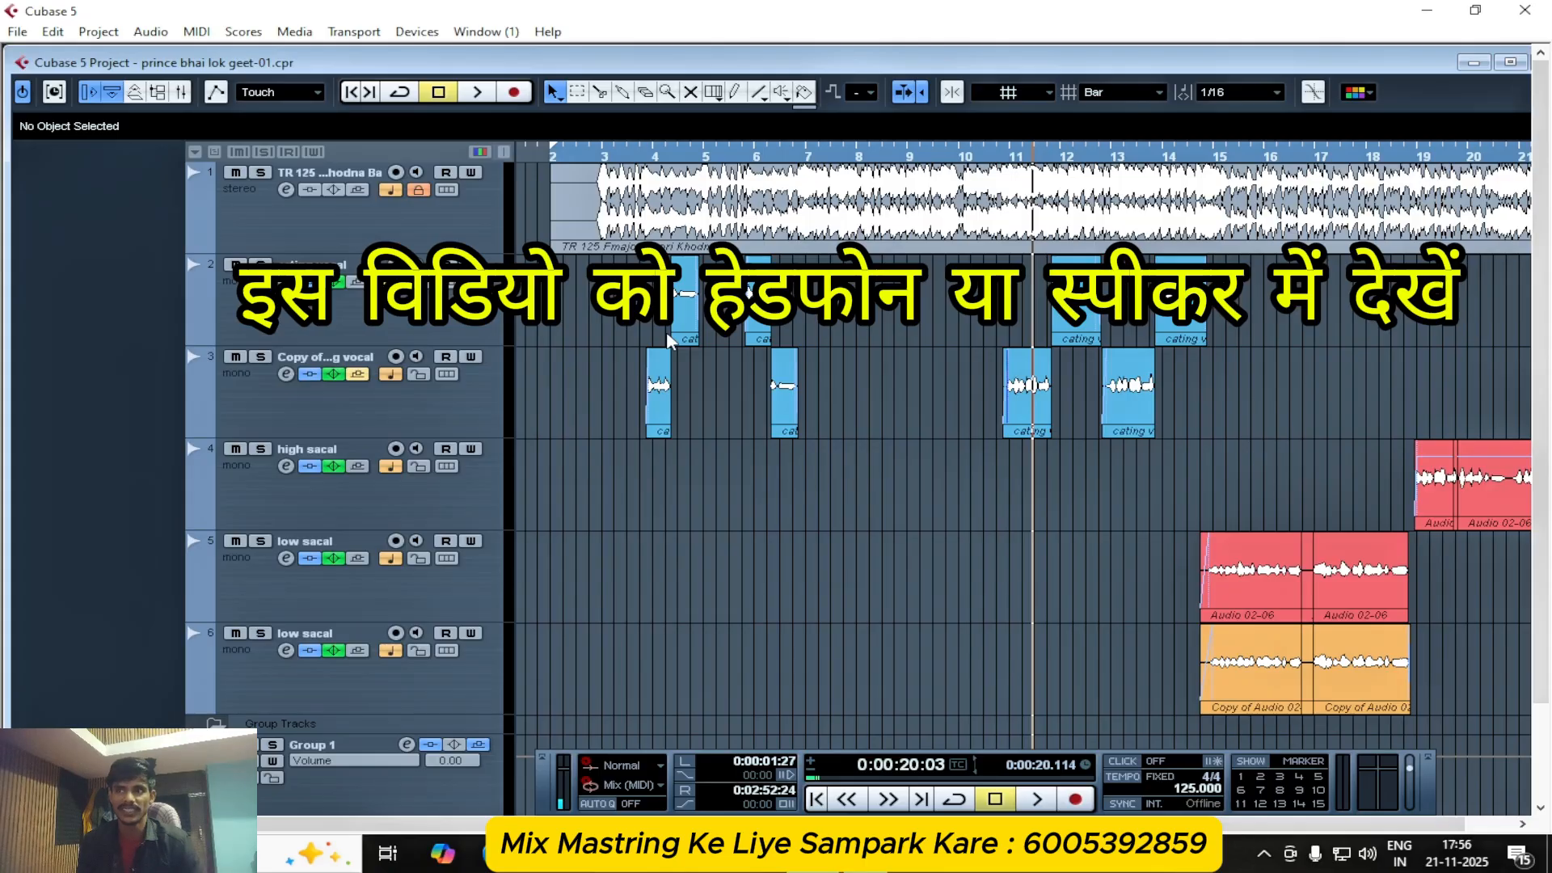
- Look over the full arrangement, from the backing and vocal tracks down to the group tracks
scroll(668, 339, "down", 1)
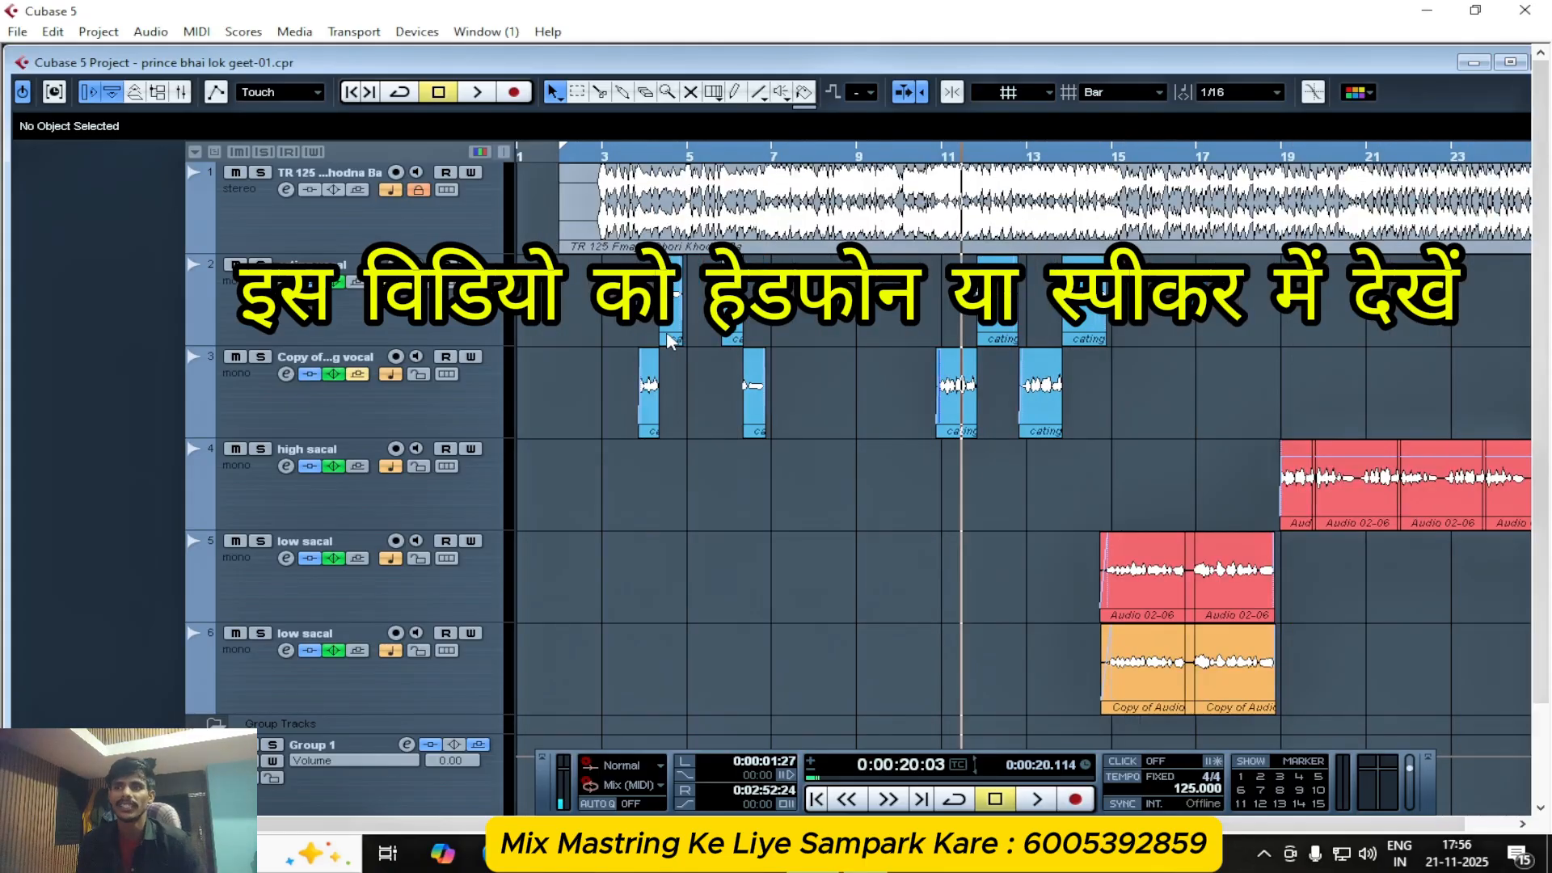
scroll(668, 339, "down", 5)
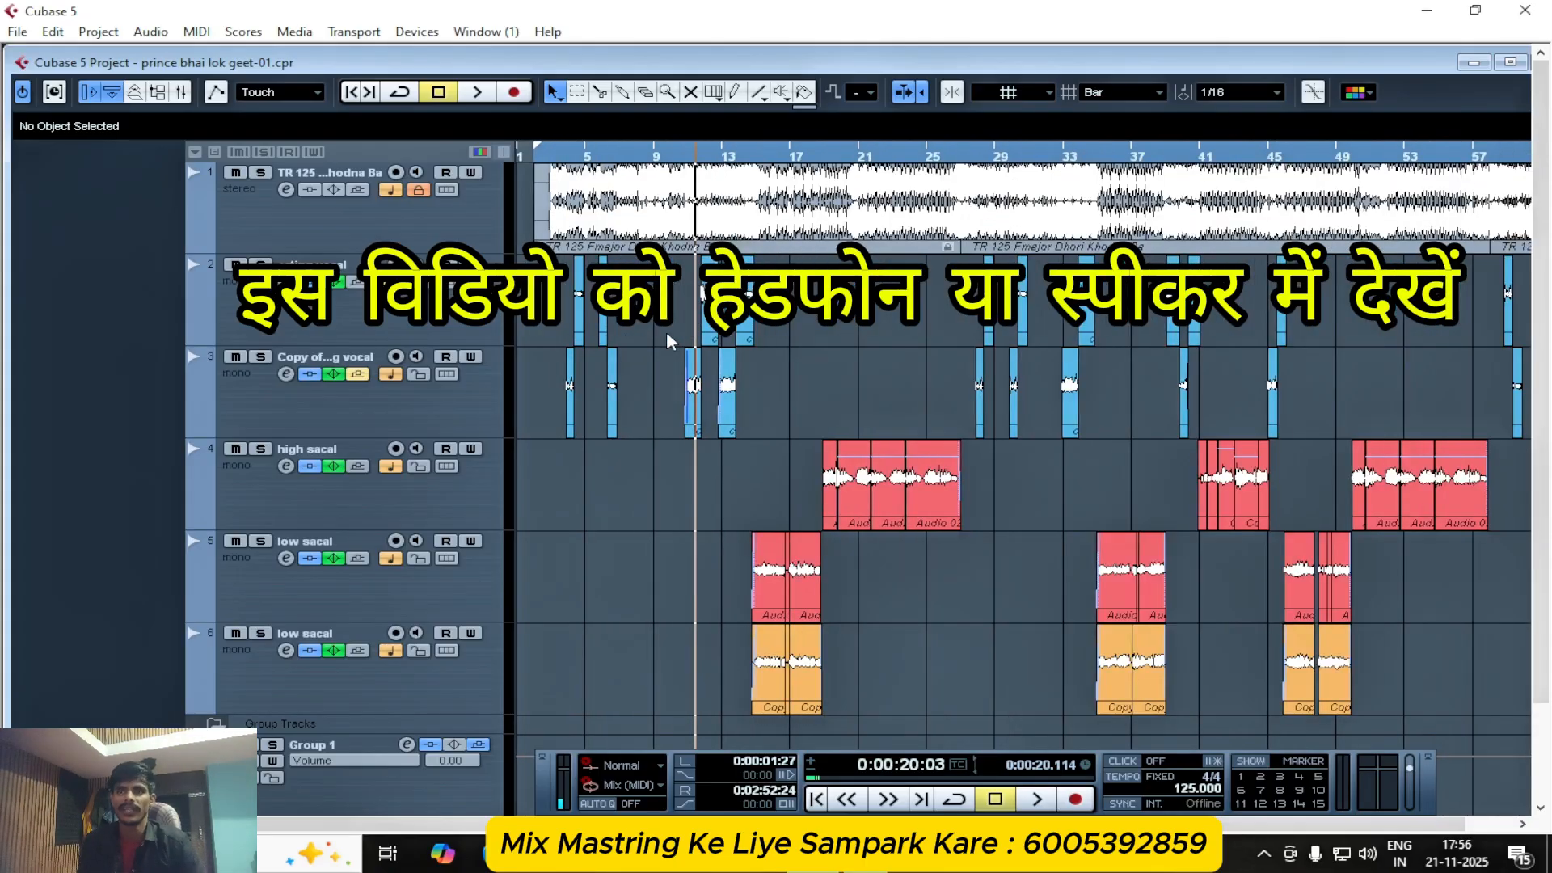
scroll(667, 339, "up", 4)
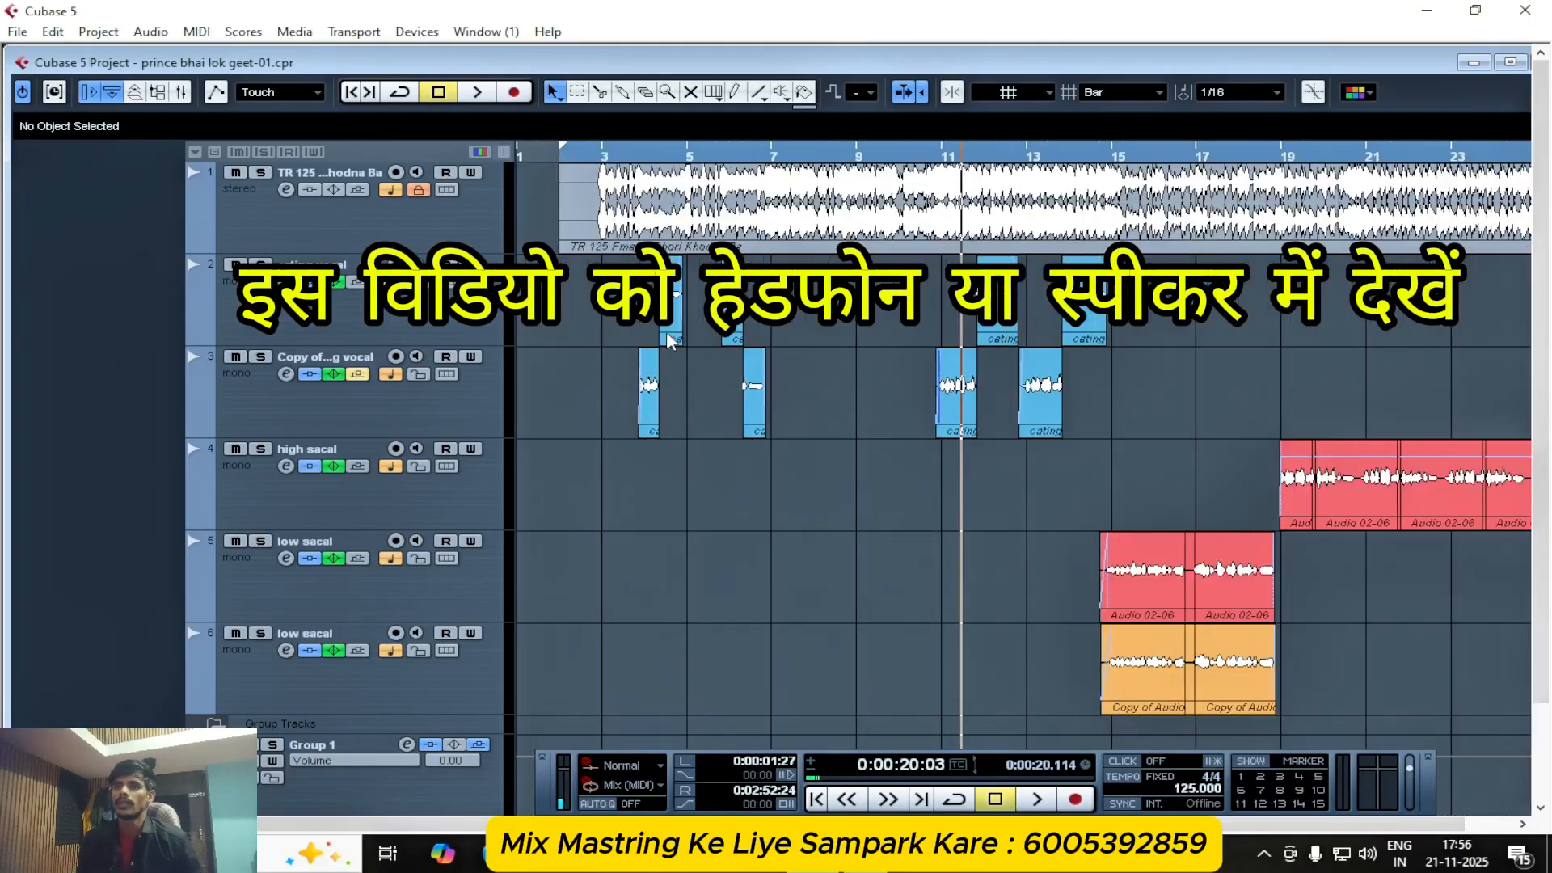
scroll(667, 339, "down", 5)
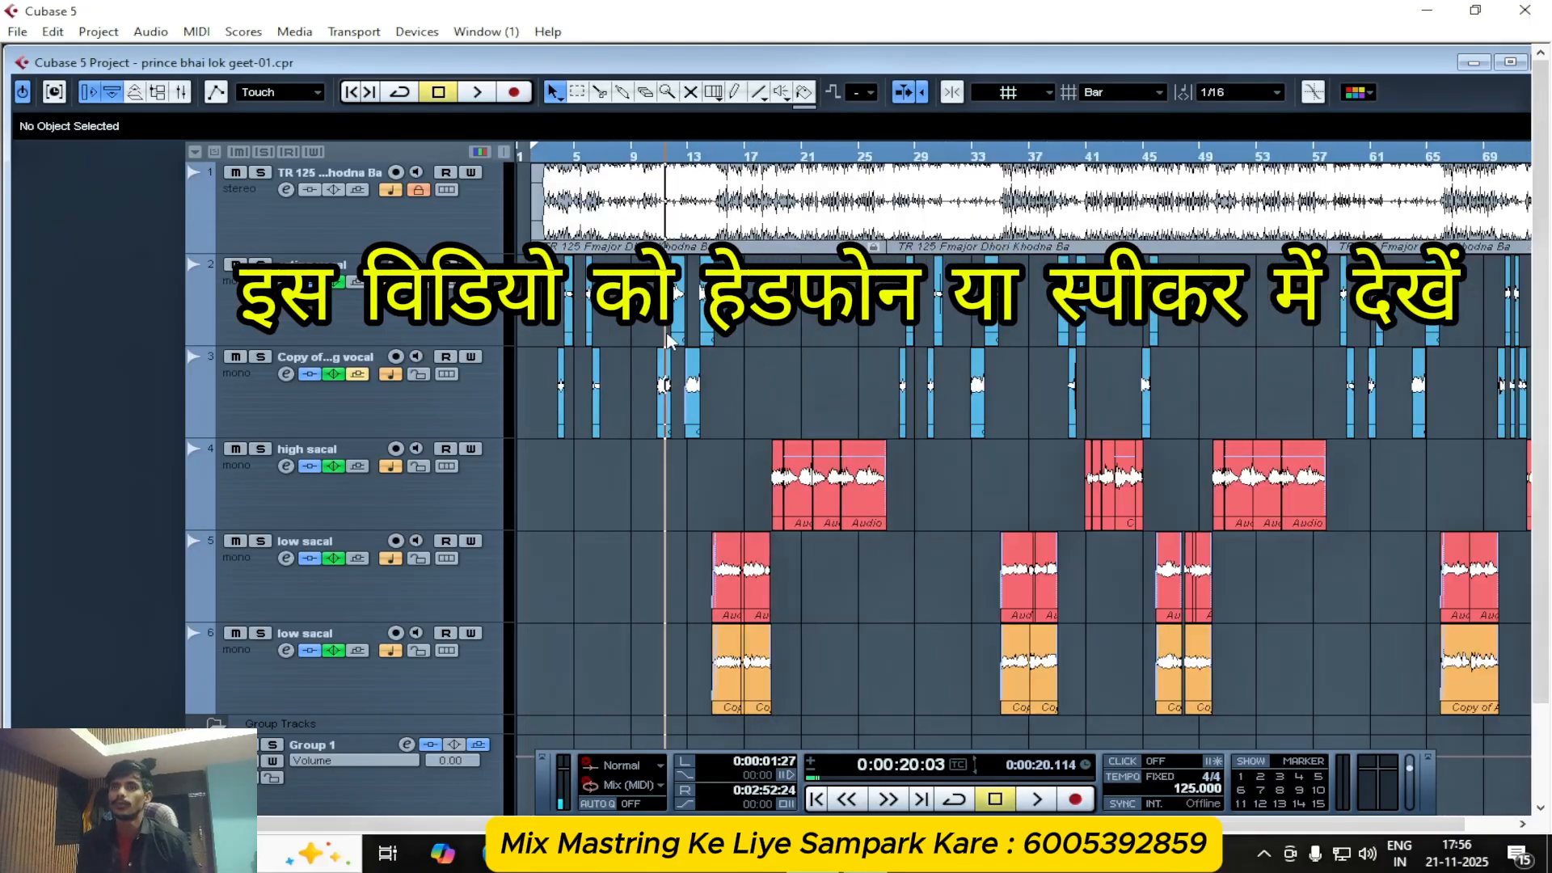
key("g")
scroll(783, 455, "down", 2)
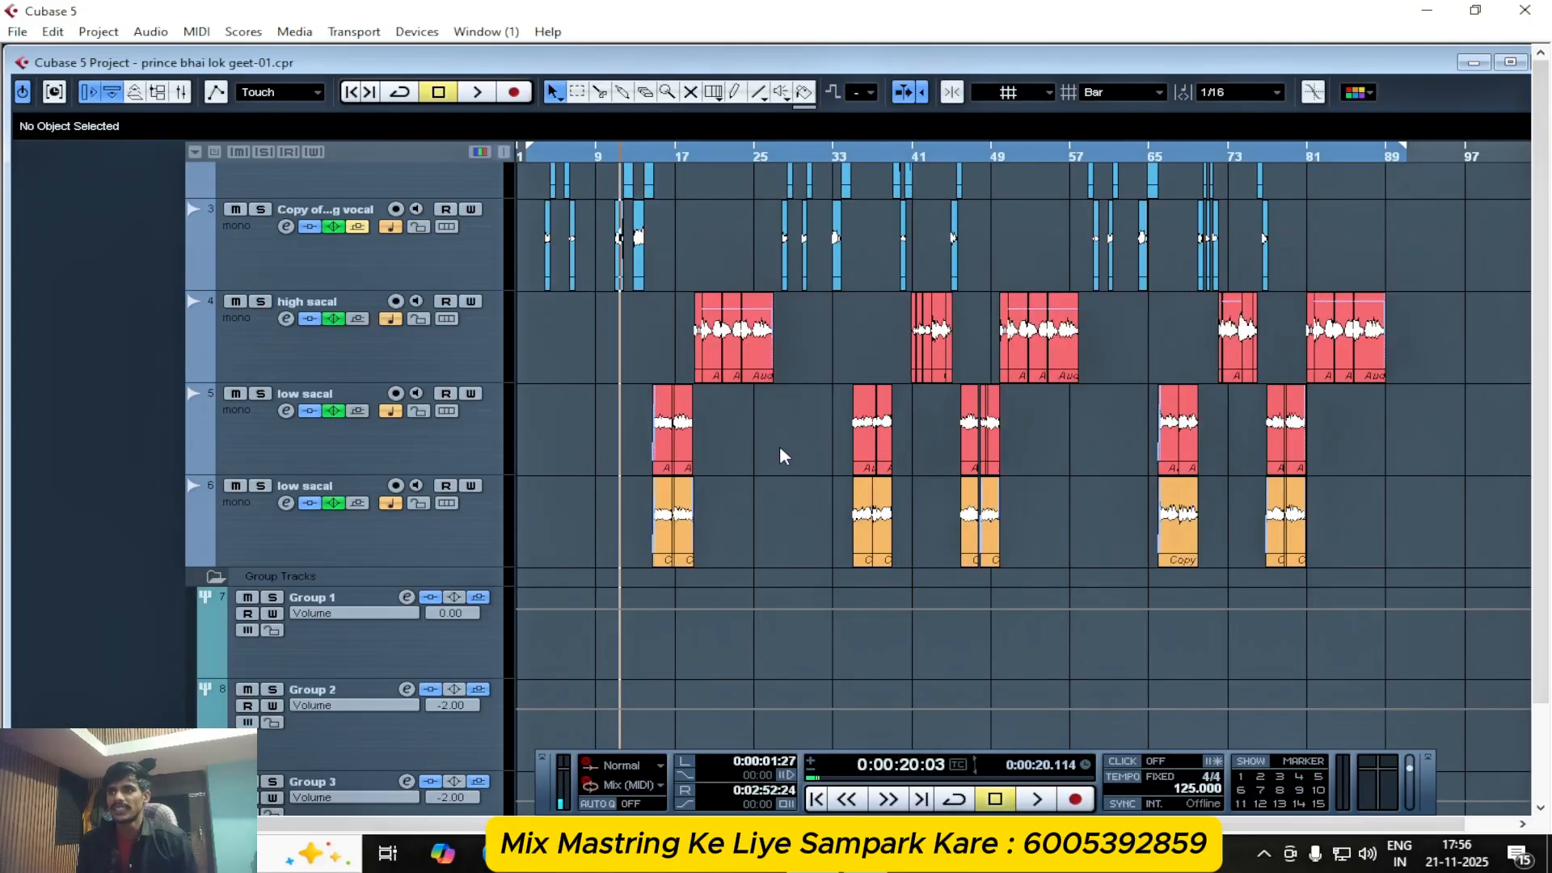
scroll(784, 458, "up", 2)
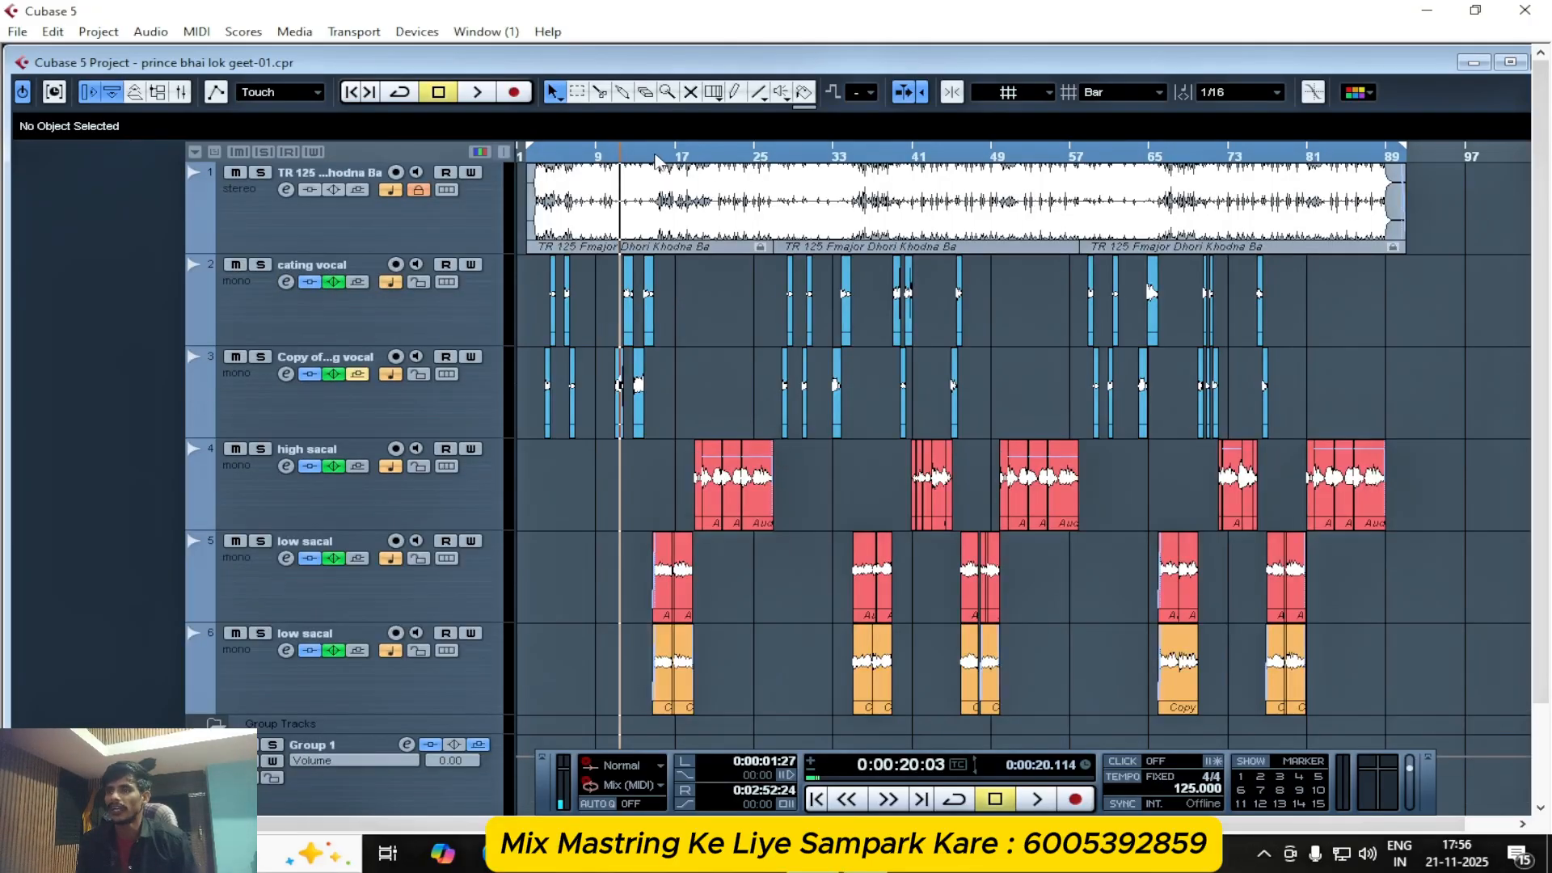
- Place the project cursor at about 0:00:26:08, just before the first clips on the low sacal tracks
left_click(655, 158)
key("h")
key("h")
key("h")
key("h")
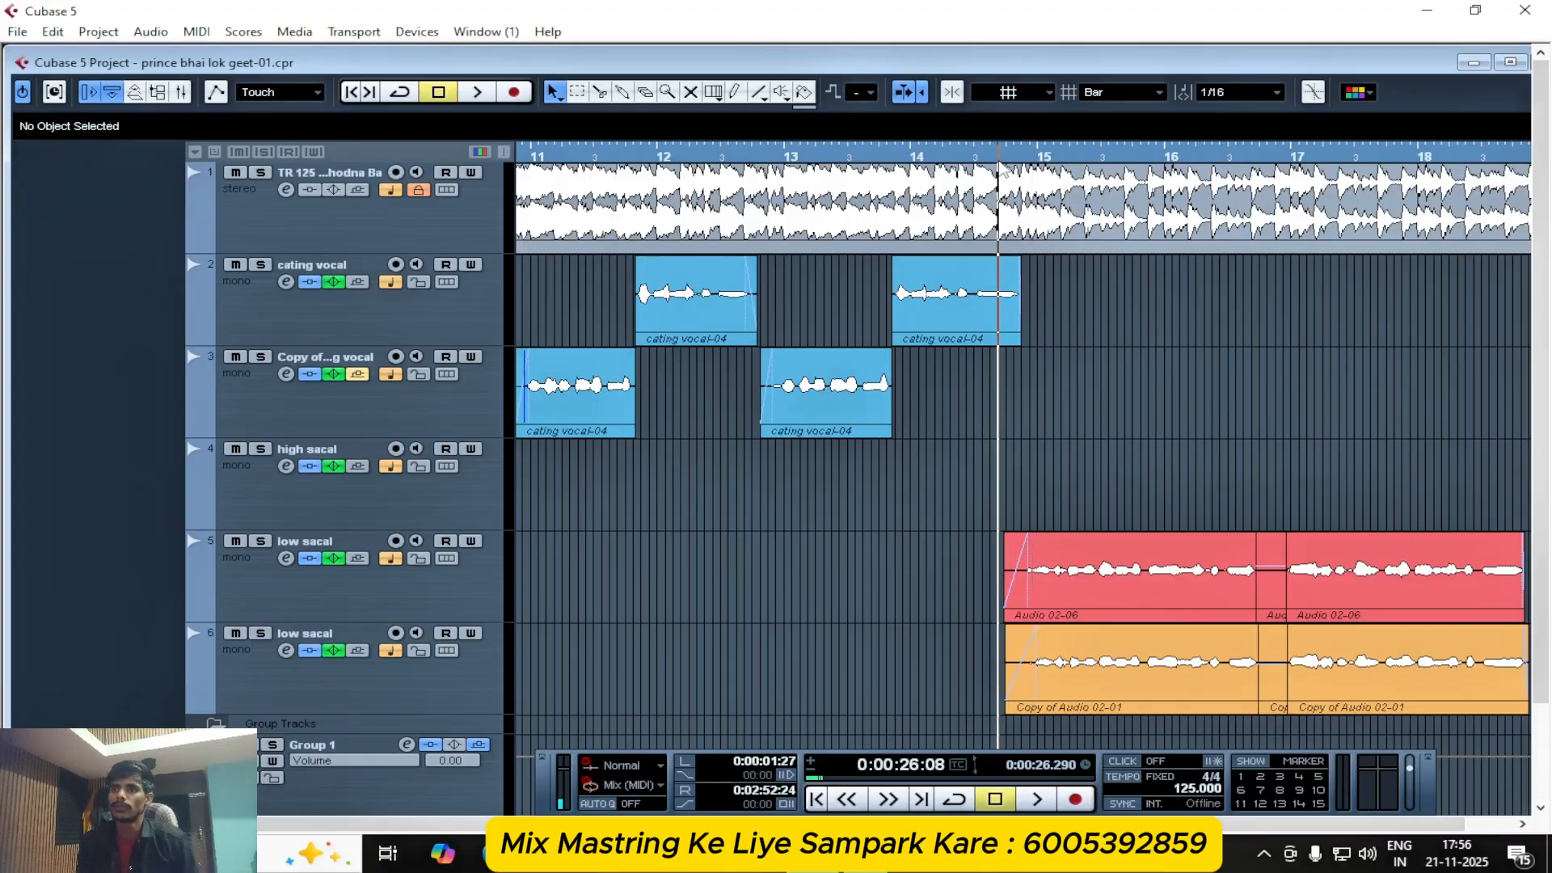
key("g")
key("g")
key("g")
key("g")
key("g")
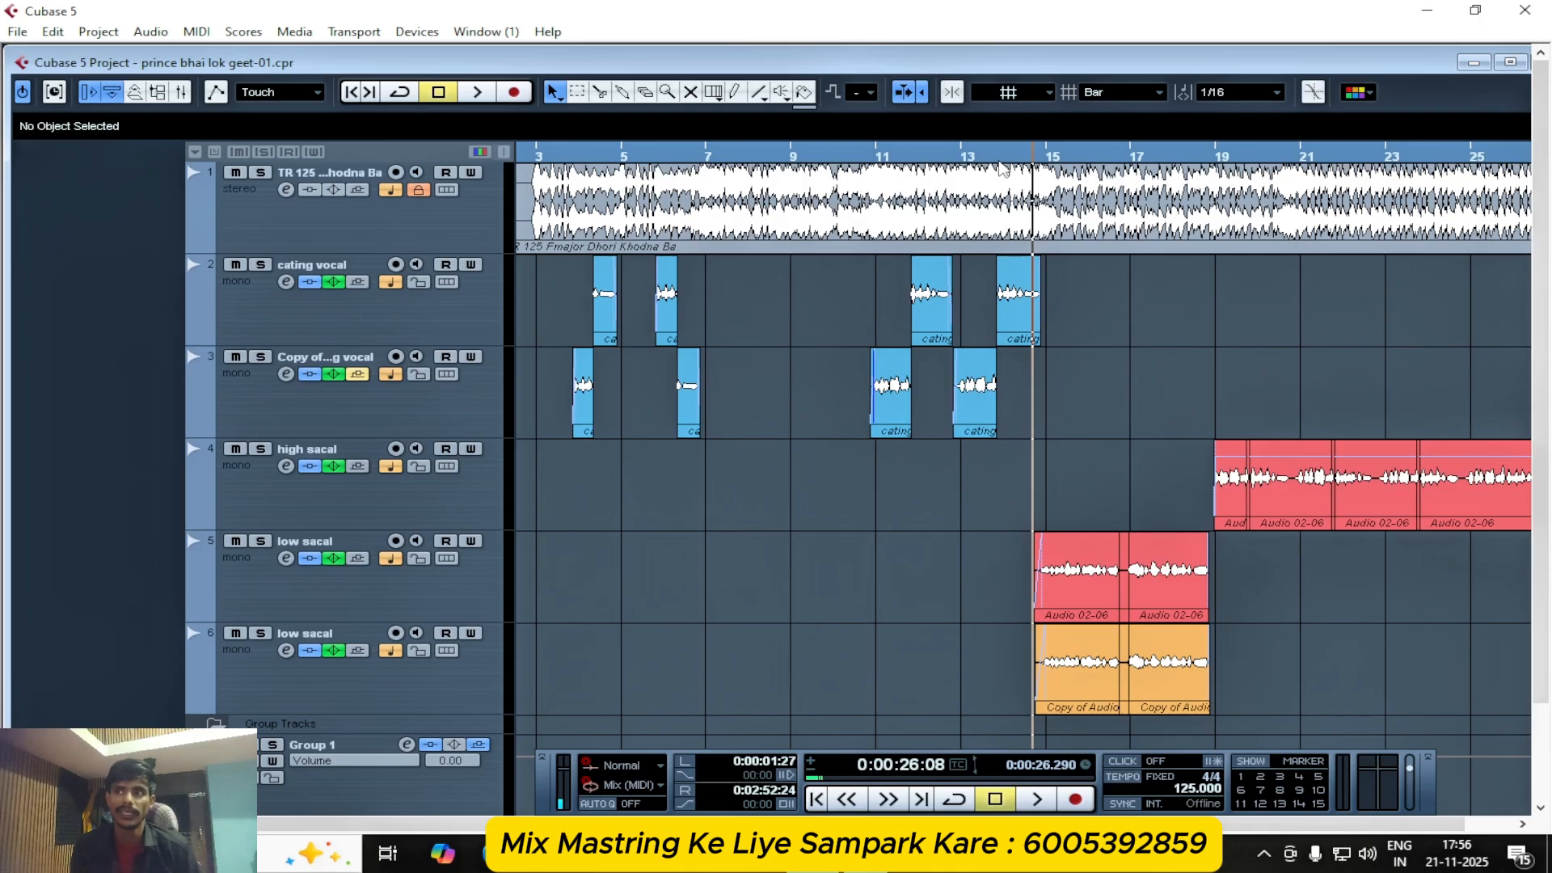
key("g")
key("g")
key("g")
key("g")
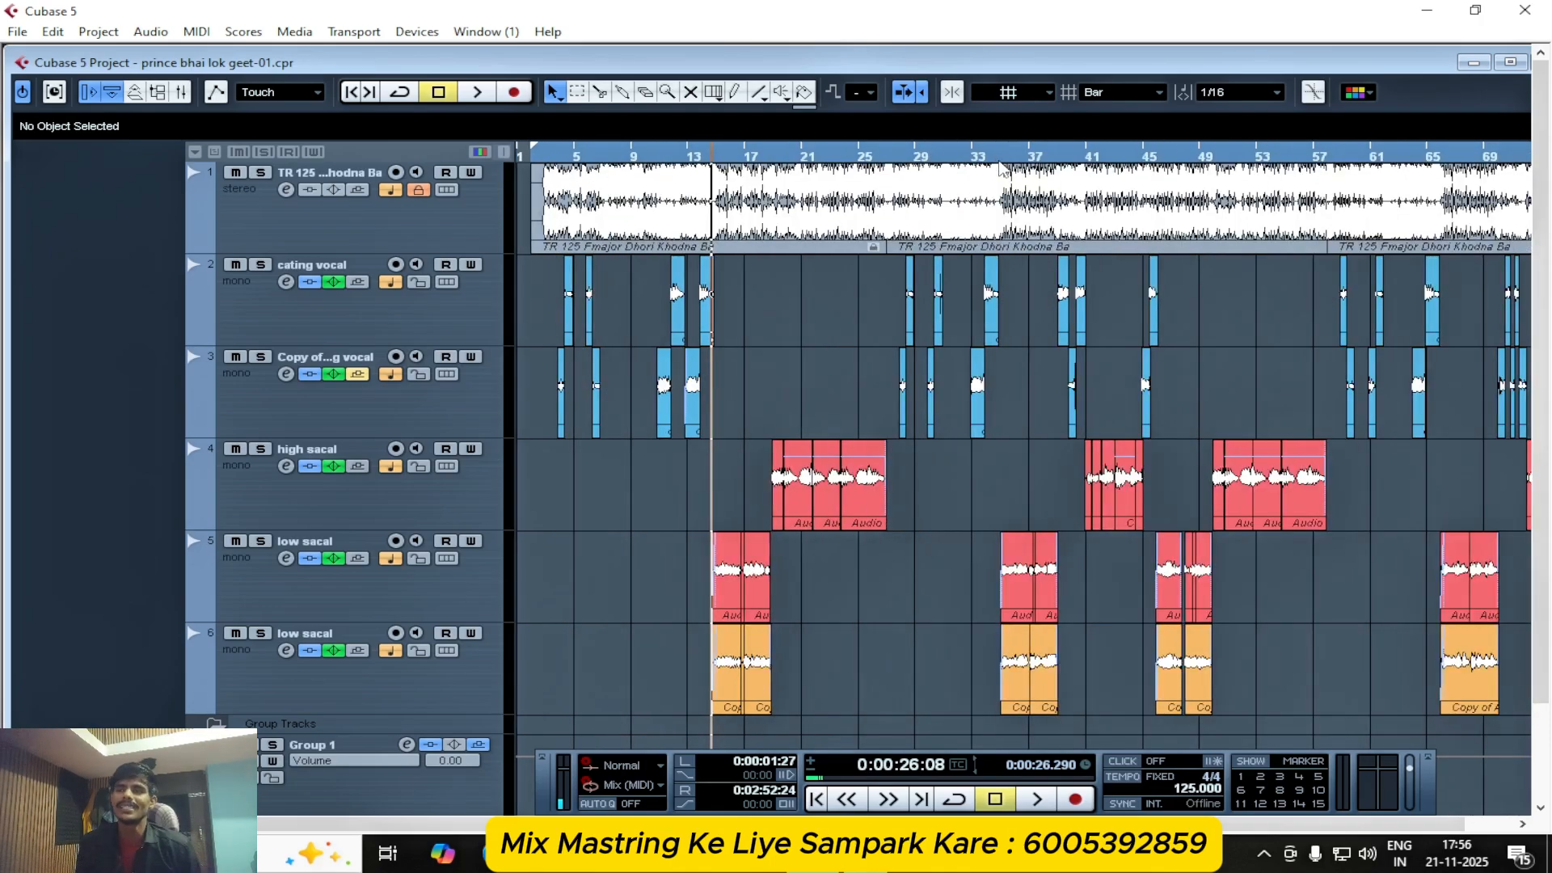
key("g")
key("g")
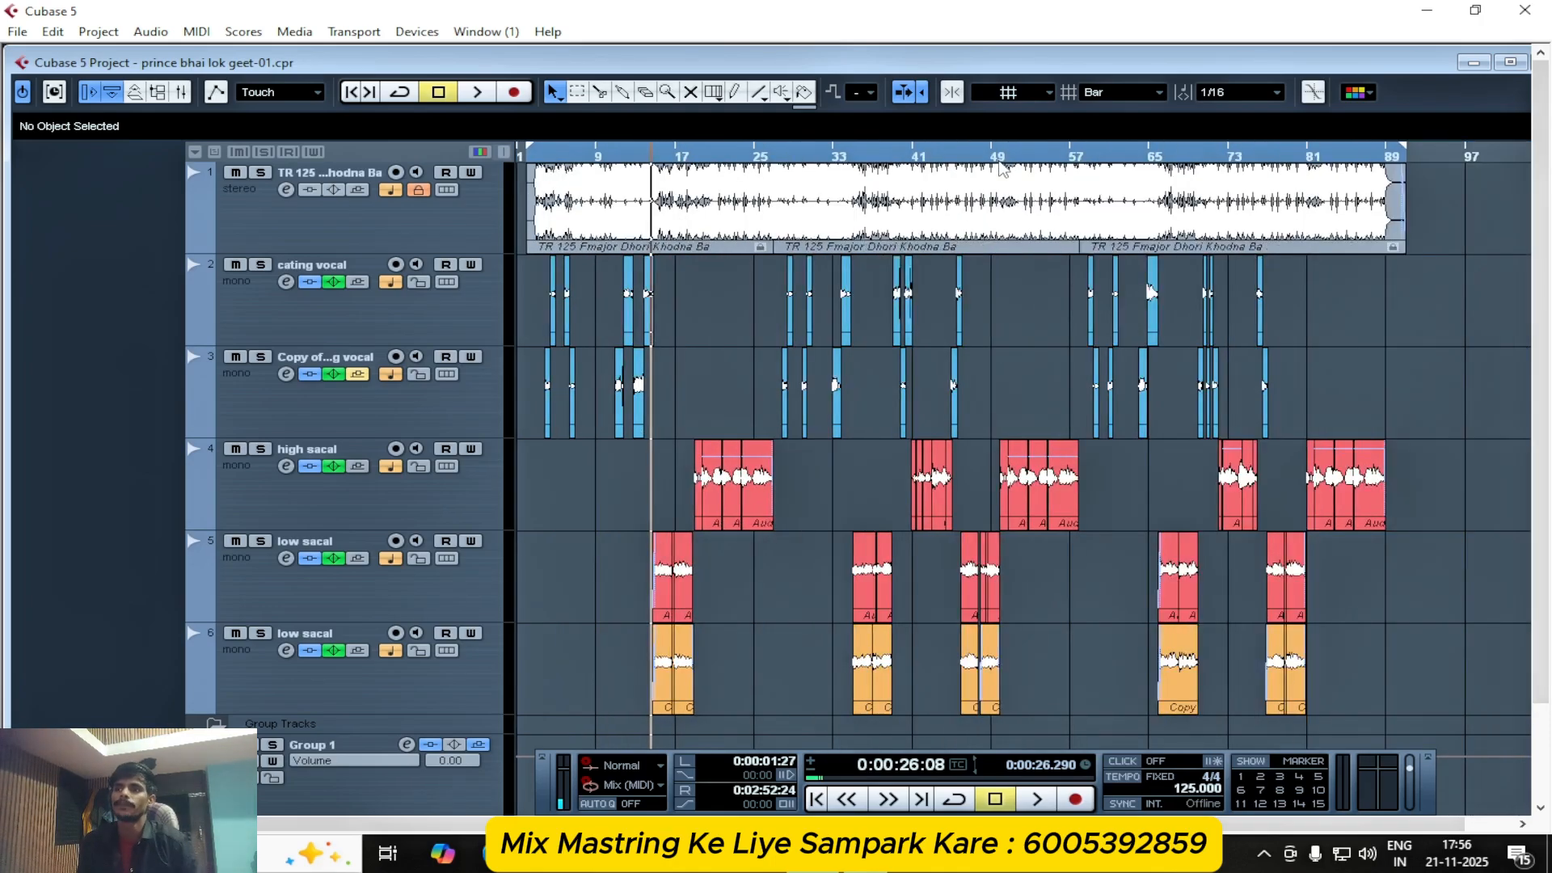
key("h")
key("h")
key("h")
key("h")
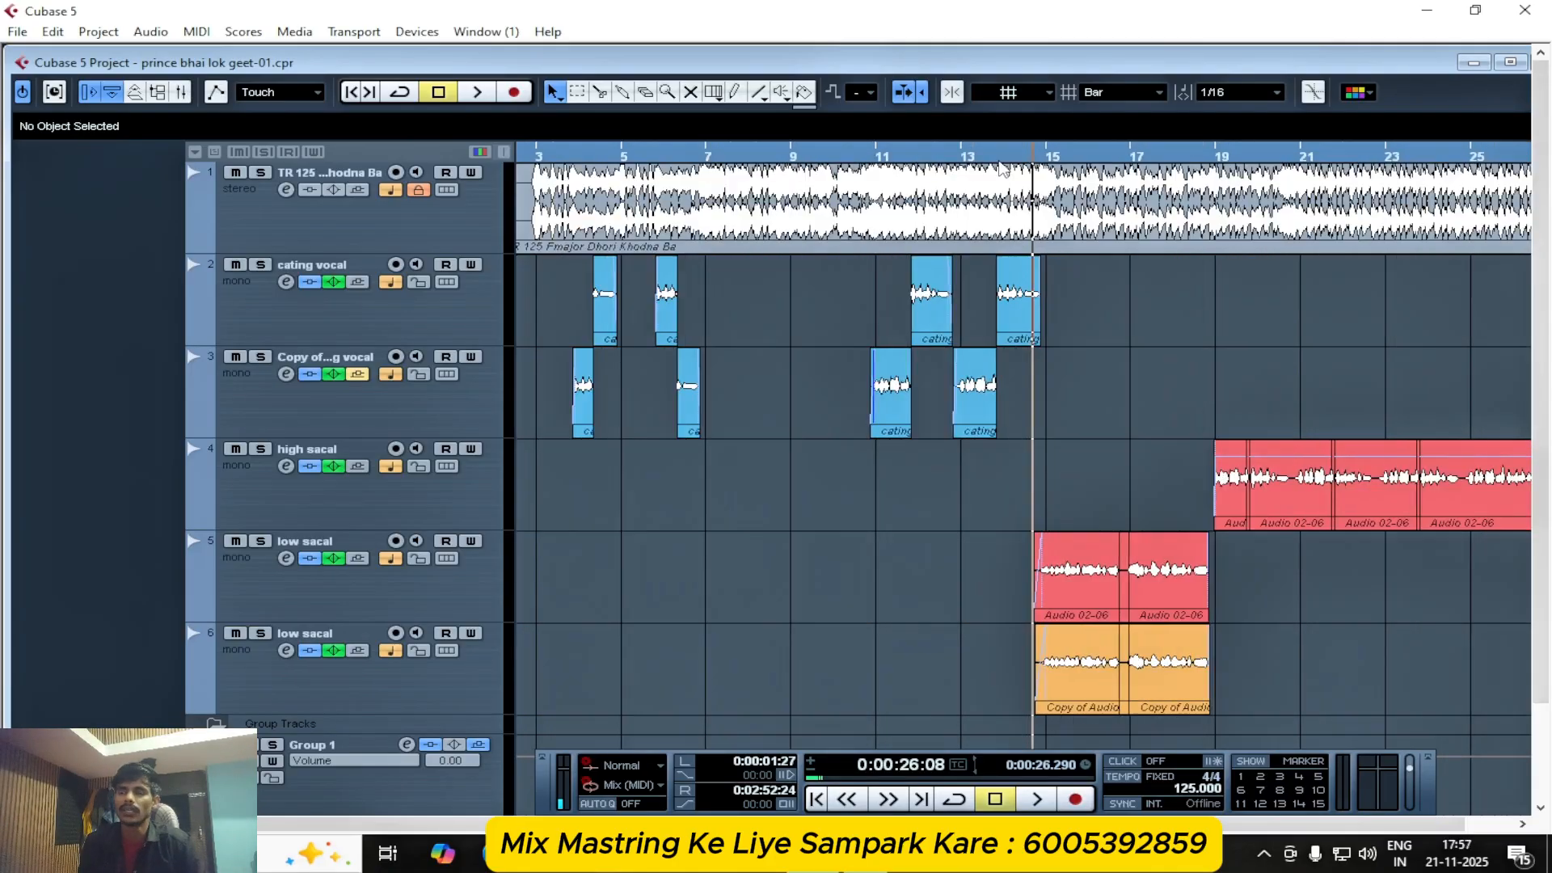
key("g")
key("g")
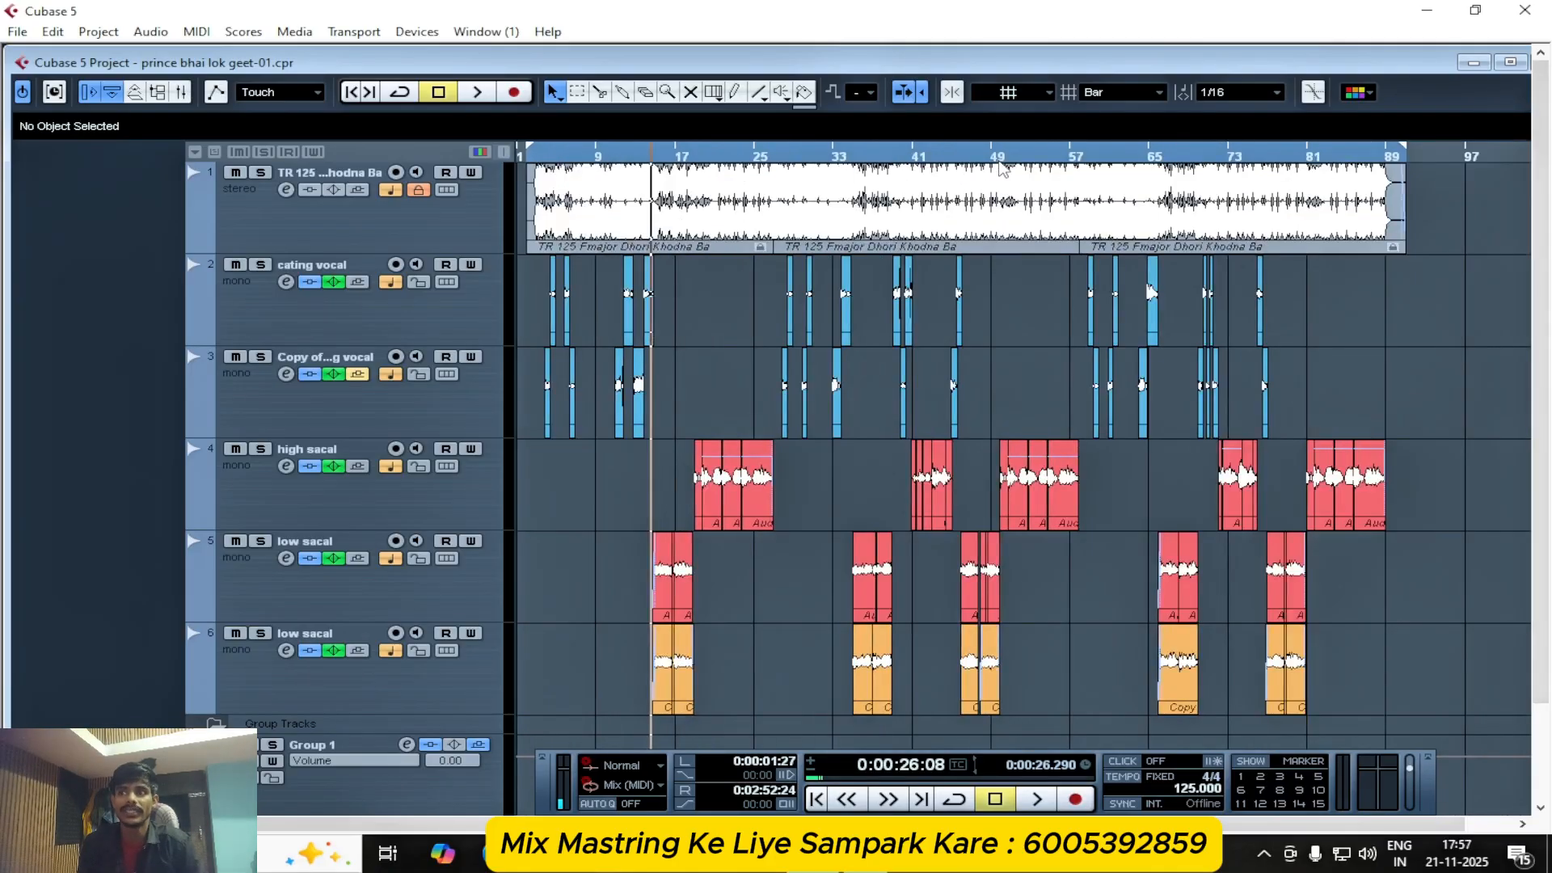
key("h")
key("h")
key("h")
key("h")
key("h")
key("h")
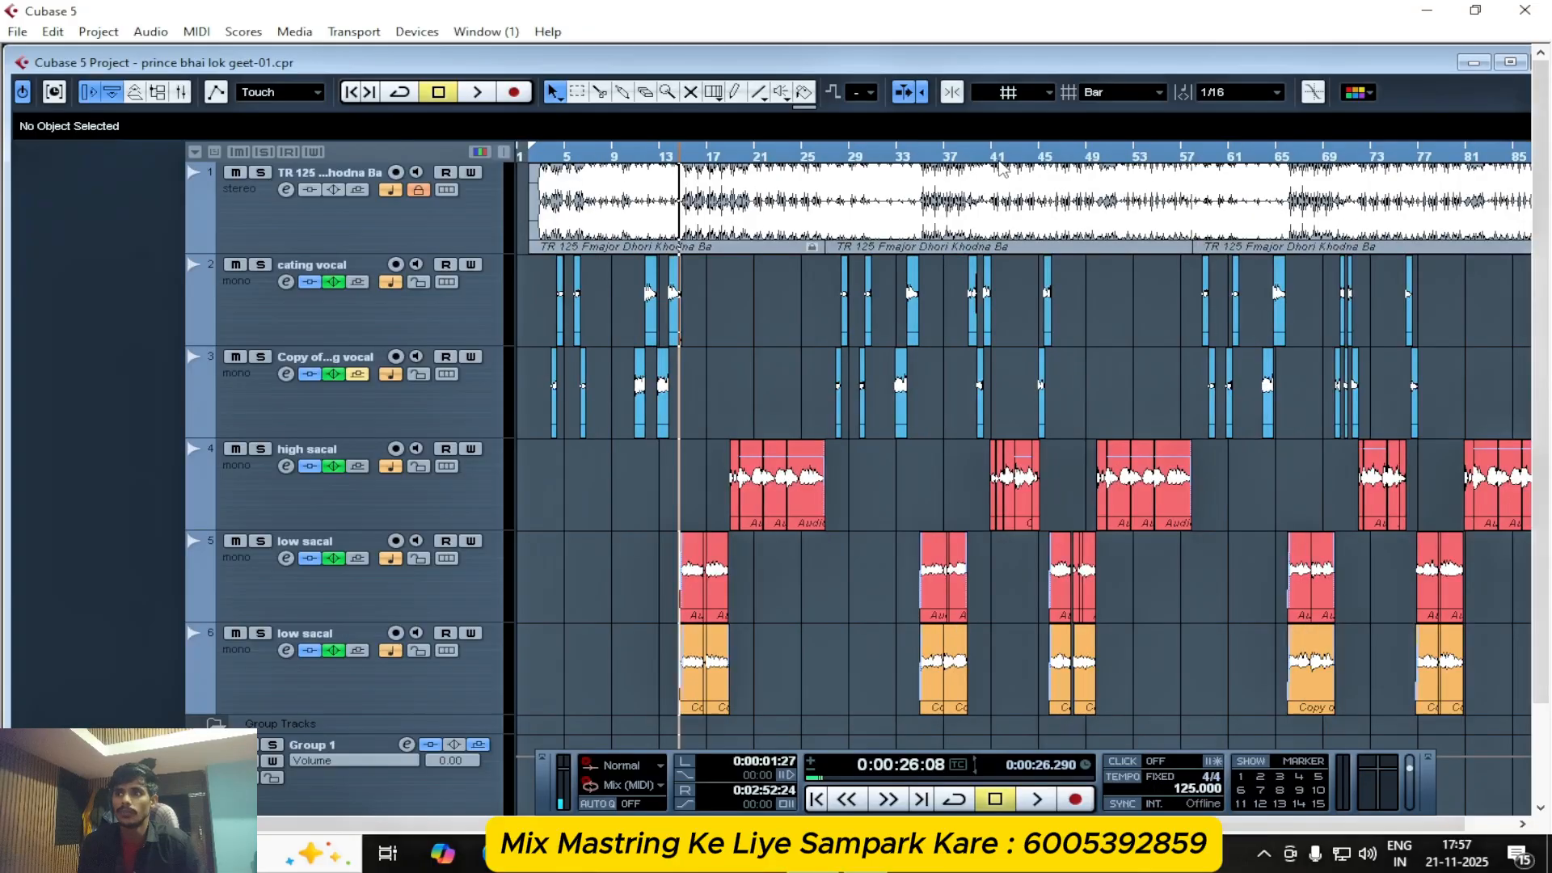
key("g")
key("g")
key("g")
key("g")
key("g")
key("g")
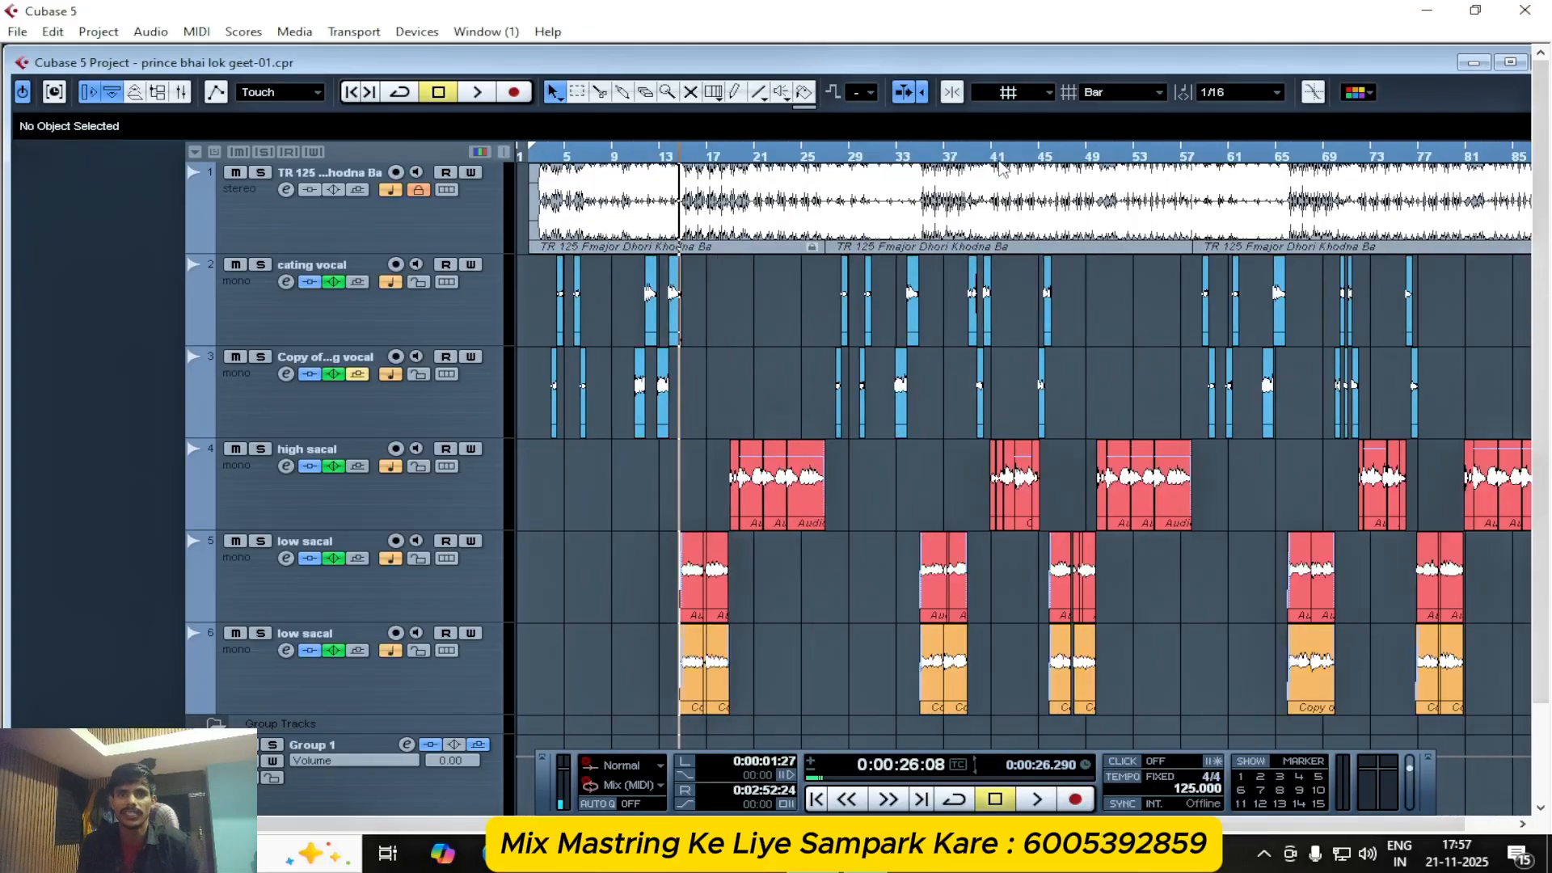
key("g")
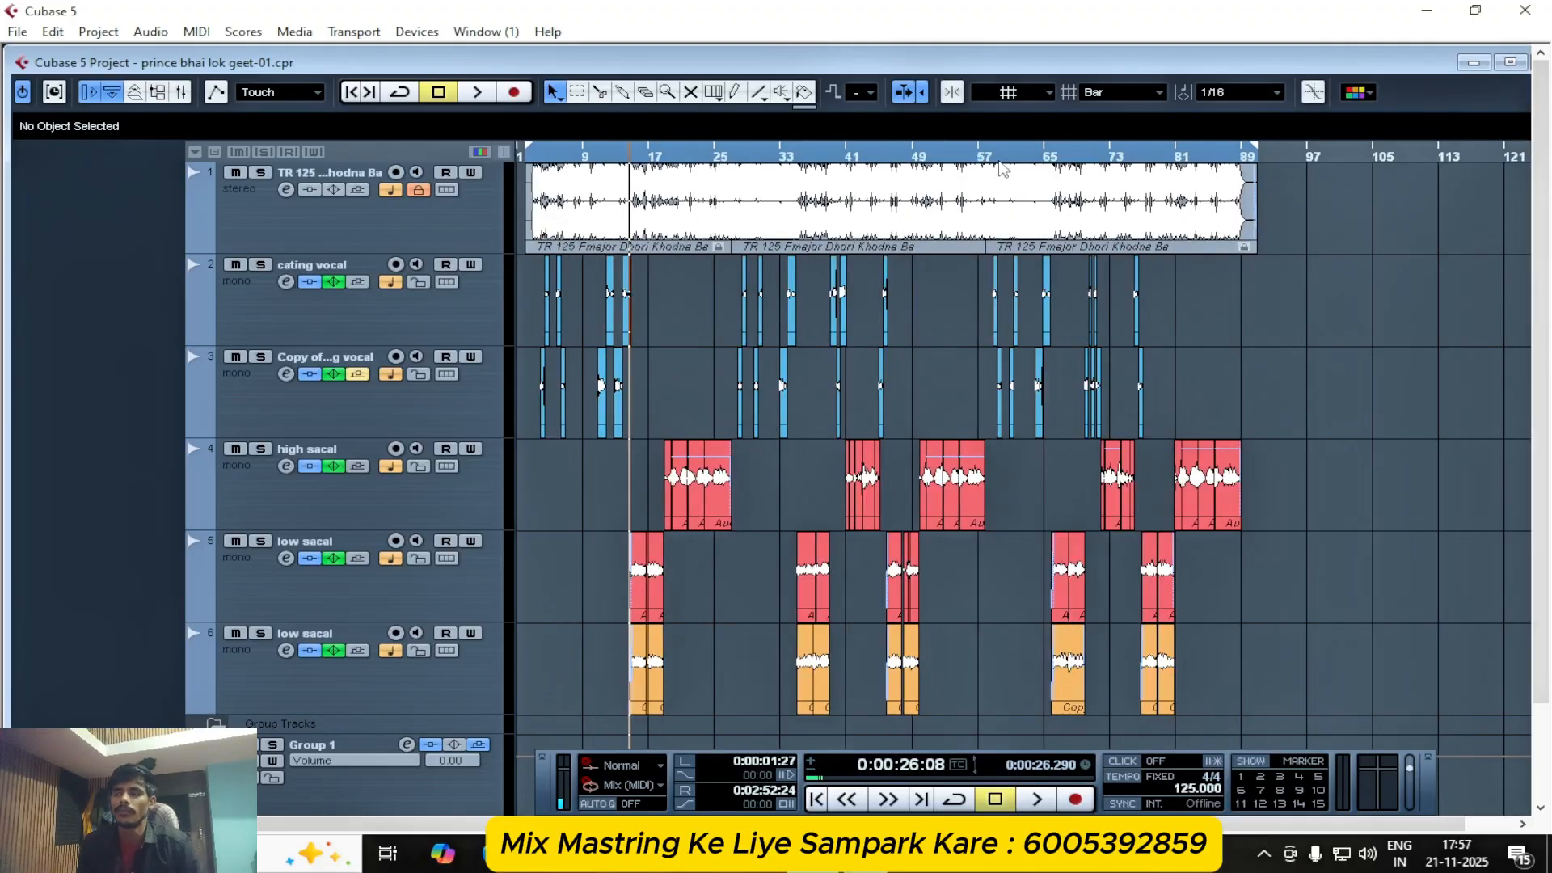
key("h")
key("h")
key("h")
key("h")
key("h")
key("h")
key("g")
key("g")
key("g")
key("g")
key("g")
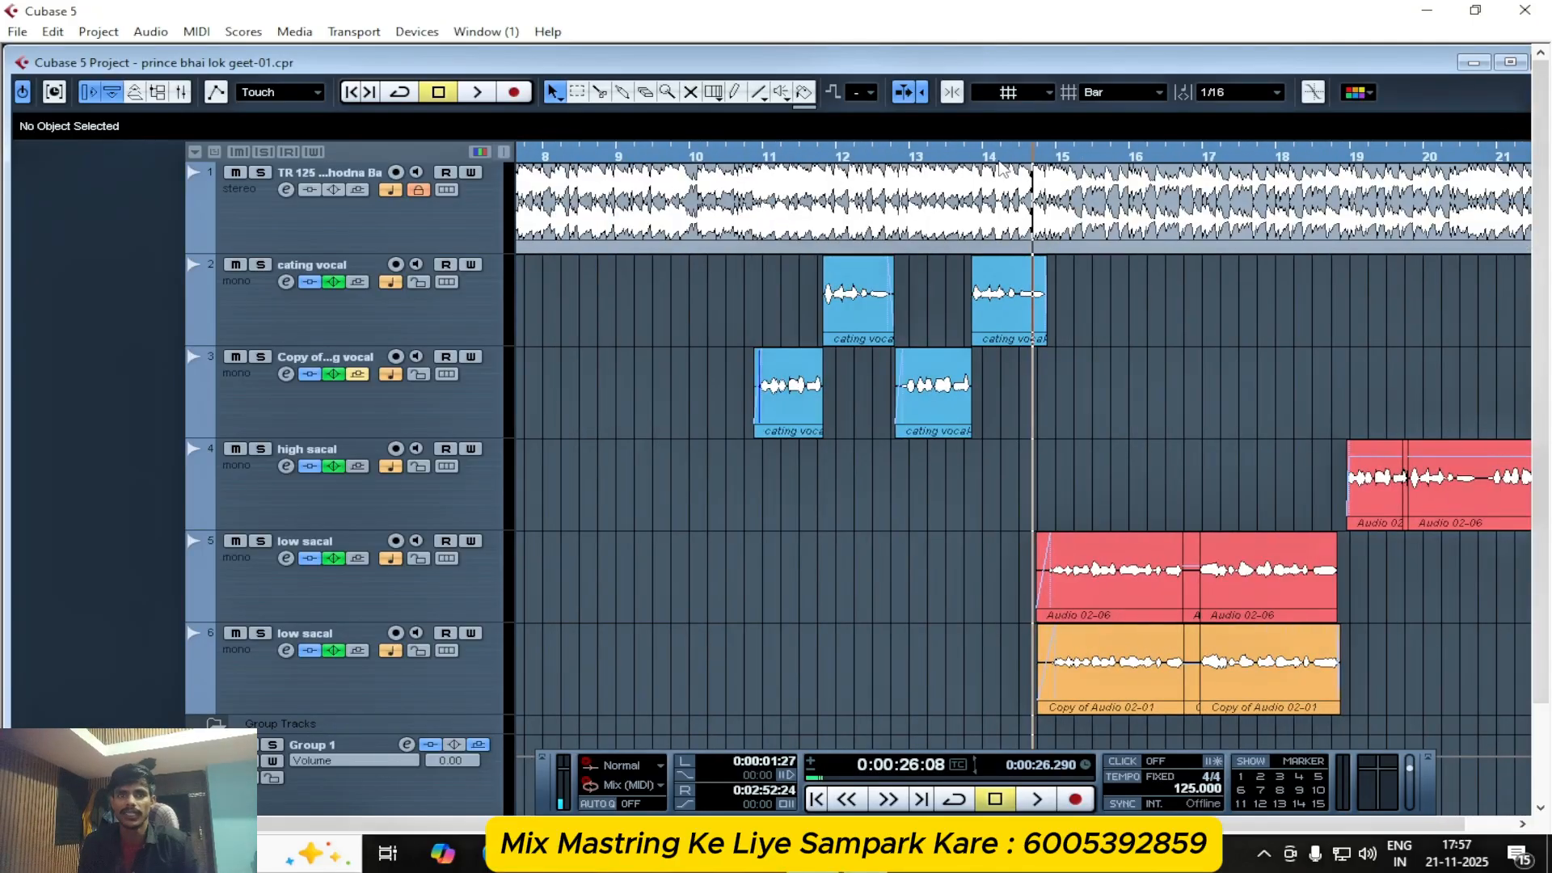
key("g")
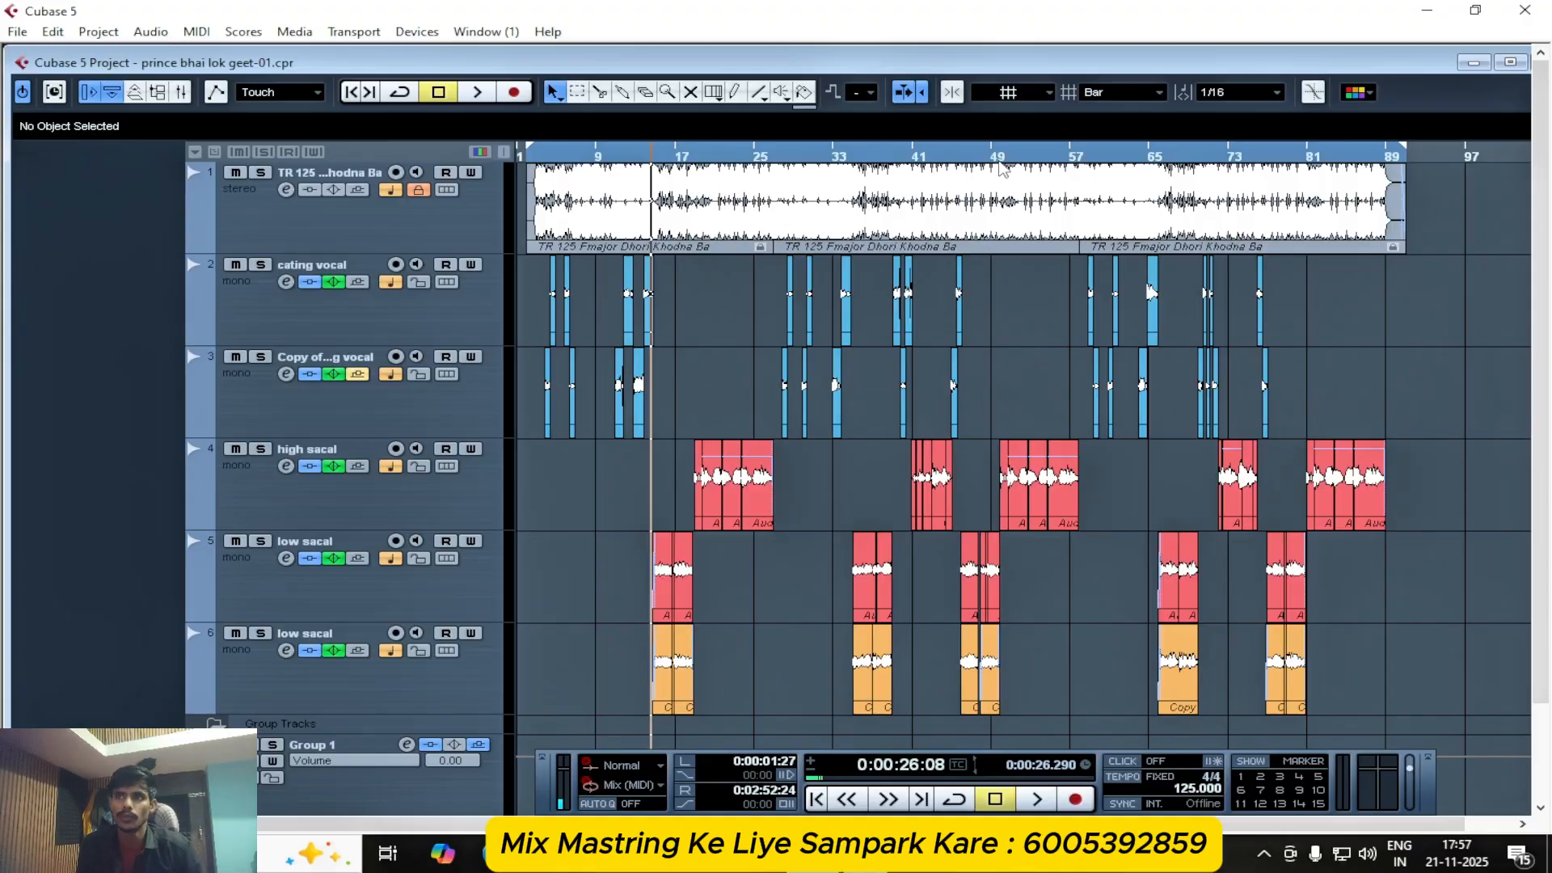
key("h")
key("h")
key("h")
key("h")
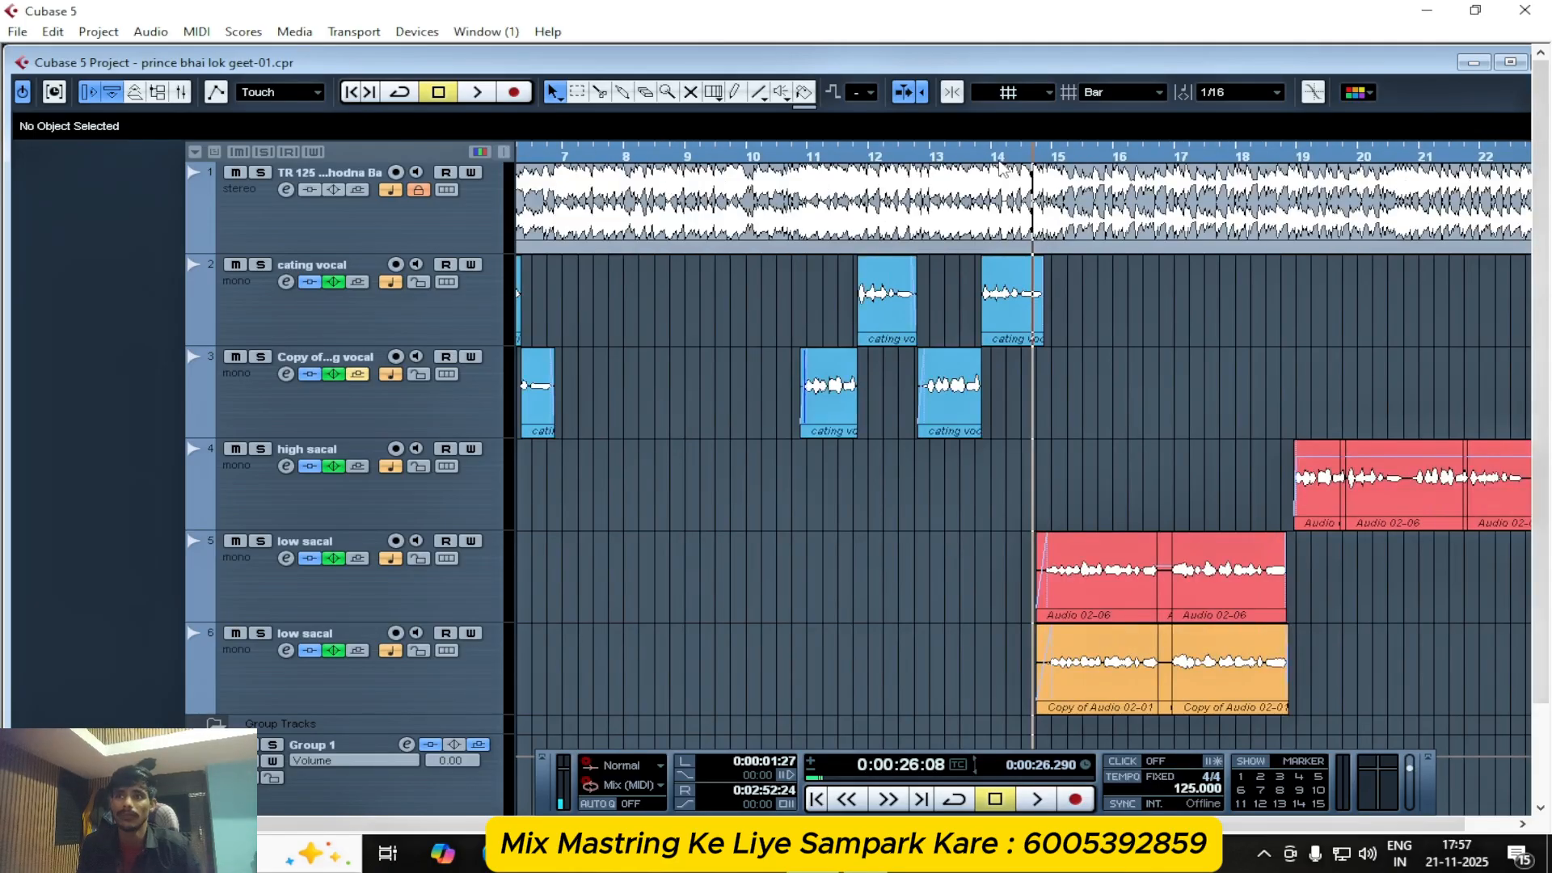
key("g")
key("g")
key("g")
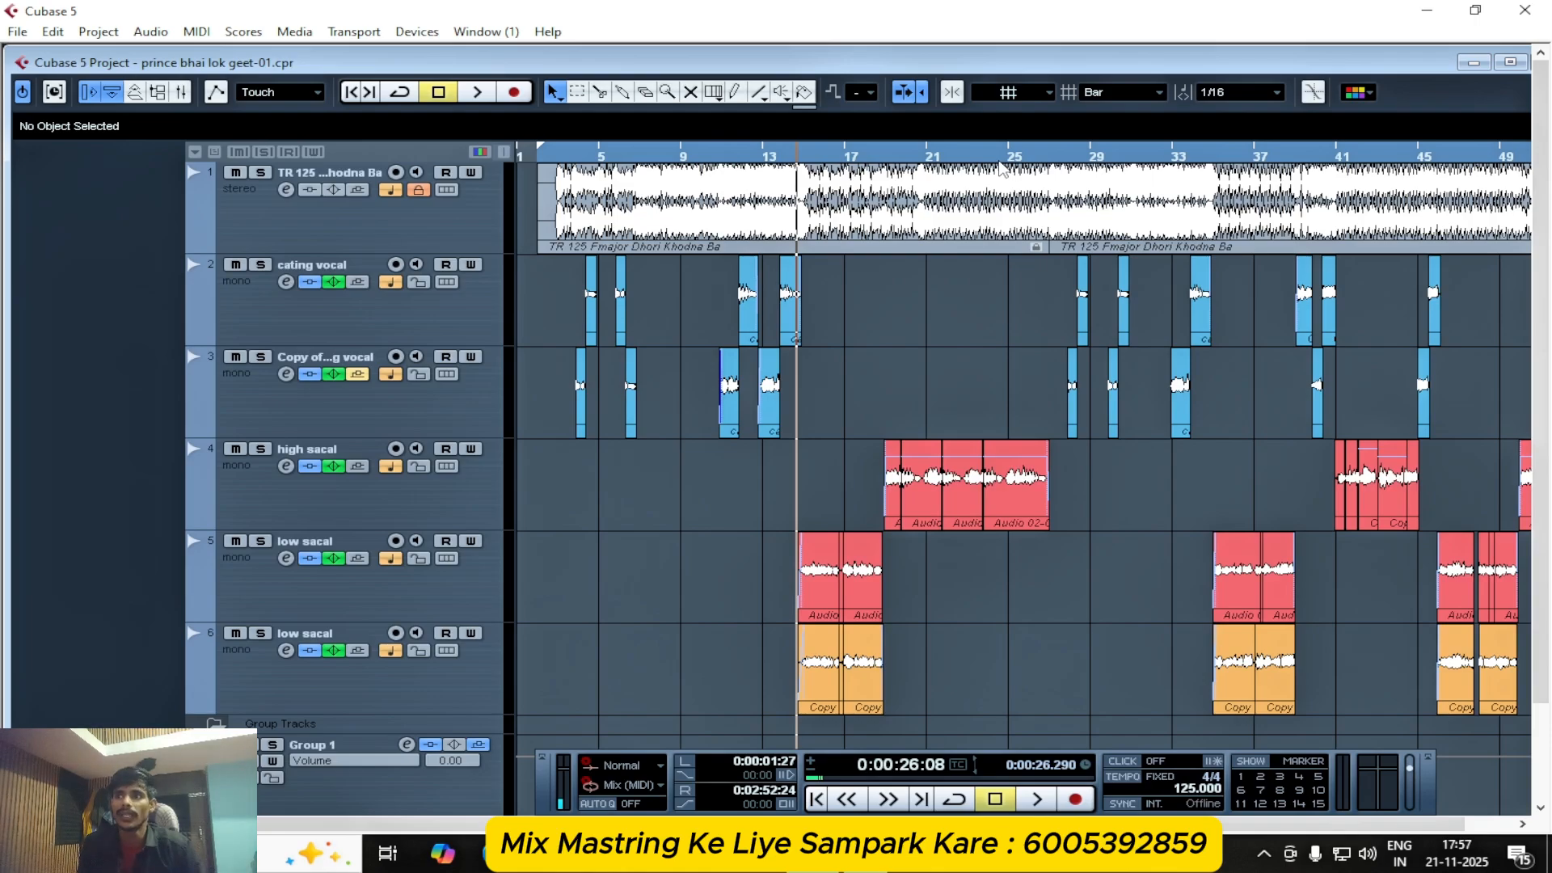
key("h")
key("h")
key("h")
key("h")
key("h")
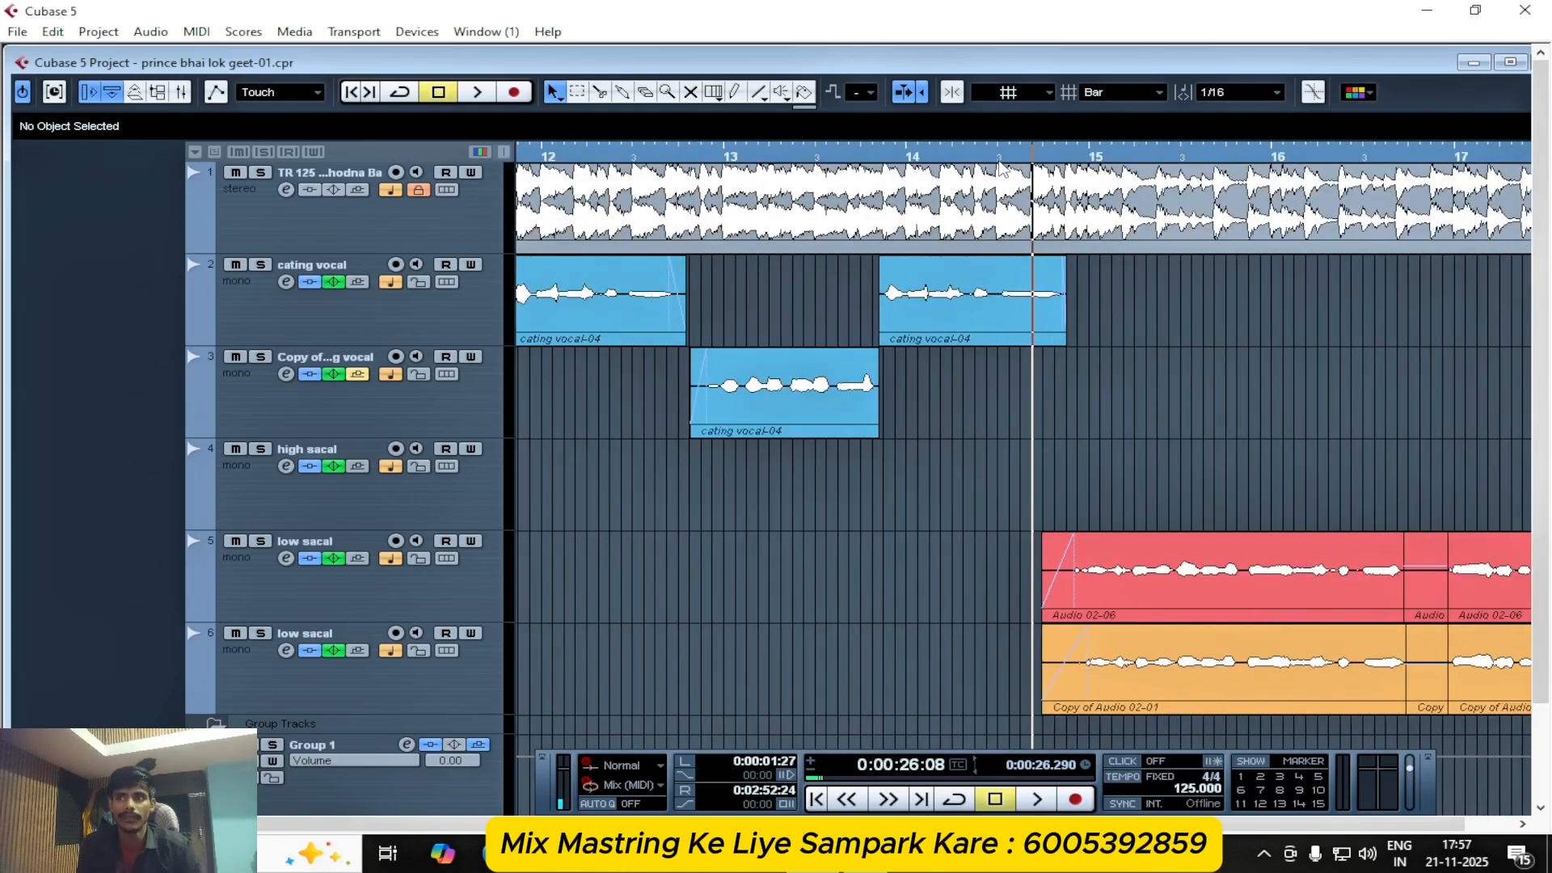
key("g")
key("g")
key("g")
key("g")
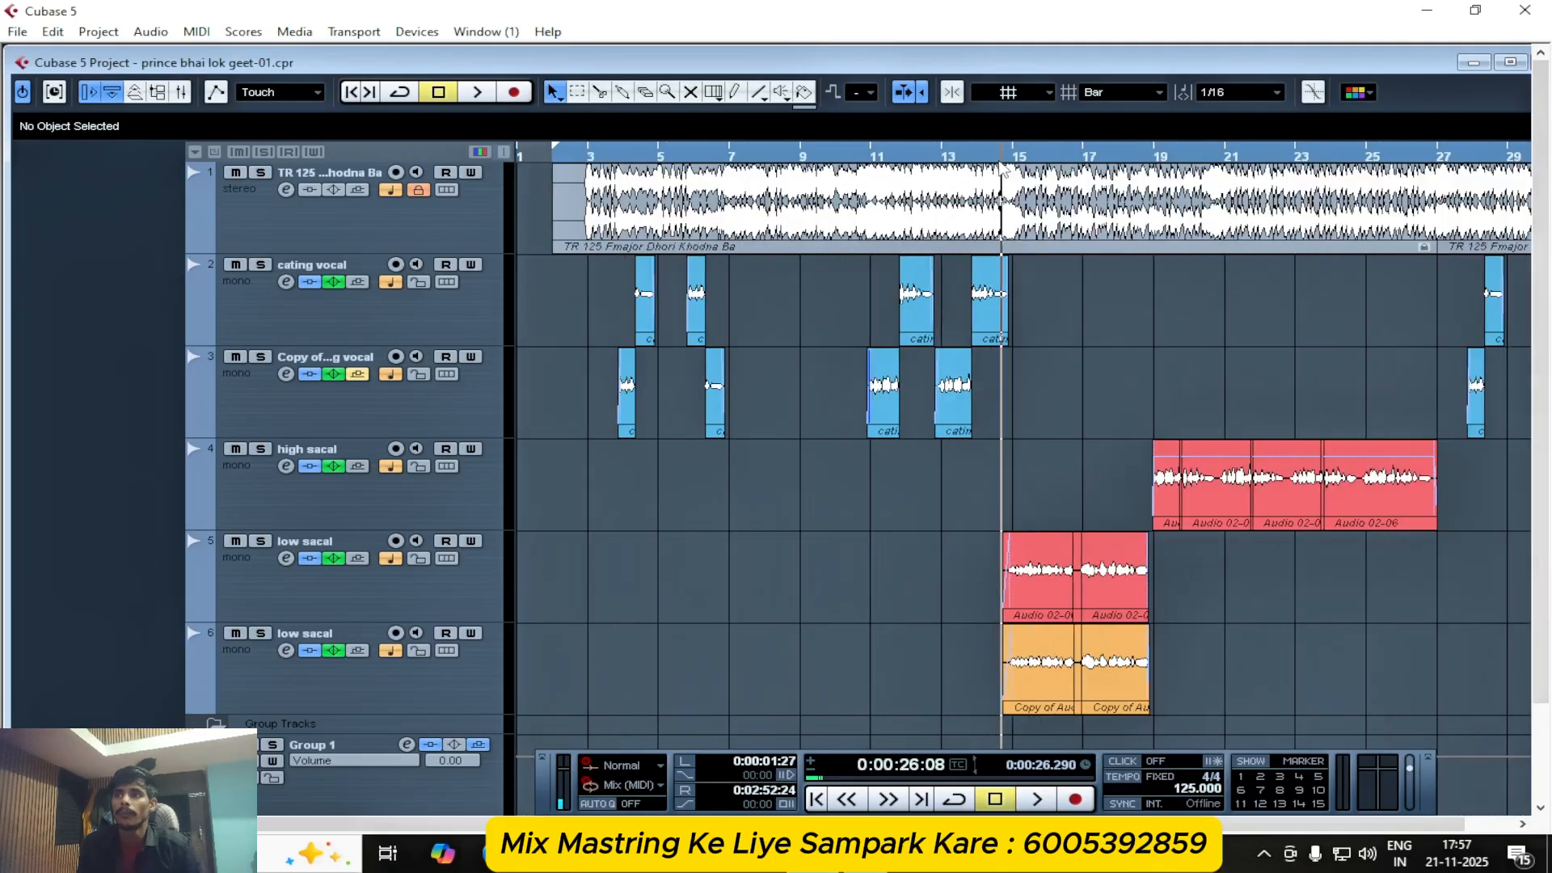
key("g")
key("g")
key("g")
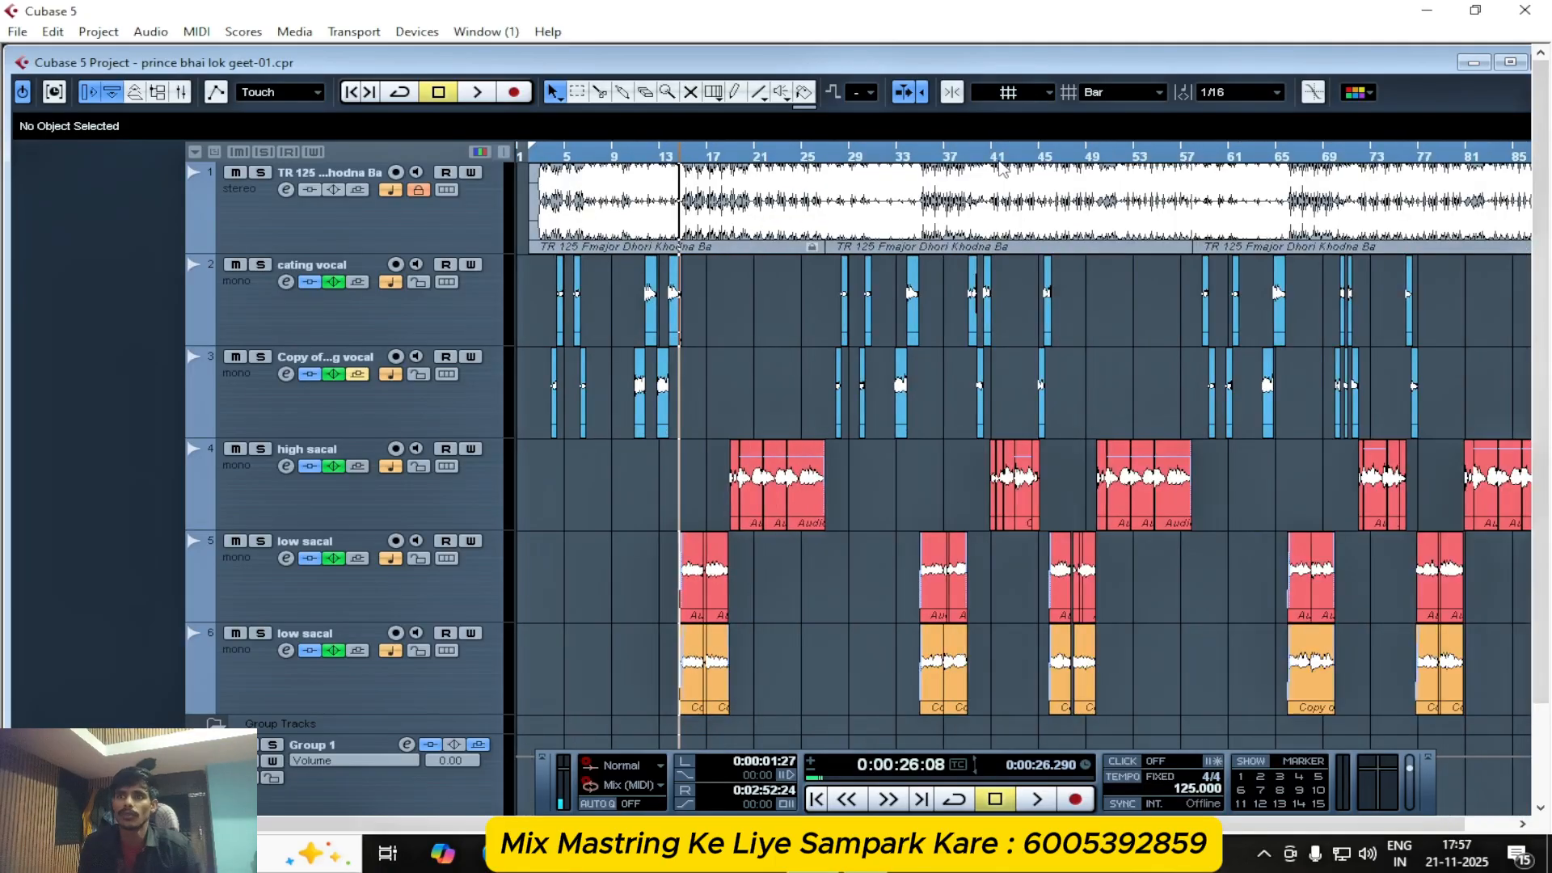
key("g")
key("g")
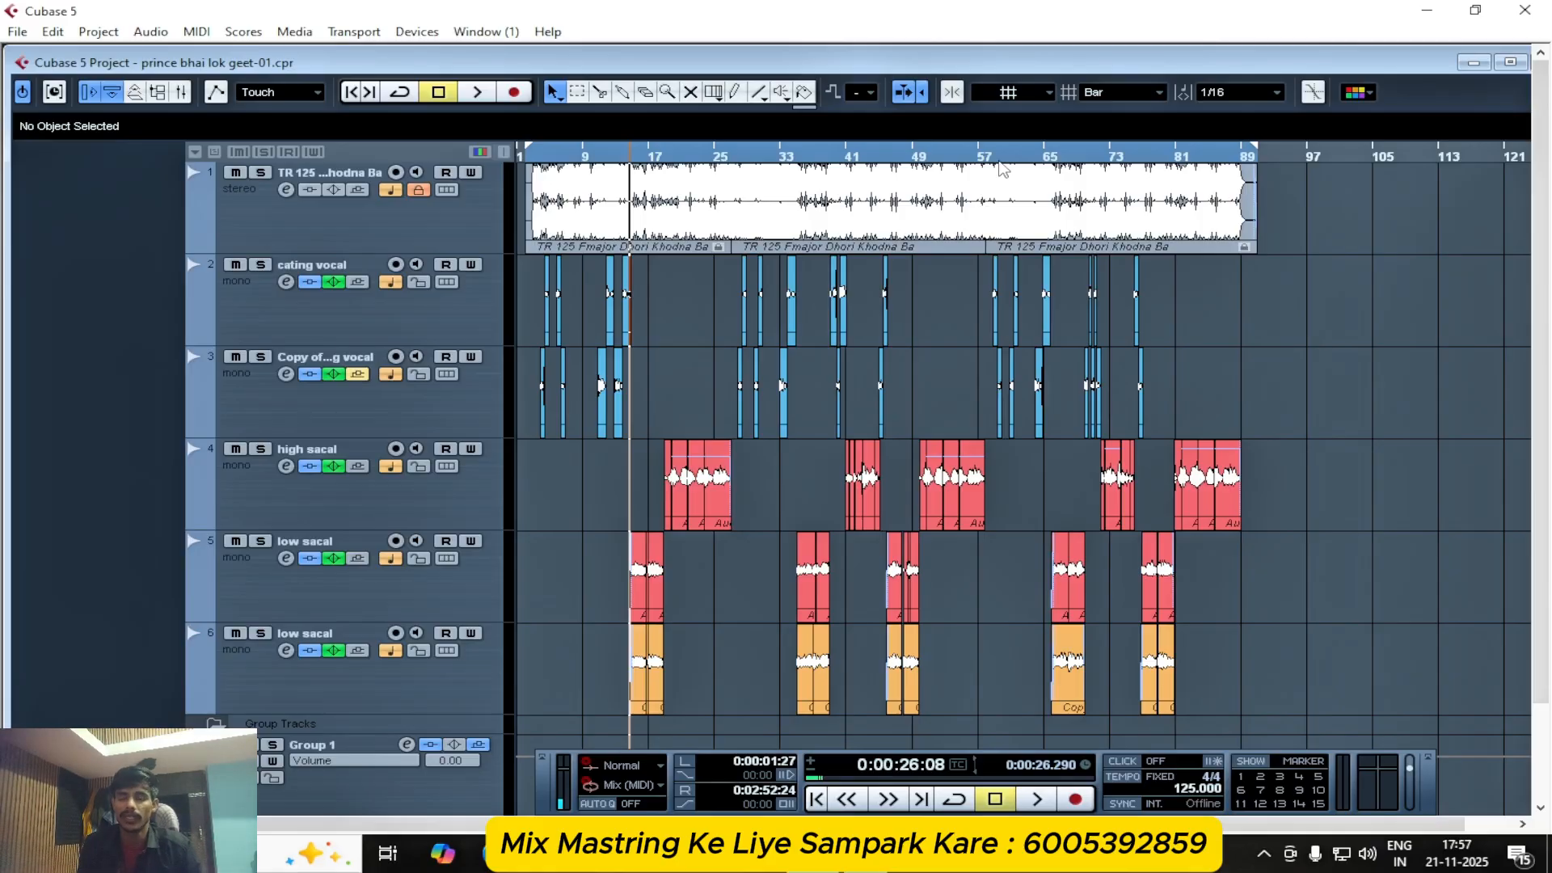
key("h")
key("h")
key("h")
key("h")
key("h")
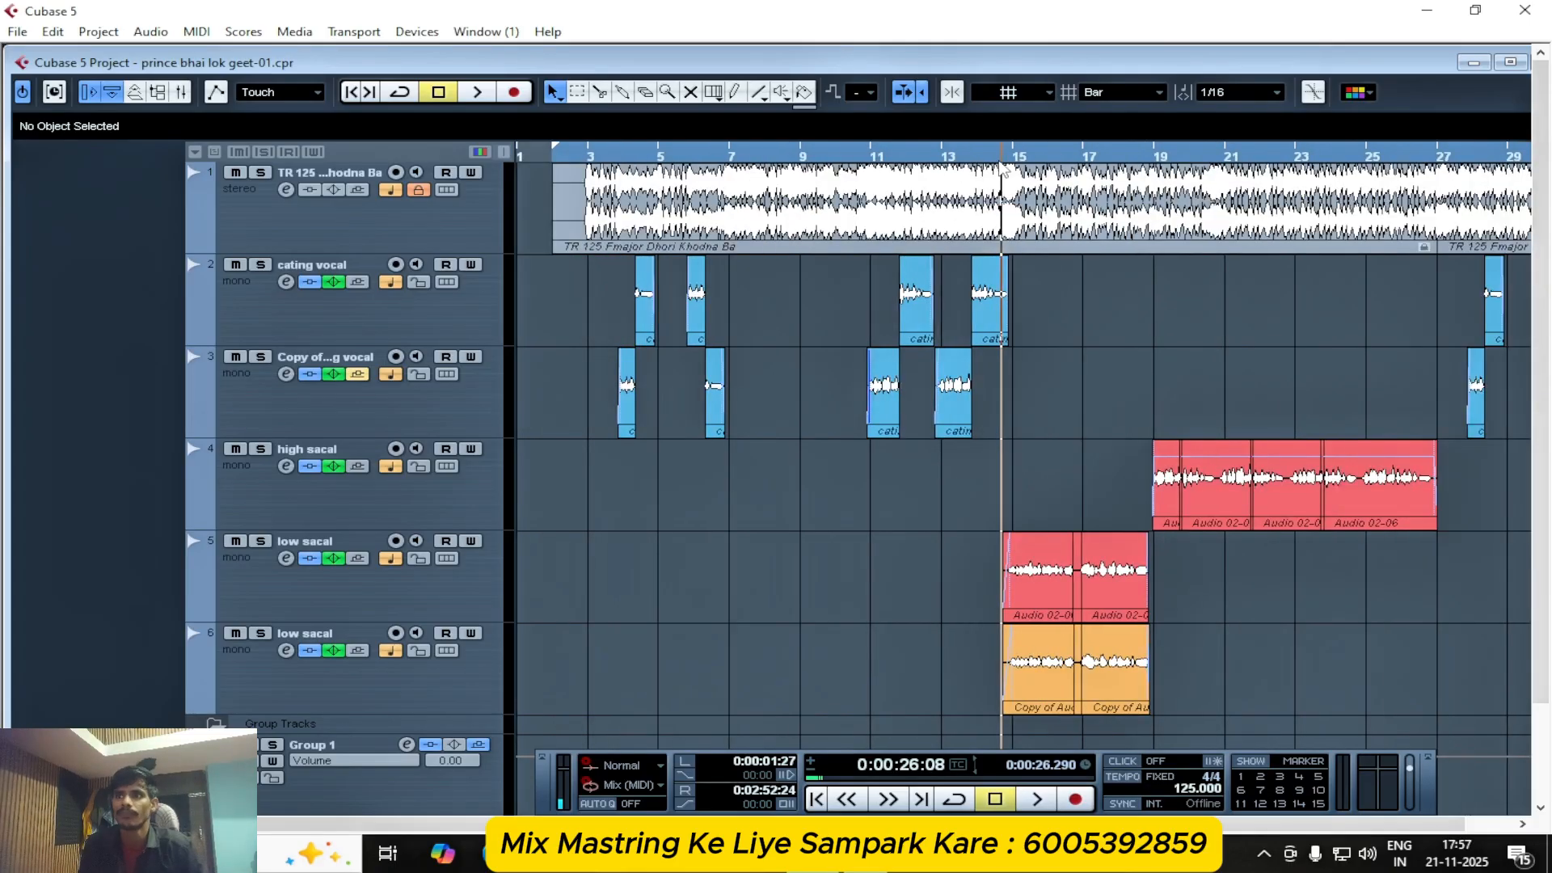
key("g")
key("g")
key("g")
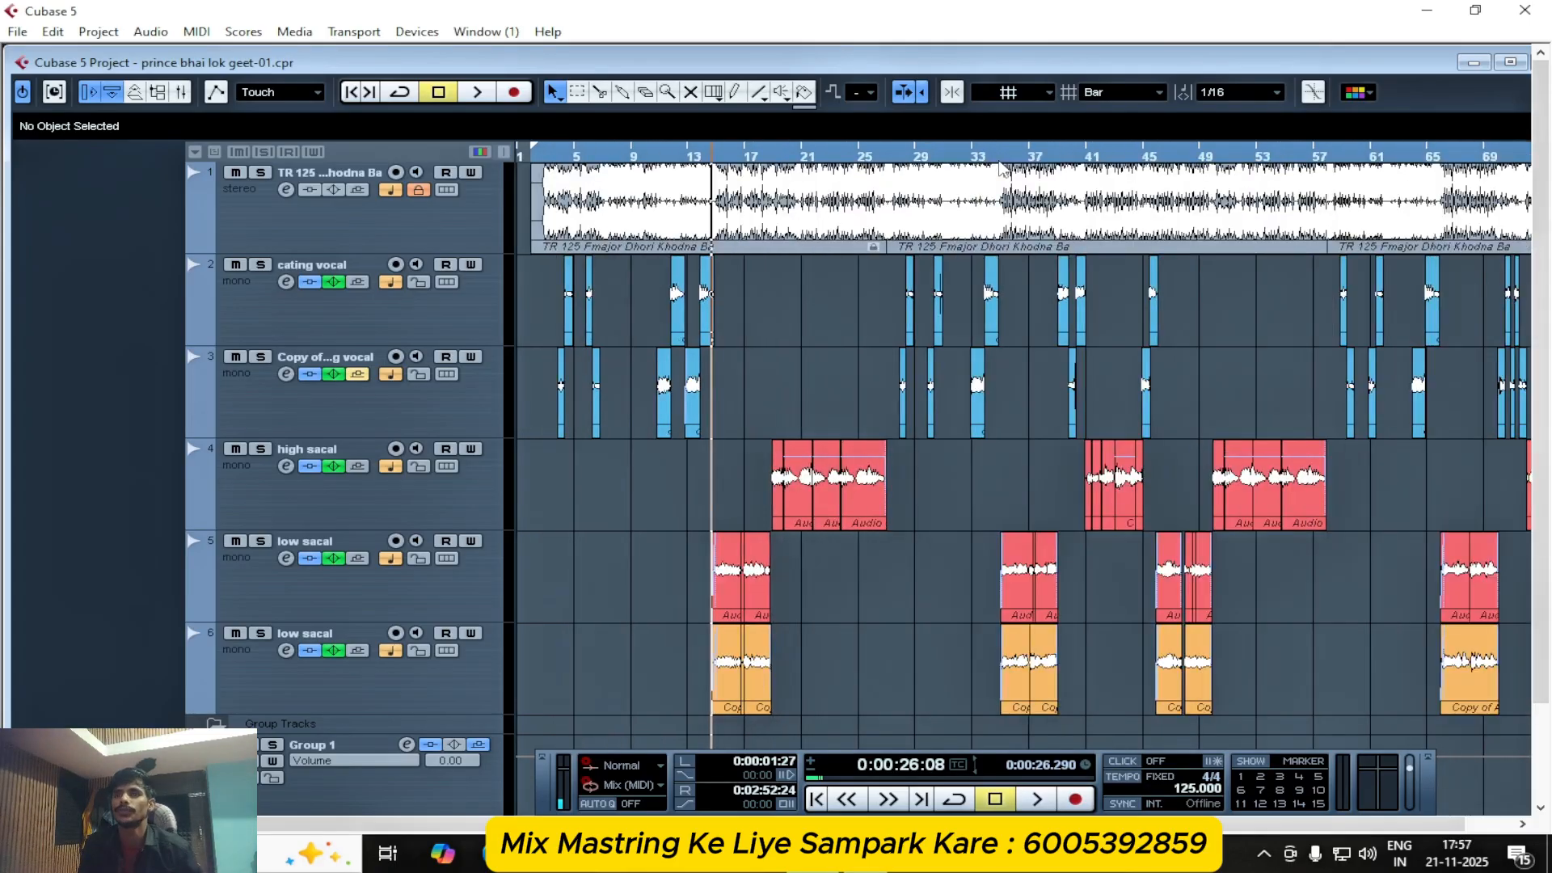
key("g")
key("g")
key("g")
key("g")
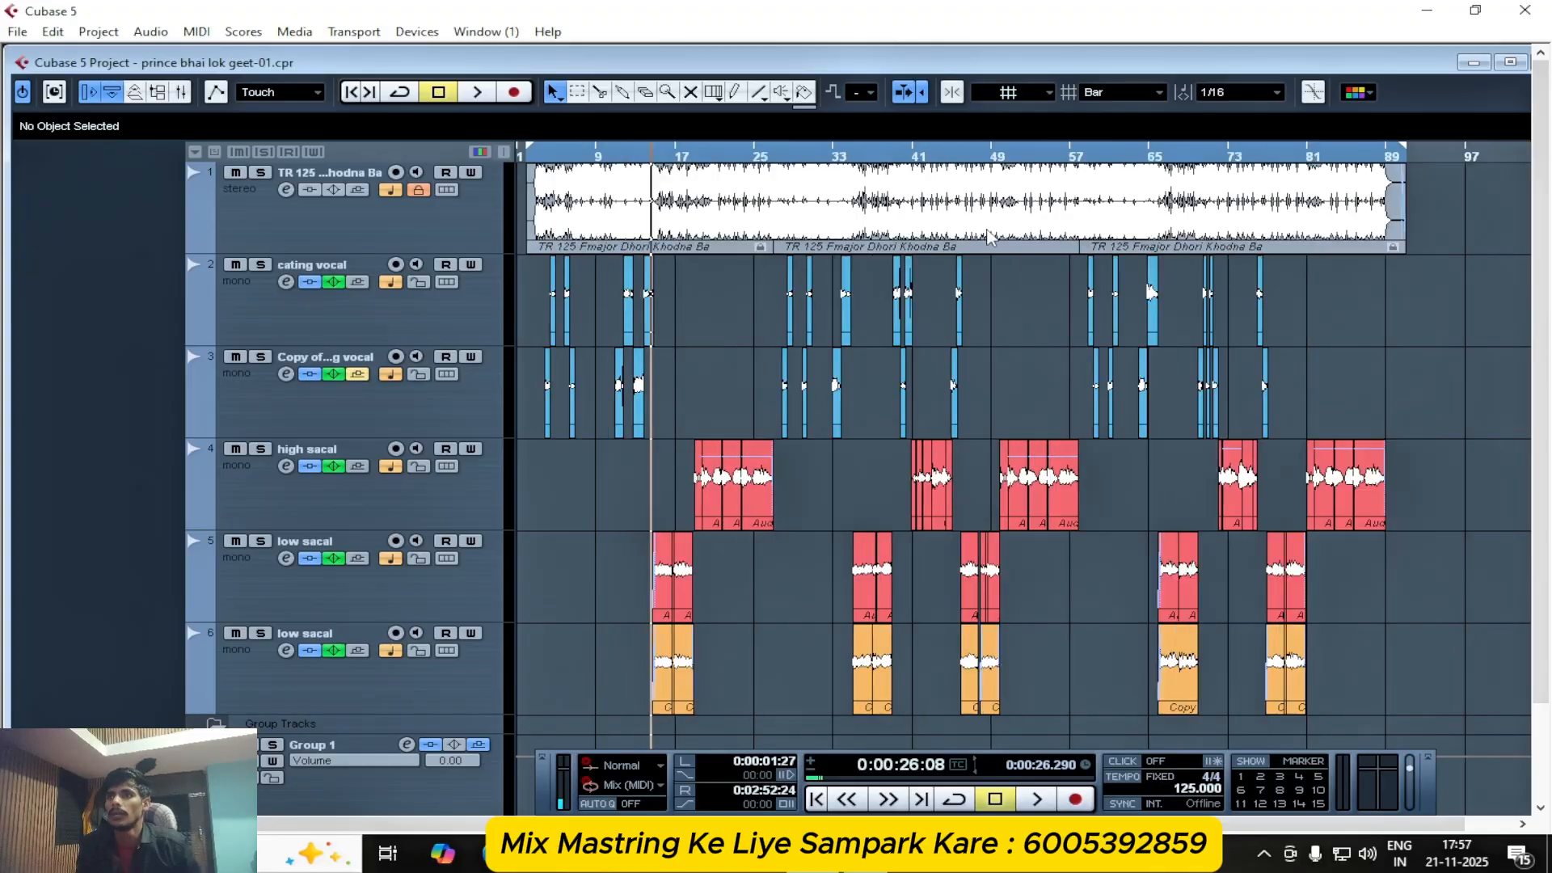
key("h")
key("h")
key("h")
key("h")
key("h")
key("h")
key("h")
key("h")
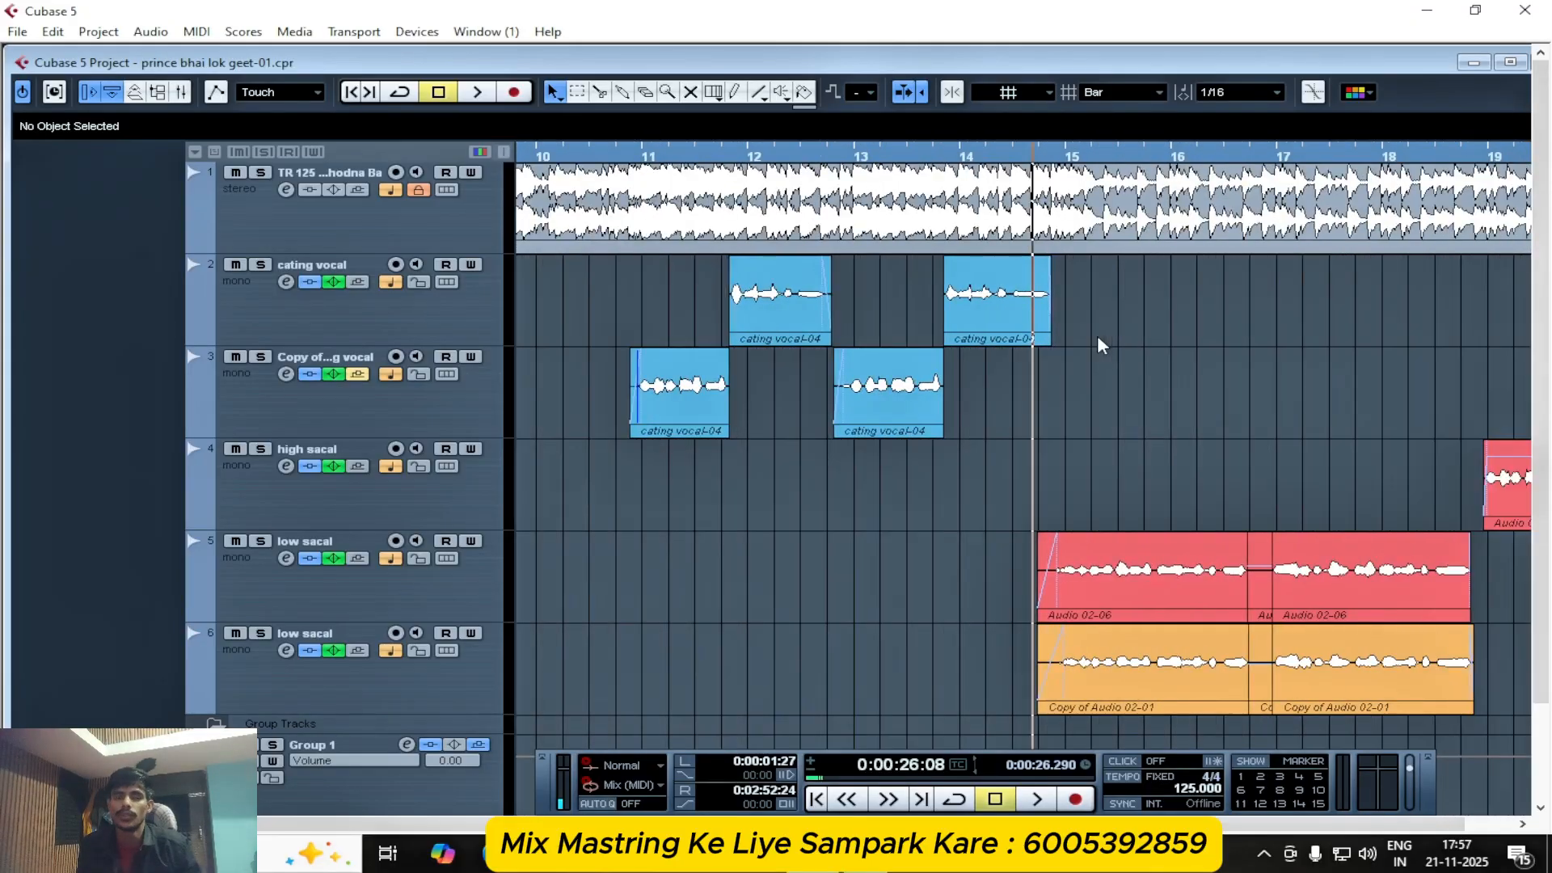
key("h")
key("h")
key("h")
key("h")
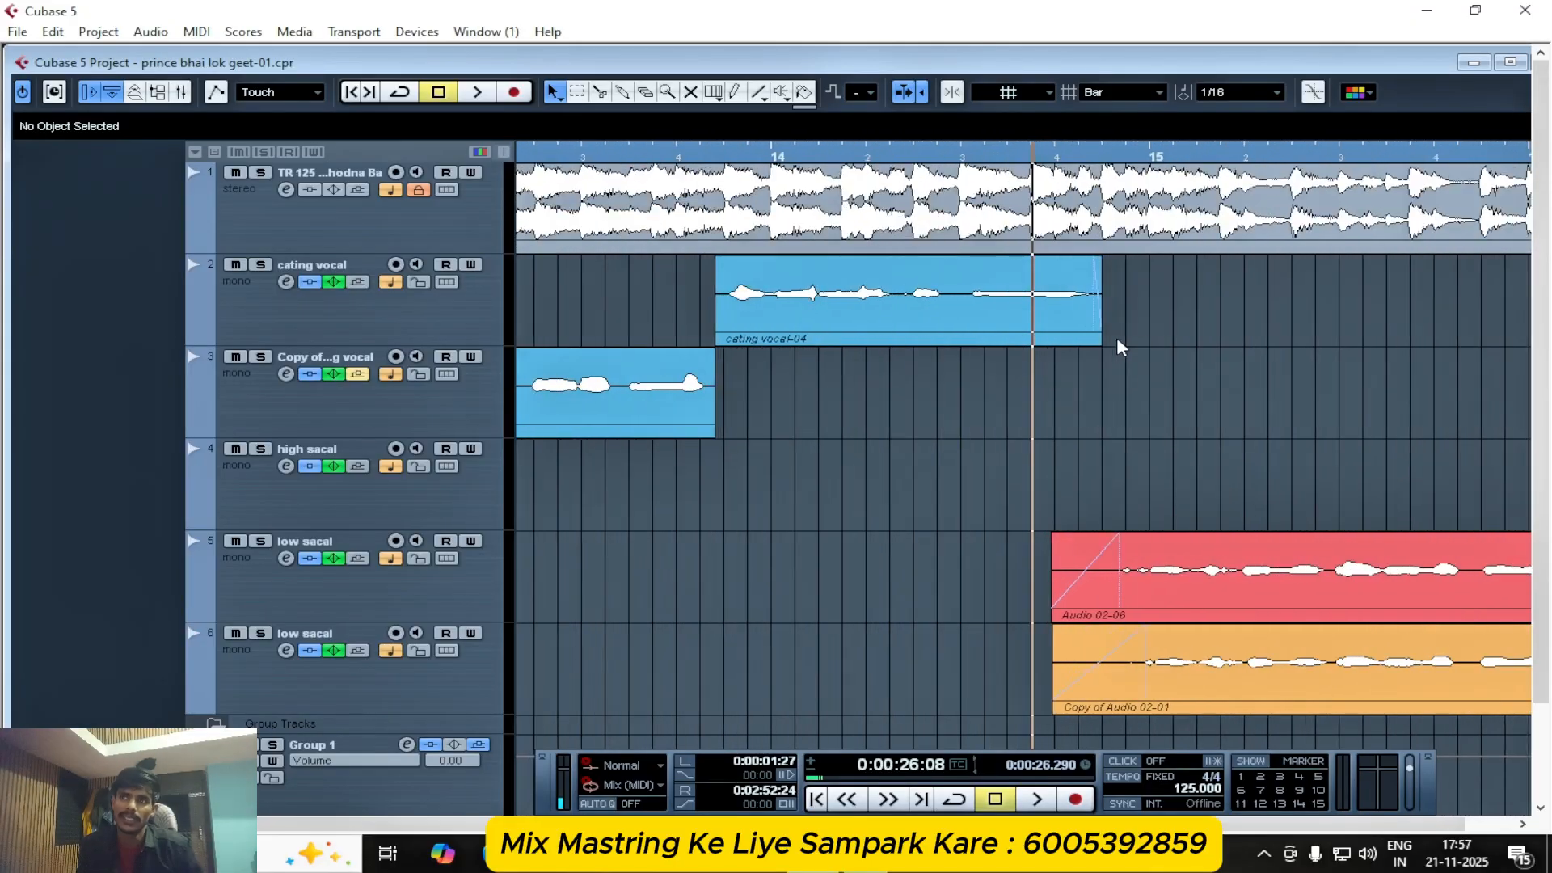
key("g")
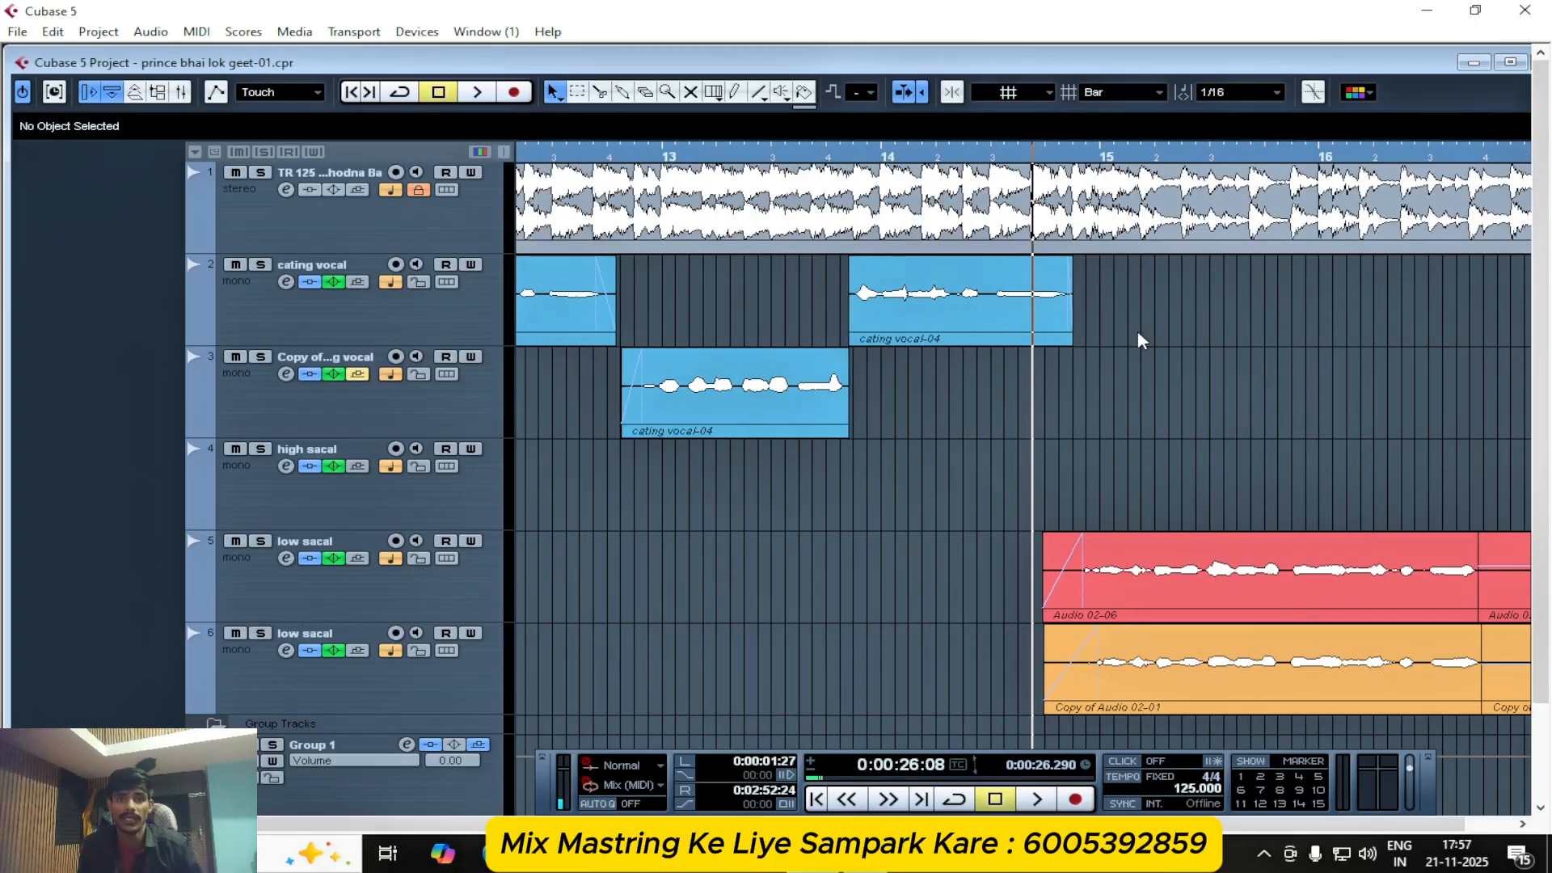
key("g")
key("g")
key("g")
key("g")
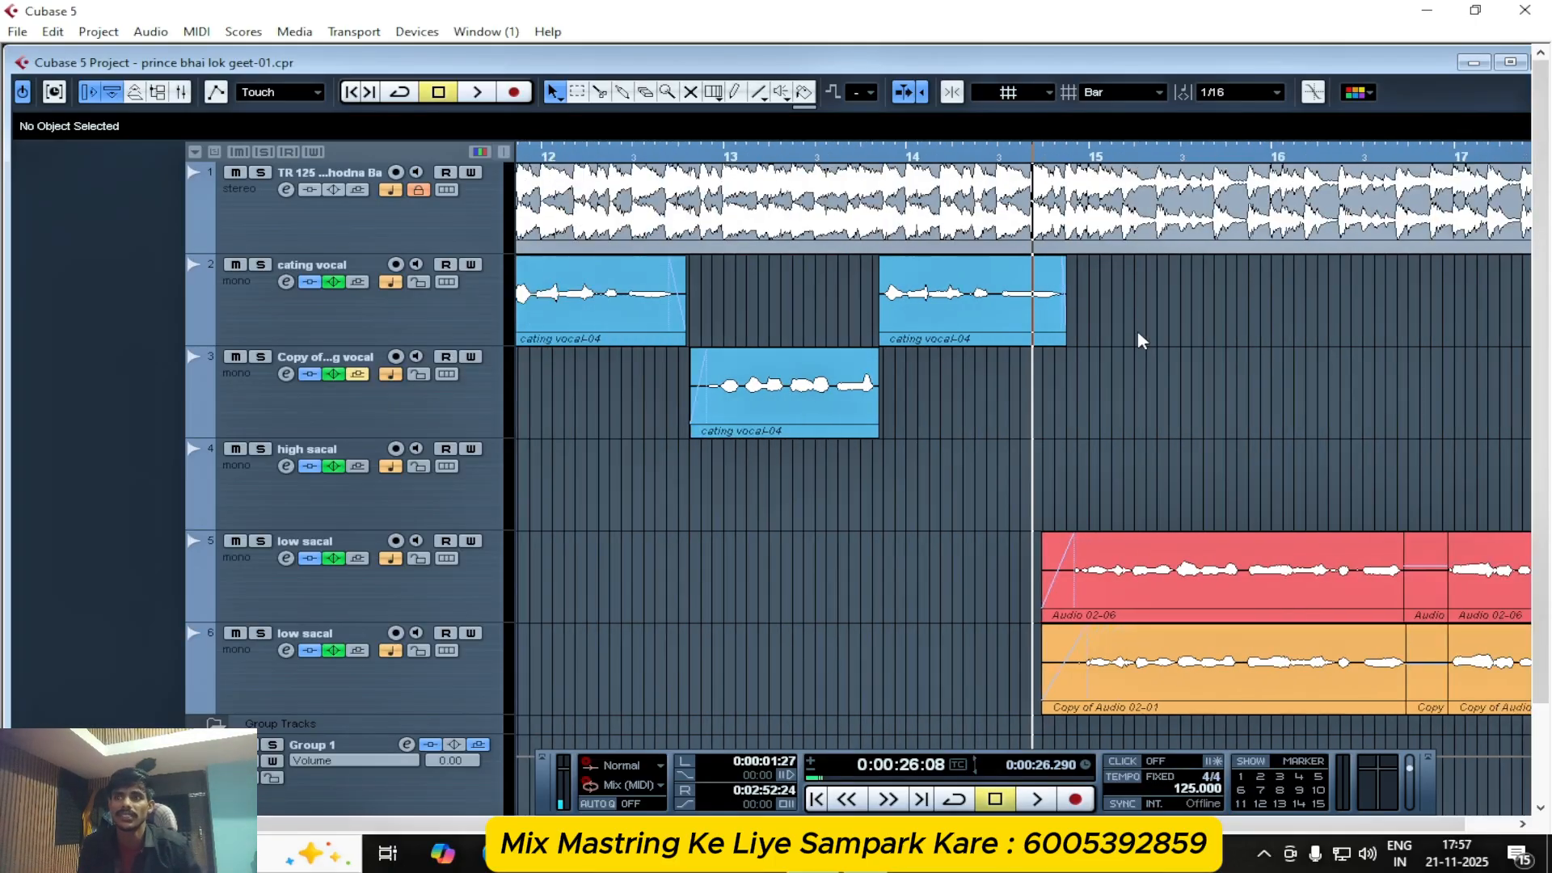
key("g")
key("g")
key("g")
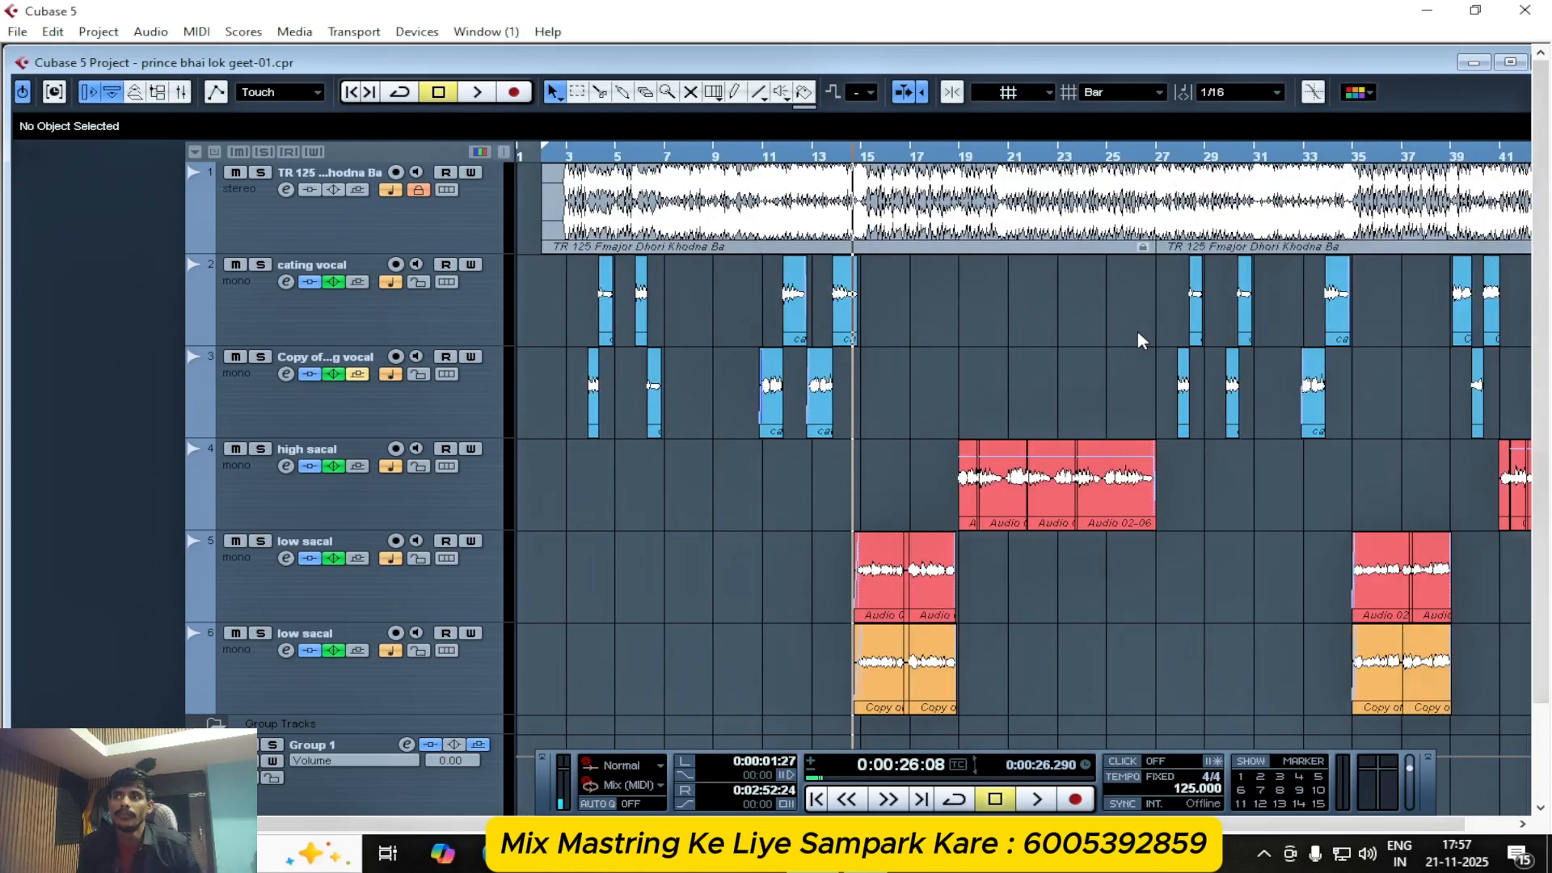
key("h")
key("h")
key("h")
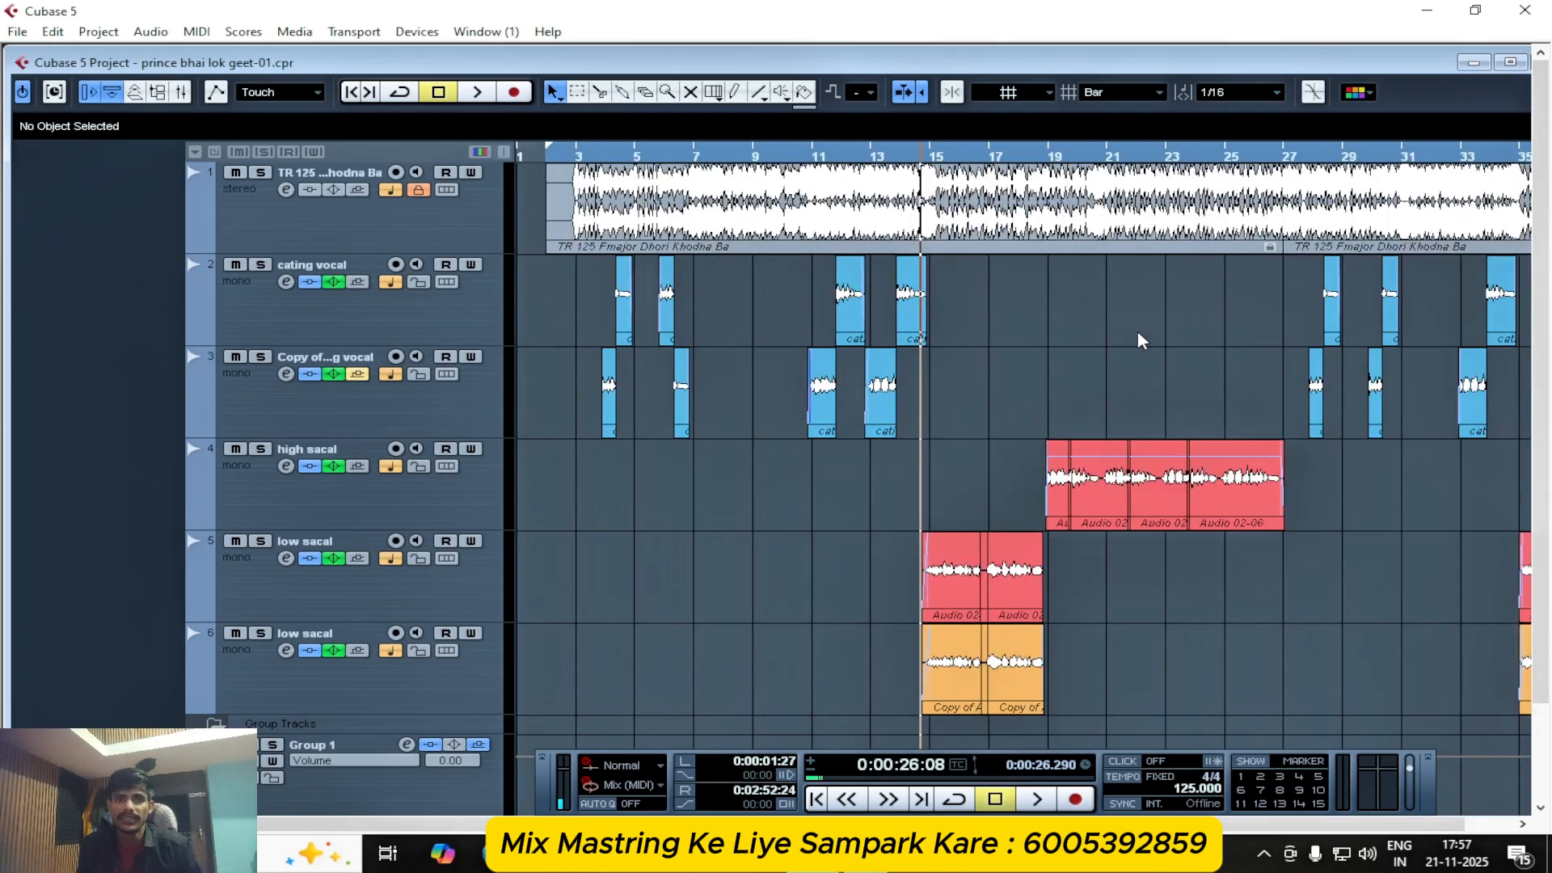
key("g")
key("g")
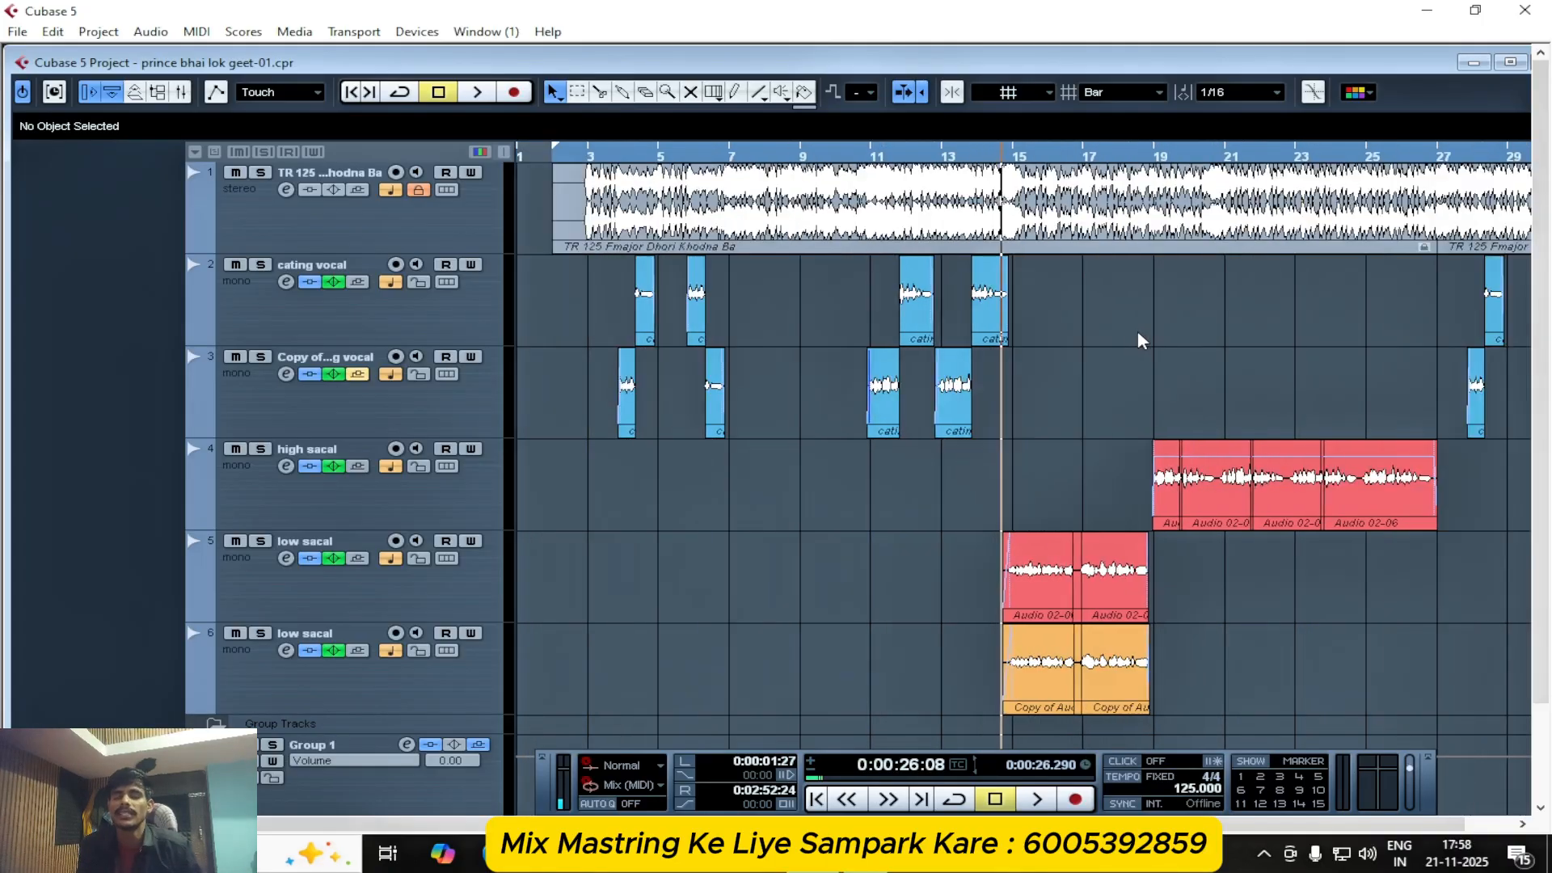
key("g")
key("g")
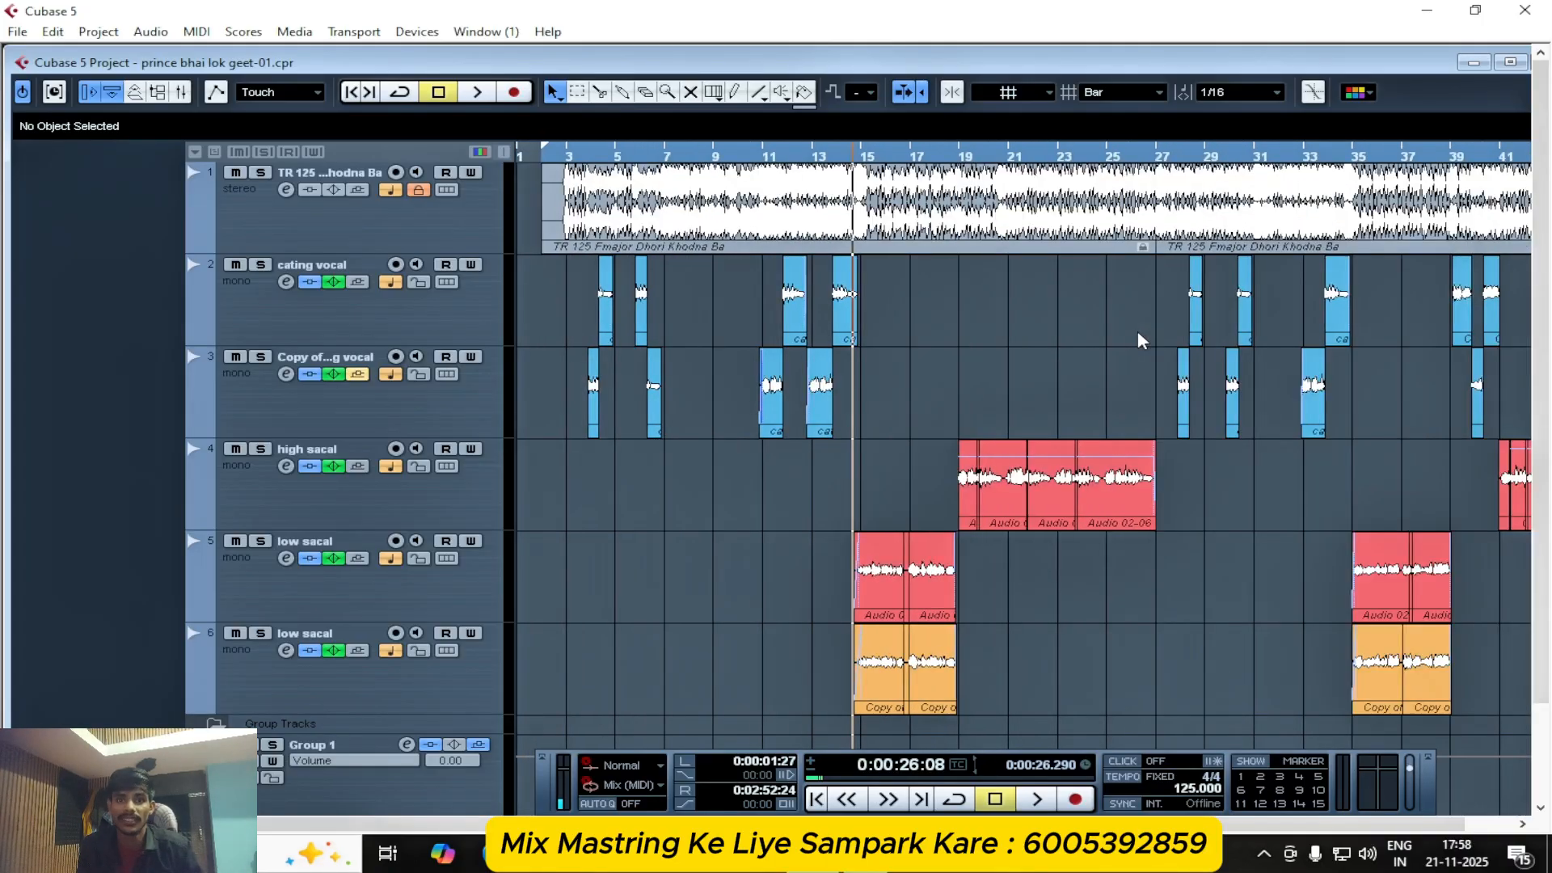
key("h")
key("h")
key("h")
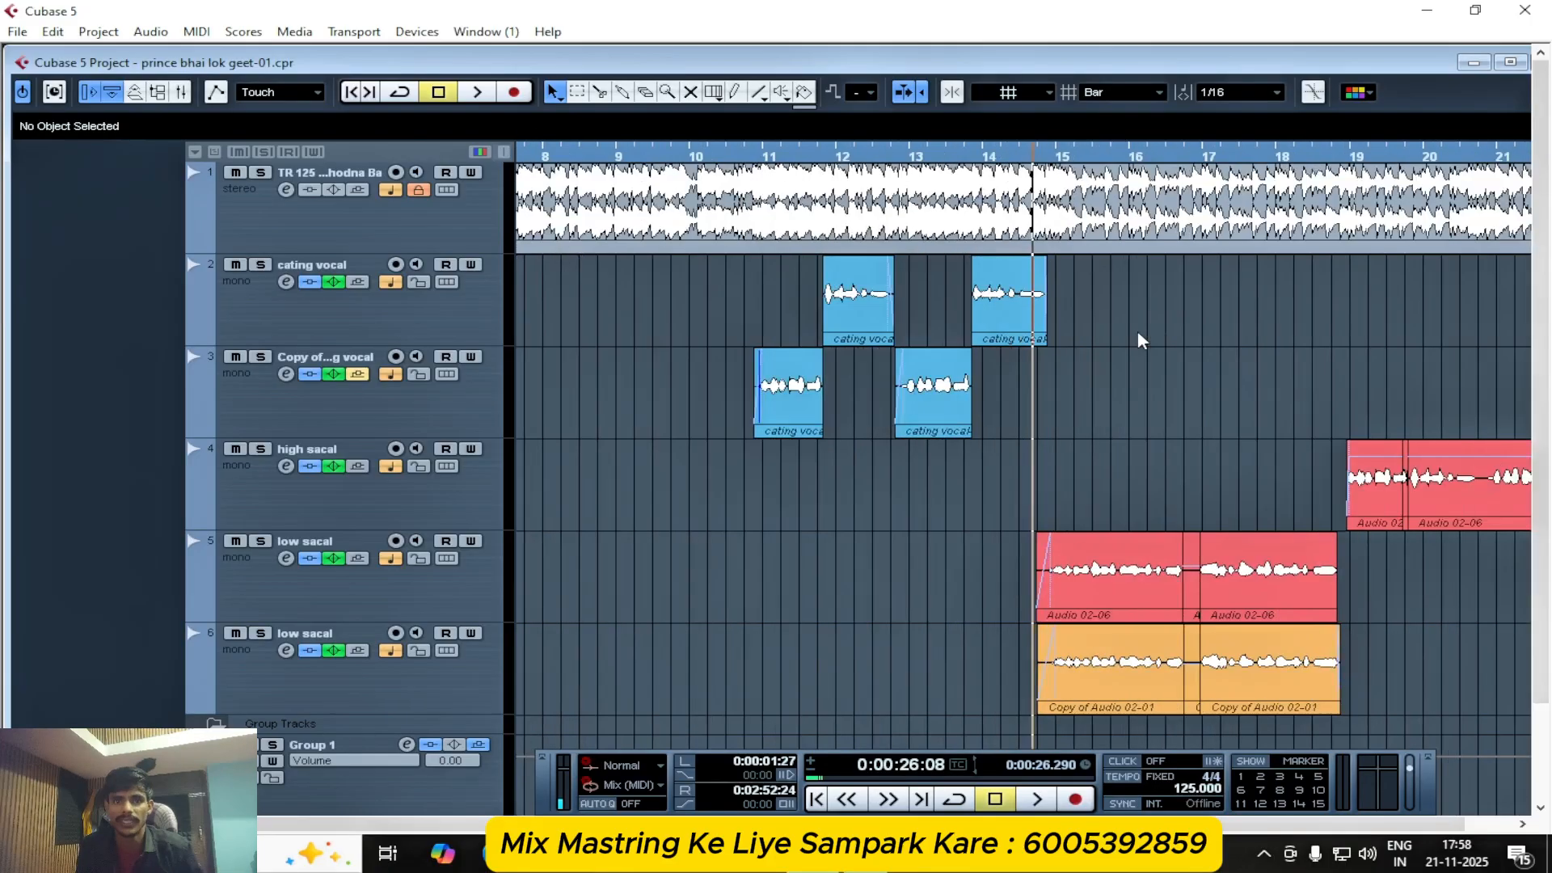
- Look over the full-length arrangement of the backing music, cating vocal, high sacal and low sacal tracks
key("g")
key("g")
key("g")
key("g")
key("g")
key("g")
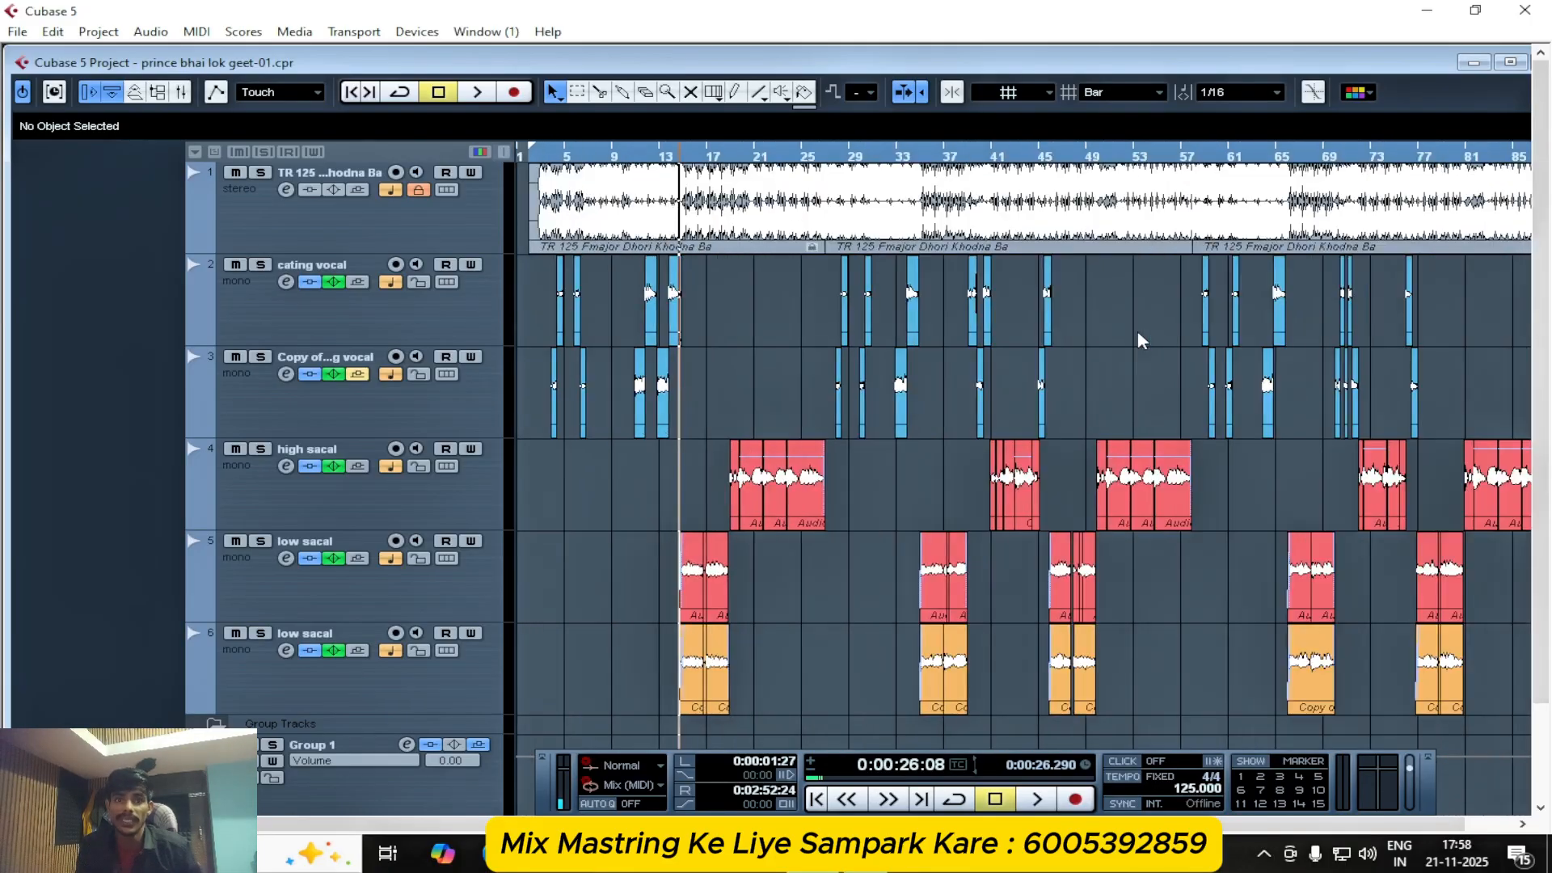
key("g")
key("g")
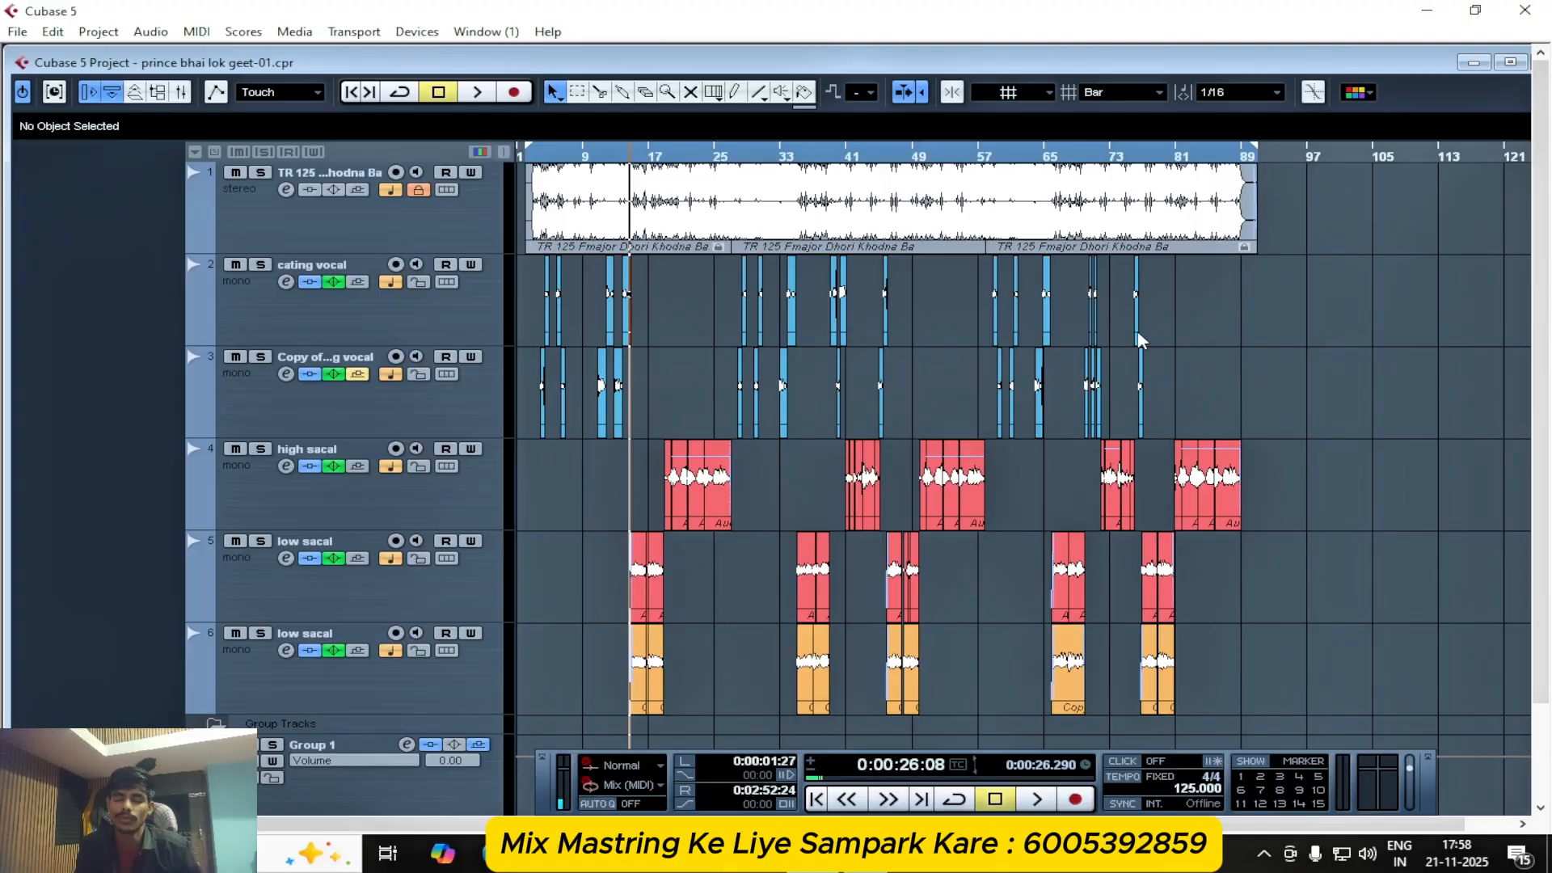
- Place the project cursor at about 0:00:26:17, near the start of the first low sacal clips
key("h")
key("h")
key("h")
key("h")
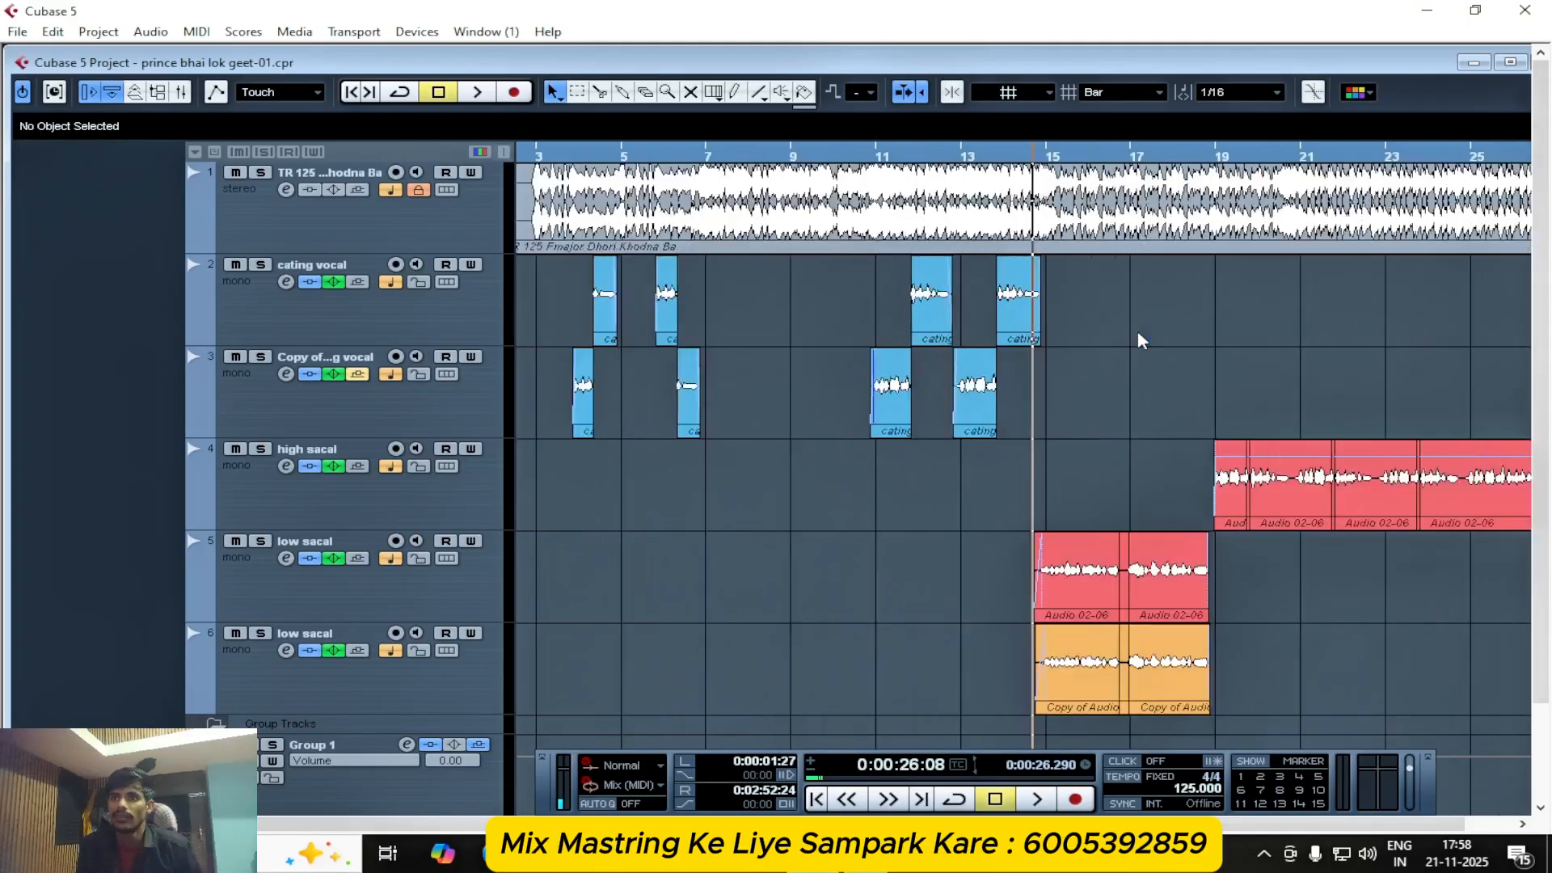
key("h")
key("h")
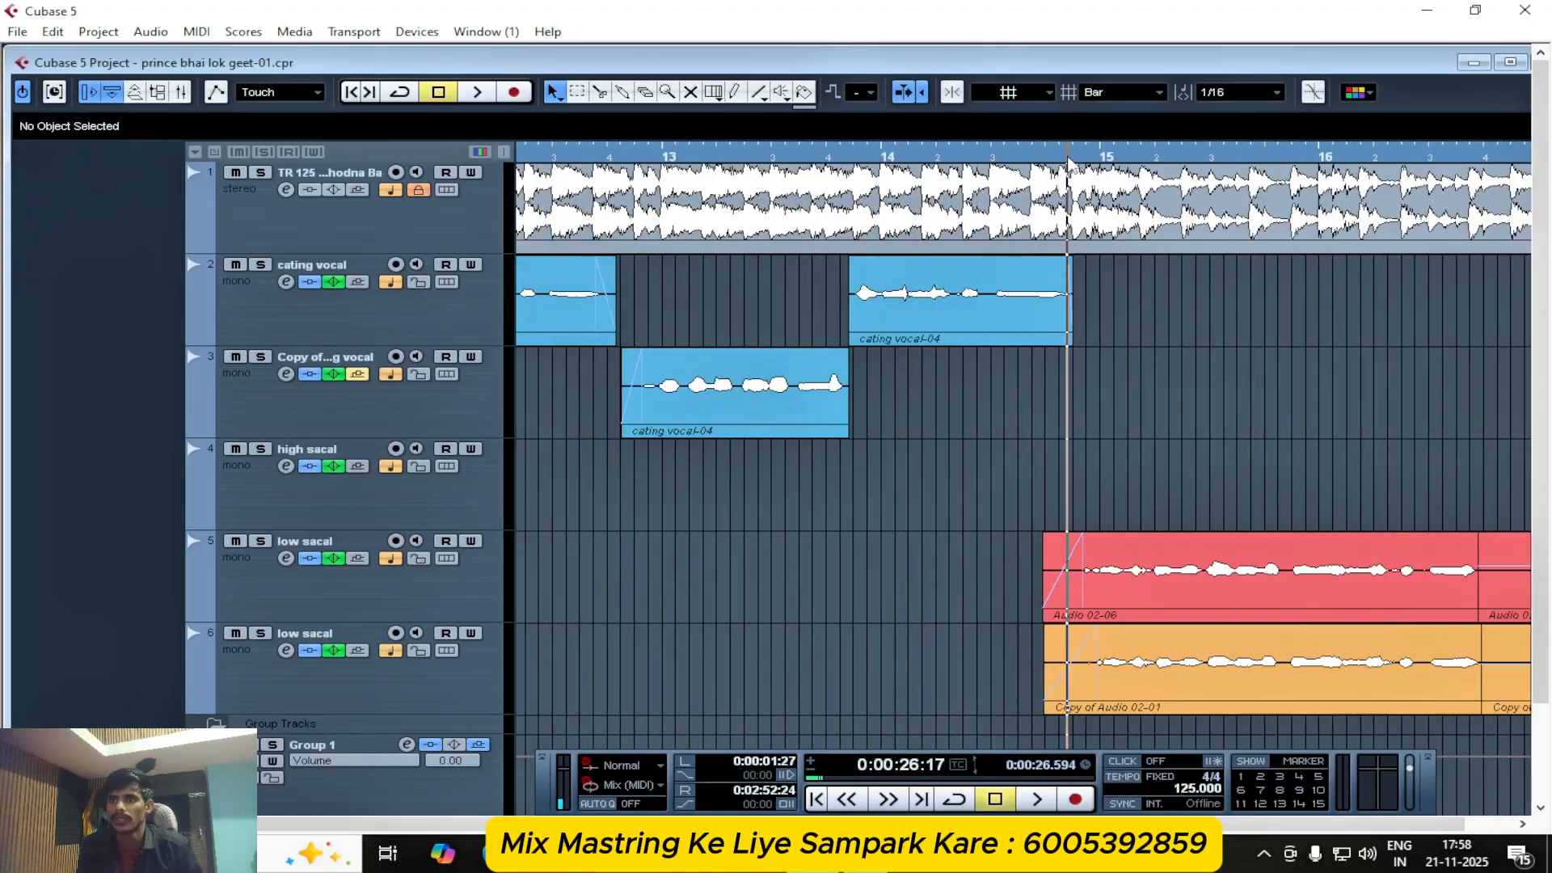
- Examine how the vocal clips are distributed across the whole song, from the first bars to the end of the backing track
key("g")
key("g")
key("g")
key("g")
key("g")
key("g")
key("g")
key("g")
key("g")
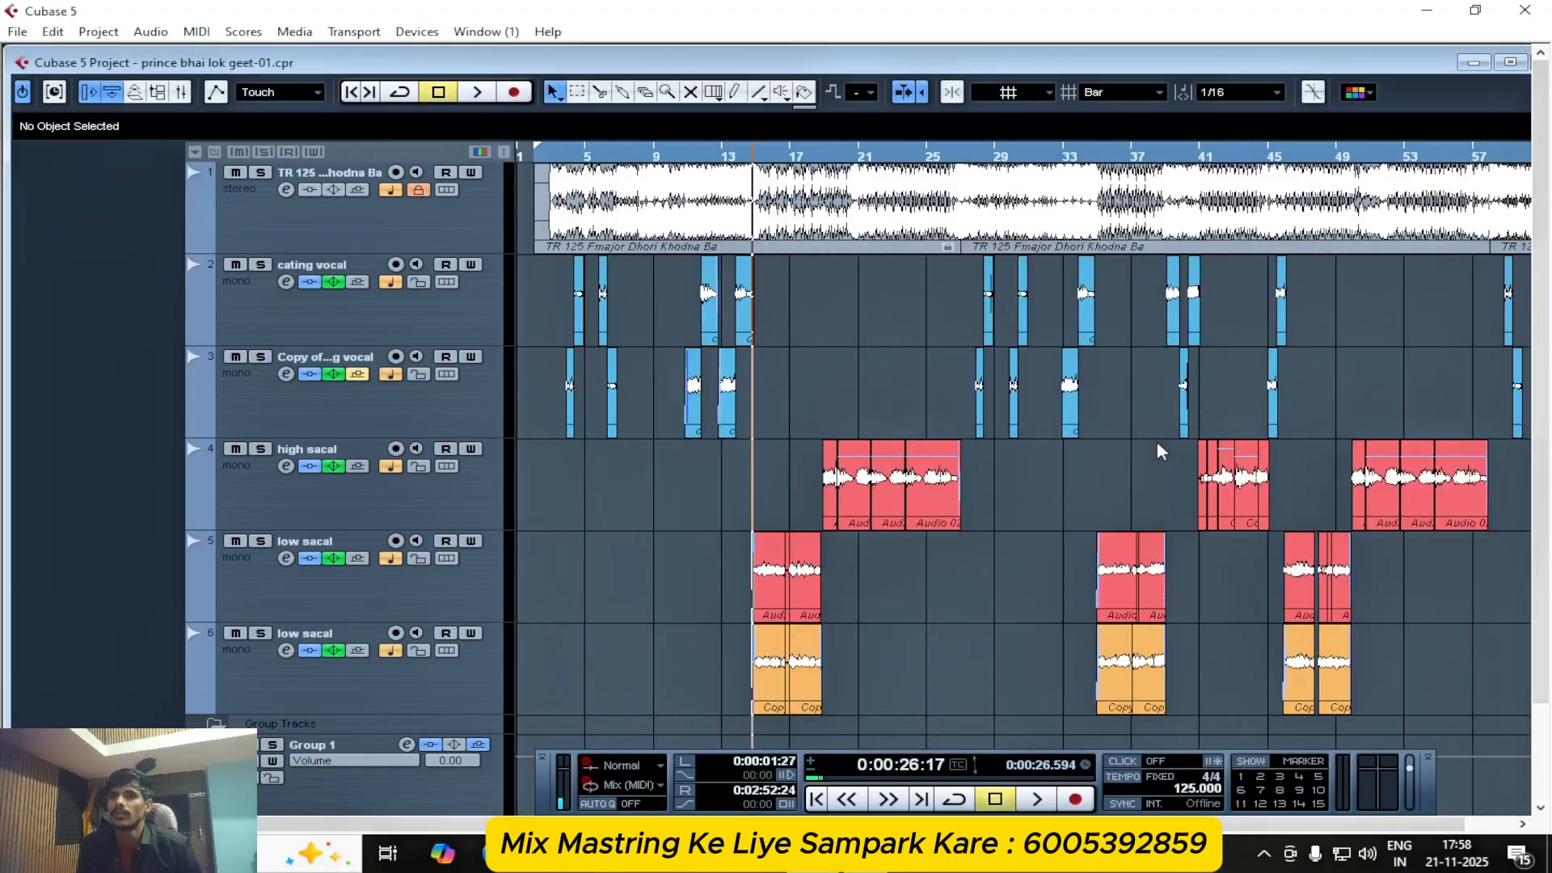
key("h")
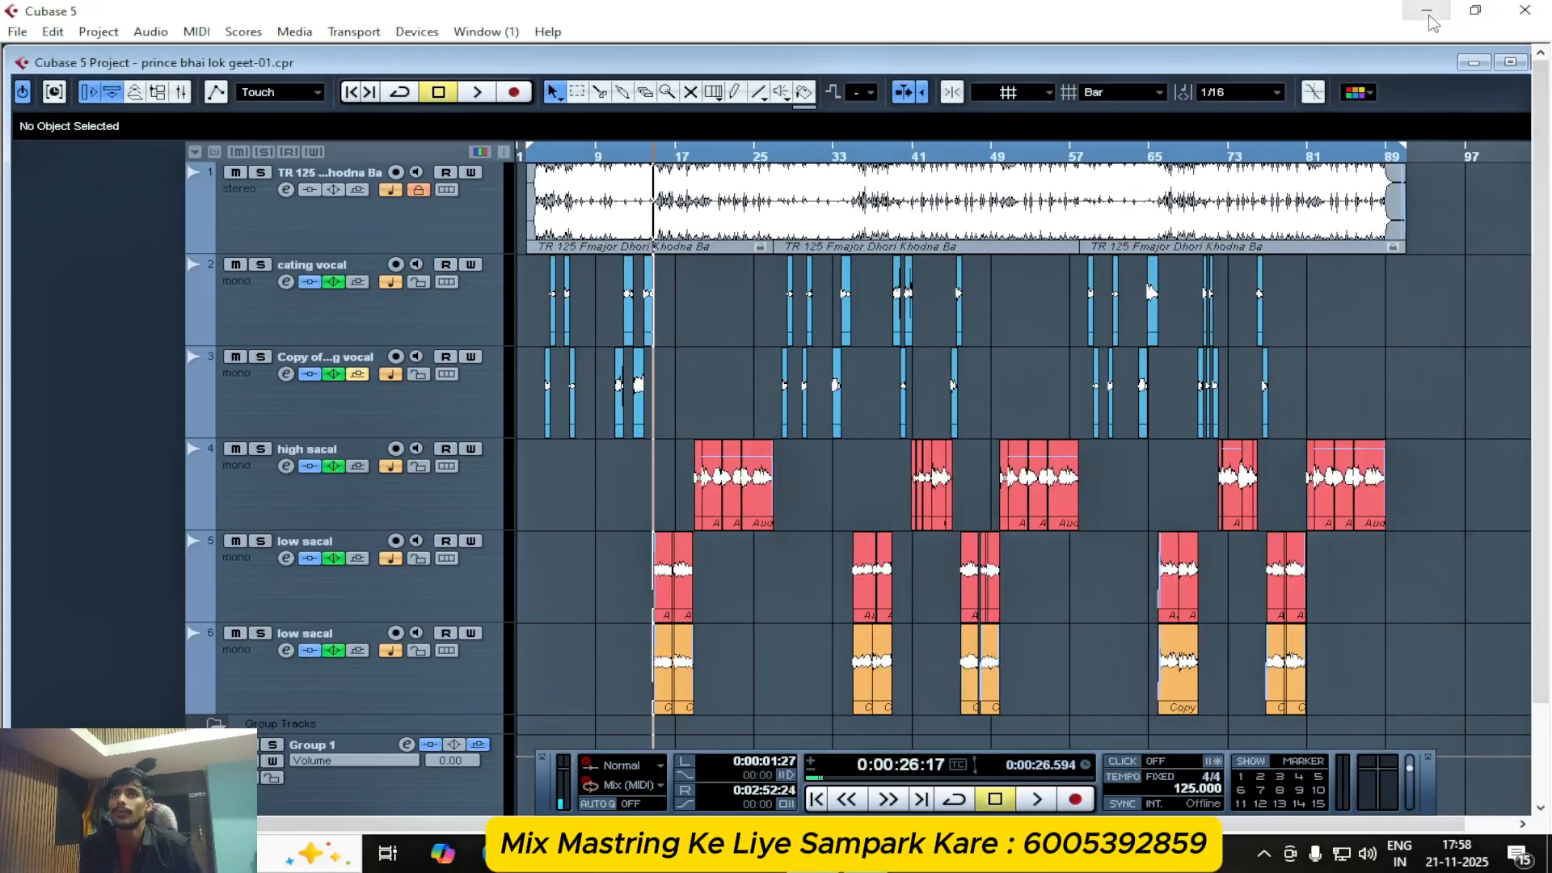
- Minimize Cubase, switch to Google Chrome and open YouTube
left_click(1427, 10)
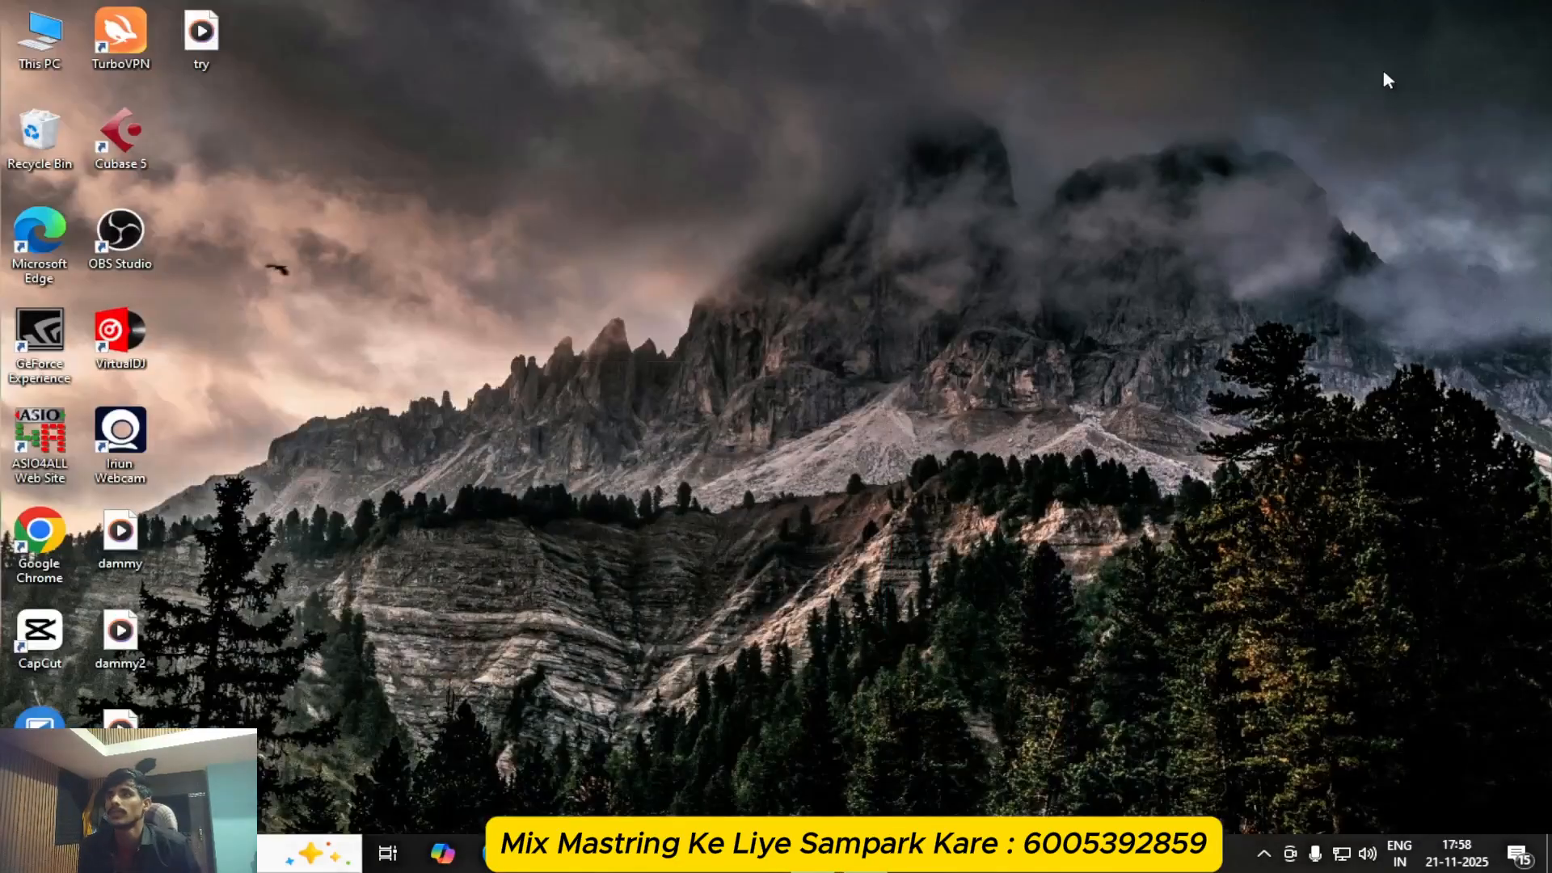
double_click(51, 535)
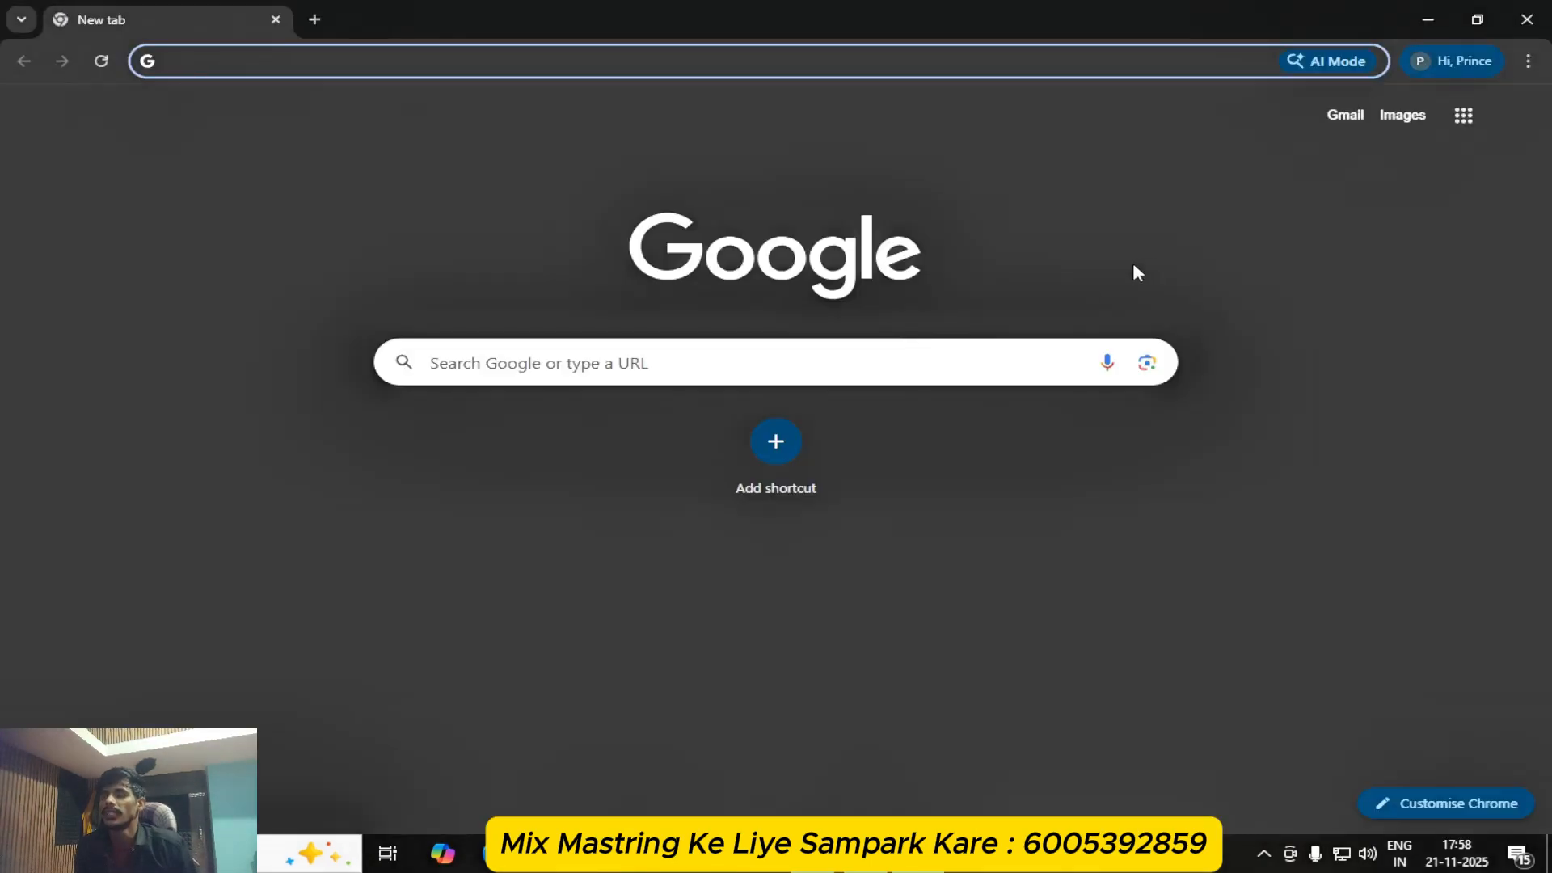
left_click(1463, 115)
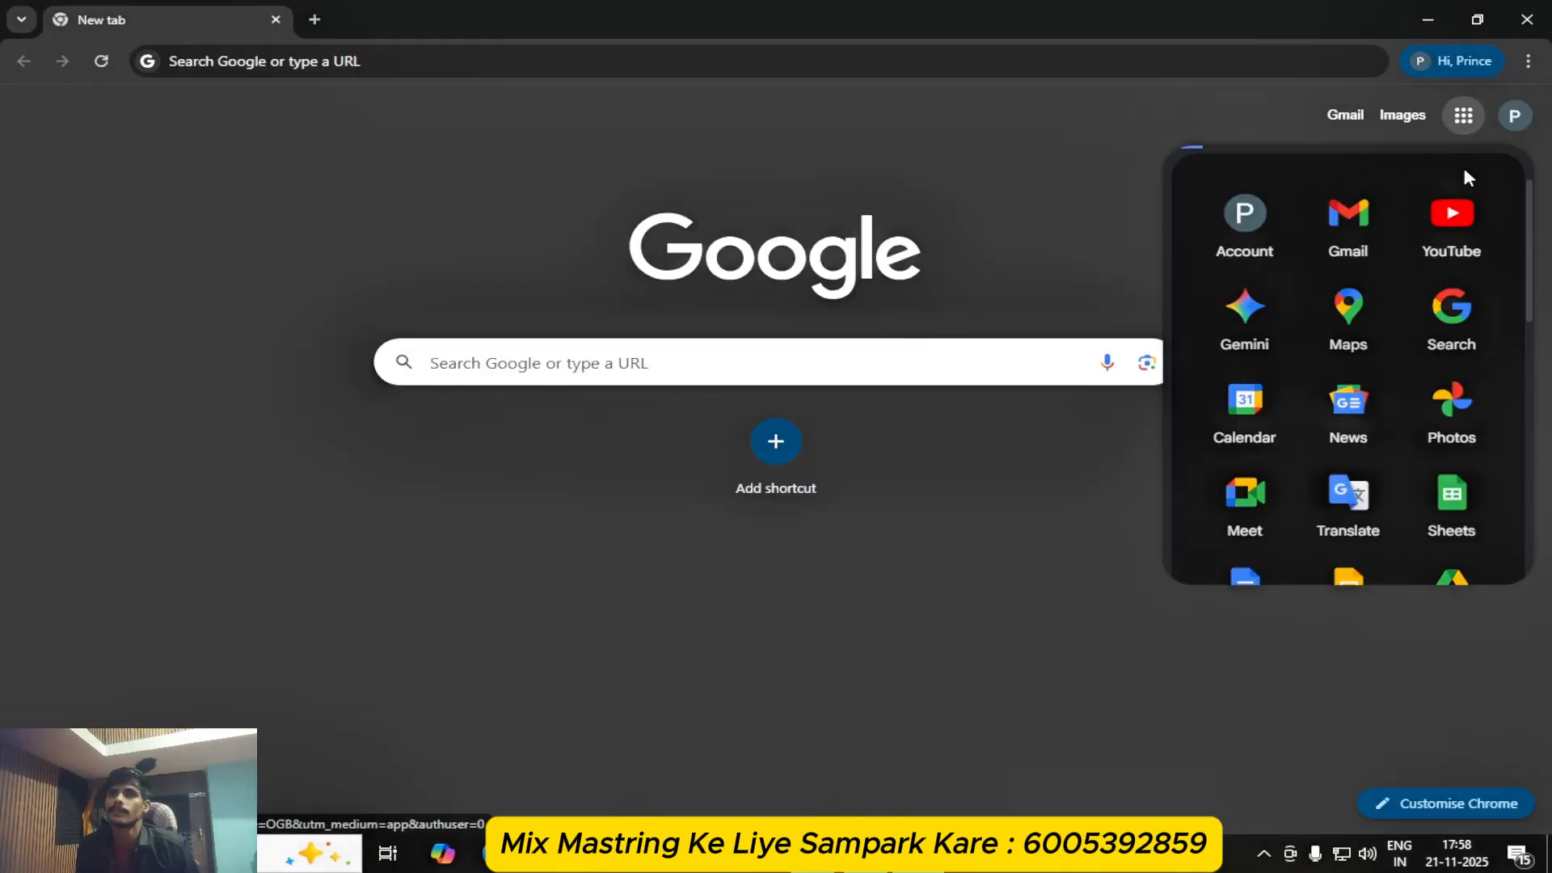
left_click(1454, 215)
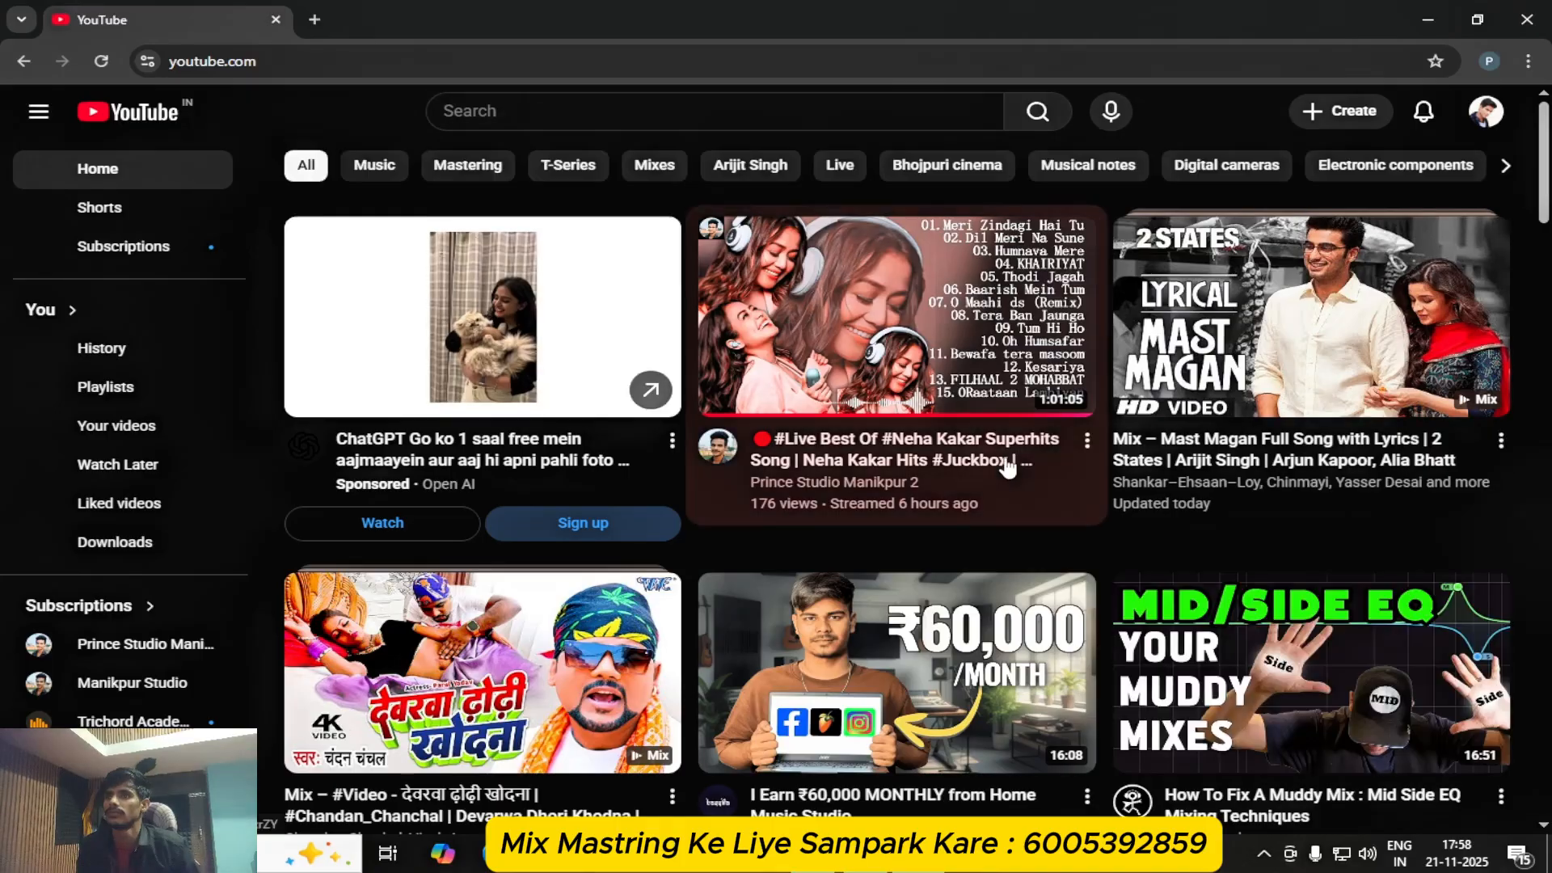
- Search YouTube for "prince studio manikpur 2" and open that channel's page
scroll(1006, 467, "down", 1)
scroll(1006, 454, "up", 1)
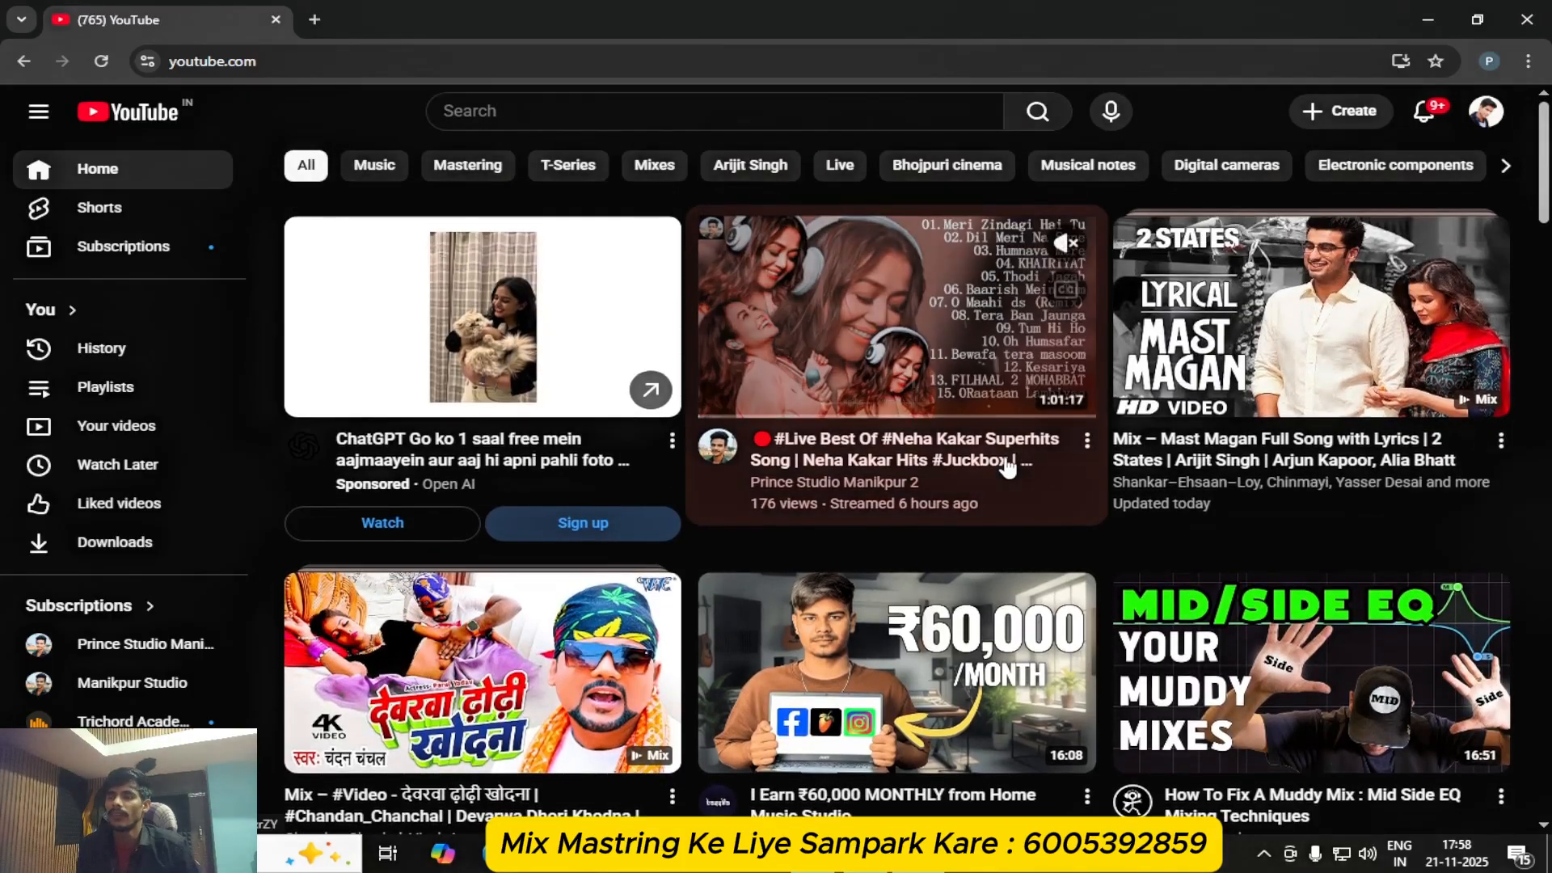
left_click(691, 112)
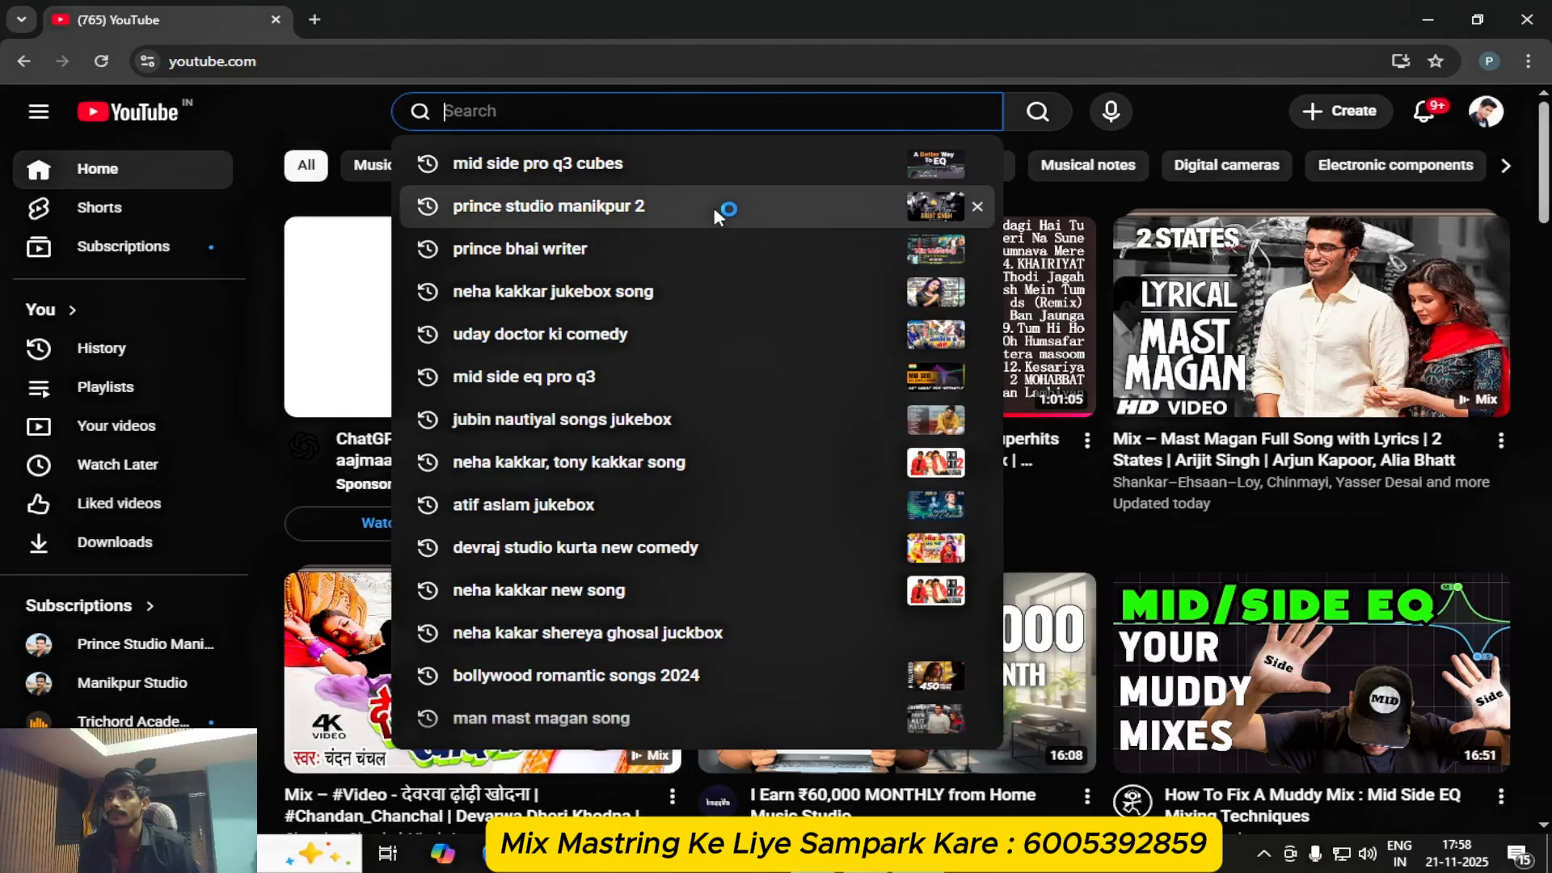
left_click(684, 207)
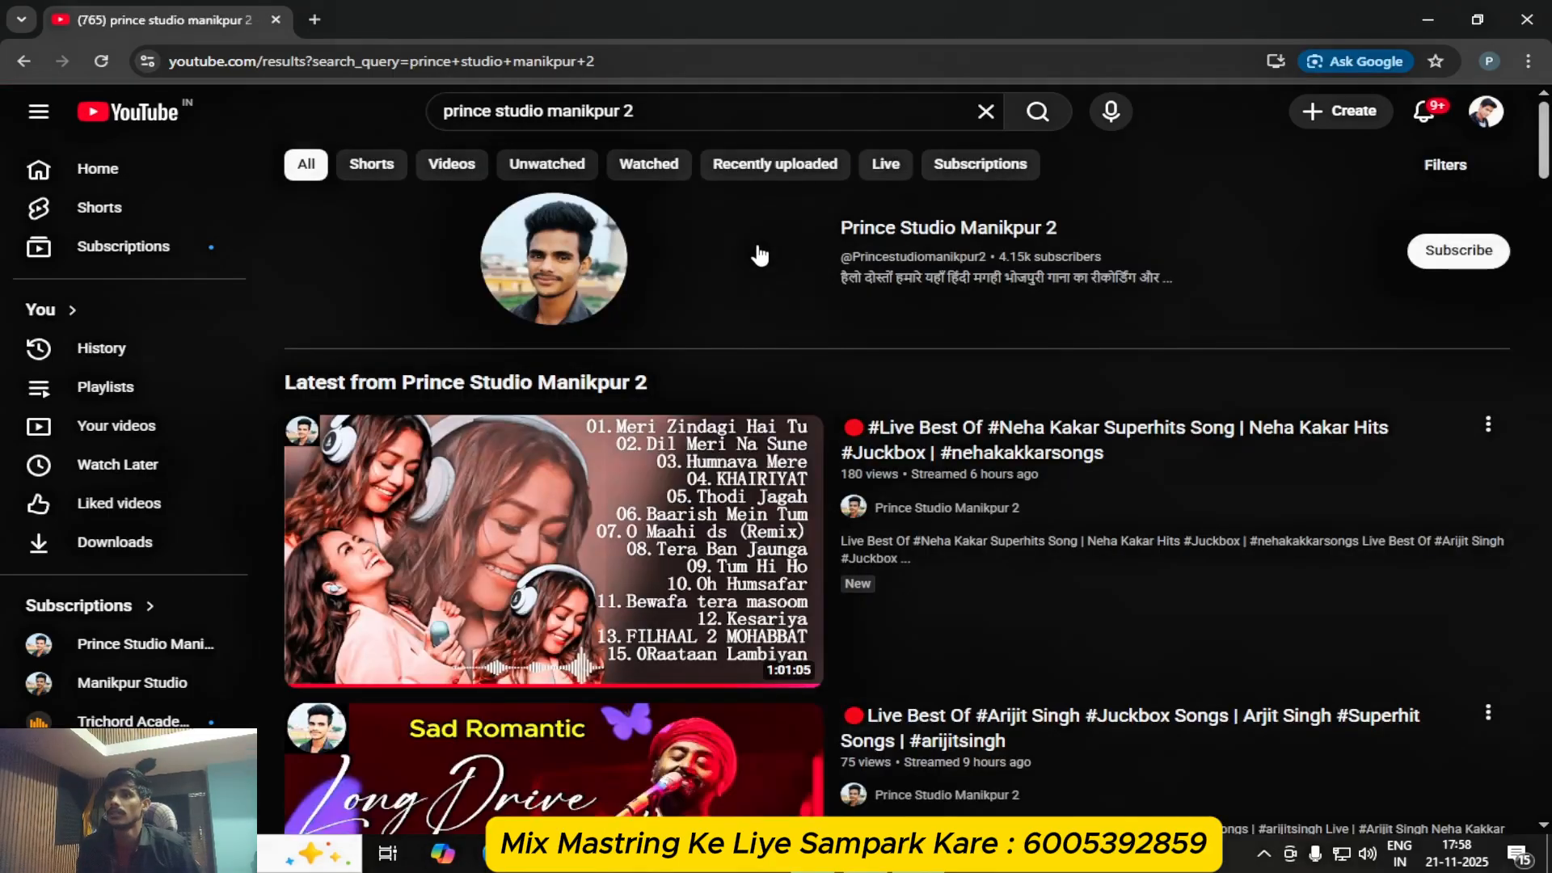
left_click(760, 256)
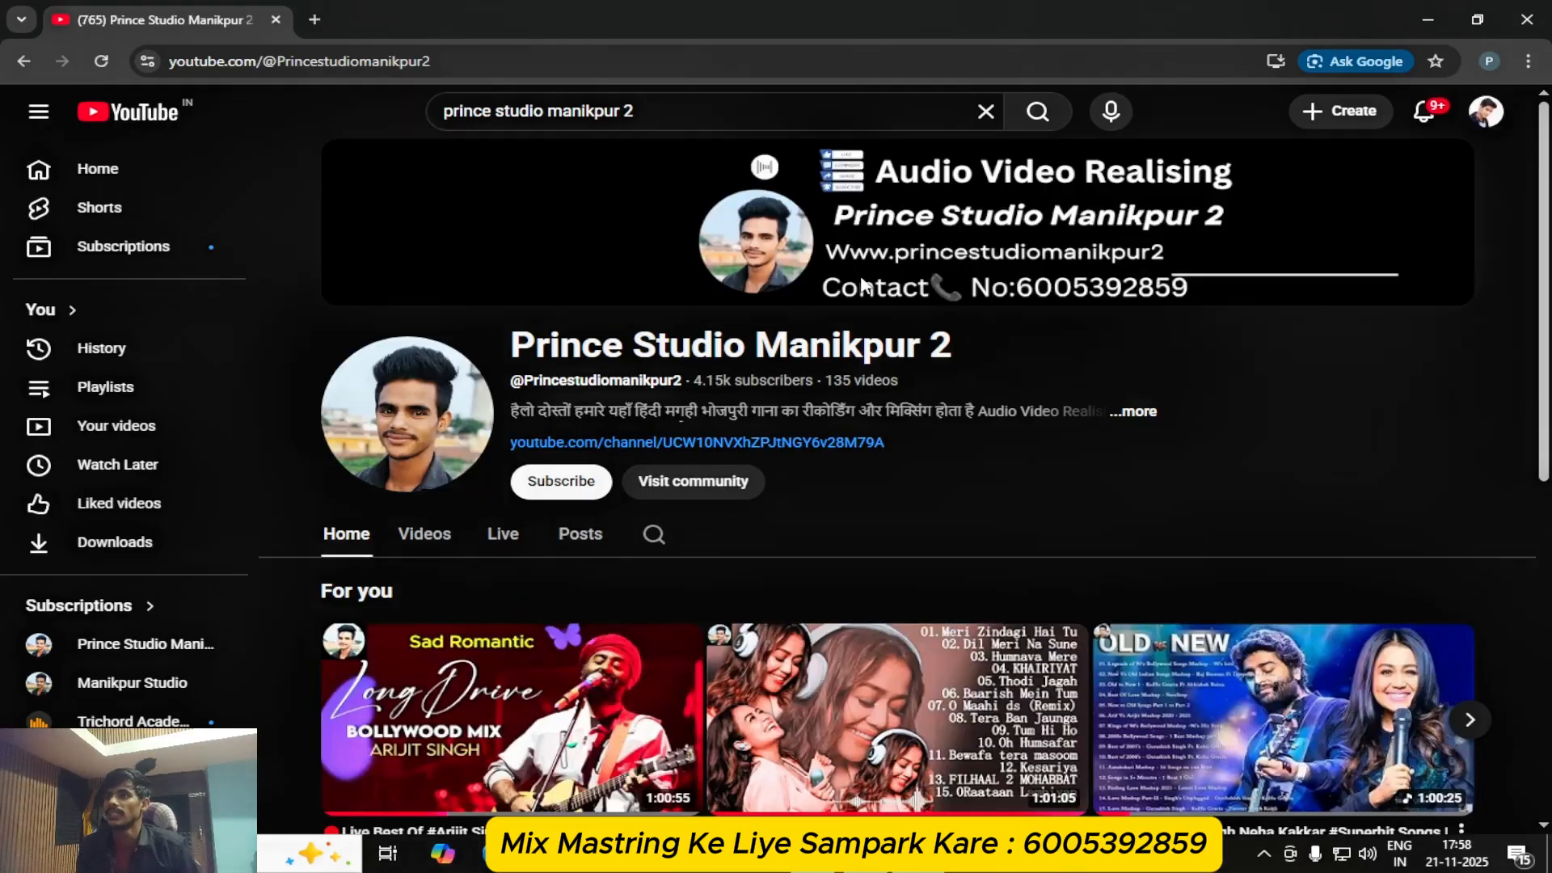
- Browse the Prince Studio Manikpur 2 channel's uploaded videos and its past live streams
left_click(424, 535)
scroll(933, 434, "down", 6)
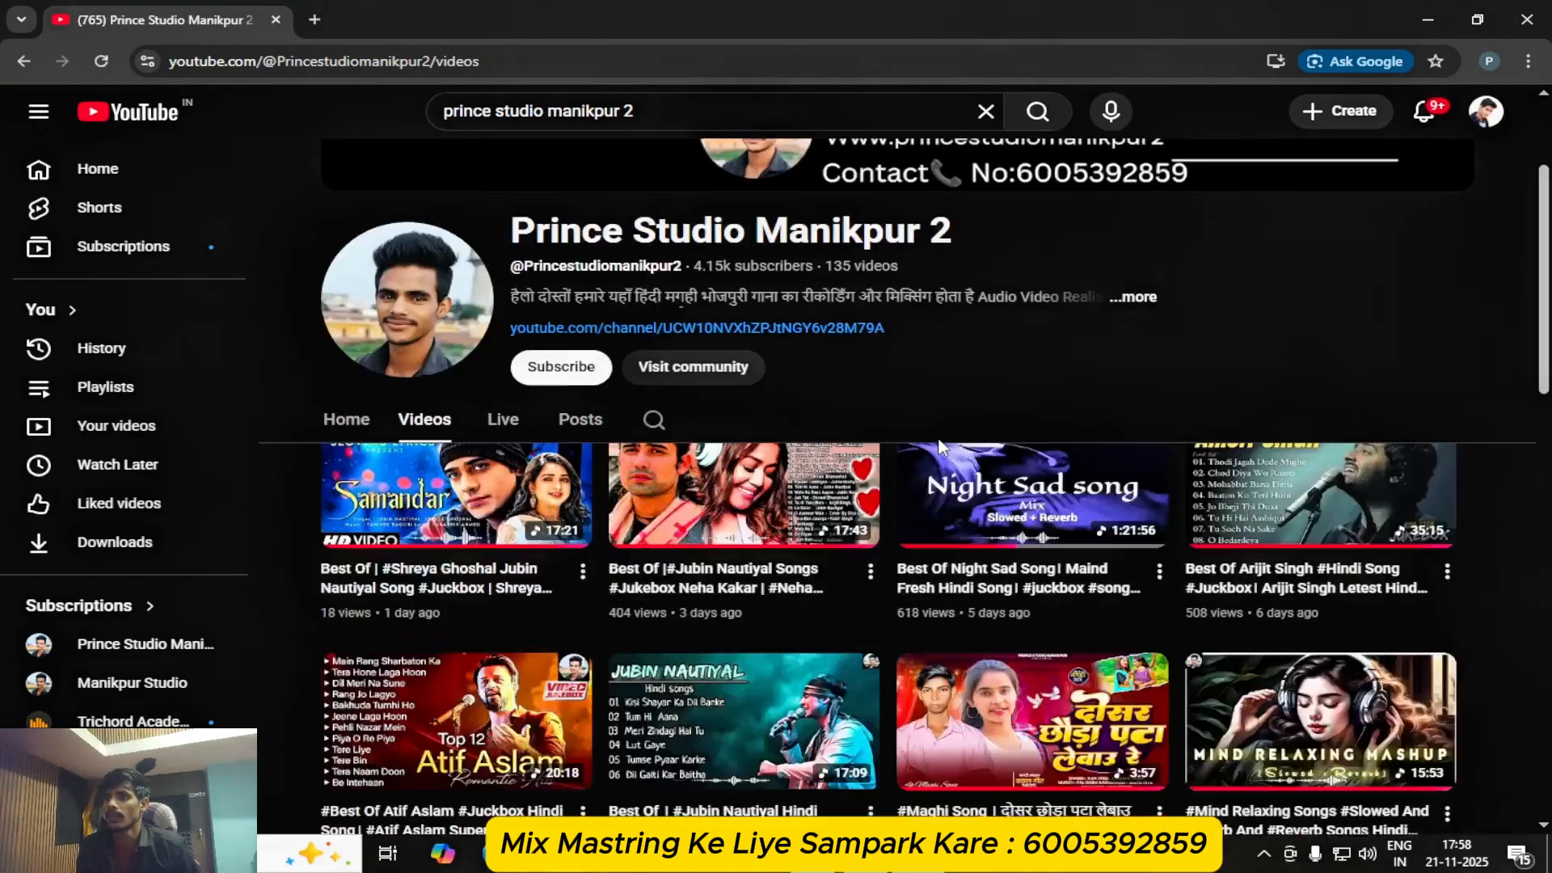
scroll(941, 448, "down", 10)
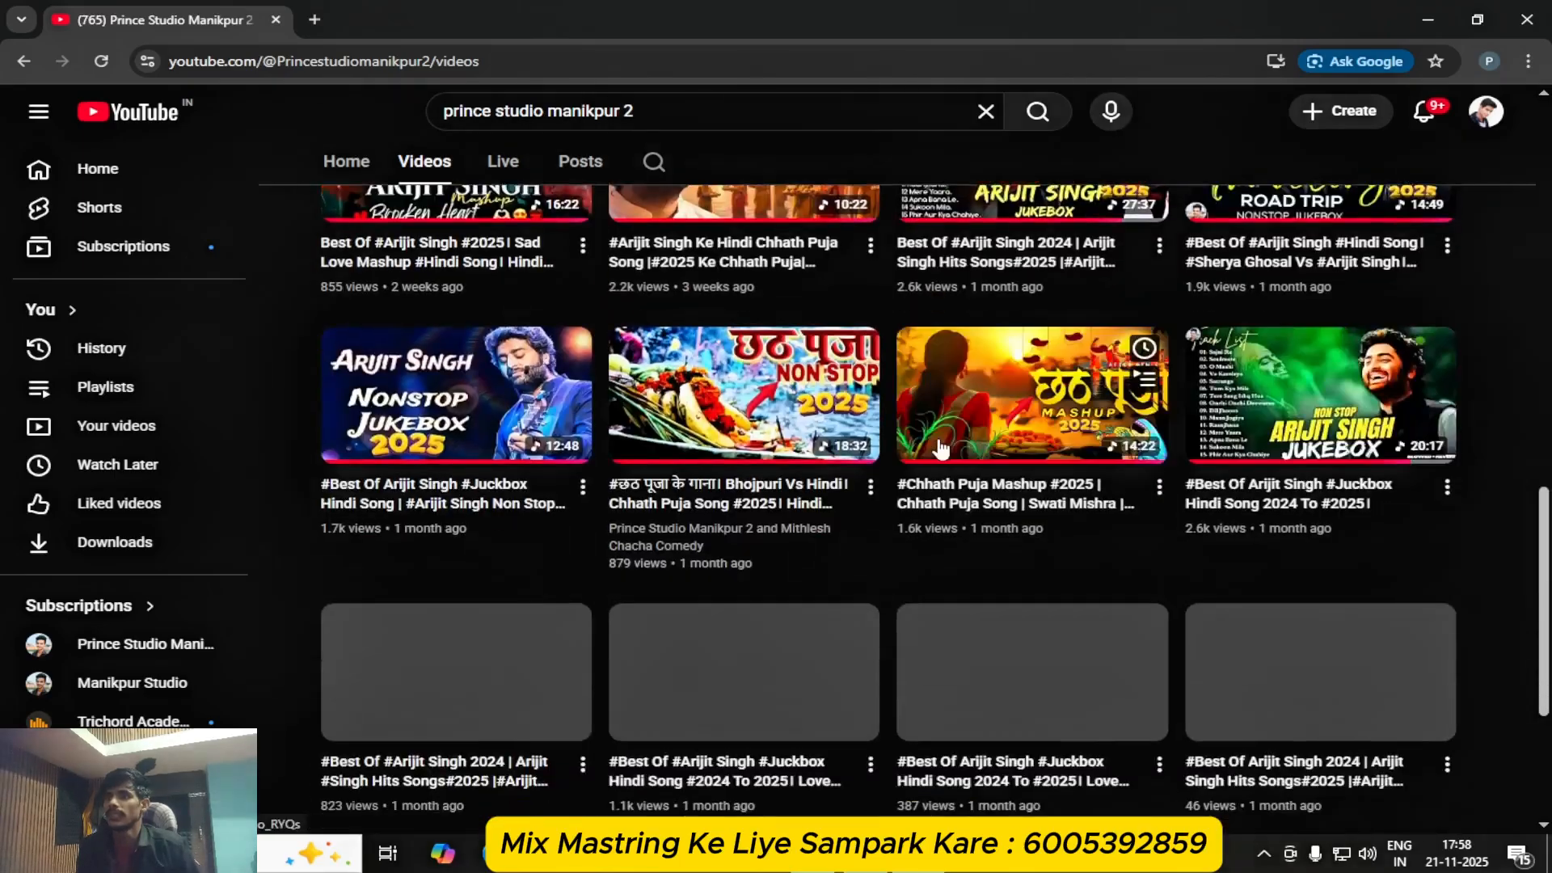
scroll(941, 447, "down", 2)
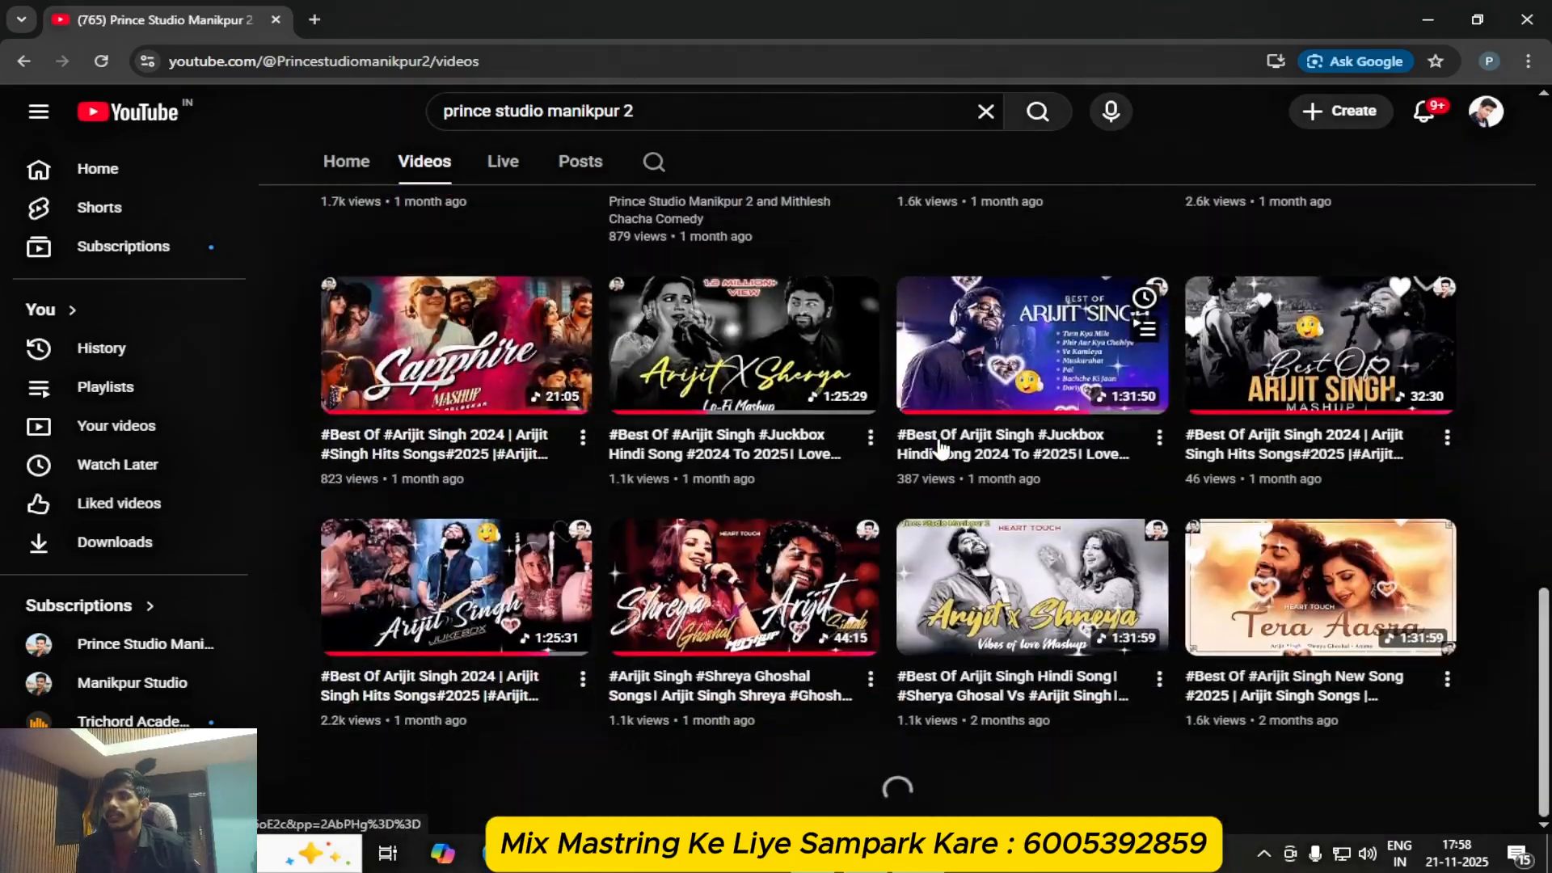
scroll(940, 449, "up", 1)
scroll(940, 449, "up", 2)
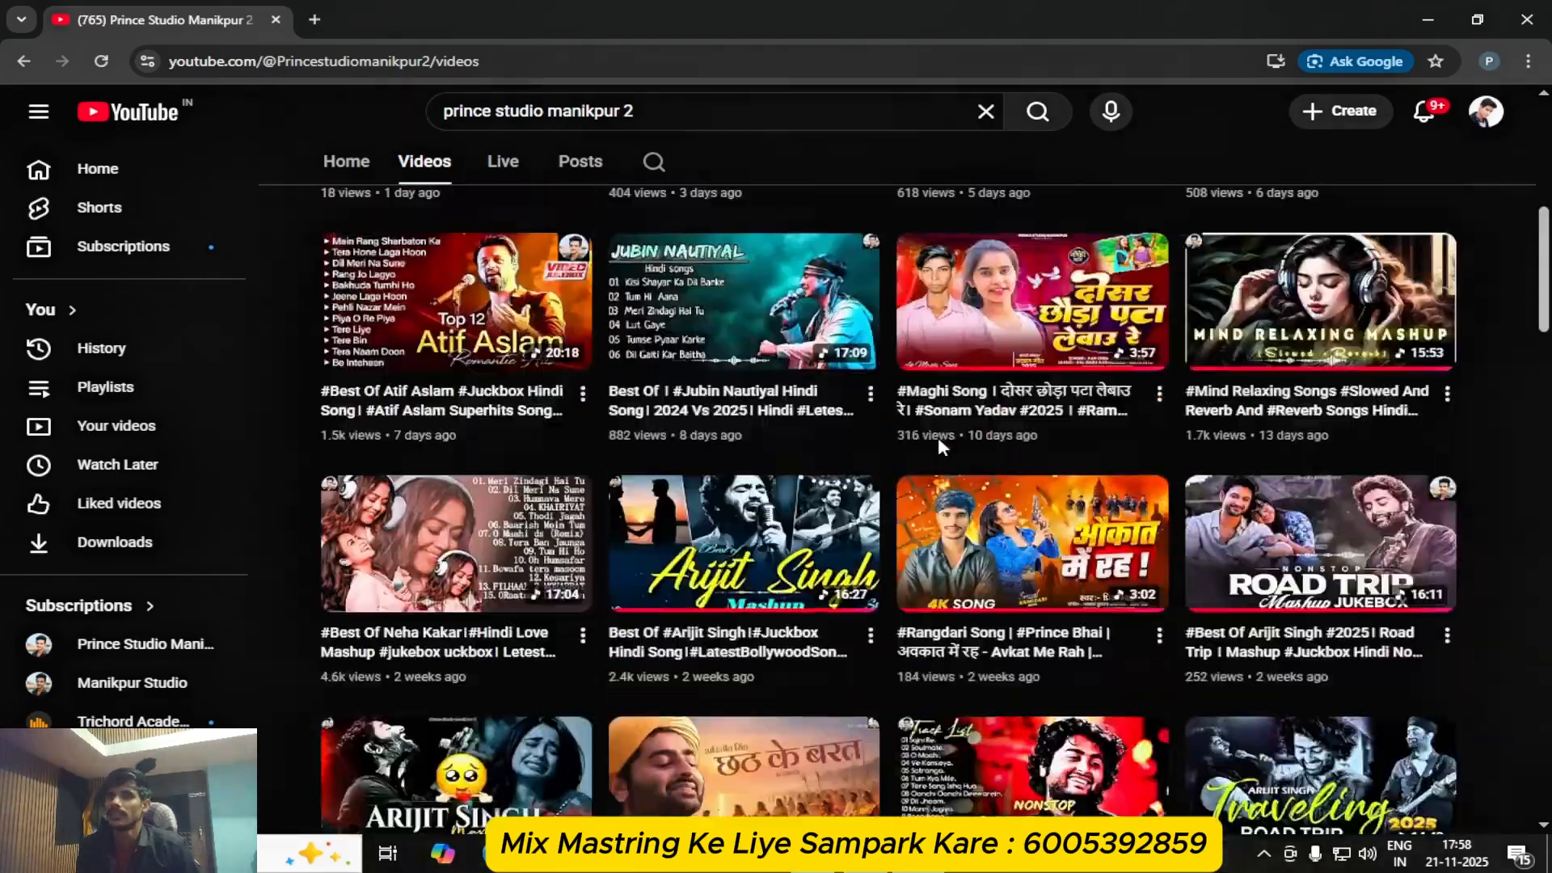
scroll(1129, 466, "up", 5)
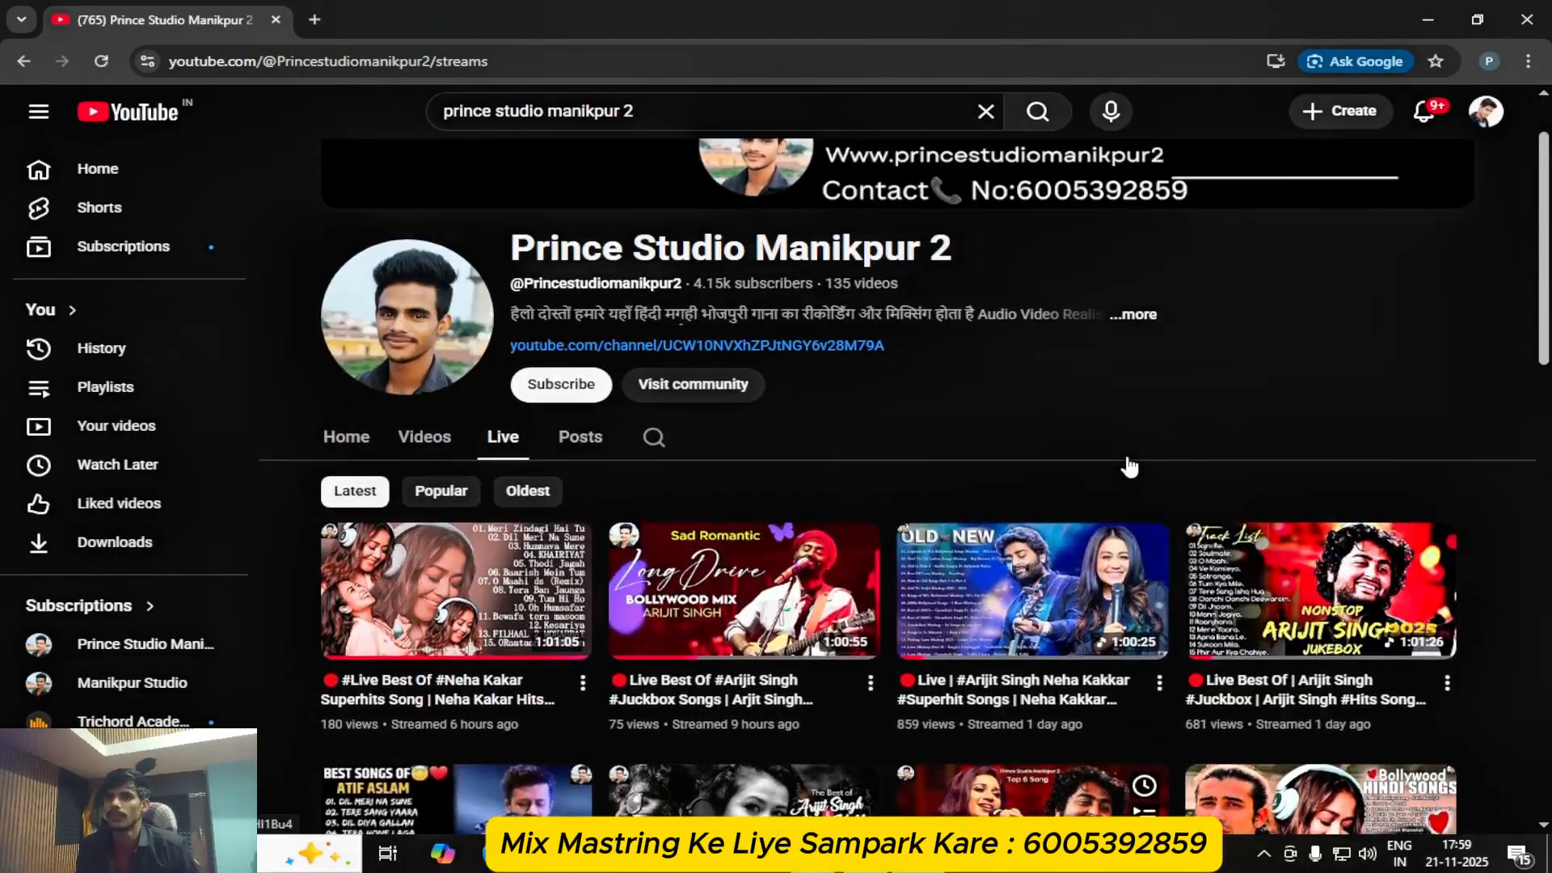
scroll(1127, 461, "up", 1)
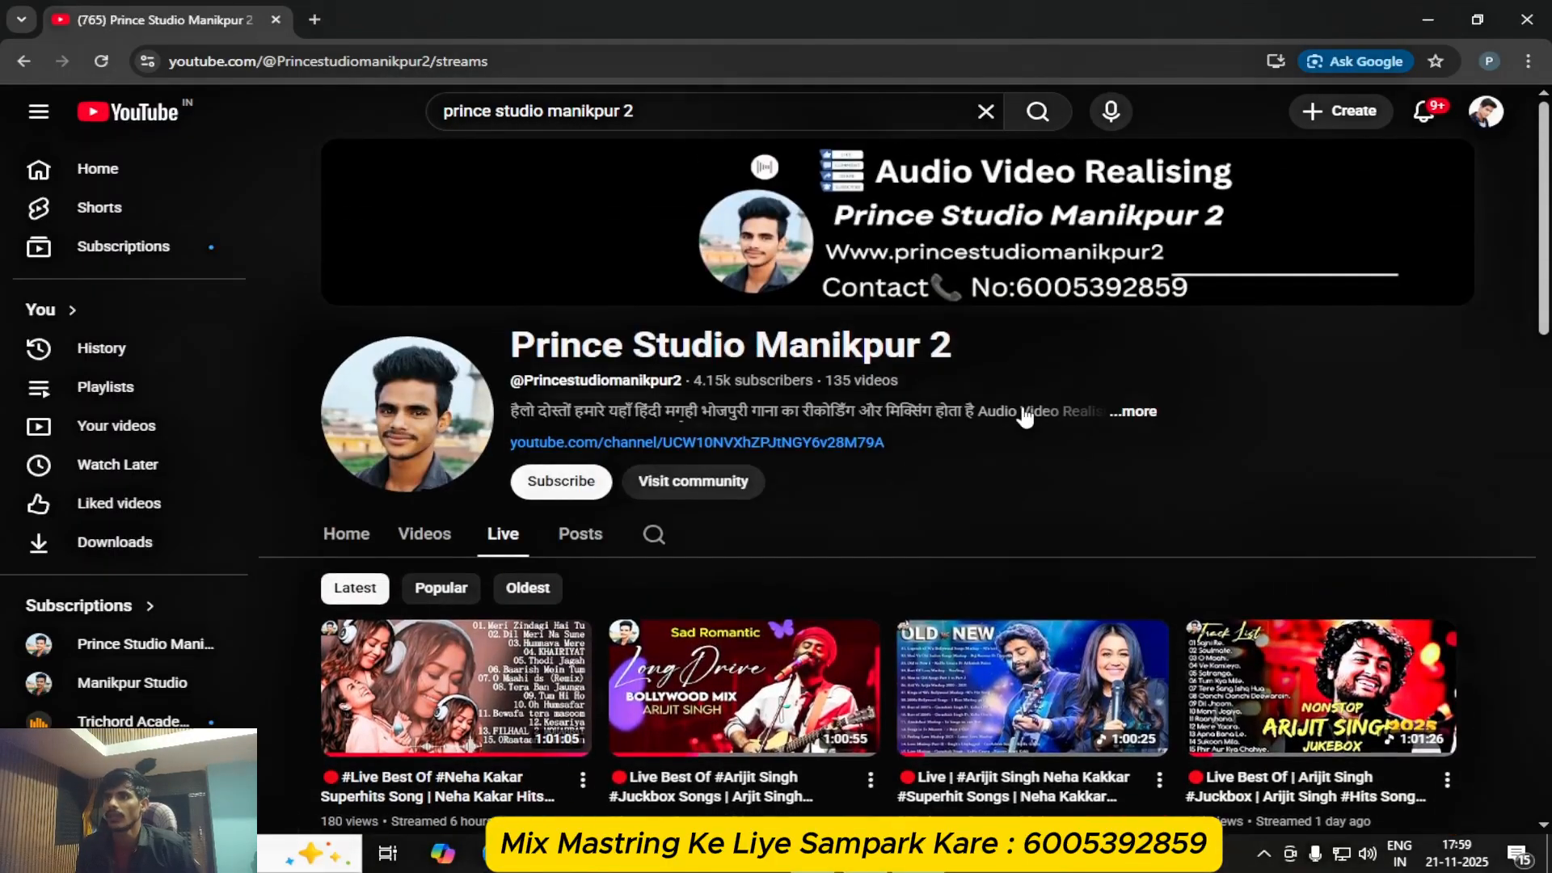
- Return to the channel's uploaded videos, read the full channel description and look through the latest uploads
left_click(24, 61)
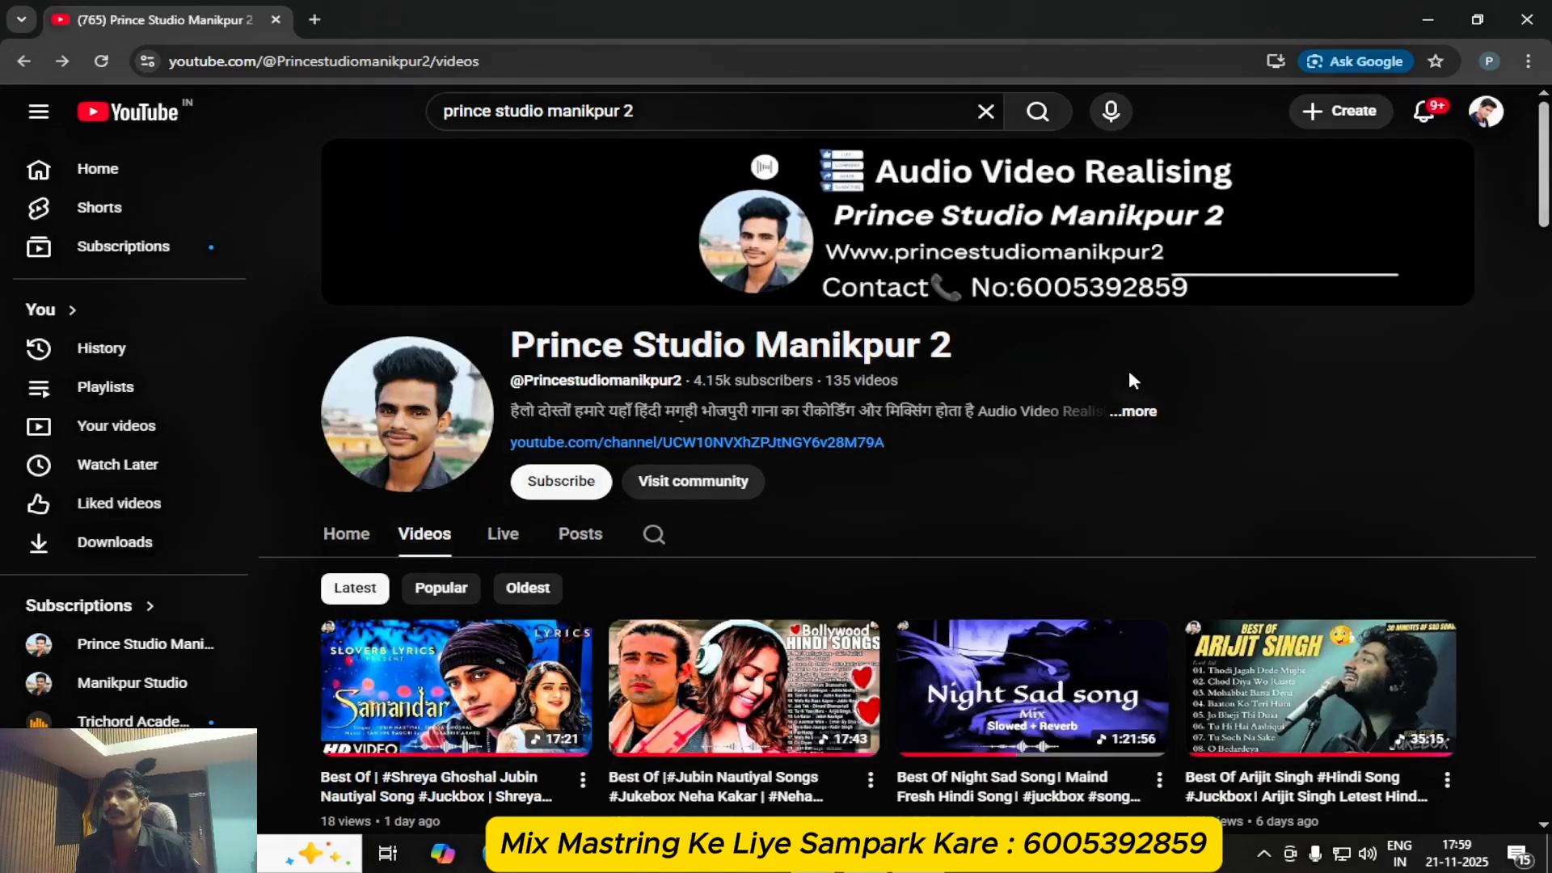
left_click(1136, 412)
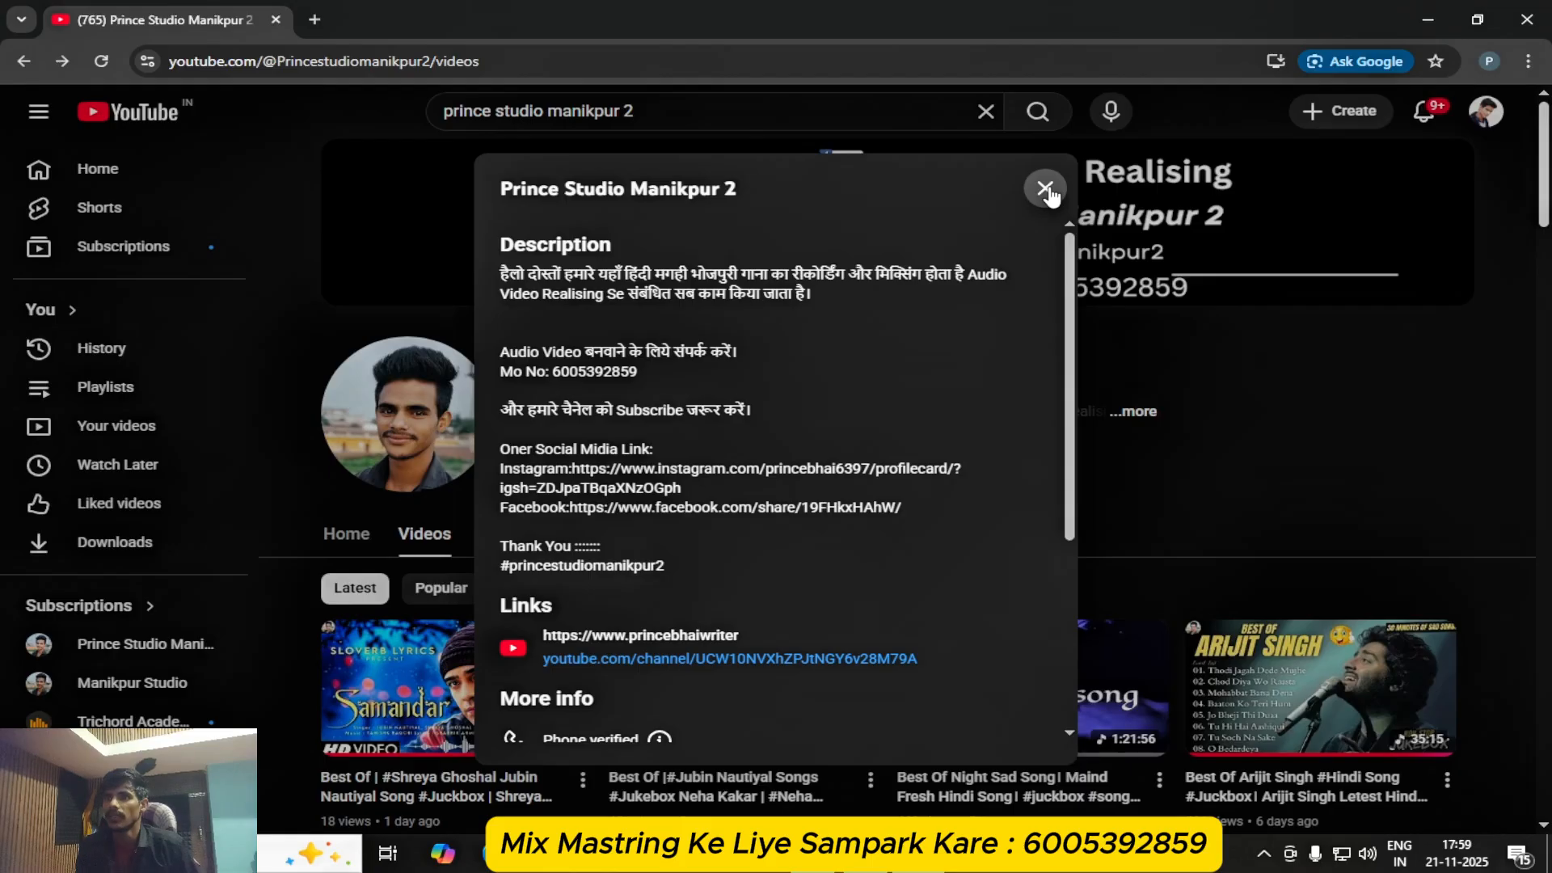
left_click(1046, 189)
scroll(1075, 422, "down", 5)
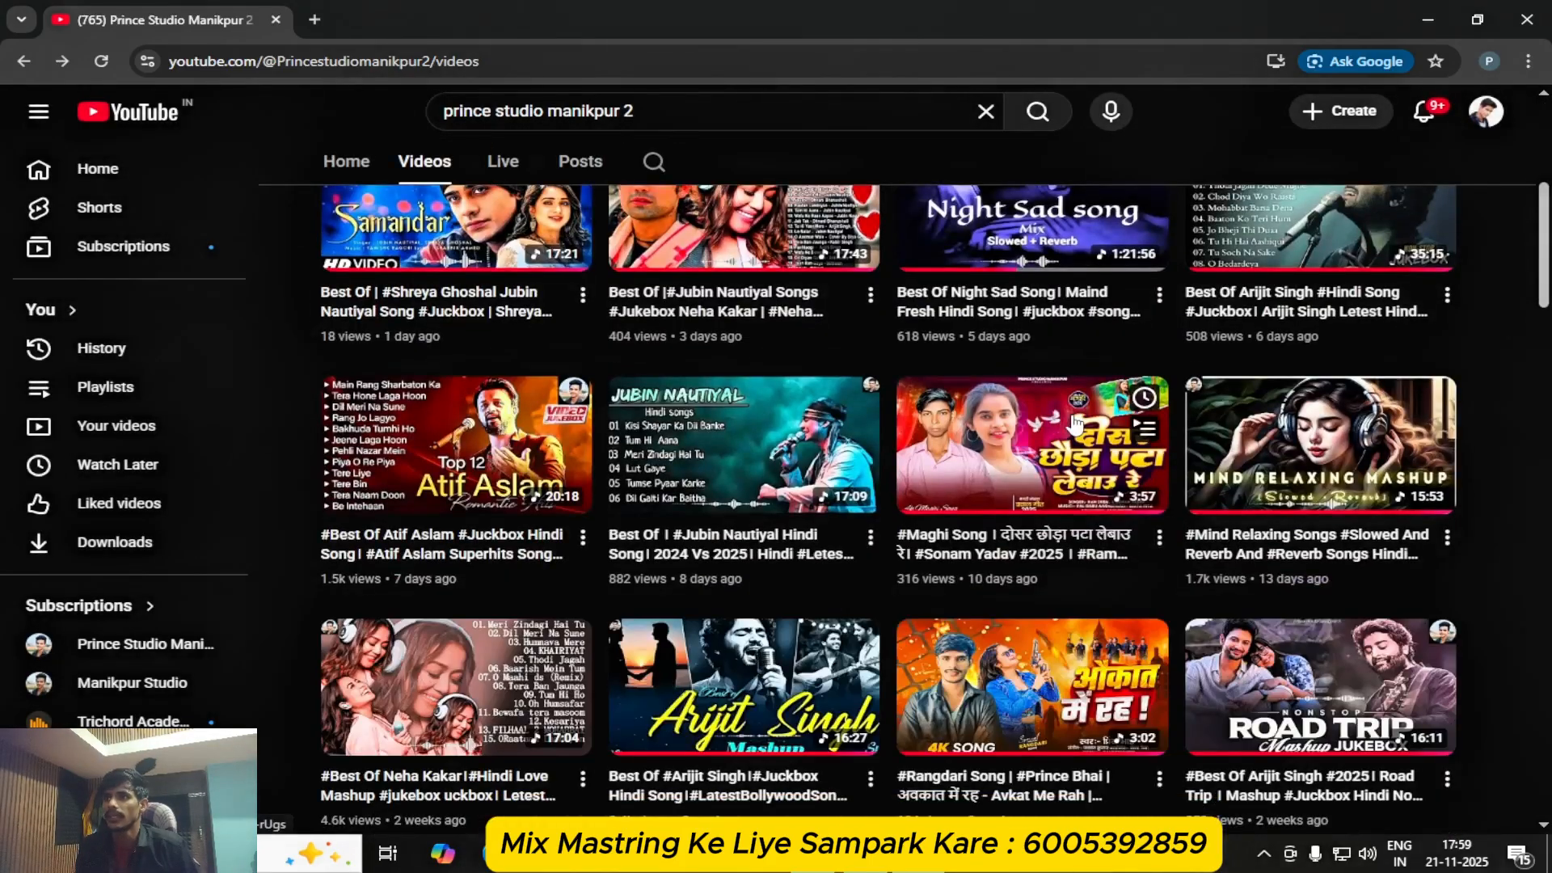
scroll(1075, 423, "up", 5)
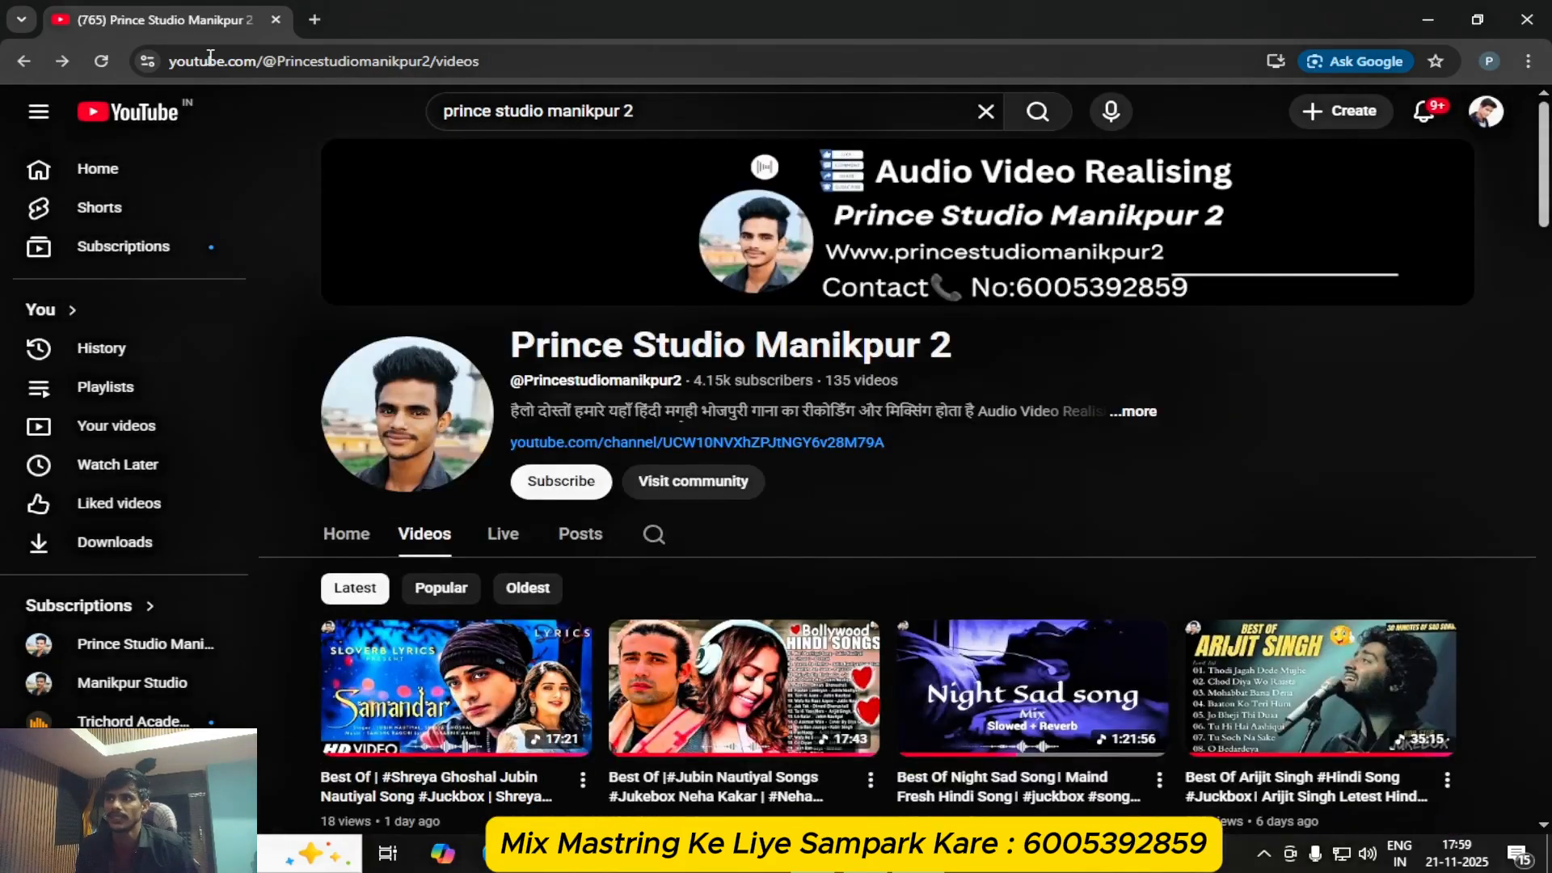
- Open the signed-in account's own channel and show its live streams
left_click(24, 62)
left_click(1486, 117)
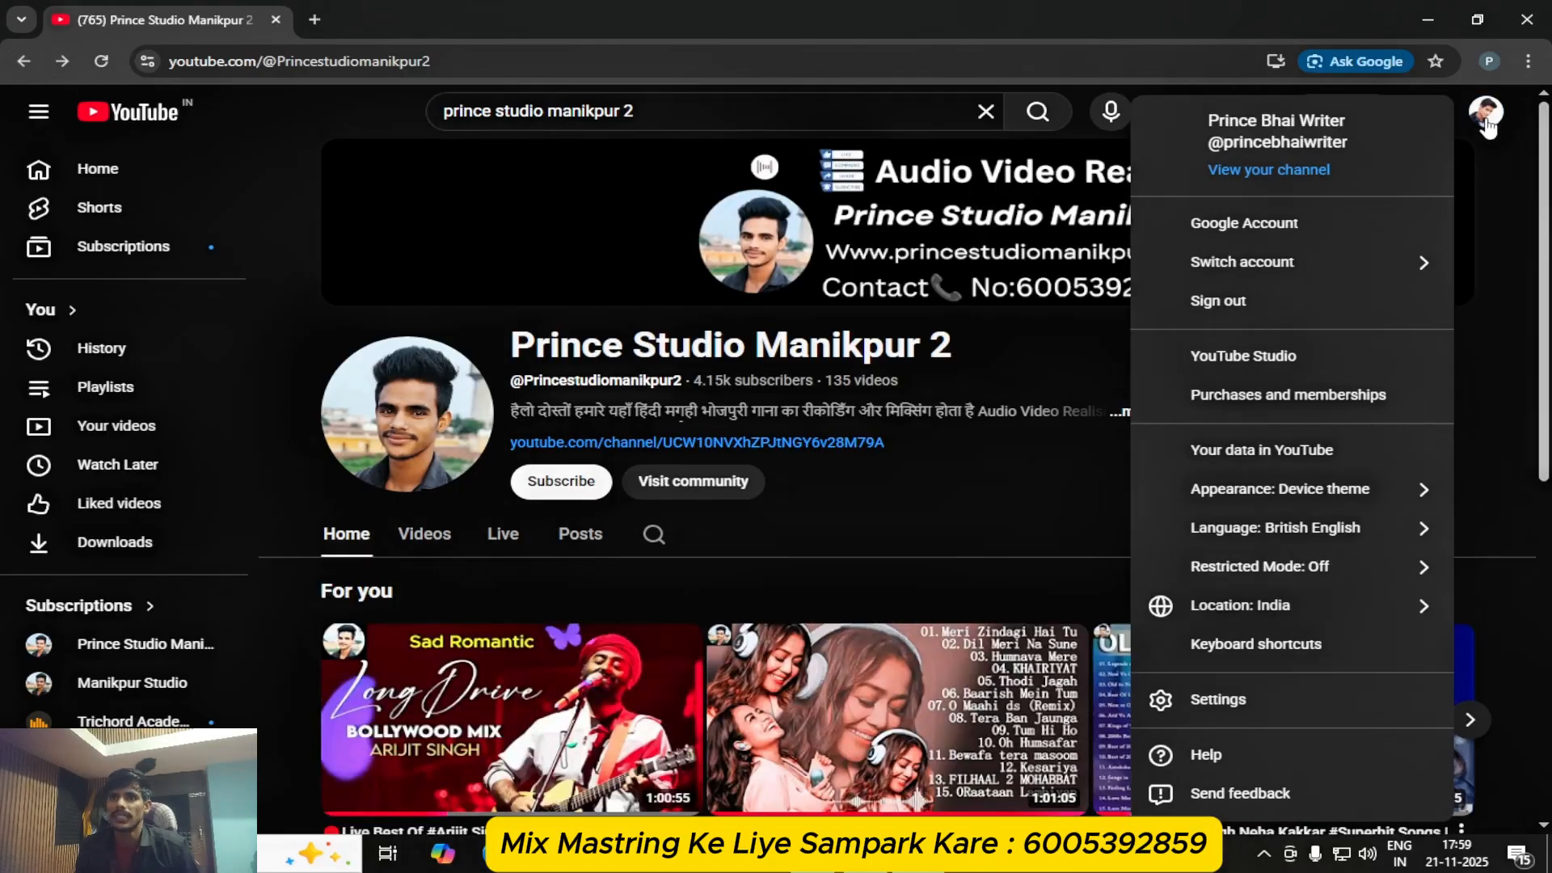
left_click(1292, 170)
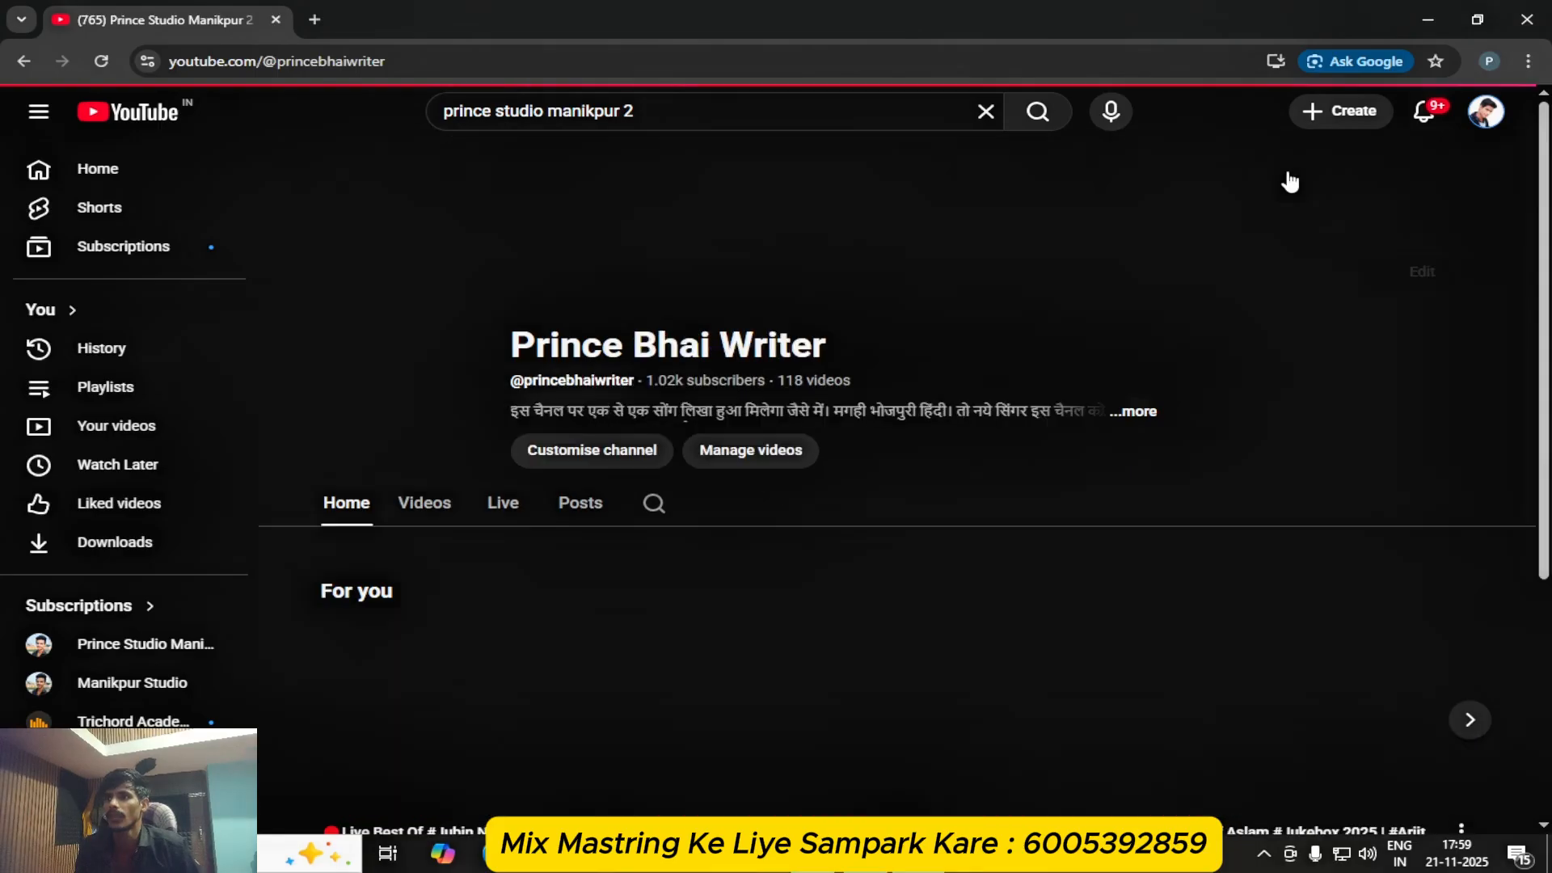
left_click(503, 508)
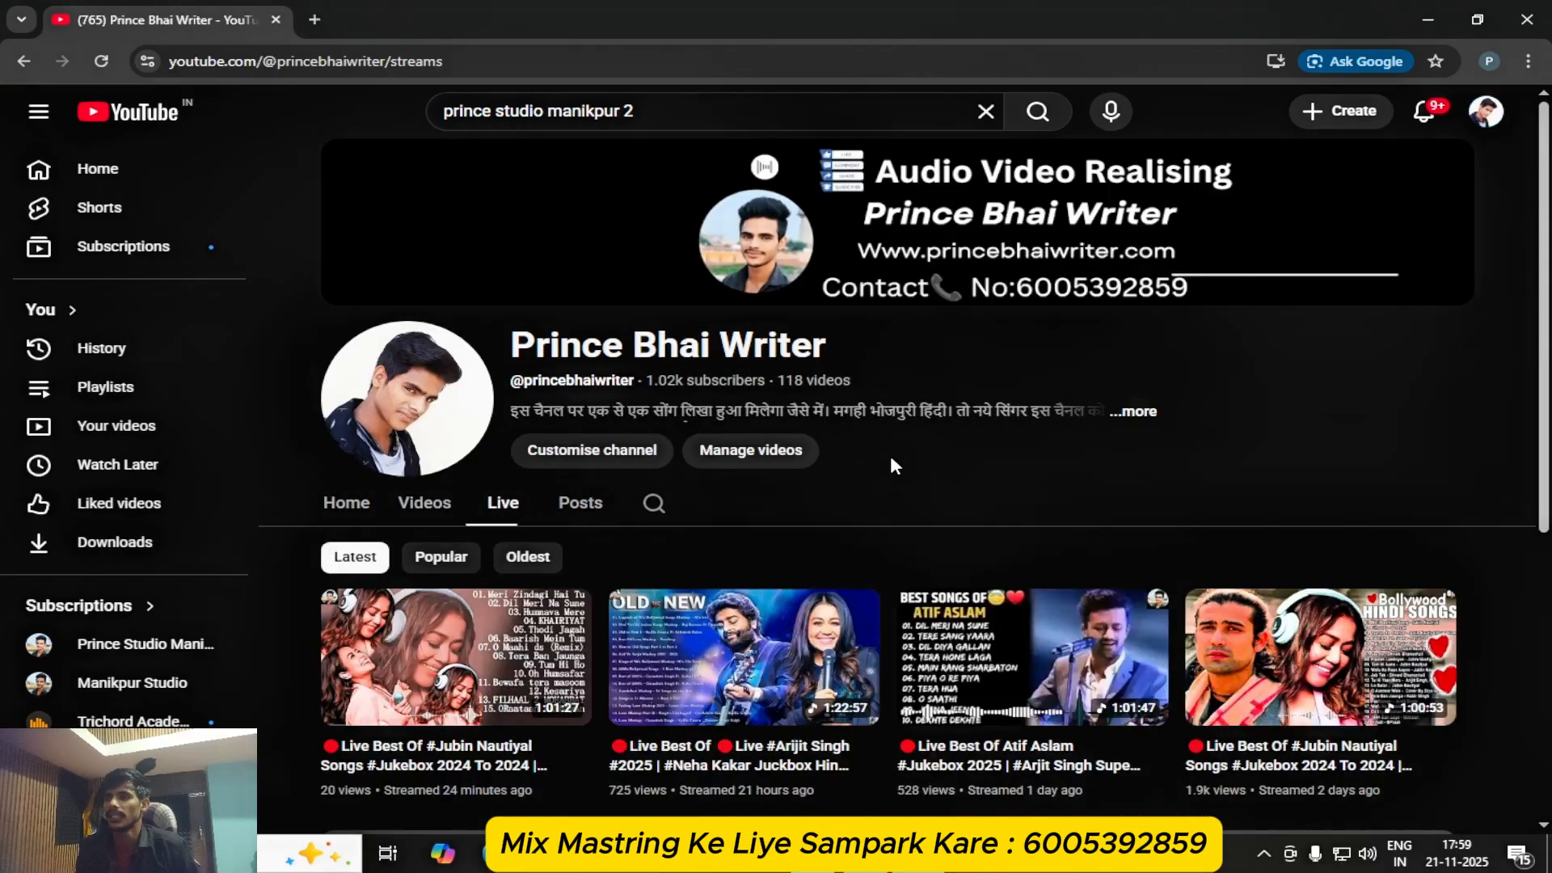
- Examine the own channel's past live streams, including the jukebox streams and the Cubase vocal mixing tutorials
scroll(972, 428, "down", 3)
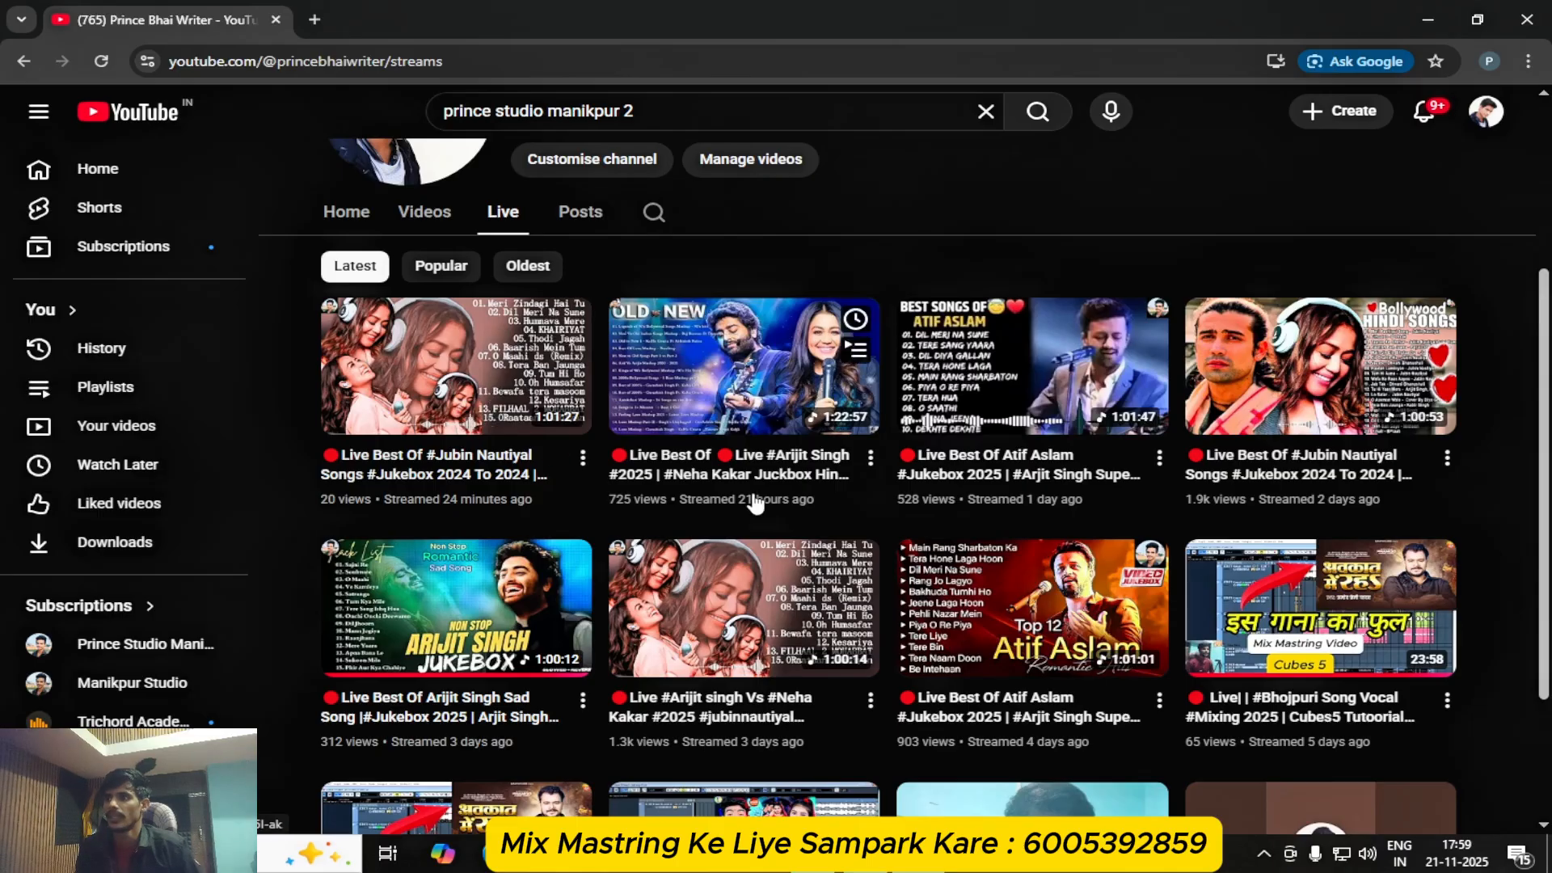
scroll(760, 493, "down", 3)
scroll(548, 440, "up", 5)
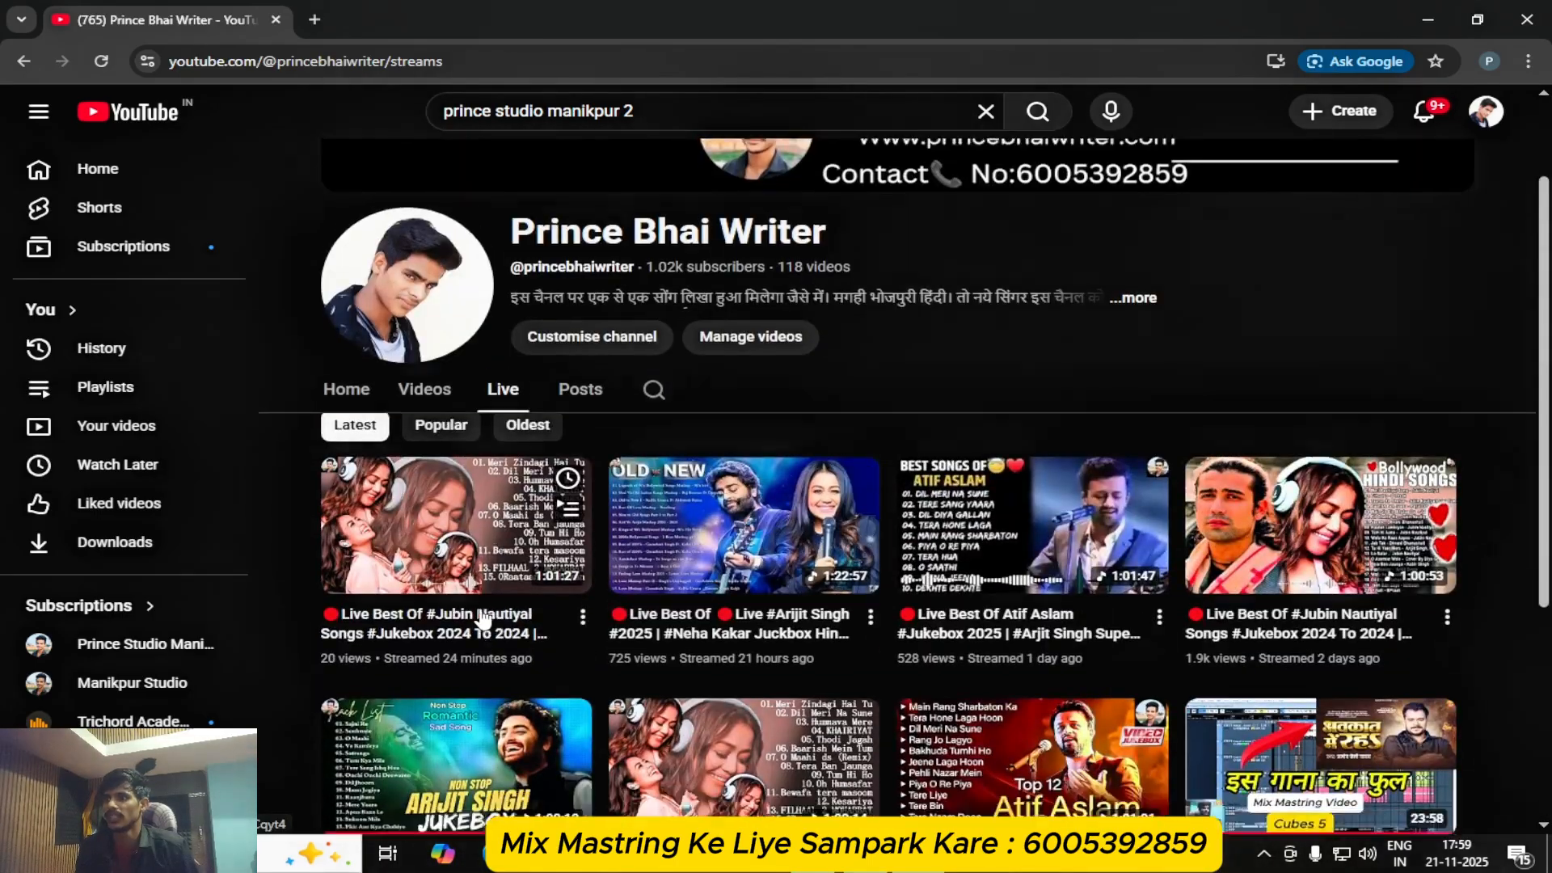
scroll(549, 440, "down", 2)
scroll(1148, 486, "down", 1)
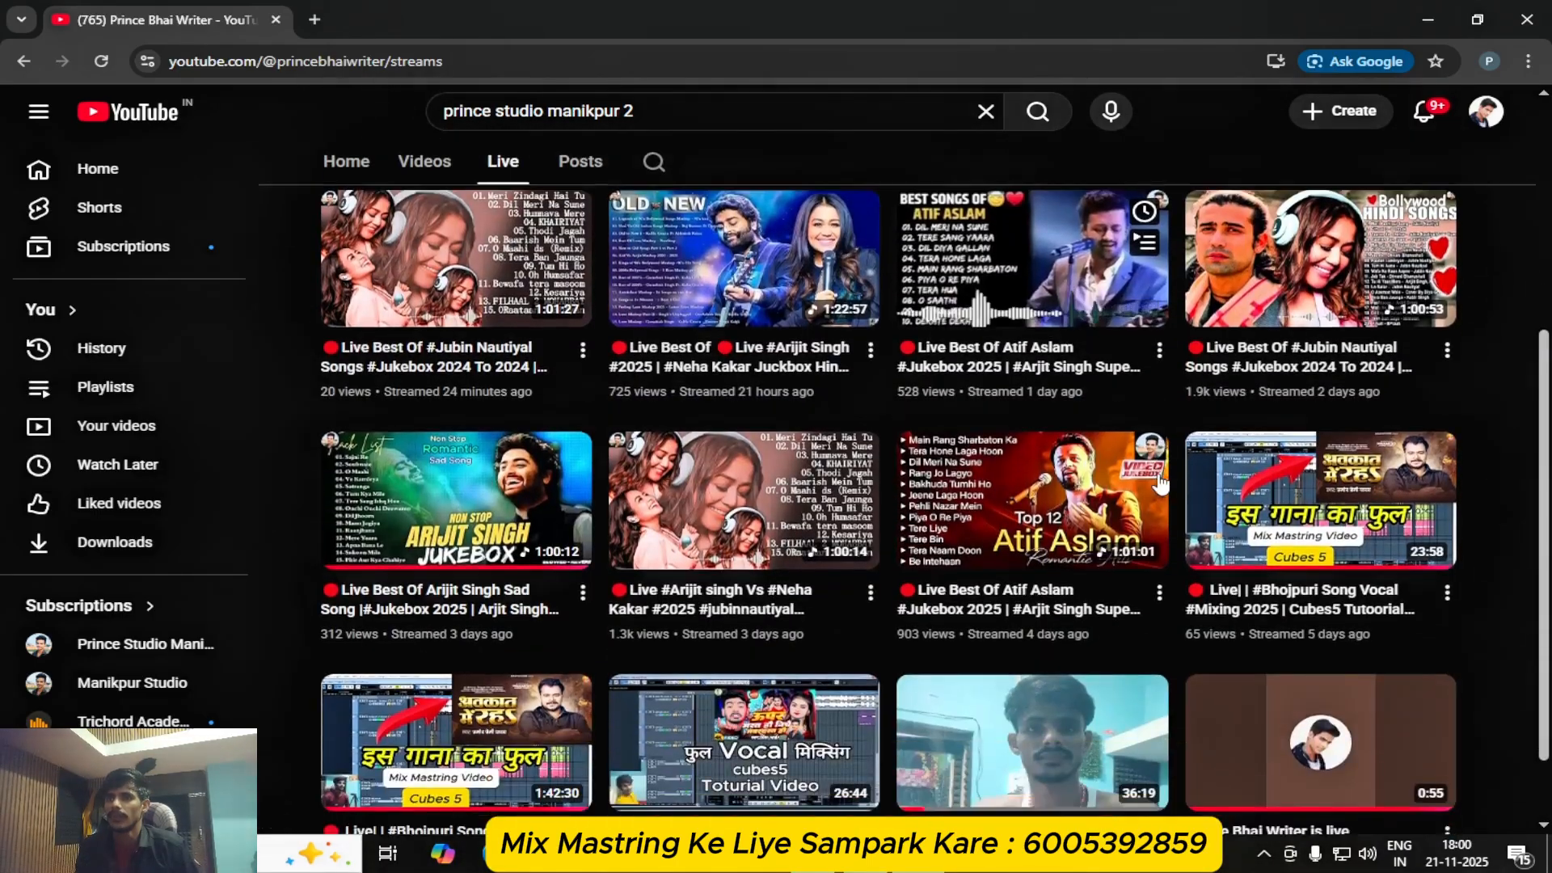
scroll(1152, 485, "up", 1)
scroll(1155, 485, "down", 1)
scroll(1132, 473, "up", 5)
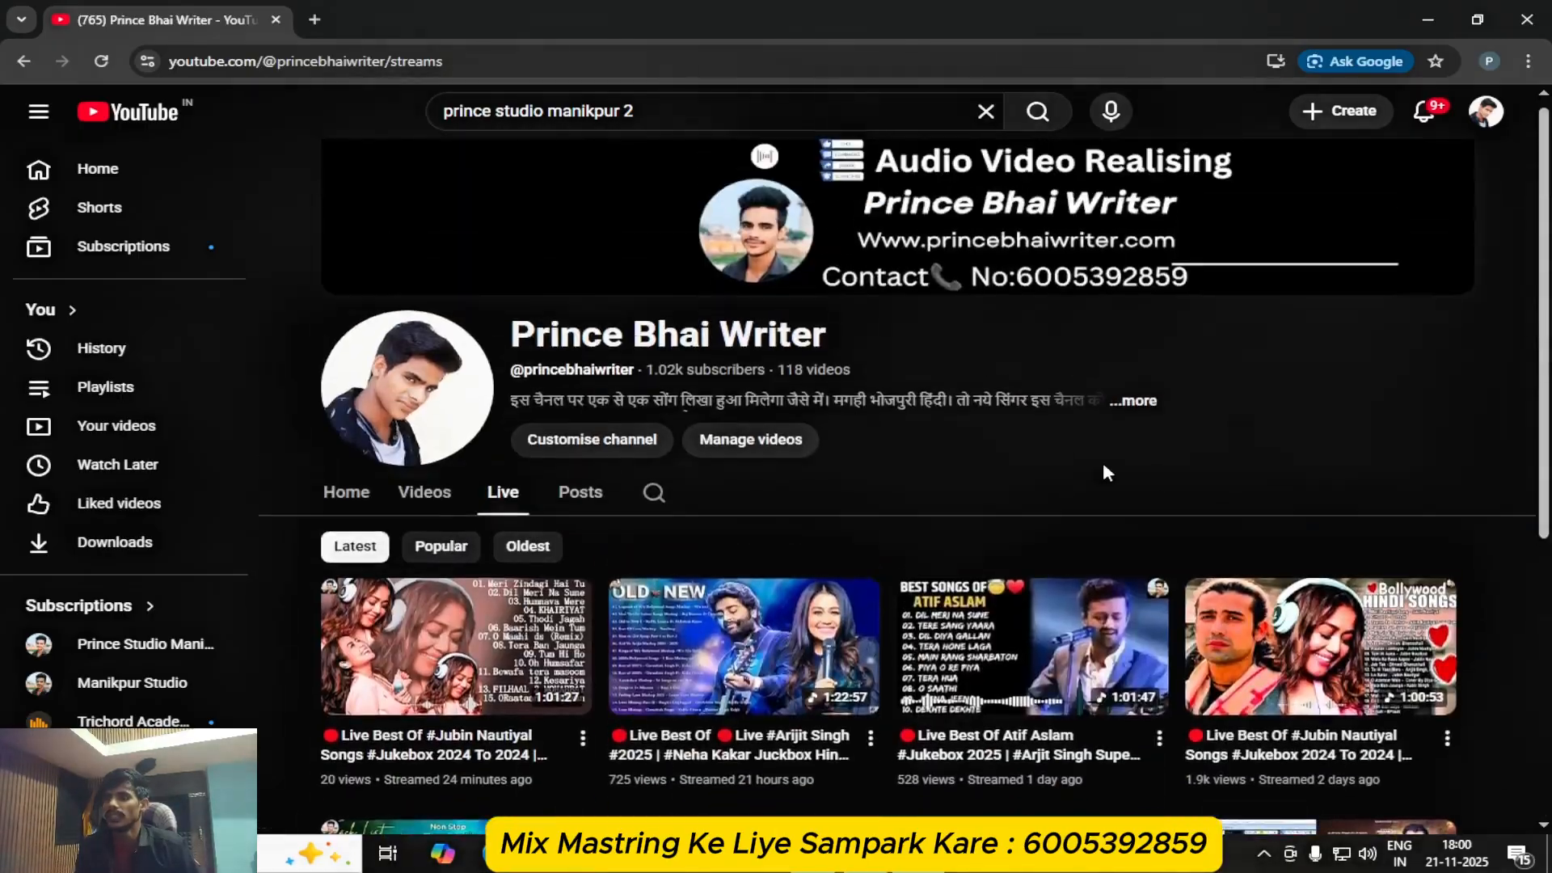
- Go back to the Prince Studio Manikpur 2 channel page and close the browser
left_click(23, 62)
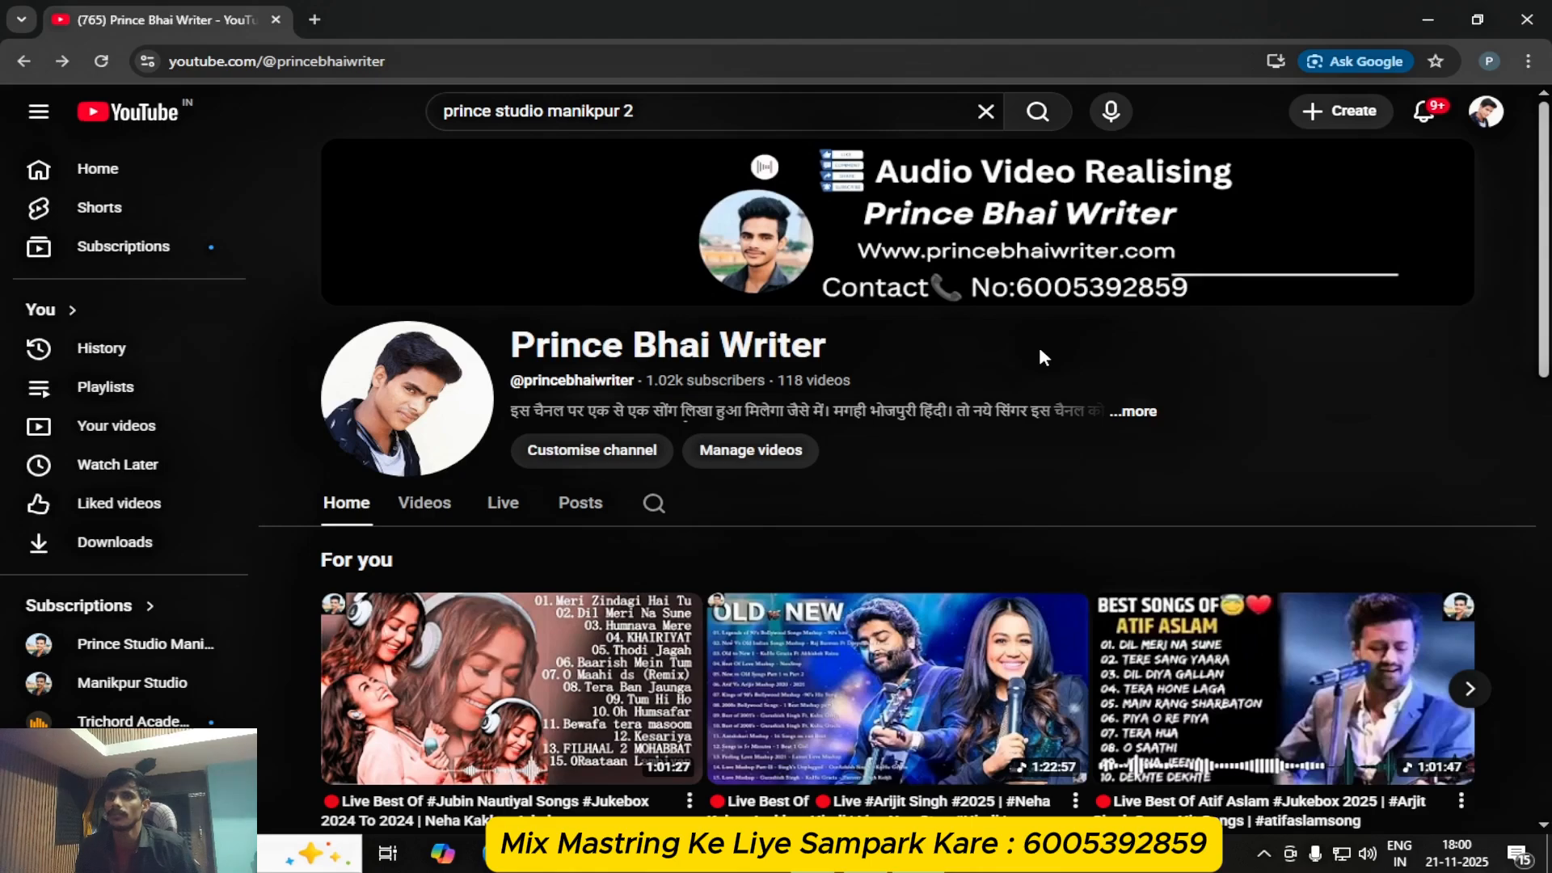
left_click(24, 60)
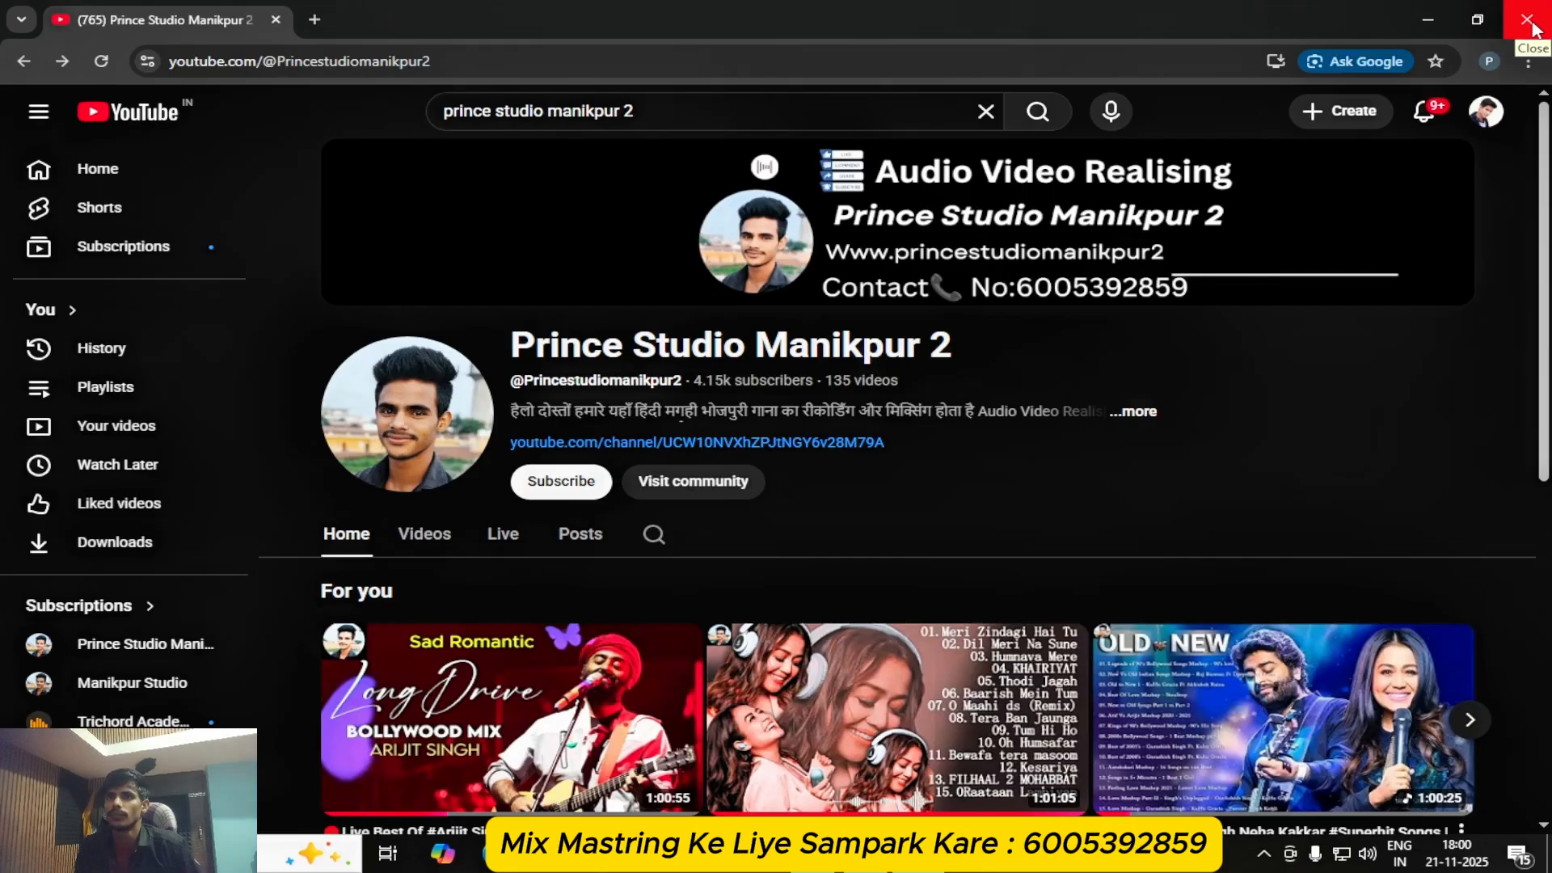
left_click(1530, 24)
- Open This PC in File Explorer from the desktop
right_click(620, 211)
left_click(711, 263)
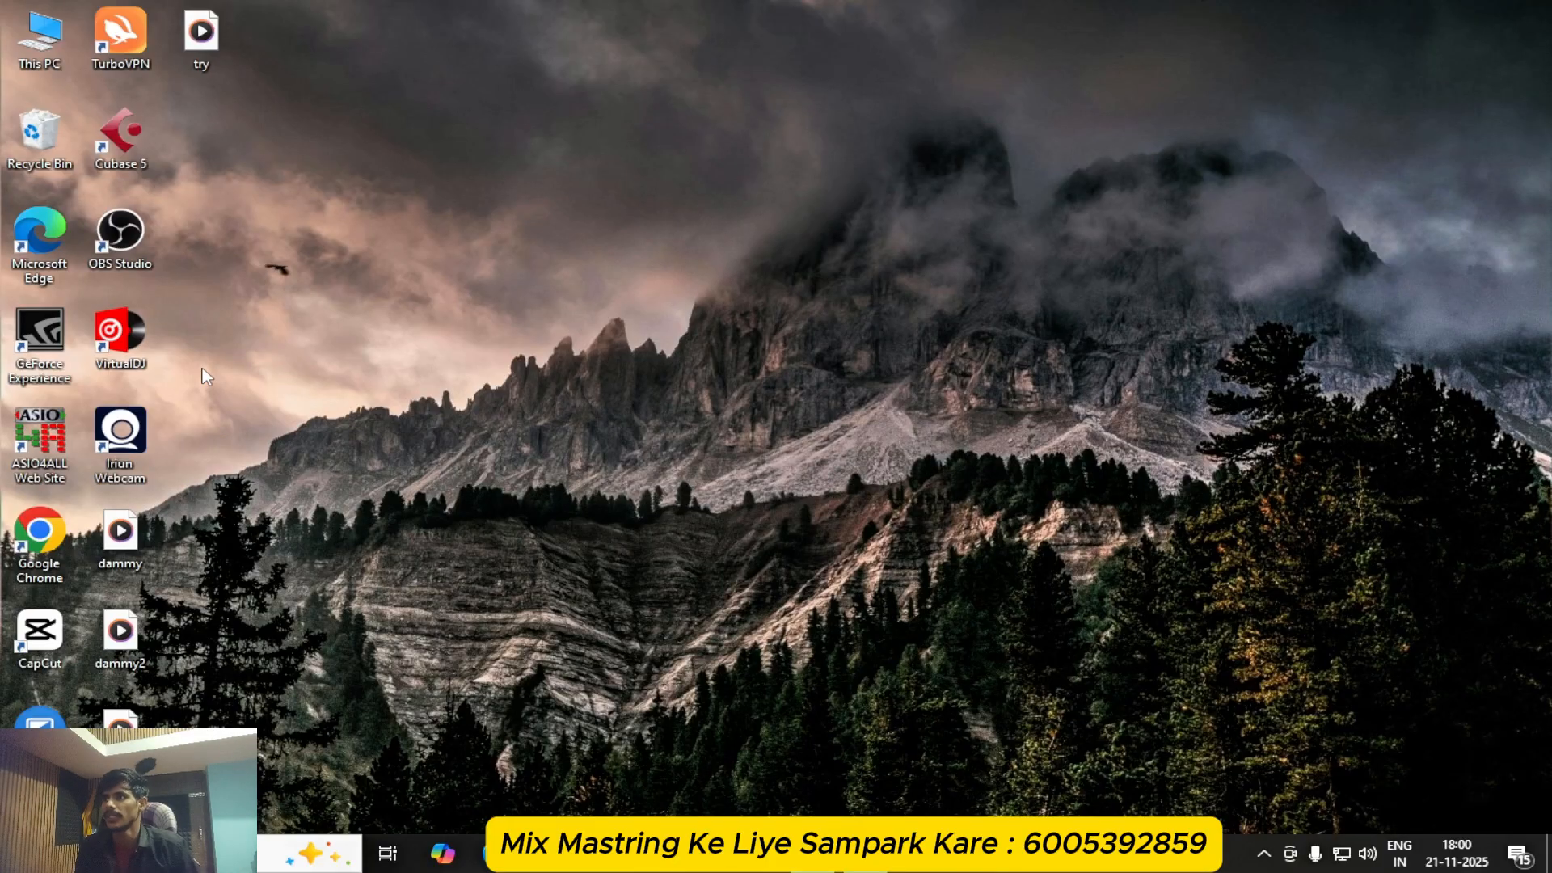
double_click(71, 56)
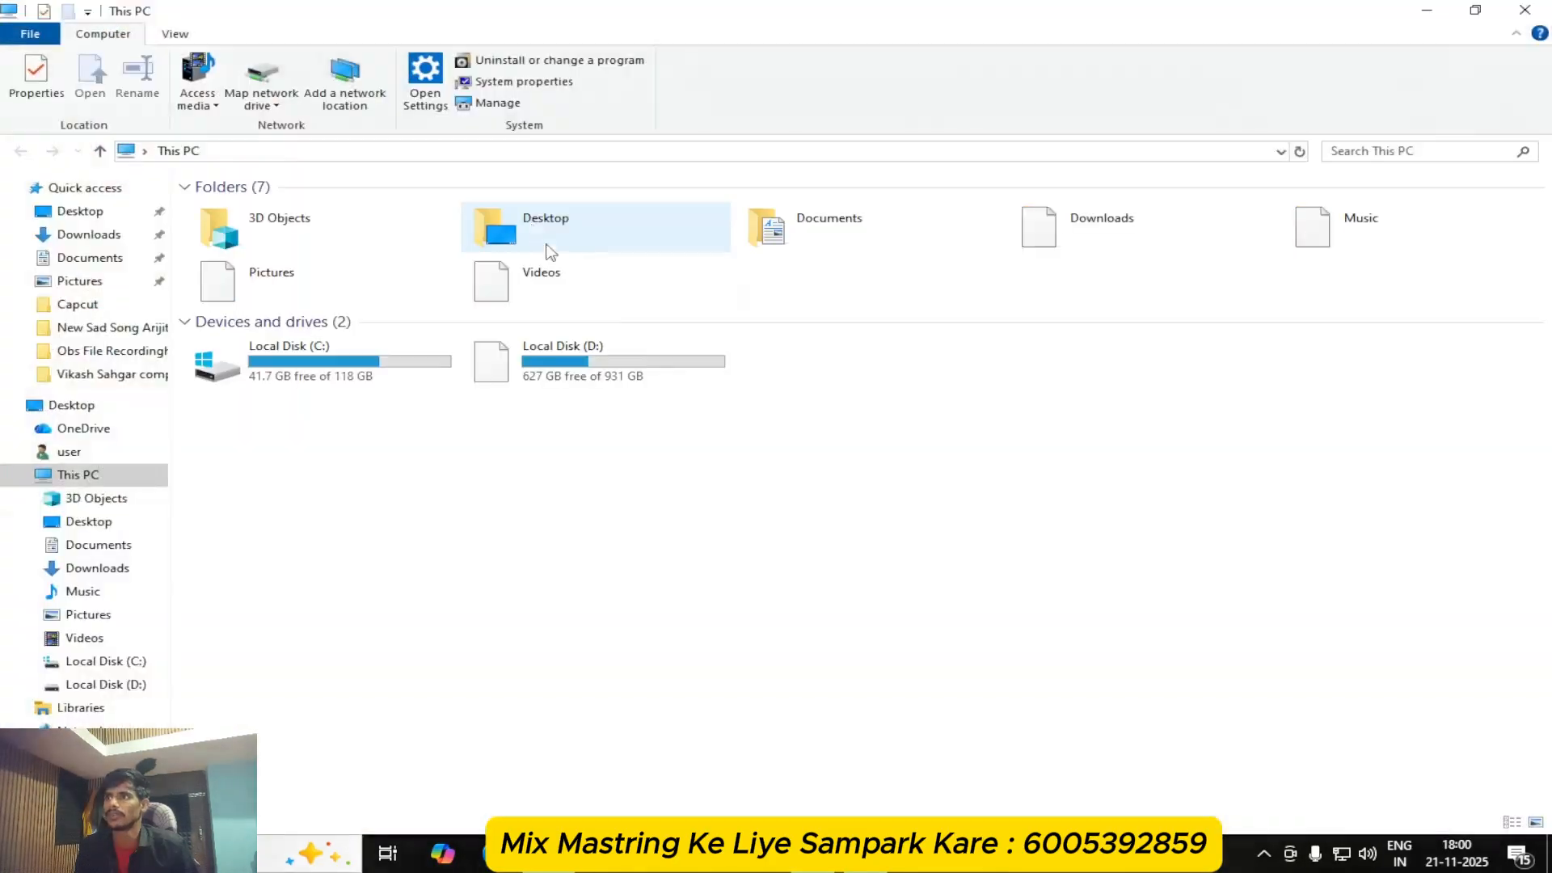
- Open the YouTube Studio channel analytics screenshot from the audio folder on Local Disk (D:)
double_click(594, 364)
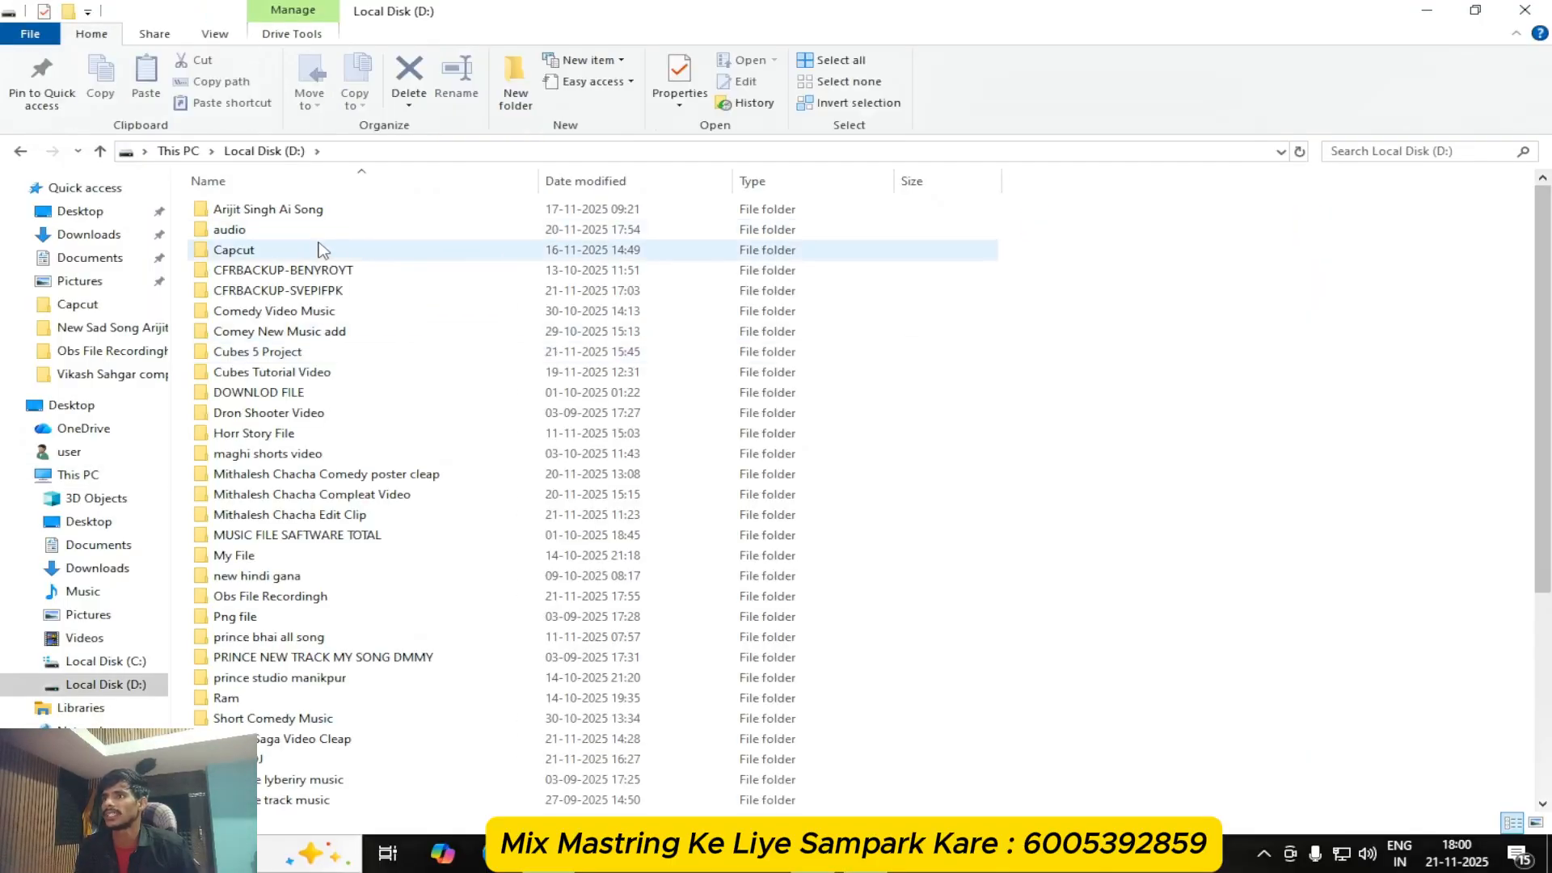
left_click(318, 231)
double_click(318, 231)
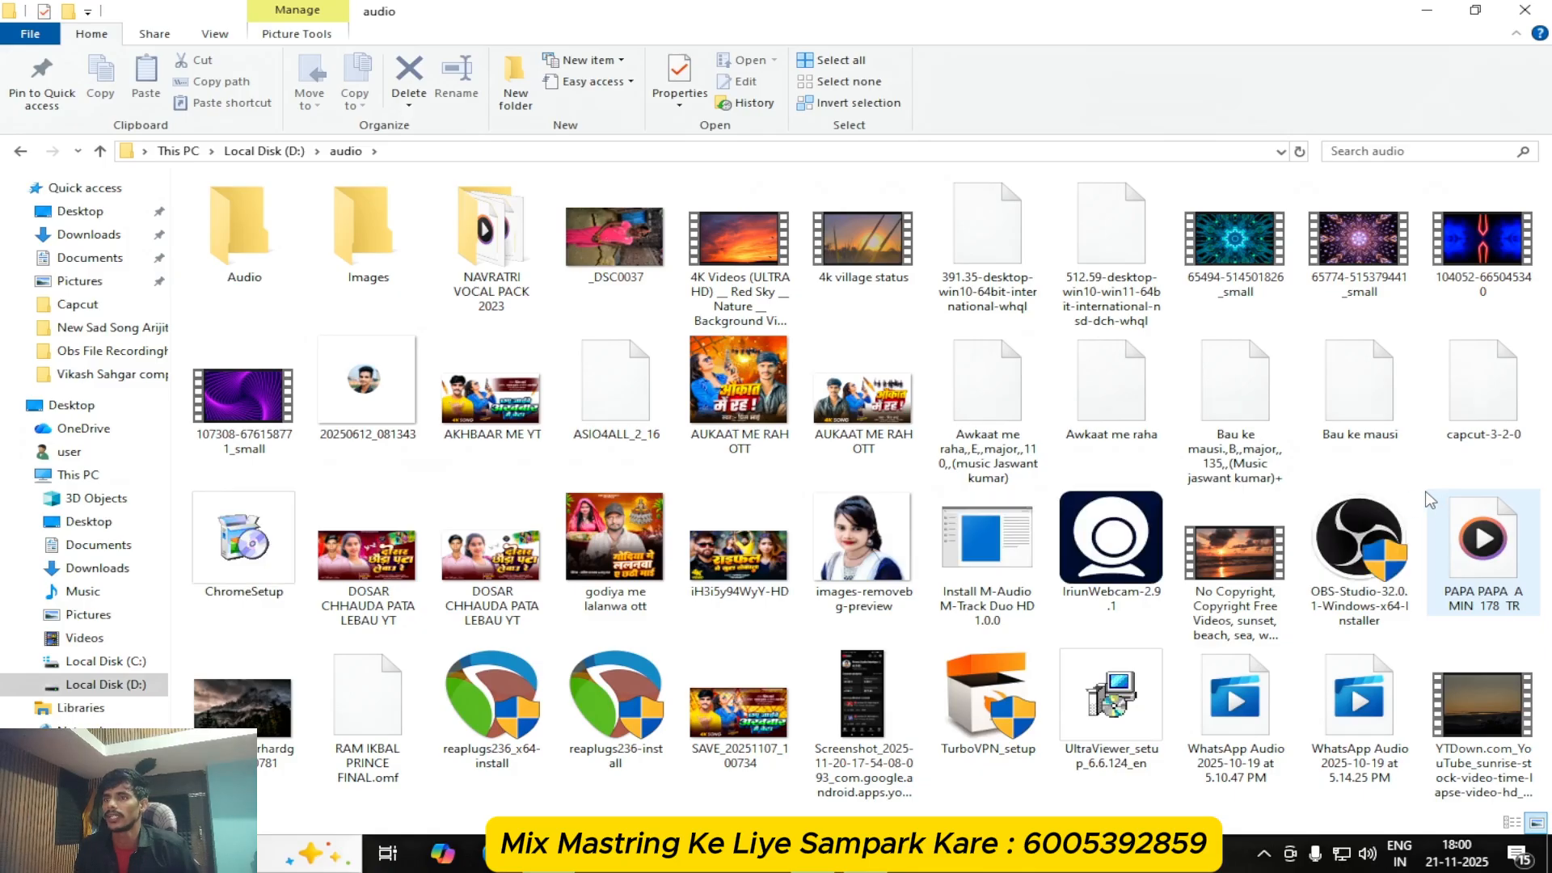
left_click(858, 712)
double_click(859, 711)
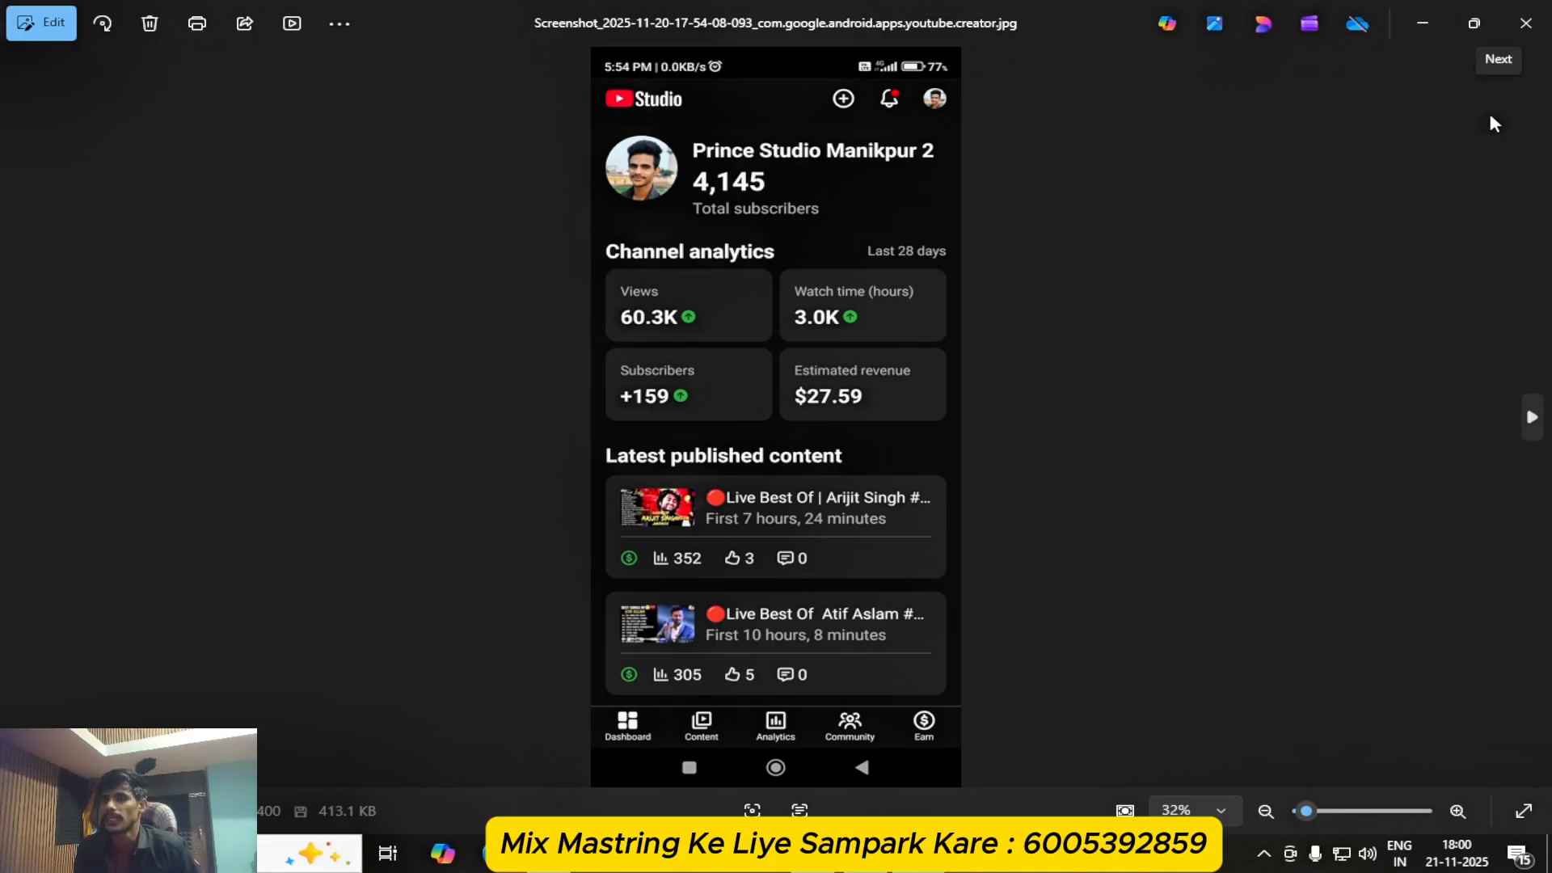
- Close the screenshot and the audio folder, and refresh the desktop
left_click(1527, 22)
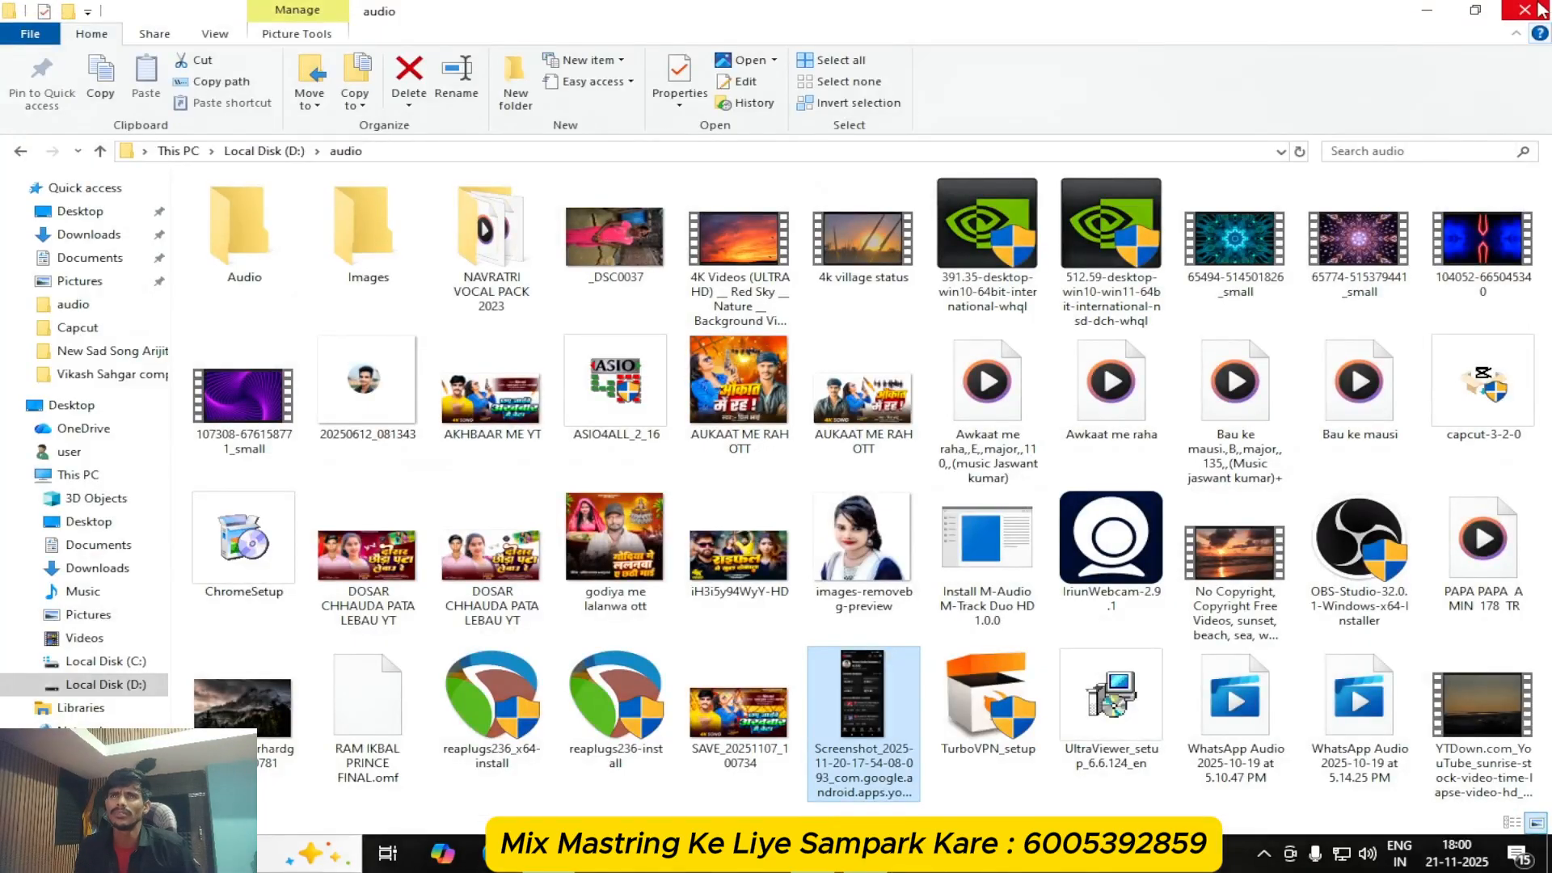
left_click(1527, 10)
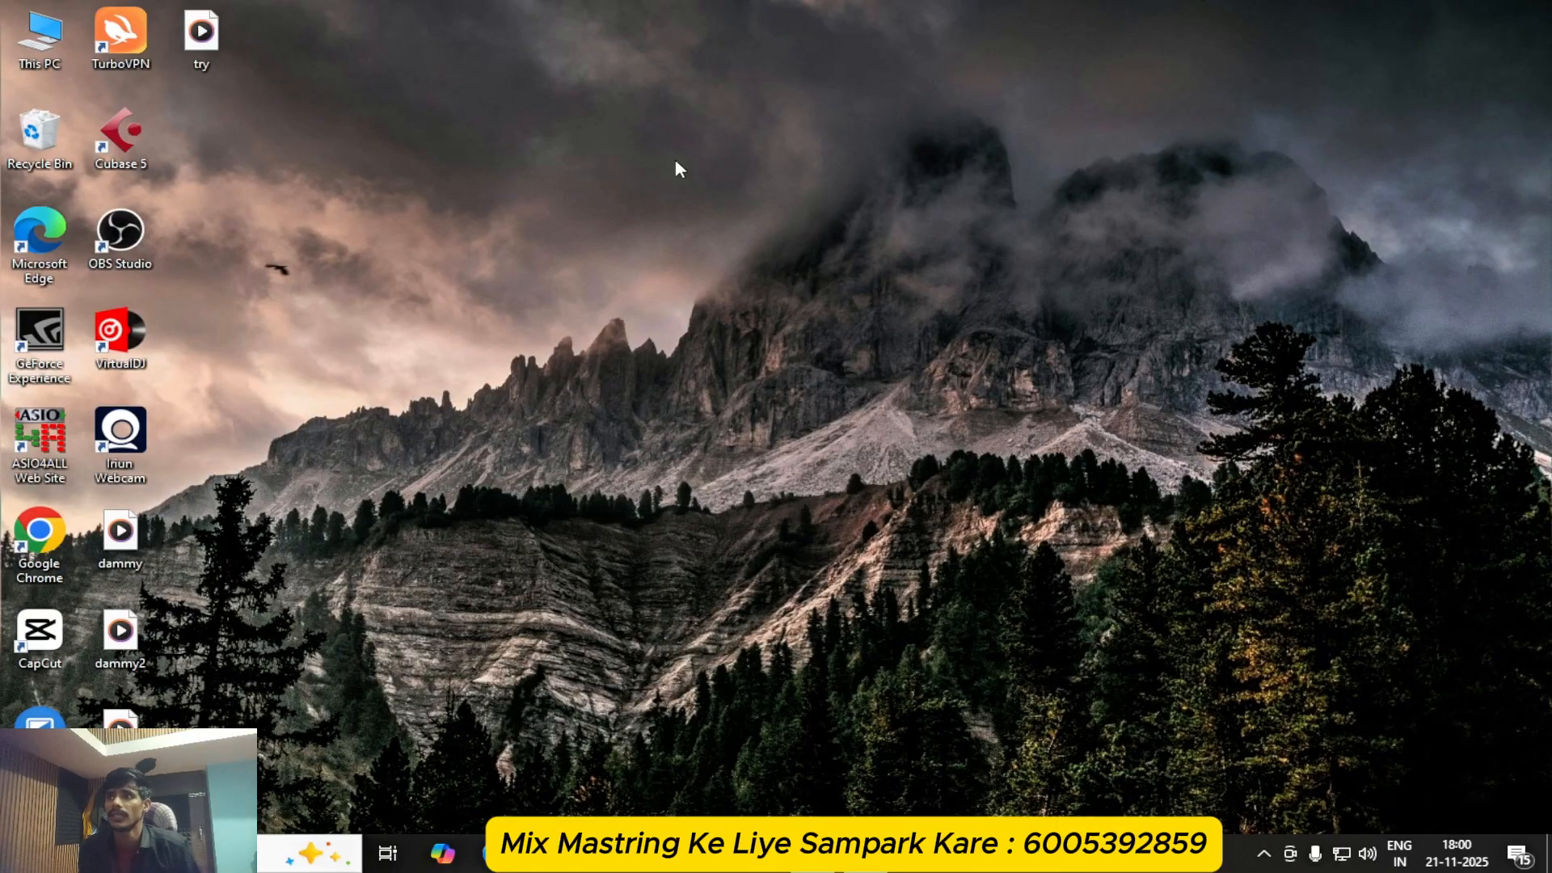
right_click(524, 190)
left_click(628, 243)
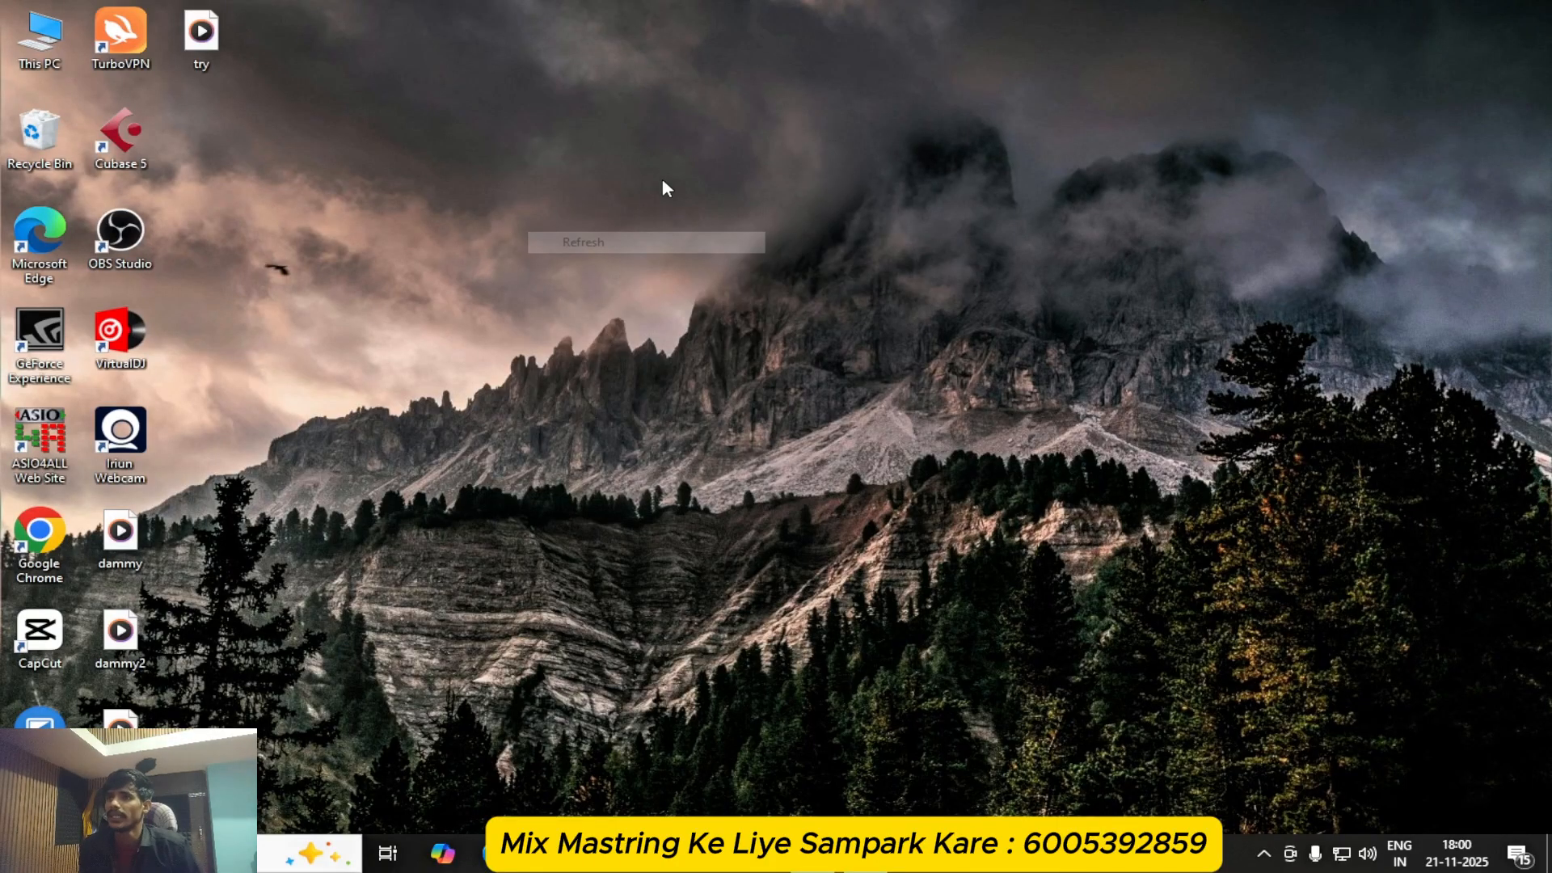
right_click(662, 181)
left_click(763, 241)
right_click(700, 160)
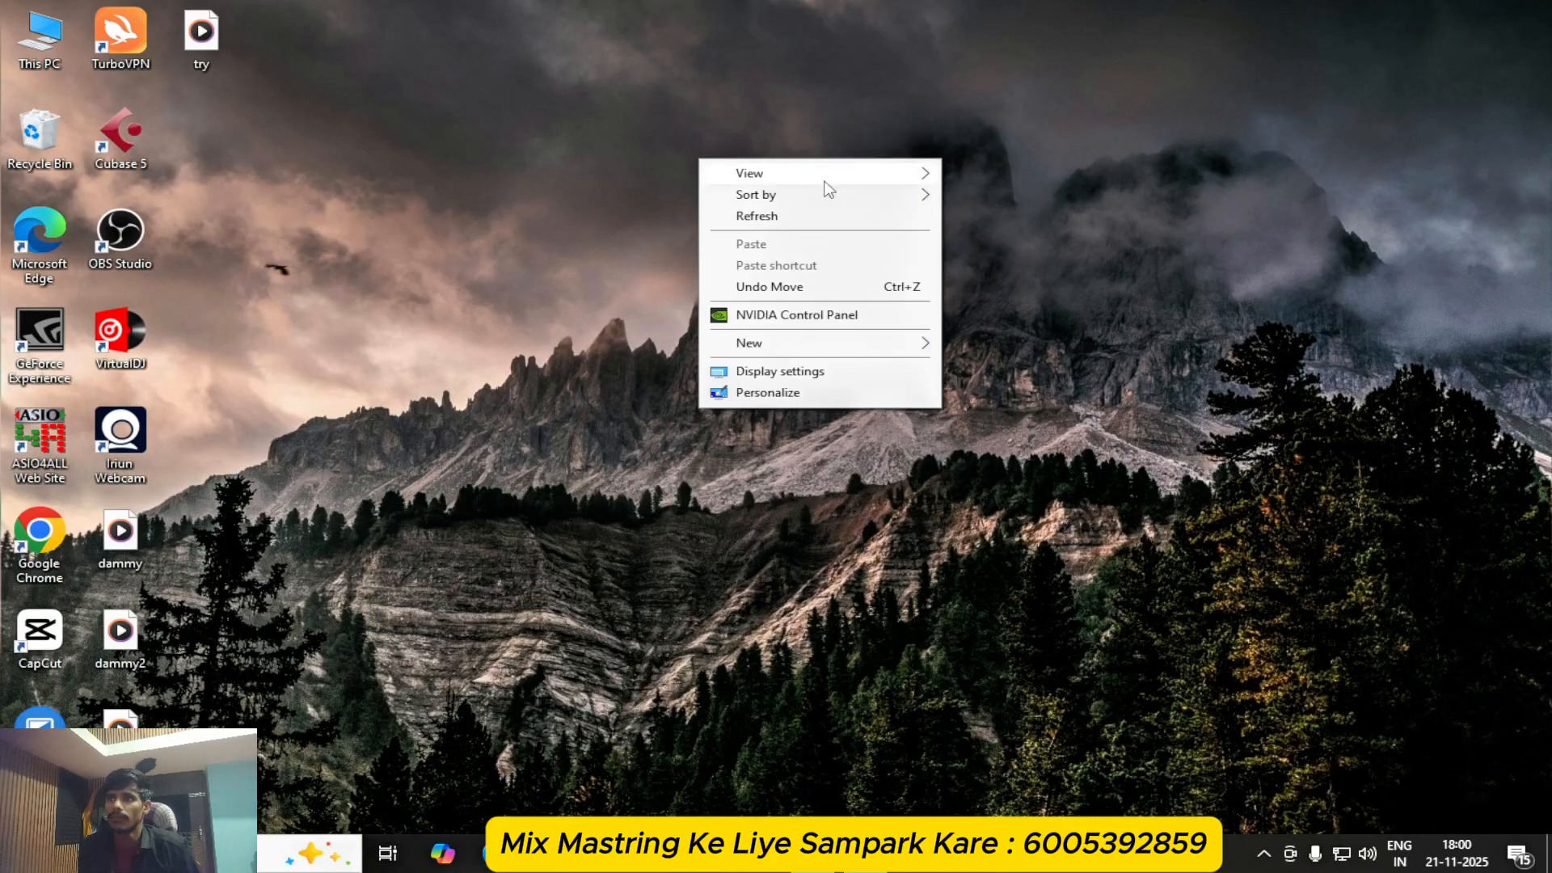
left_click(765, 217)
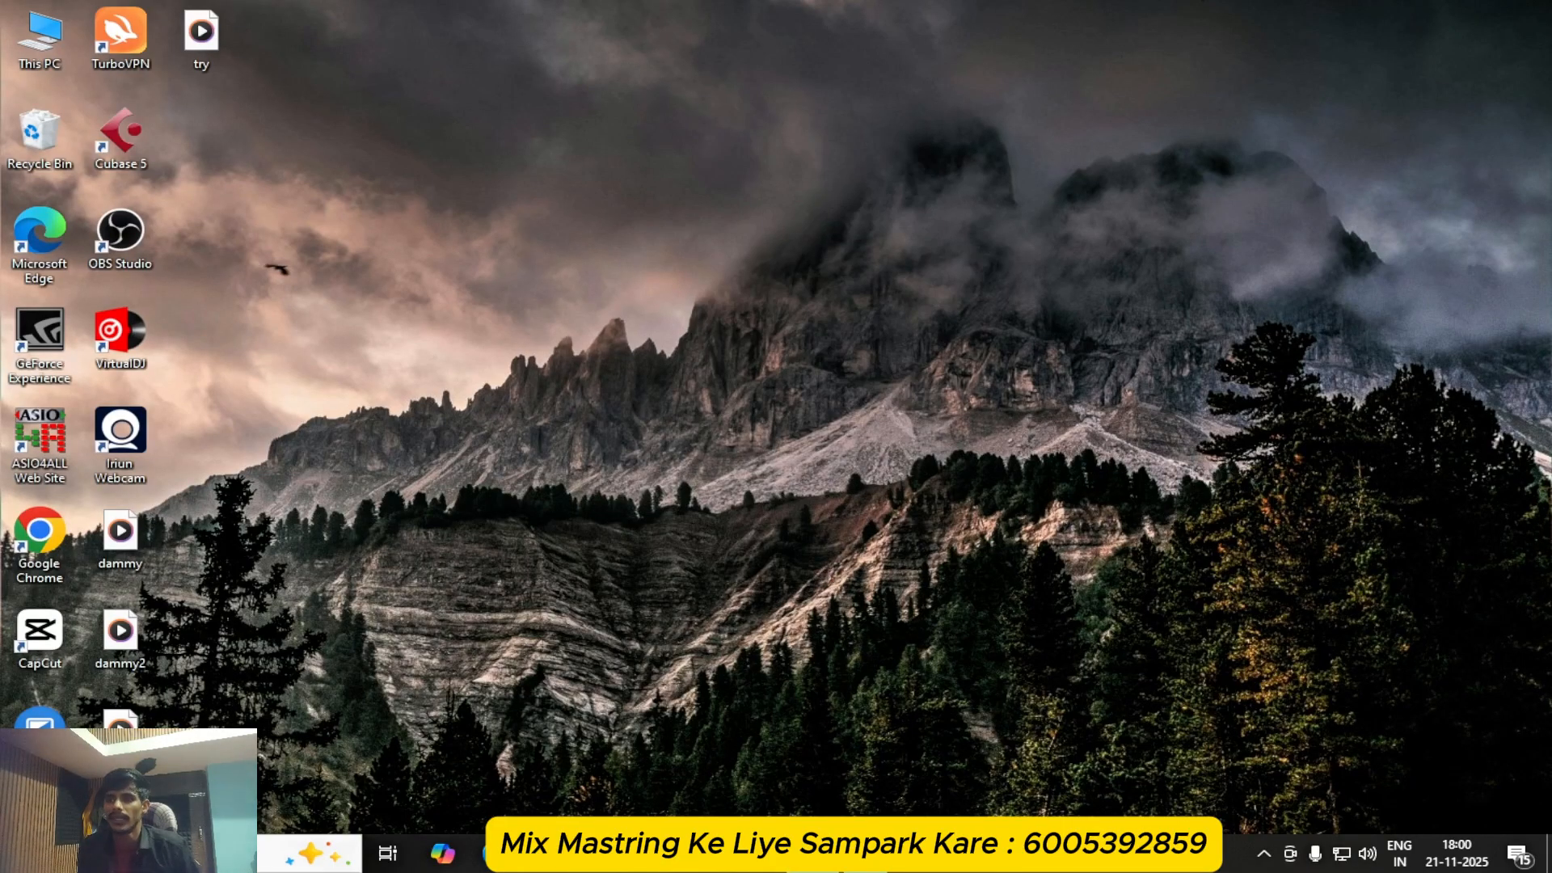
- Switch back to the prince bhai lok geet-01 project in Cubase 5 and examine the vocal clip arrangement around the playhead and overall
left_click(813, 854)
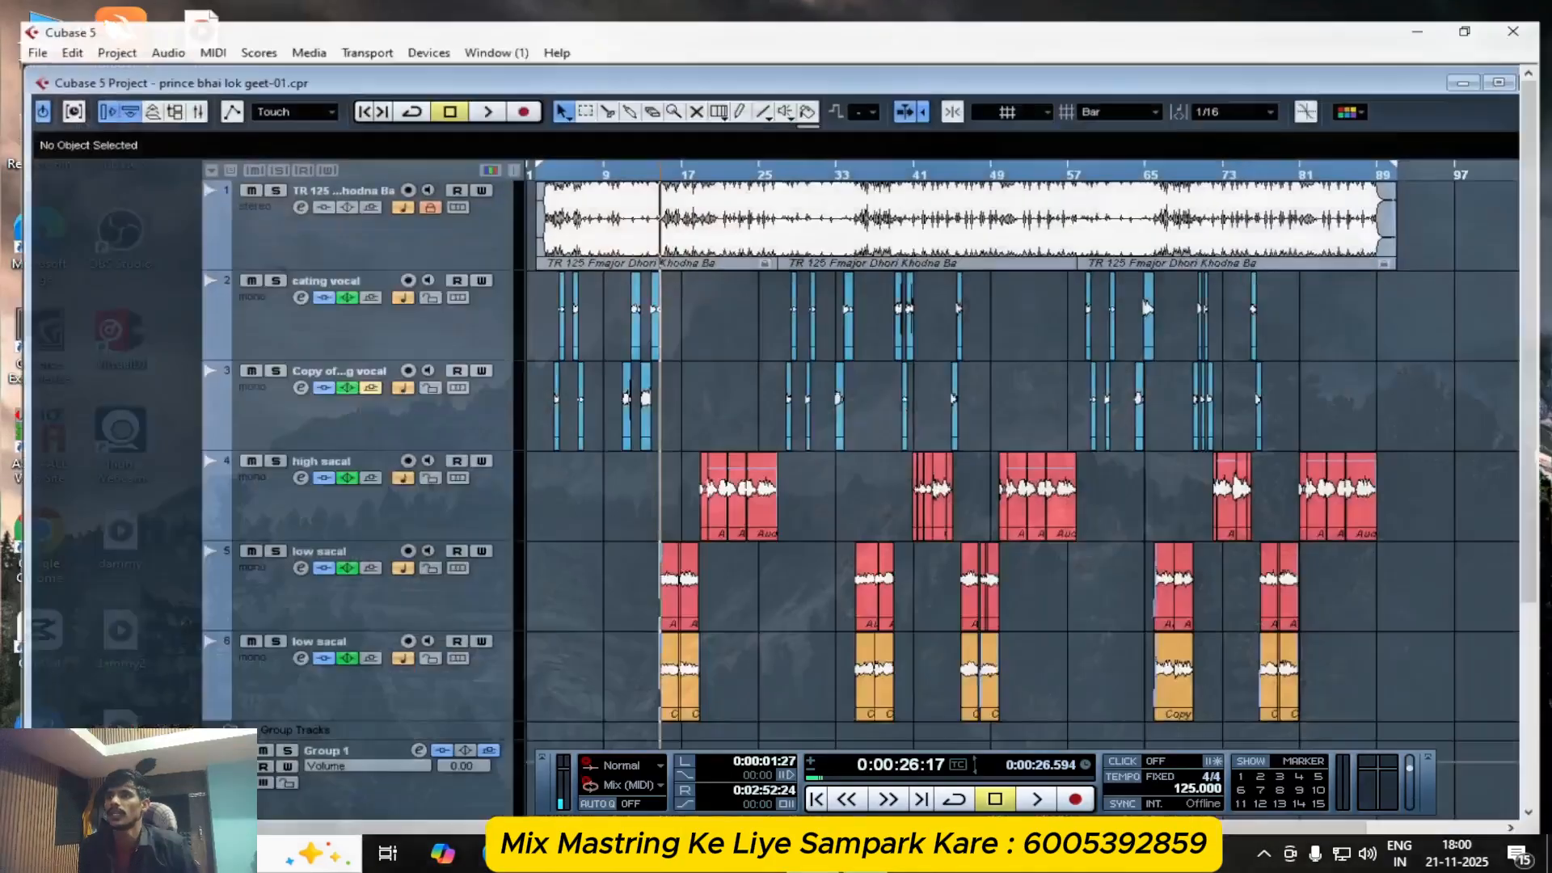
key("h")
key("h")
key("h")
key("h")
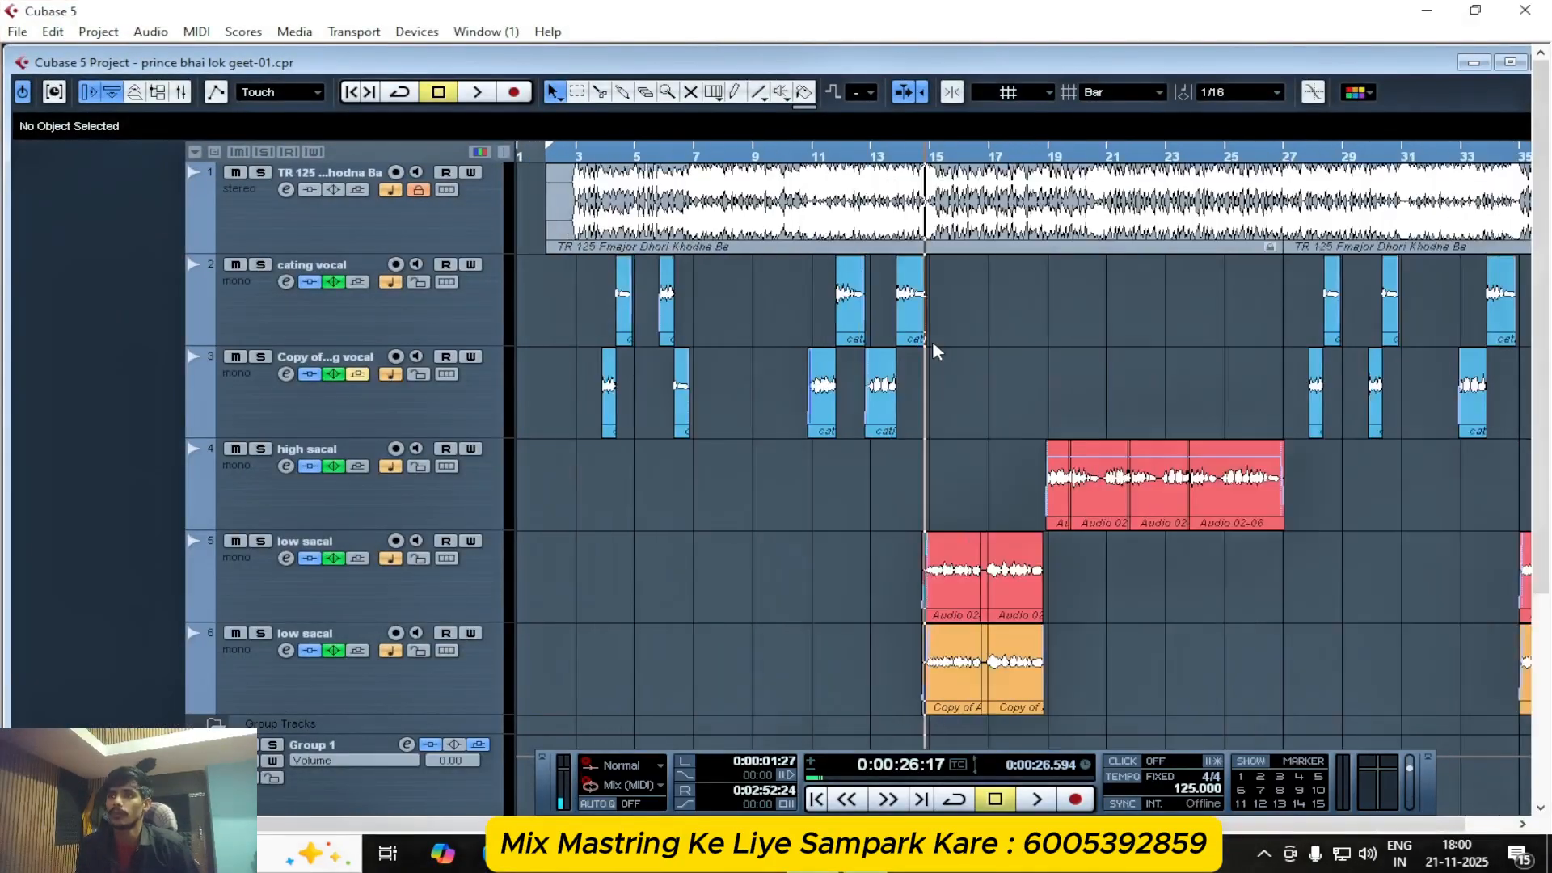
key("g")
key("g")
key("g")
key("g")
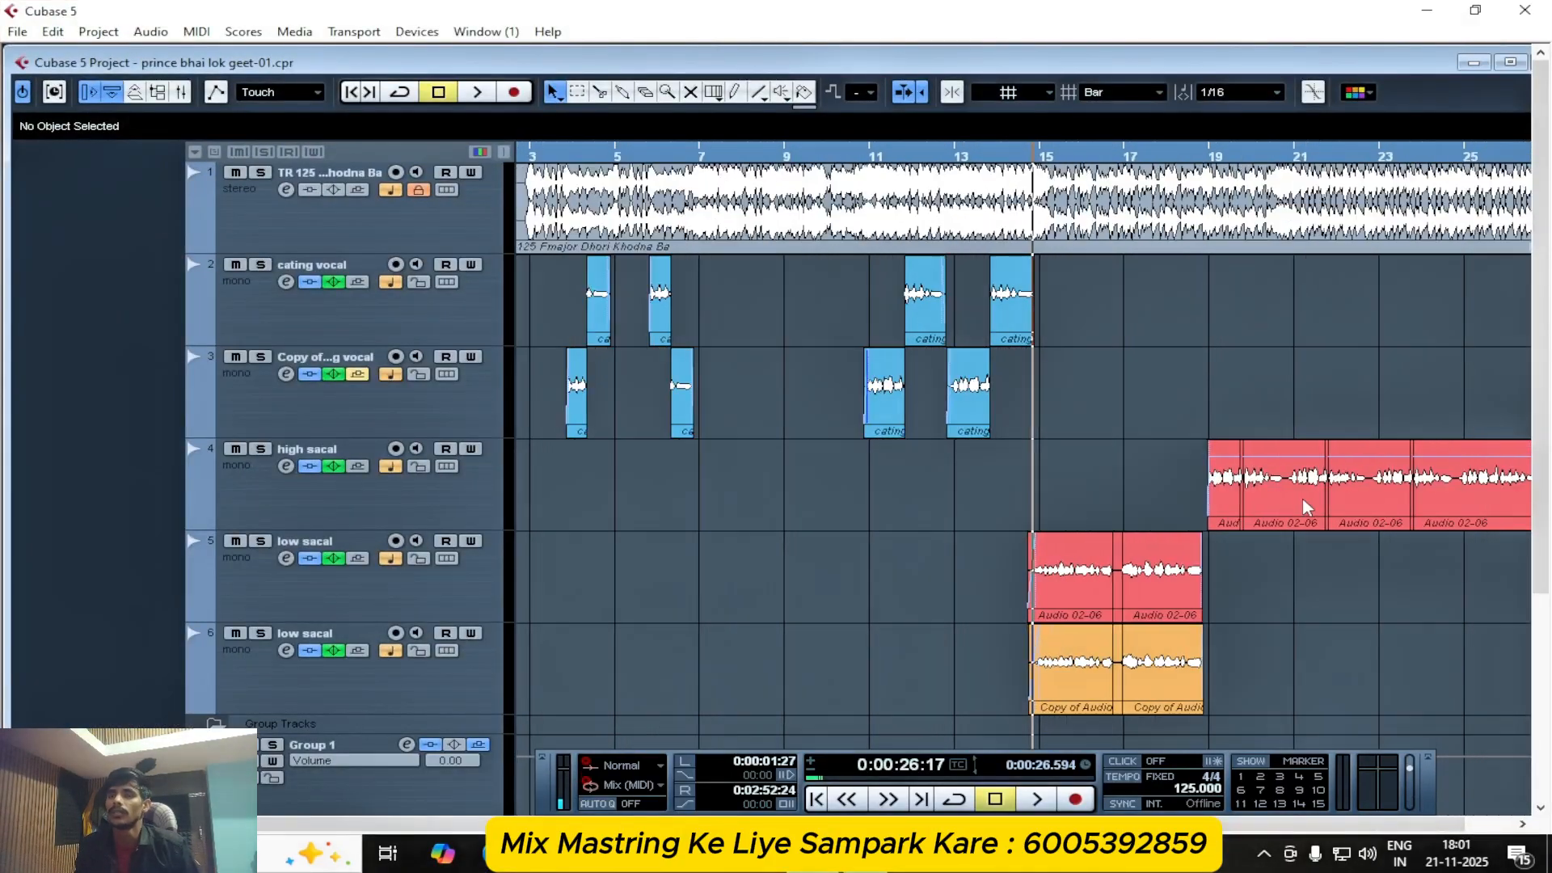
key("g")
key("g")
key("g")
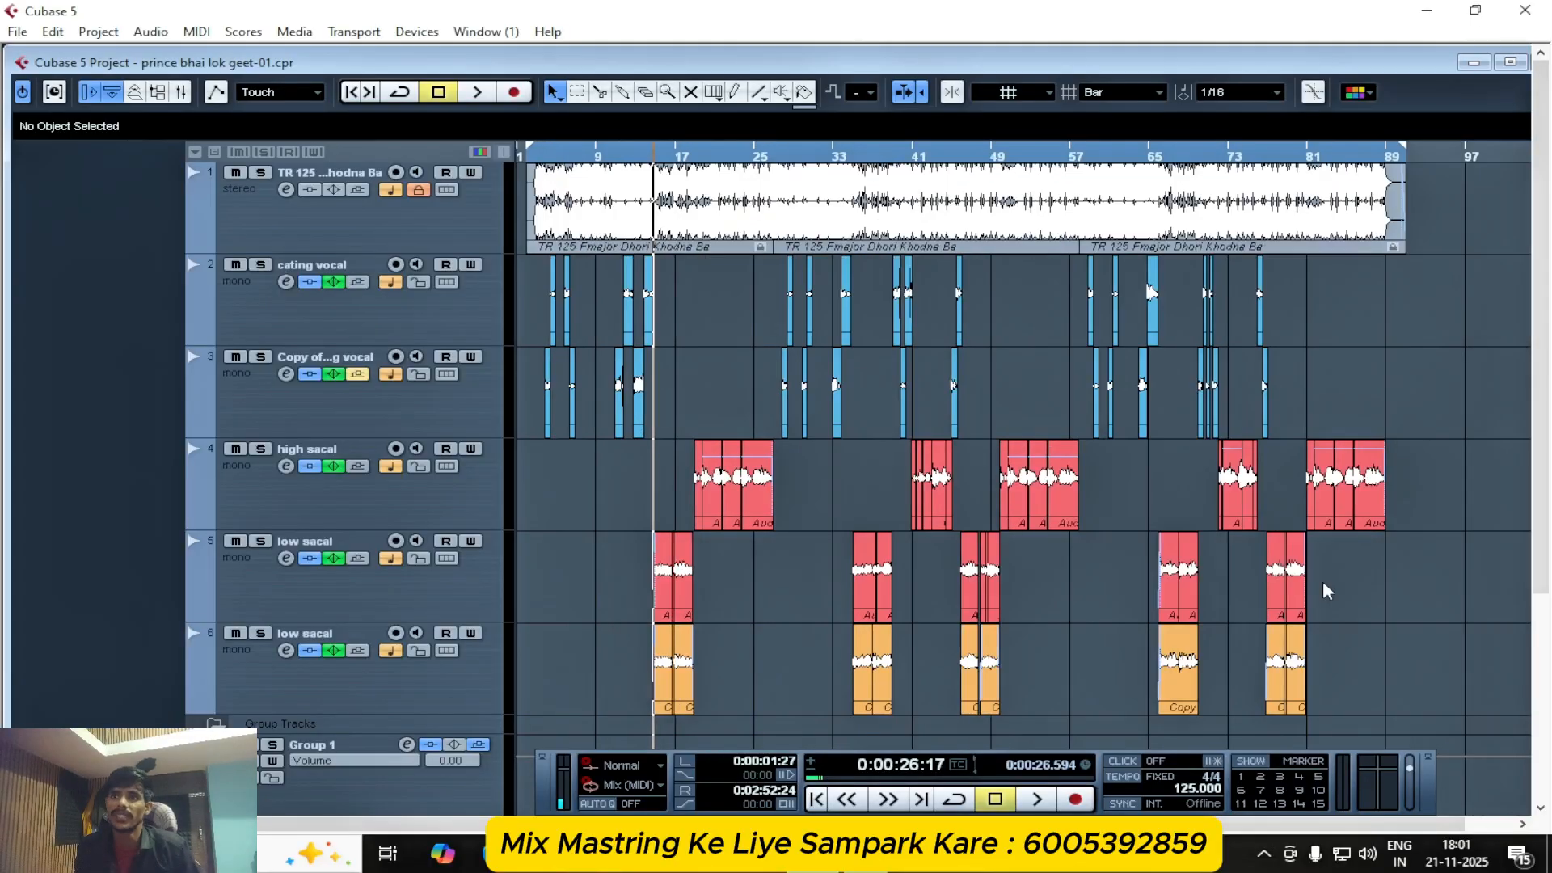
scroll(1327, 591, "down", 1)
key("h")
key("h")
key("h")
key("h")
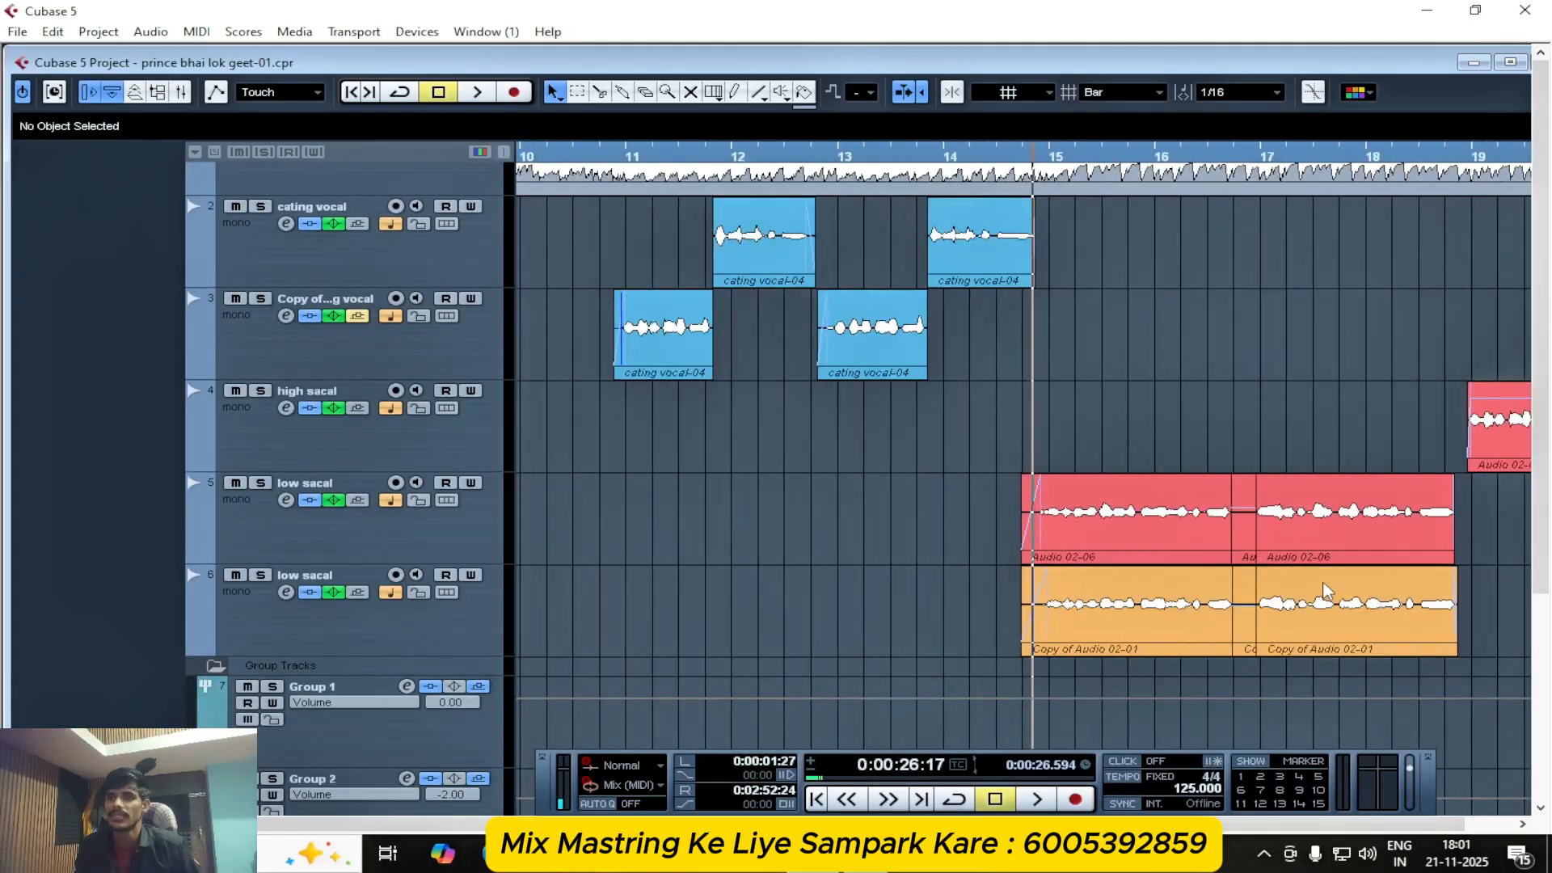
key("g")
key("g")
key("g")
key("g")
key("g")
key("g")
key("g")
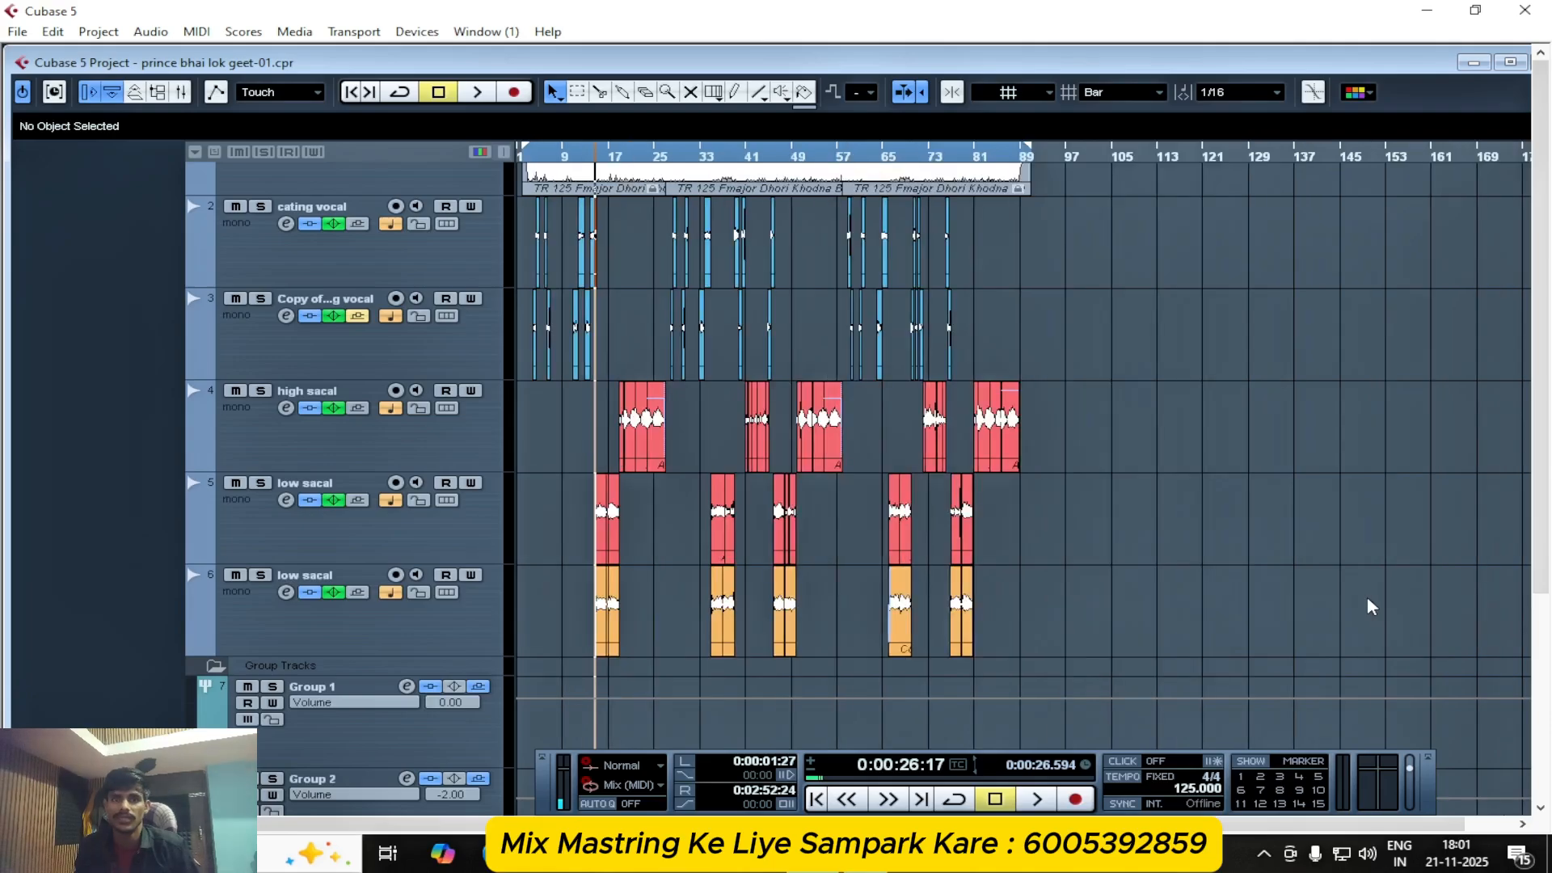
key("h")
key("h")
key("h")
key("h")
key("h")
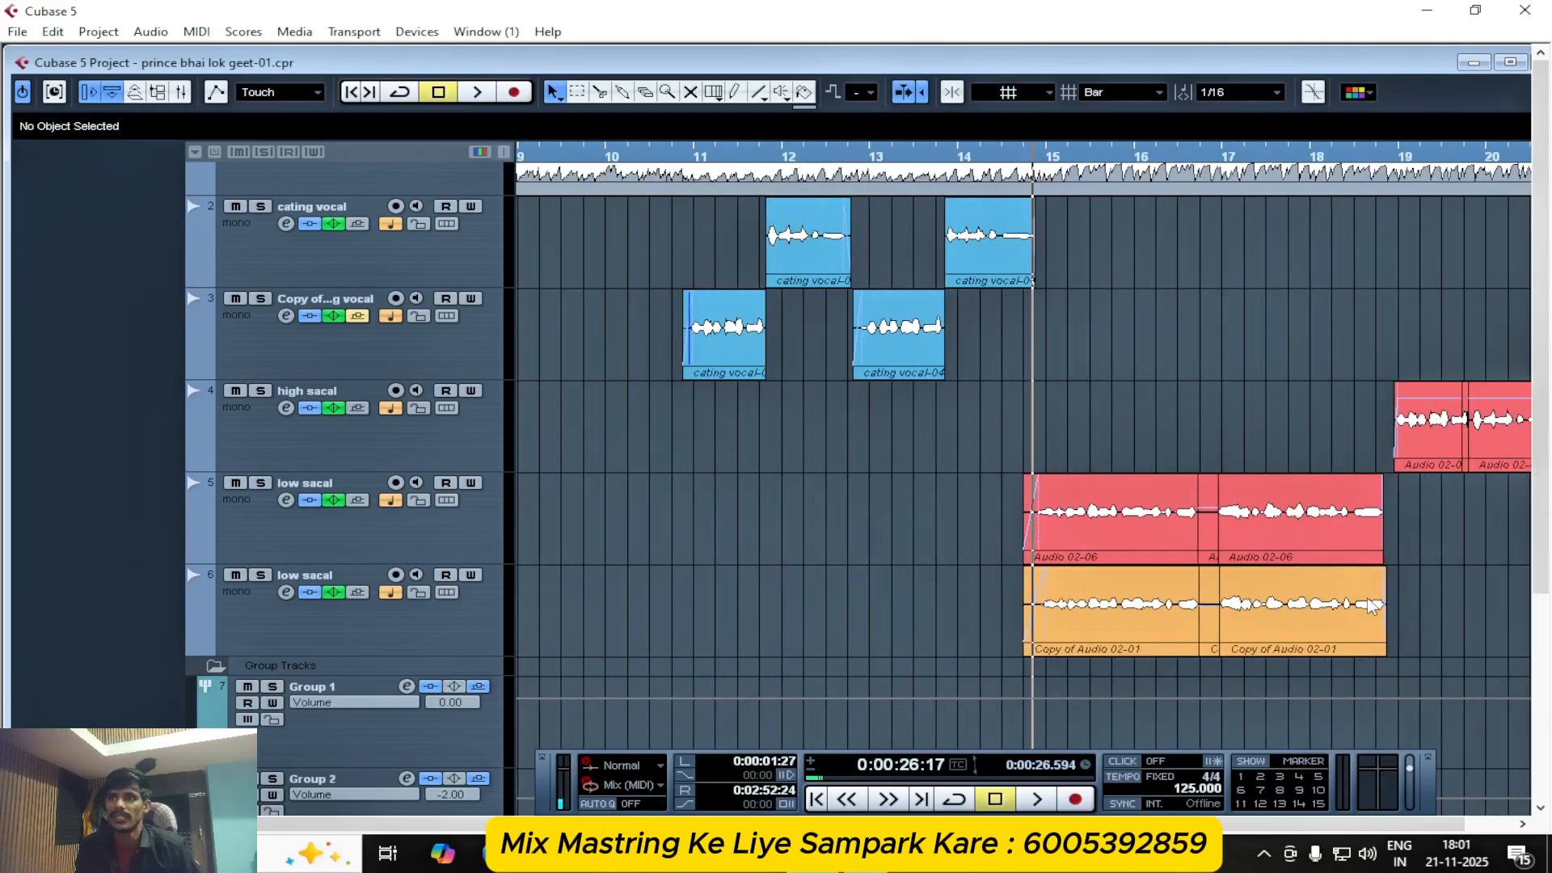
key("g")
key("g")
key("g")
key("g")
key("g")
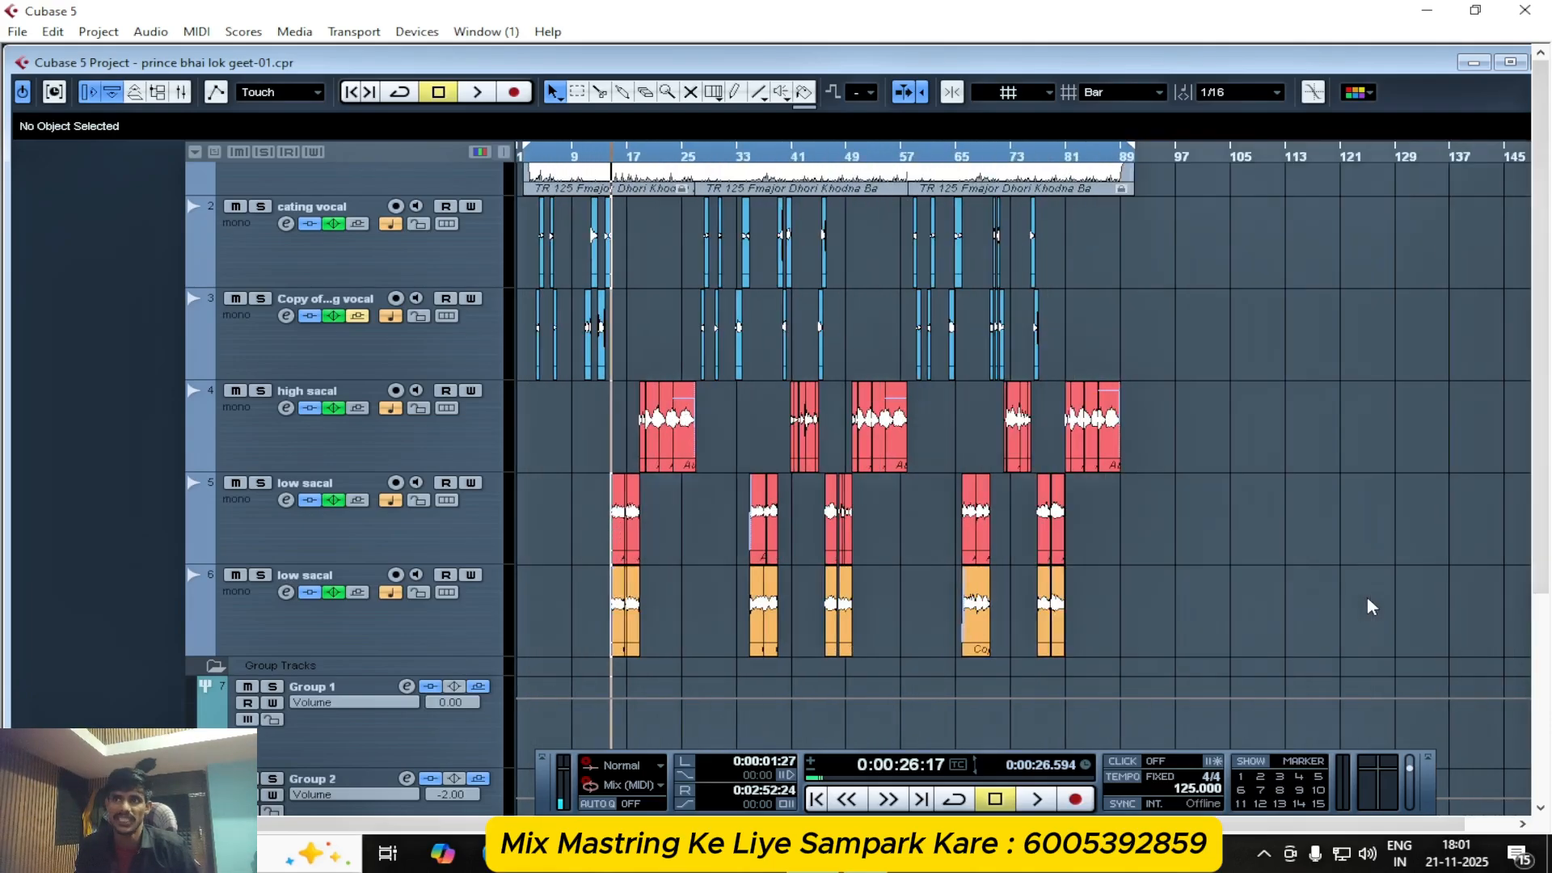
scroll(1372, 606, "up", 2)
key("h")
key("h")
key("h")
key("h")
key("h")
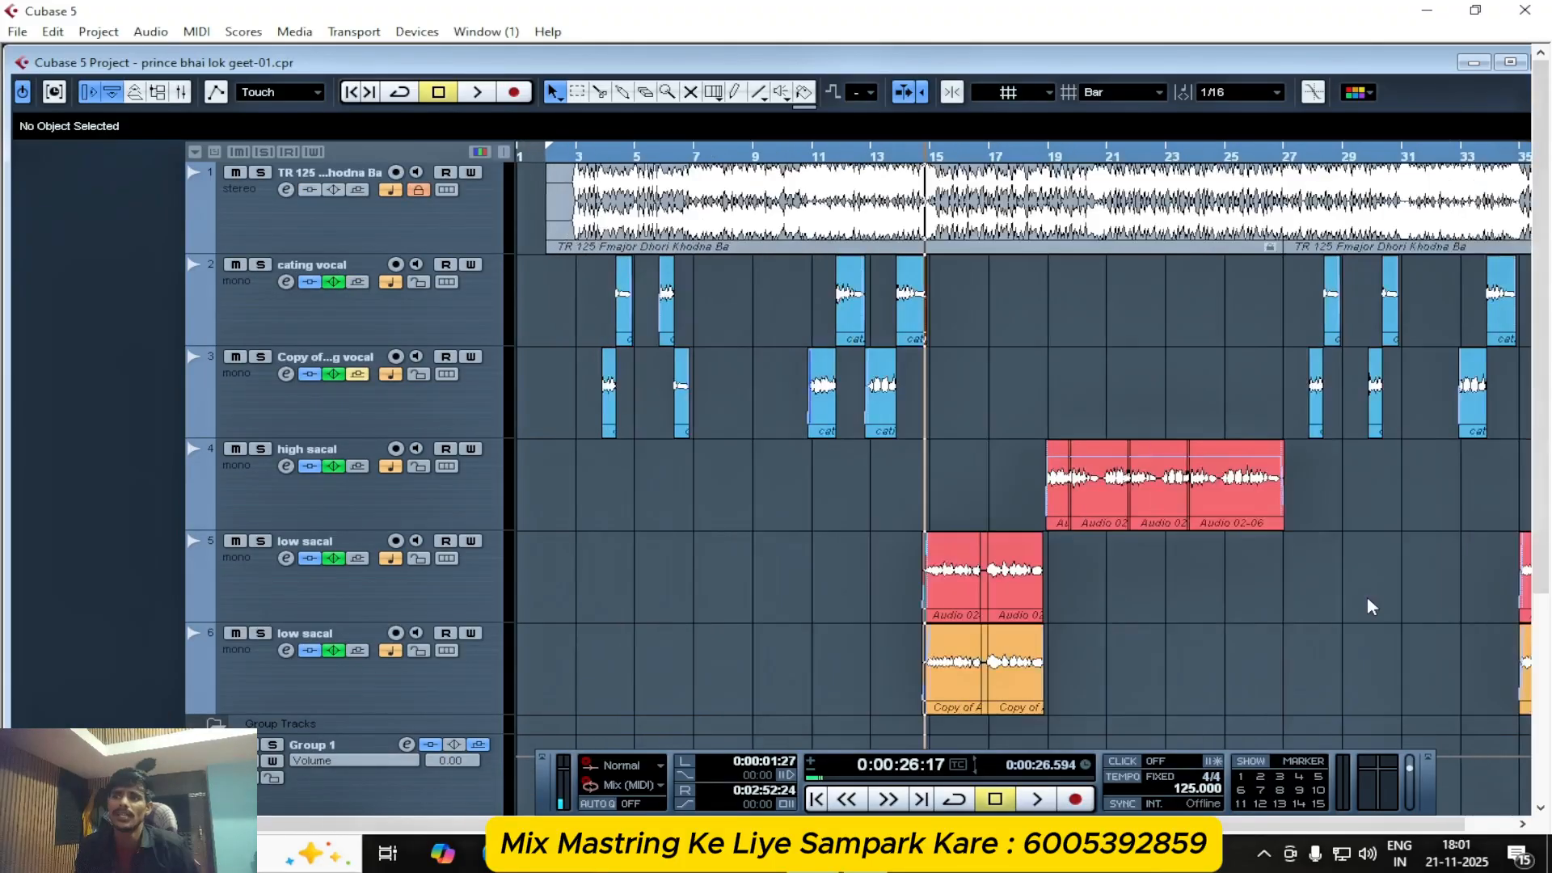
key("g")
key("g")
key("g")
key("g")
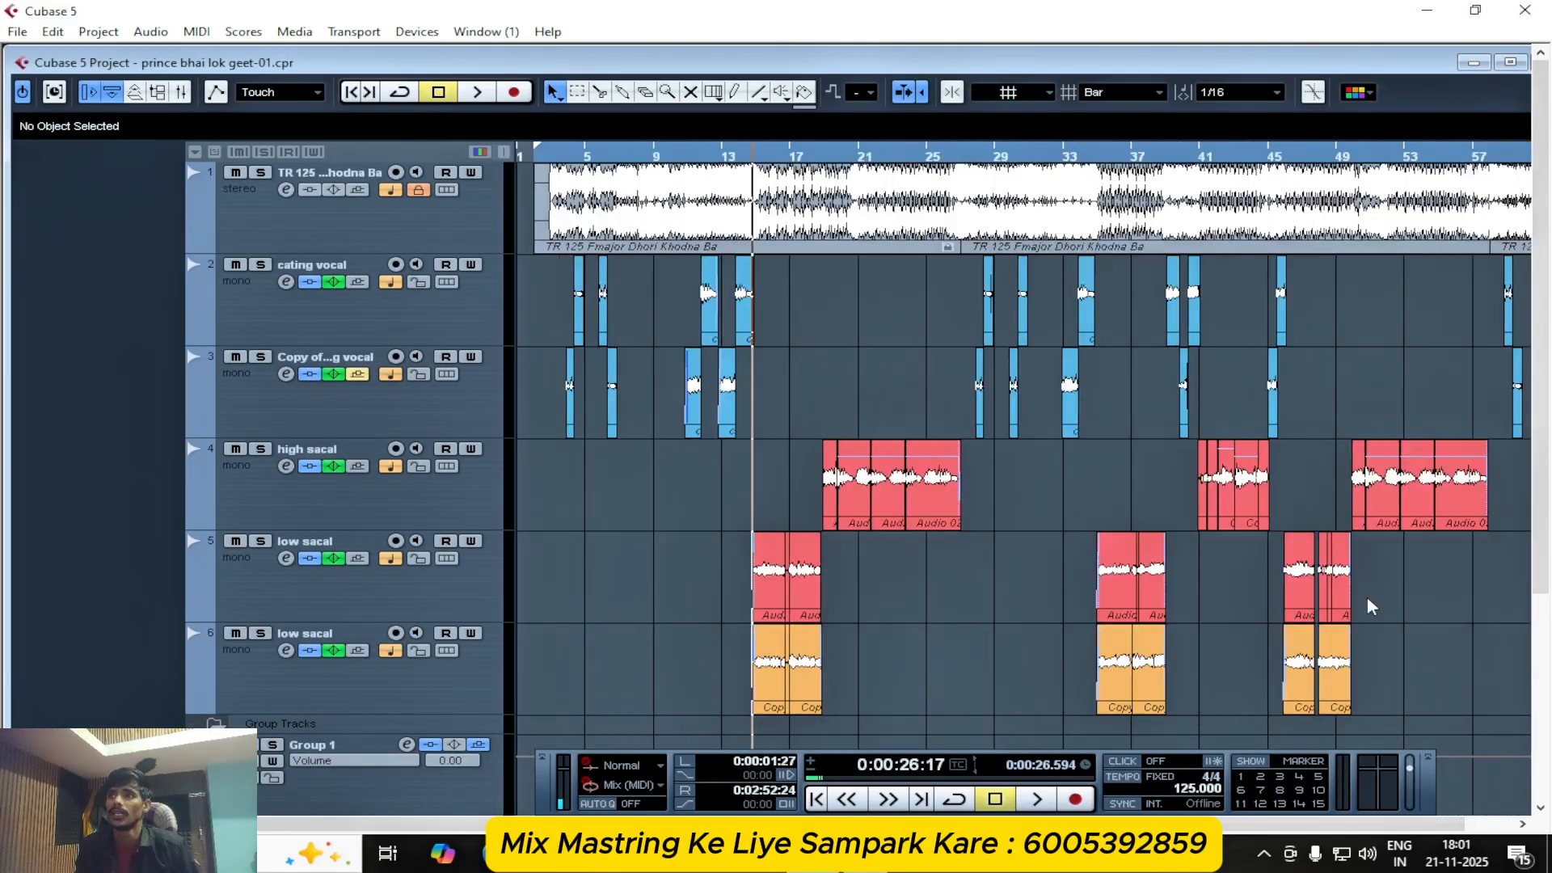
key("g")
key("h")
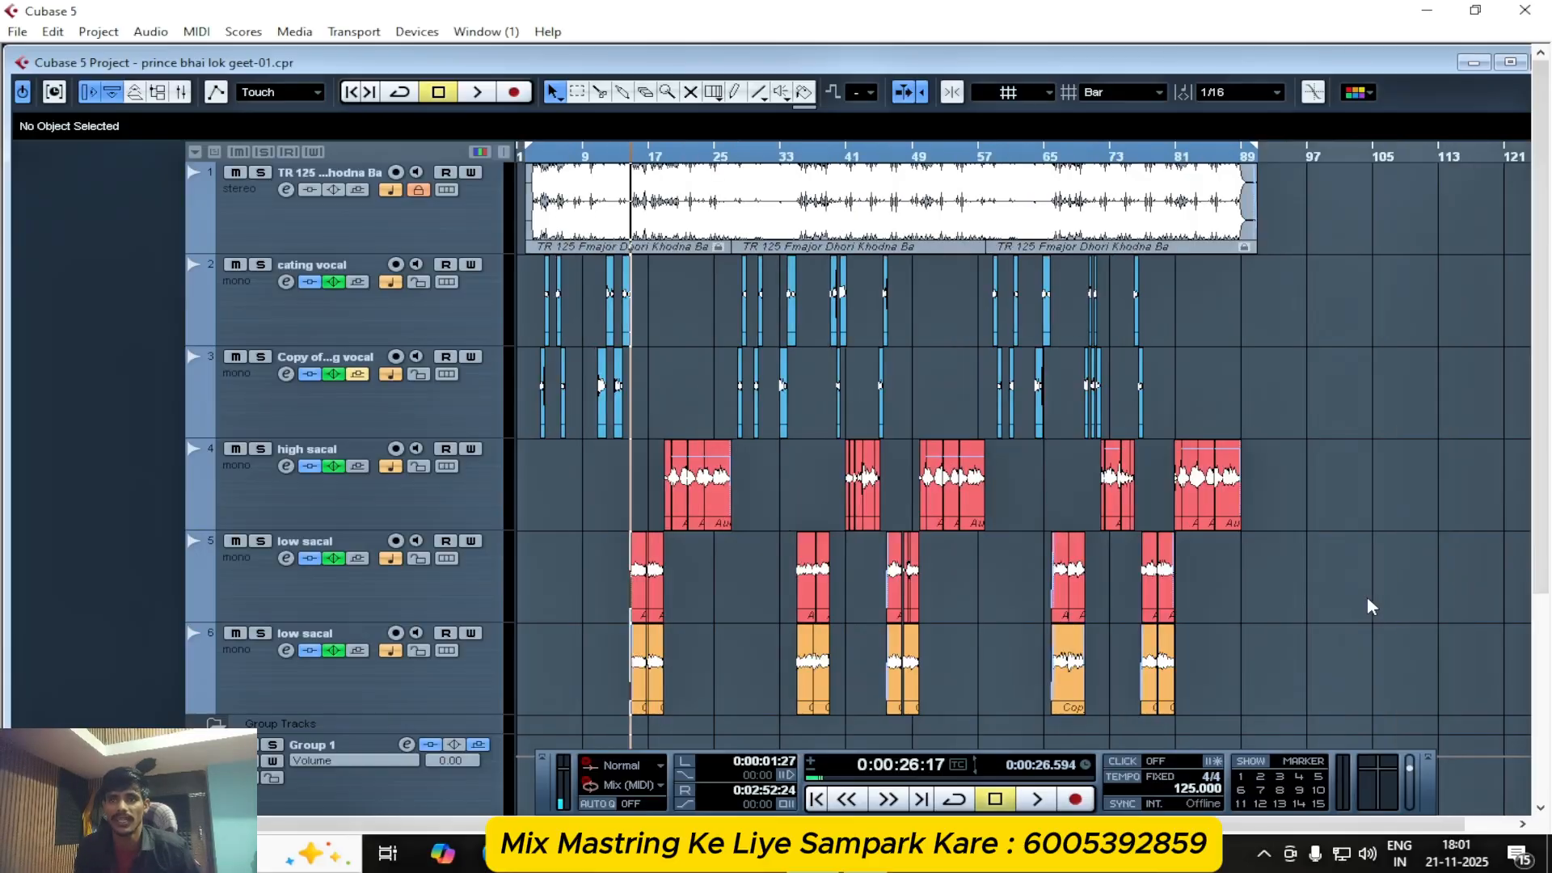
key("h")
key("h")
key("g")
key("g")
key("g")
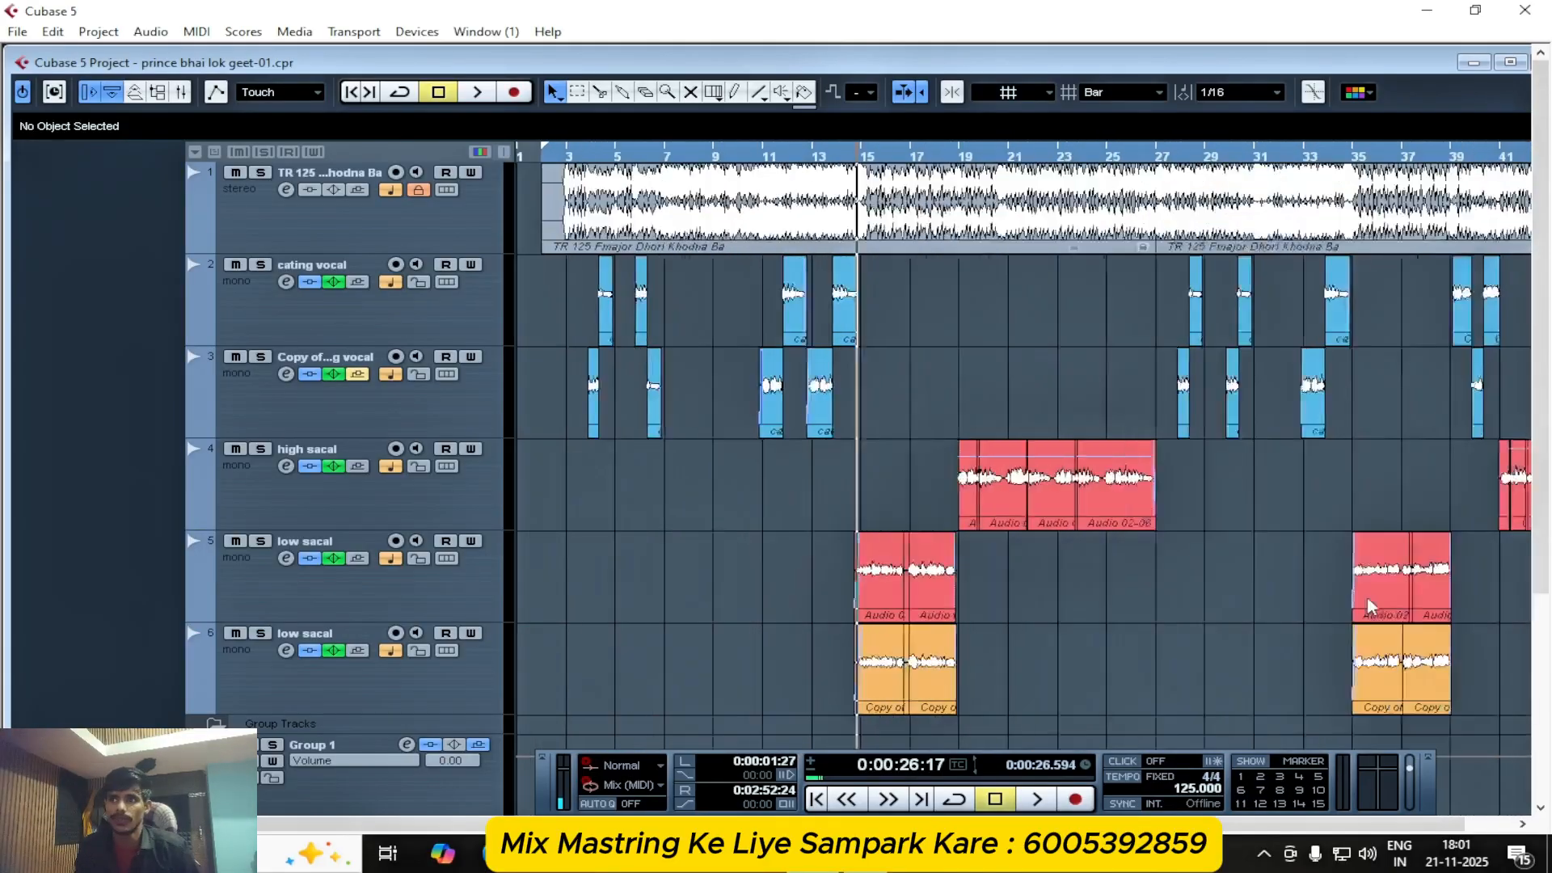
key("h")
key("h")
key("h")
key("h")
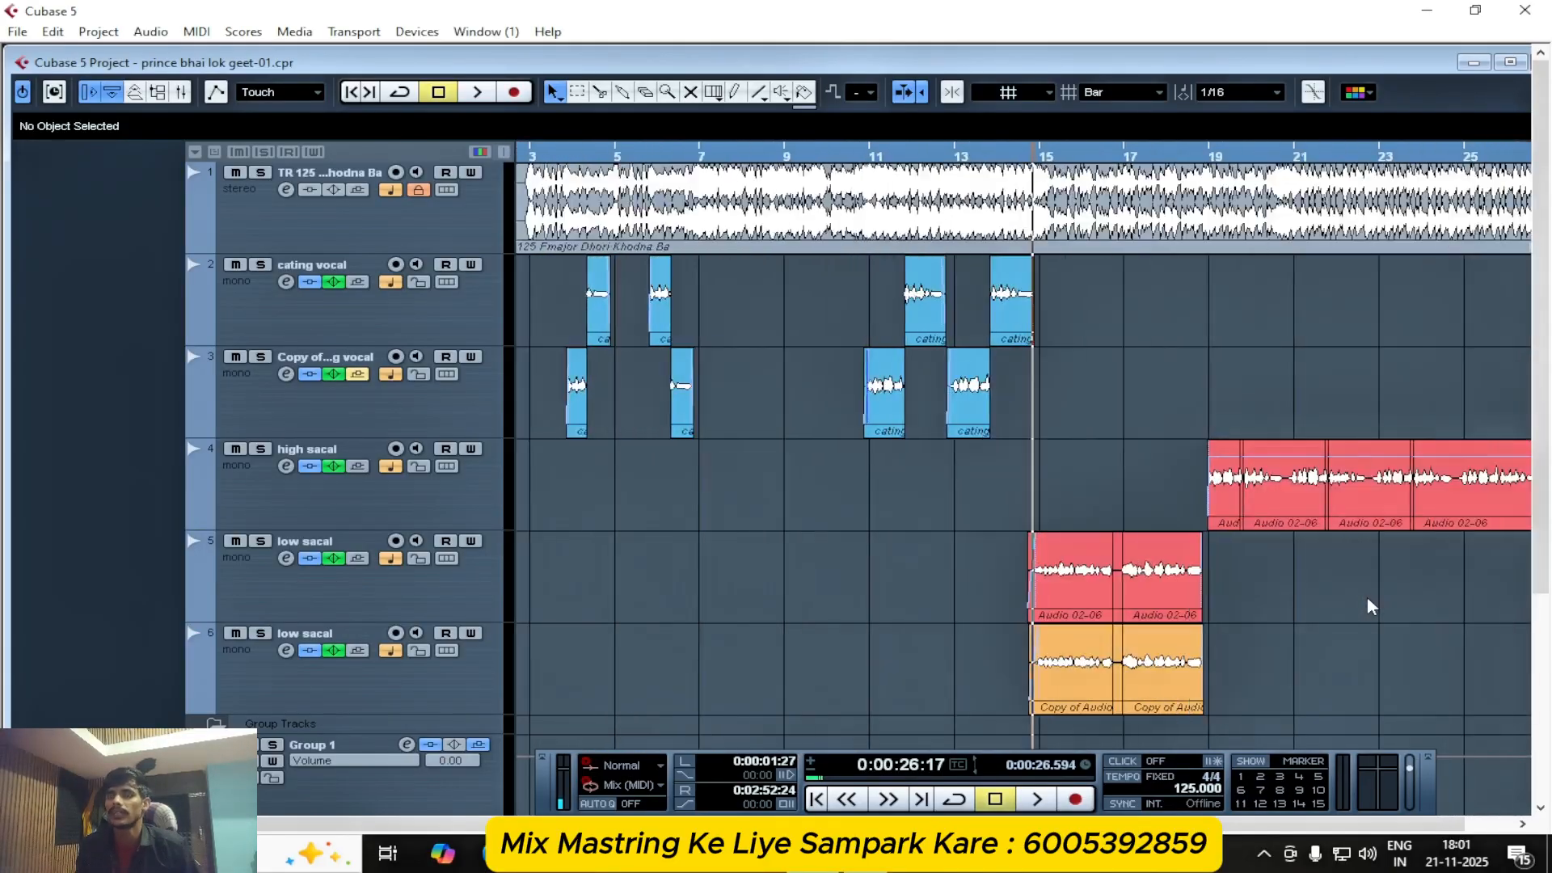
key("g")
key("g")
key("g")
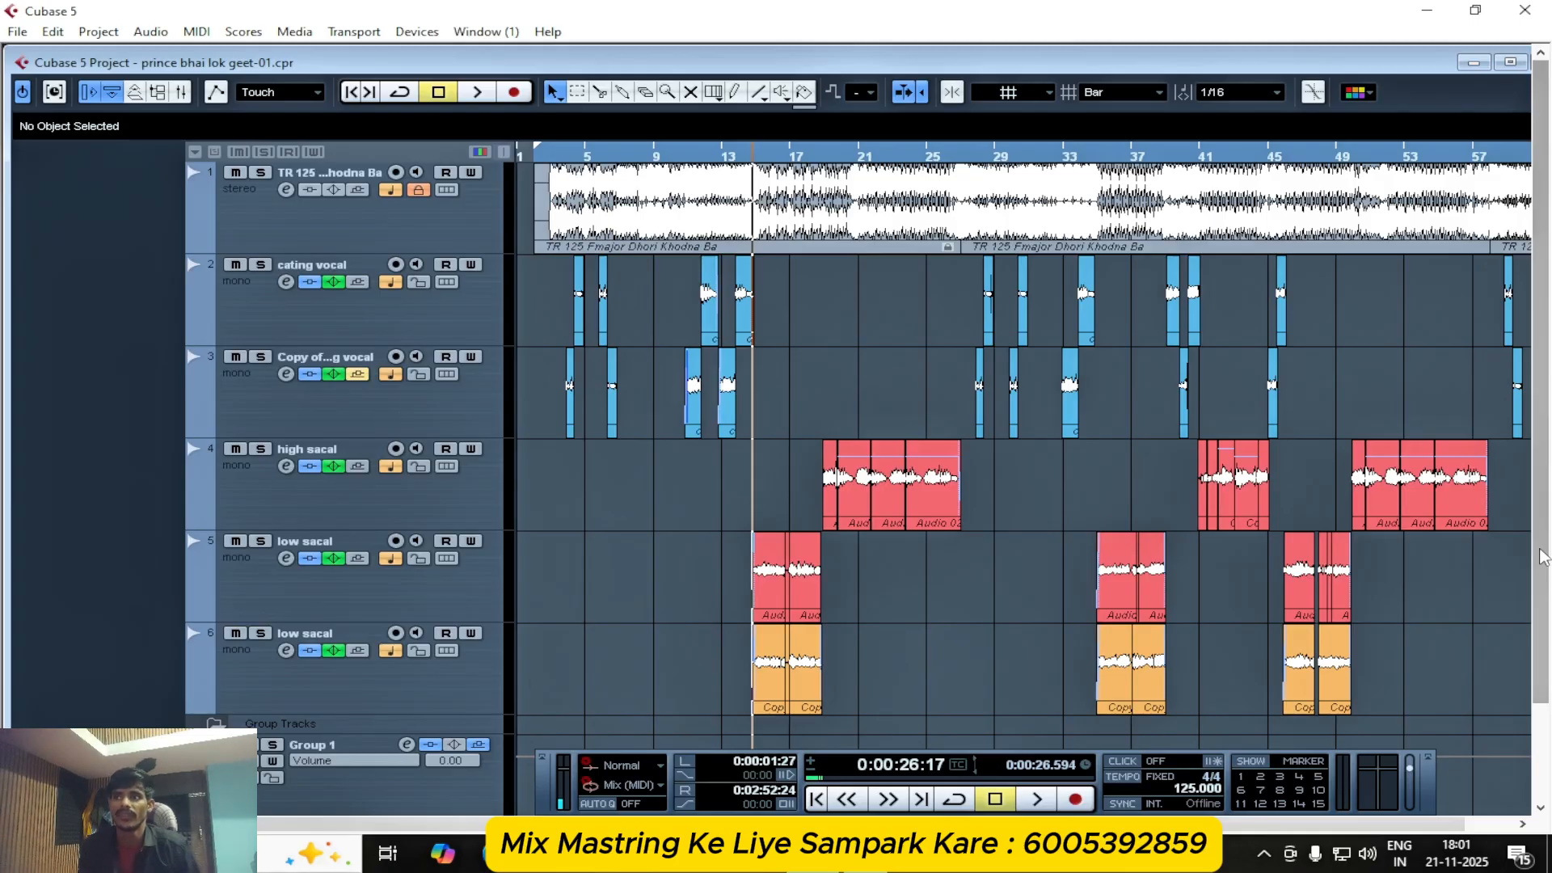
key("h")
key("h")
key("h")
key("h")
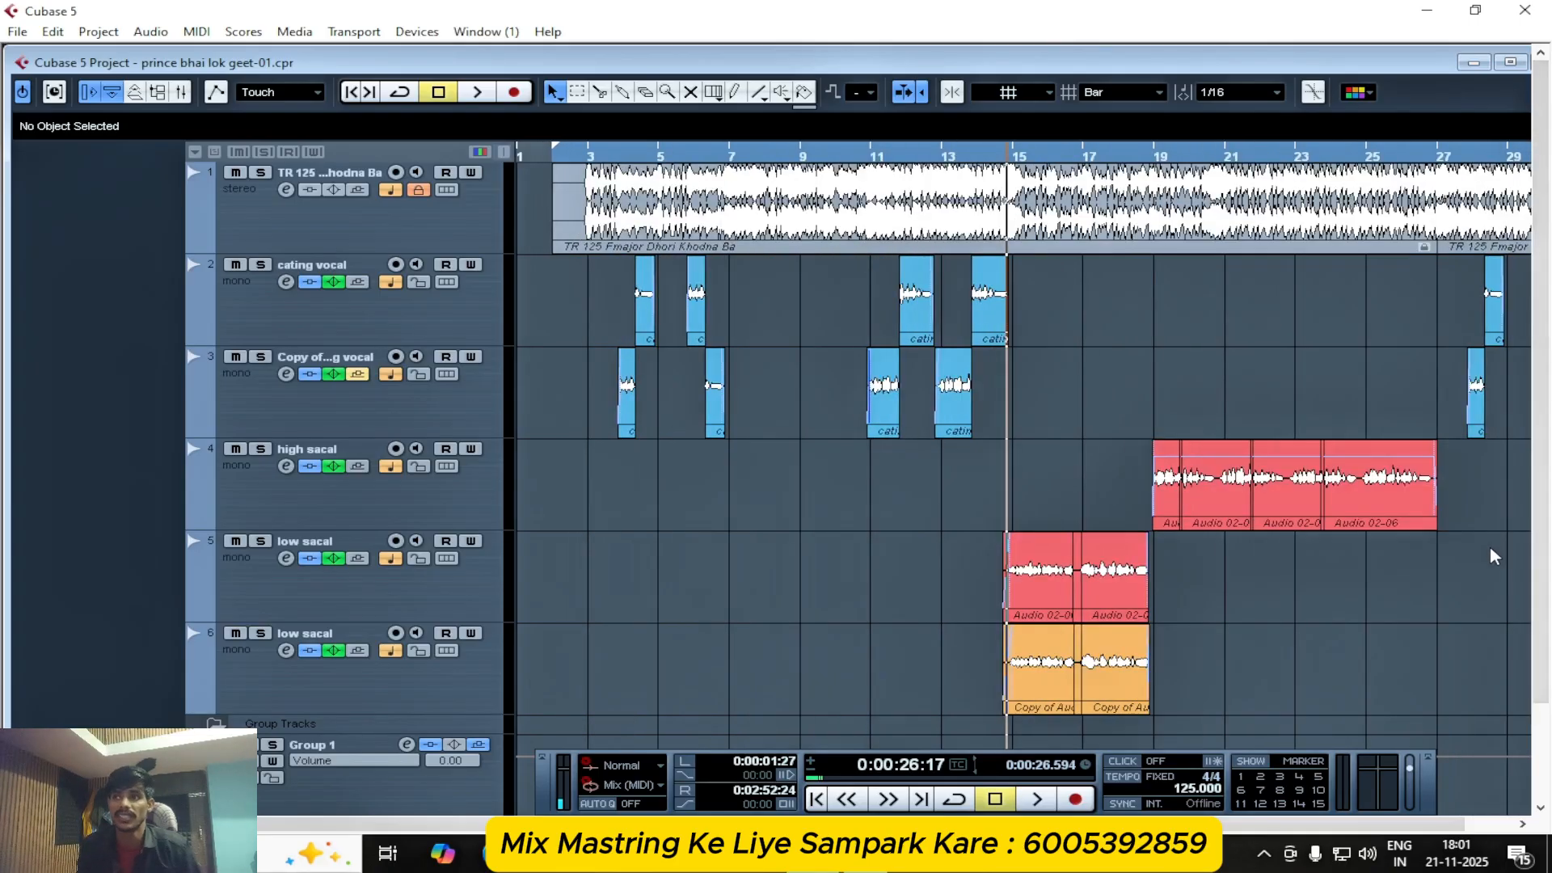
key("g")
key("g")
key("g")
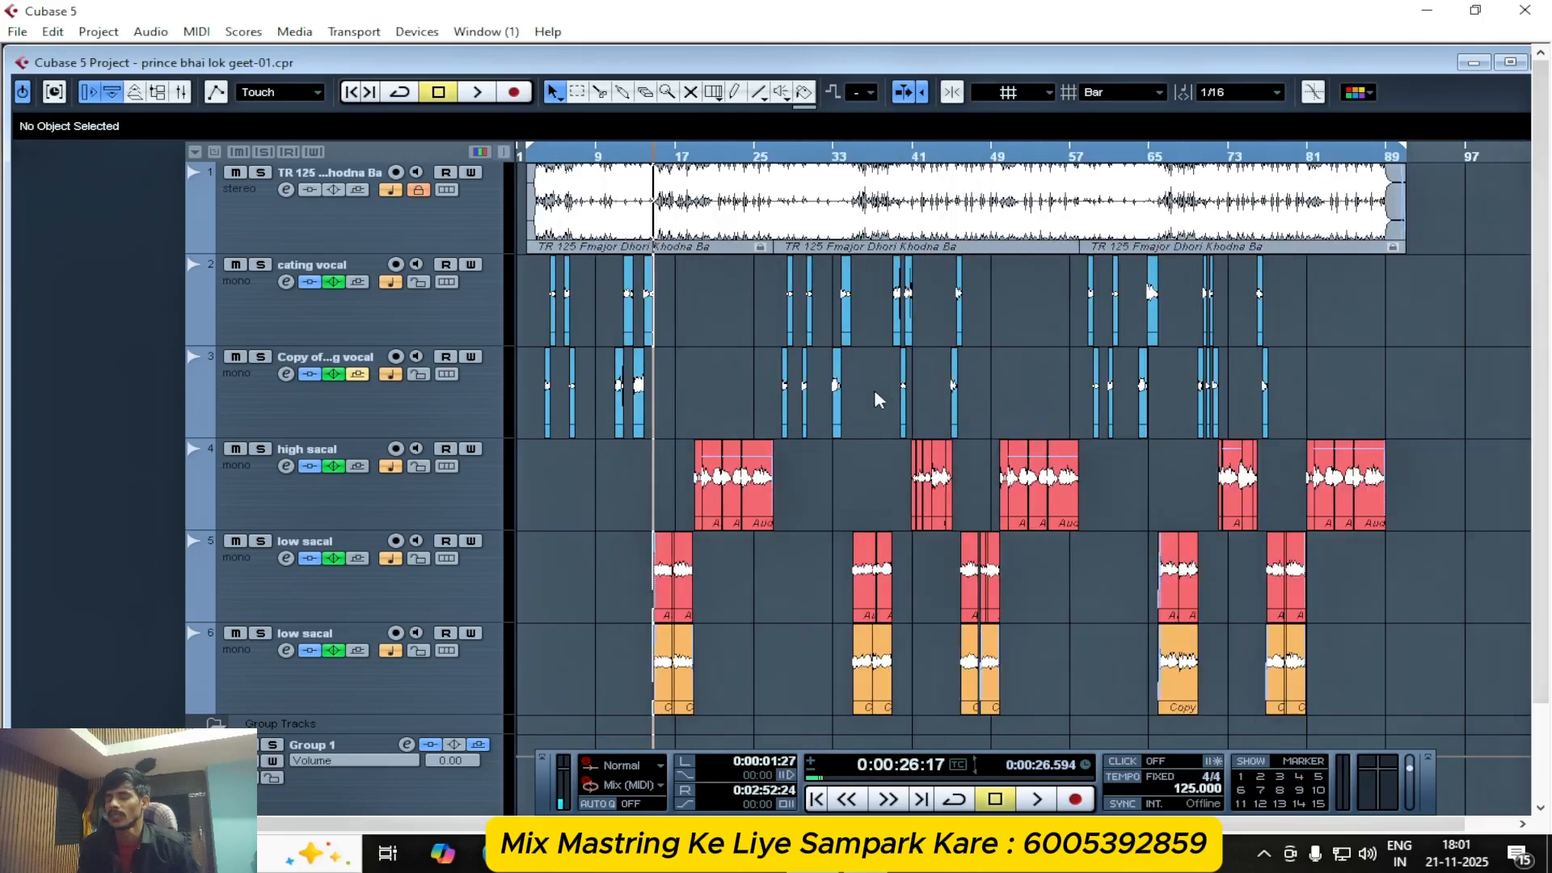
- Place the playhead at 0:00:18:15, just before the Copy of cating vocal clip near bar 11
key("h")
key("h")
key("h")
key("h")
key("h")
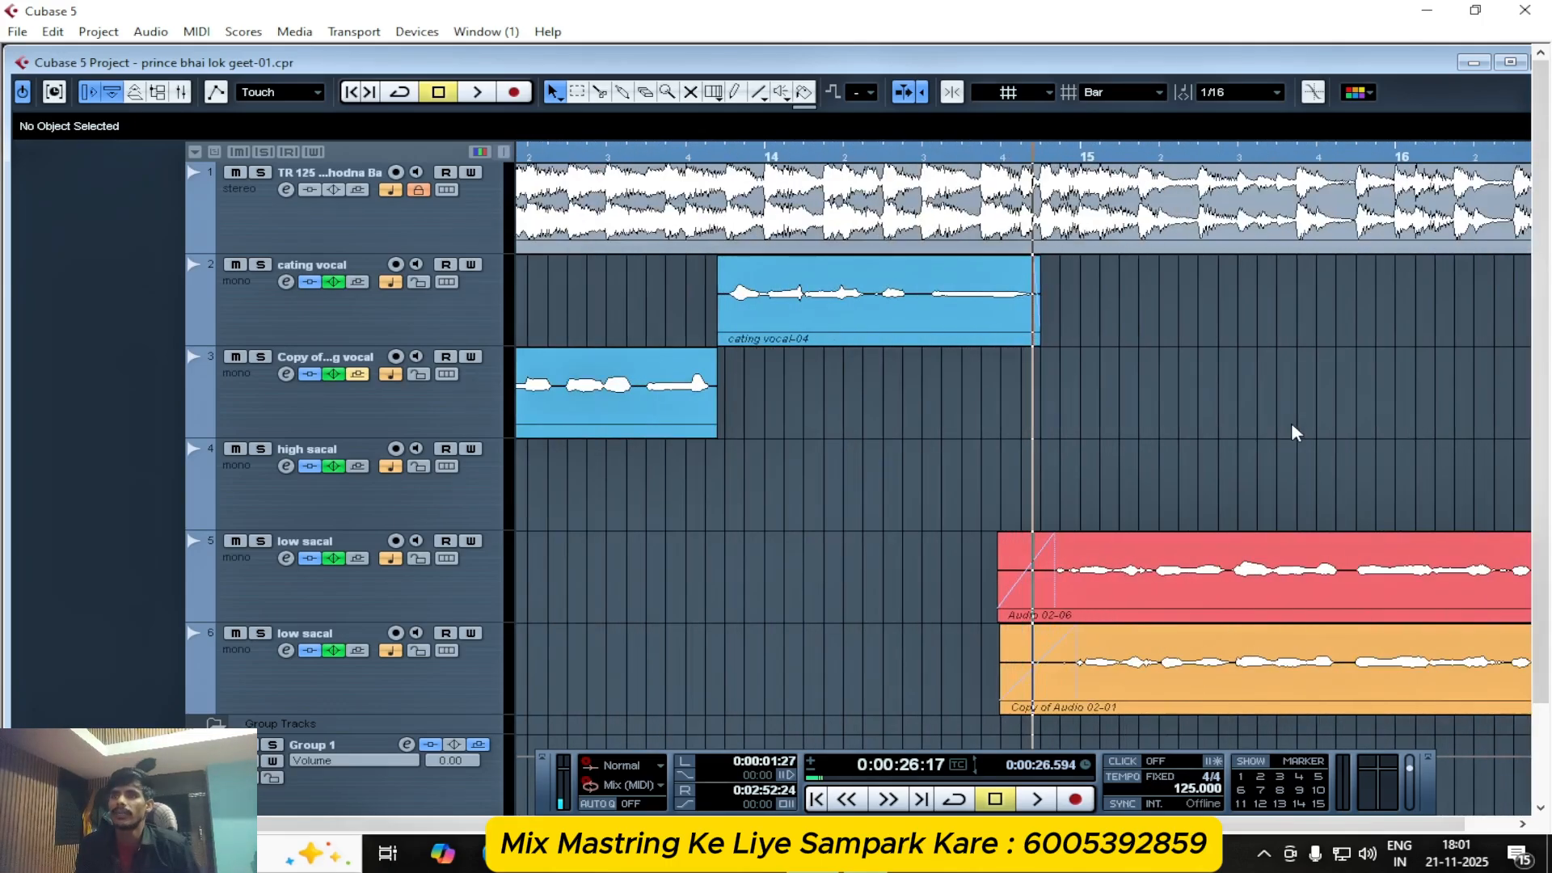
key("g")
key("g")
key("g")
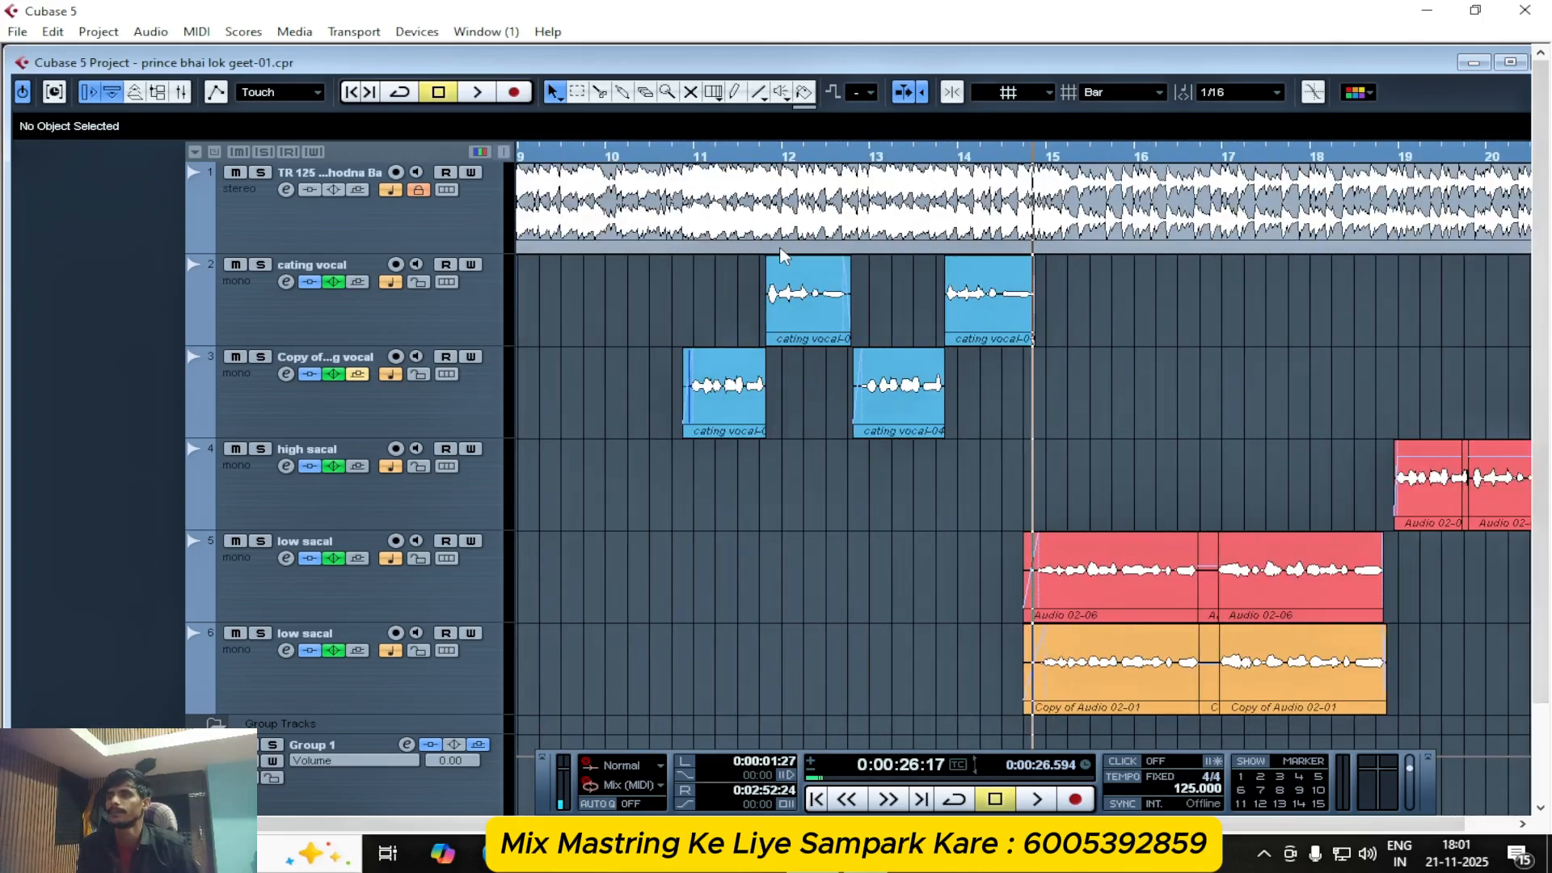
left_click(726, 162)
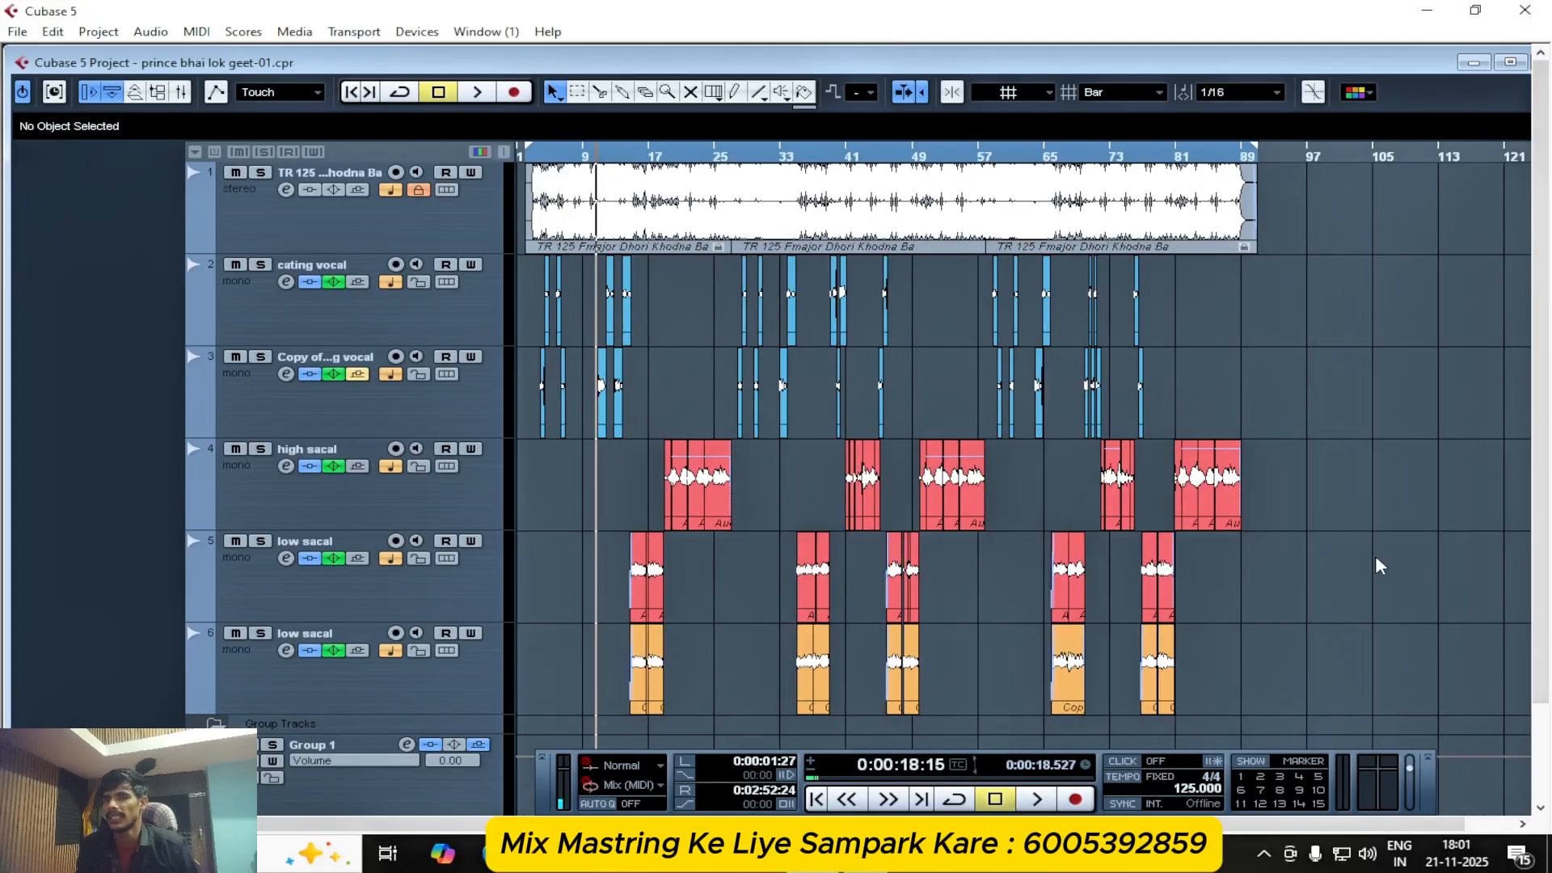
scroll(1380, 566, "down", 2)
scroll(1380, 566, "up", 2)
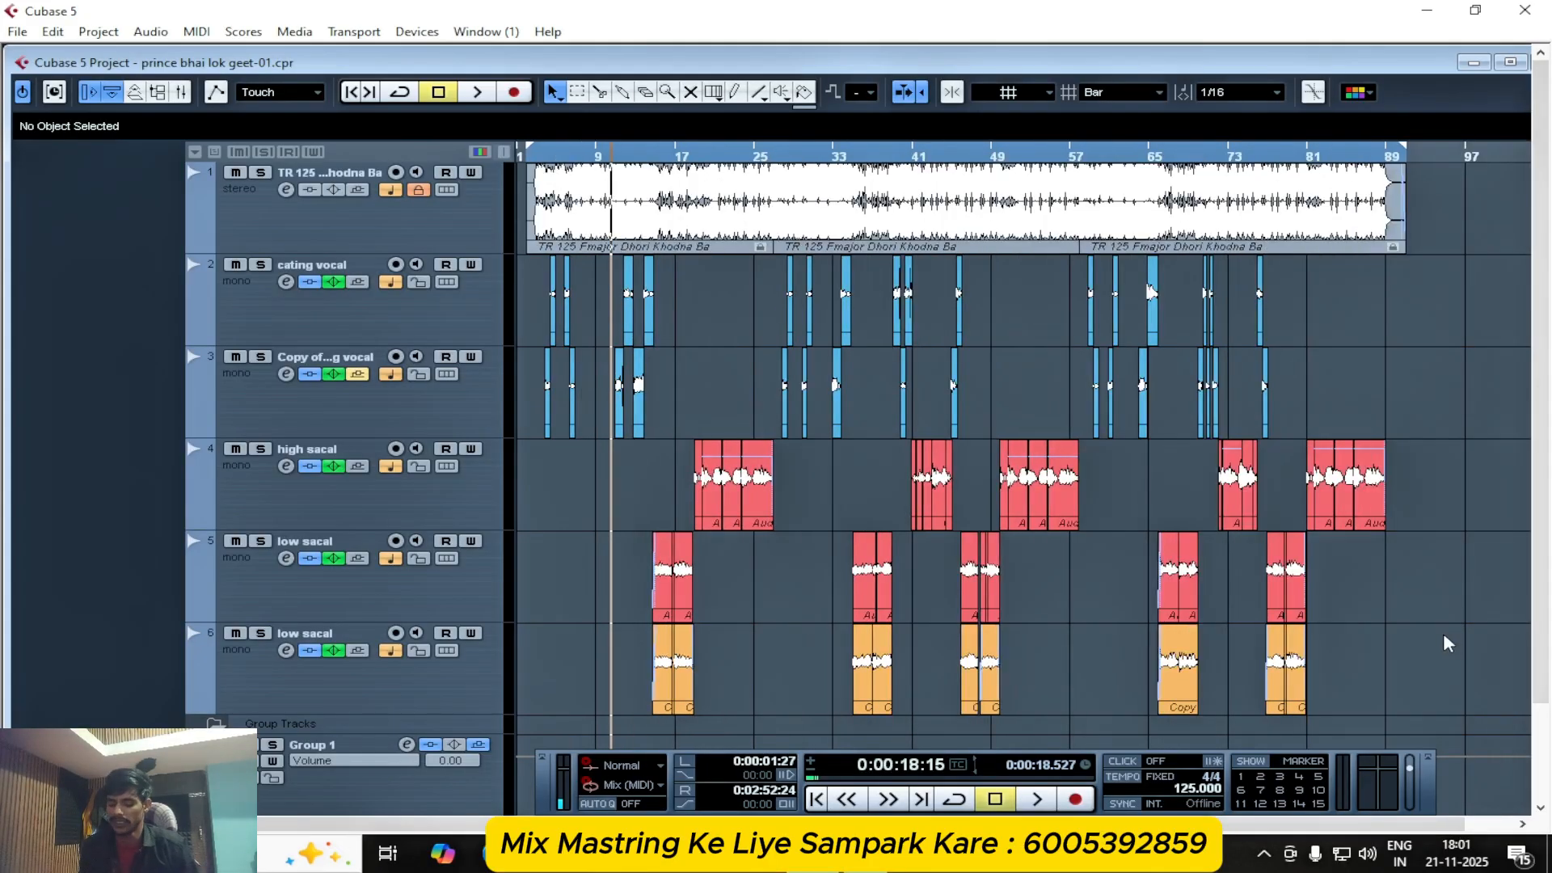
- Play the song from the playhead through the first low and high vocal sections, stop playback, and show the whole arrangement
key("space")
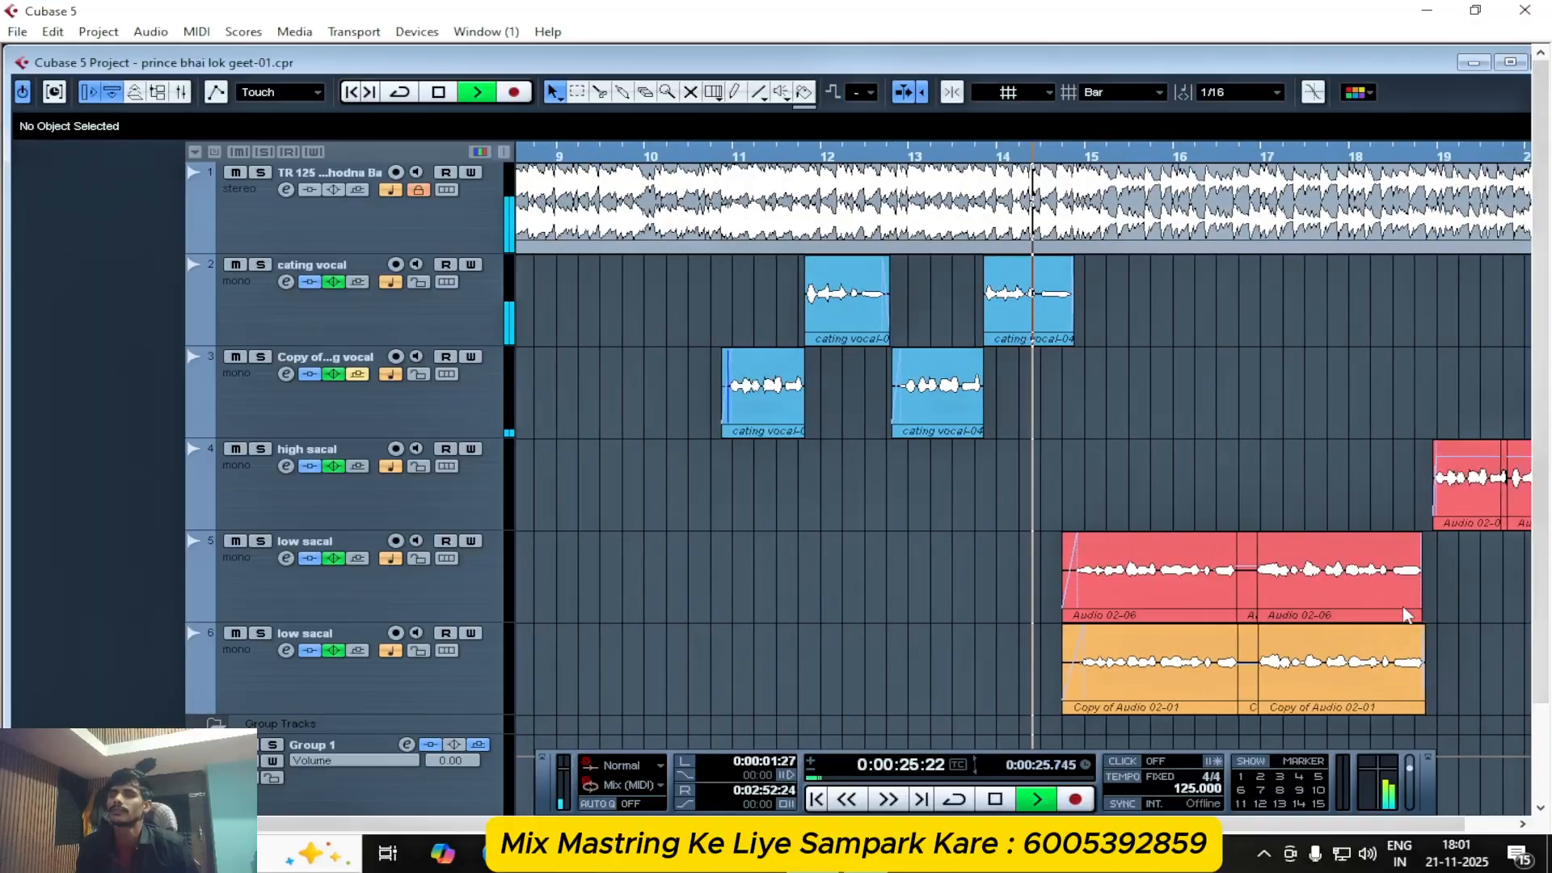
scroll(1413, 626, "down", 2)
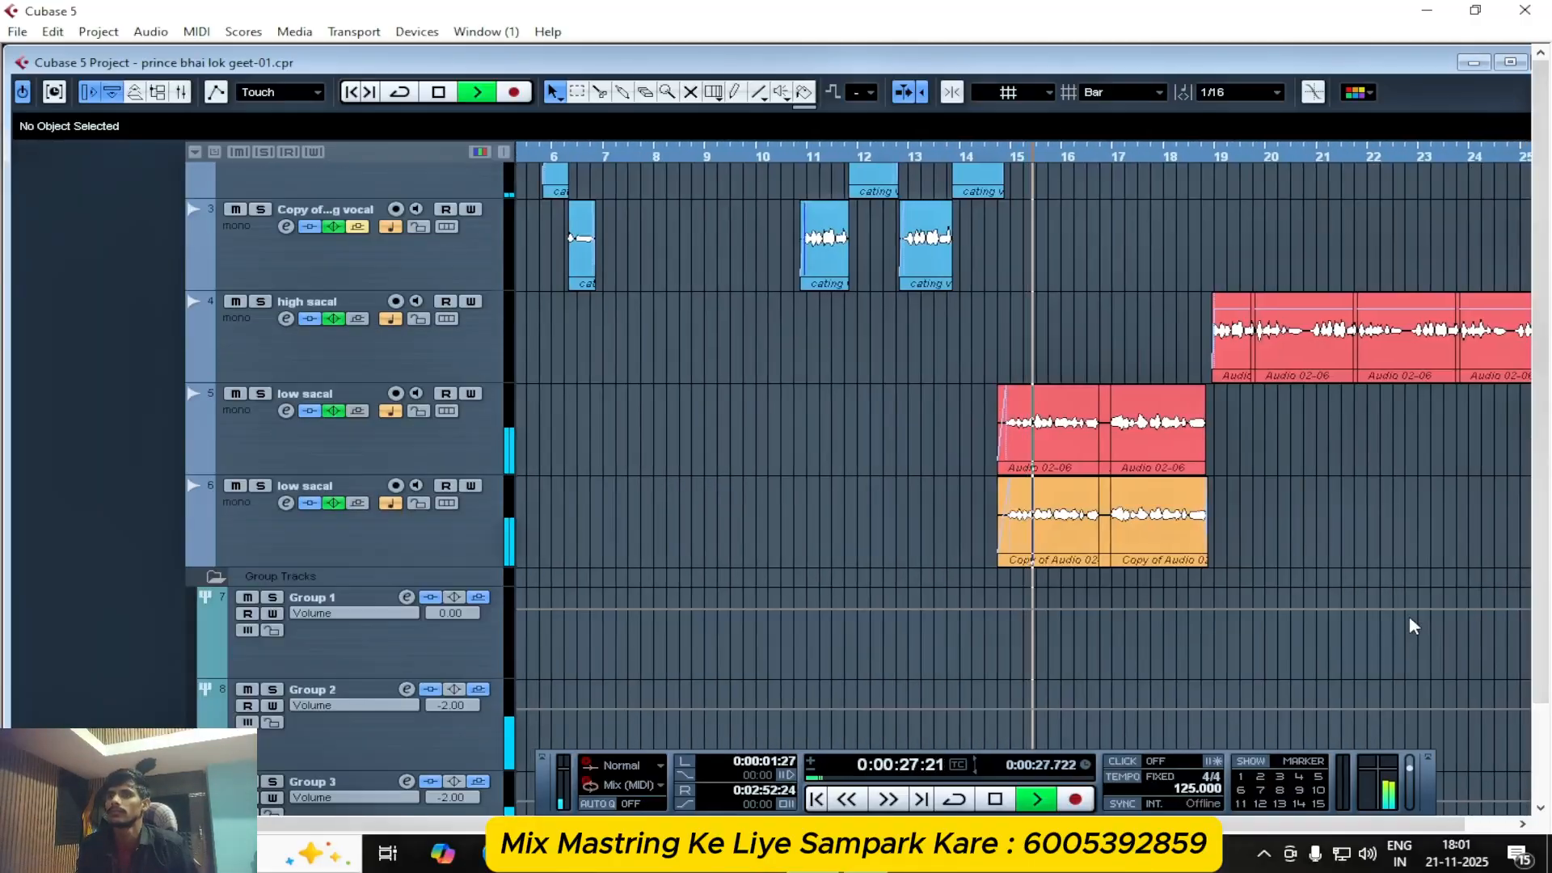
scroll(1413, 627, "up", 2)
key("g")
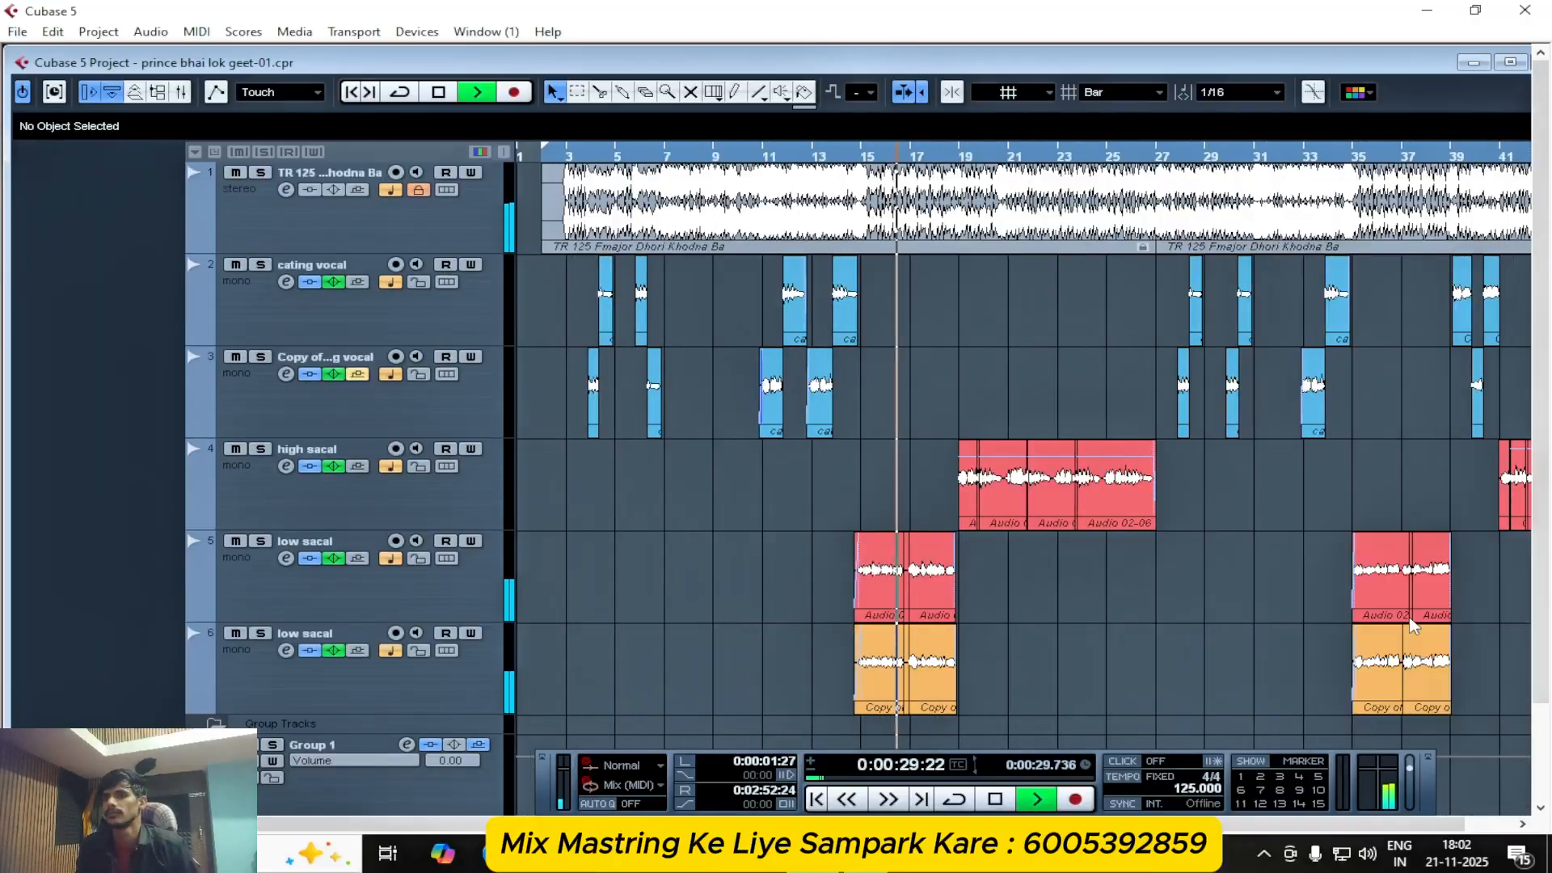
scroll(1413, 627, "down", 2)
scroll(1337, 623, "up", 2)
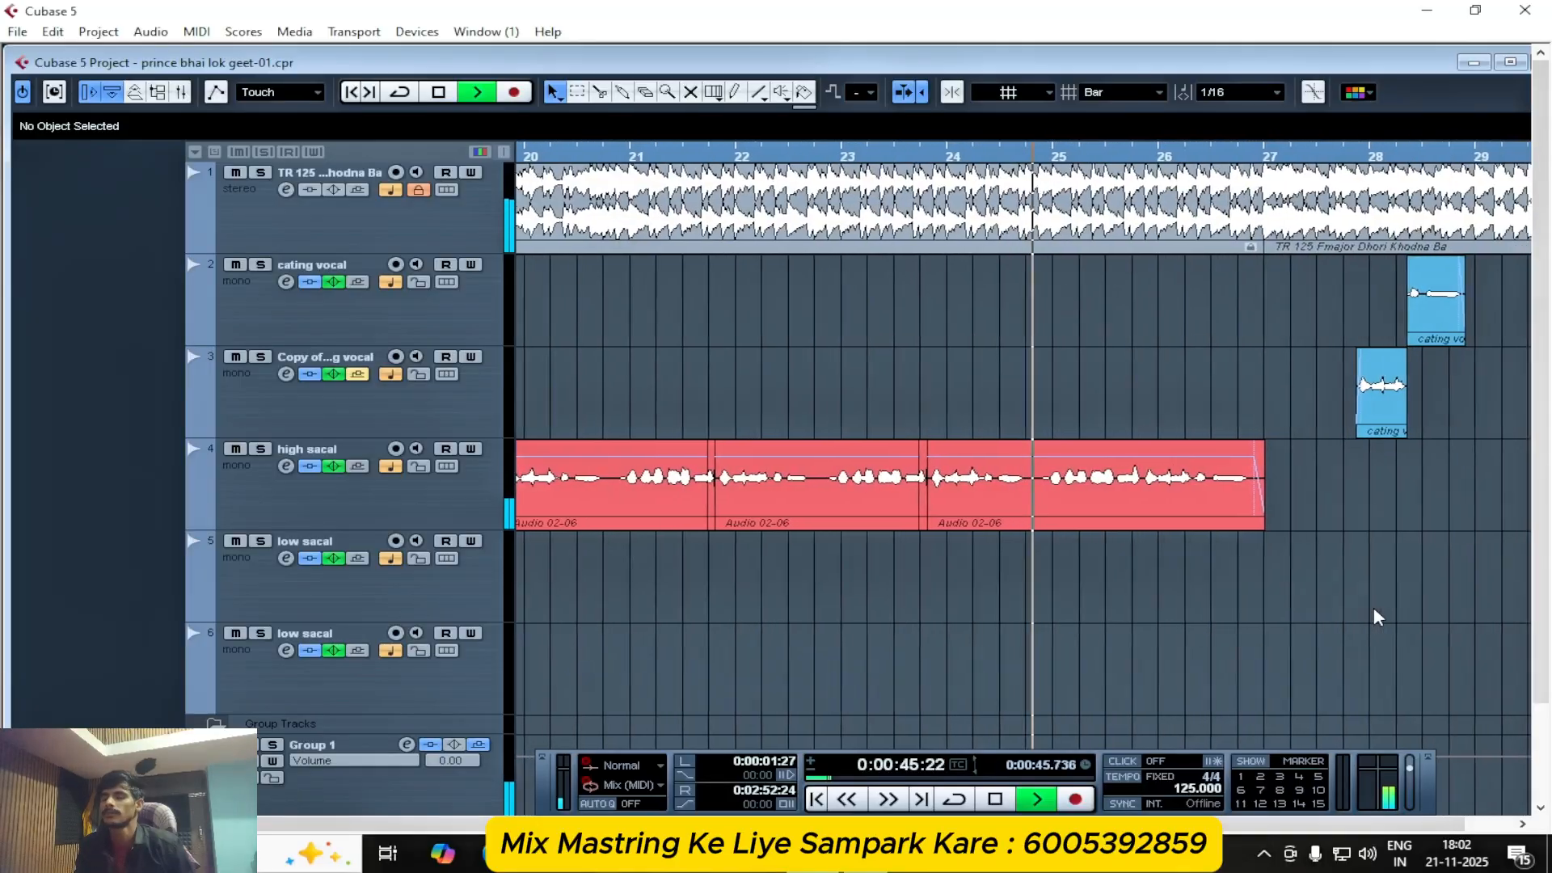
key("g")
key("g")
key("g")
key("g")
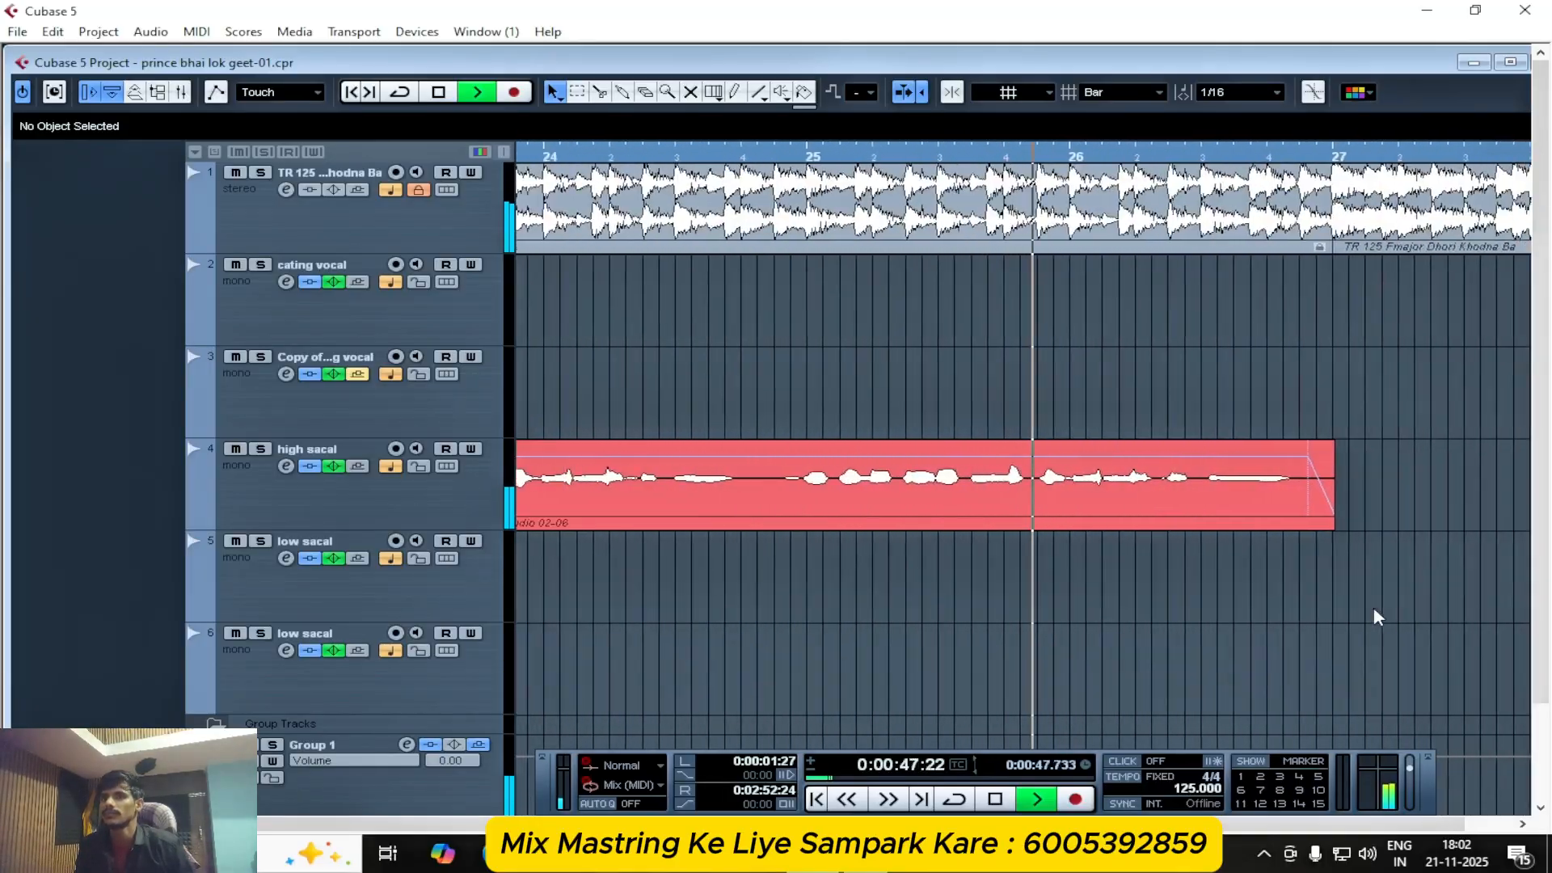
key("space")
key("g")
key("g")
key("g")
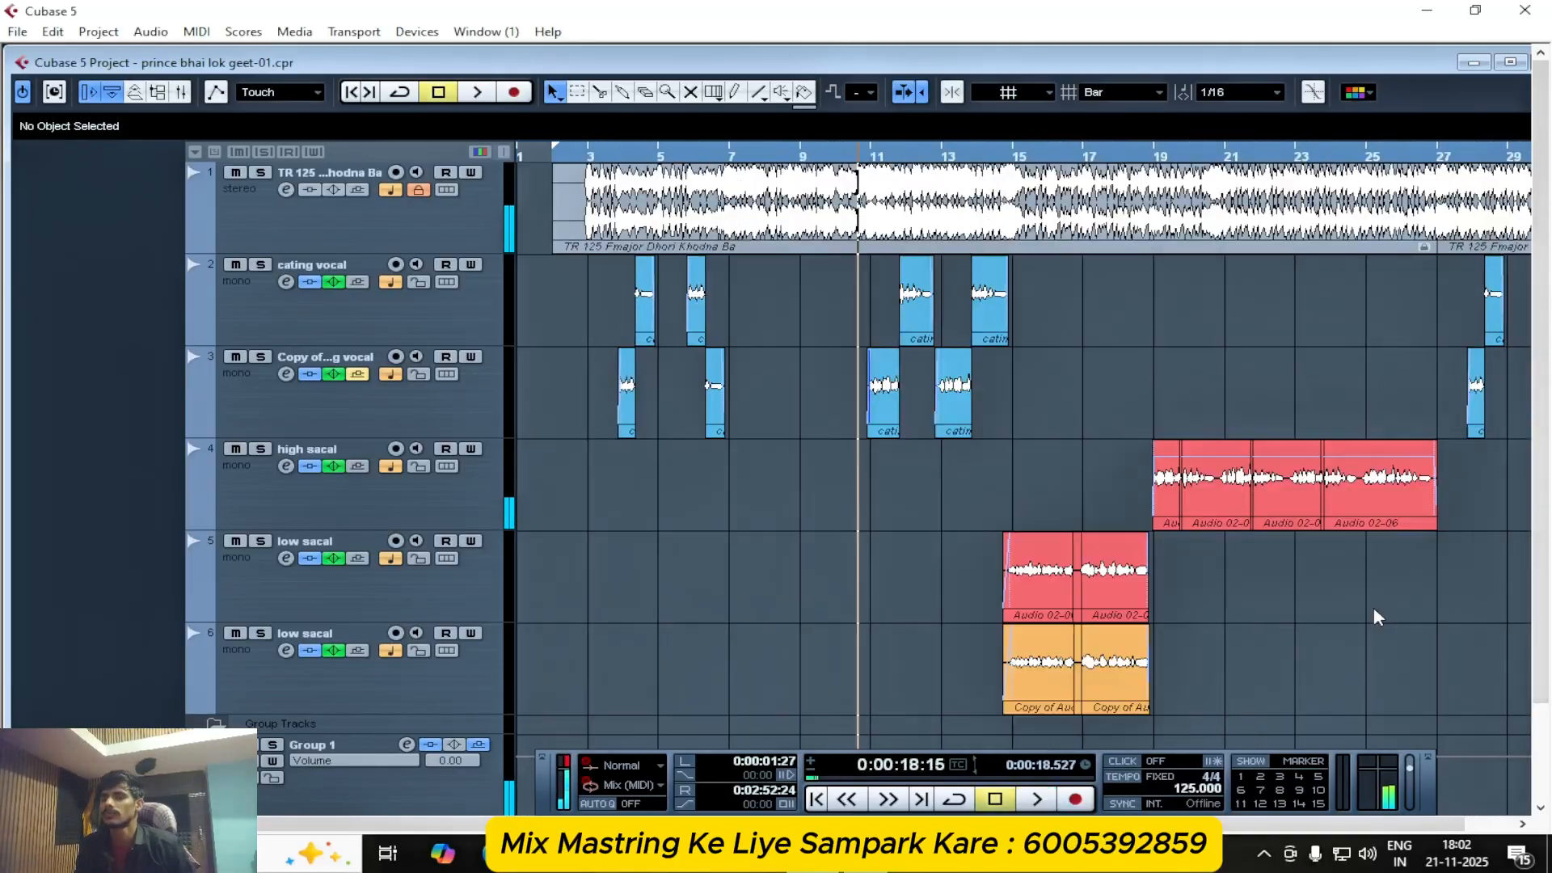
key("g")
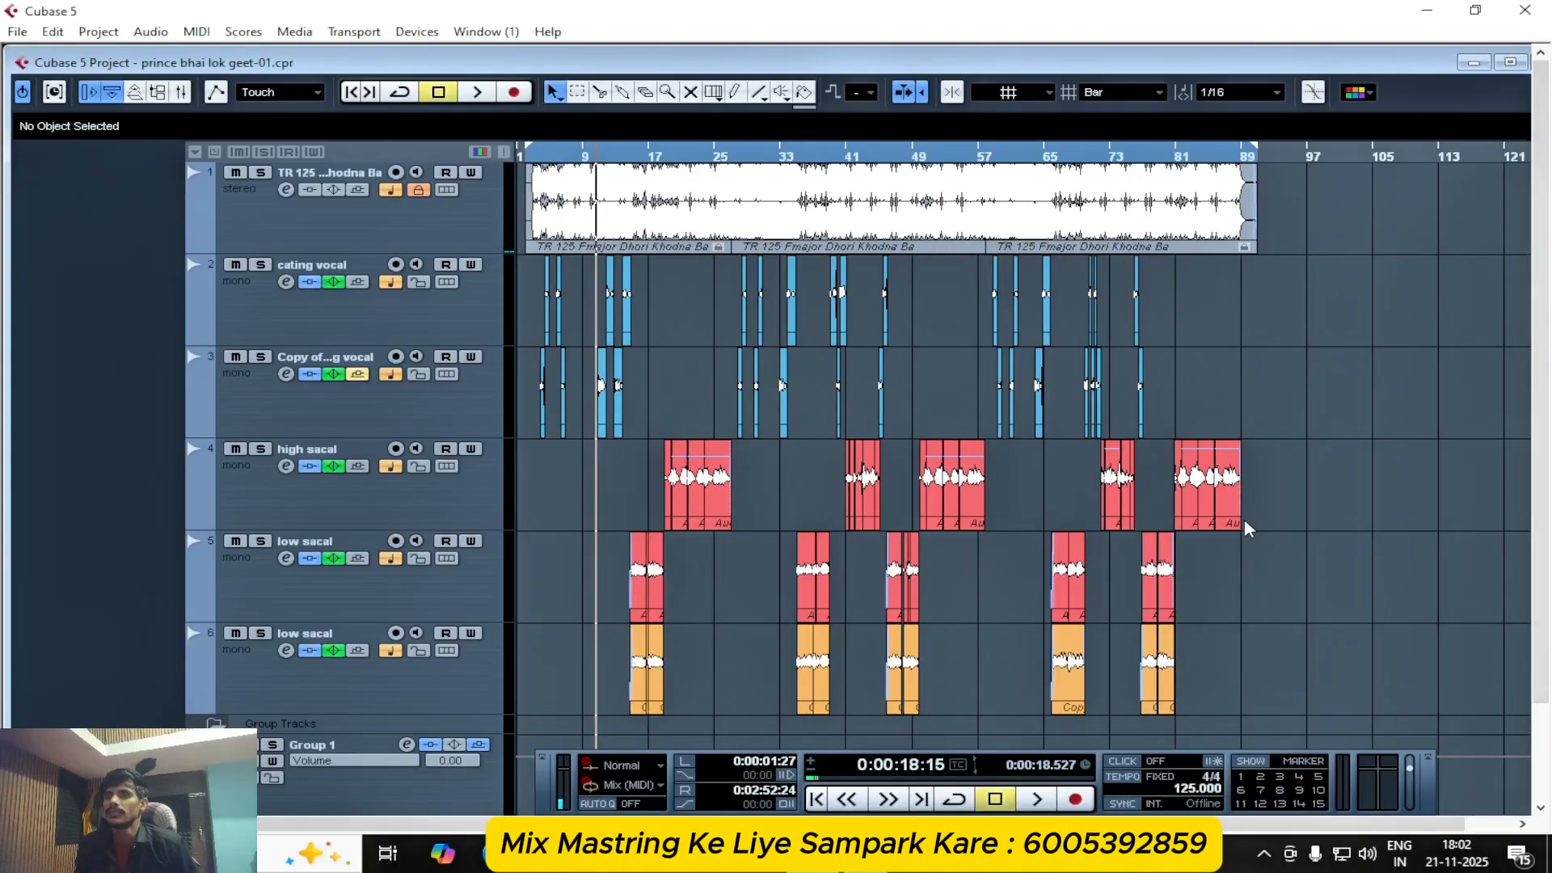
- Open the high sacal track's channel settings and examine the AutoTuneVST insert's pitch correction settings, then close the plug-in
left_click(400, 499)
left_click(286, 467)
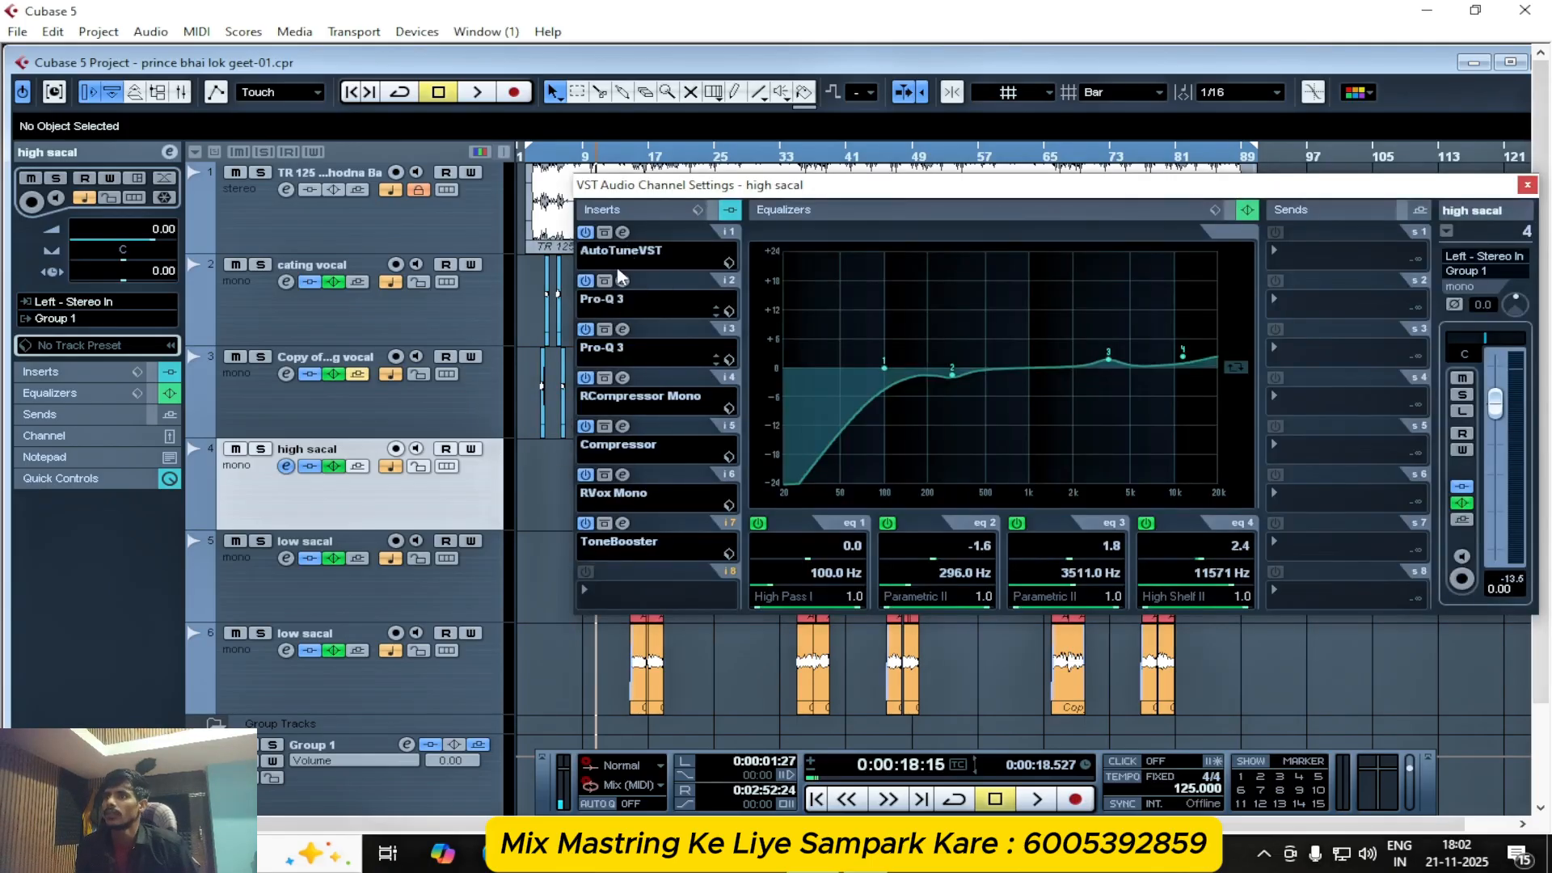
left_click(622, 232)
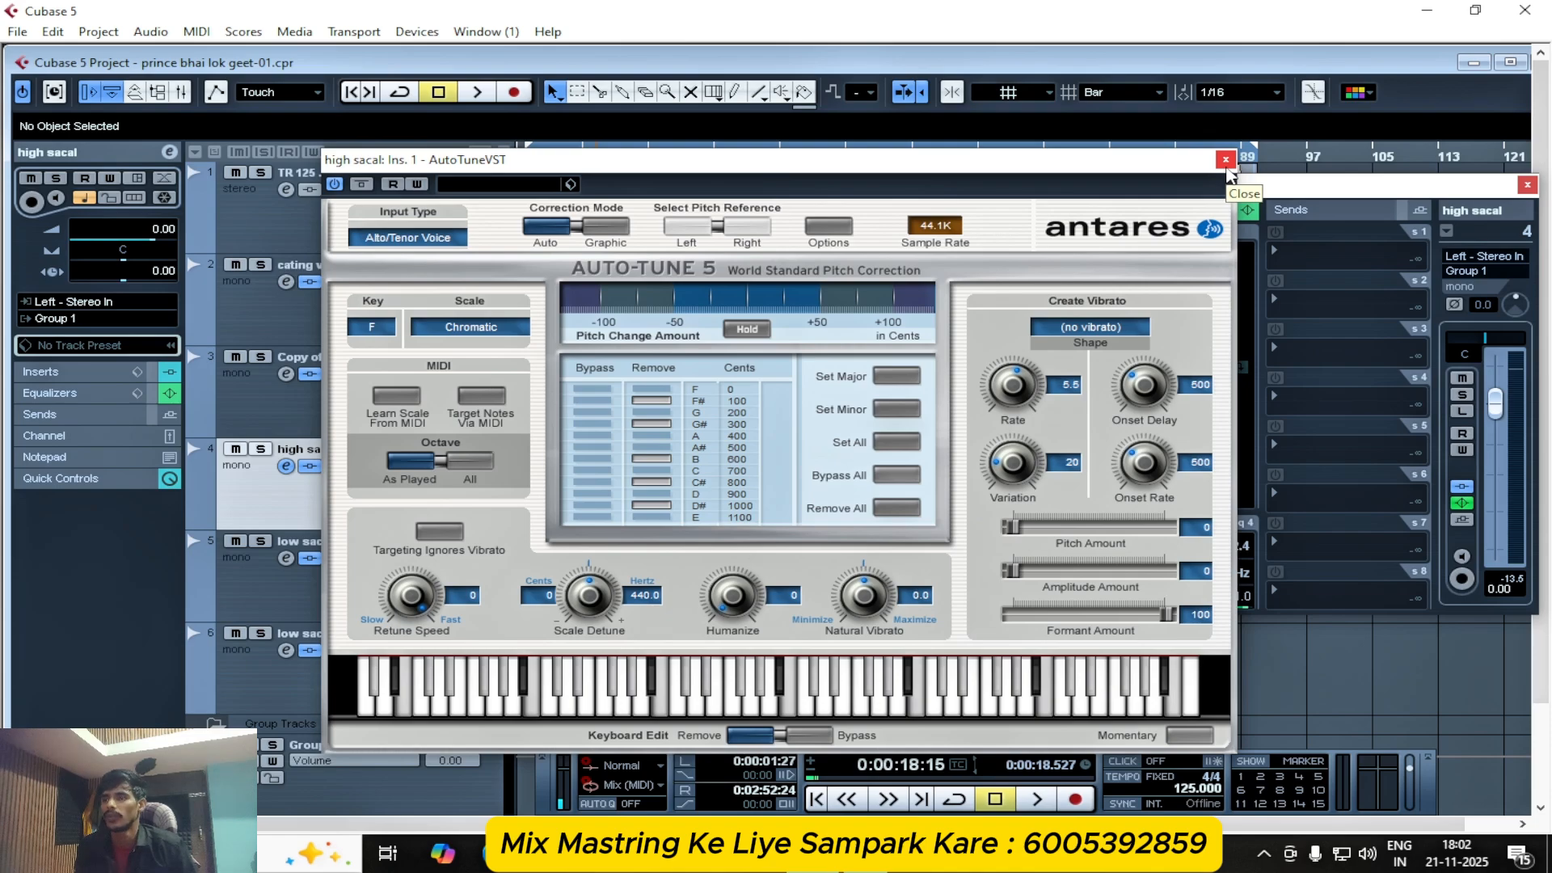
left_click(1226, 160)
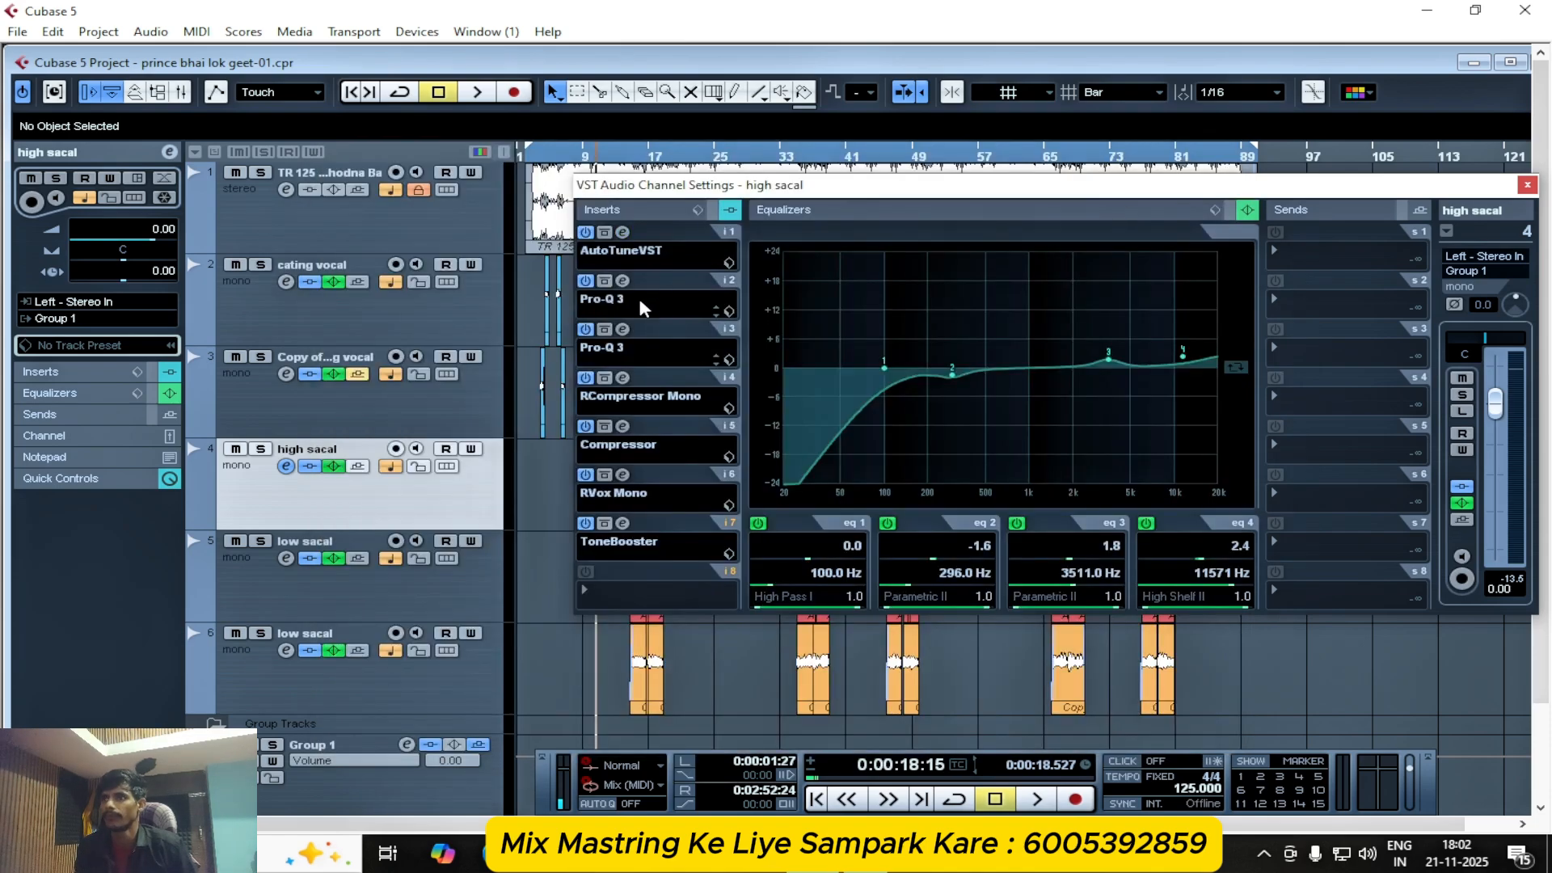
left_click(623, 233)
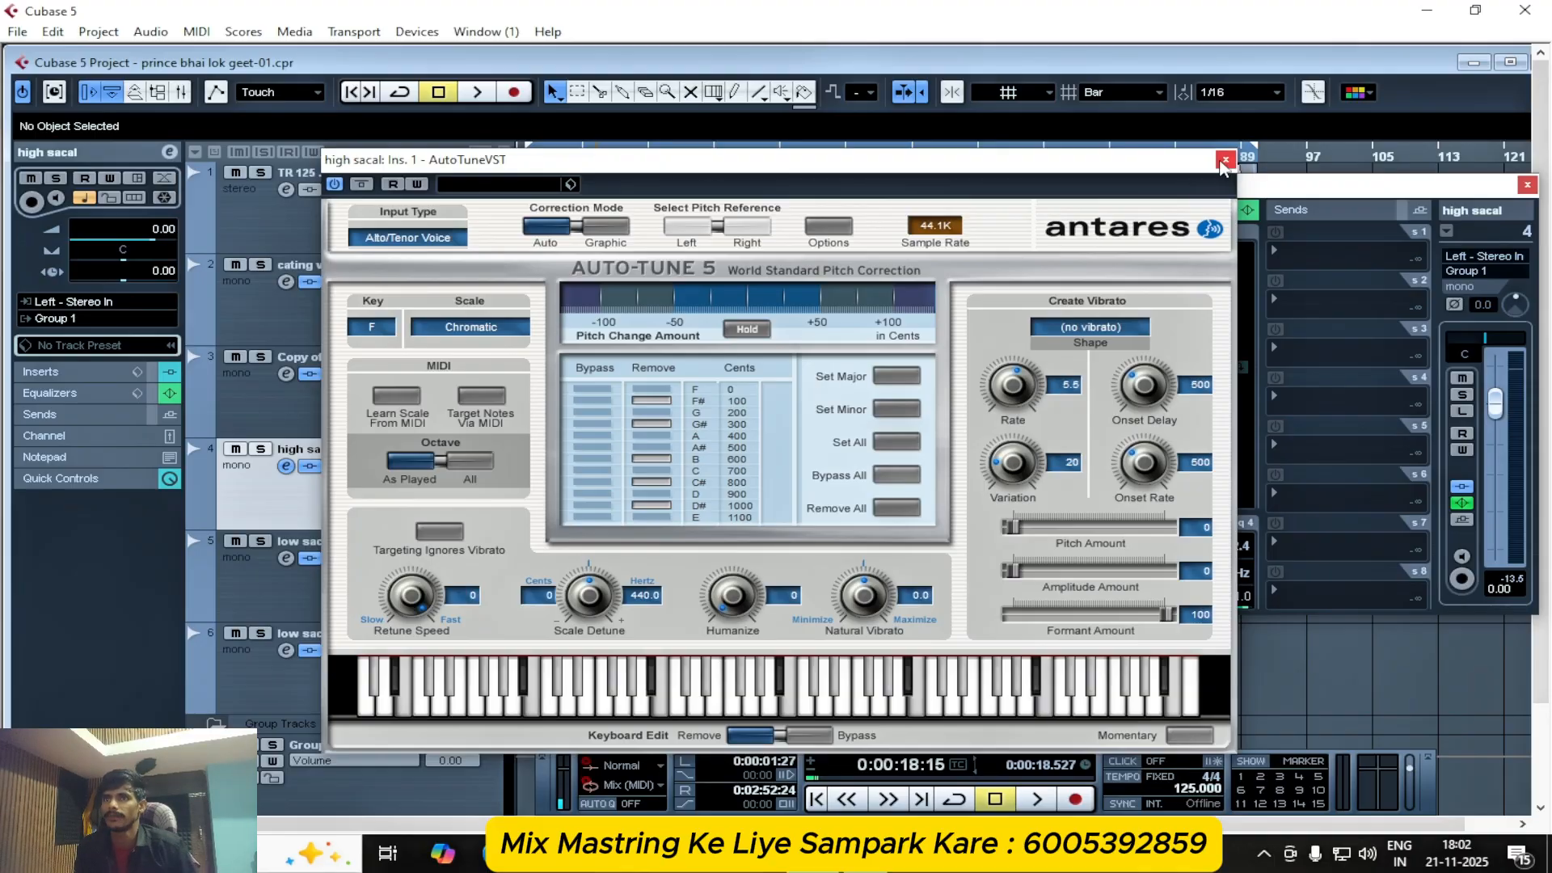
left_click(1226, 160)
- Inspect the low and high cut filters in the high sacal track's first Pro-Q 3 insert, briefly running playback, and close the channel settings
left_click(623, 280)
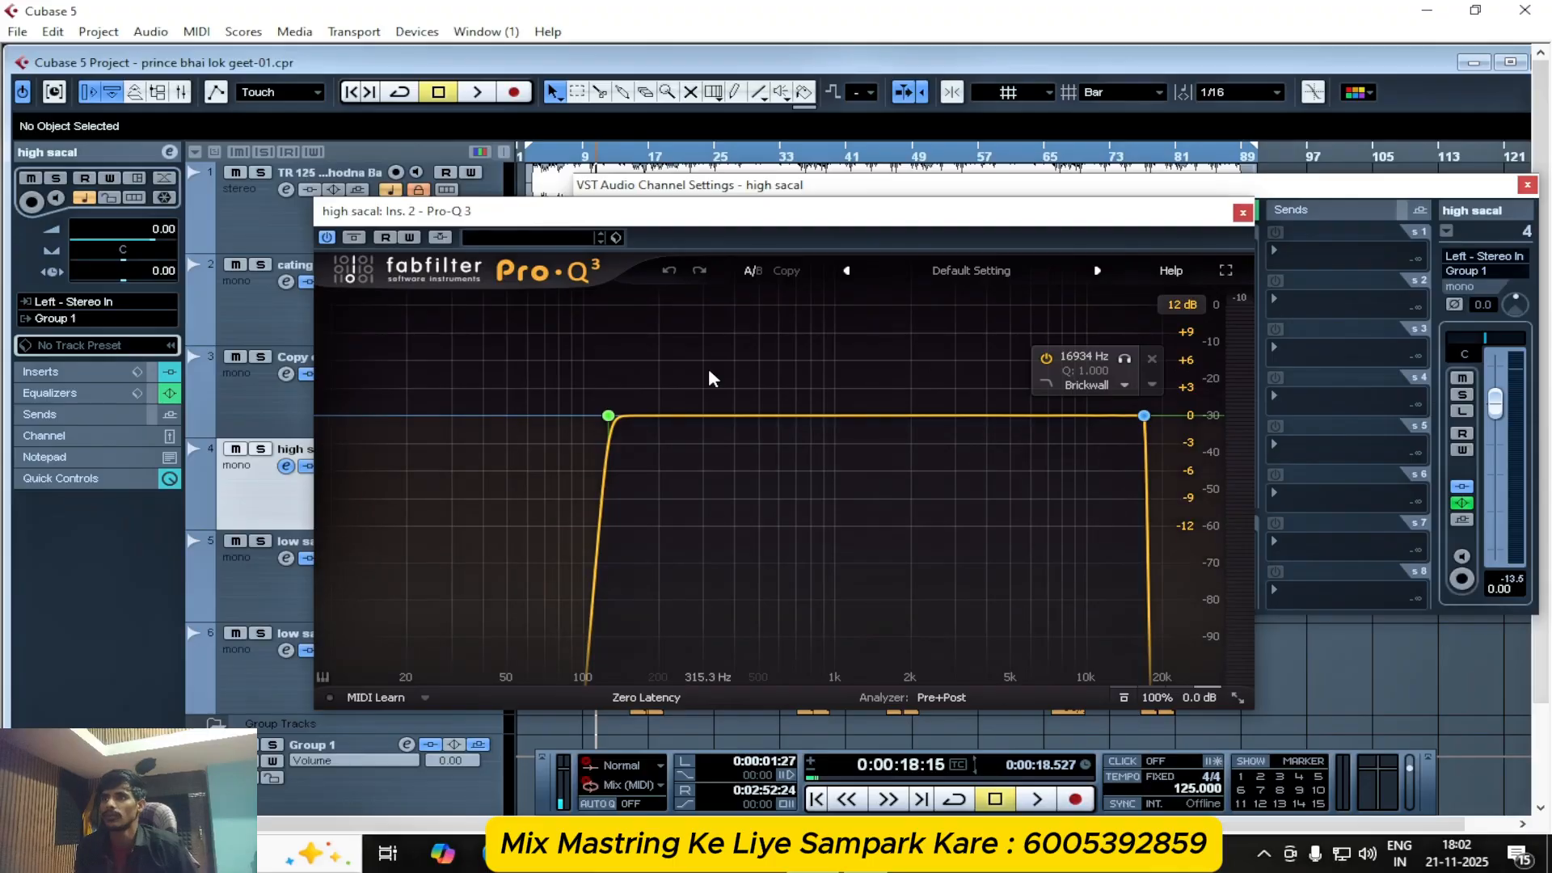
key("space")
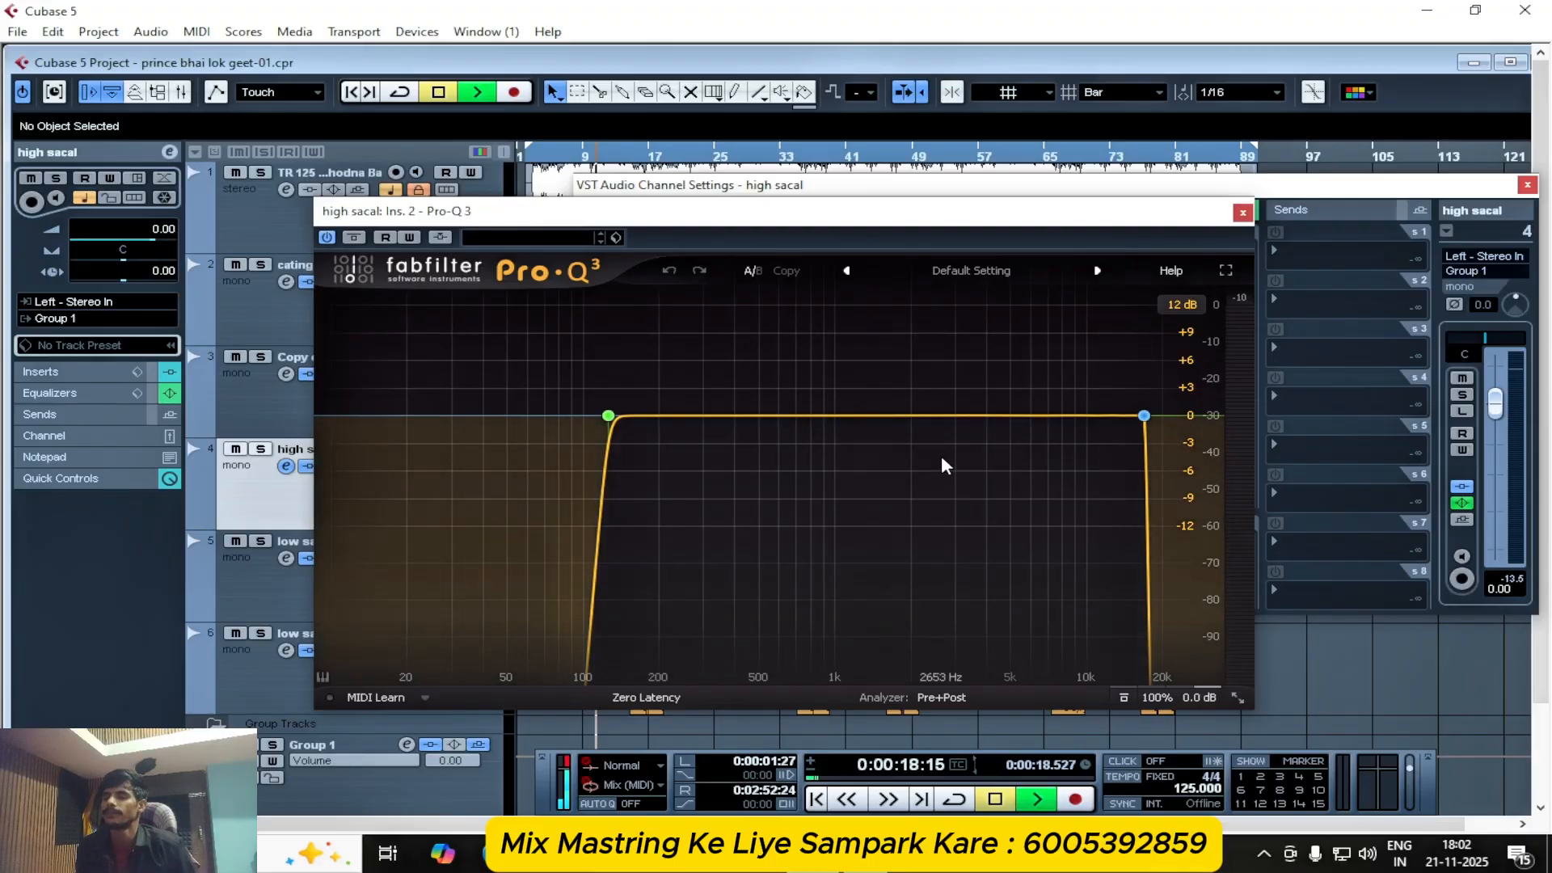
key("space")
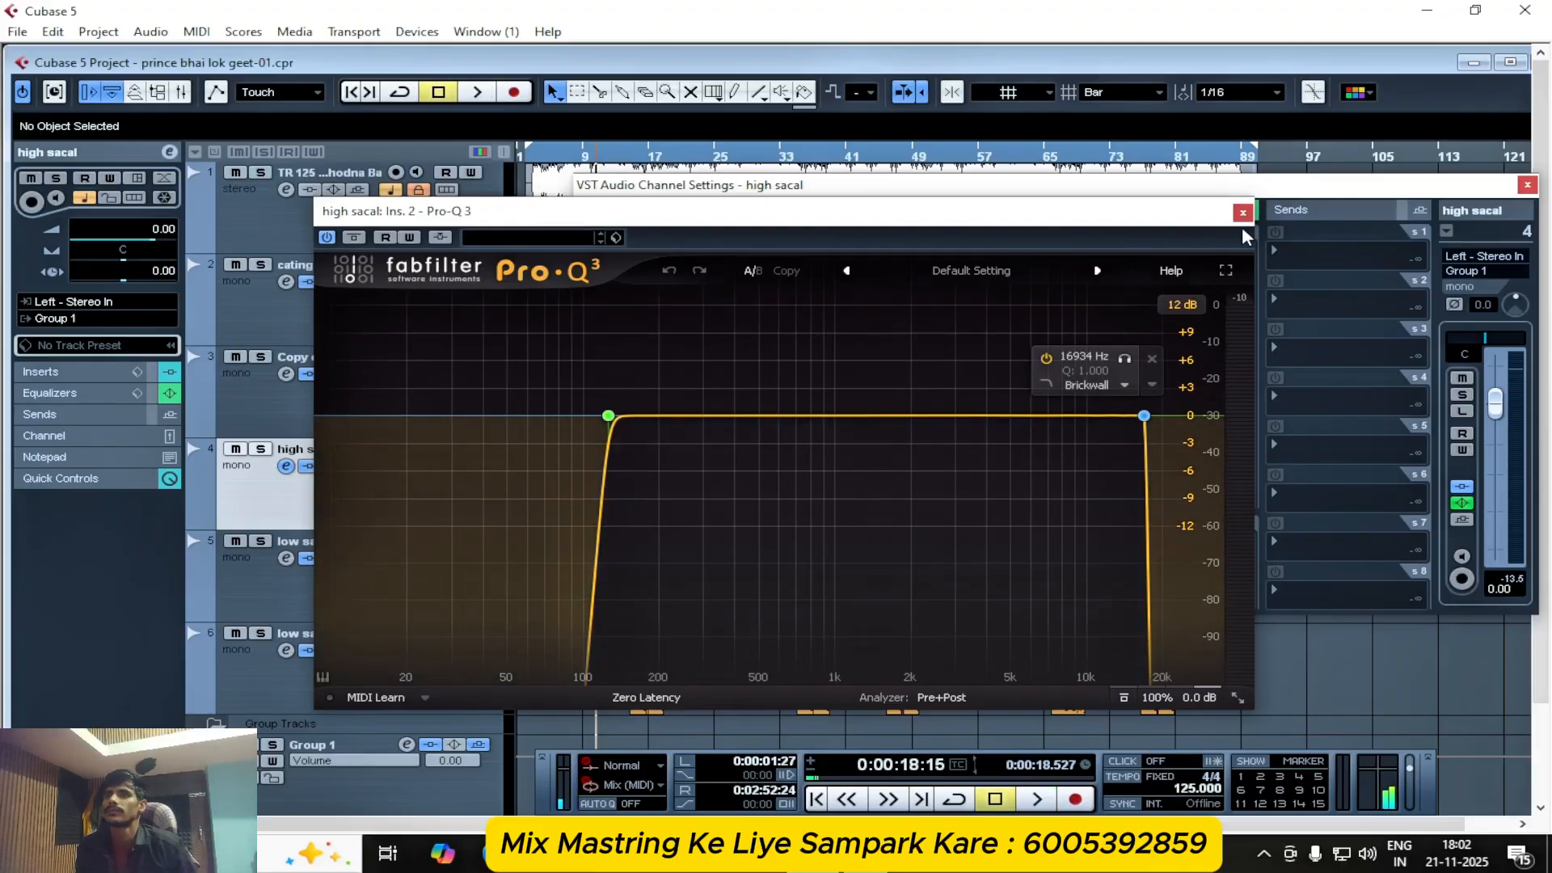
left_click(1243, 212)
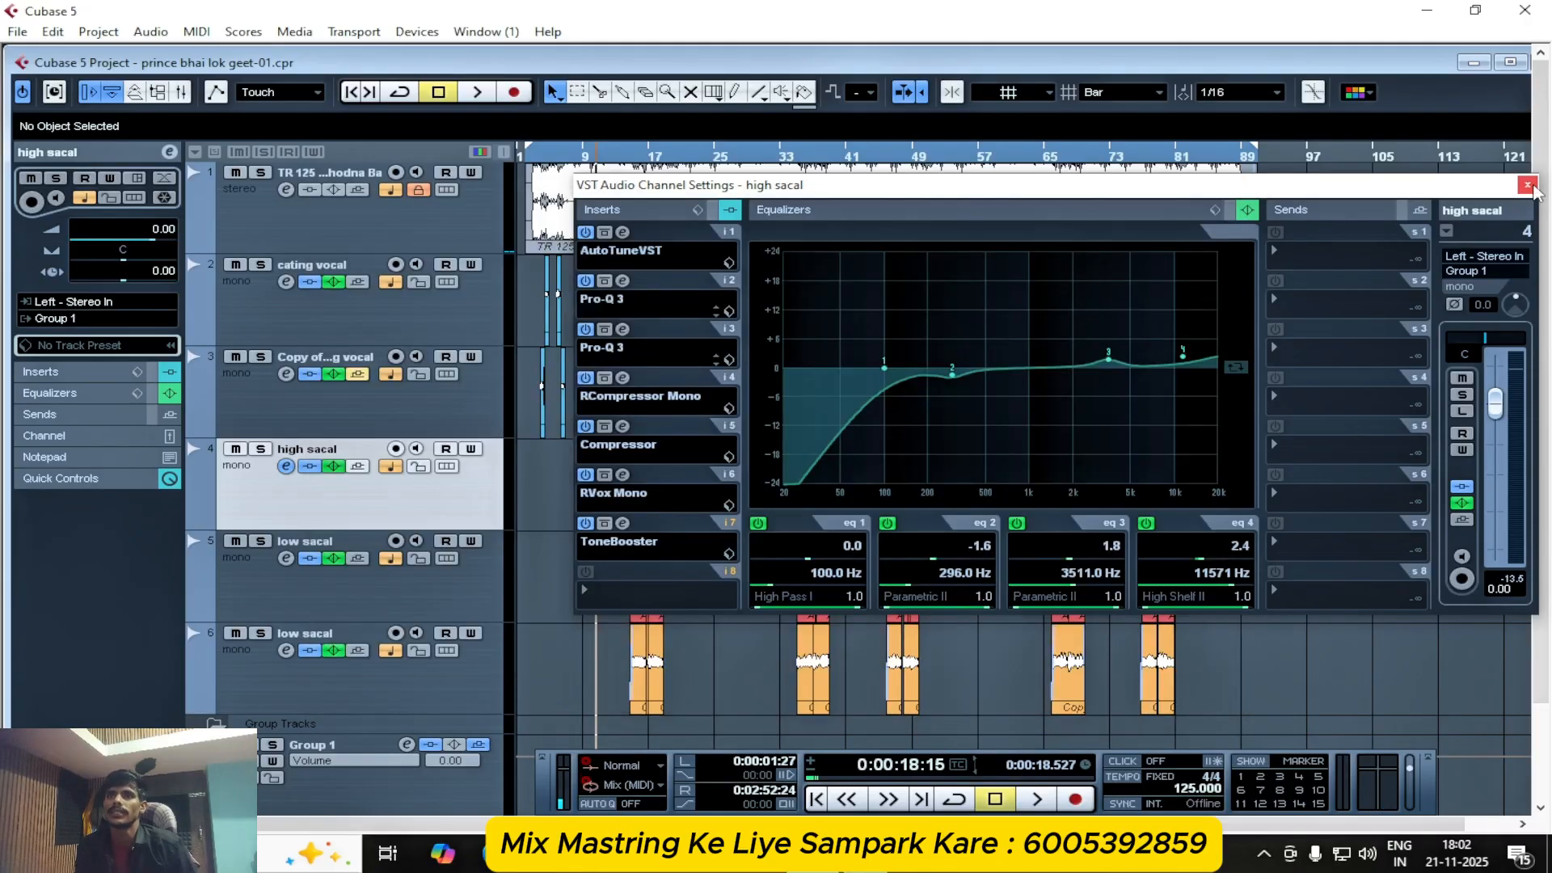
left_click(1527, 185)
- Place the playhead at 0:00:34:13, at the start of the first high sacal clip near bar 19
key("h")
key("h")
key("h")
key("h")
key("h")
key("h")
key("h")
key("h")
key("h")
key("h")
key("h")
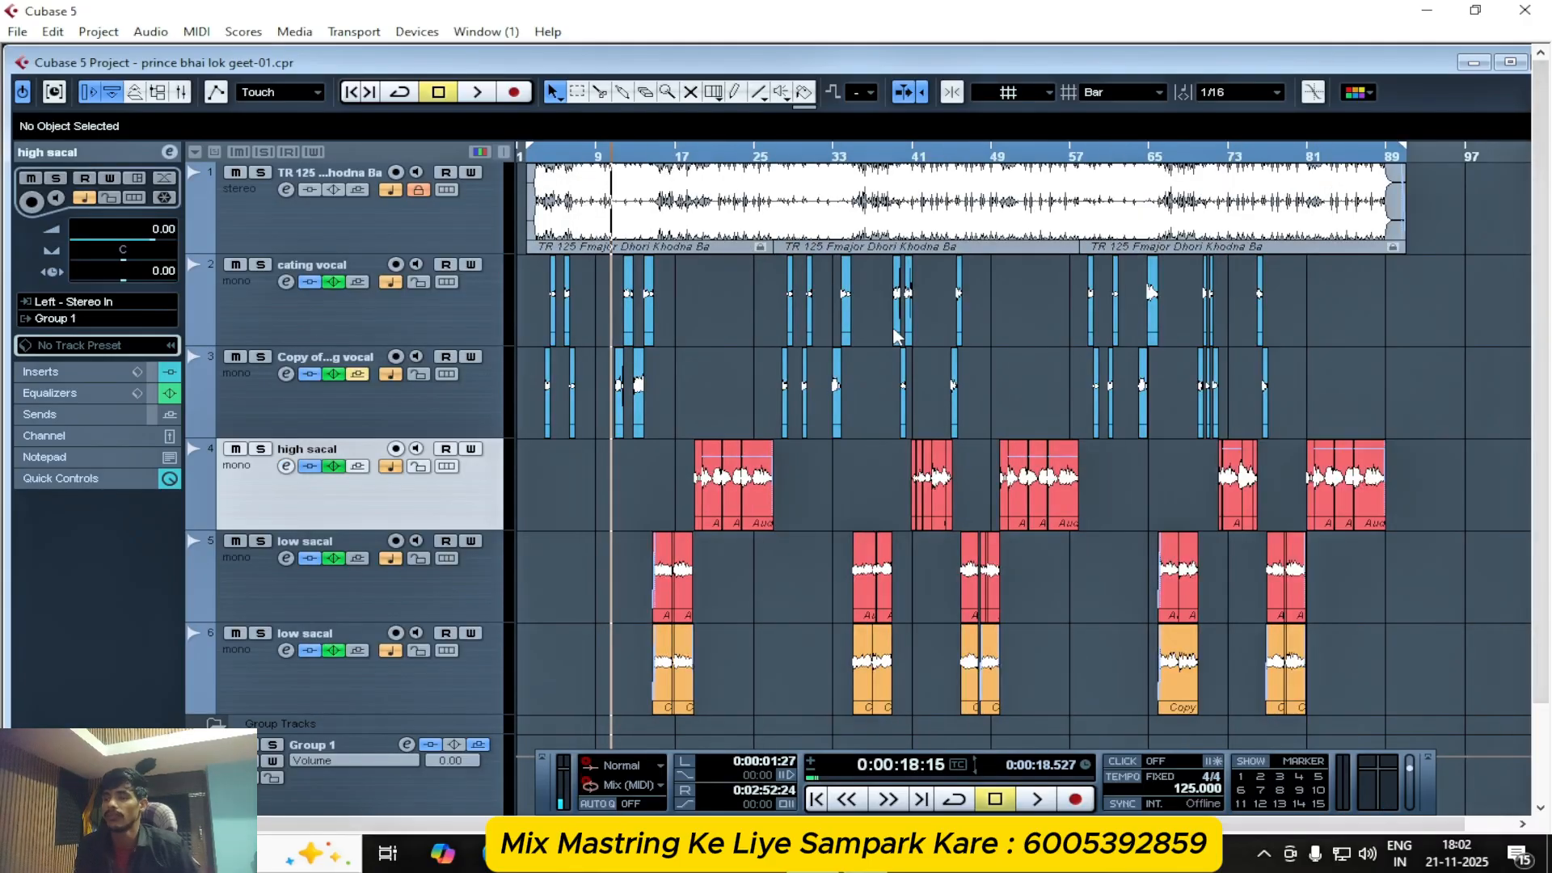
key("g")
key("g")
key("g")
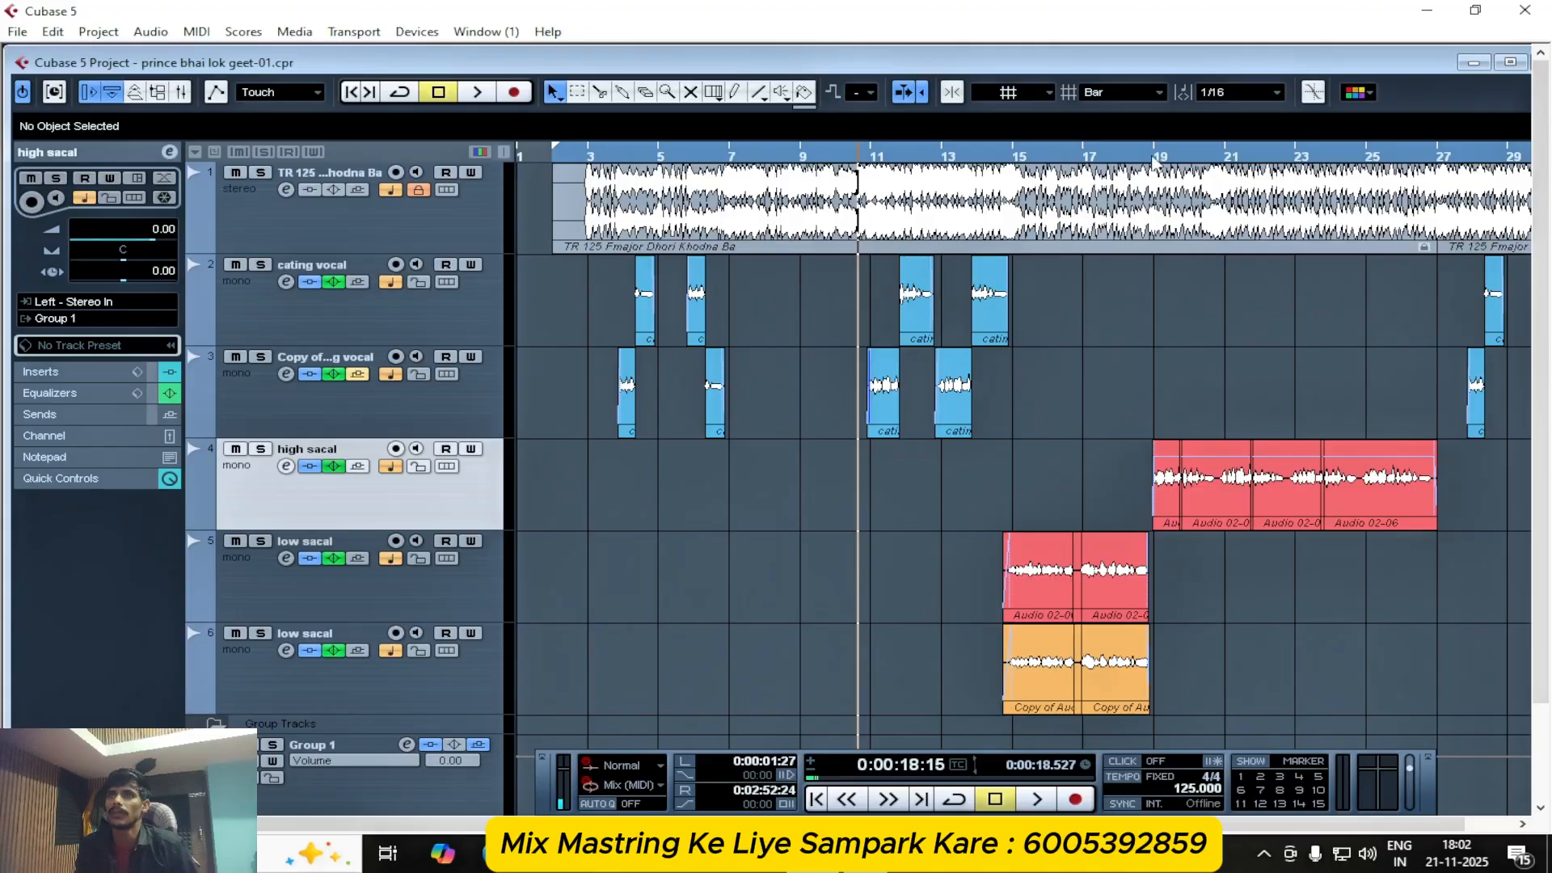
left_click(1154, 158)
key("h")
key("h")
key("h")
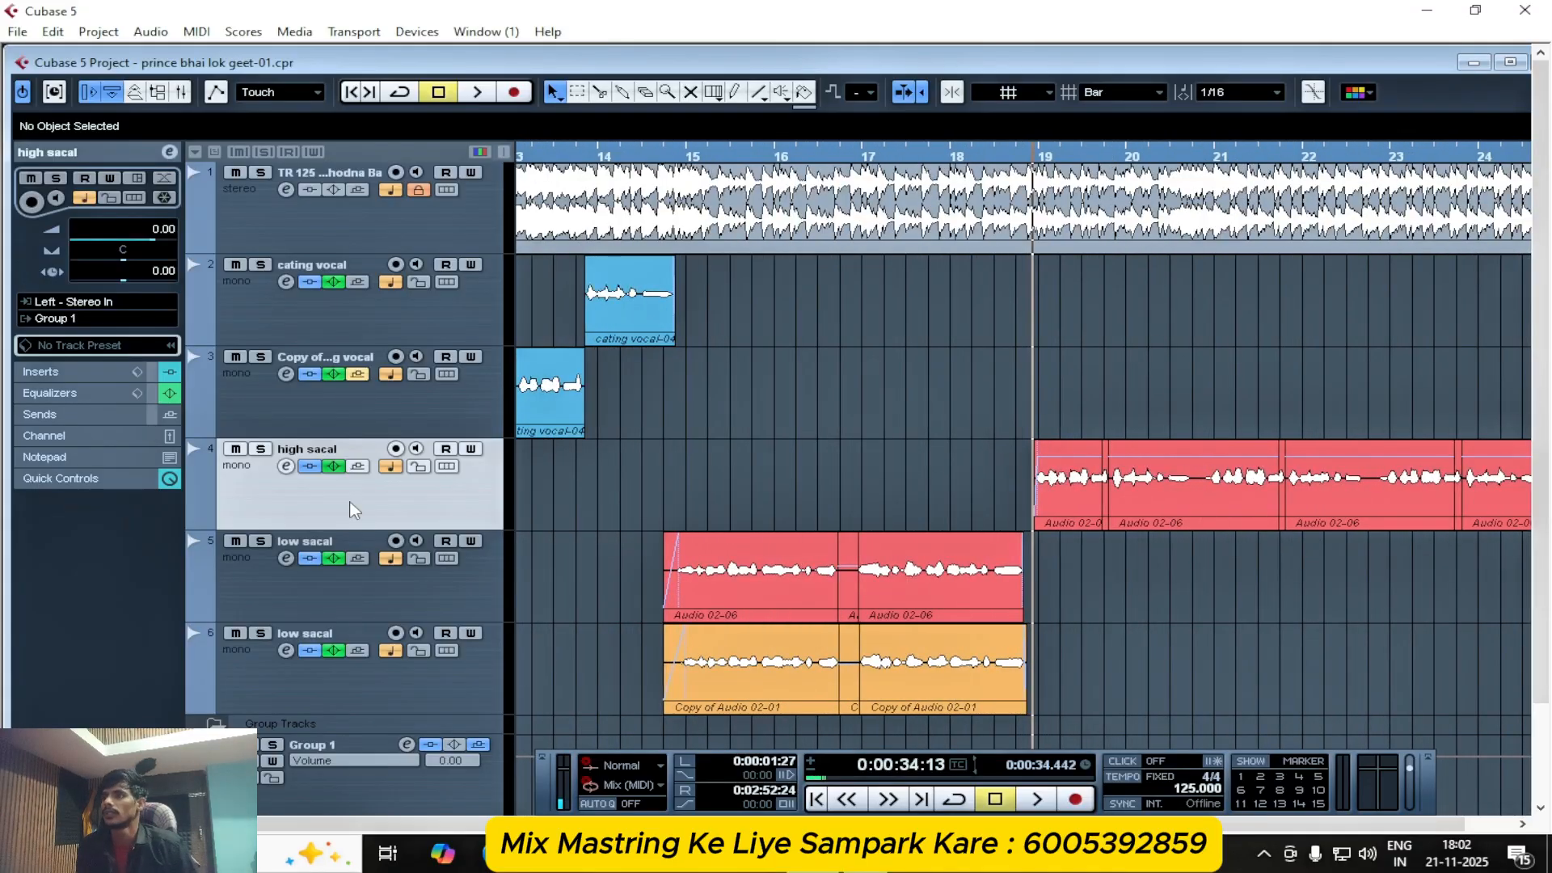
- Play the high sacal vocal while watching its spectrum in the Pro-Q 3 on insert 2, and close the plug-in
left_click(287, 468)
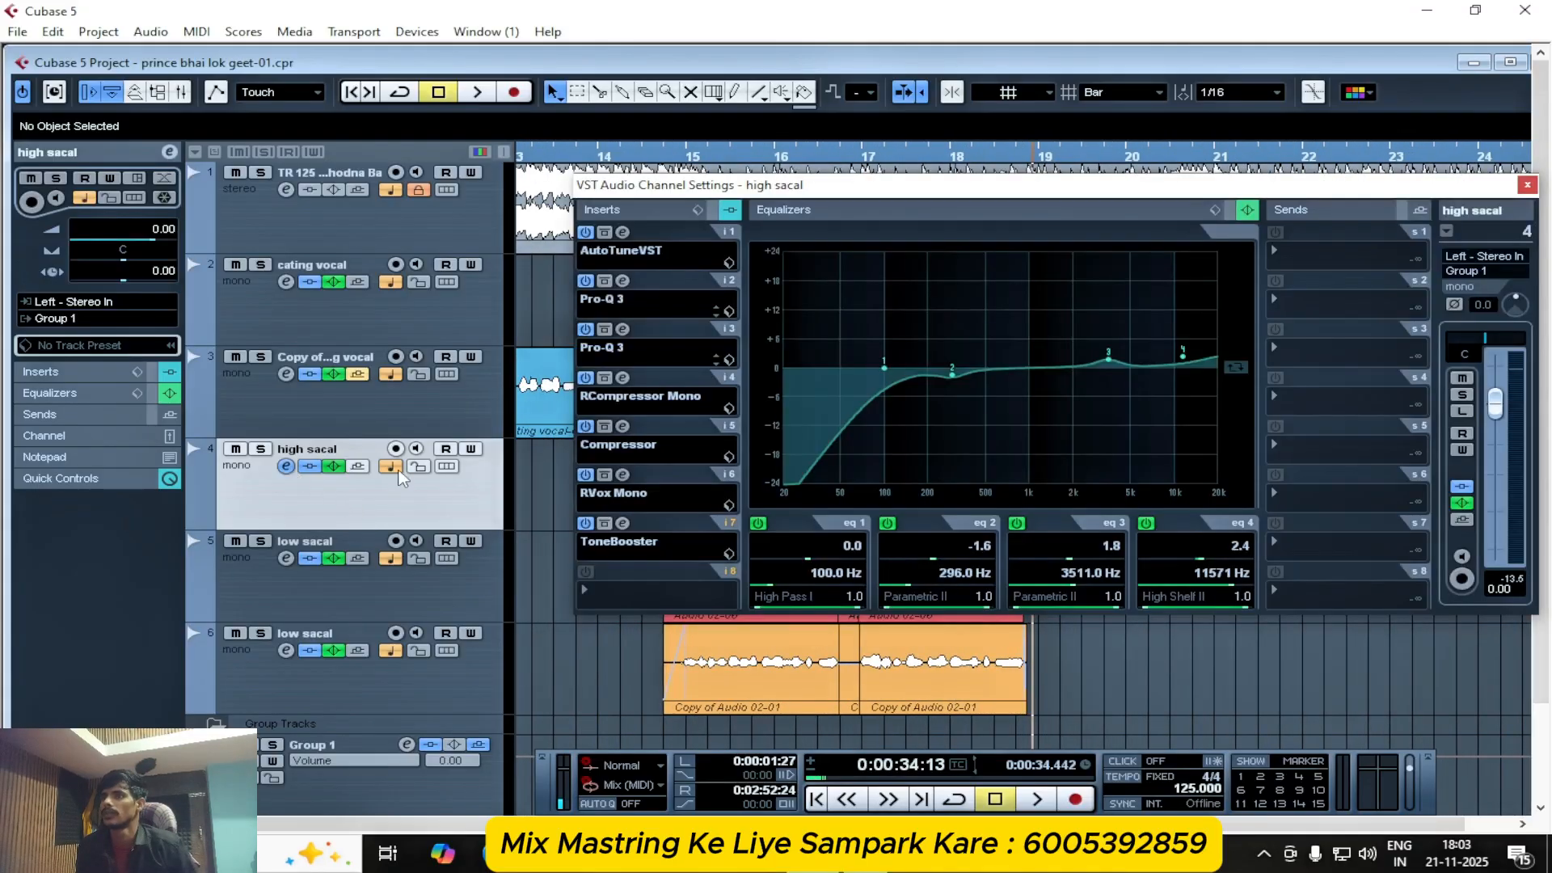
left_click(623, 280)
key("space")
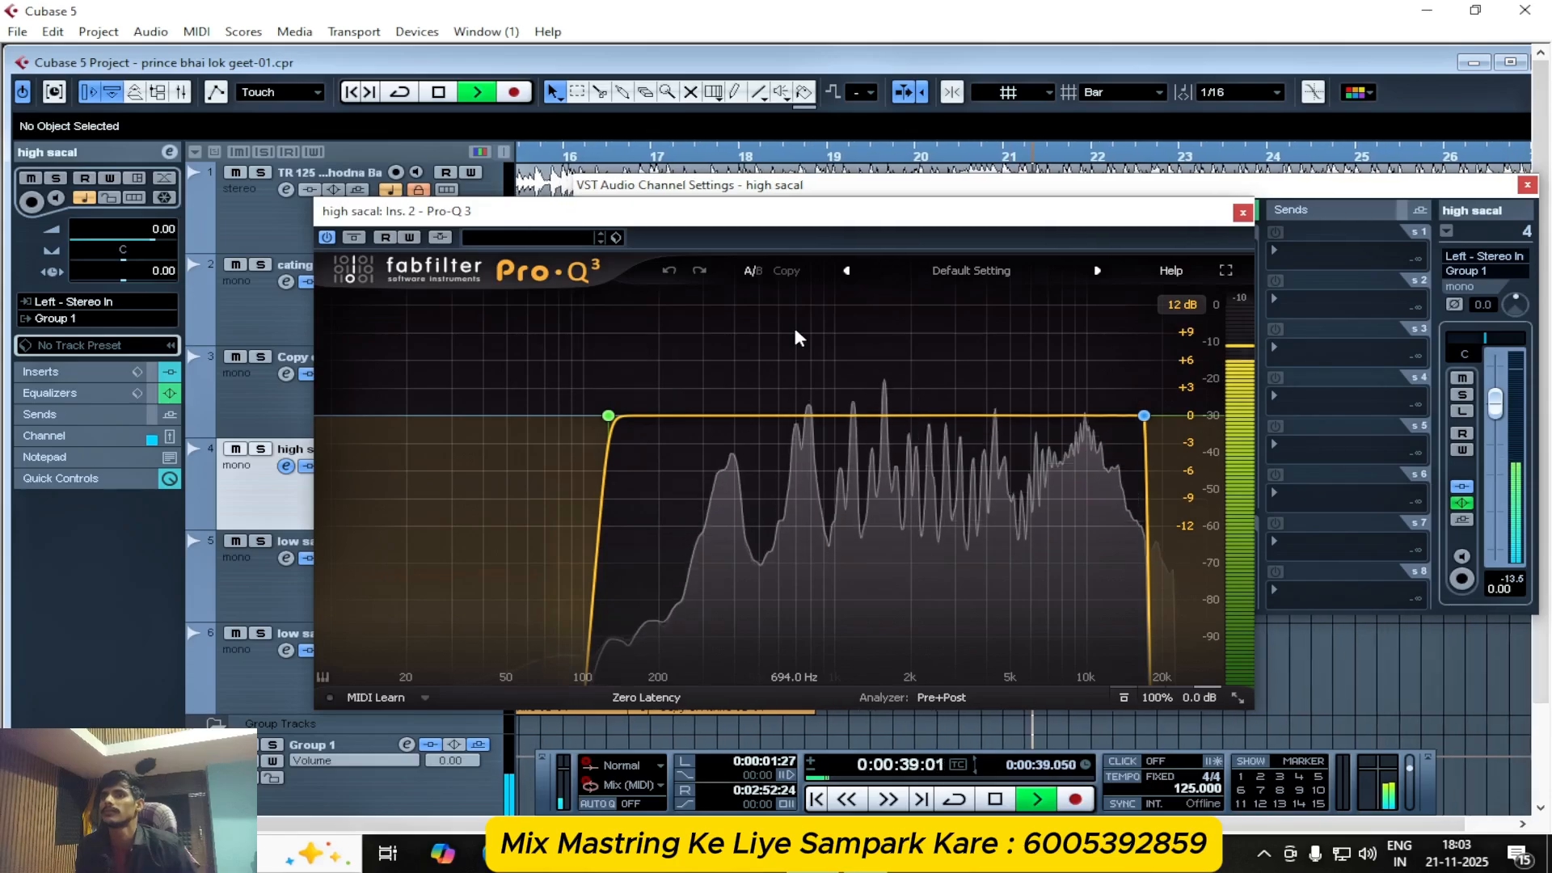
key("space")
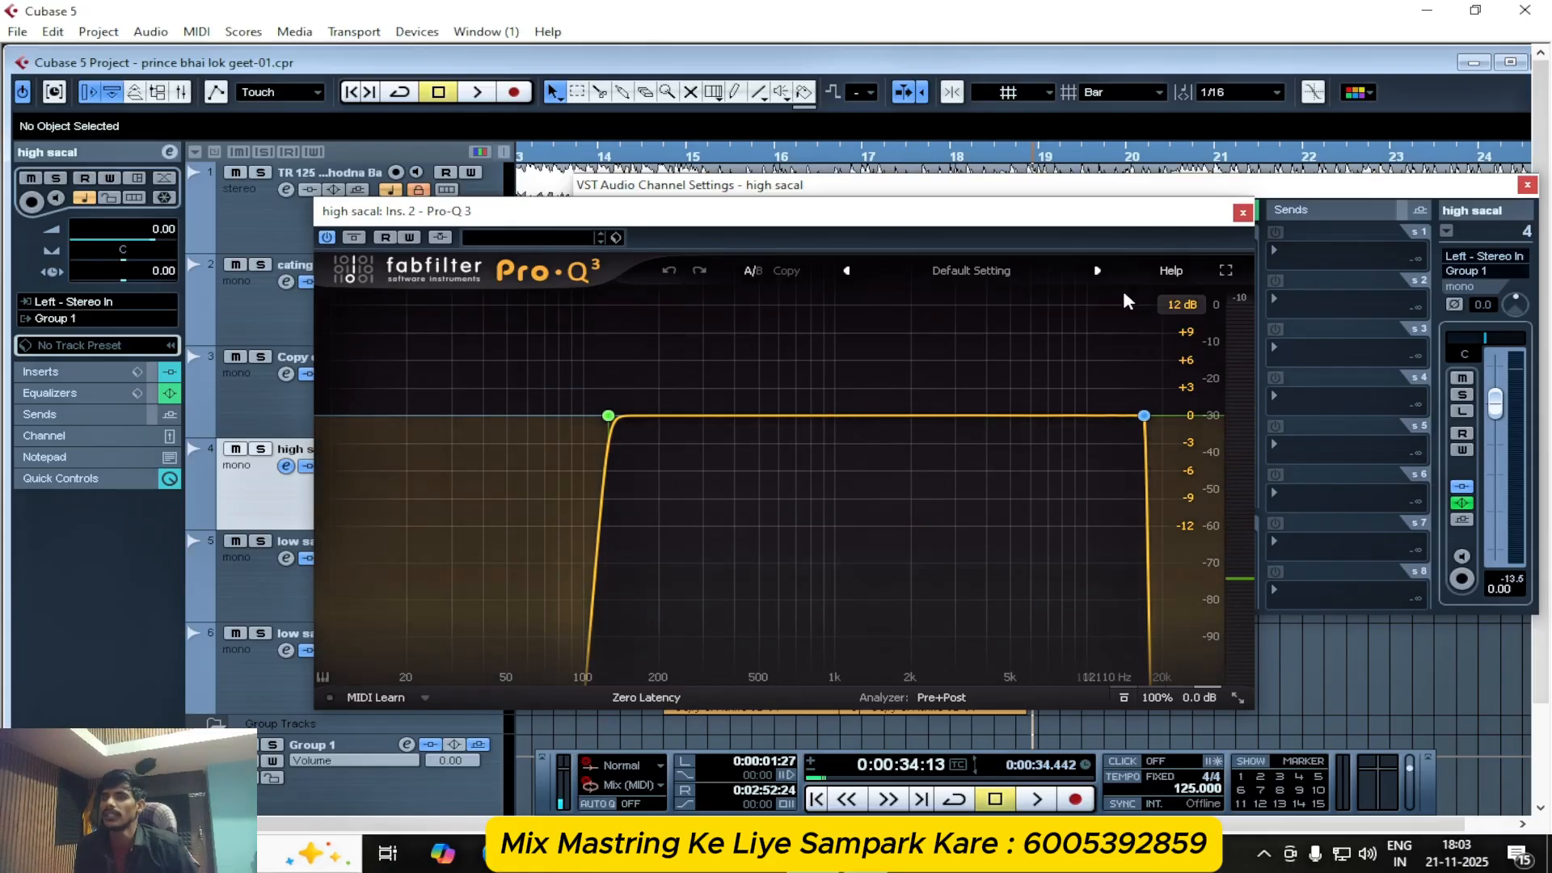
left_click(1243, 213)
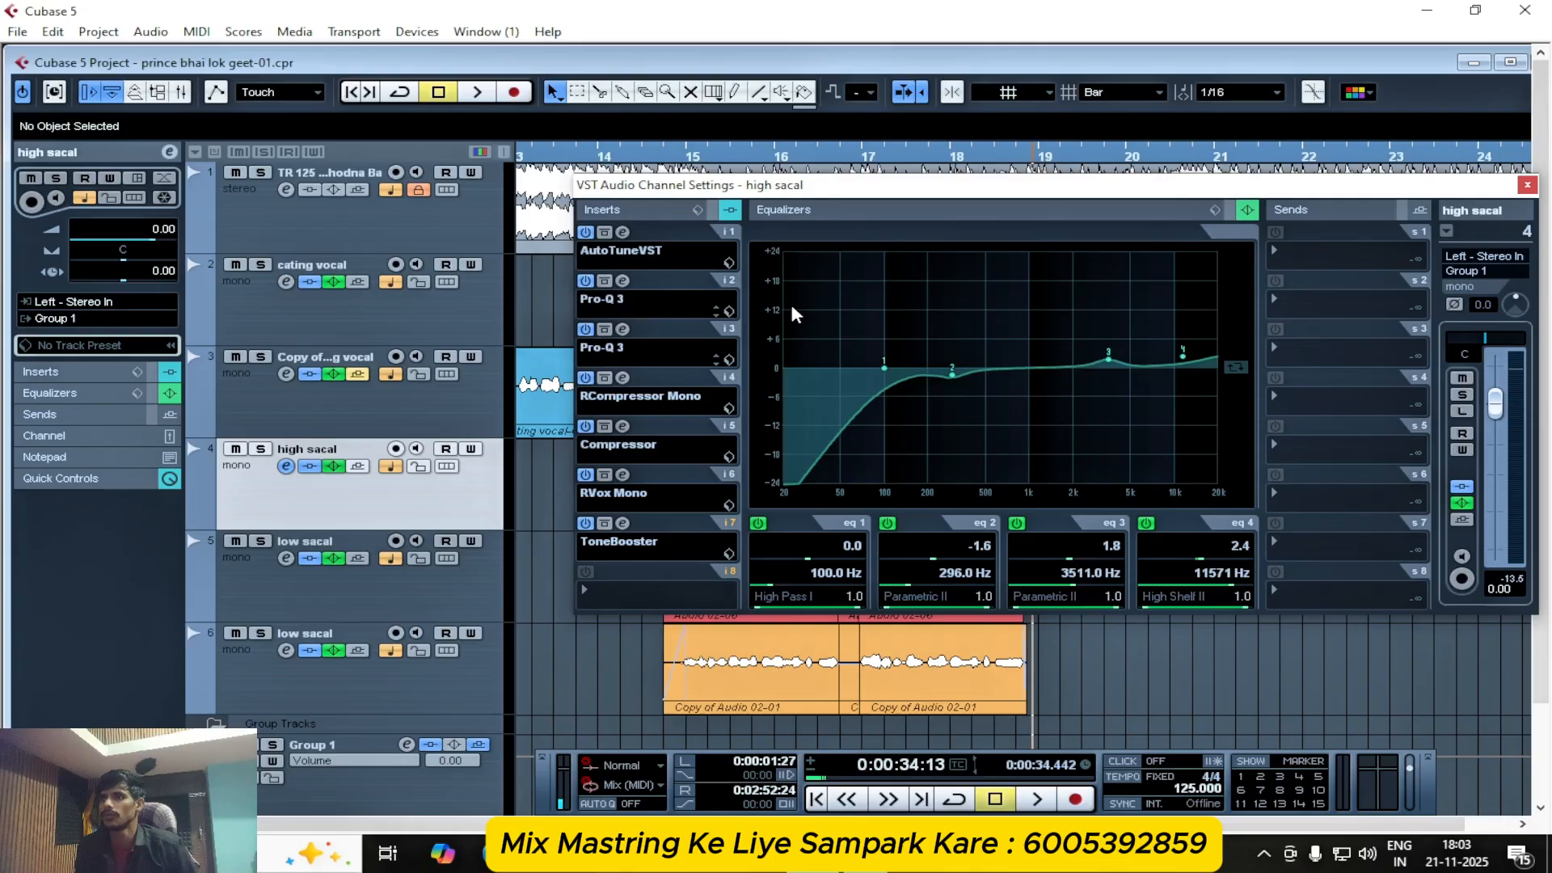
- Examine the dynamic bands of the high sacal track's second Pro-Q 3, on insert 3, during playback and close the plug-in
left_click(624, 330)
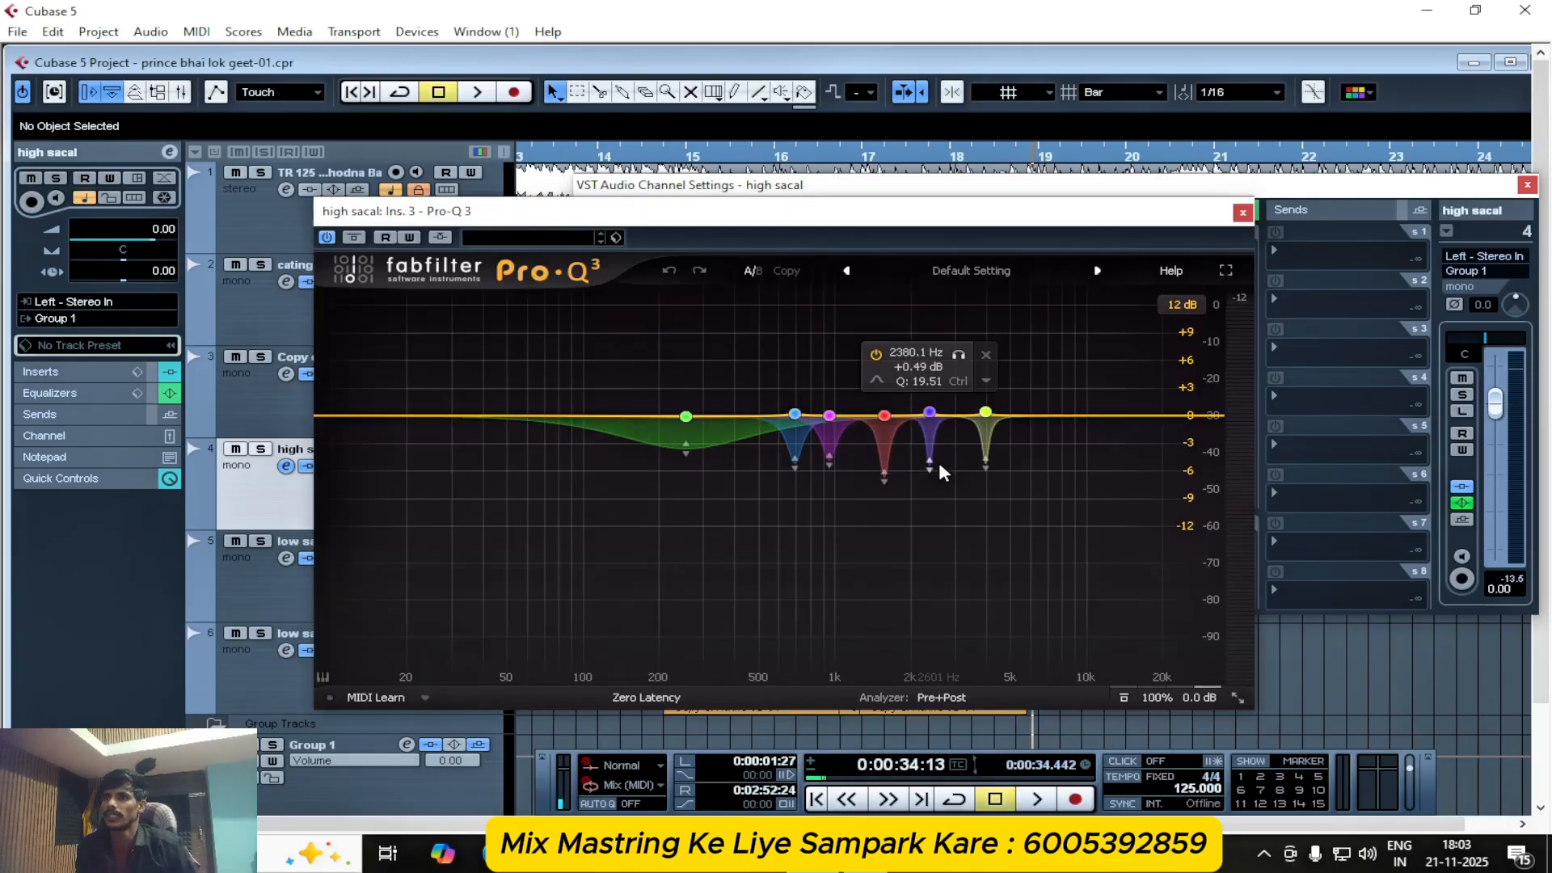
key("space")
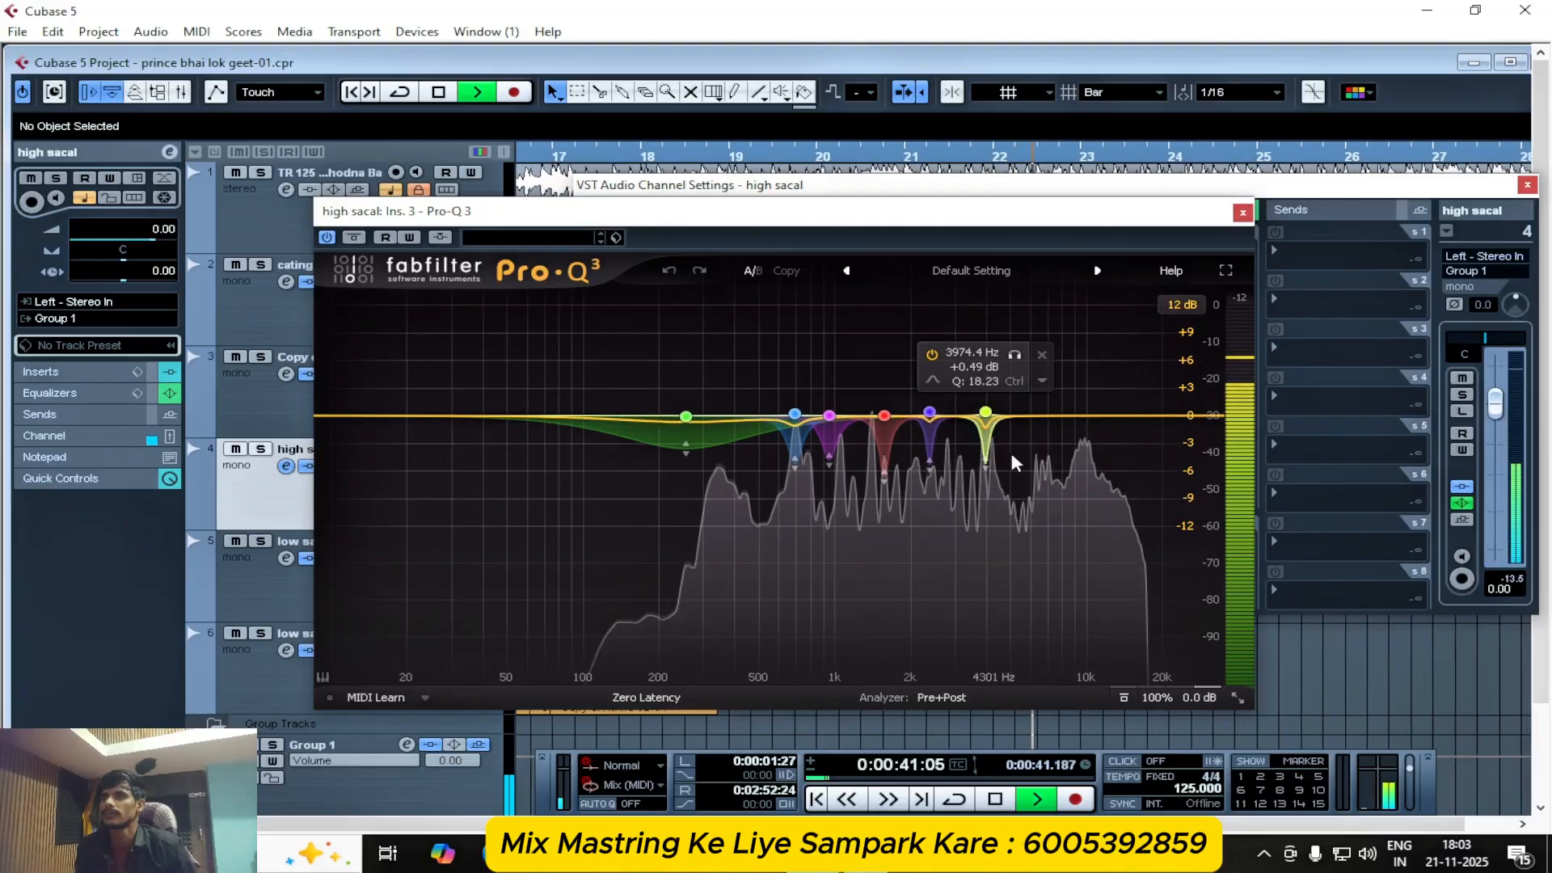
key("space")
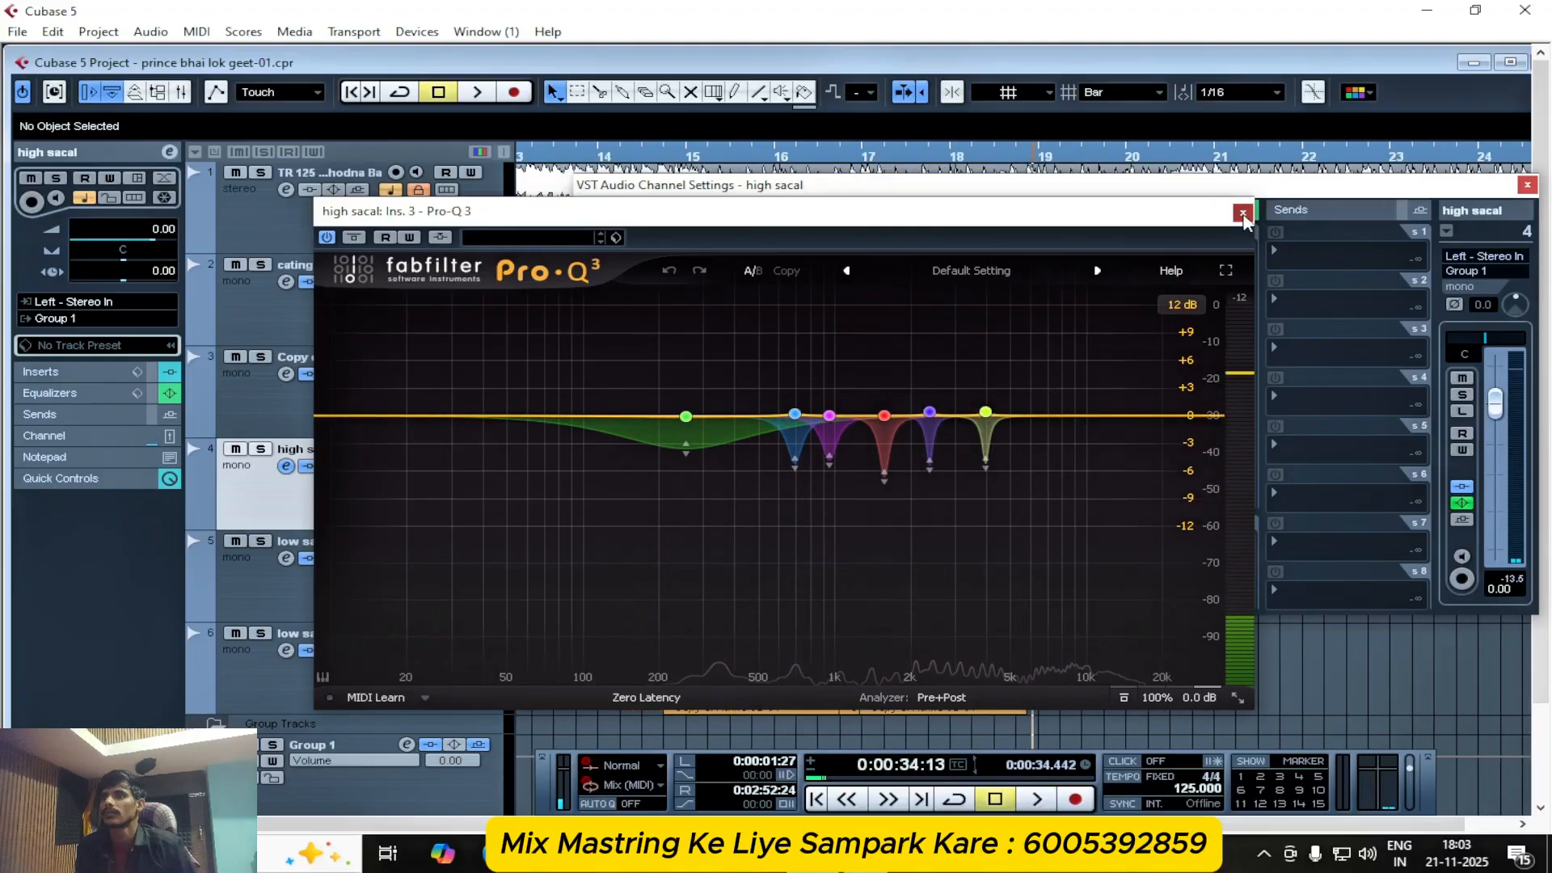
left_click(1242, 213)
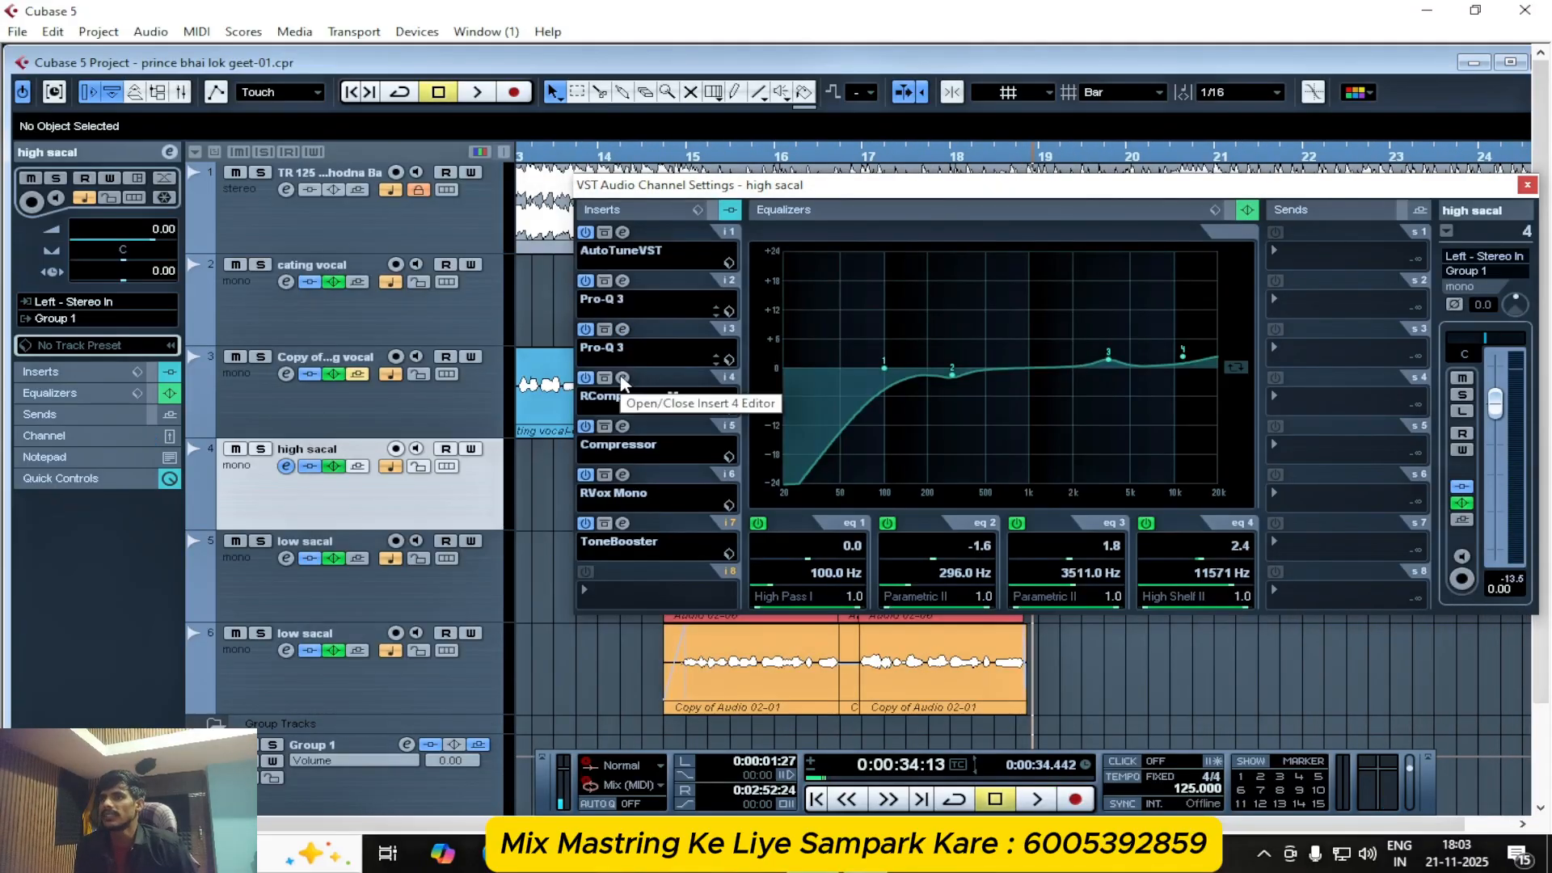
- Review the high sacal track's dynamics inserts one by one: RCompressor Mono, Compressor and RVox Mono
left_click(623, 378)
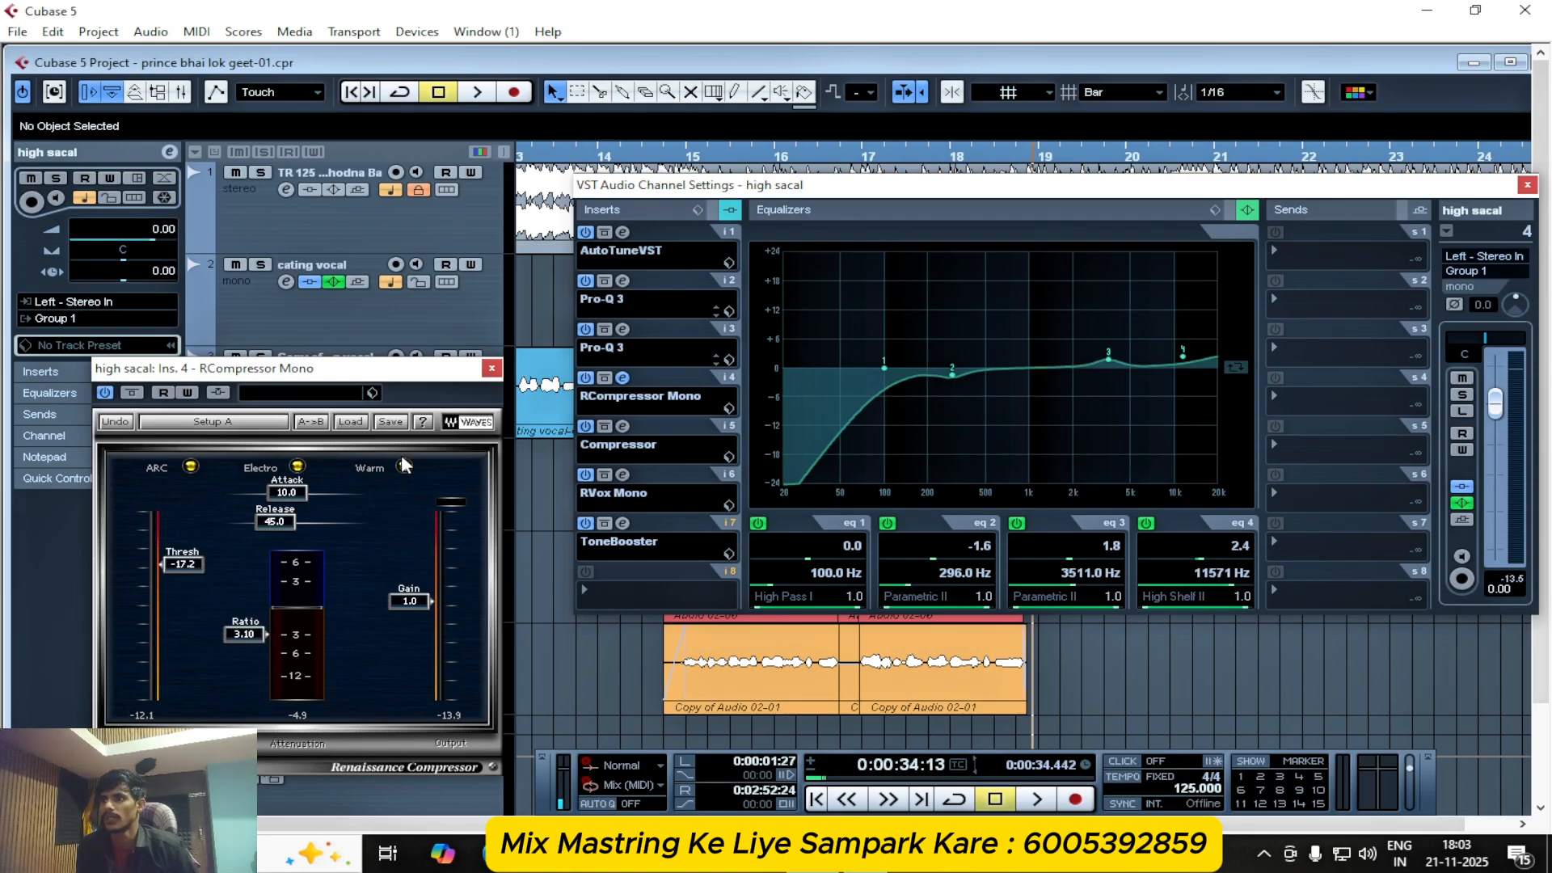
left_click(624, 427)
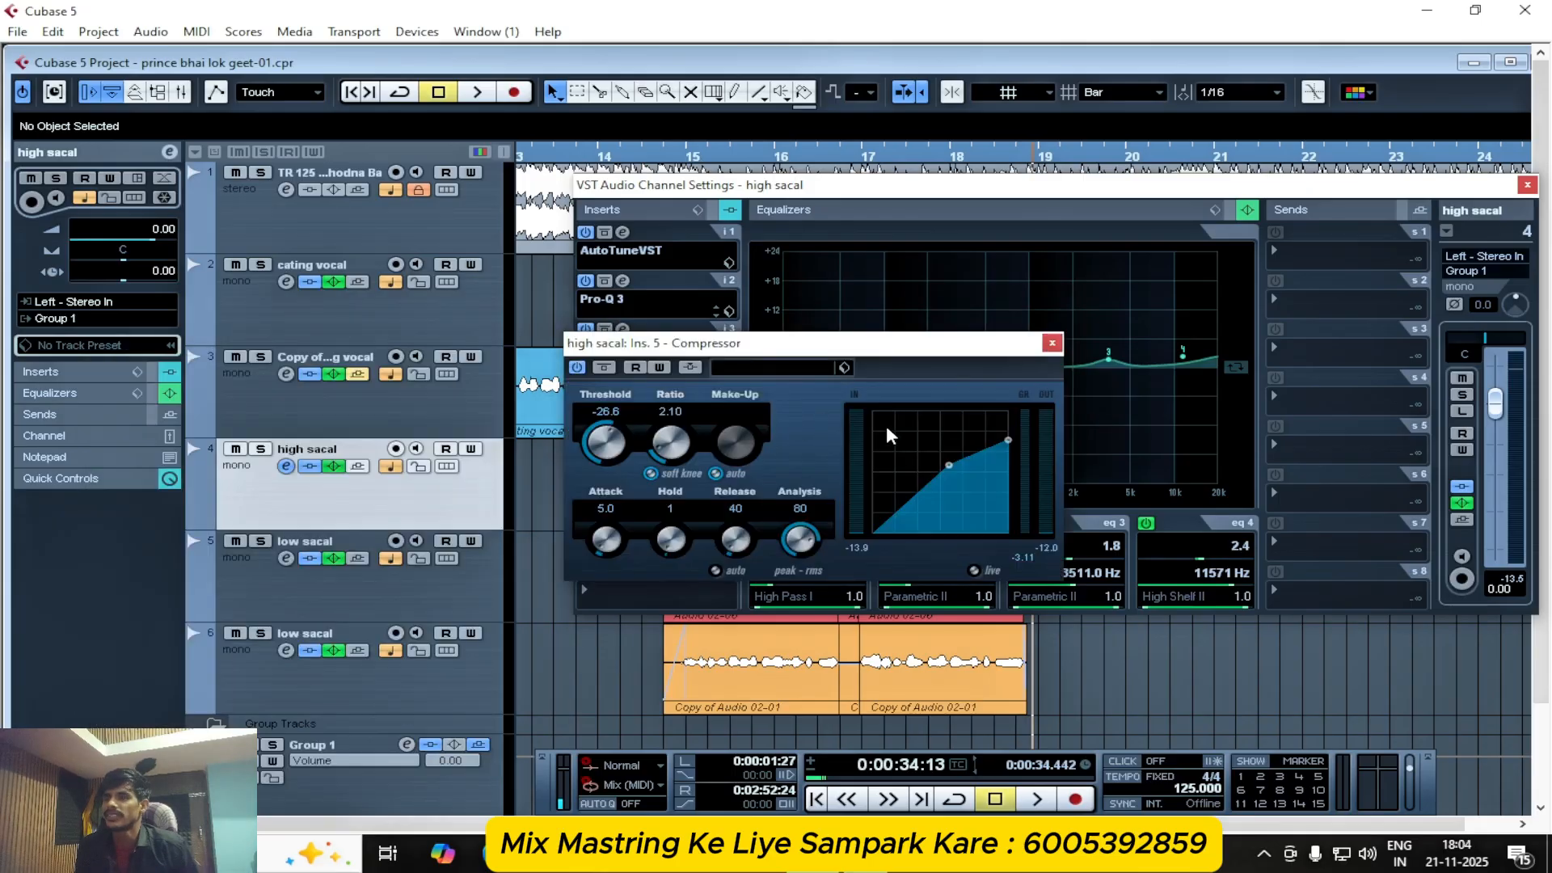
left_click(1052, 345)
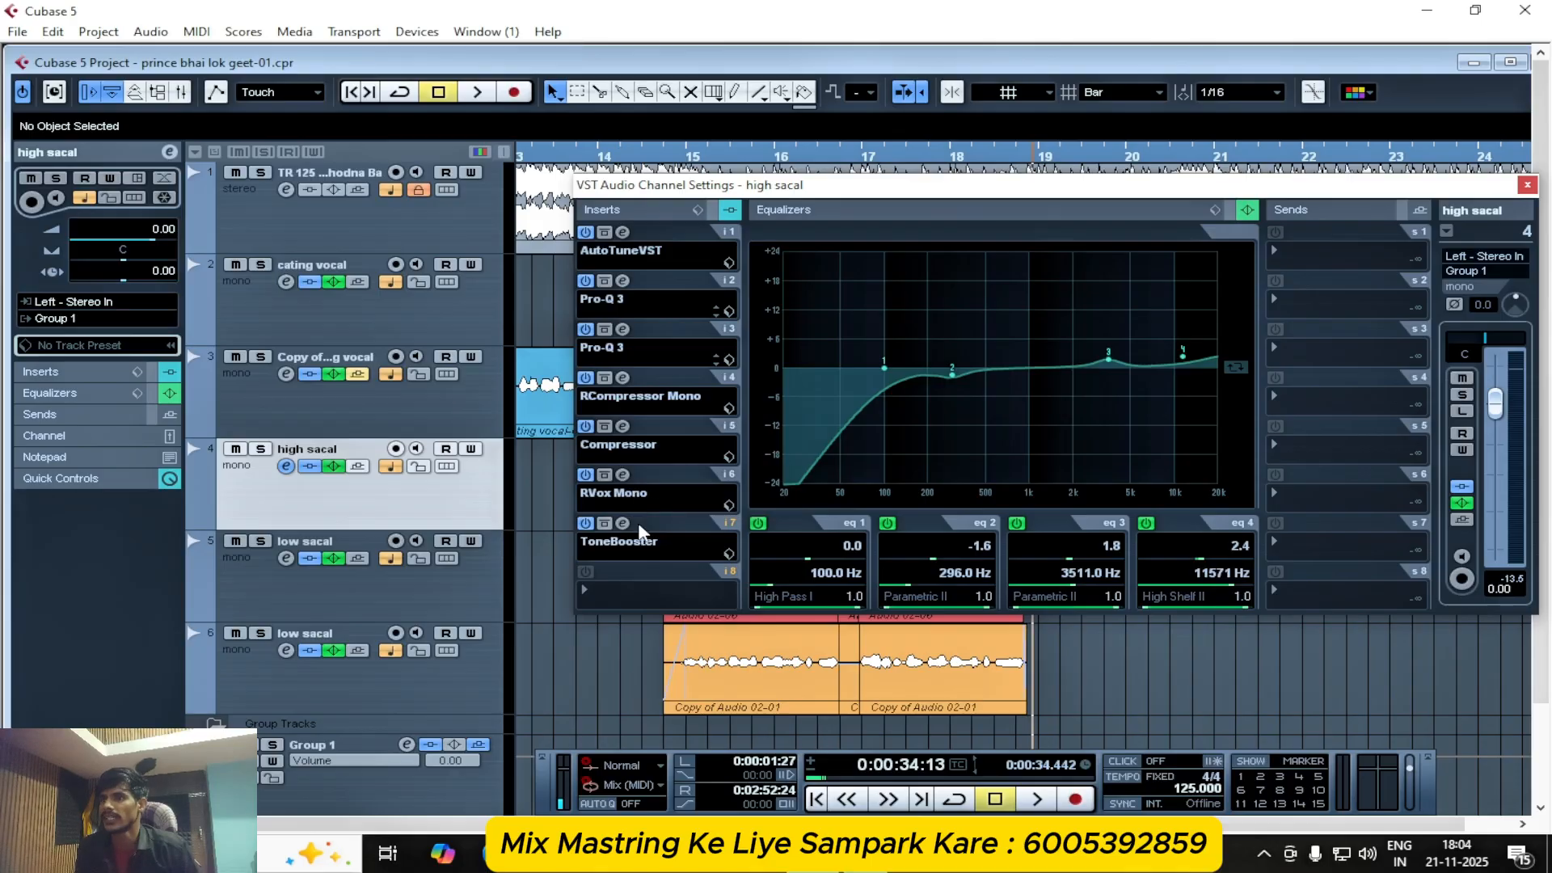
left_click(623, 476)
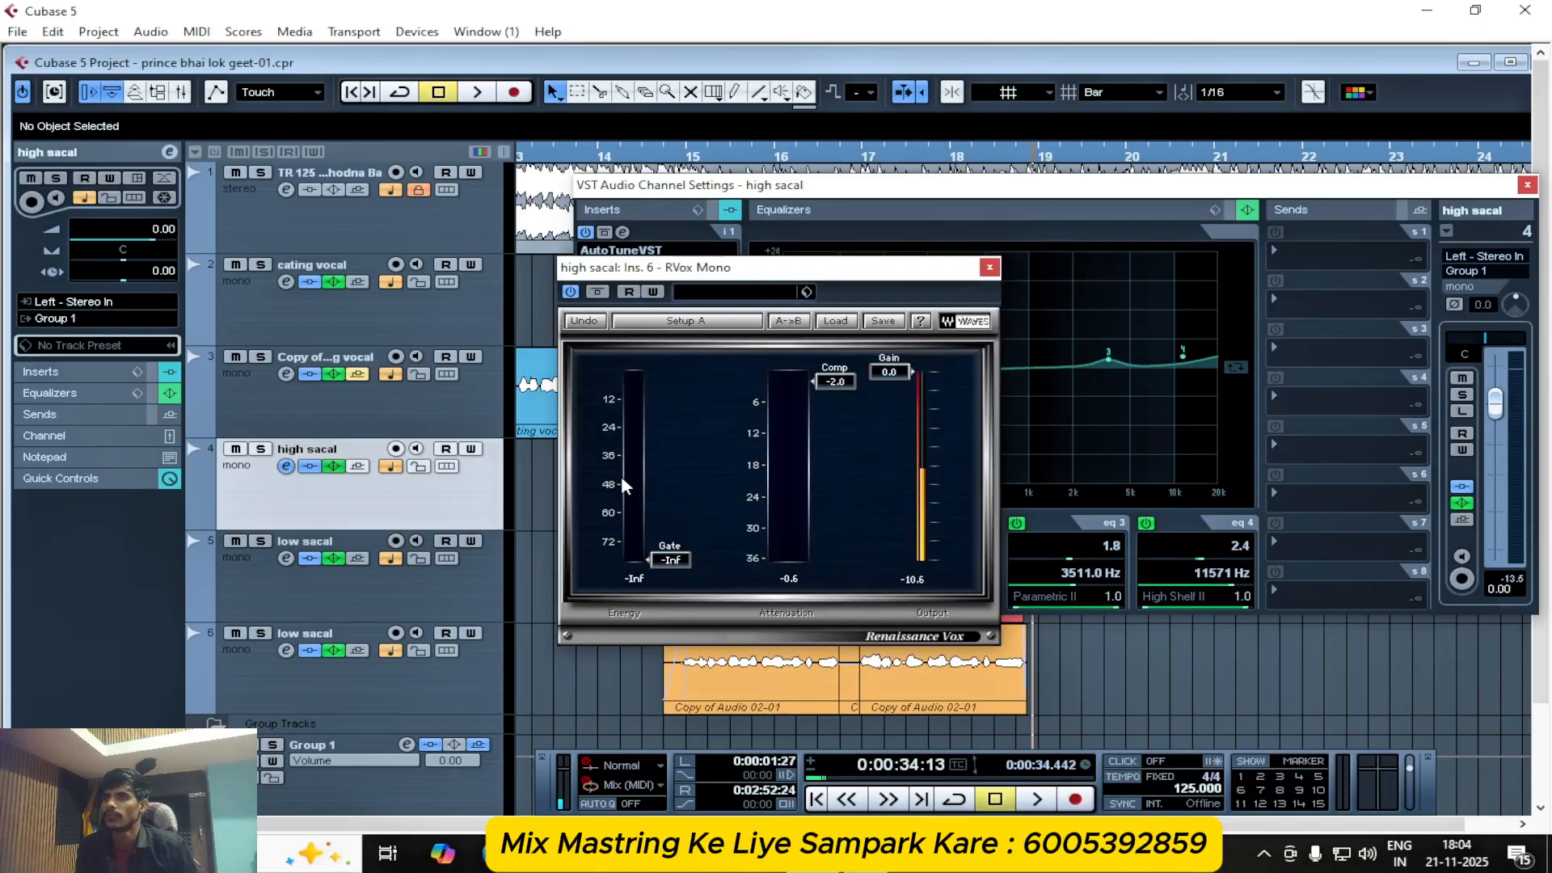
left_click(990, 269)
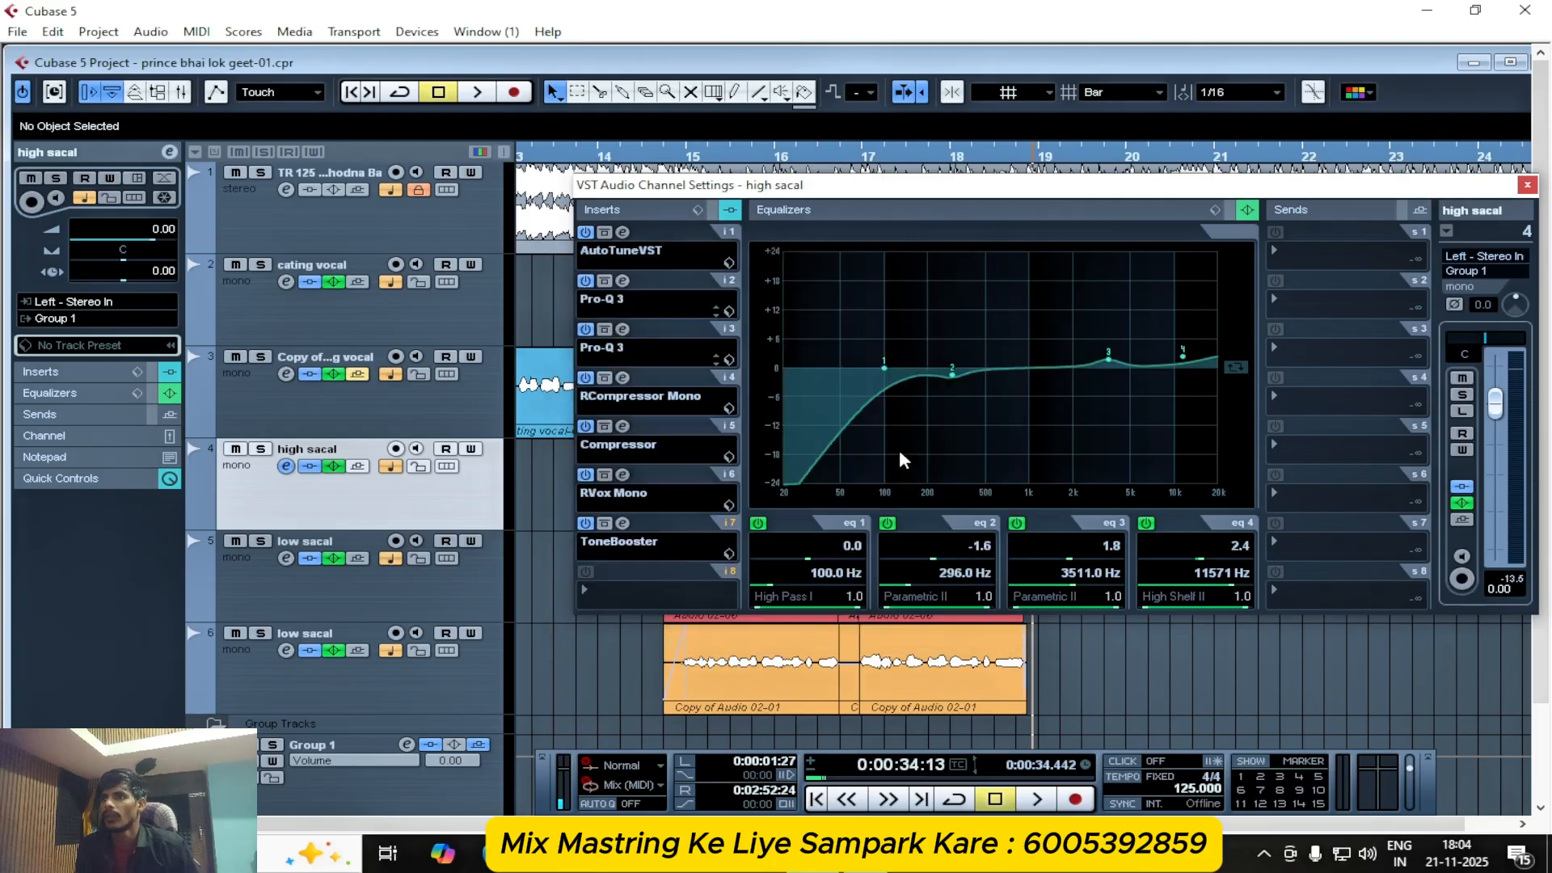
- Check the ToneBooster insert on the high sacal track with a short playback, and close the plug-in and channel settings
left_click(622, 524)
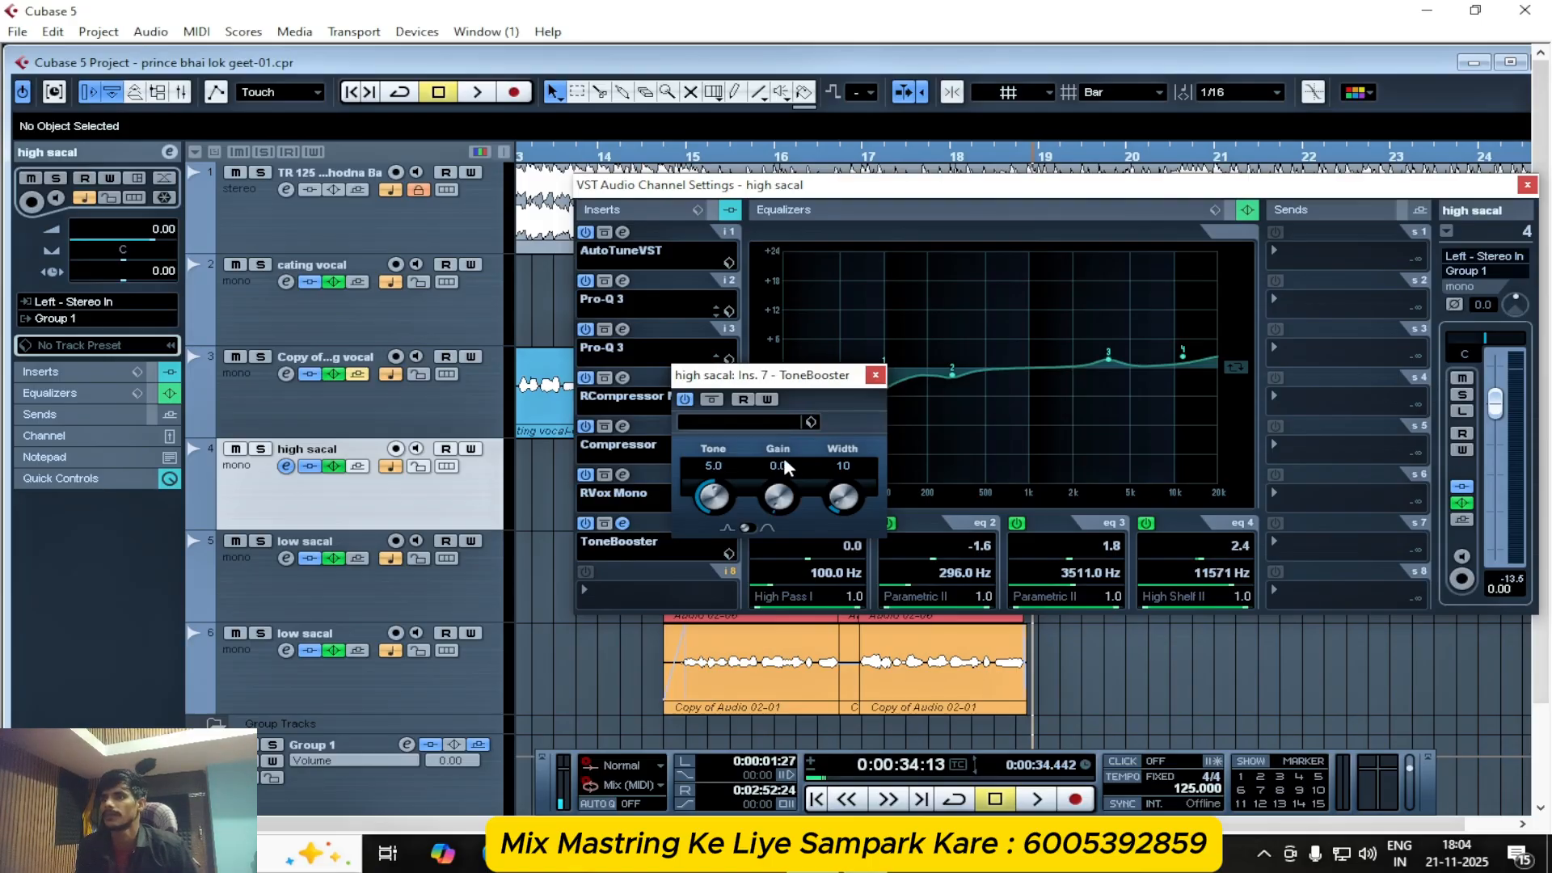
key("space")
key("space")
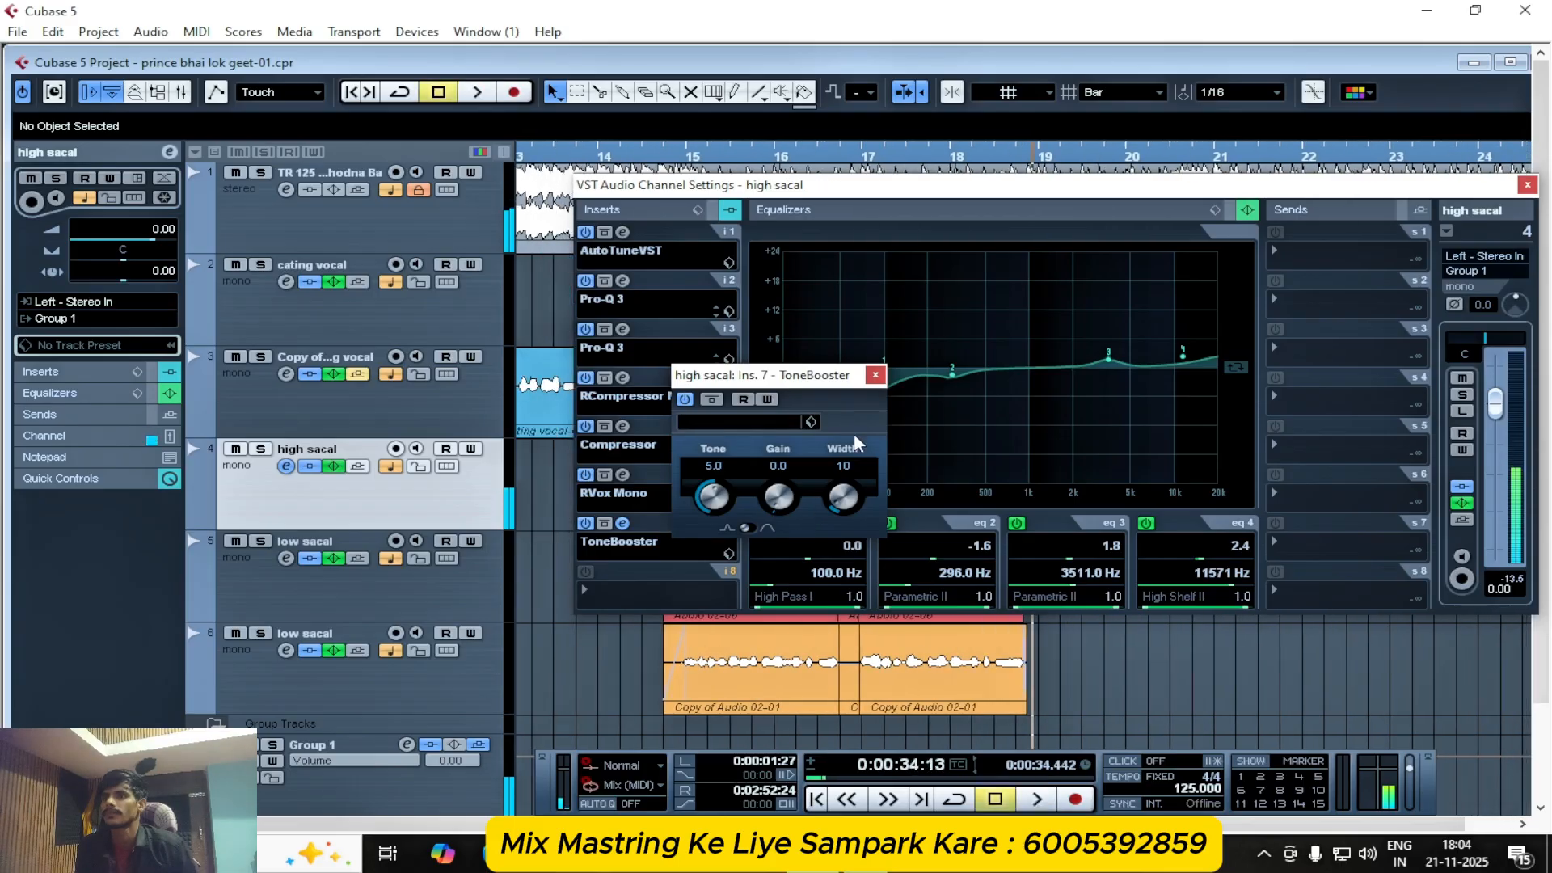
left_click(875, 375)
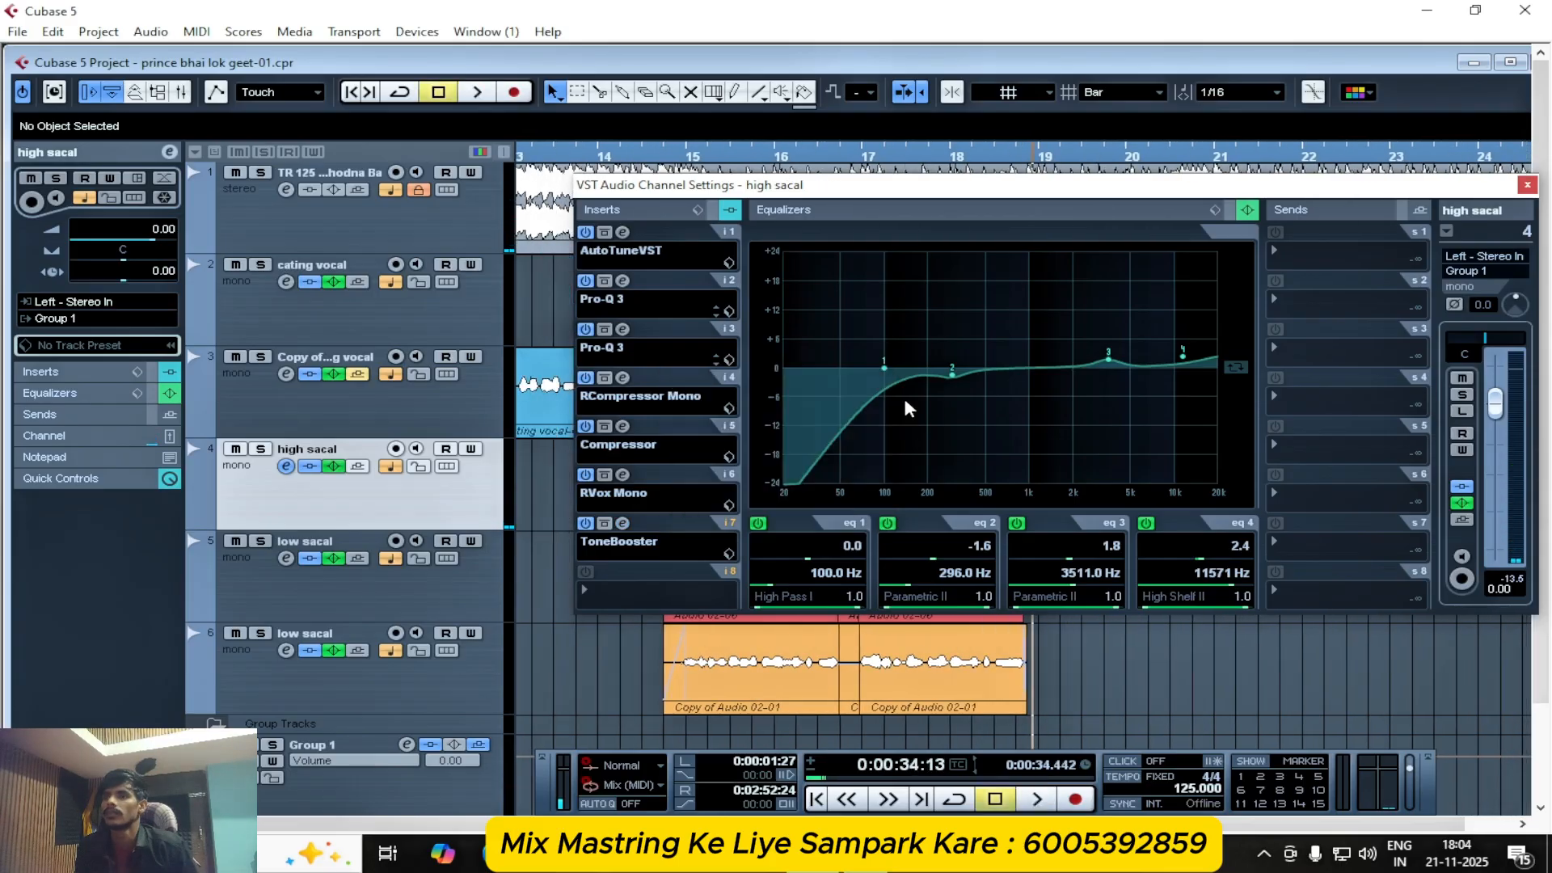
left_click(1527, 186)
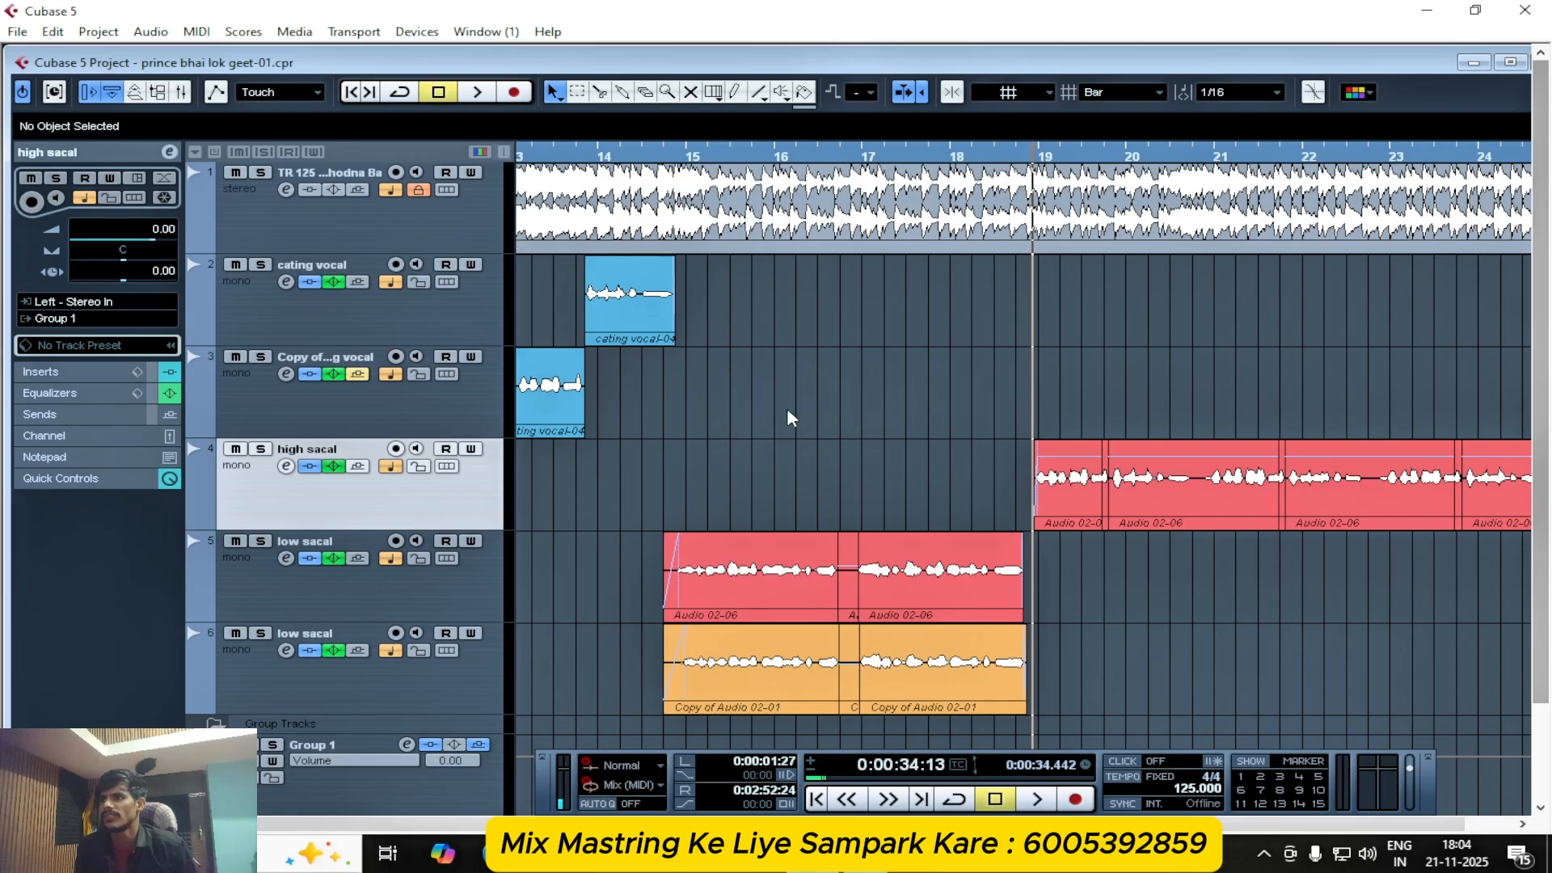
- Open the channel settings of Group 1 and play the high vocal section briefly to check the signal through the group
scroll(589, 509, "down", 4)
scroll(589, 510, "up", 2)
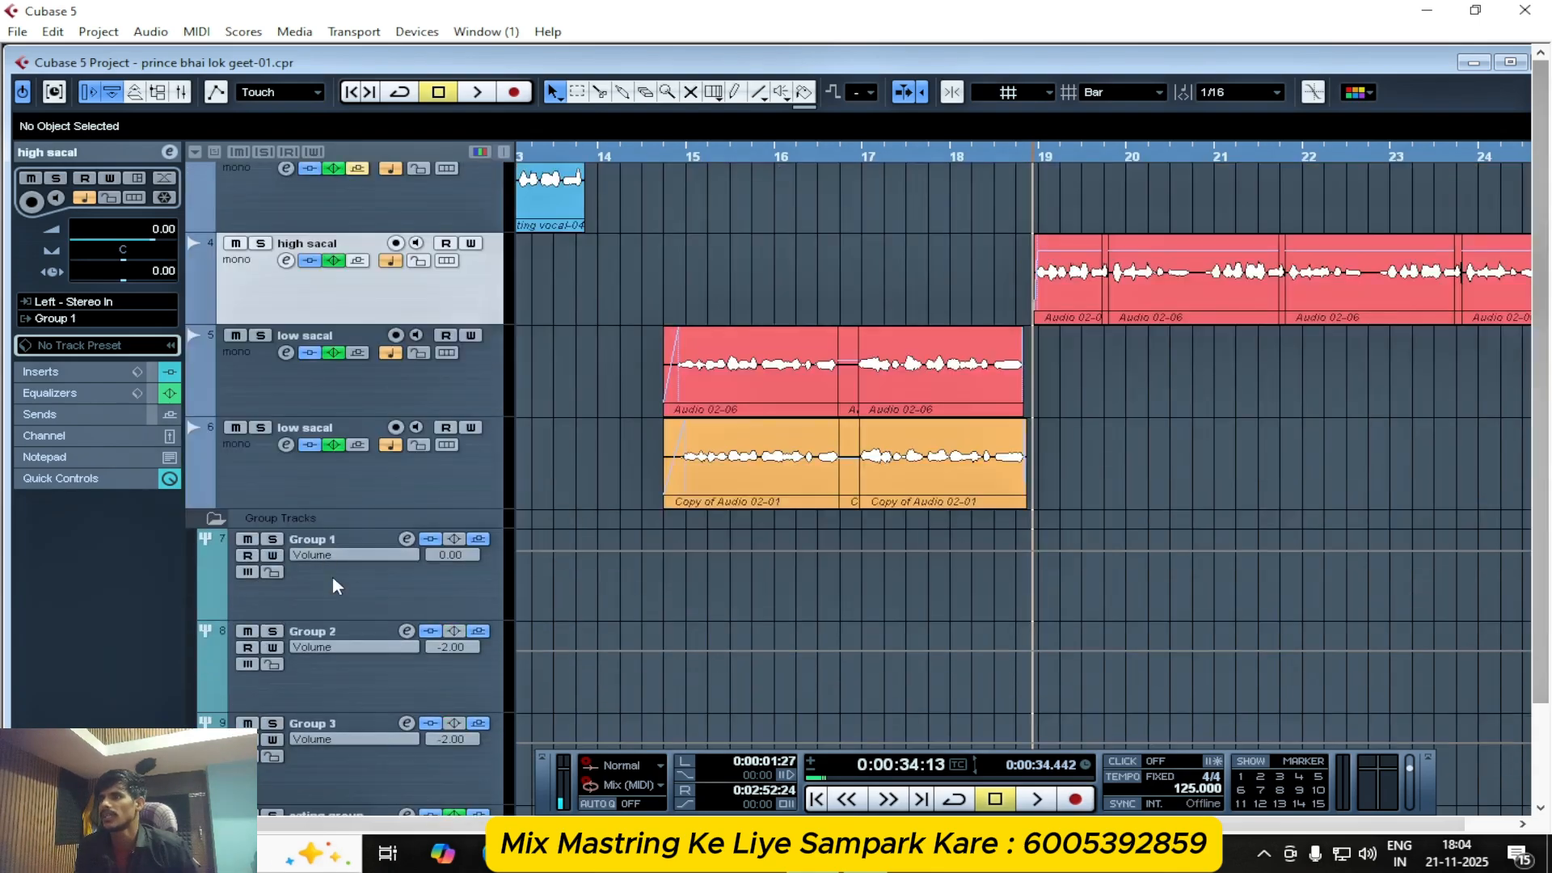
left_click(371, 594)
left_click(407, 539)
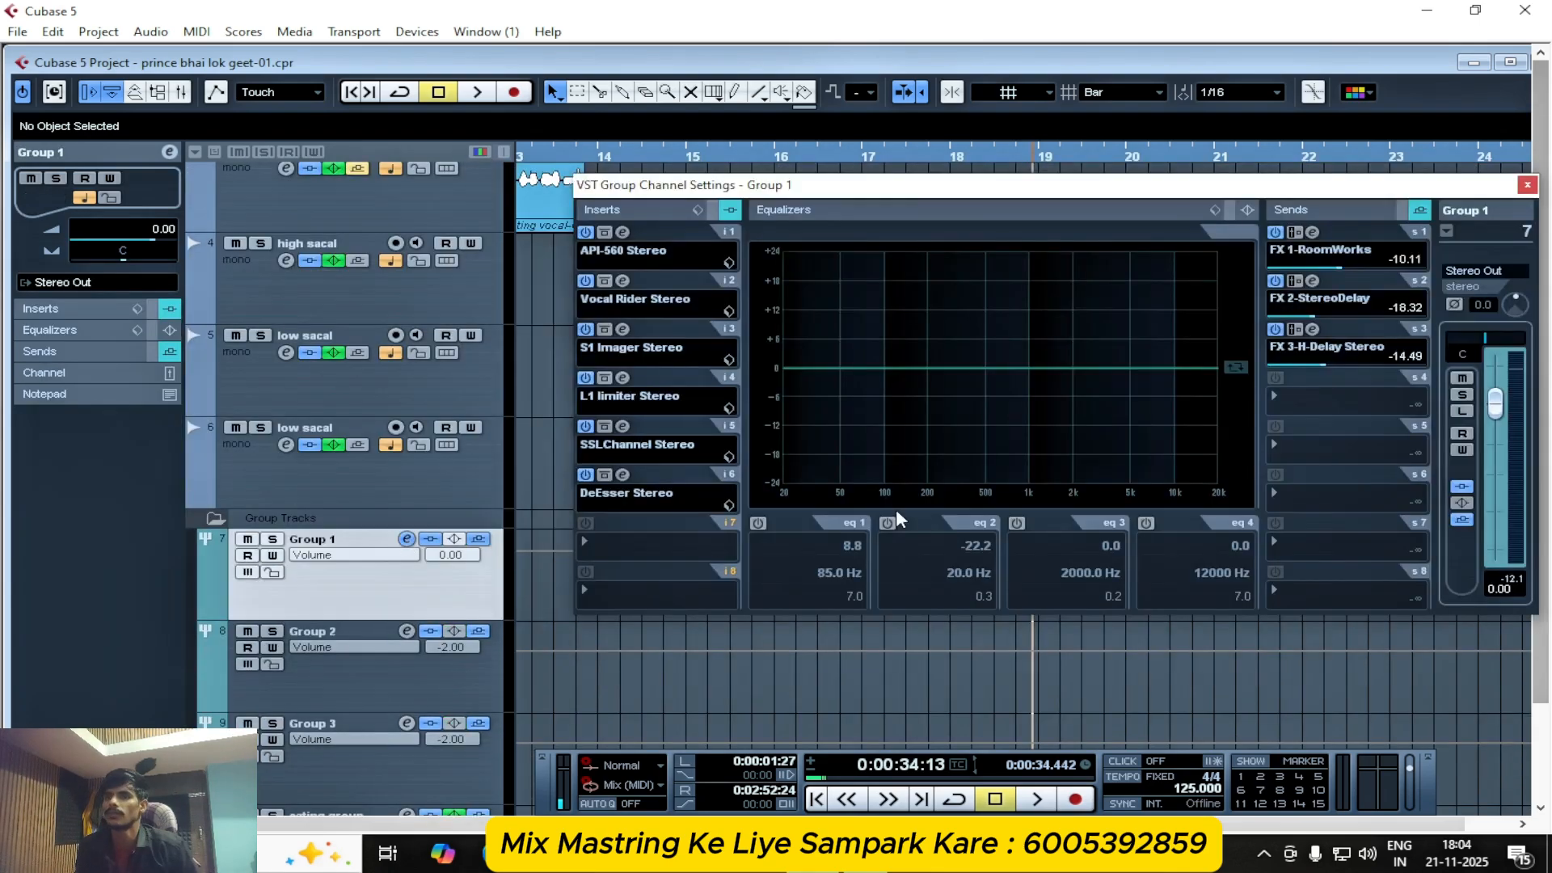
key("space")
key("space")
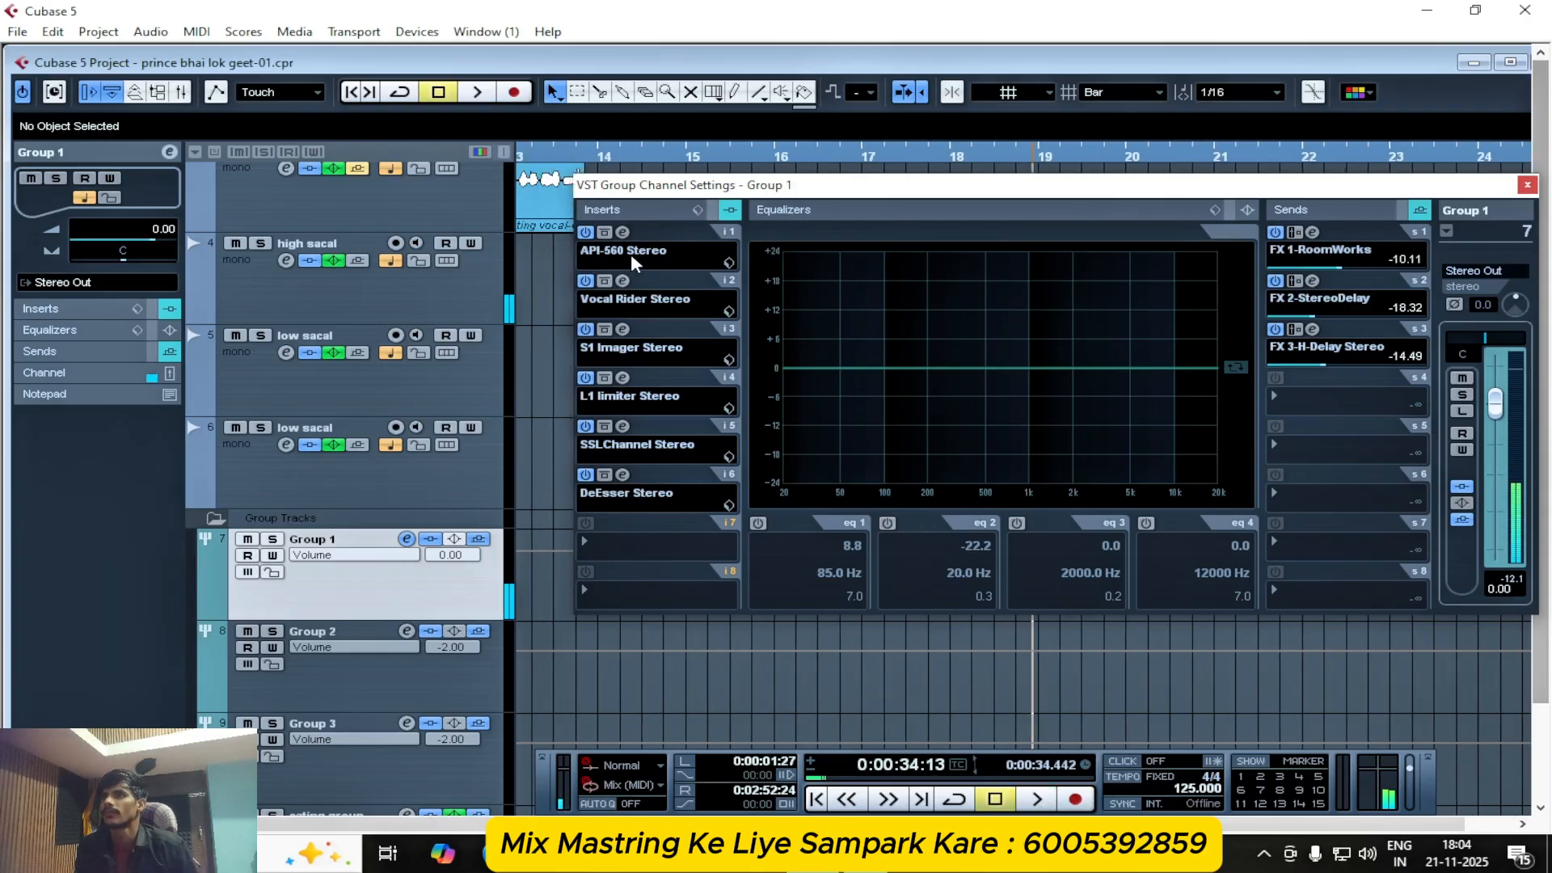
- Examine the API-560 Stereo equalizer on Group 1's first insert while playing the vocal, and close the plug-in
left_click(633, 255)
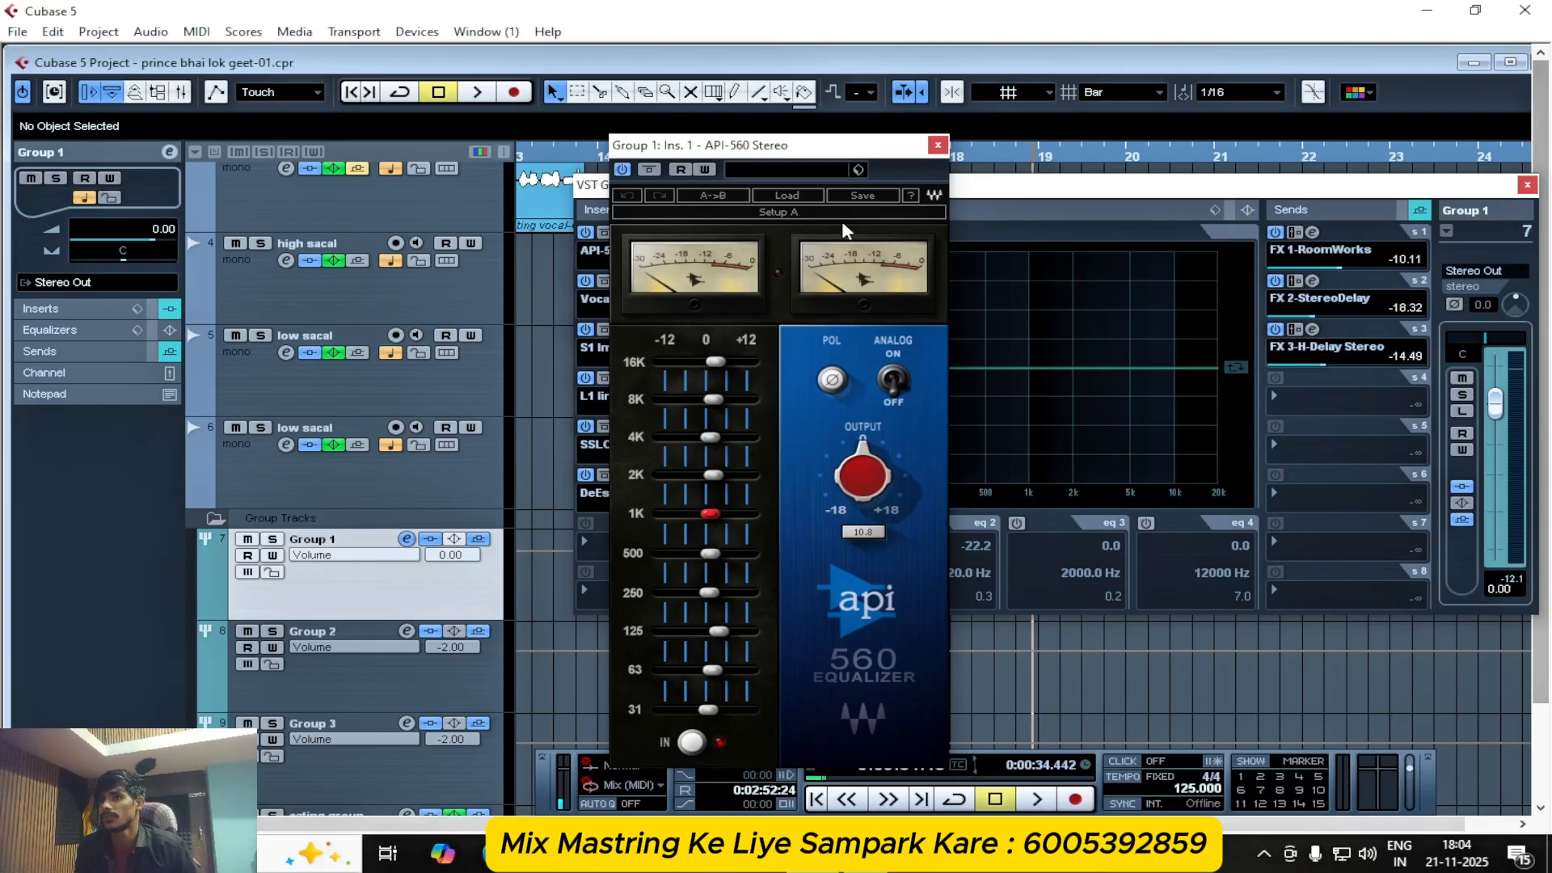
key("space")
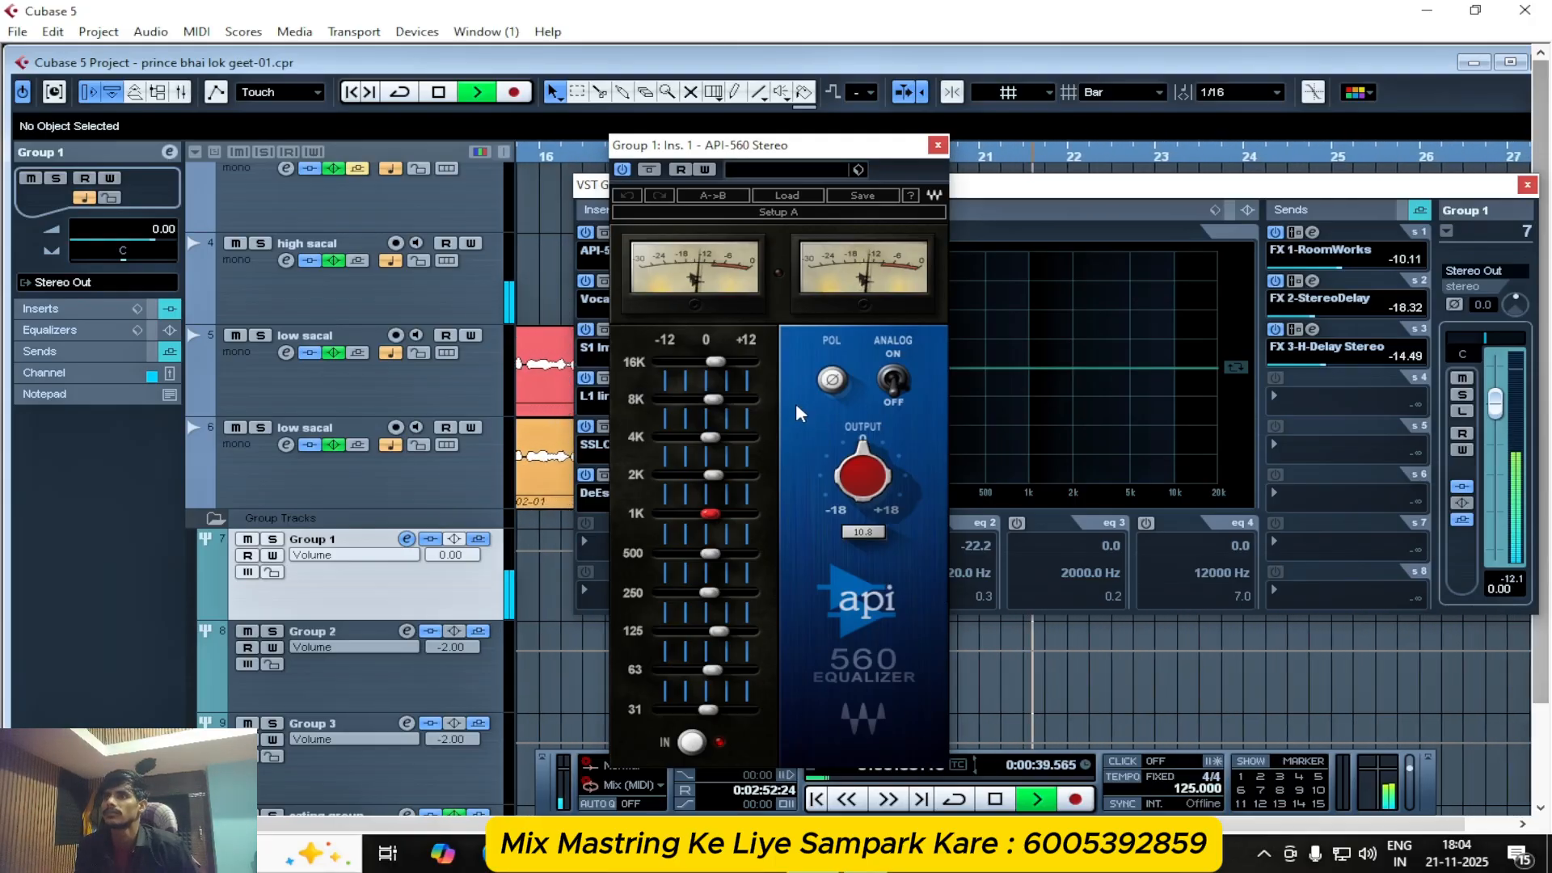
key("space")
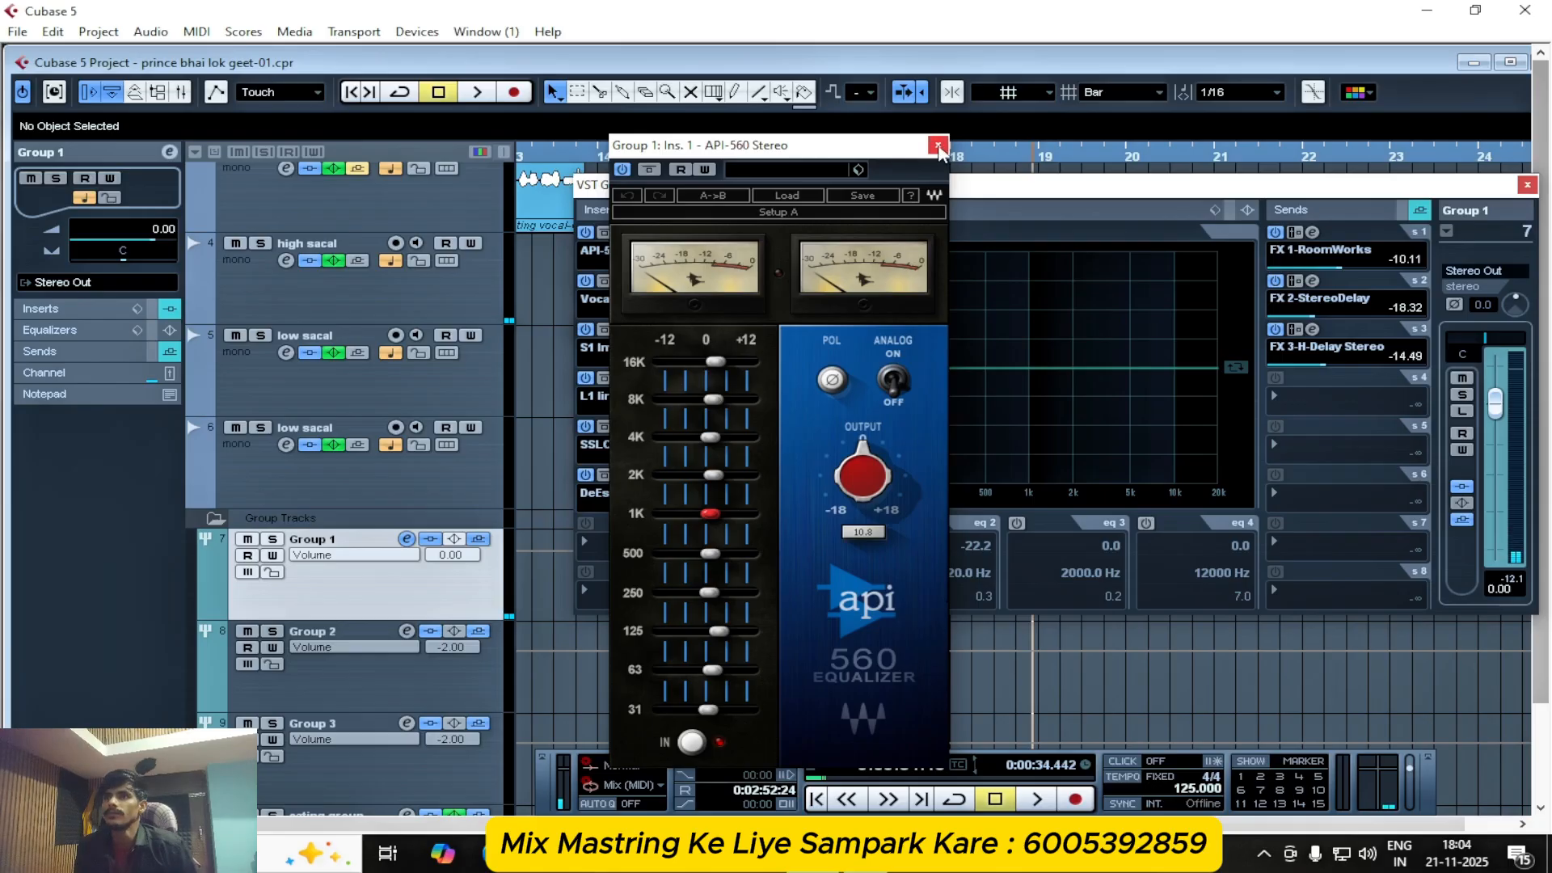
left_click(938, 145)
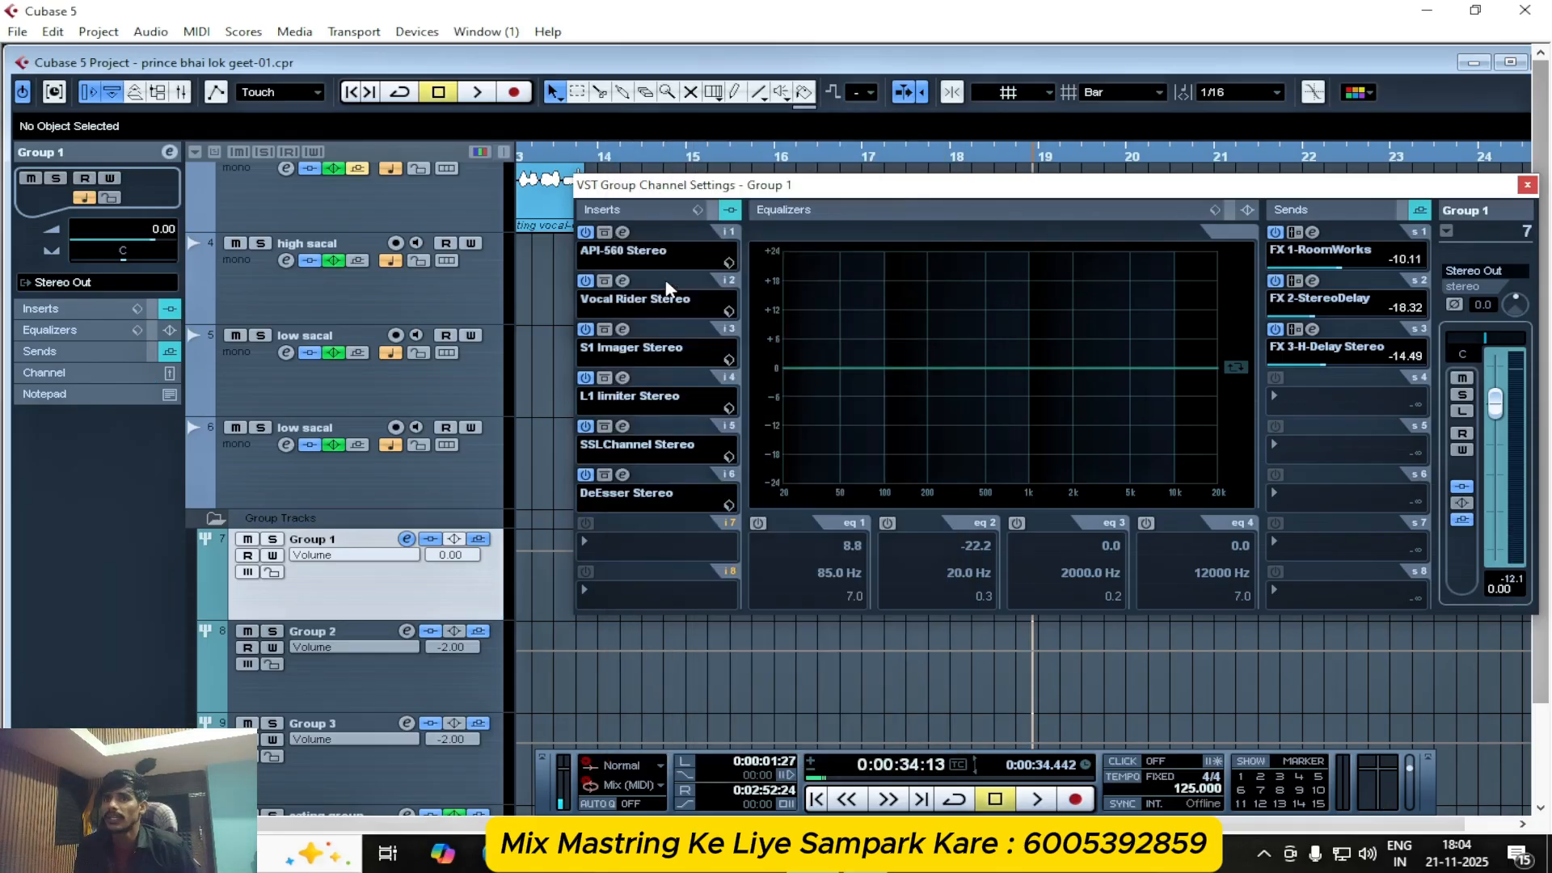
- Check the Vocal Rider Stereo insert on Group 1 with a short playback, and view the S1 Imager Stereo insert's settings
left_click(622, 281)
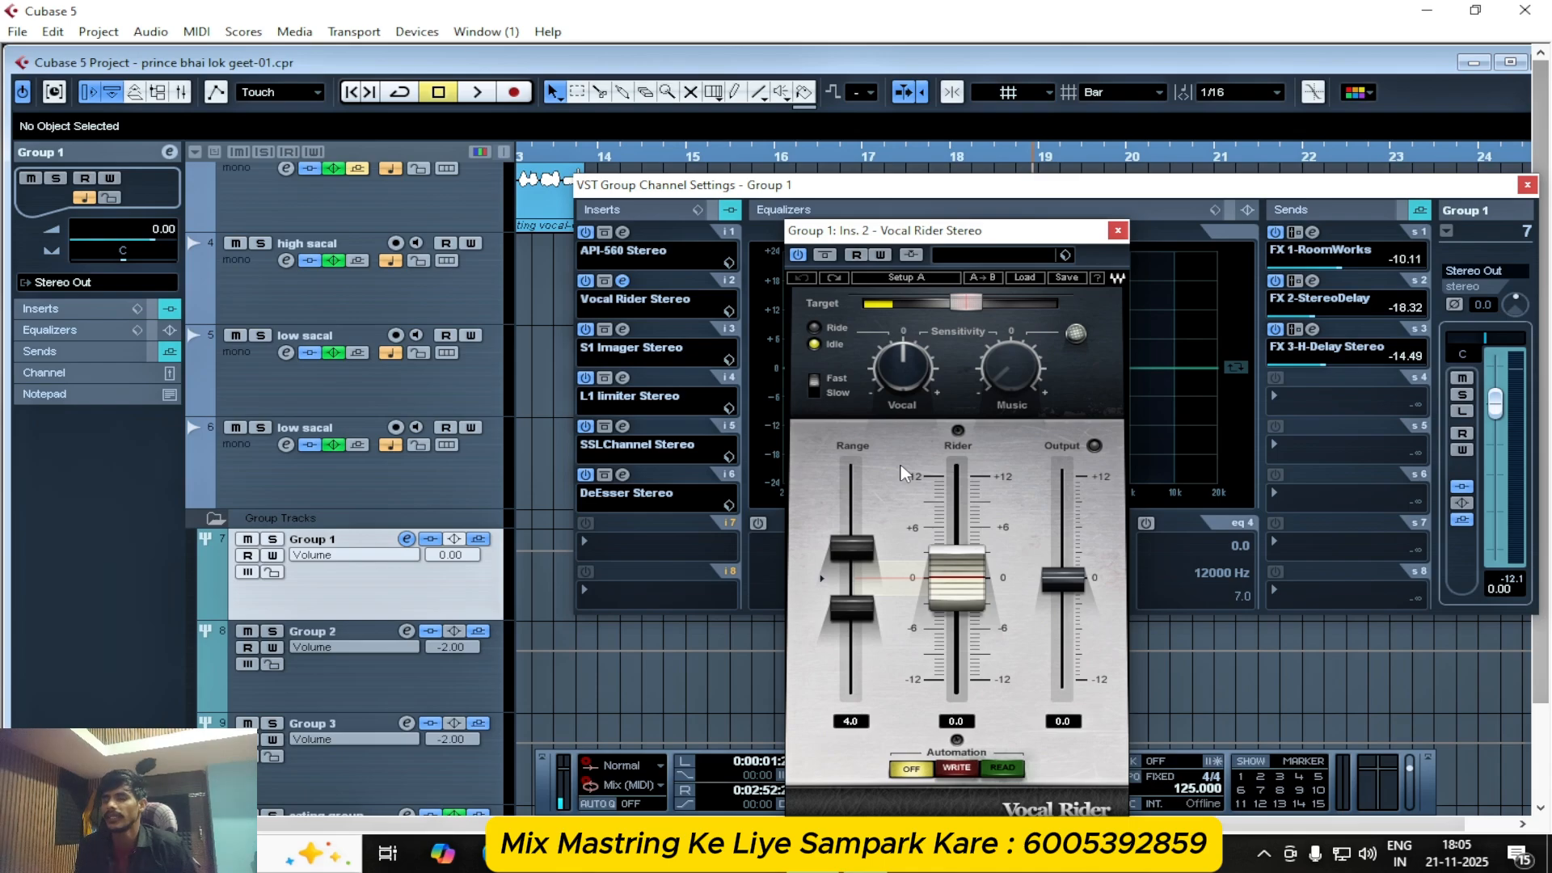
key("space")
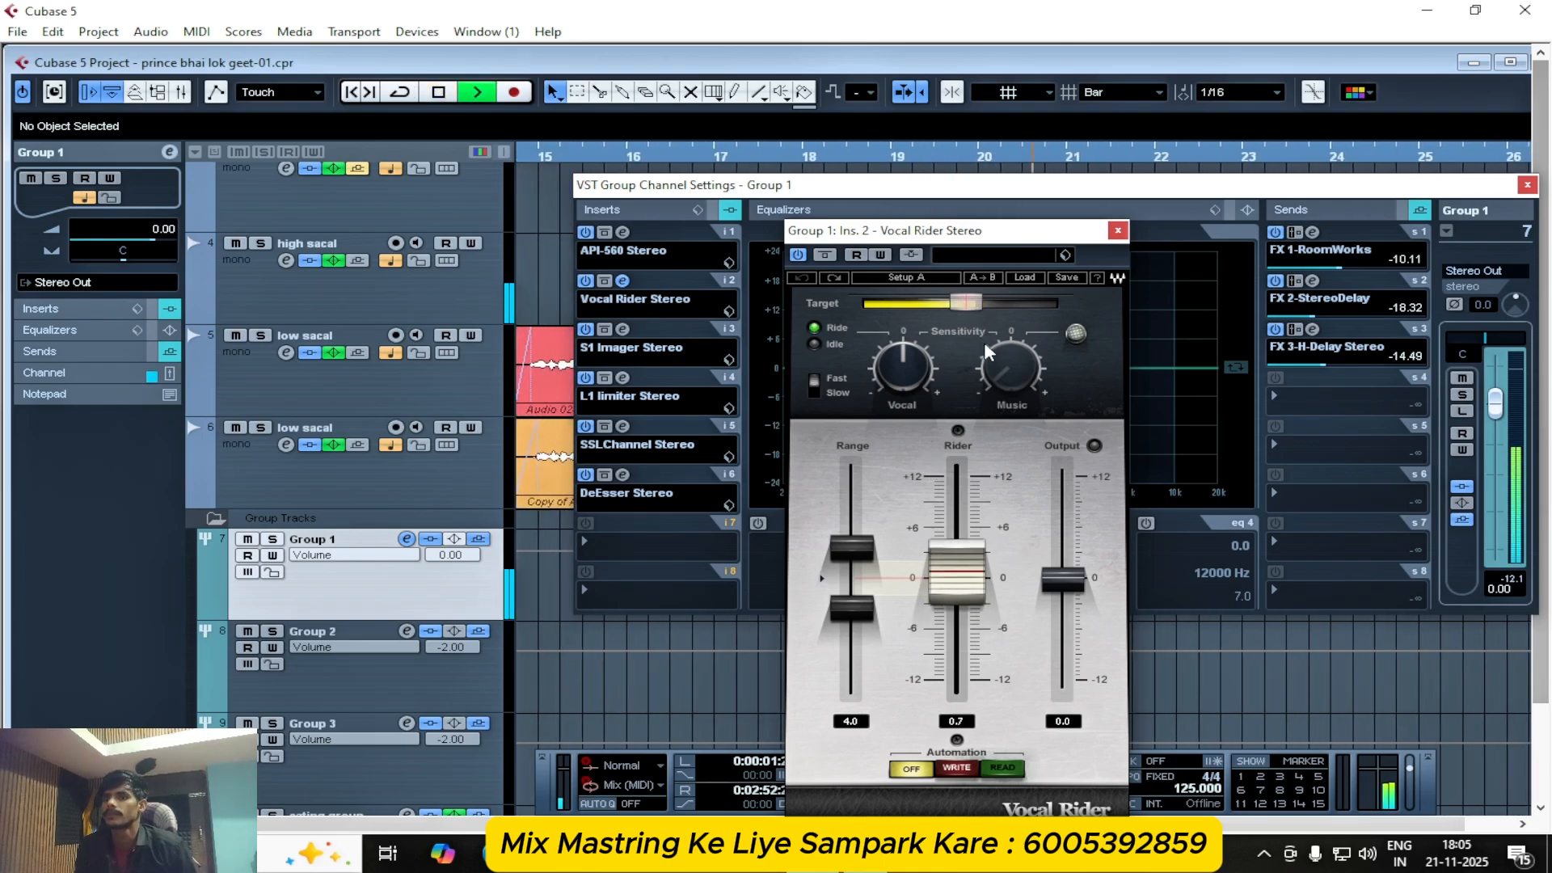
left_click(1118, 231)
key("space")
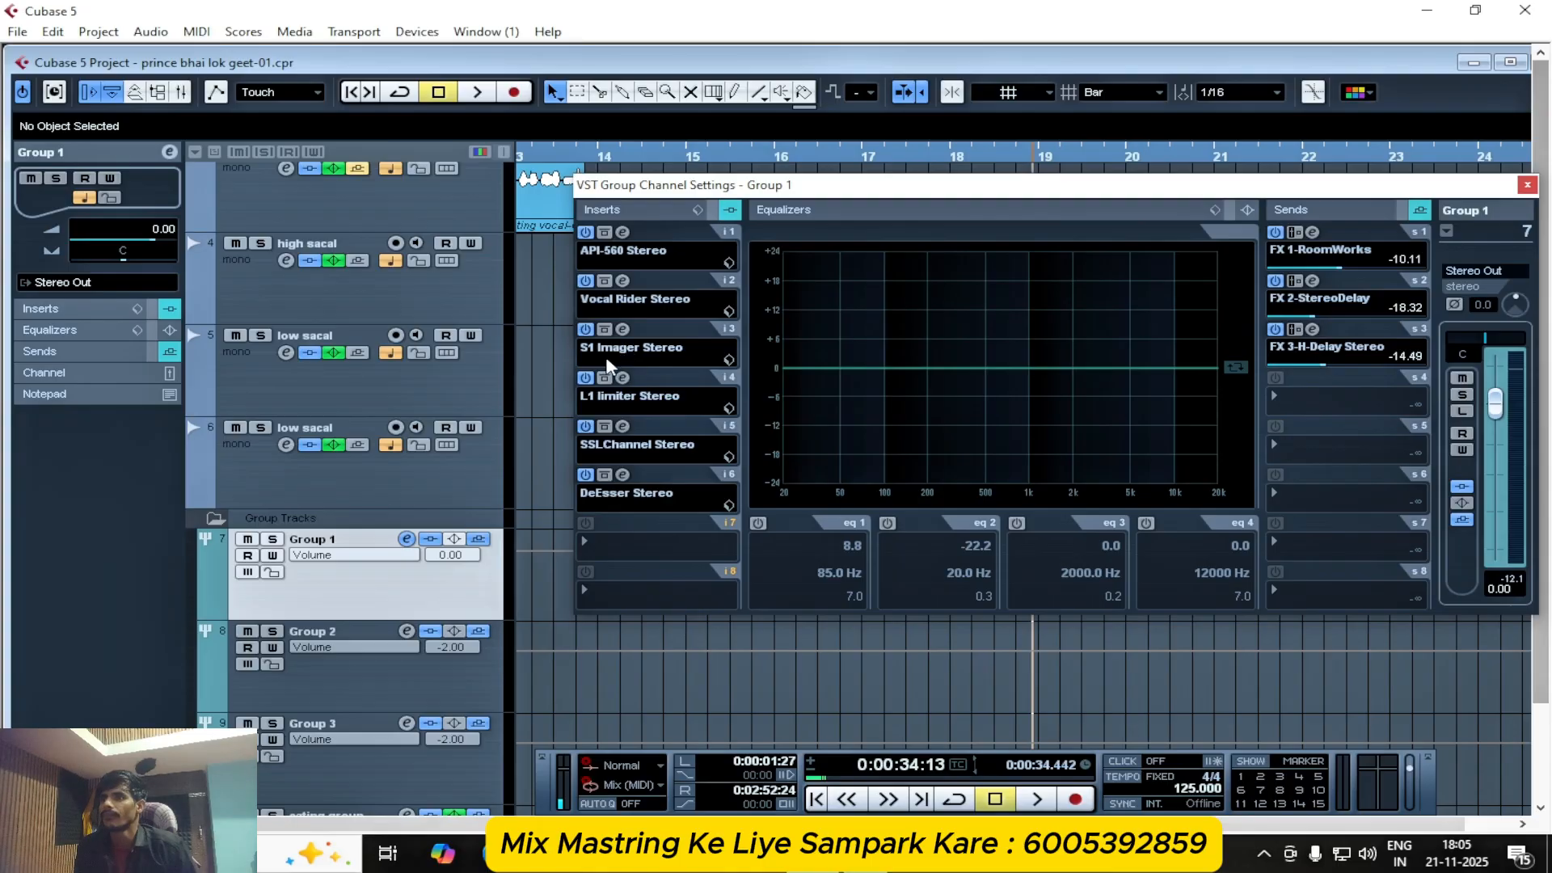
left_click(622, 329)
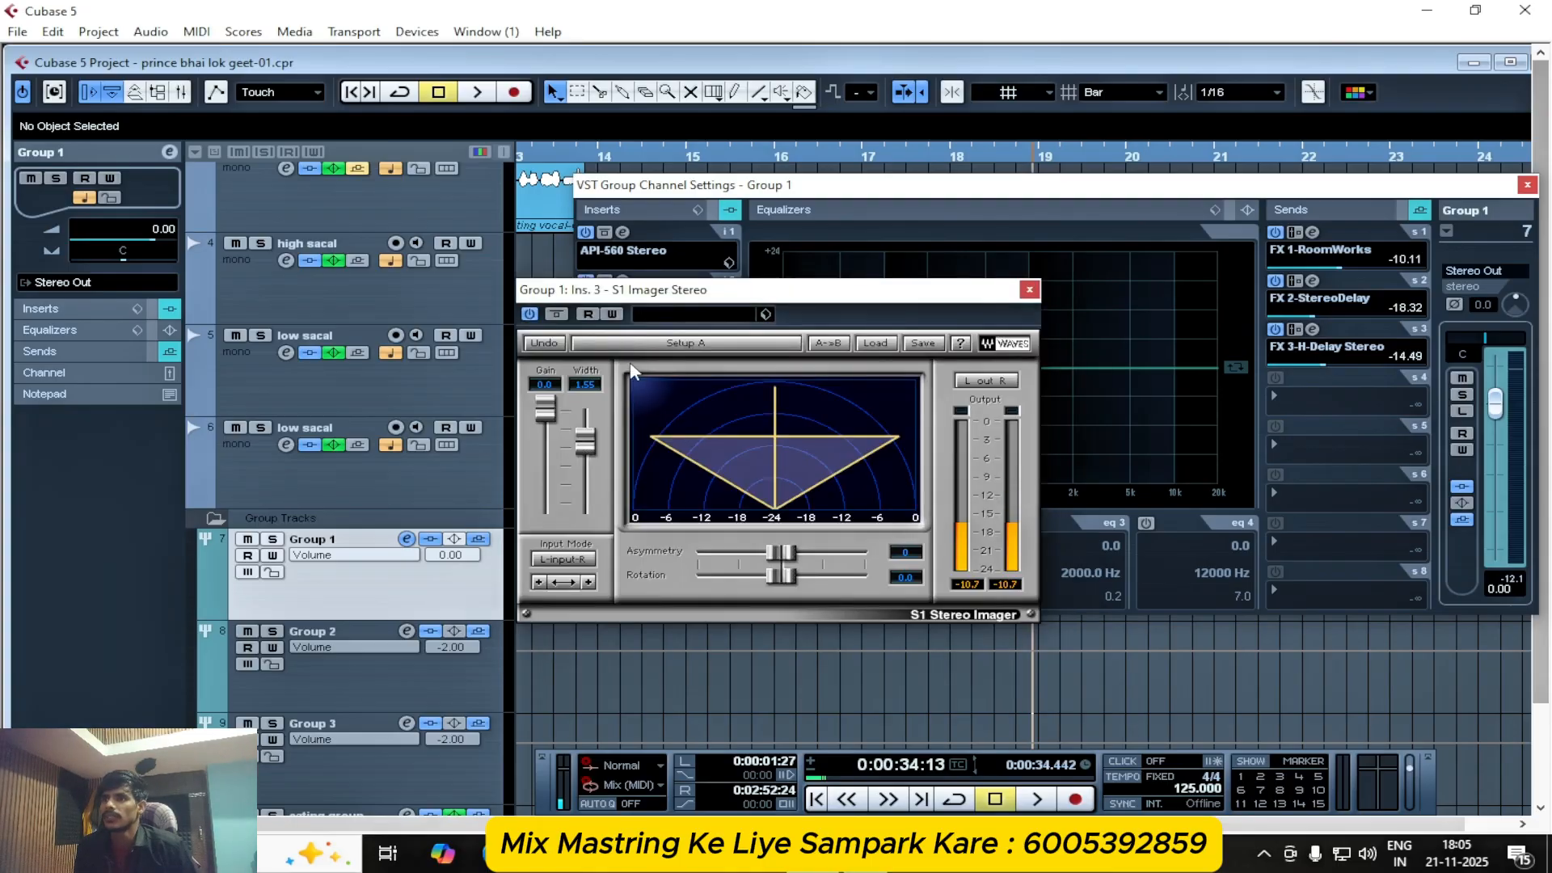
left_click(1030, 290)
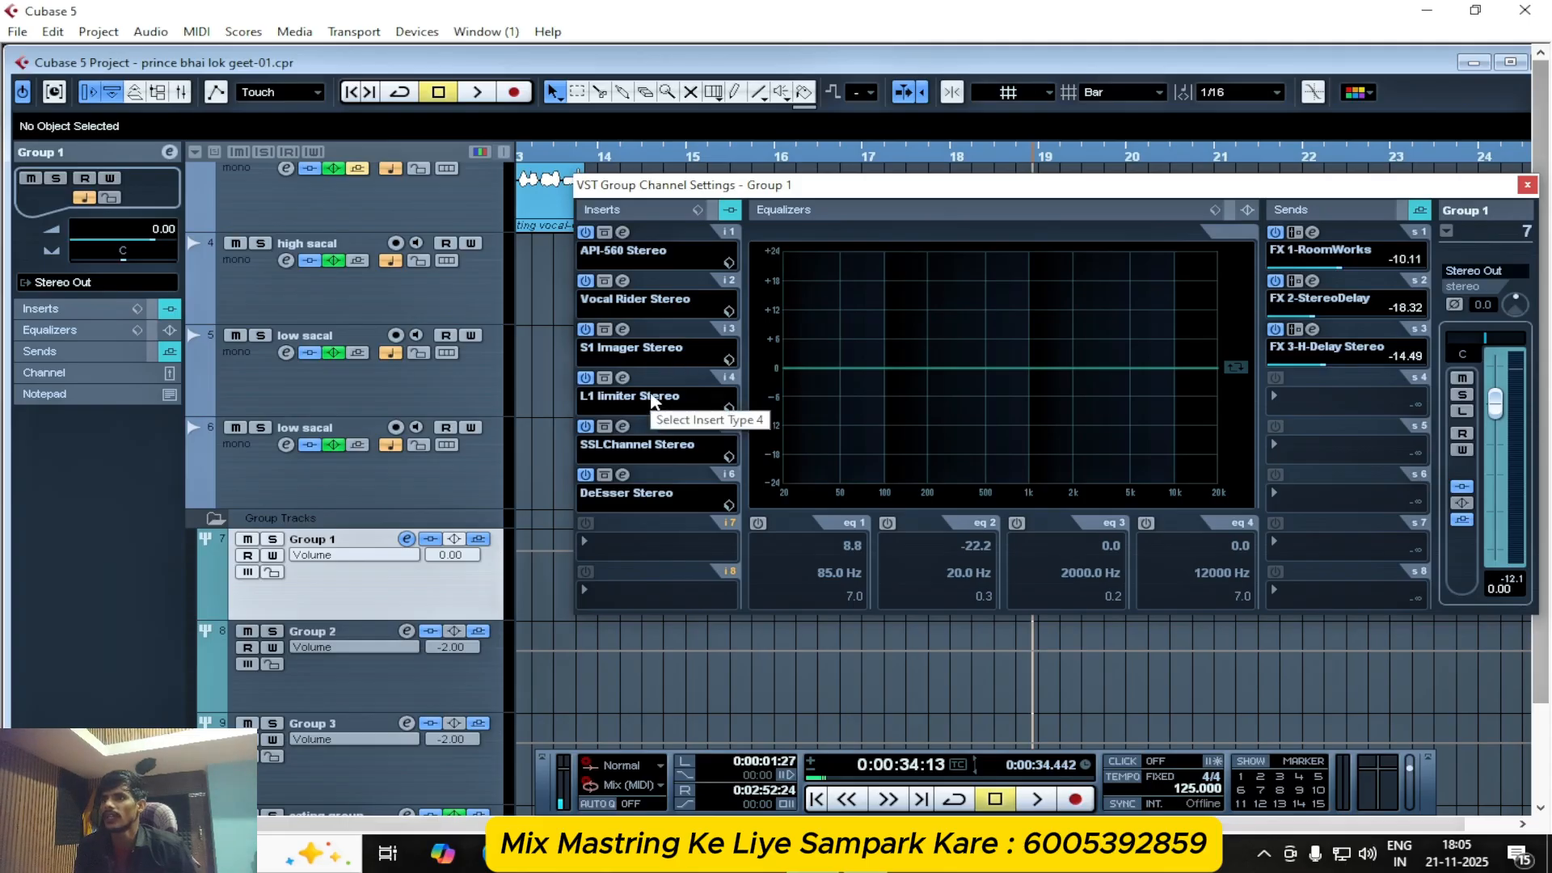
- Examine the L1 limiter Stereo on Group 1's fourth insert with a short playback, and close the plug-in
left_click(624, 377)
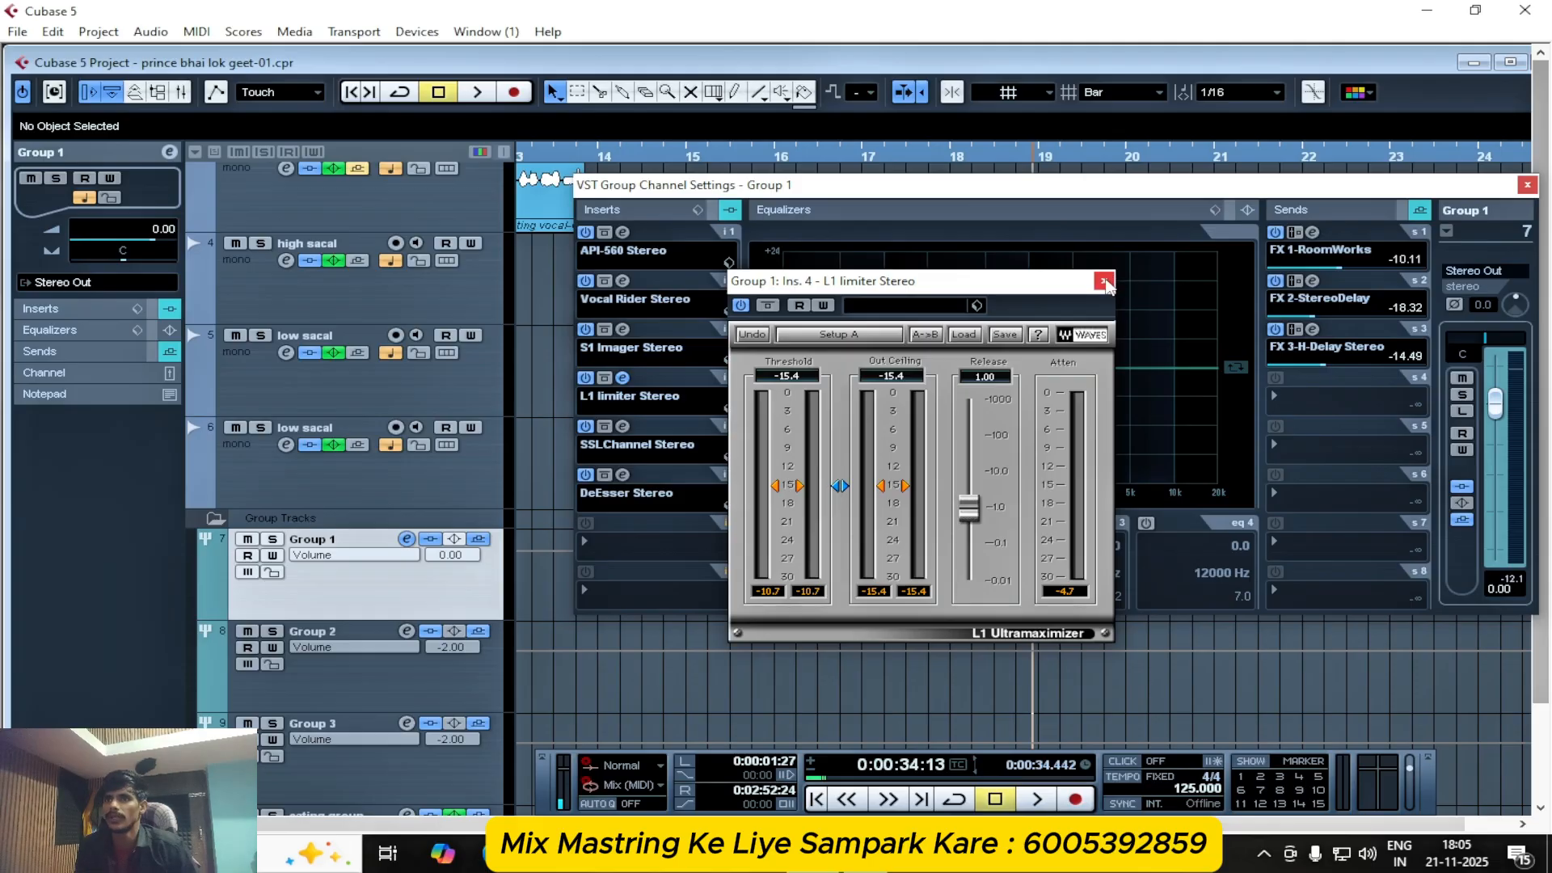
left_click(1104, 281)
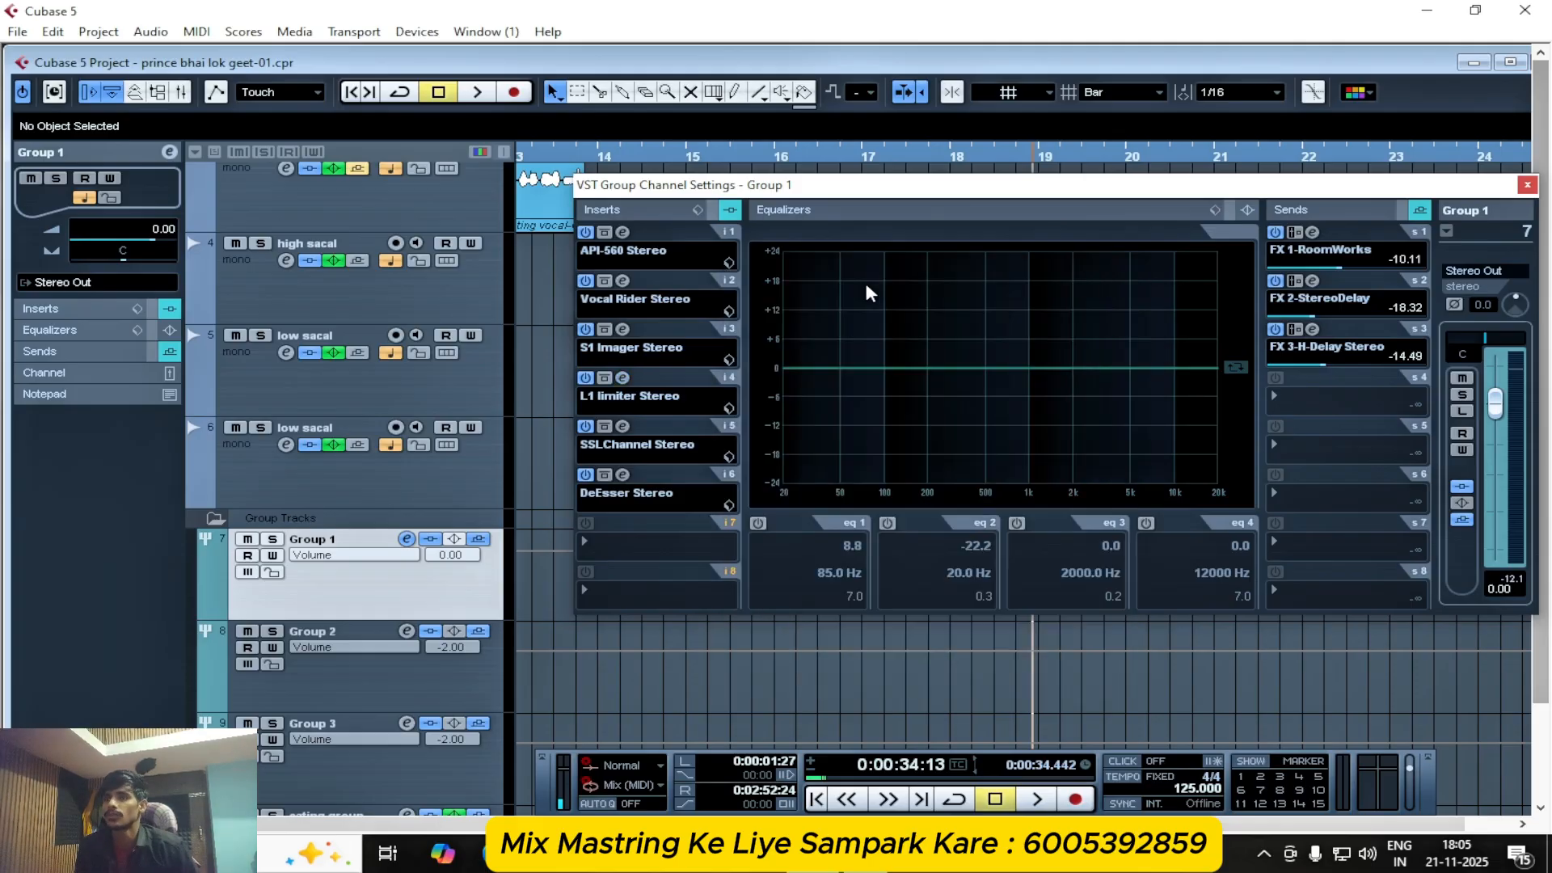
left_click(624, 377)
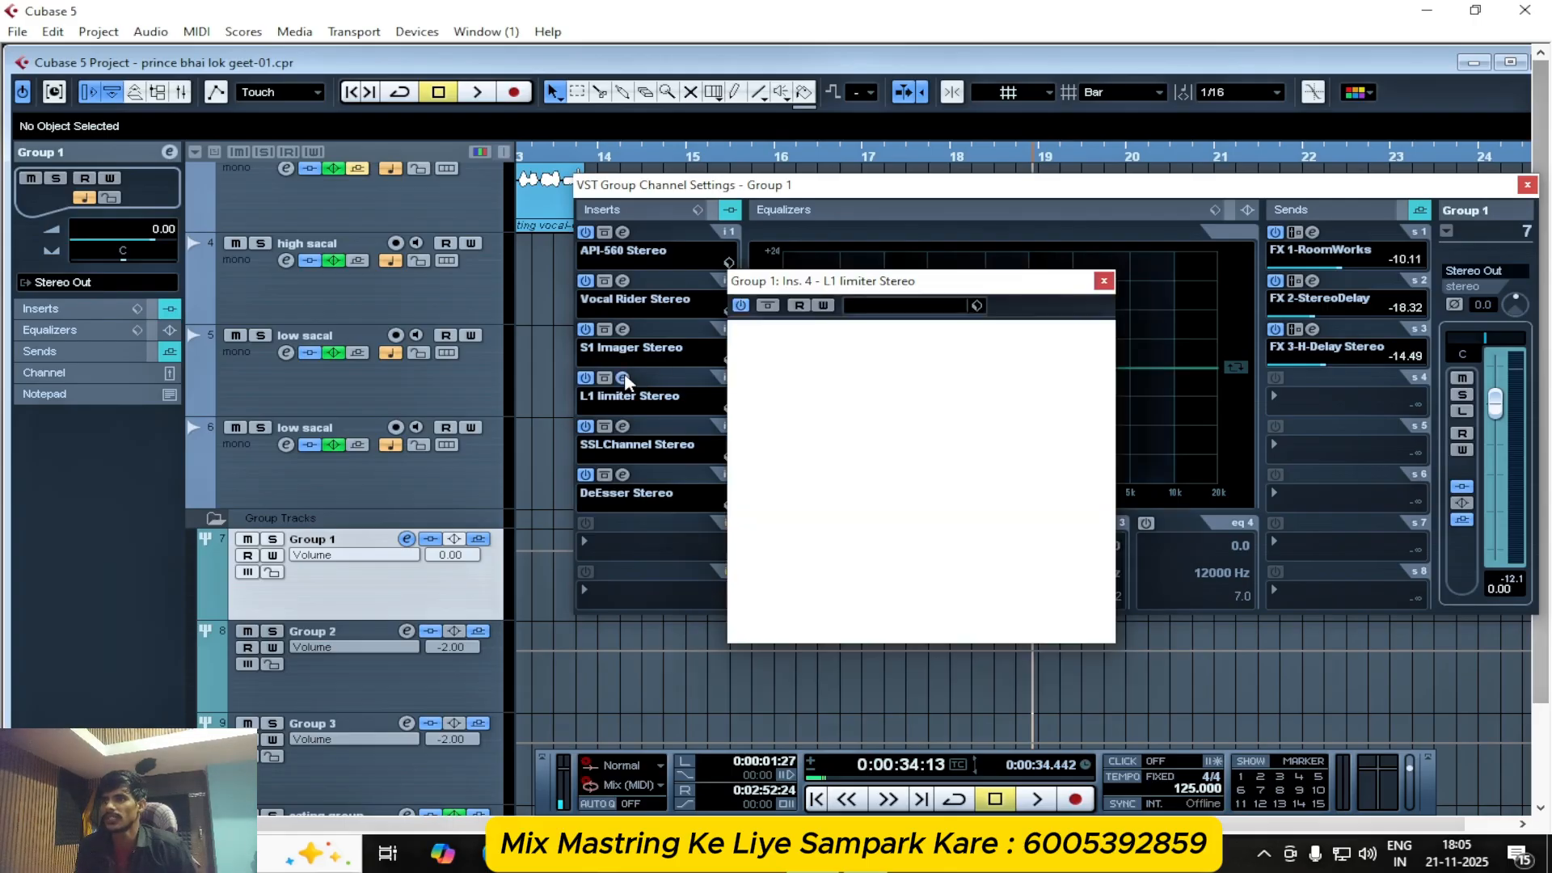
key("space")
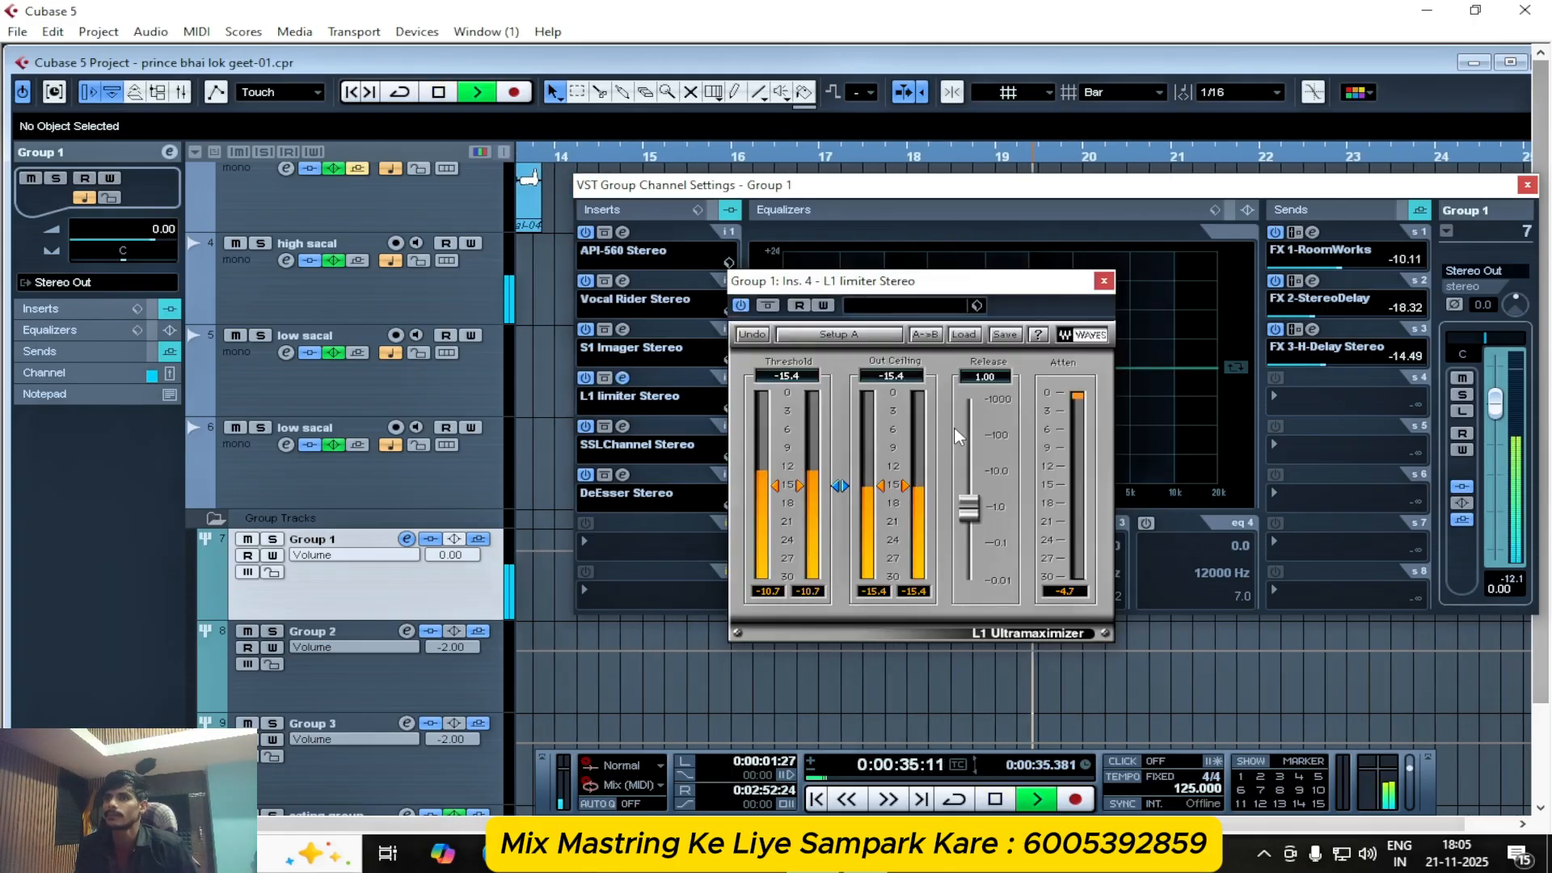
key("space")
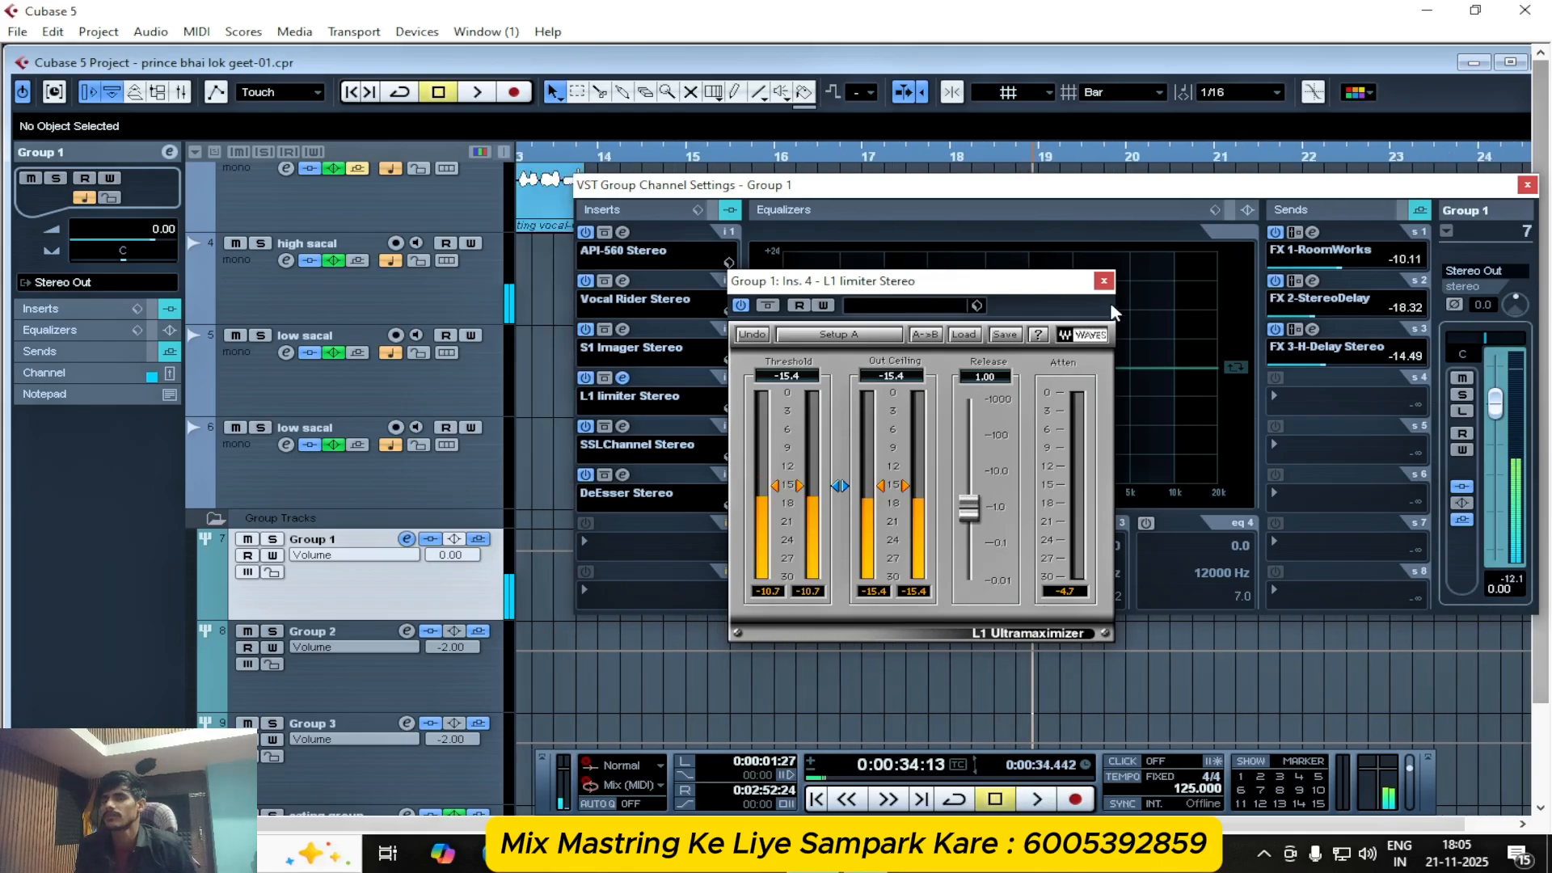
left_click(1104, 281)
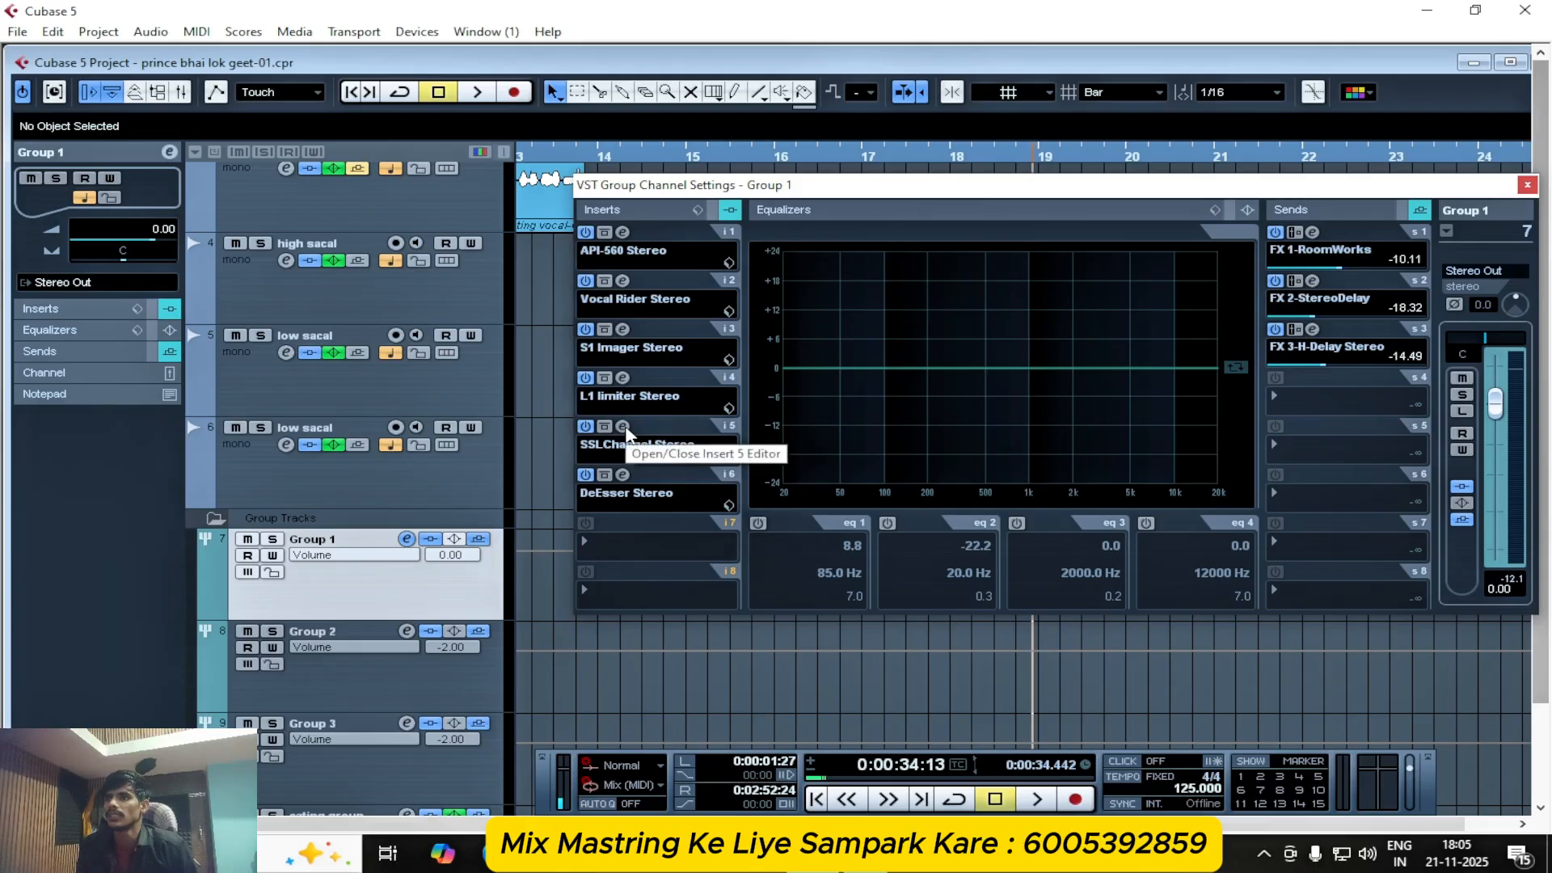
- Review the SSLChannel Stereo insert on Group 1, playing the vocal to check its output level meter, and close the plug-in
left_click(623, 426)
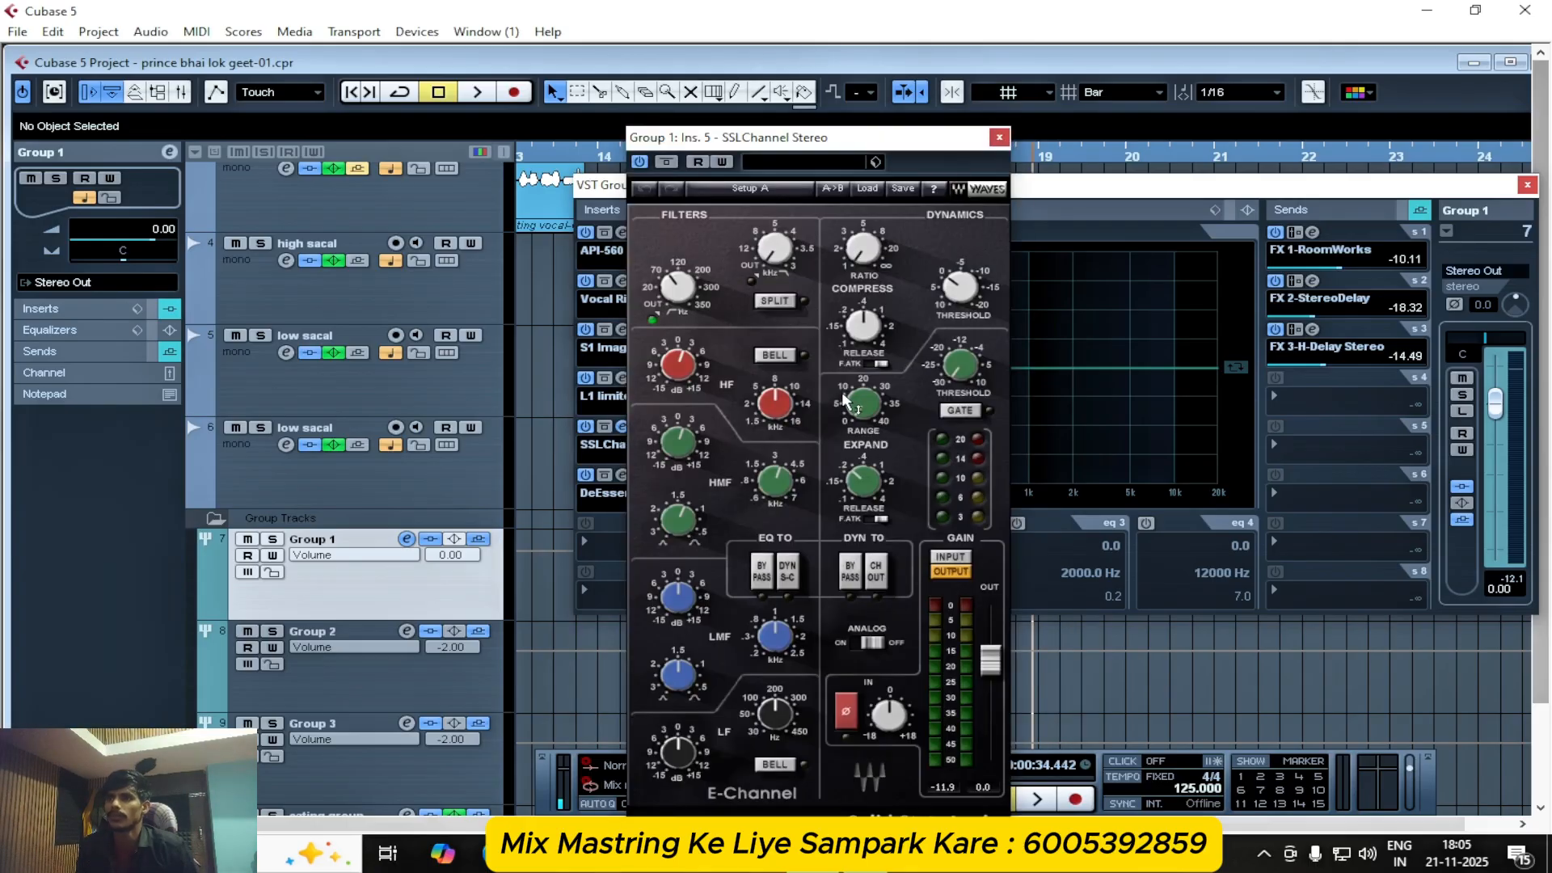
mouse_move(849, 404)
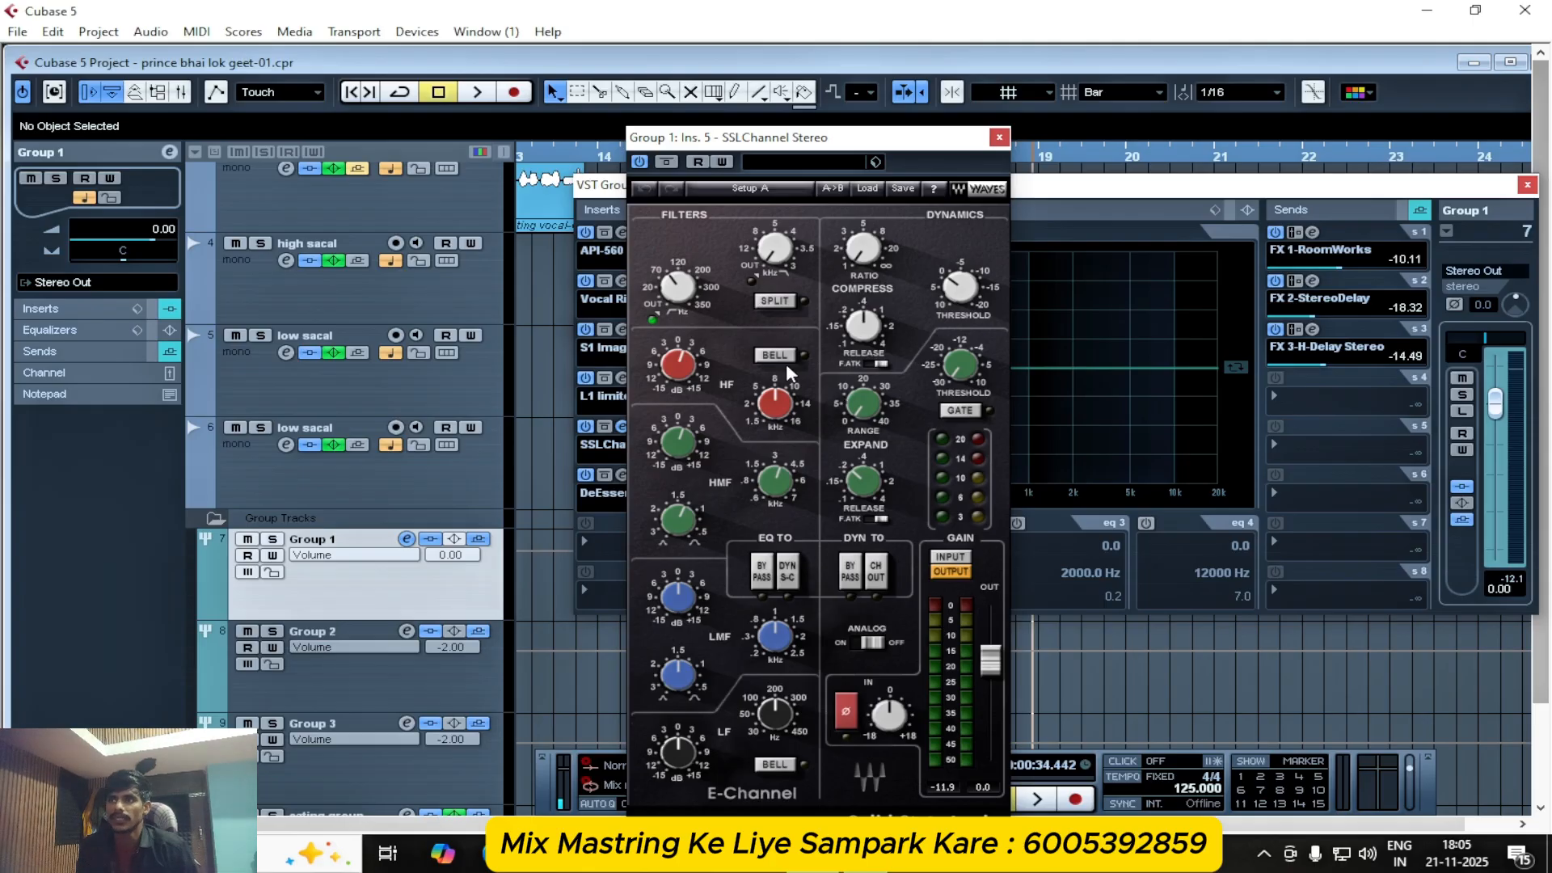
key("space")
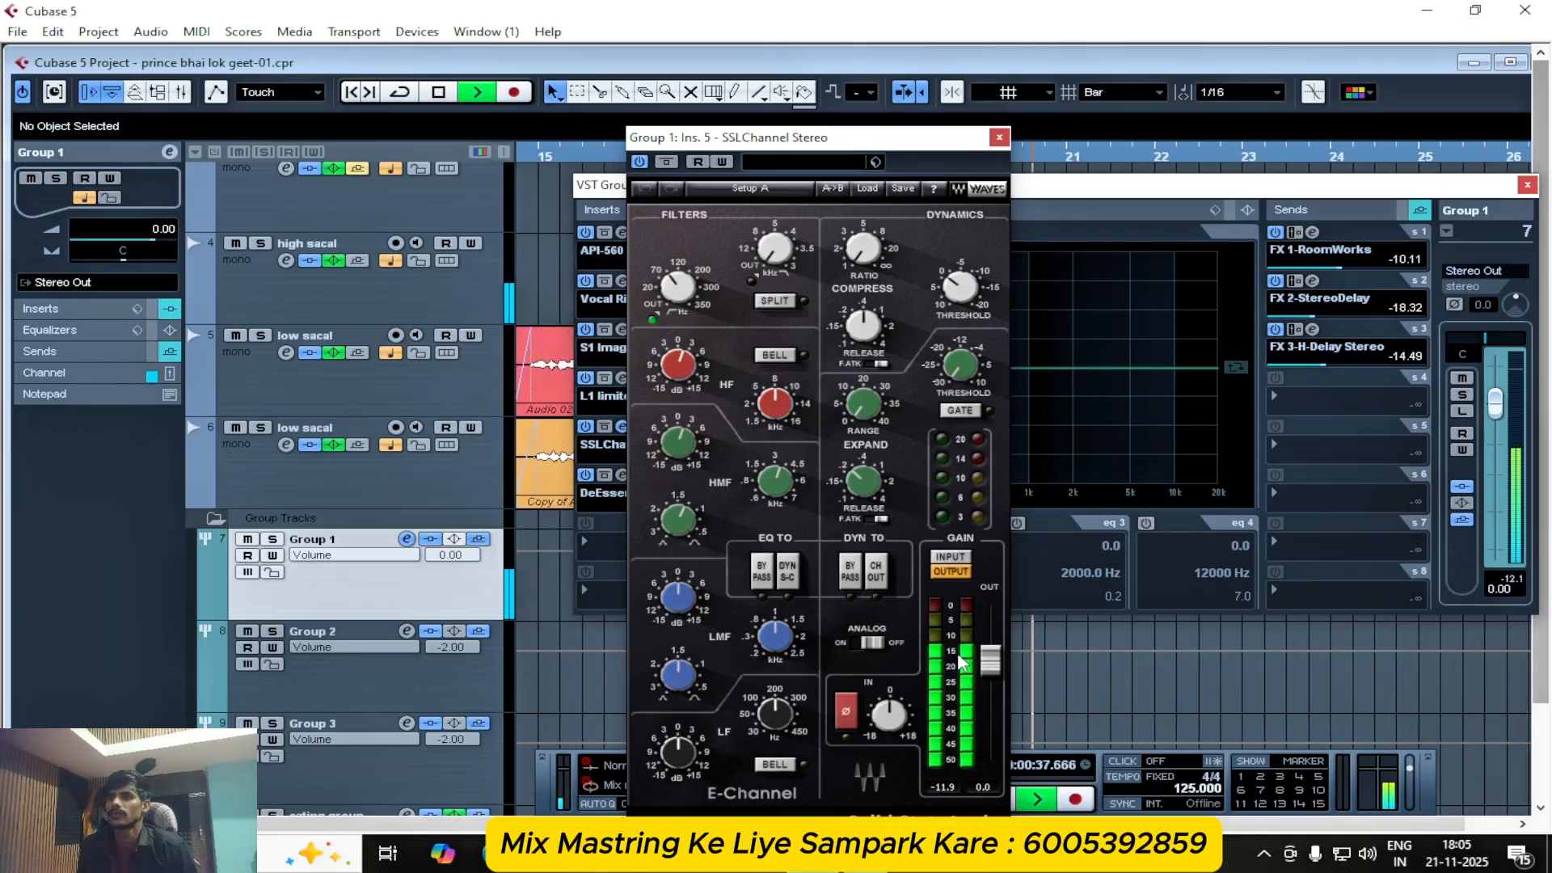
key("space")
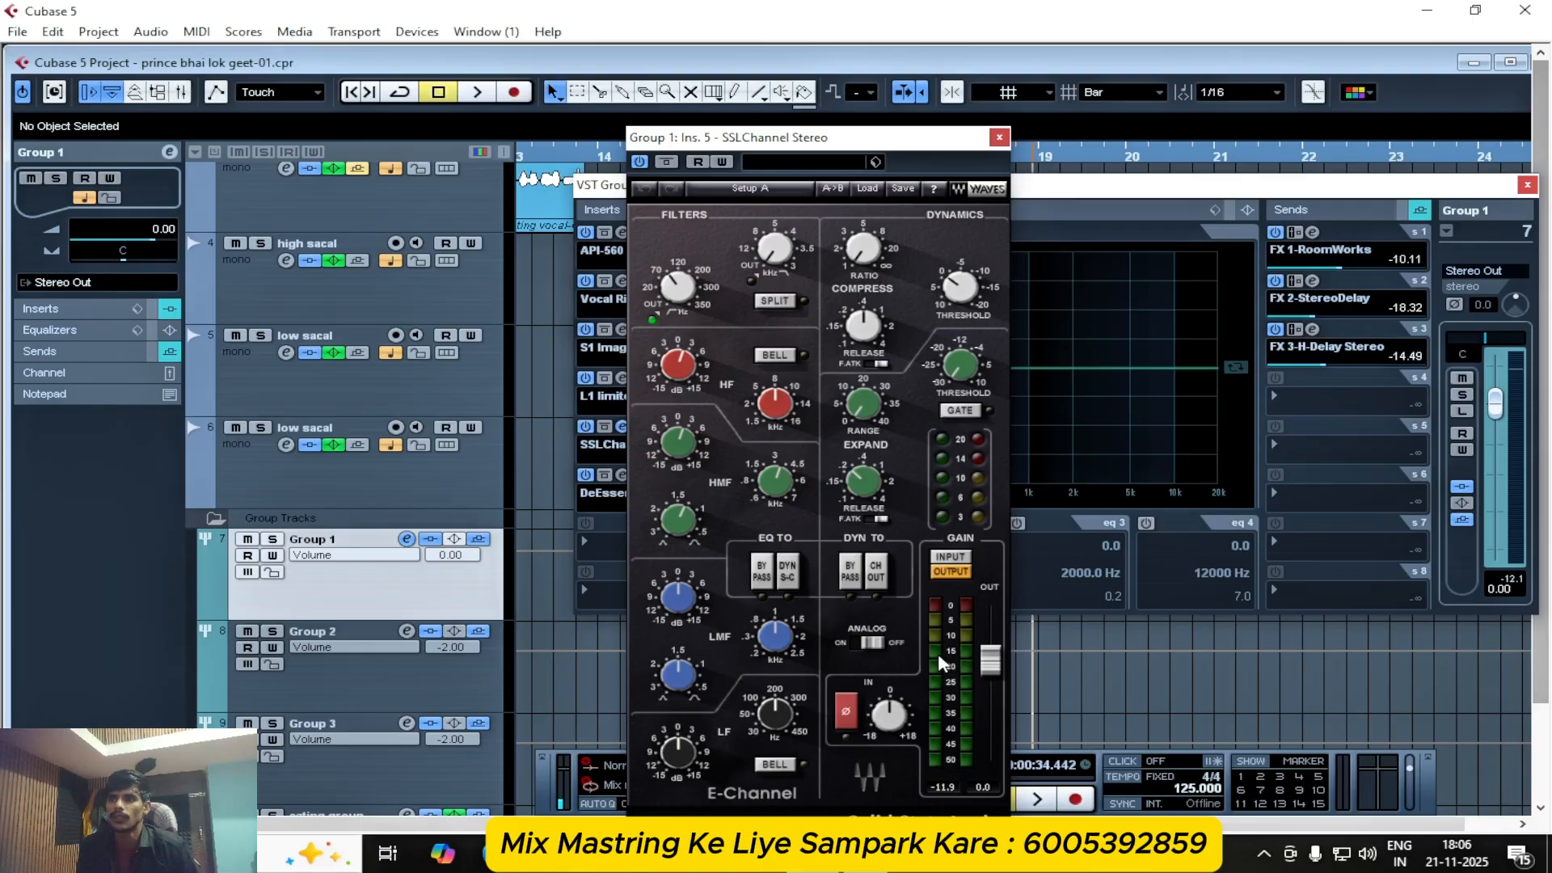
key("space")
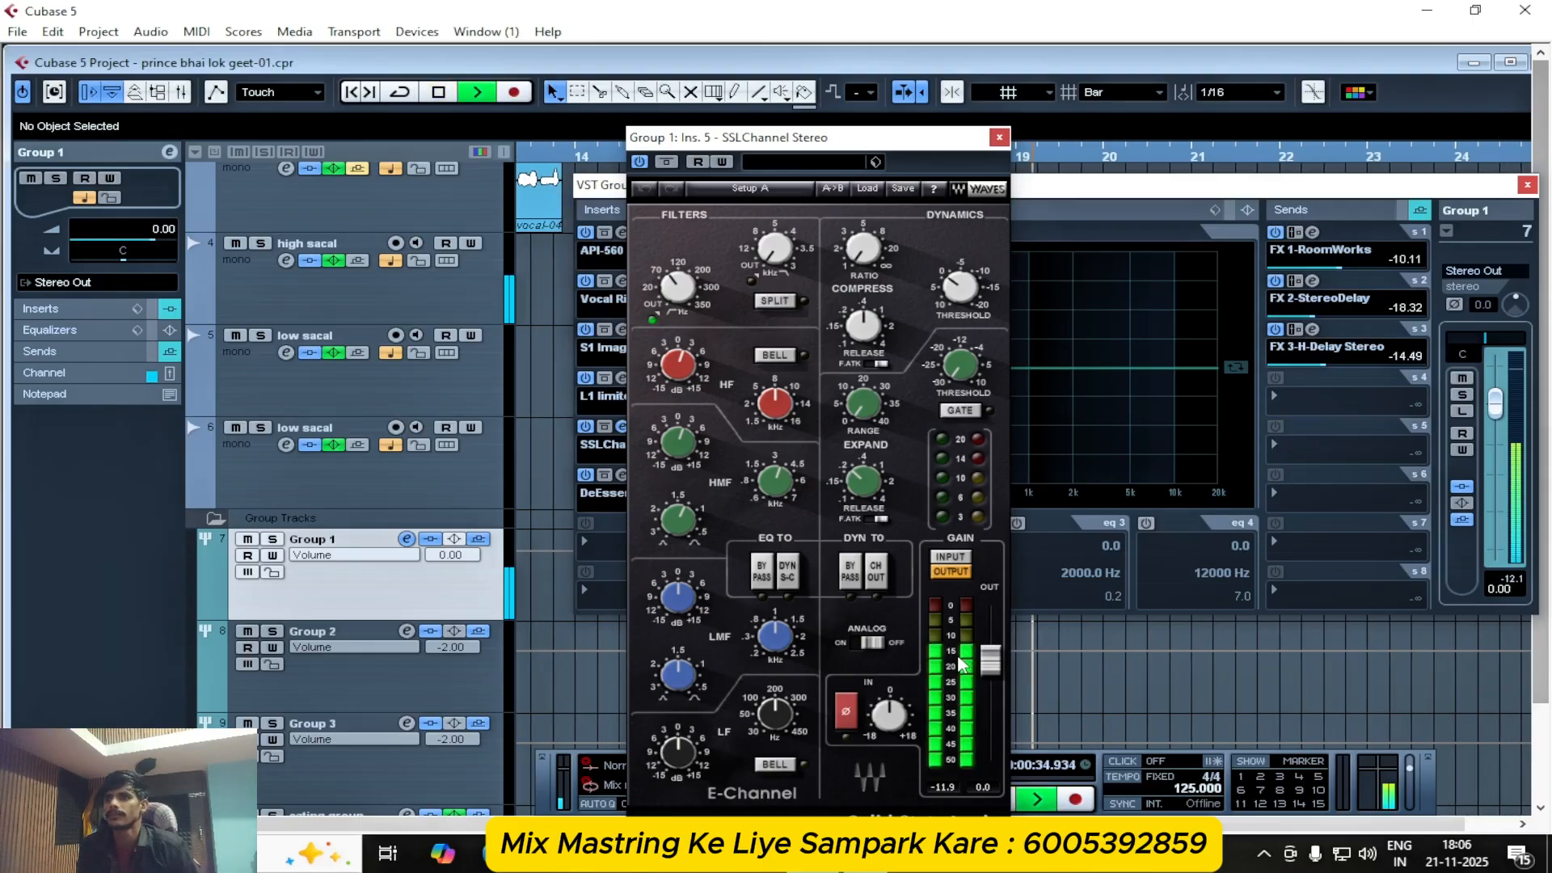
key("space")
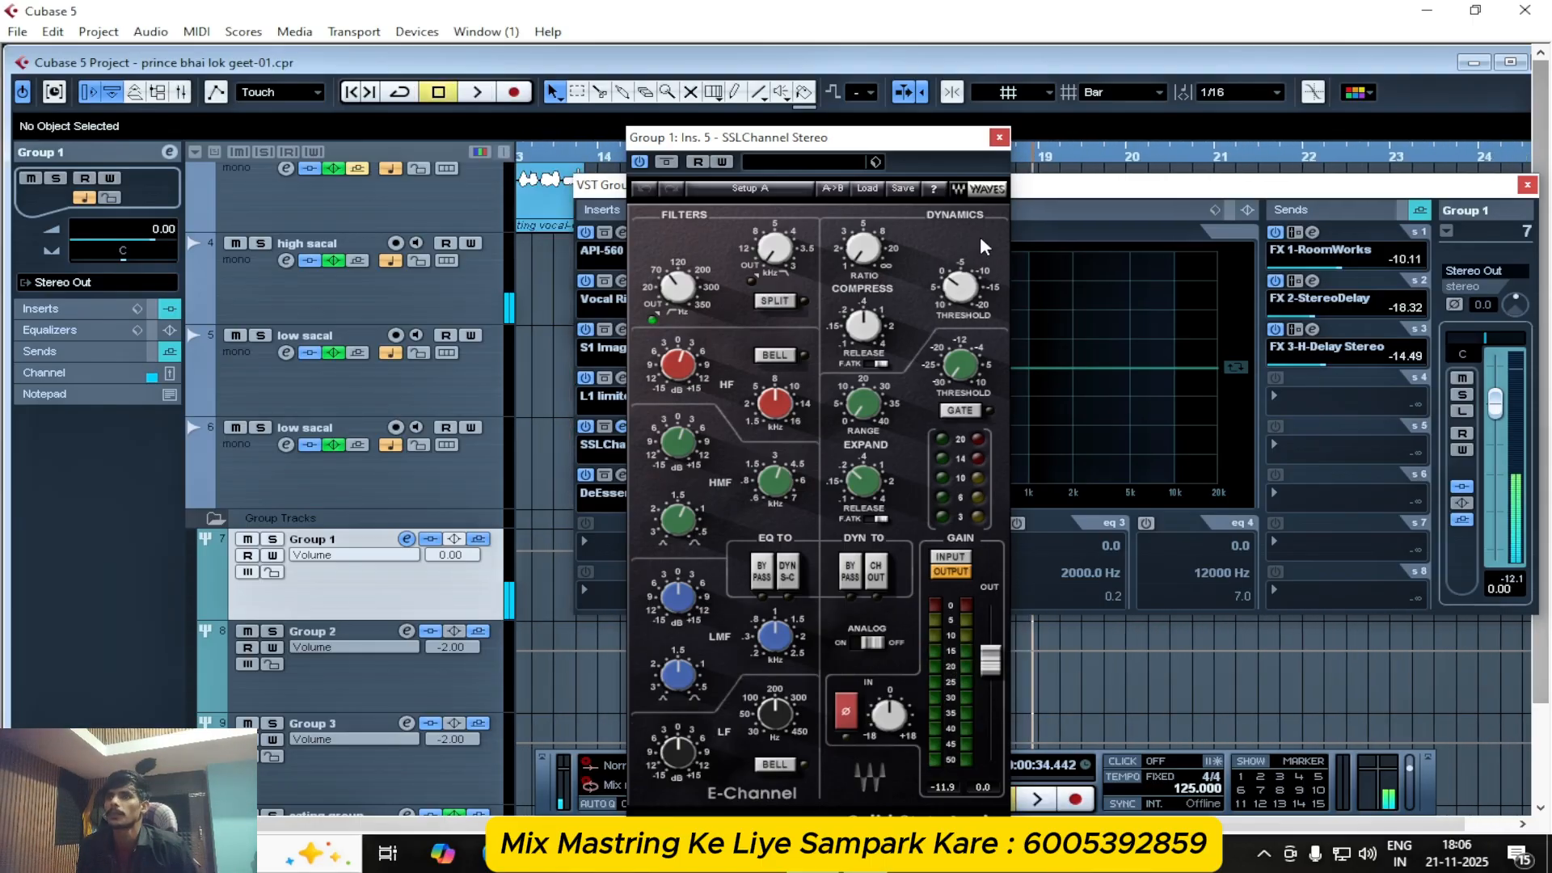
left_click(999, 139)
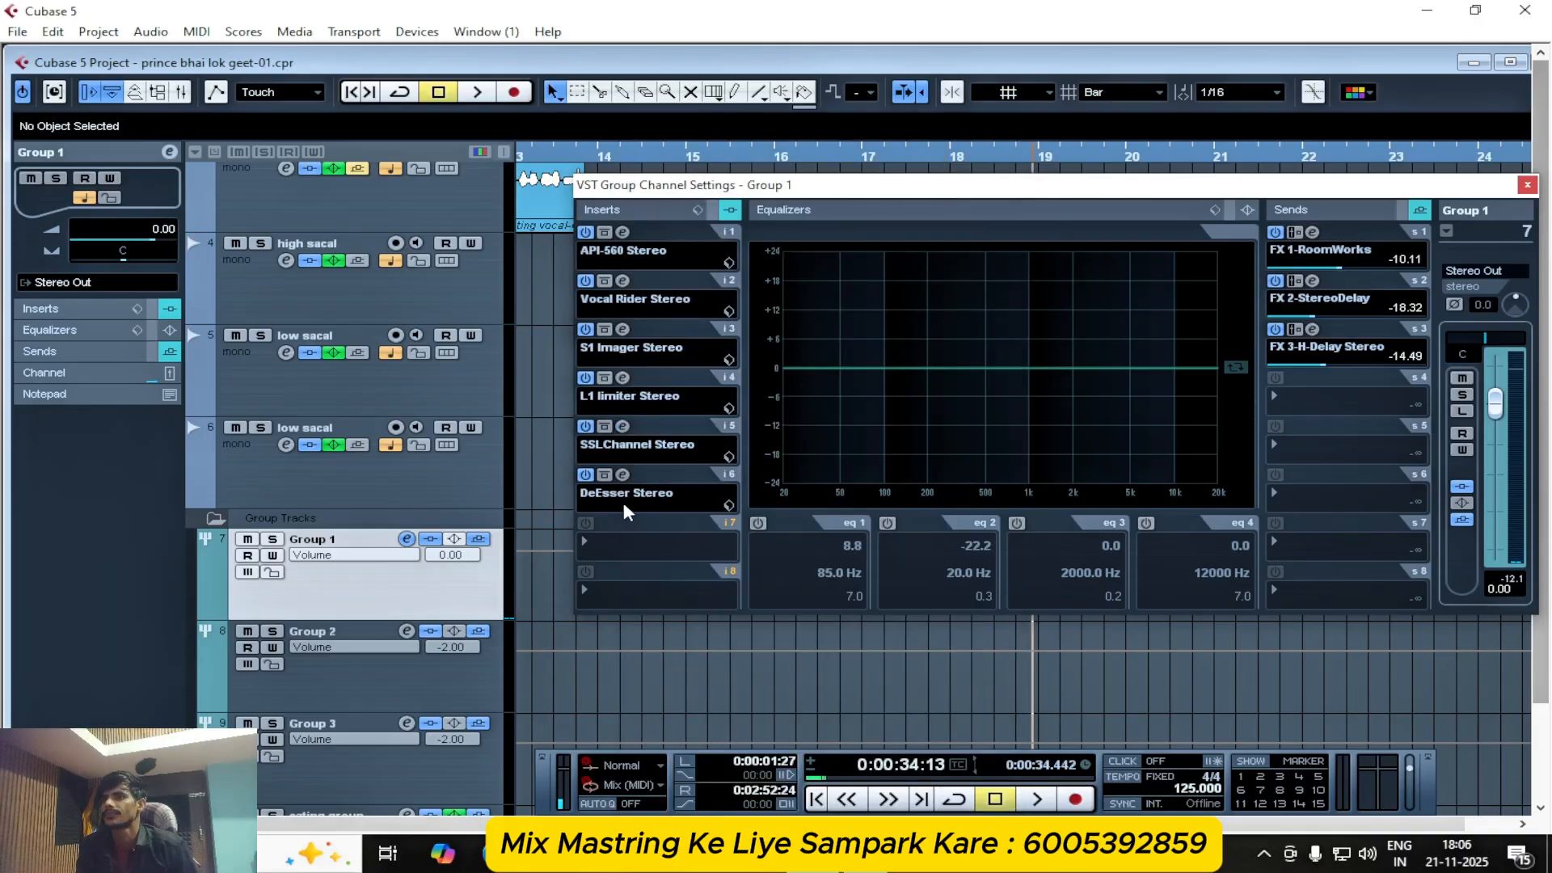
- Check the DeEsser Stereo insert on Group 1 while playing the vocal, and close the plug-in and channel settings
left_click(622, 475)
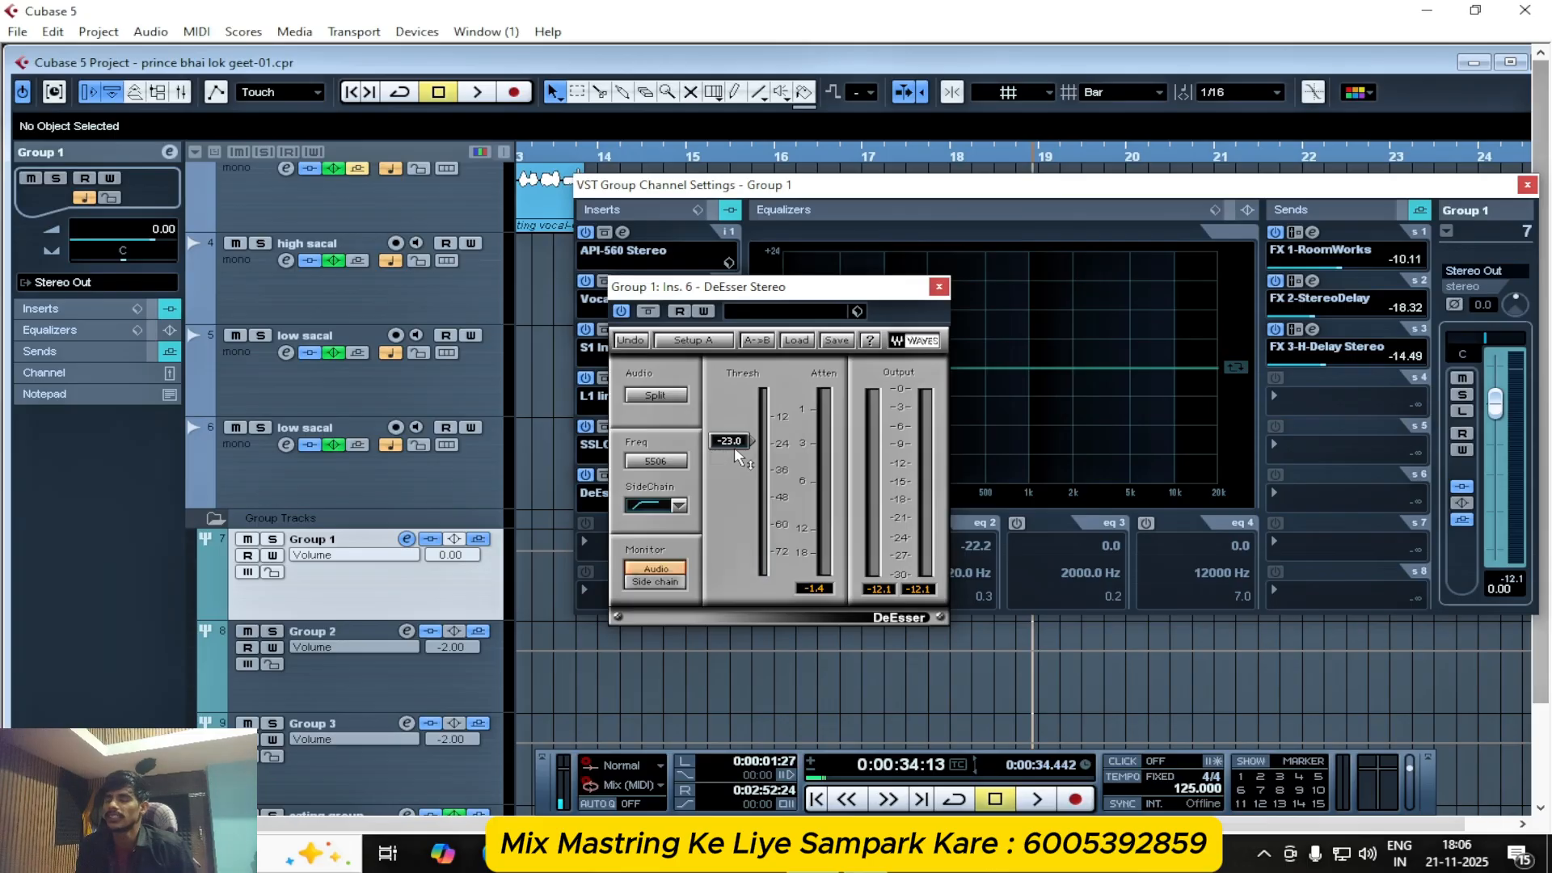
key("space")
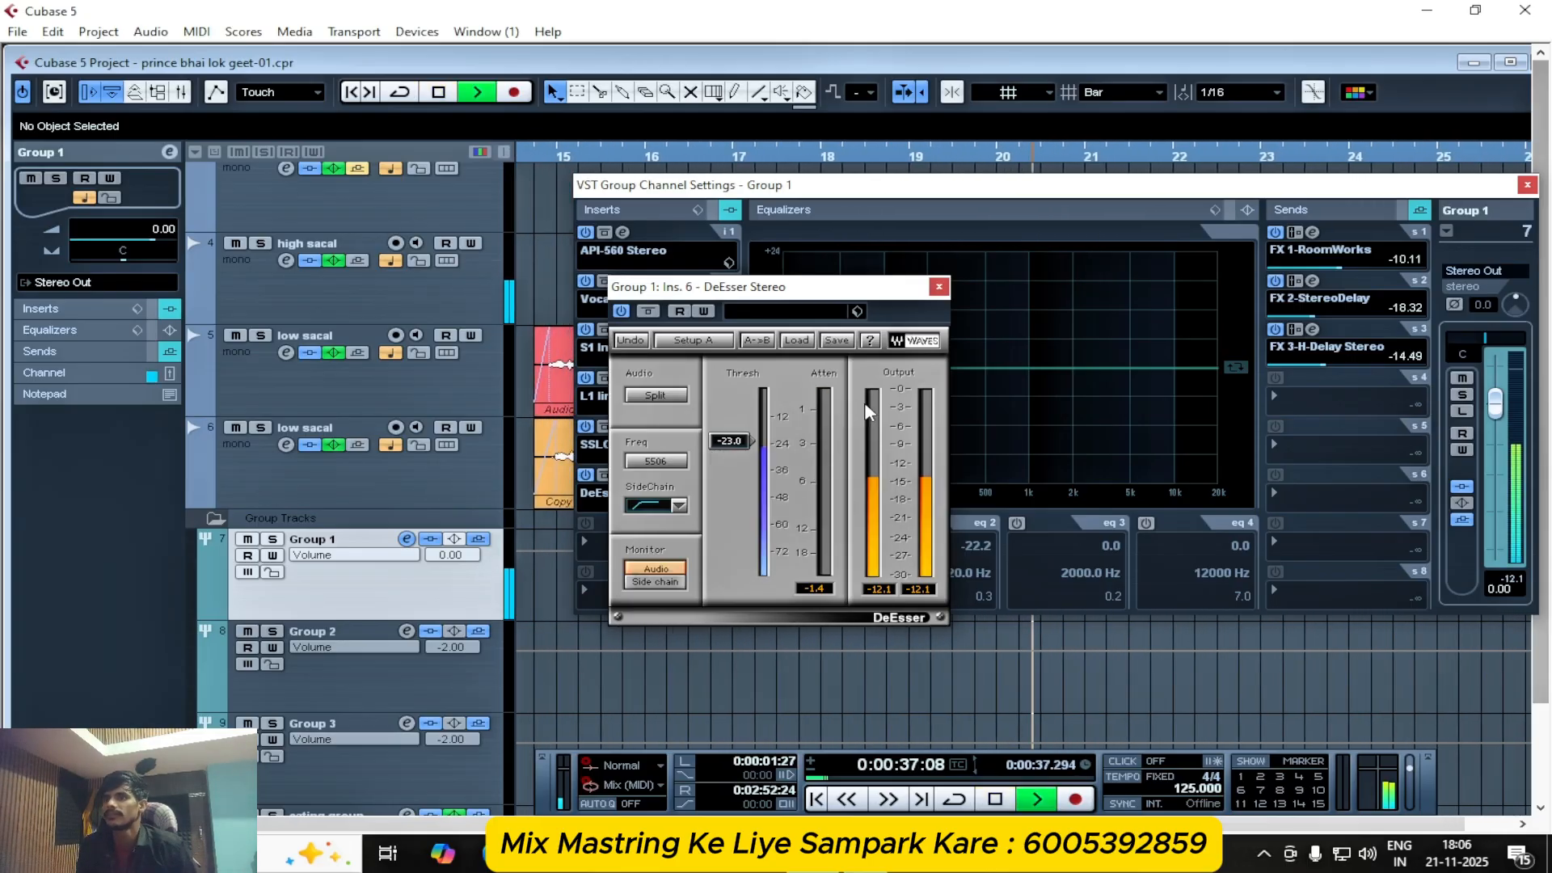
key("space")
left_click(938, 286)
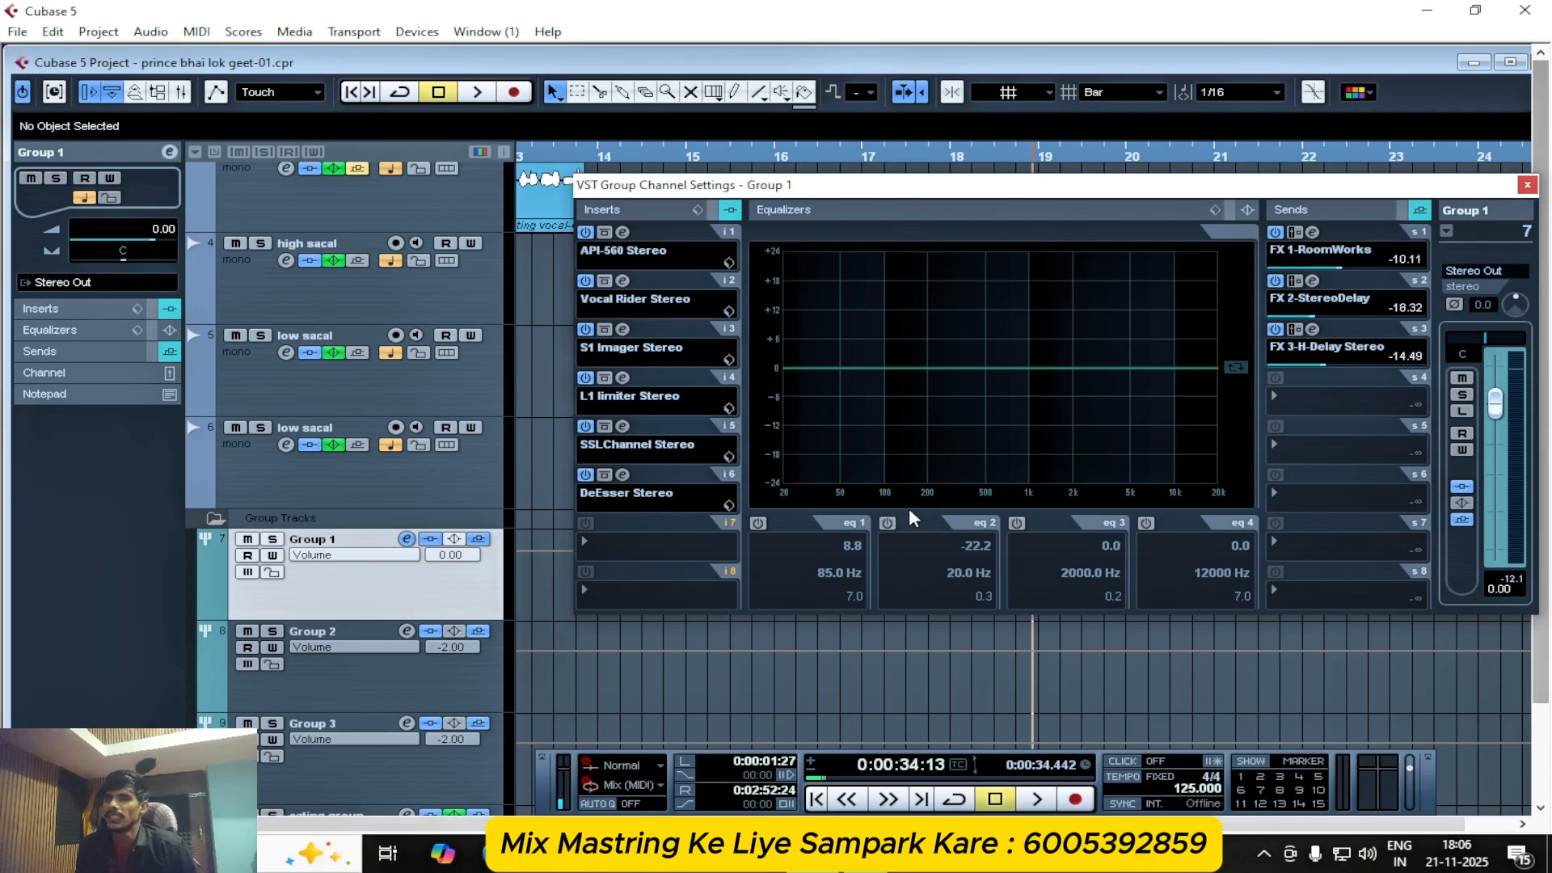
left_click(1528, 186)
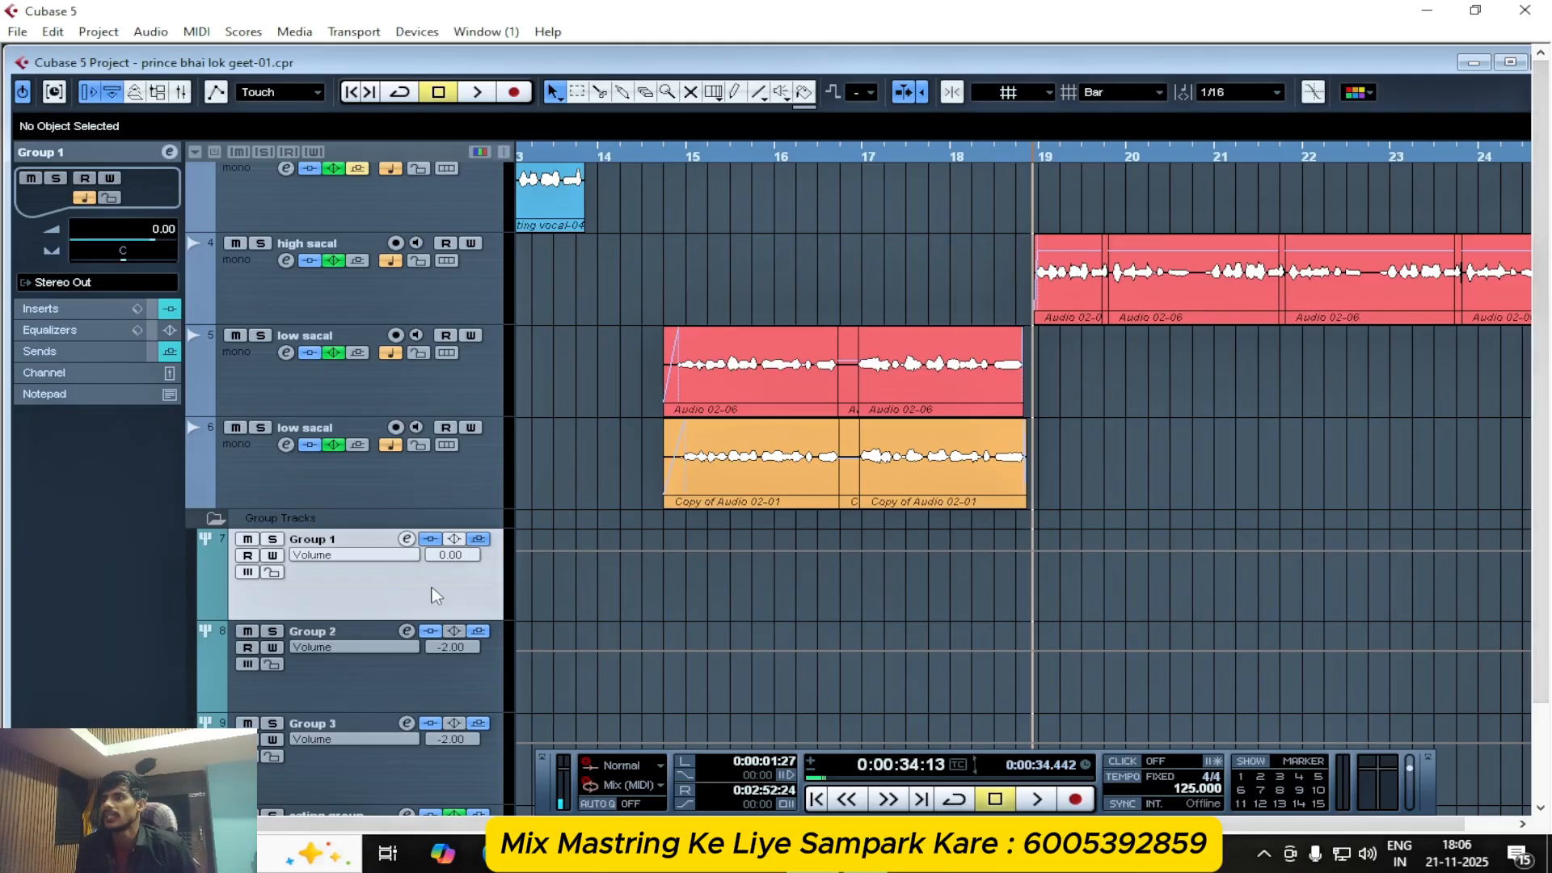
- Show the FX channels in place of the group tracks and open the channel settings of FX 1-RoomWorks
scroll(436, 596, "down", 3)
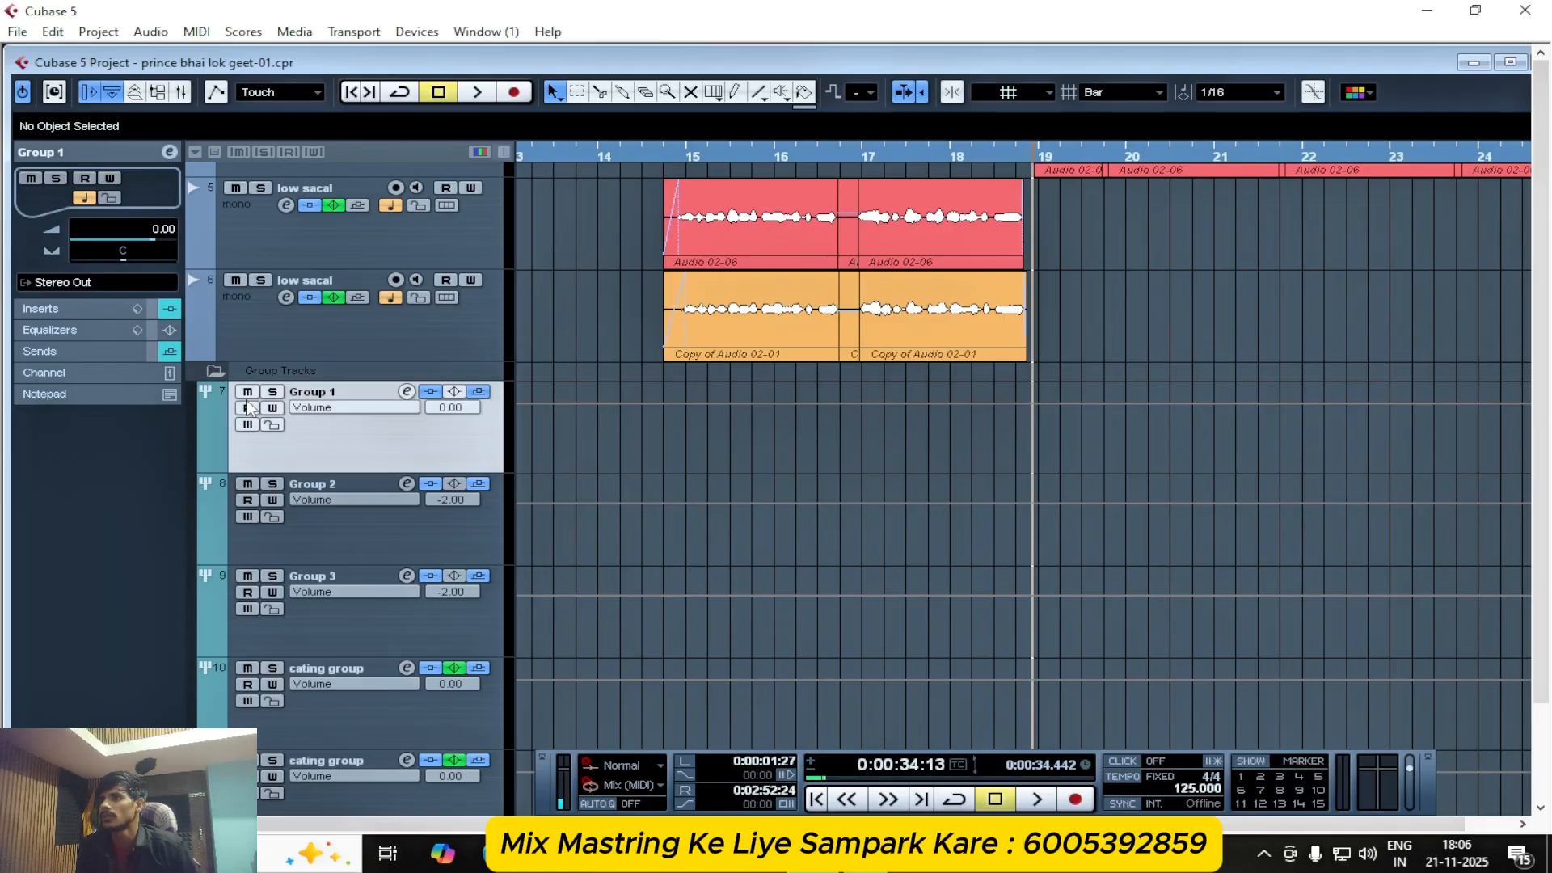
left_click(221, 373)
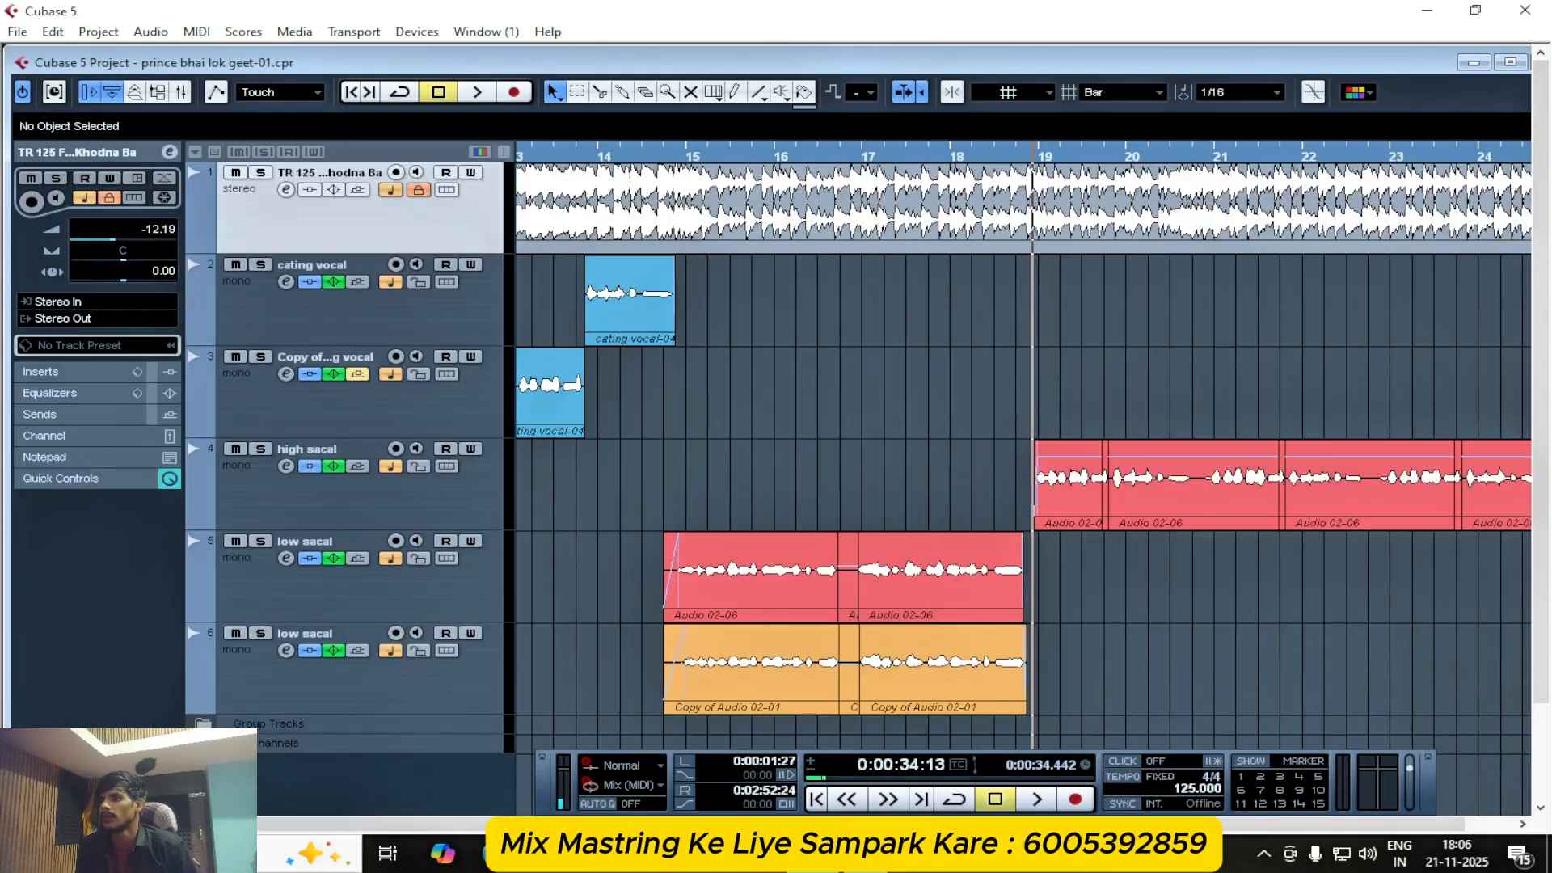
scroll(357, 712, "down", 3)
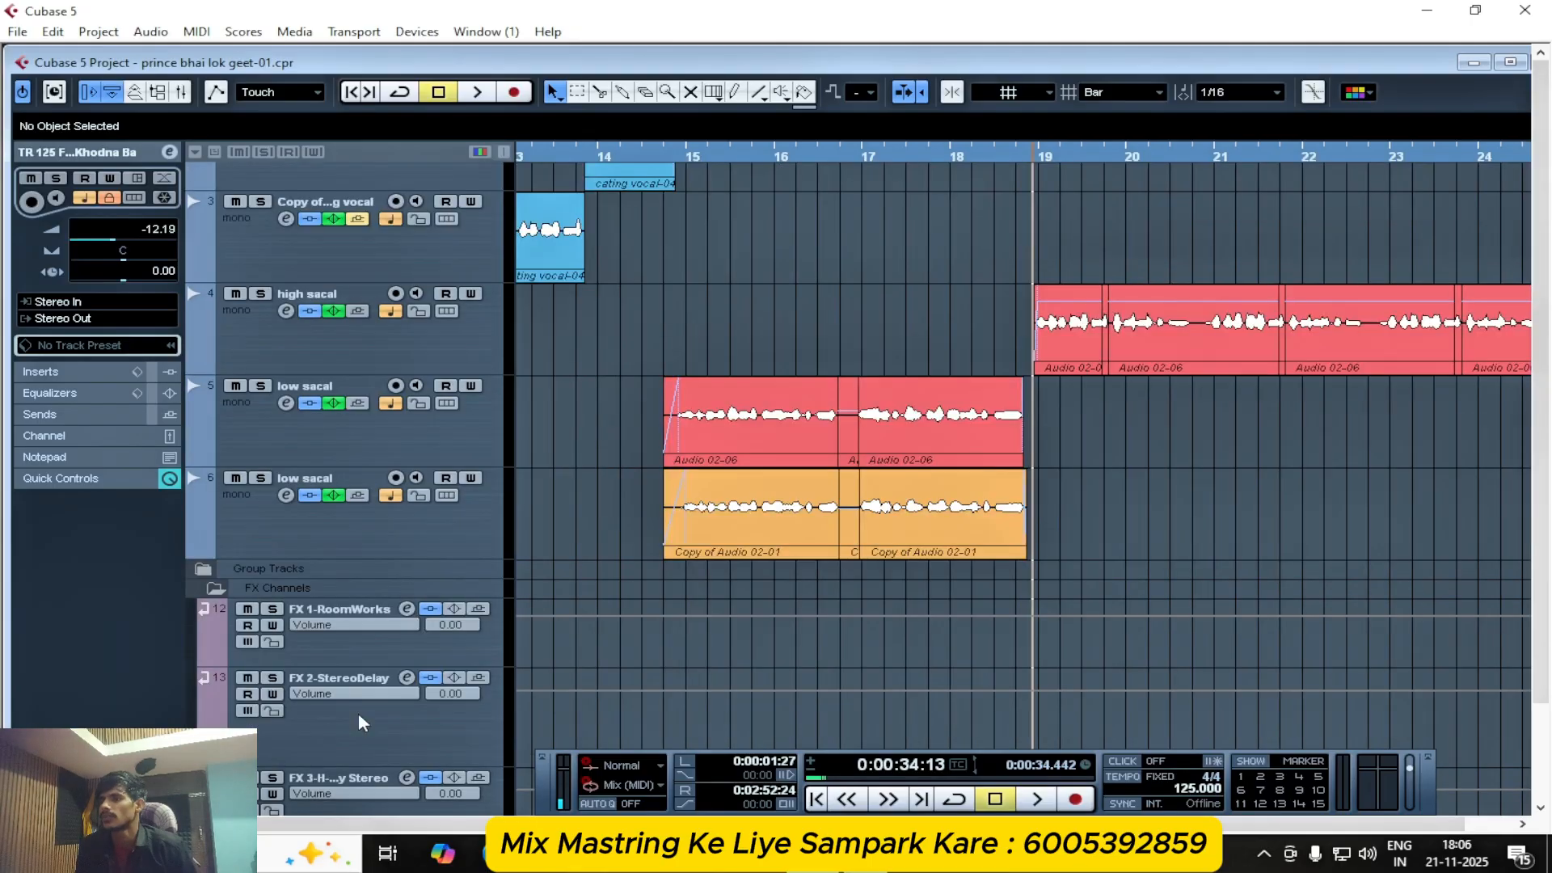
left_click(398, 649)
left_click(407, 608)
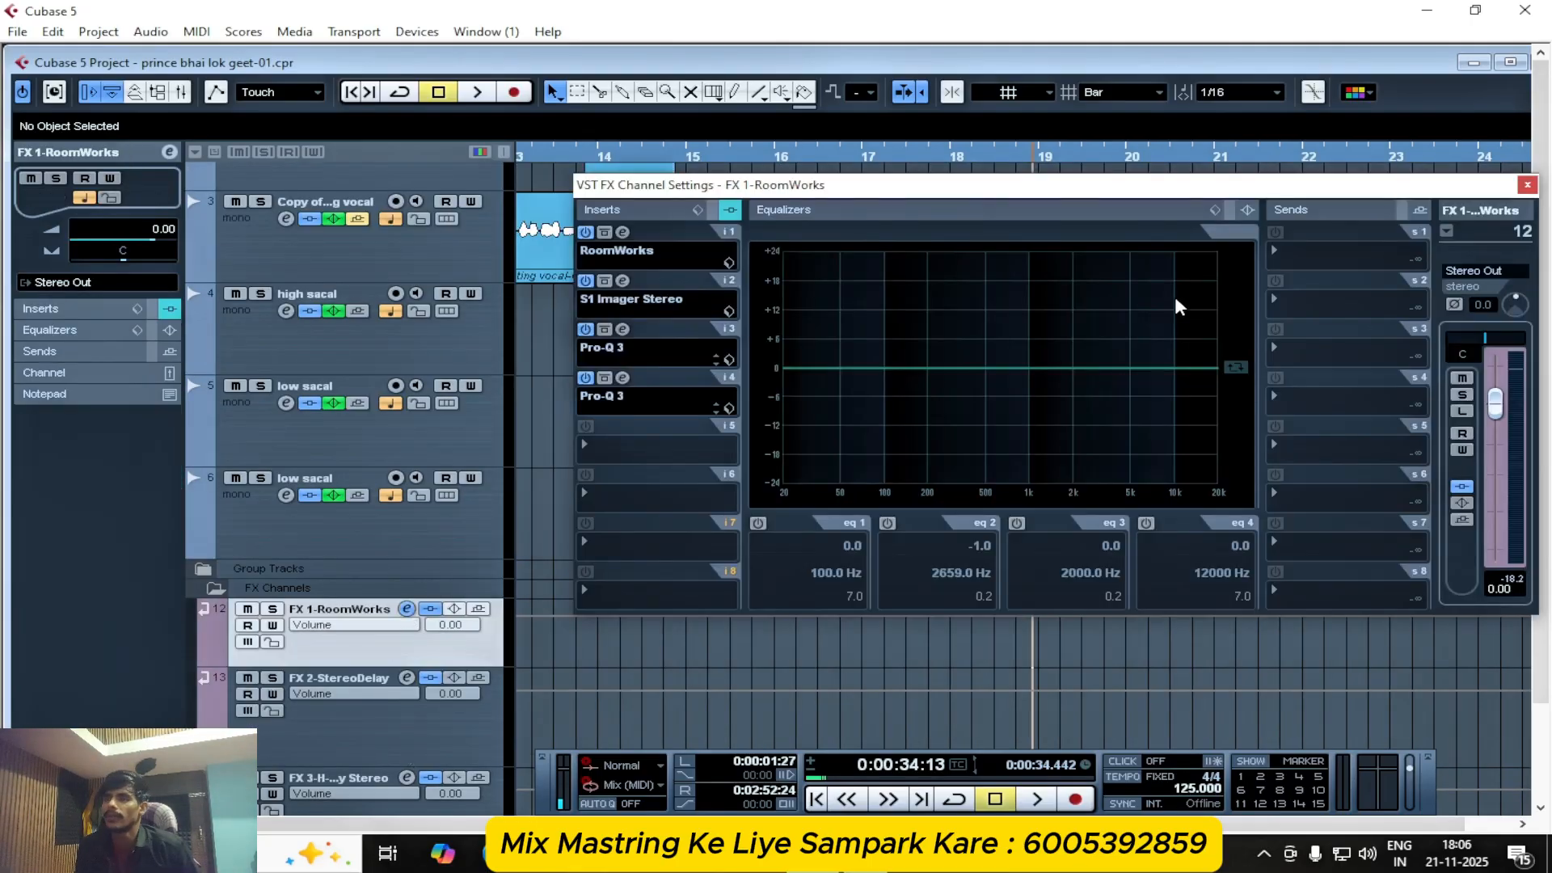
- Review the S1 Imager Stereo and the first Pro-Q 3 inserts on FX 1-RoomWorks, playing the vocal through the equalizer
left_click(622, 281)
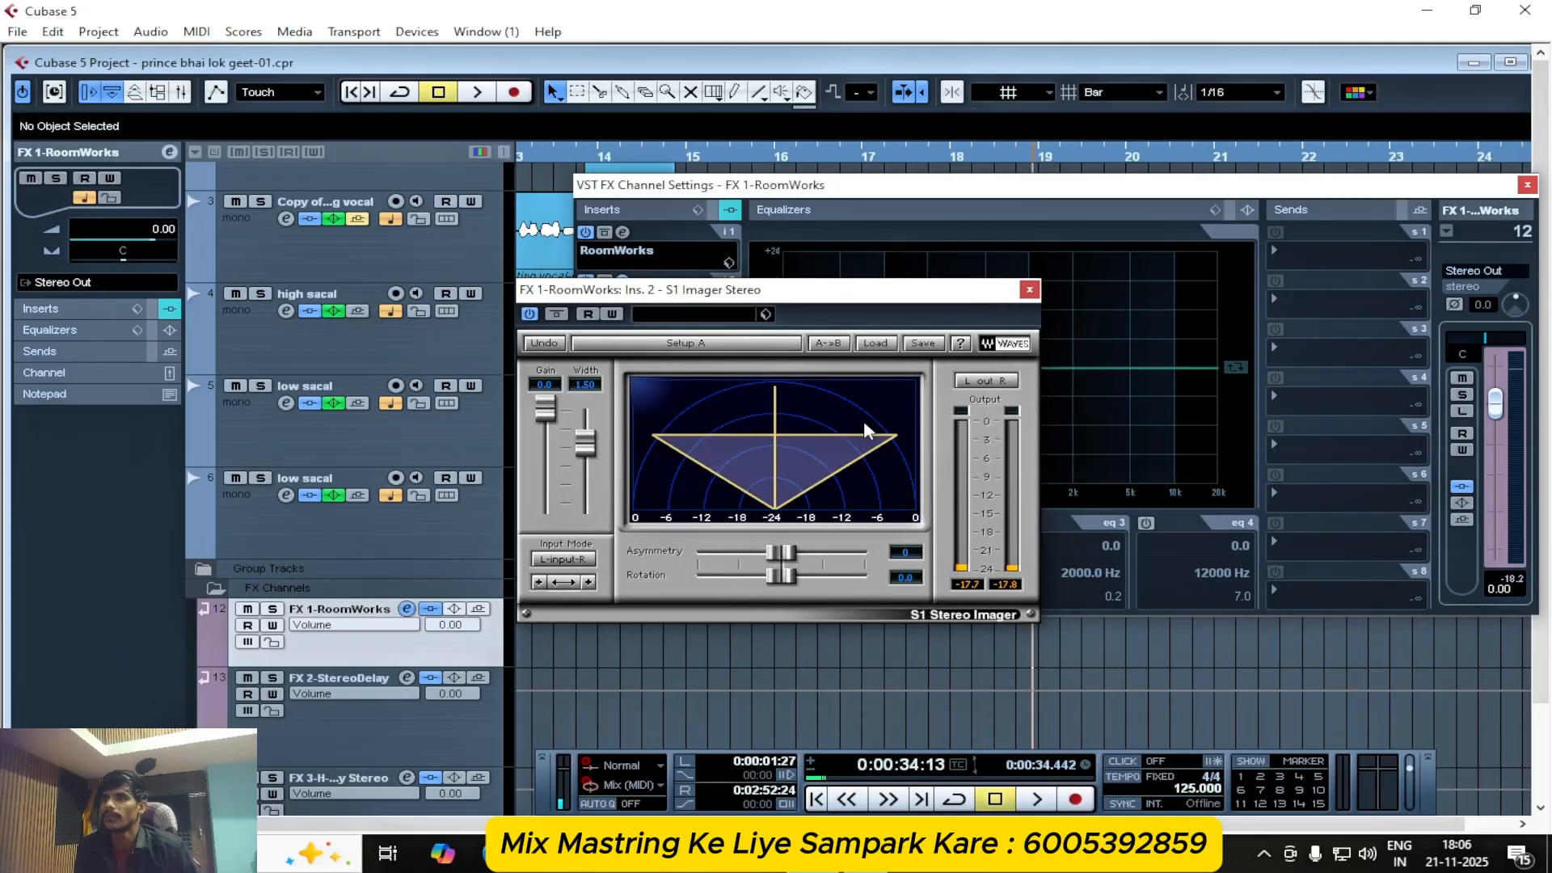
left_click(1030, 289)
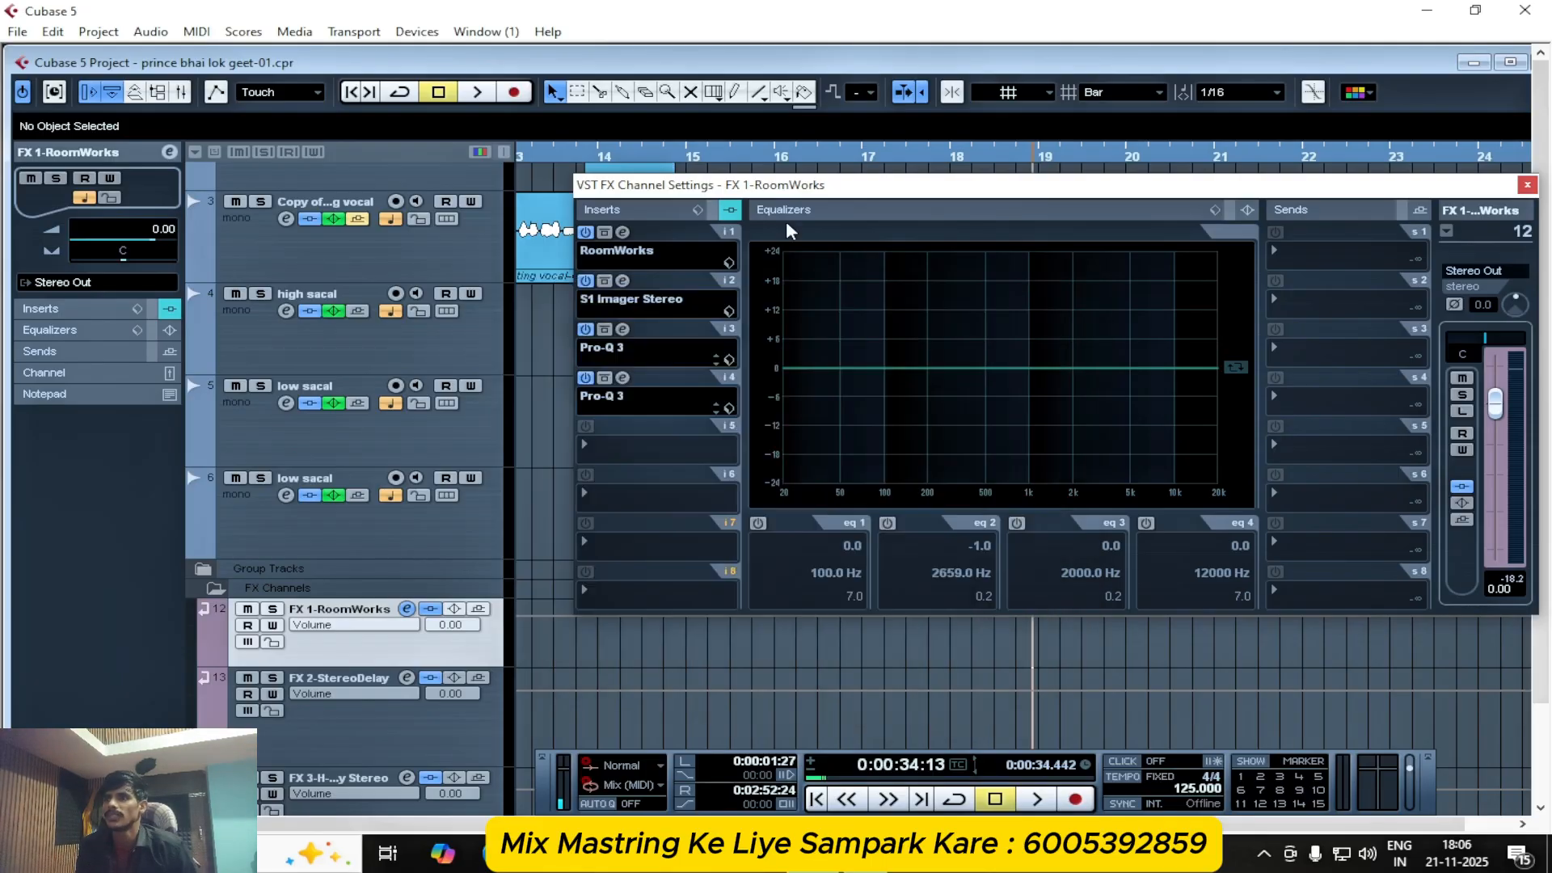
left_click(623, 328)
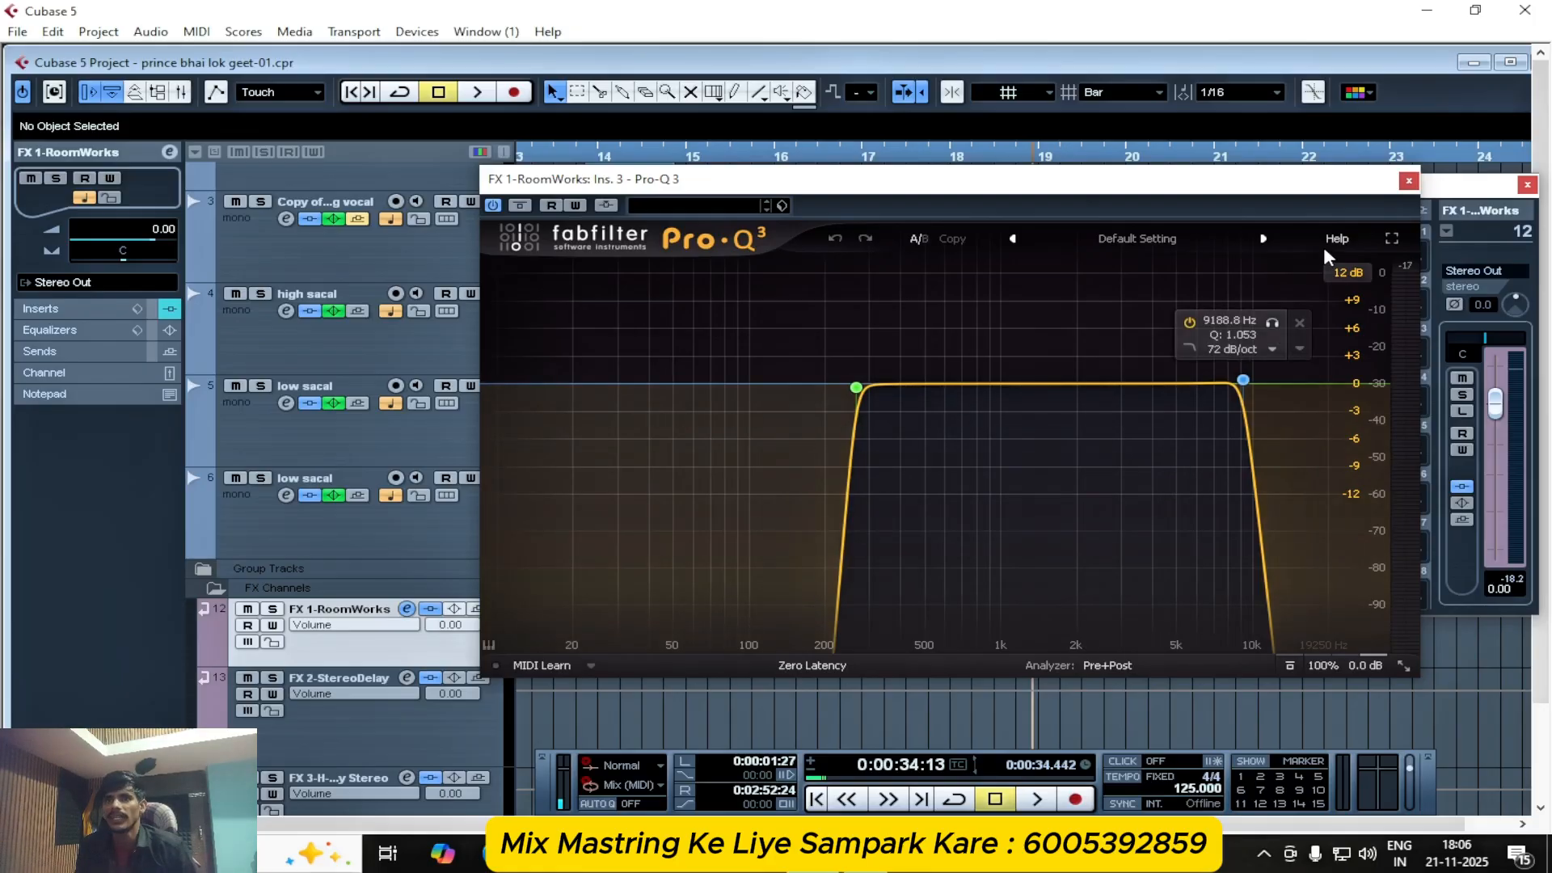
key("space")
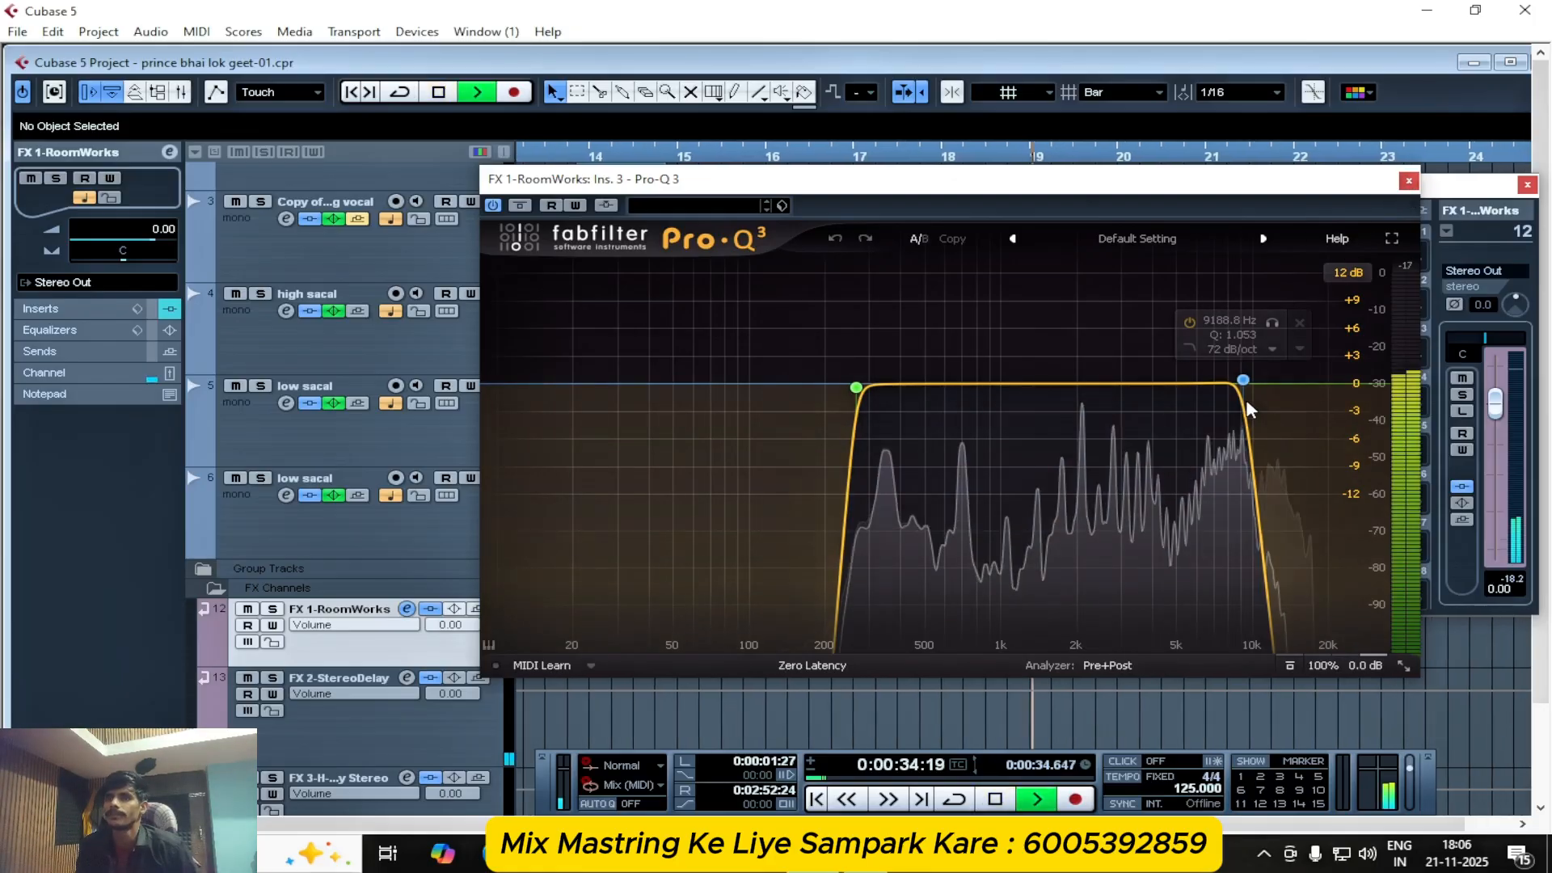
key("space")
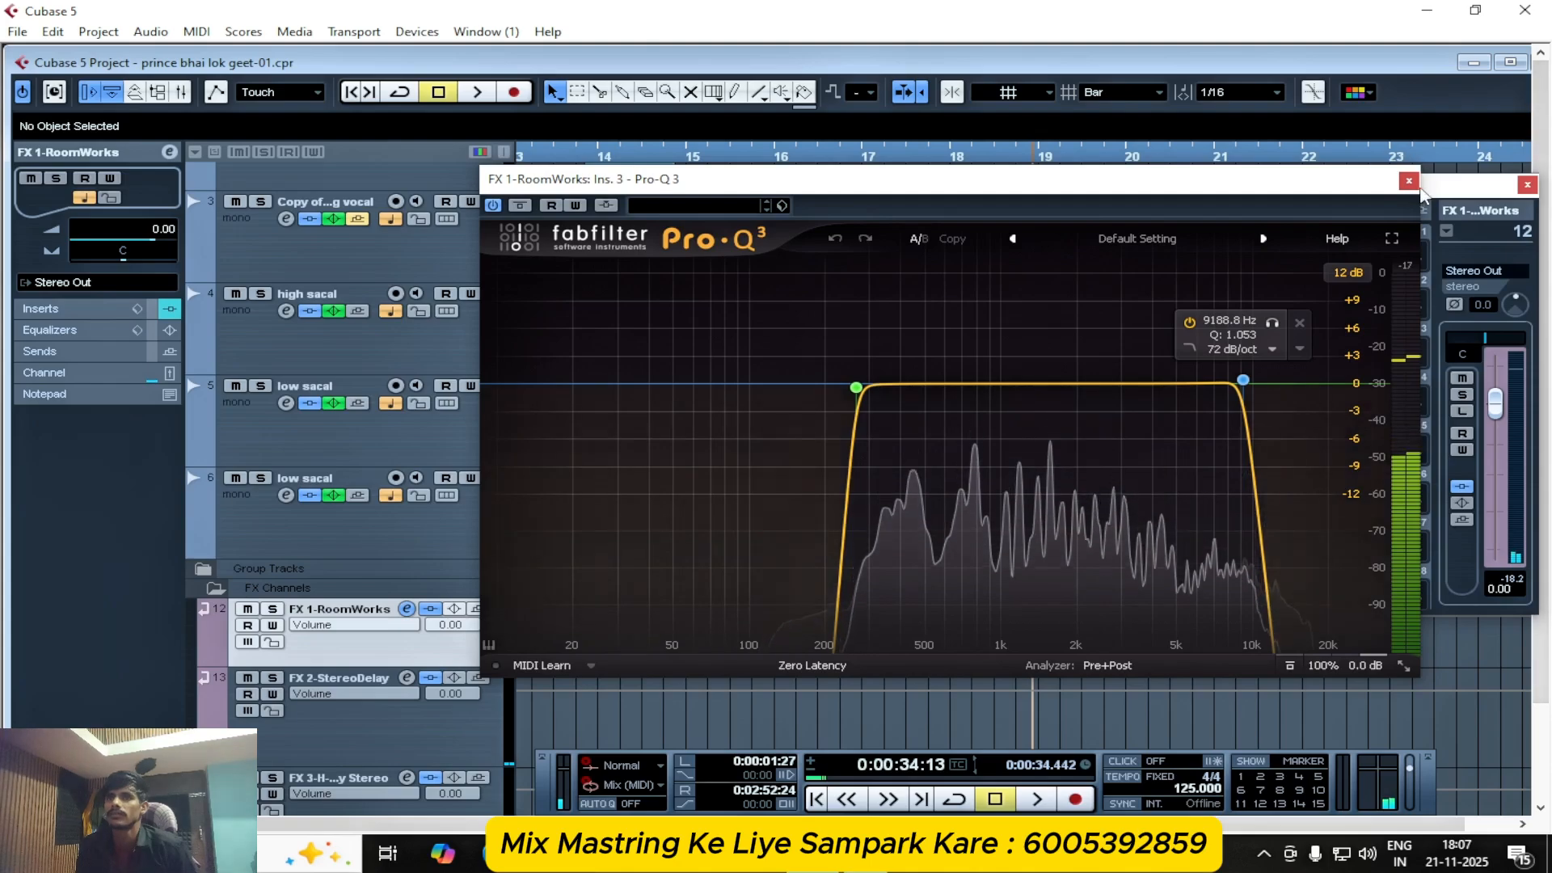
left_click(1407, 183)
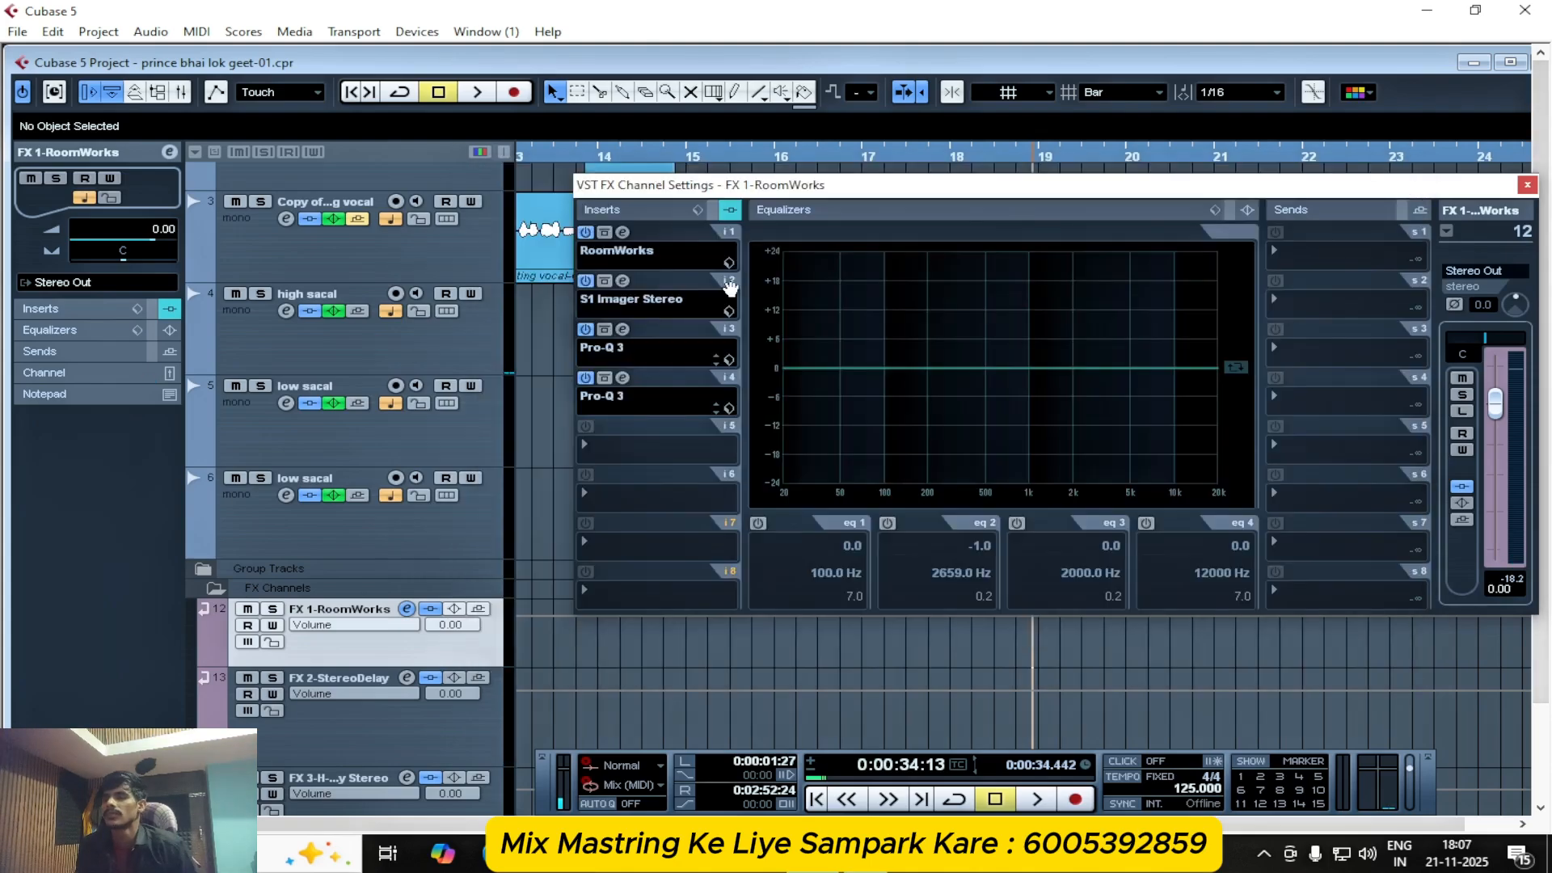
- Examine the Pro-Q 3 on FX 1-RoomWorks' fourth insert during playback, and close the plug-in and channel settings
left_click(622, 379)
key("space")
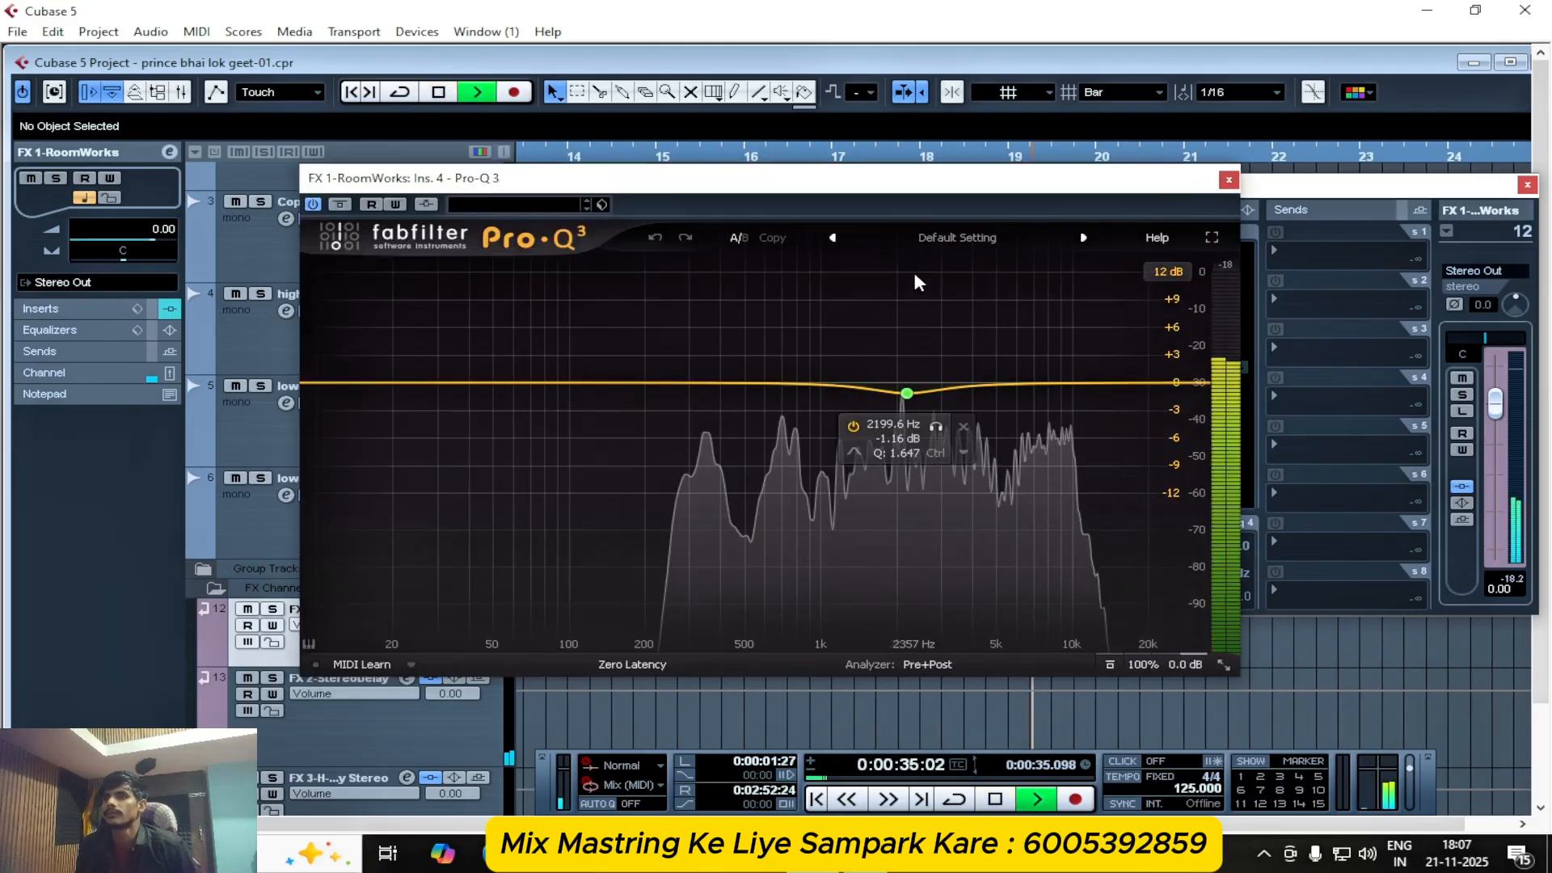
key("space")
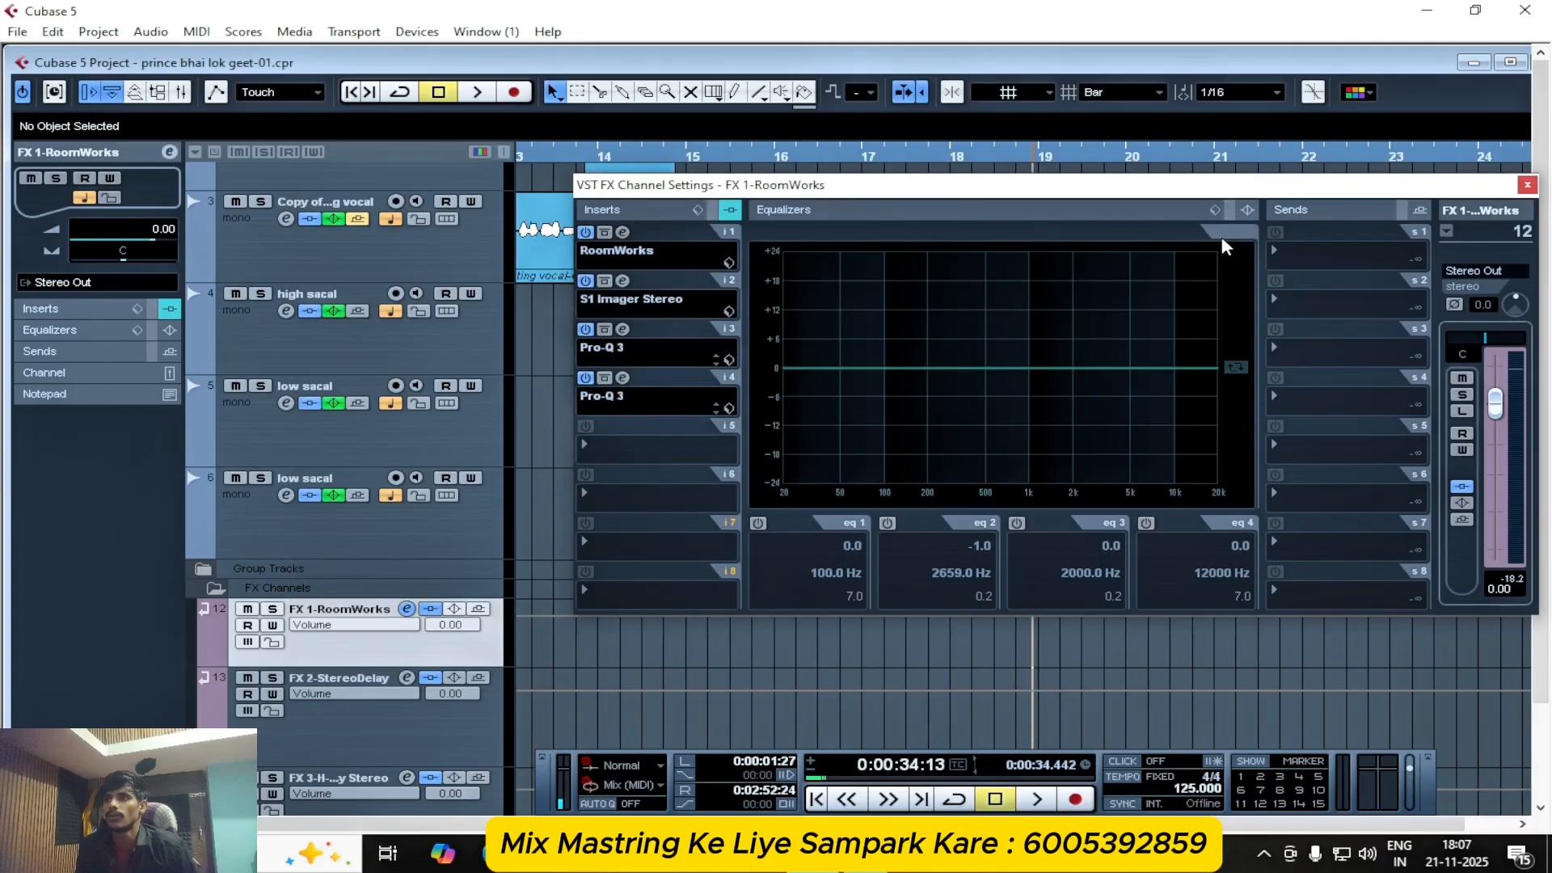
left_click(1229, 181)
left_click(1527, 185)
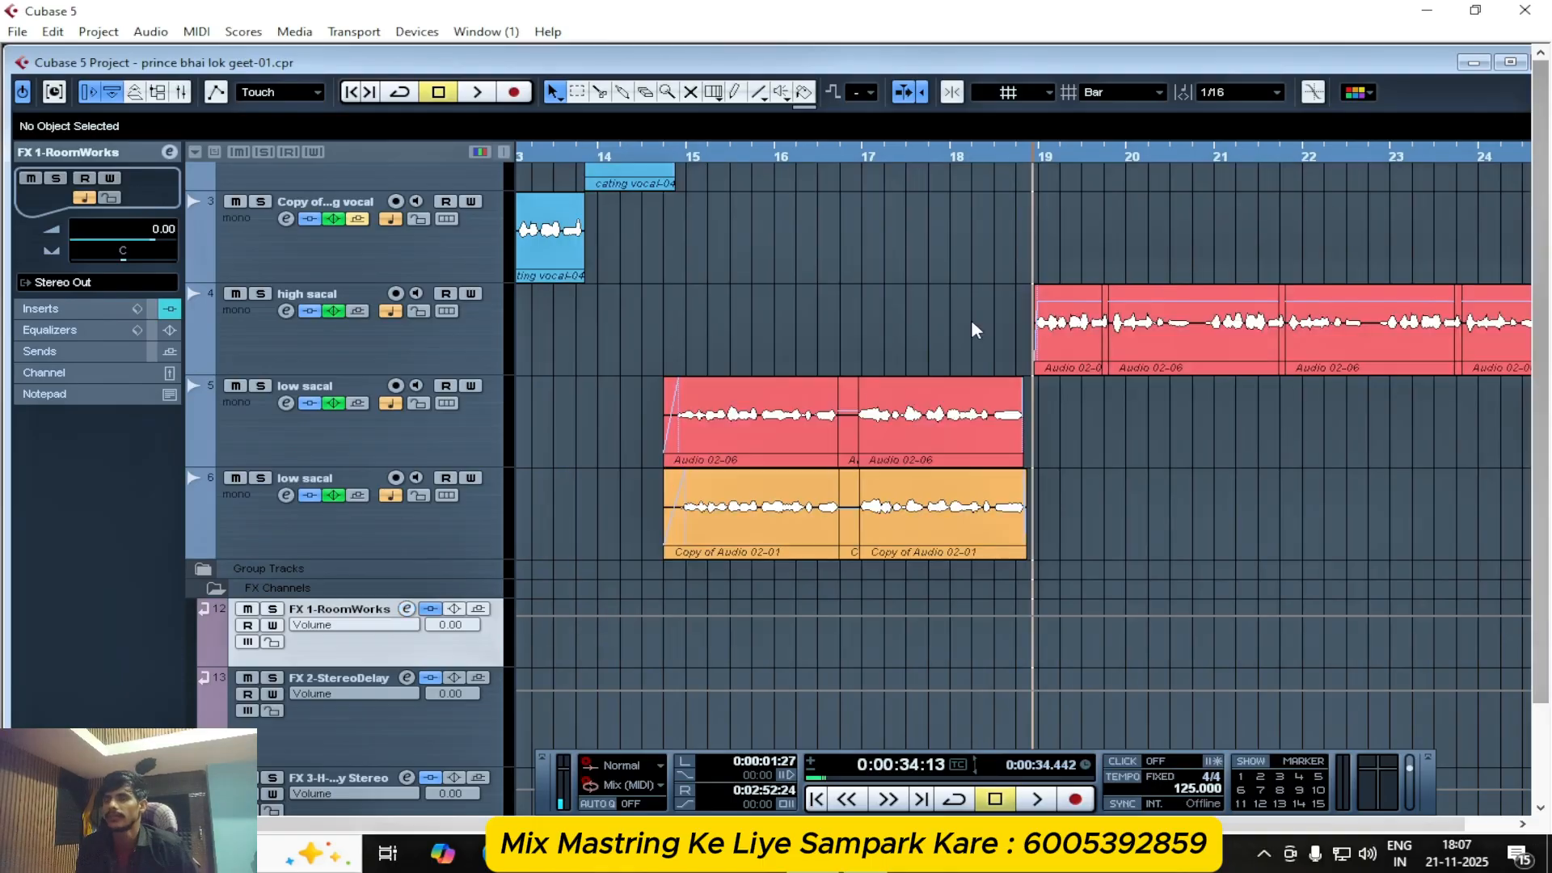
- Review the StereoDelay insert on FX 2-StereoDelay, and close the plug-in and channel settings
left_click(438, 734)
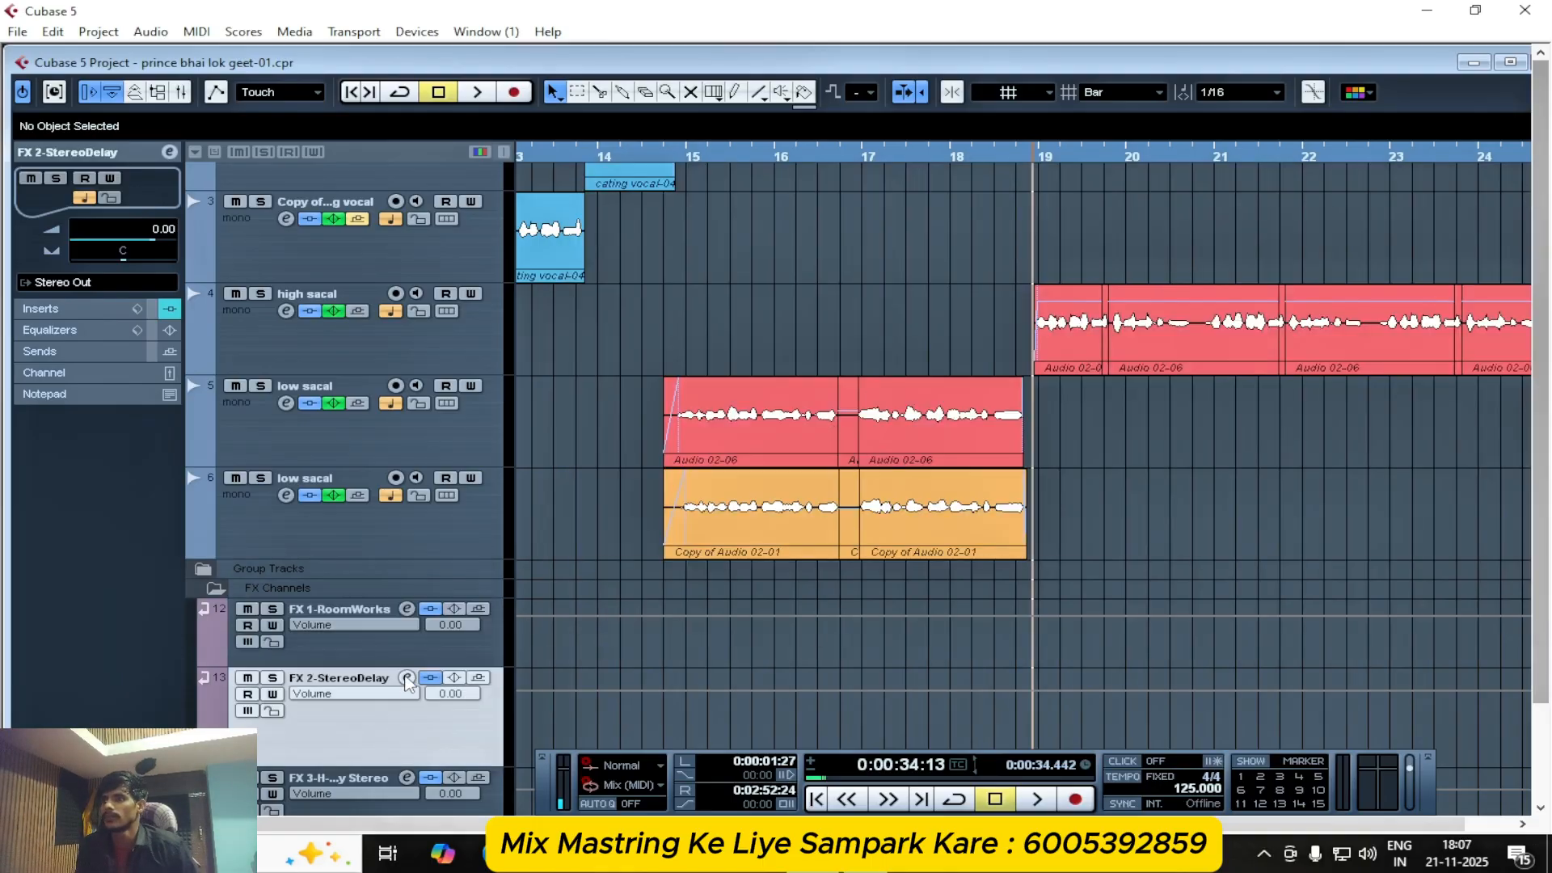
left_click(406, 677)
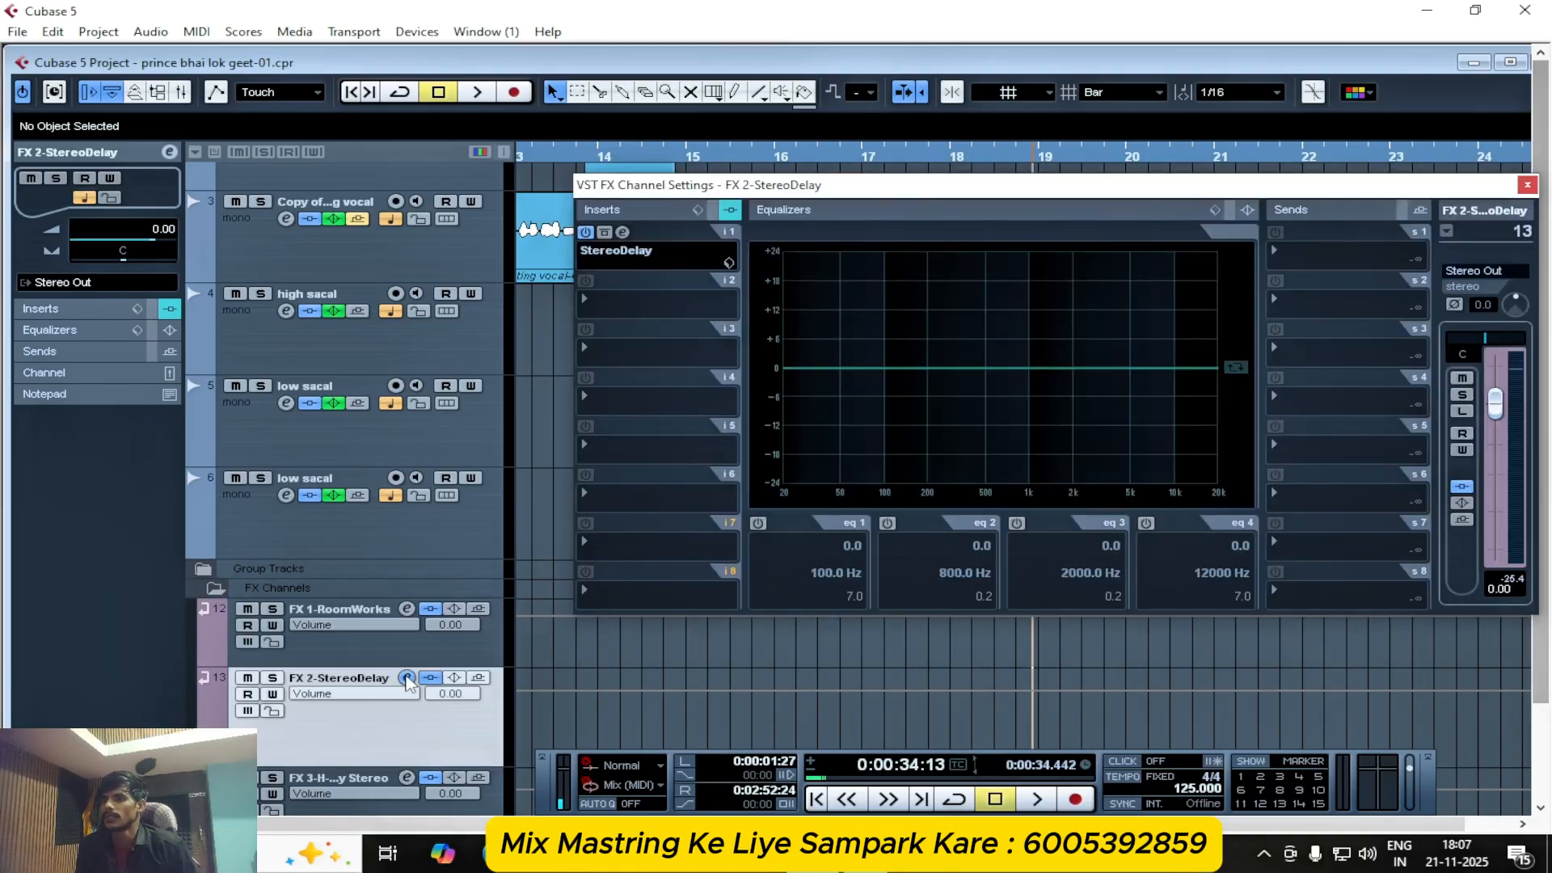
left_click(623, 249)
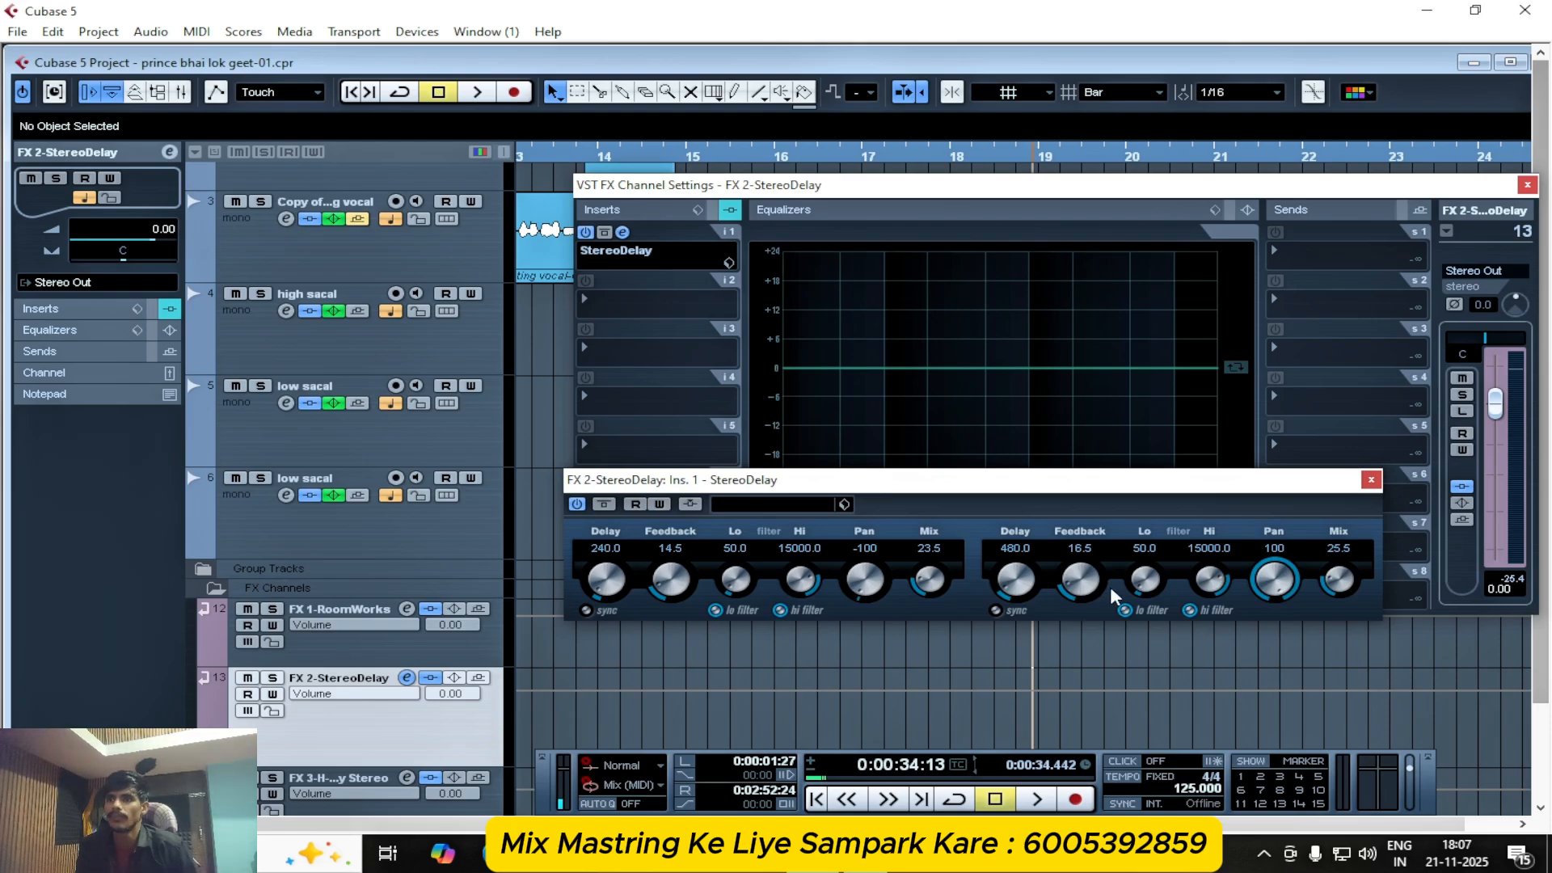
left_click(1370, 482)
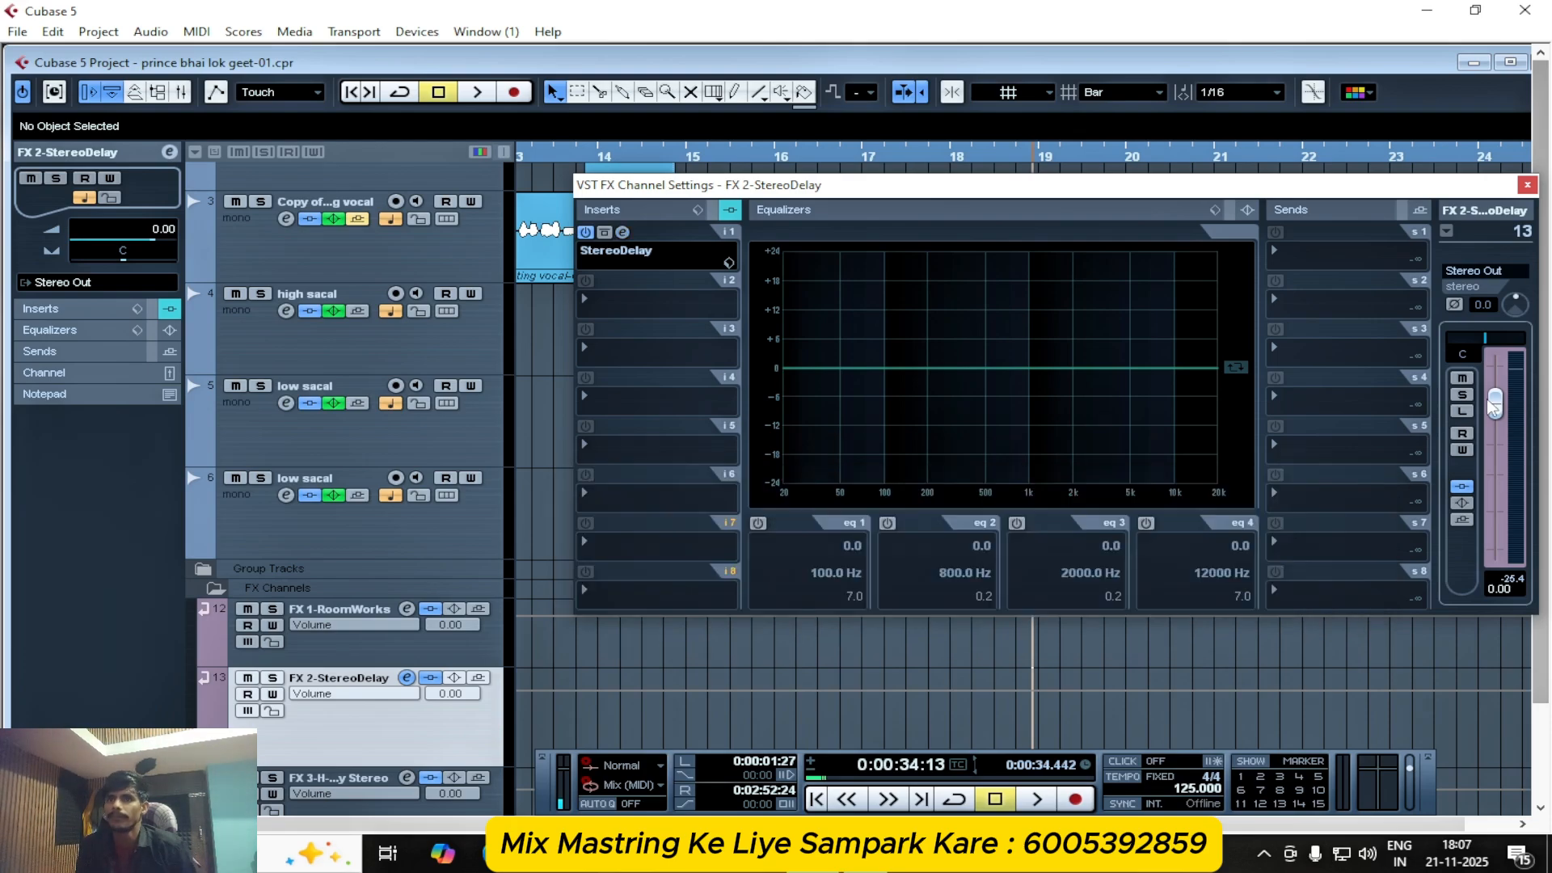
left_click(1527, 186)
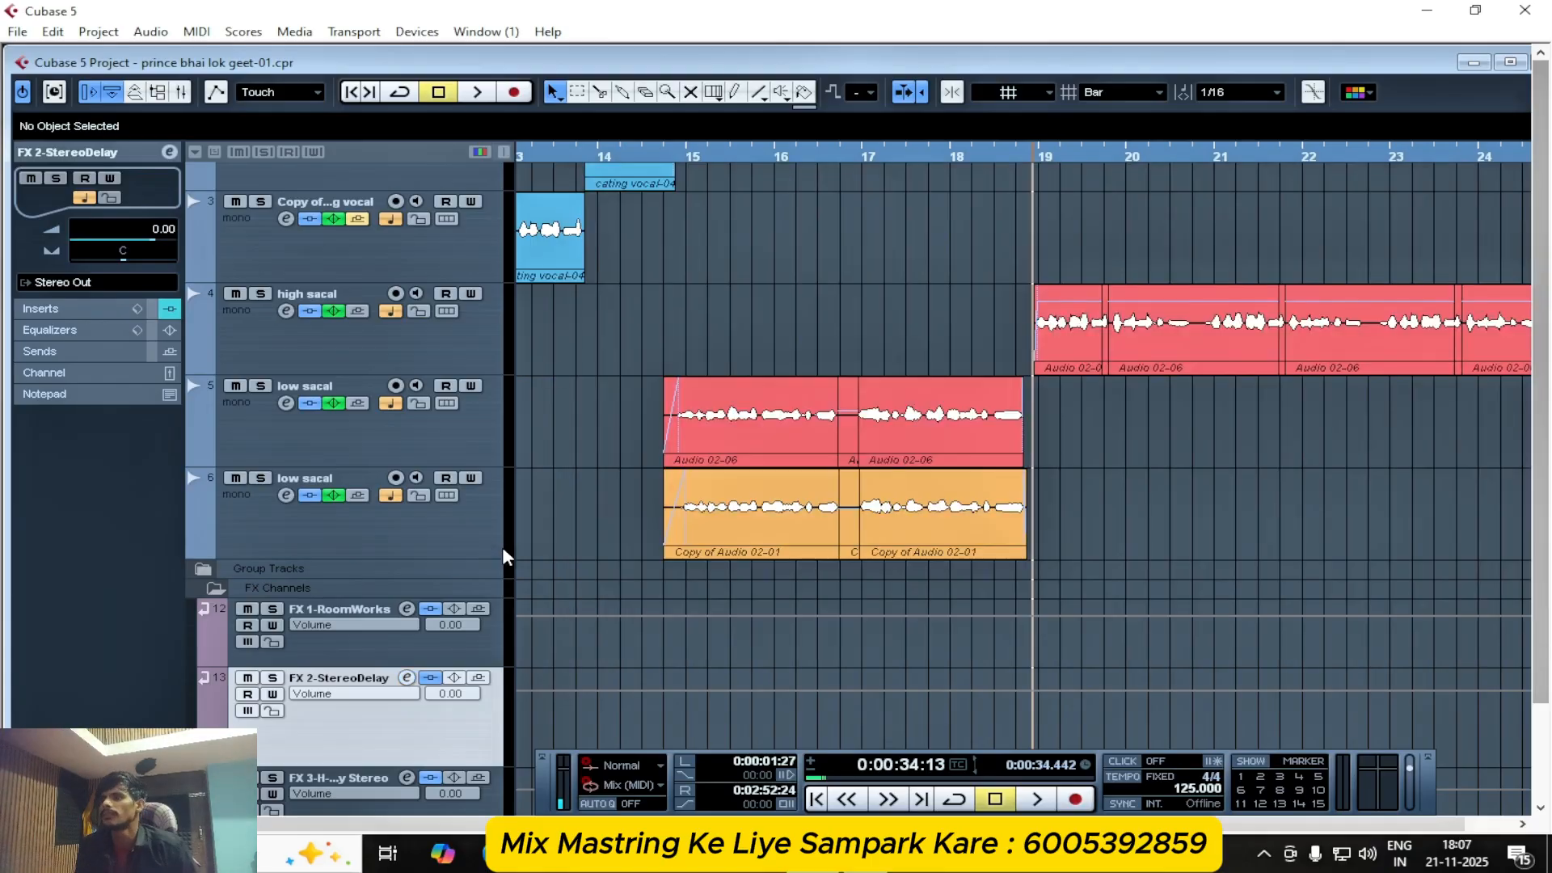
- Review the H-Delay Stereo insert on FX 3-H-Delay Stereo, and close the plug-in and channel settings
left_click(422, 789)
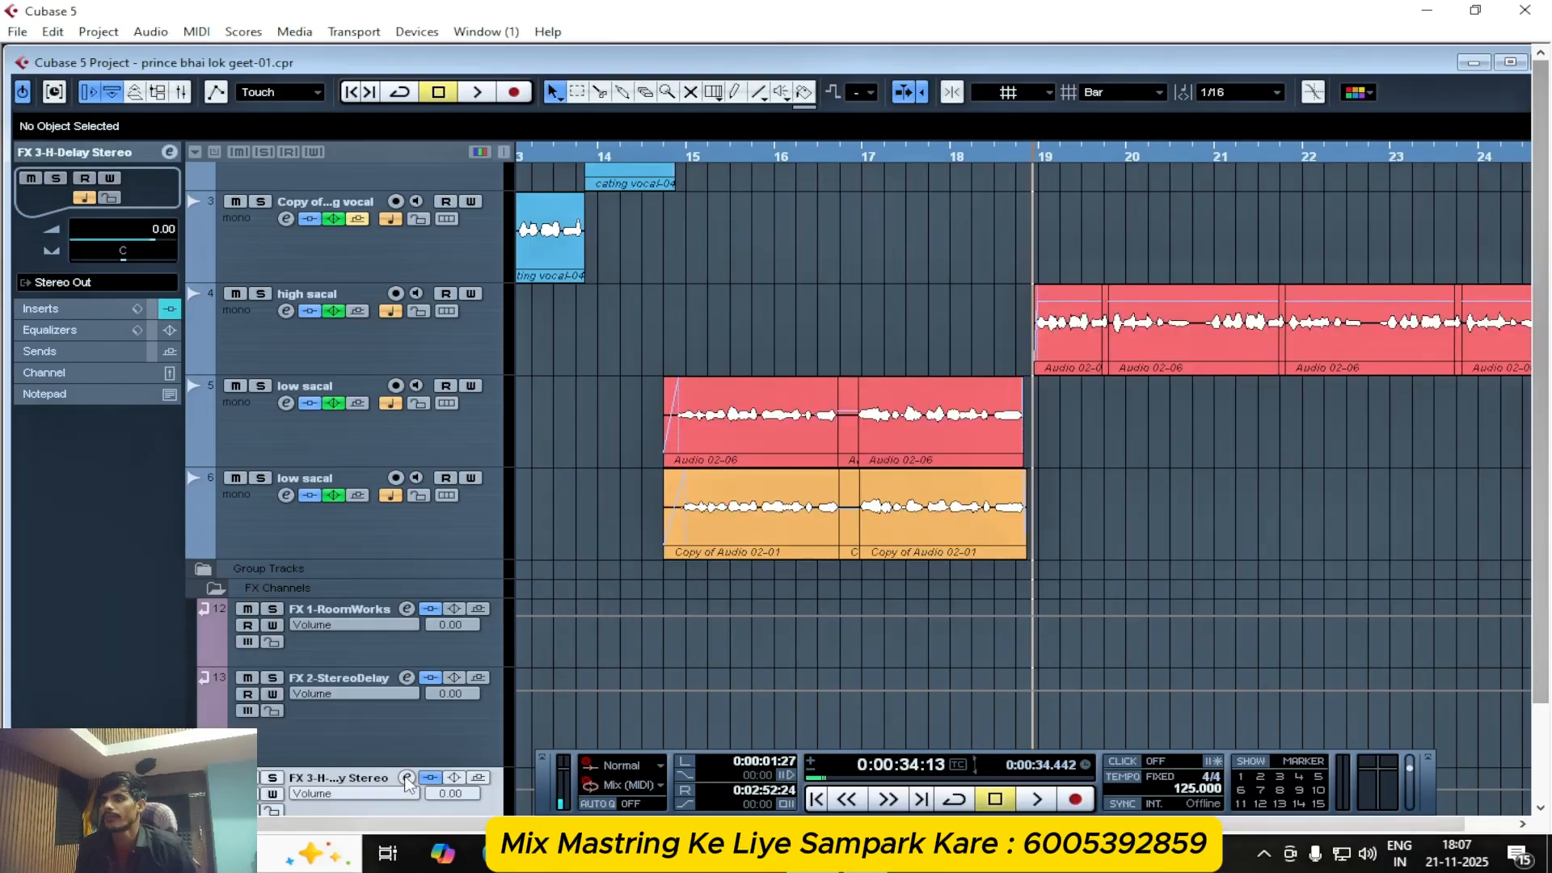
left_click(406, 777)
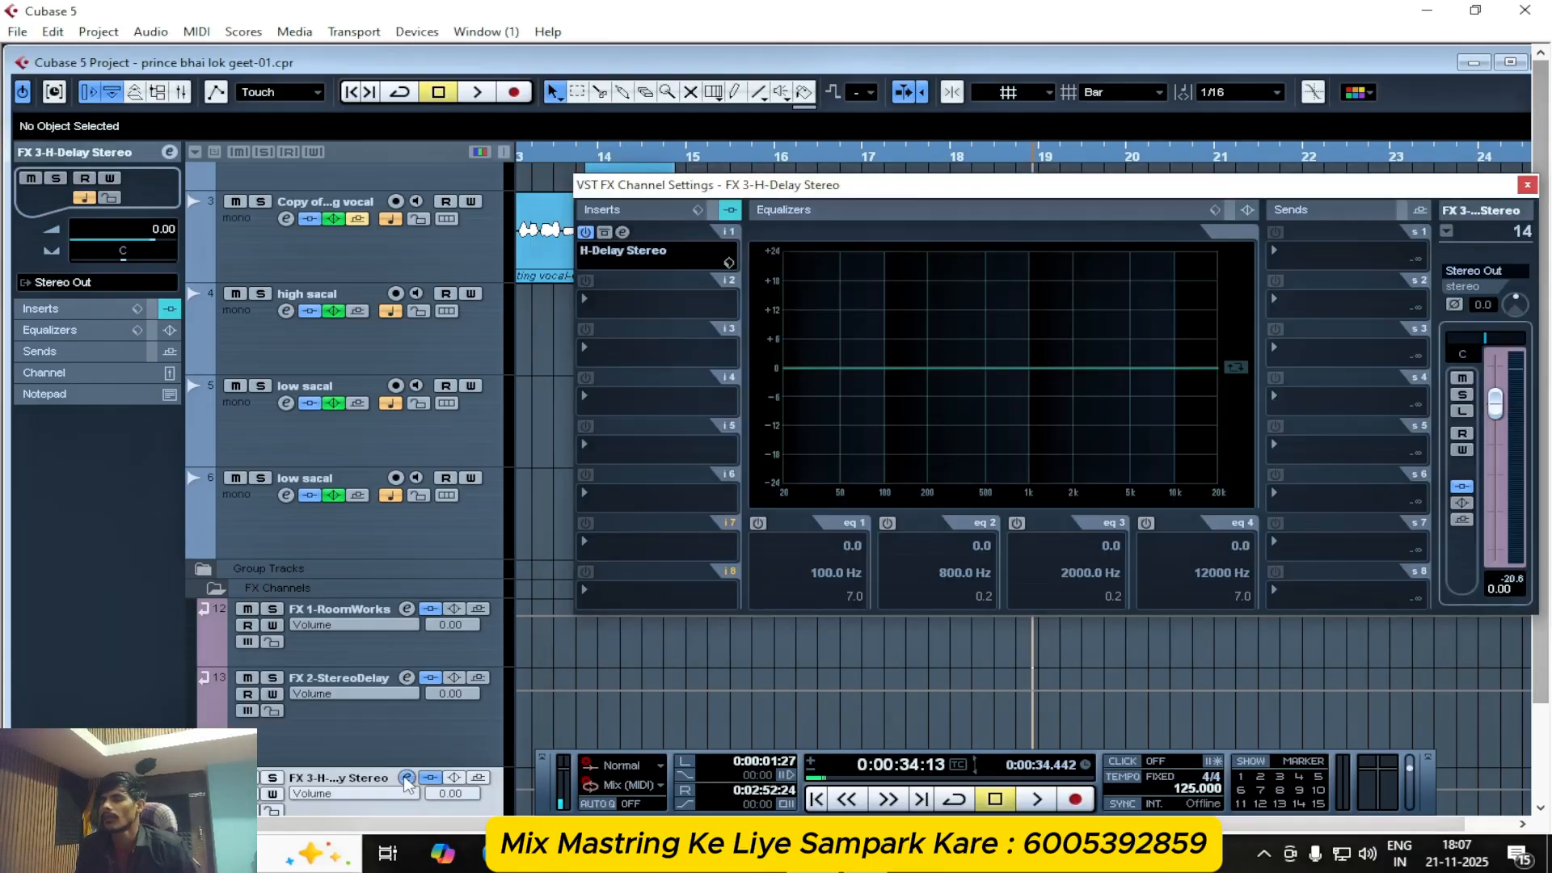
left_click(622, 233)
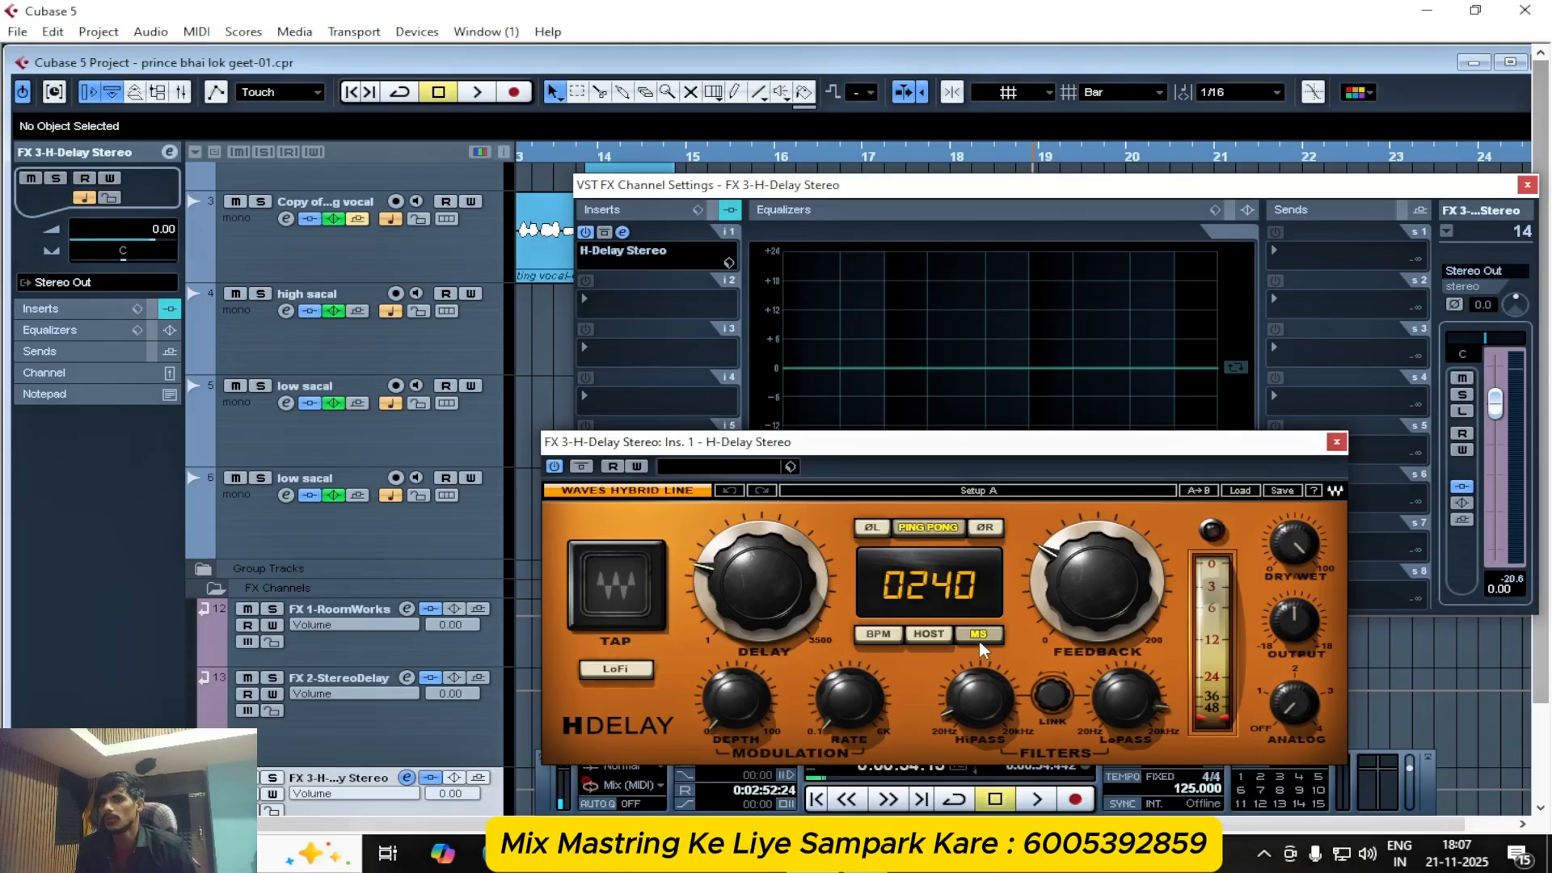
left_click(1337, 443)
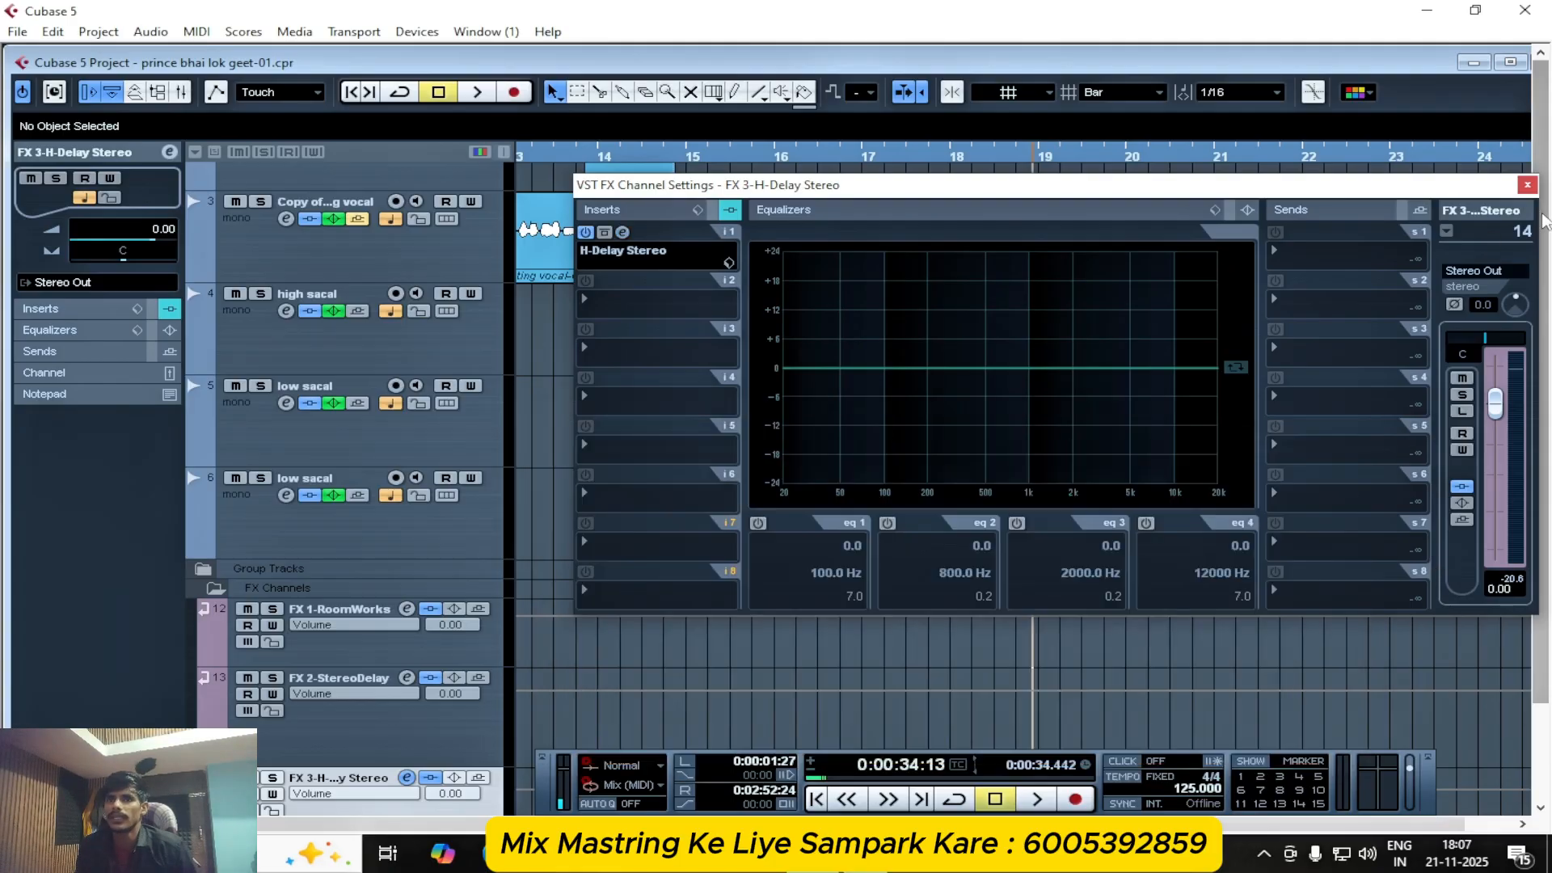
left_click(1528, 185)
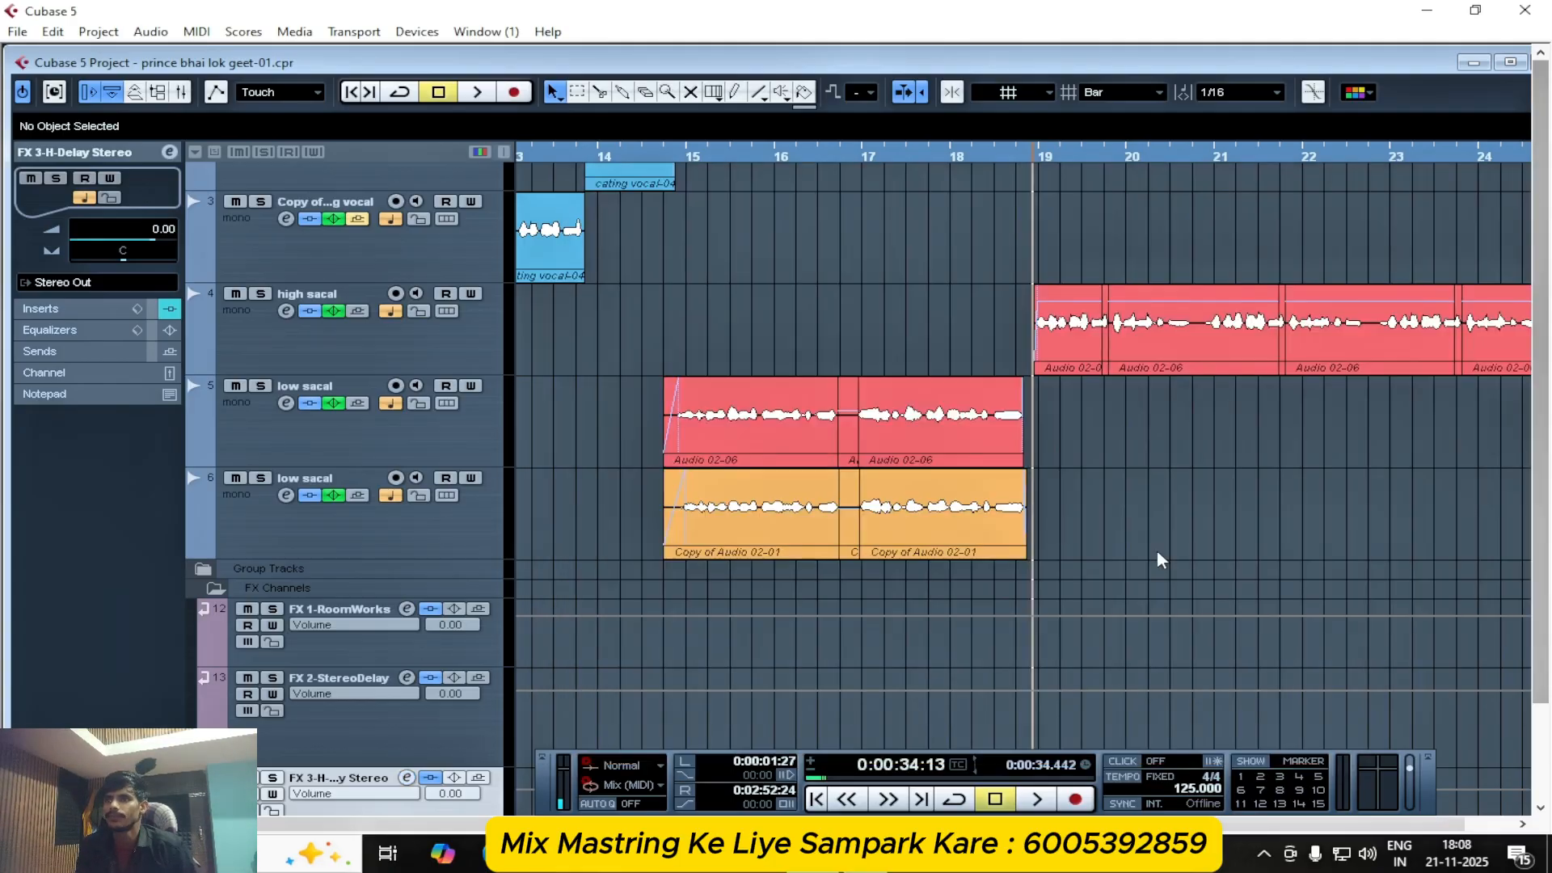
- Show the group tracks in place of the FX channels, and review Group 1's inserts and sends in its channel settings
scroll(1161, 560, "up", 3)
key("g")
key("g")
key("g")
key("g")
key("g")
key("g")
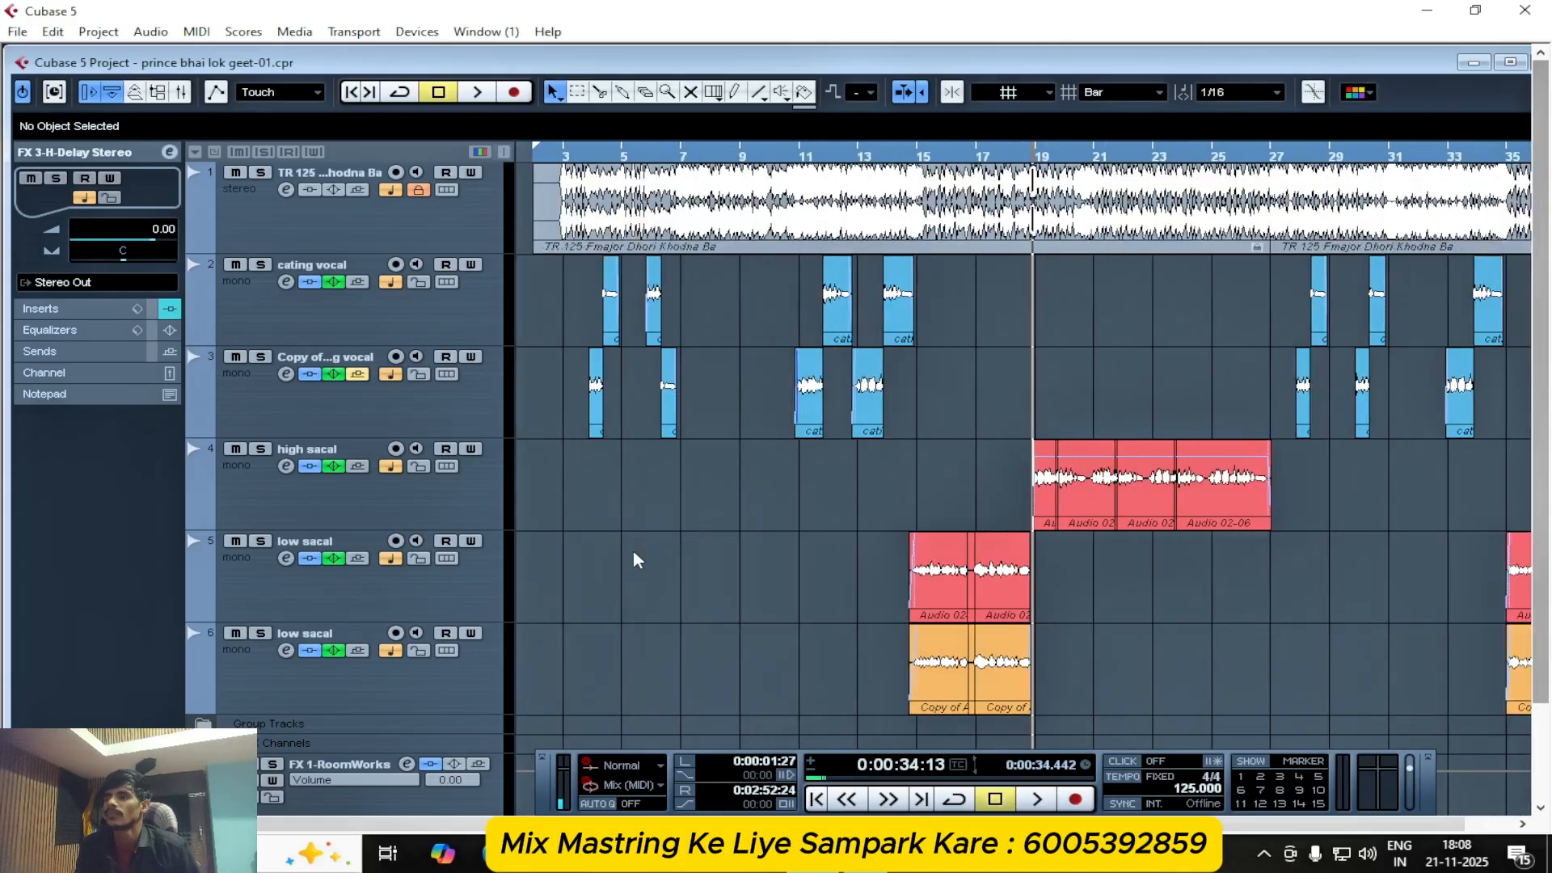
scroll(637, 559, "down", 2)
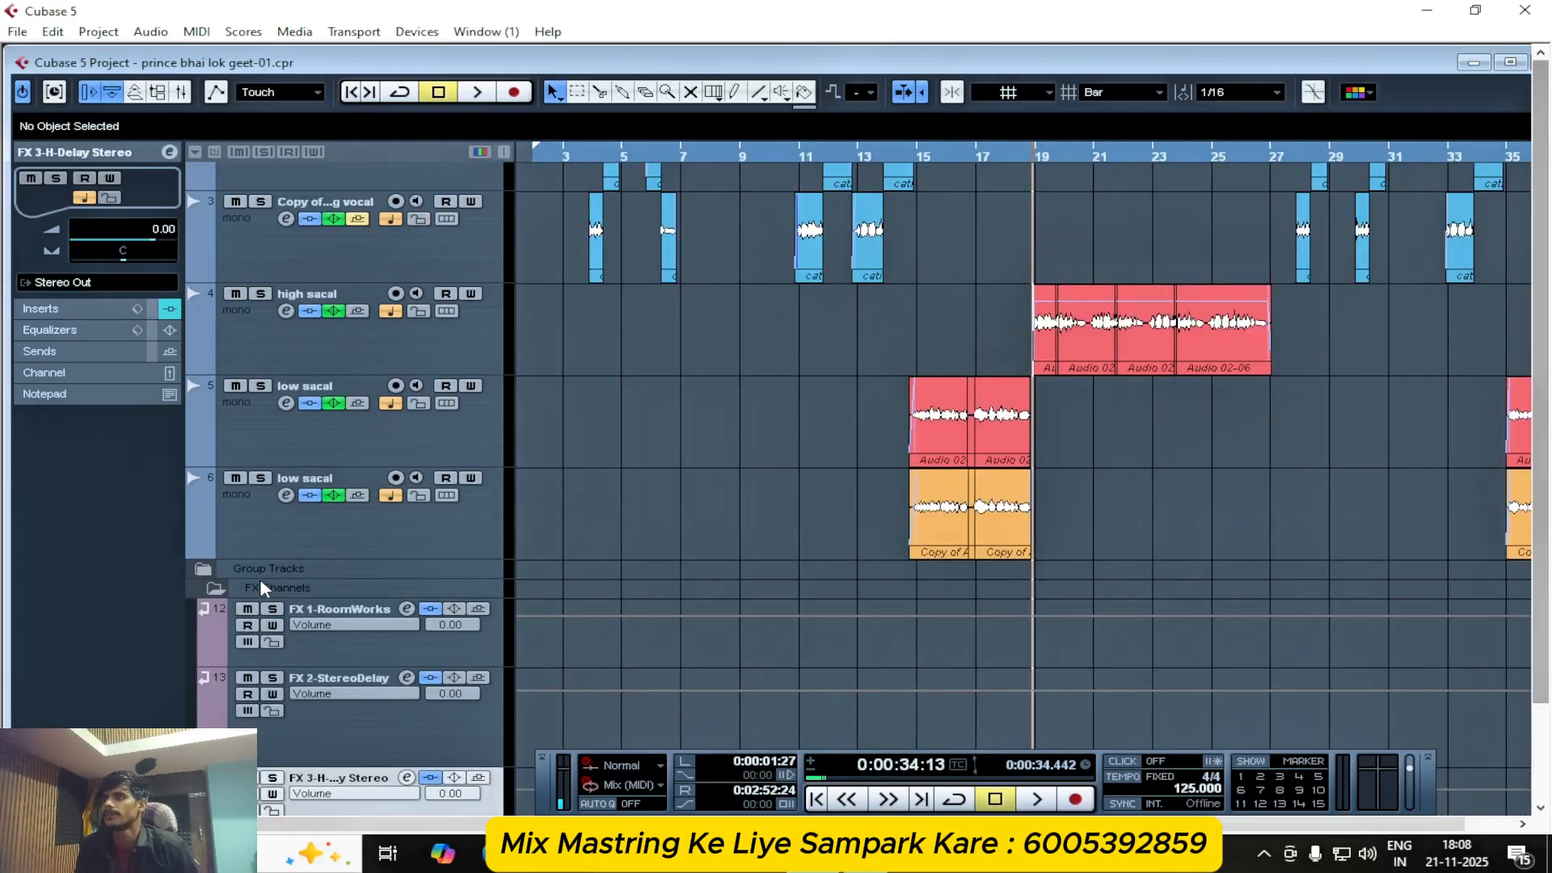
left_click(212, 589)
left_click(203, 724)
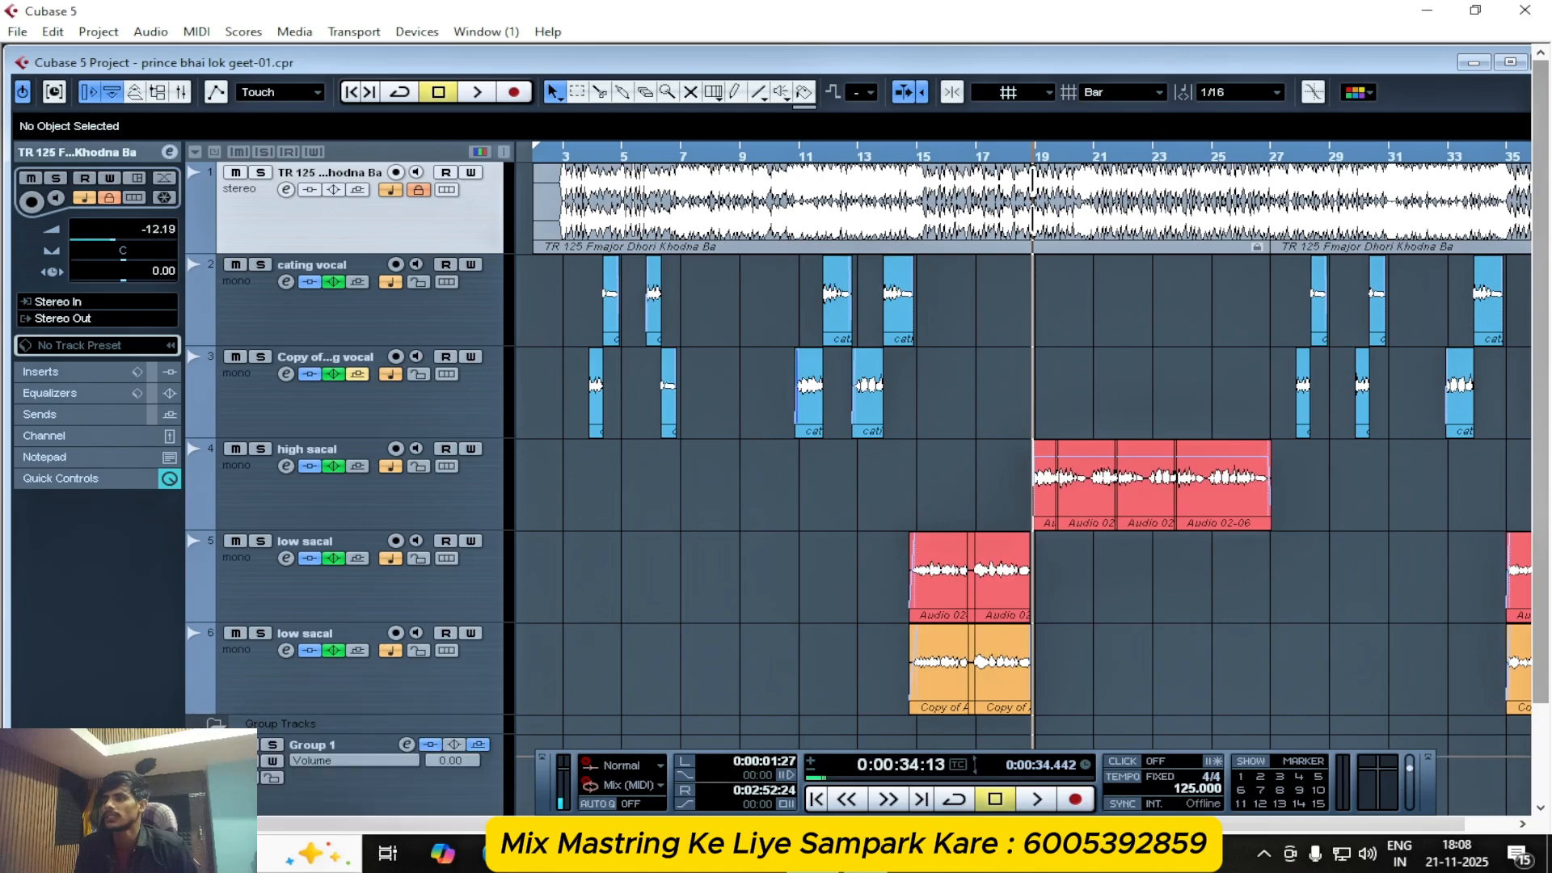
left_click(429, 748)
left_click(407, 744)
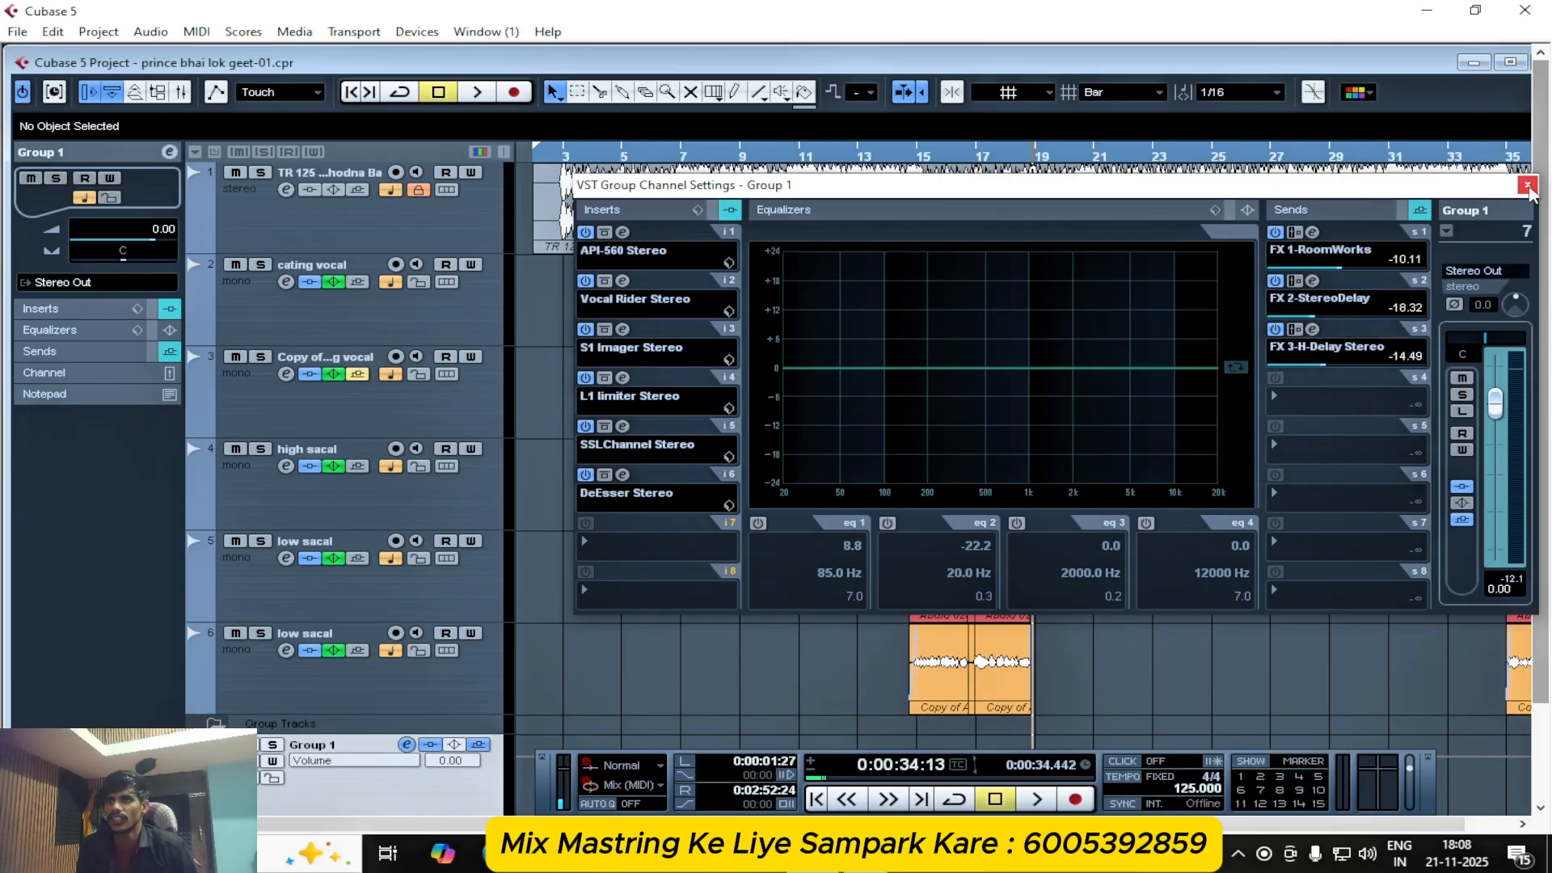
left_click(1528, 186)
key("g")
key("g")
key("g")
key("g")
key("g")
key("g")
key("g")
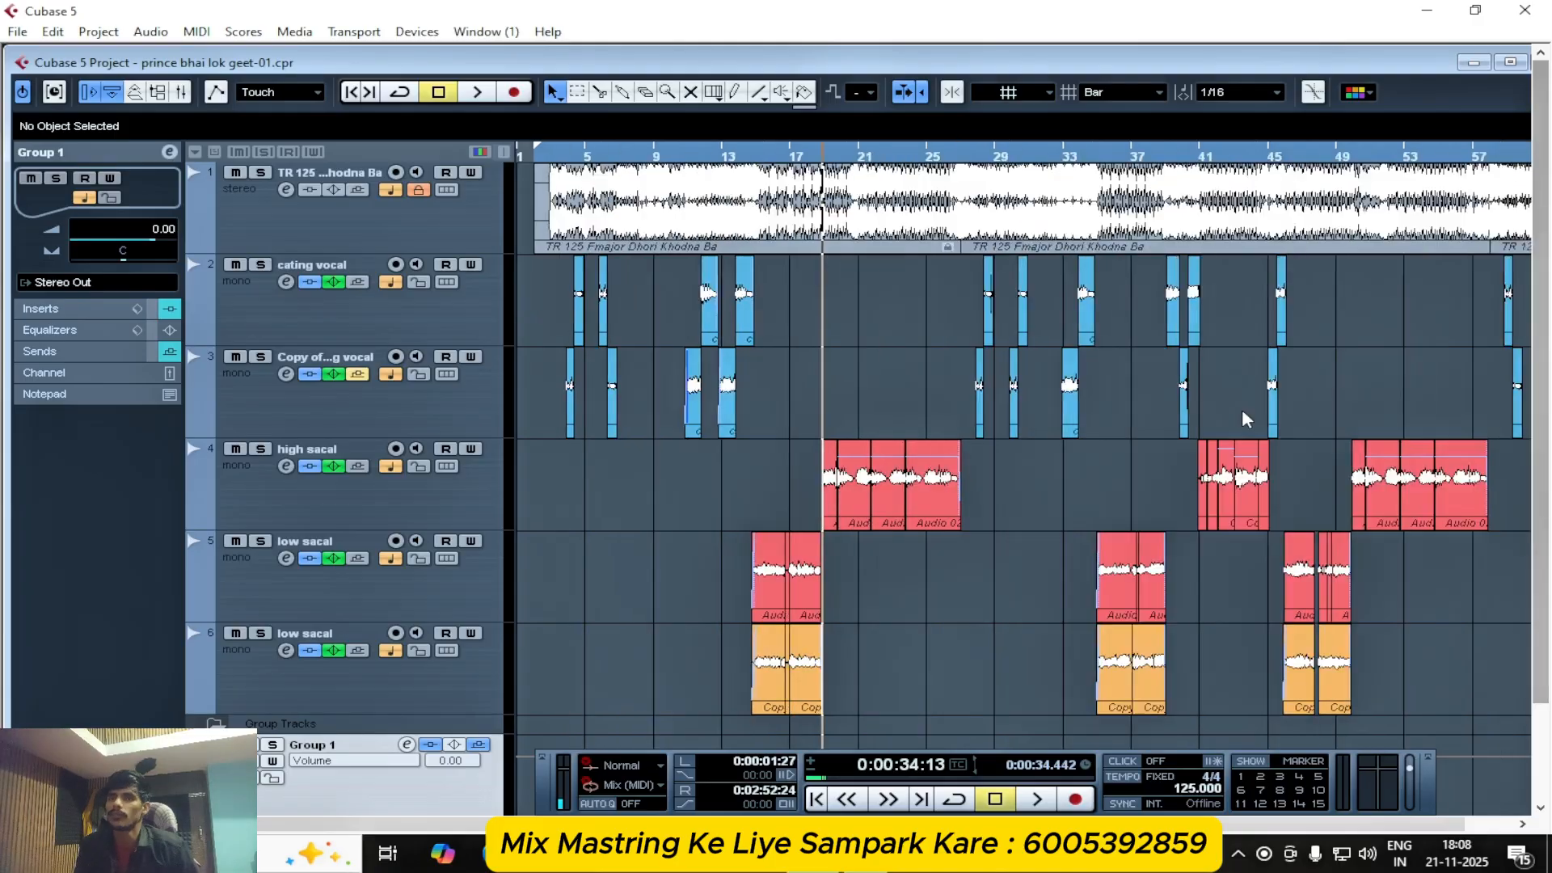
scroll(1338, 522, "down", 2)
scroll(1336, 528, "up", 1)
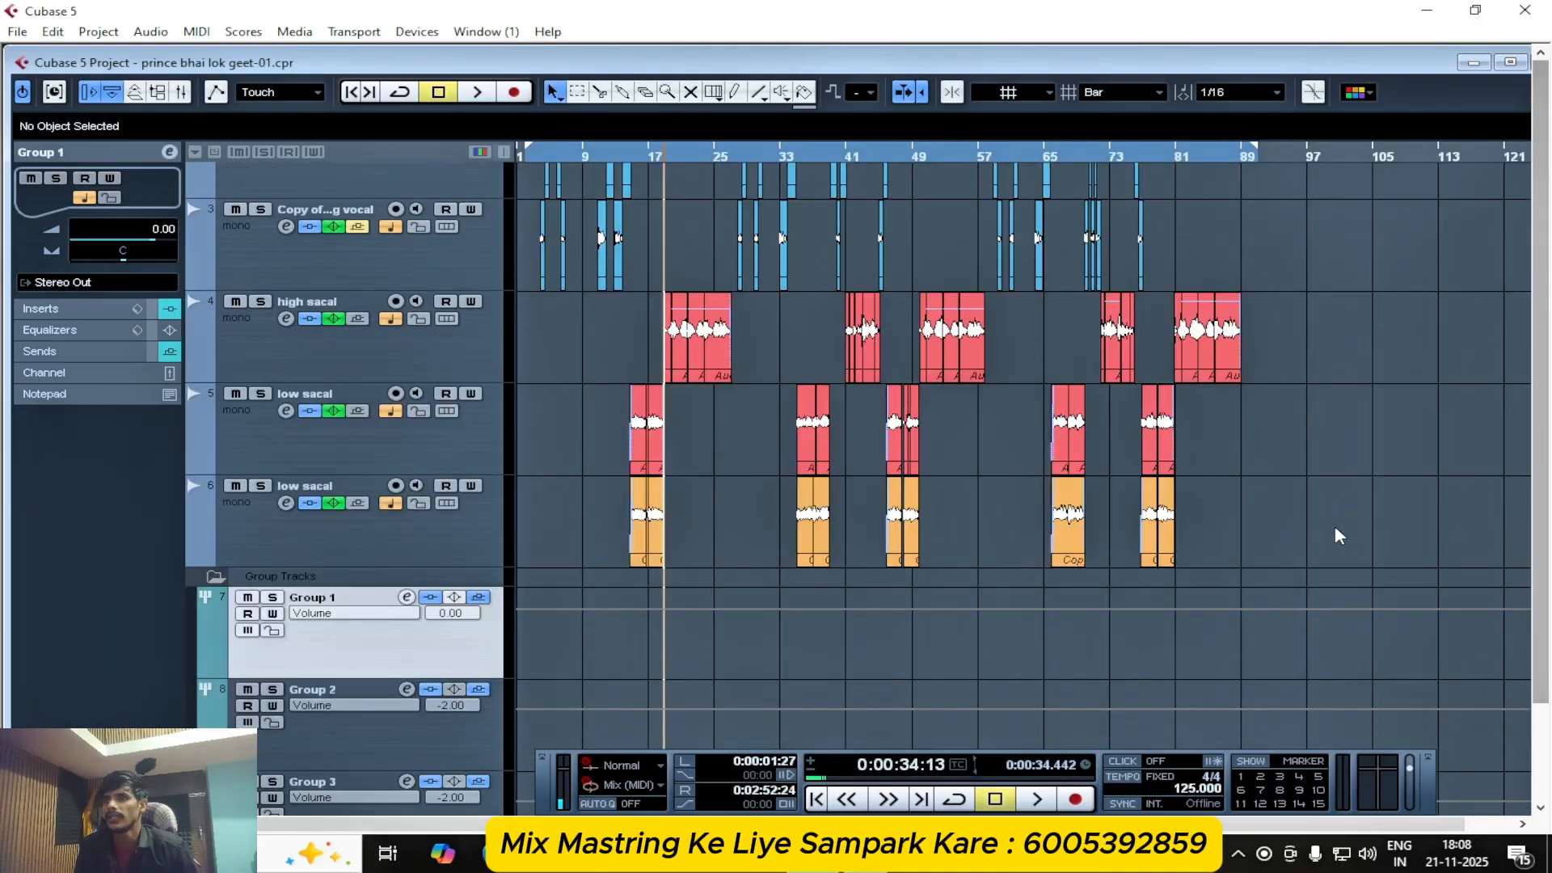
key("h")
key("h")
key("h")
key("h")
key("h")
key("h")
key("h")
key("h")
key("h")
key("h")
key("h")
key("h")
key("h")
key("g")
key("g")
key("g")
key("g")
key("g")
key("g")
key("g")
key("g")
key("g")
key("g")
key("g")
key("g")
key("g")
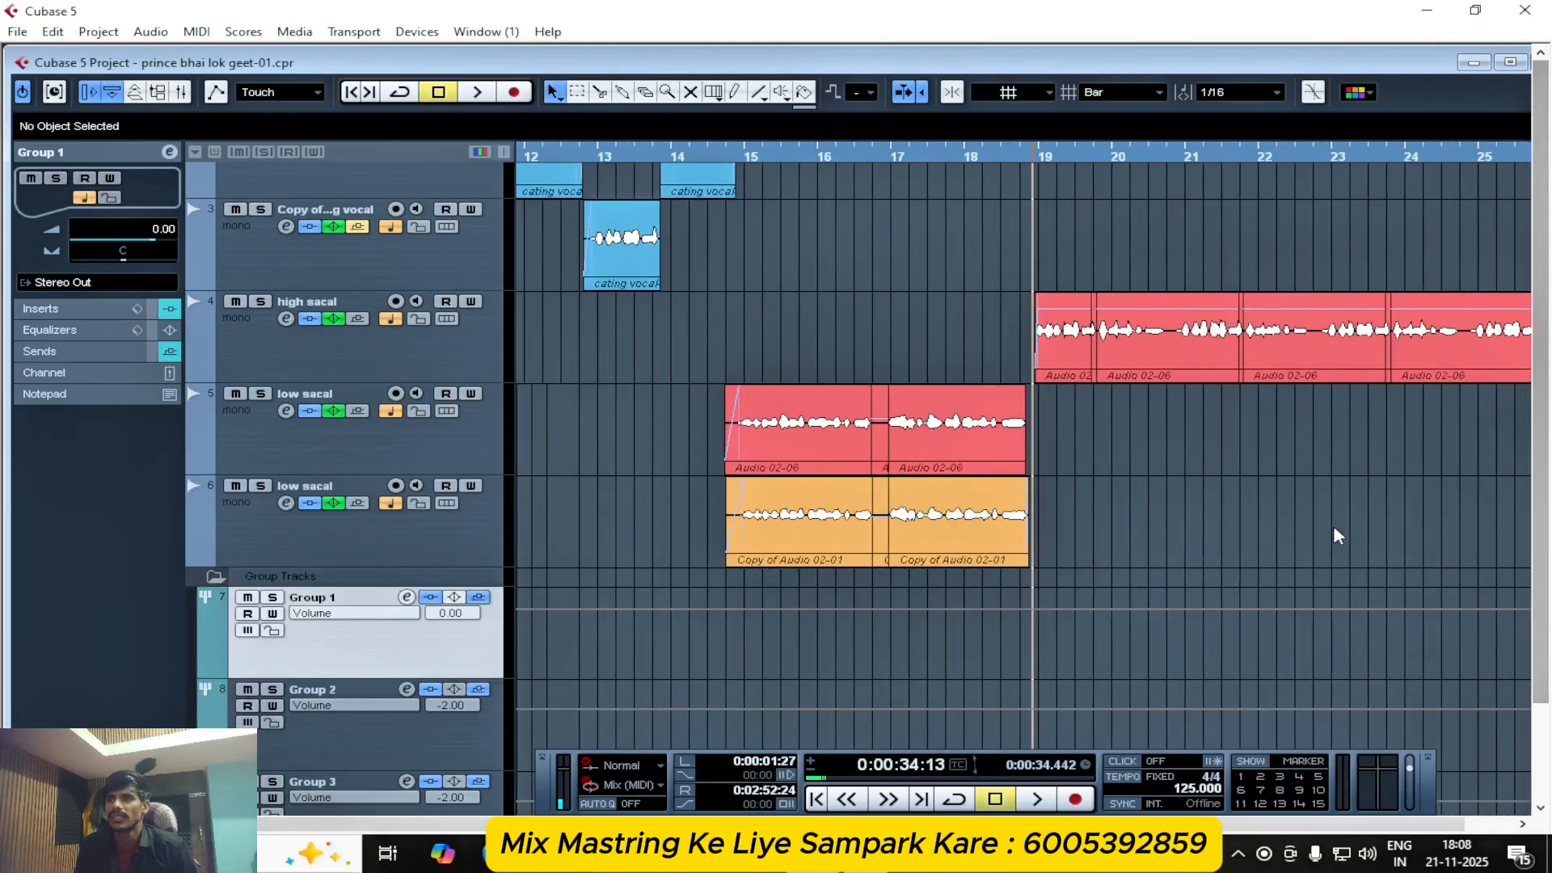
scroll(1333, 524, "up", 2)
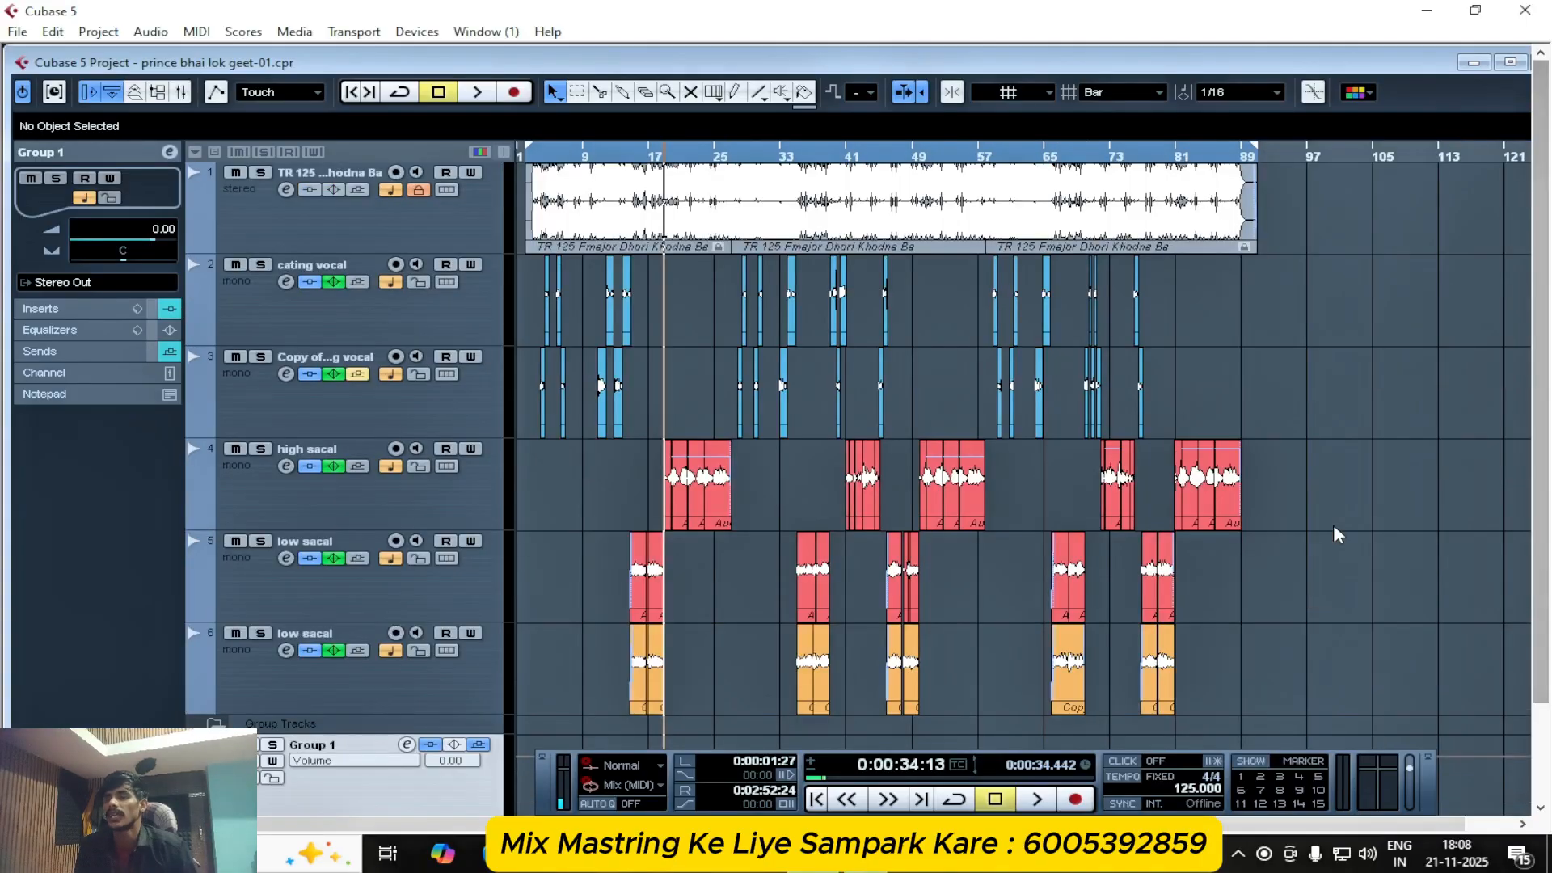
key("h")
key("h")
key("h")
key("h")
key("h")
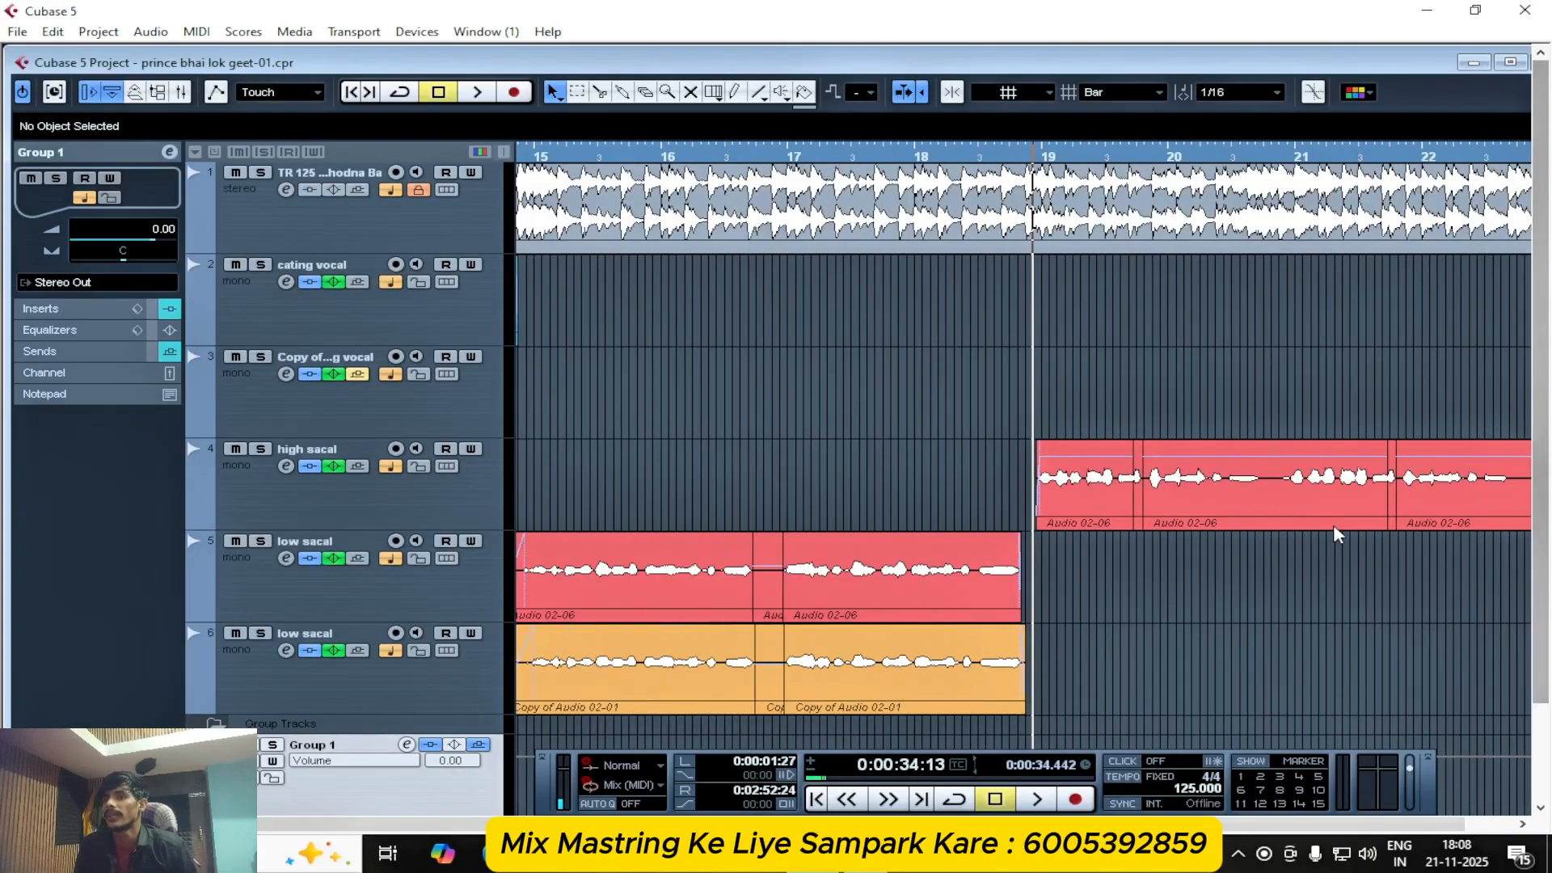
key("g")
key("g")
key("g")
key("g")
key("g")
key("g")
key("h")
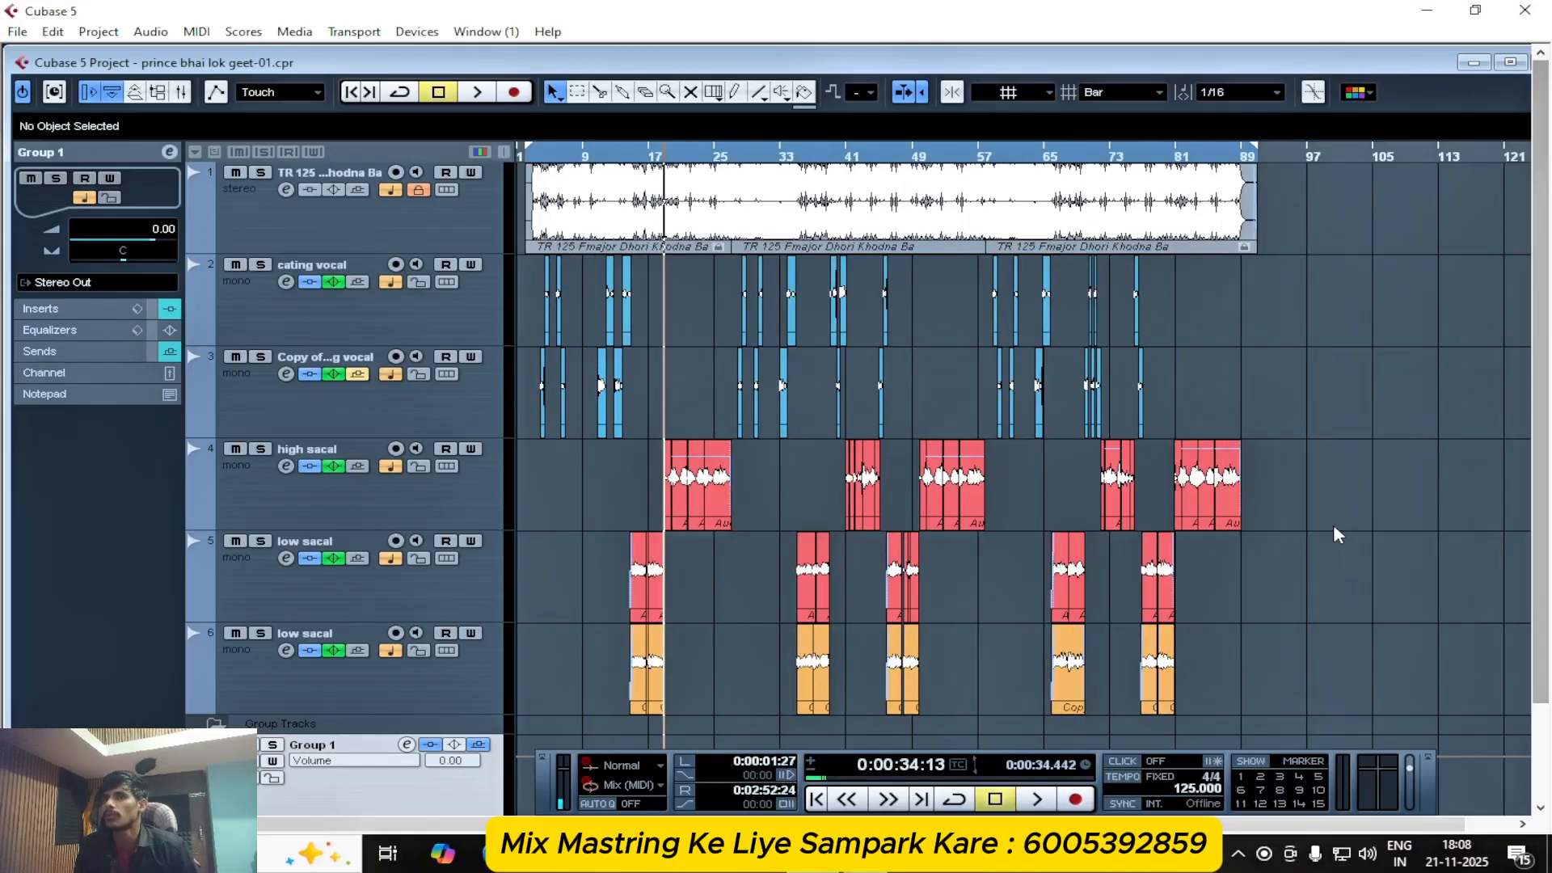
key("g")
key("h")
key("h")
key("h")
key("h")
key("h")
key("h")
key("h")
key("h")
key("g")
key("g")
key("g")
key("g")
key("g")
key("g")
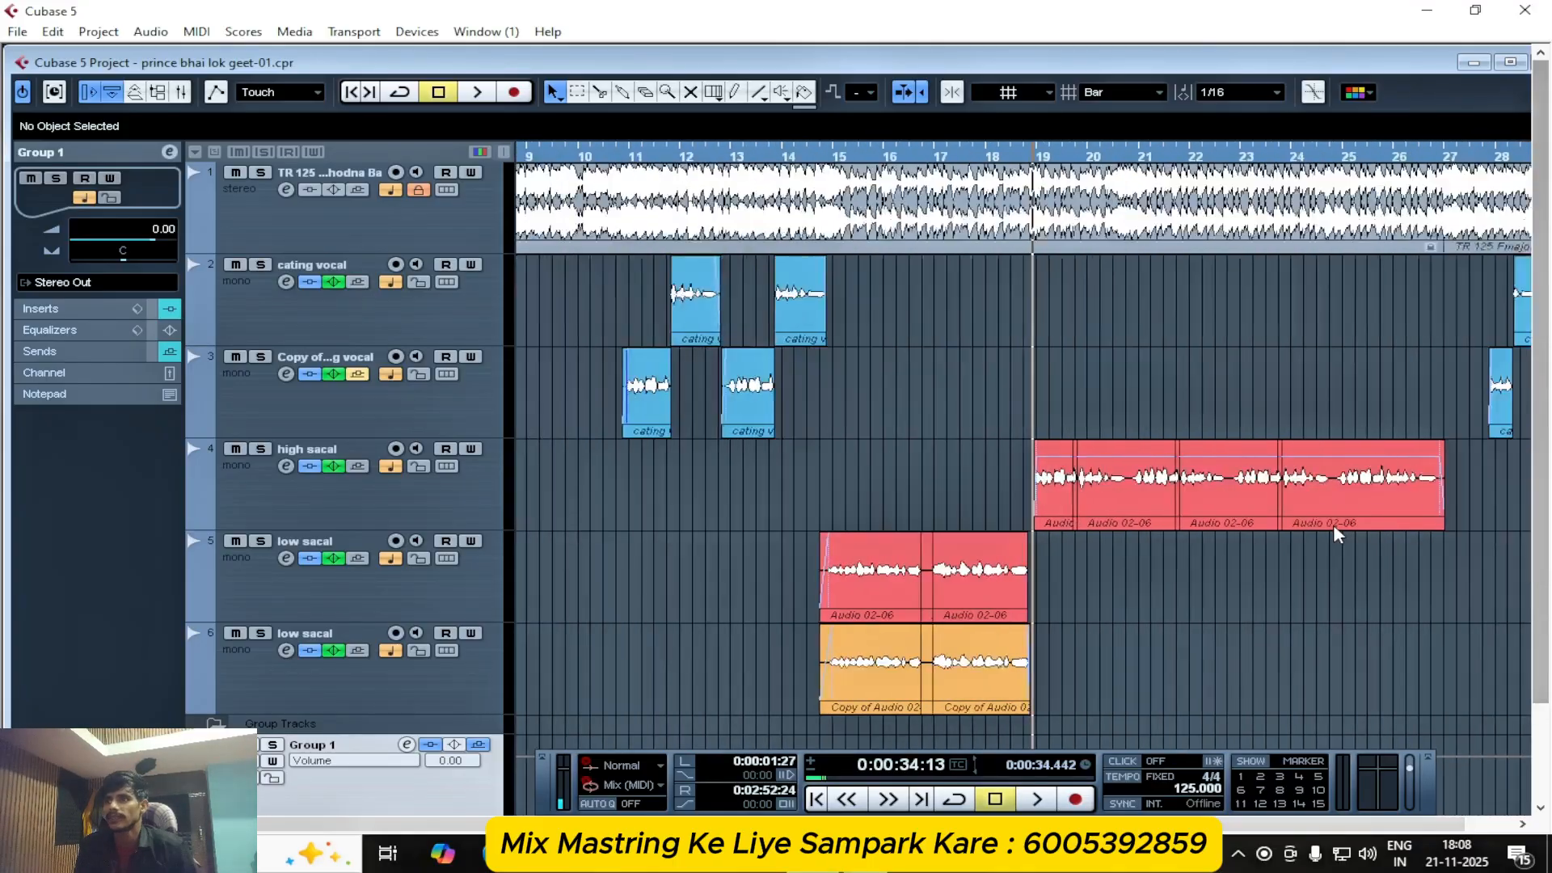
key("h")
key("h")
key("h")
key("h")
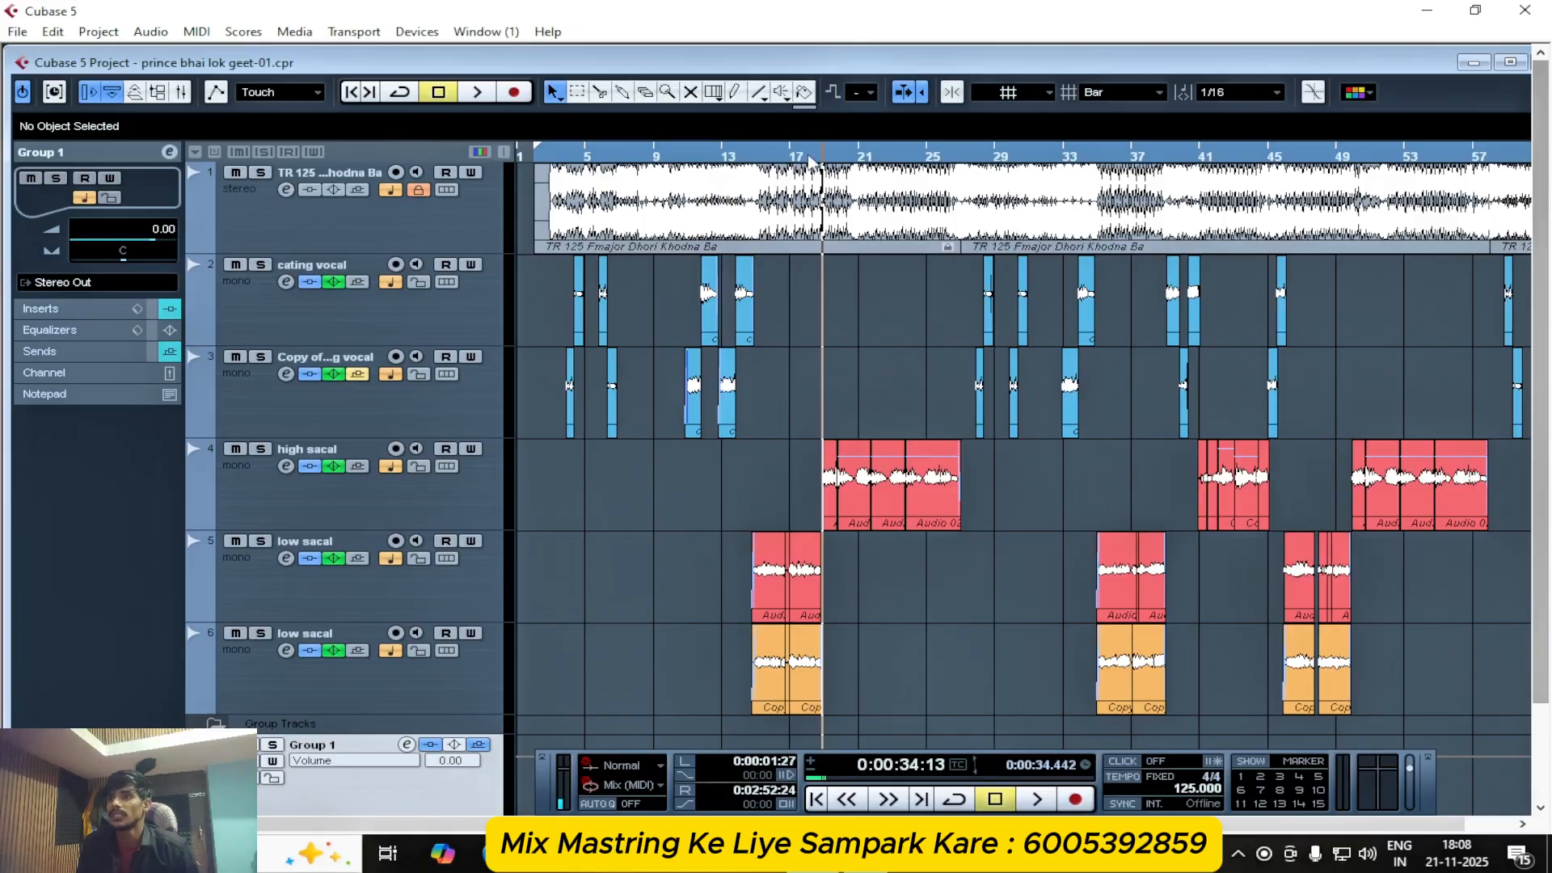
- Place the project cursor at 0:00:26:12, on the start of the first low sacal clips
left_click(752, 158)
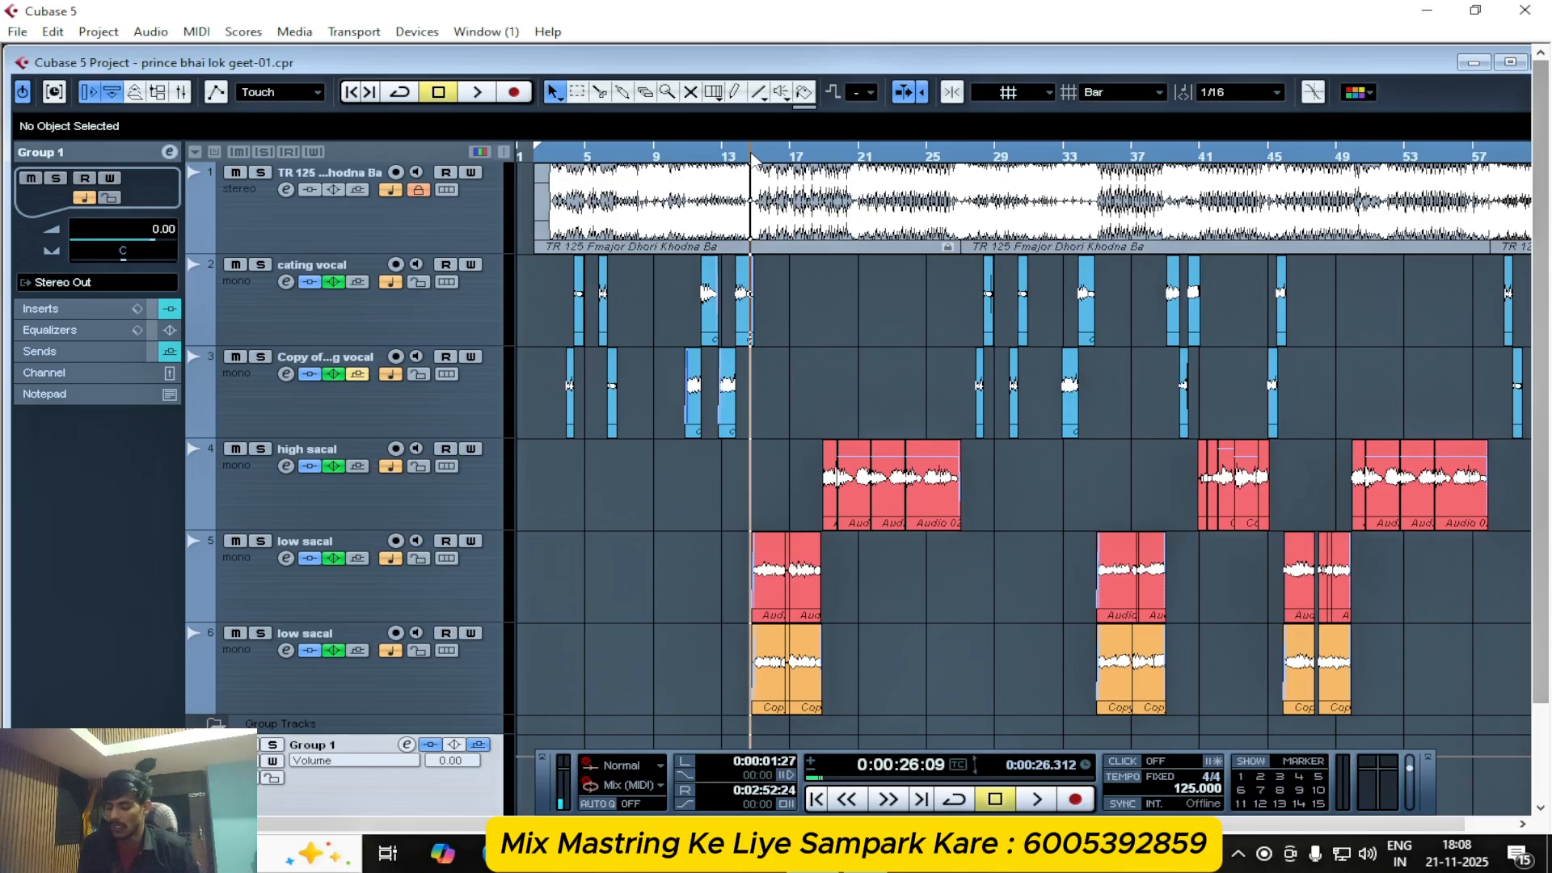
key("h")
key("h")
key("h")
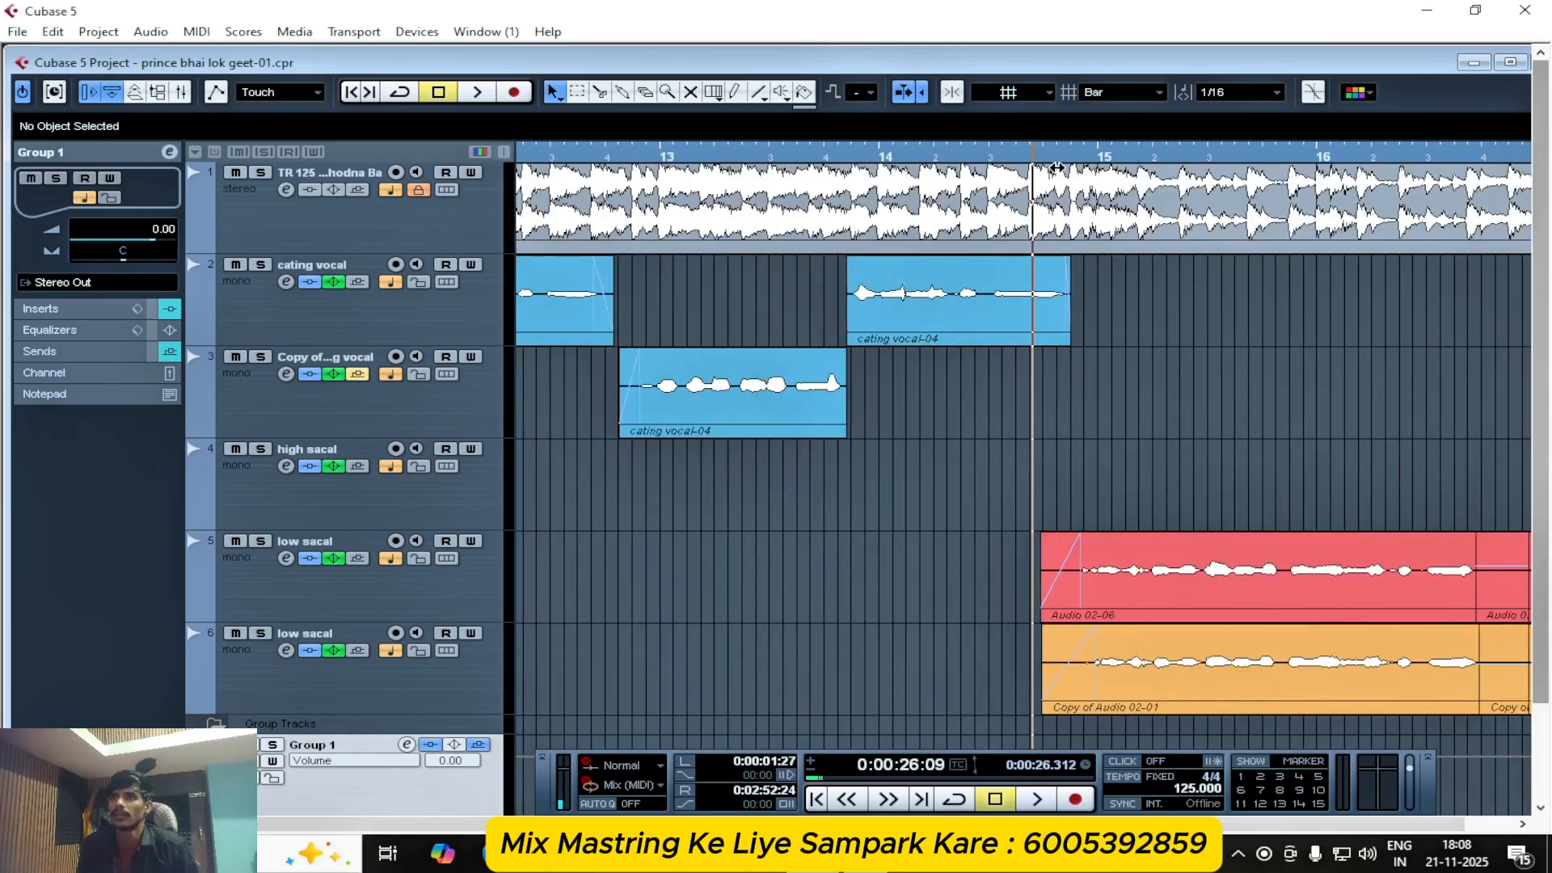
left_click(1044, 158)
key("g")
key("g")
key("g")
key("g")
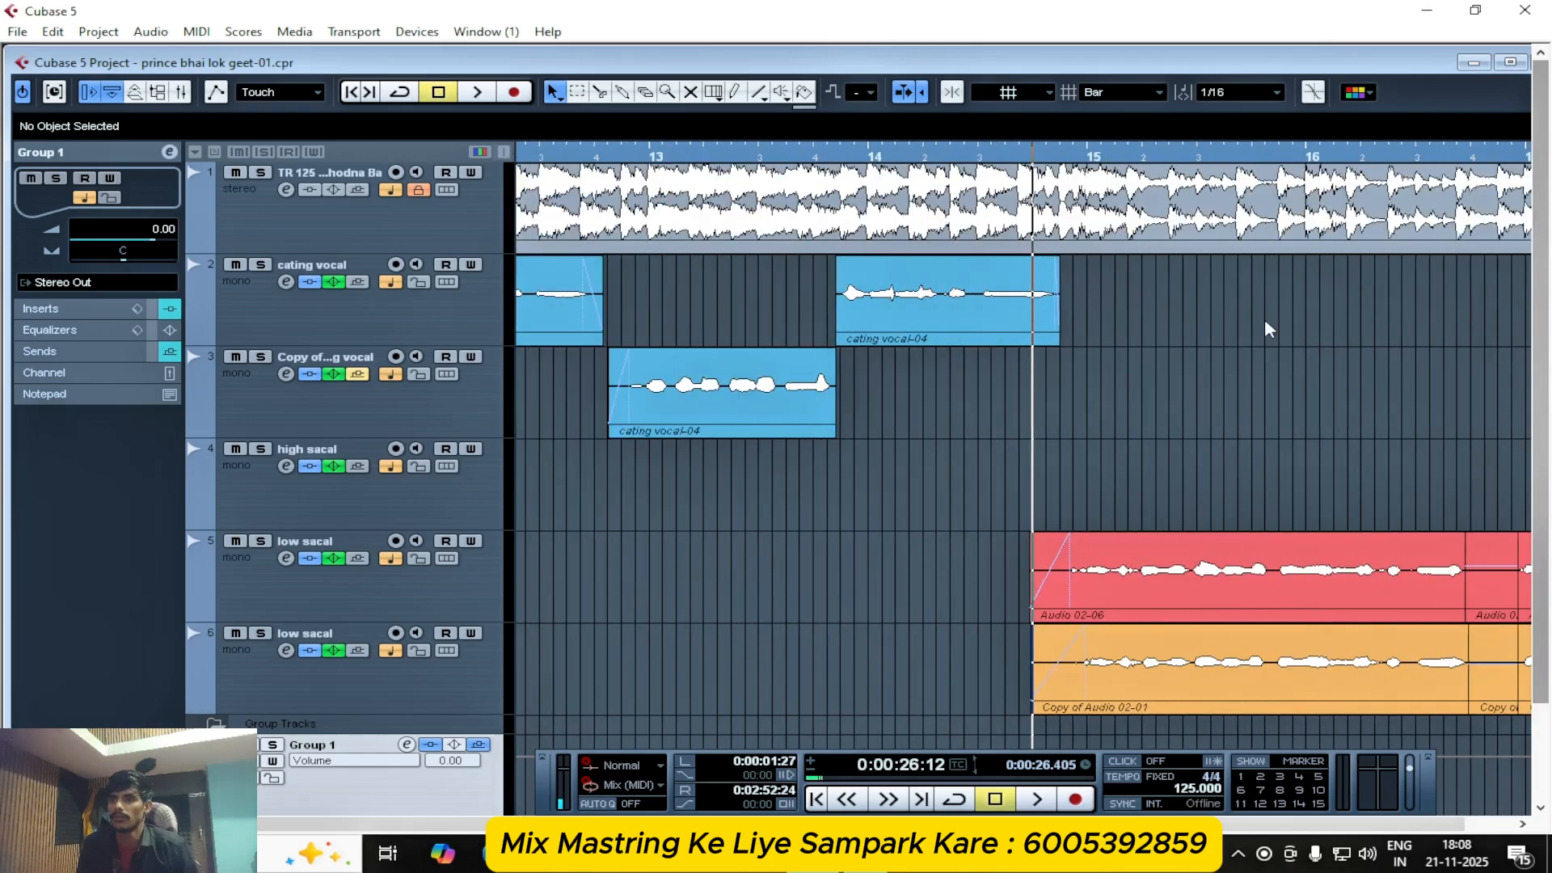
- Show the mixer with all channels in view and open the channel settings of Stereo Out
key("g")
key("g")
key("g")
key("g")
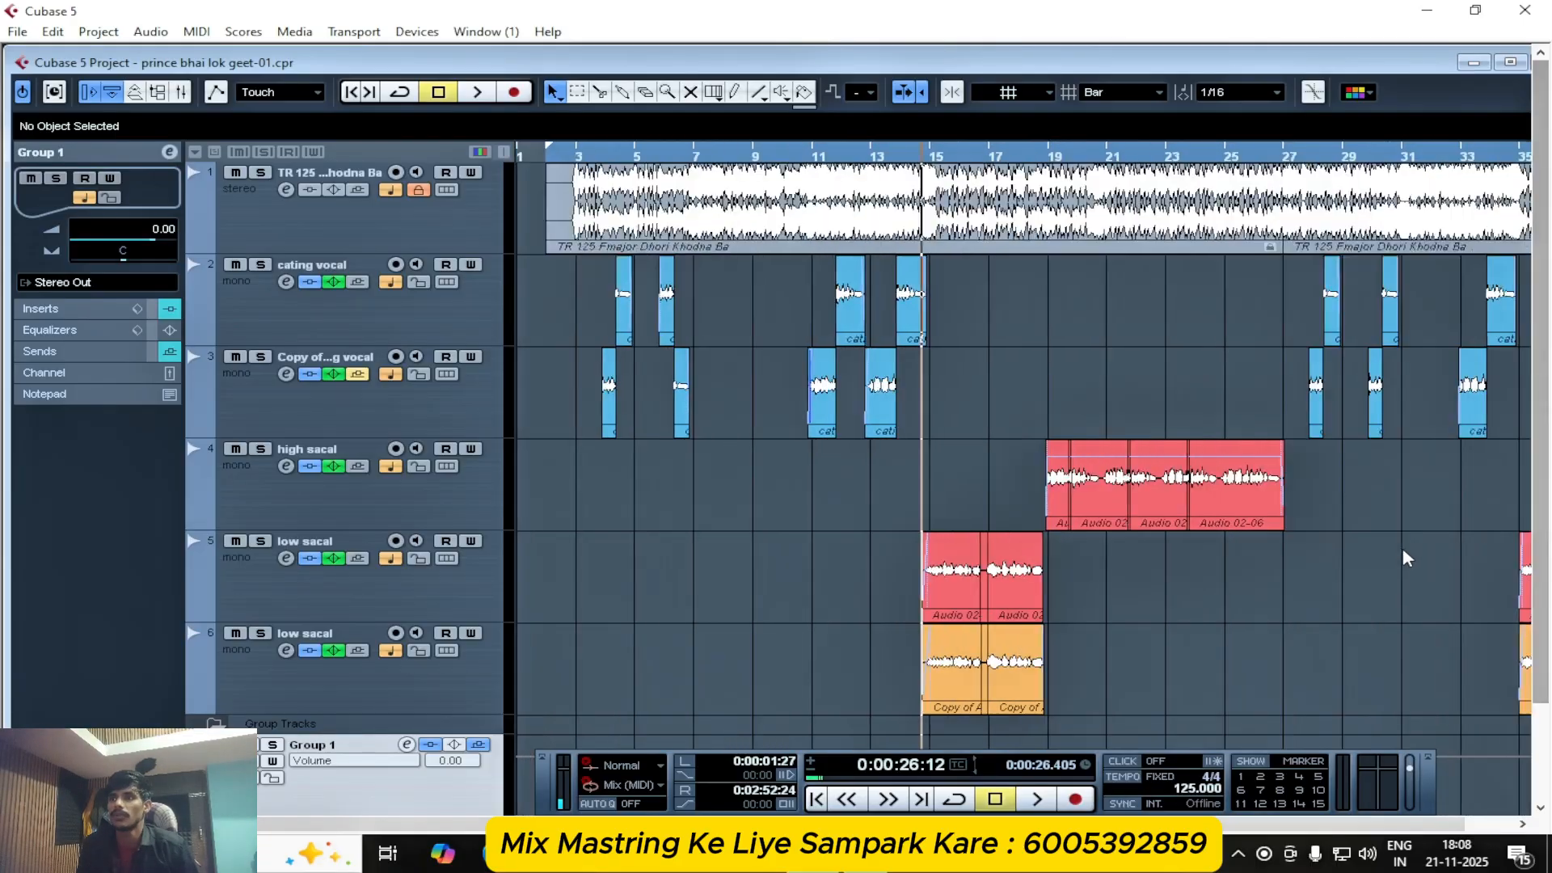
scroll(1368, 577, "down", 2)
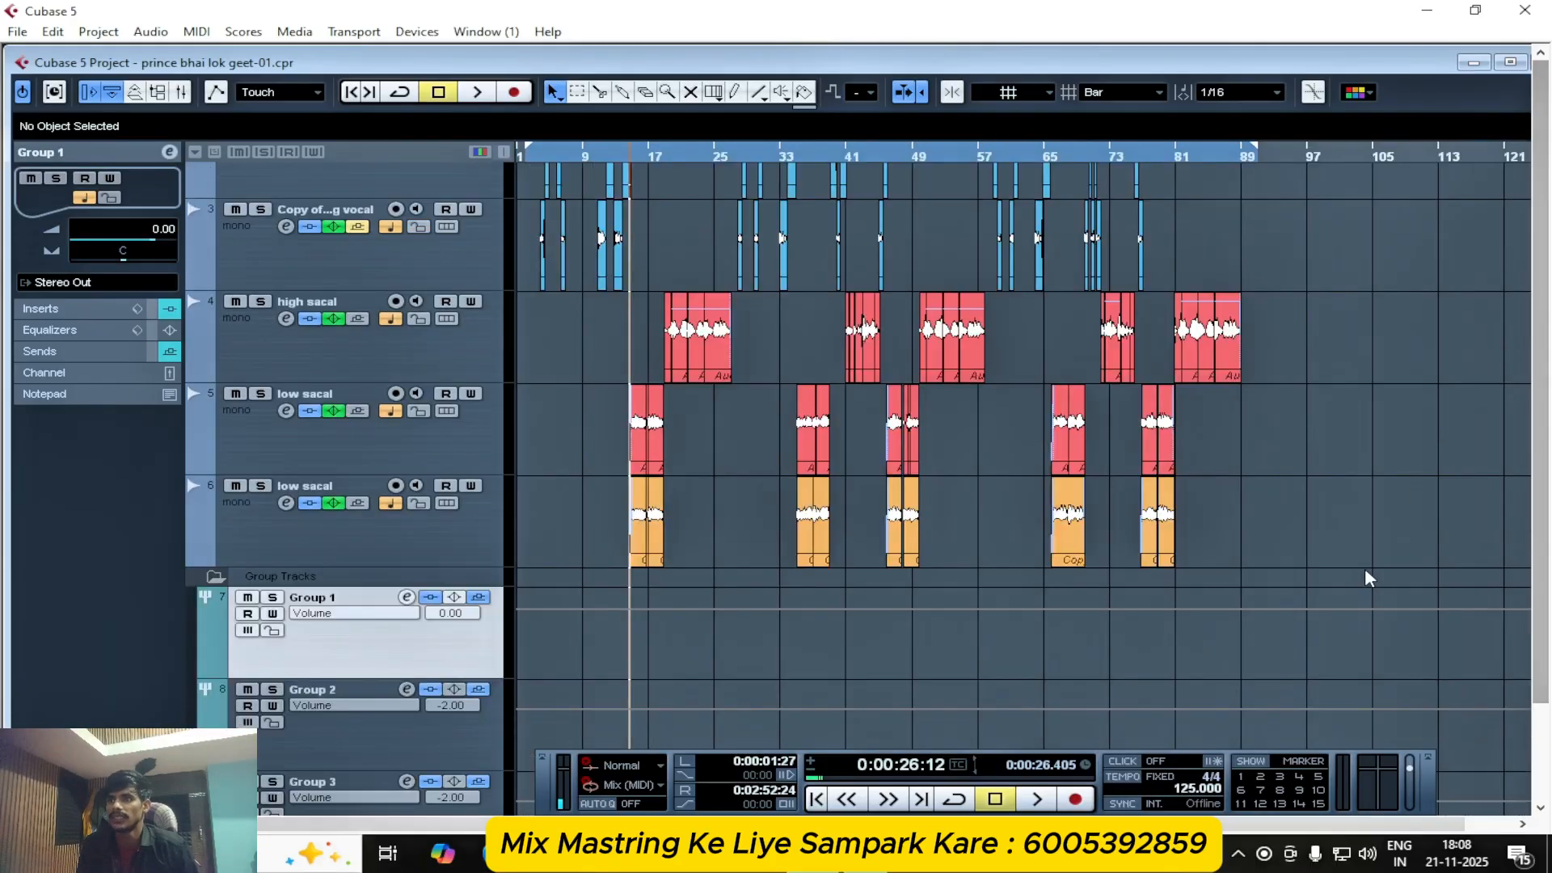
scroll(1369, 577, "up", 2)
key("h")
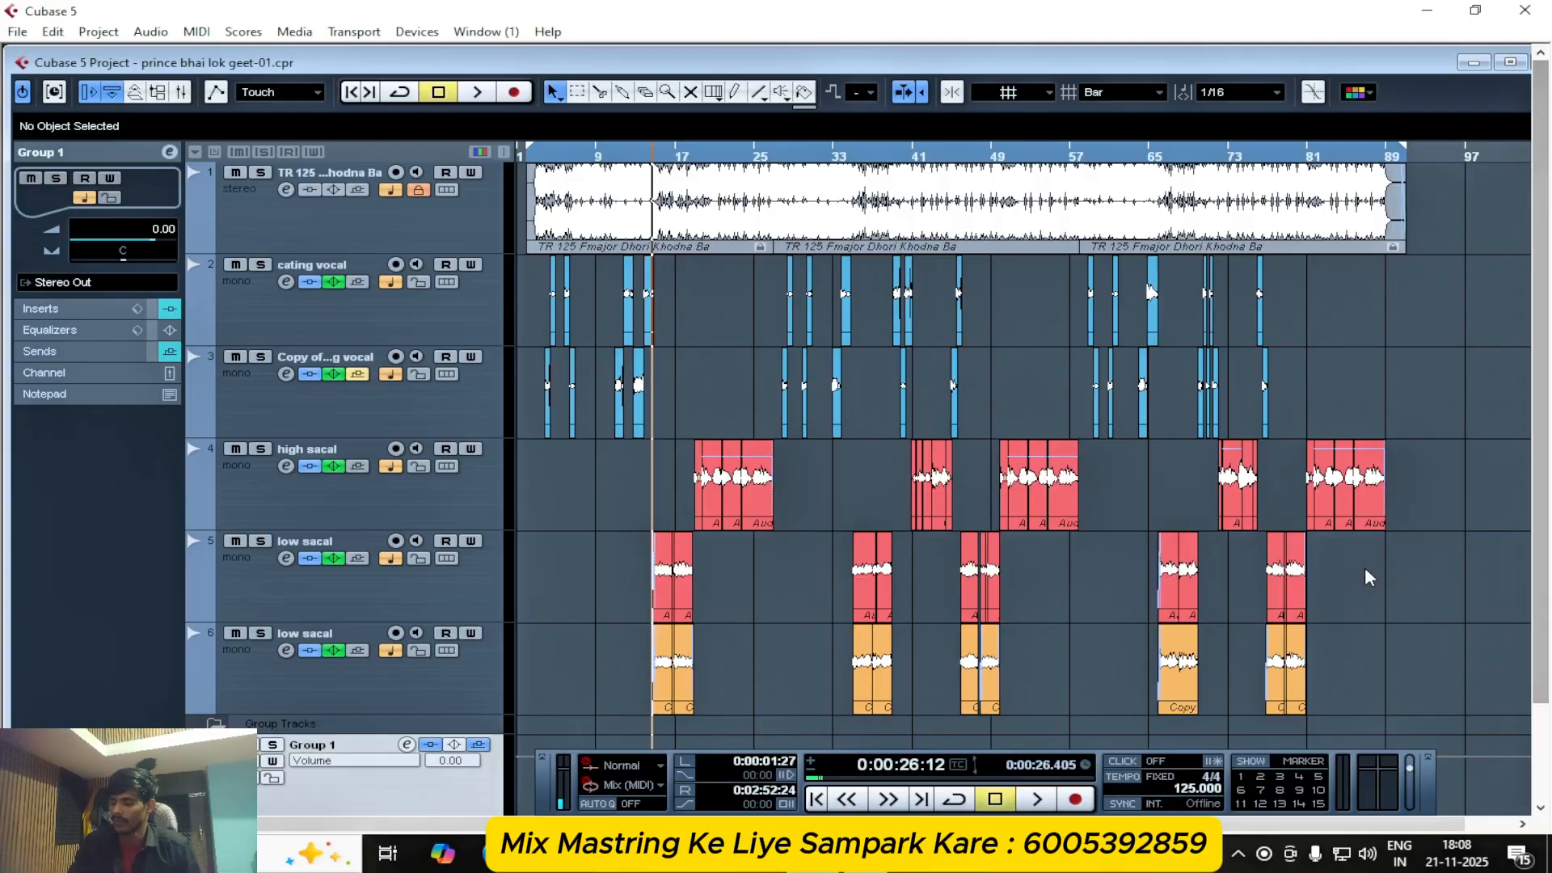
key("F3")
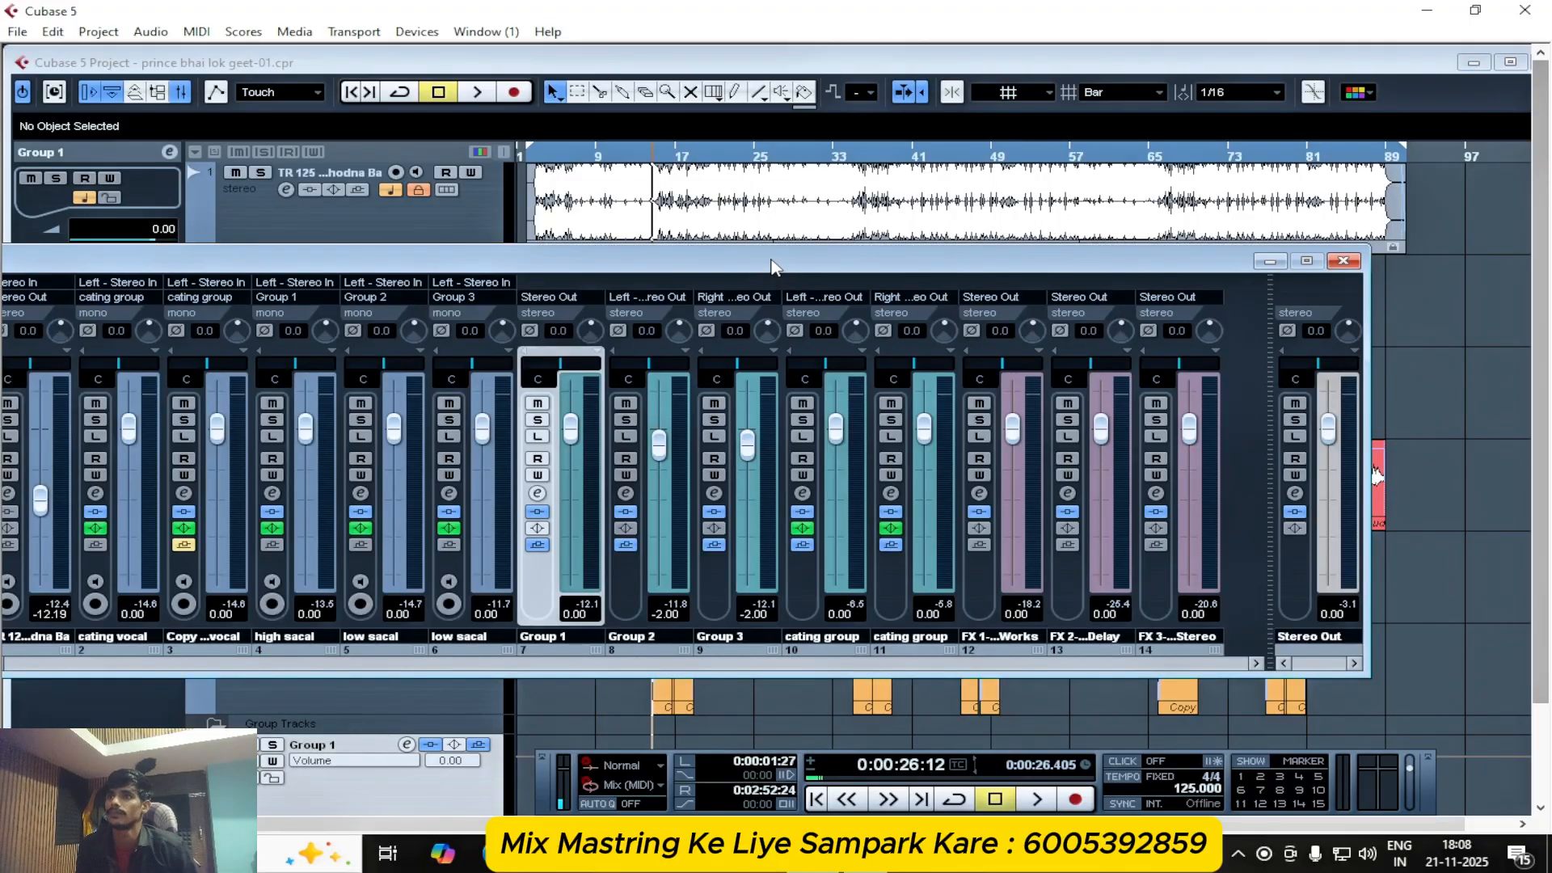
left_click_drag(772, 267, 812, 273)
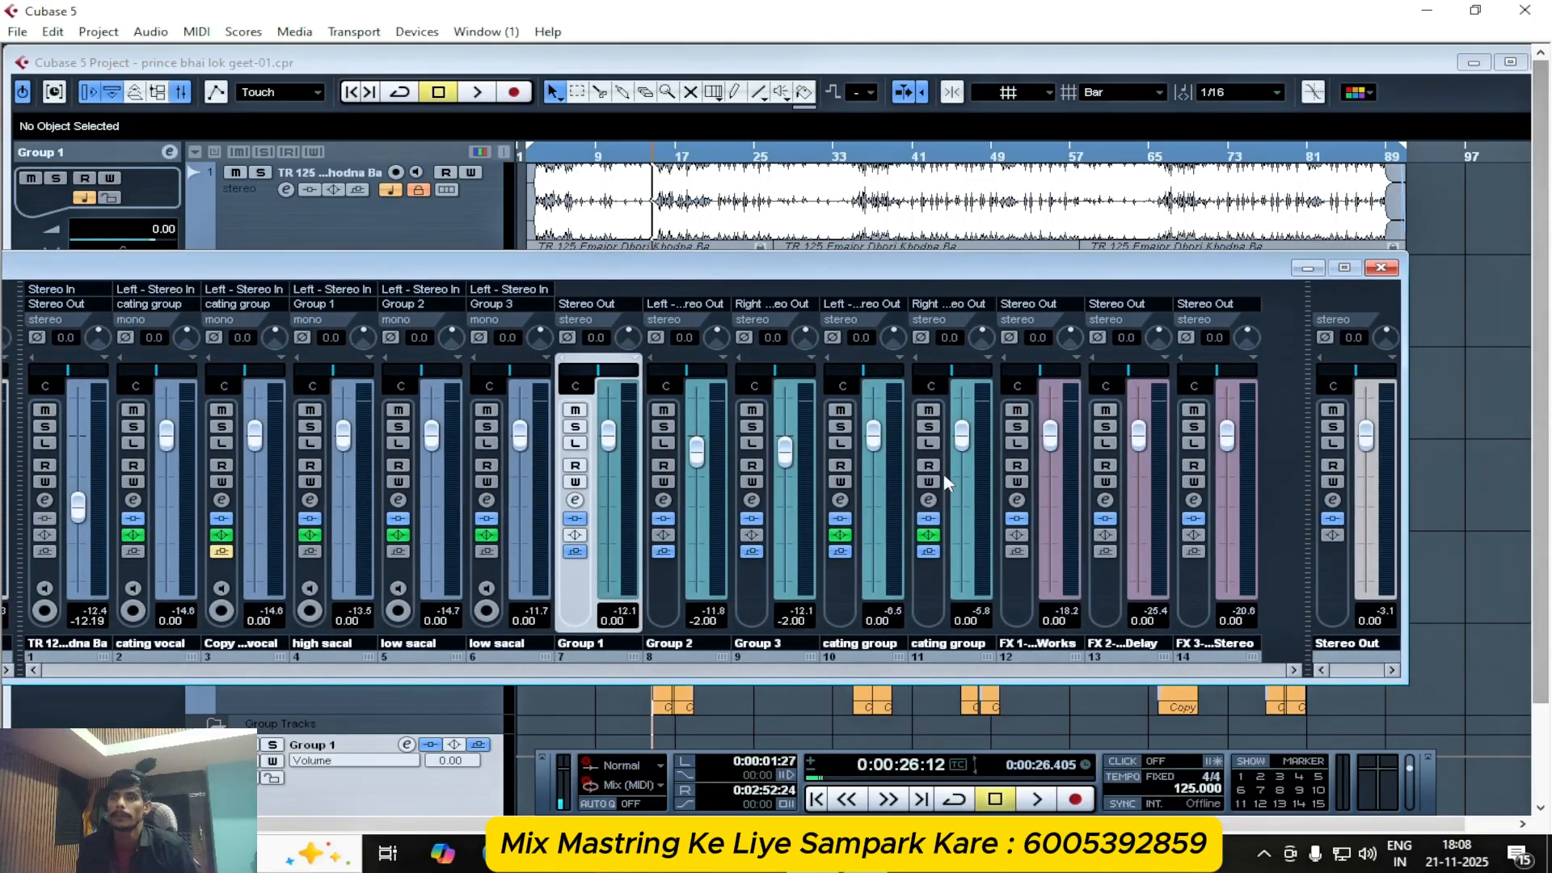
left_click(1333, 500)
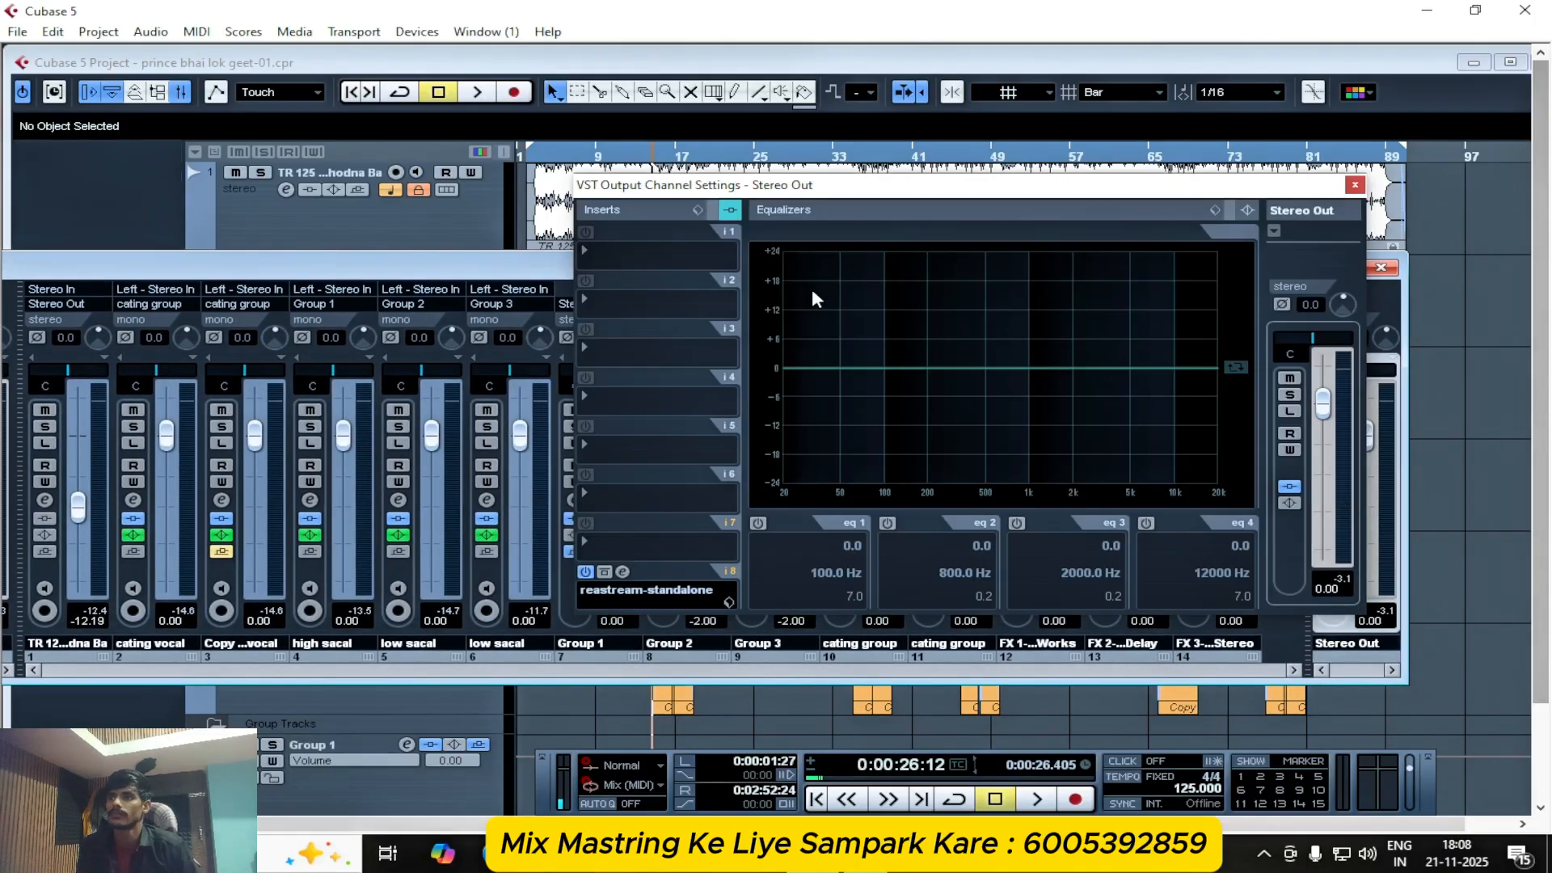
- Load the Ozone 8 mastering plug-in into Stereo Out's first insert slot
left_click(625, 255)
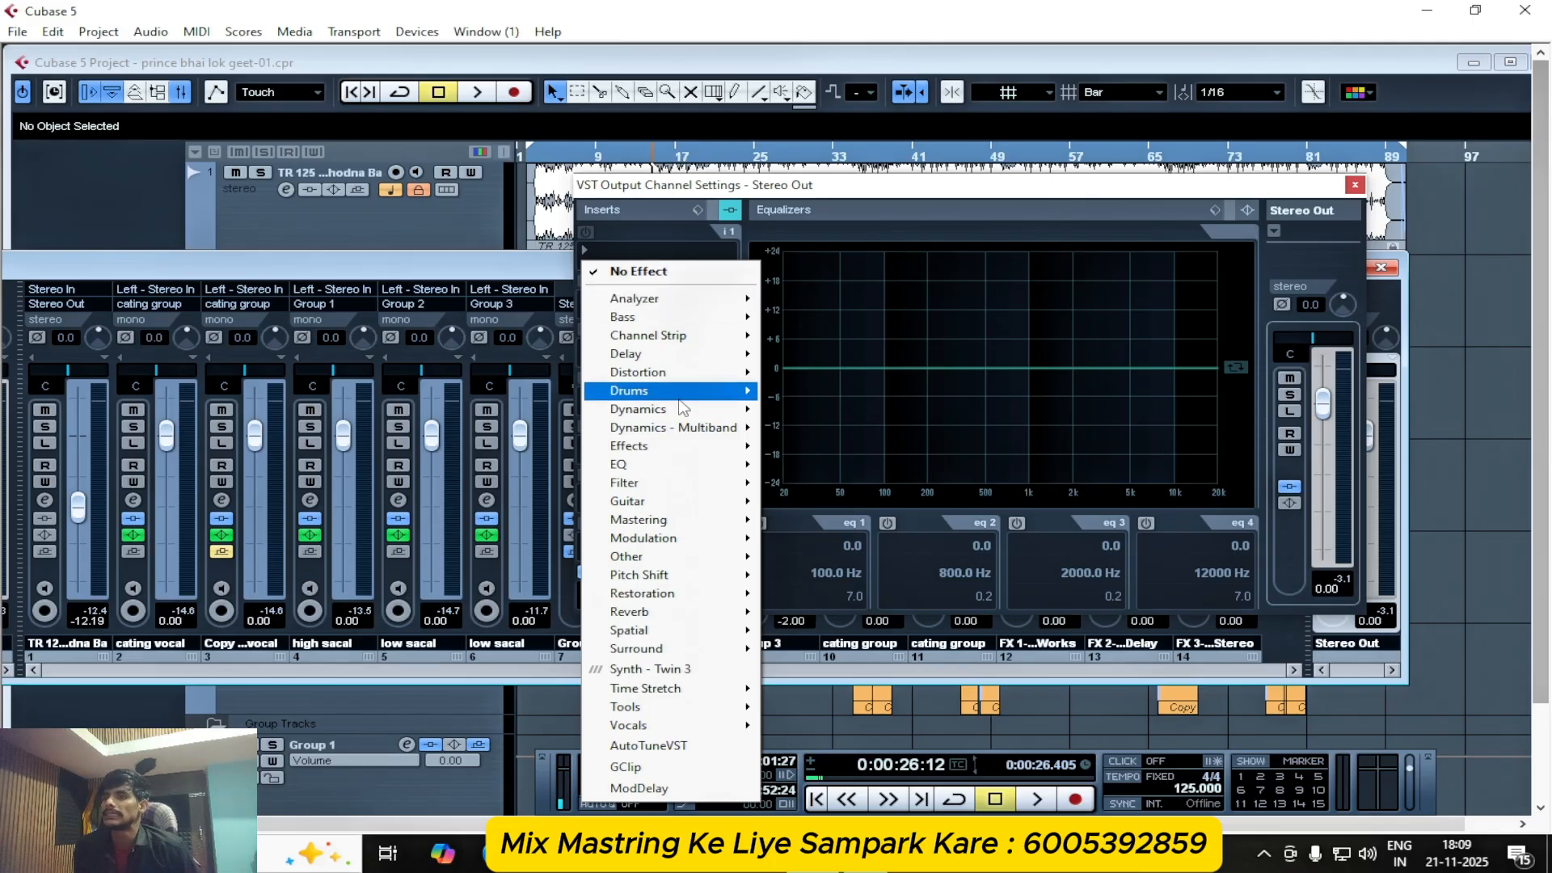
mouse_move(705, 409)
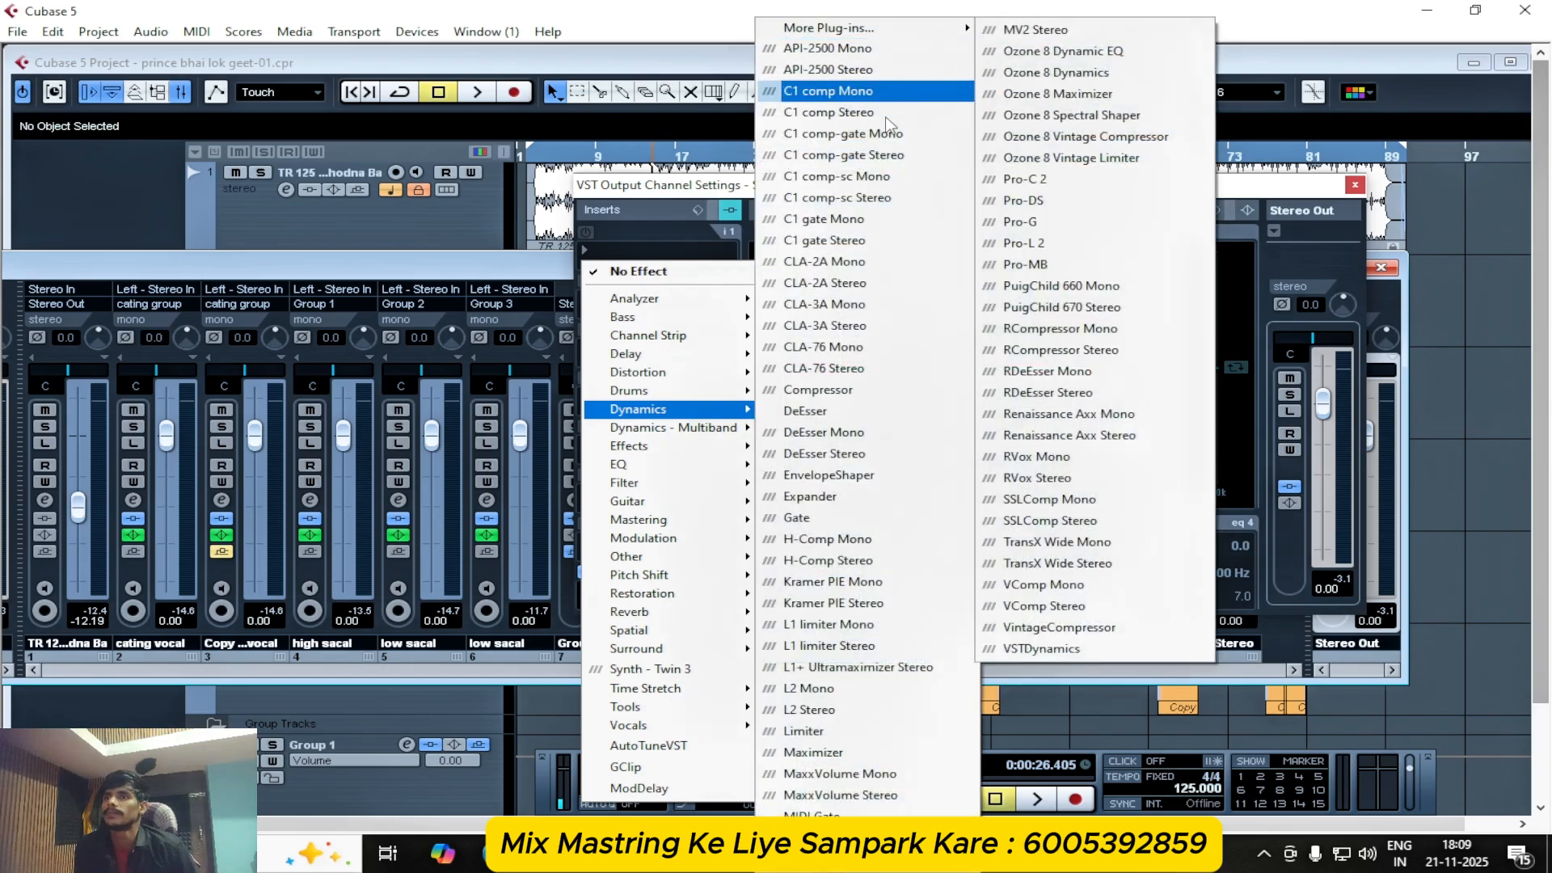
mouse_move(894, 32)
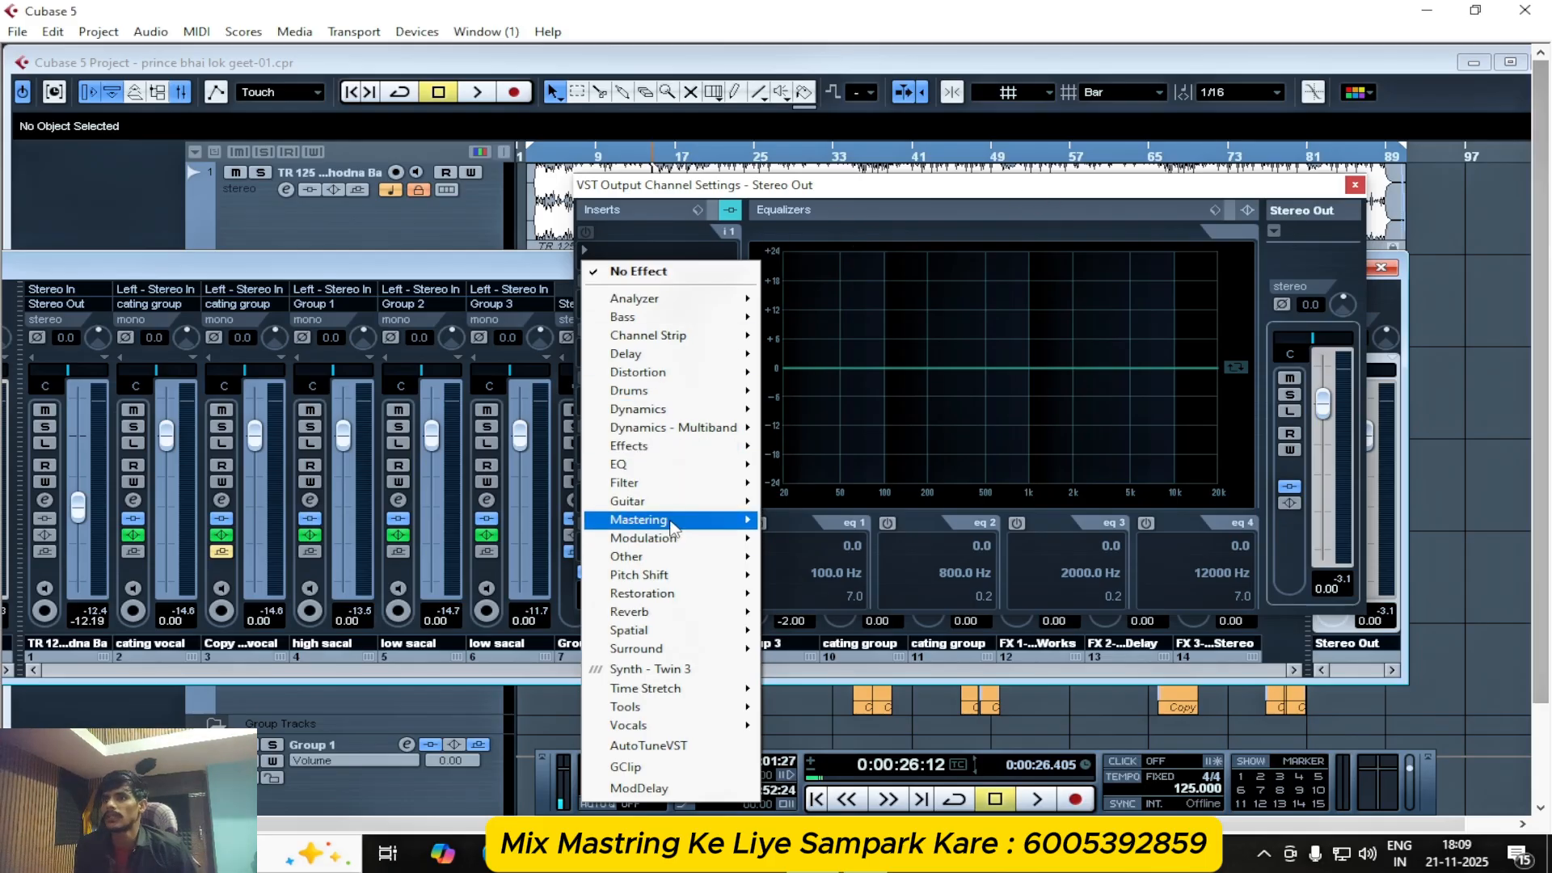
mouse_move(676, 524)
left_click(834, 608)
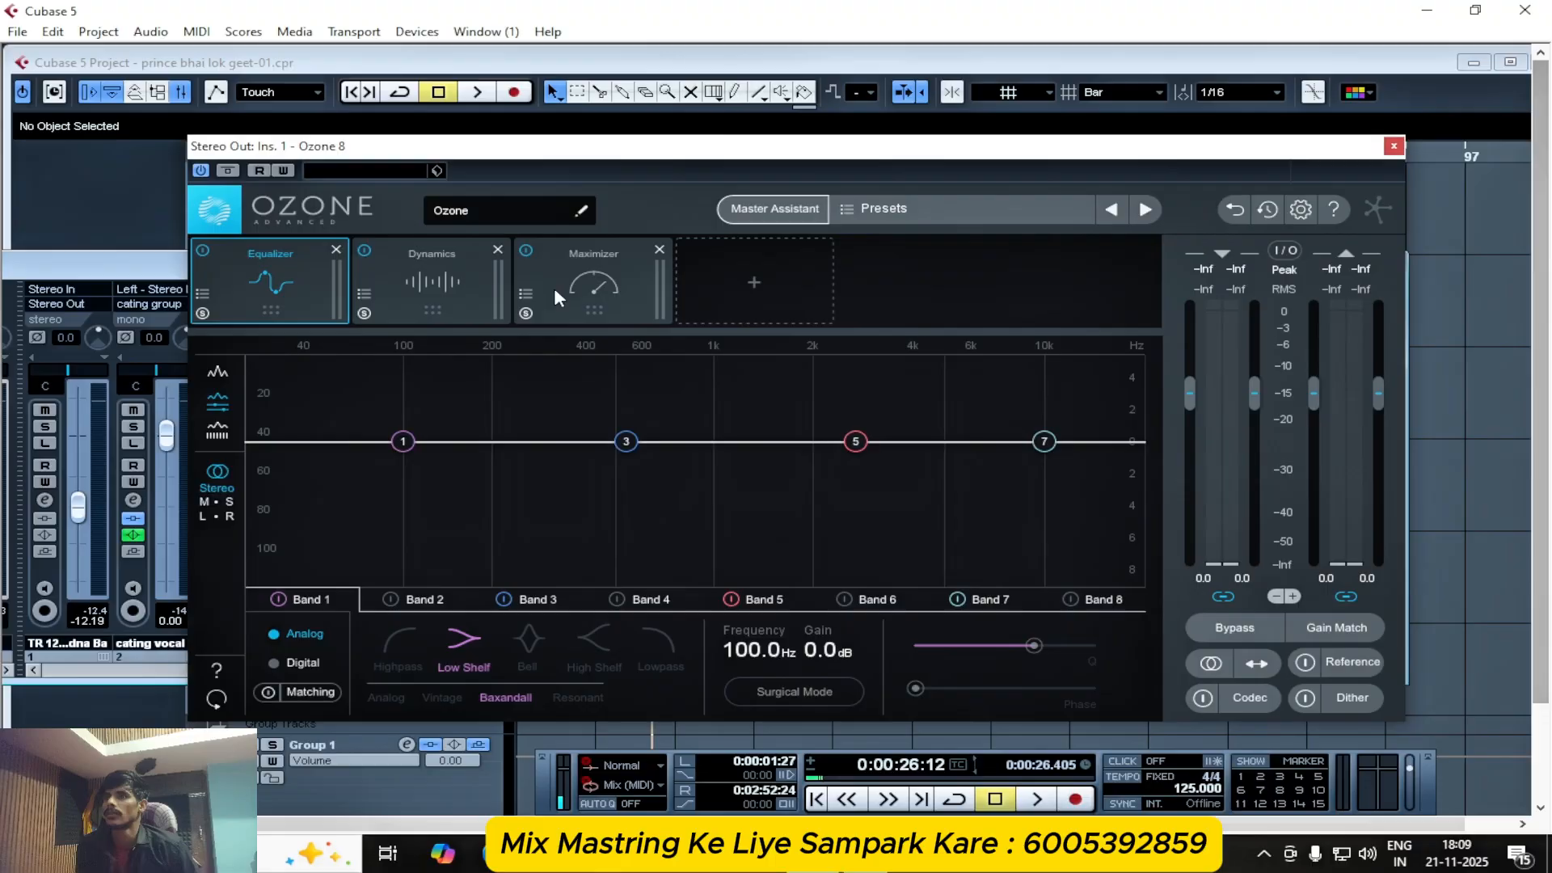
- Remove the Maximizer and Dynamics modules from Ozone 8 and add the Imager module after the Equalizer
left_click(555, 292)
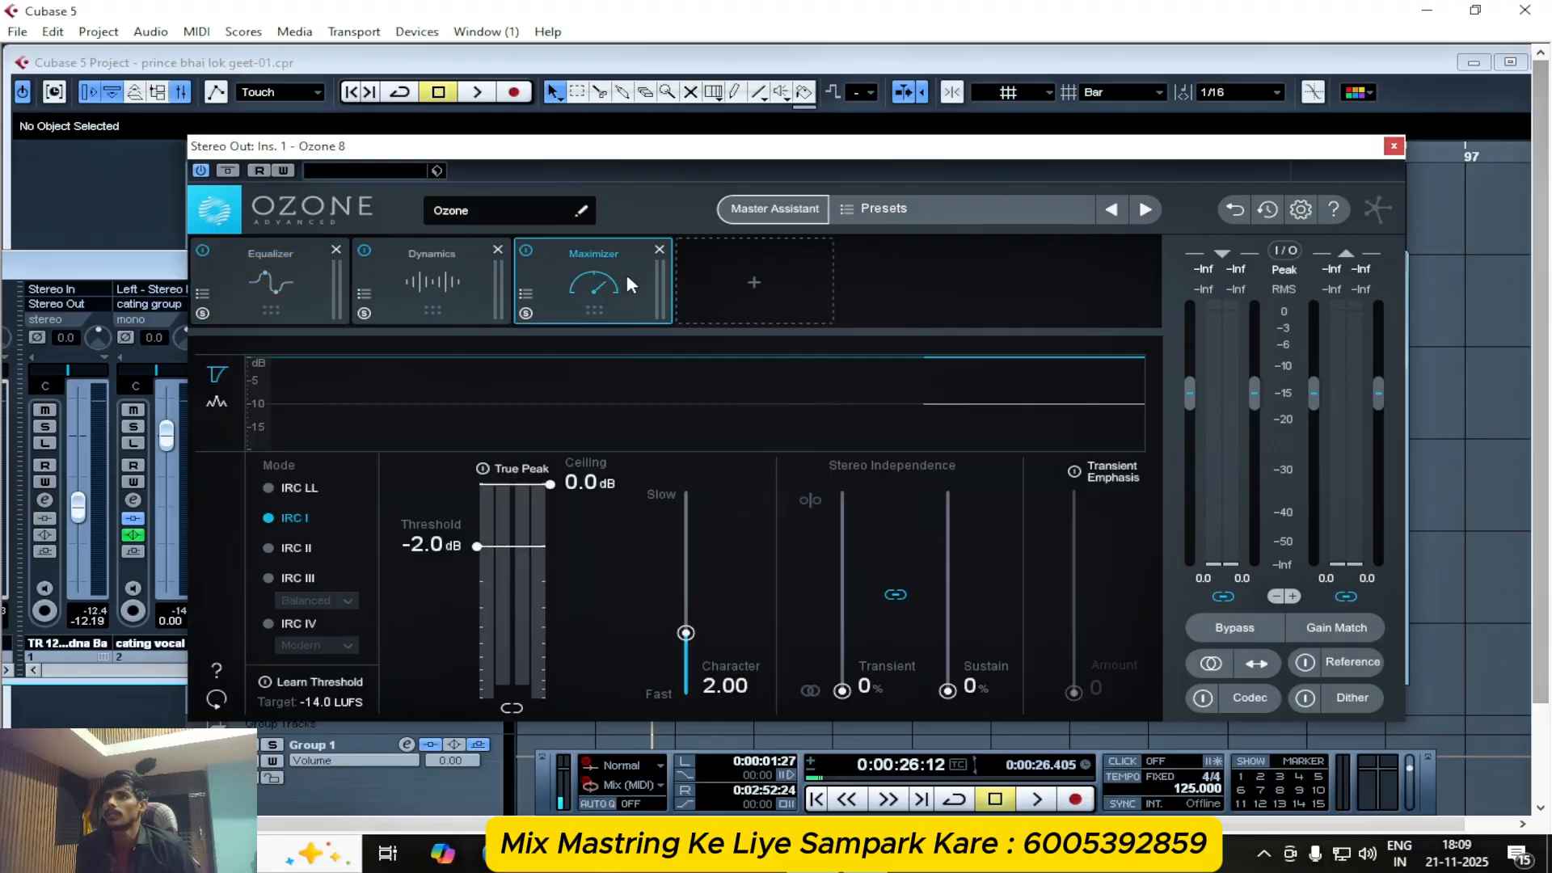
left_click(659, 250)
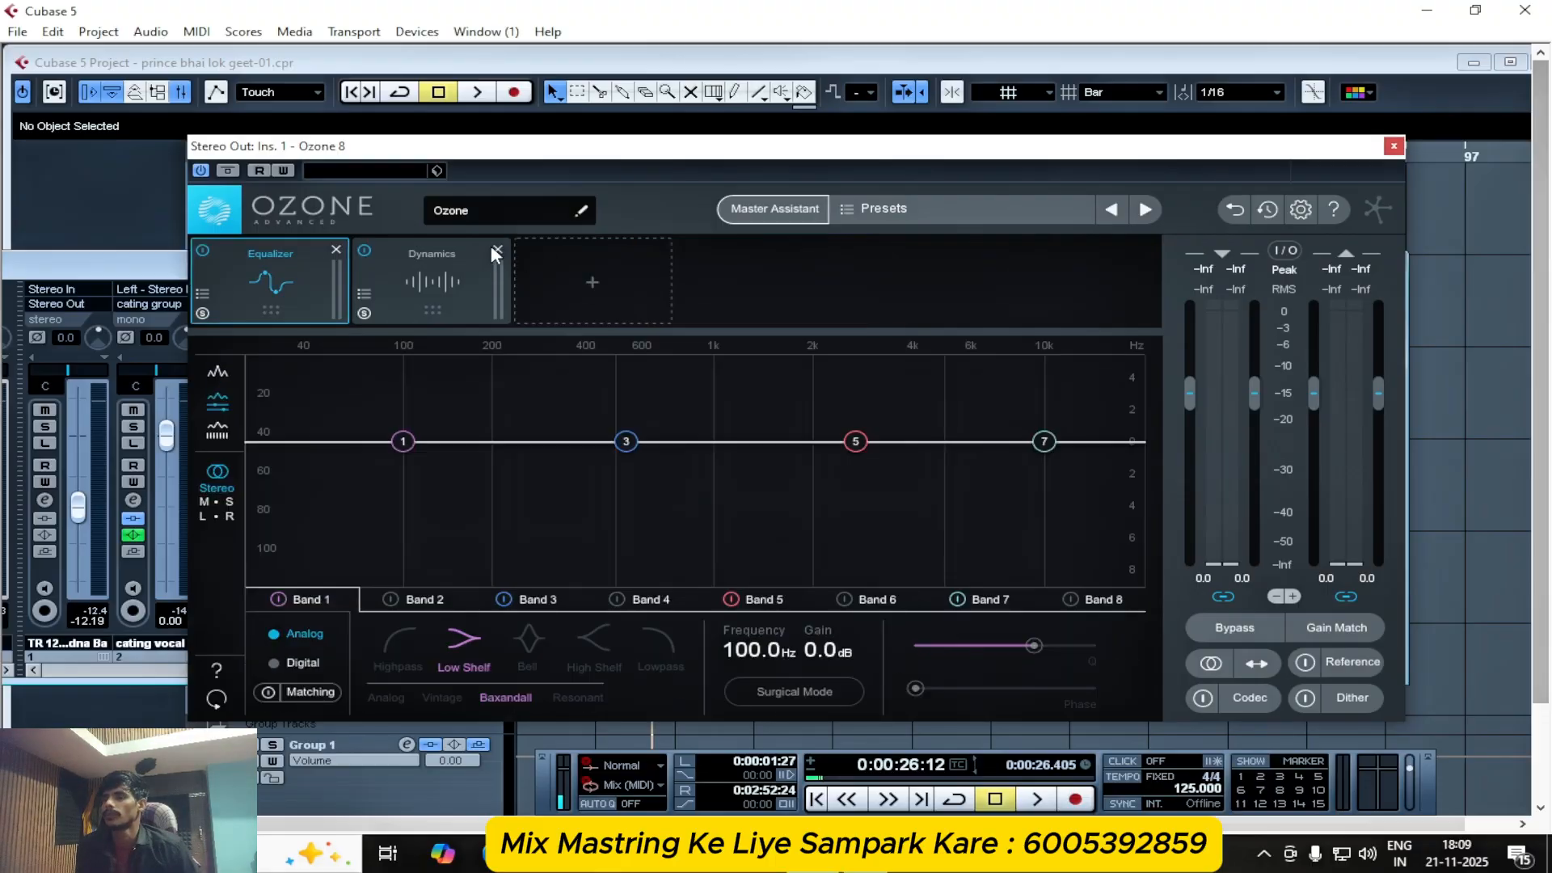
left_click(416, 258)
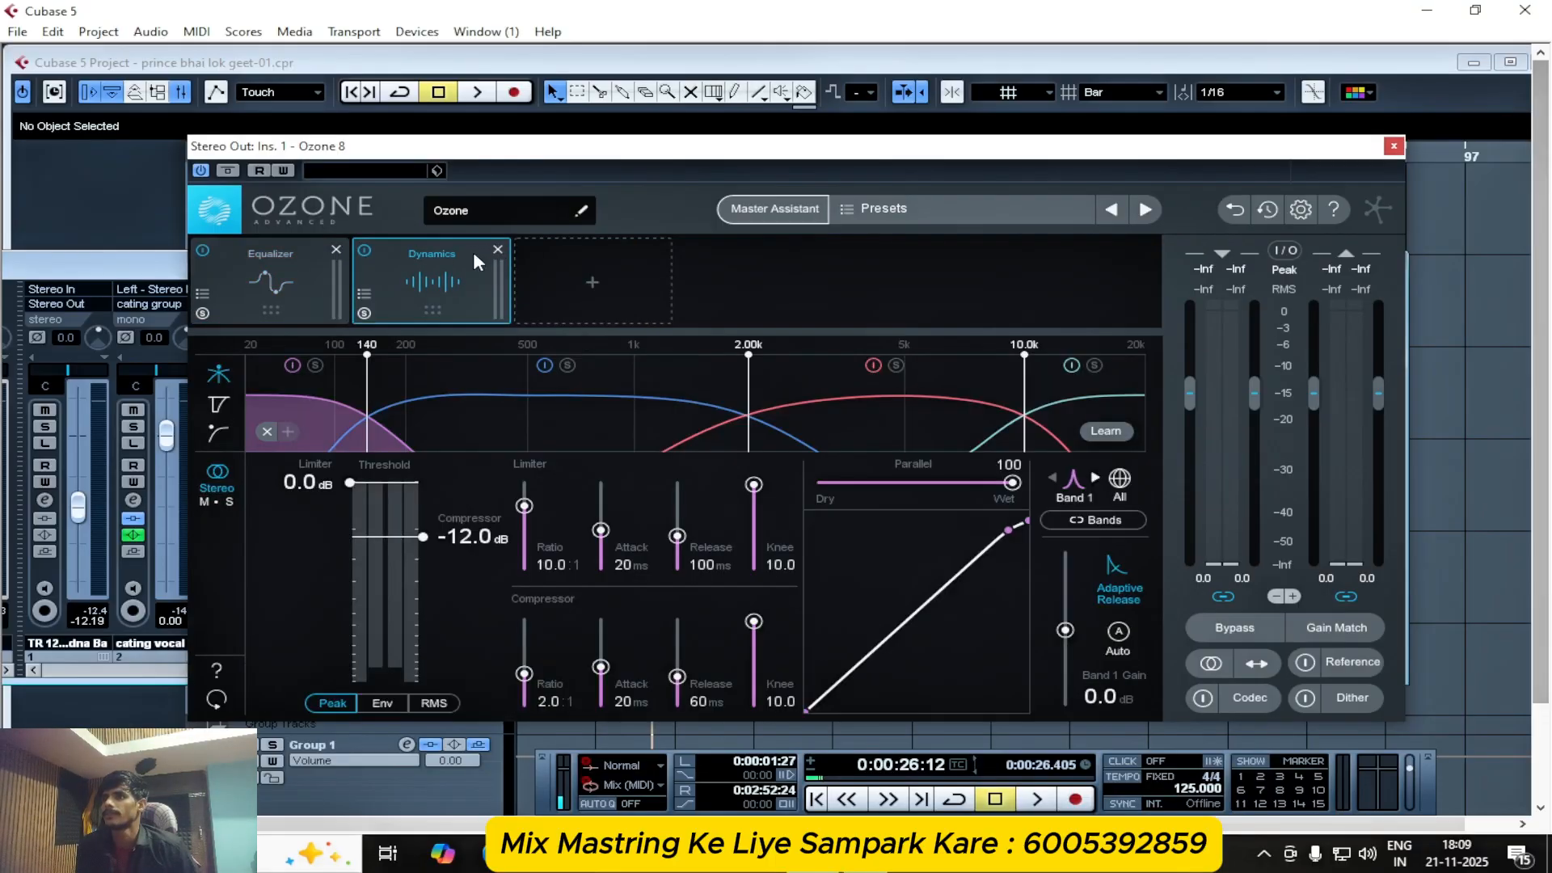
left_click(499, 250)
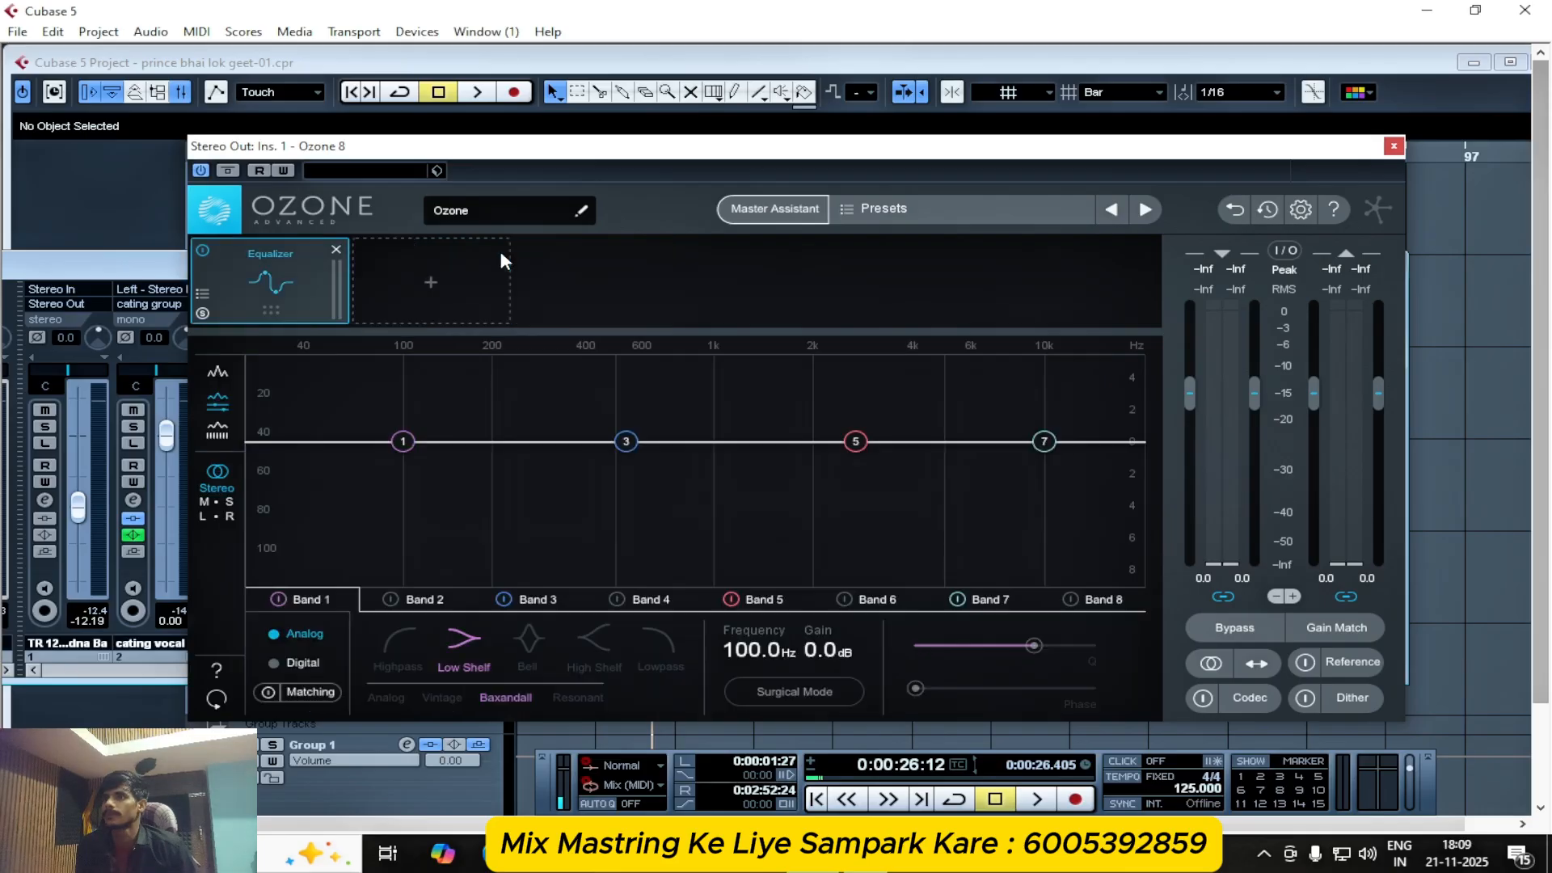
left_click(434, 291)
left_click(382, 621)
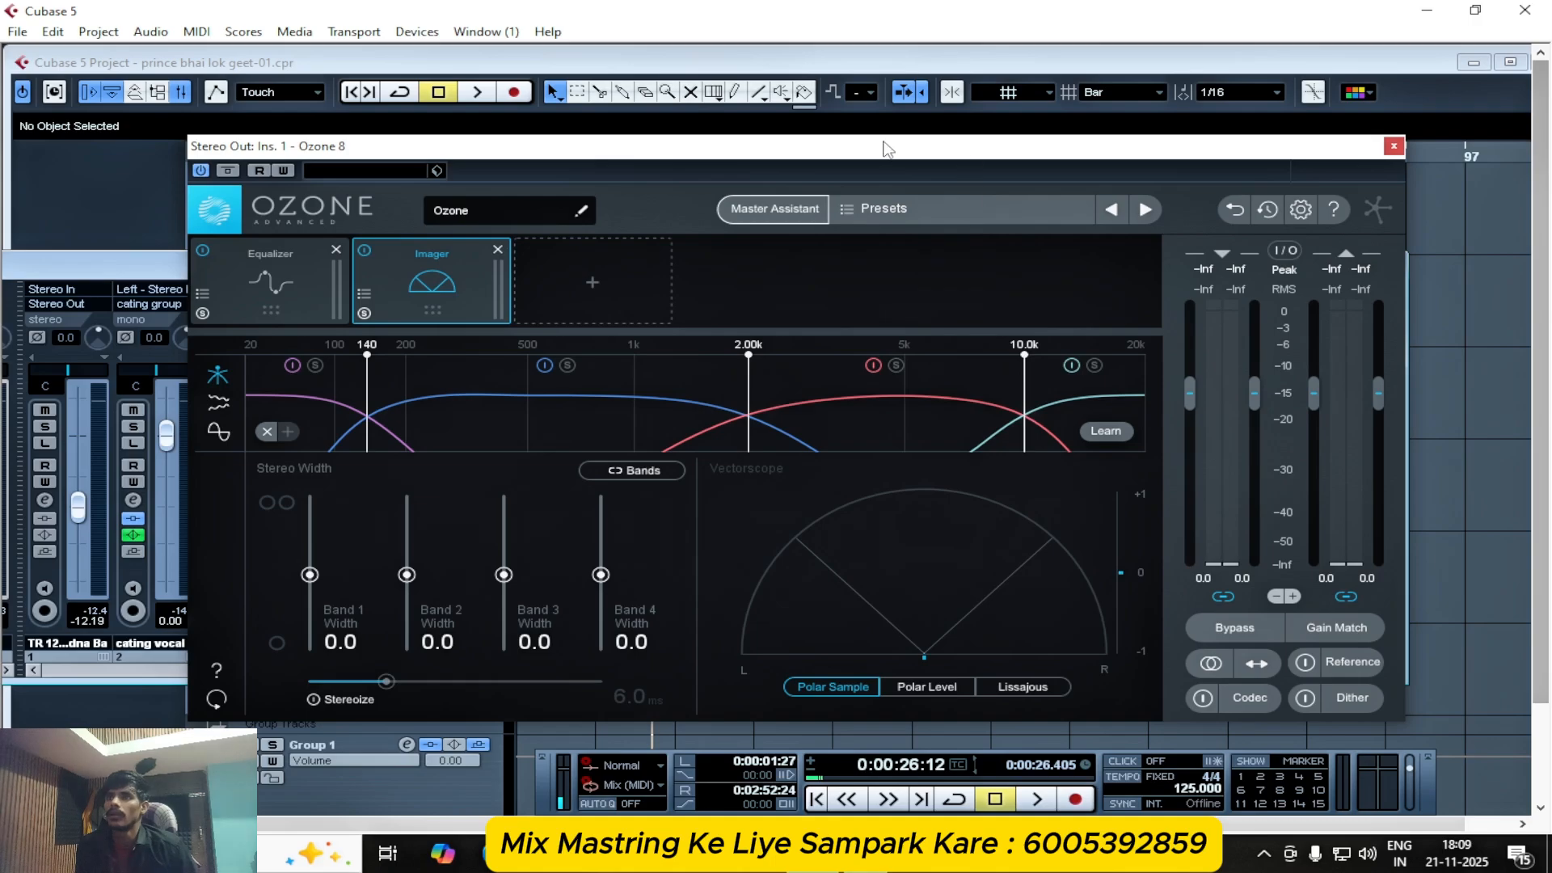
- Load the Pro-Q 3 equalizer into Stereo Out's second insert slot
left_click_drag(890, 152, 847, 299)
left_click(1009, 187)
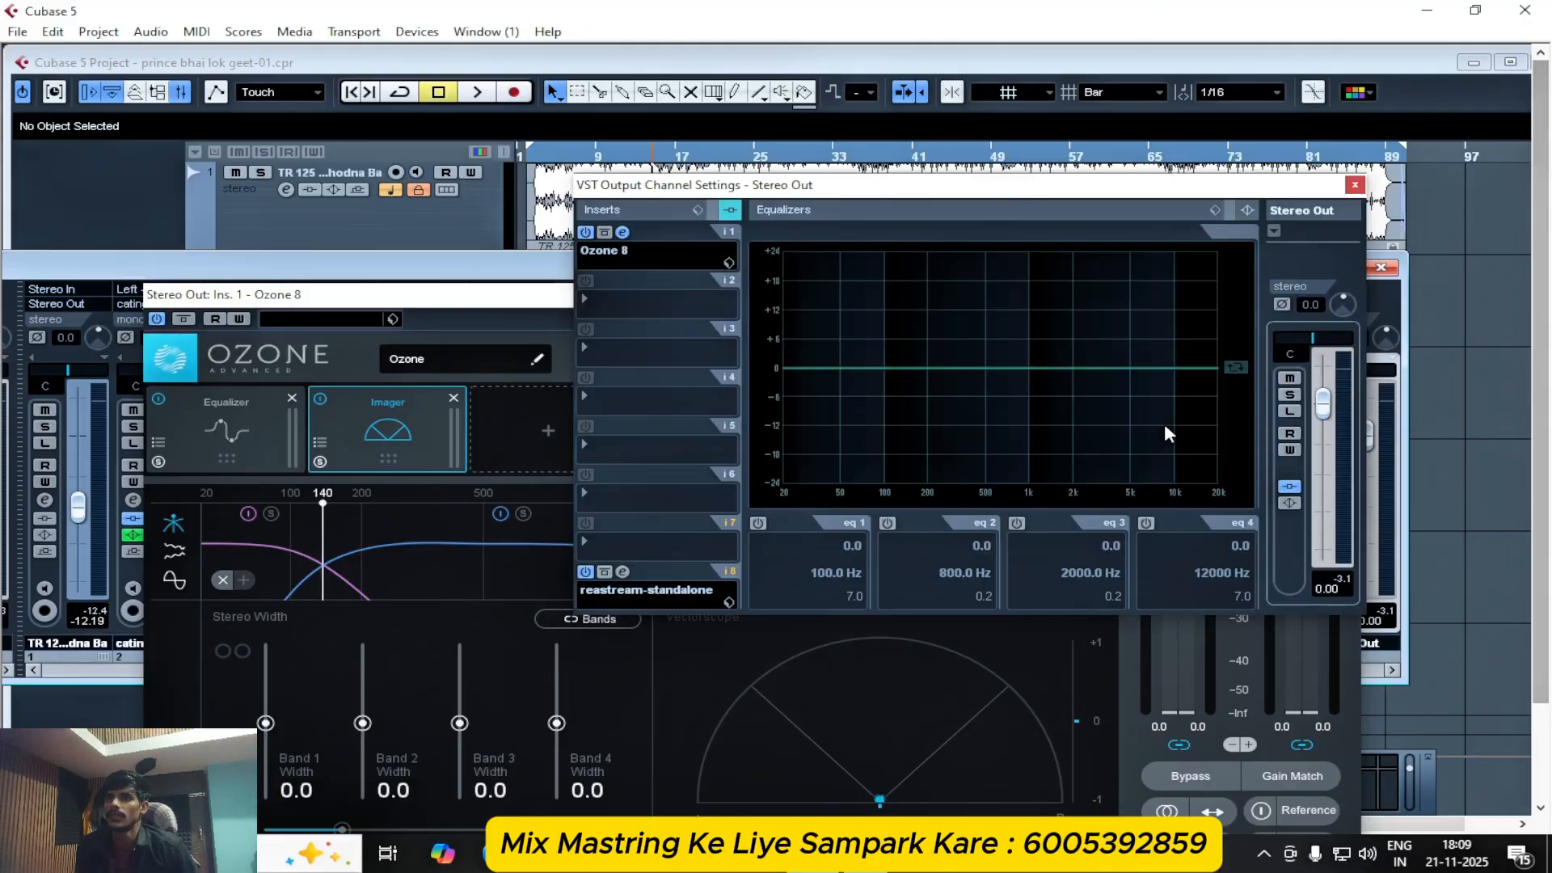
left_click(686, 306)
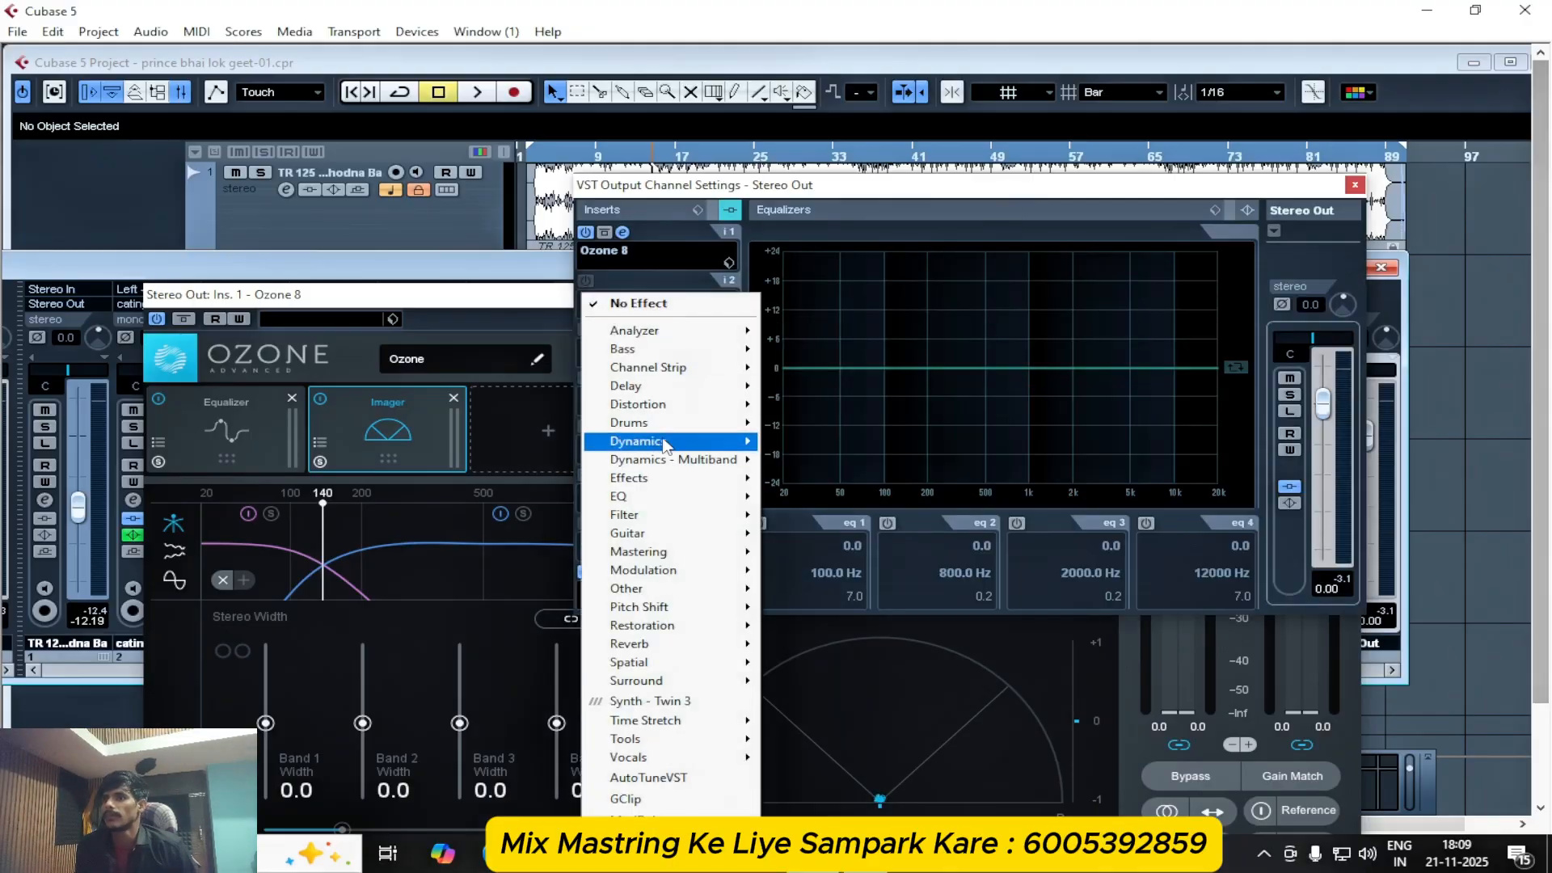
mouse_move(647, 441)
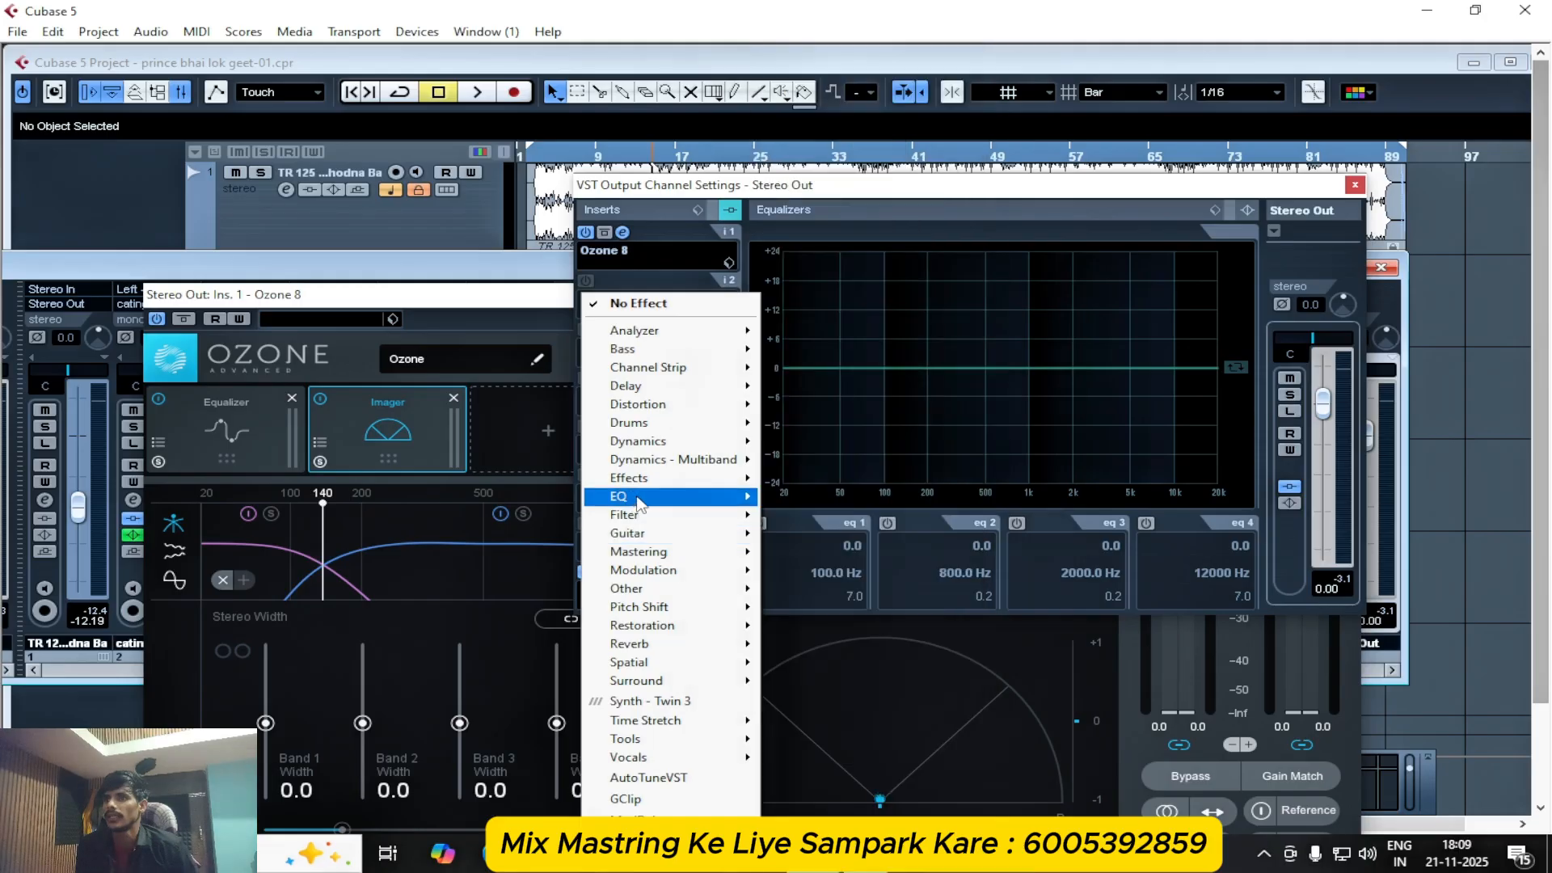
mouse_move(643, 497)
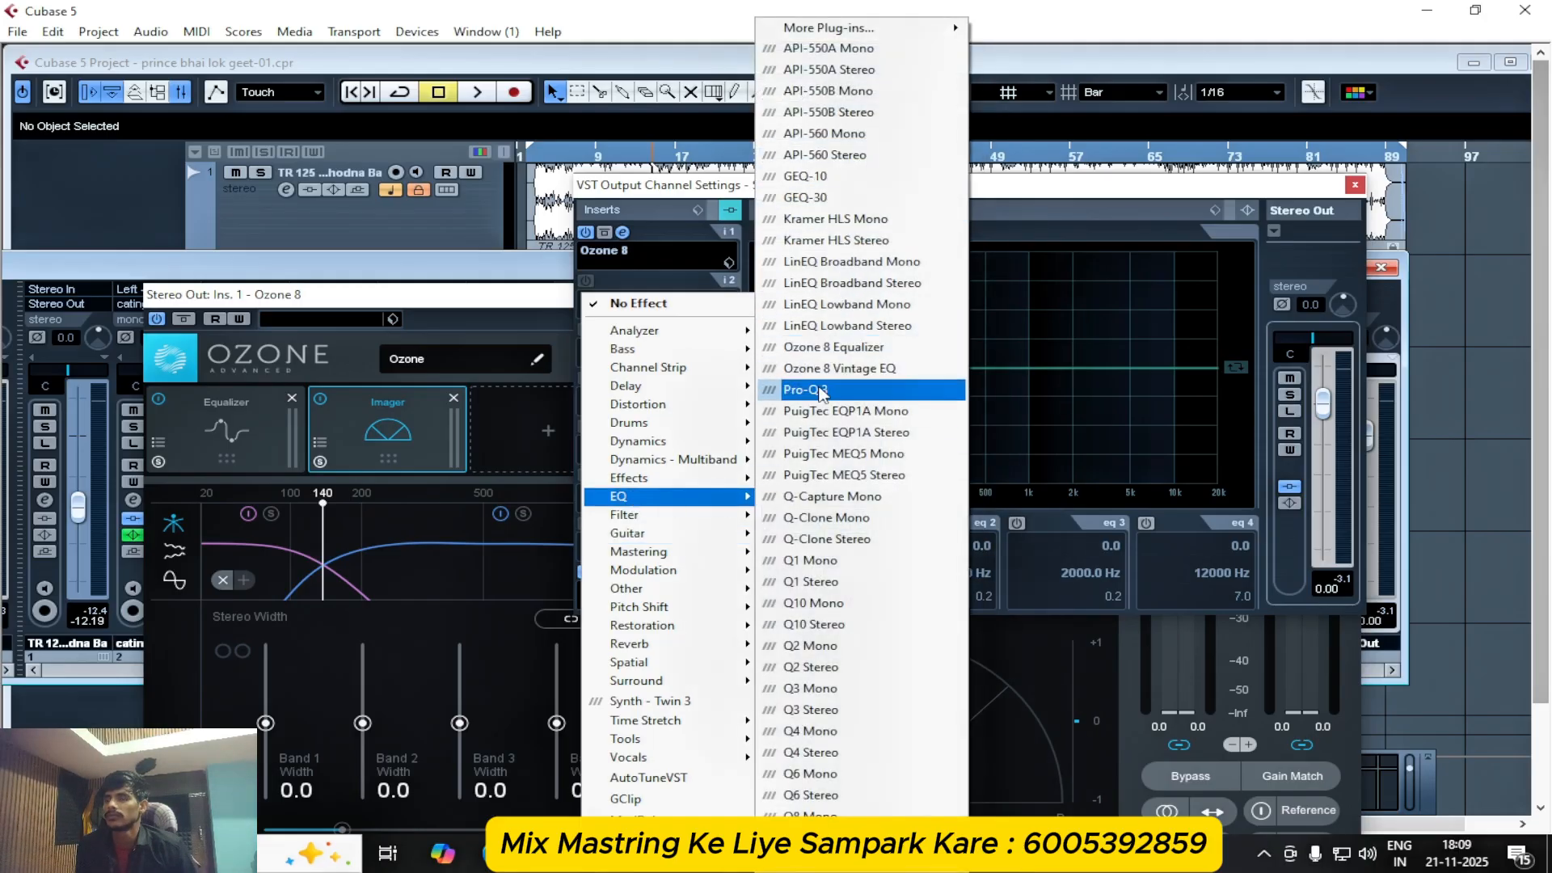
left_click(841, 388)
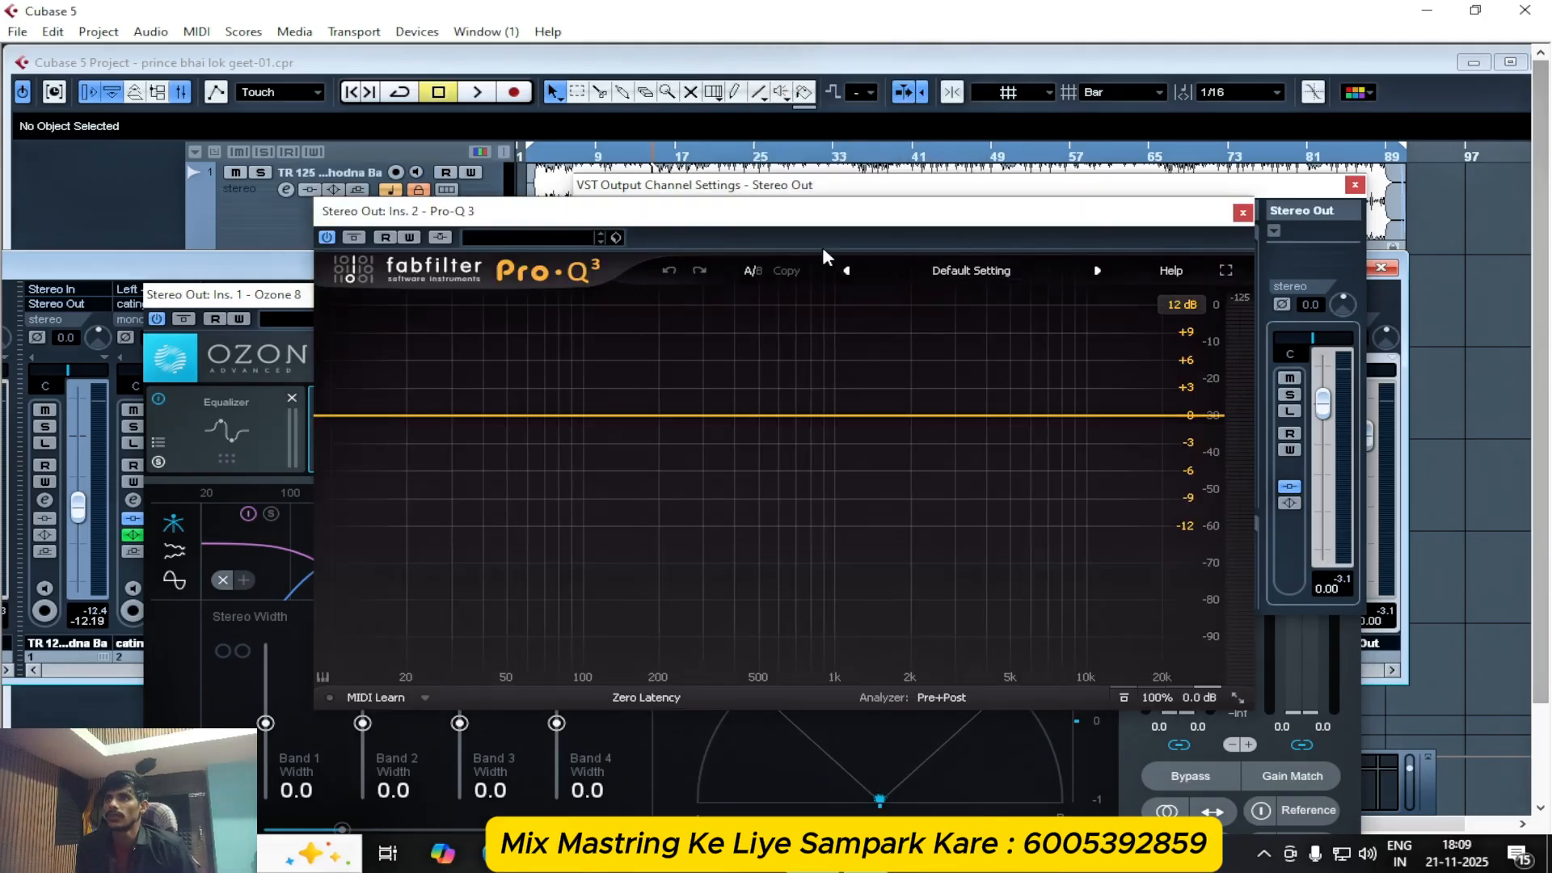
- Move the Pro-Q 3 window aside and close the Stereo Out channel settings and the mixer
left_click_drag(918, 208, 634, 339)
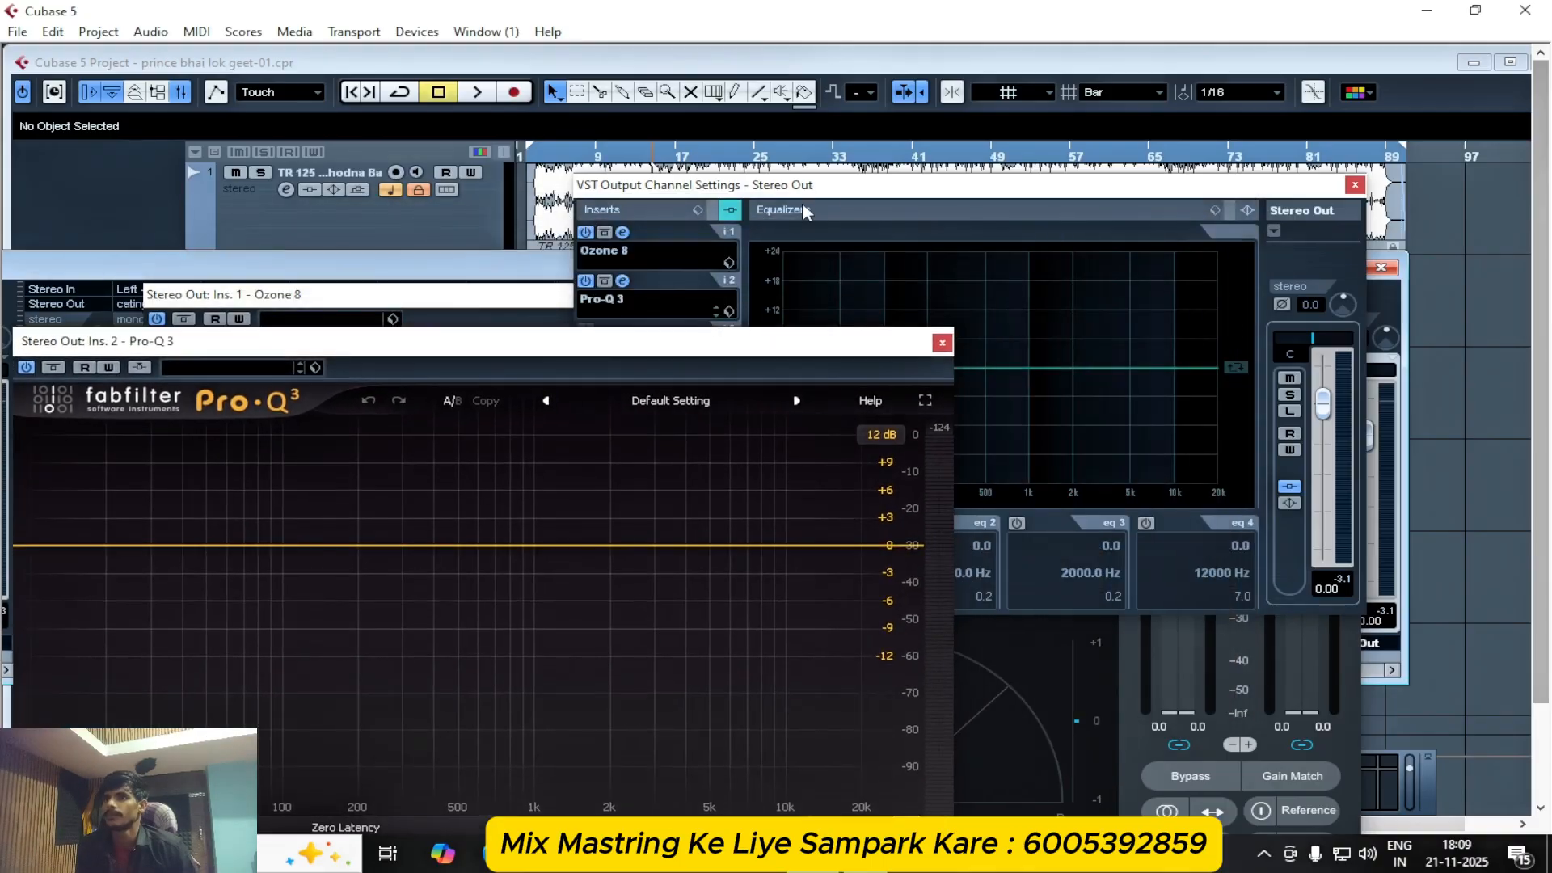
left_click_drag(835, 191, 933, 184)
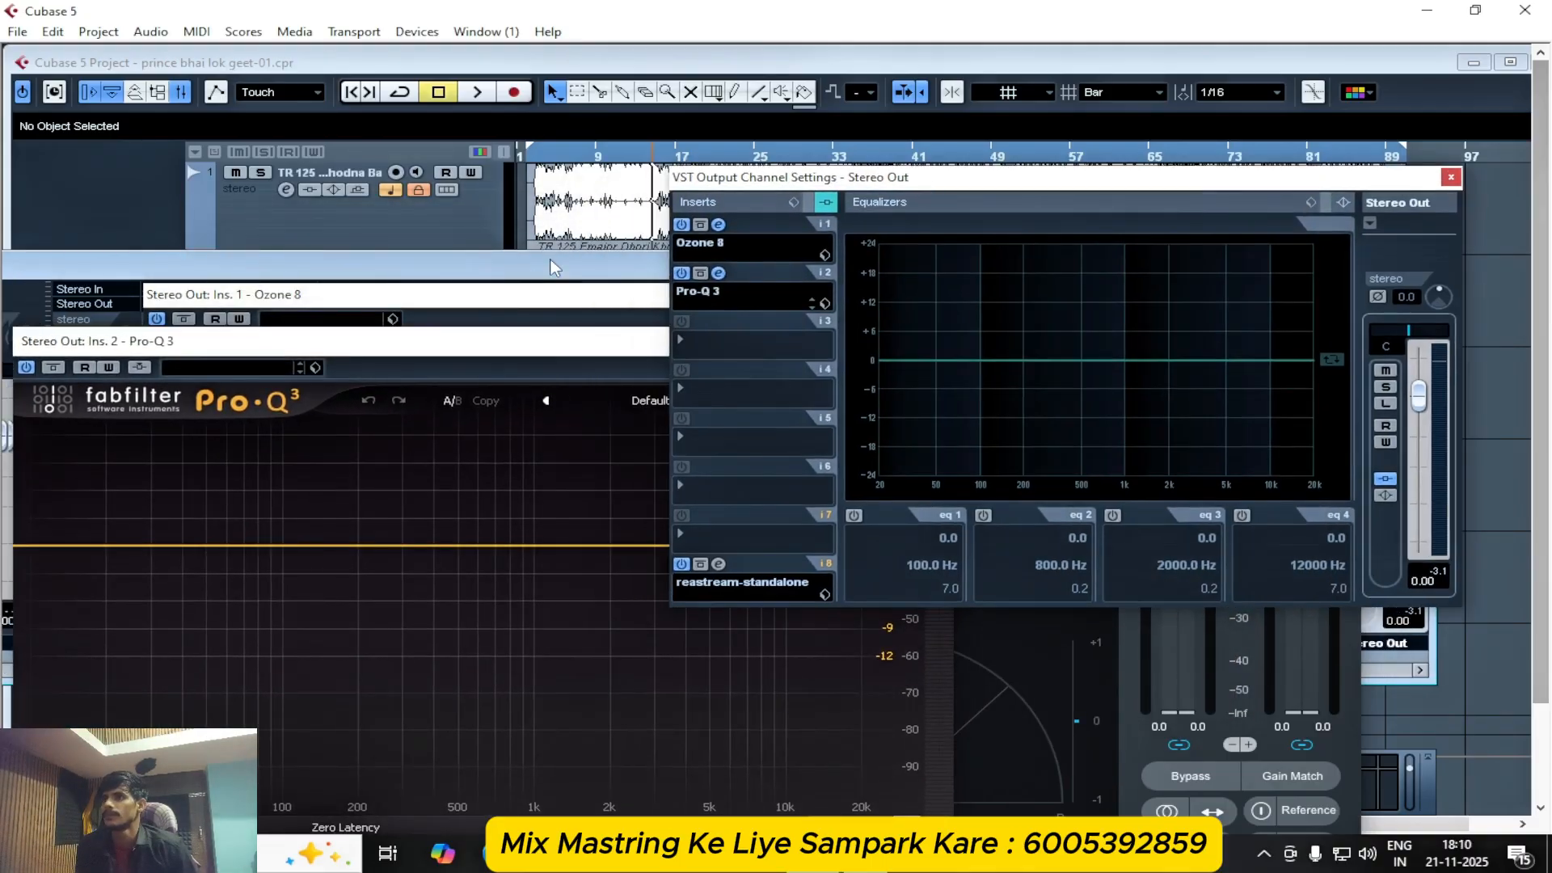
left_click_drag(554, 267, 873, 177)
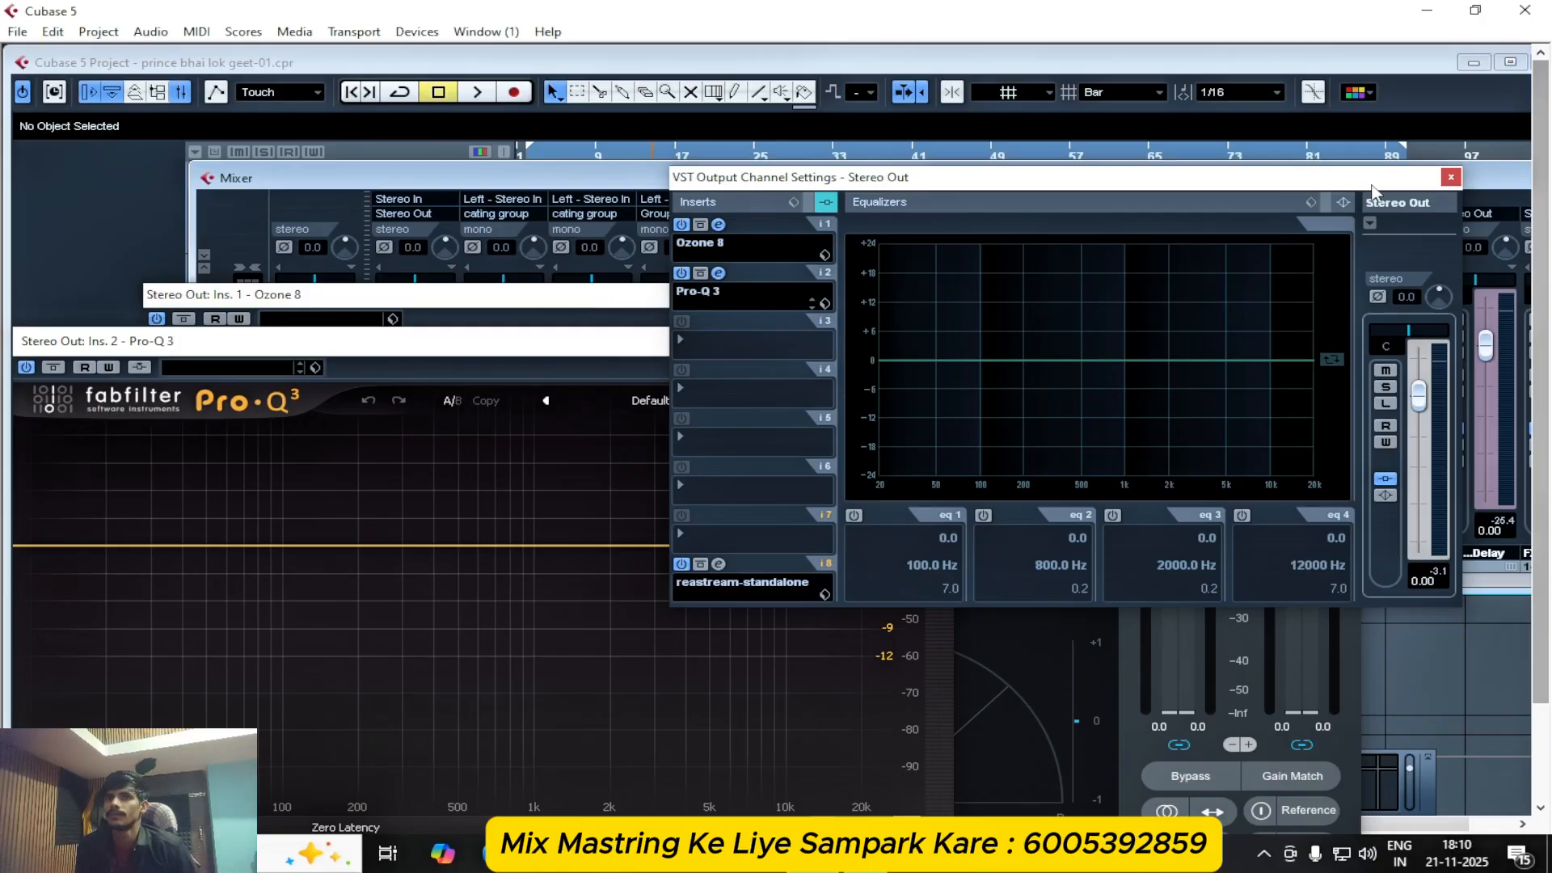
left_click_drag(618, 182, 489, 198)
left_click(1451, 177)
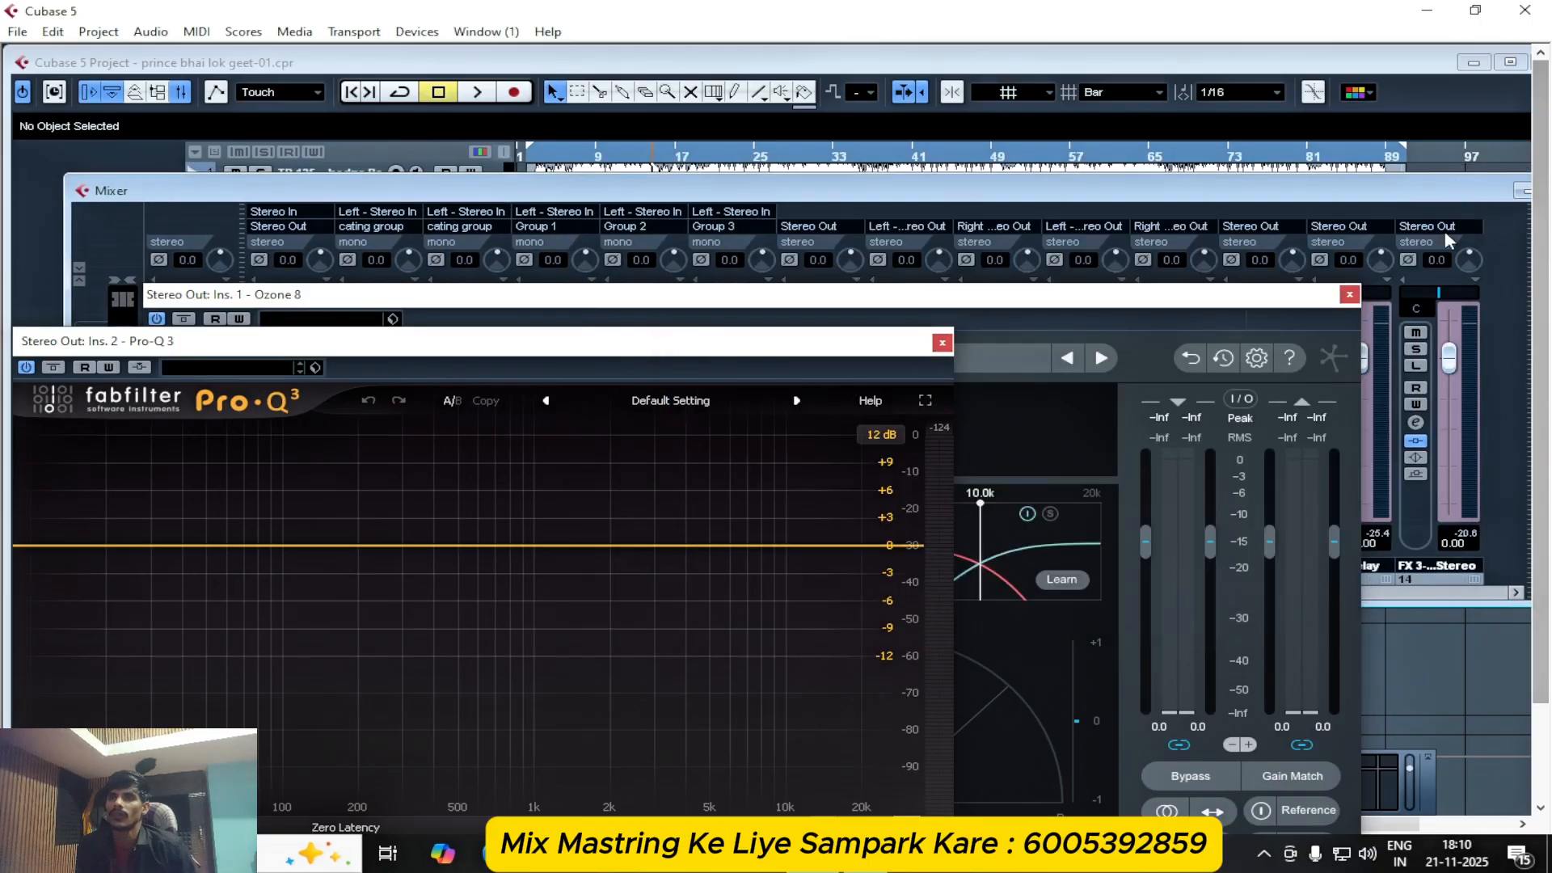
left_click_drag(1477, 200, 1362, 202)
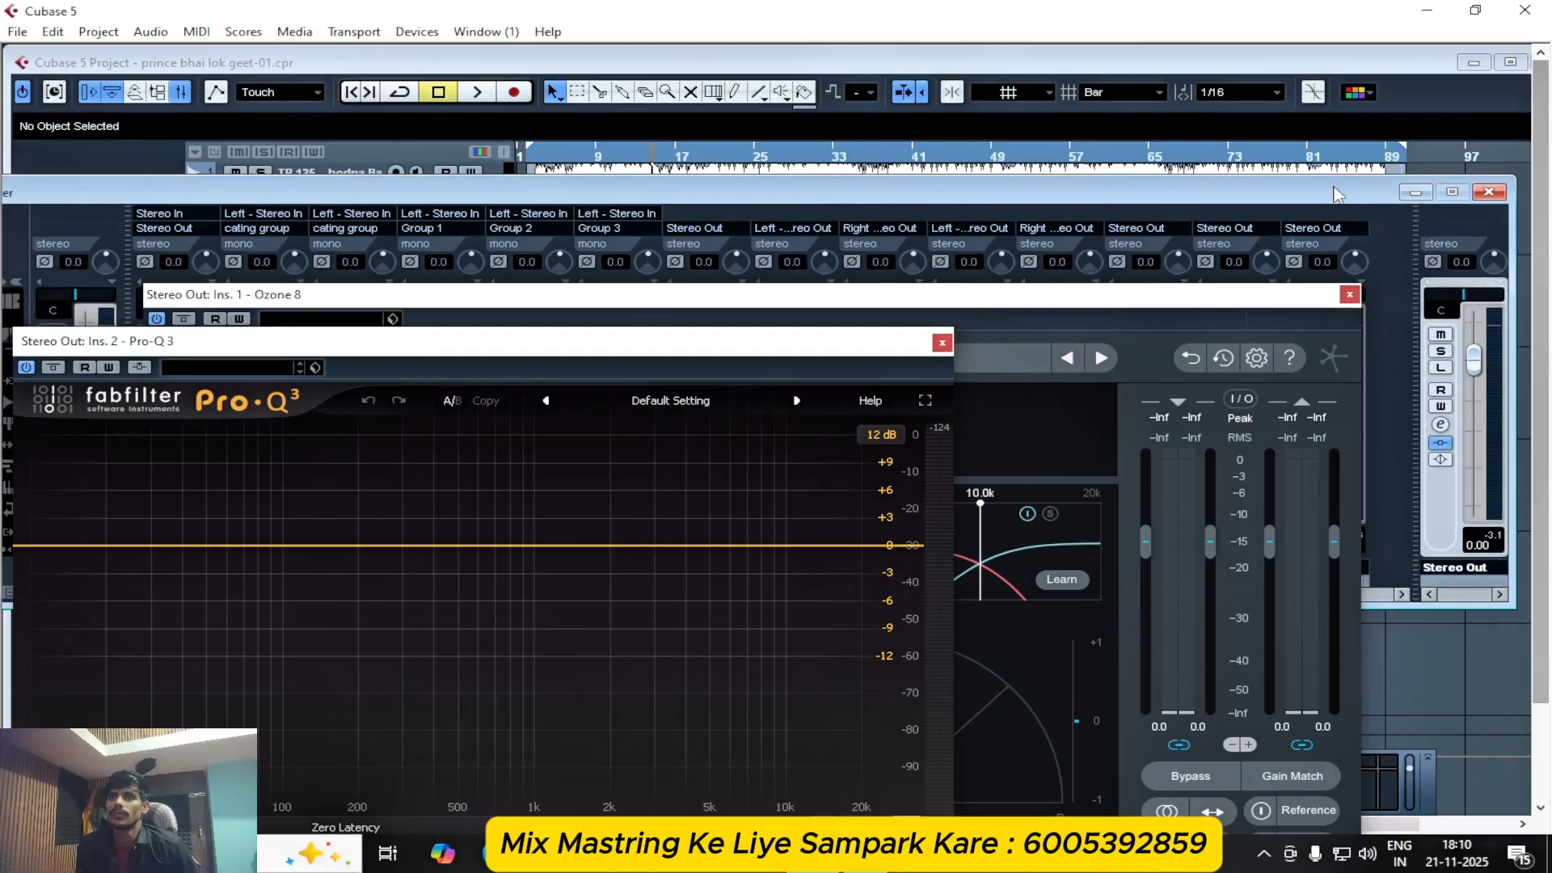
left_click(1490, 194)
- Arrange the Ozone 8 and Pro-Q 3 windows, narrowing Pro-Q 3 so it does not cover the Imager's vectorscope
left_click(1120, 301)
left_click_drag(1120, 301, 1305, 11)
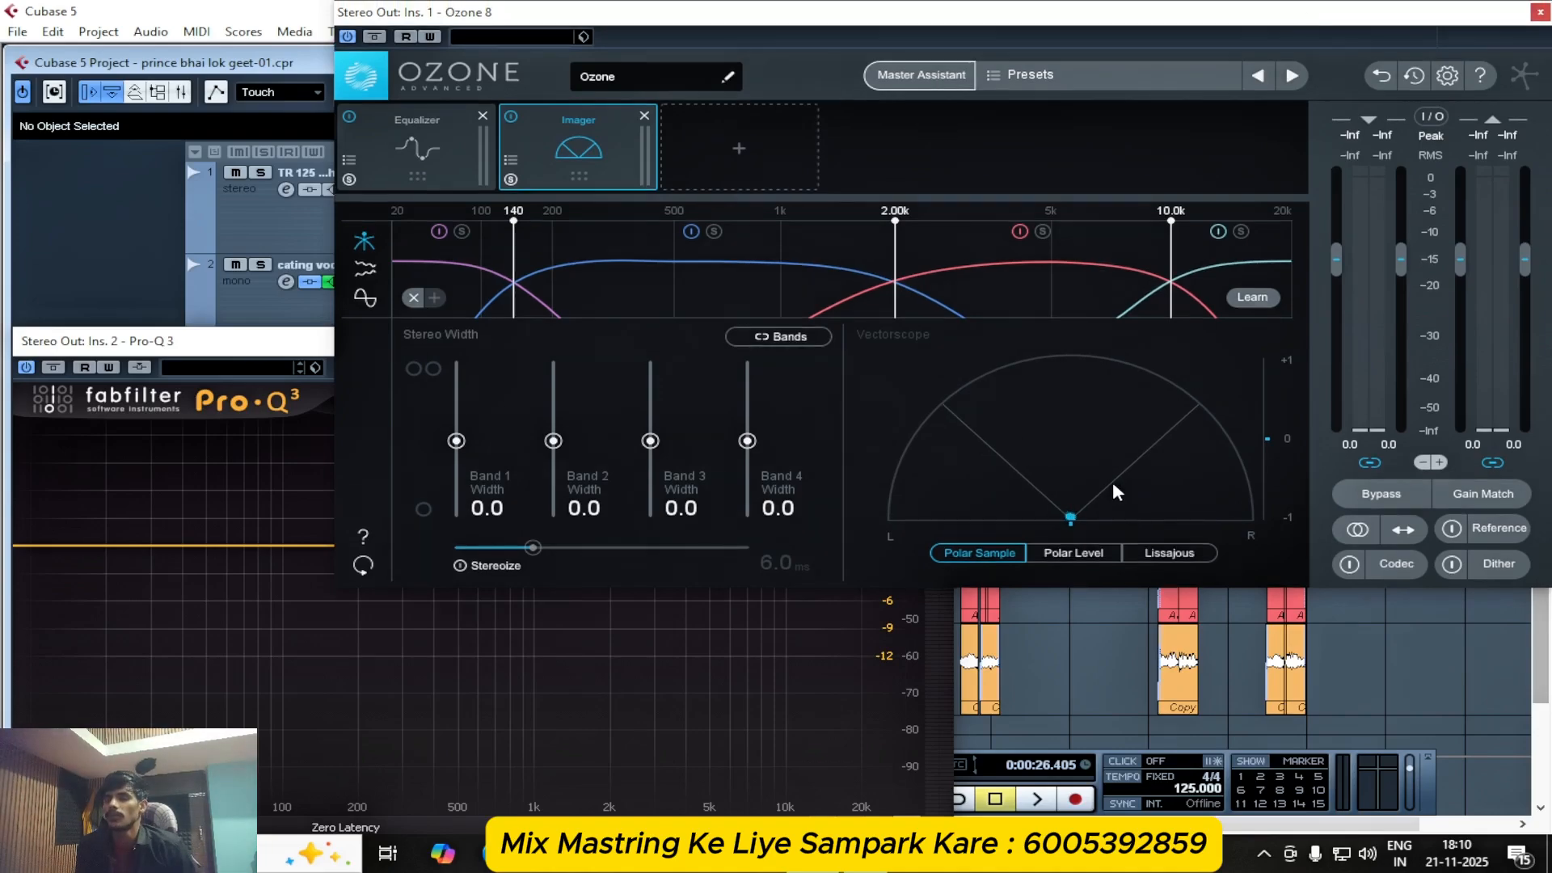
left_click(279, 349)
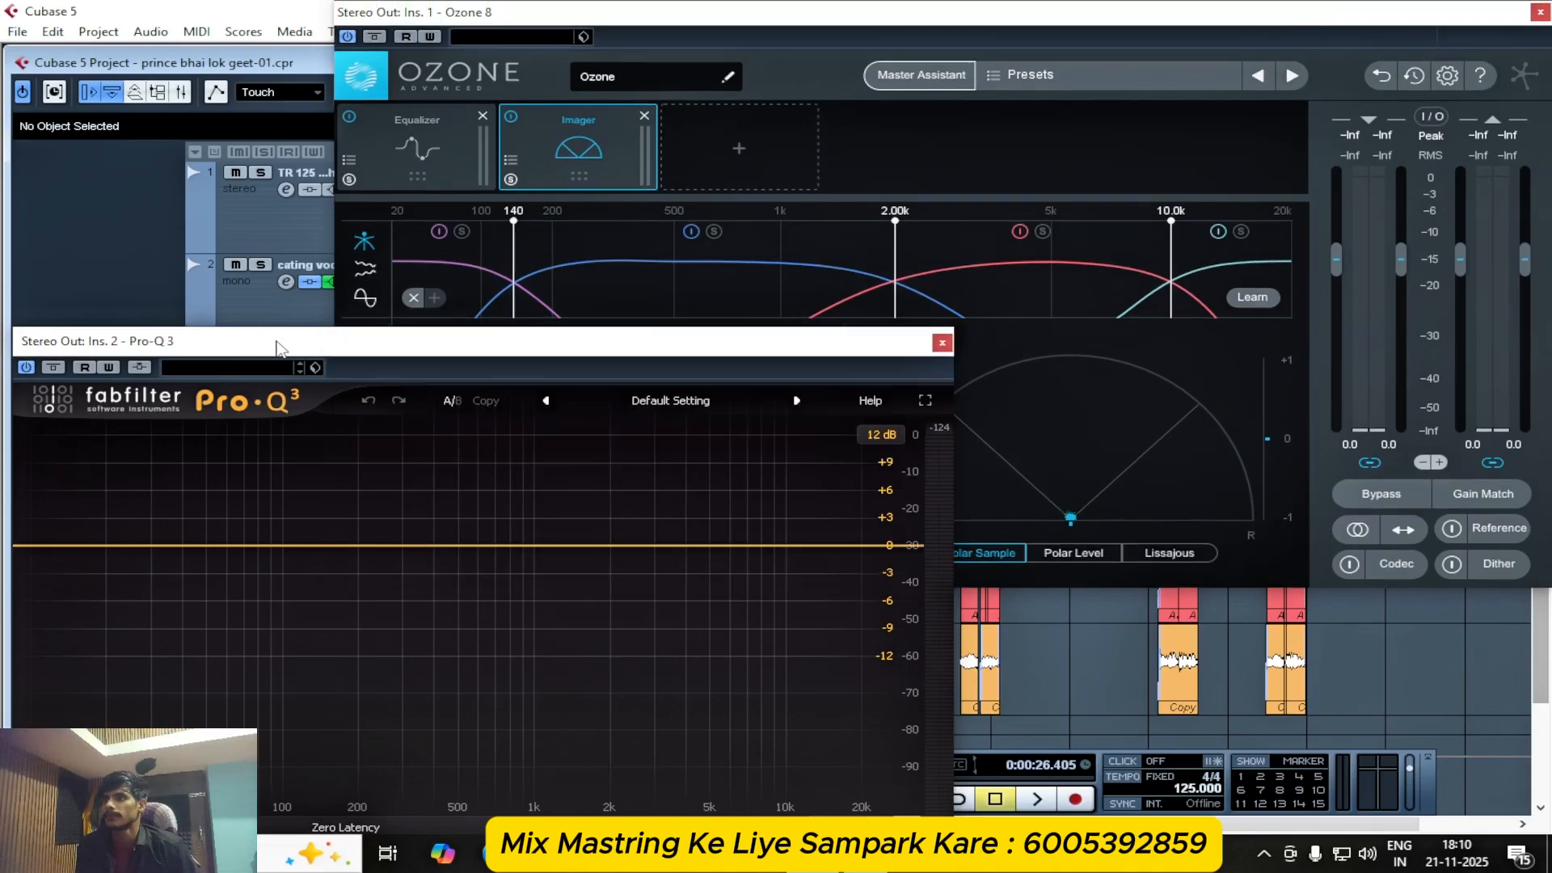
left_click_drag(635, 352, 776, 265)
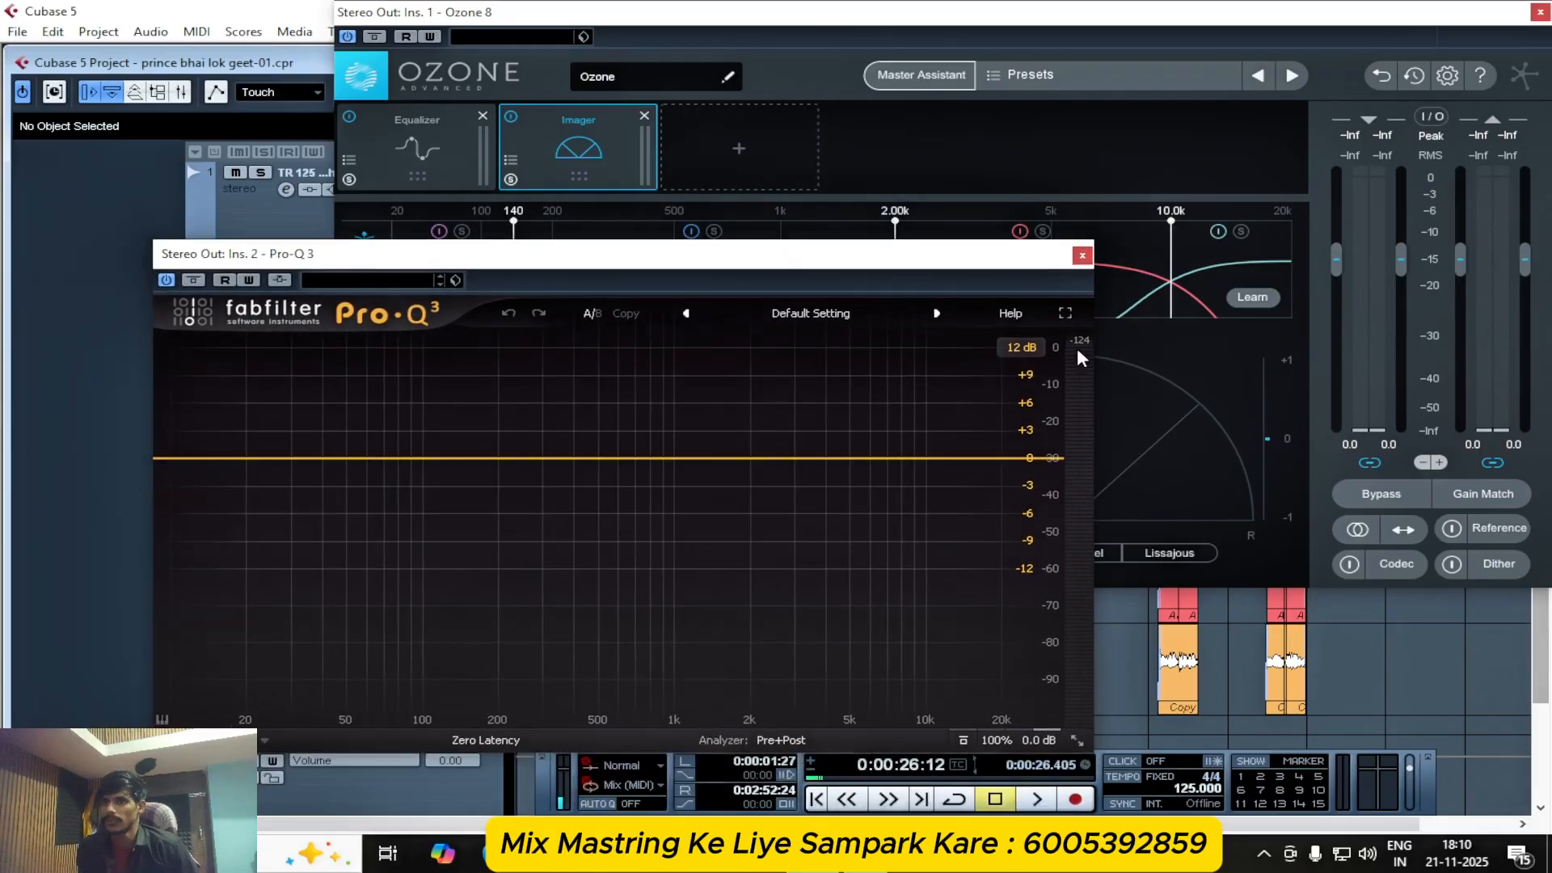
left_click_drag(1101, 488, 926, 499)
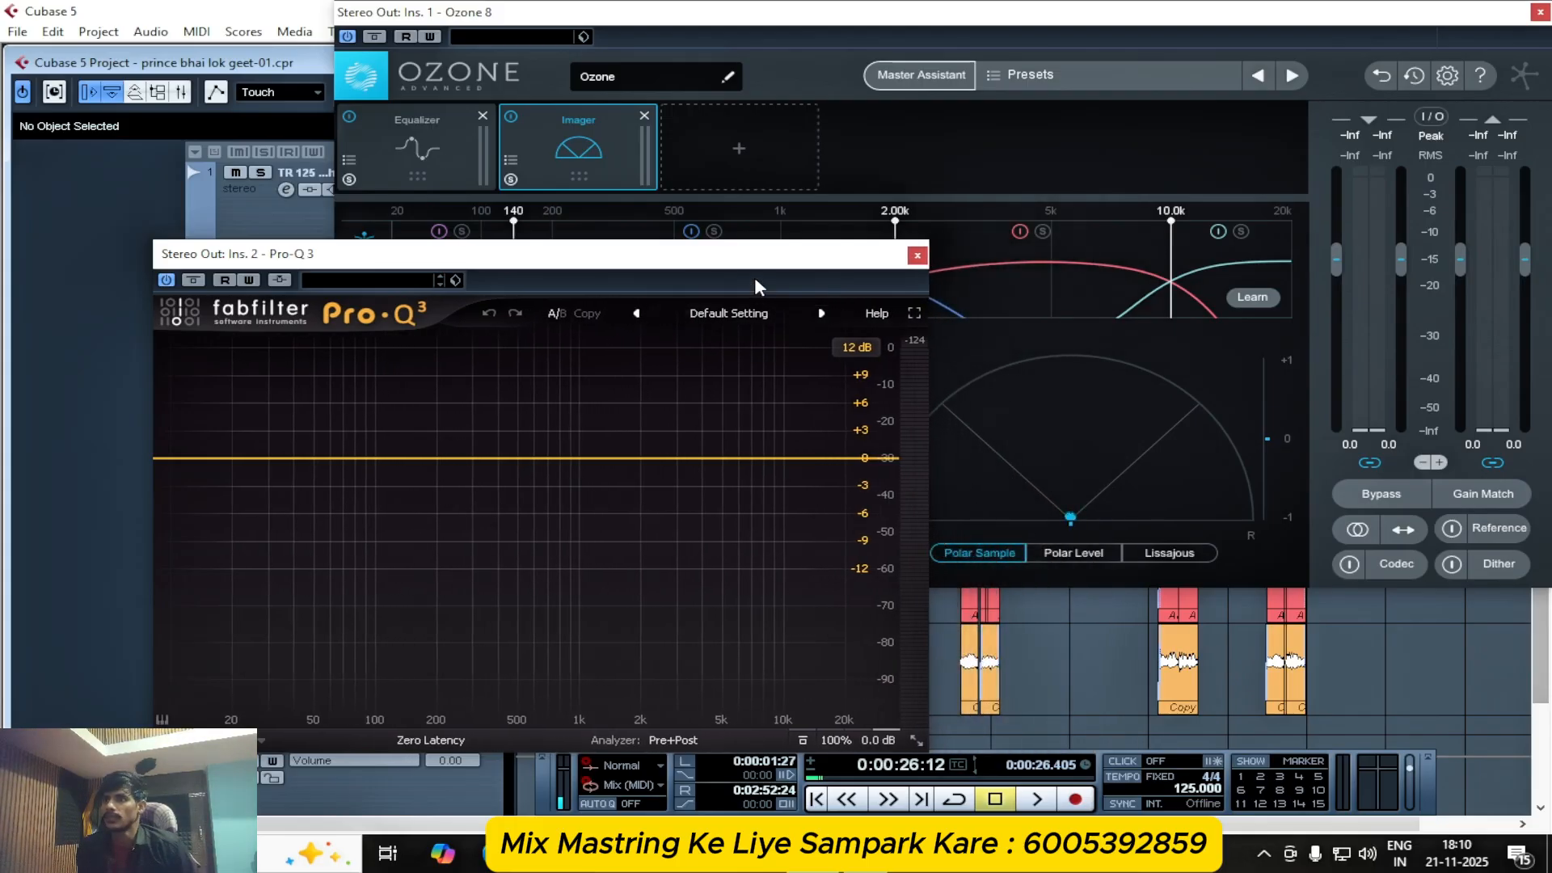
left_click_drag(737, 260, 615, 311)
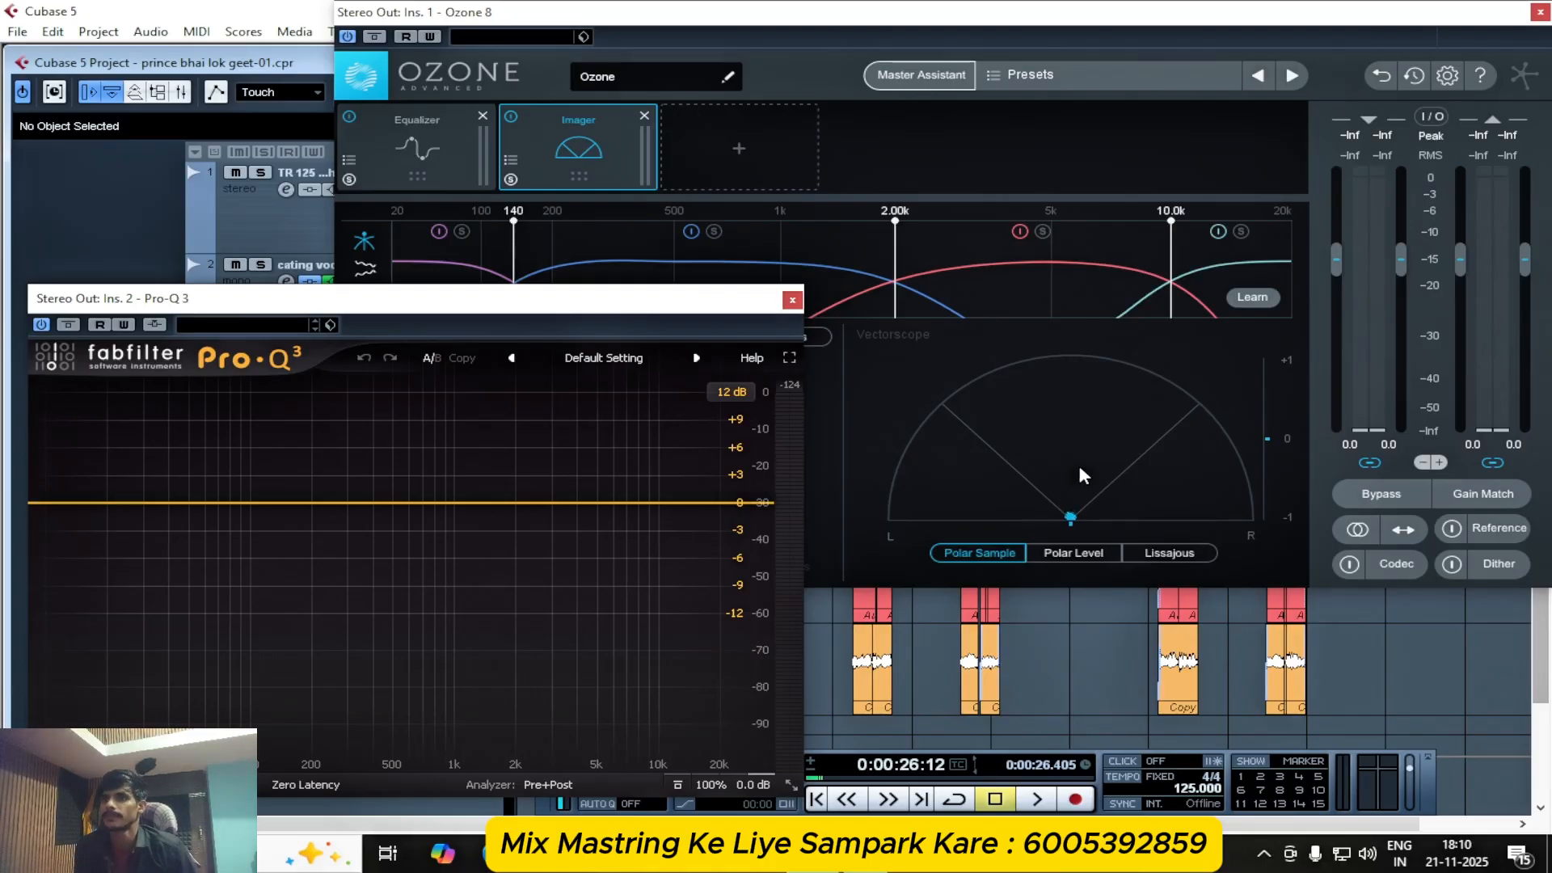
- Add a bell band at about 43 Hz with 0 dB gain in Pro-Q 3 and set it to process Mid only
key("space")
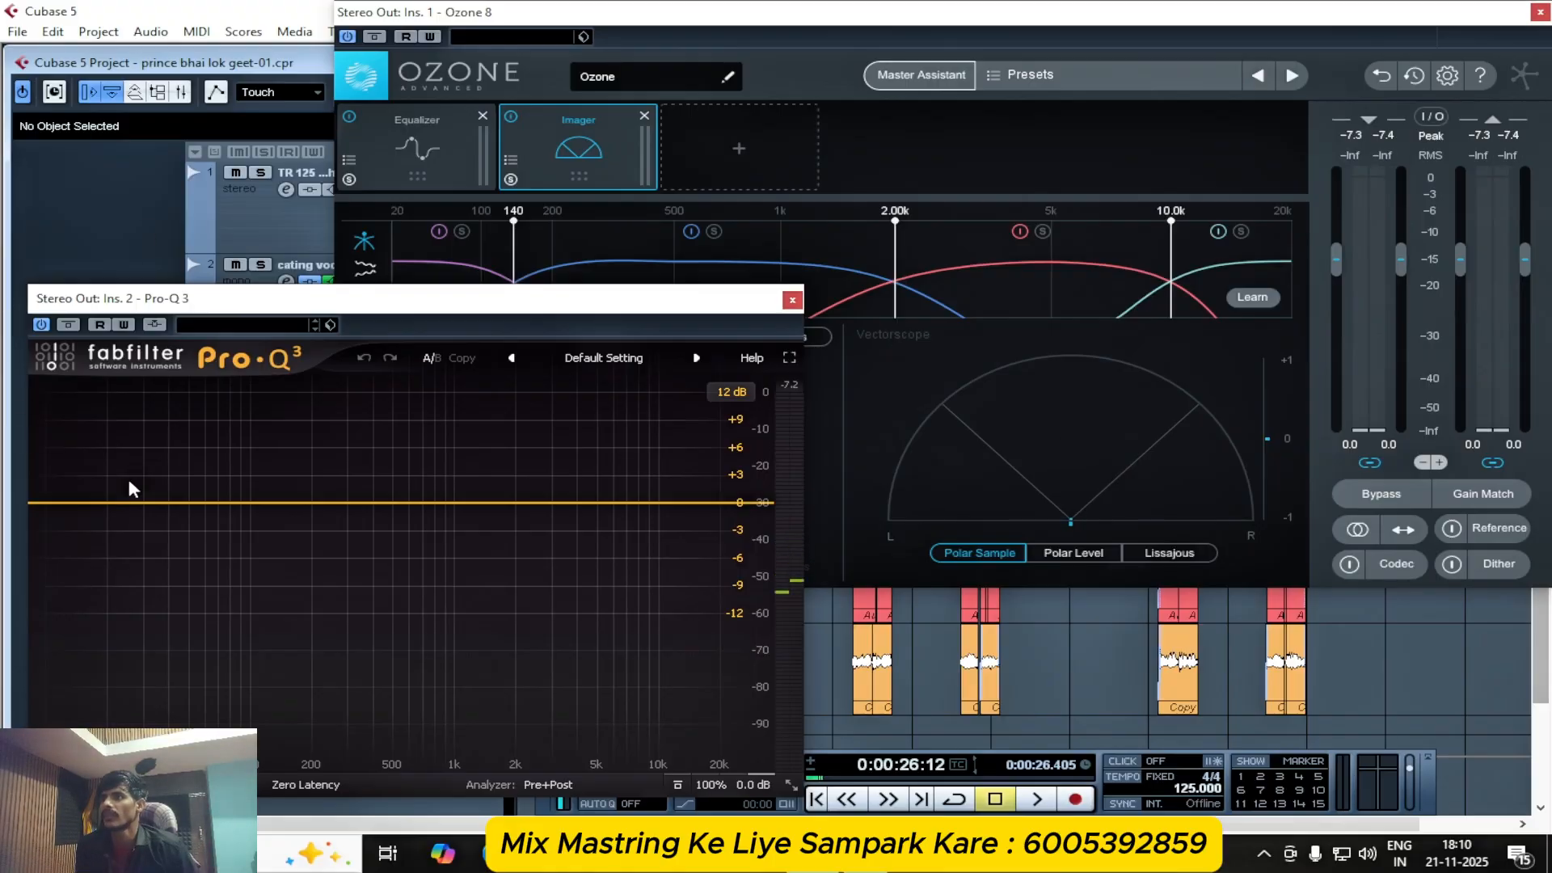
left_click(175, 503)
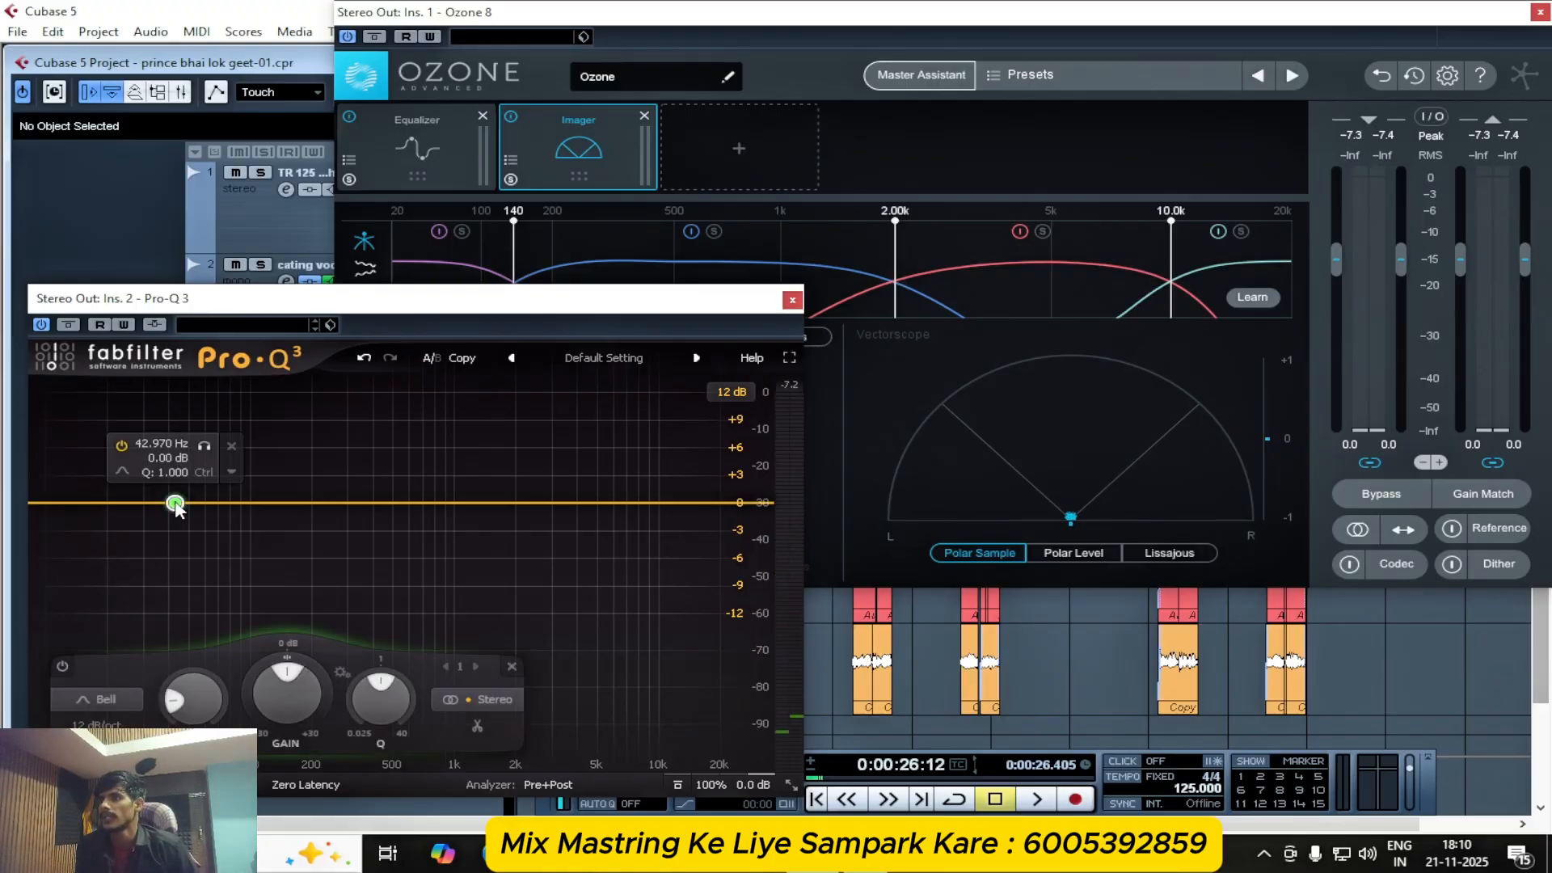
left_click(481, 700)
left_click(487, 656)
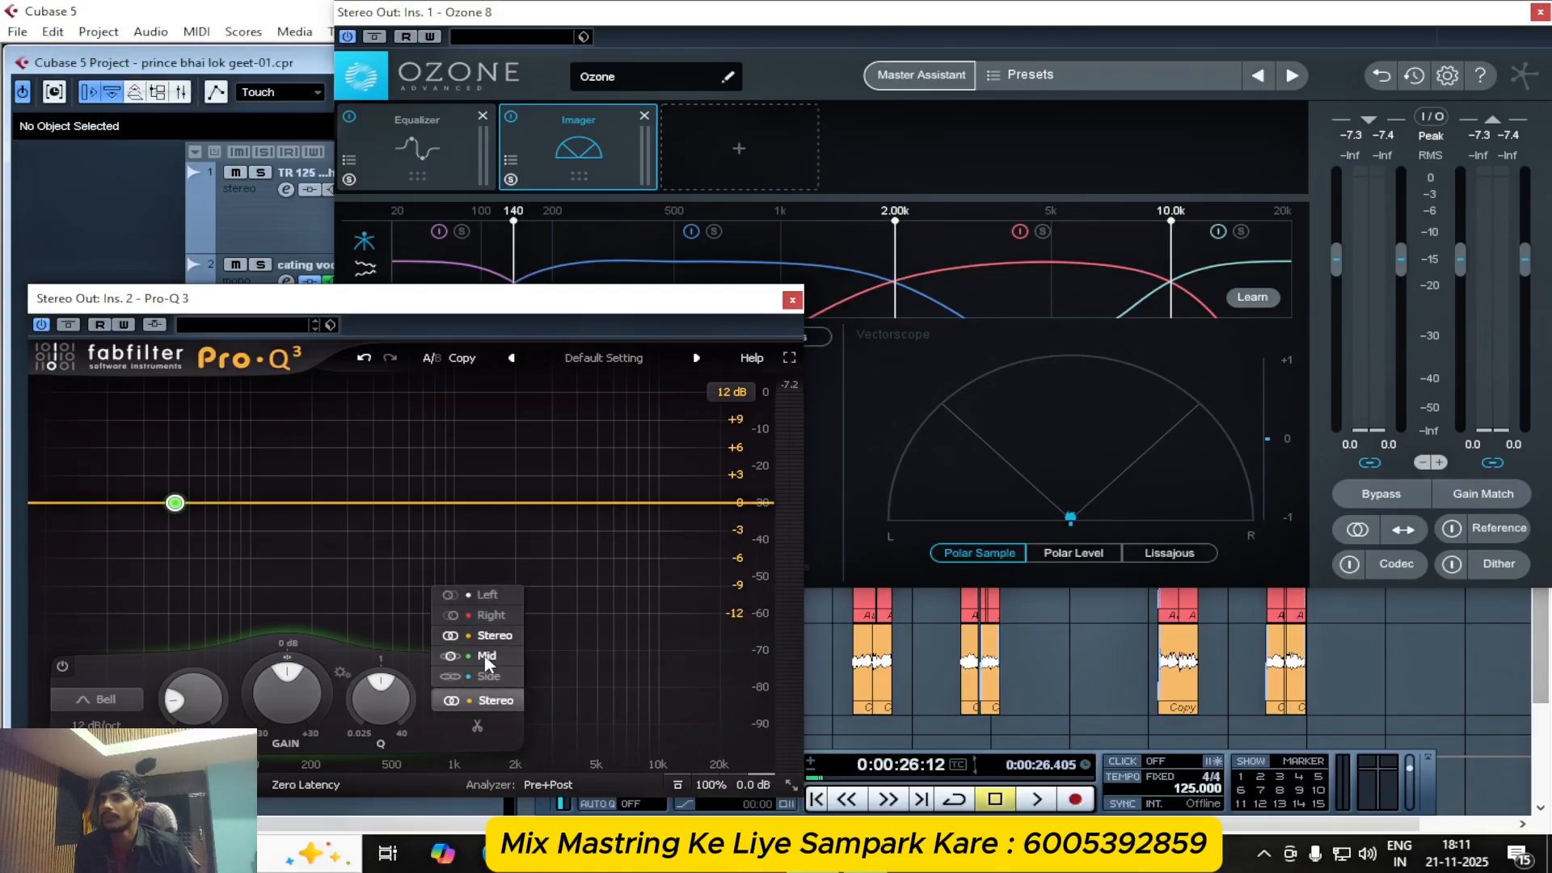
mouse_move(189, 503)
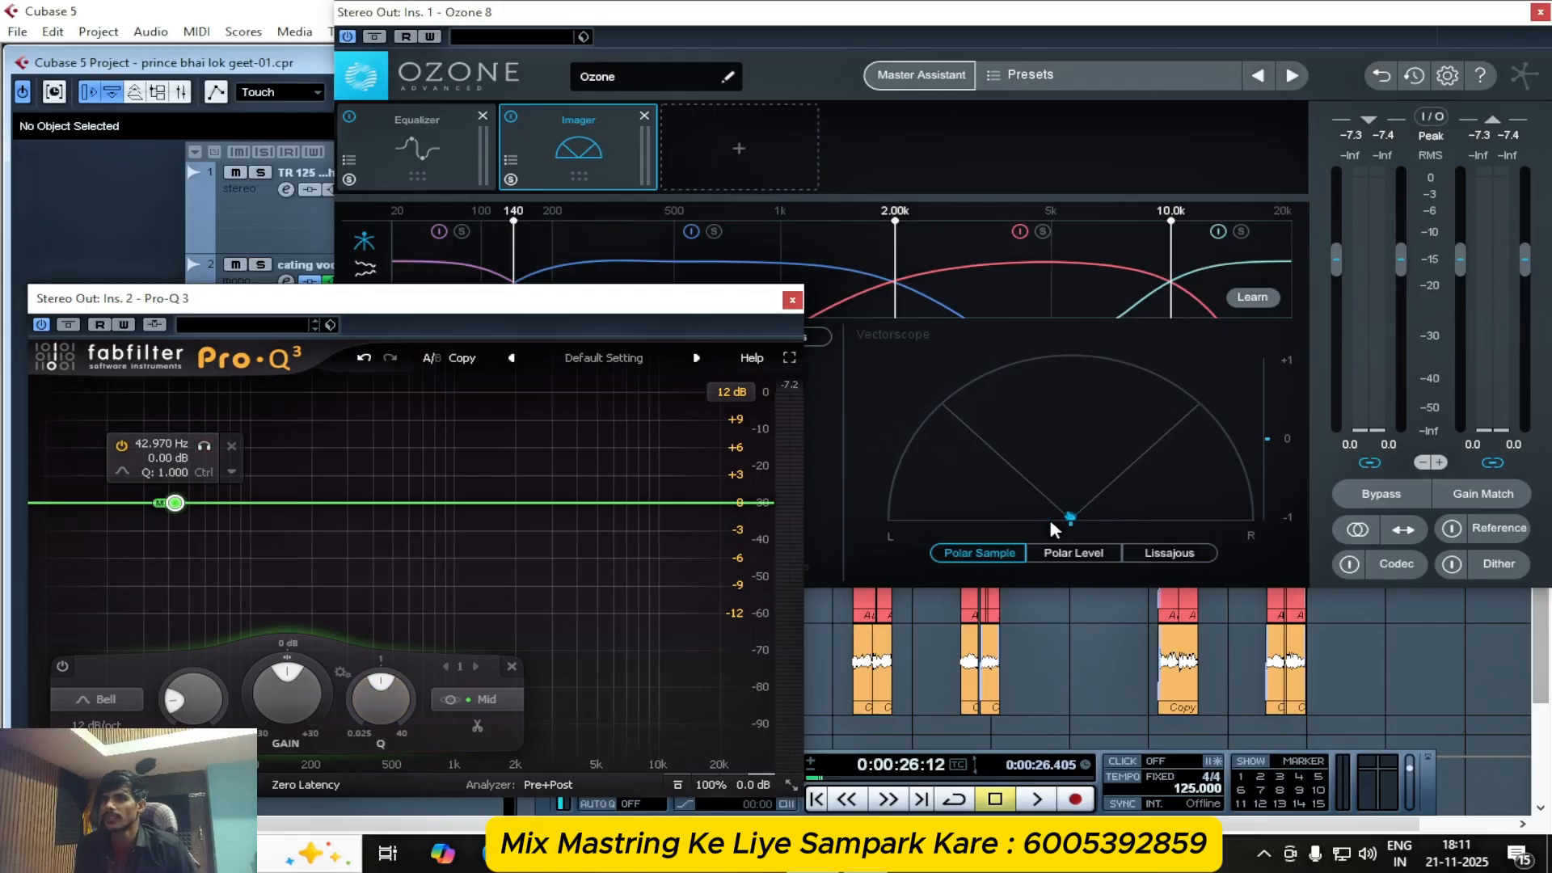
- Play the song from 0:00:26:12 to examine the Imager's vectorscope, and close the Pro-Q 3 and Ozone 8 windows
key("space")
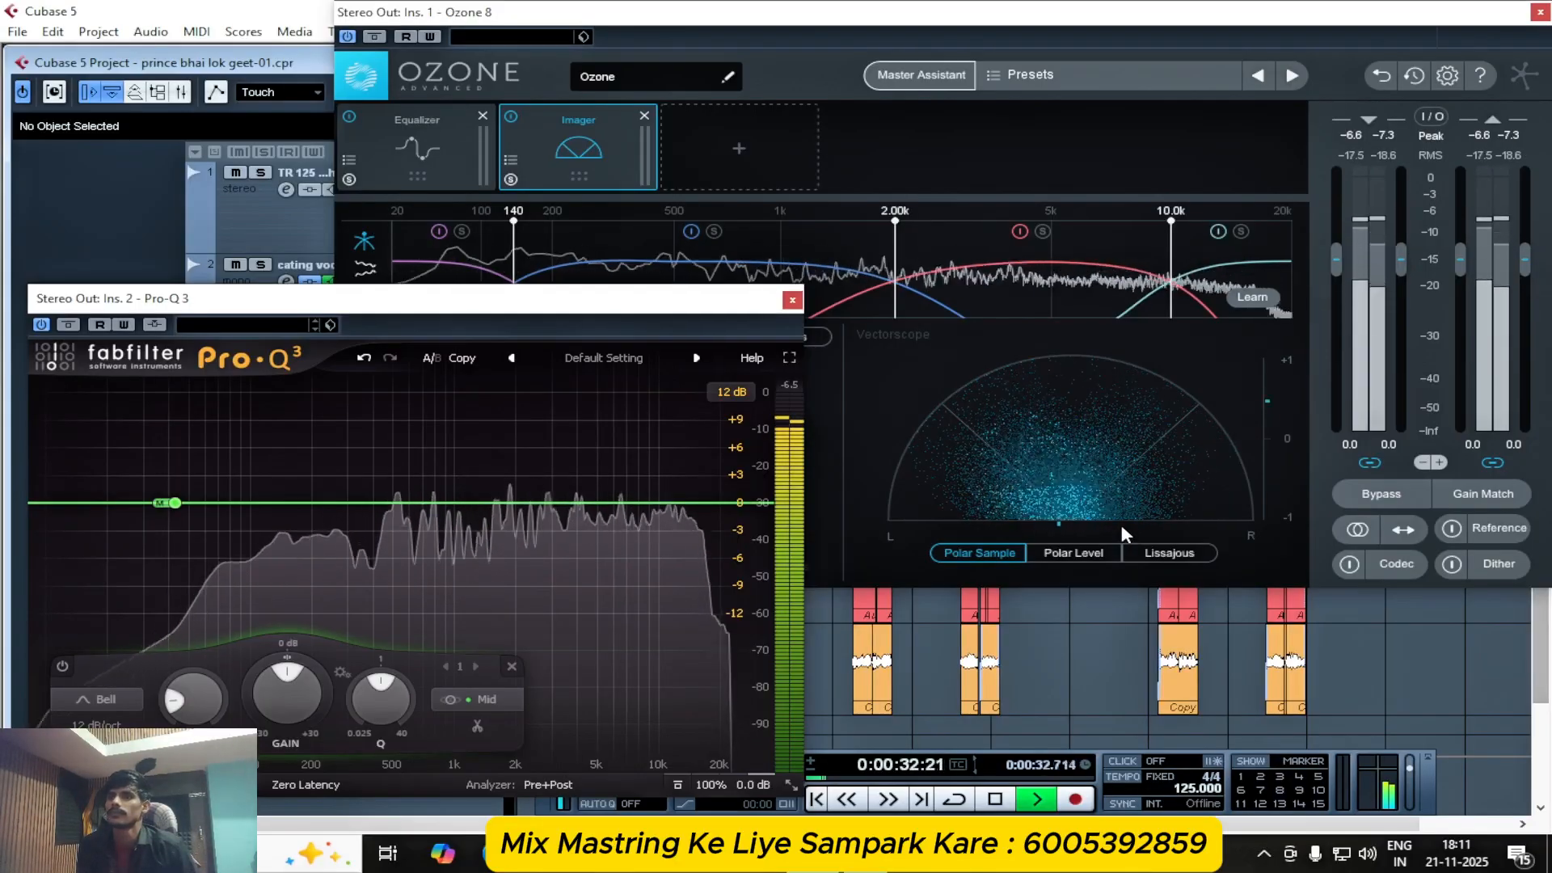
key("space")
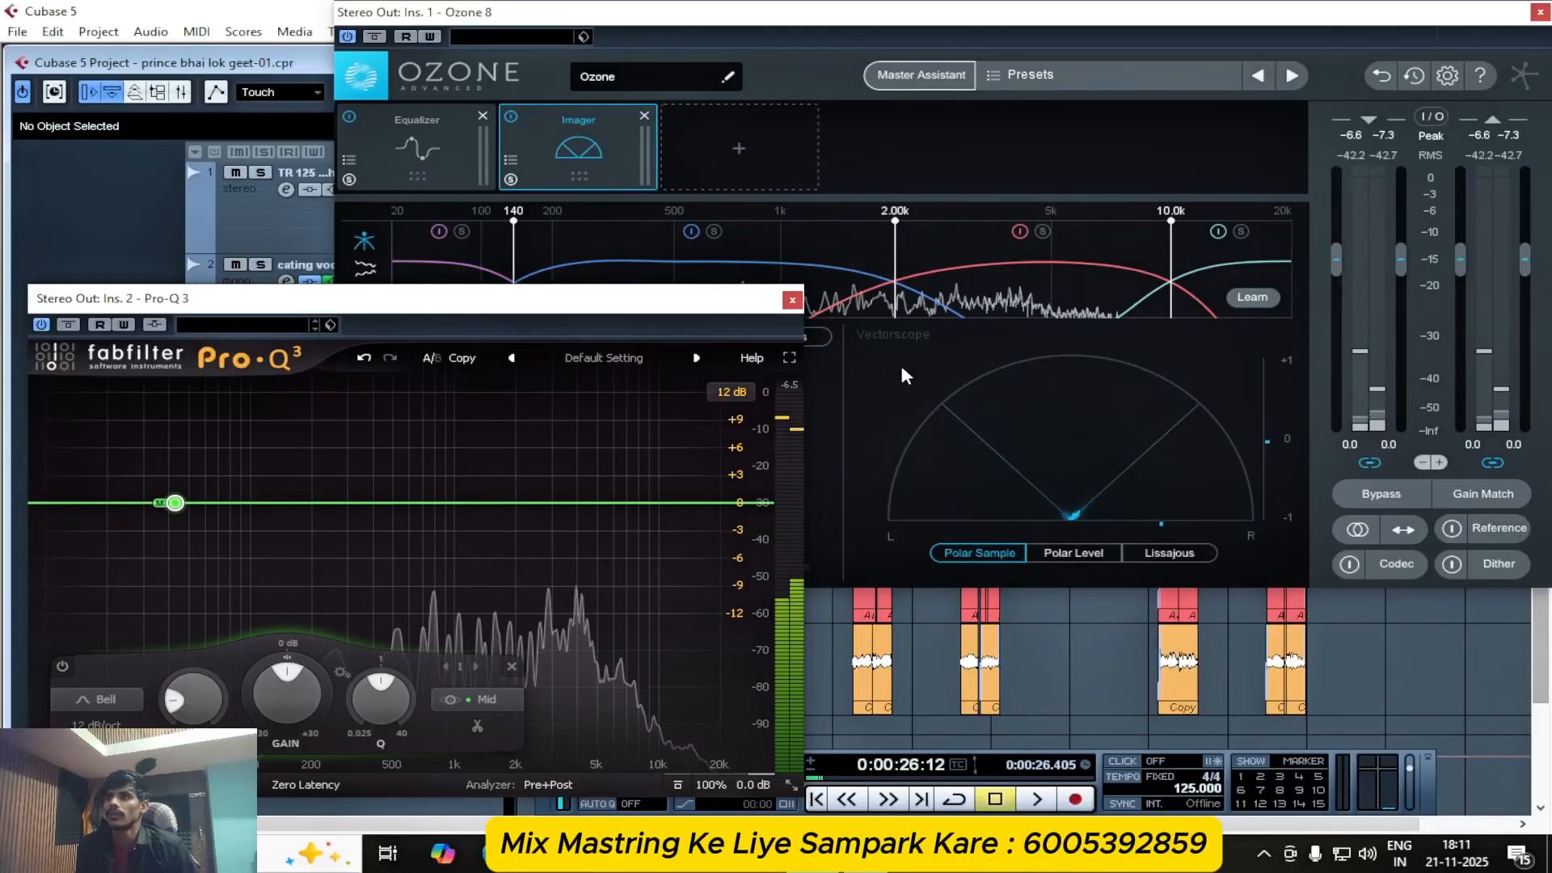
left_click(792, 300)
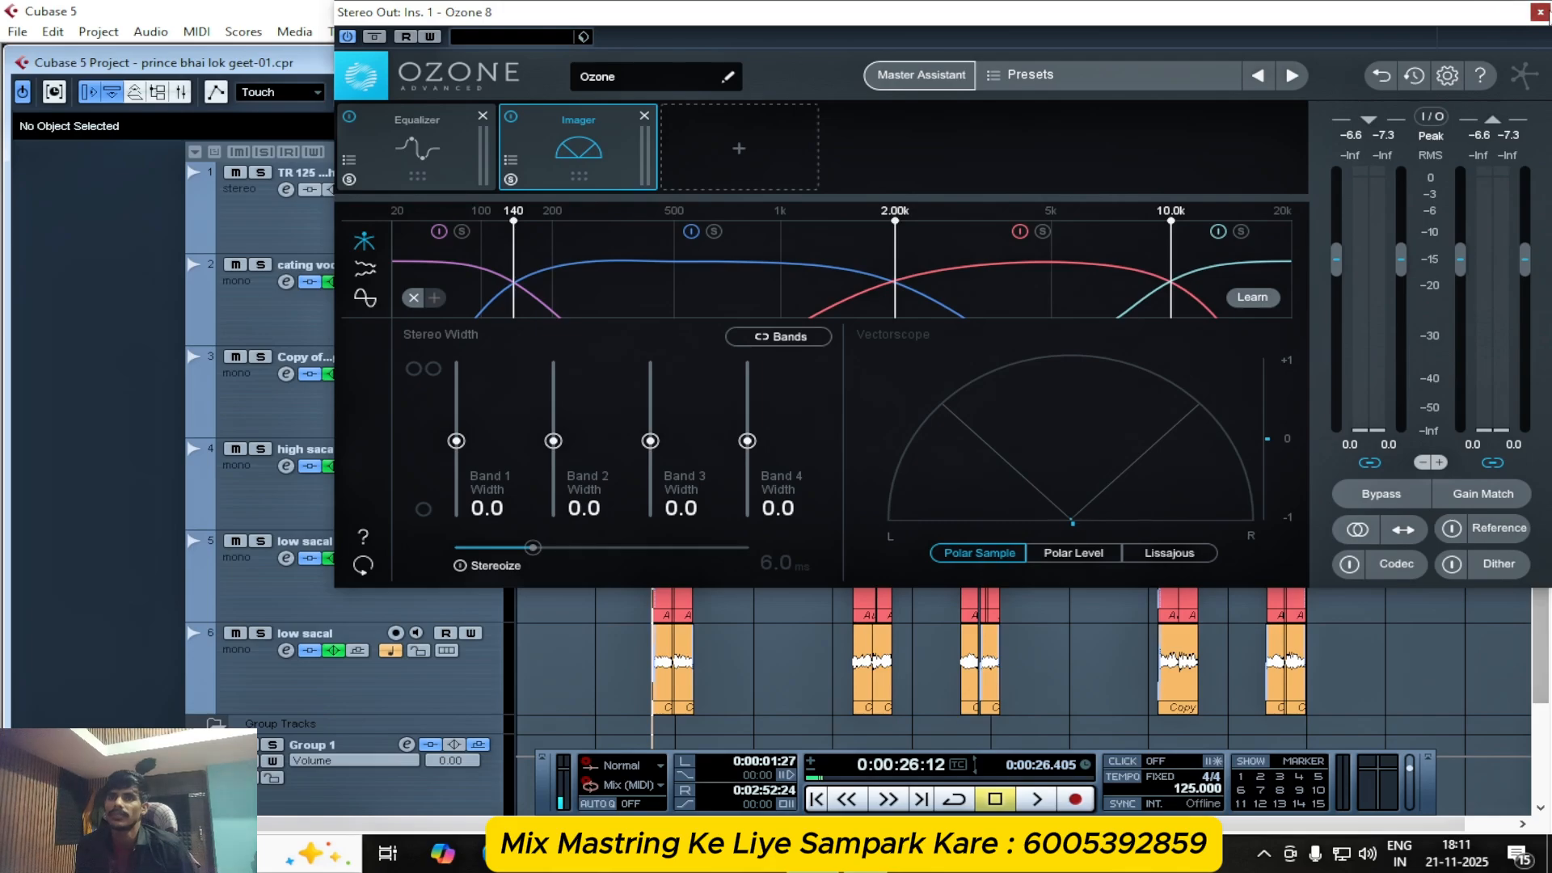
left_click(1539, 12)
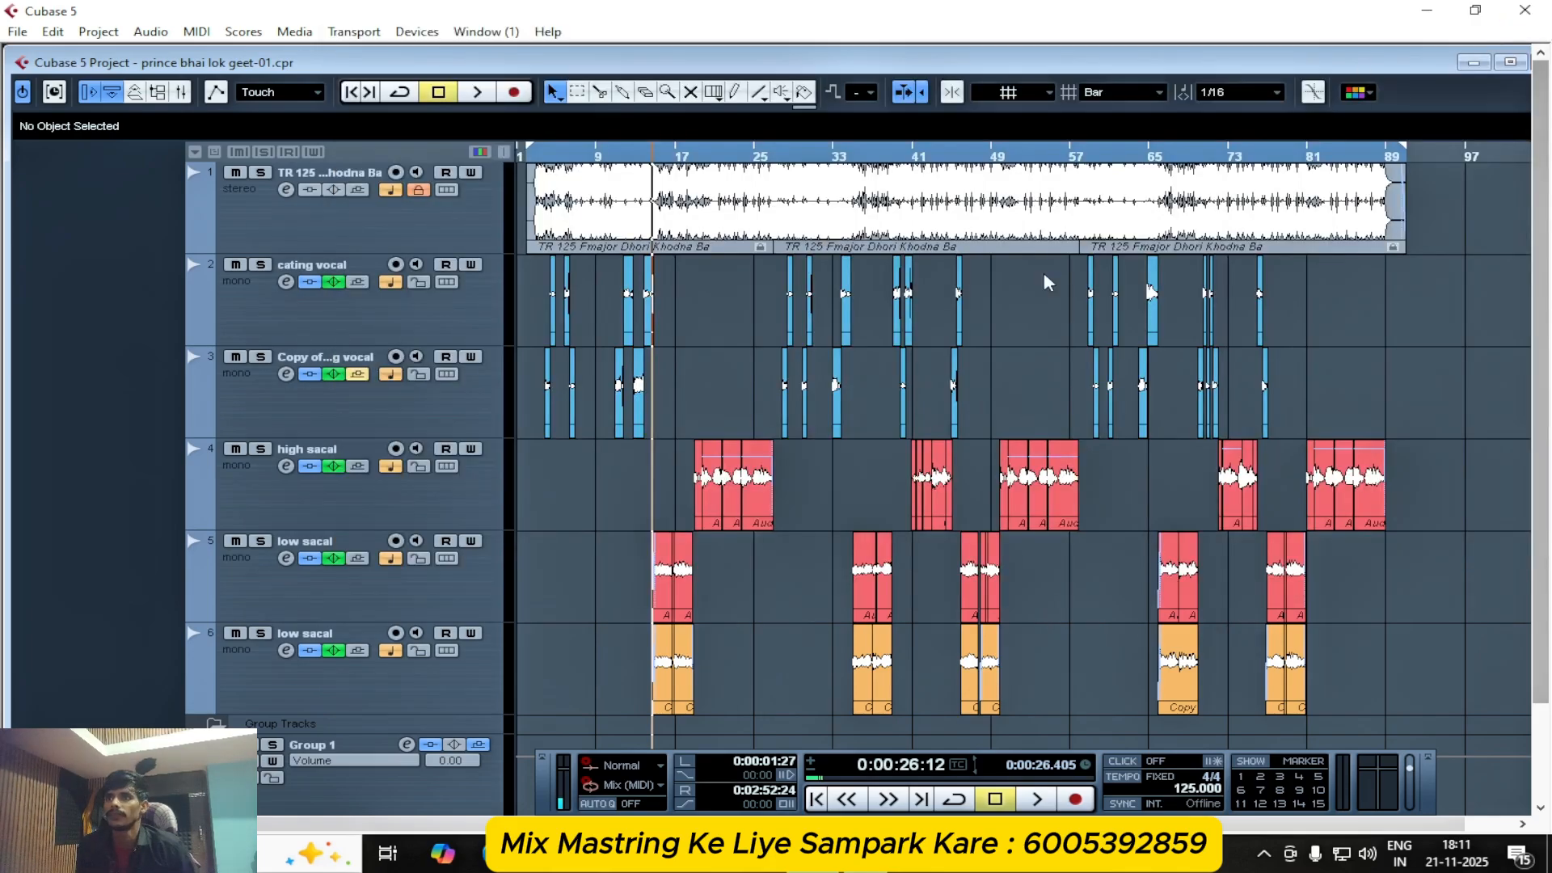
- Place the project cursor at 0:00:34:11, just before the first high sacal clips
scroll(1043, 362, "up", 3)
scroll(1043, 362, "up", 3)
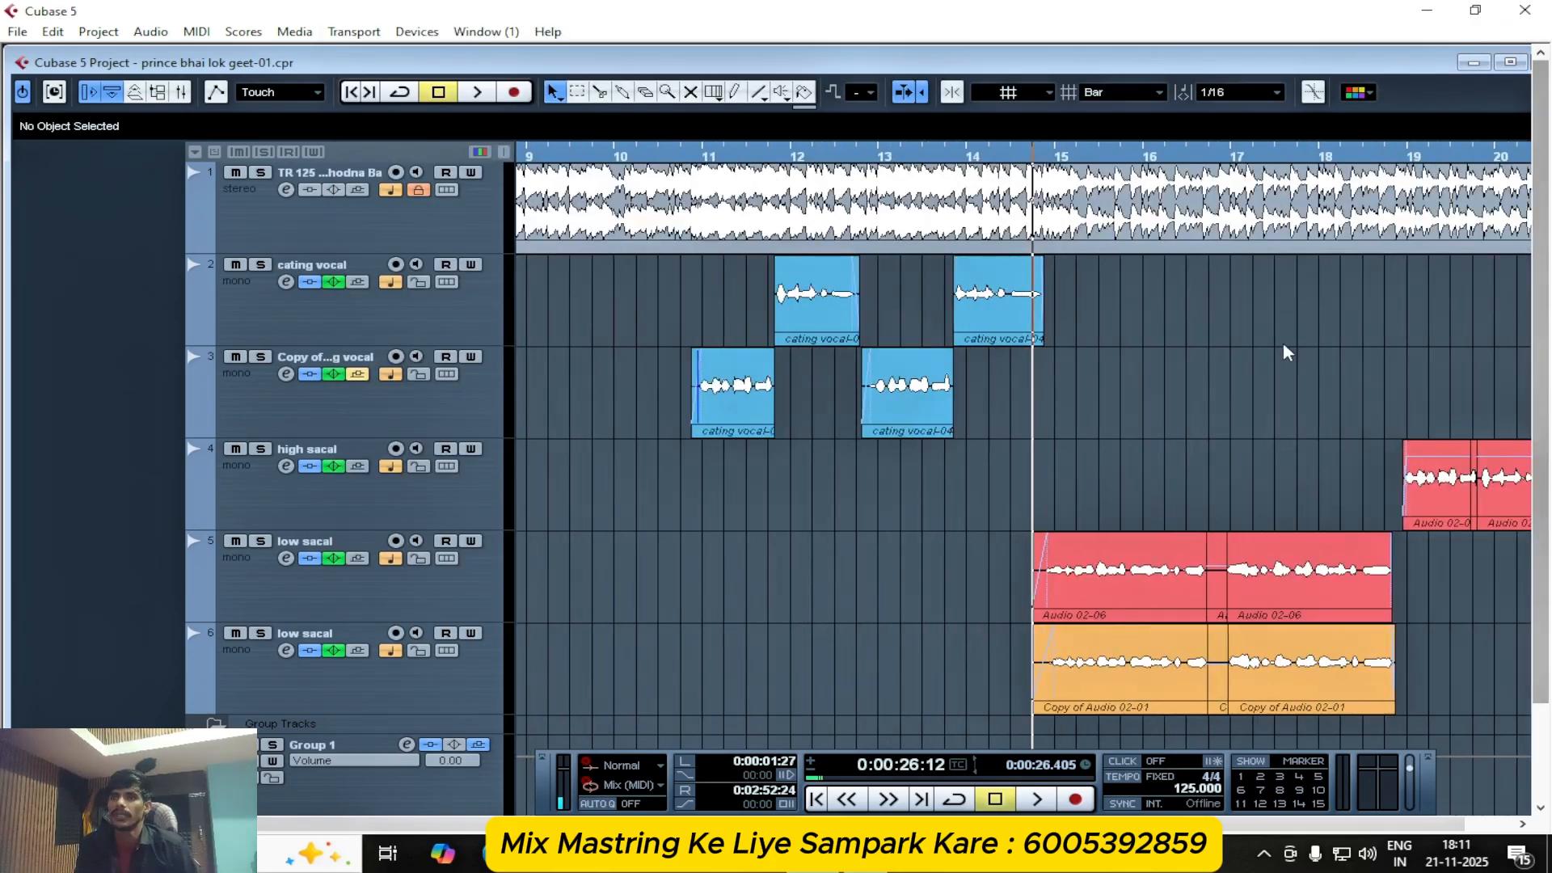
scroll(1287, 346, "down", 1)
left_click_drag(1287, 161, 1018, 366)
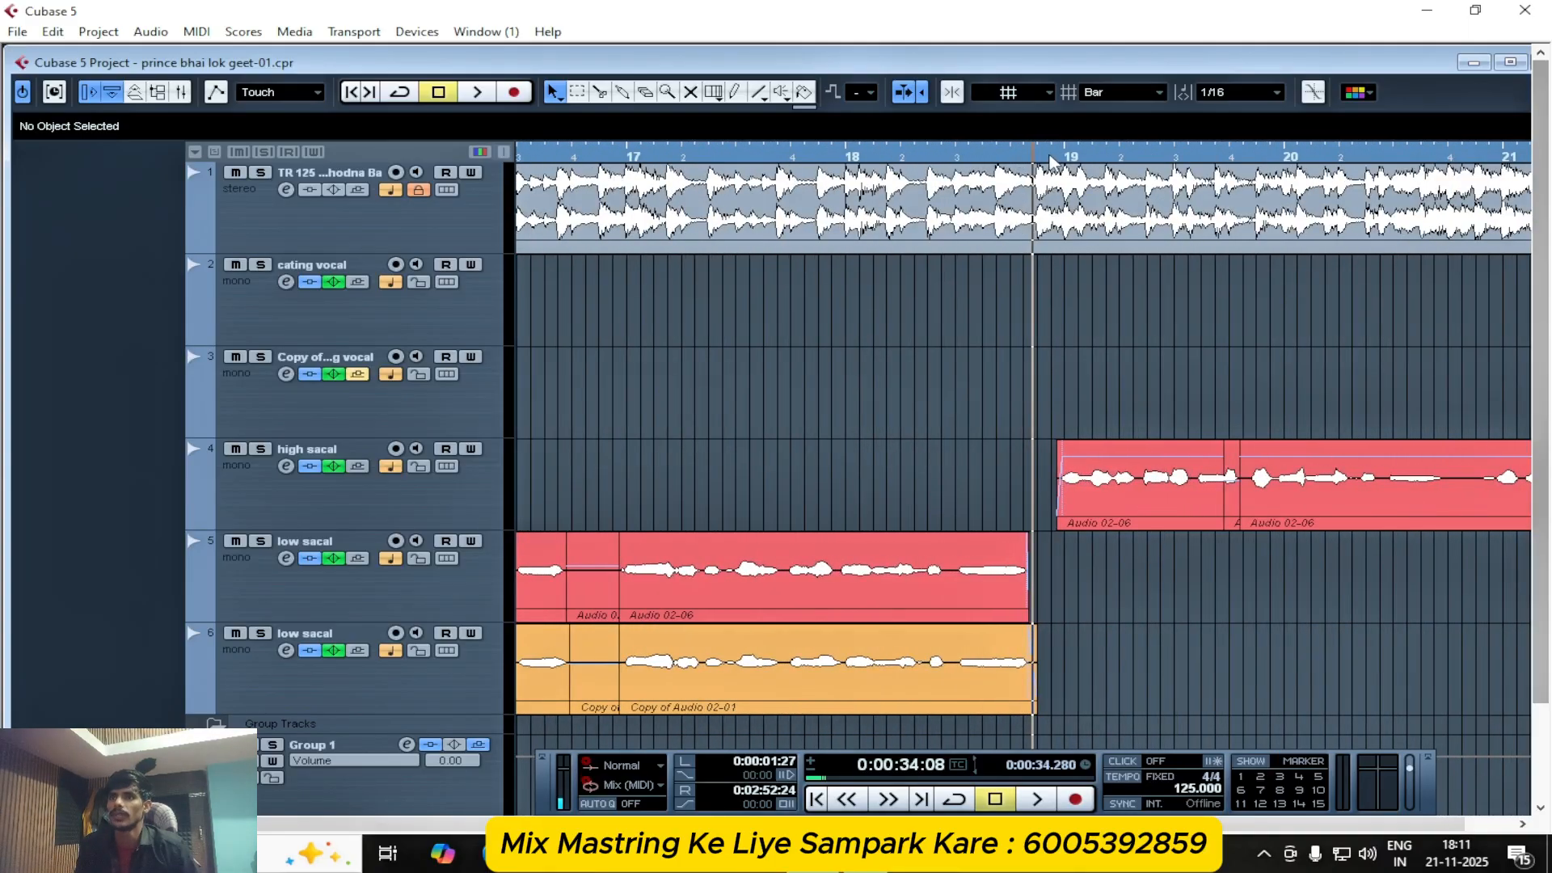
scroll(1084, 433, "down", 8)
scroll(1082, 431, "down", 2)
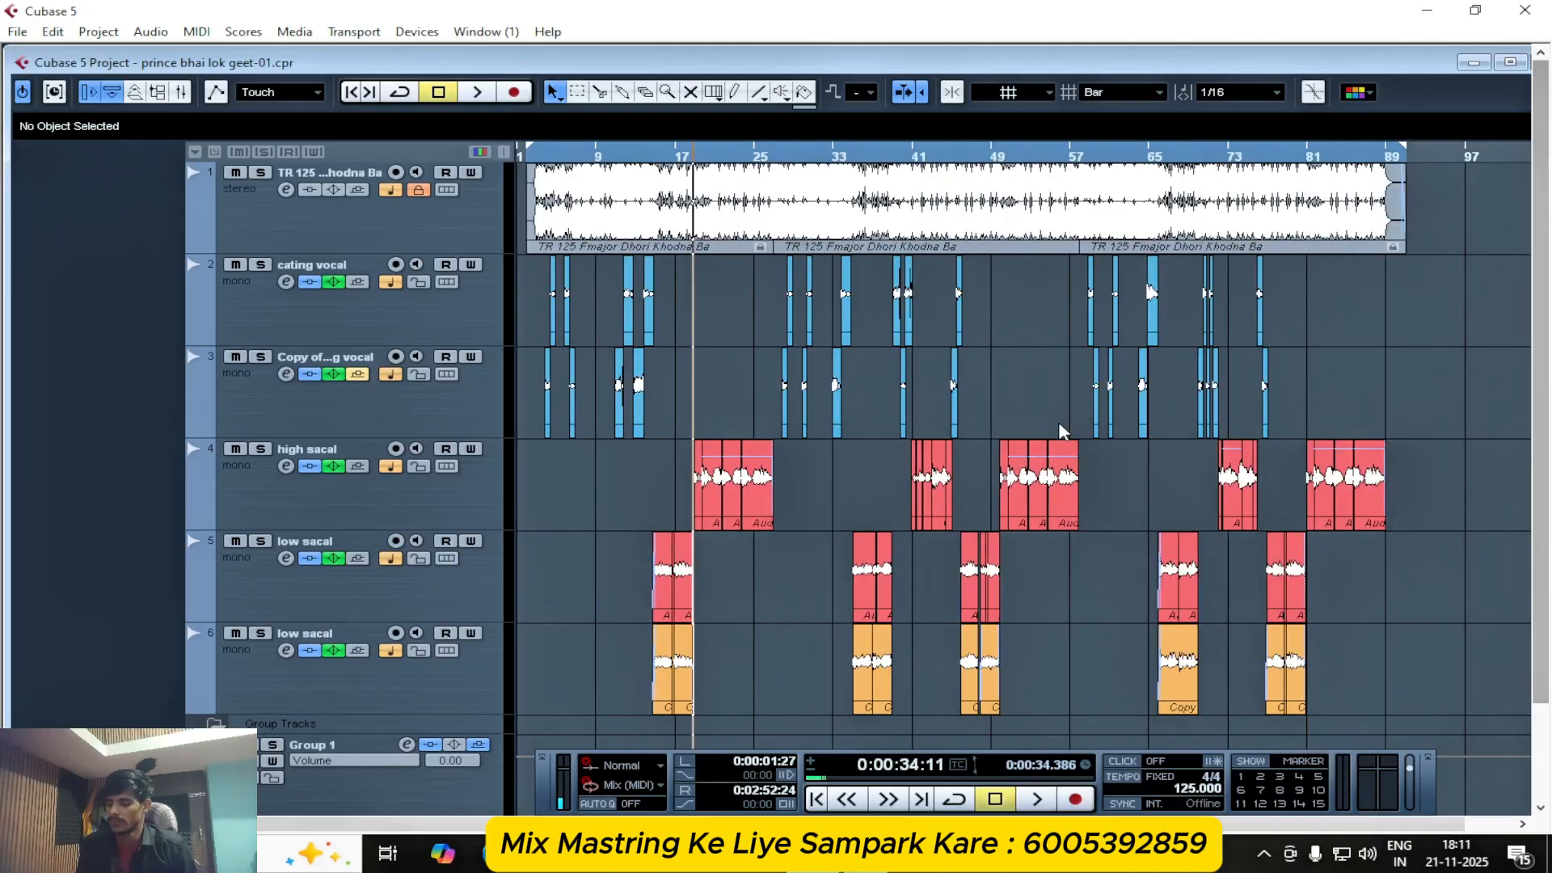
key("F3")
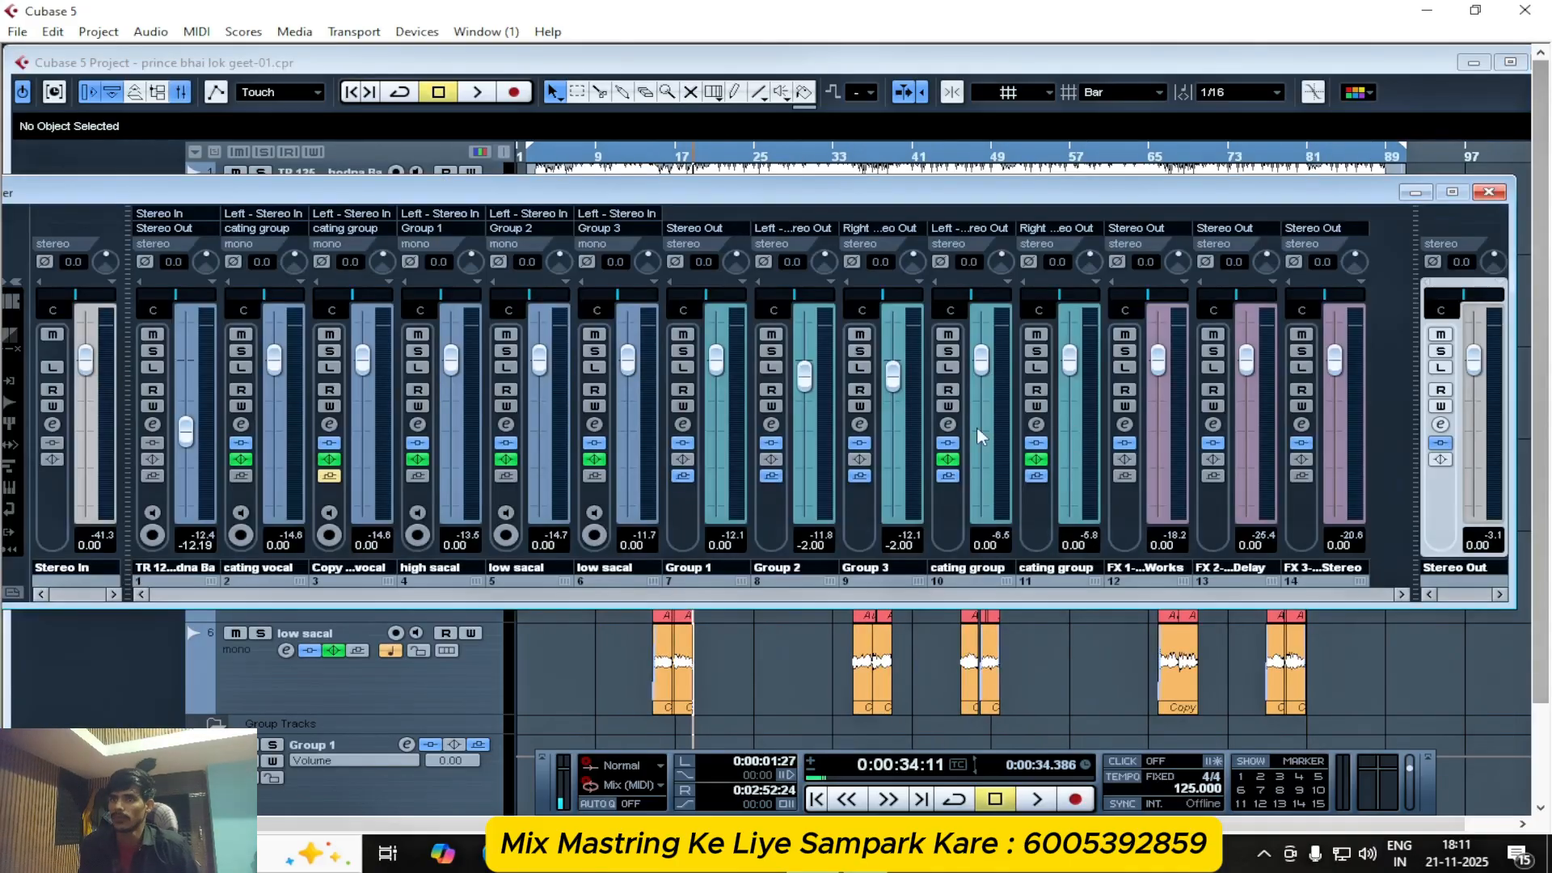
left_click(1438, 426)
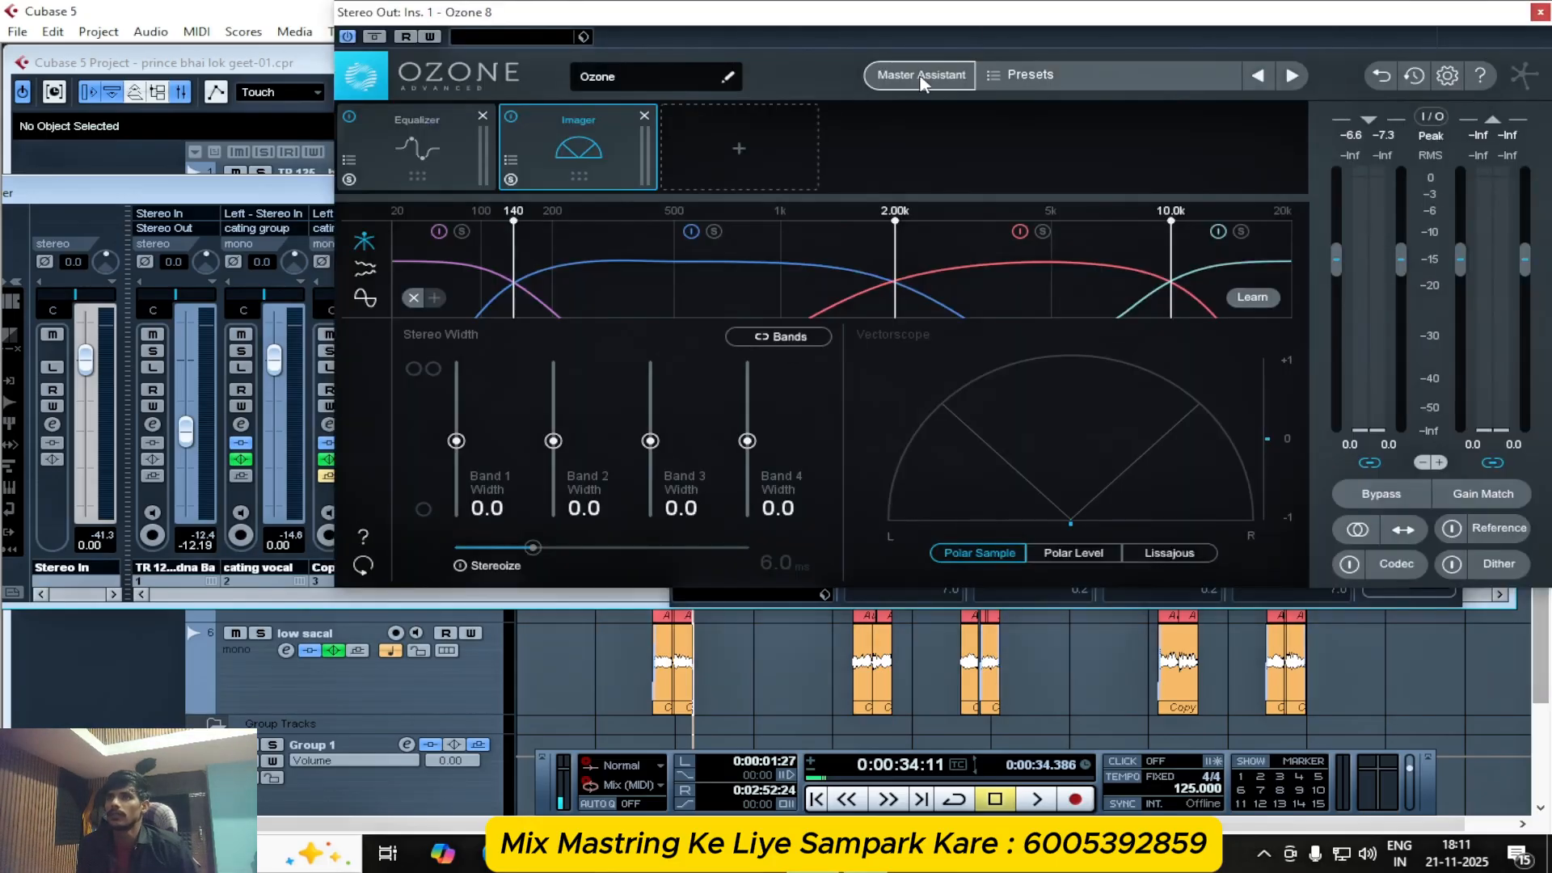
left_click_drag(1005, 19, 849, 461)
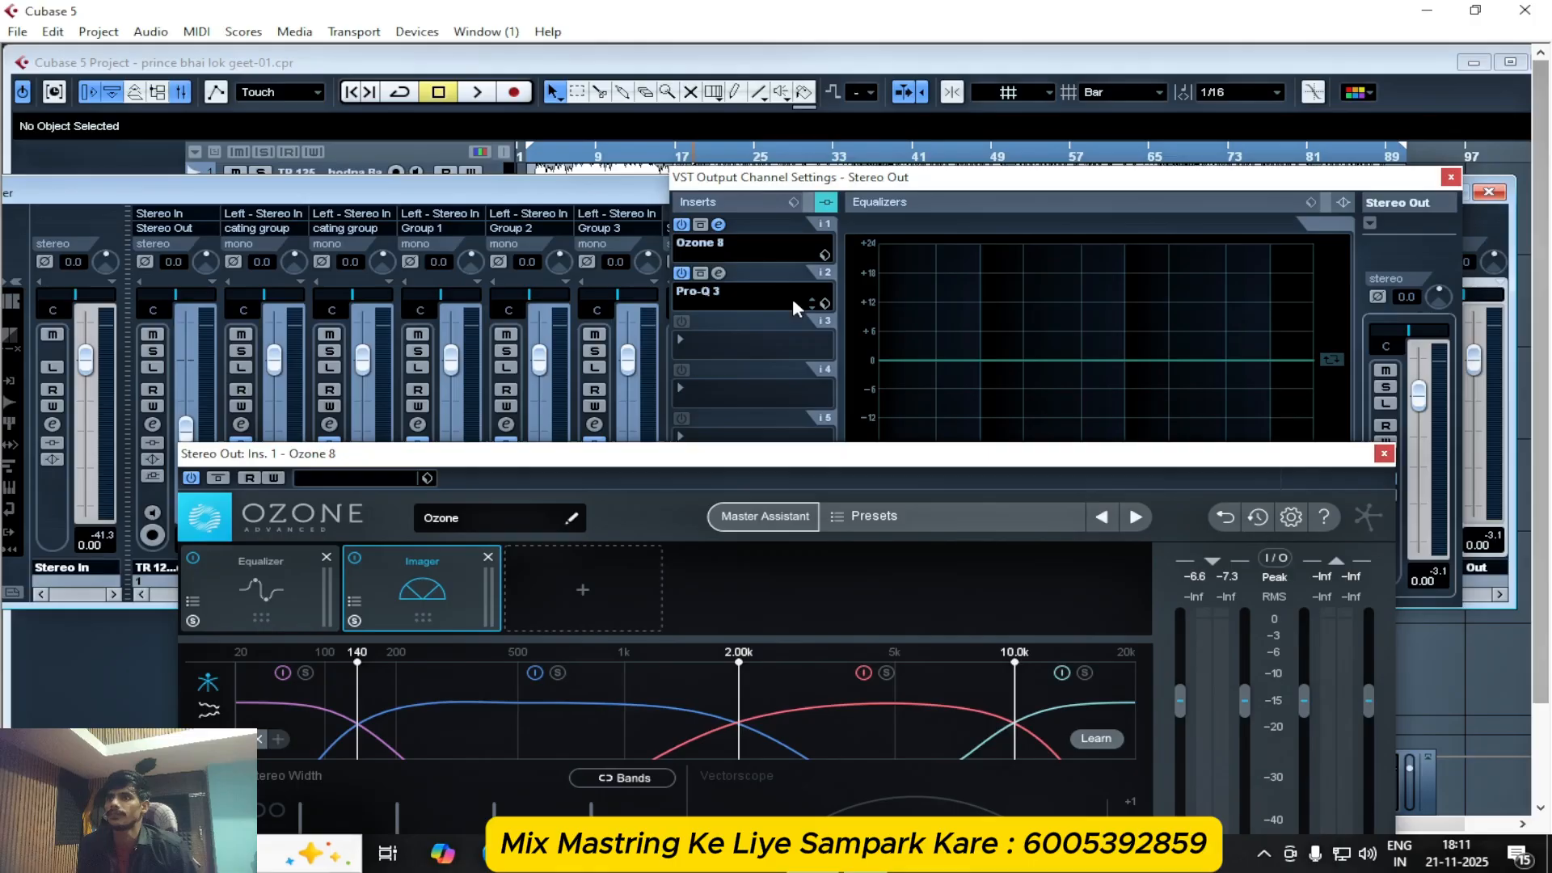
left_click(715, 277)
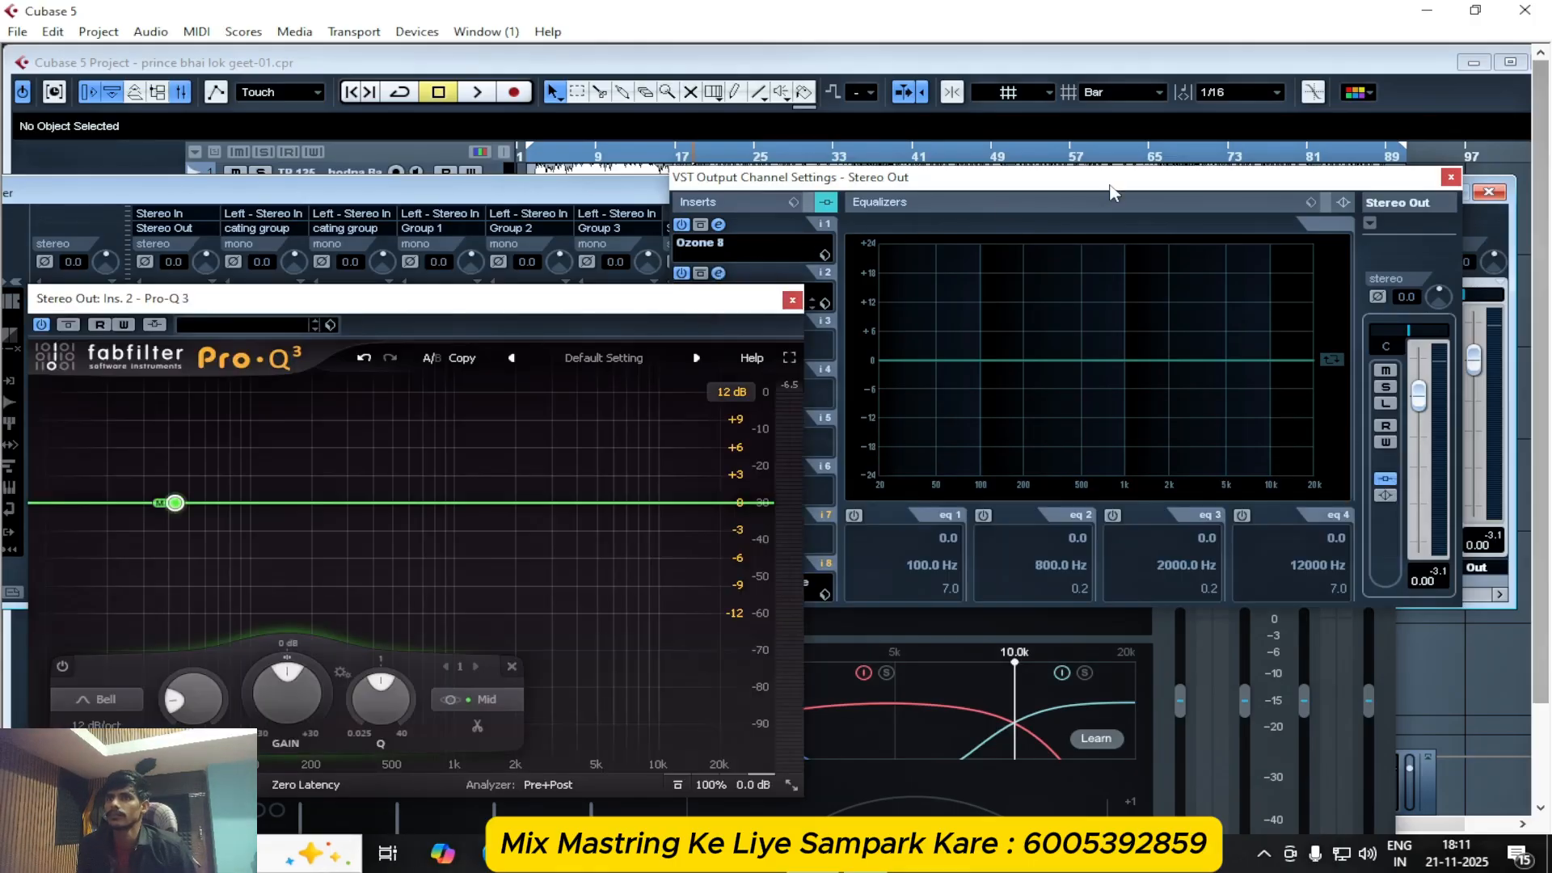
- Close the Stereo Out channel settings and the mixer, and move the Ozone 8 window so its vectorscope shows beside Pro-Q 3
left_click(1451, 177)
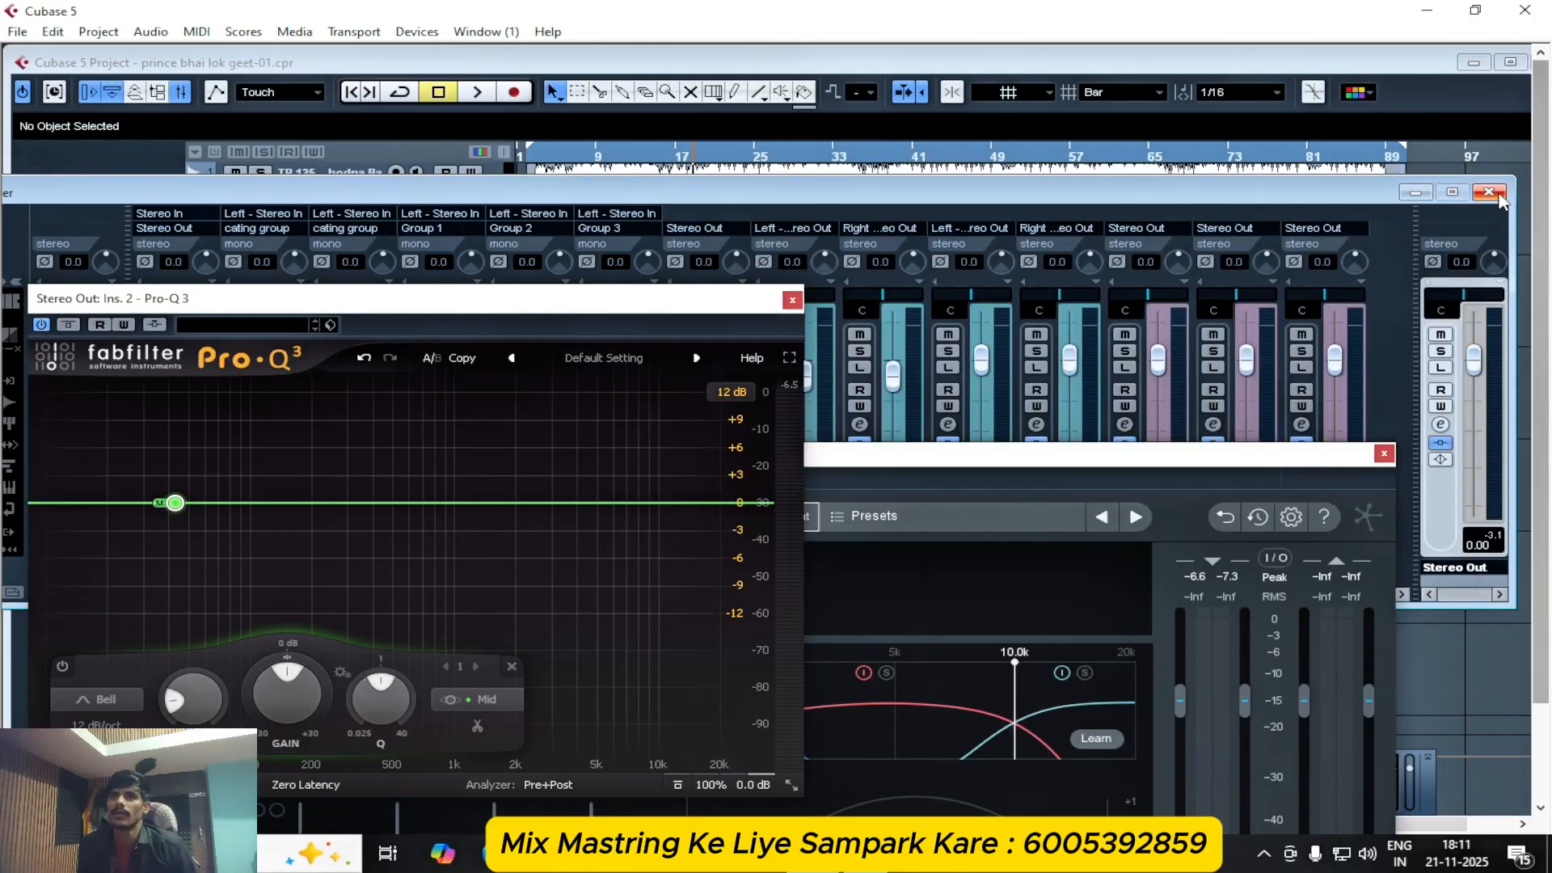
left_click(1488, 192)
left_click_drag(1029, 457, 1185, 15)
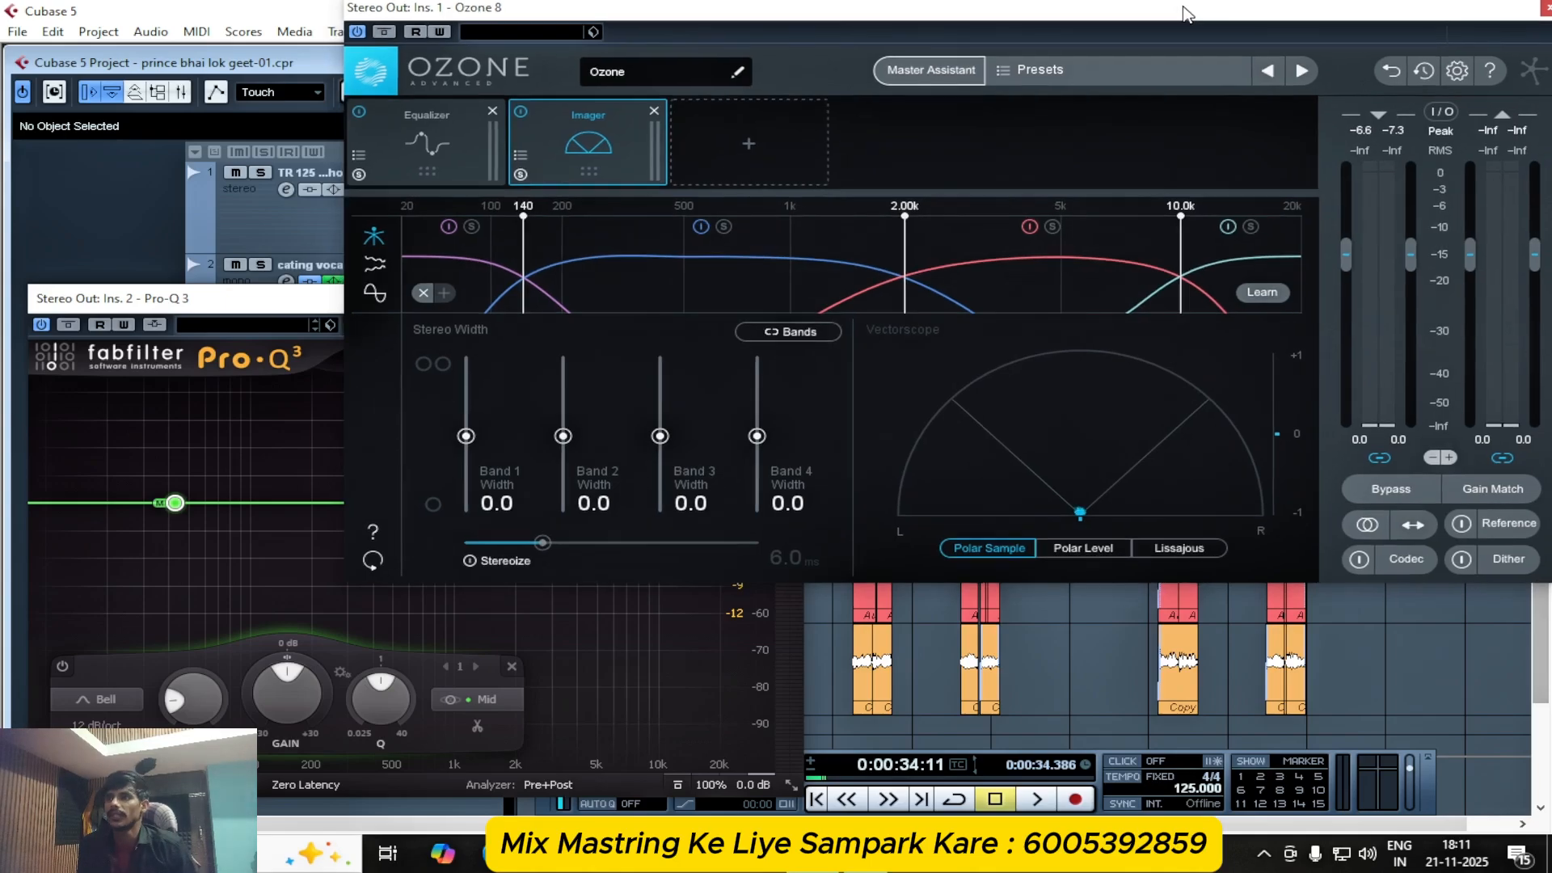
left_click(303, 300)
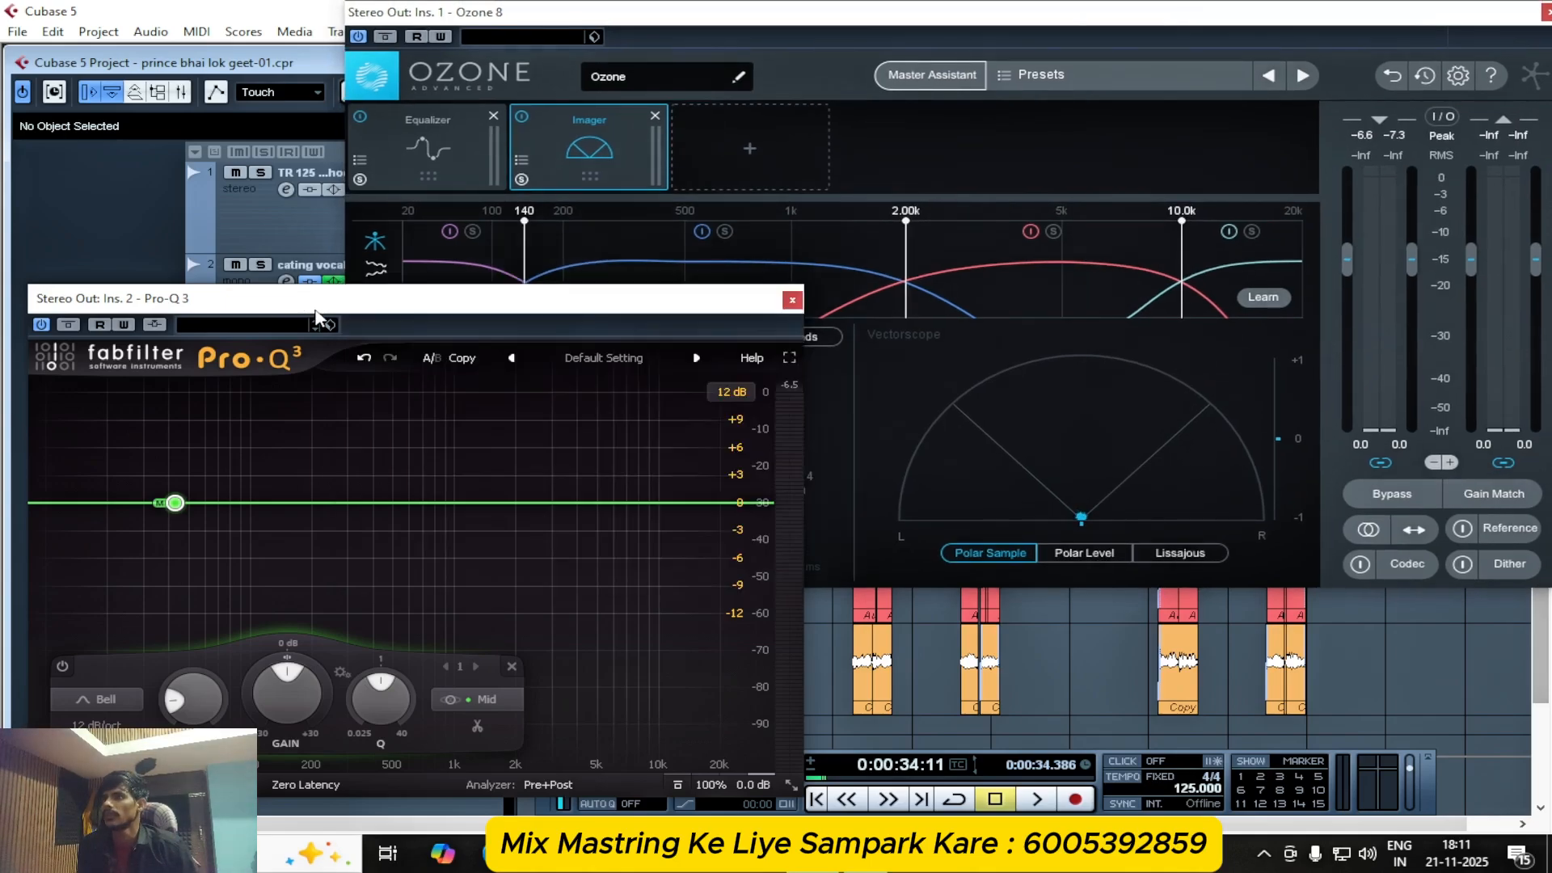
- Play the song from 0:00:34:11, audition the 42.970 Hz Mid band in solo, and examine the analyzer's spectrum peaks
key("space")
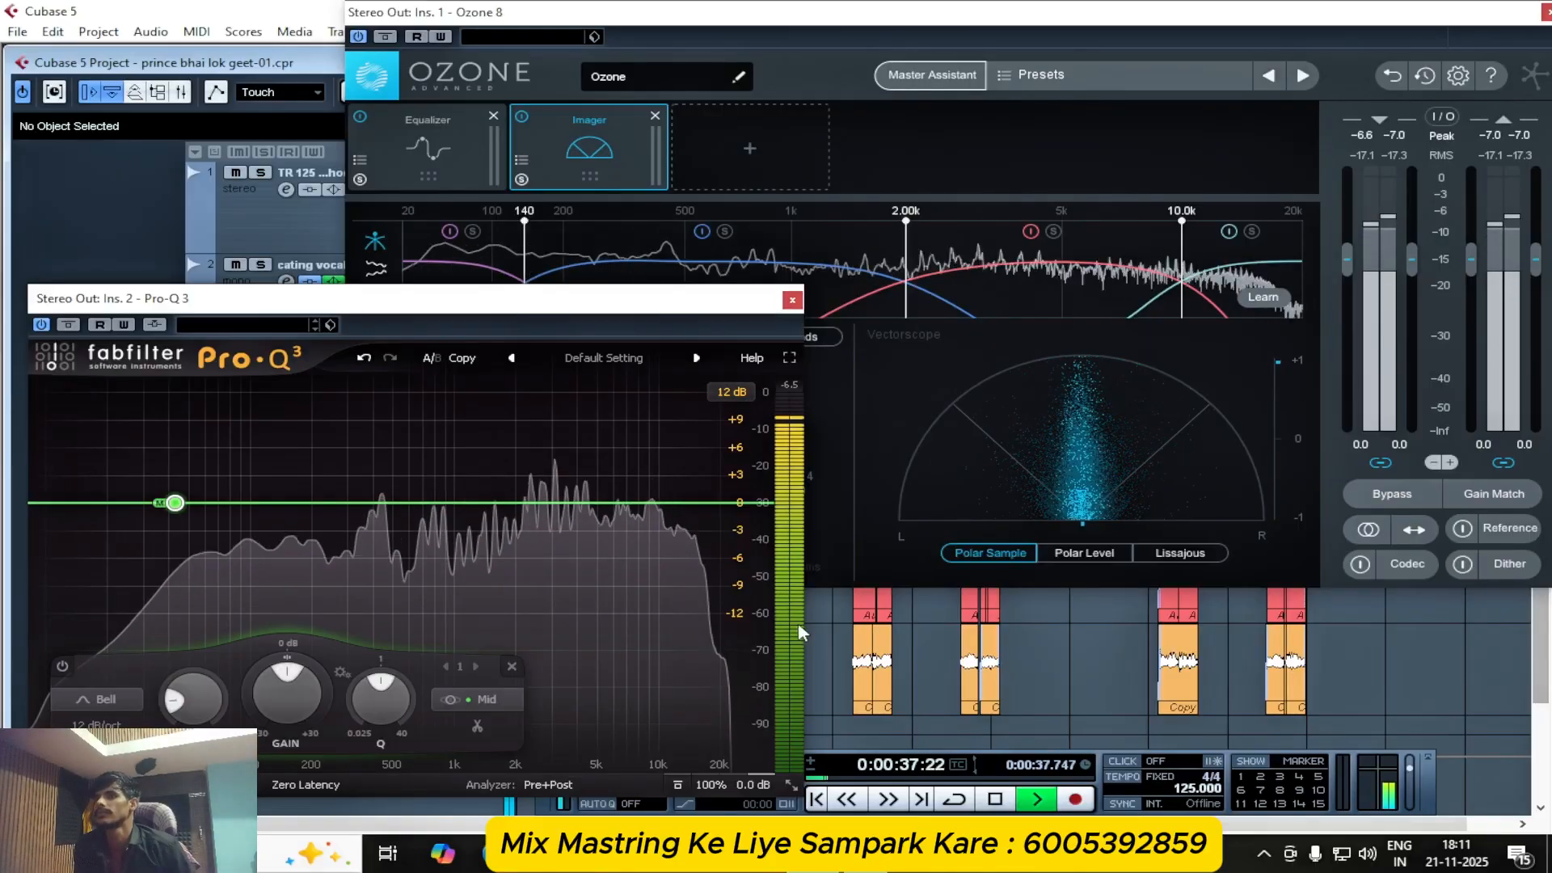
key("space")
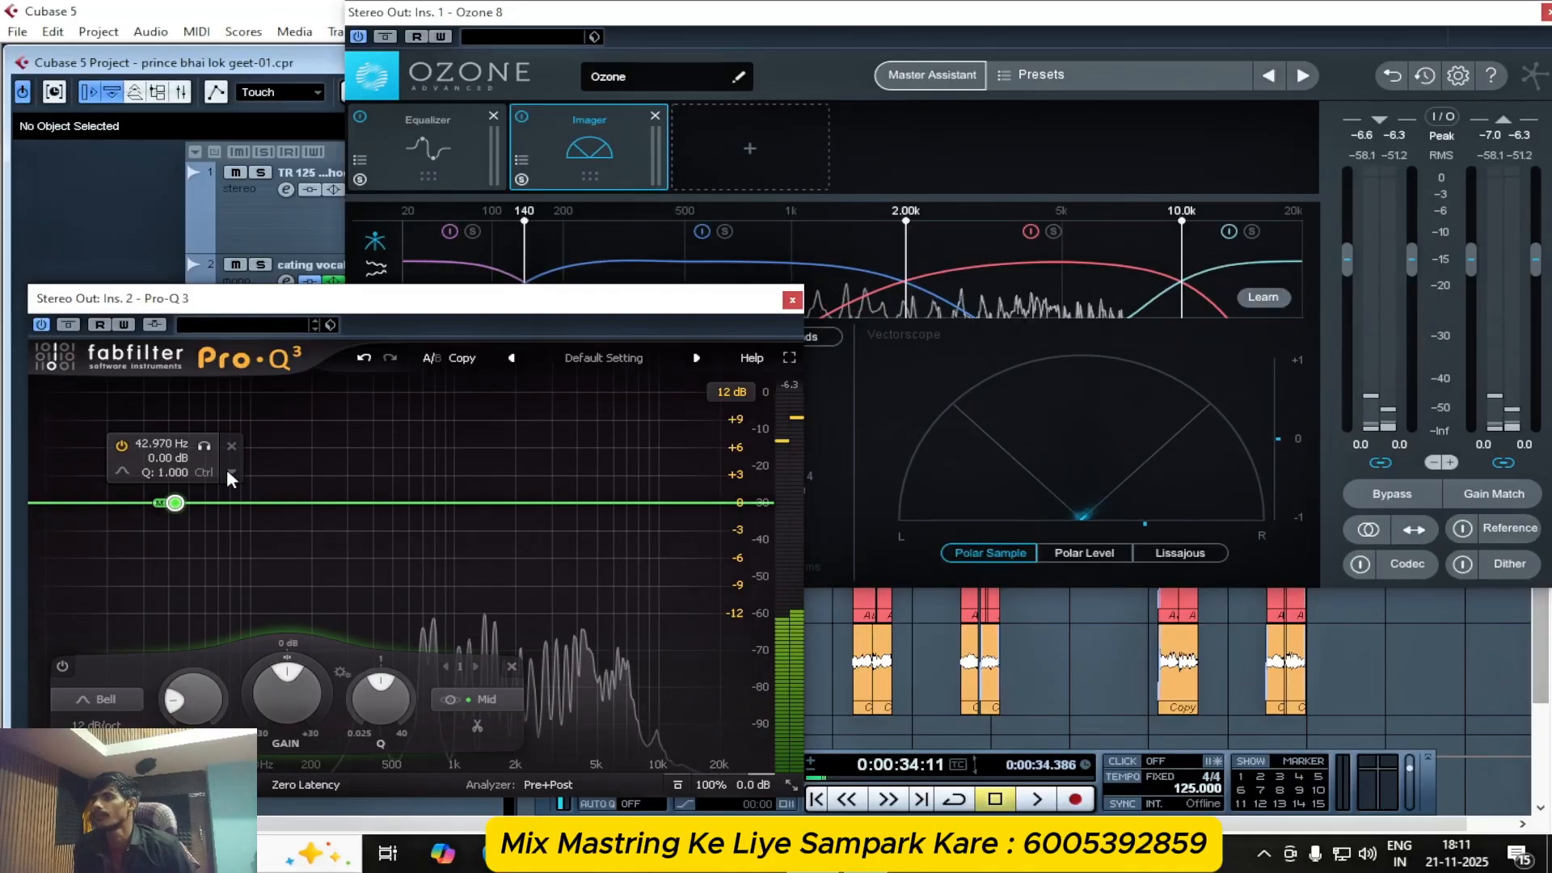
left_click(482, 698)
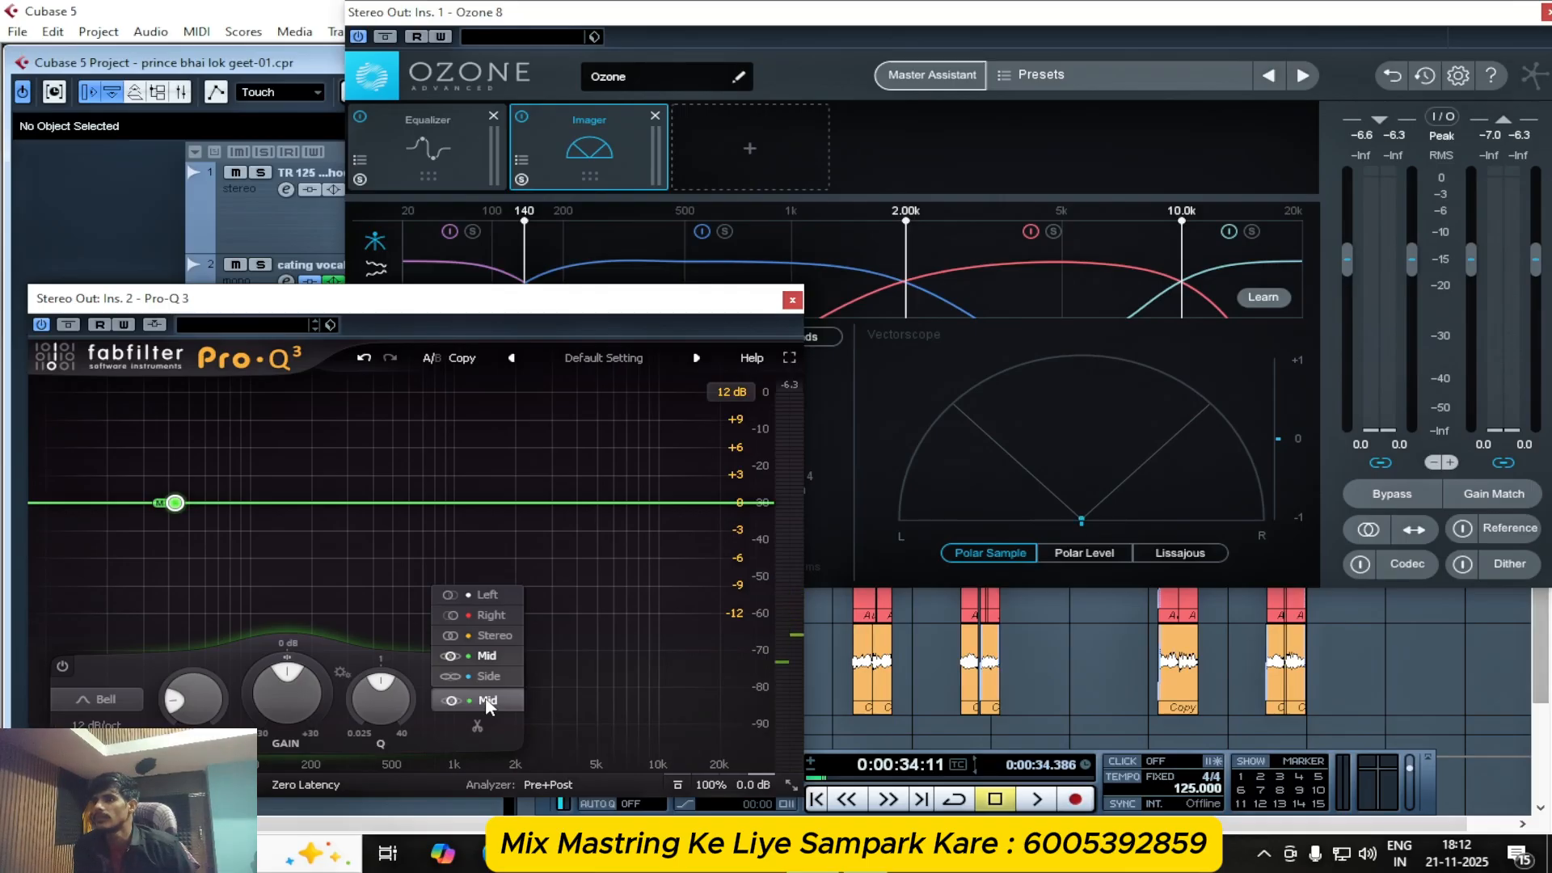
left_click(485, 700)
mouse_move(174, 503)
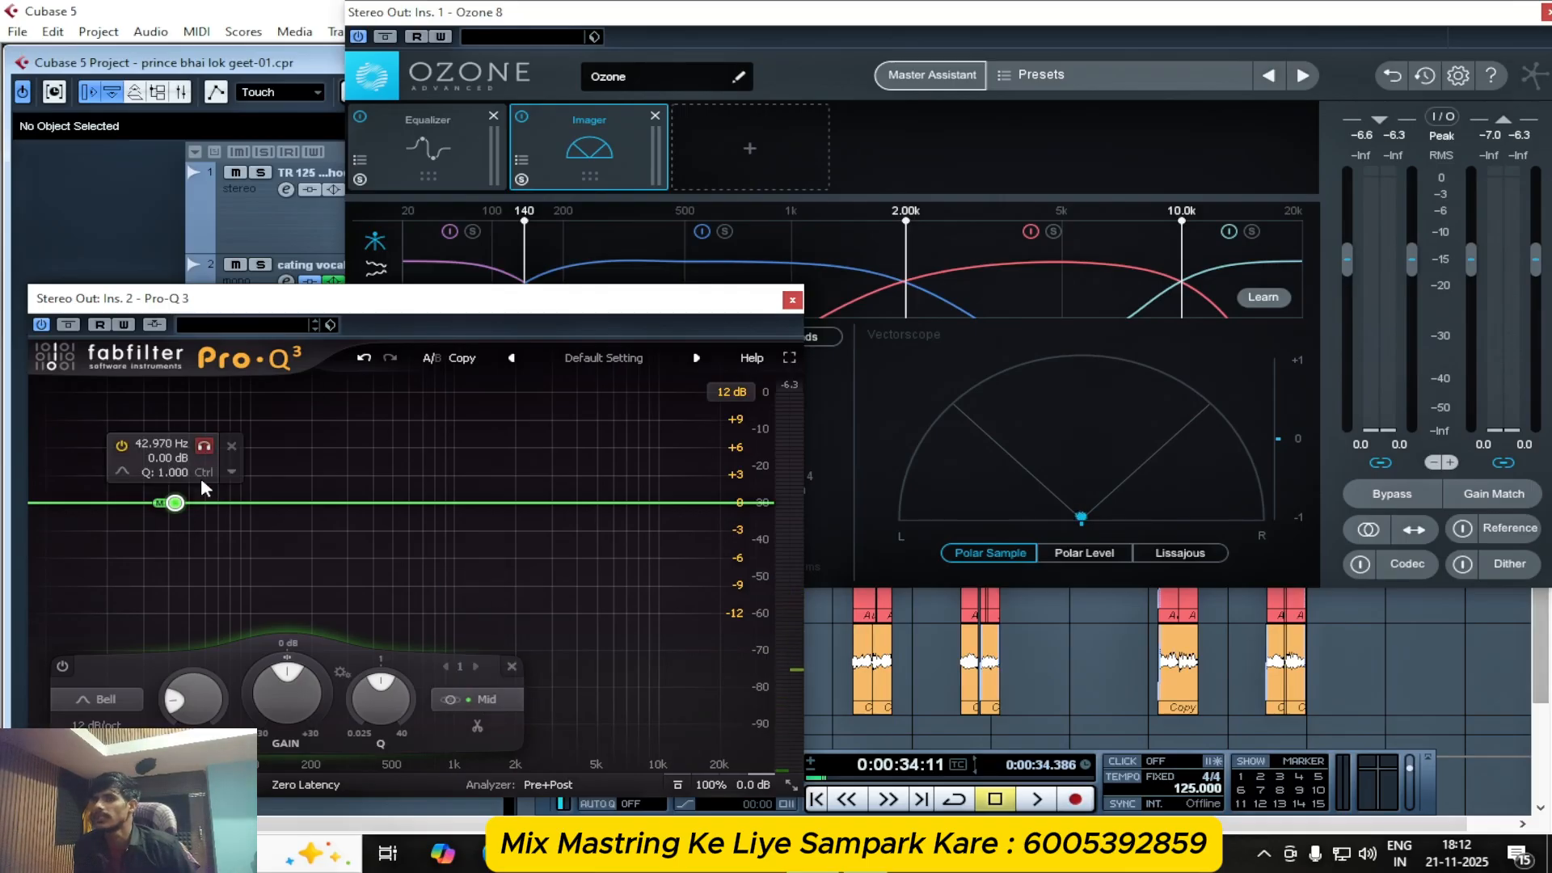
key("space")
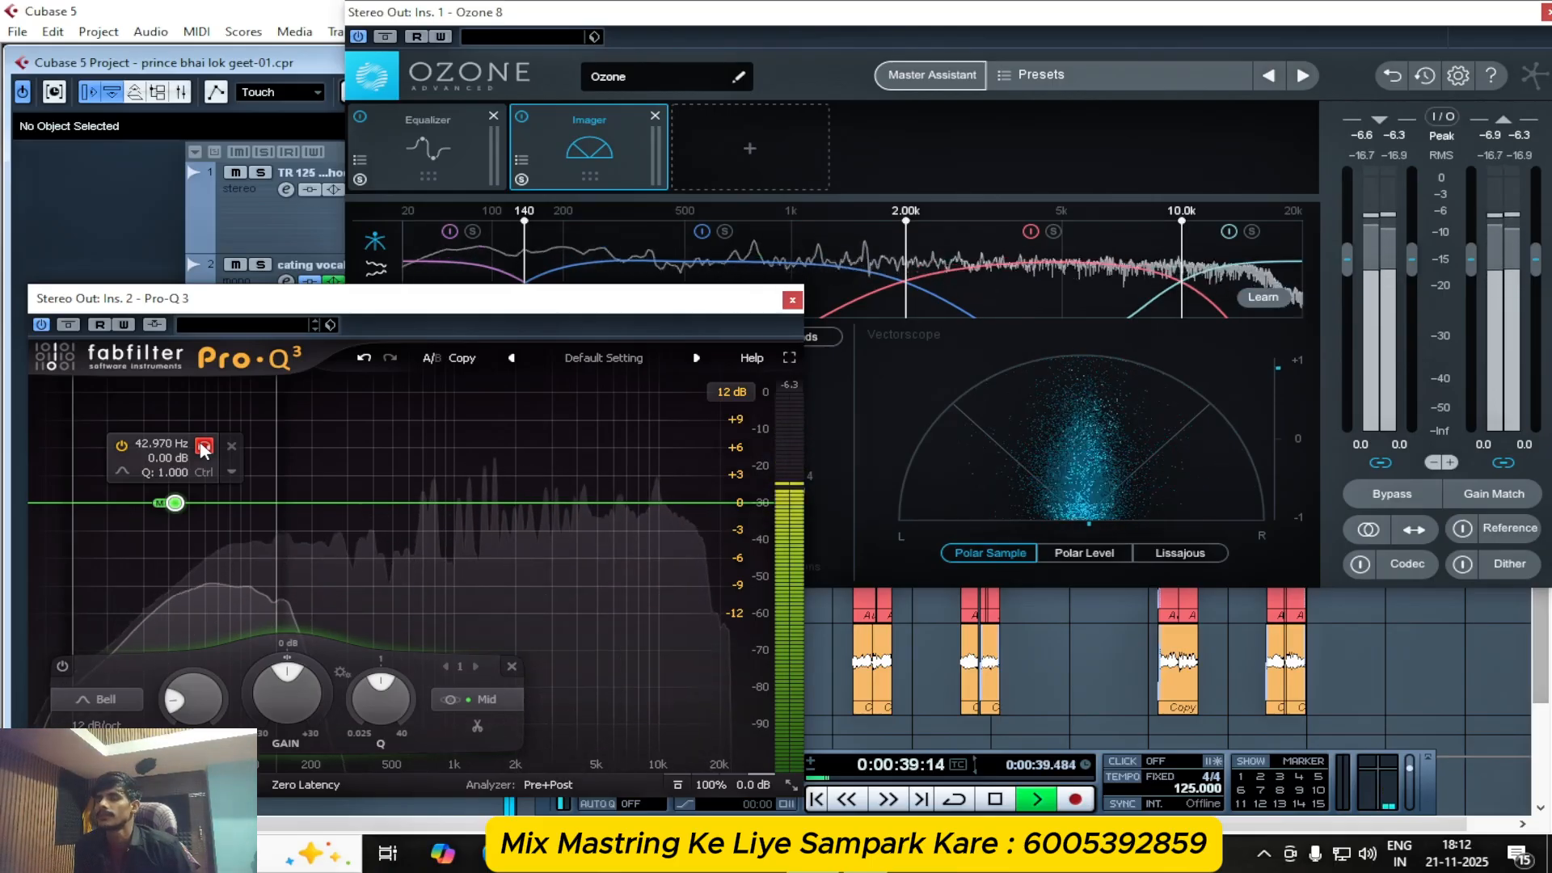
left_click(204, 451)
key("space")
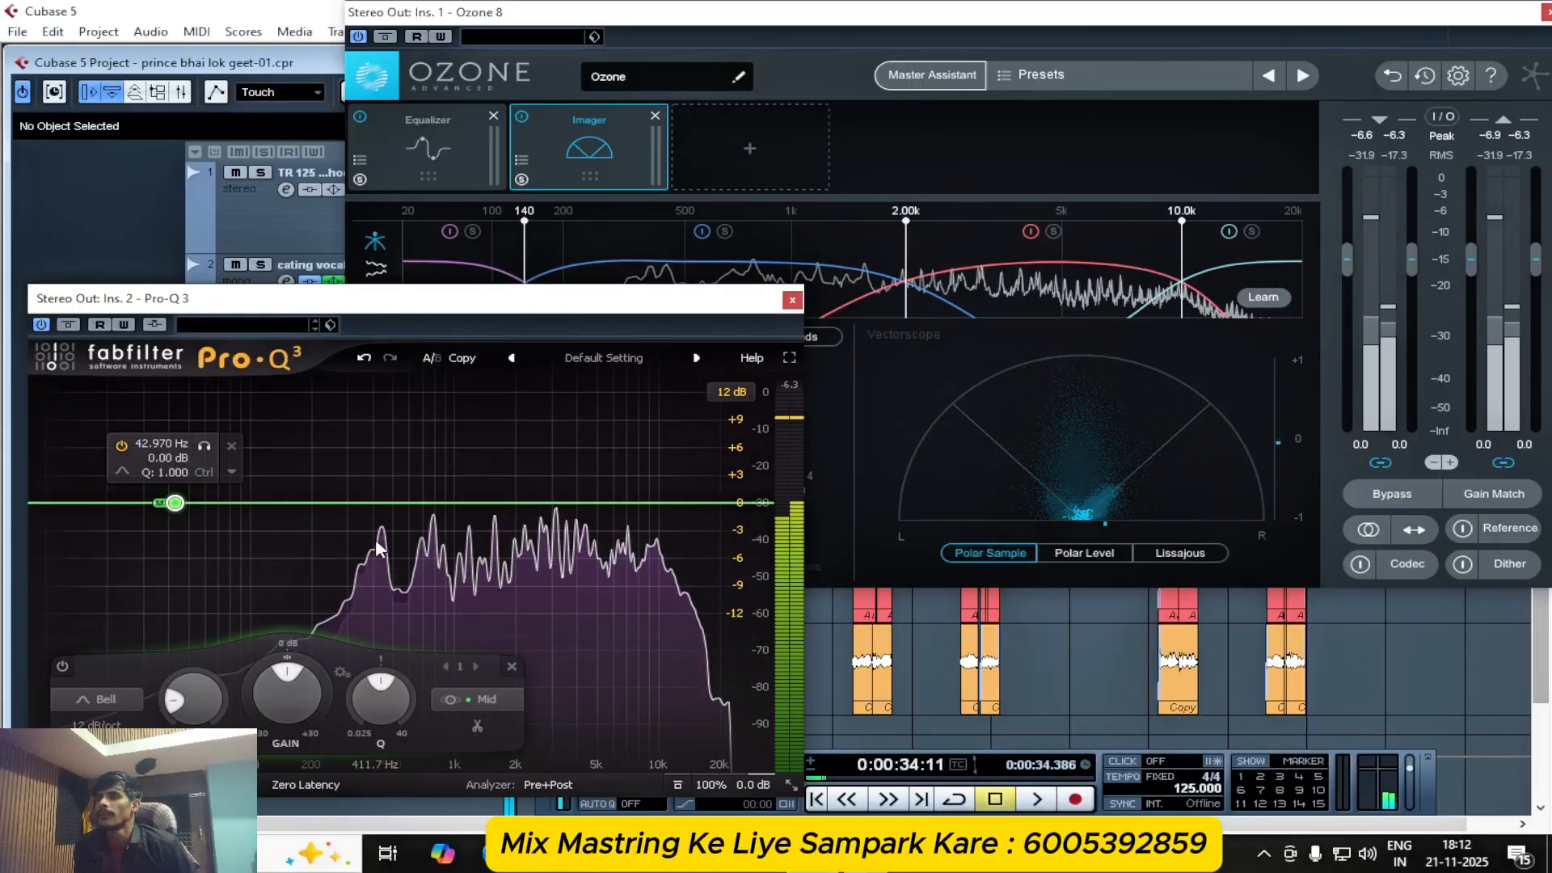
mouse_move(377, 541)
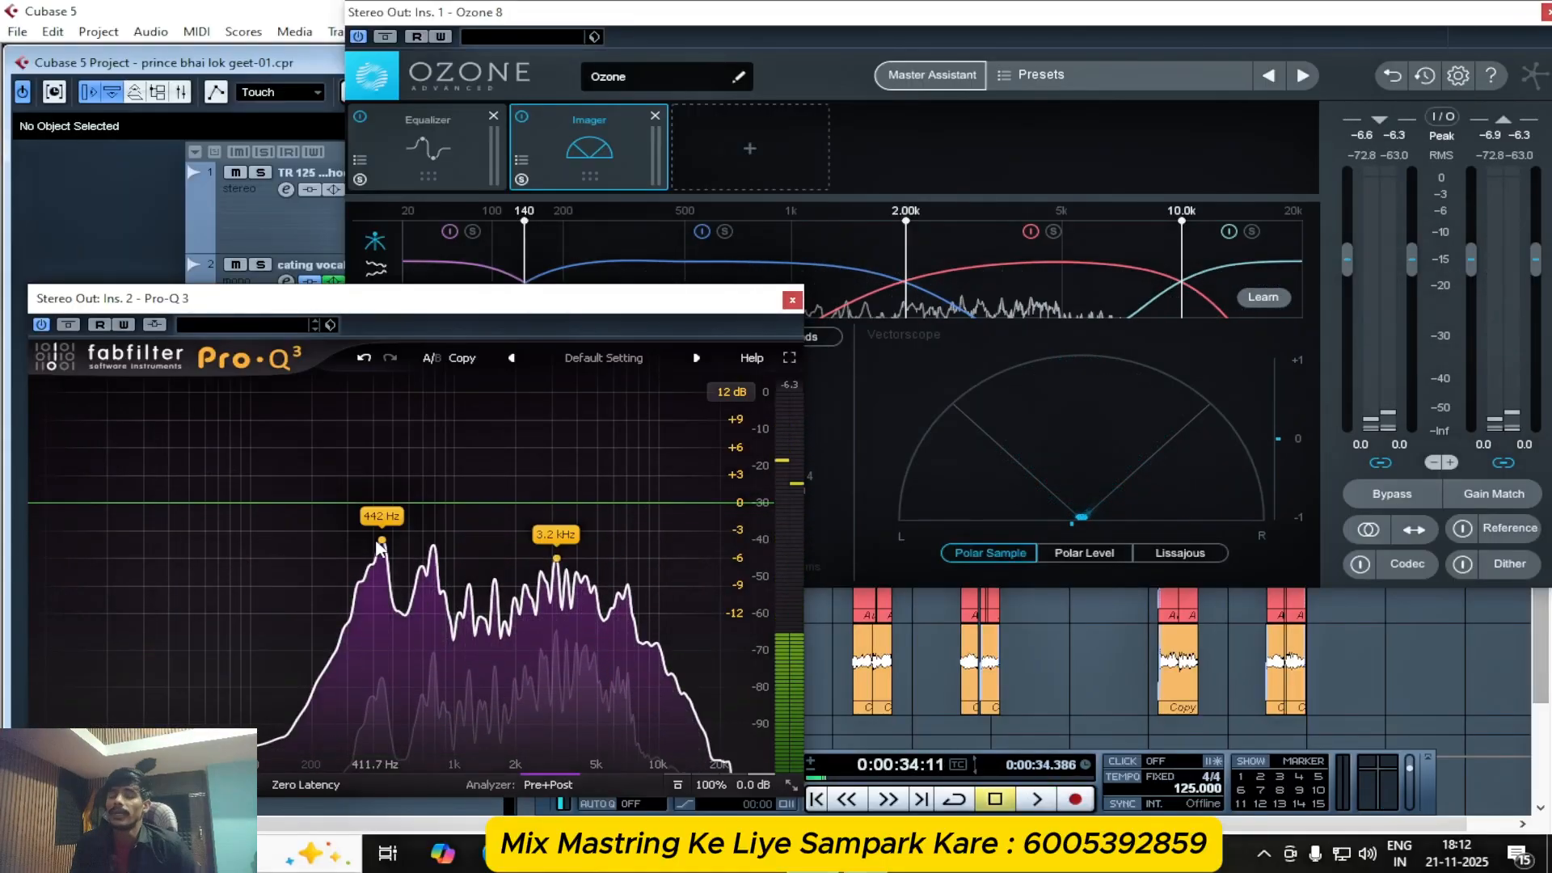
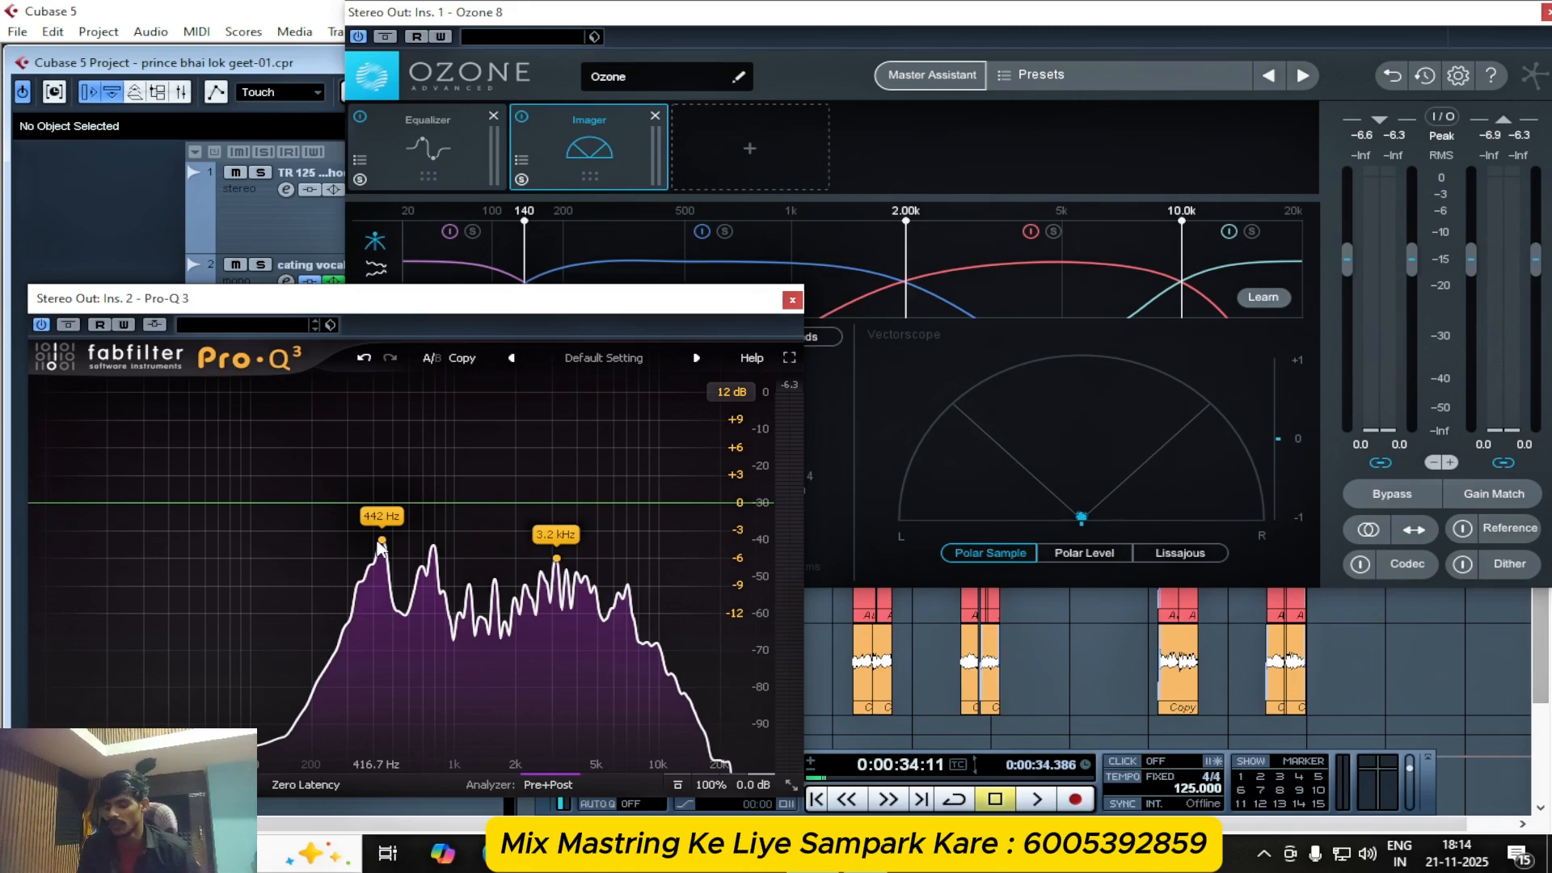
- Change the 42.970 Hz Mid band in Pro-Q 3 to a Low Cut with a 72 dB/oct slope
left_click(175, 503)
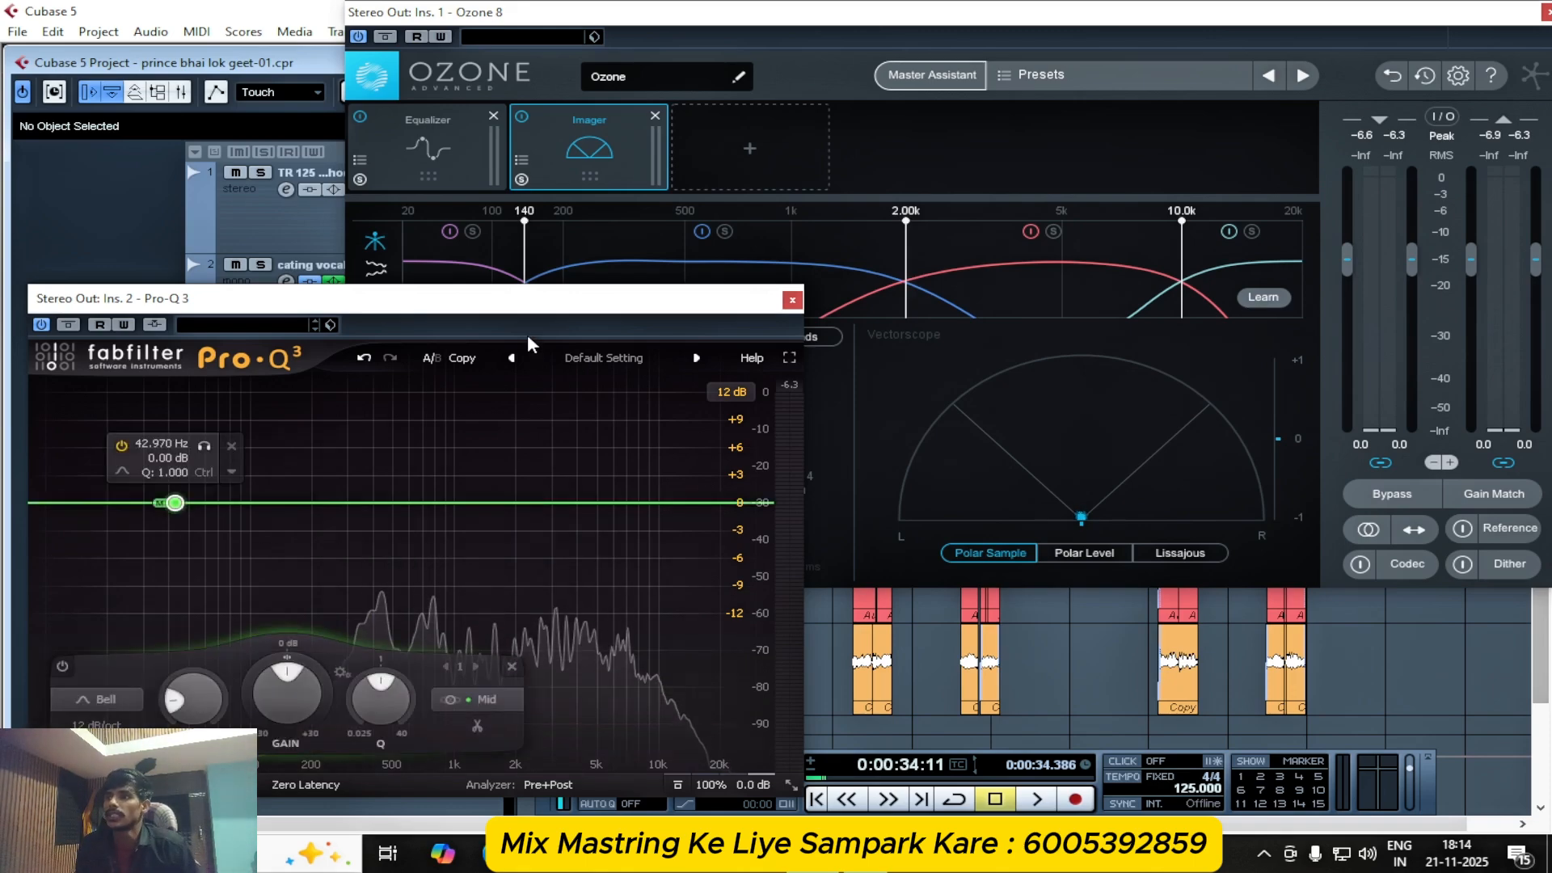
left_click_drag(527, 306, 598, 293)
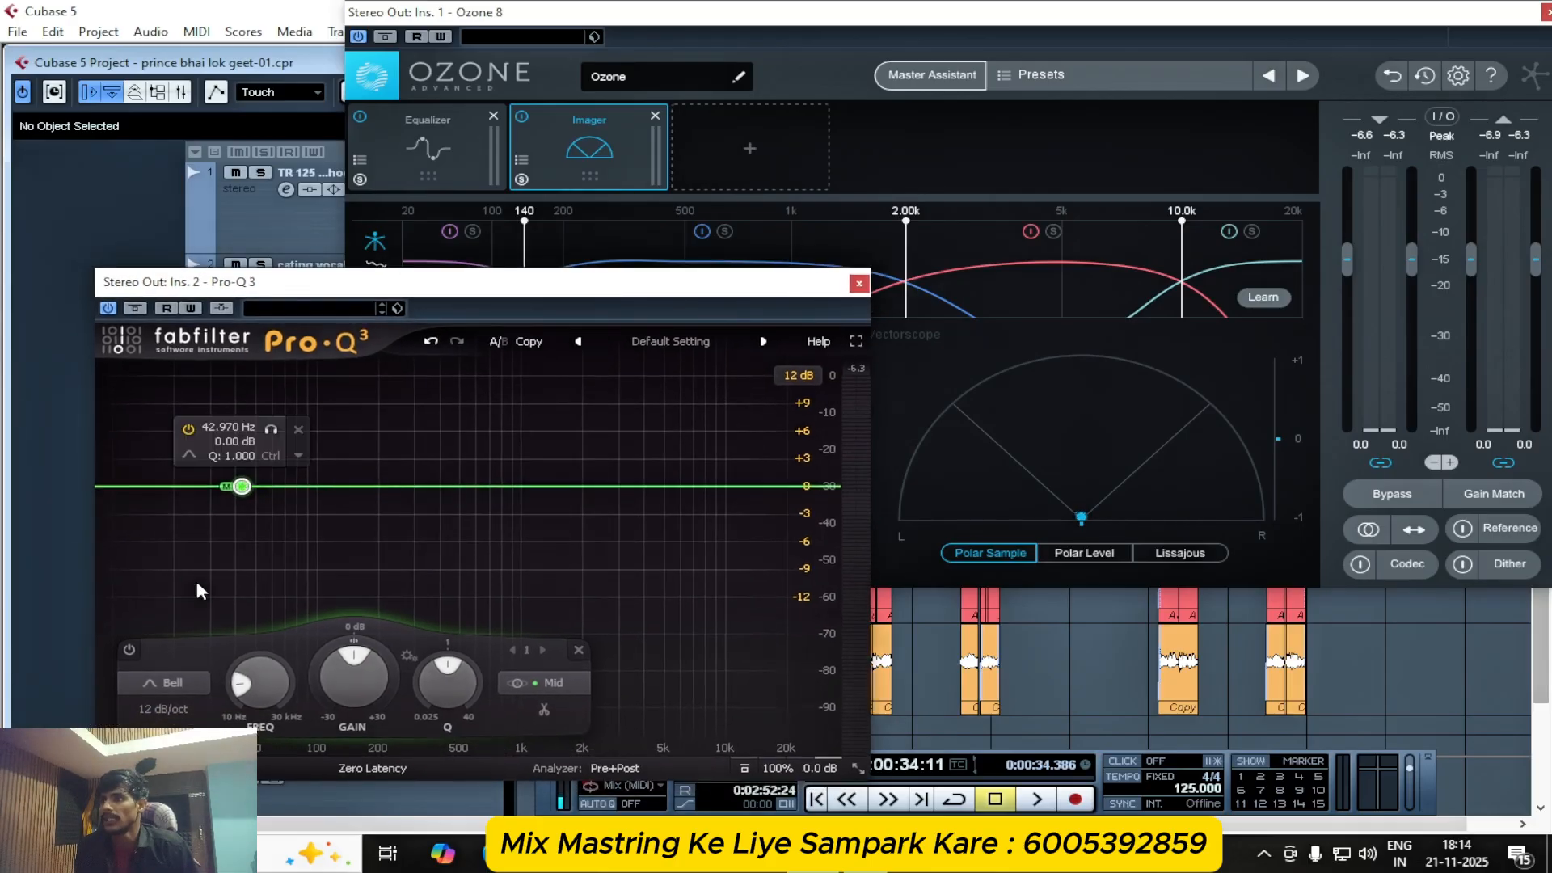
left_click(170, 683)
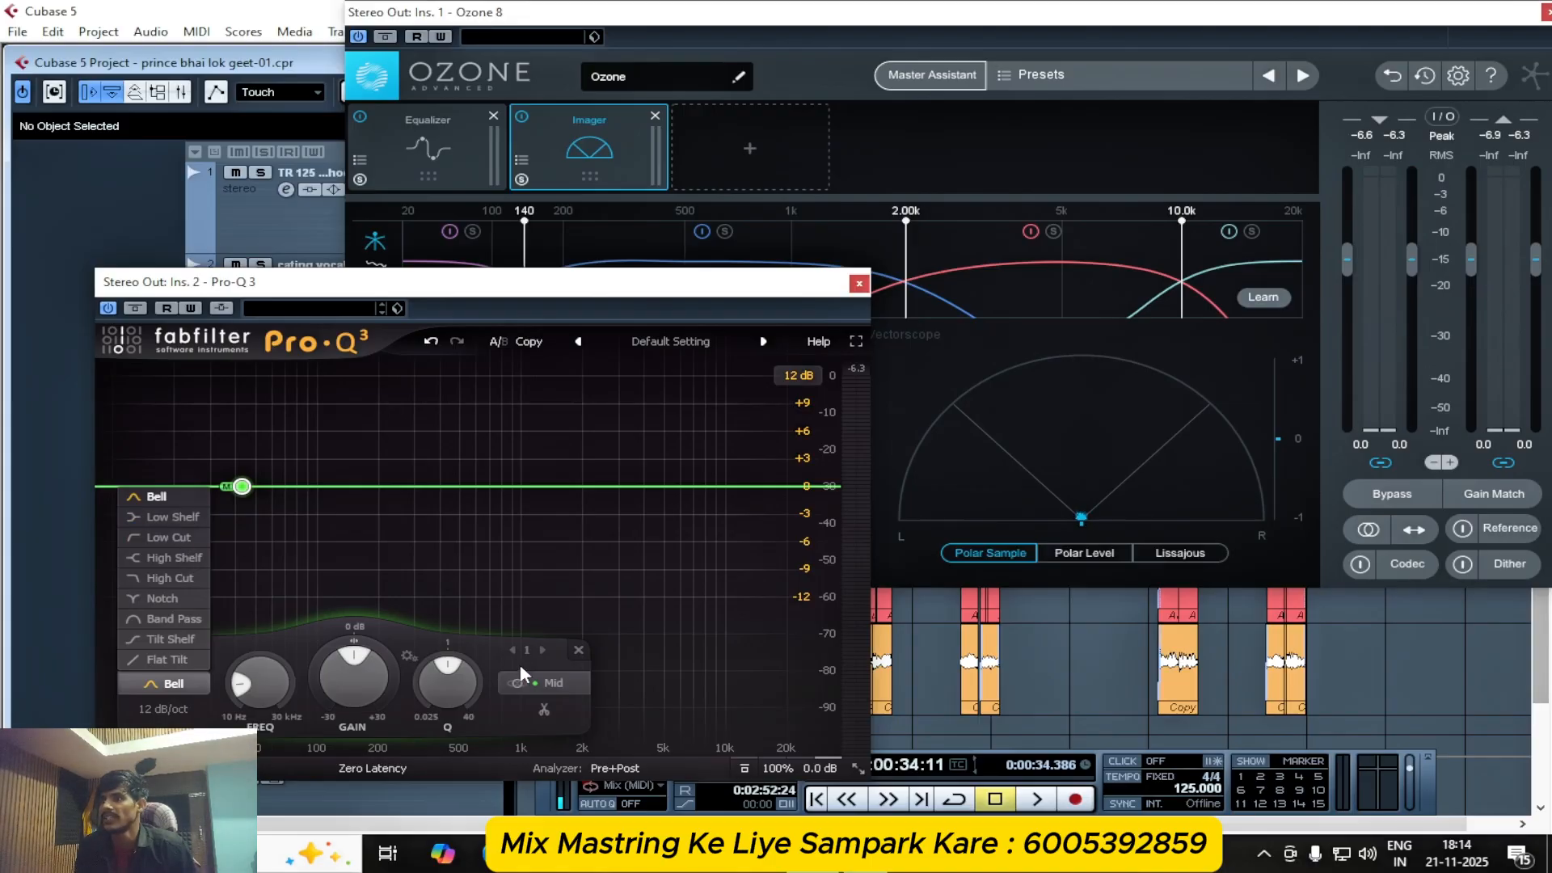
left_click(169, 538)
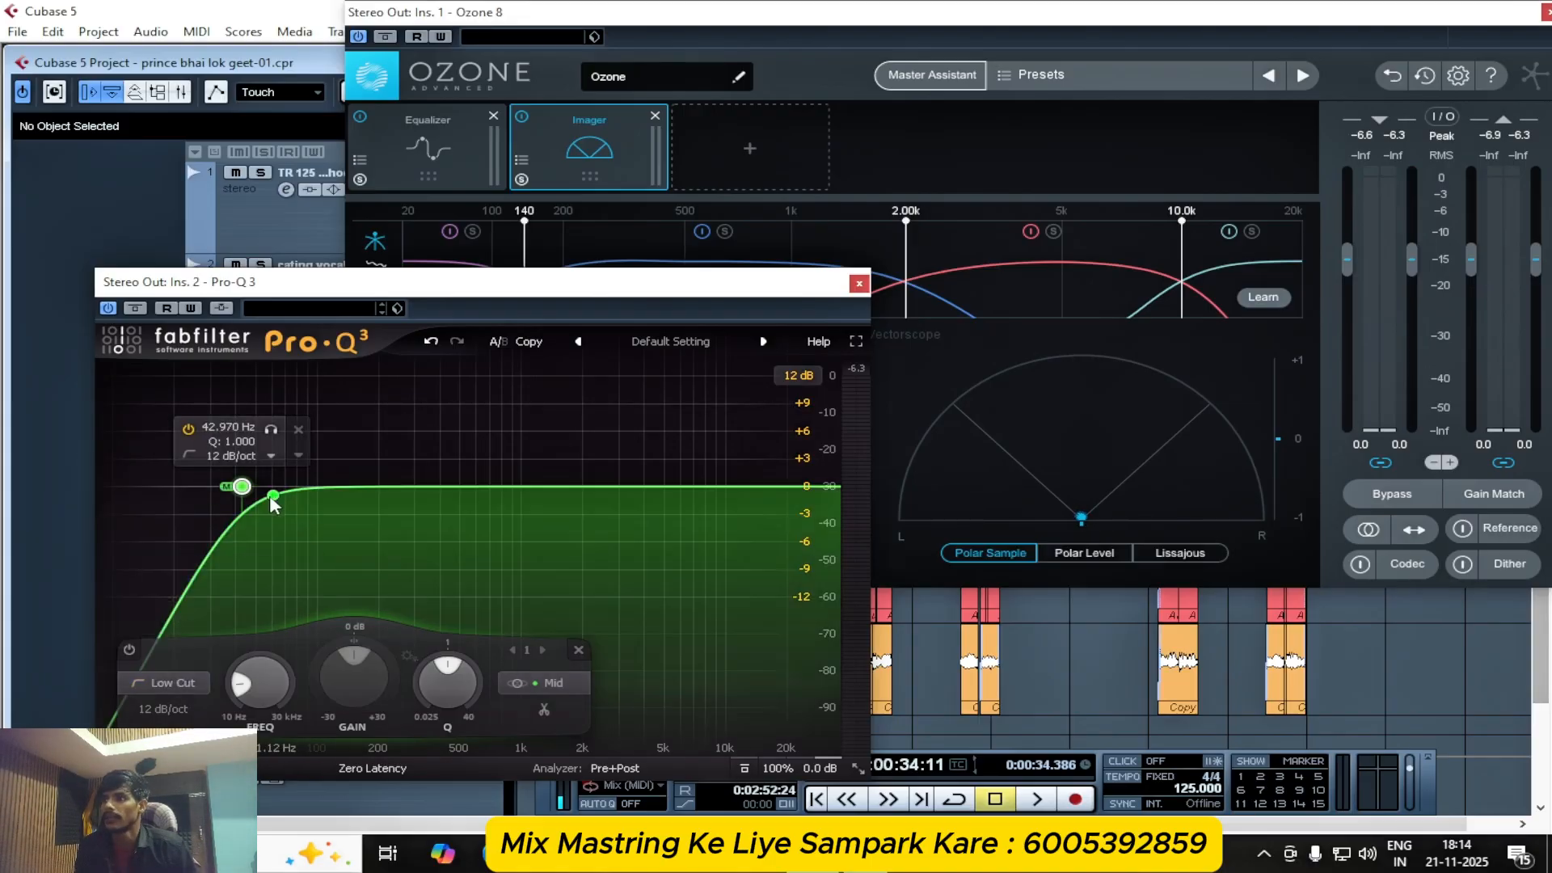
scroll(240, 488, "up", 7)
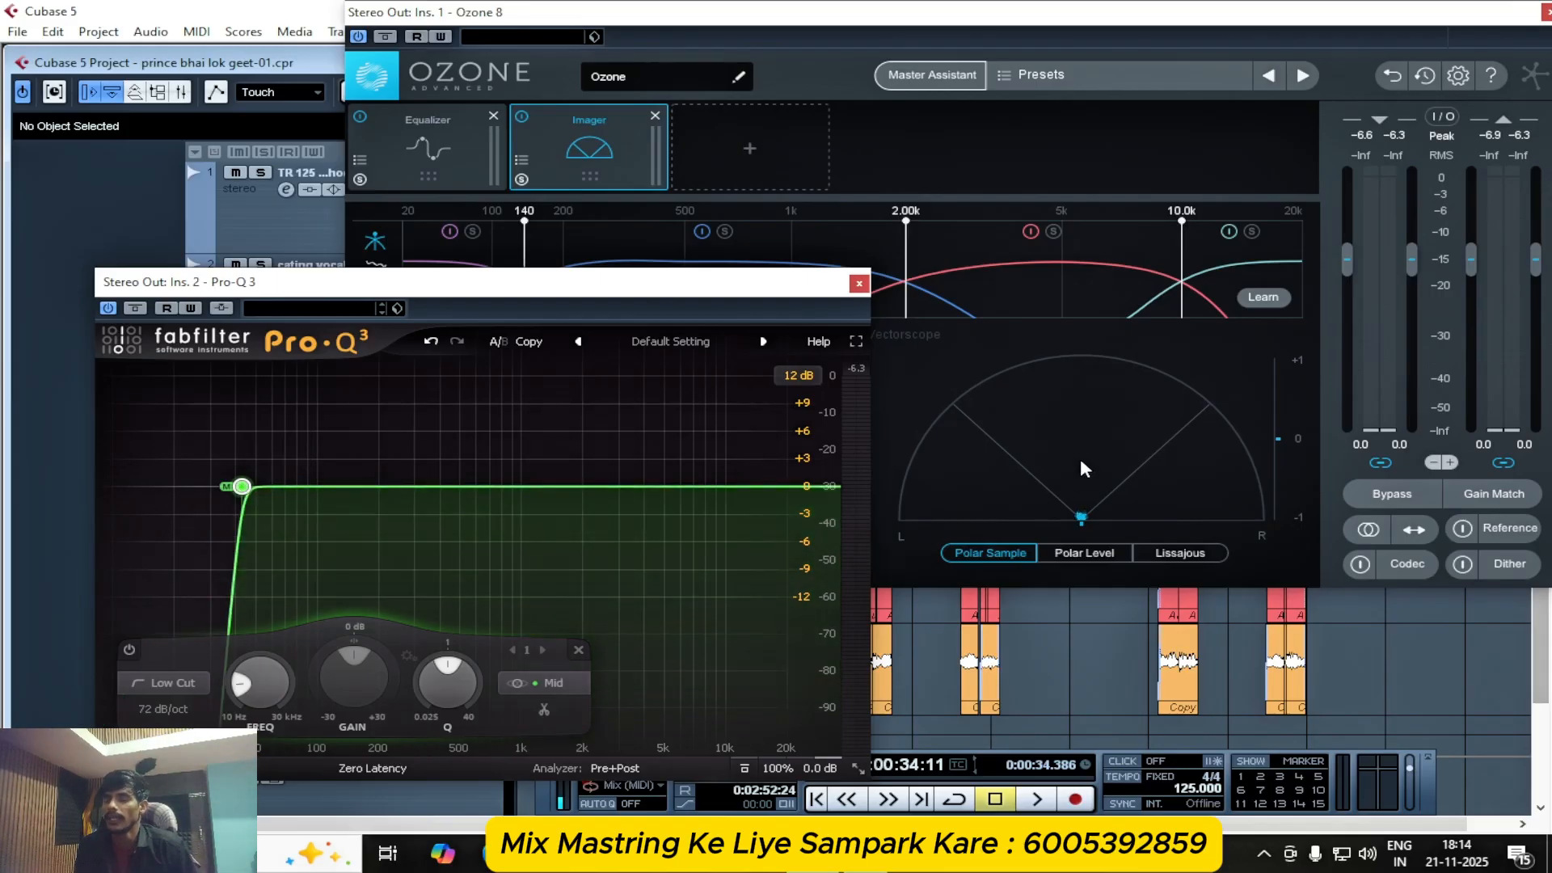
- Play from 0:00:34:11 while sweeping the Mid low cut up to 30000 Hz to hear the song without its mid content
mouse_move(247, 490)
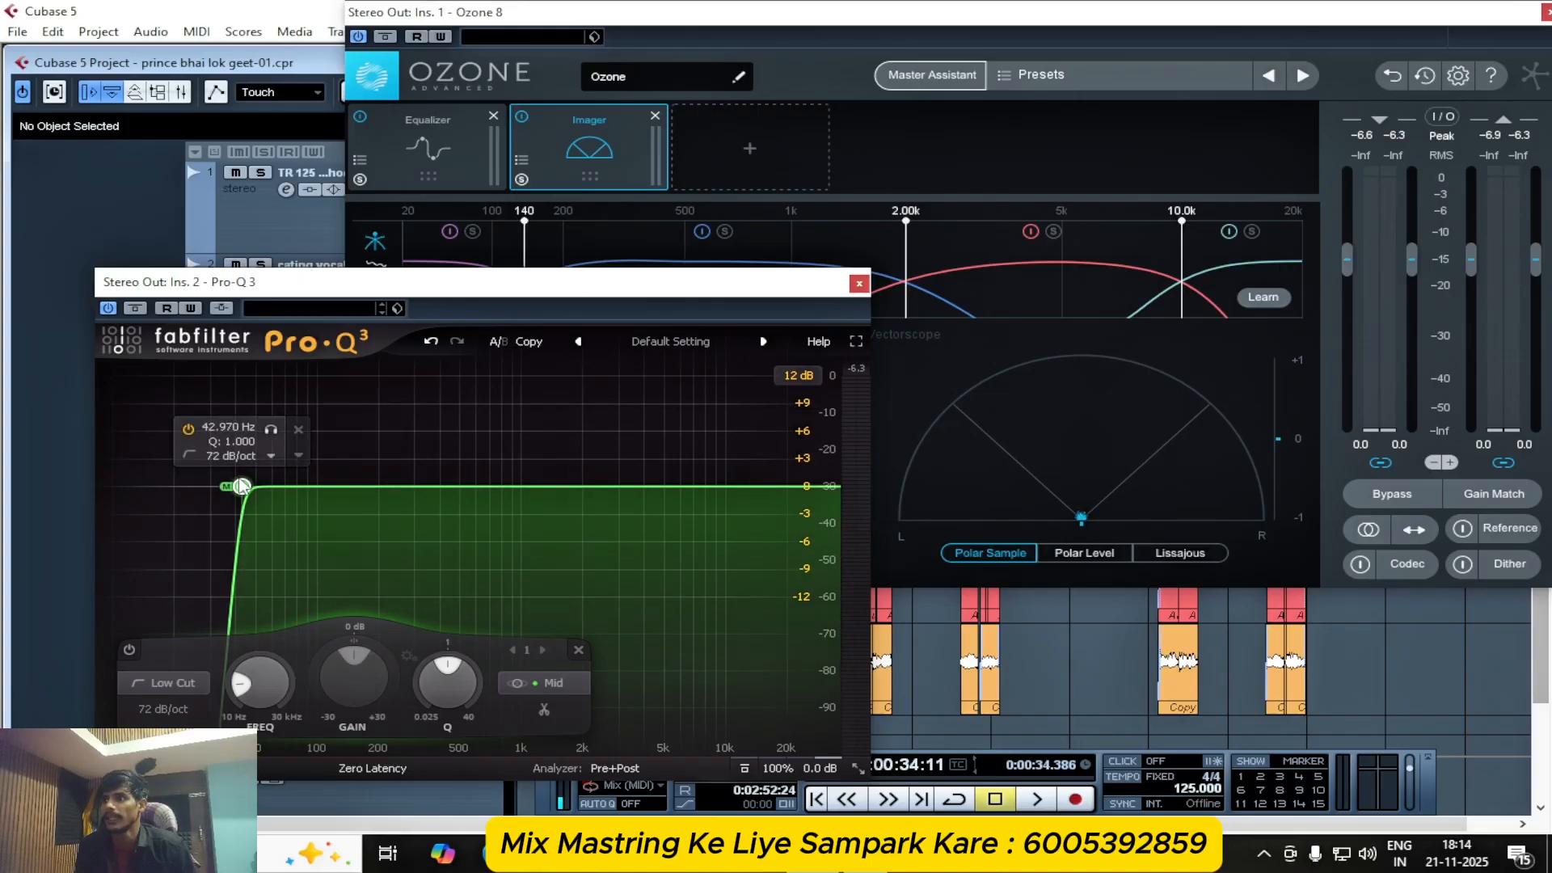
key("space")
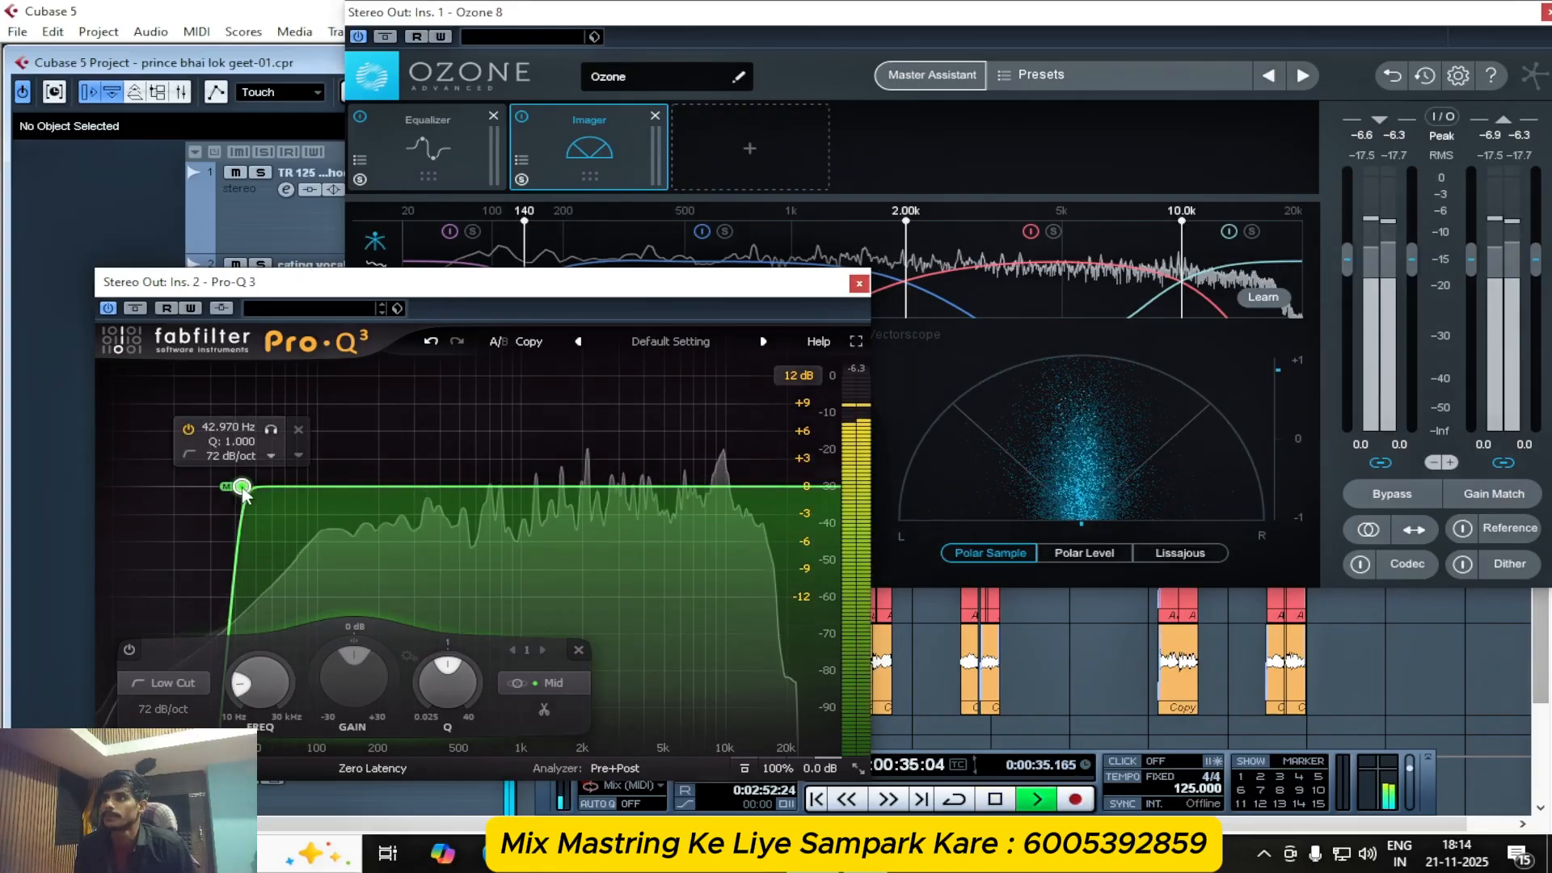
left_click_drag(253, 496, 827, 496)
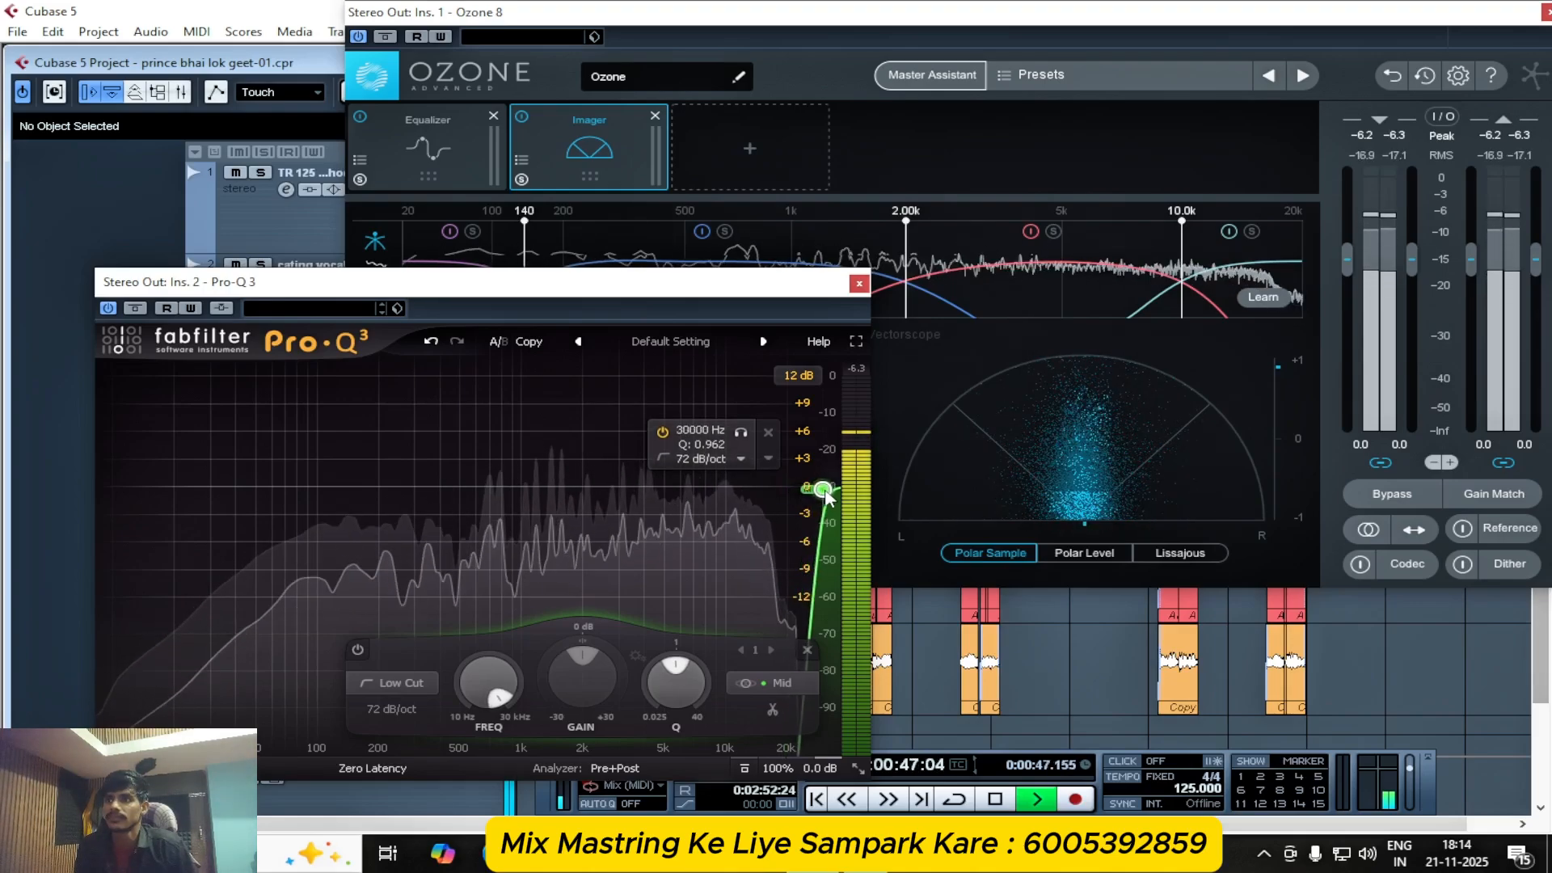
key("space")
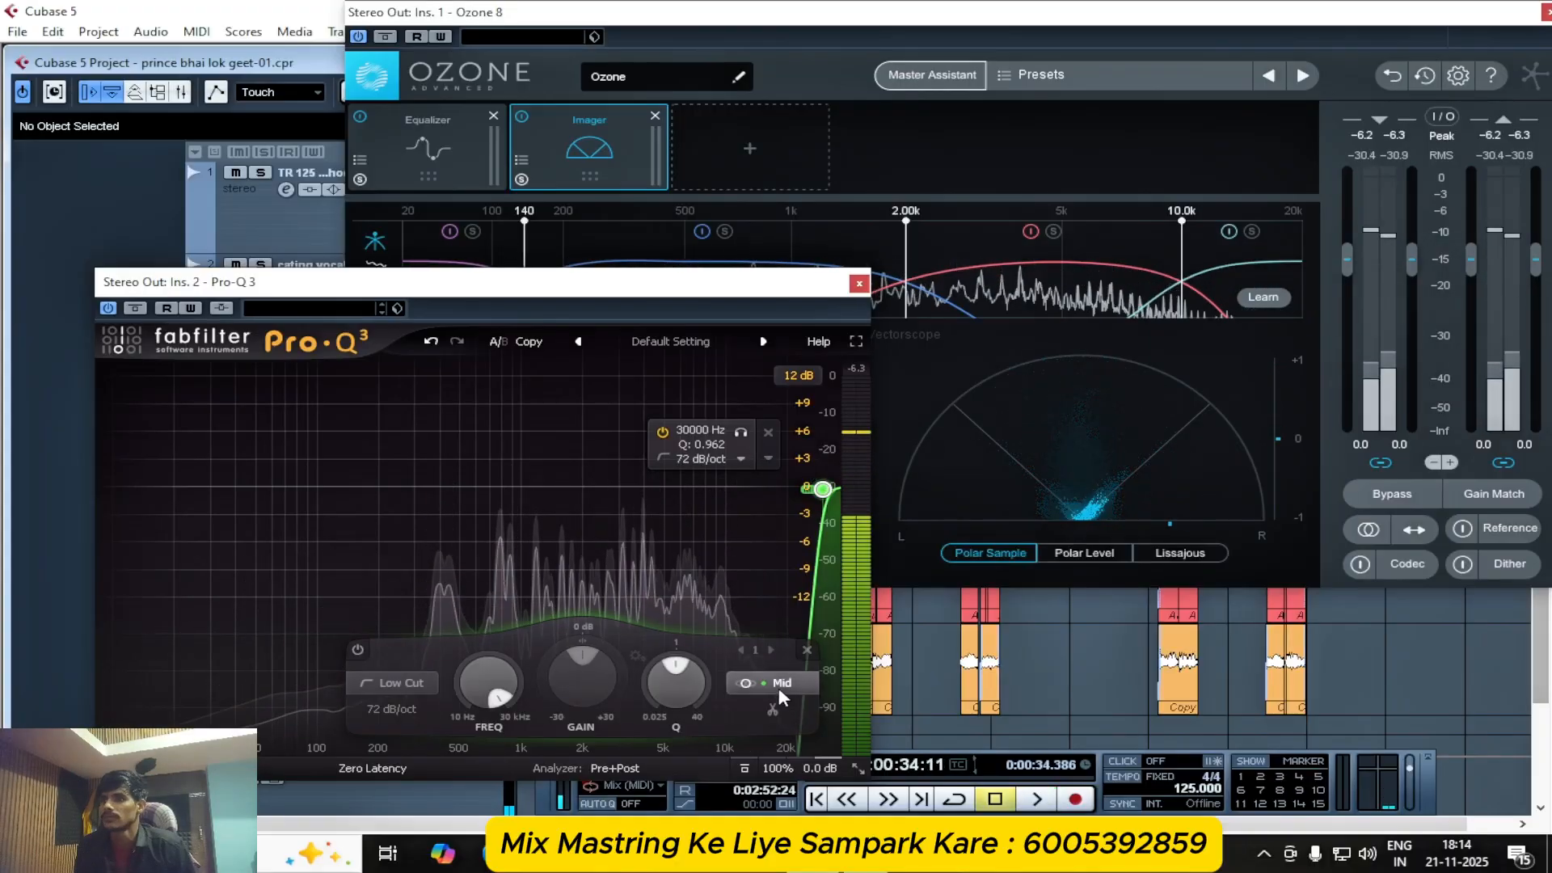
- Move the Mid low cut to 1243.7 Hz with Q 0.772 and audition the band with and without solo during playback
left_click(781, 686)
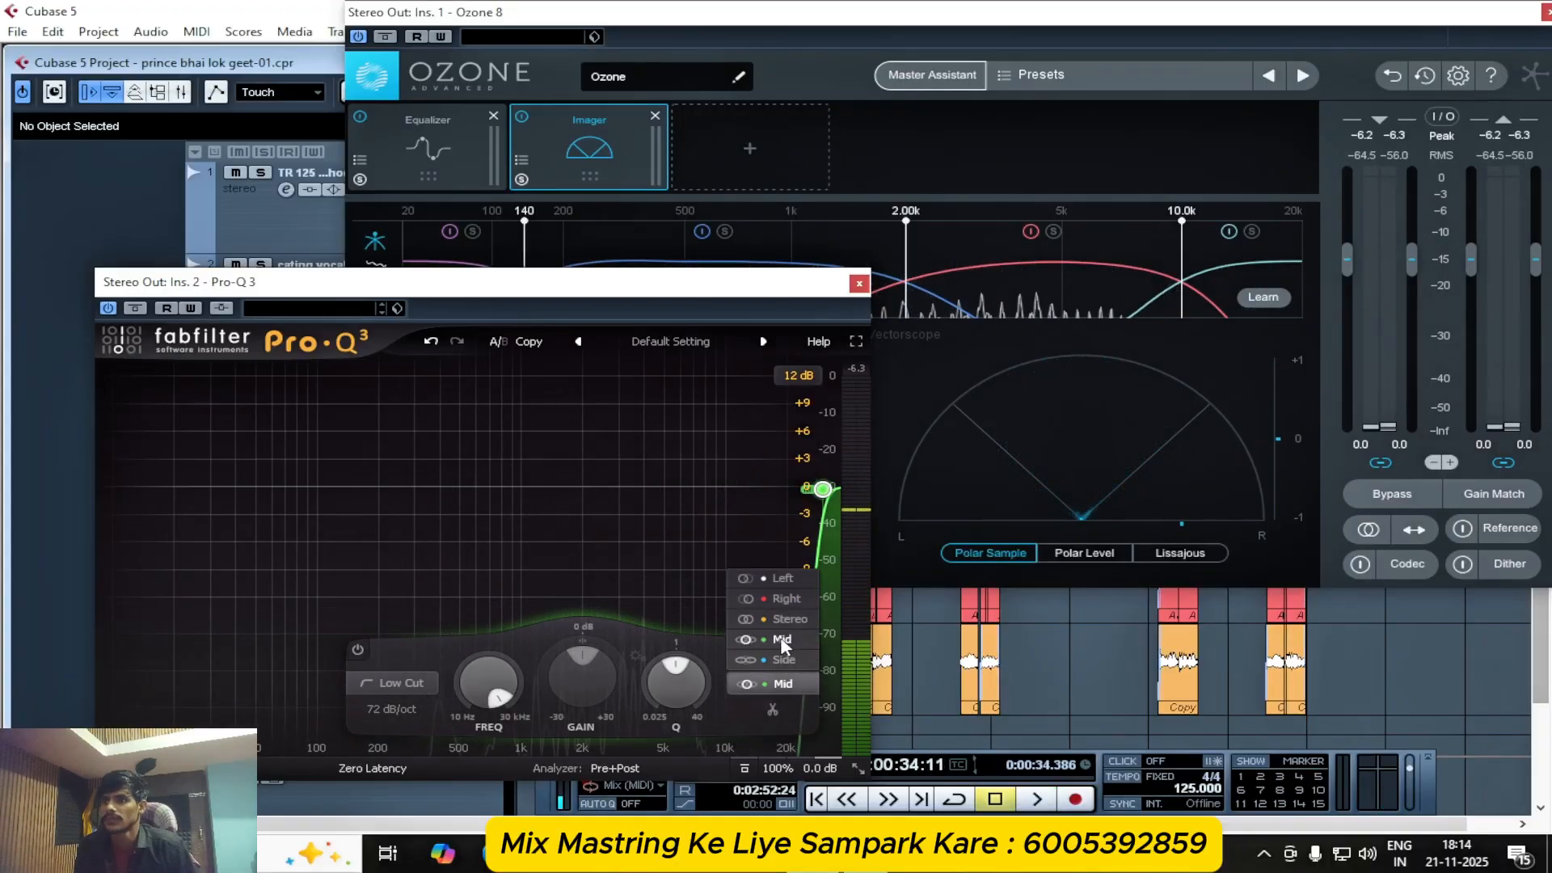
left_click(782, 640)
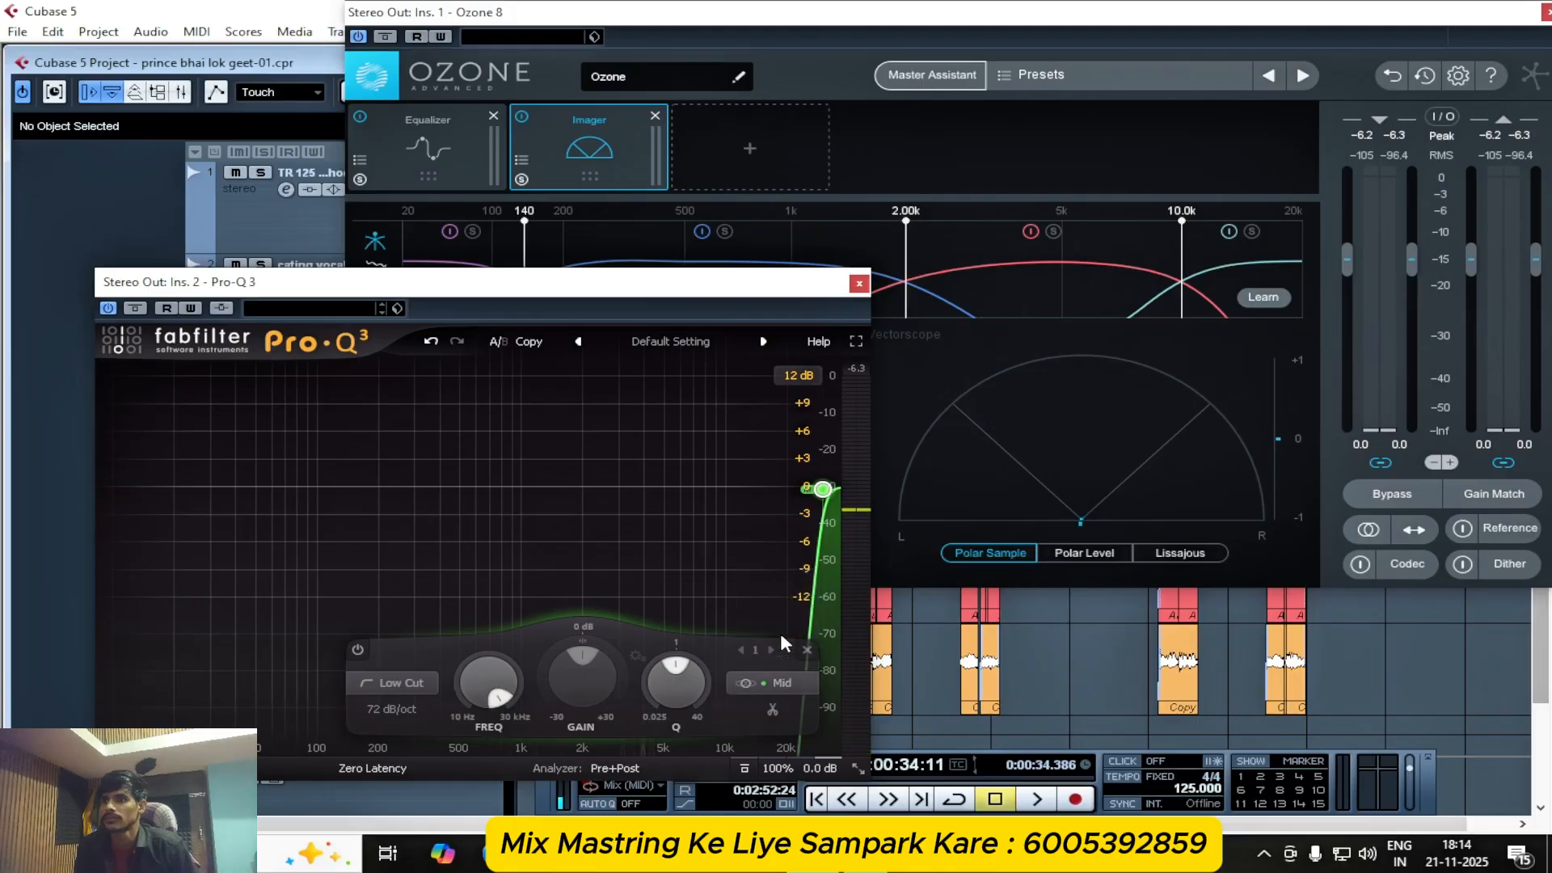
left_click_drag(821, 490, 540, 510)
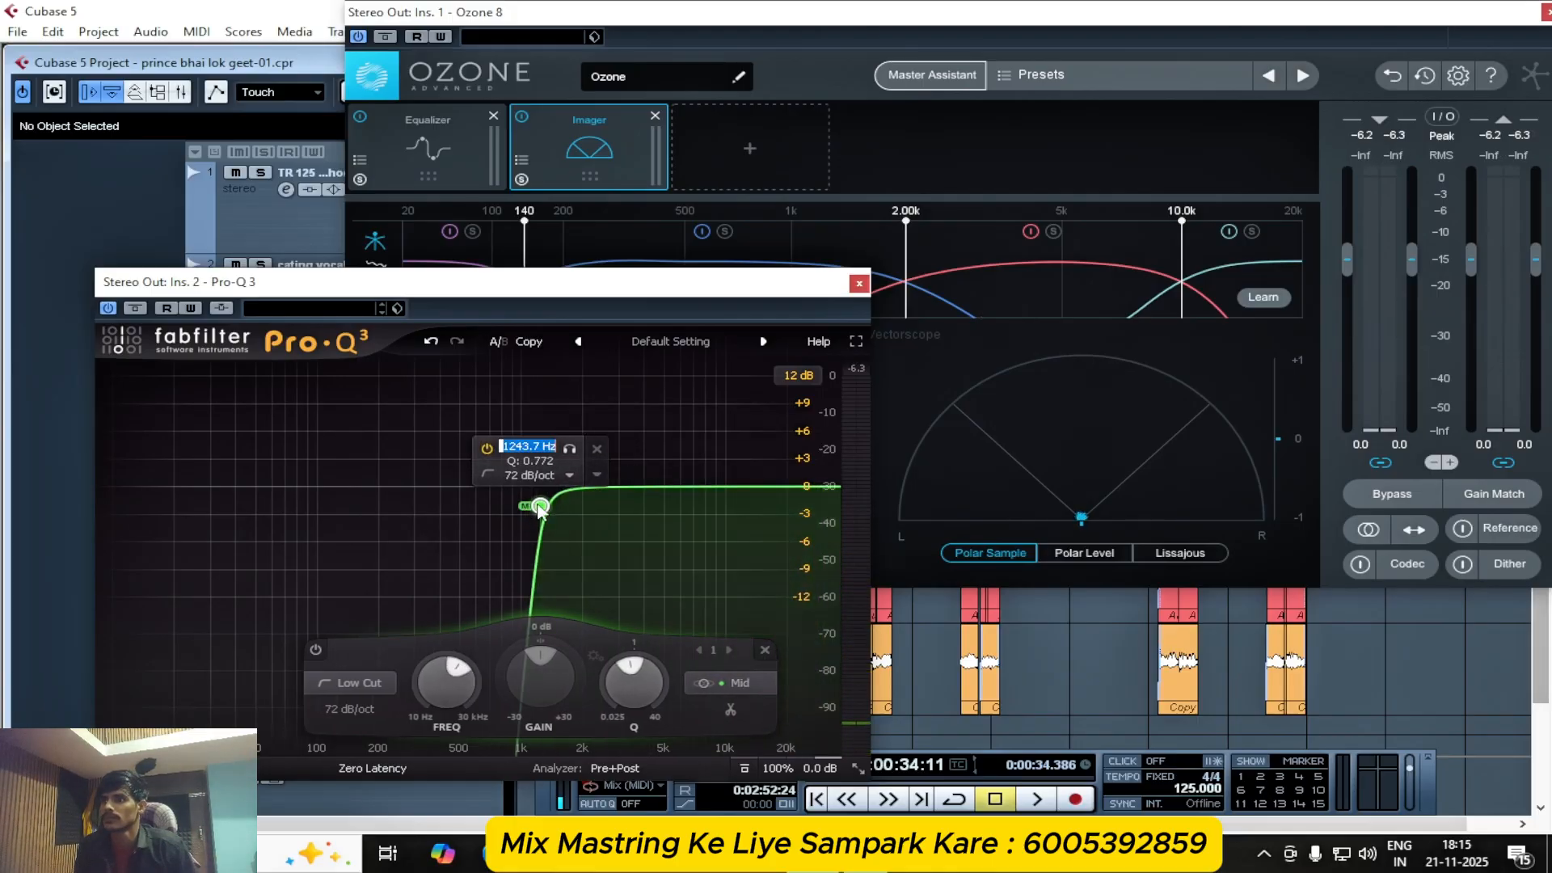
left_click(541, 510)
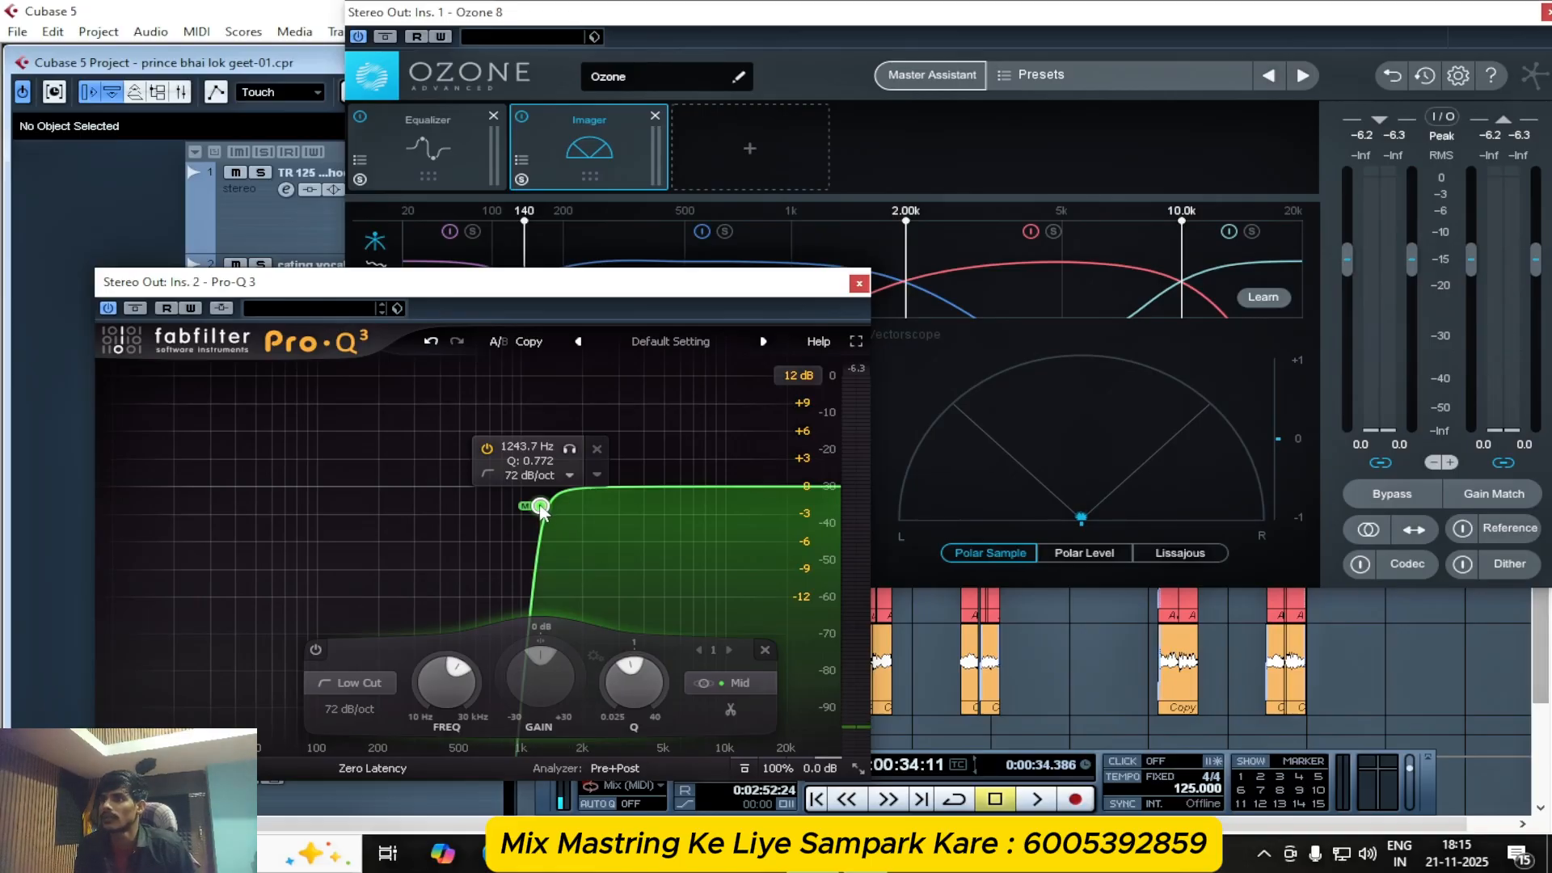
left_click(570, 452)
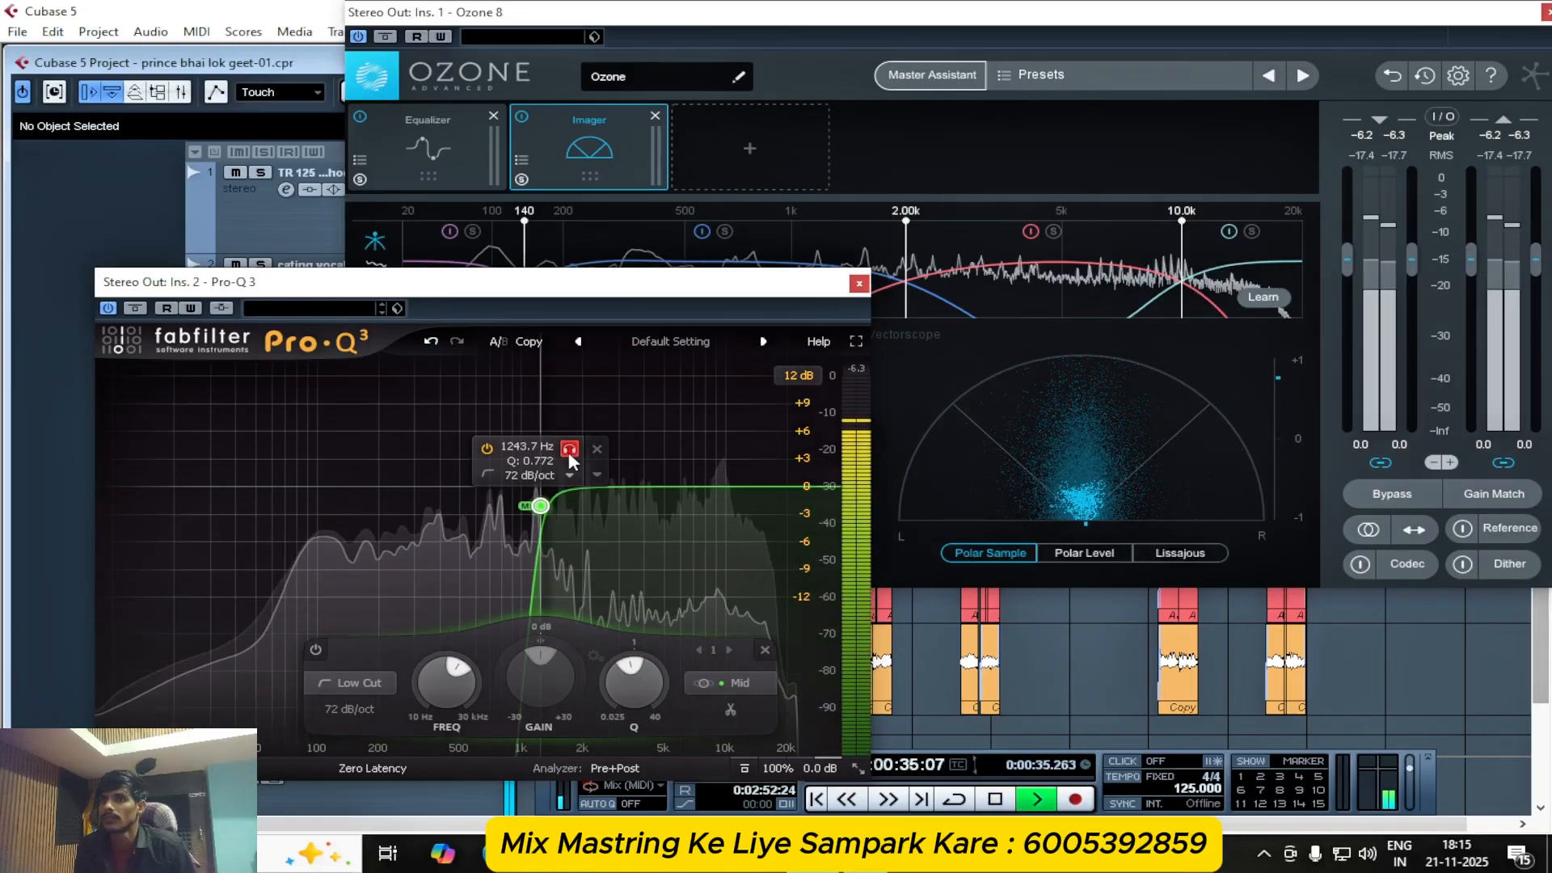
left_click(570, 451)
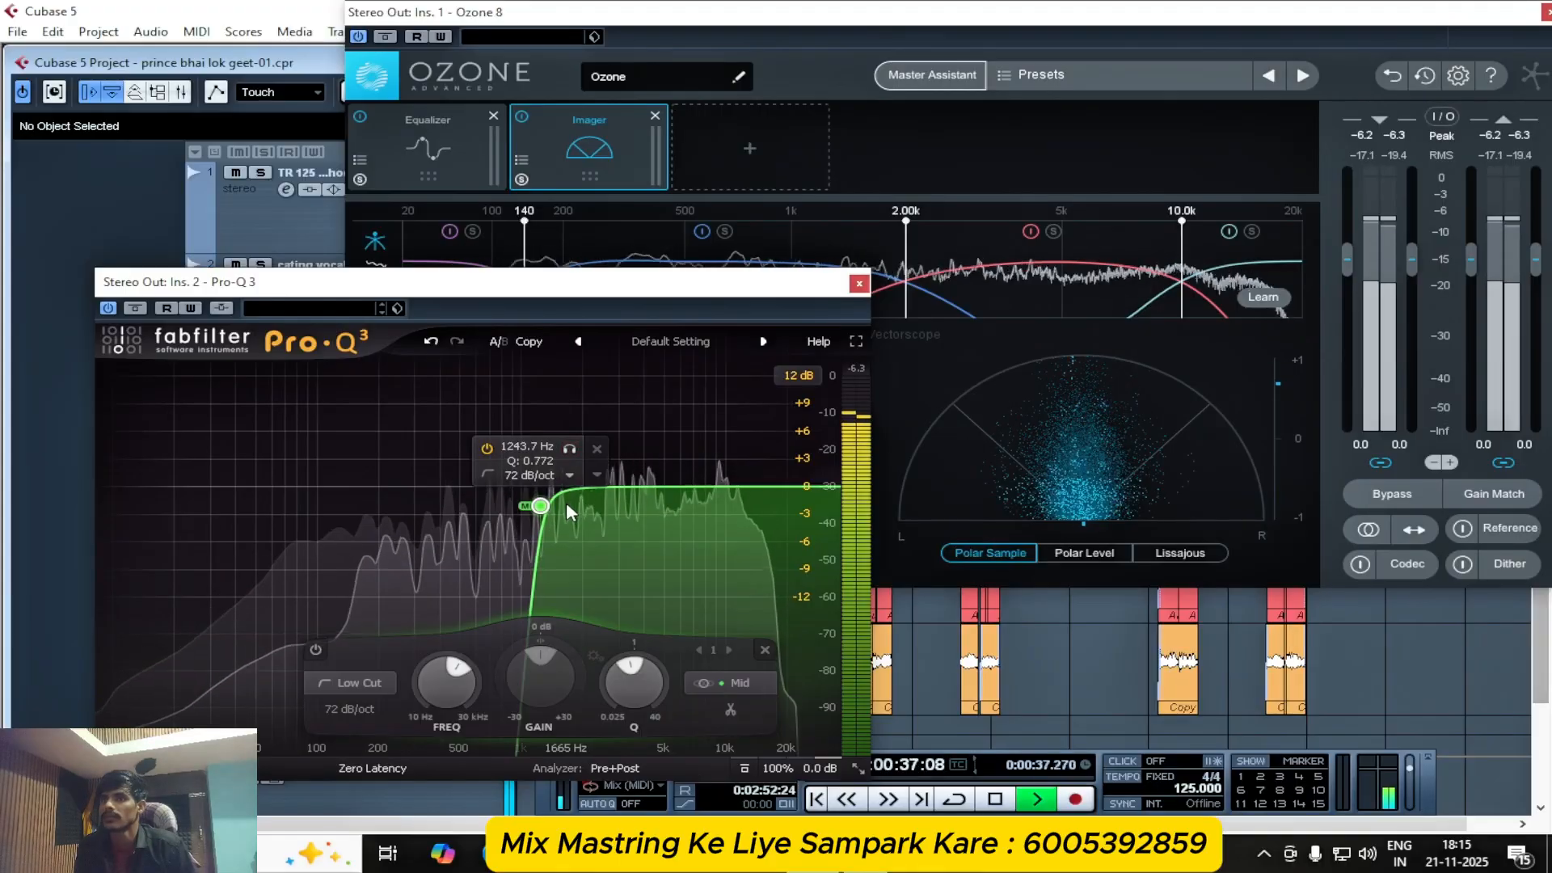
key("space")
- Switch the low cut to Side and sweep it up to 30000 Hz during playback to hear the song without its side content
mouse_move(623, 290)
left_mouse_down()
mouse_move(658, 295)
mouse_move(622, 285)
left_mouse_up()
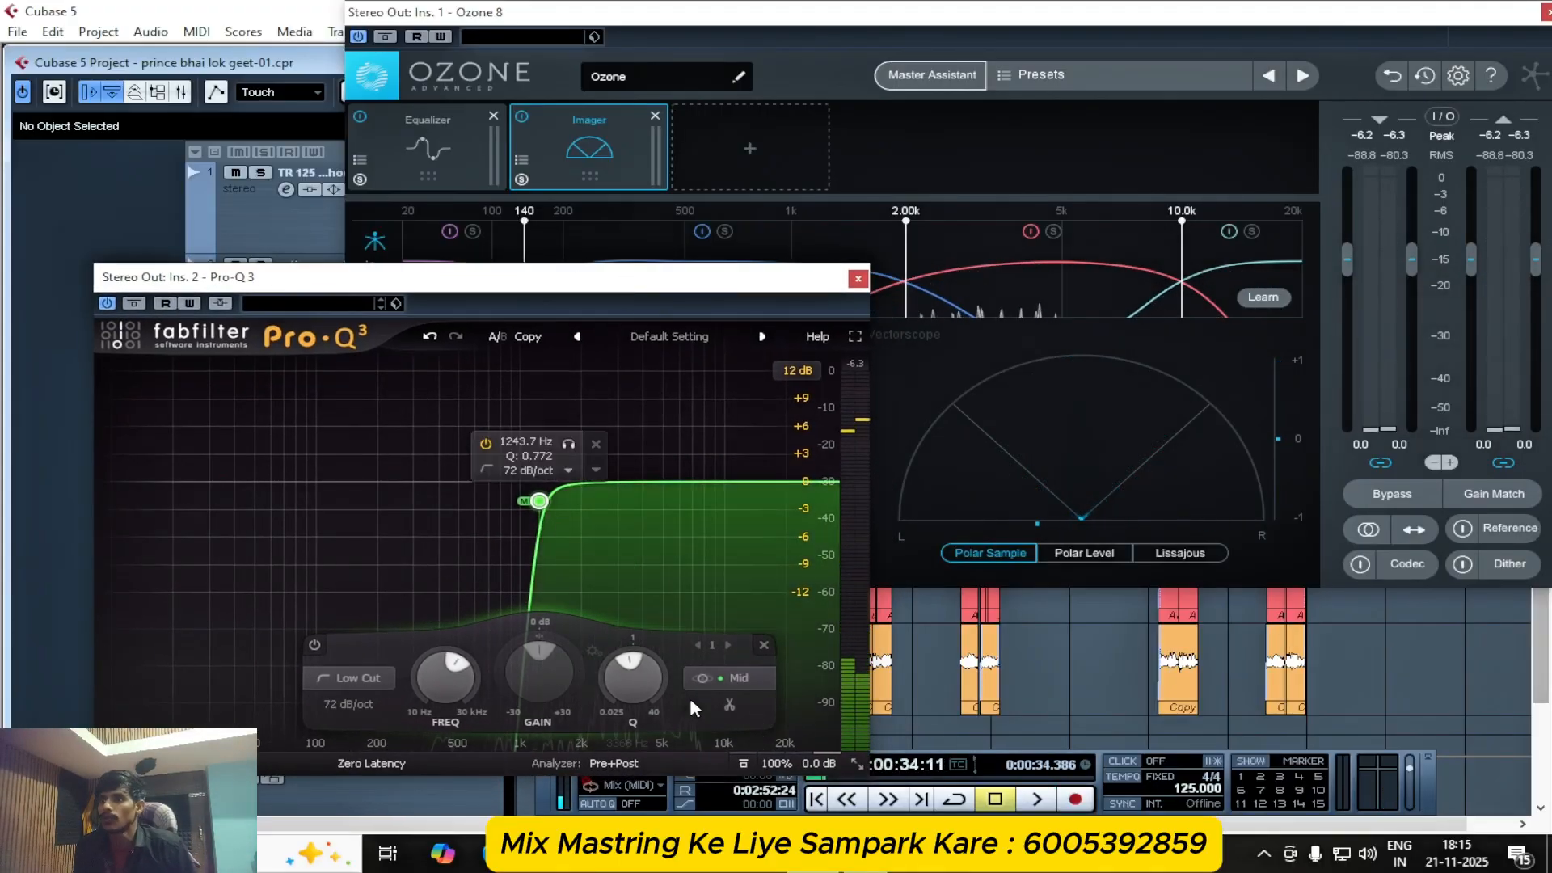
left_click(733, 680)
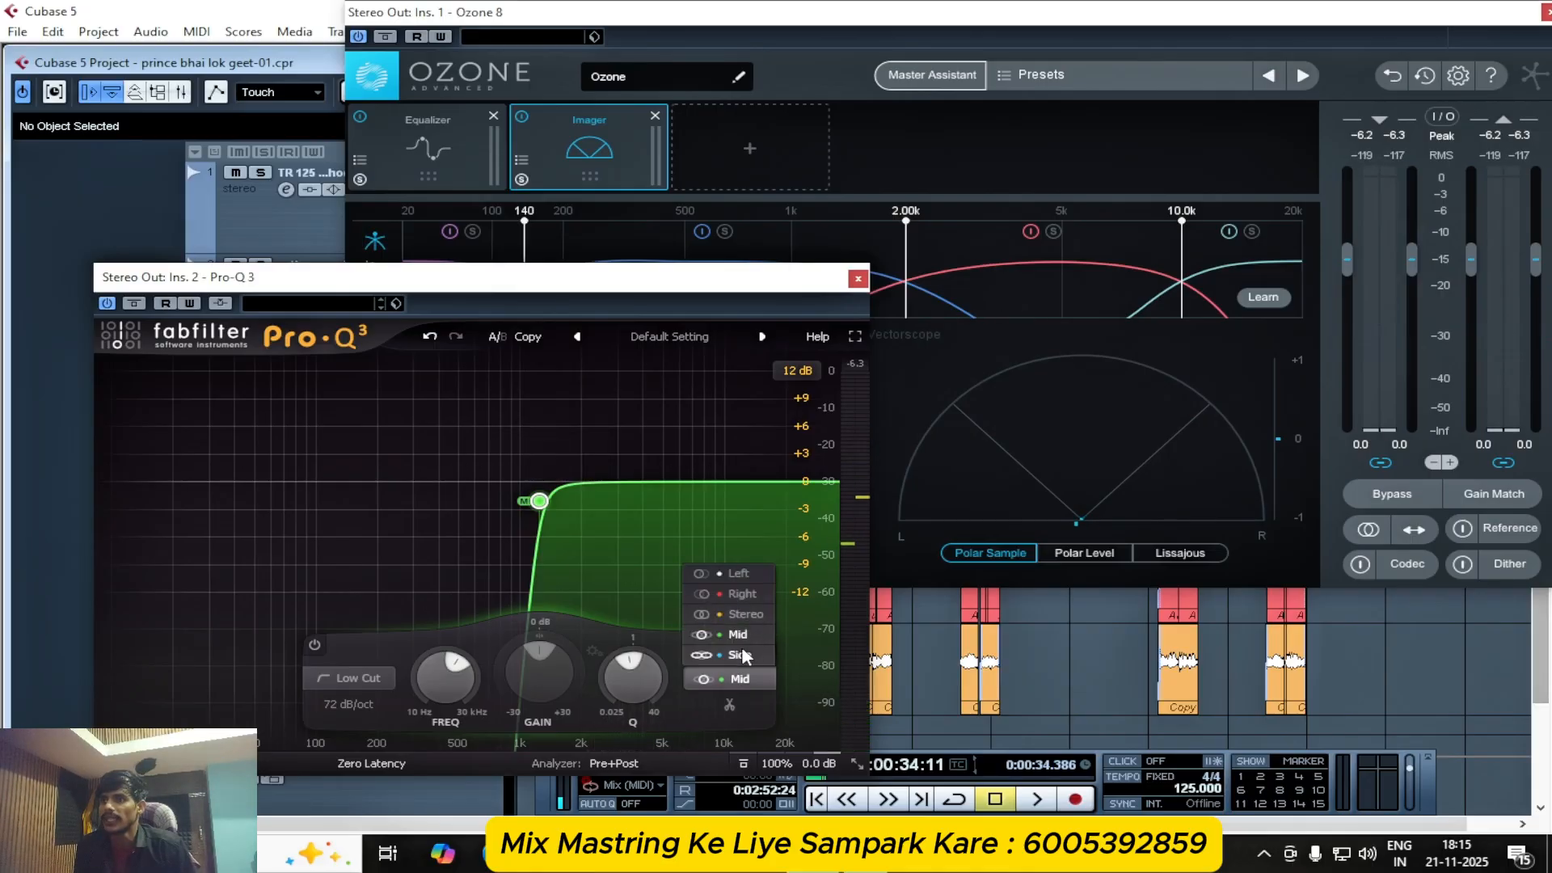
left_click(742, 655)
key("space")
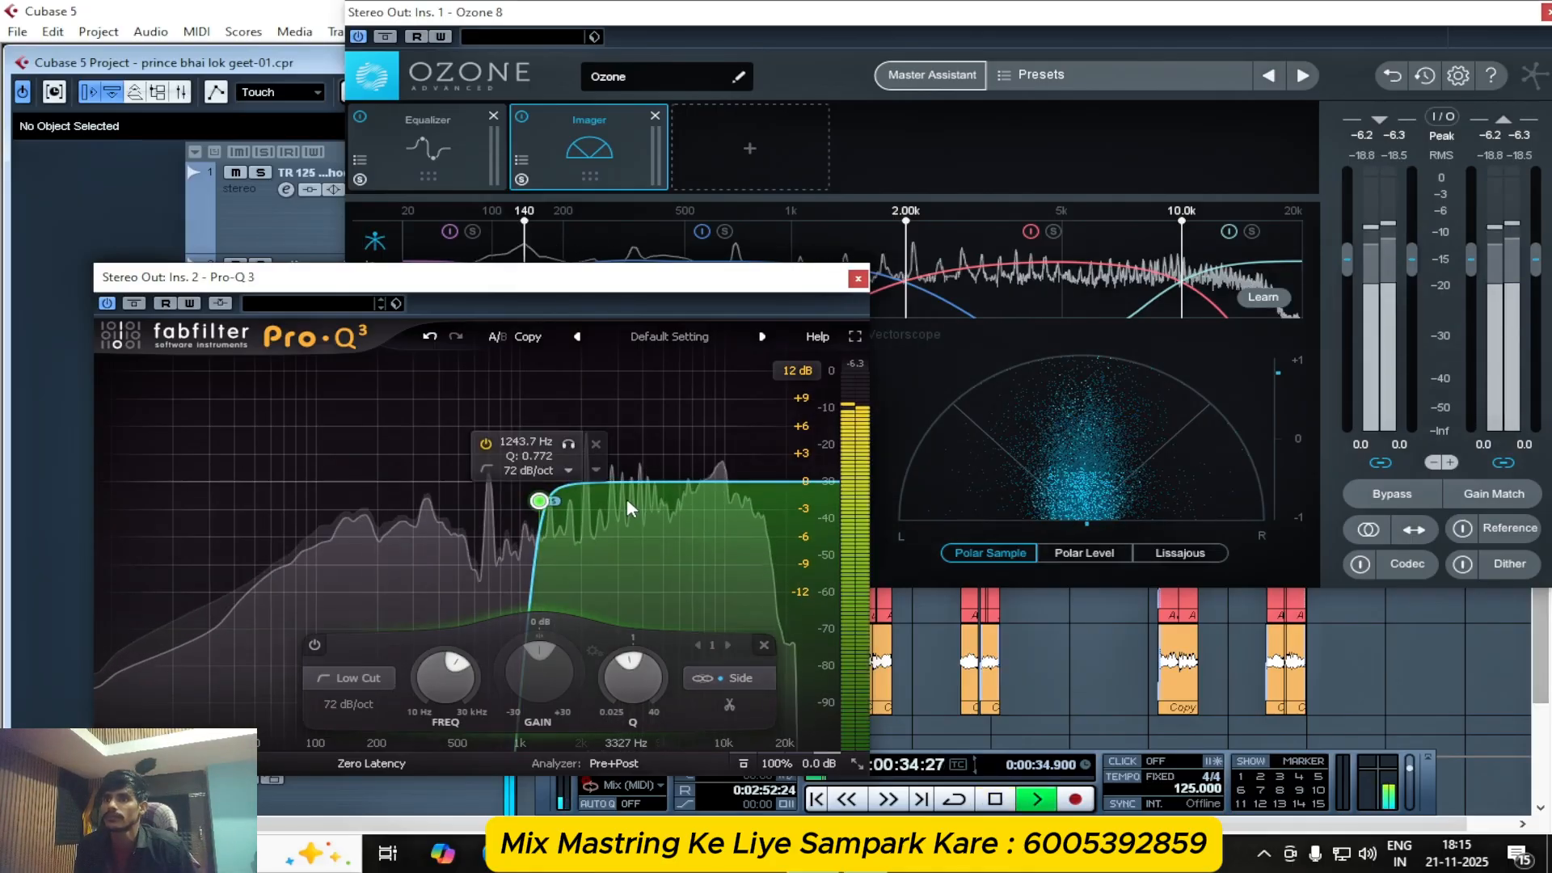
left_click_drag(543, 503, 845, 501)
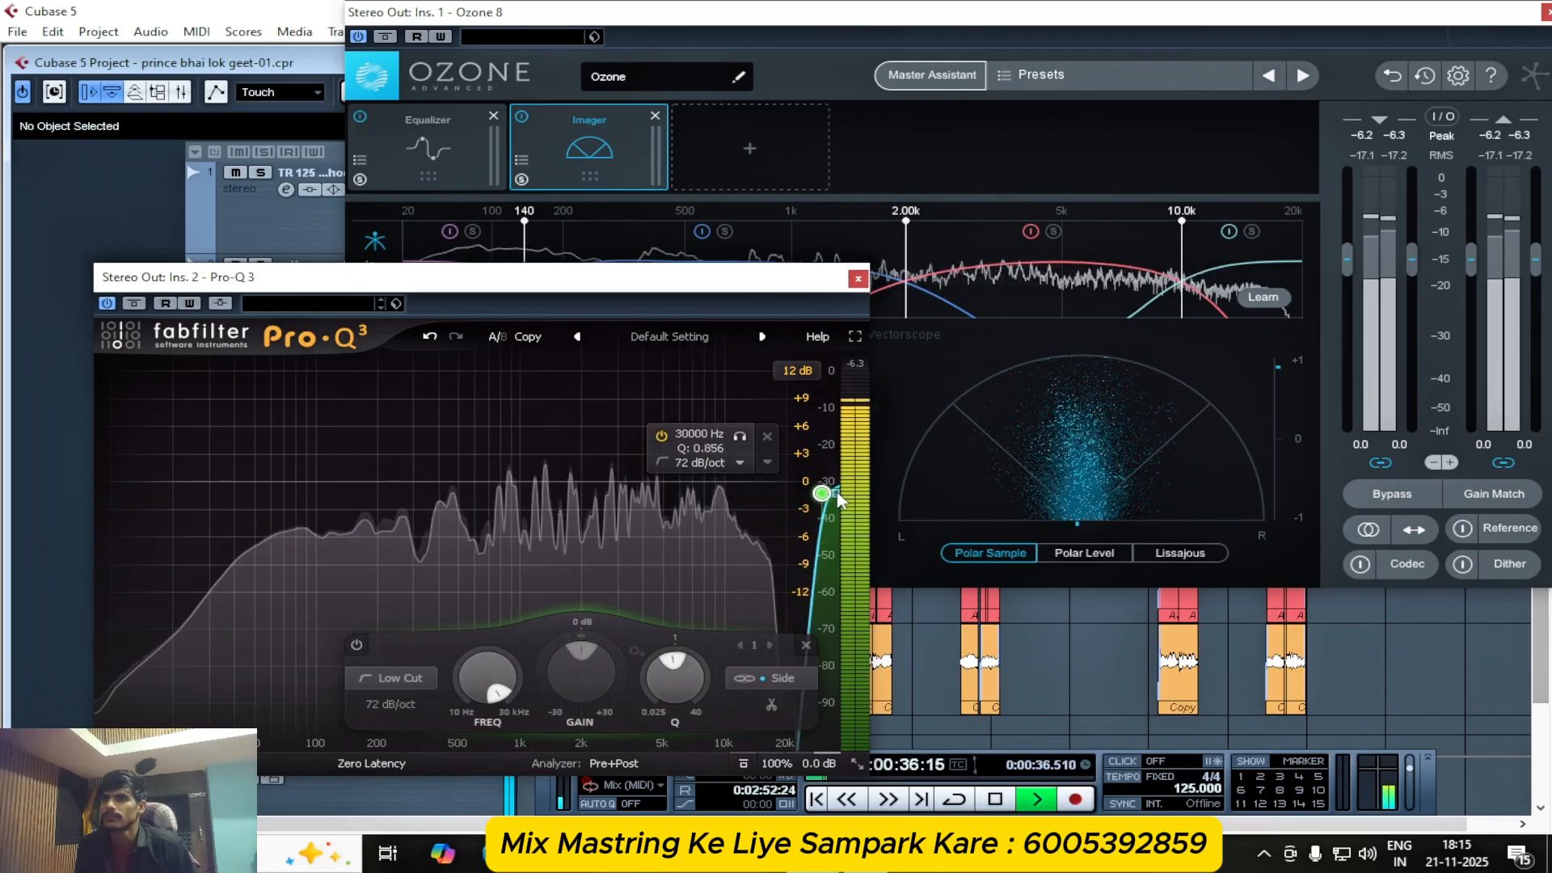
key("space")
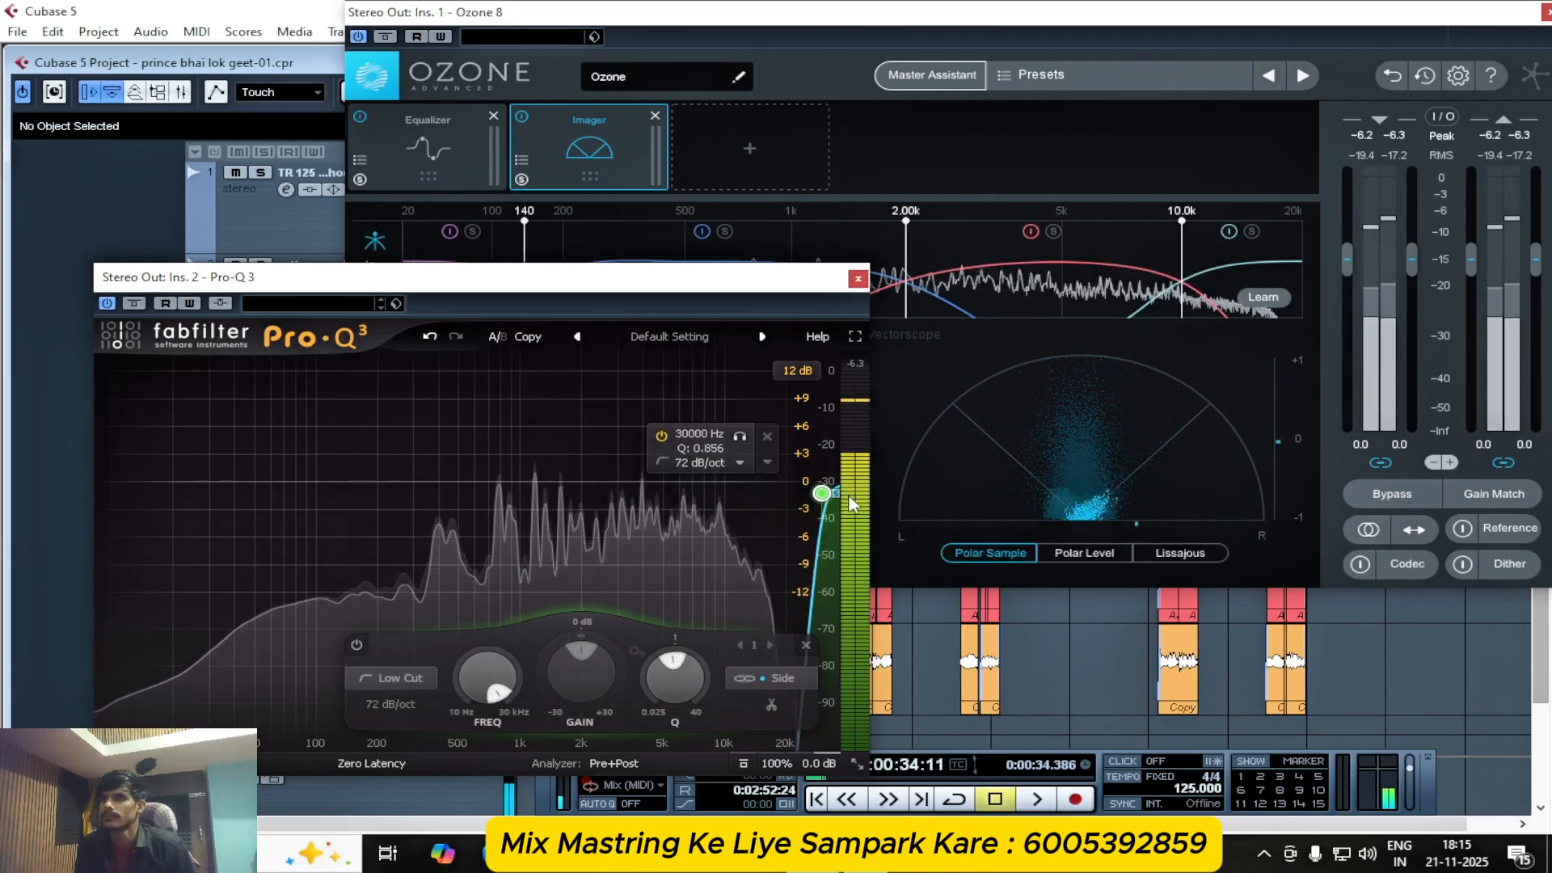
- Return the low cut to the low bass, set it to process Stereo, and close Pro-Q 3 after a playback check
left_click_drag(822, 493, 253, 482)
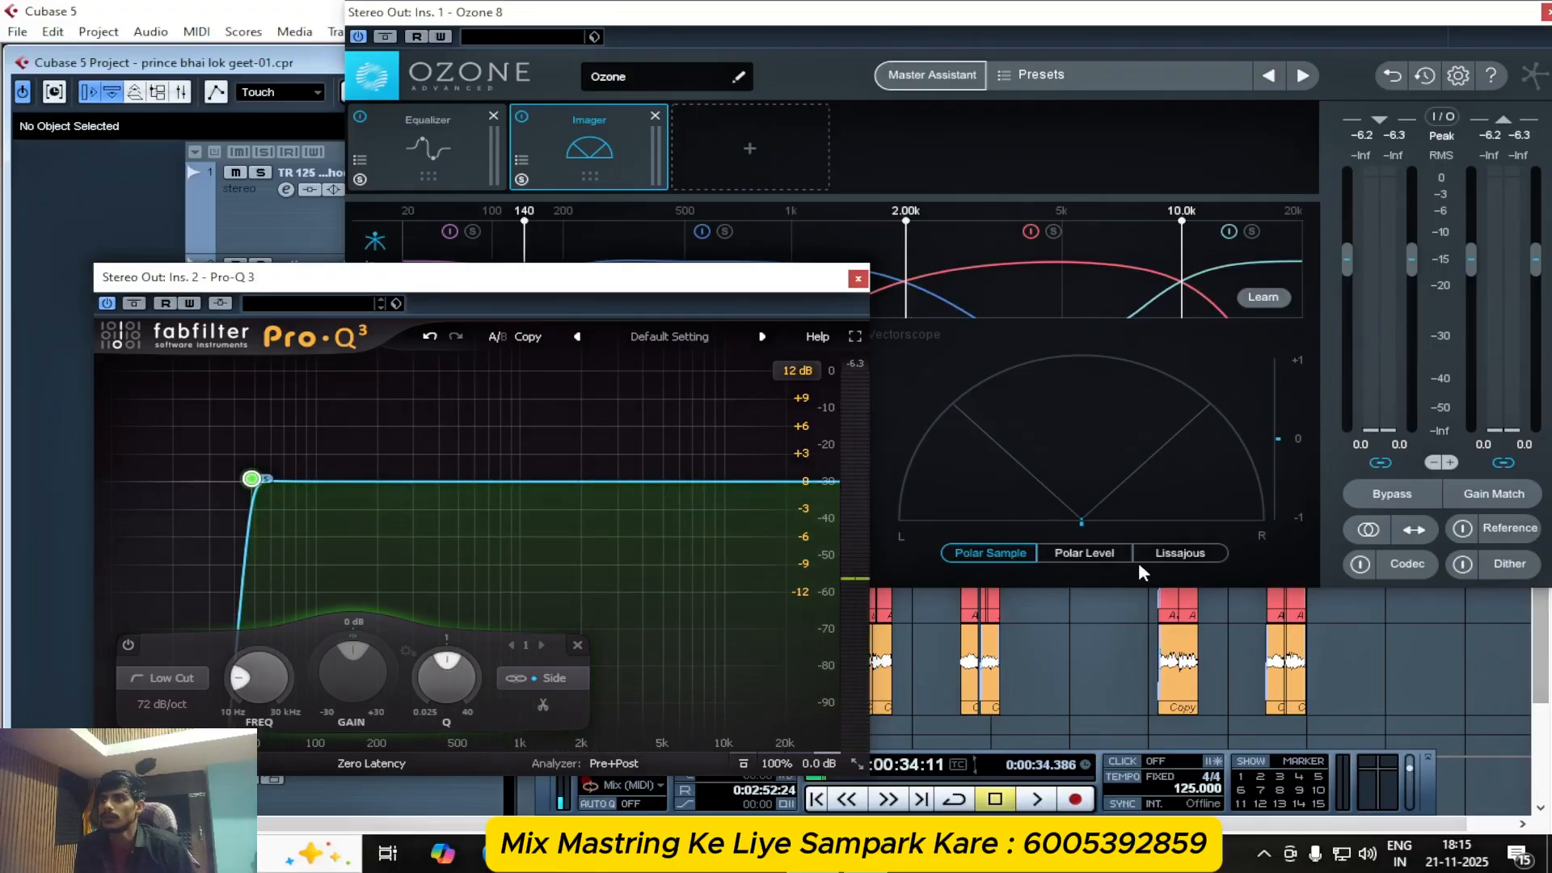
left_click(556, 680)
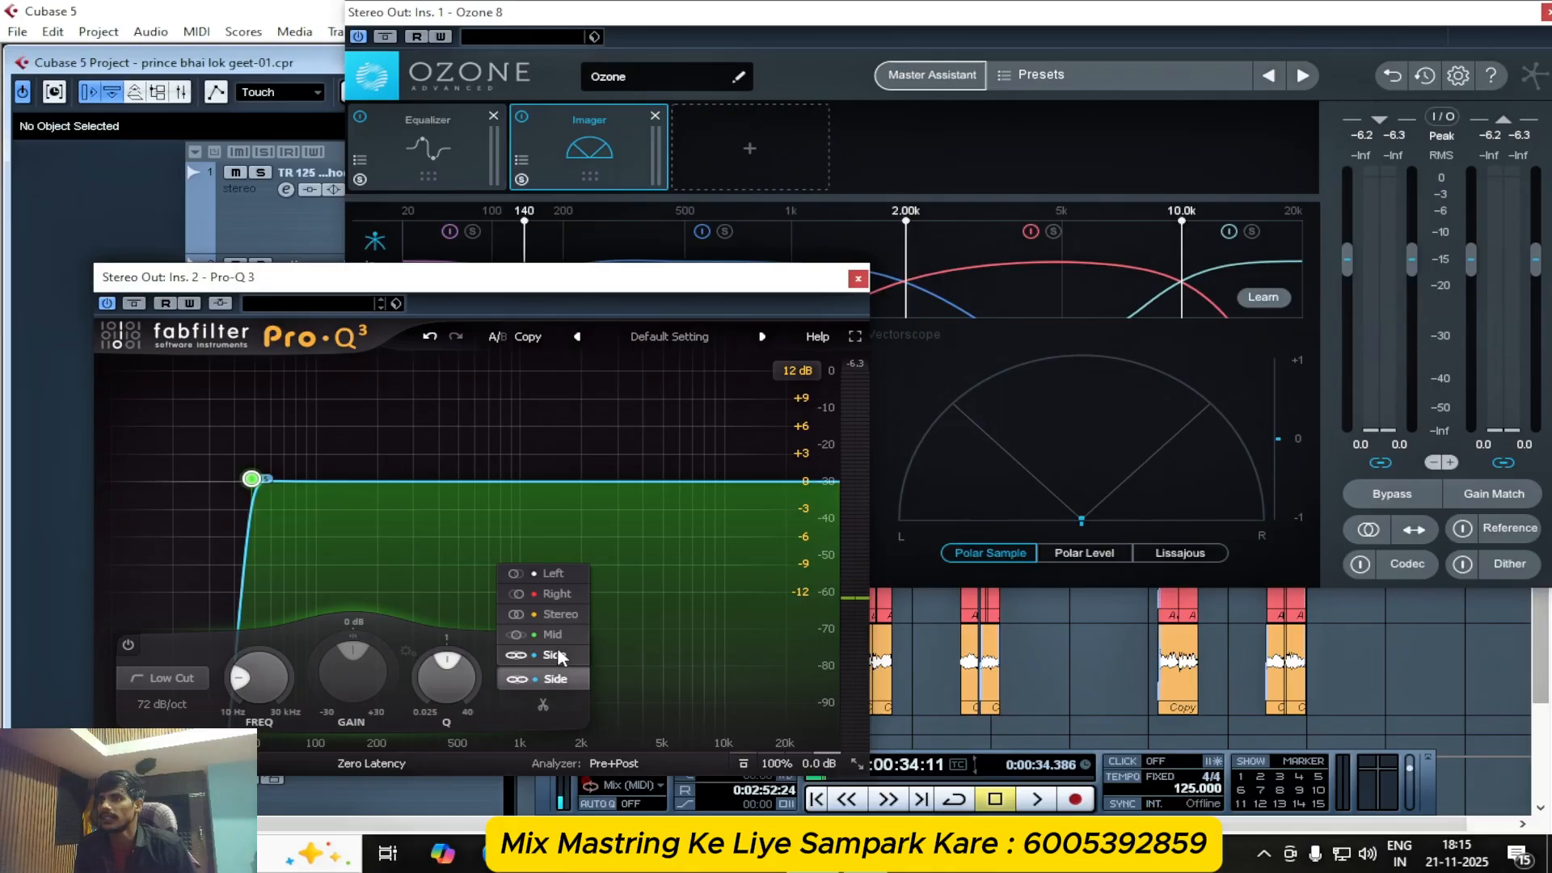
left_click(562, 615)
key("space")
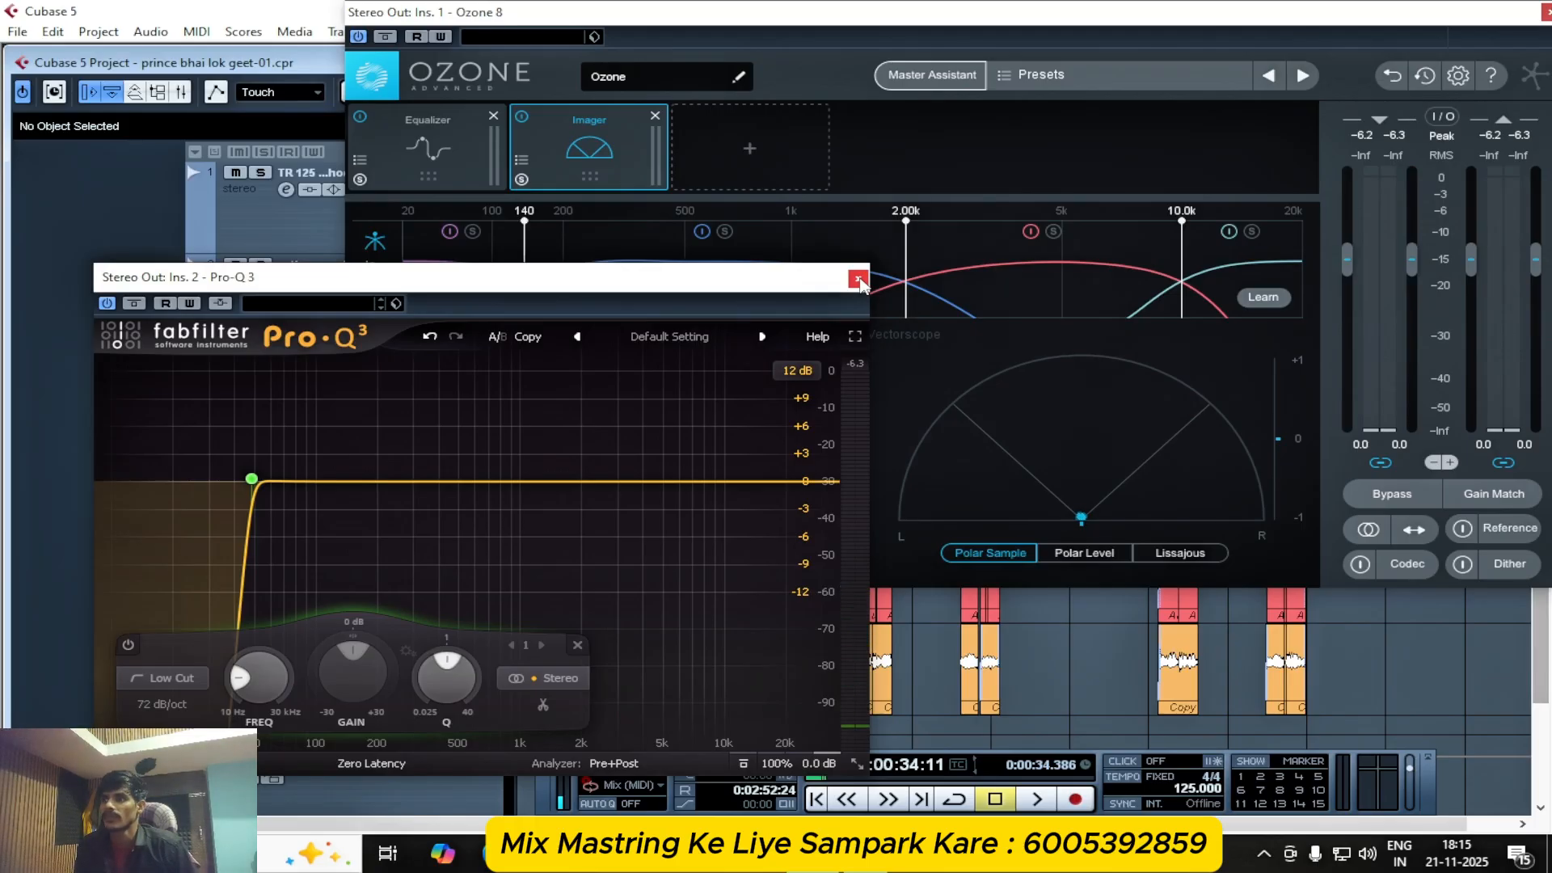
left_click(858, 280)
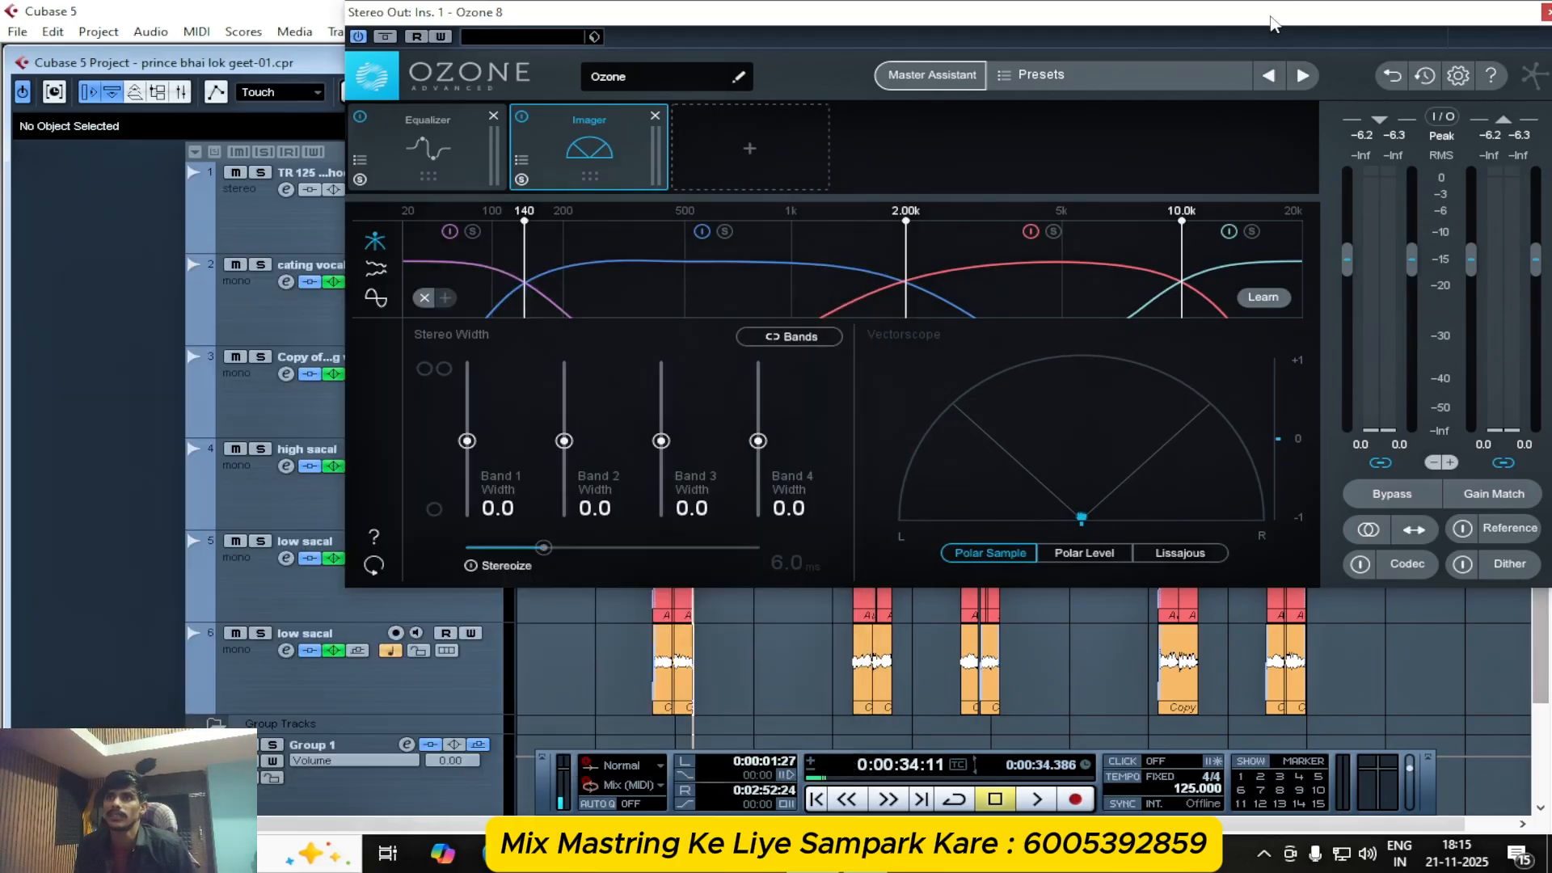
- Close the Ozone 8 window and remove Pro-Q 3 from Stereo Out's second insert slot, discarding its changes
left_click_drag(1271, 16, 1246, 150)
left_click(1373, 167)
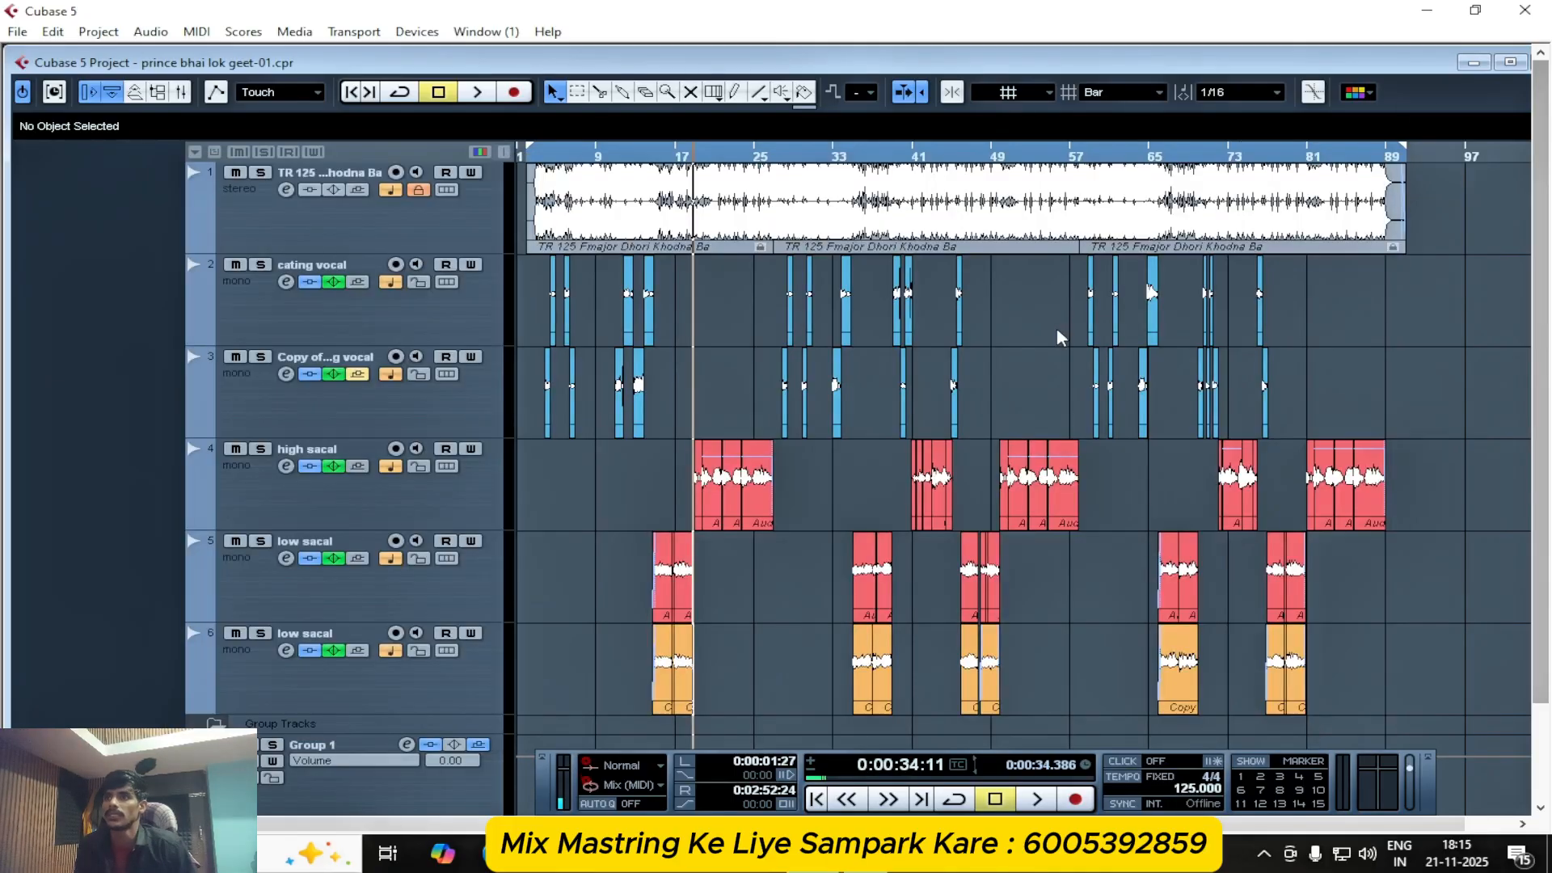
key("F3")
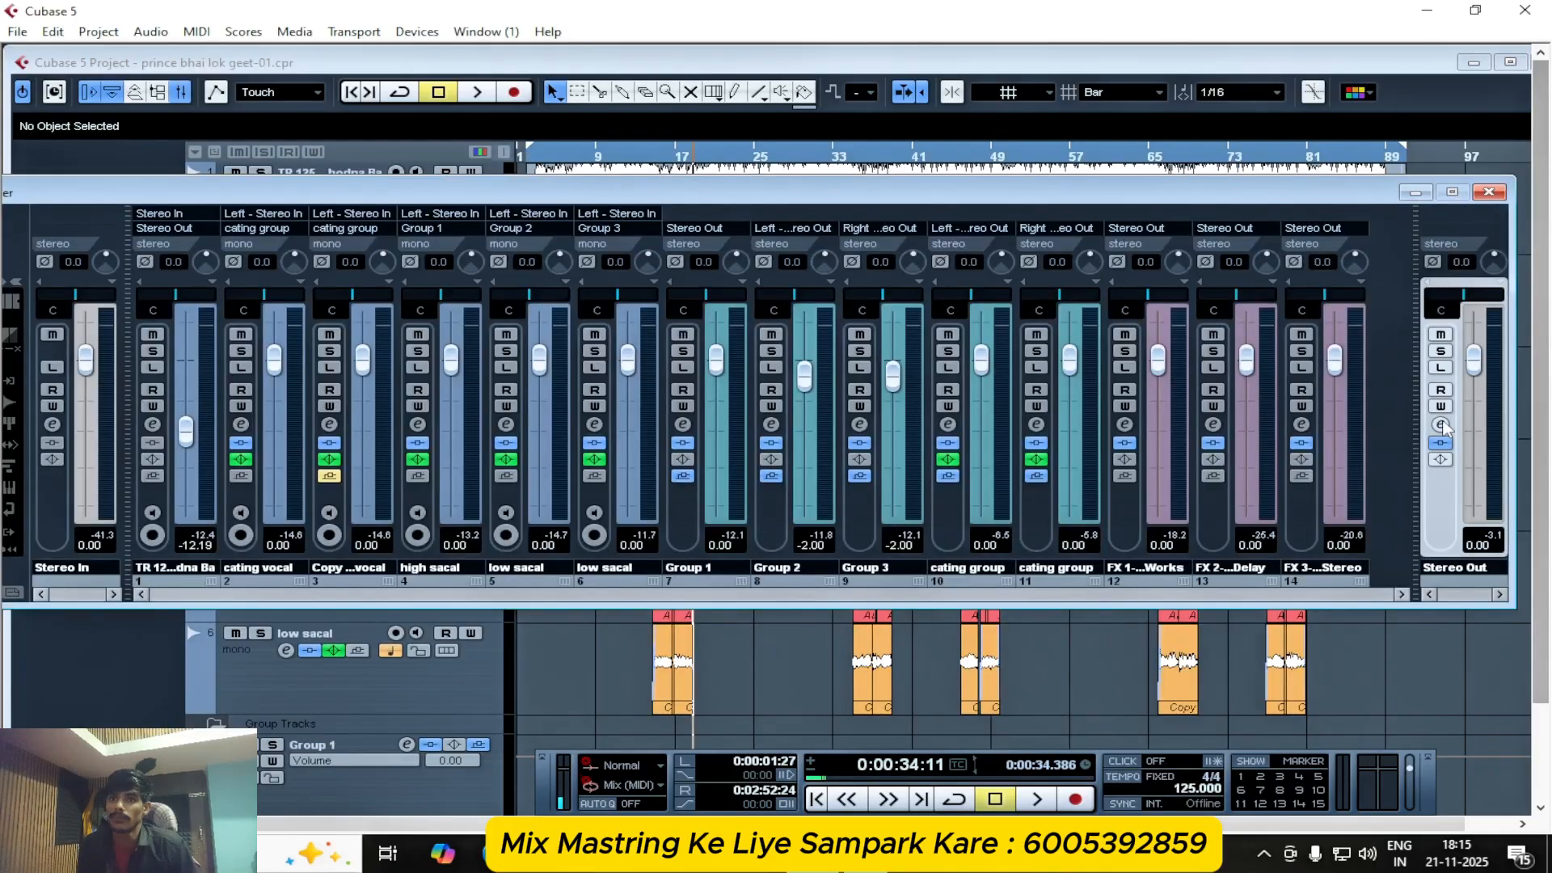
left_click(1440, 425)
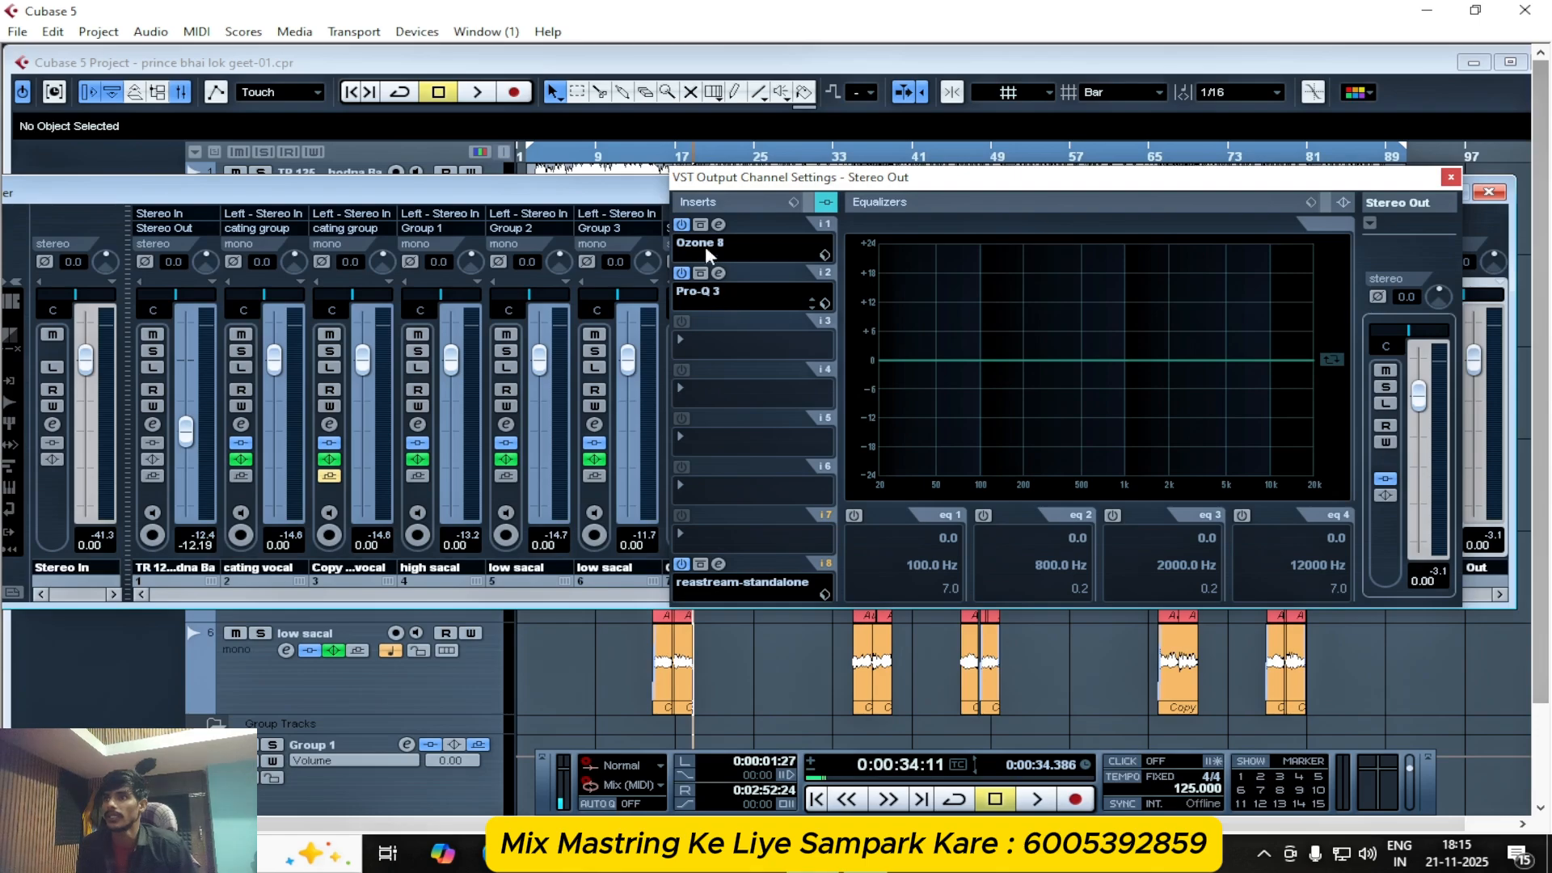
left_click(708, 287)
left_click(712, 301)
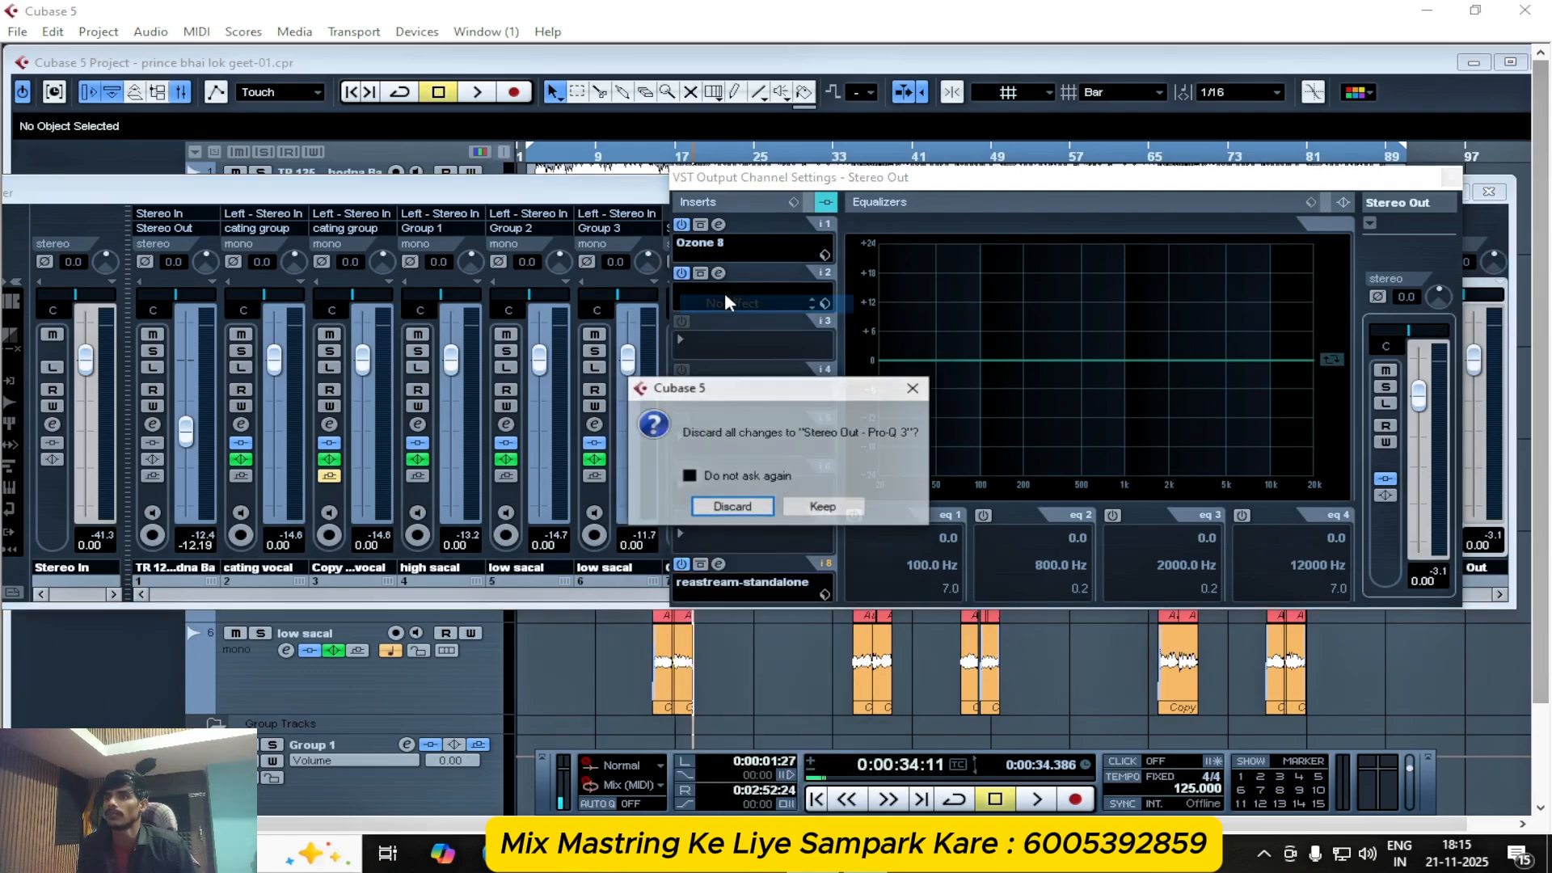
left_click(733, 508)
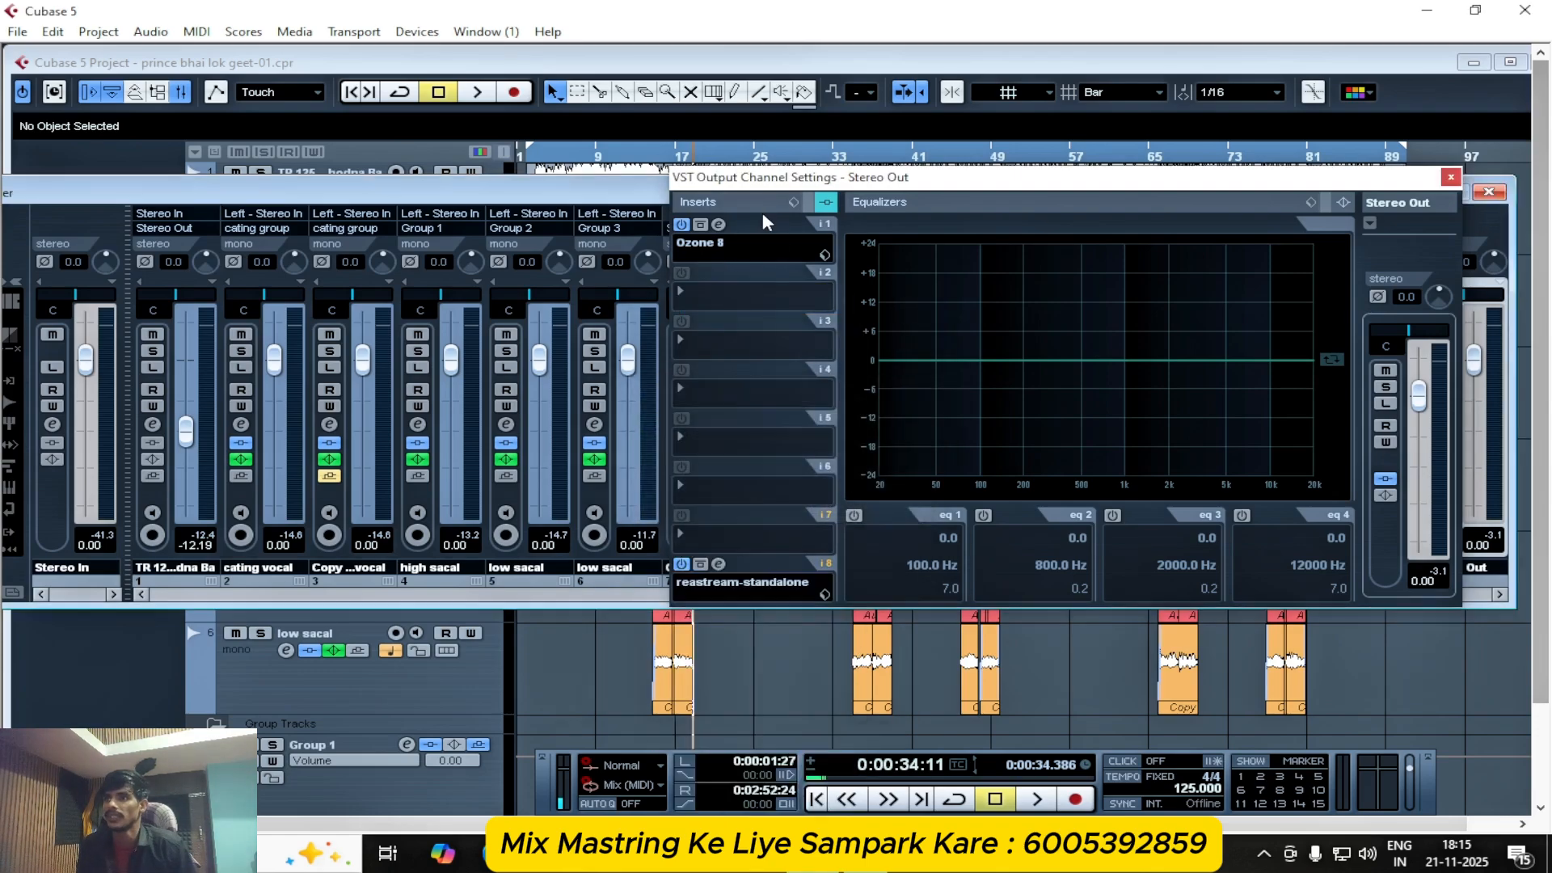
- Reopen Ozone 8 on Stereo Out and look through its Equalizer and Imager modules, ending on the Equalizer
left_click(719, 226)
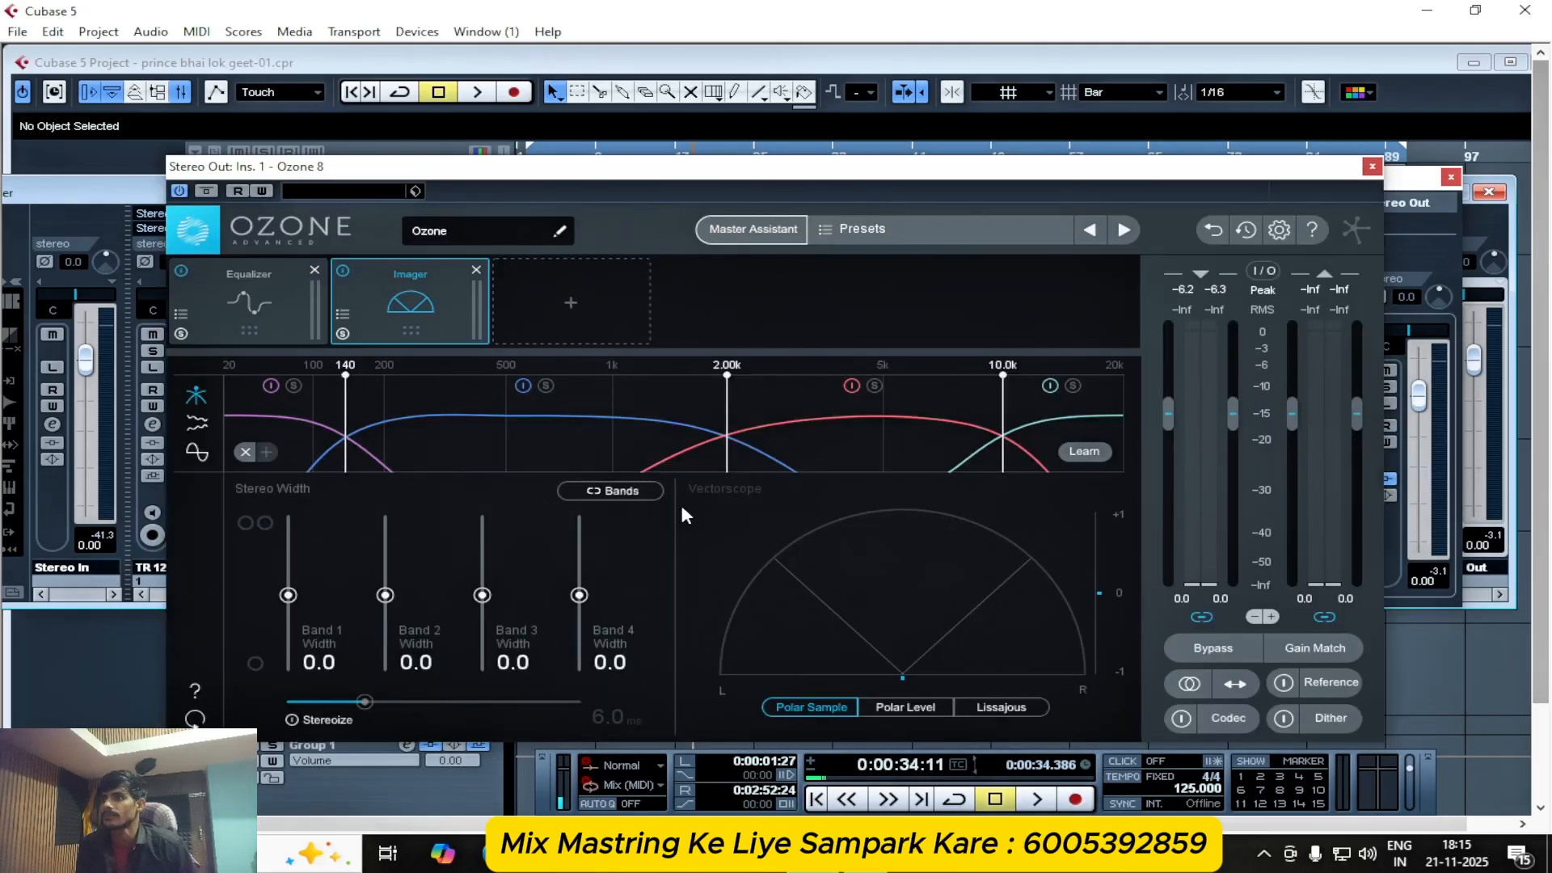
left_click(246, 299)
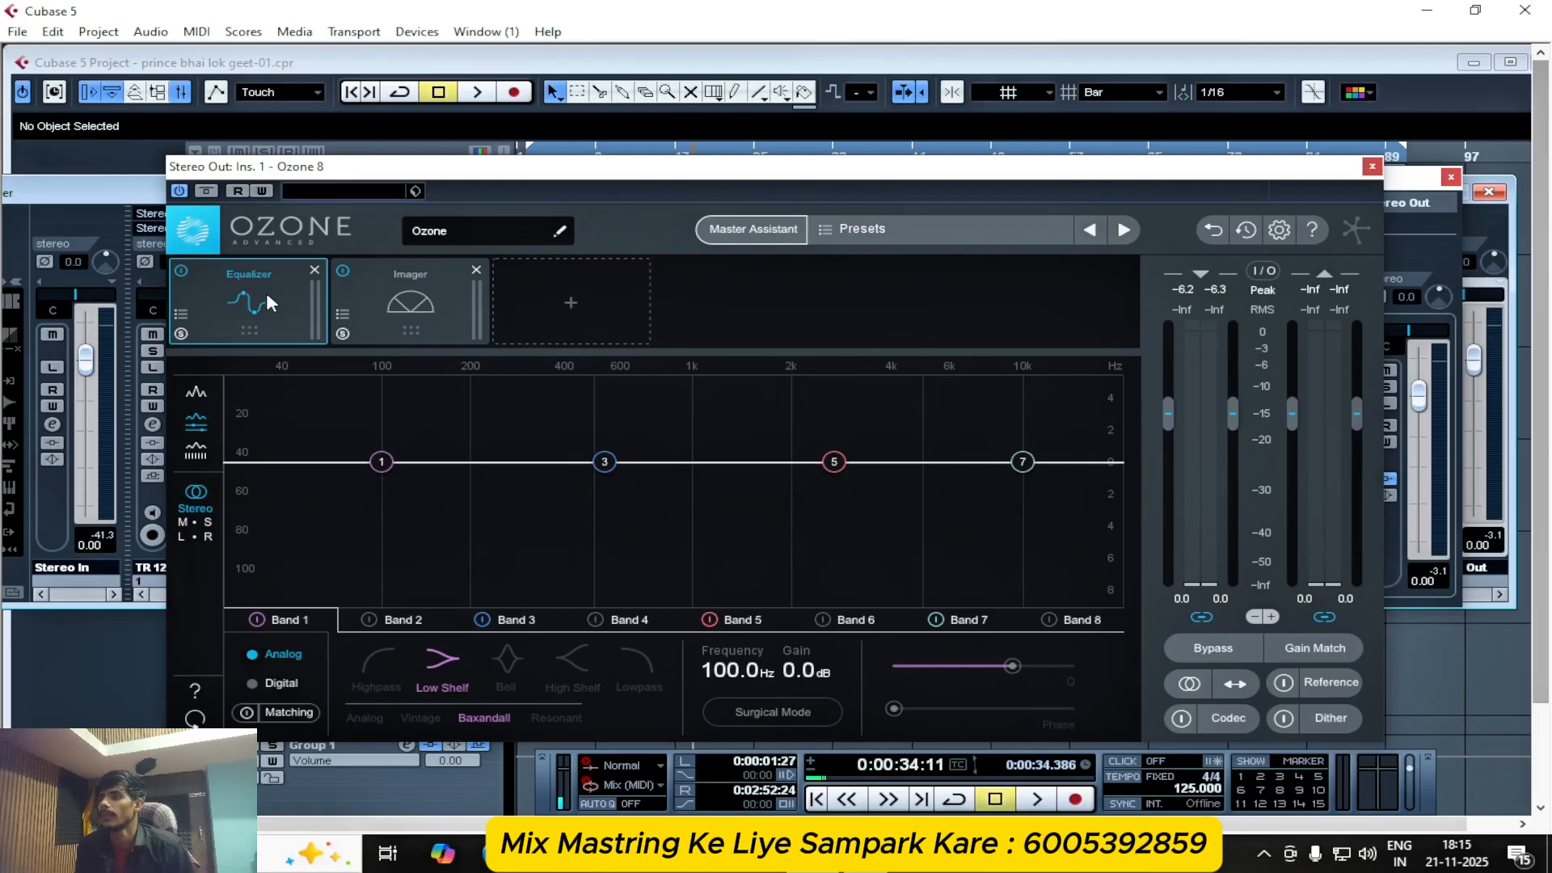
left_click(425, 300)
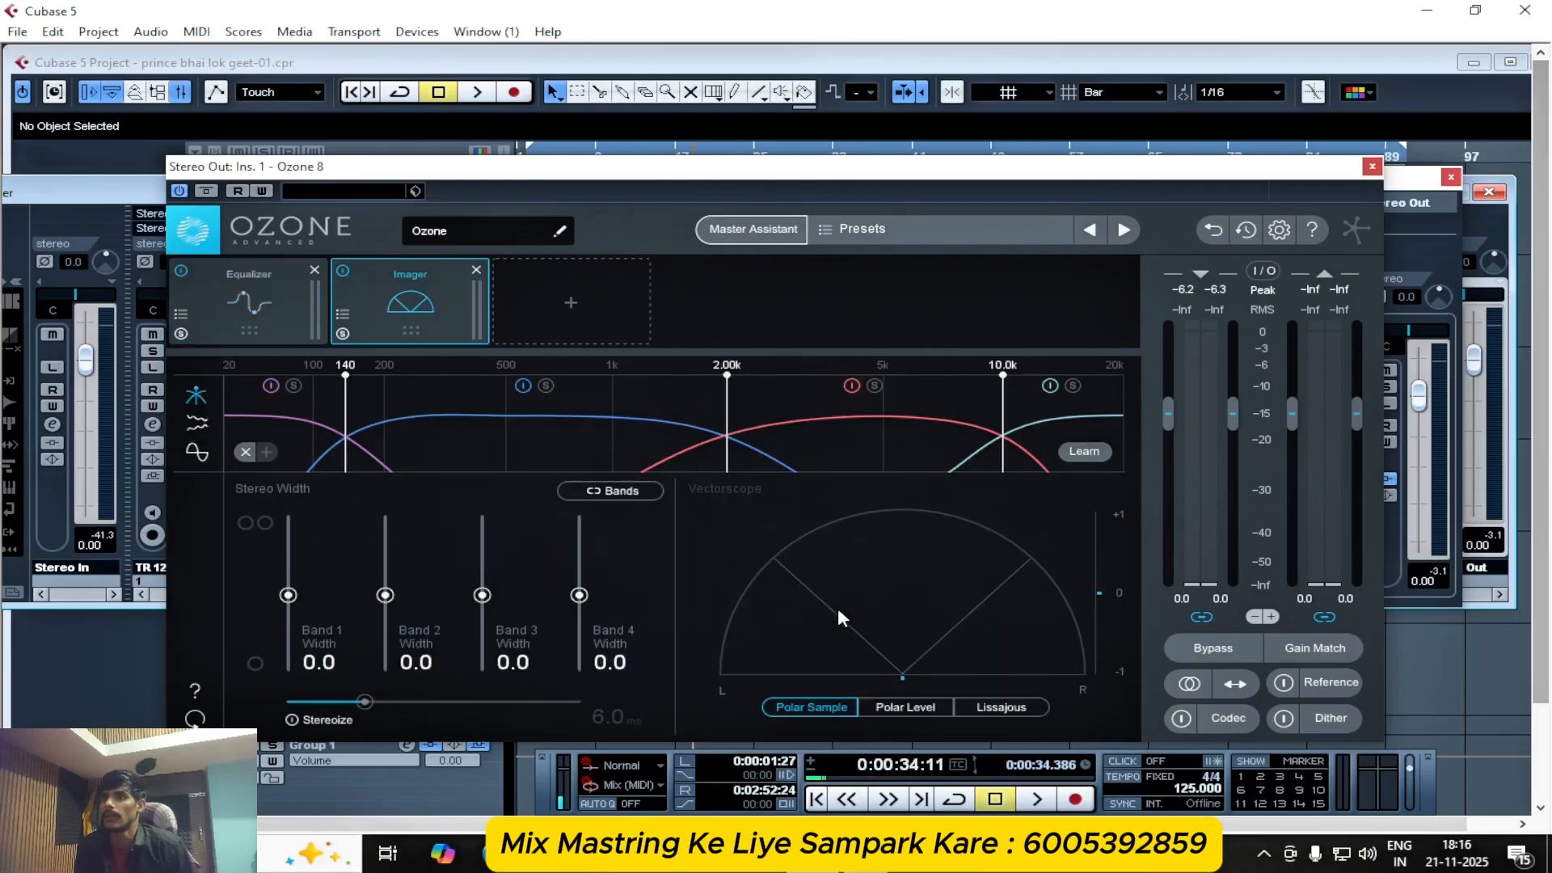
left_click(251, 298)
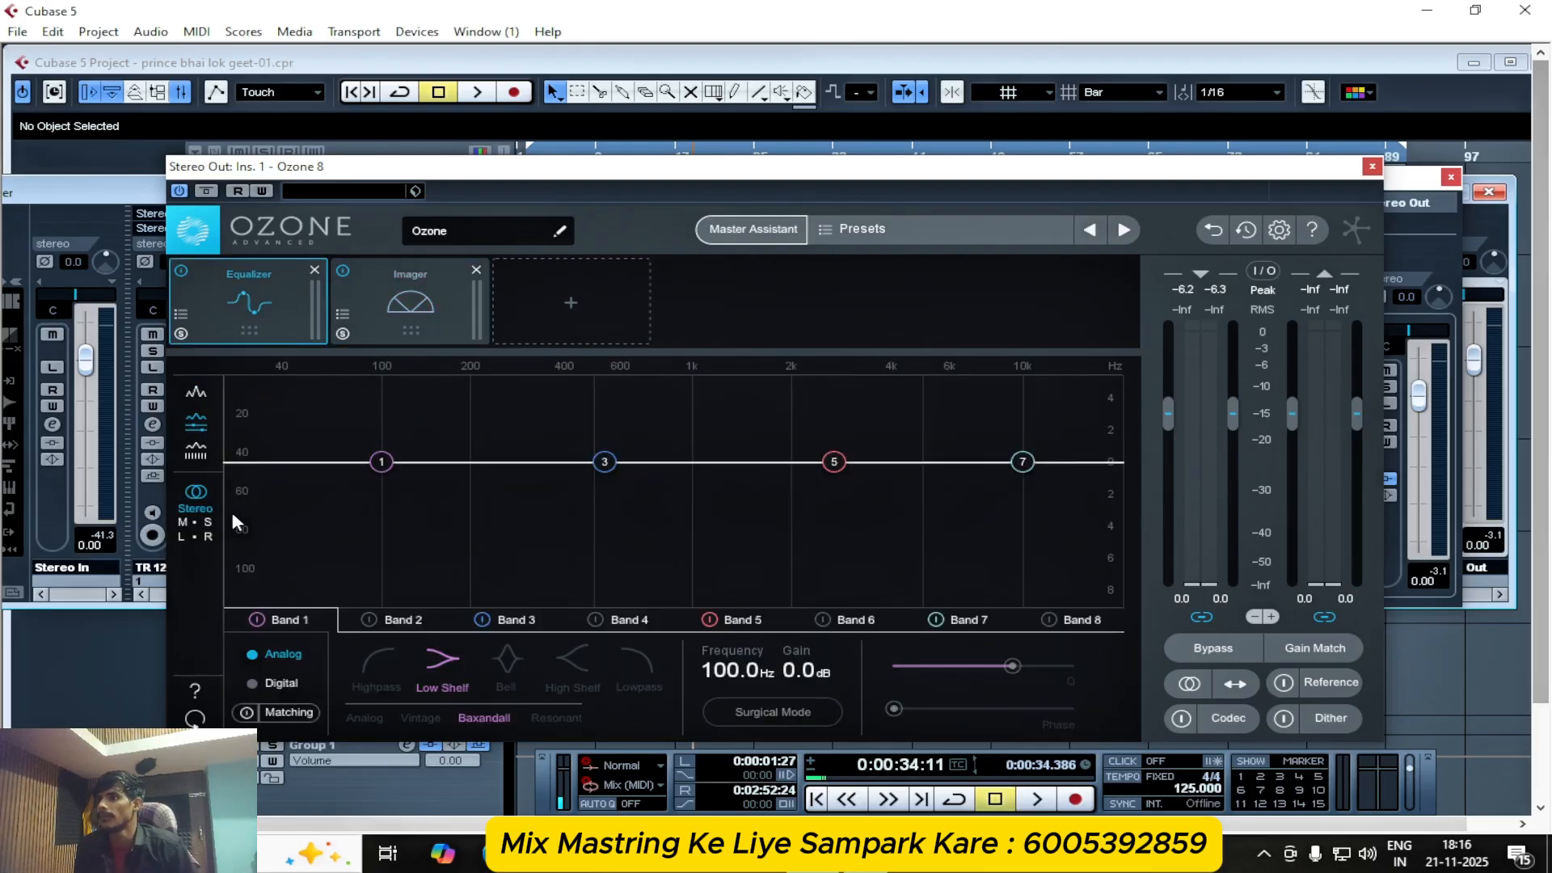
- Switch the equalizer to mid/side processing and make Mid band 1 a highpass filter at about 87.9 Hz
left_click(186, 522)
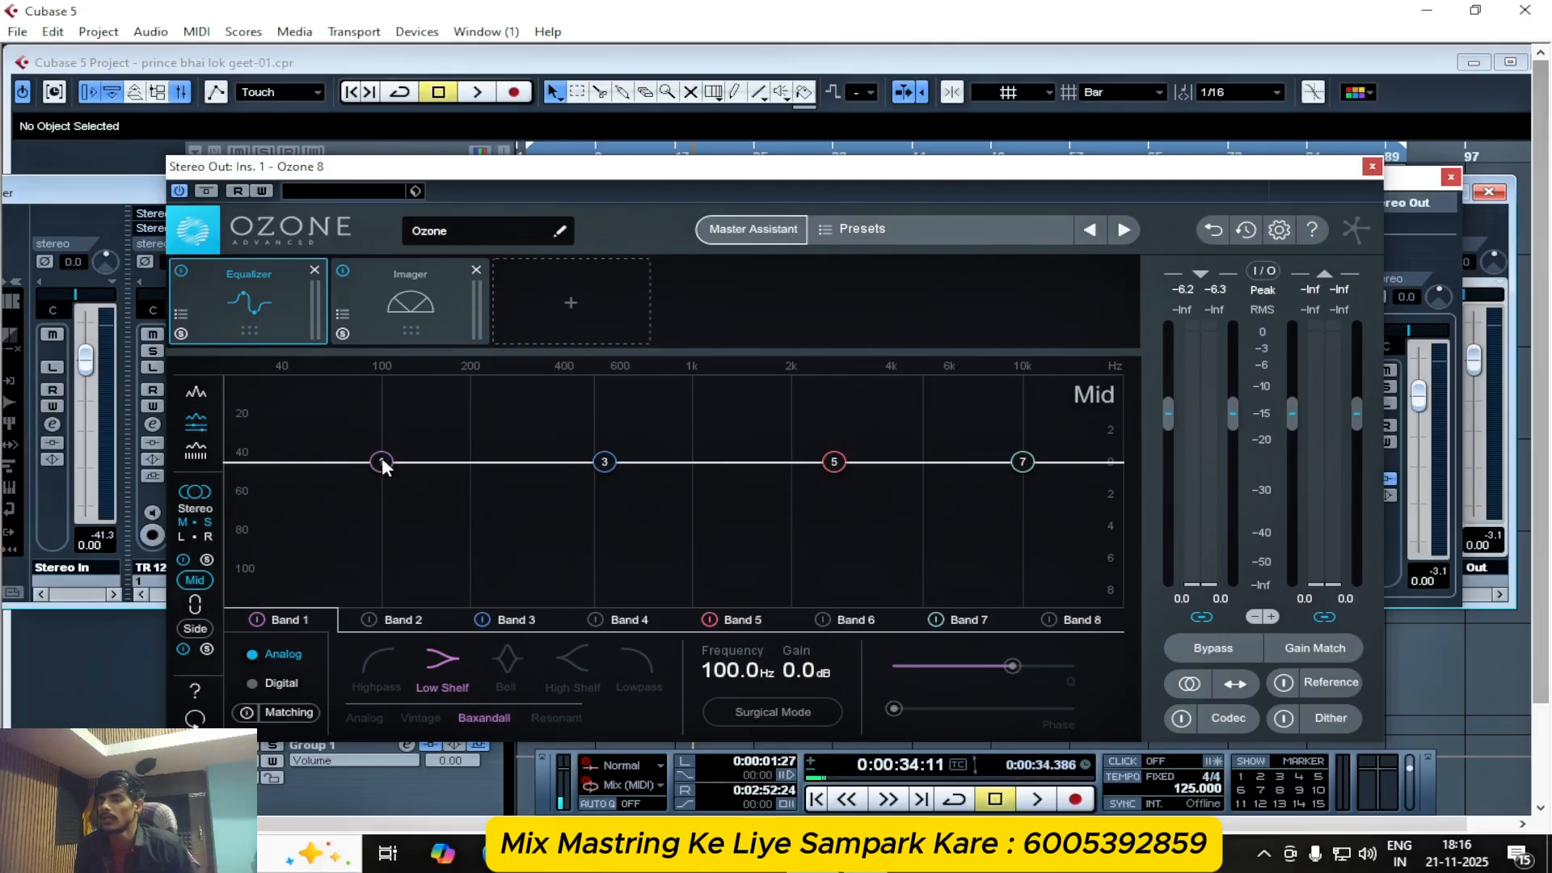
left_click_drag(382, 459, 368, 521)
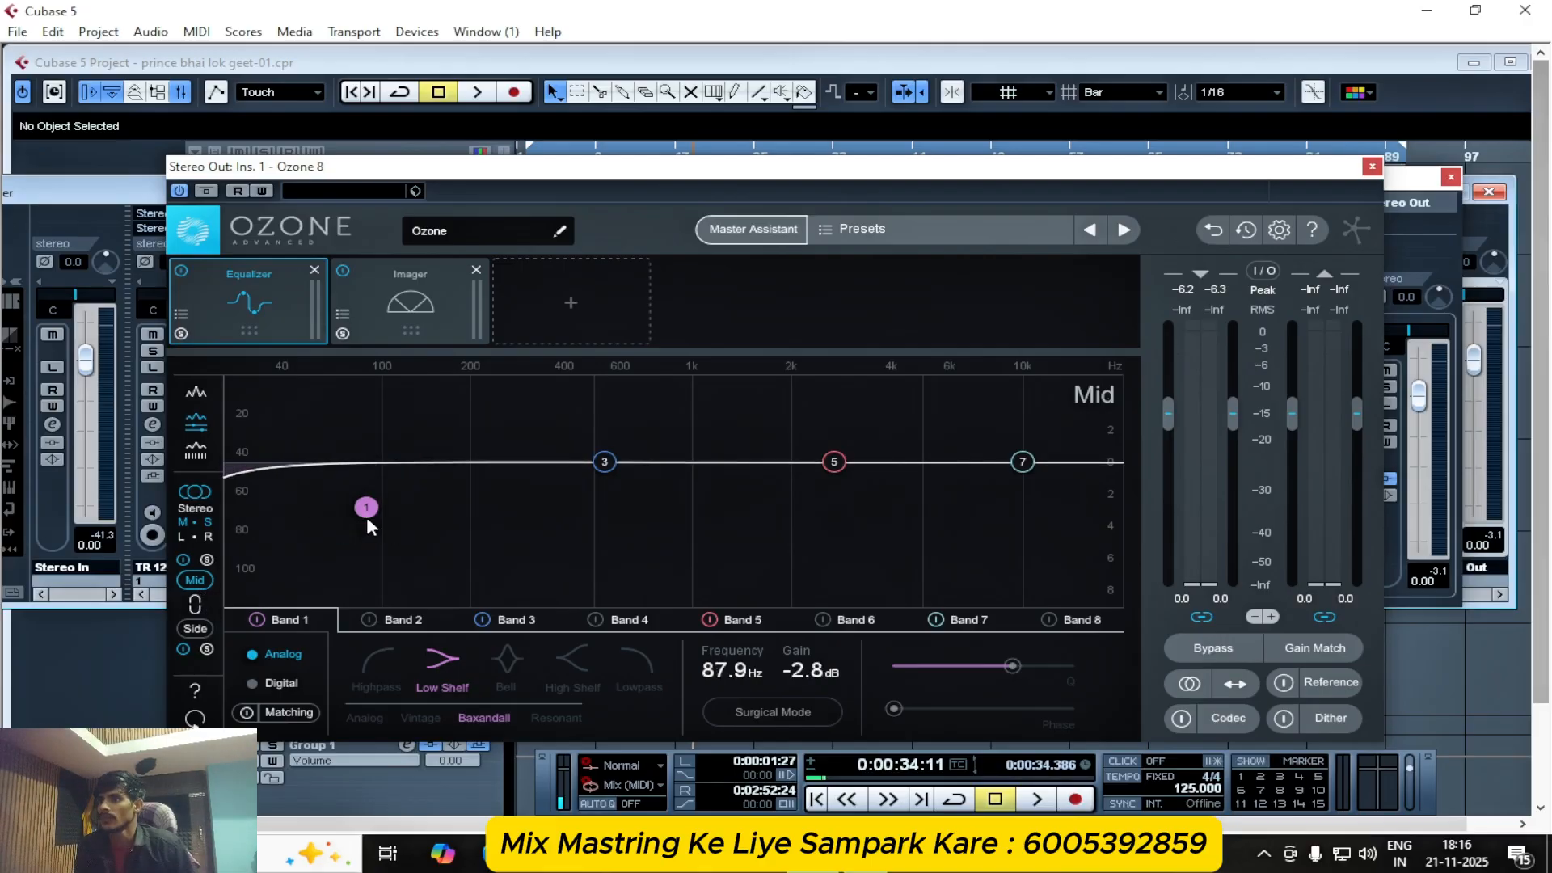
left_click(374, 668)
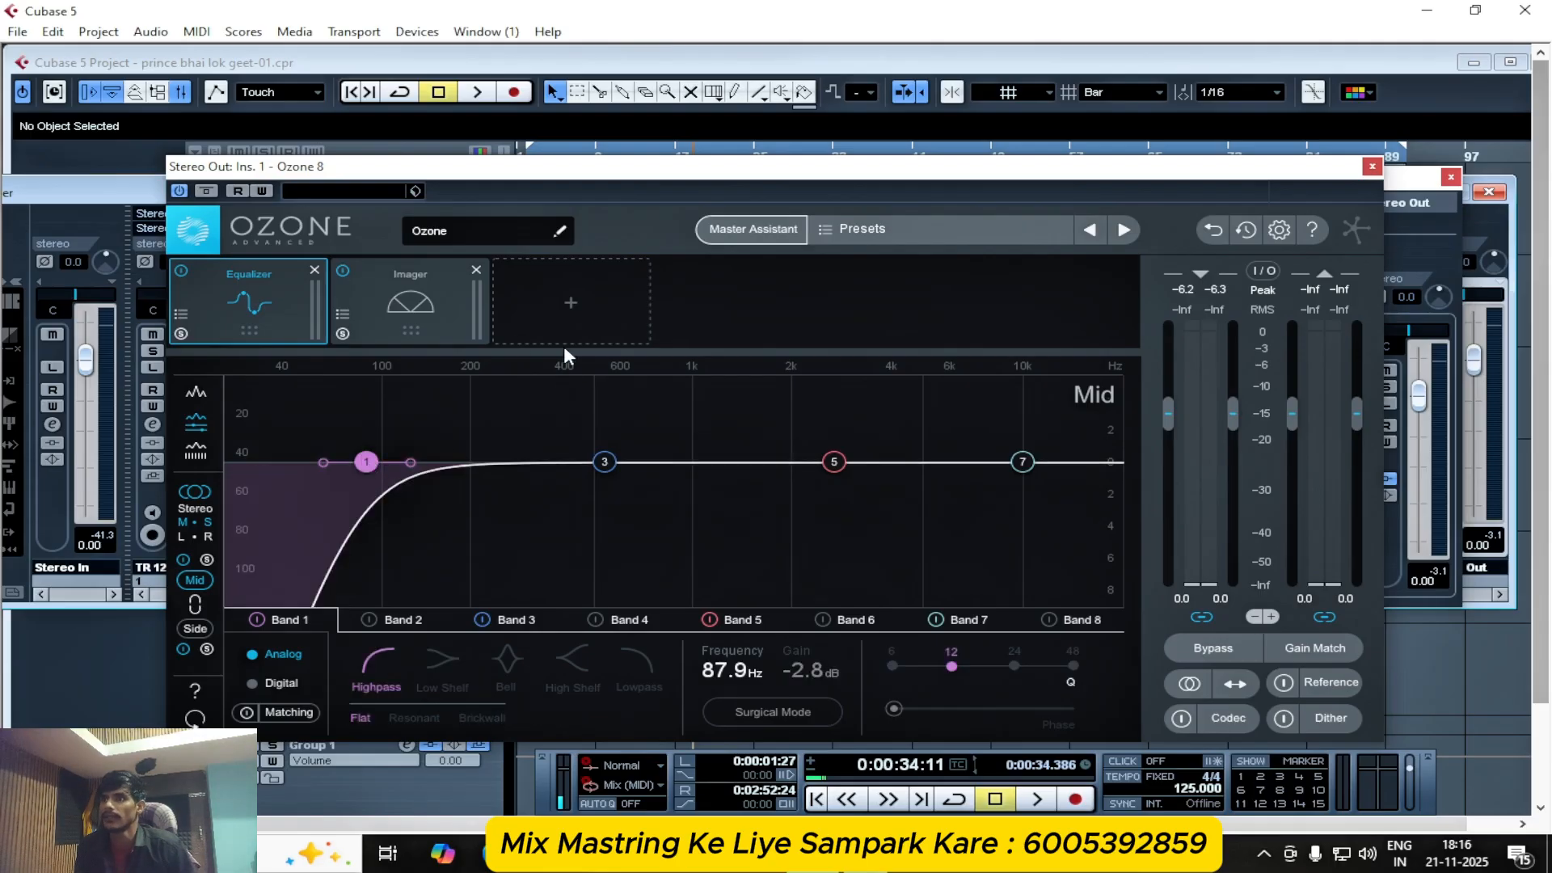
- Raise the Mid highpass to about 11.0 kHz during playback and check the stereo image on the Imager's vectorscope
key("space")
left_click(368, 462)
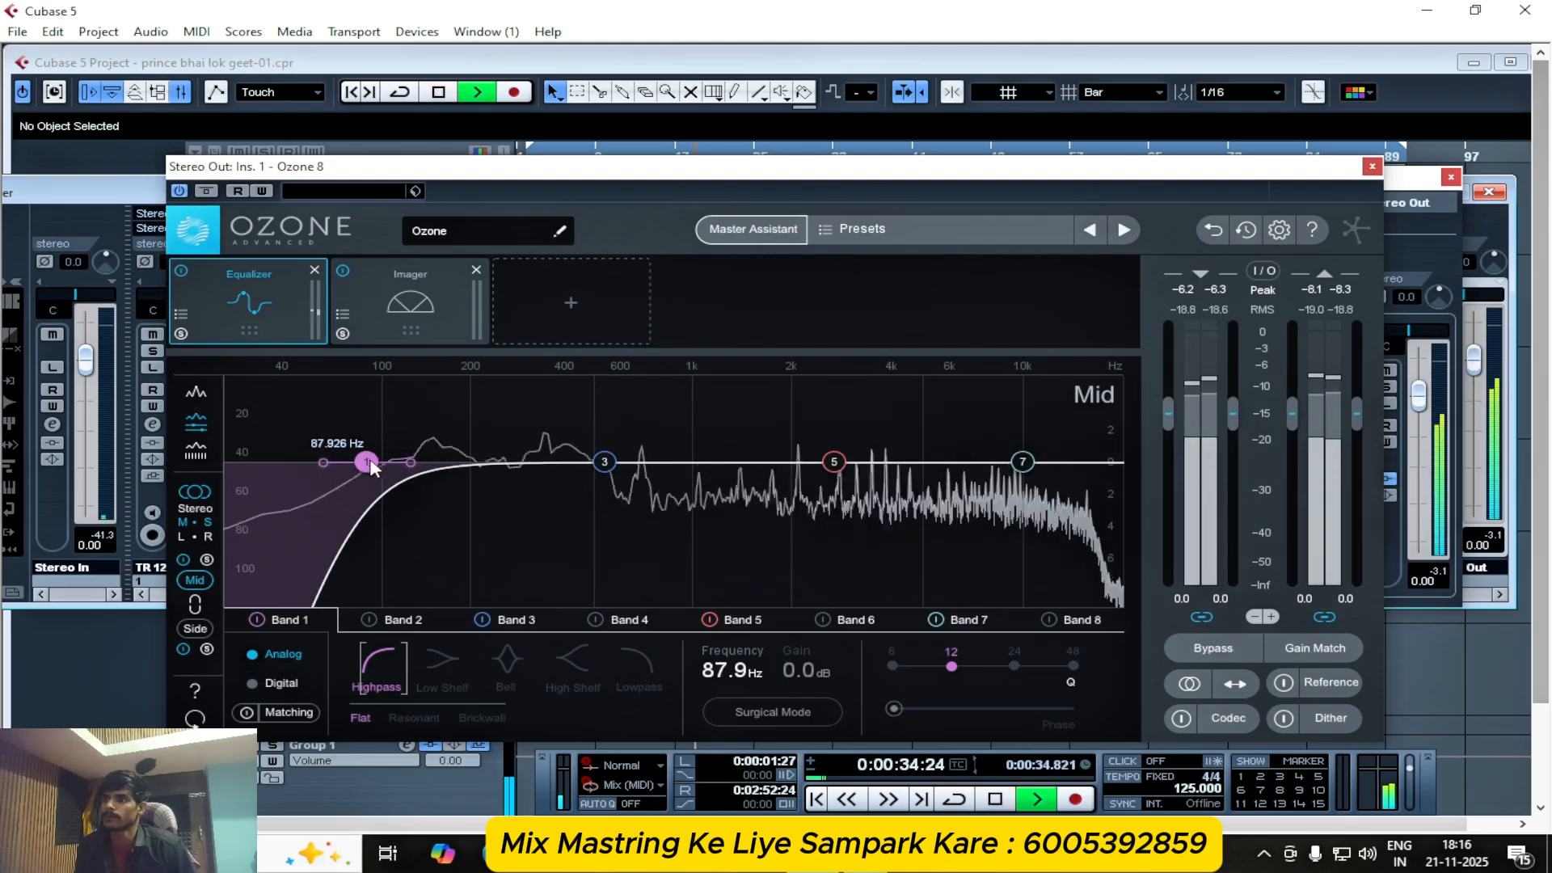
left_click_drag(370, 466, 1039, 462)
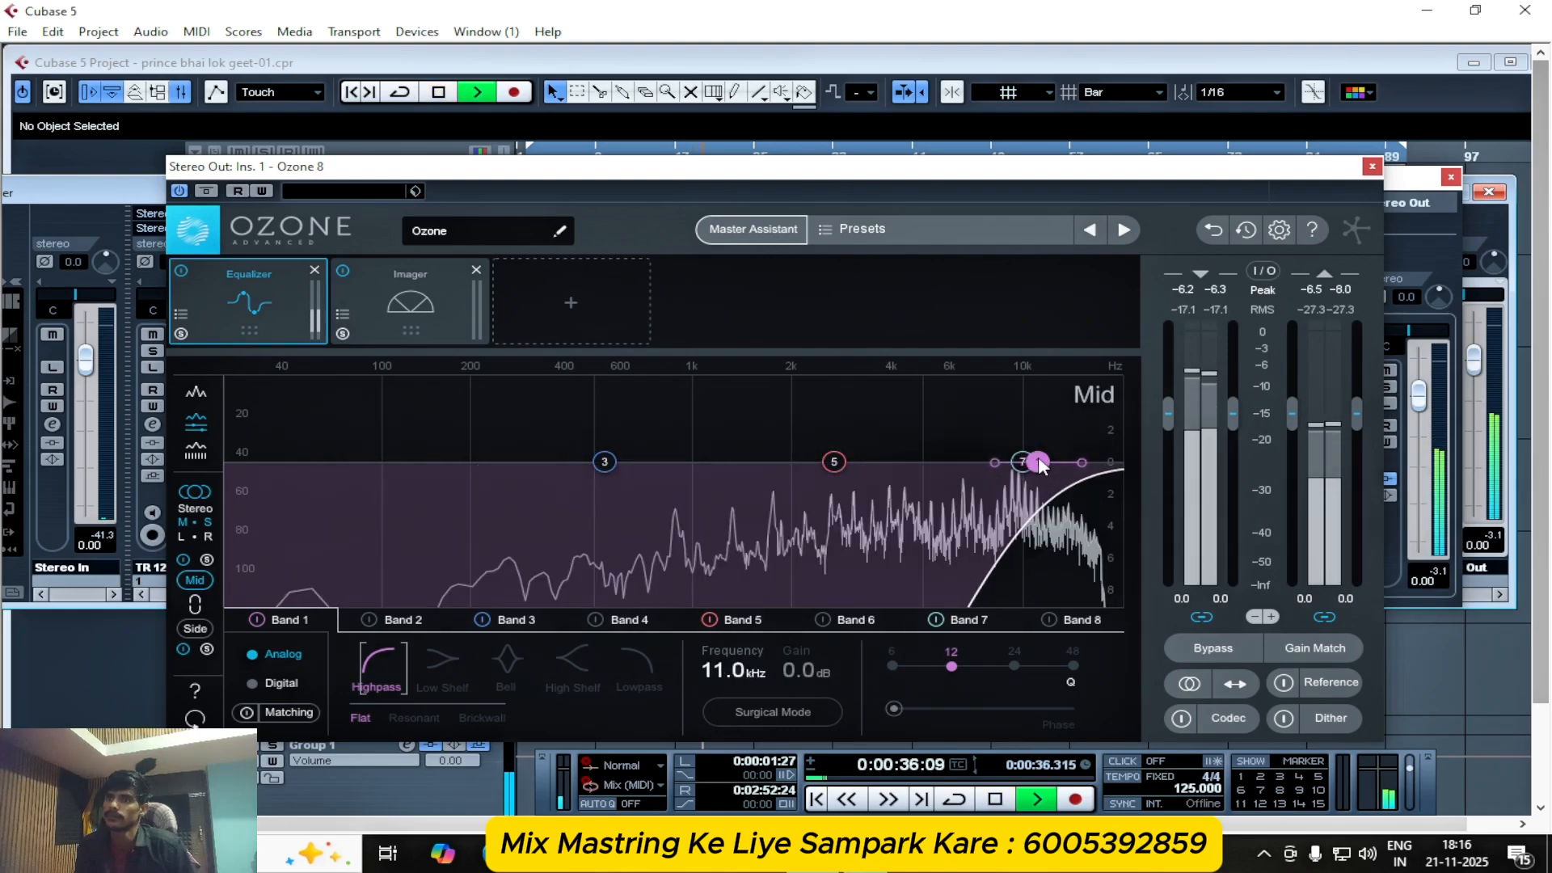
left_click(447, 319)
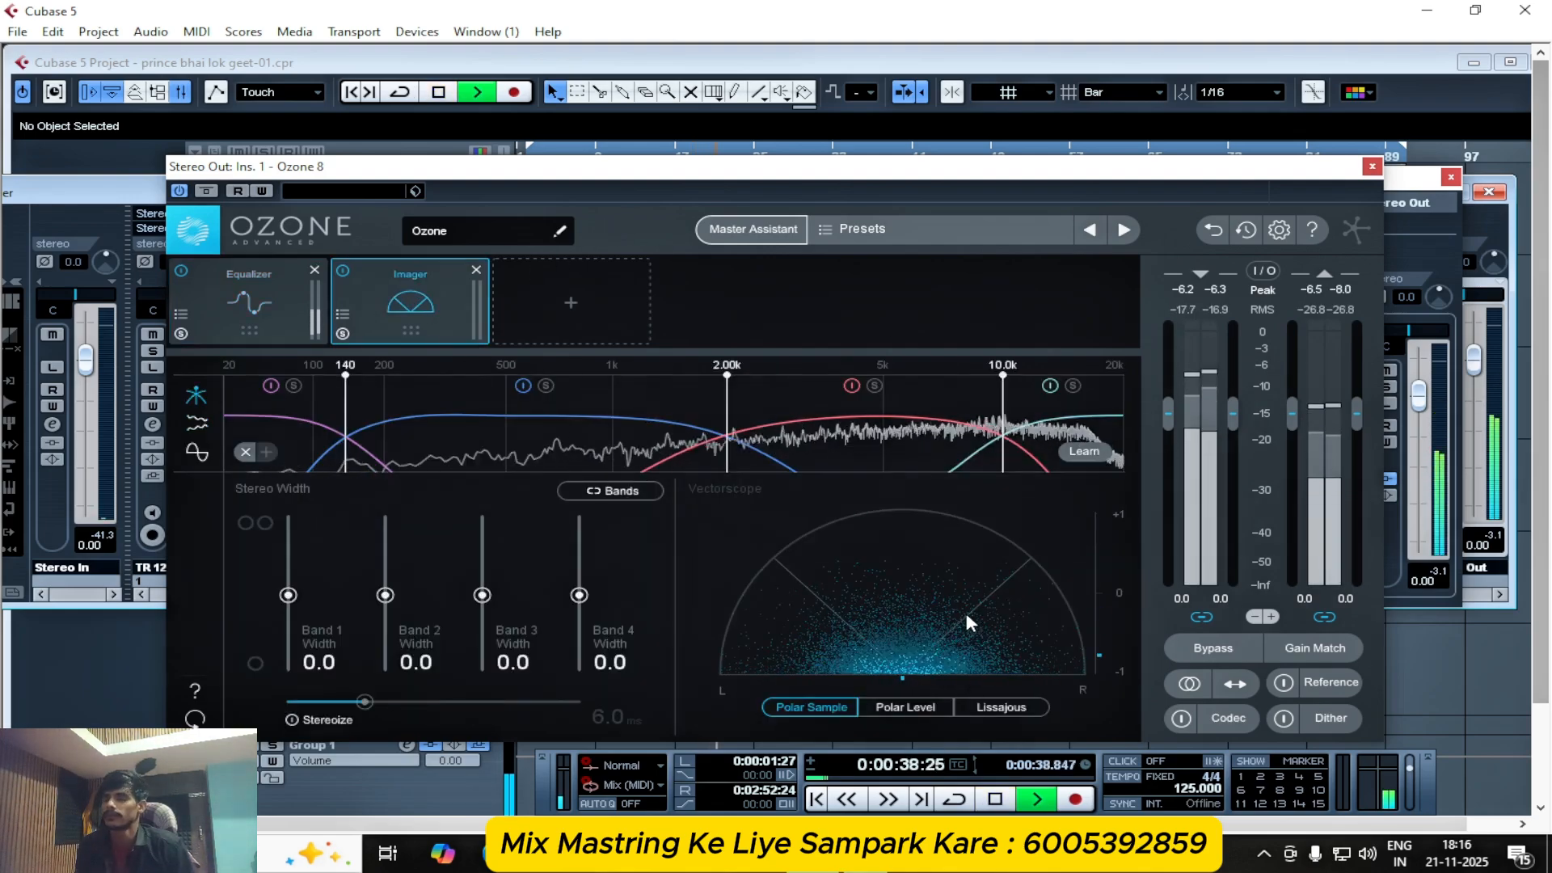
key("space")
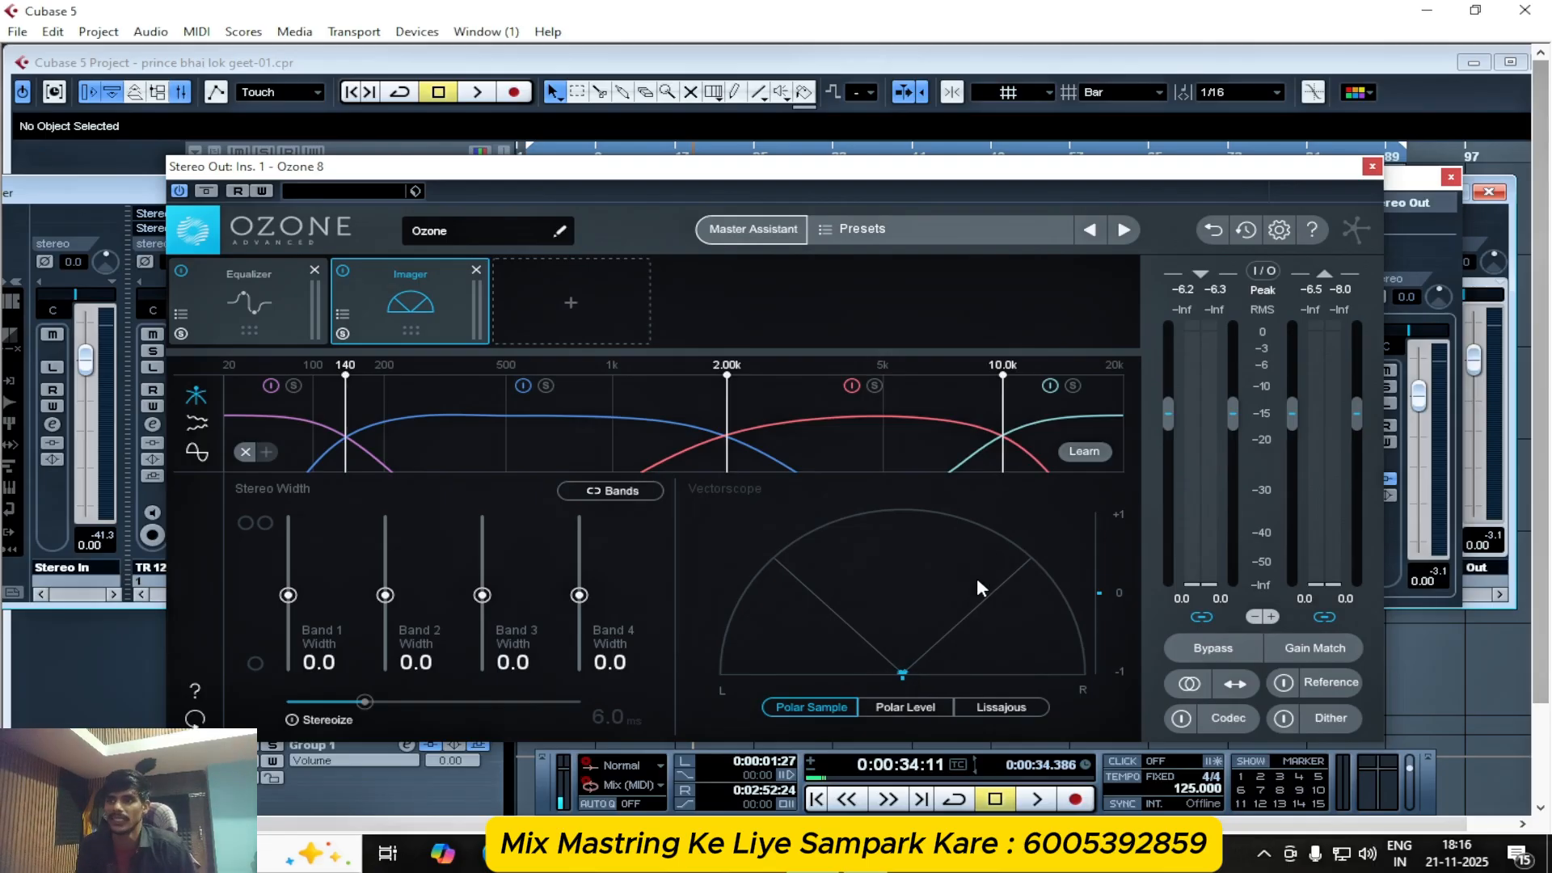
key("space")
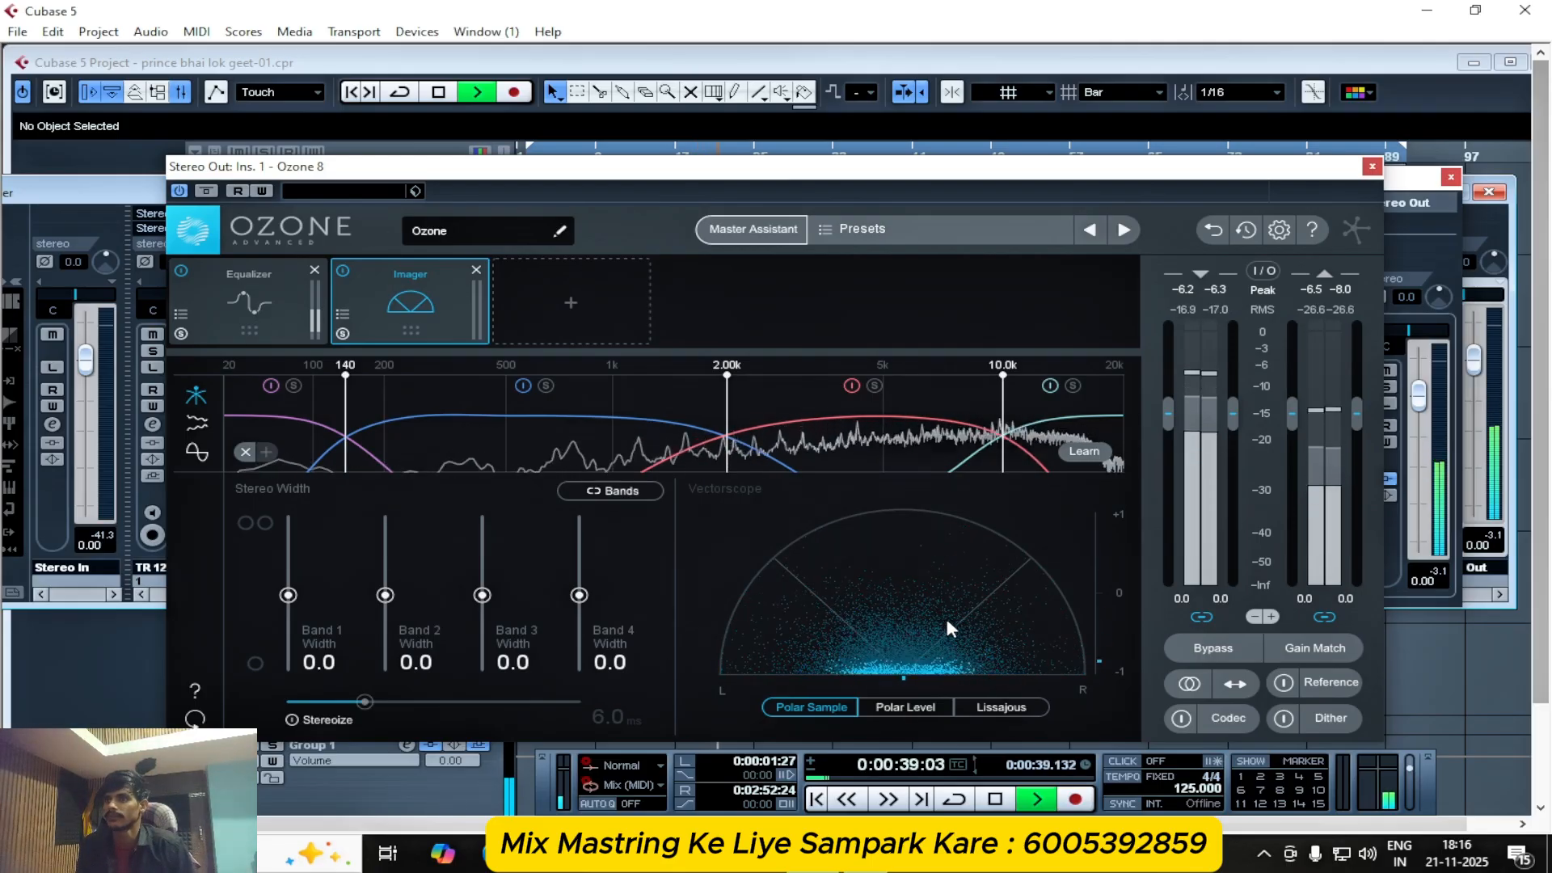
key("space")
- Lower the Mid band 1 highpass to 20 Hz and make Side band 1 a highpass at about 19.0 kHz
left_click(265, 303)
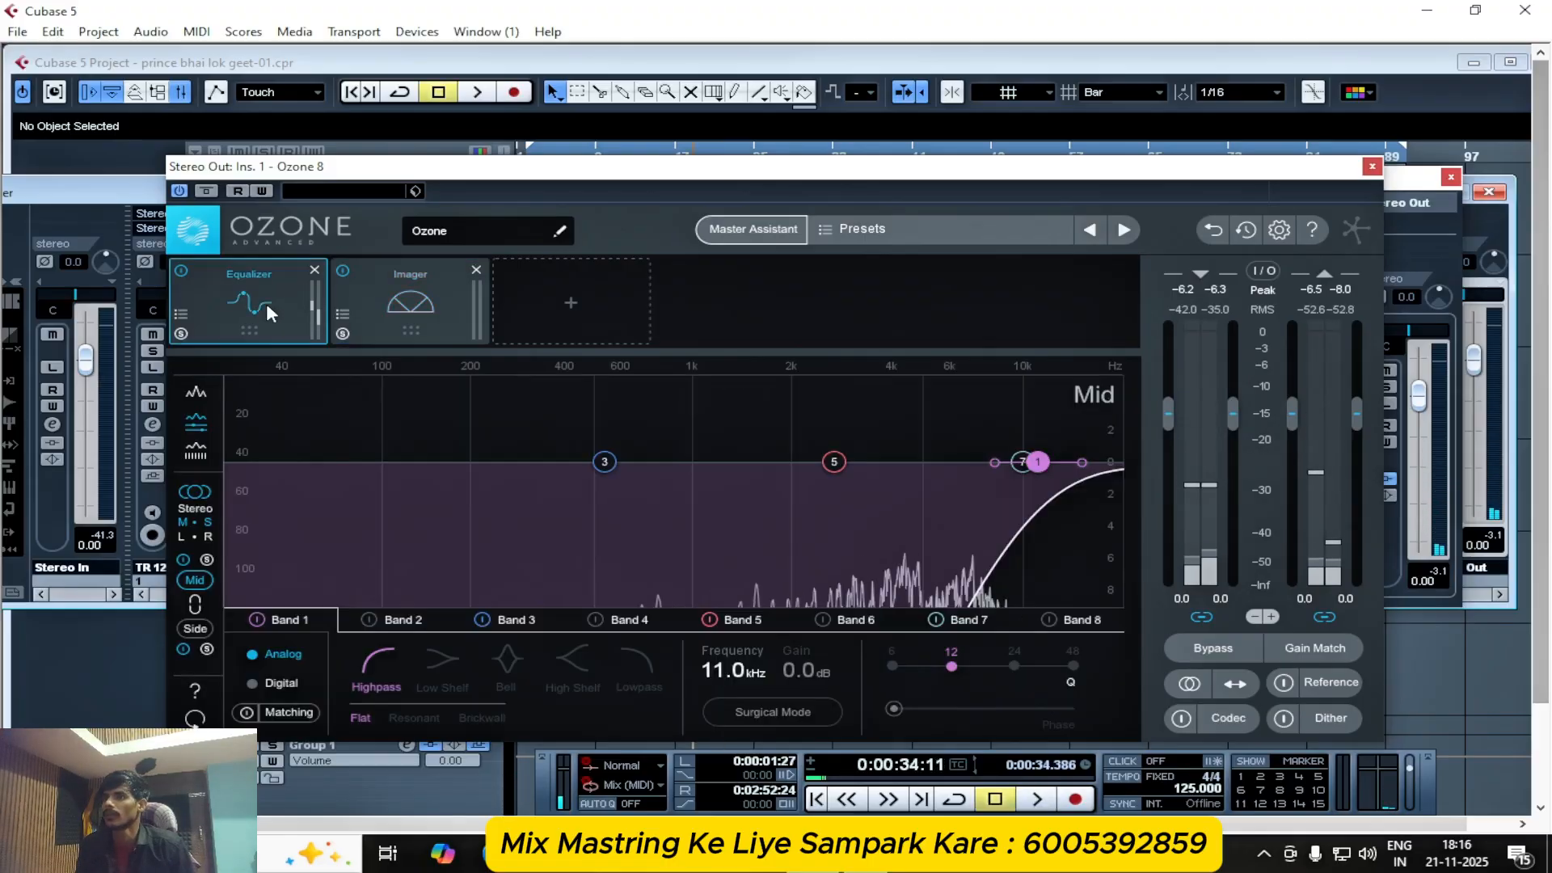
left_click_drag(1037, 465, 218, 477)
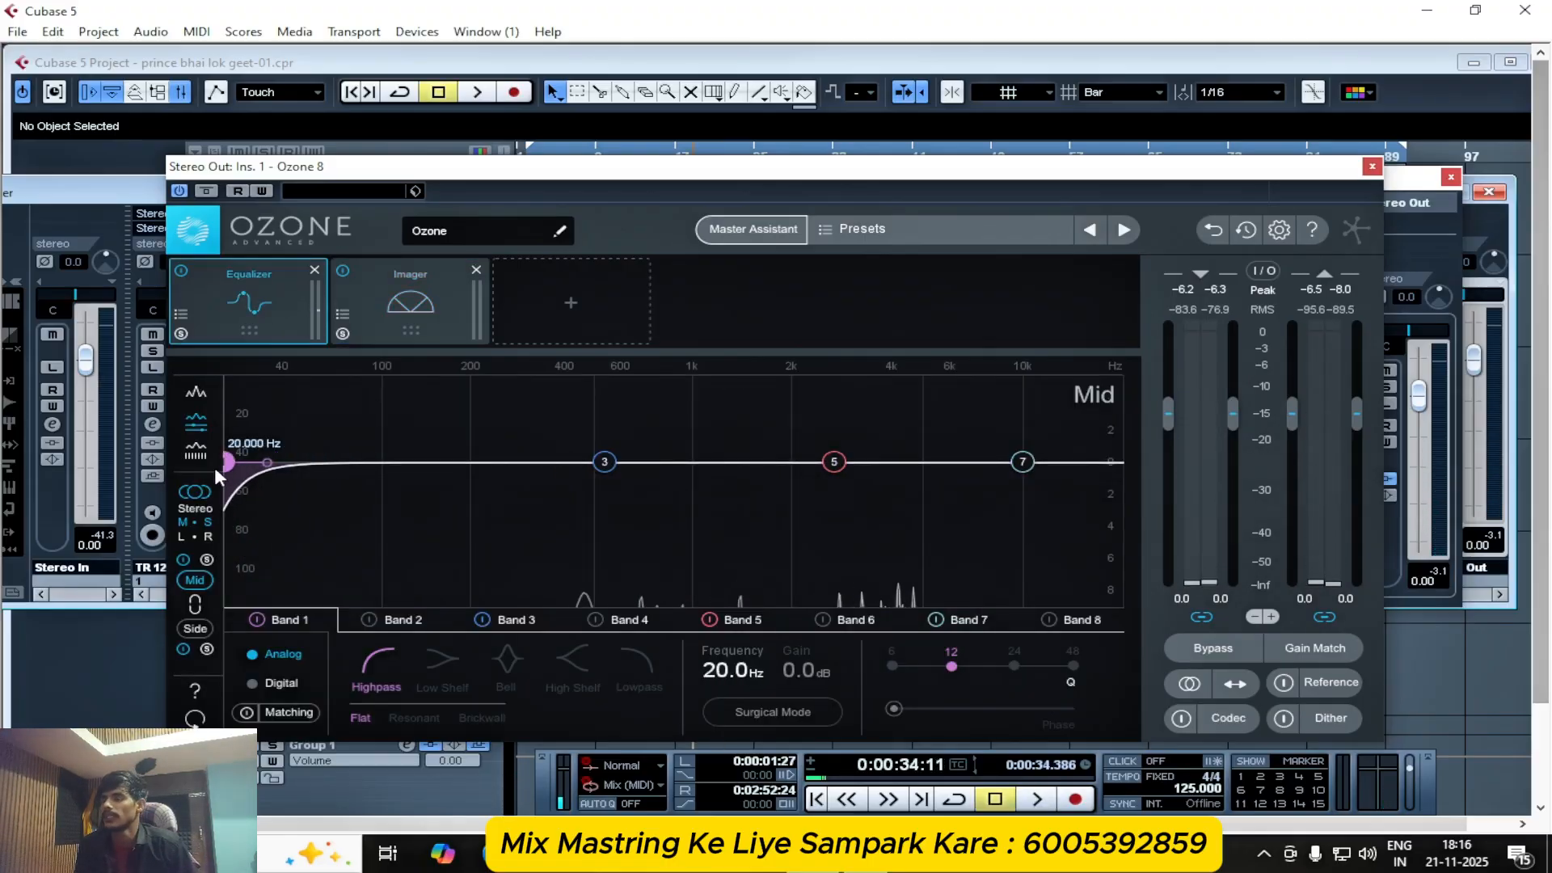
left_click(189, 629)
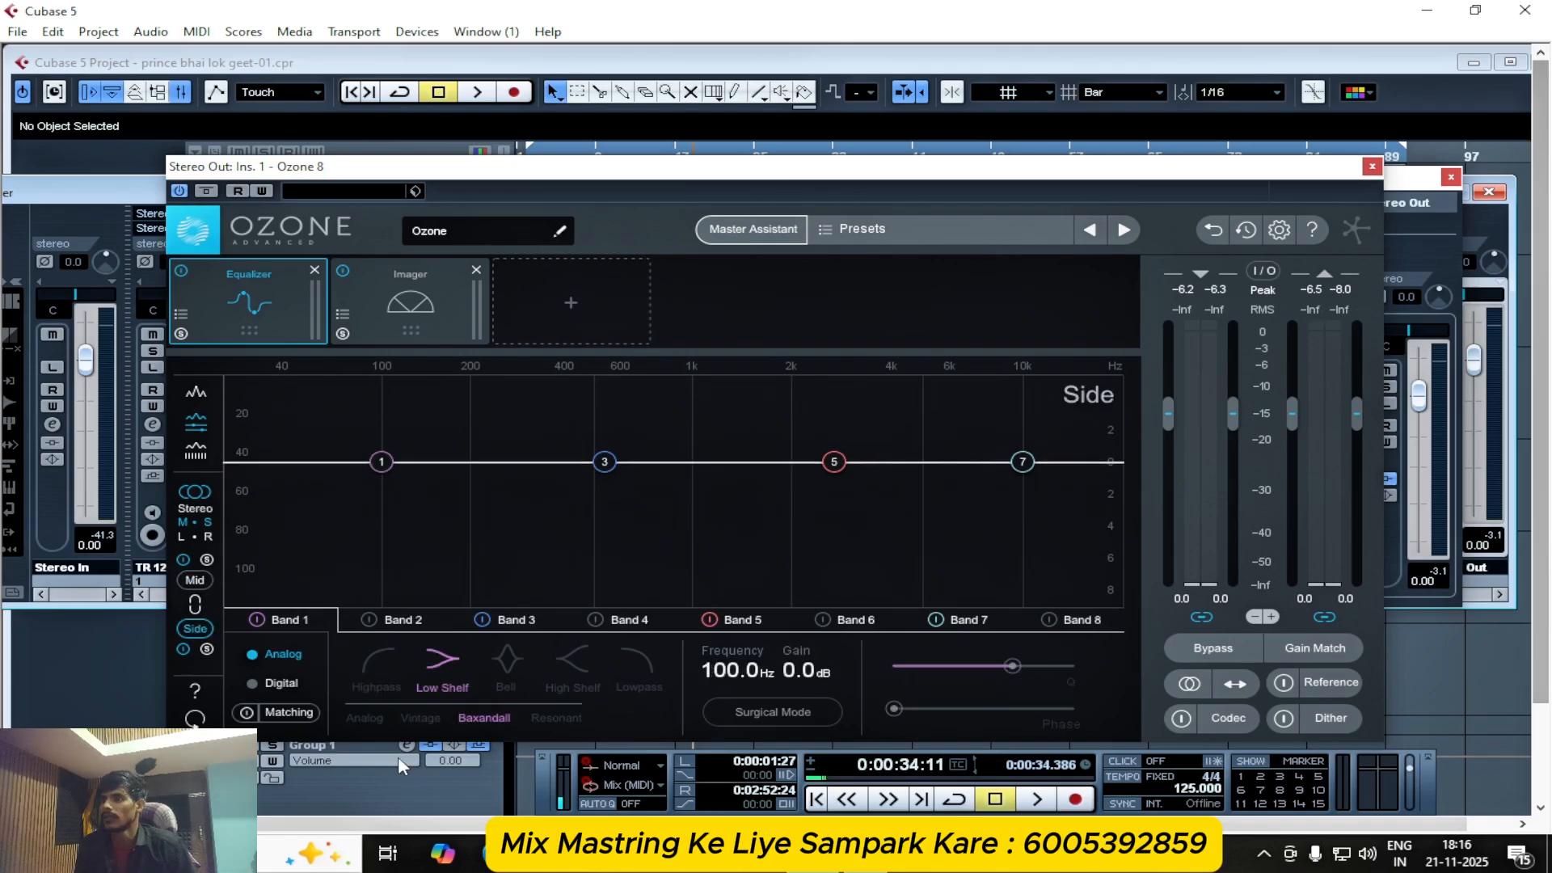
left_click(370, 671)
left_click_drag(384, 462, 1117, 467)
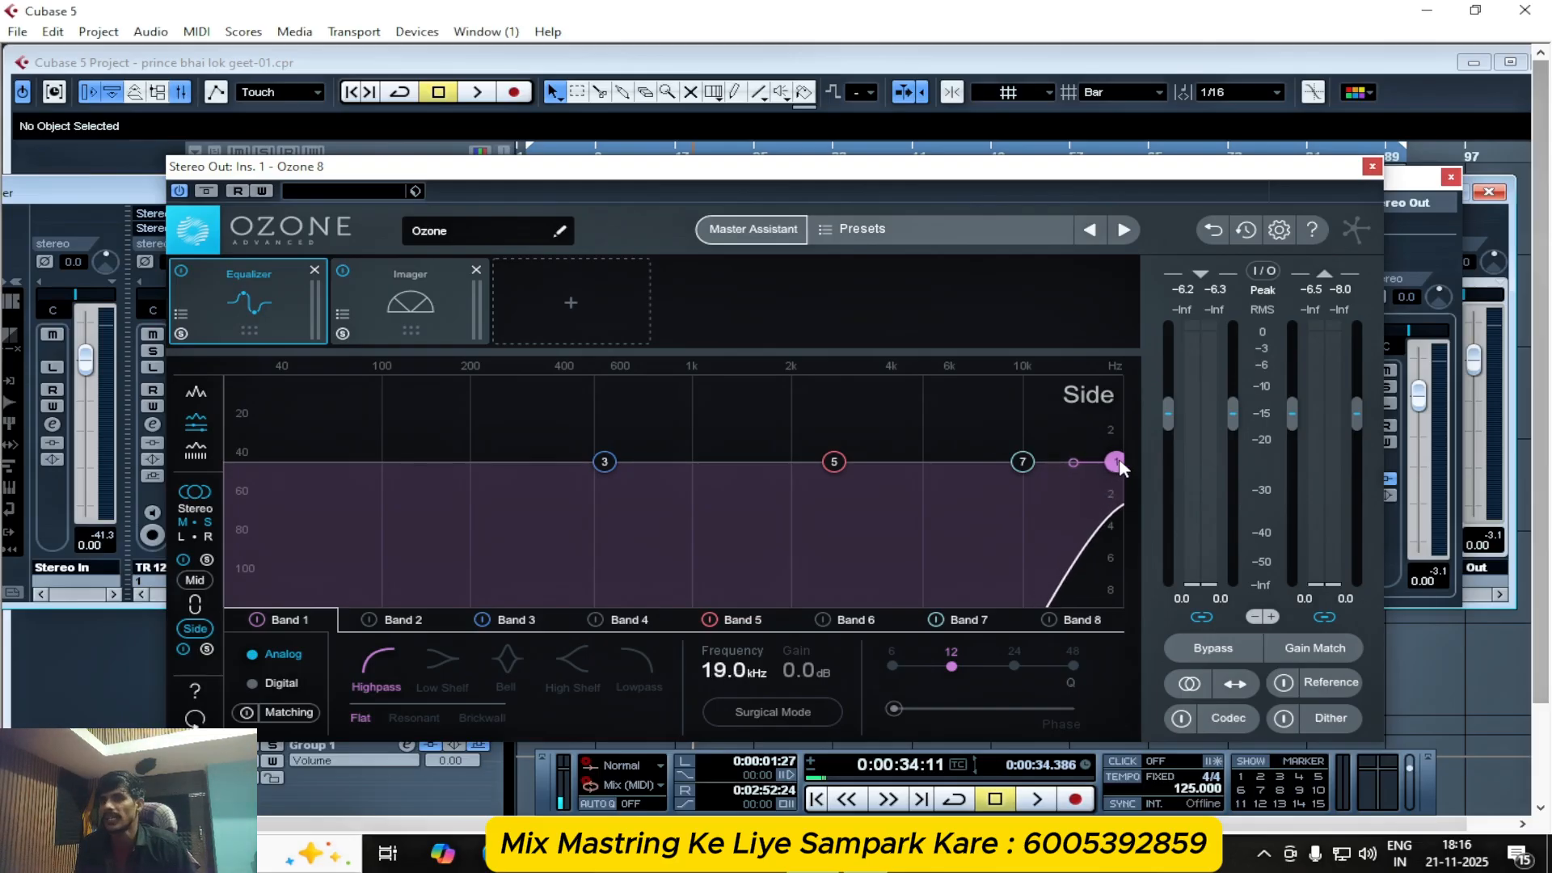
- Play the song and examine the stereo image on the Imager's vectorscope with the side signal filtered out
left_click(409, 305)
key("space")
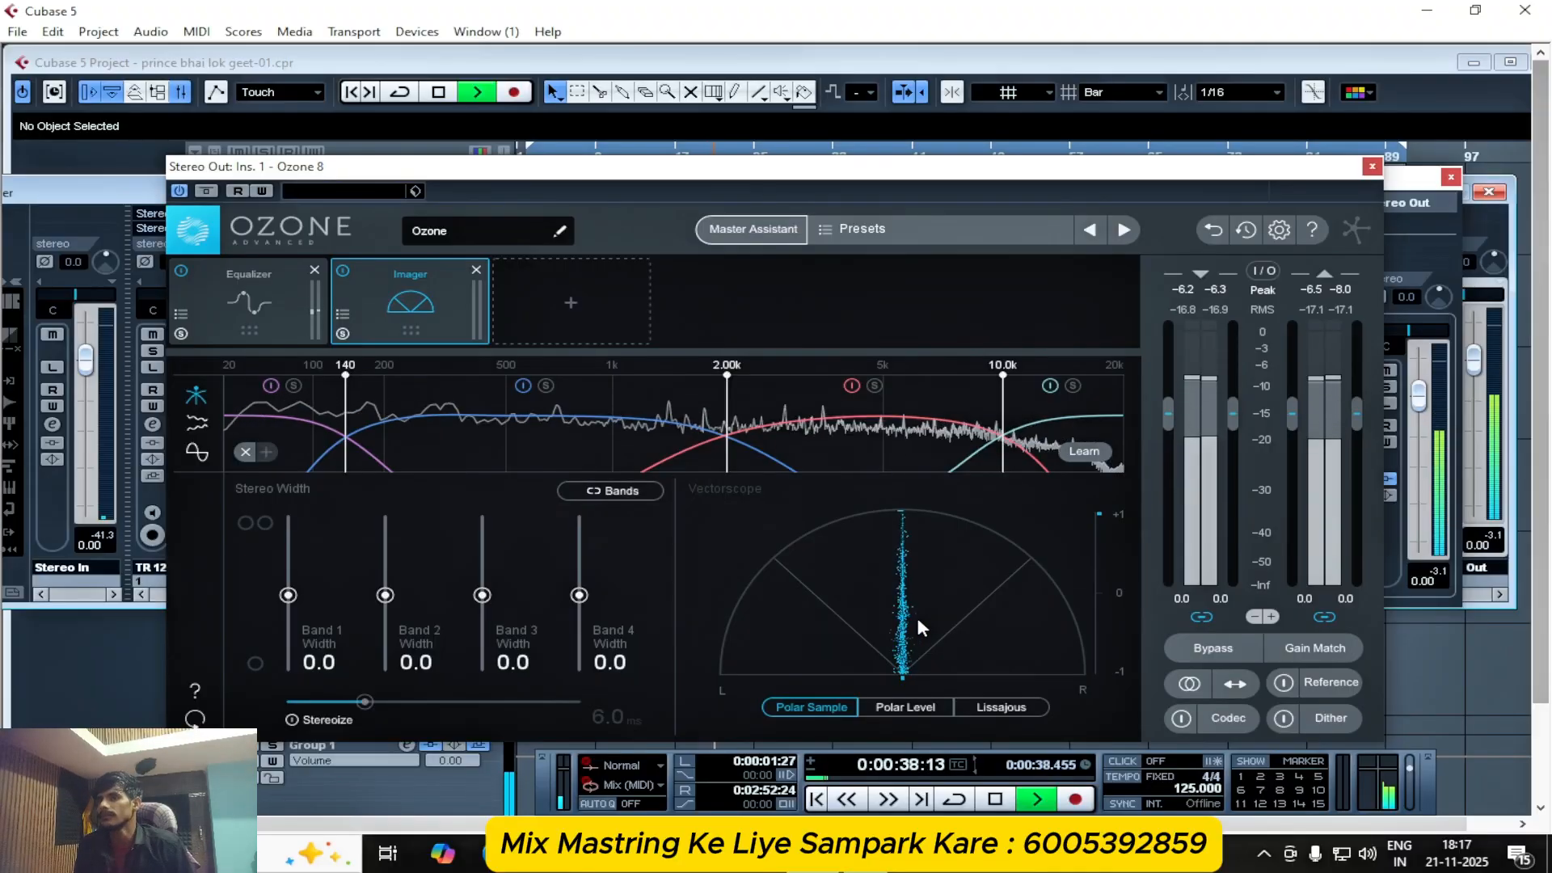
key("space")
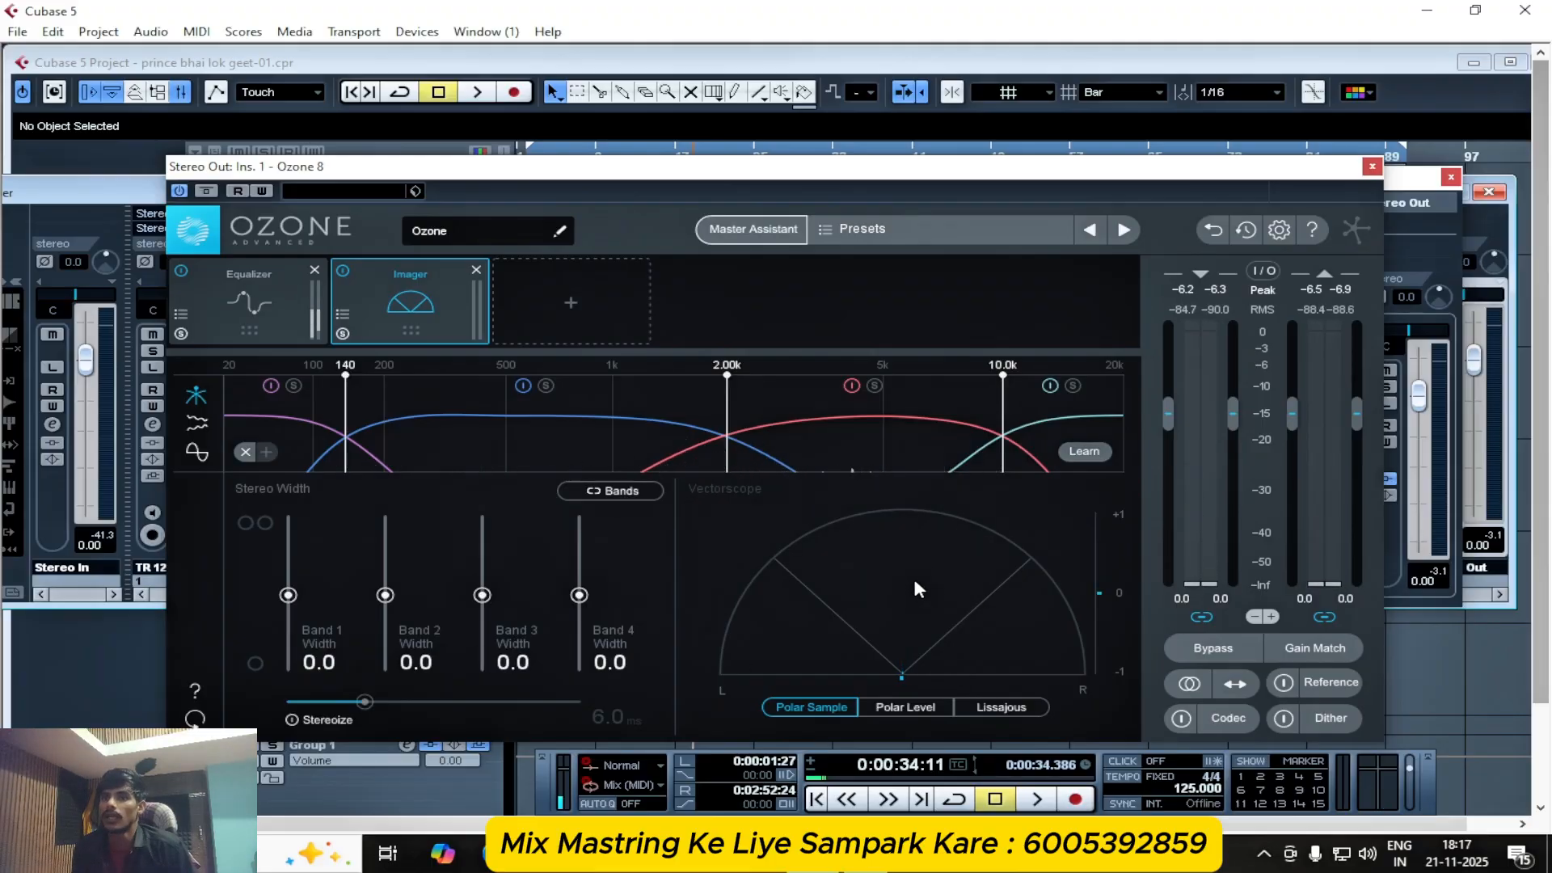
- Tune the Side band 1 highpass to about 181.5 Hz during playback and audition the side signal
left_click(267, 293)
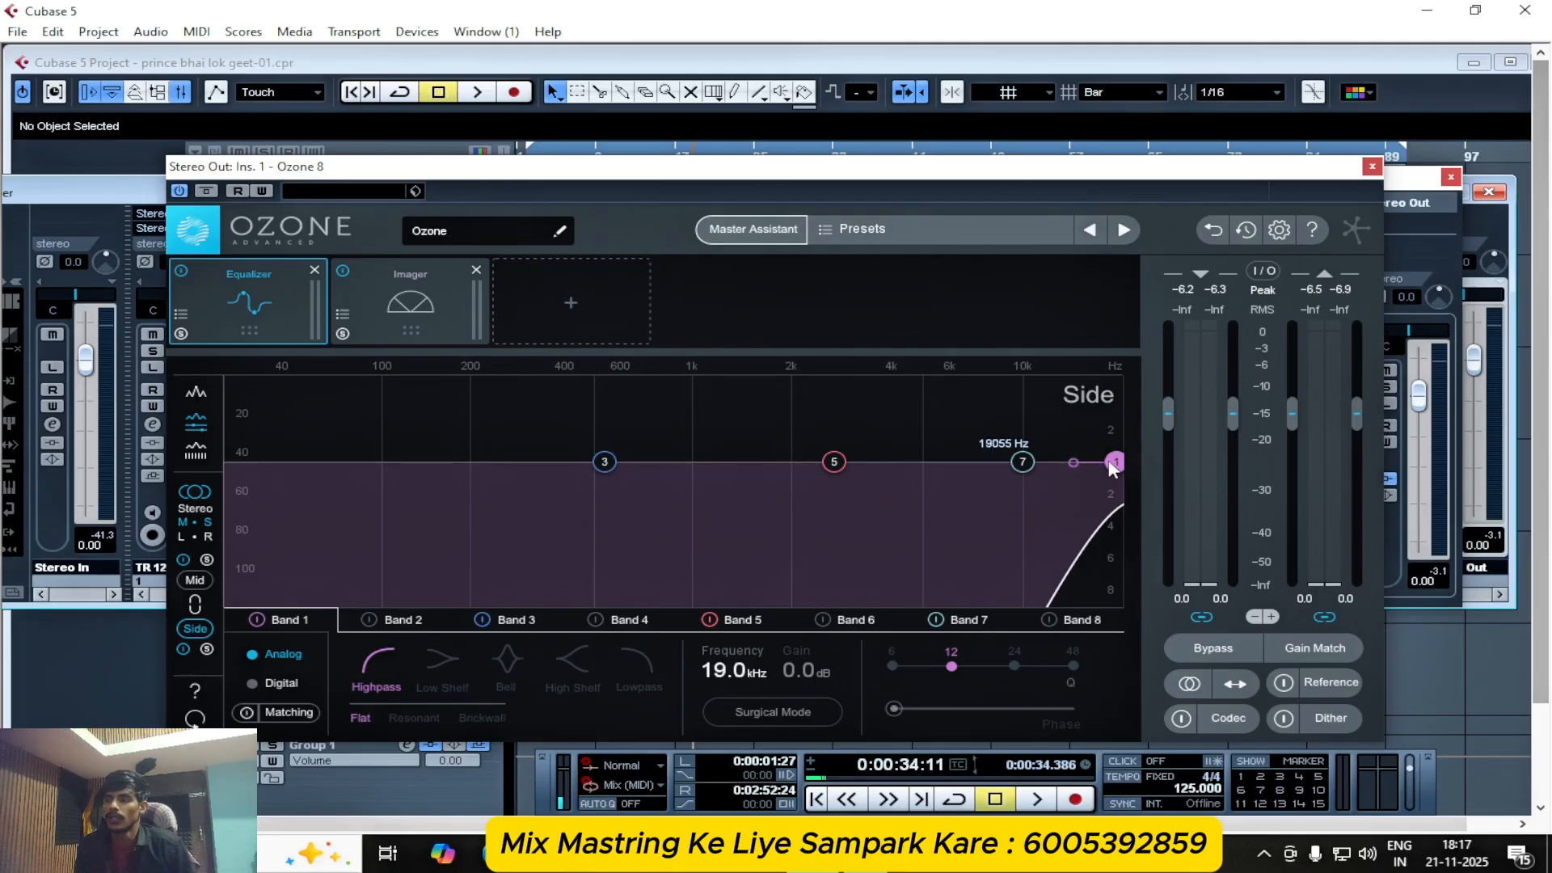
left_click_drag(1114, 469, 299, 473)
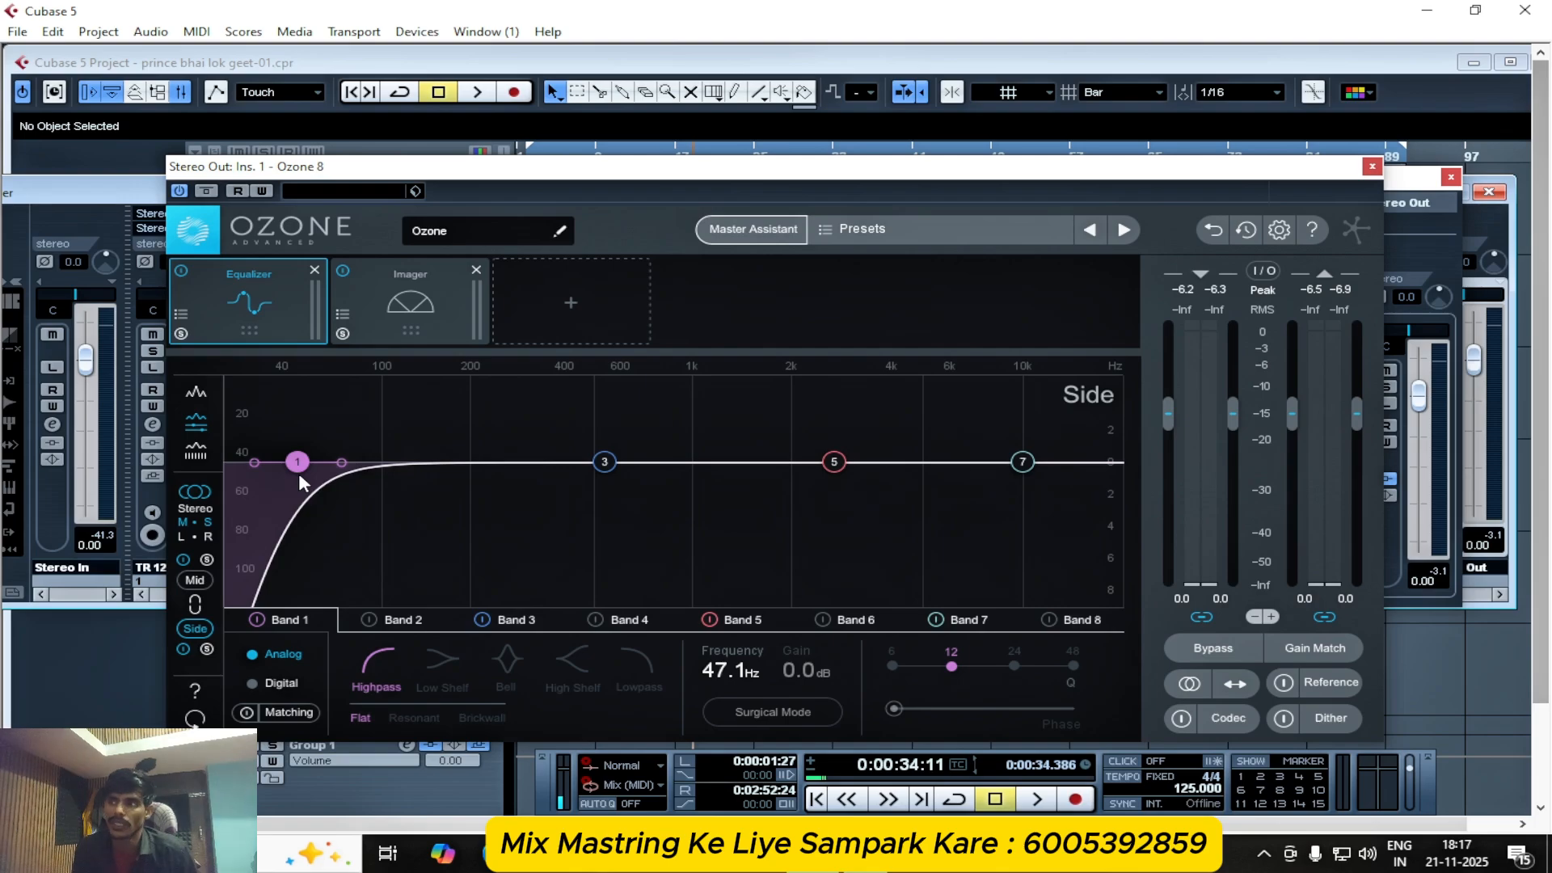
key("space")
left_click_drag(298, 473, 470, 469)
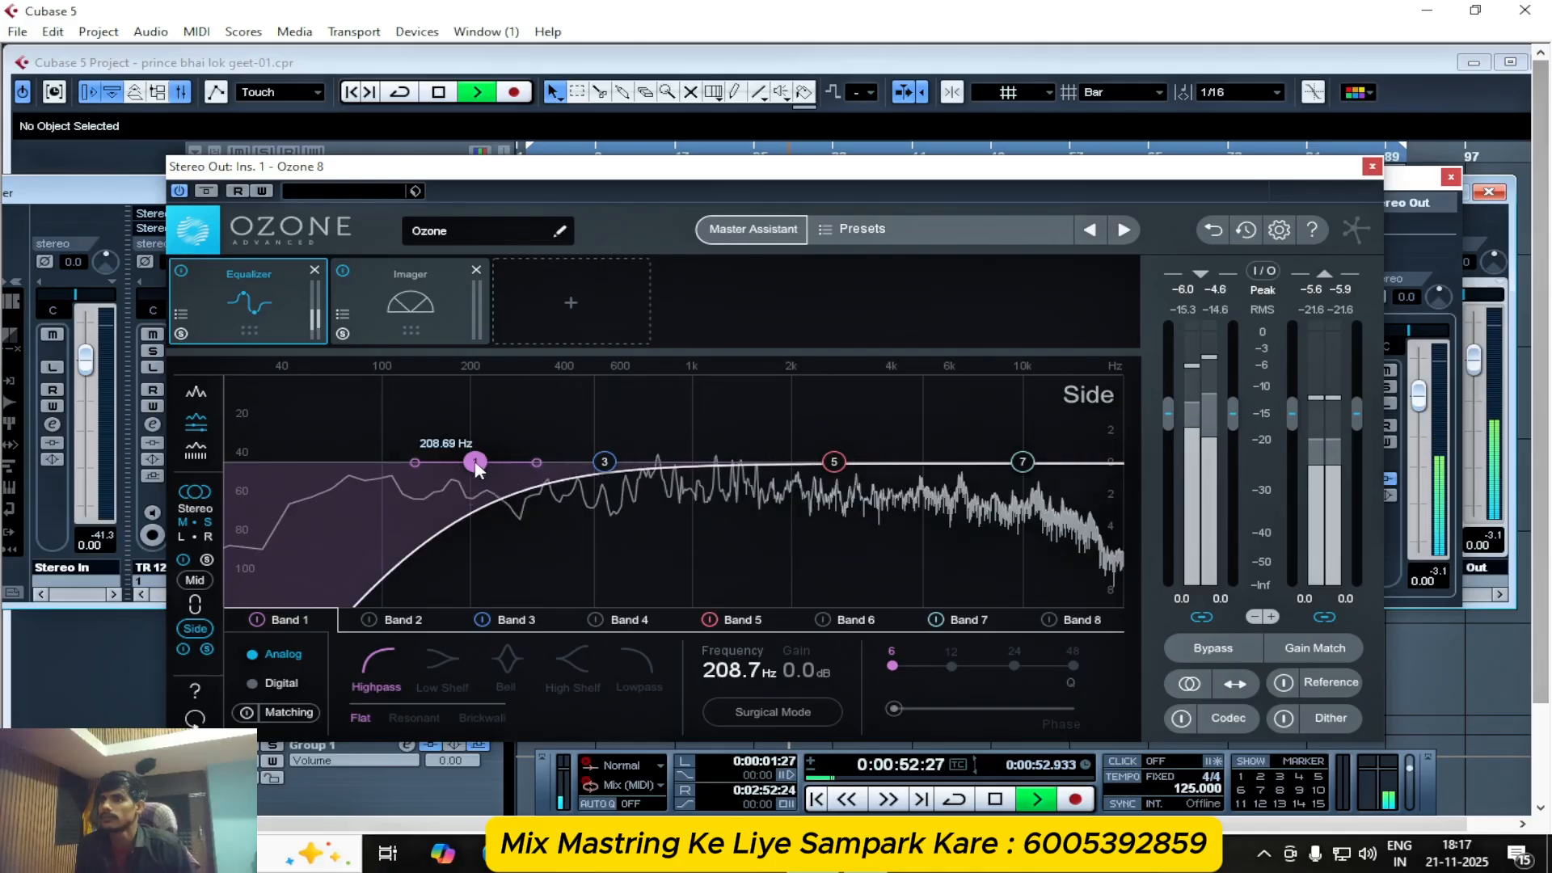
mouse_move(450, 464)
left_mouse_down()
mouse_move(492, 461)
mouse_move(467, 457)
left_mouse_up()
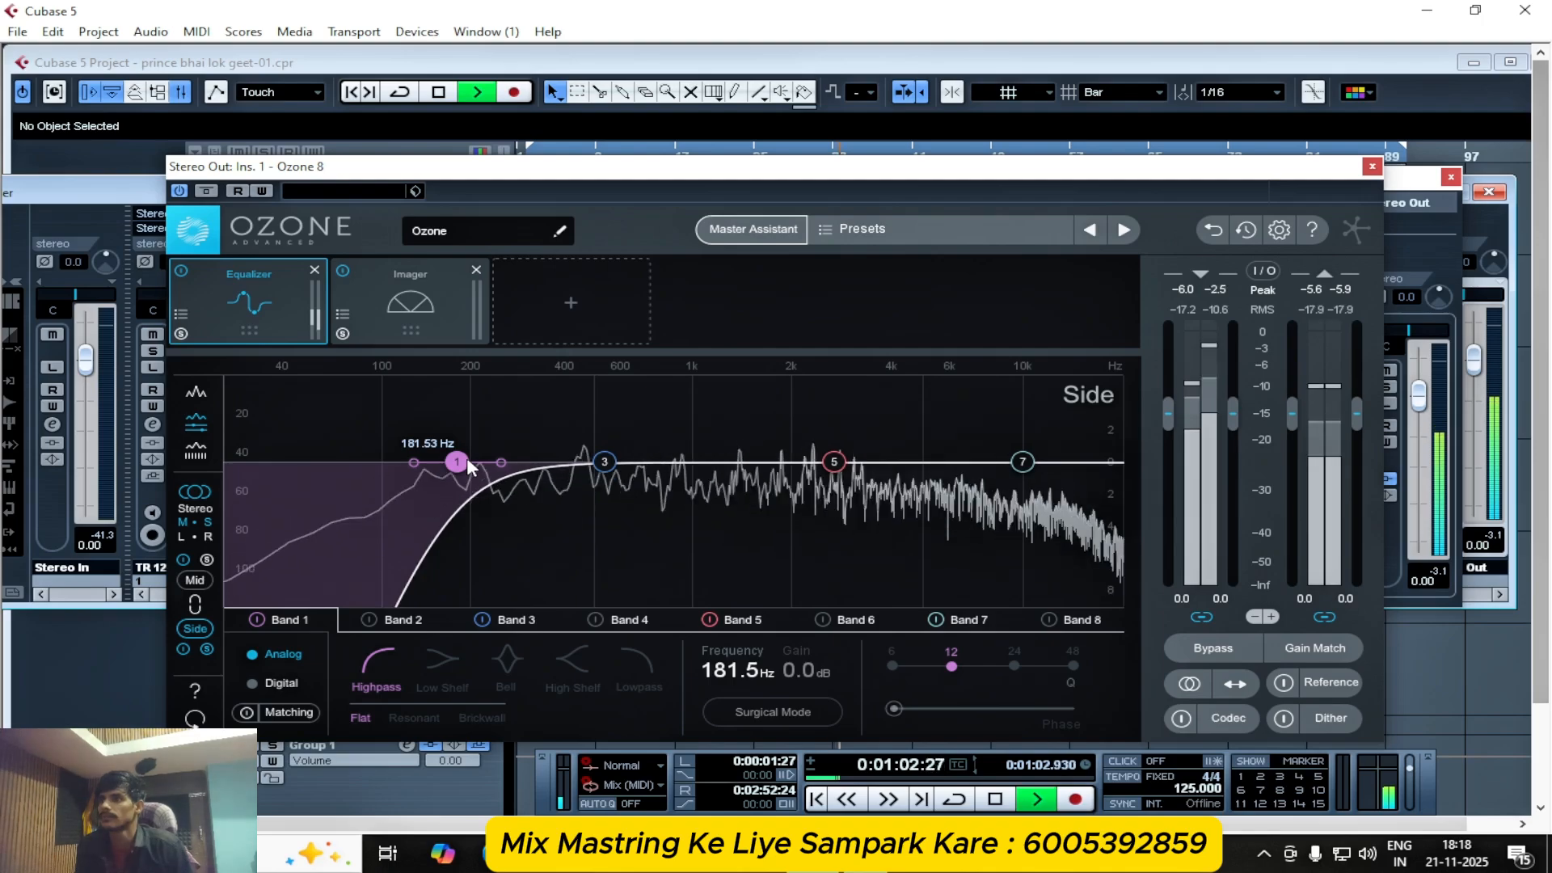
left_click(208, 649)
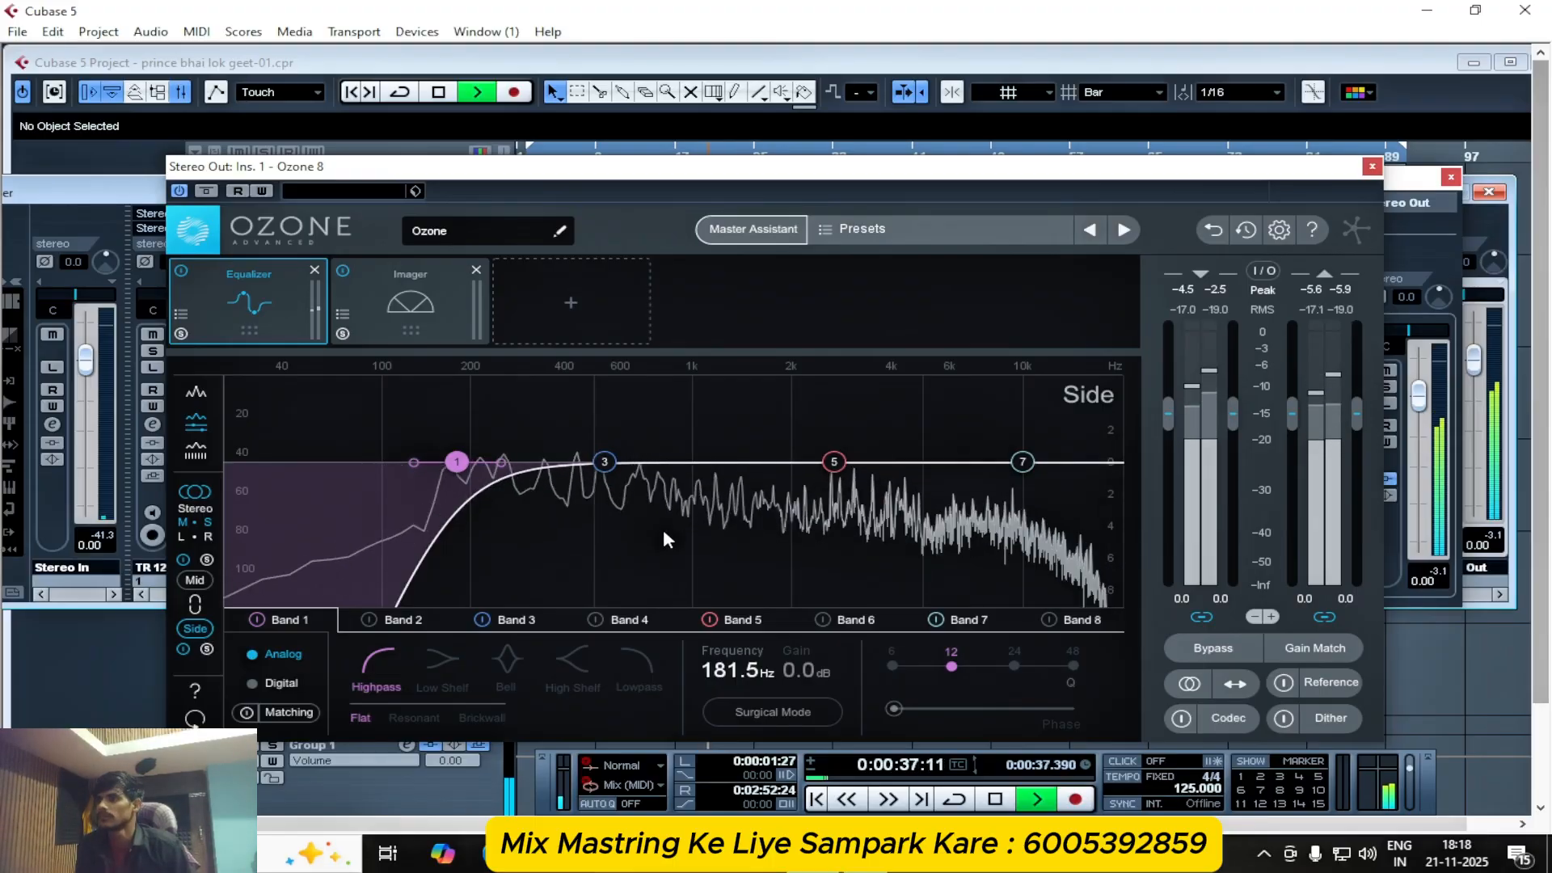
key("space")
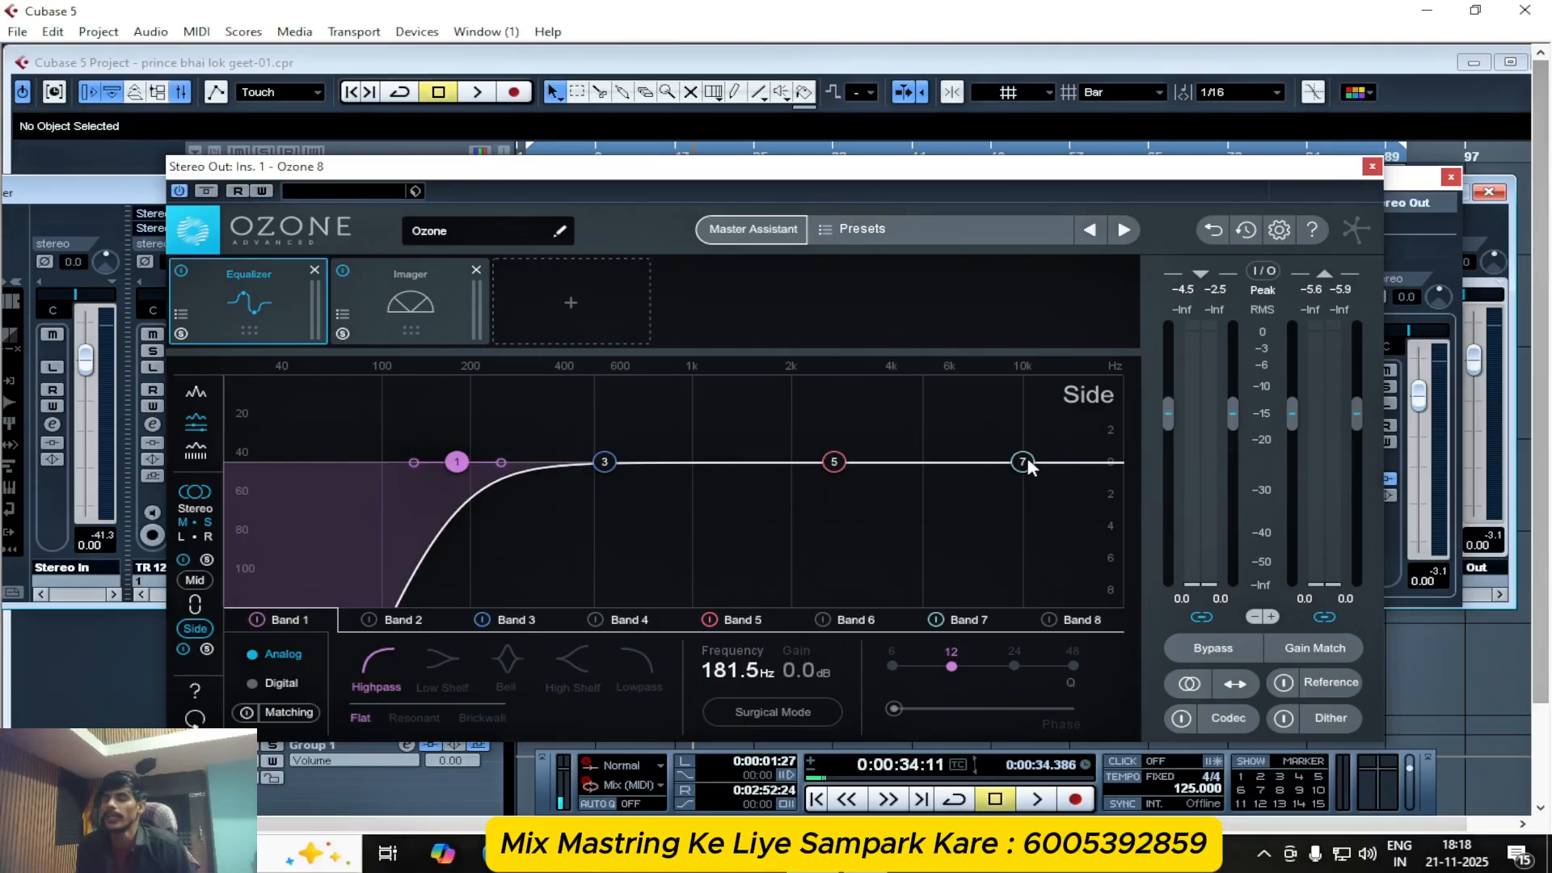
- Boost Side band 7 about 2.5 dB at 6.47 kHz; cut band 5 by 1.2 dB at 2.20 kHz and band 3 by 1.1 dB at 642 Hz
left_click_drag(1024, 462, 965, 421)
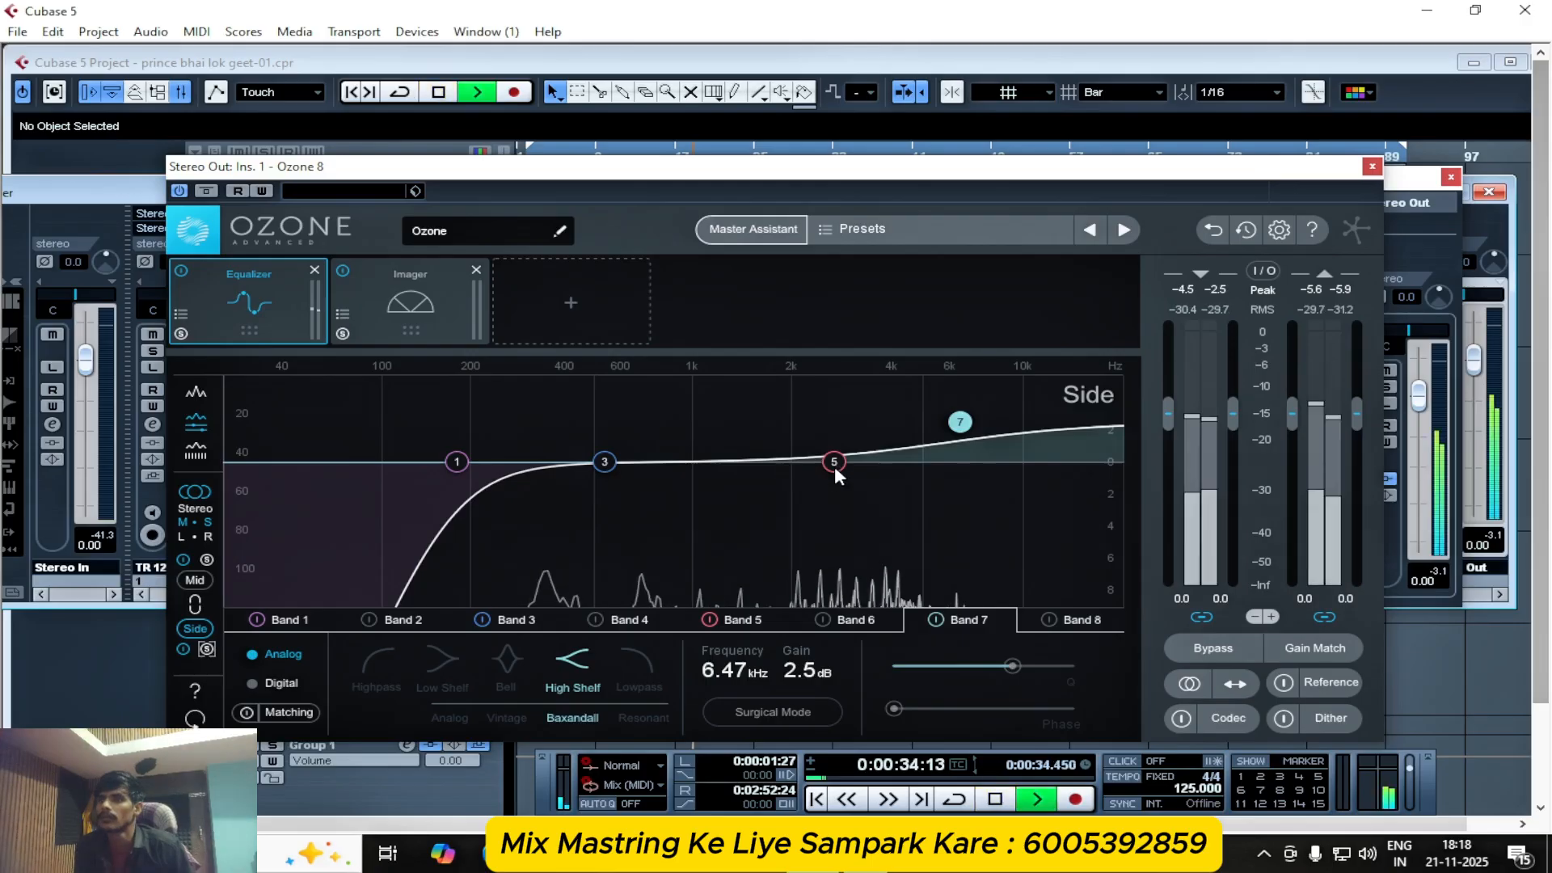
left_click_drag(835, 464, 800, 482)
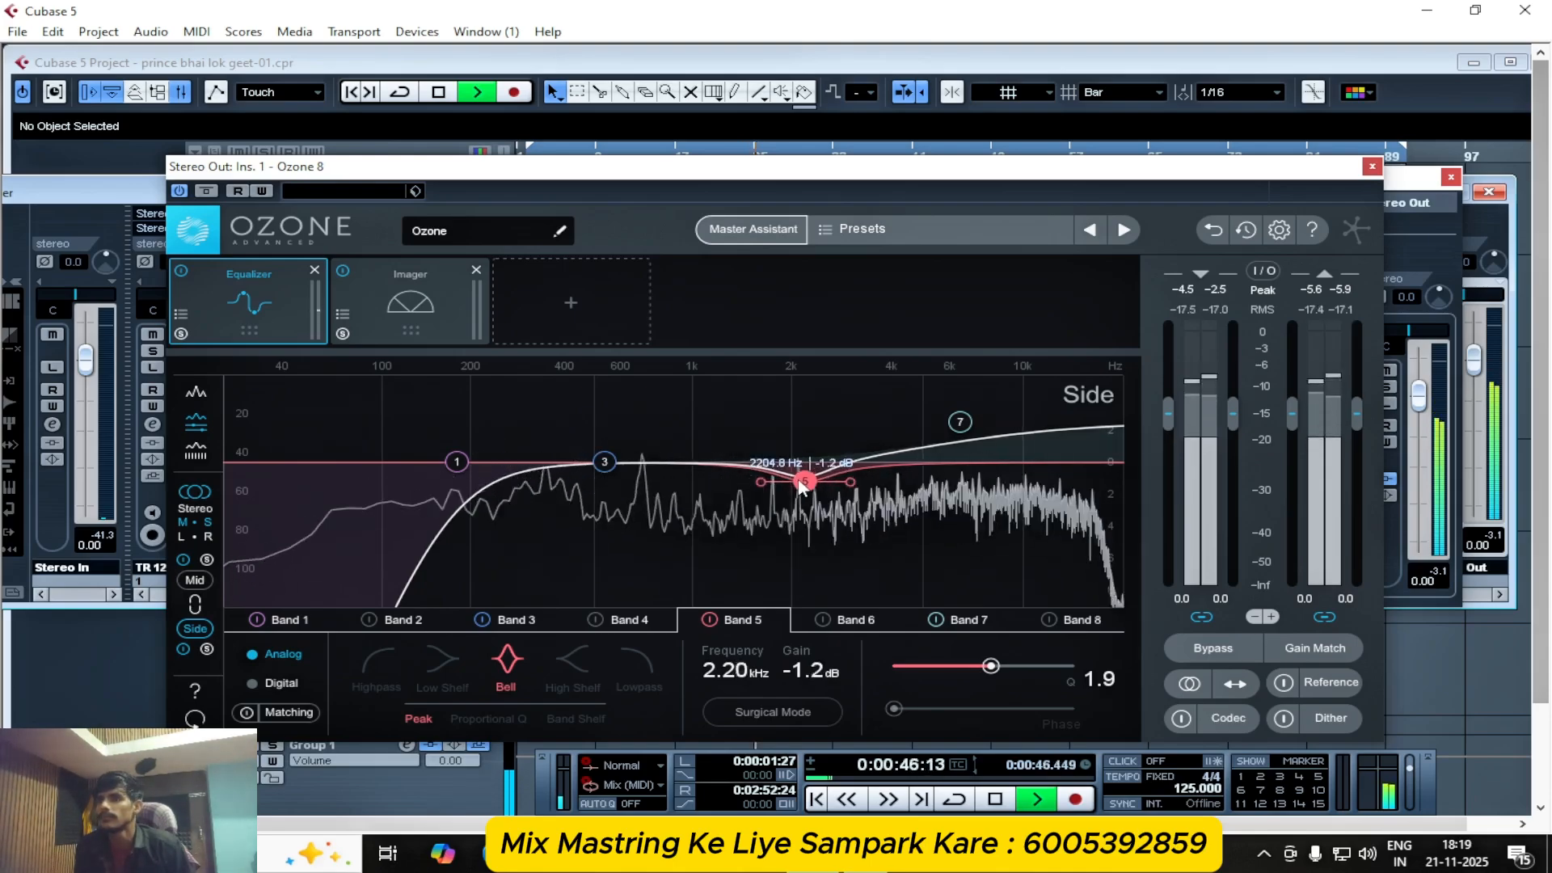
left_click_drag(606, 462, 633, 489)
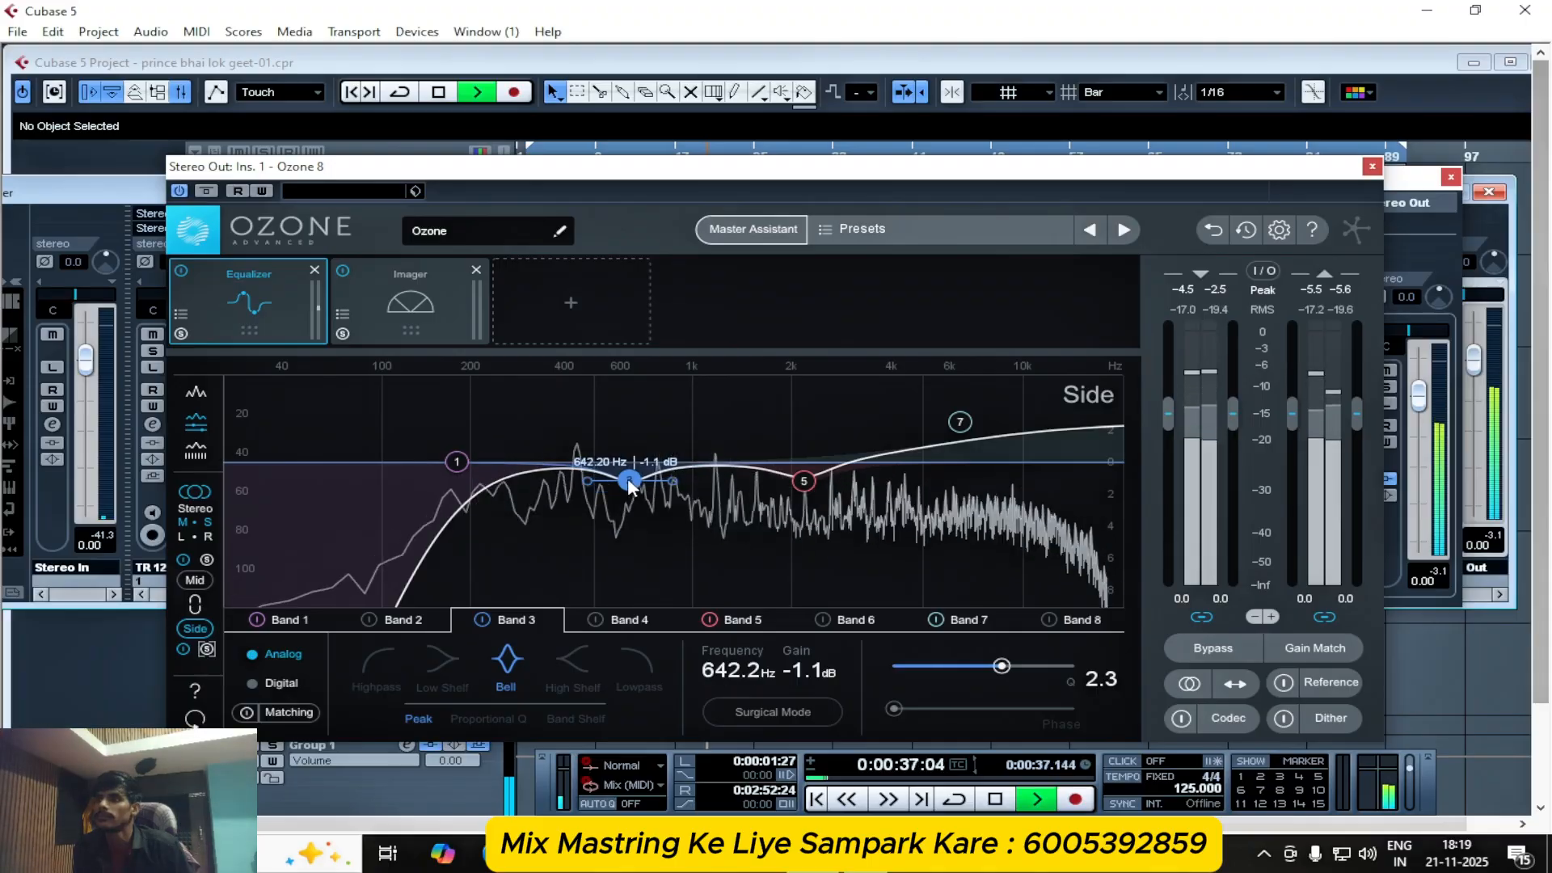
- Fine-tune Side band 5 to about -1.3 dB at 2.14 kHz, band 3 to -1.0 dB at 613 Hz and band 7 to 2.3 dB at 6.66 kHz
left_click_drag(804, 484, 801, 488)
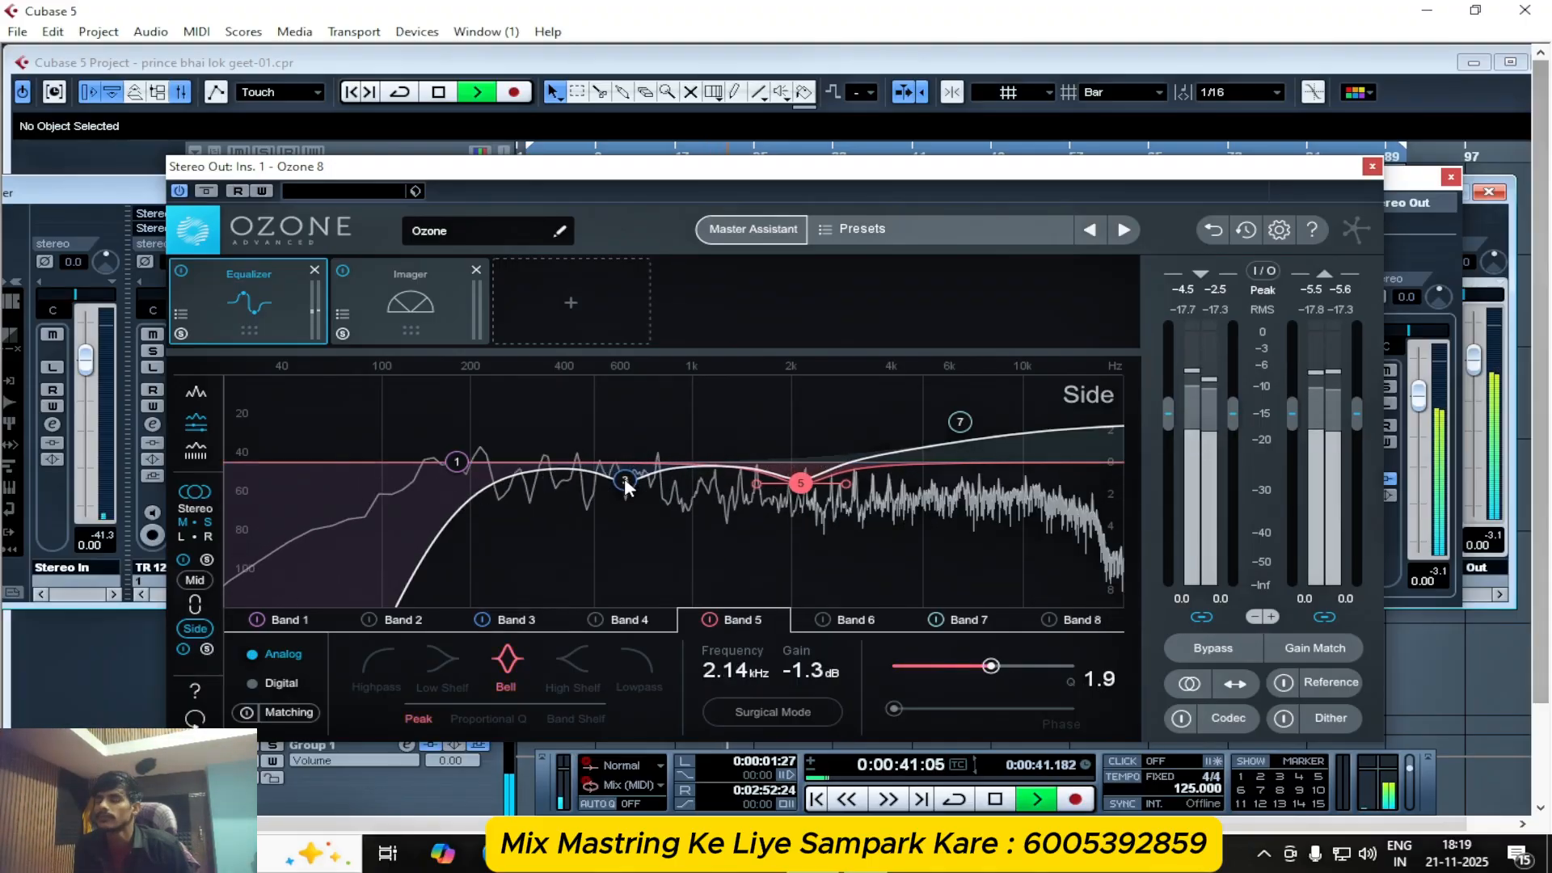
left_click_drag(624, 478, 623, 474)
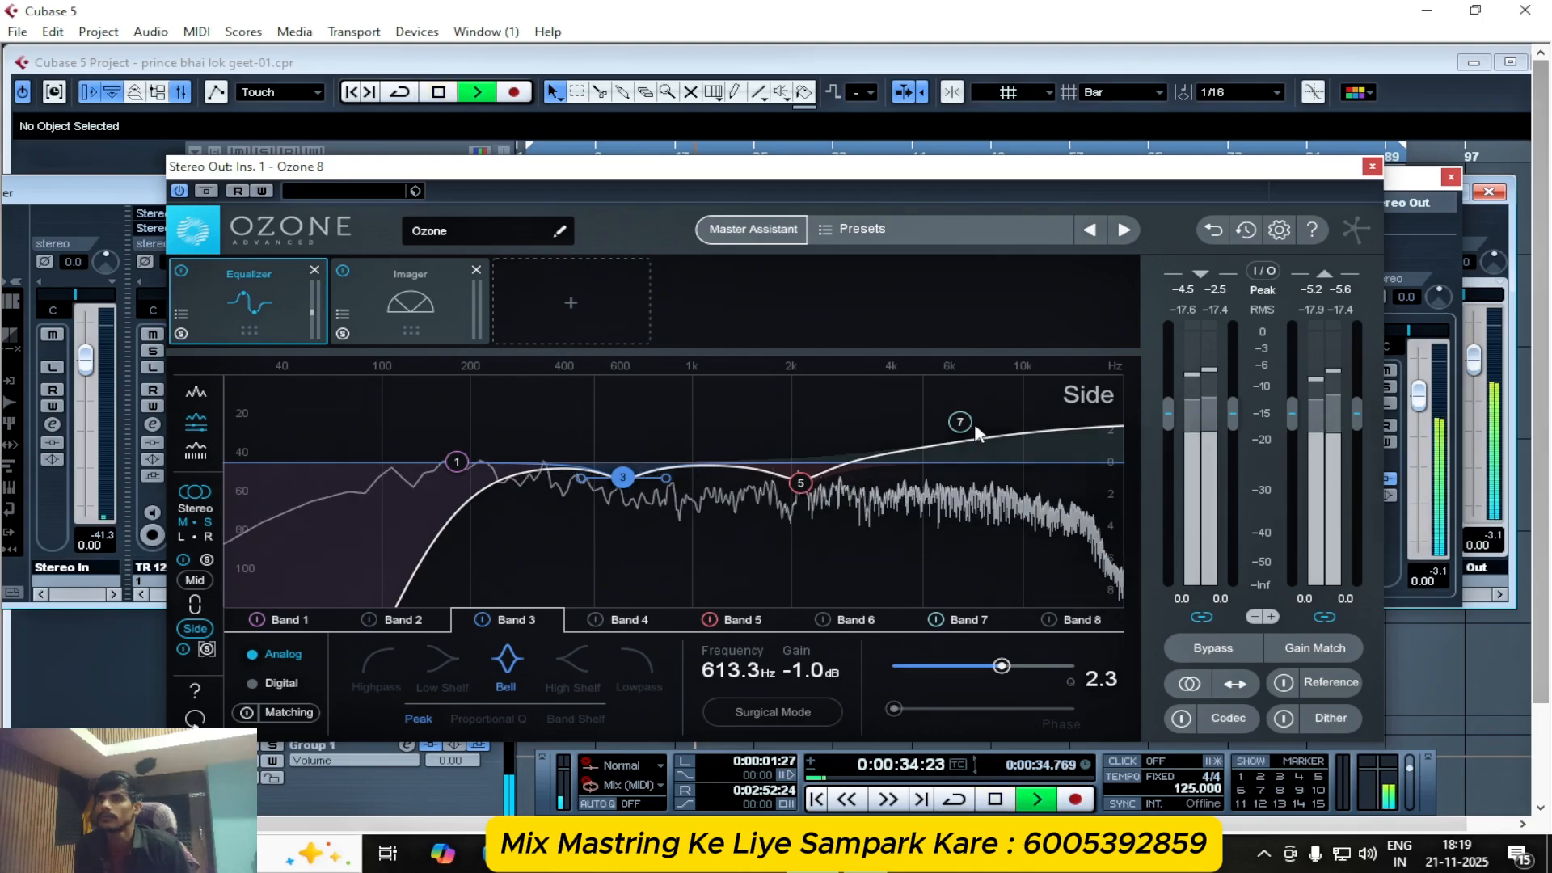
mouse_move(962, 424)
left_mouse_down()
mouse_move(950, 430)
mouse_move(969, 432)
left_mouse_up()
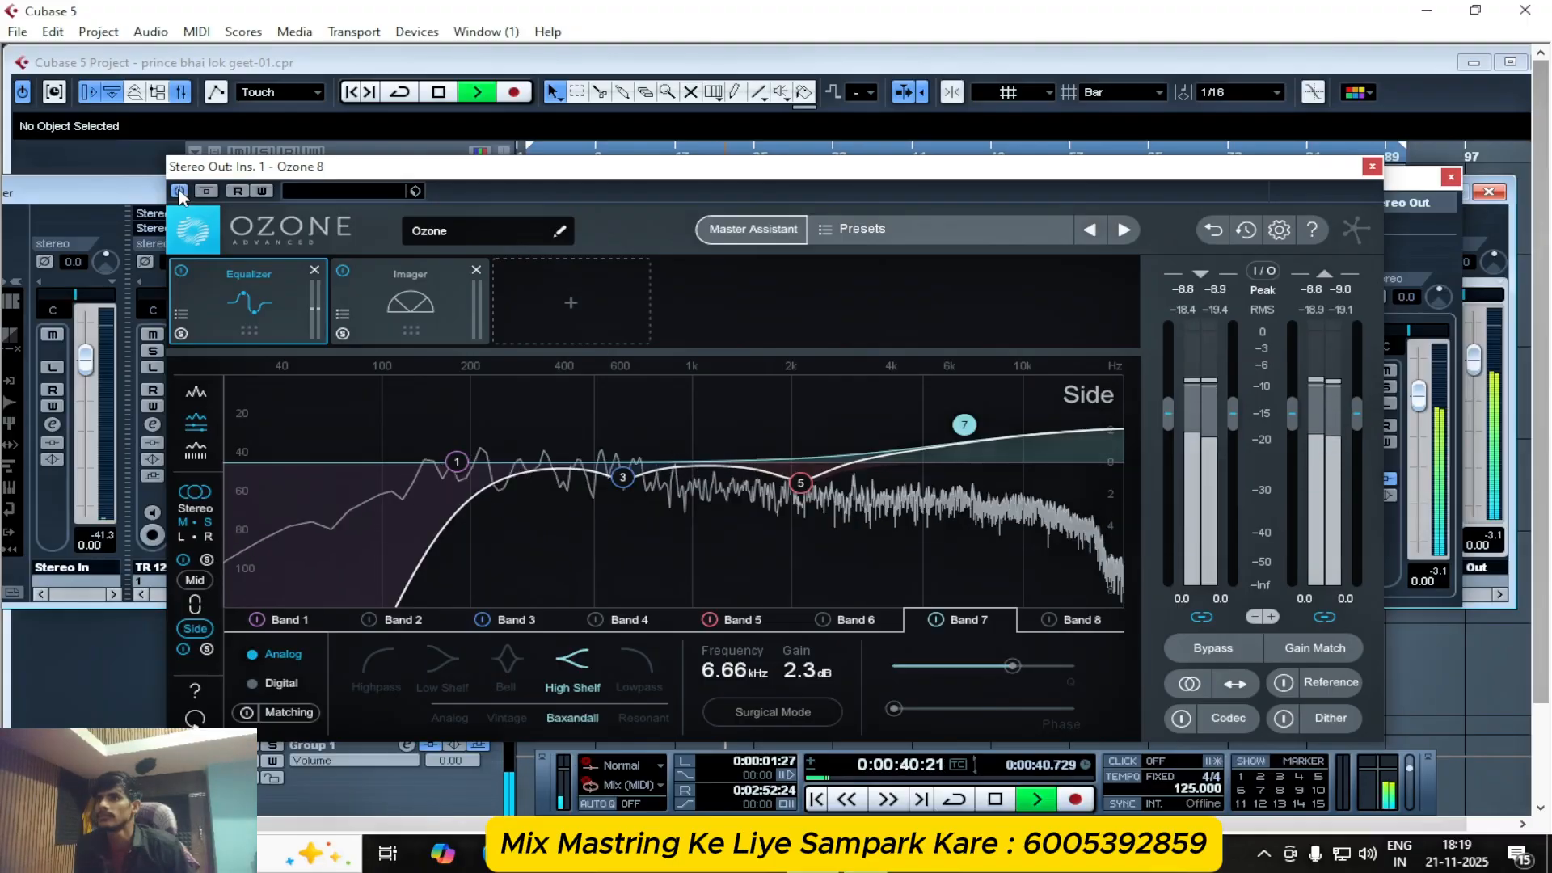
key("space")
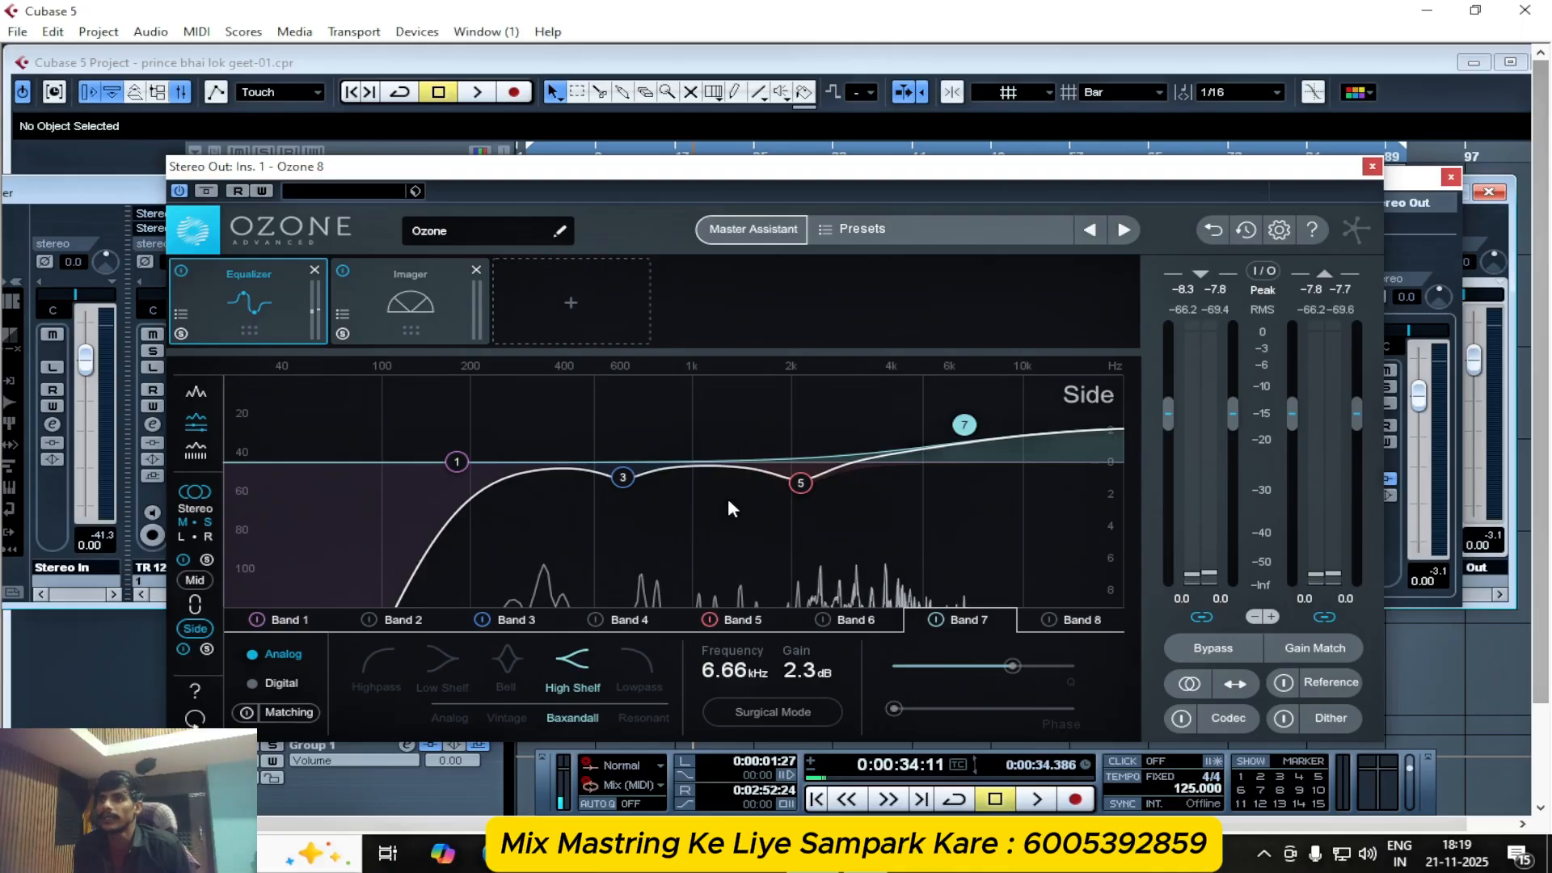
- Adjust the Mid channel's band 1 highpass by ear during playback to about 44.6 Hz
left_click(195, 581)
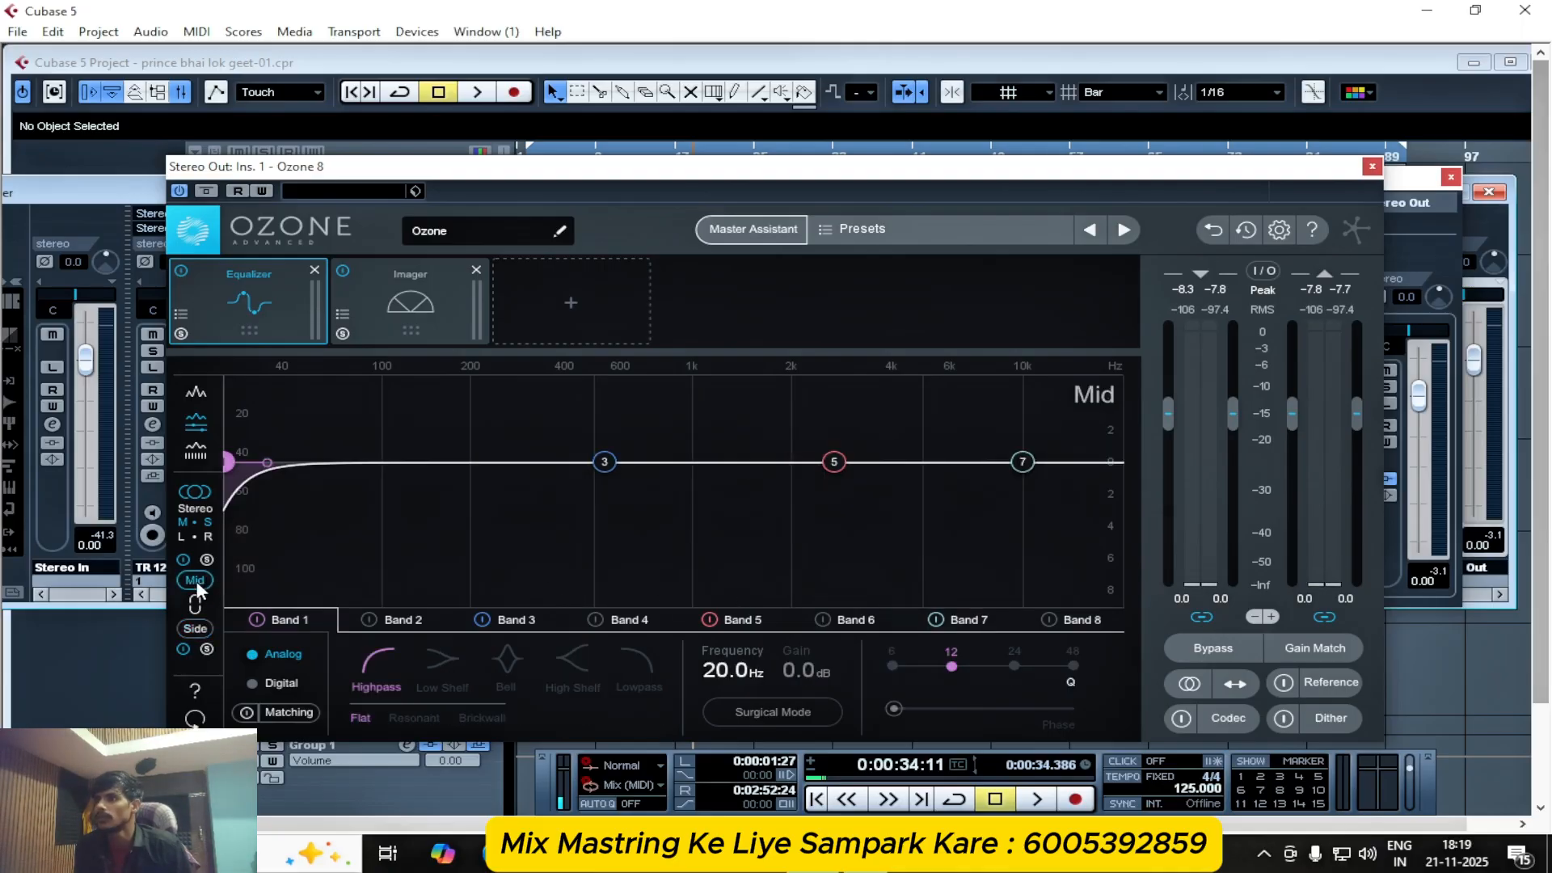
key("space")
left_click_drag(288, 473, 478, 539)
left_click(378, 664)
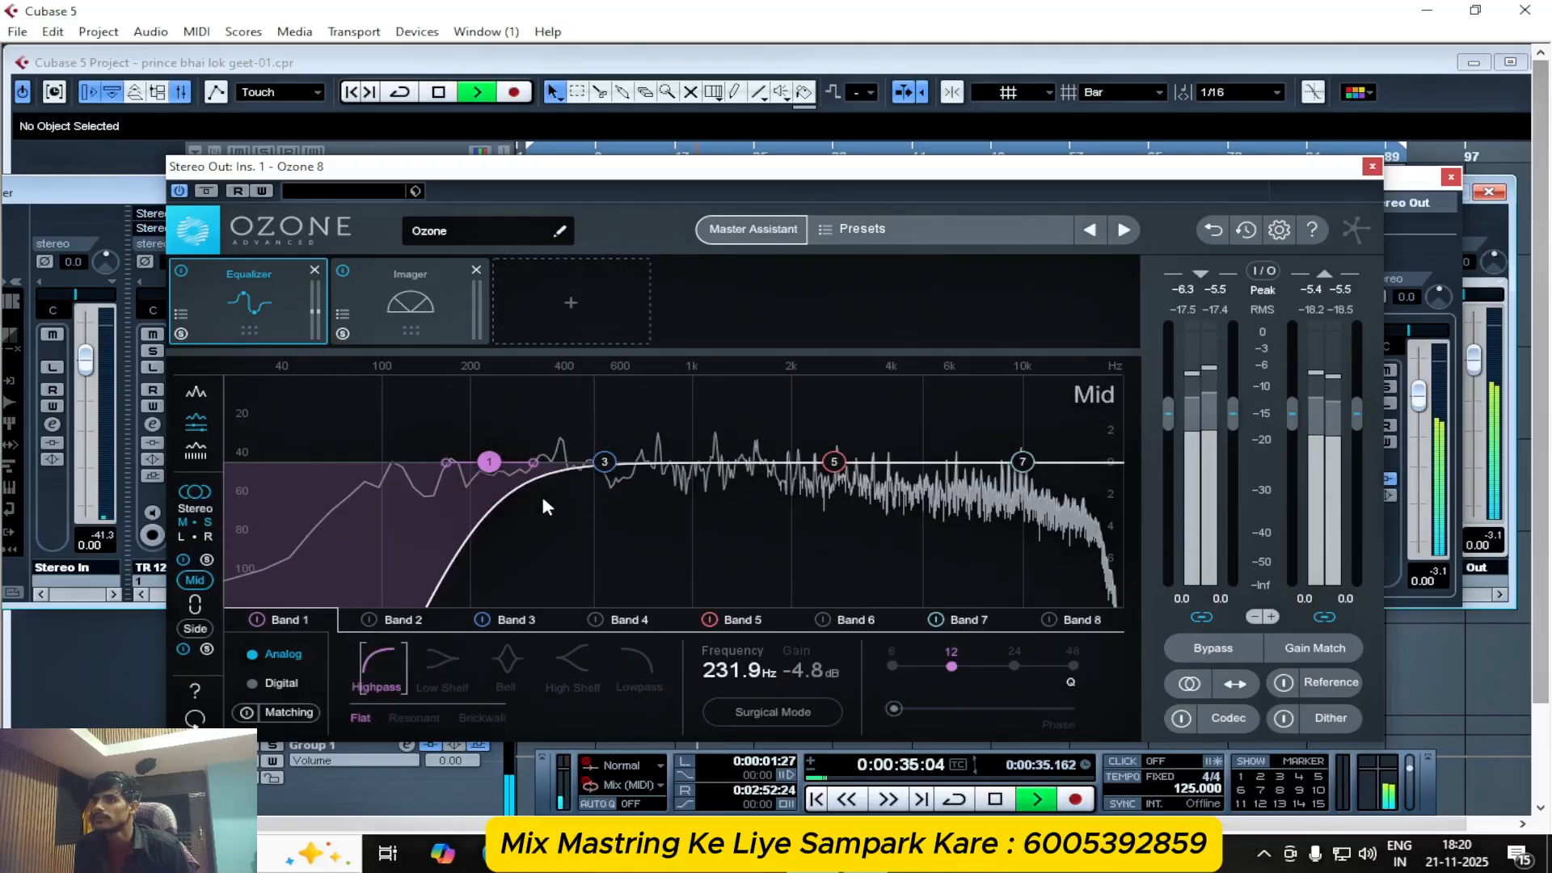
left_click_drag(489, 459, 289, 468)
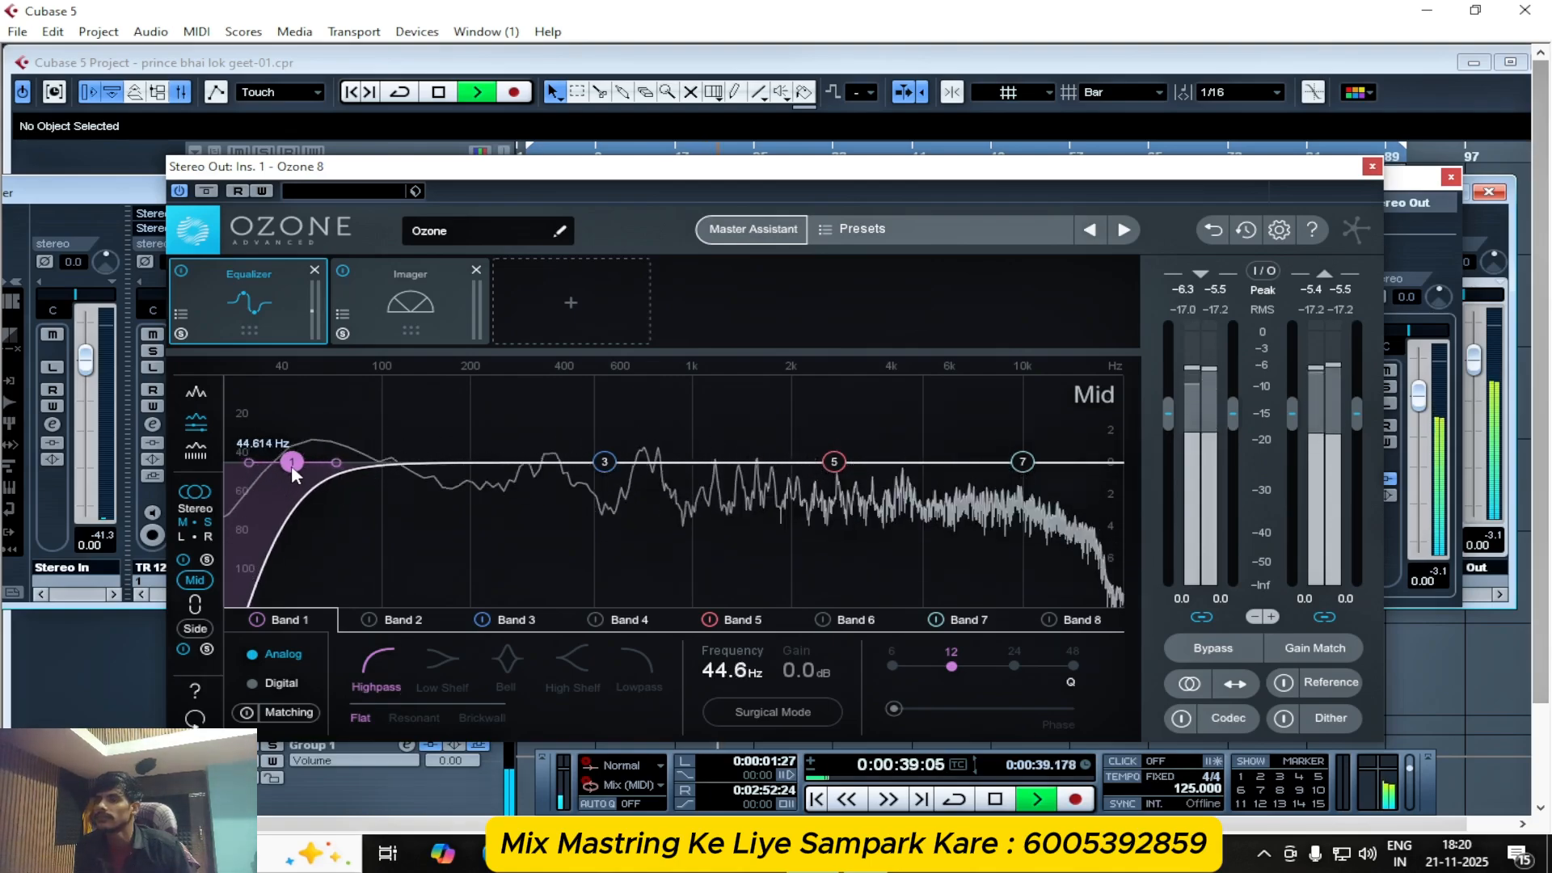
- Boost Mid band 5 about 1.0 dB at 3.04 kHz and Mid band 3 about 0.7 dB at 538 Hz
key("space")
mouse_move(840, 464)
left_mouse_down()
mouse_move(872, 436)
mouse_move(677, 431)
mouse_move(899, 438)
mouse_move(922, 409)
mouse_move(884, 413)
mouse_move(932, 439)
mouse_move(854, 450)
left_mouse_up()
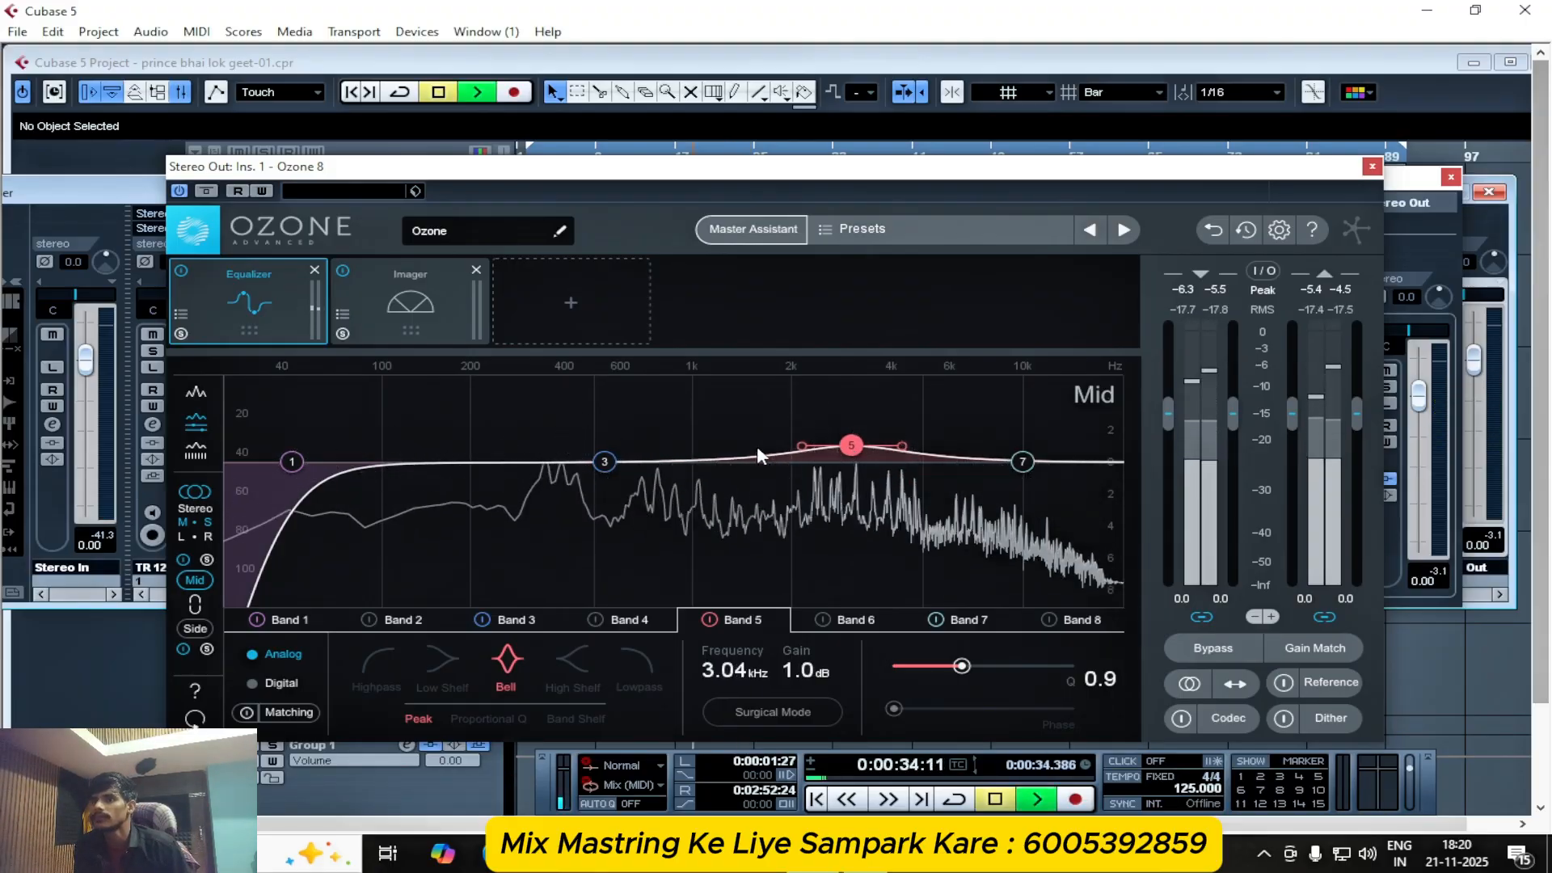
mouse_move(608, 457)
left_mouse_down()
mouse_move(638, 420)
mouse_move(617, 420)
mouse_move(667, 422)
mouse_move(617, 472)
mouse_move(538, 494)
mouse_move(659, 487)
mouse_move(658, 442)
mouse_move(595, 439)
mouse_move(663, 439)
mouse_move(615, 455)
left_mouse_up()
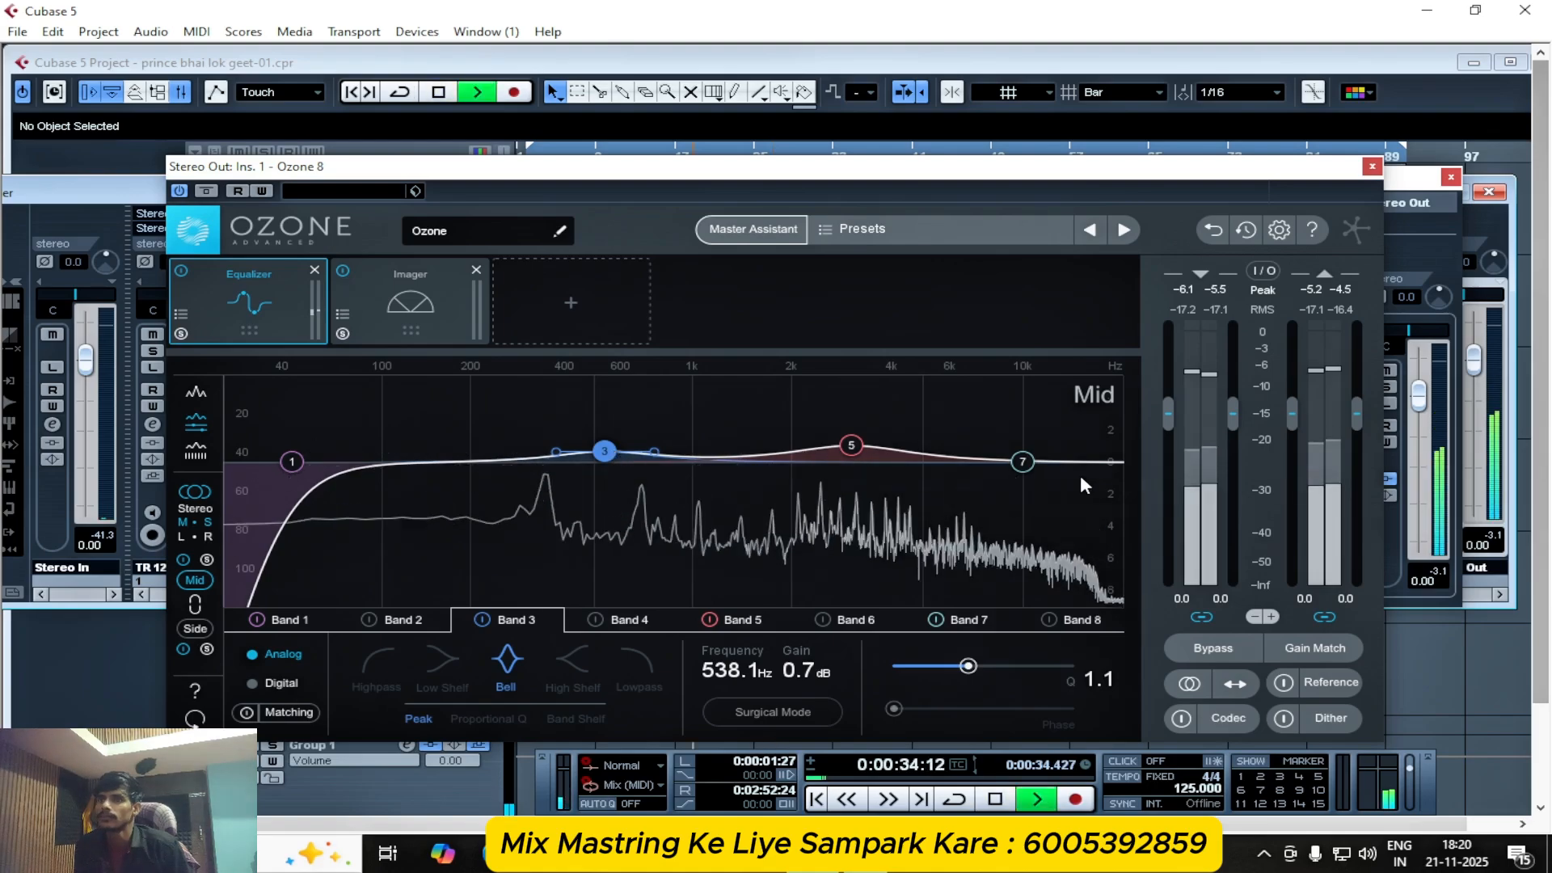
- Try Mid band 7 as a lowpass filter at about 15.1 kHz and audition it
left_click_drag(1023, 462, 1083, 461)
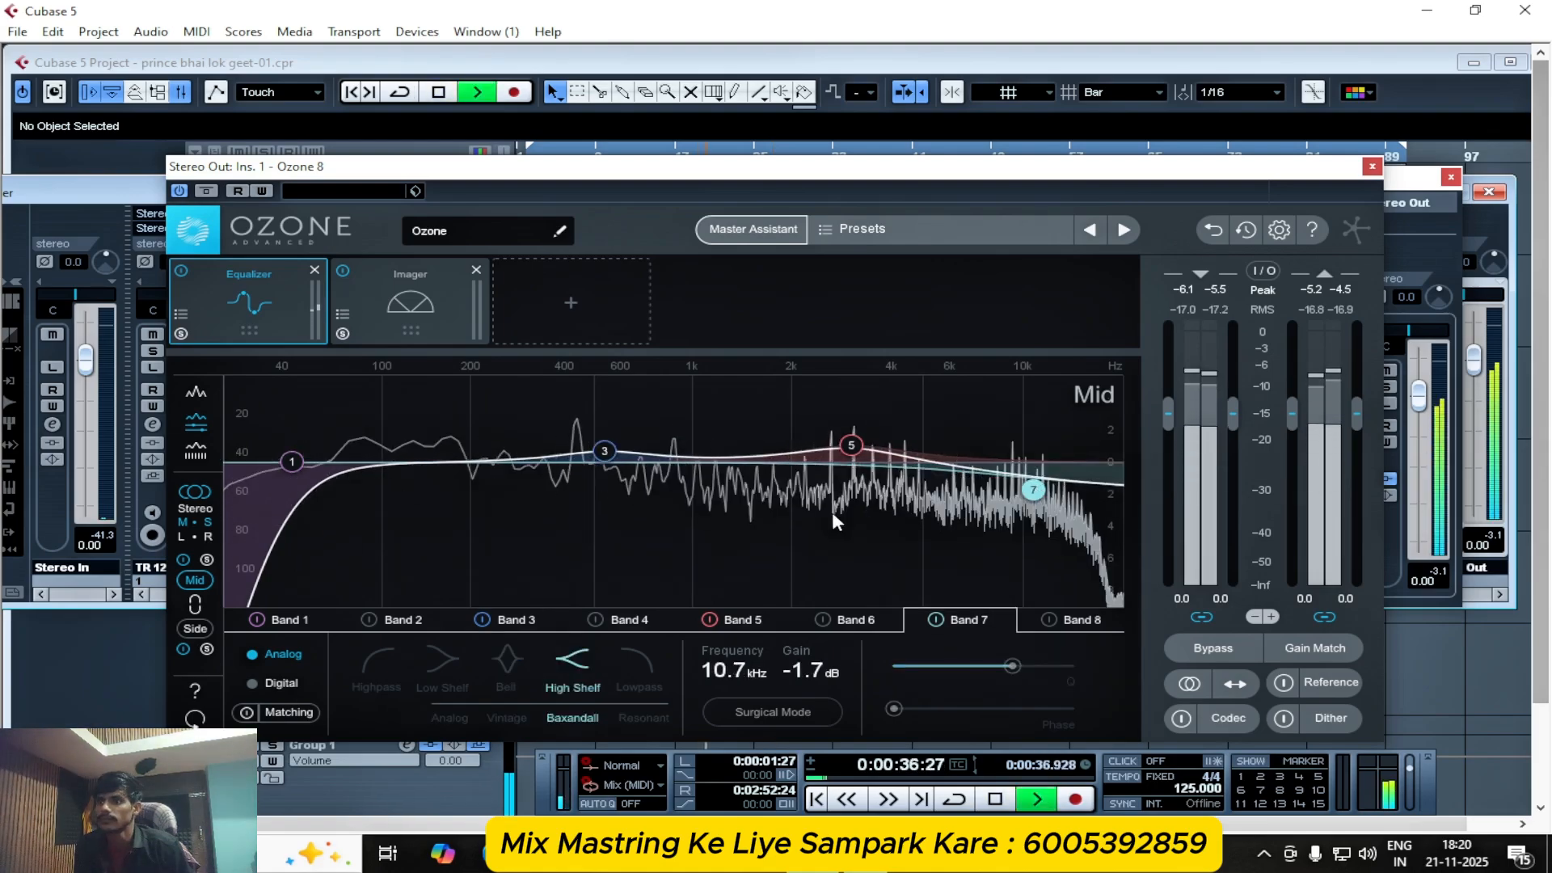
key("space")
left_click(638, 662)
key("space")
key("space")
key("space")
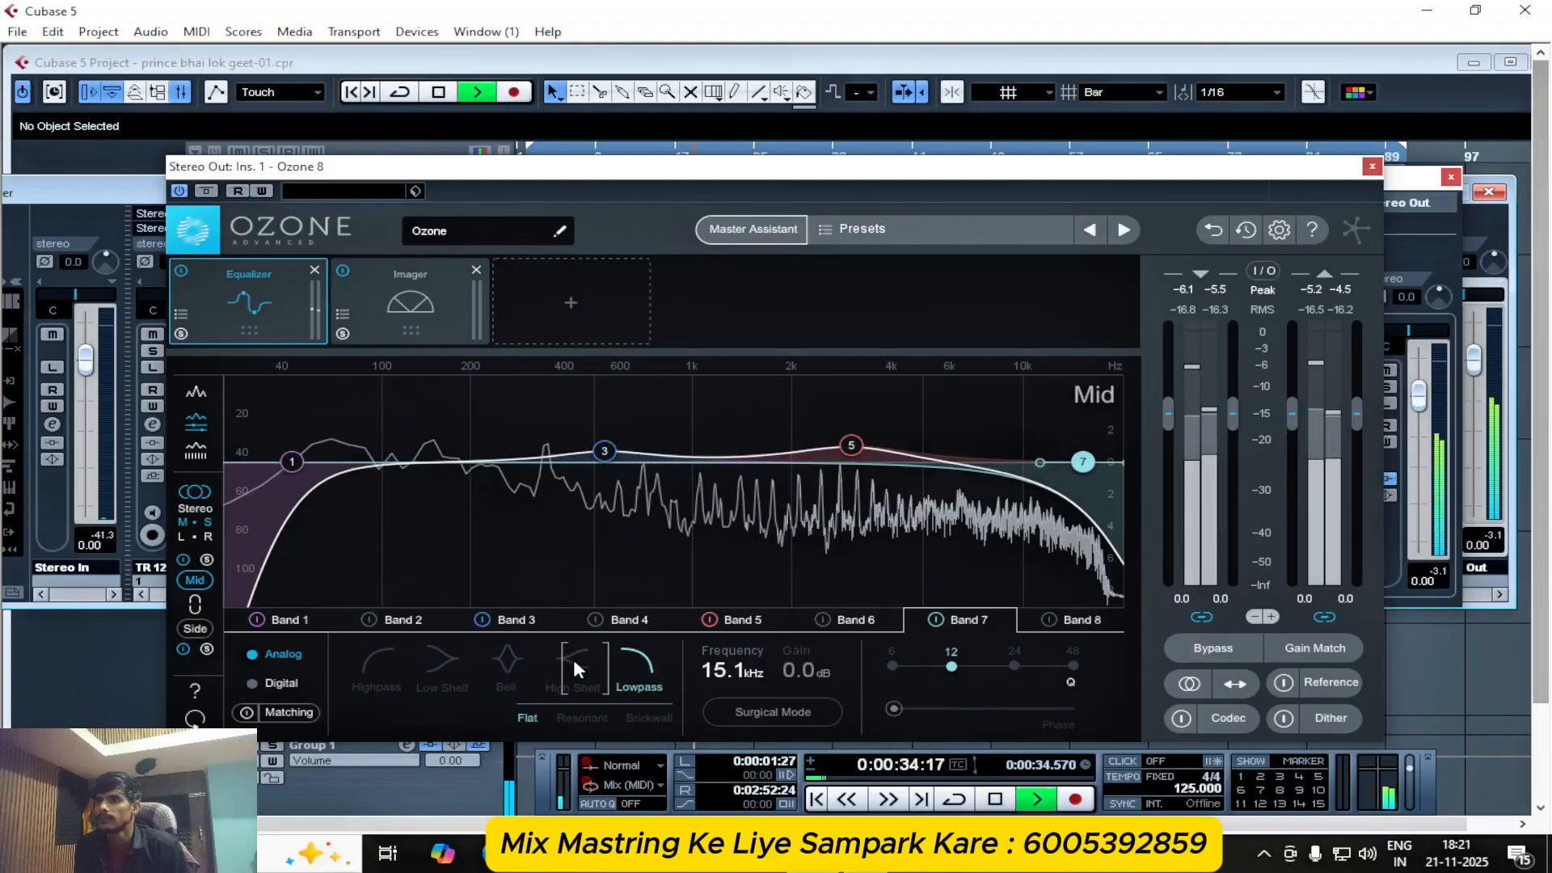
- Make Mid band 7 a high shelf boosting about 1.9 dB at 7.85 kHz
left_click(574, 658)
left_click_drag(1084, 466, 988, 434)
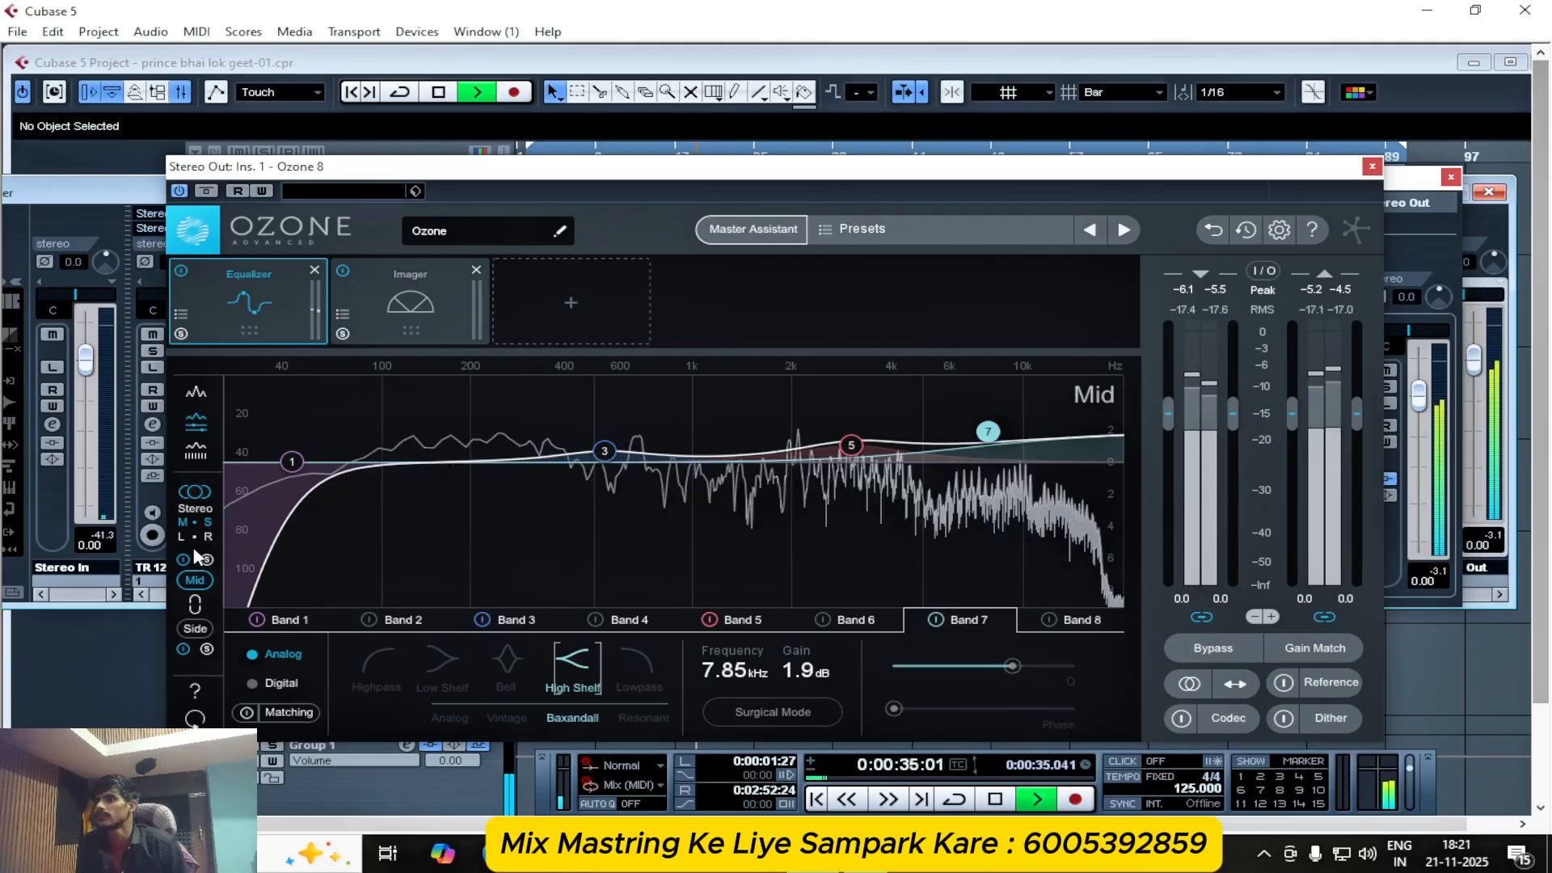
- Switch the equalizer to Stereo mode and compare the playing song with Ozone bypassed and active
left_click(192, 505)
key("space")
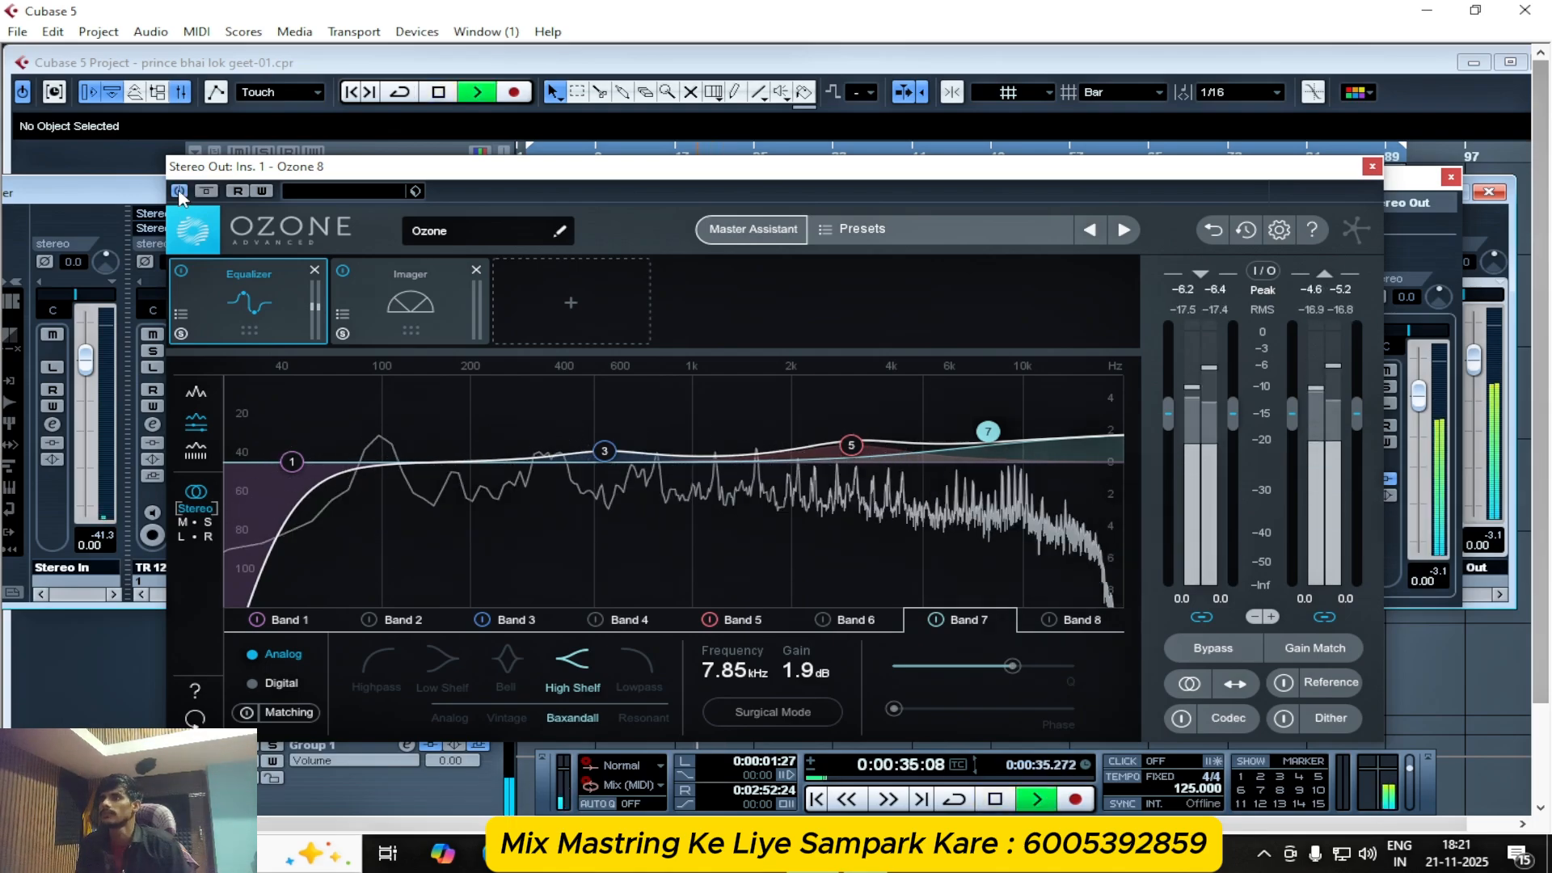
left_click(180, 192)
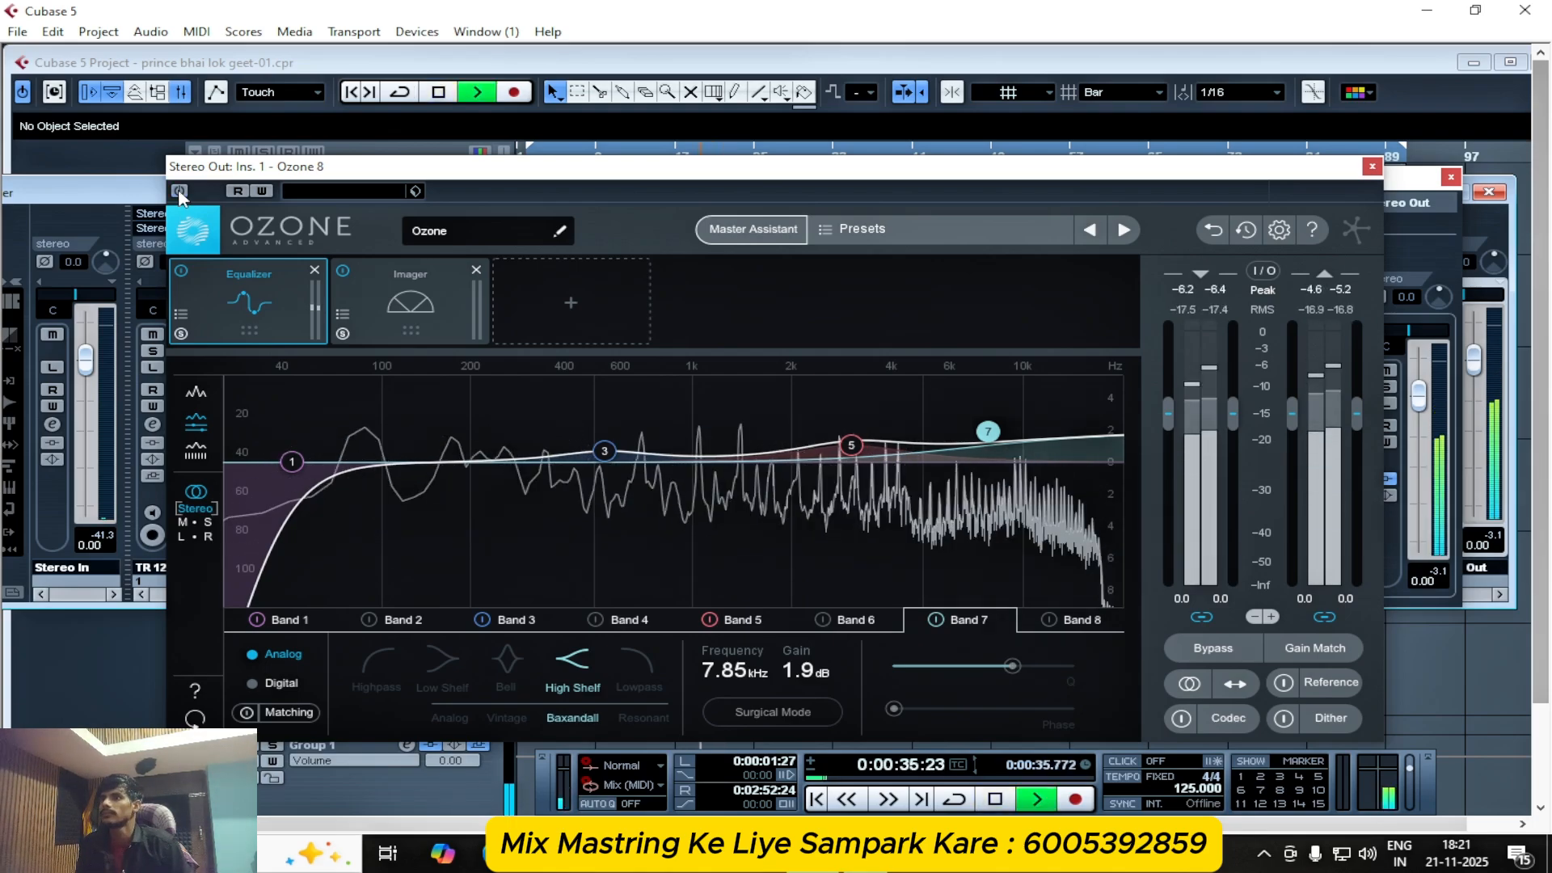
left_click(179, 192)
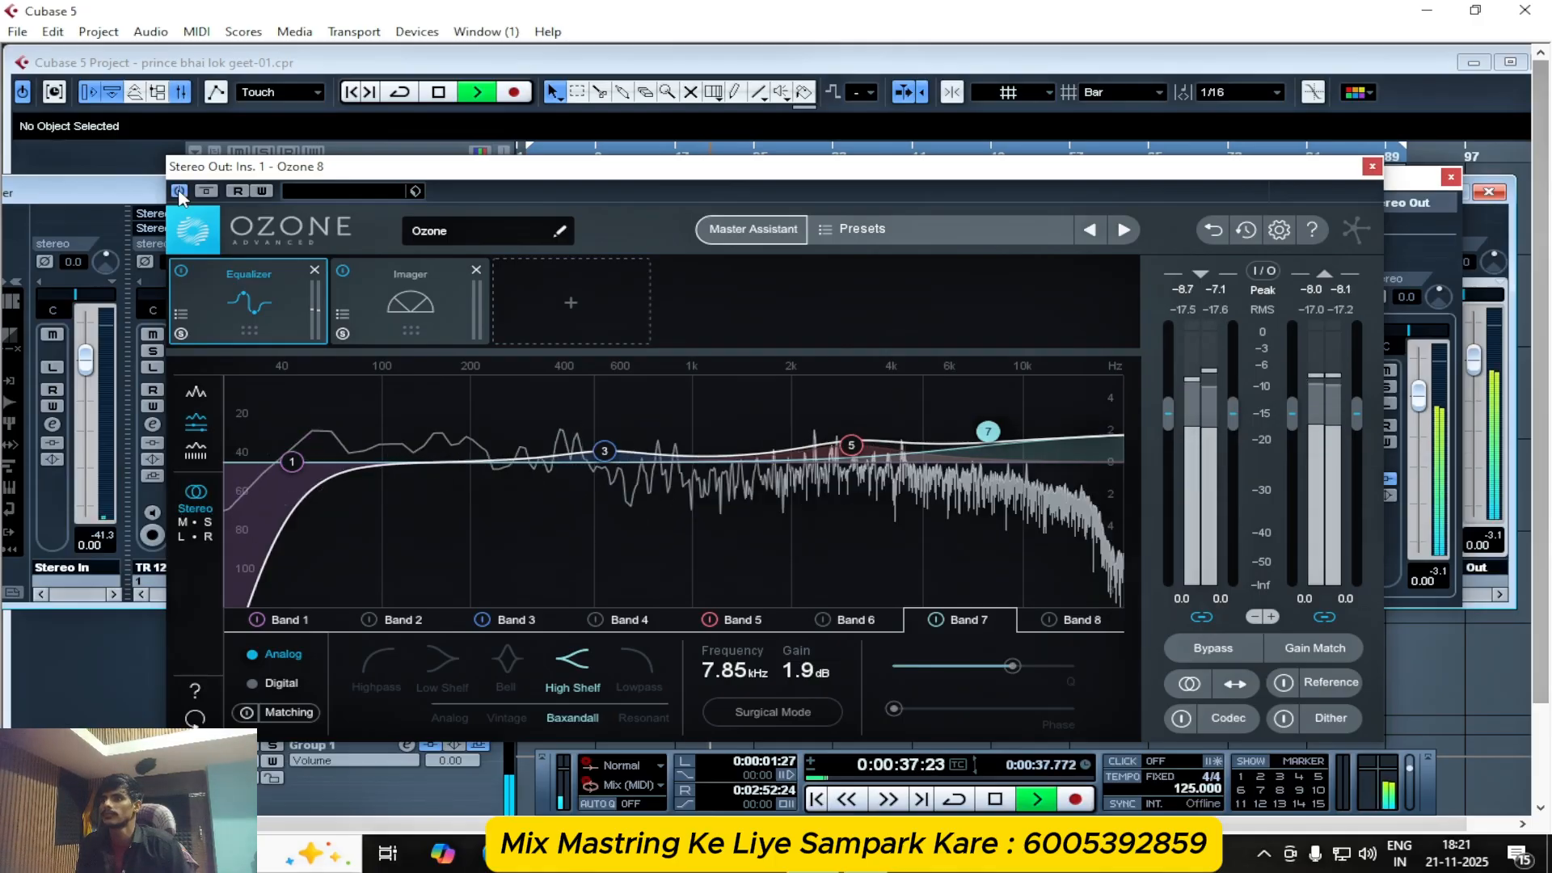
left_click(179, 192)
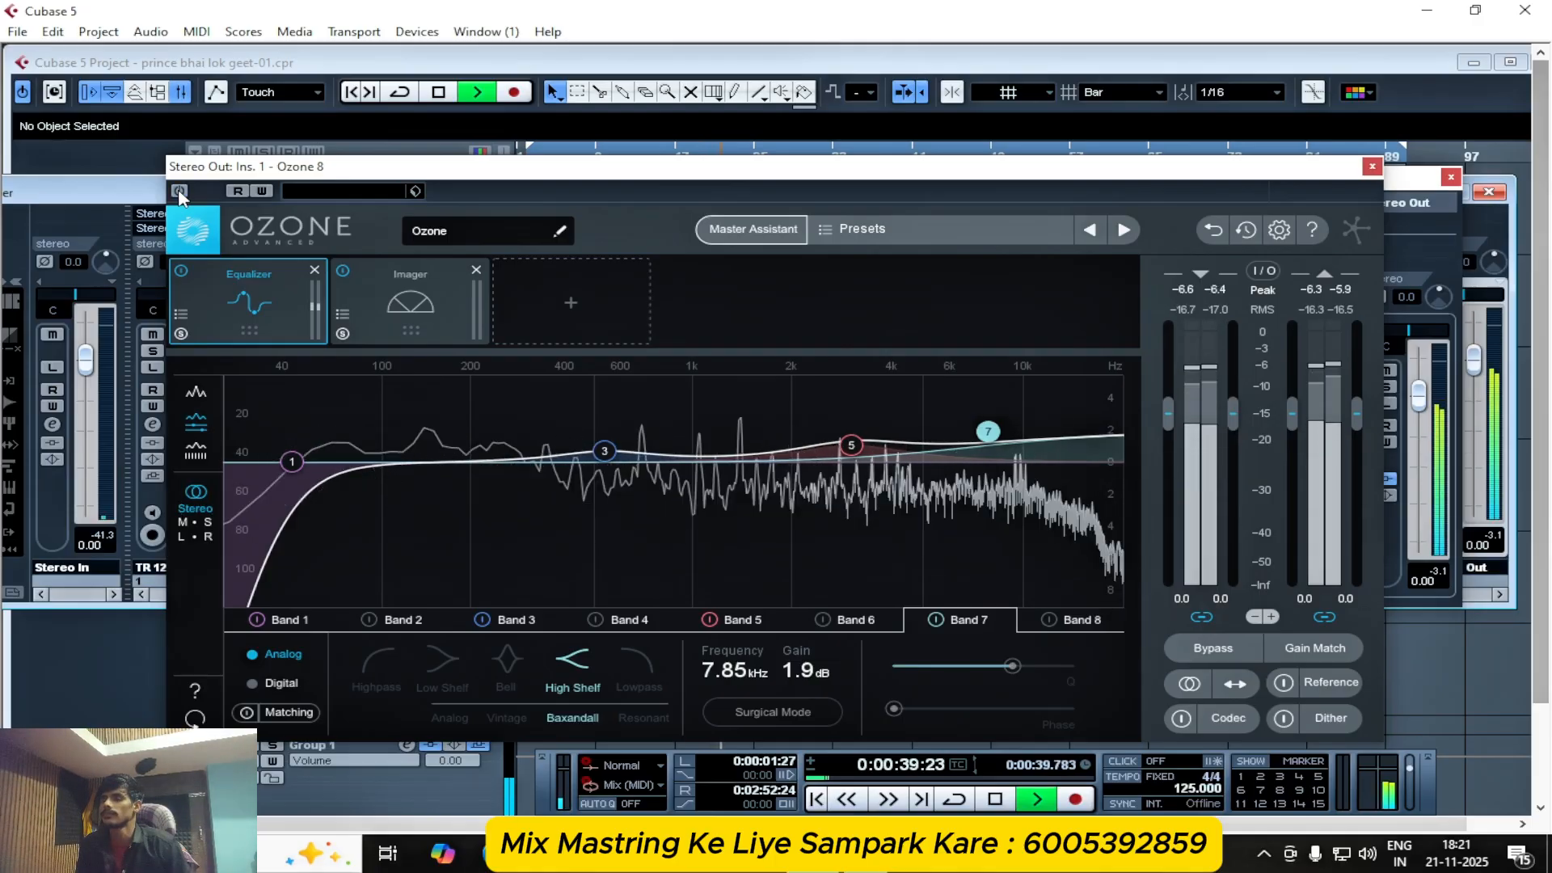
left_click(180, 193)
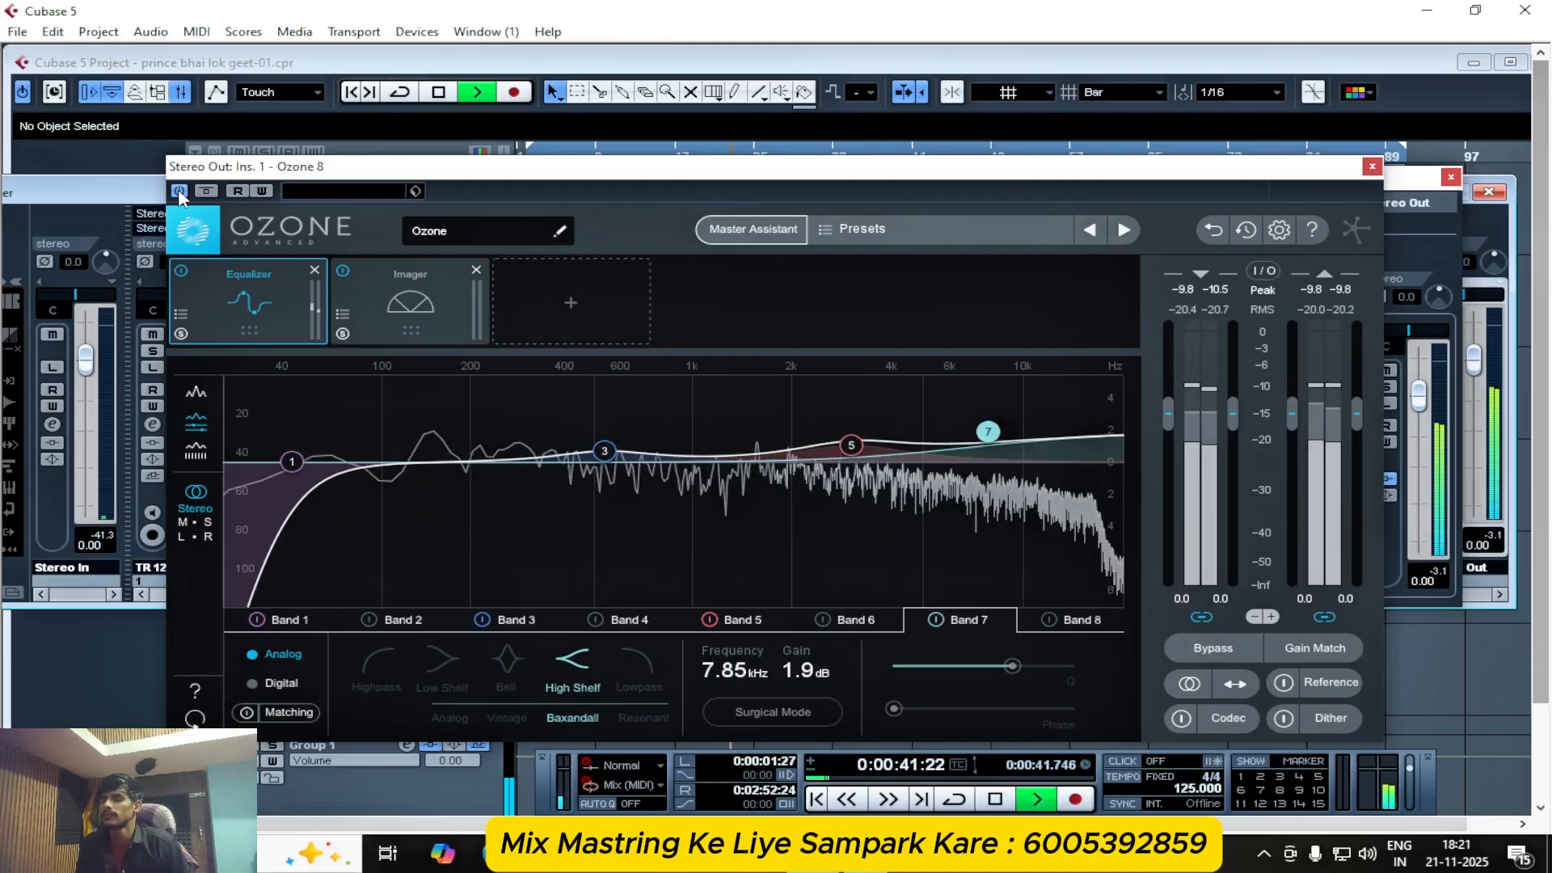
left_click(179, 192)
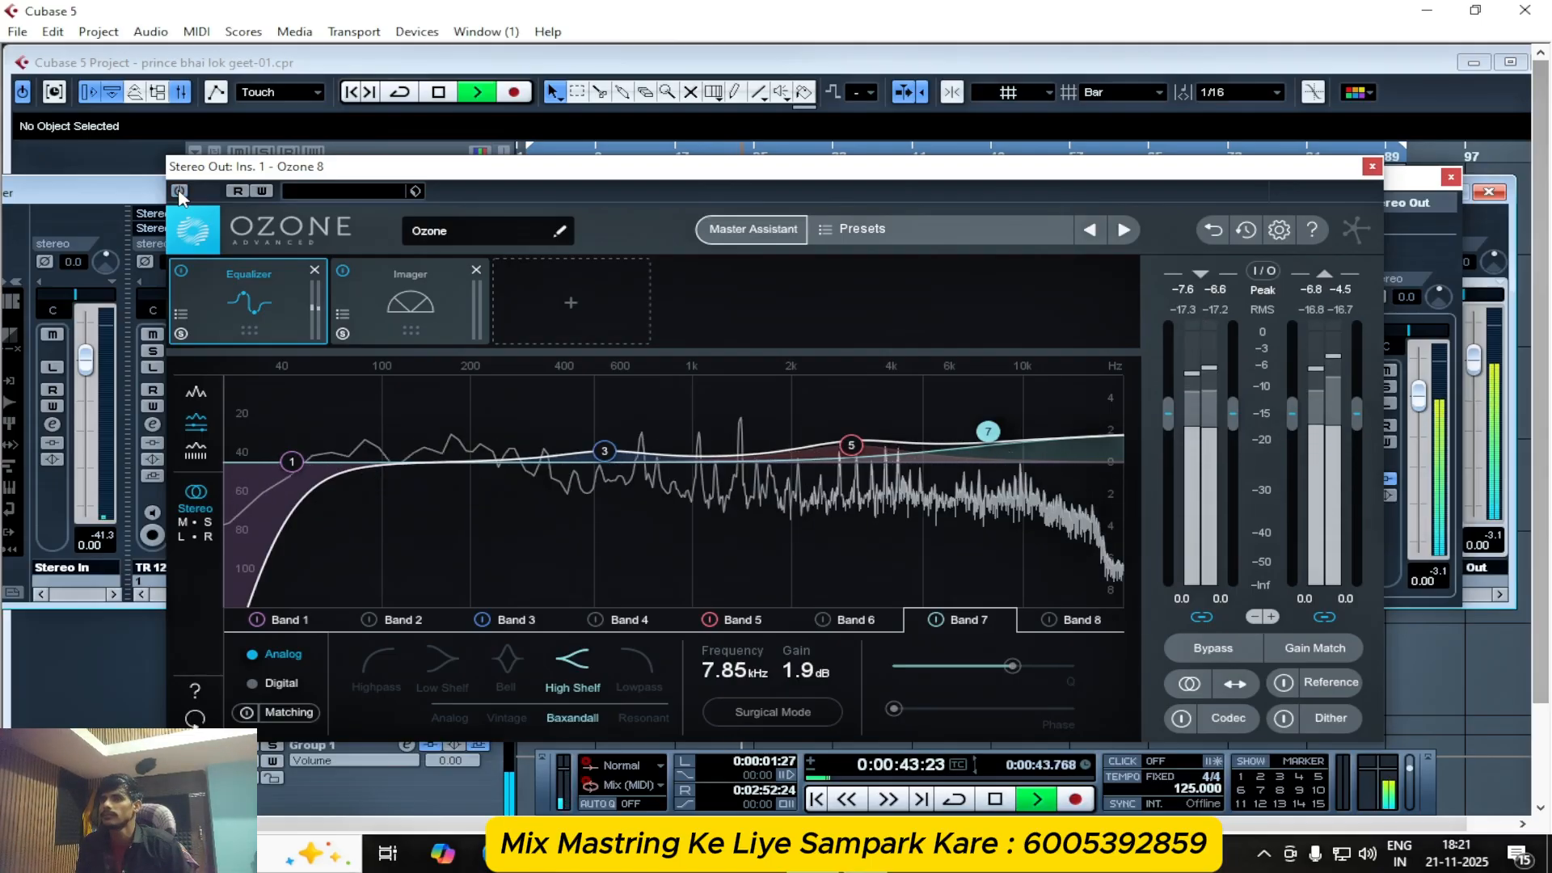
left_click(180, 193)
key("space")
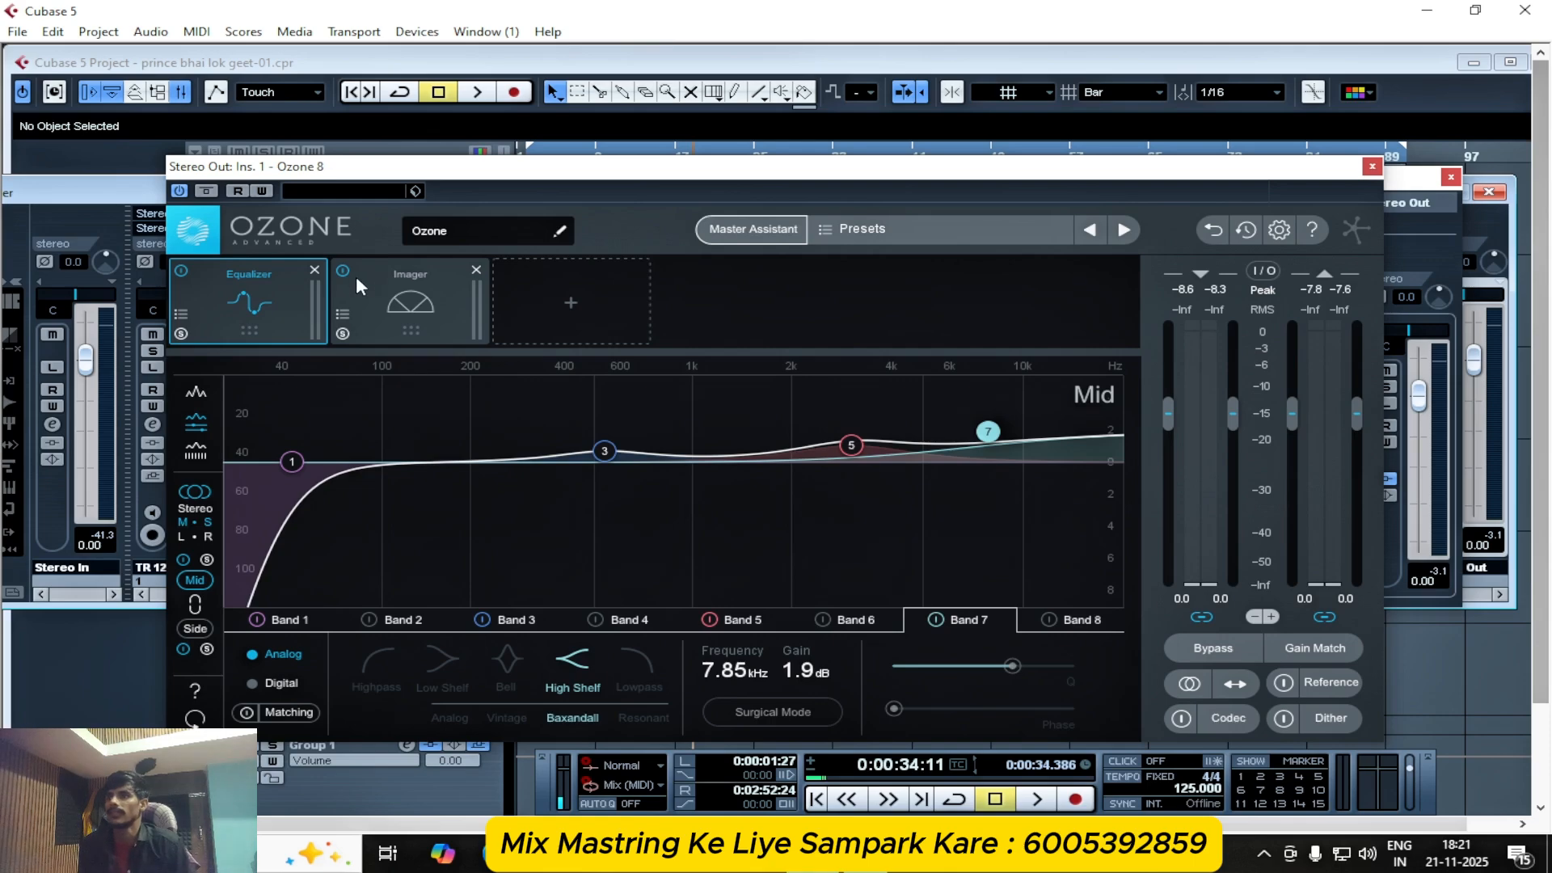
- Compare the playing song with Ozone bypassed and active while the equalizer is in Mid/Side mode
key("space")
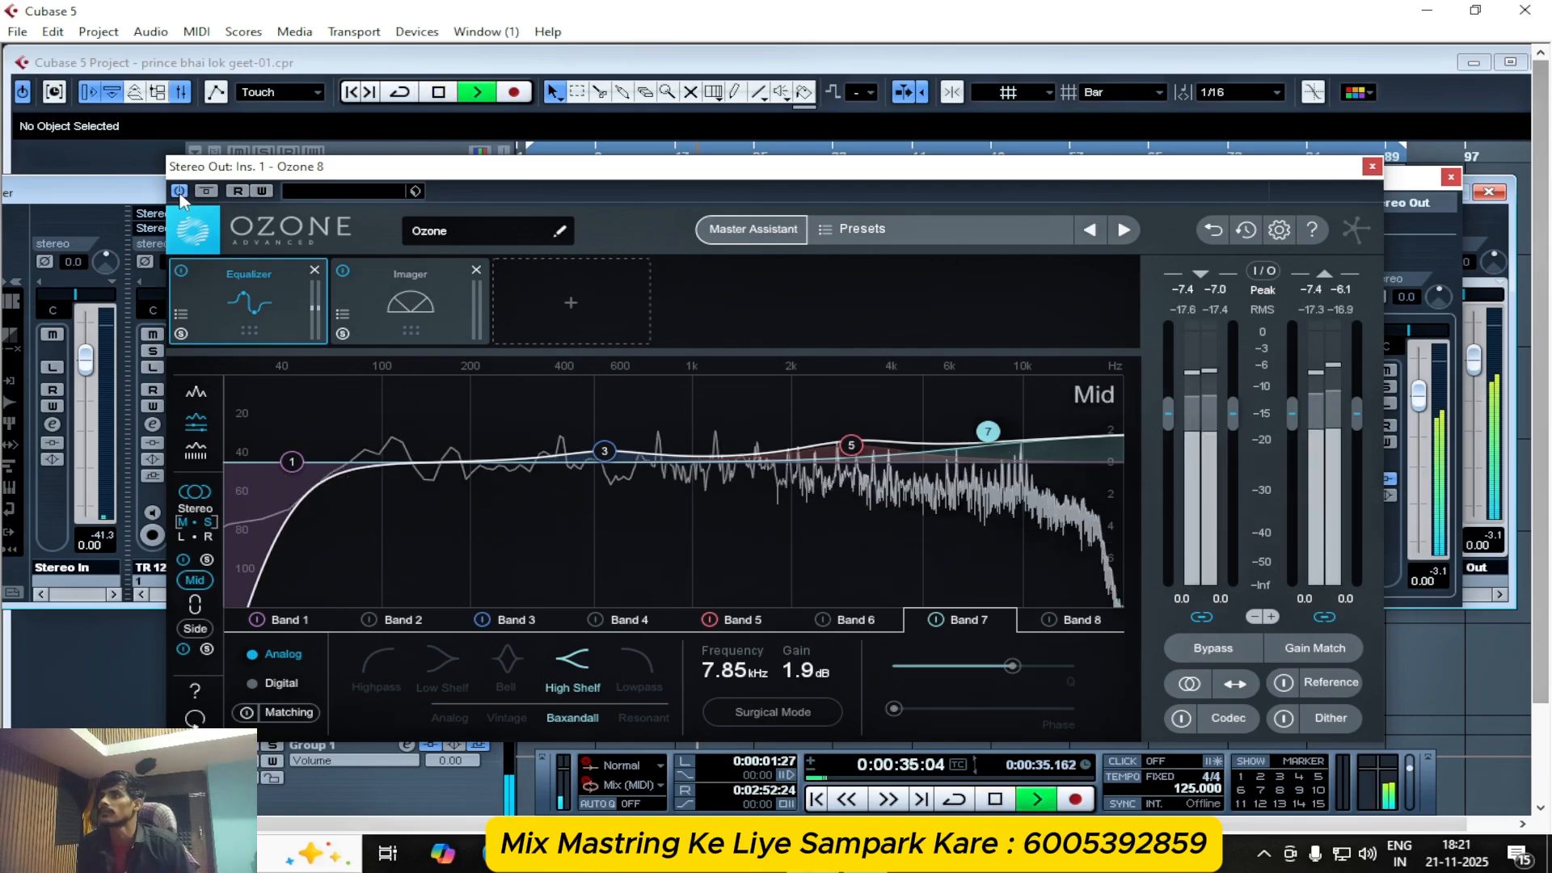
left_click(180, 195)
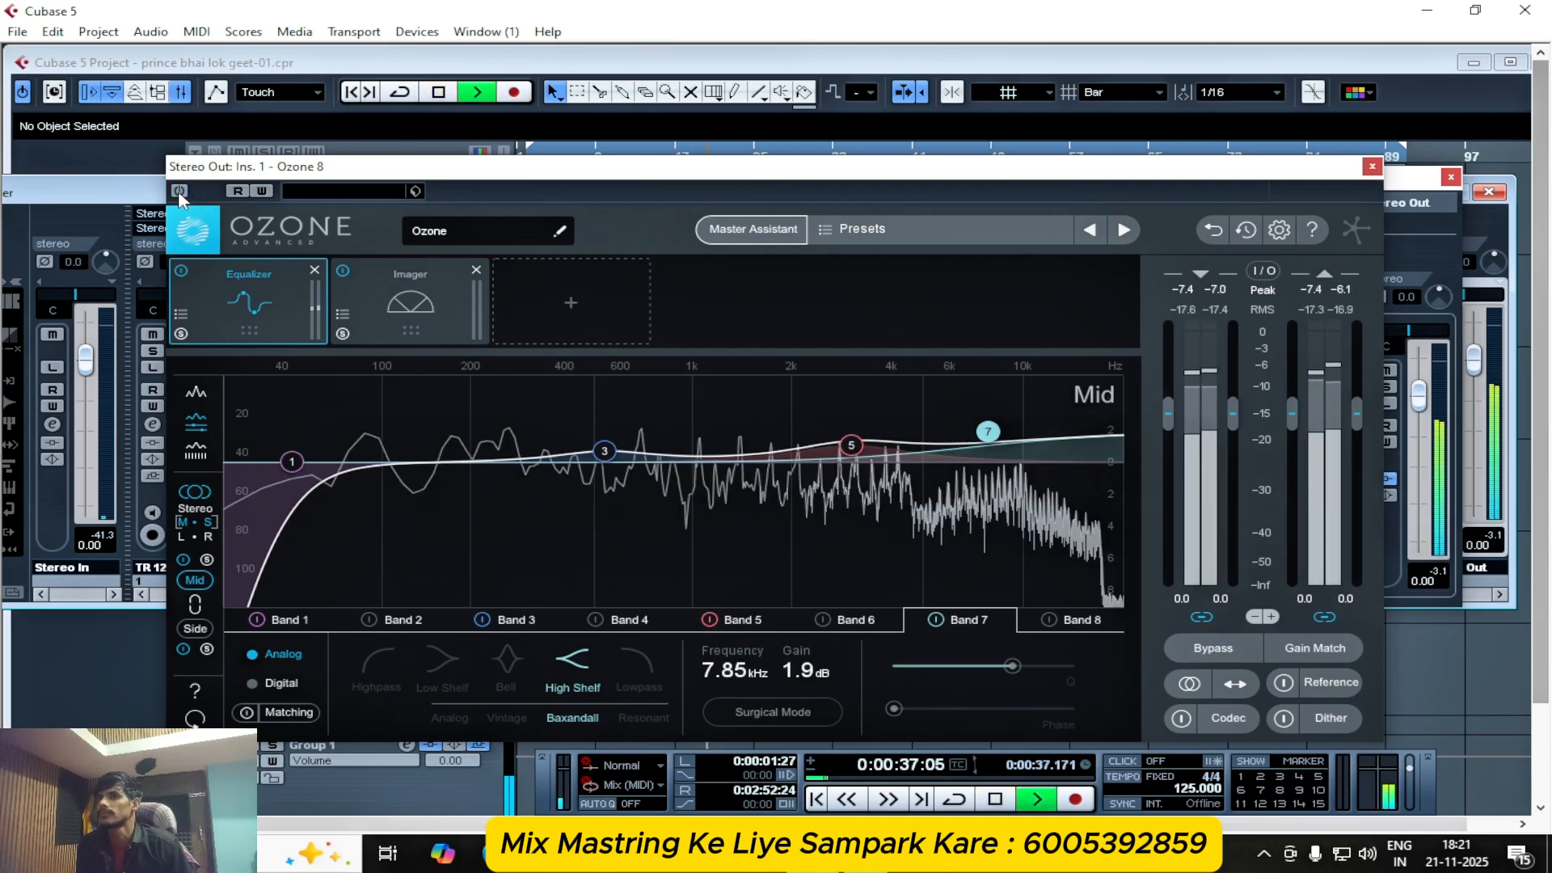
left_click(180, 194)
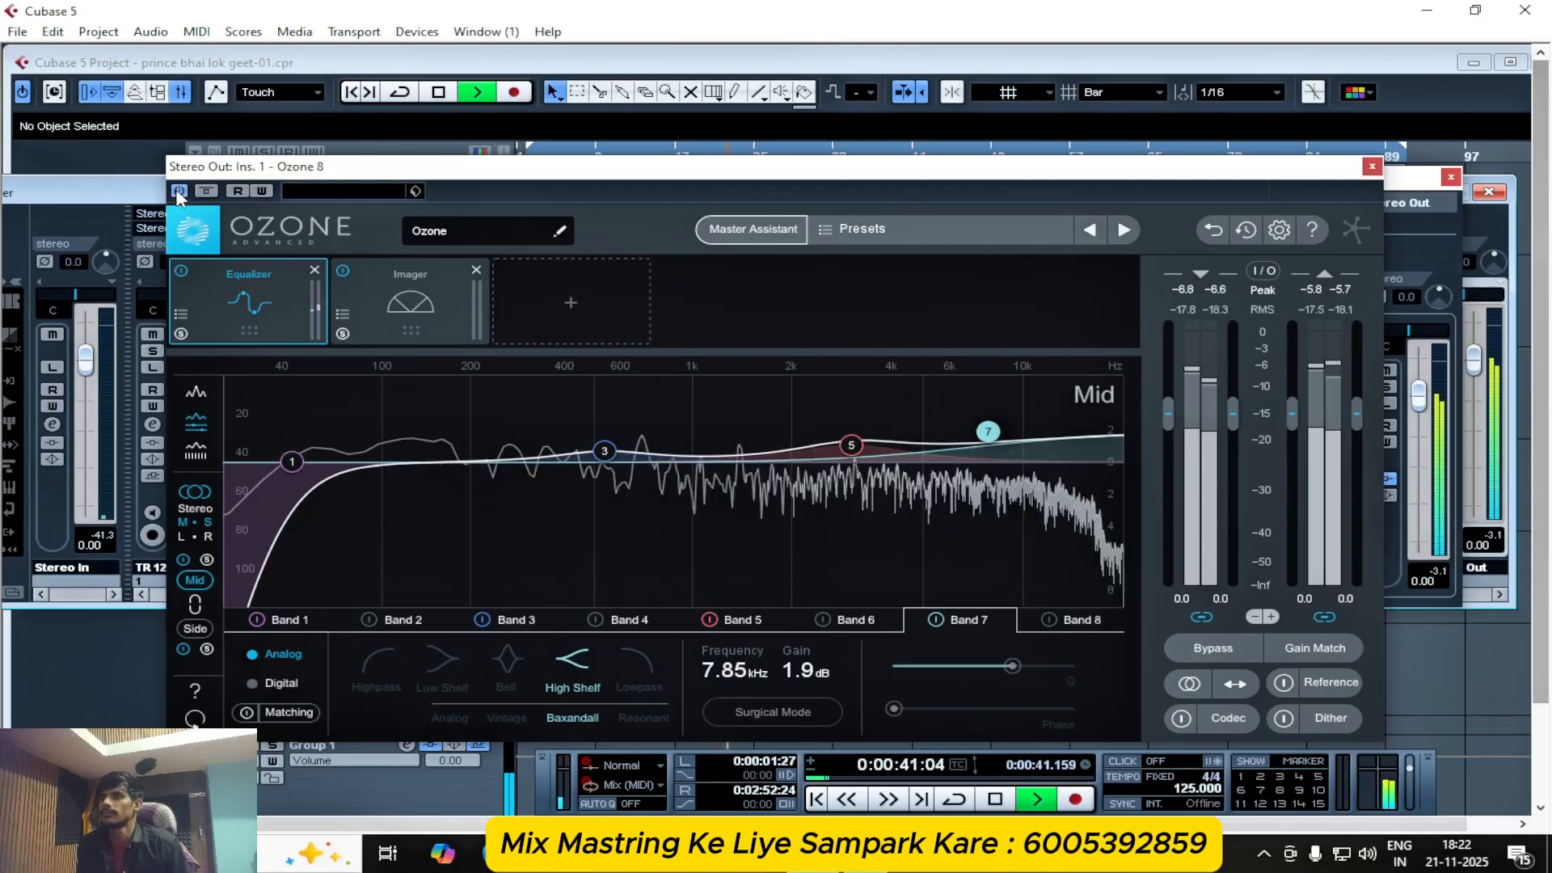
key("space")
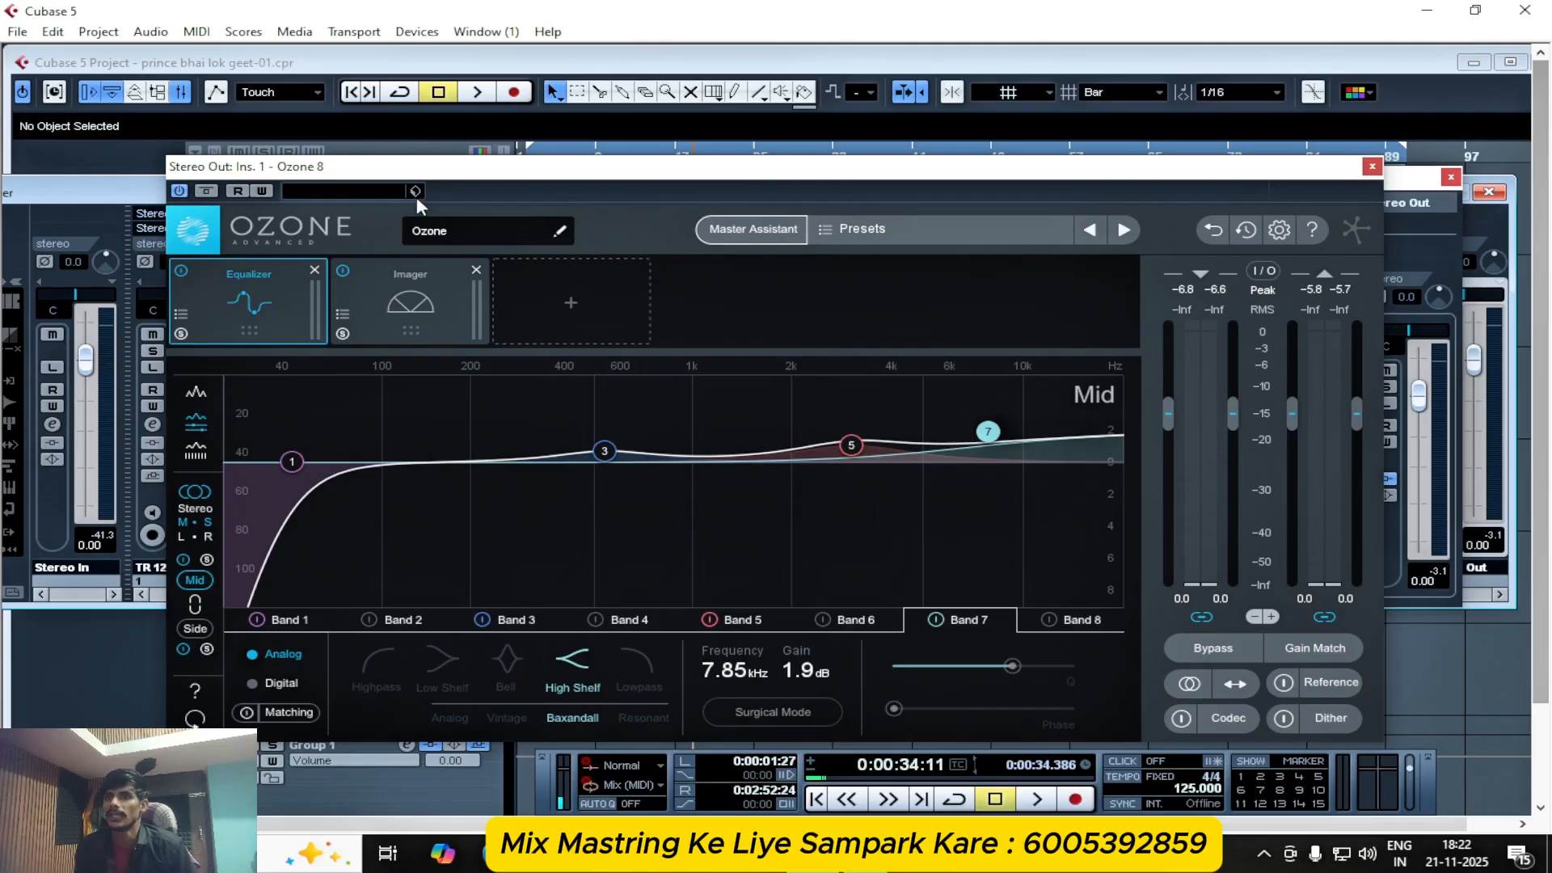
key("space")
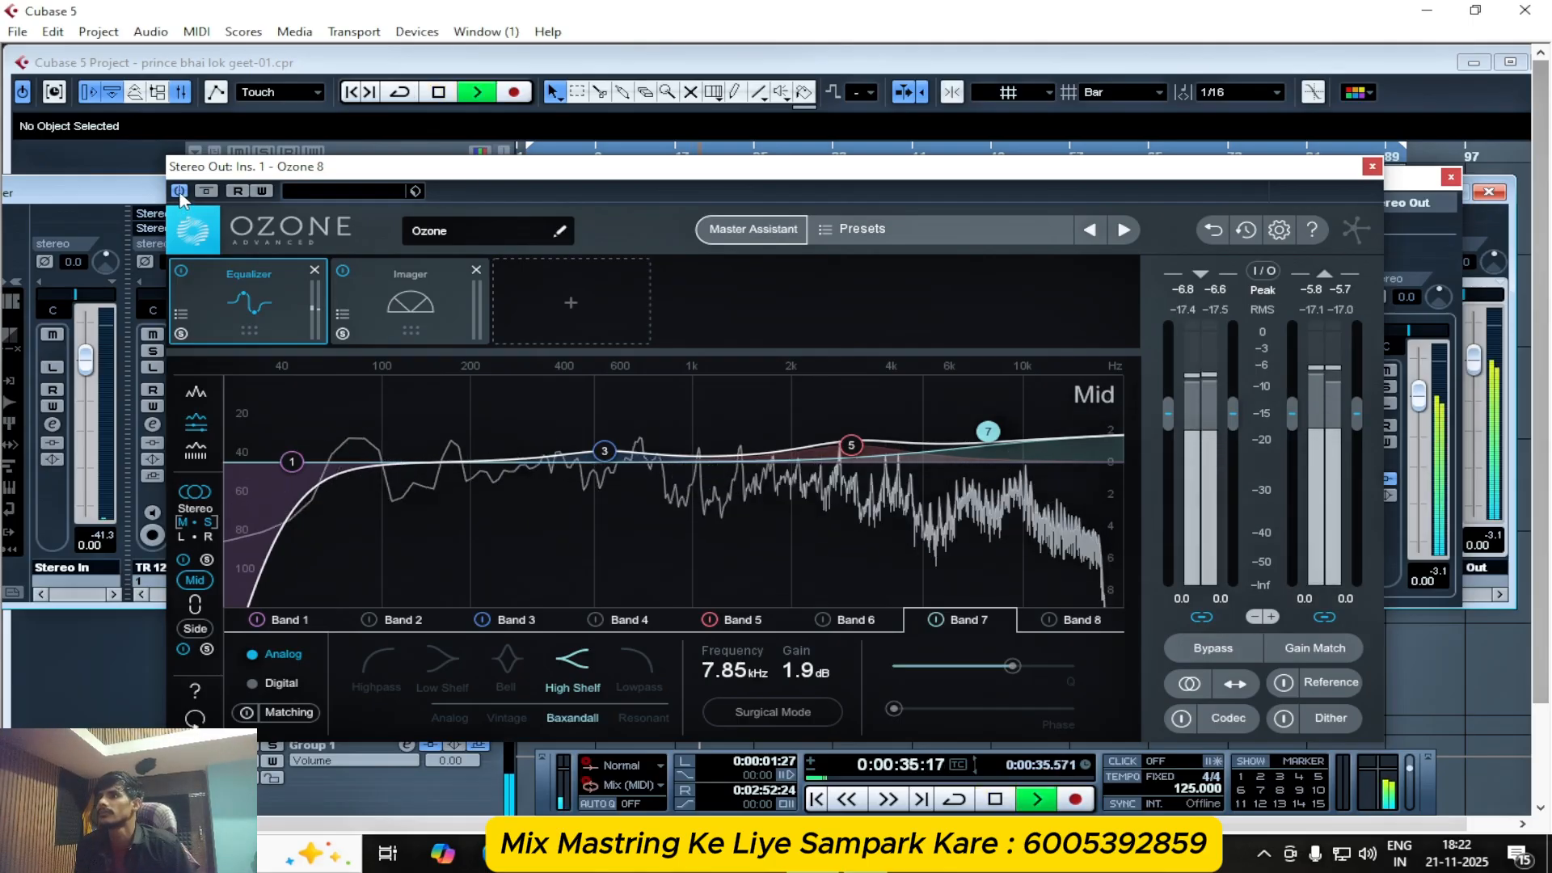
left_click(179, 193)
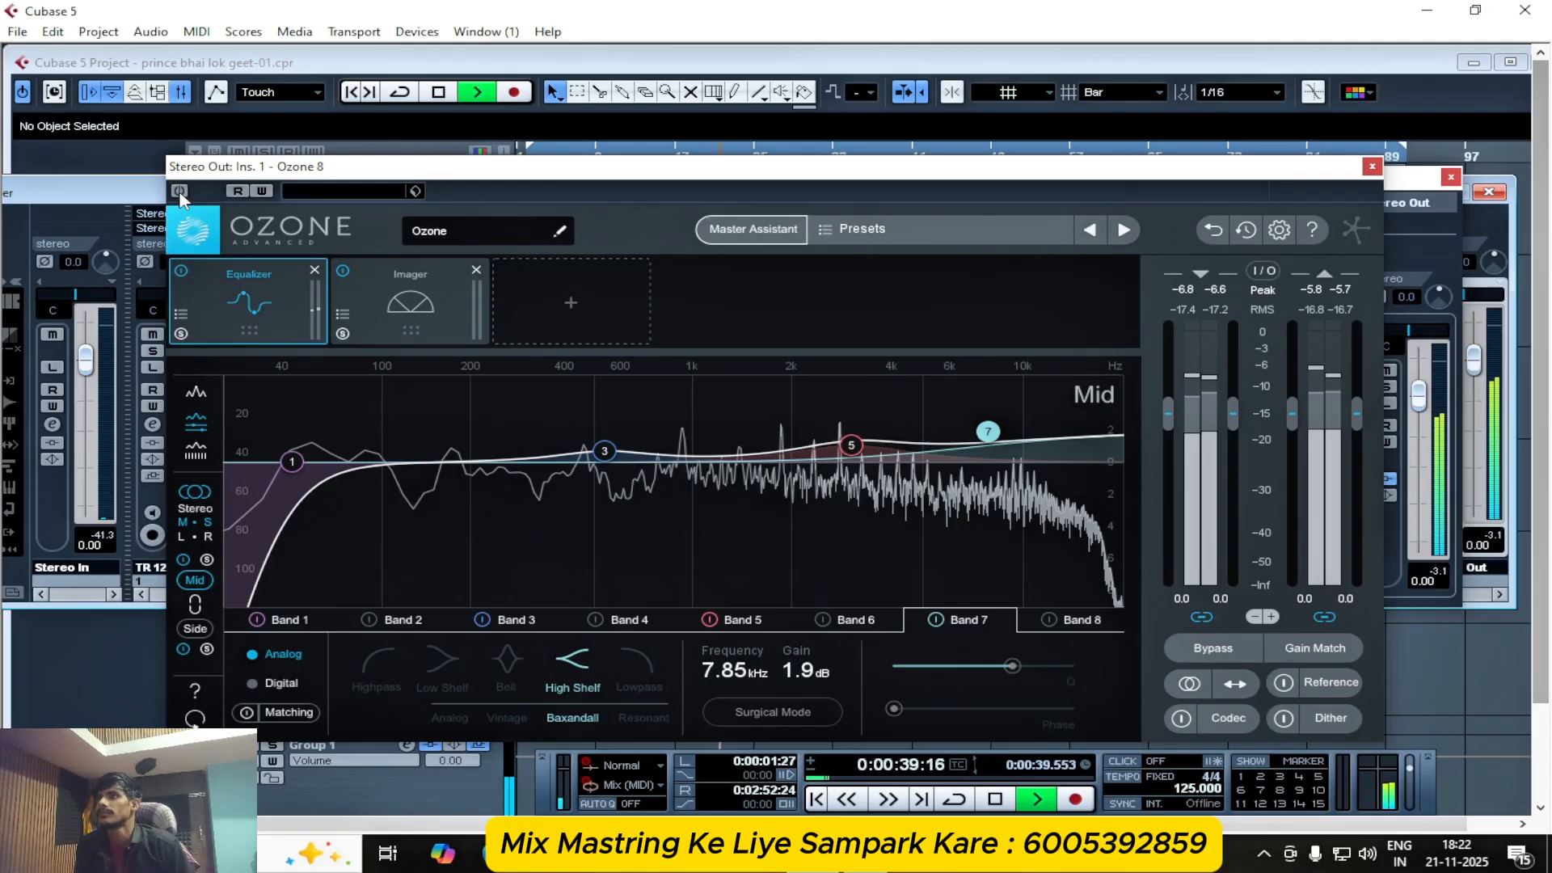
left_click(179, 193)
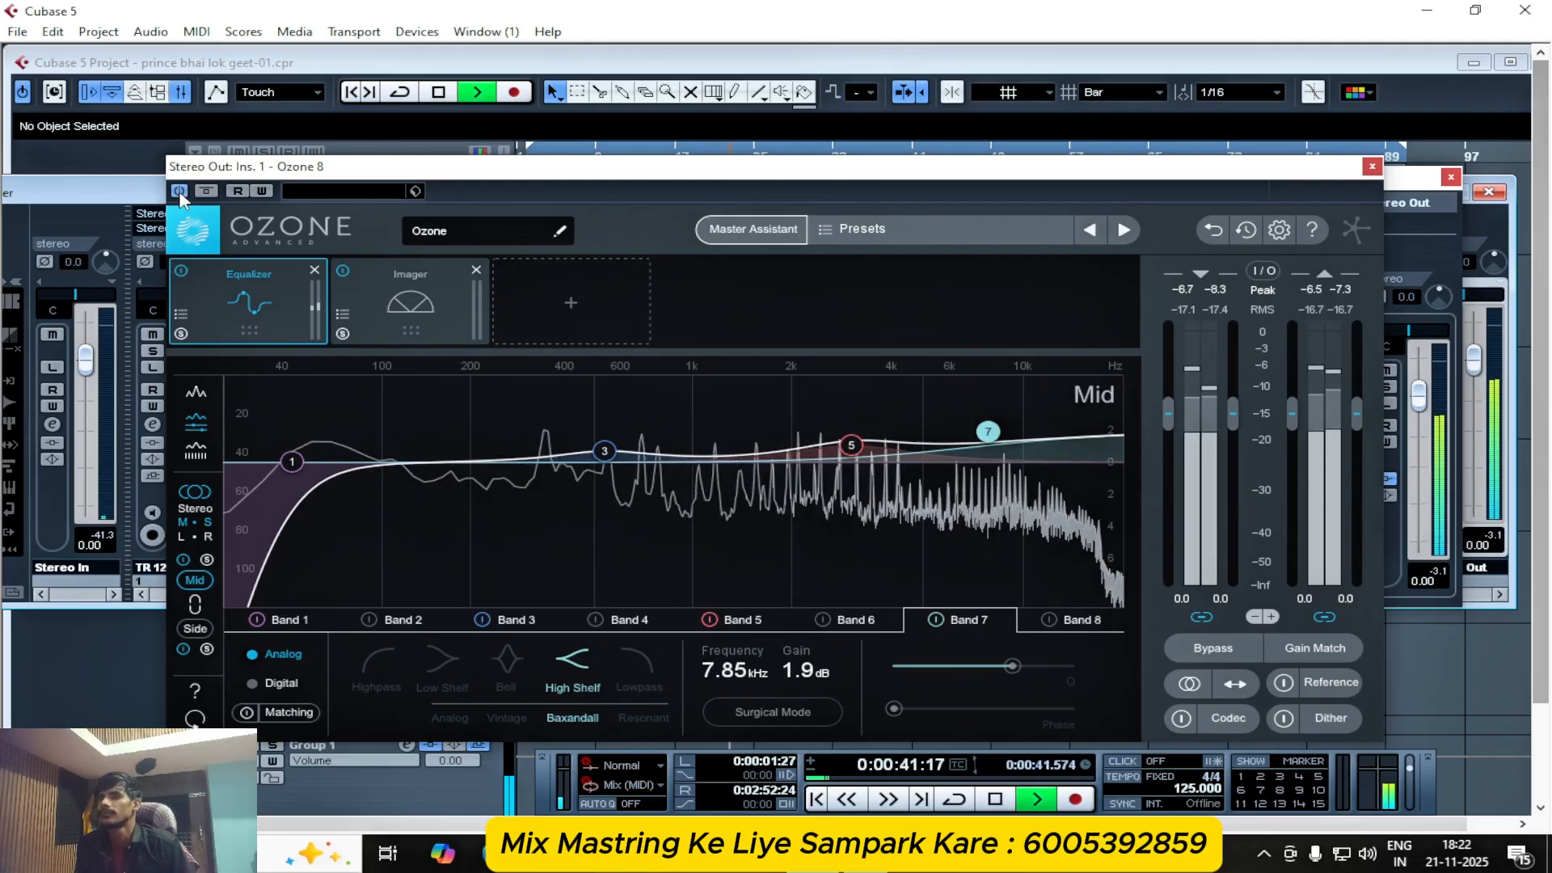
left_click(180, 193)
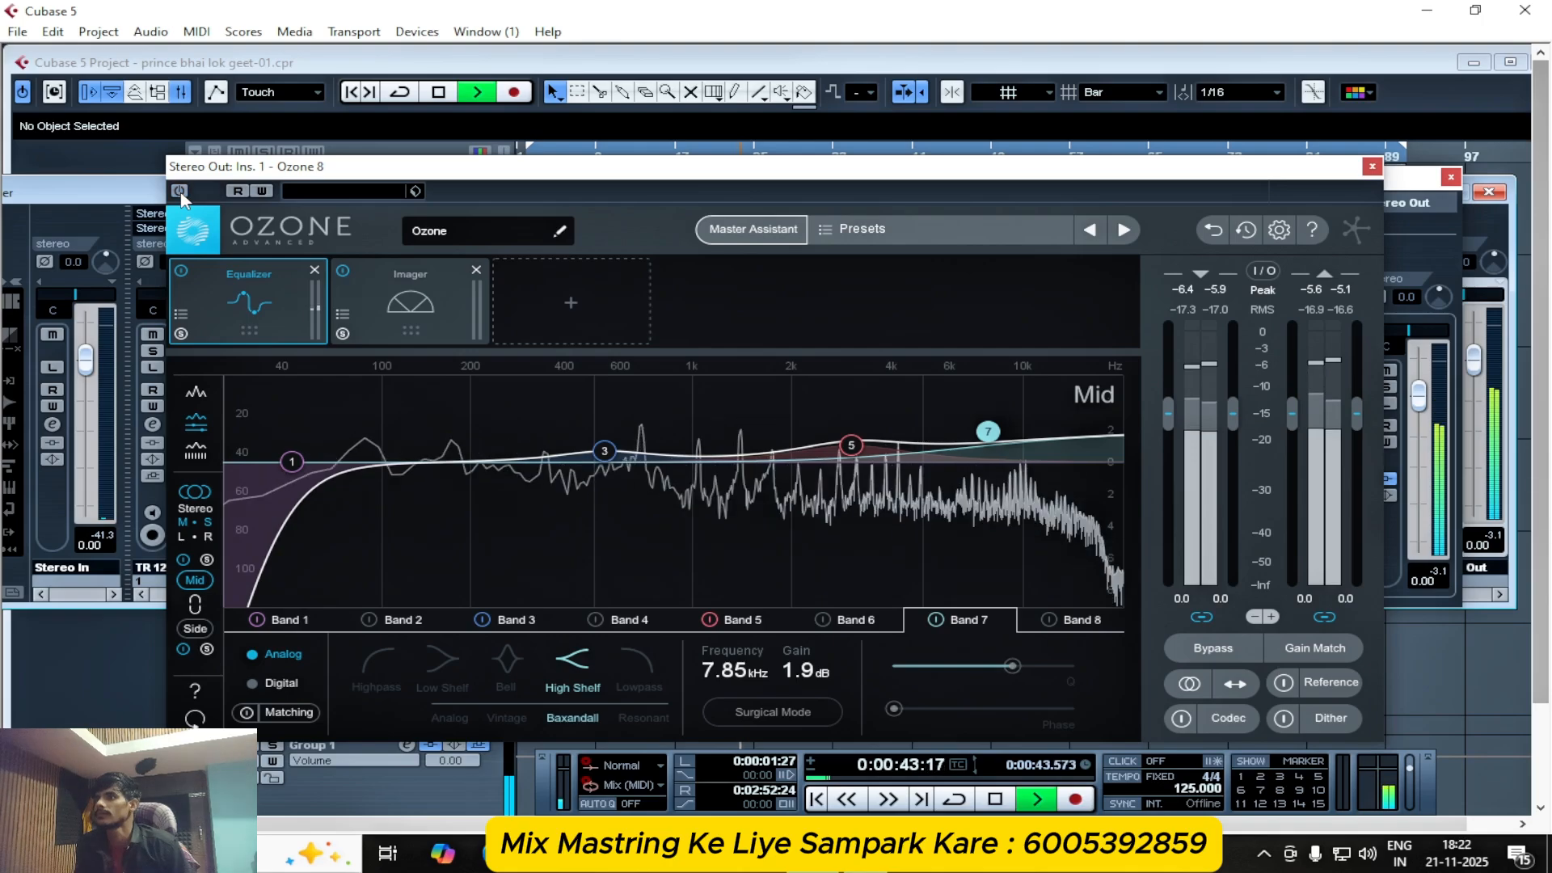
left_click(180, 194)
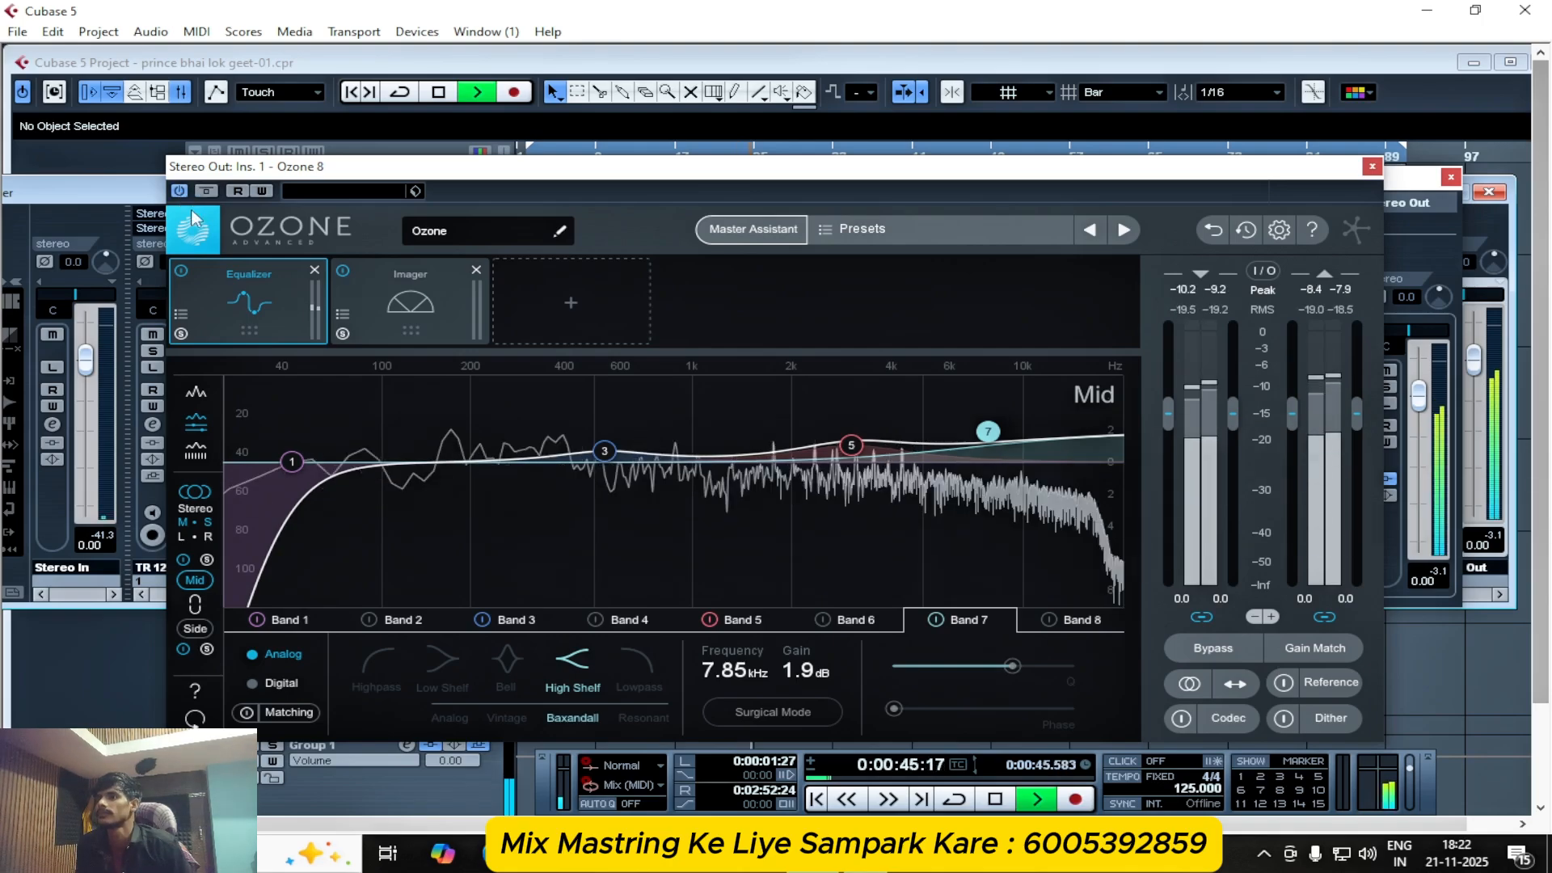
- Return the equalizer to Stereo mode and audition the song again with Ozone bypassed and active
left_click(198, 509)
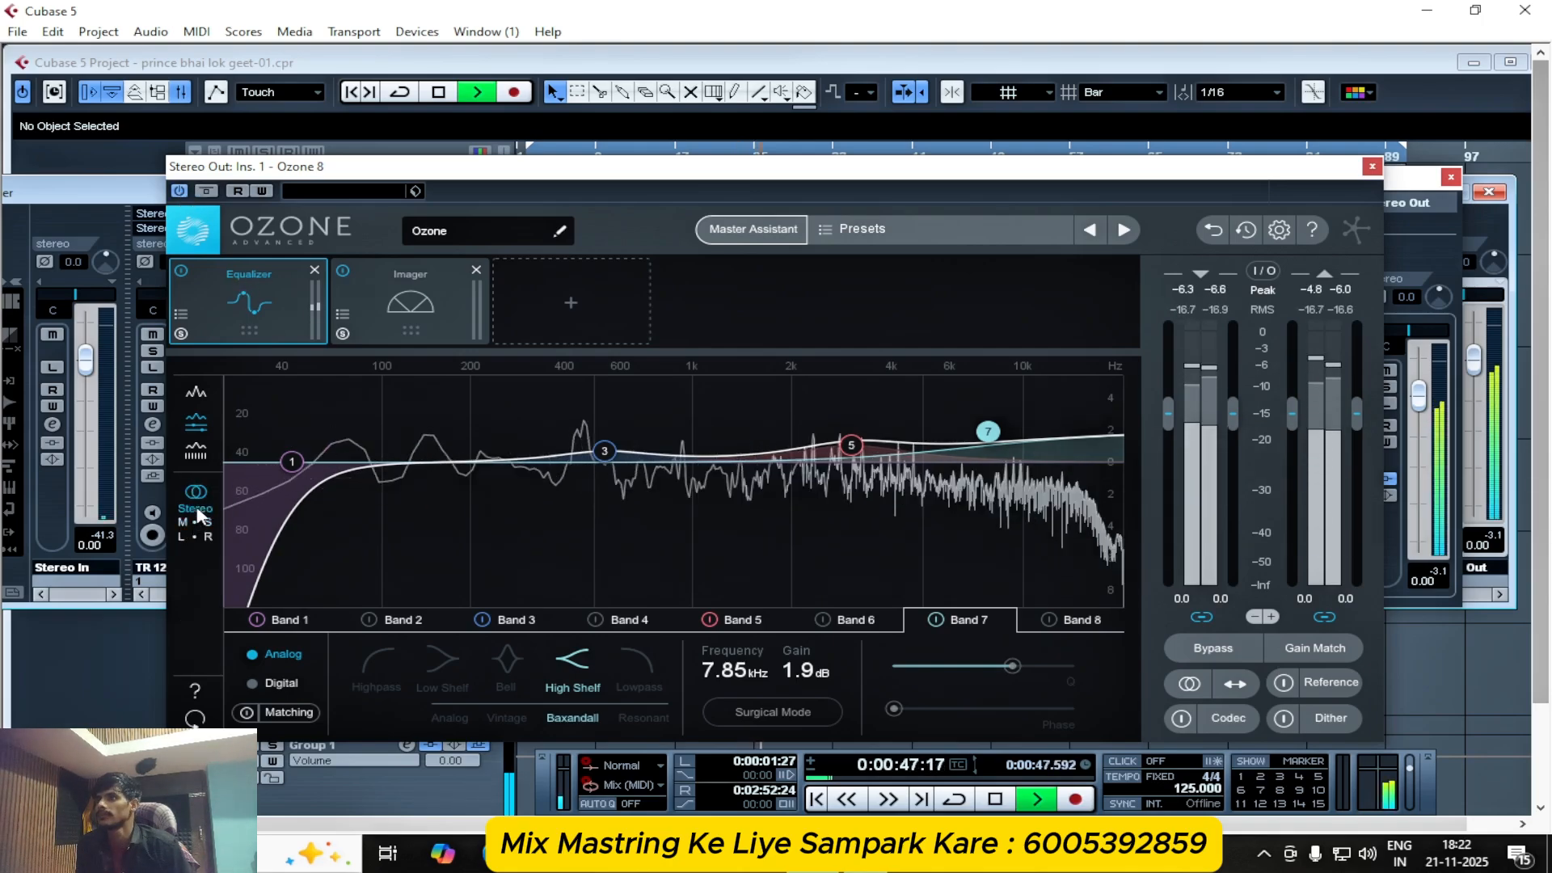
left_click(180, 192)
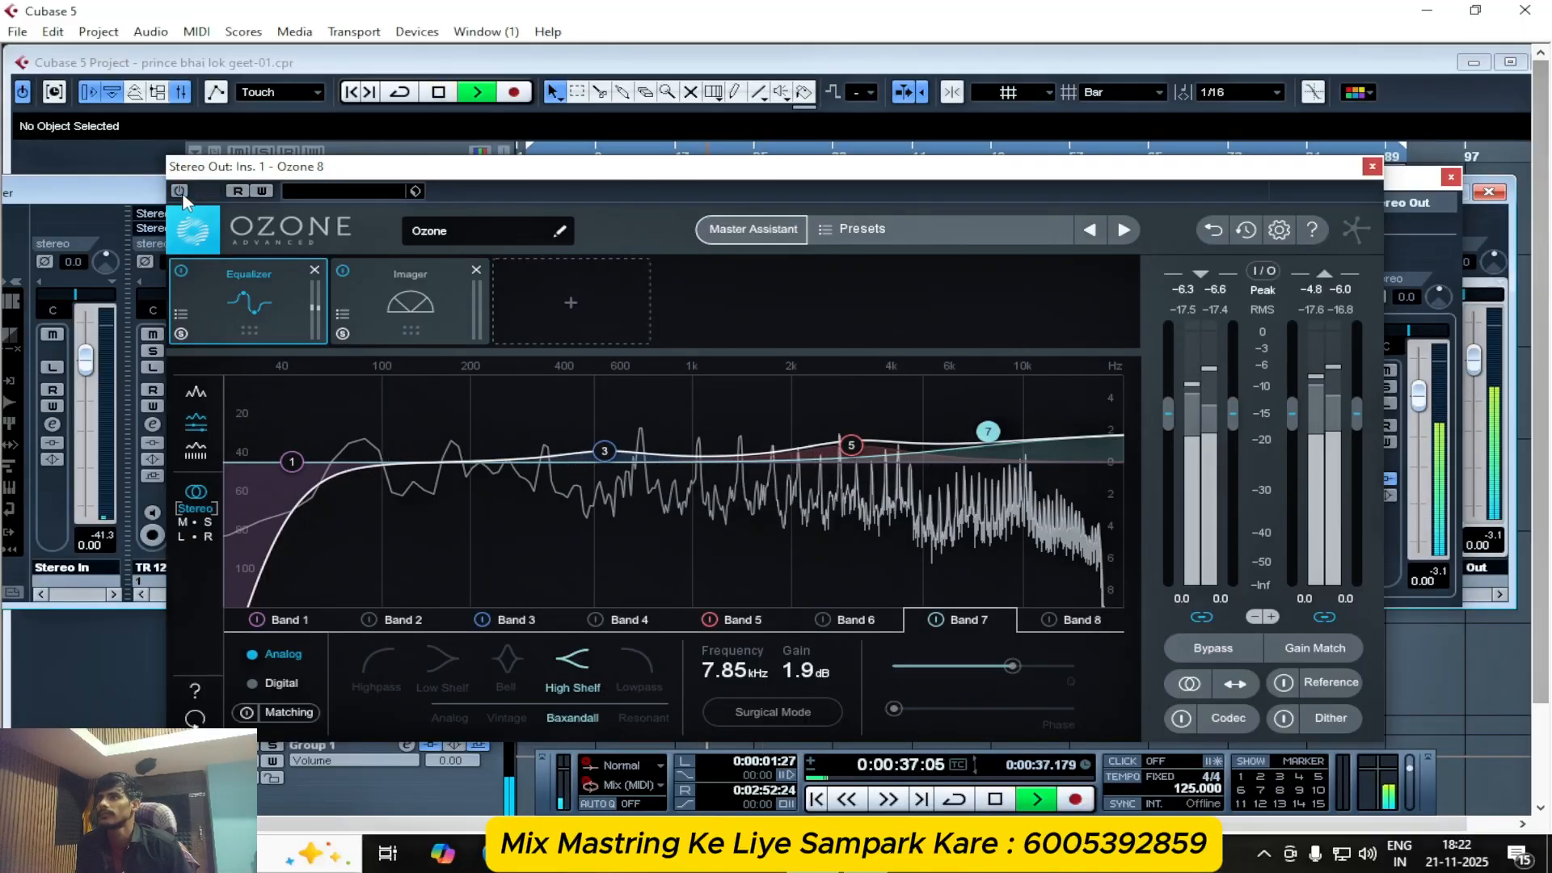
left_click(180, 192)
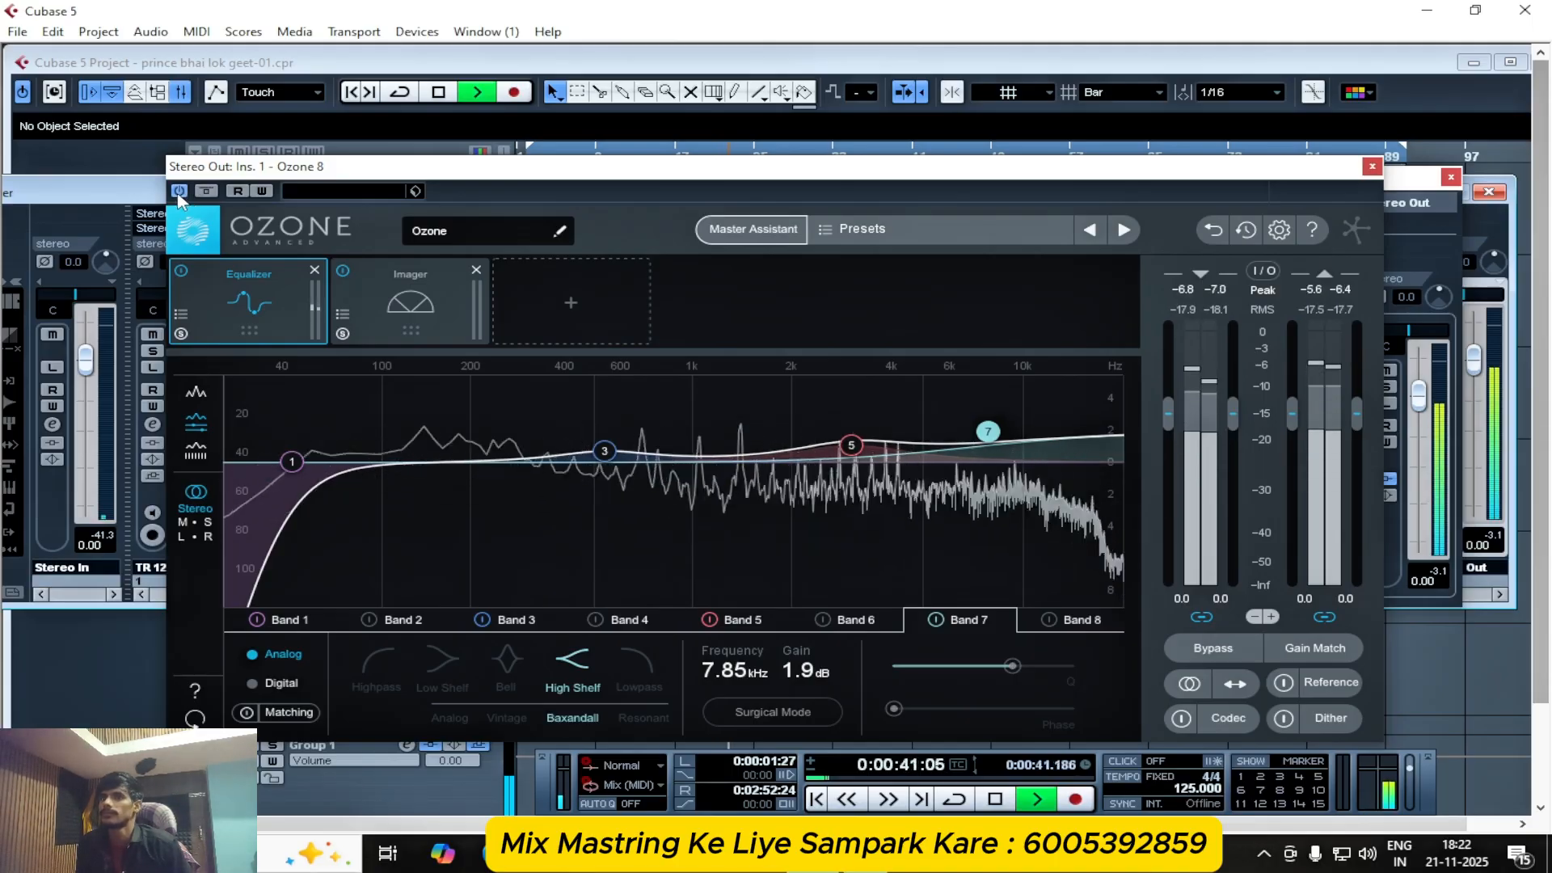
key("space")
key("space")
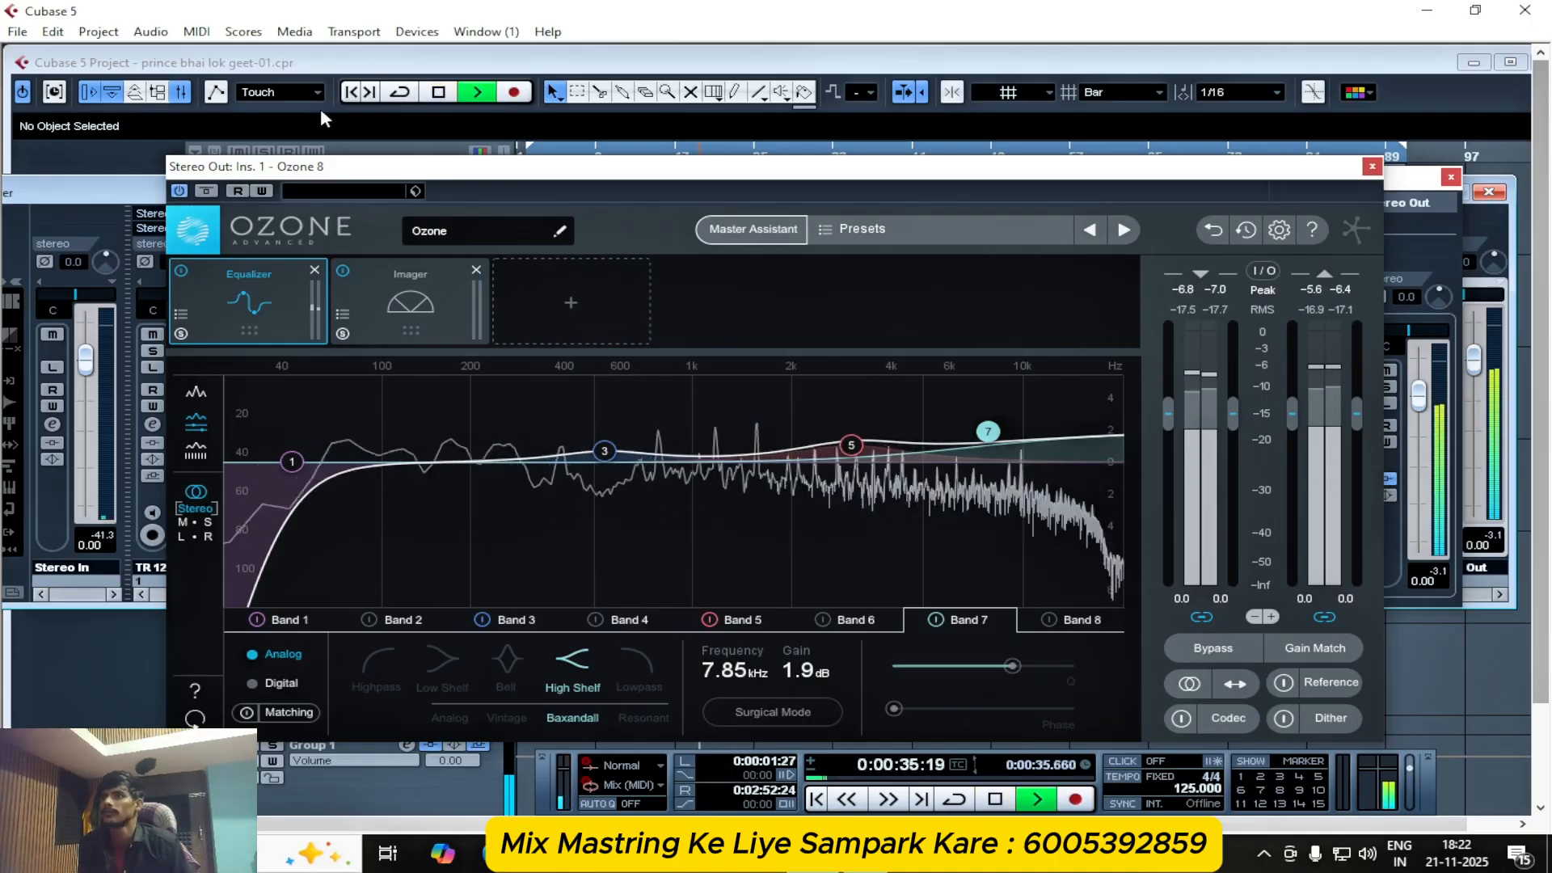
left_click(180, 191)
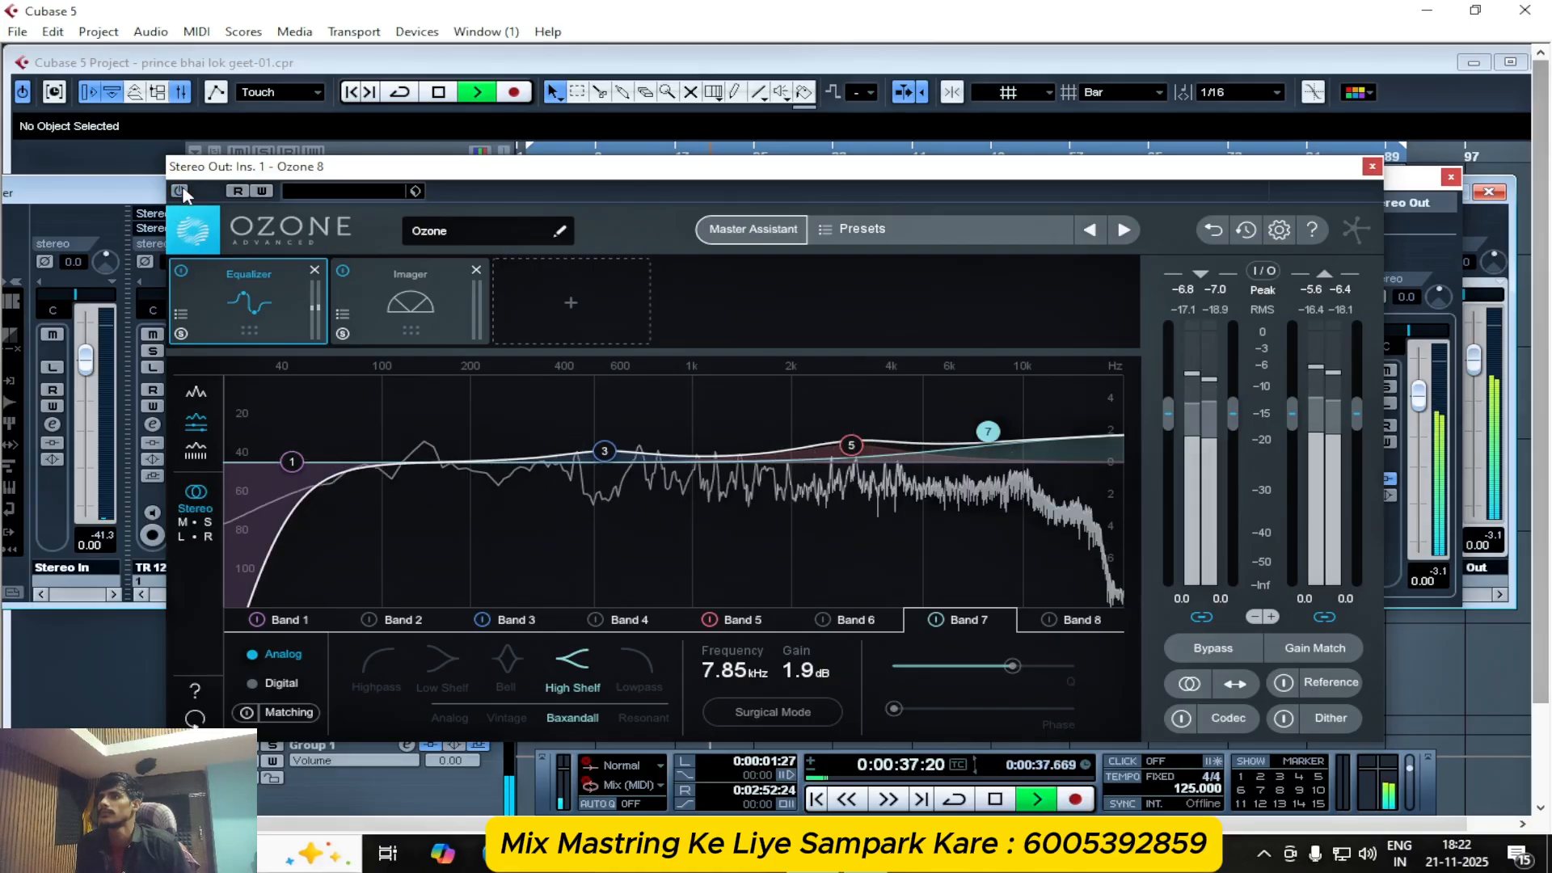
left_click(180, 190)
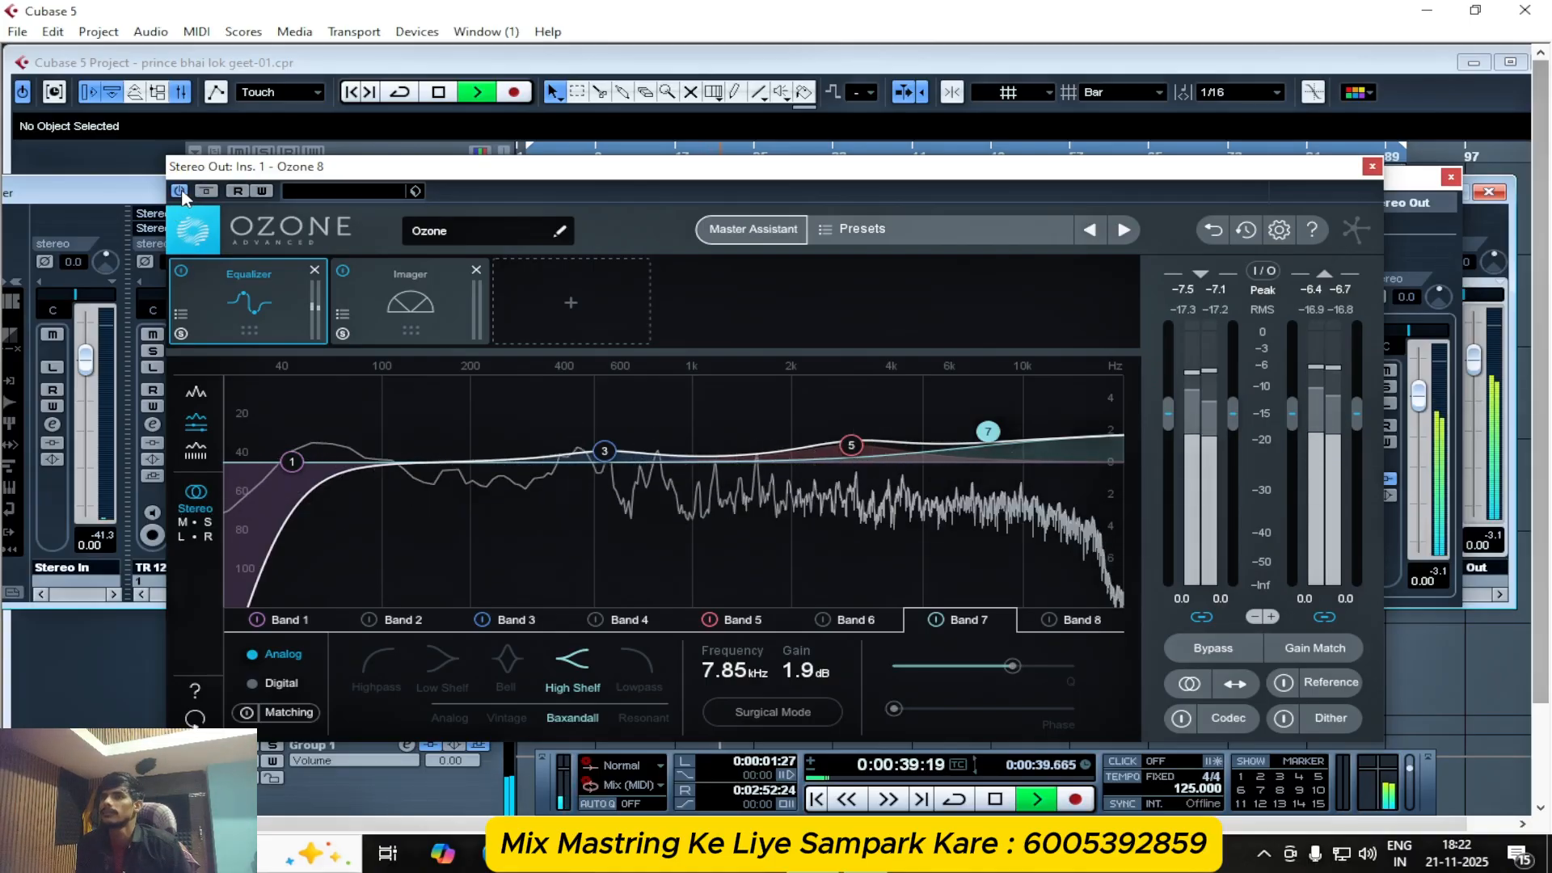
key("space")
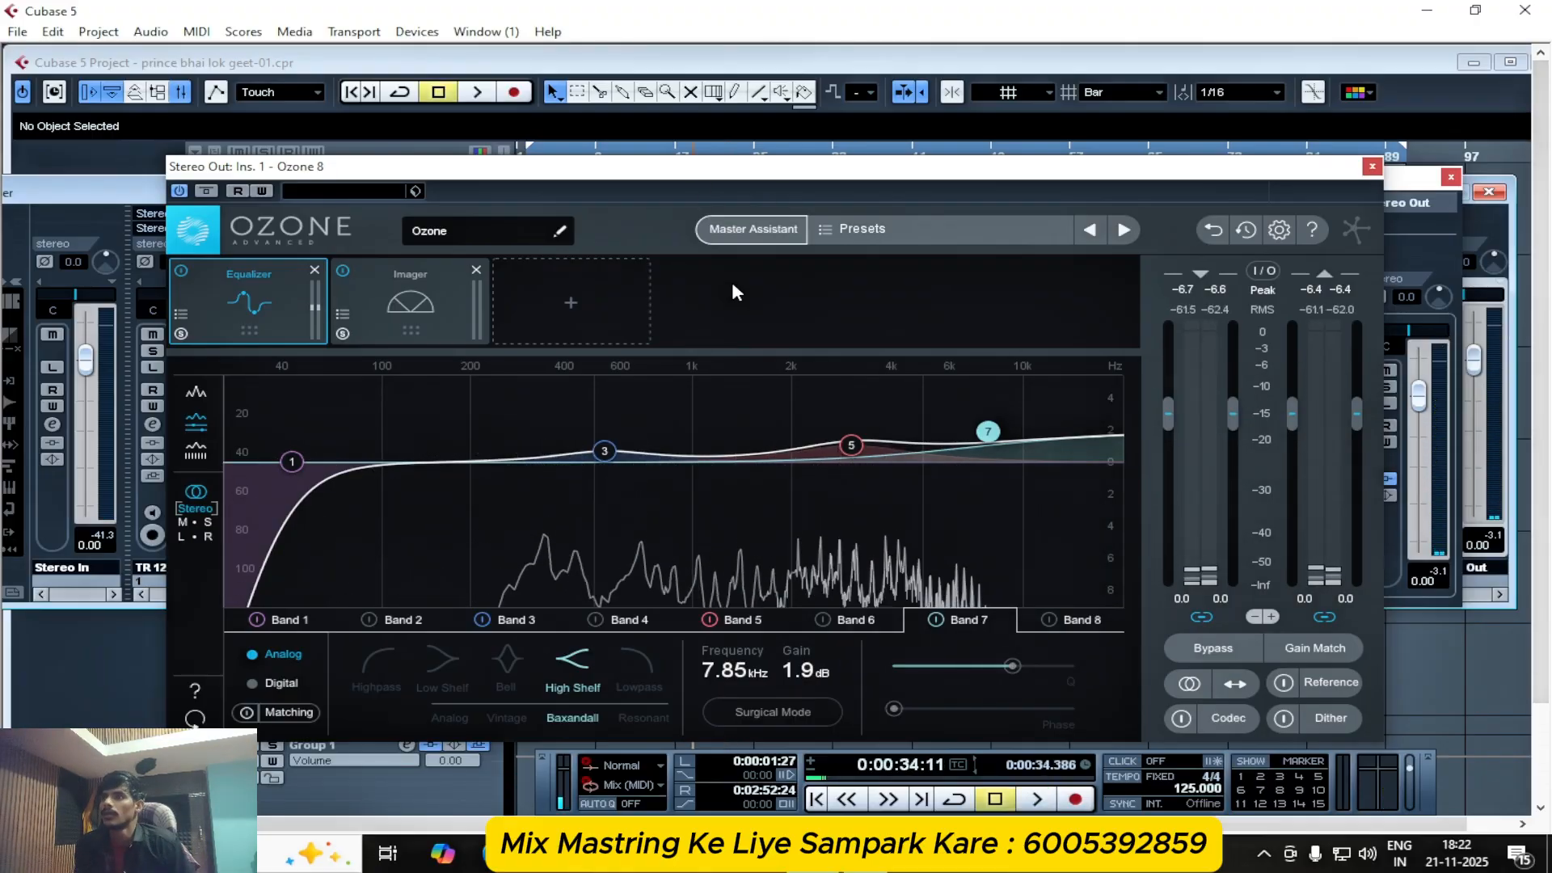
- In the Imager, move the first crossover to 74 Hz and narrow the soloed Band 1 to about -79.7 width, then unsolo it
left_click(400, 298)
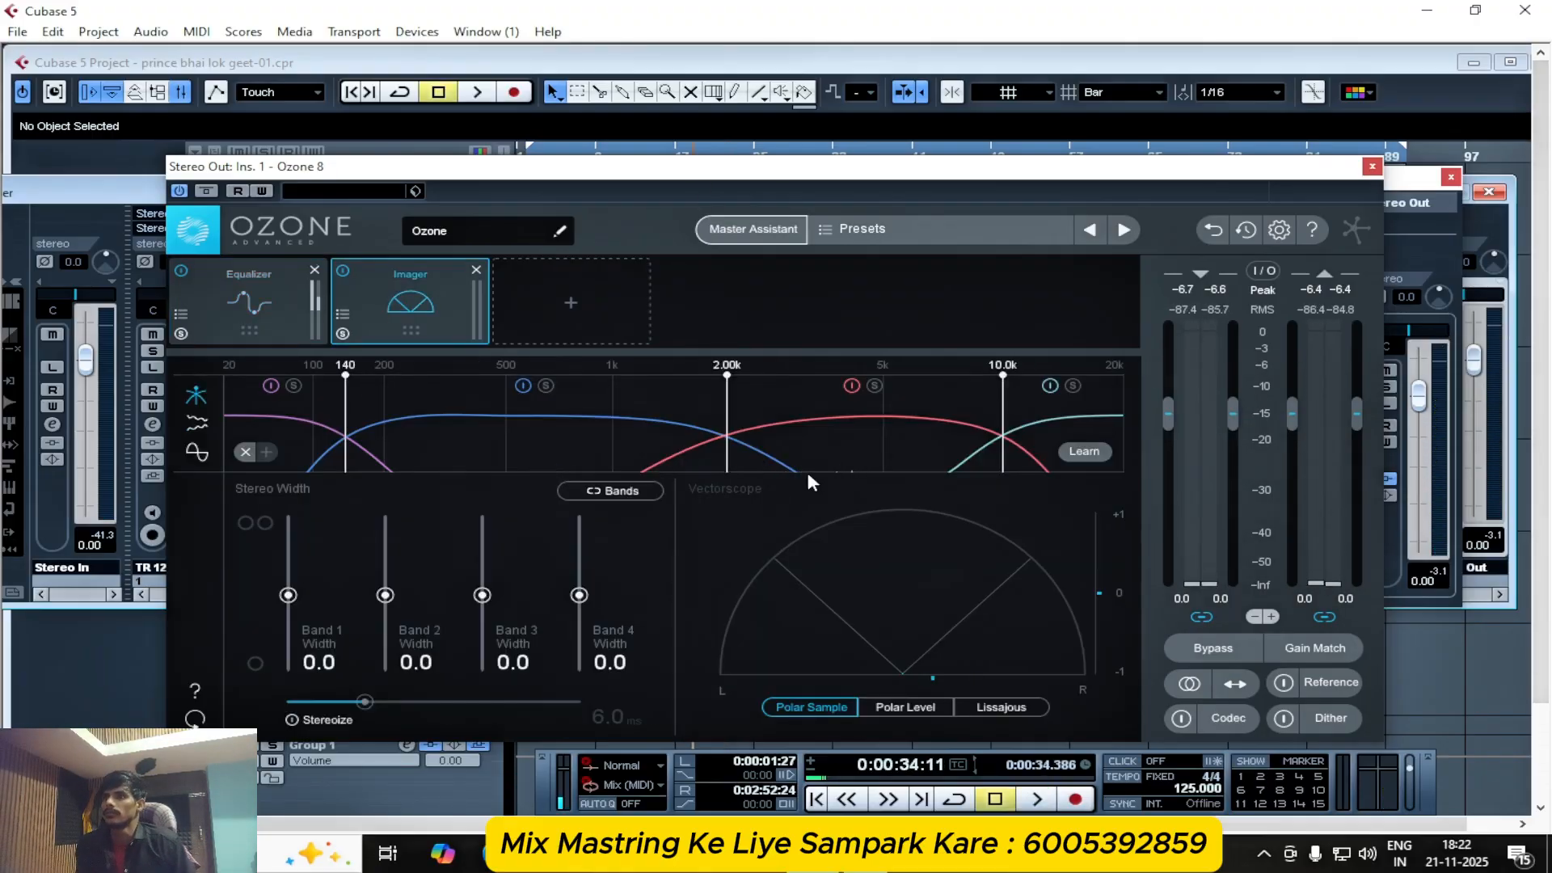
key("space")
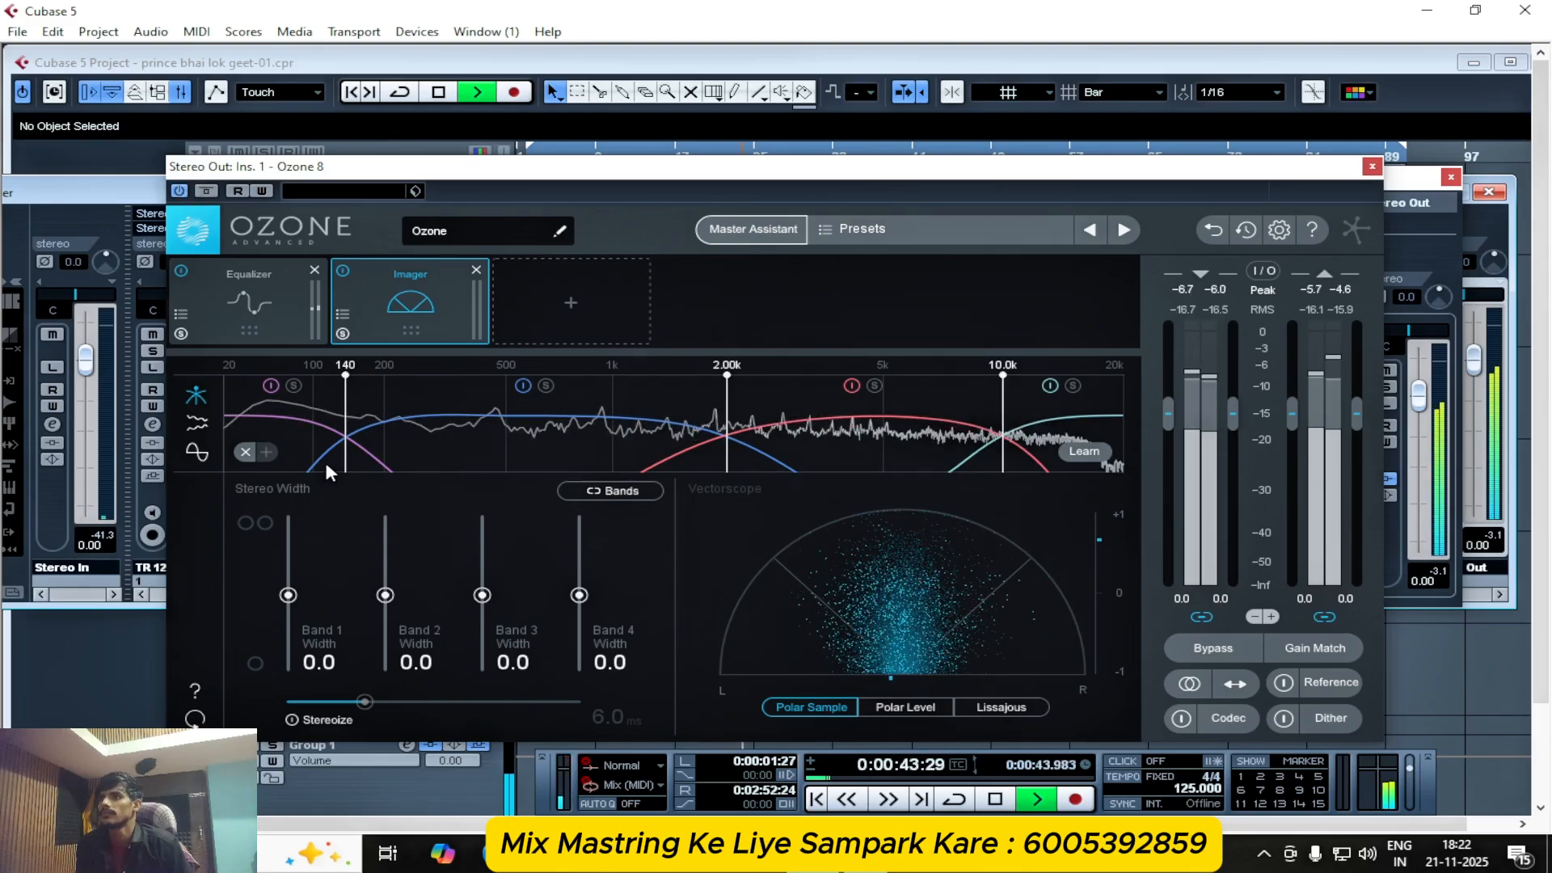
left_click_drag(345, 375, 287, 384)
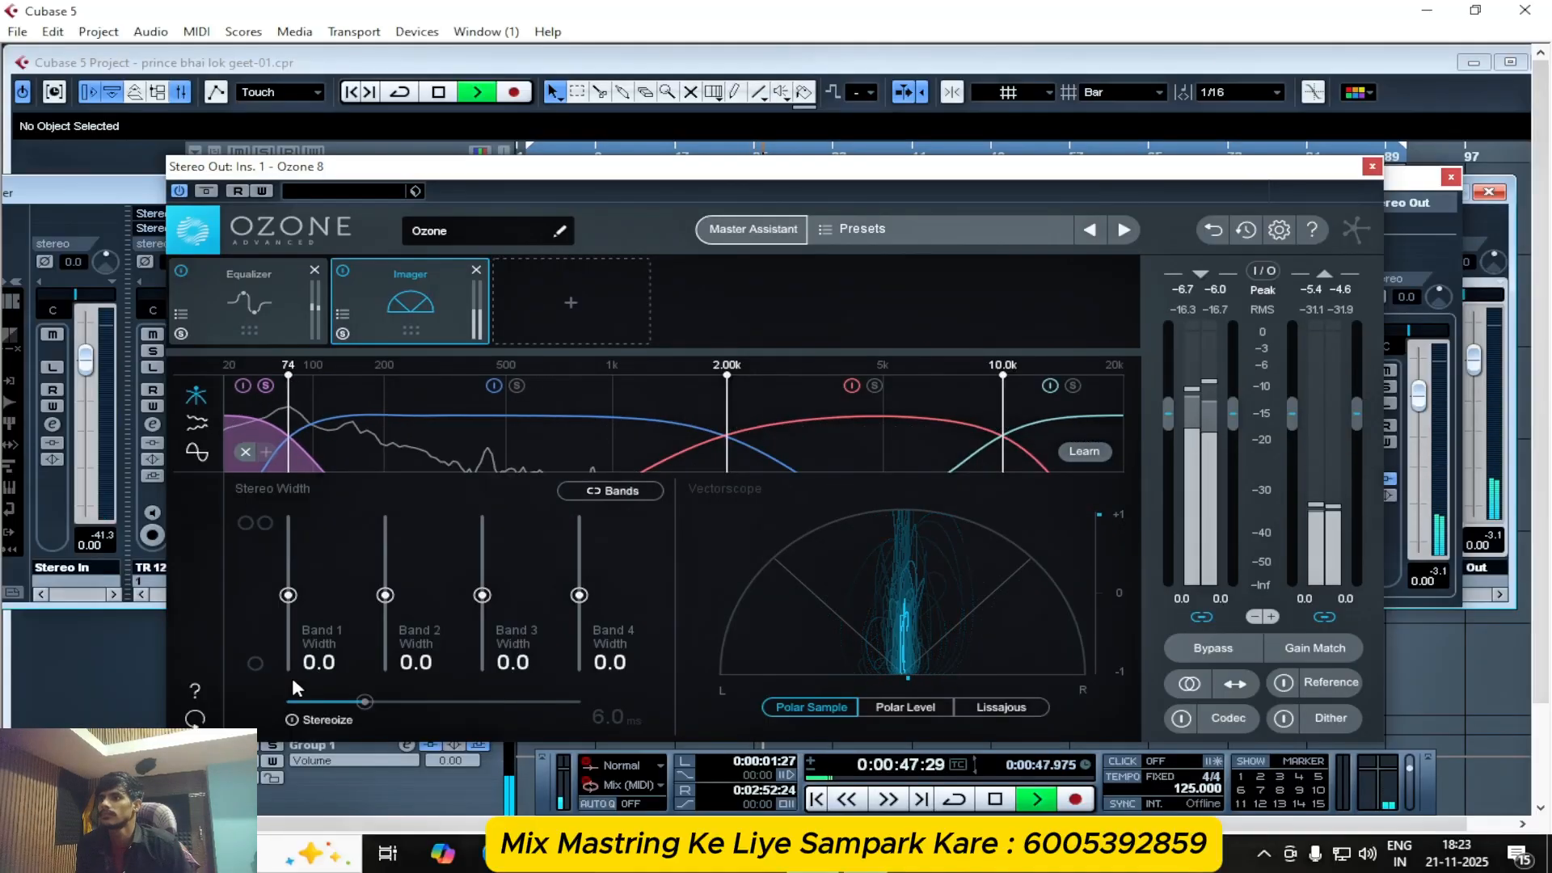
left_click_drag(289, 597, 288, 656)
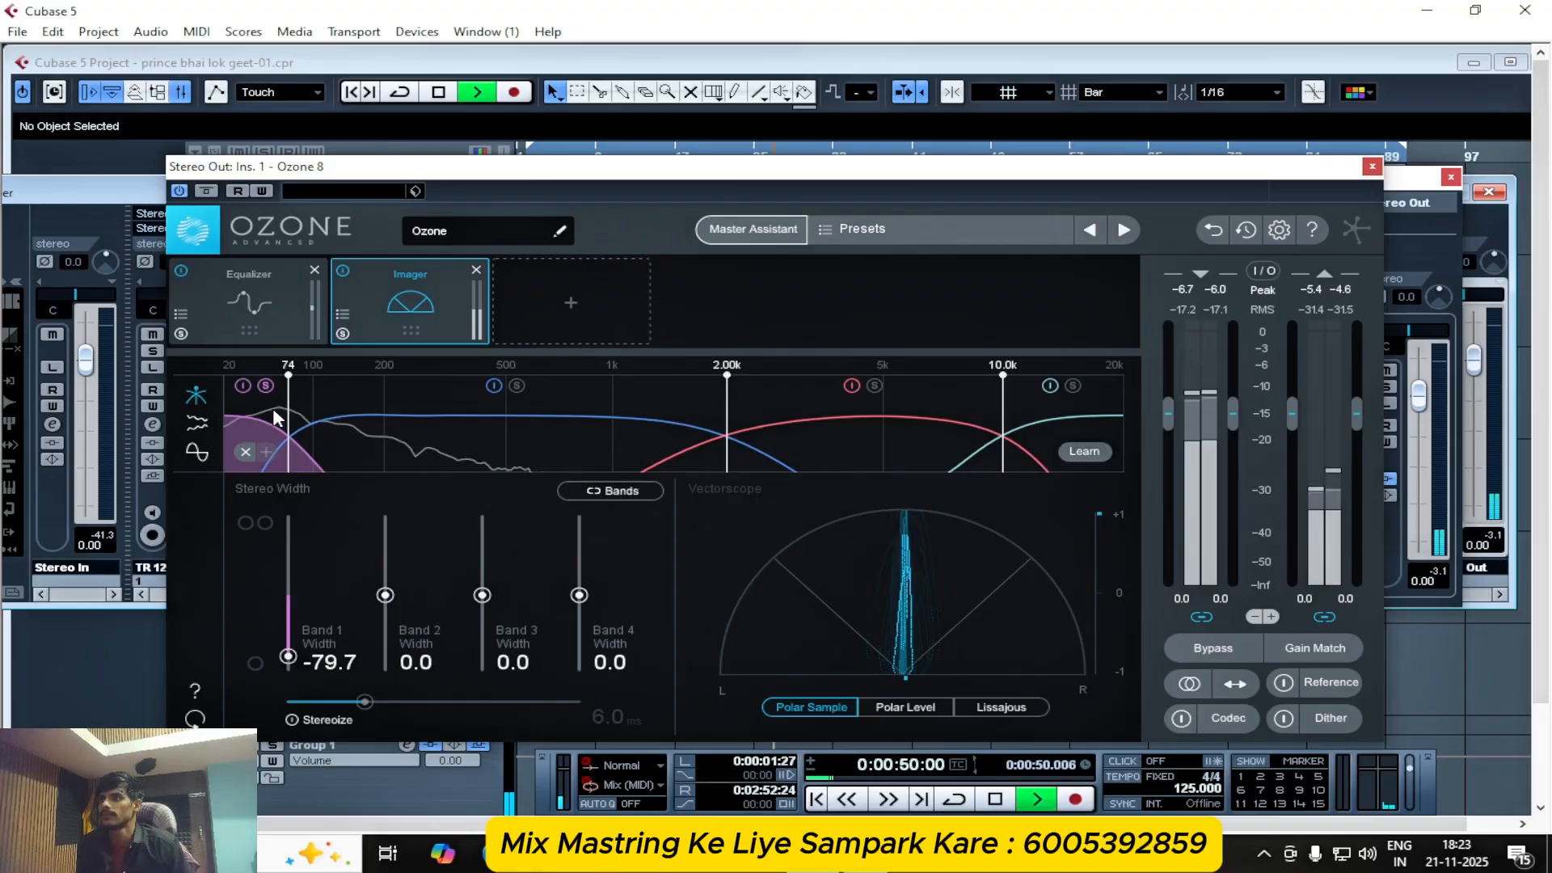
left_click(266, 387)
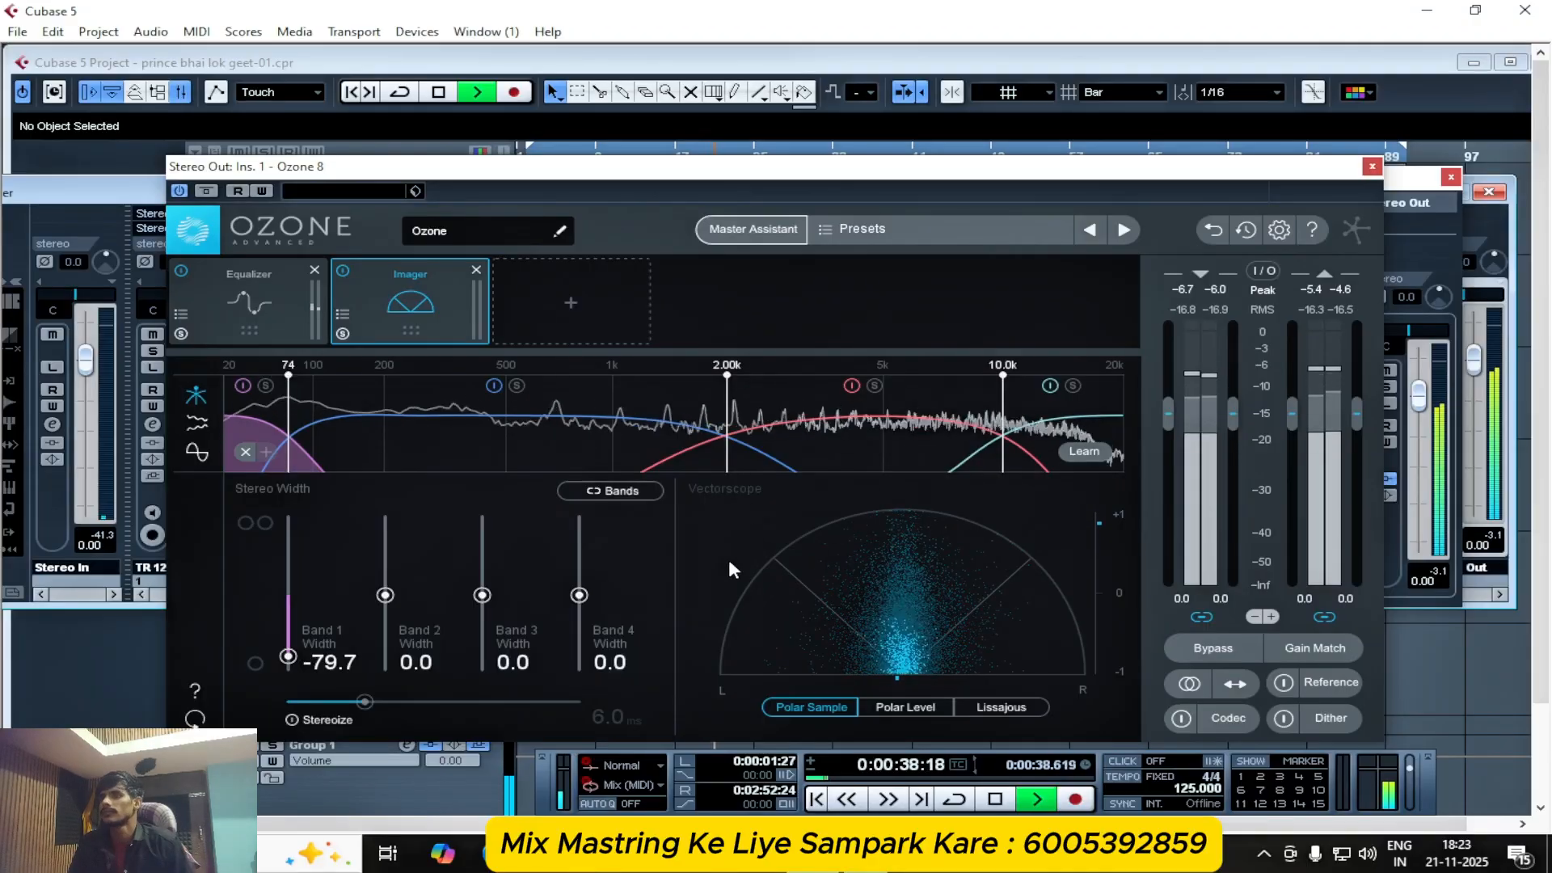
- Solo the Imager's Band 1, set its stereo width to -80, and release the solo to hear the full mix
key("KP_Subtract")
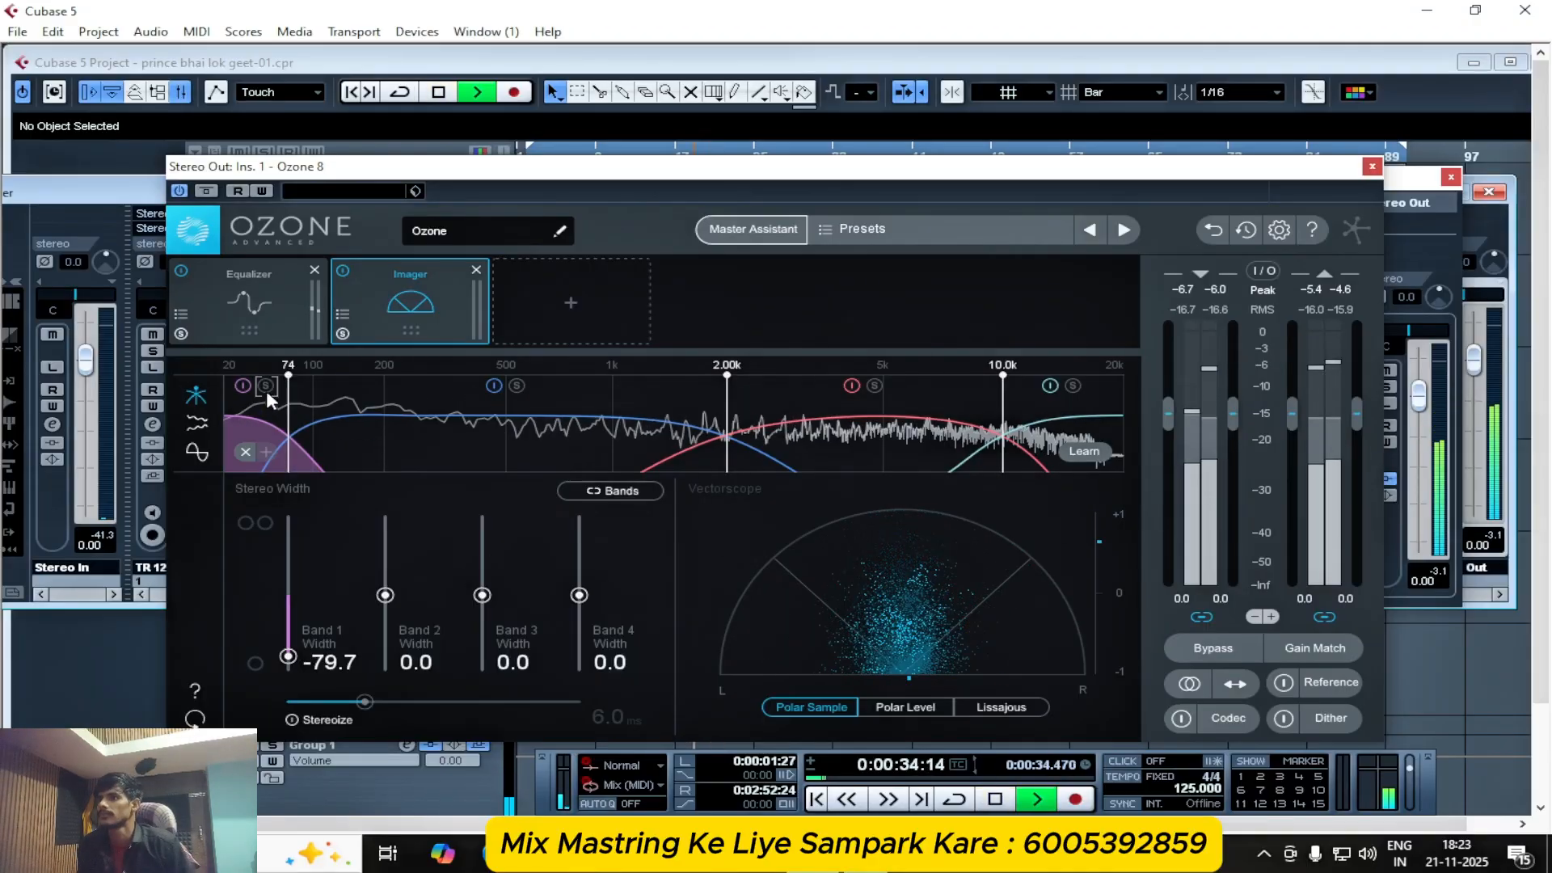
left_click(266, 386)
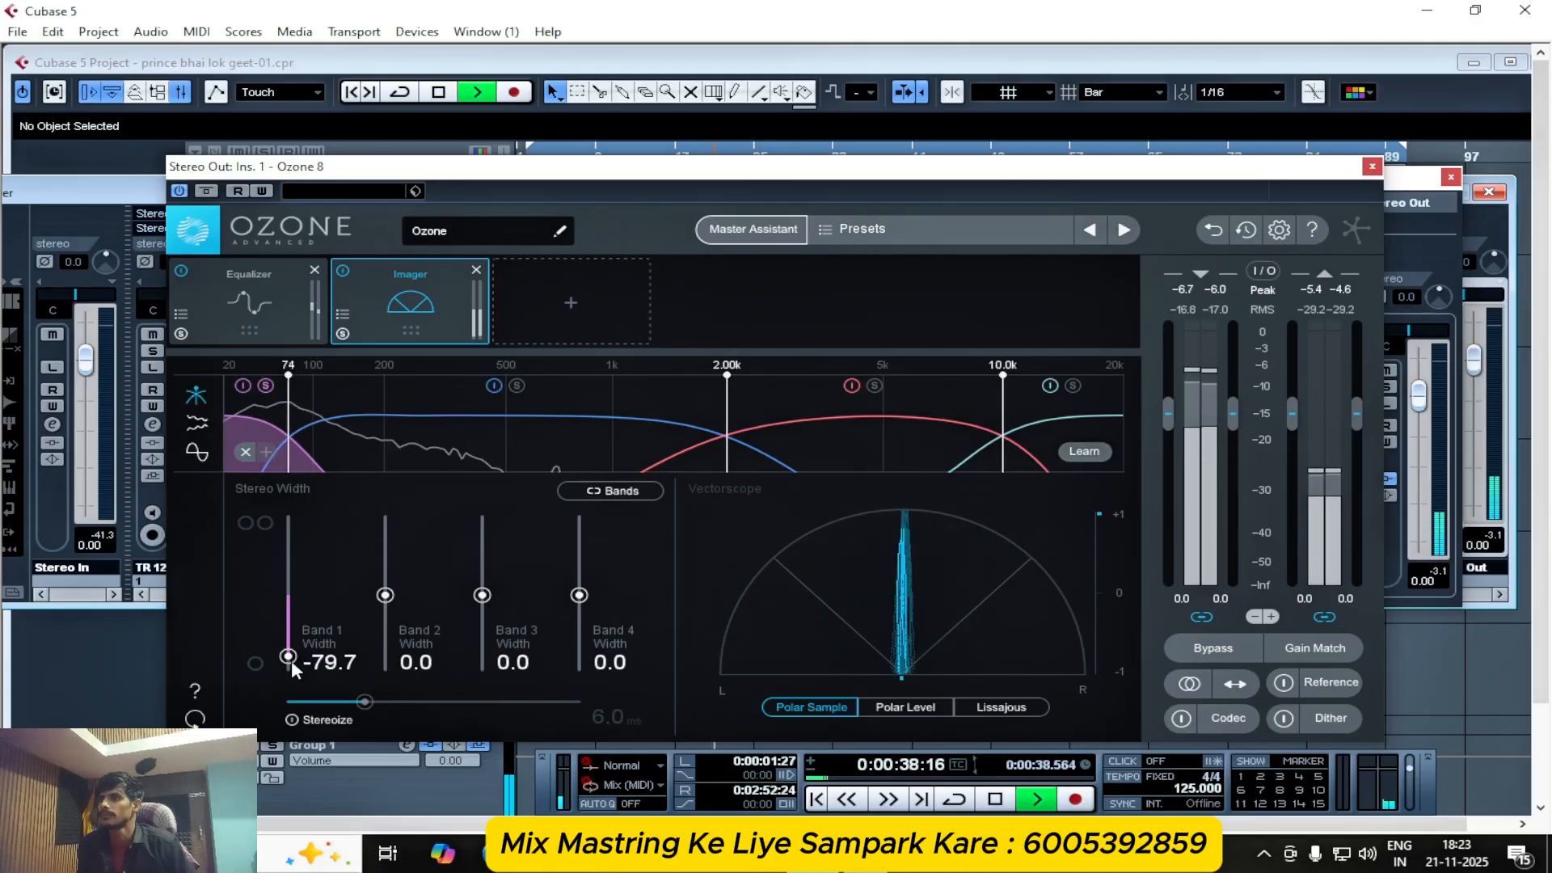
left_click_drag(291, 660, 290, 657)
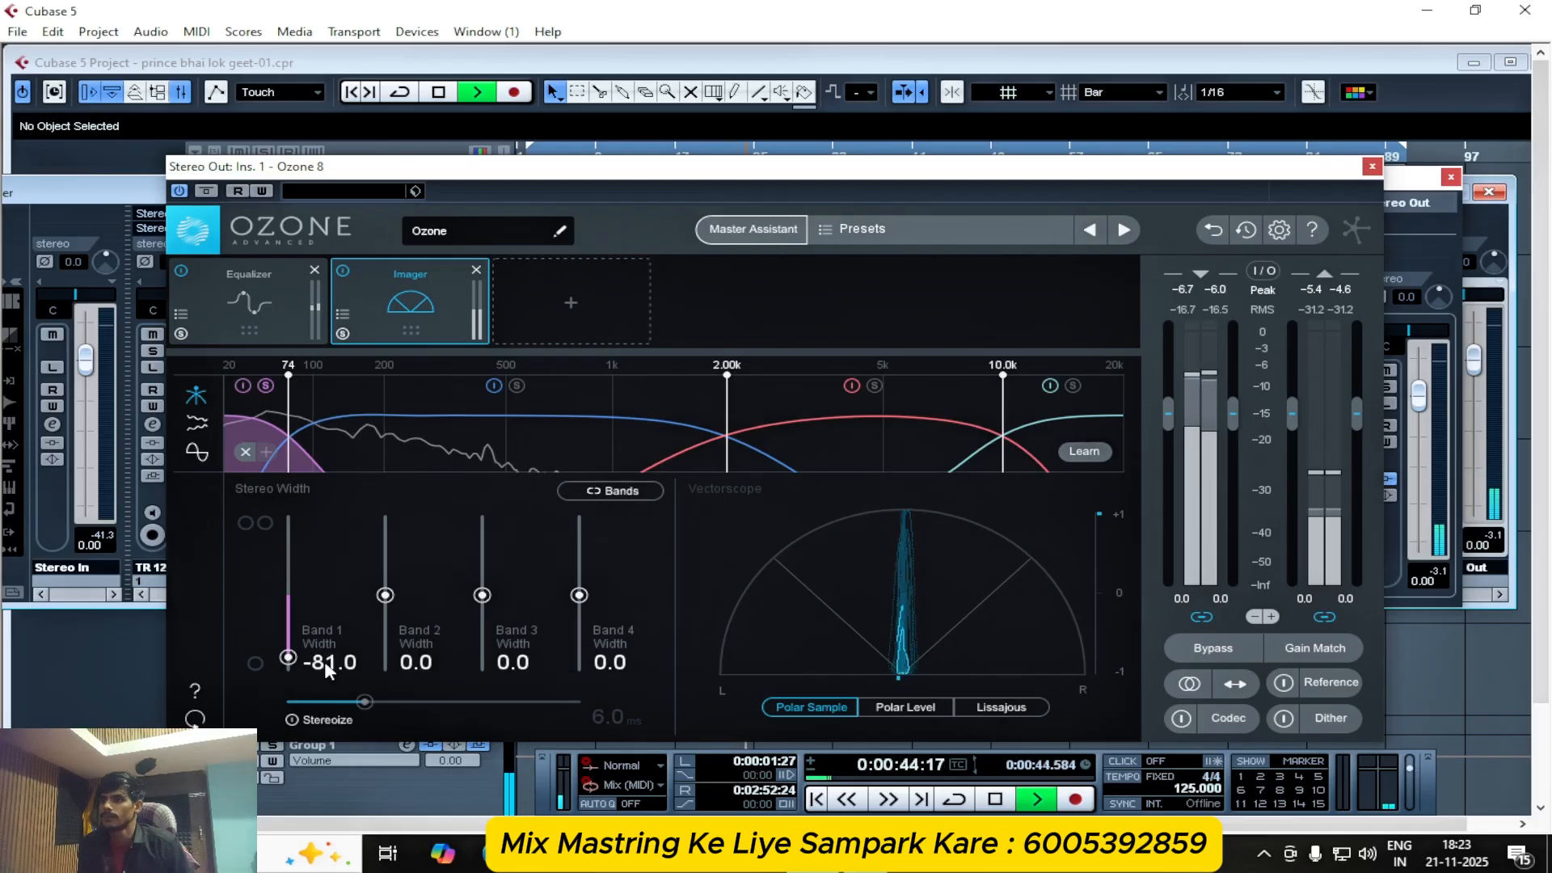
double_click(323, 662)
type("-80")
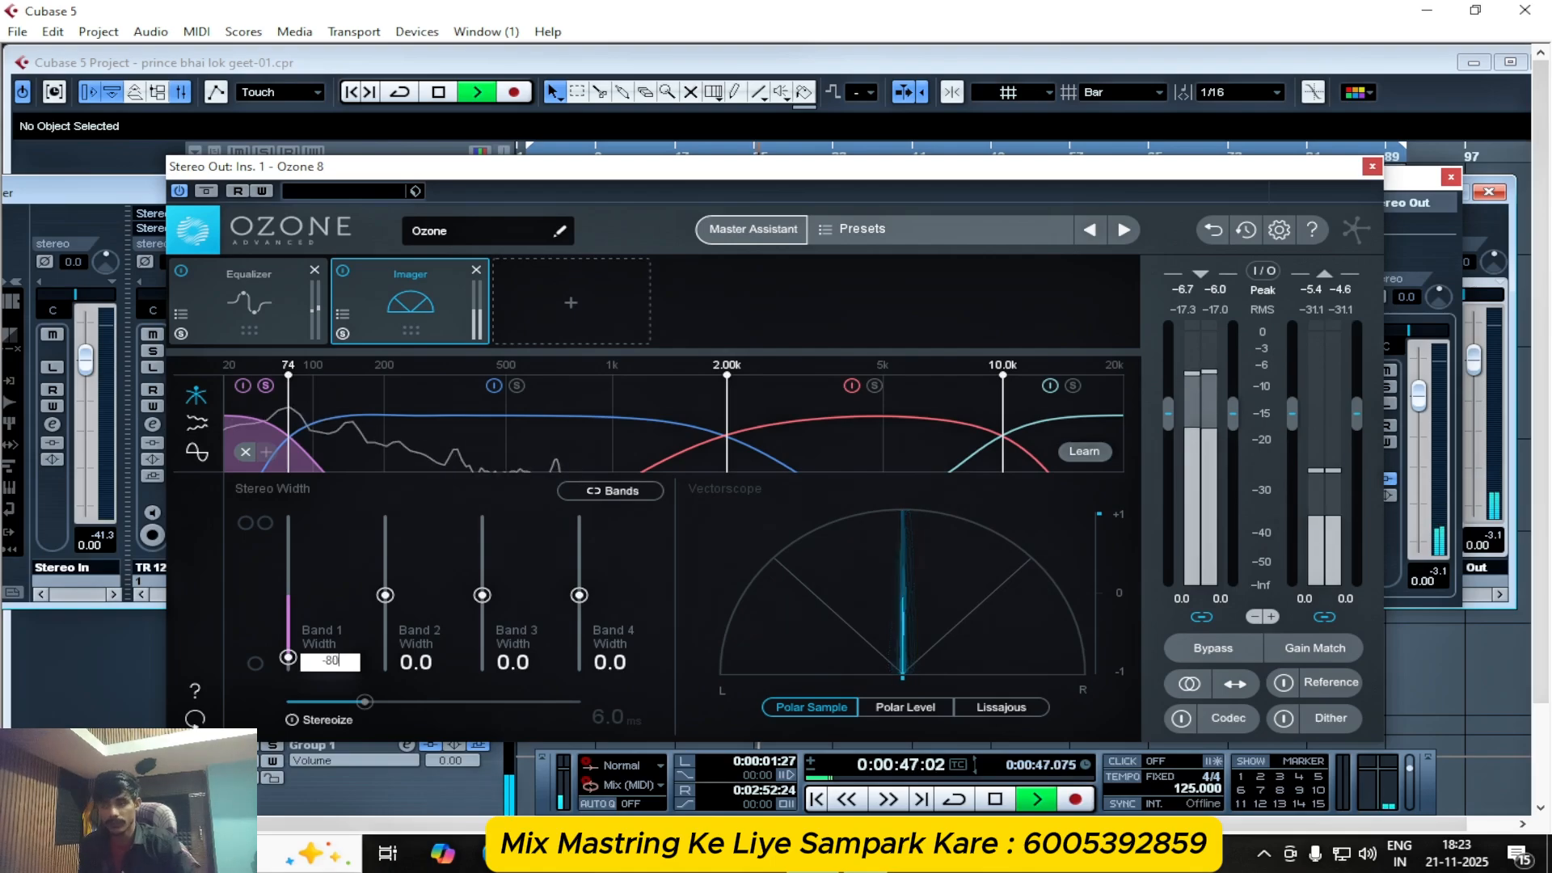
key("Return")
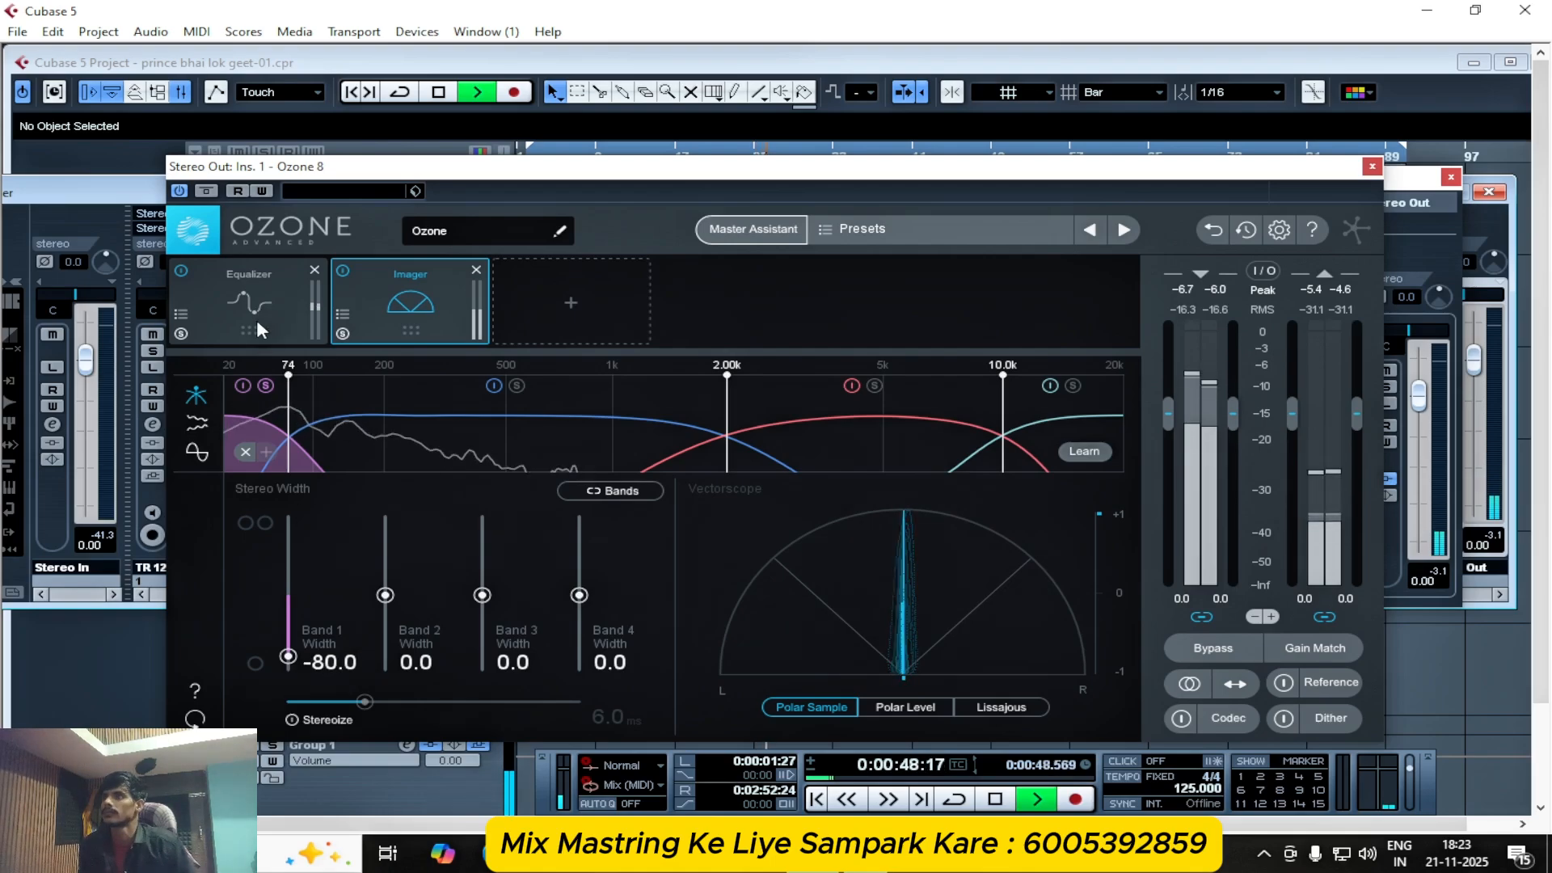
left_click(266, 384)
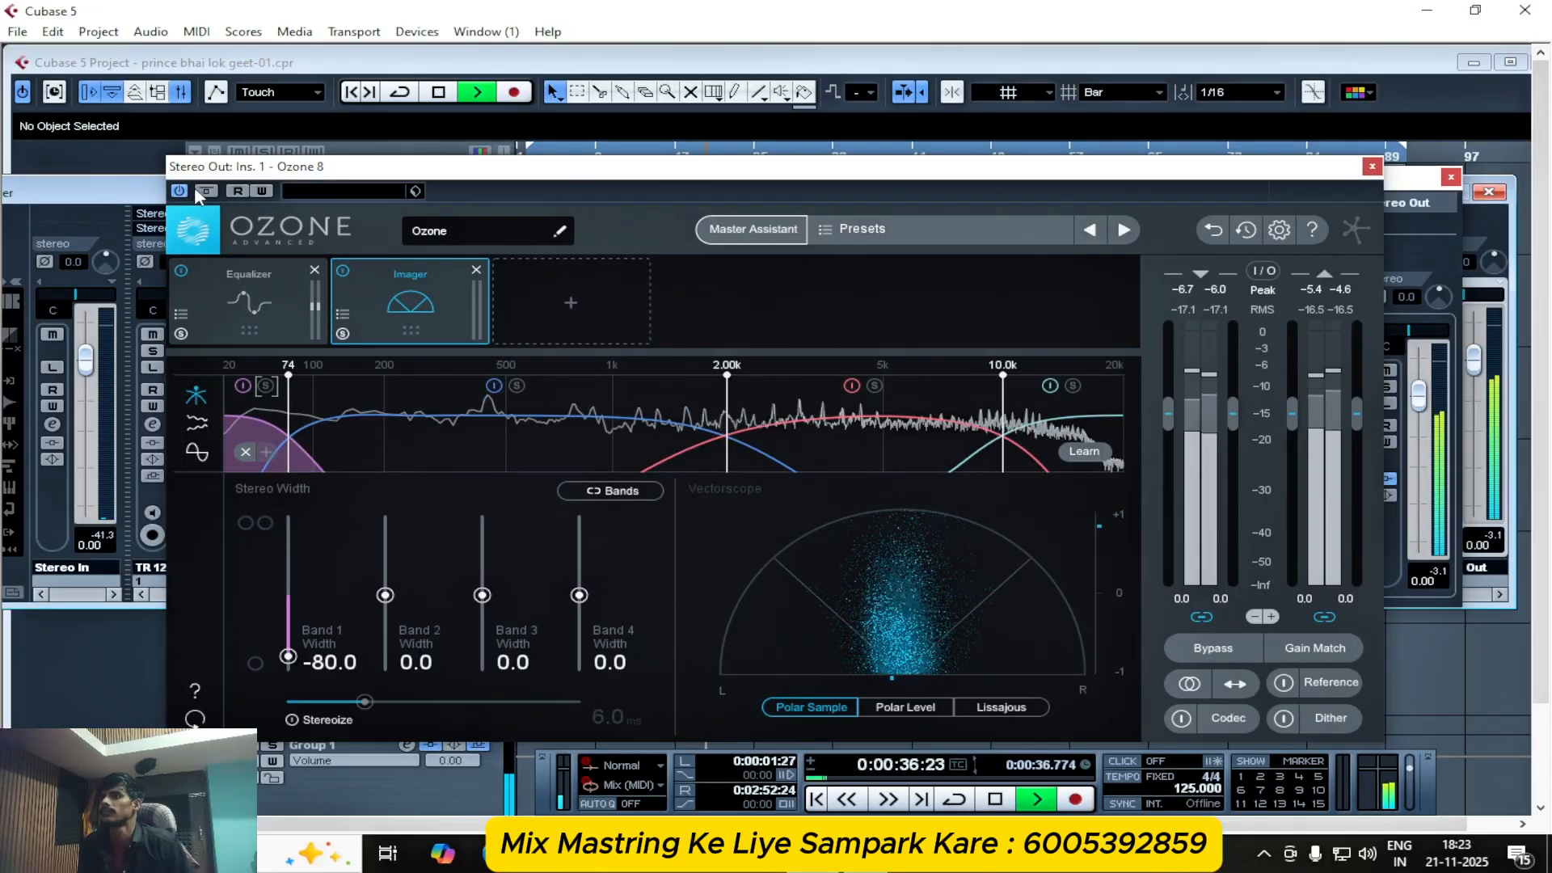
left_click(240, 309)
left_click(386, 308)
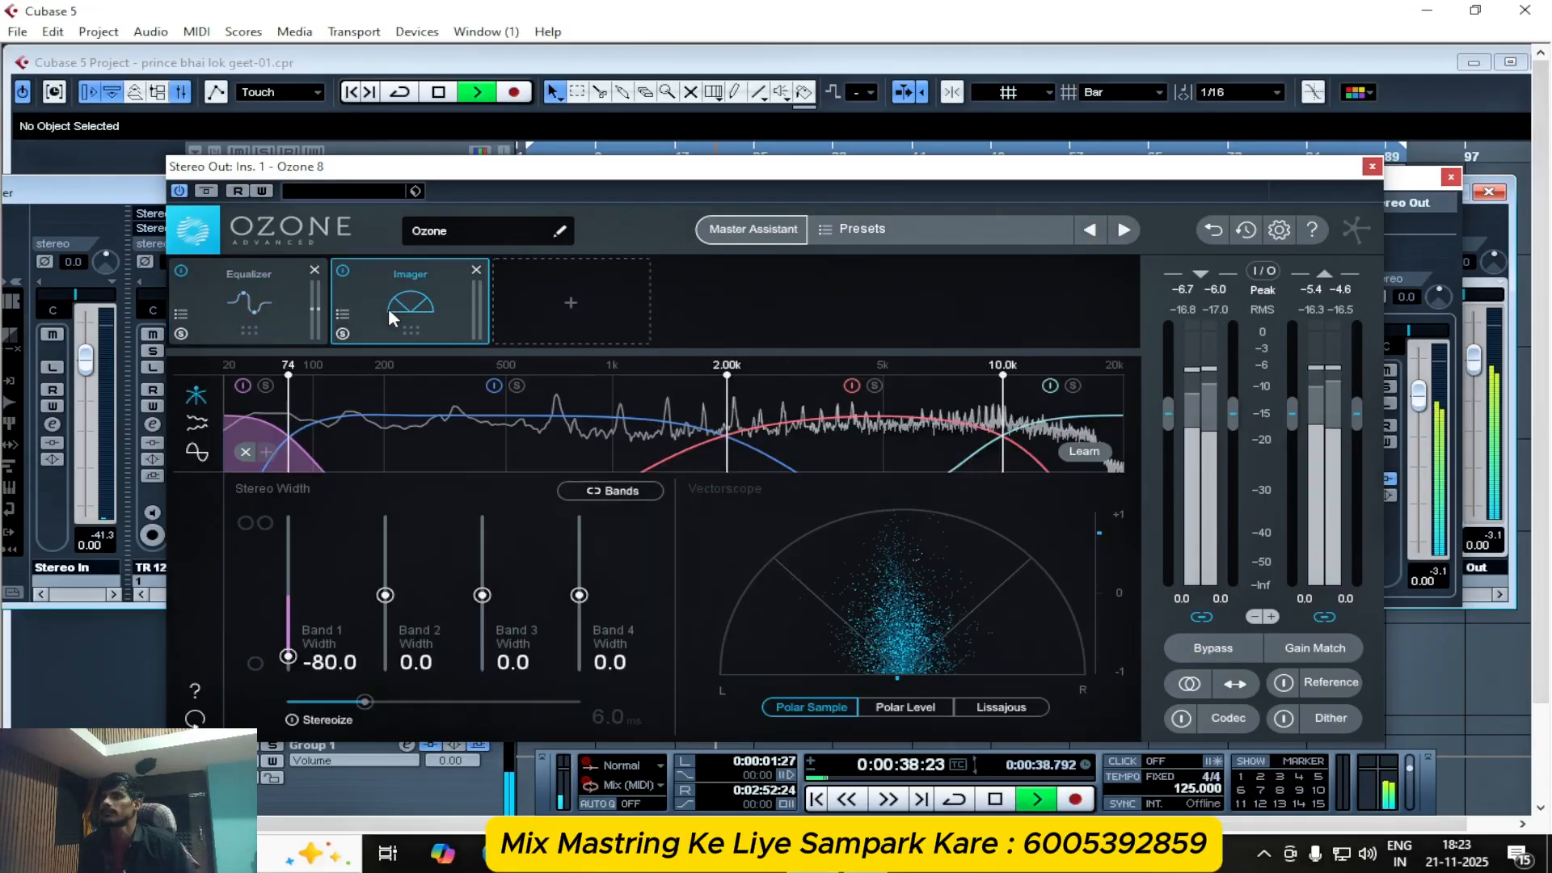
- Show the Equalizer module and compare the playing song with Ozone bypassed and active, then stop playback
left_click(252, 291)
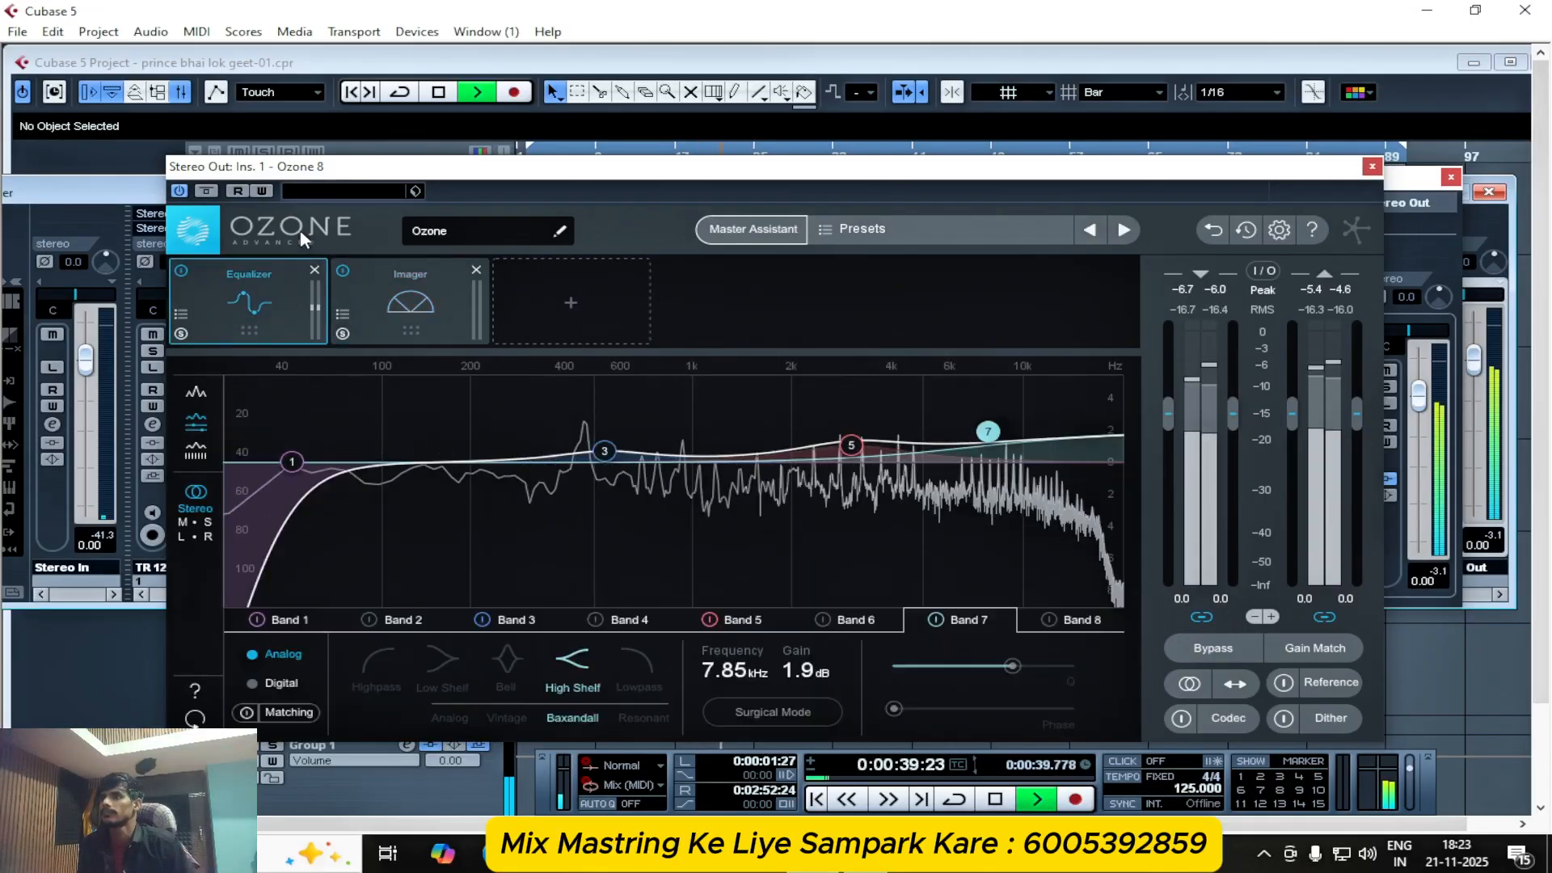
left_click(180, 190)
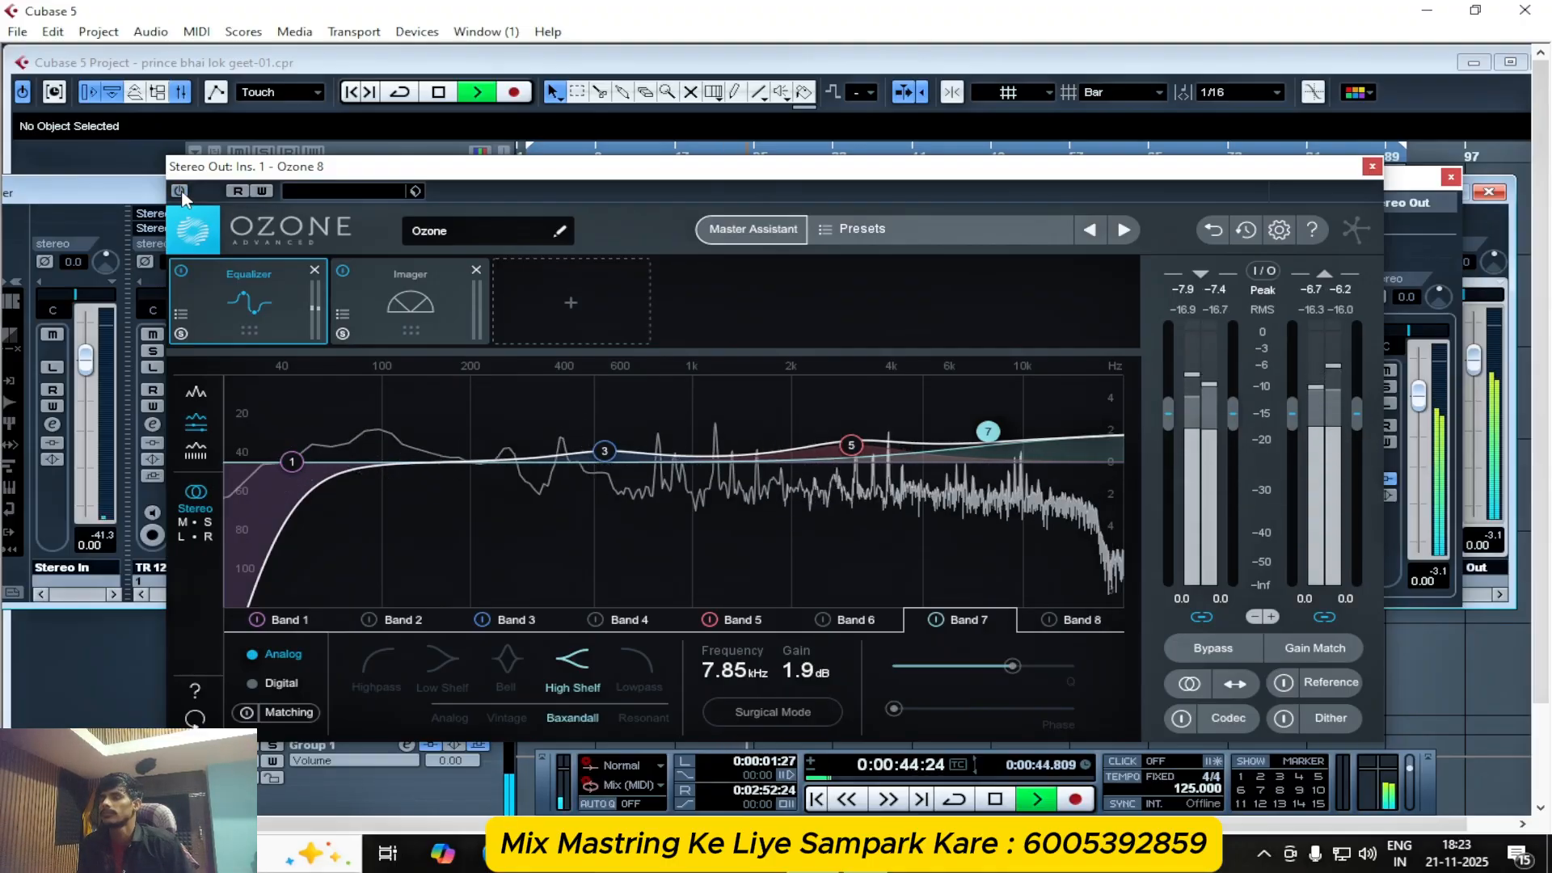
left_click(179, 191)
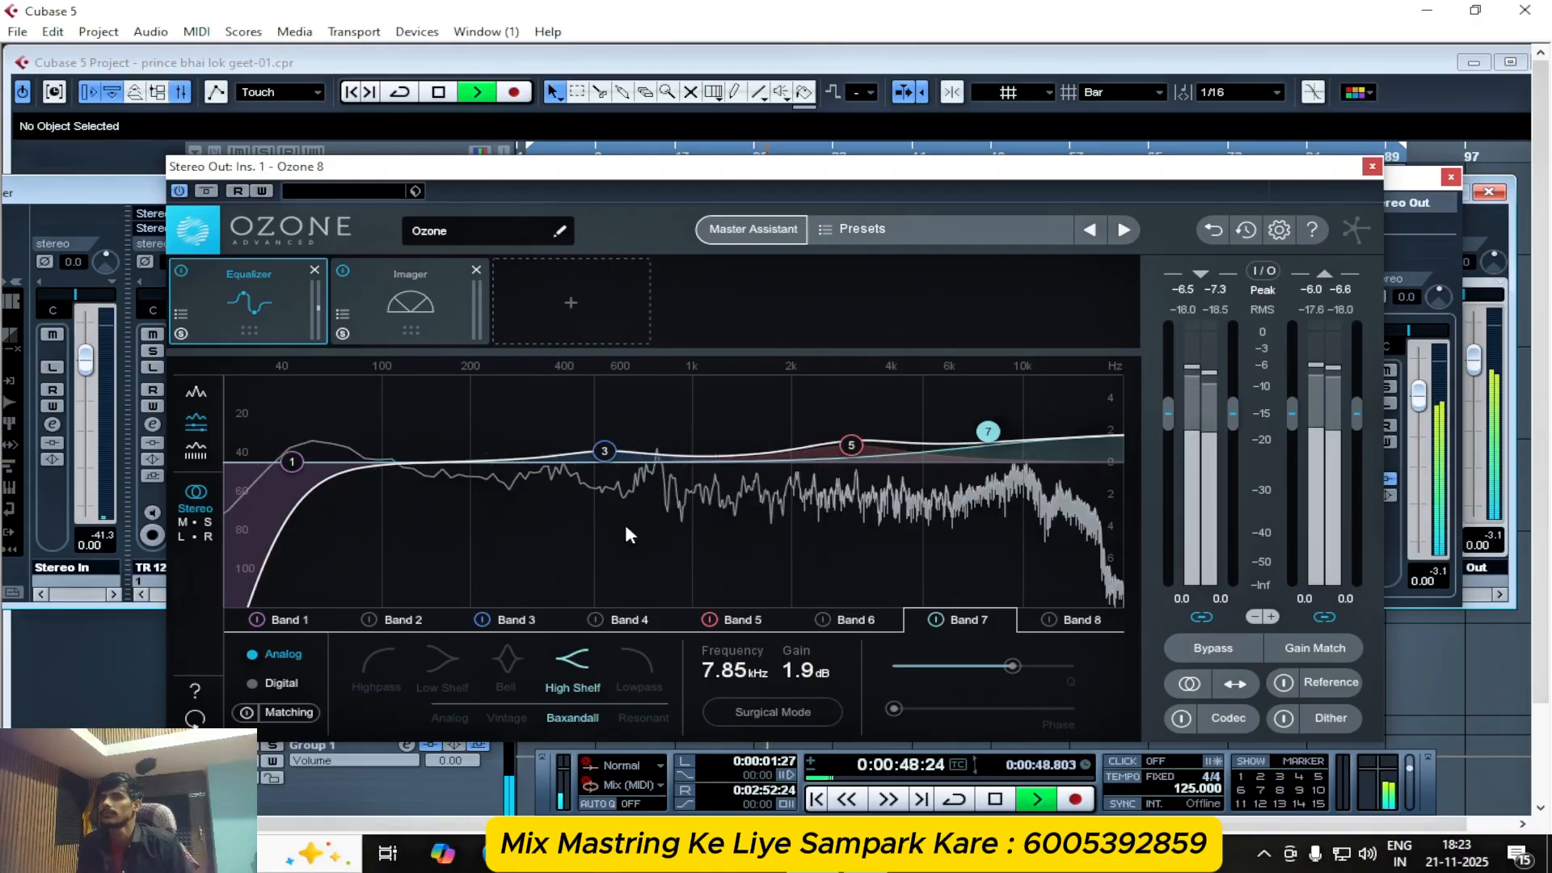
key("space")
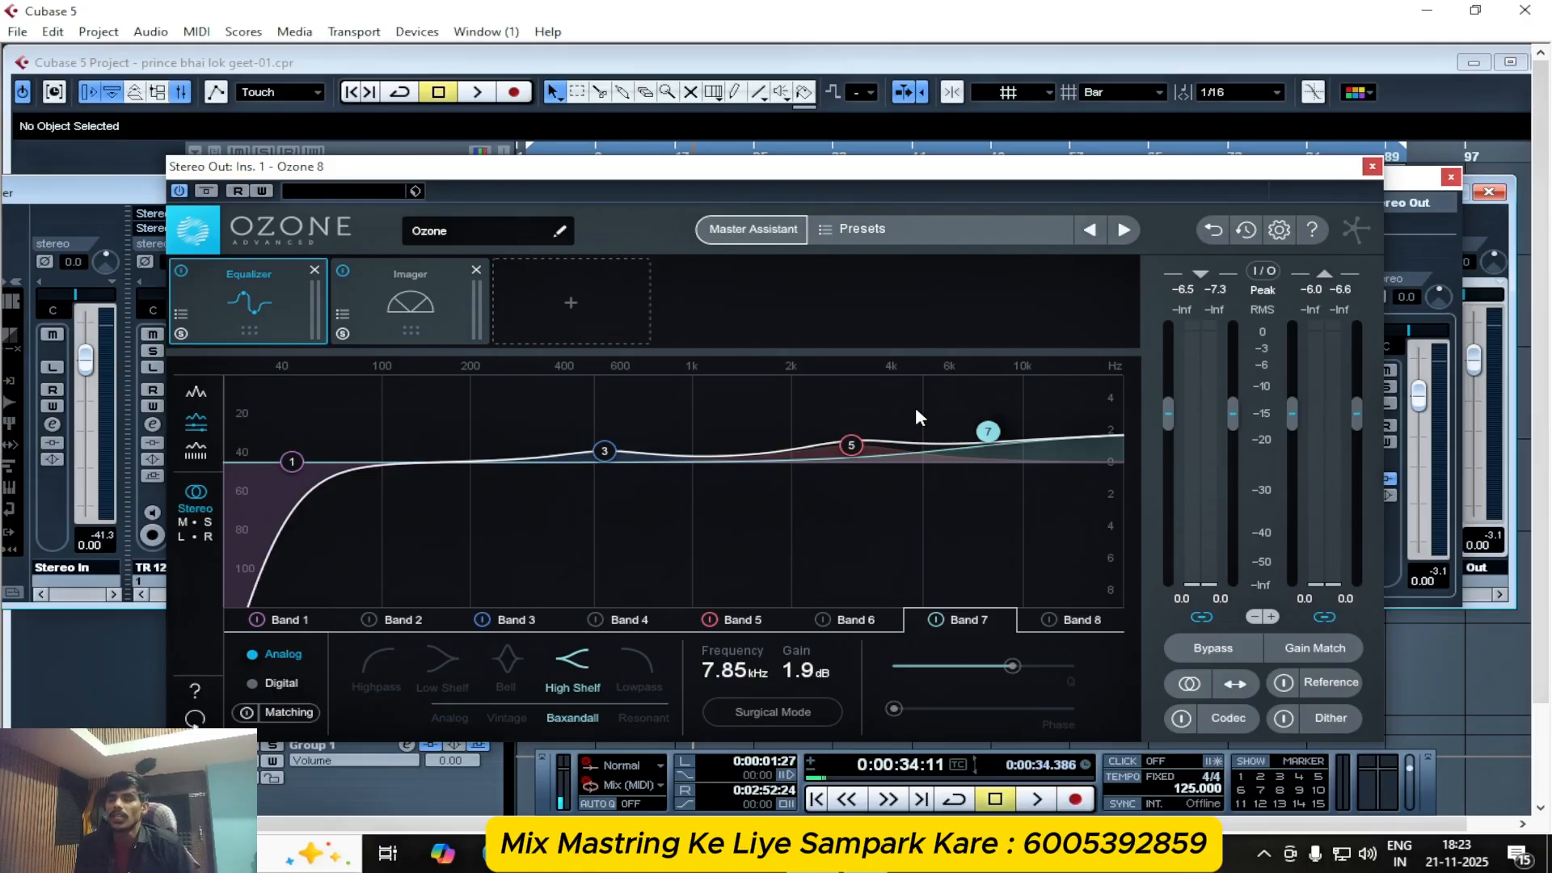
- Review the Imager's band widths against the Equalizer's curve while playback is stopped
left_click(400, 299)
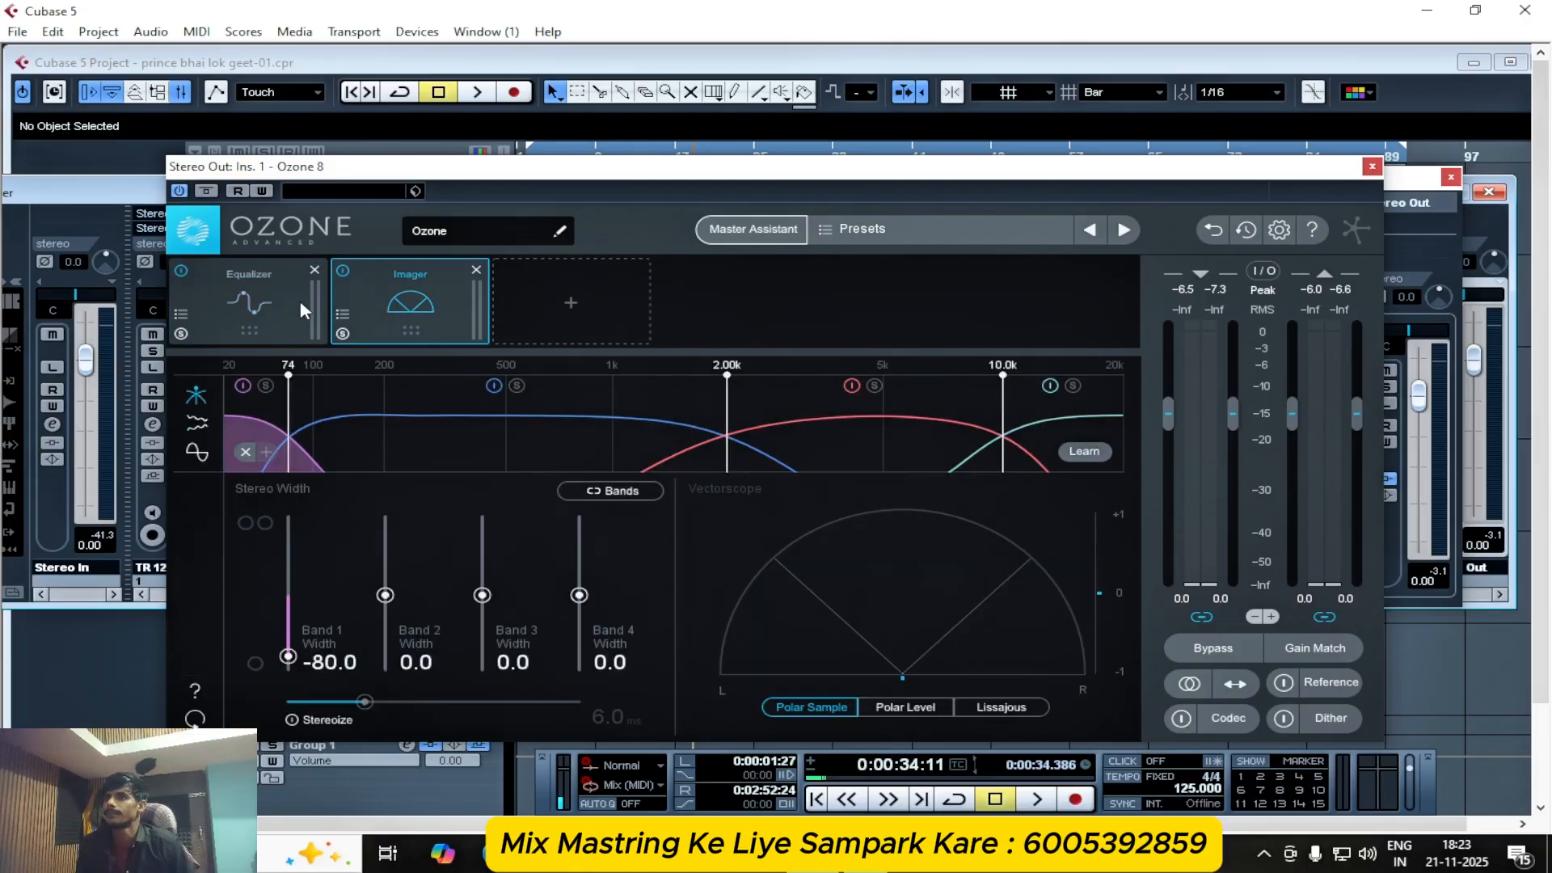
left_click(262, 300)
left_click(379, 301)
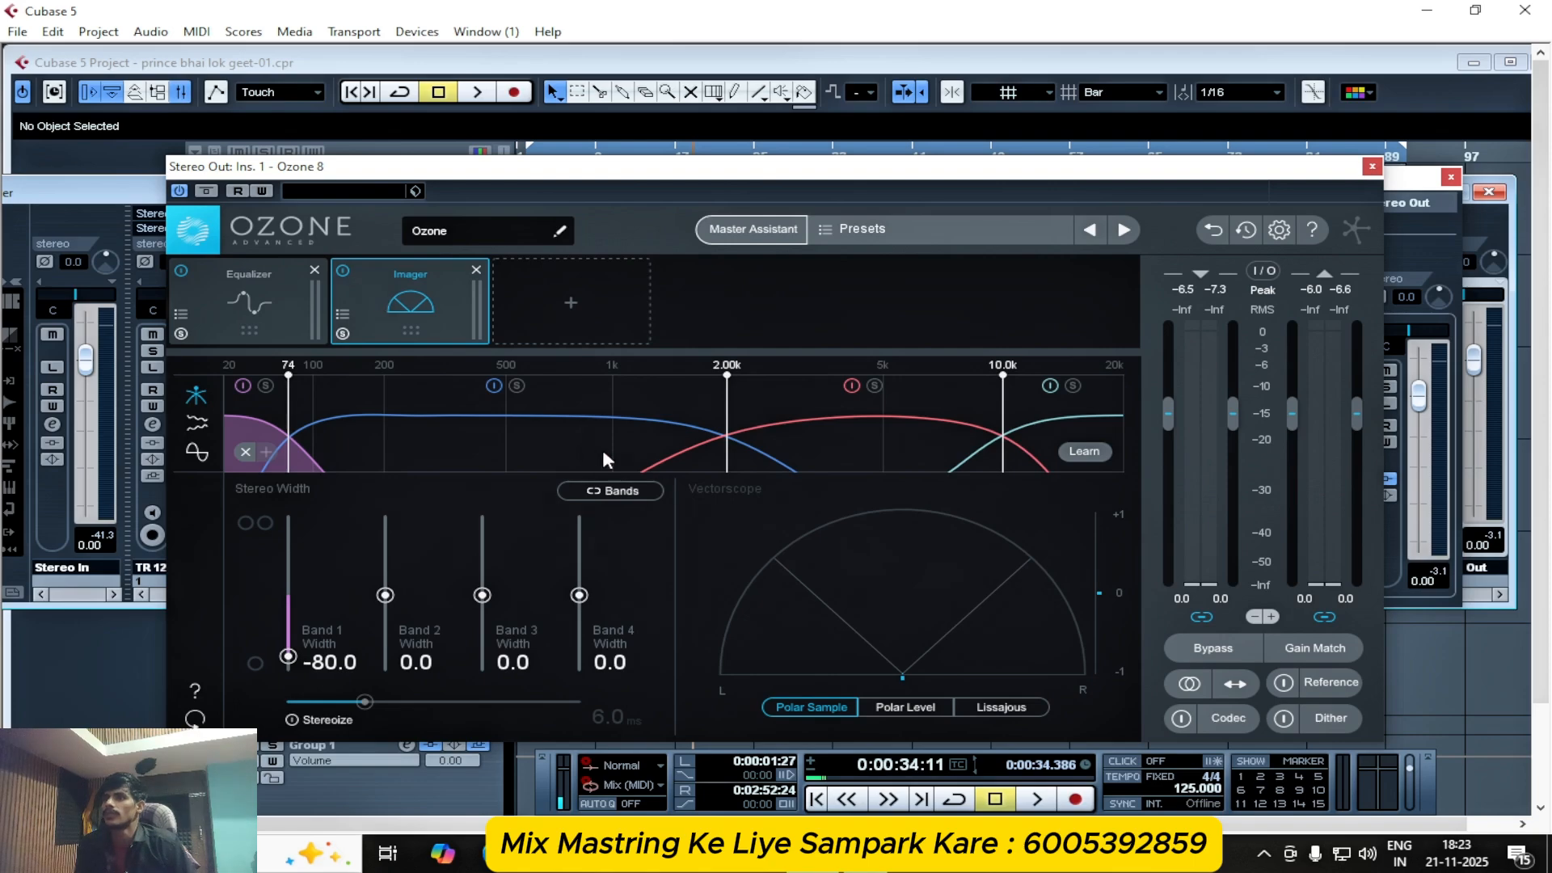
left_click(241, 303)
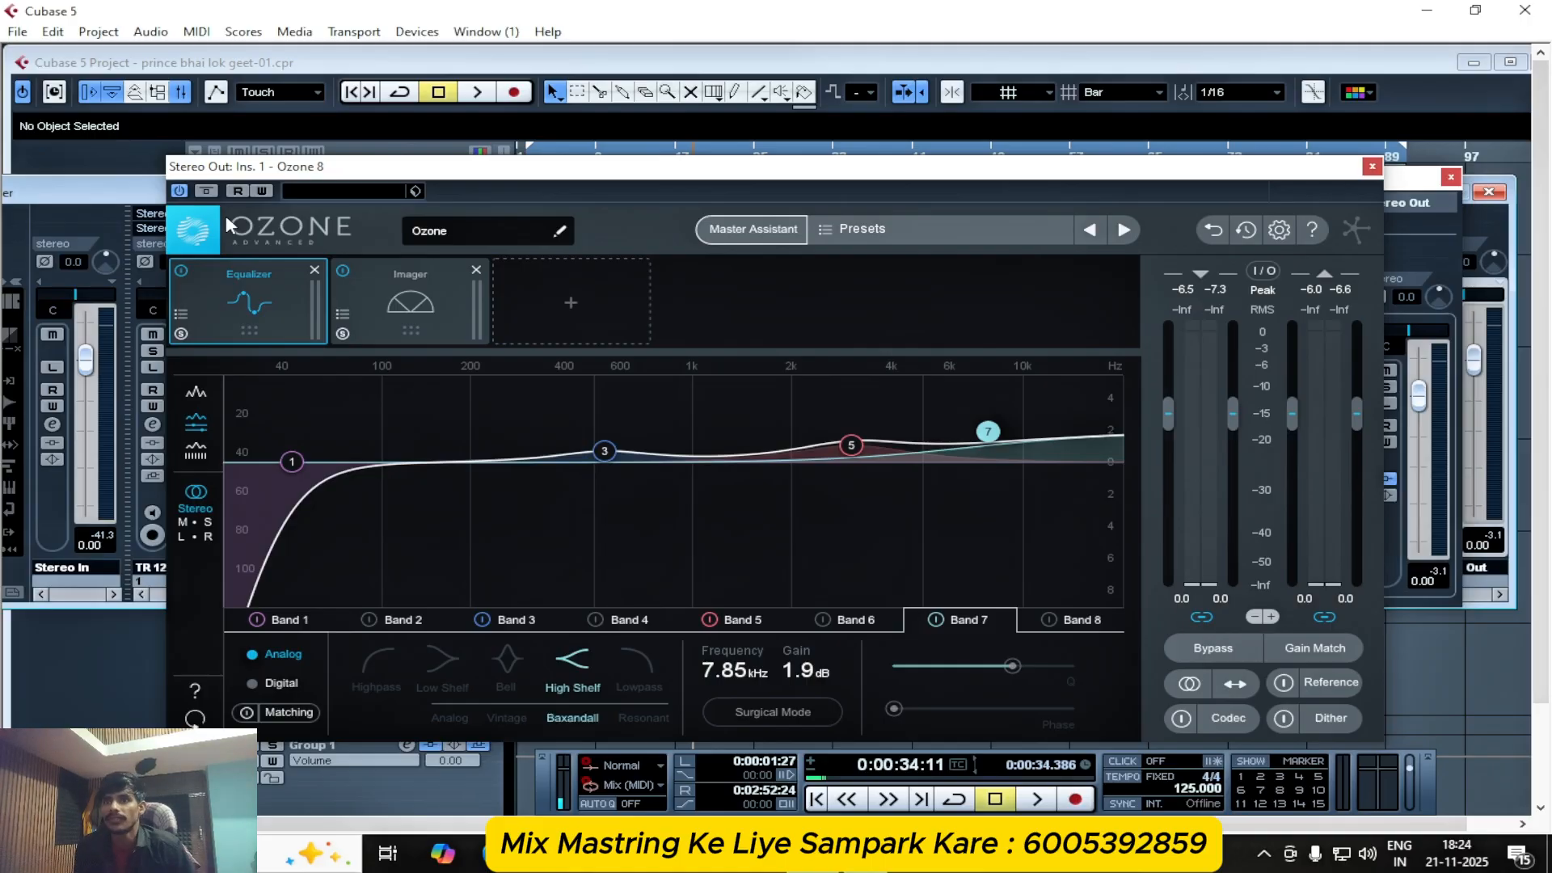
- Audition the song again with Ozone bypassed and active, replay the passage, and close the Ozone window
key("space")
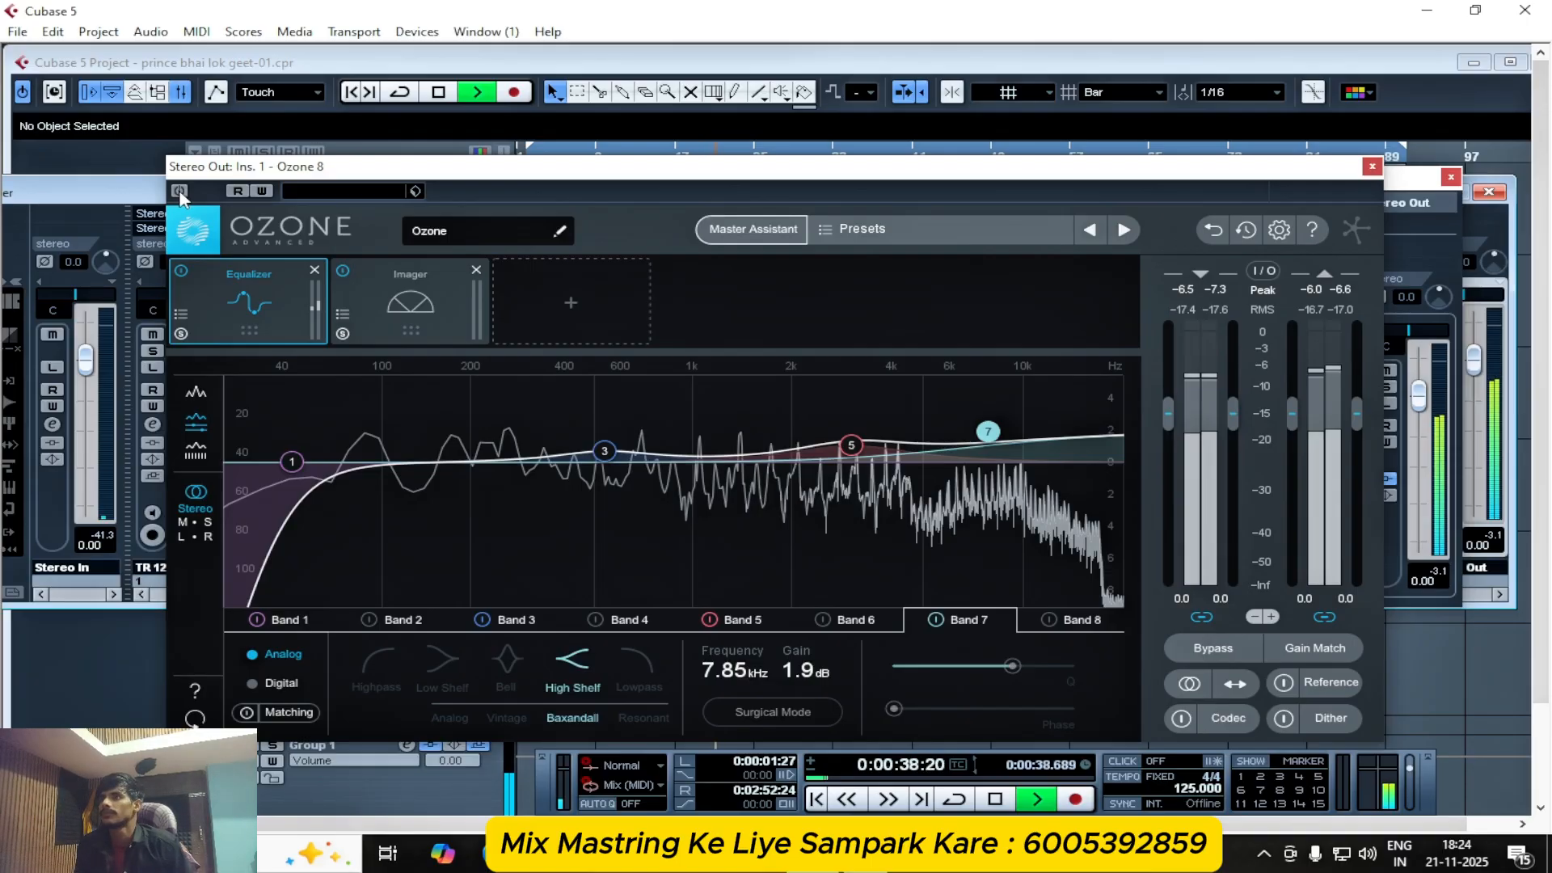
left_click(180, 193)
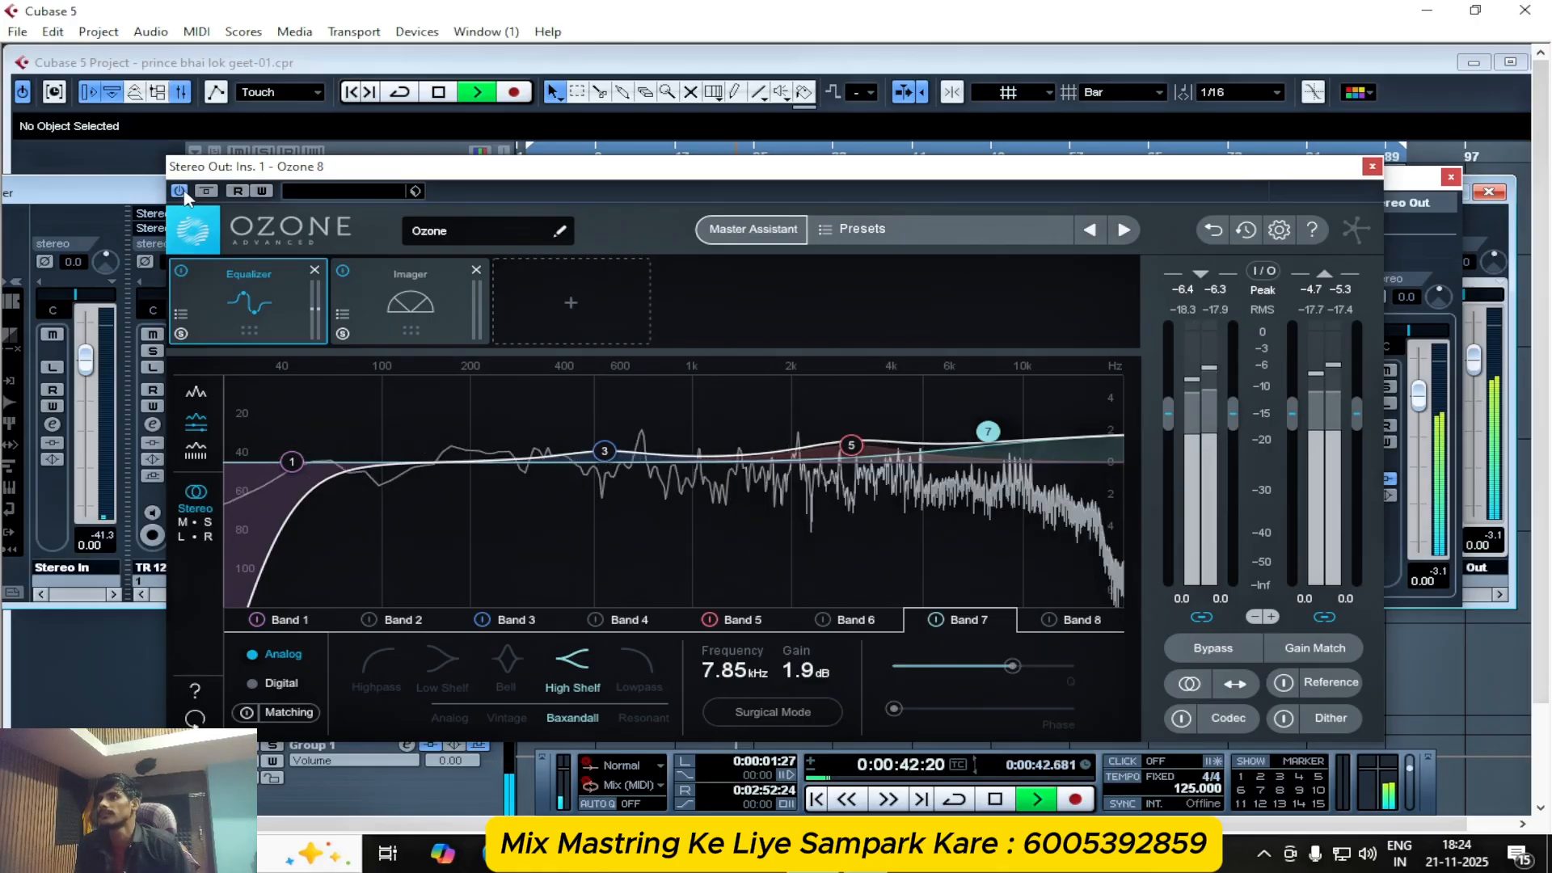
left_click(180, 191)
left_click(180, 191)
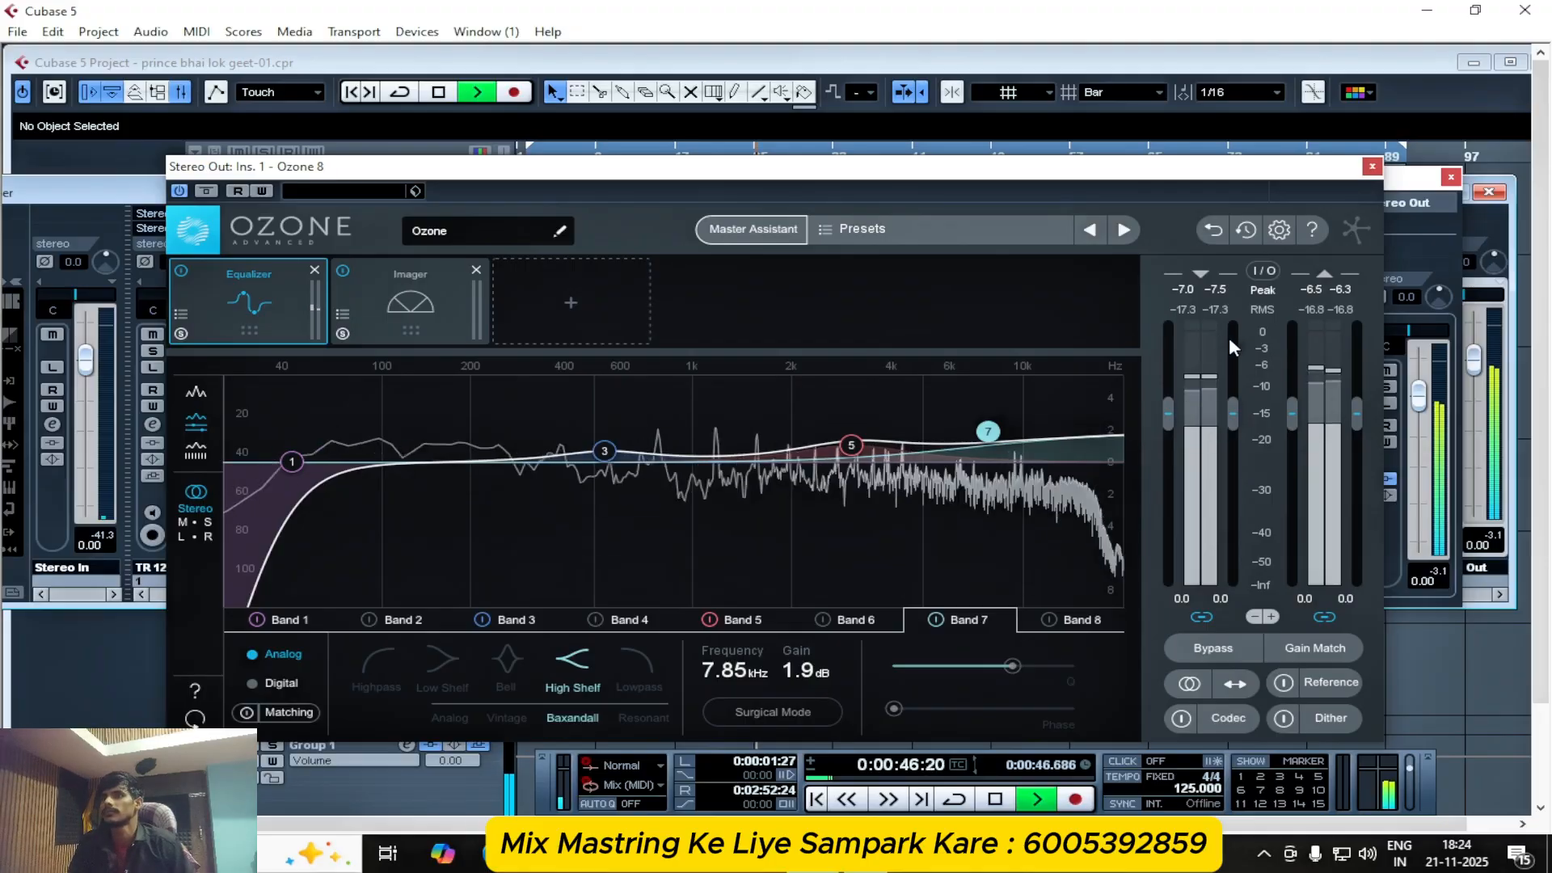
key("space")
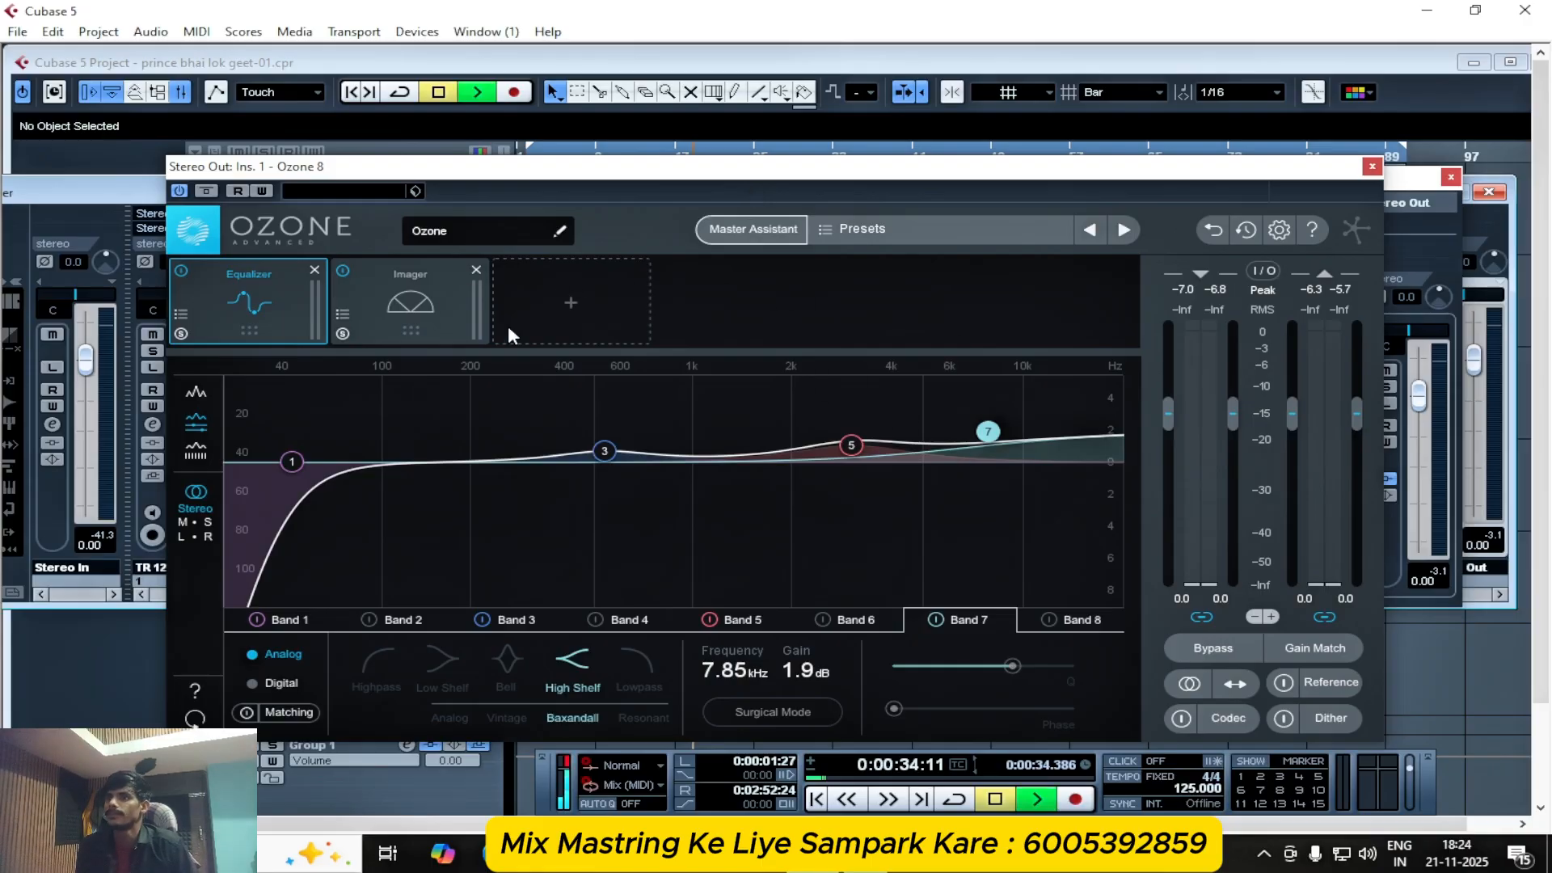
key("space")
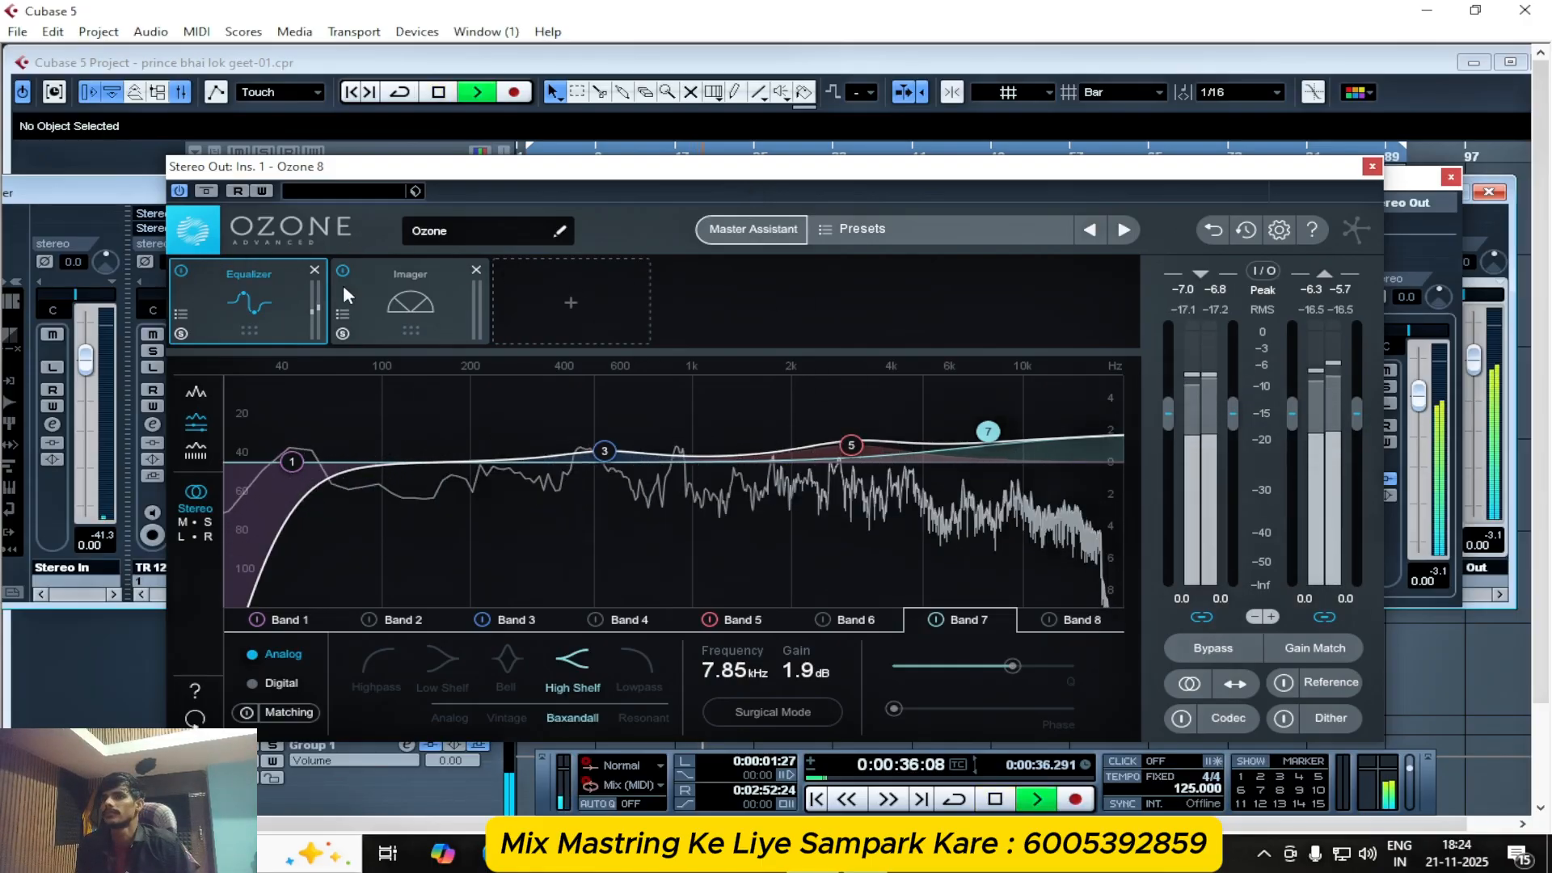
key("space")
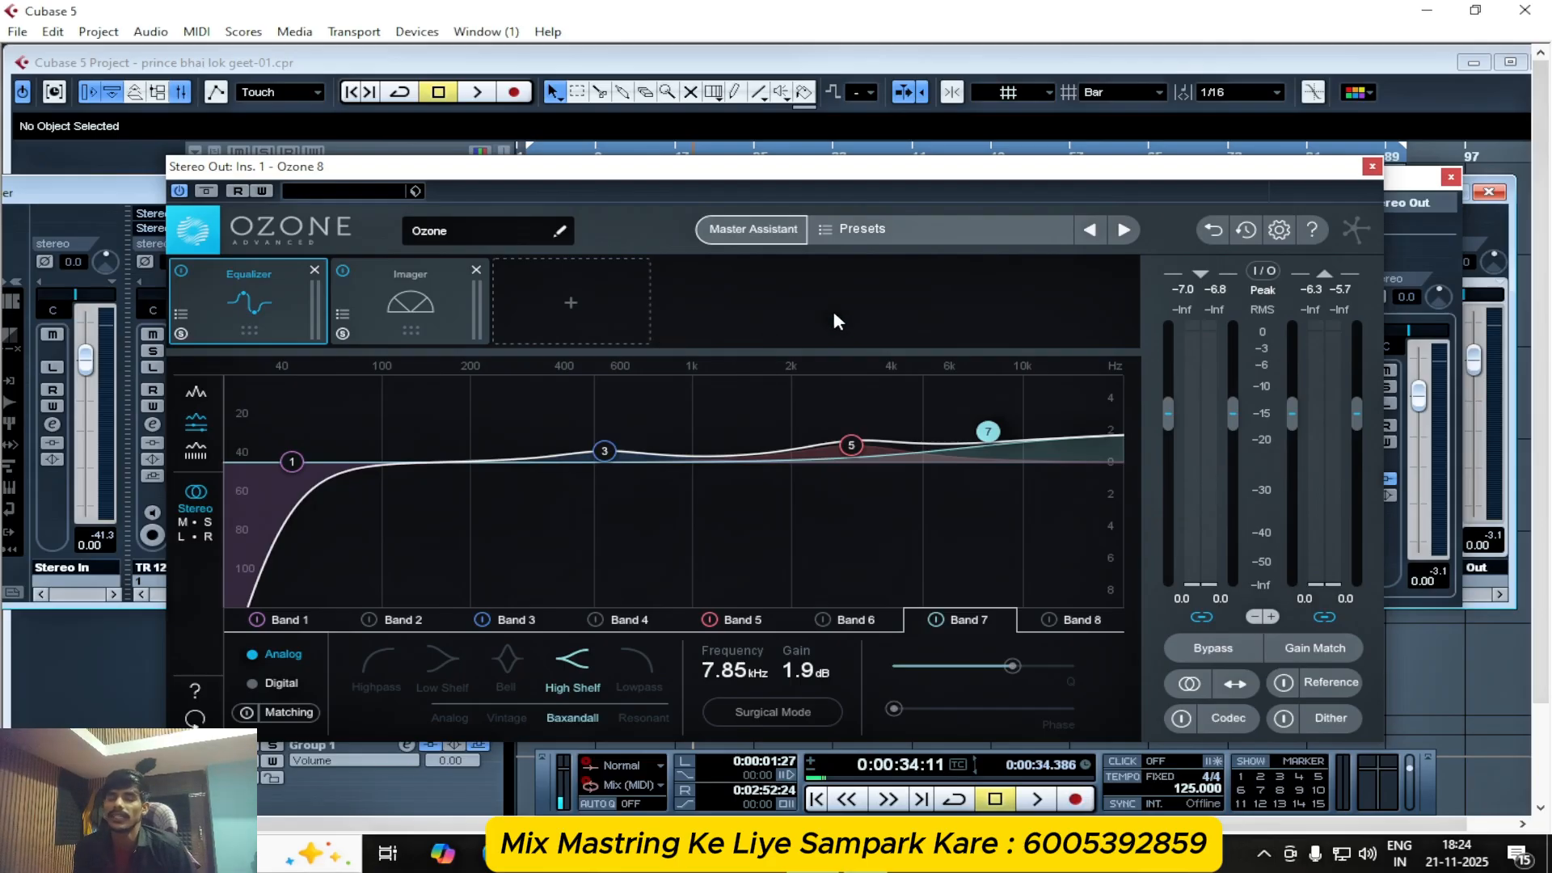
left_click(1372, 168)
- Insert the Pro-Q 3 equalizer in the second insert slot of the Stereo Out channel
left_click(763, 282)
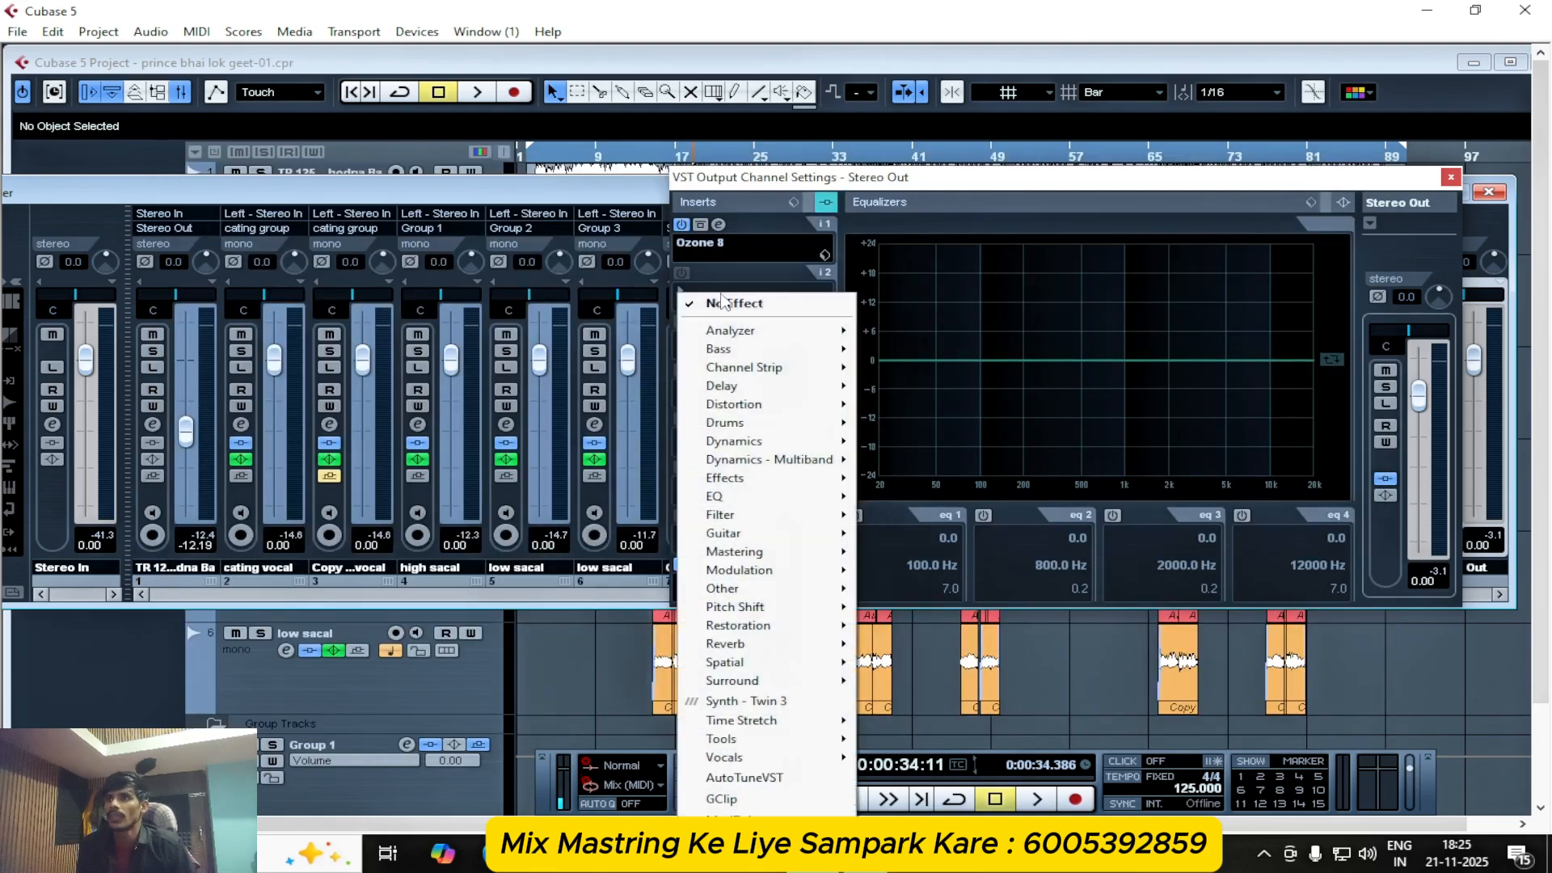
mouse_move(738, 502)
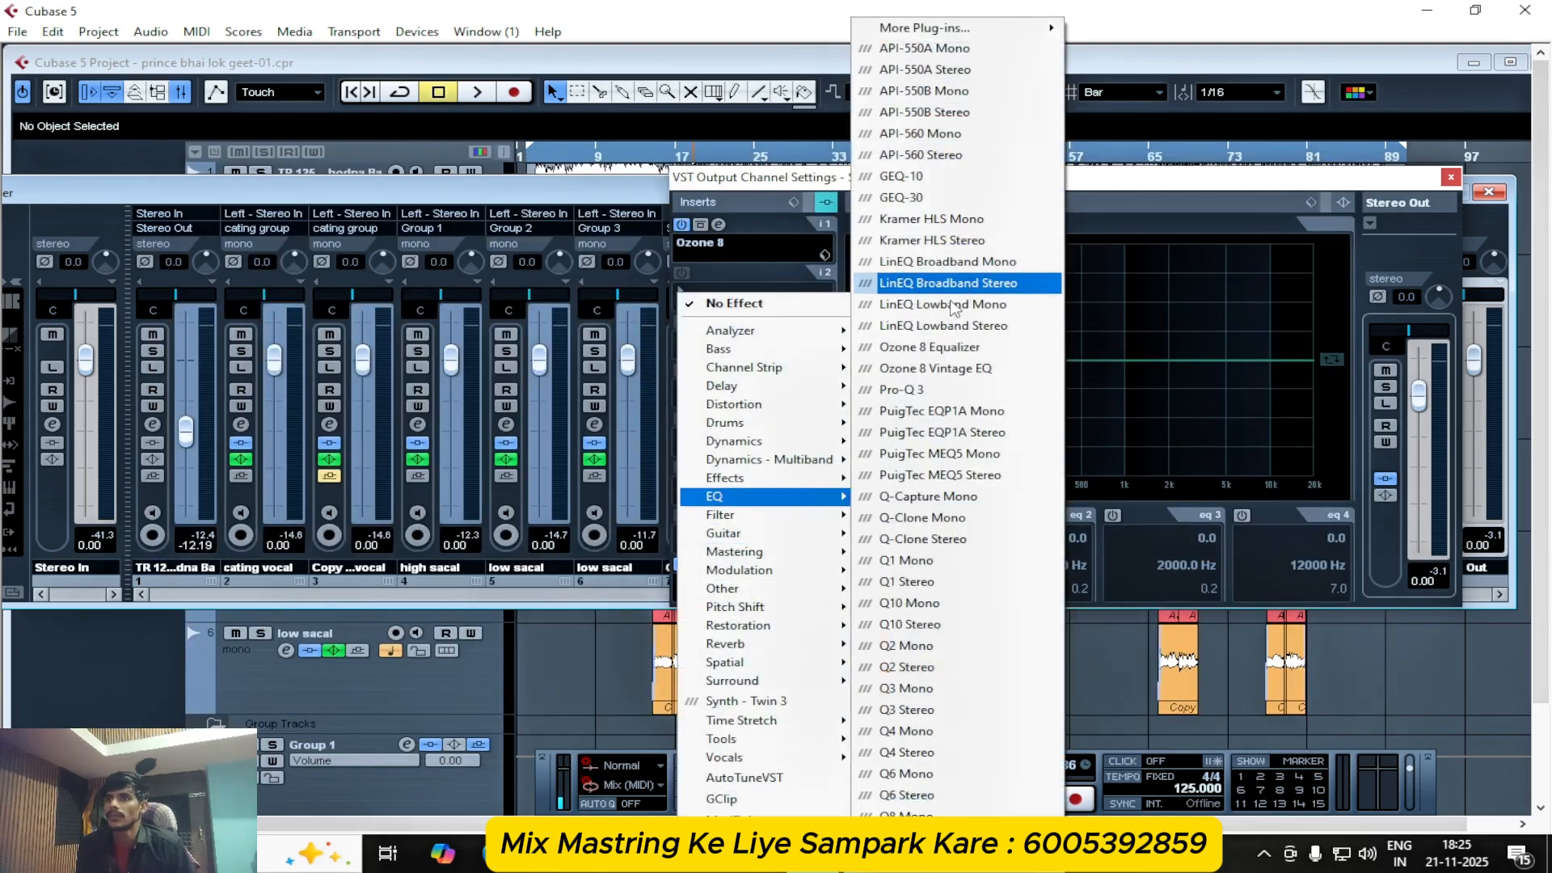
left_click(912, 390)
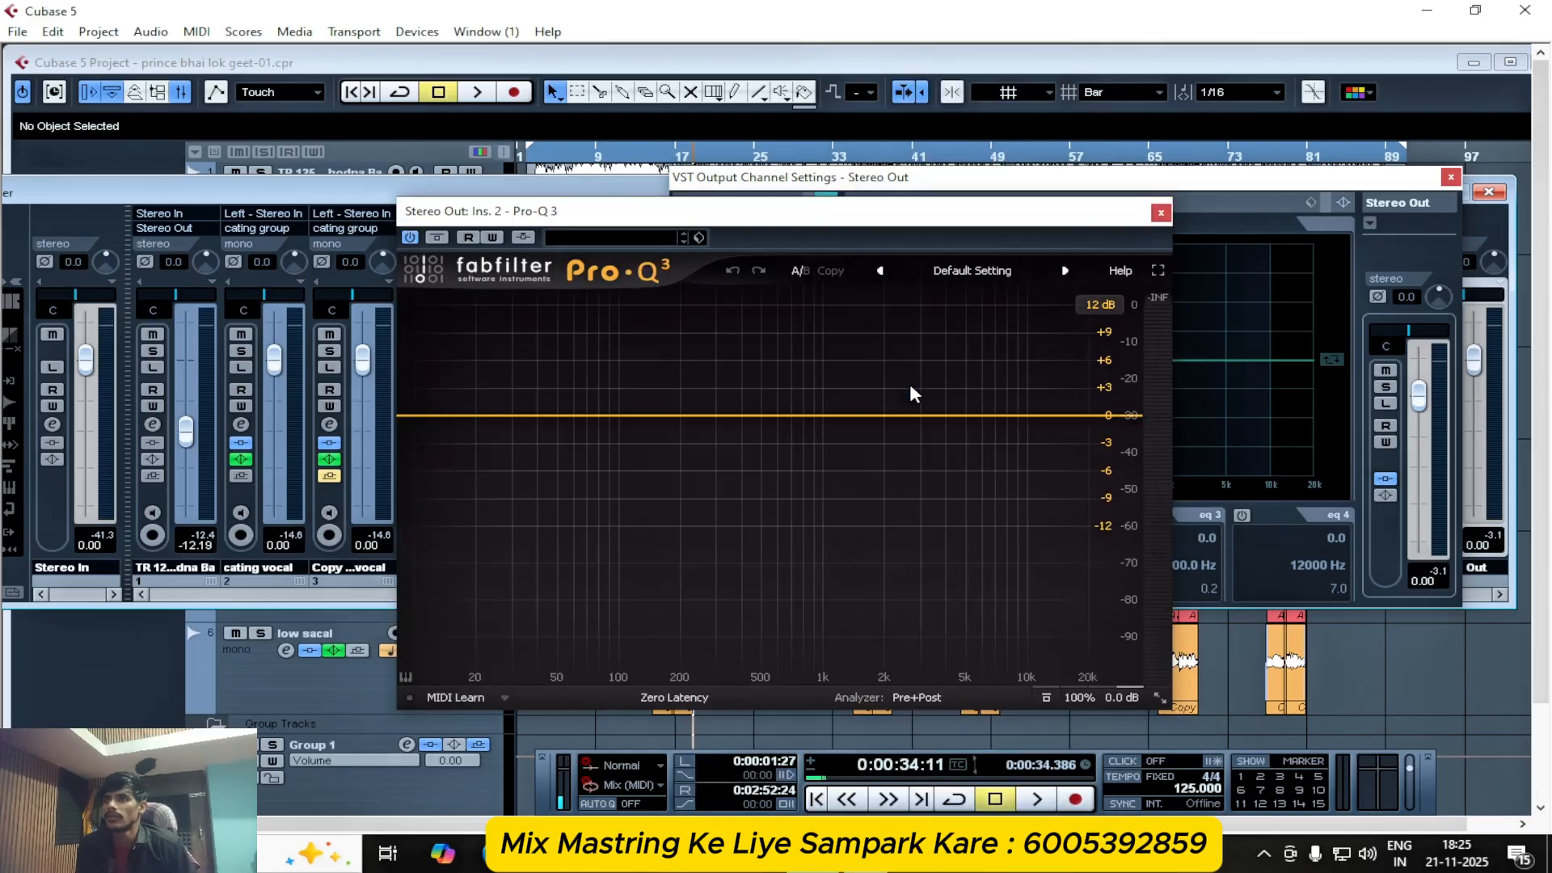
- Add a Pro-Q 3 bell band at about 40 Hz, assign it to Mid, and lower its gain about 3.7 dB
left_click(537, 416)
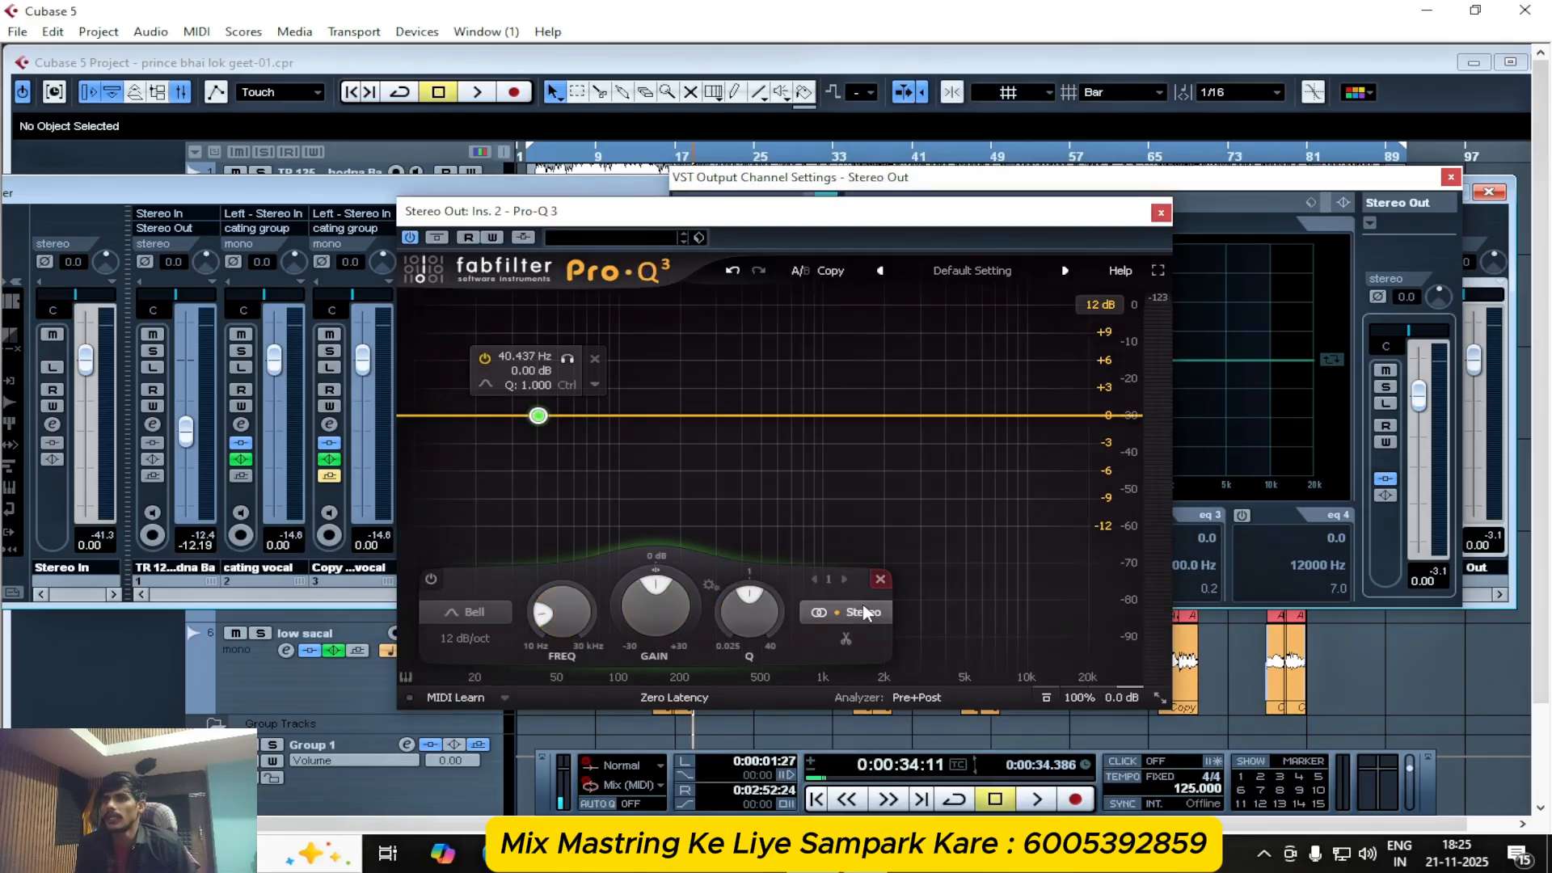
left_click(863, 612)
left_click(857, 569)
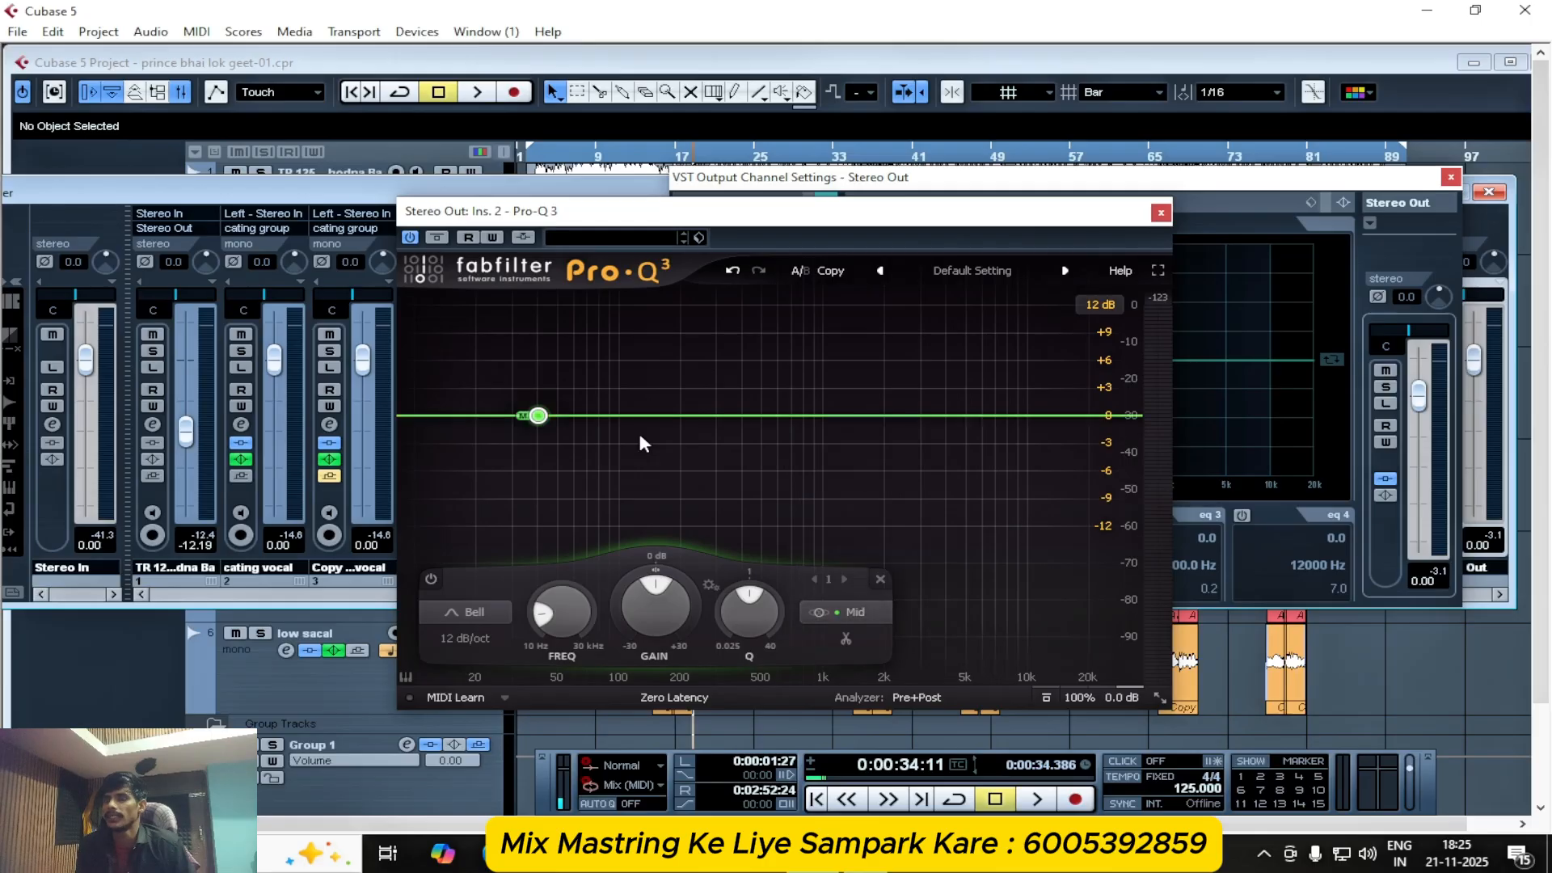
left_click_drag(537, 416, 538, 450)
- Try High Cut on the Mid band, change it to a 36 dB/oct Low Cut, and move it to about 45 Hz using band solo
left_click(470, 621)
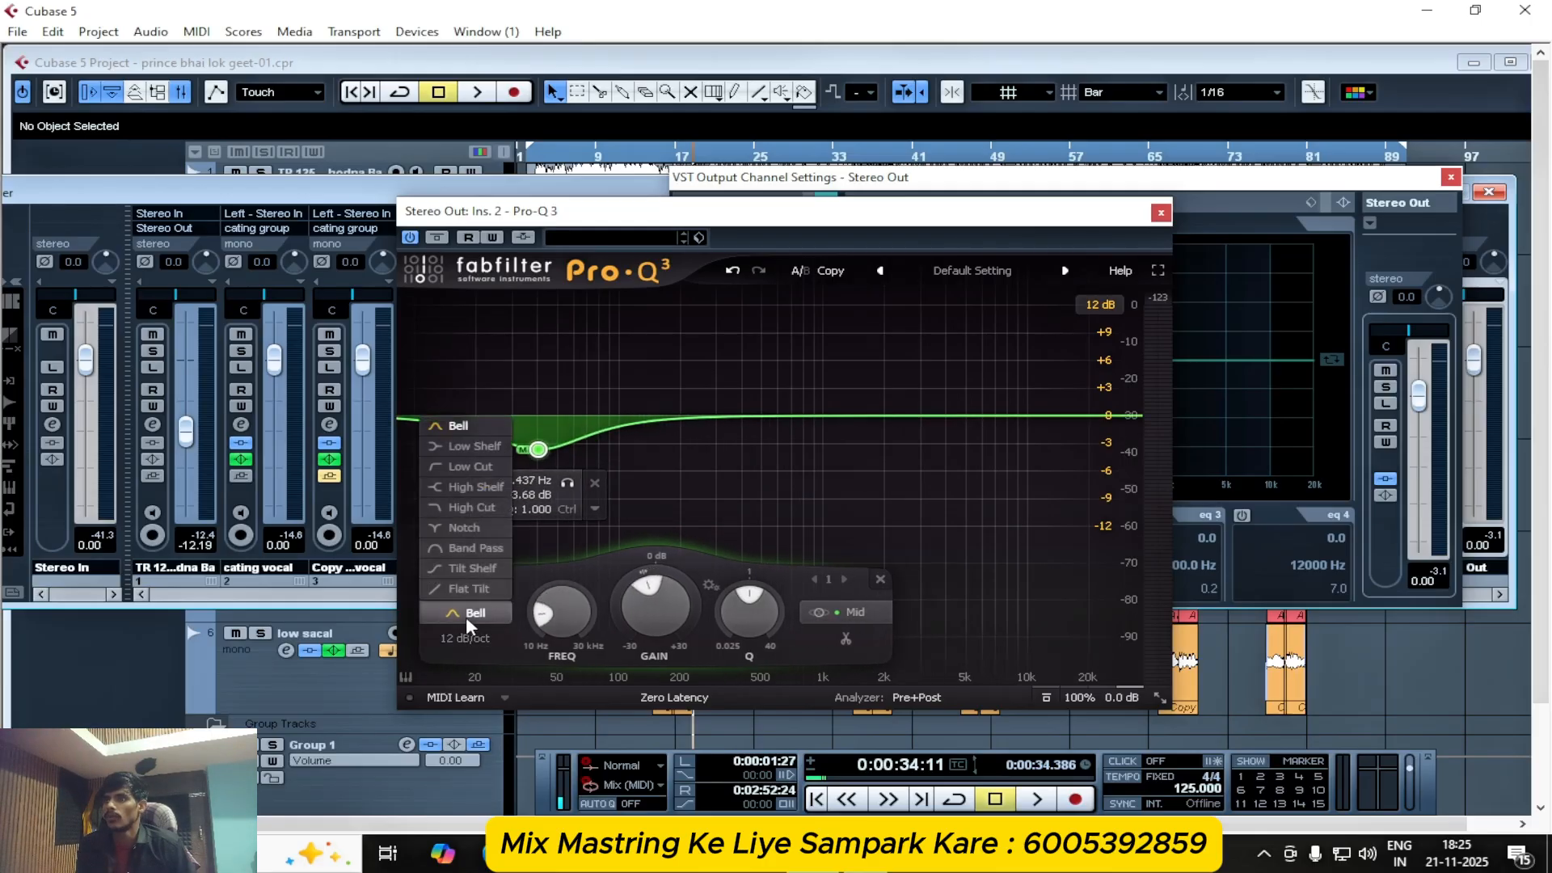
left_click(472, 508)
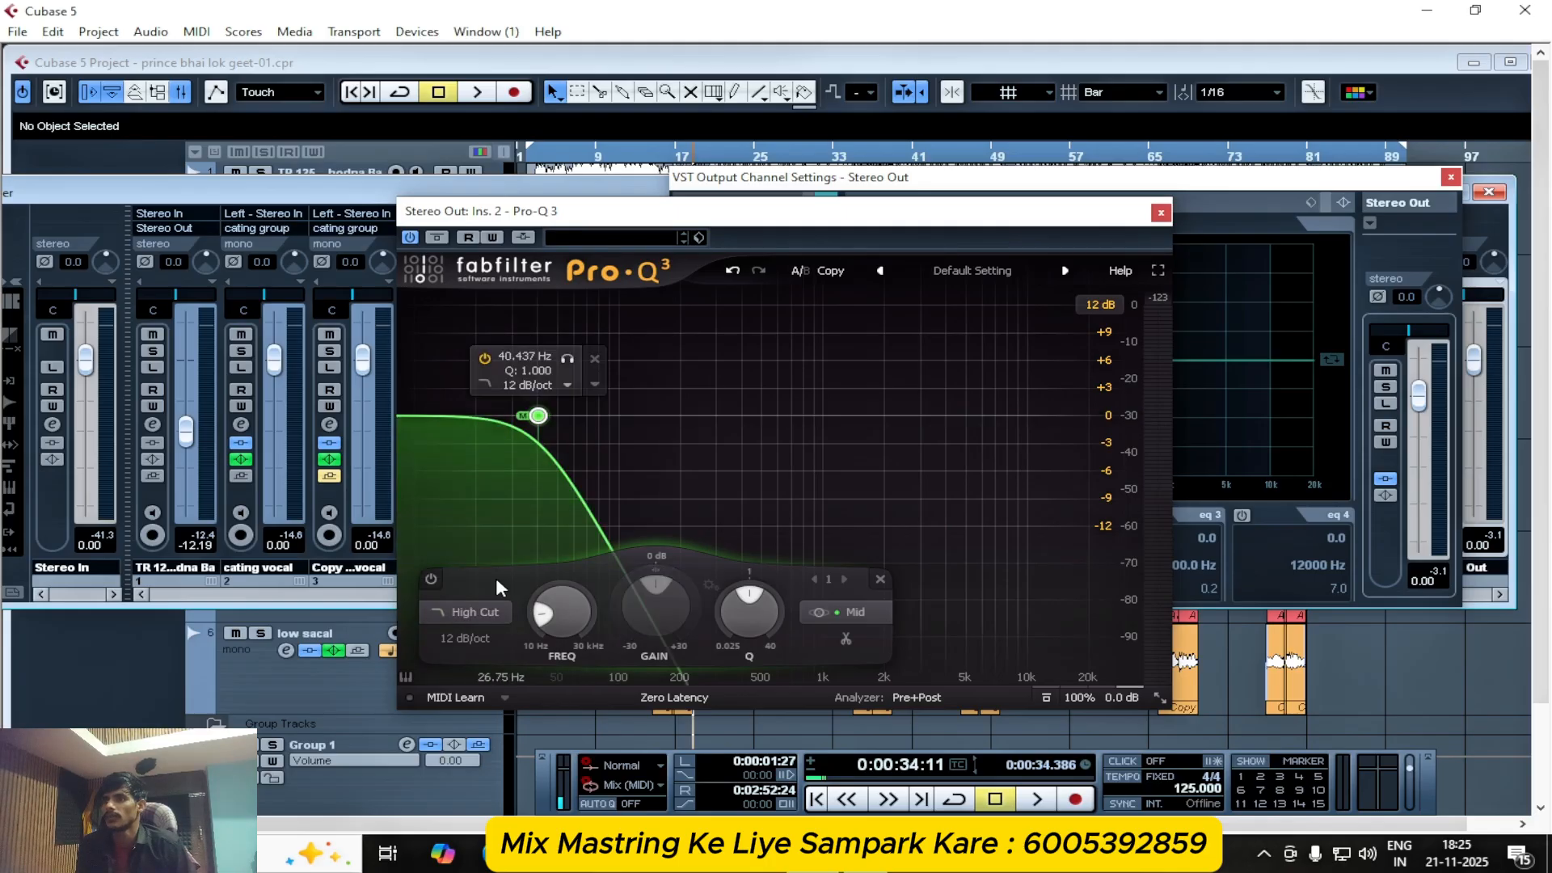
left_click(476, 612)
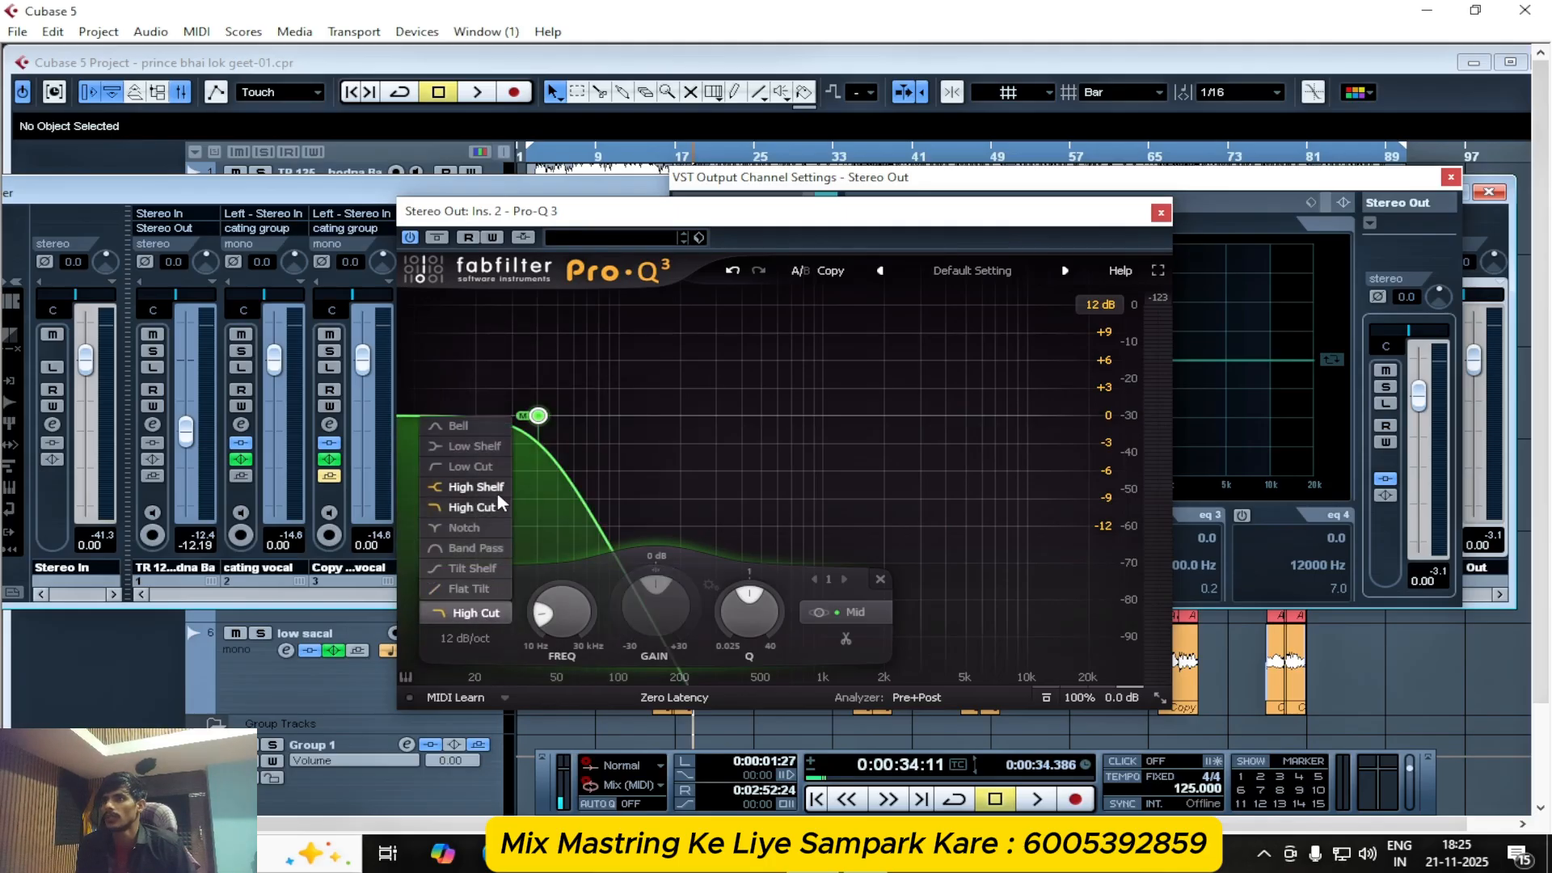
left_click(495, 469)
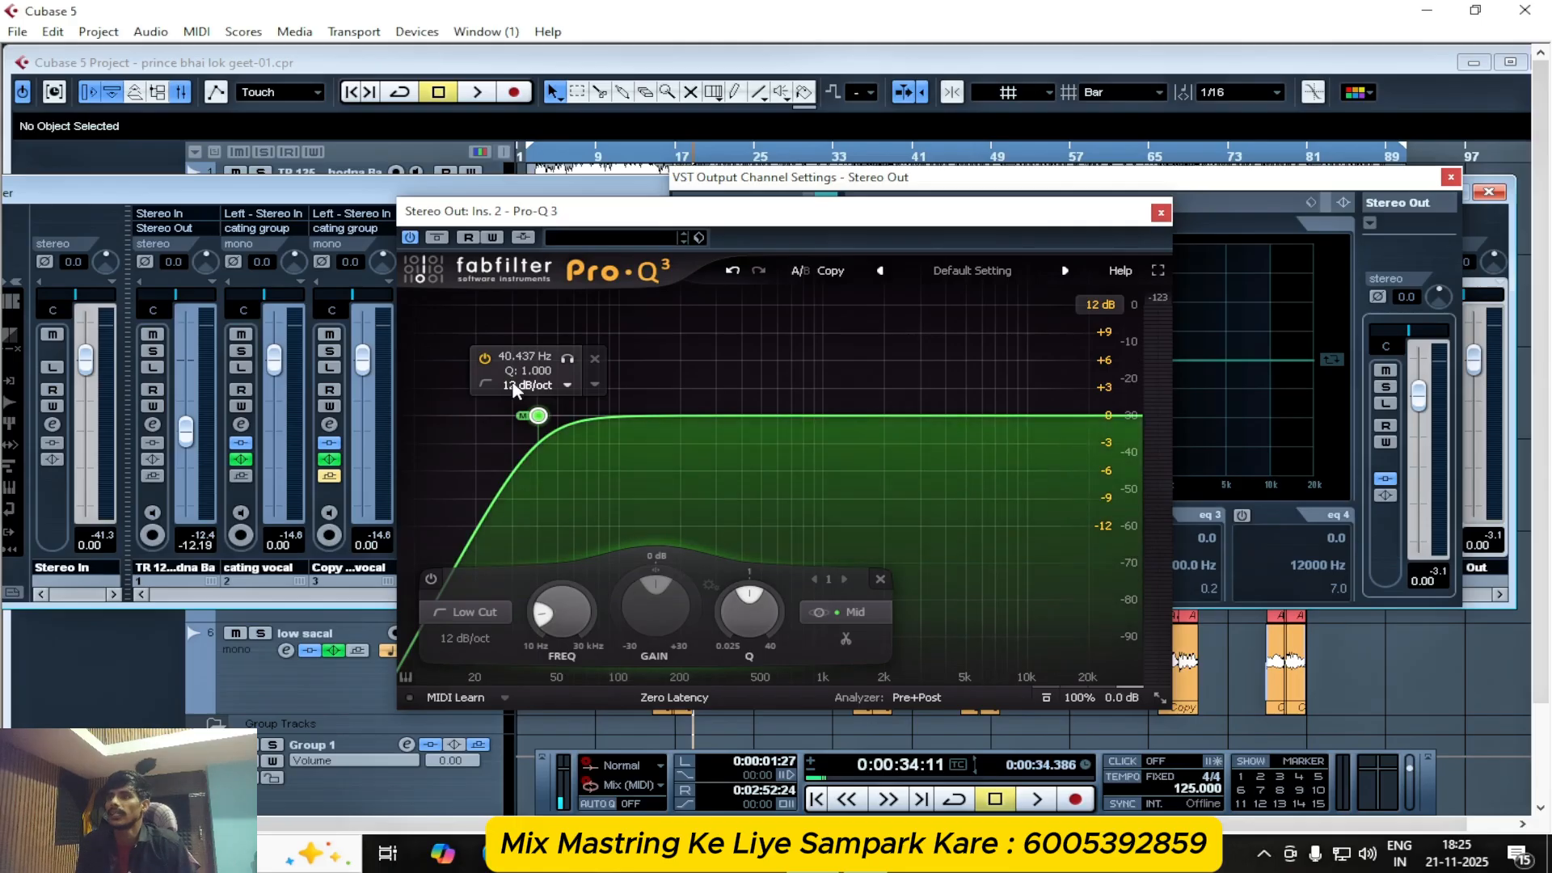
scroll(540, 421, "up", 5)
scroll(541, 421, "down", 1)
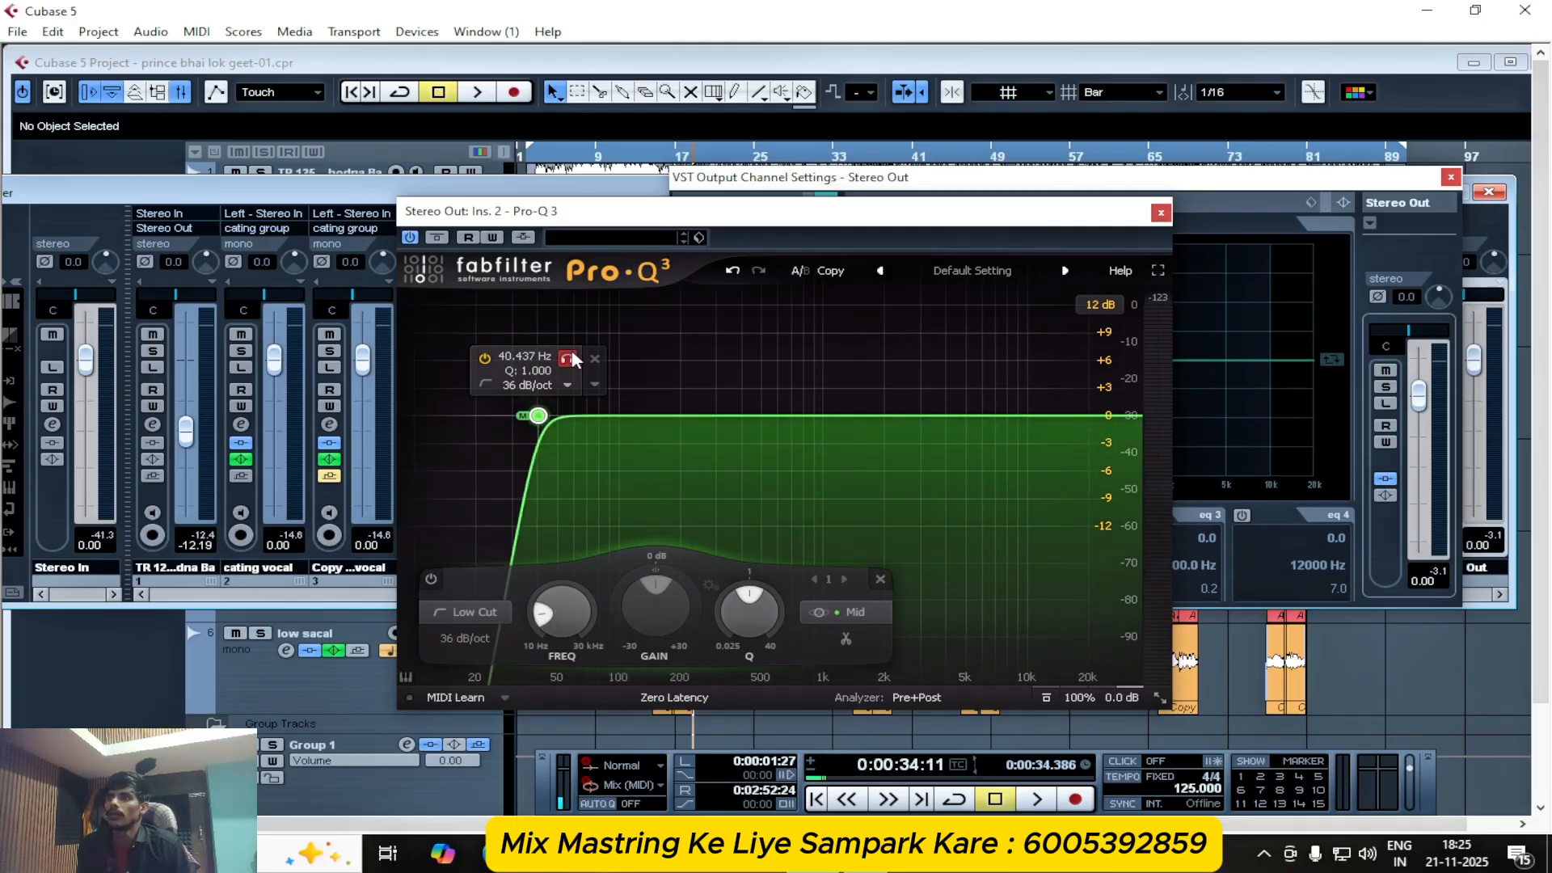
left_click_drag(573, 359, 582, 406)
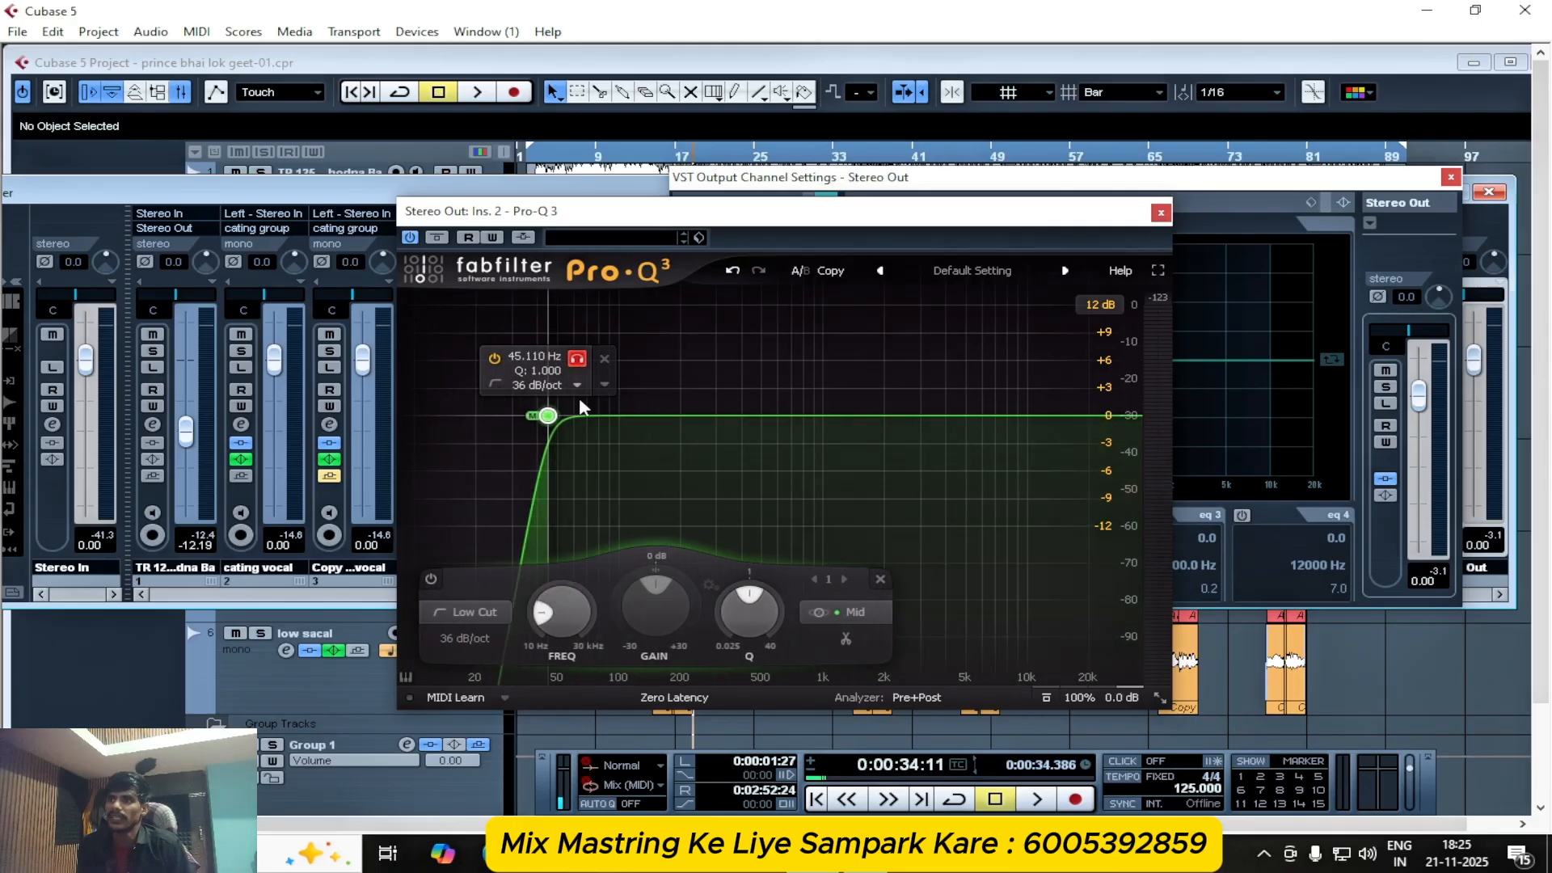
- Assign the low cut to Side and move it to about 63 Hz with a Q of about 0.67
left_click(849, 612)
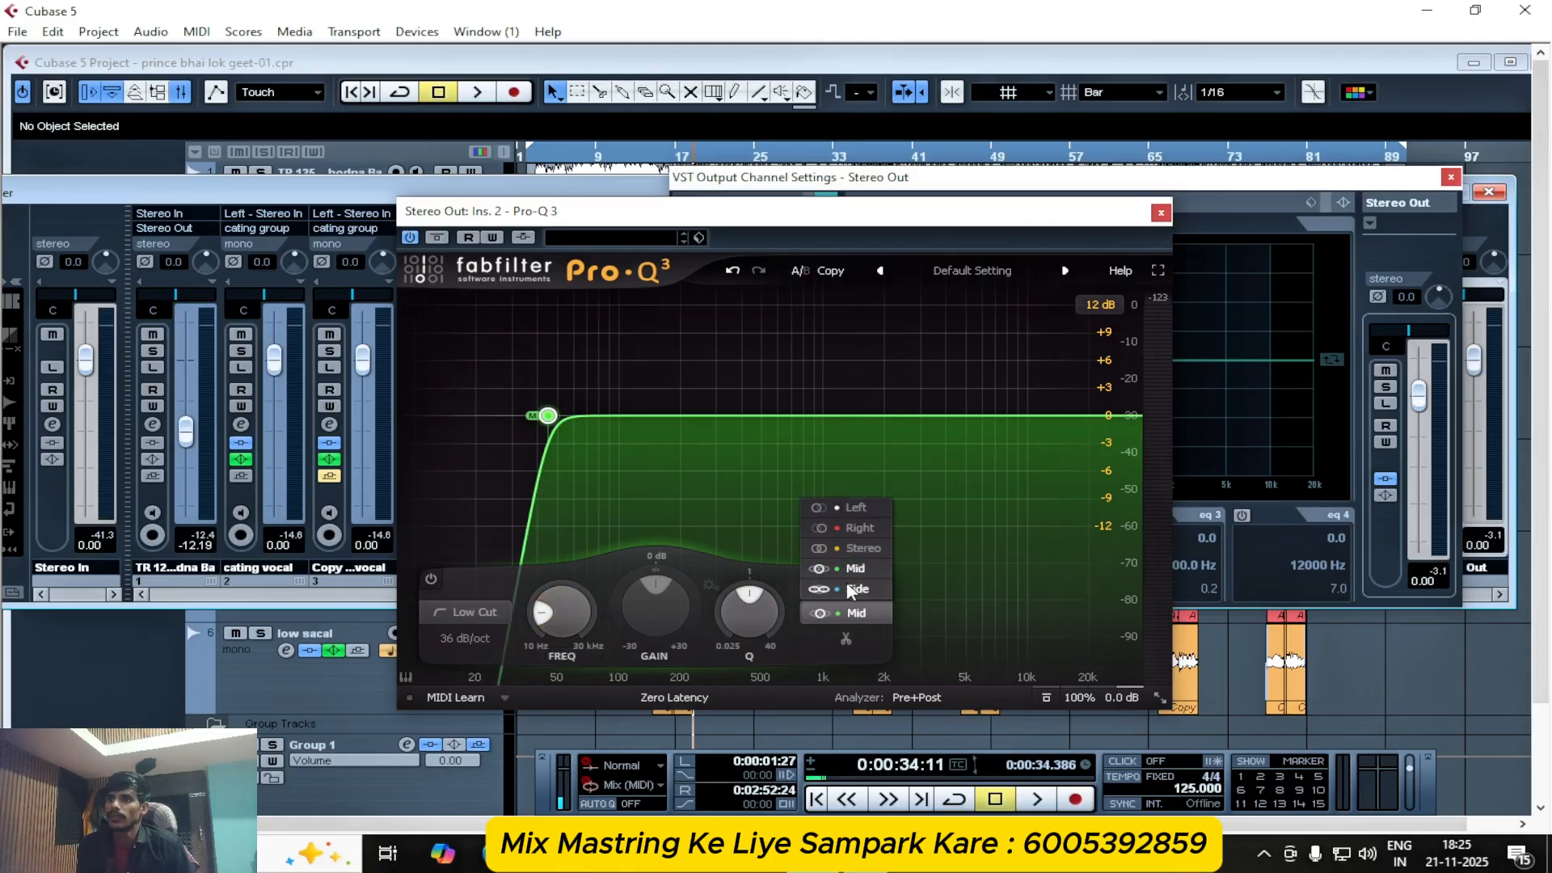
left_click(849, 590)
mouse_move(563, 412)
left_click_drag(549, 422, 594, 449)
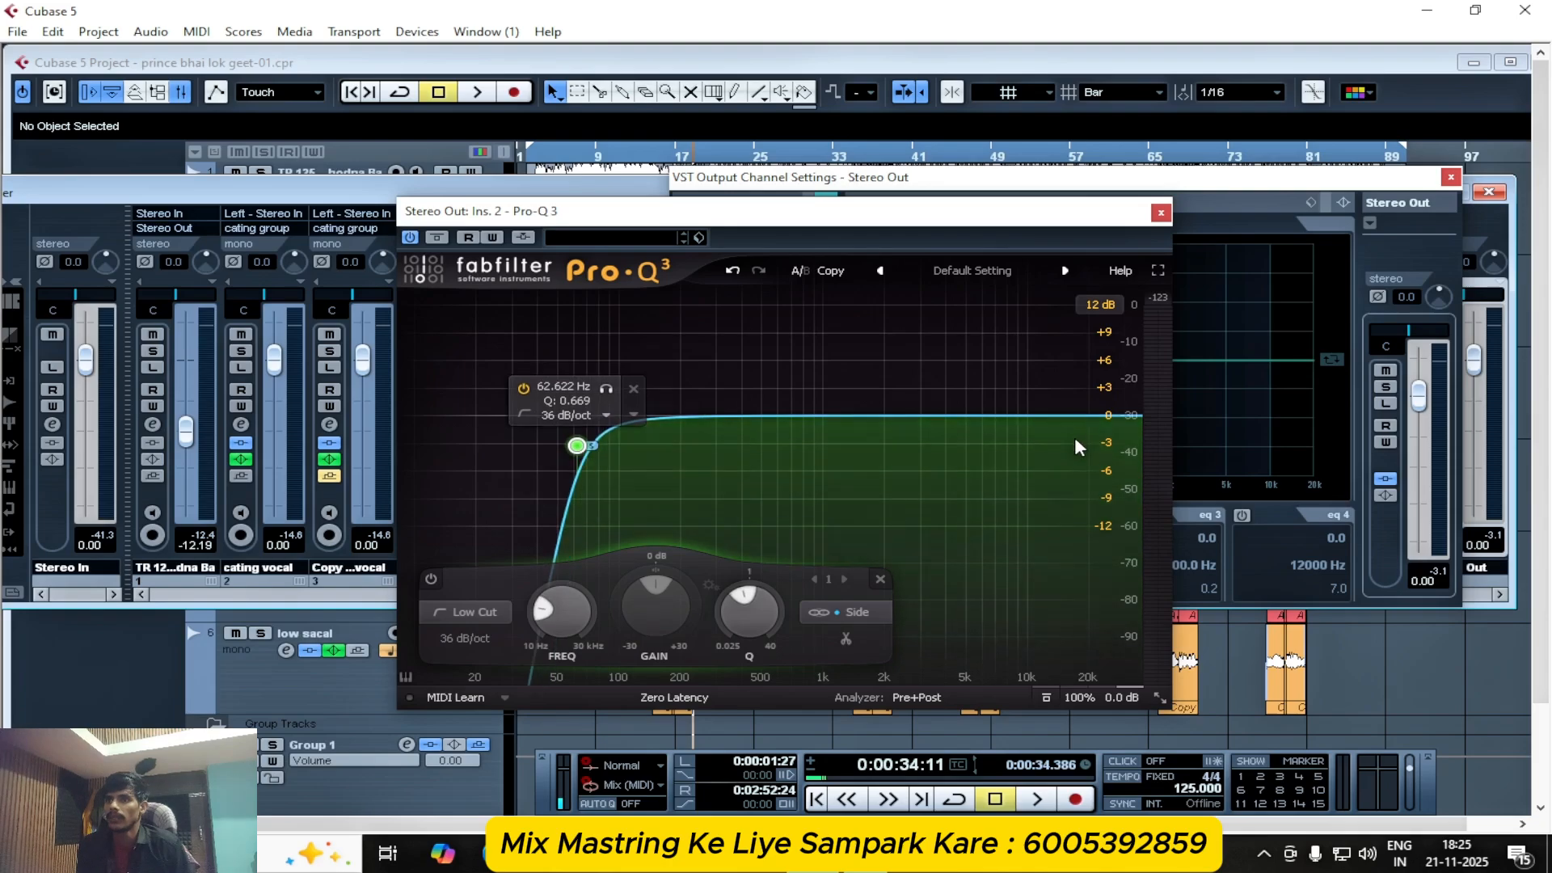
- Add a Side high shelf at about 2.4 kHz with roughly 2.8 dB of boost, and close Pro-Q 3
double_click(1069, 414)
left_click_drag(1070, 414, 902, 402)
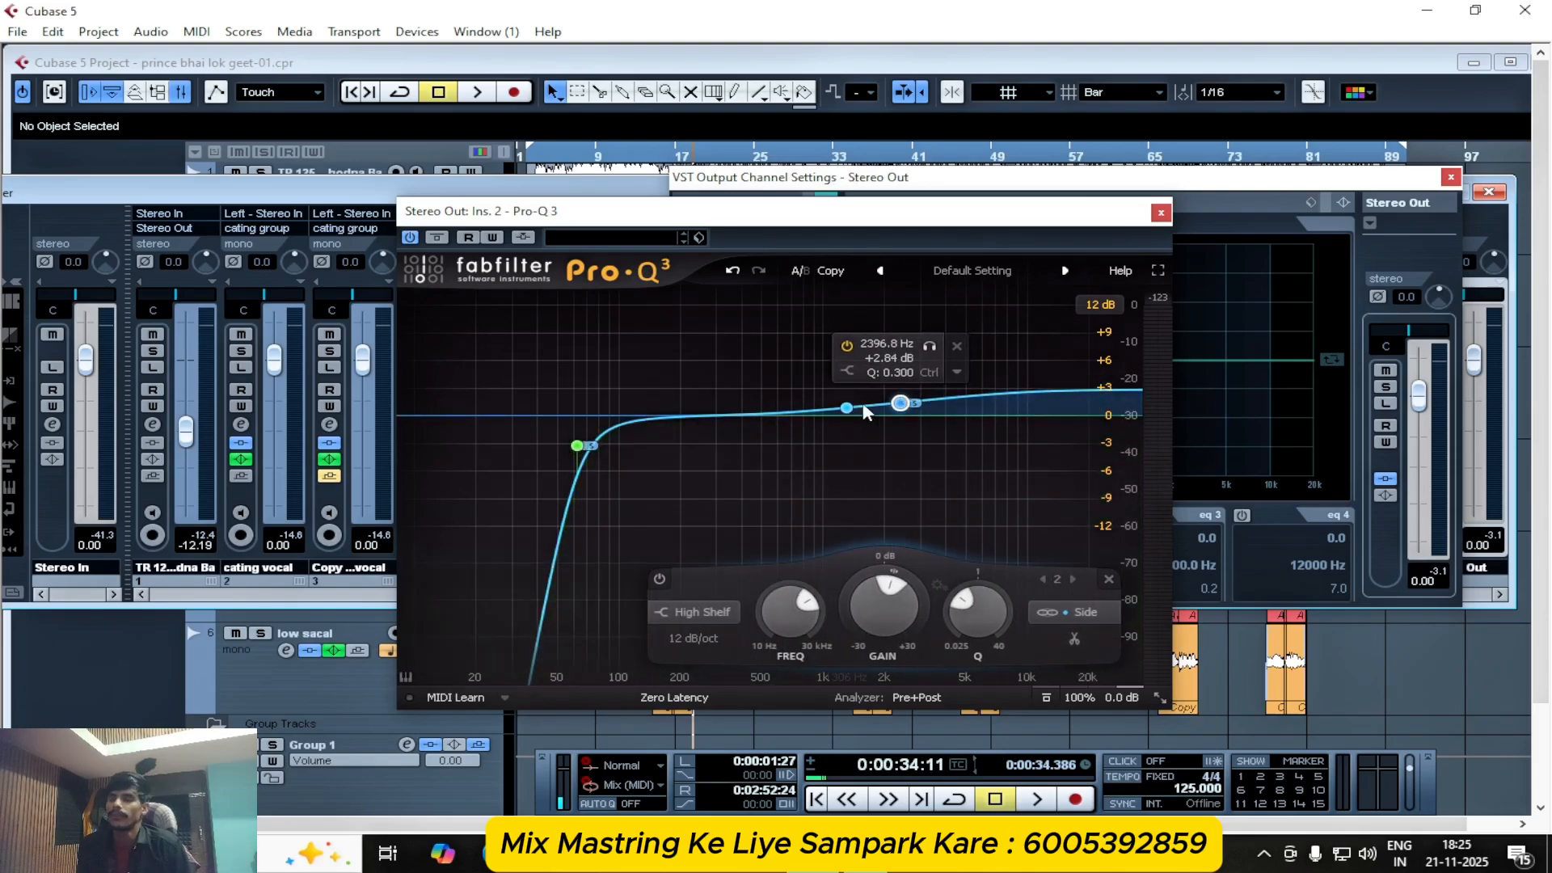
left_click(1161, 214)
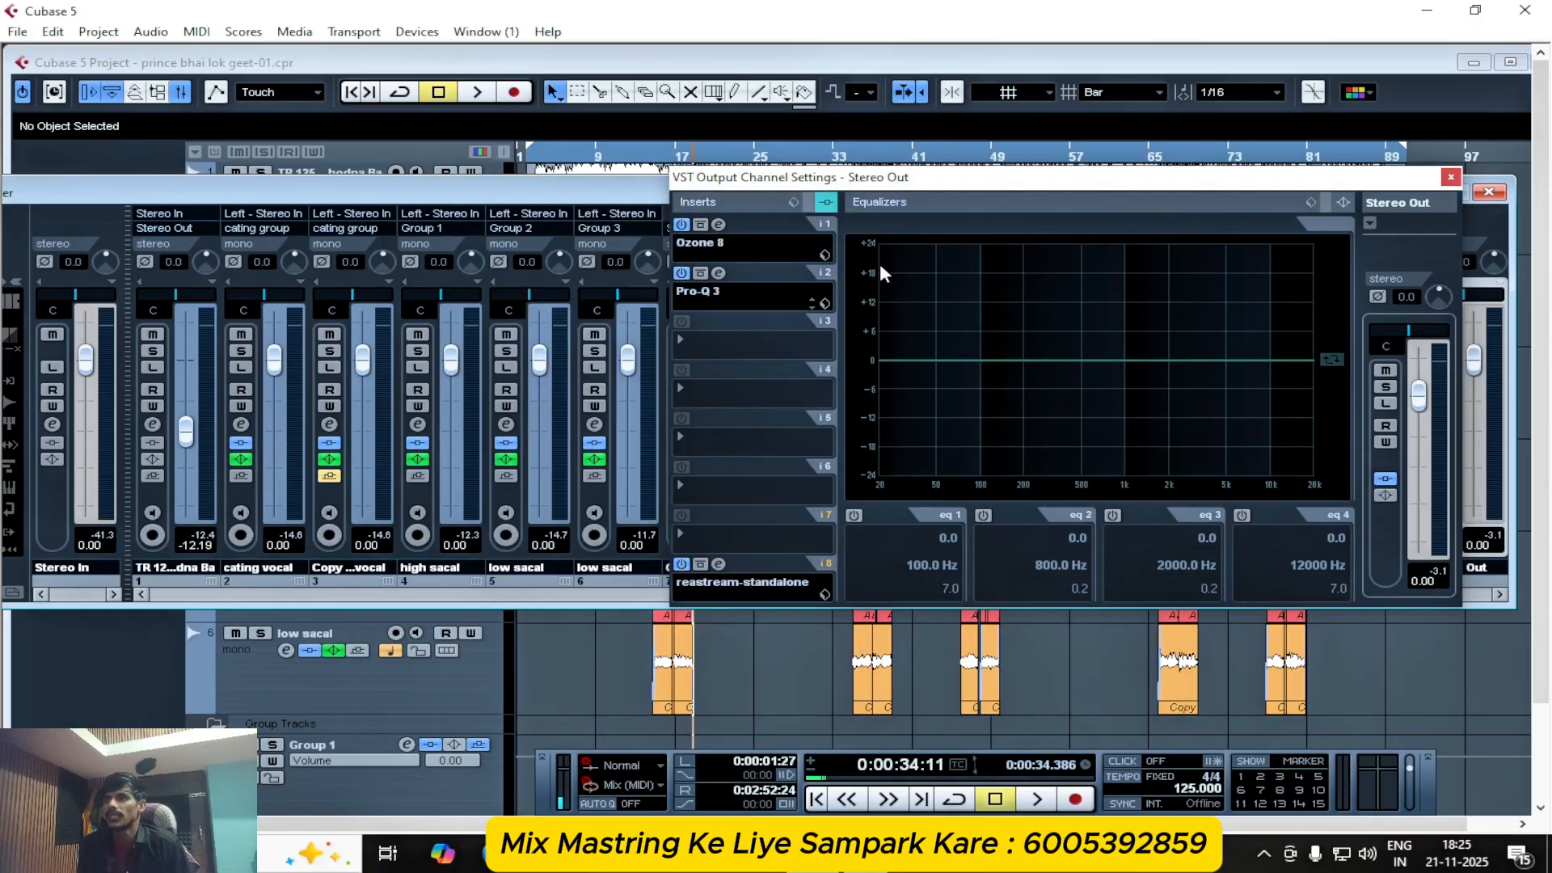
- Remove Pro-Q 3 from the Stereo Out's second insert slot and discard its changes
left_click(733, 302)
left_click(765, 307)
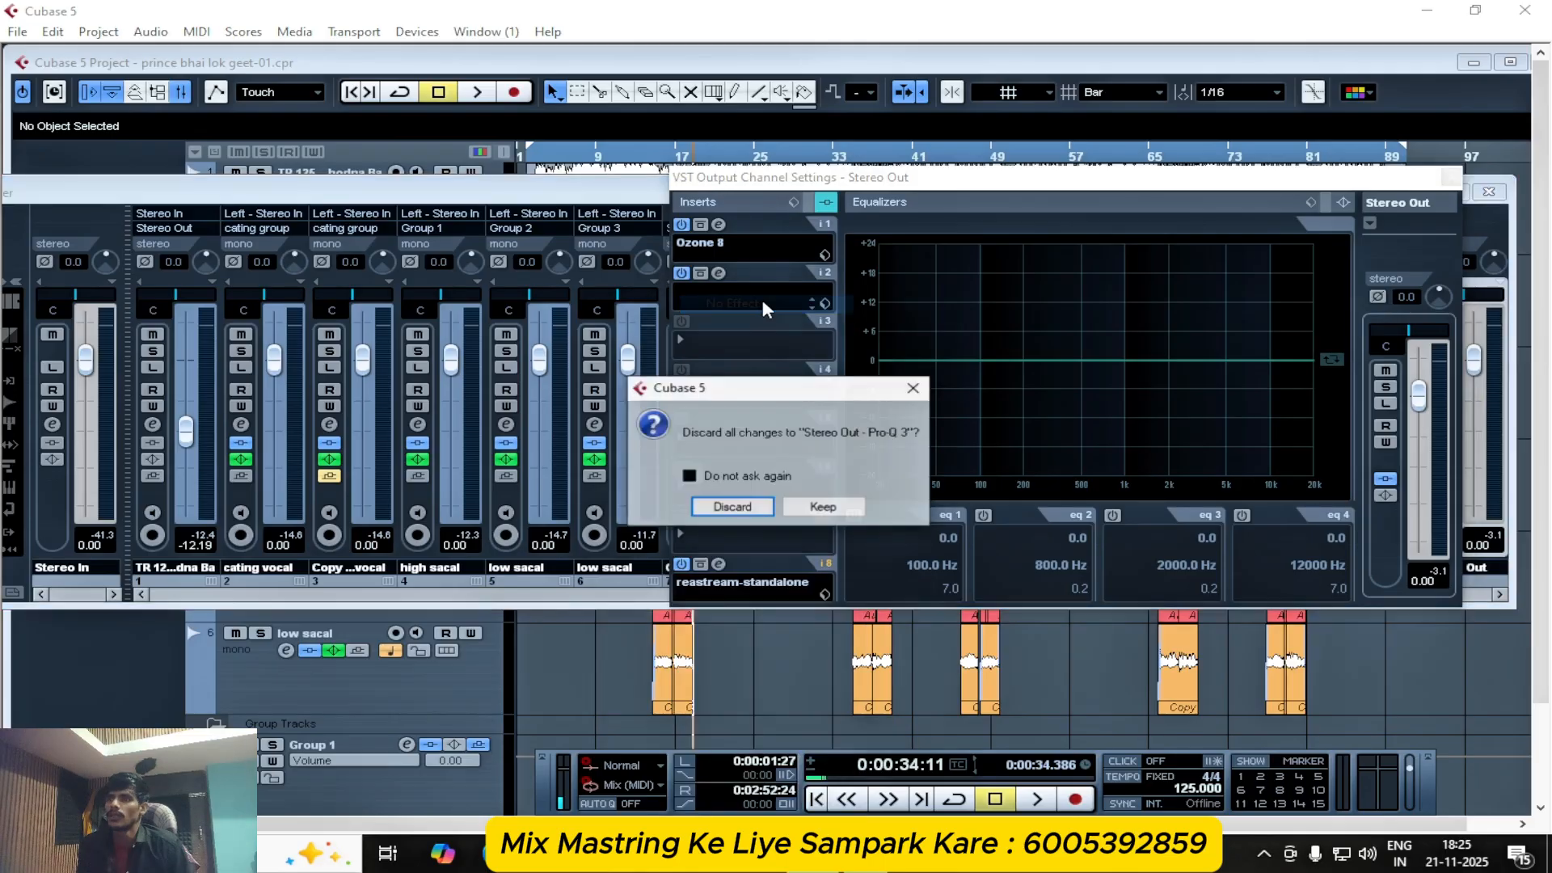
left_click(732, 507)
- Play the song briefly, stop it, and close the Stereo Out channel settings and the mixer
key("space")
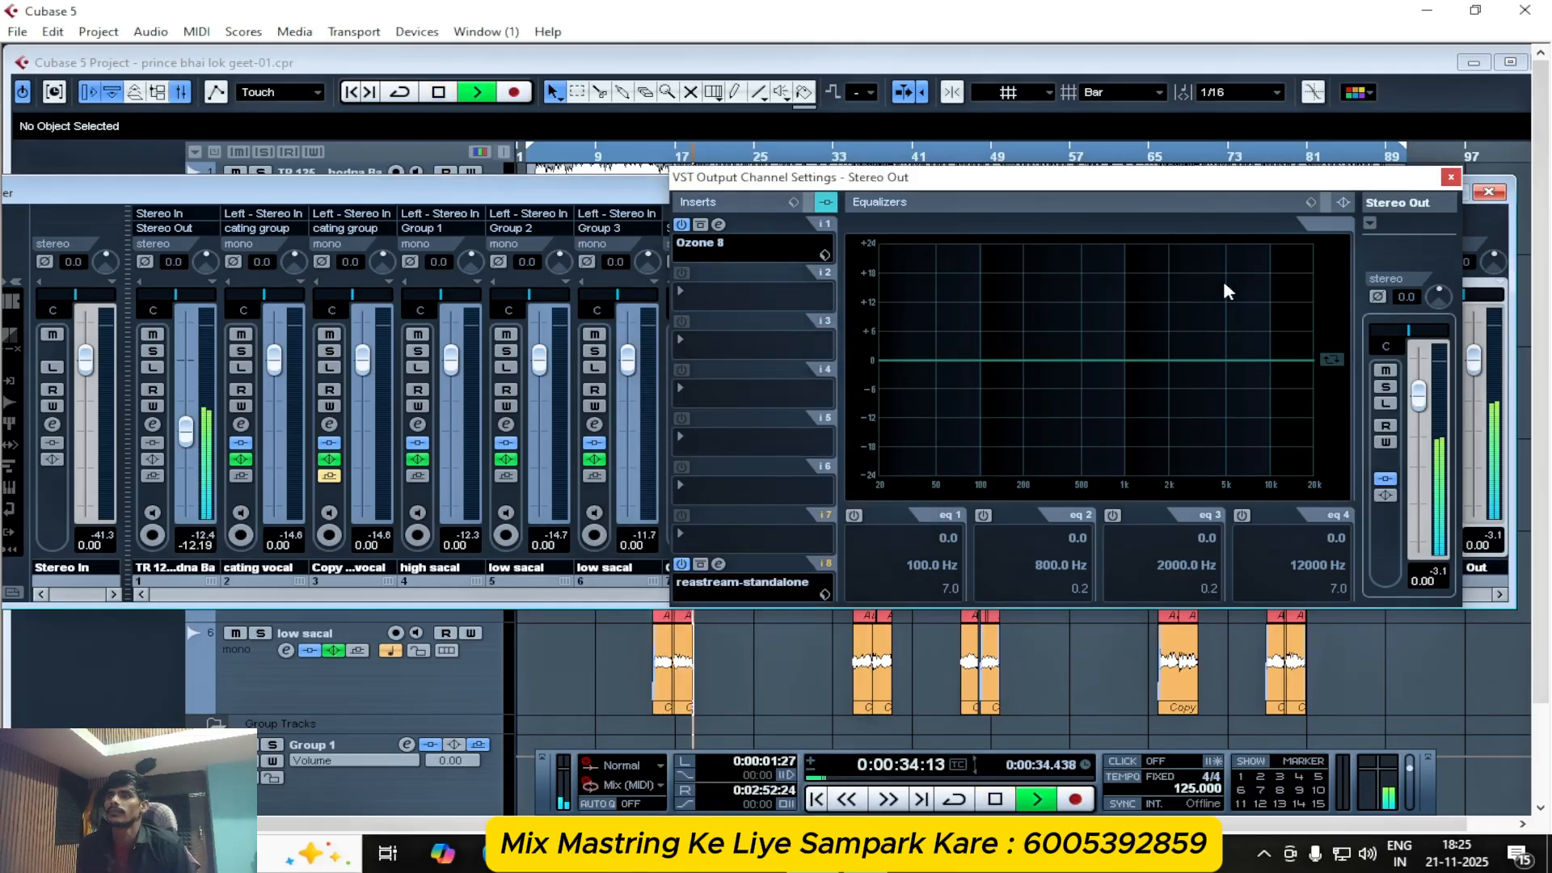
key("space")
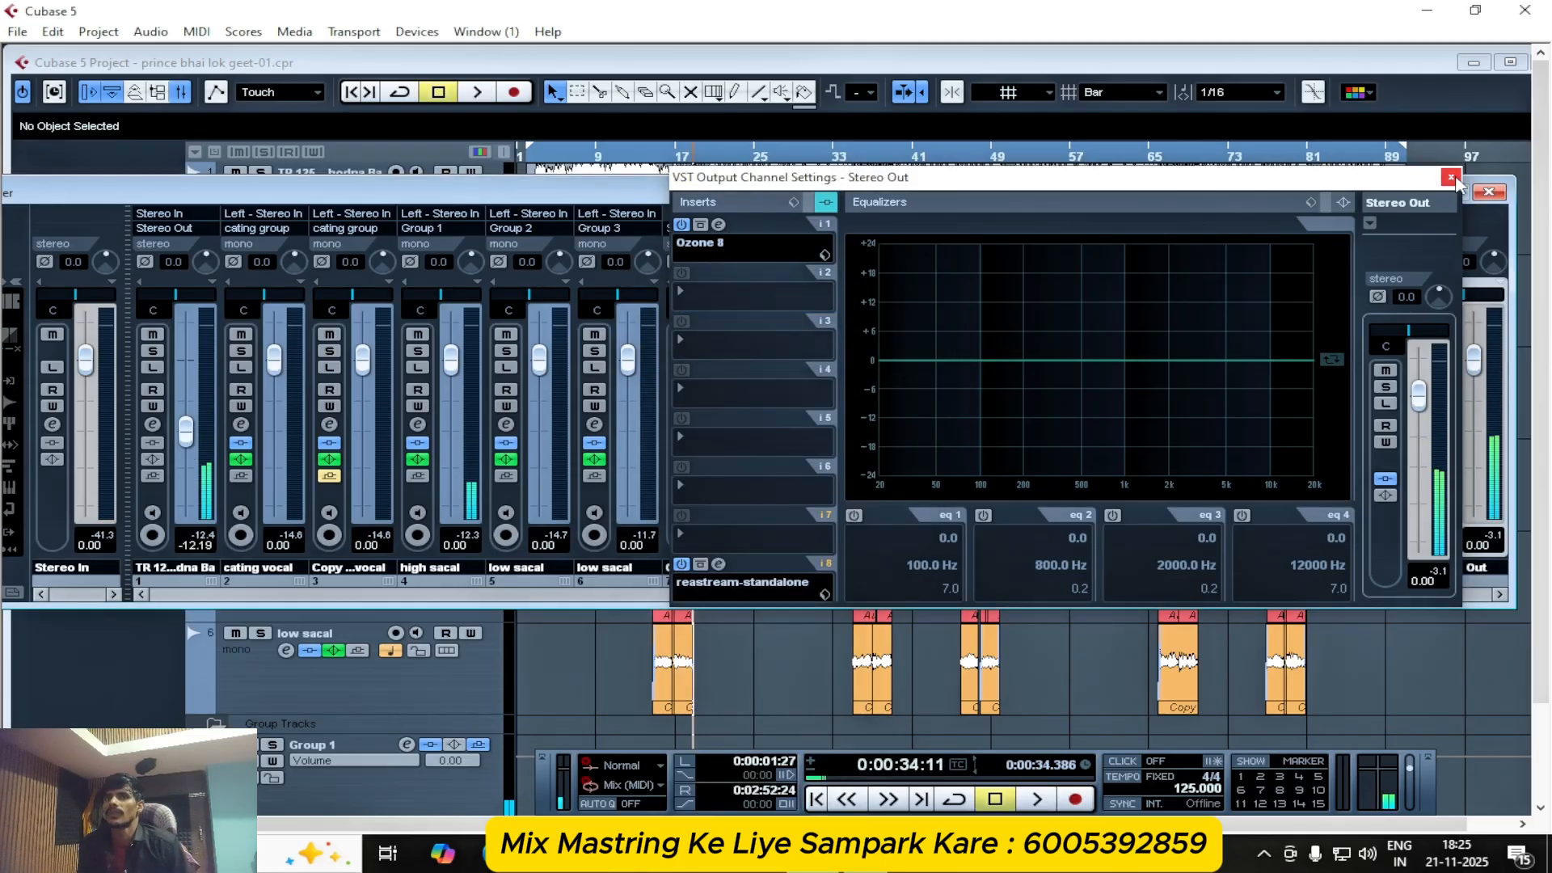
left_click(1451, 176)
left_click(1488, 193)
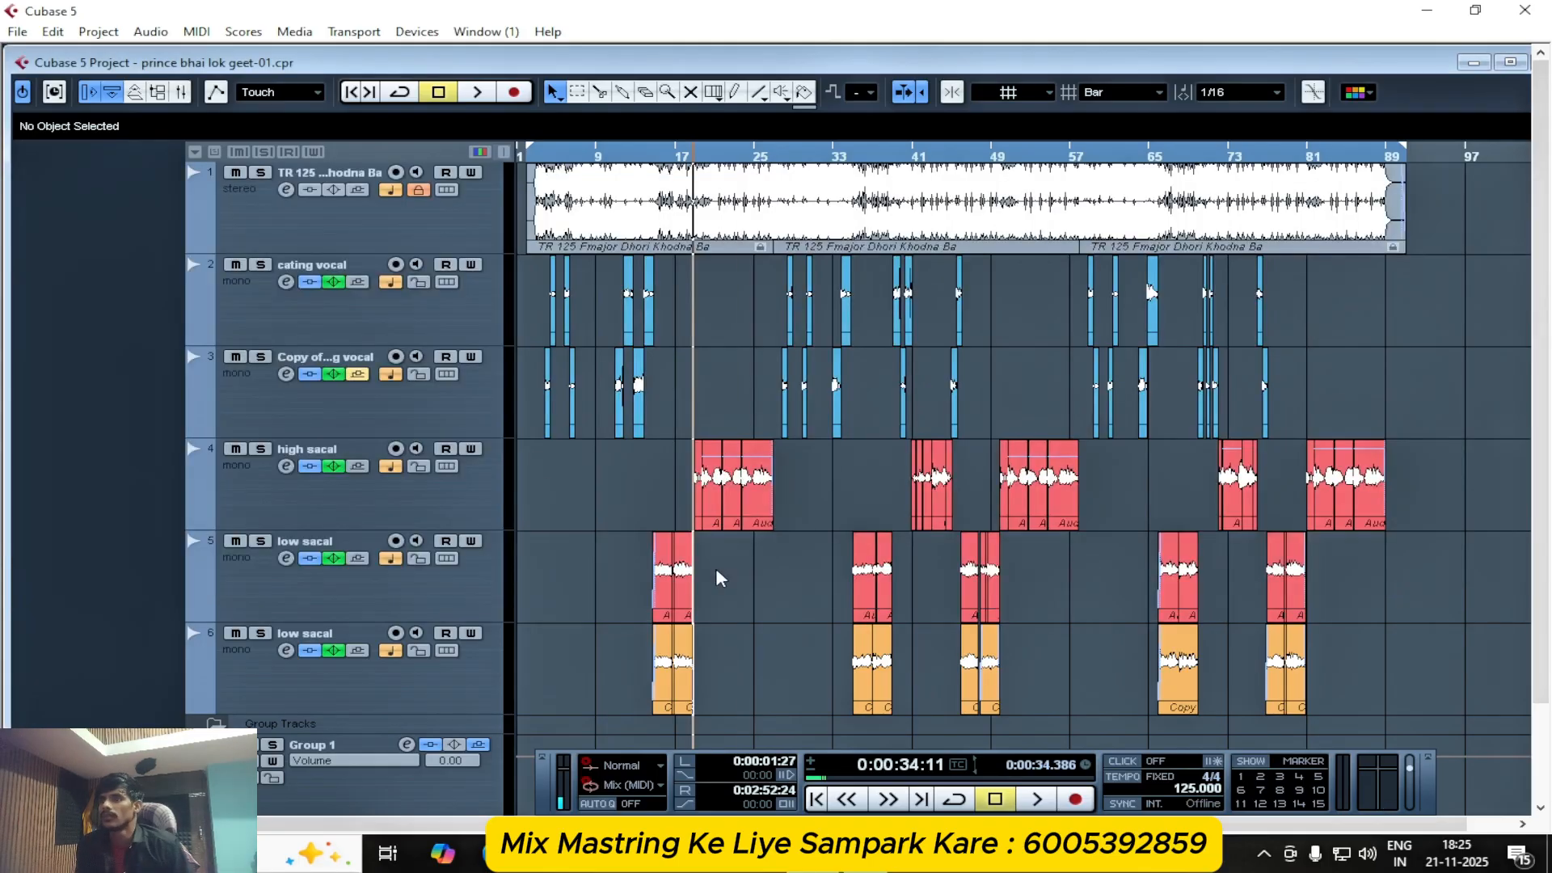
- Select the Group 1 track and open its channel settings to examine the inserts and sends
scroll(388, 638, "down", 3)
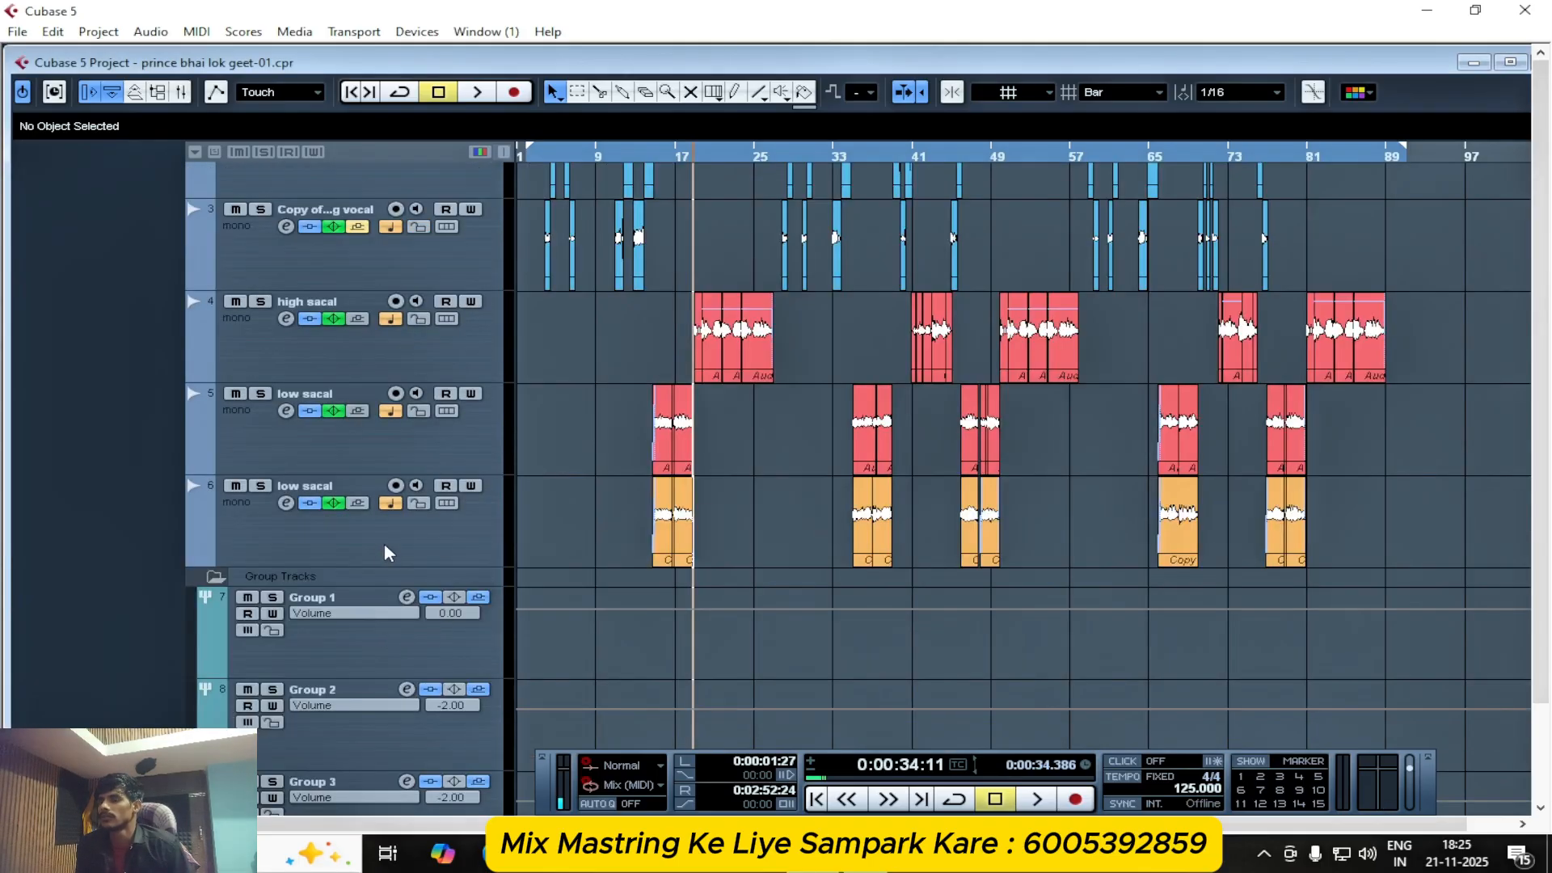
left_click(373, 548)
left_click(386, 645)
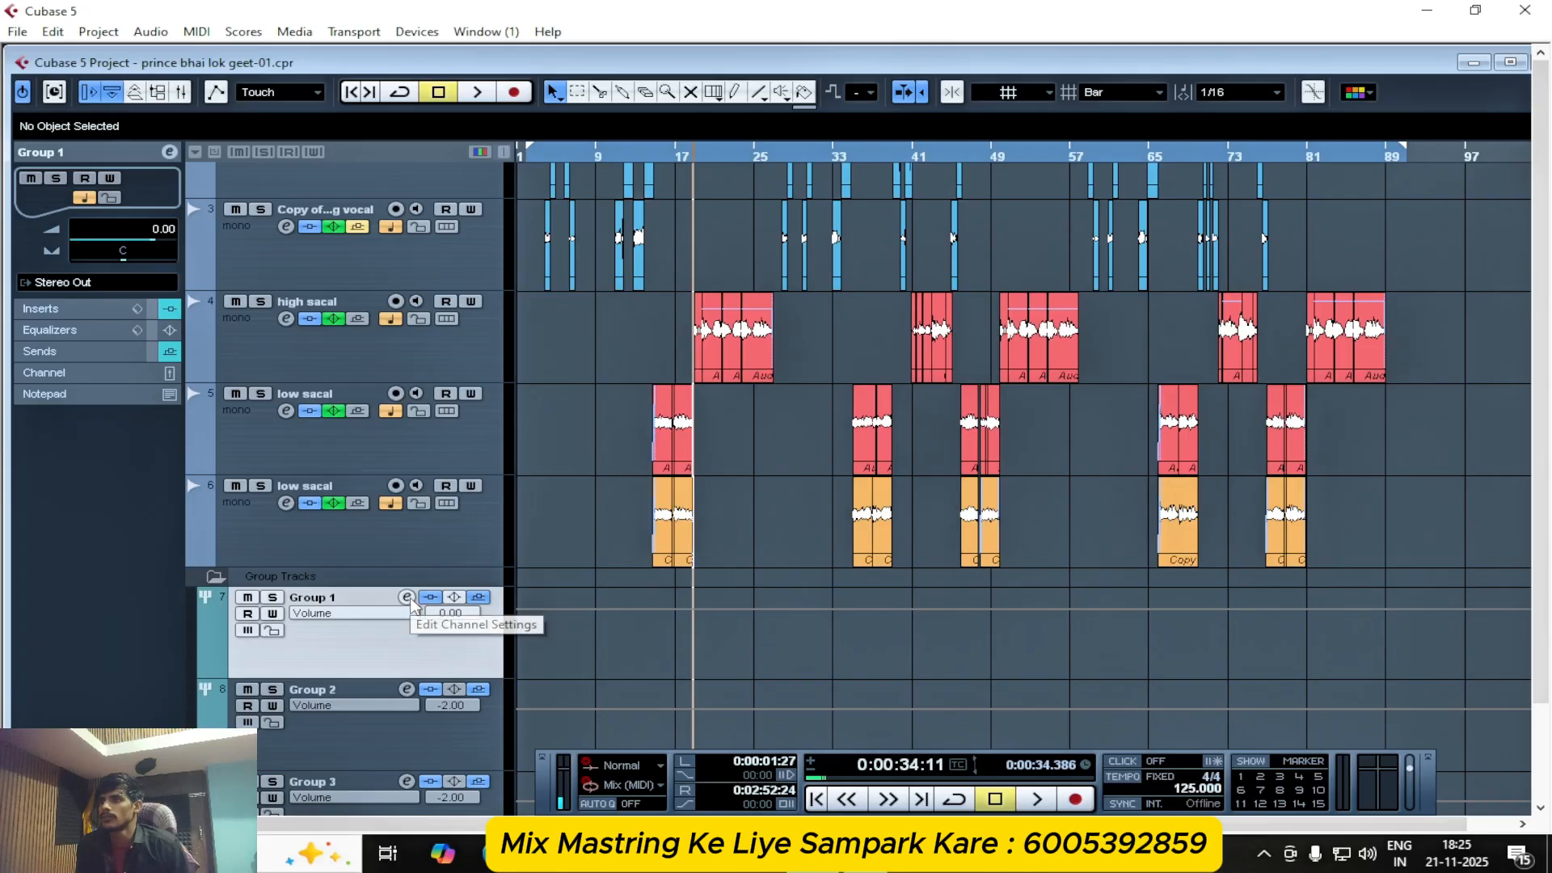
left_click(408, 598)
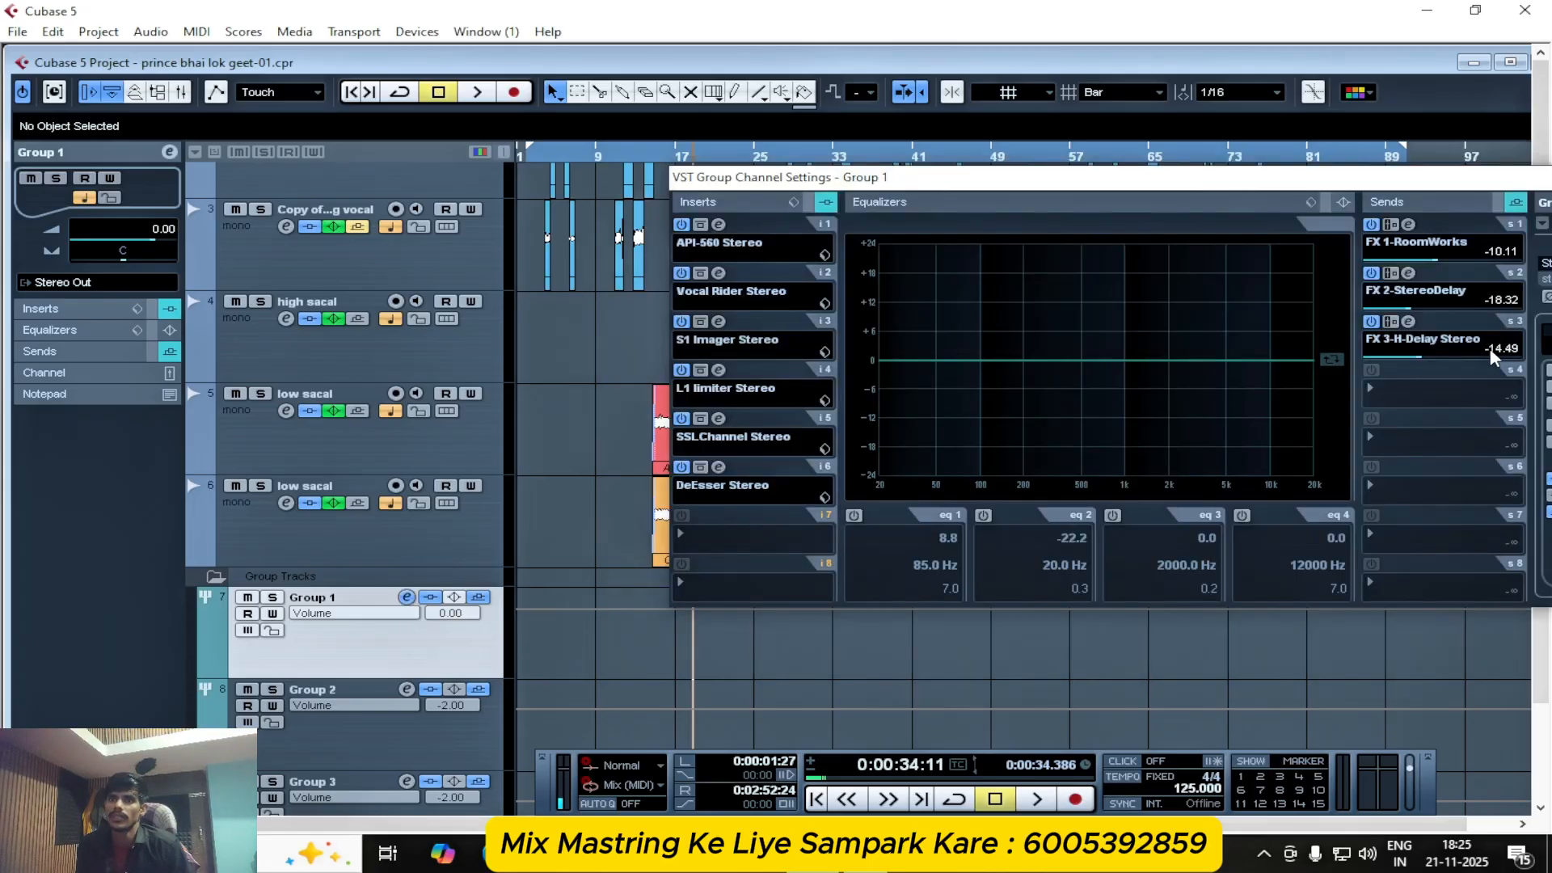
- Set Group 1's FX 3-H-Delay Stereo send level to -14.00, play the song briefly, and close the channel settings
key("space")
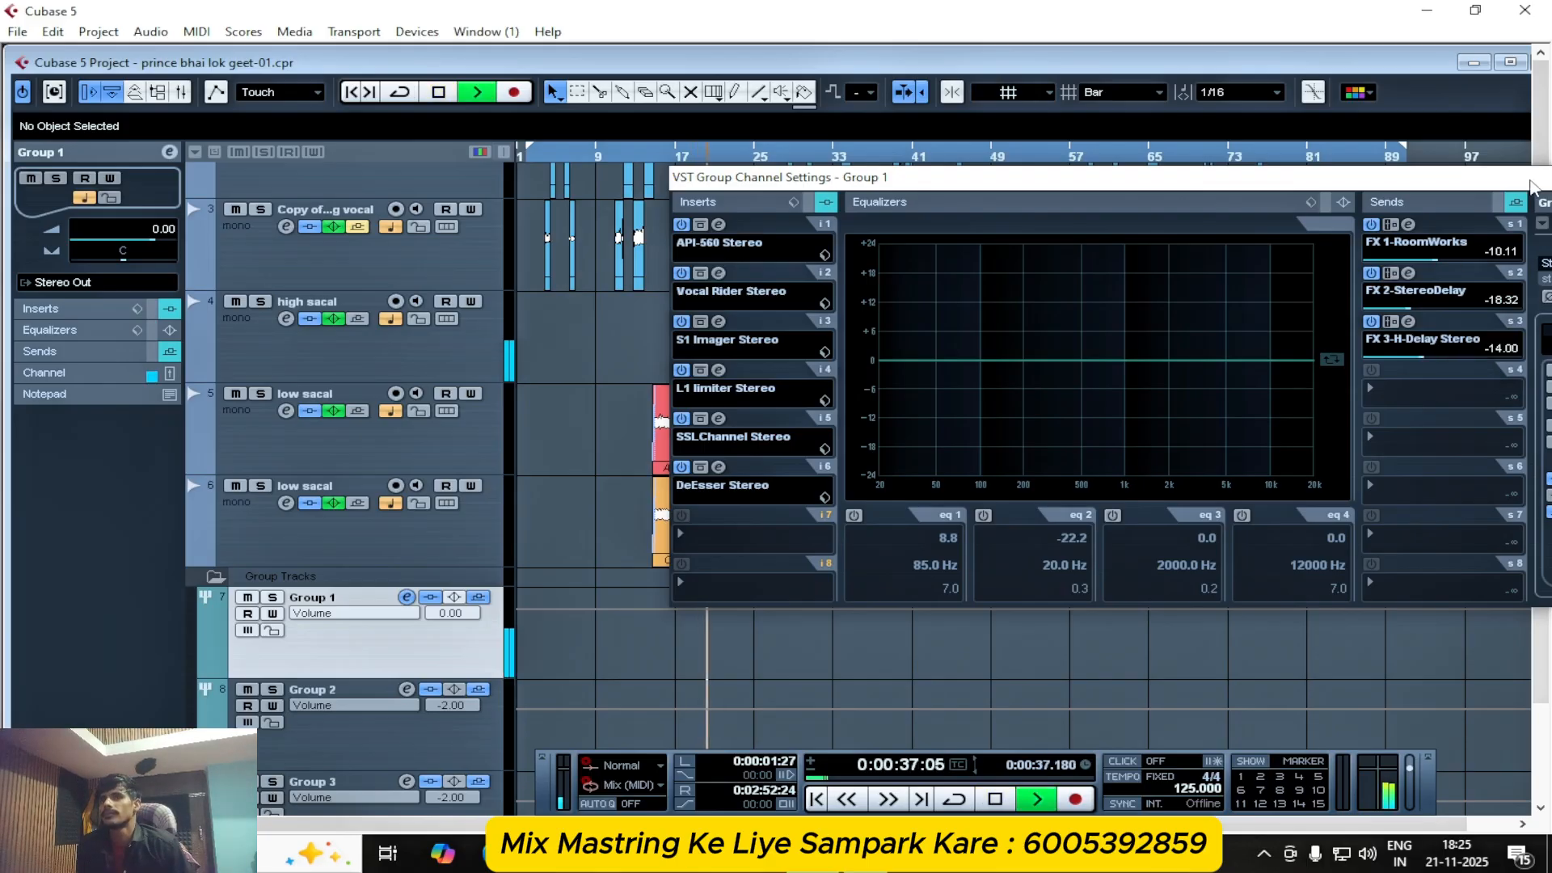
key("space")
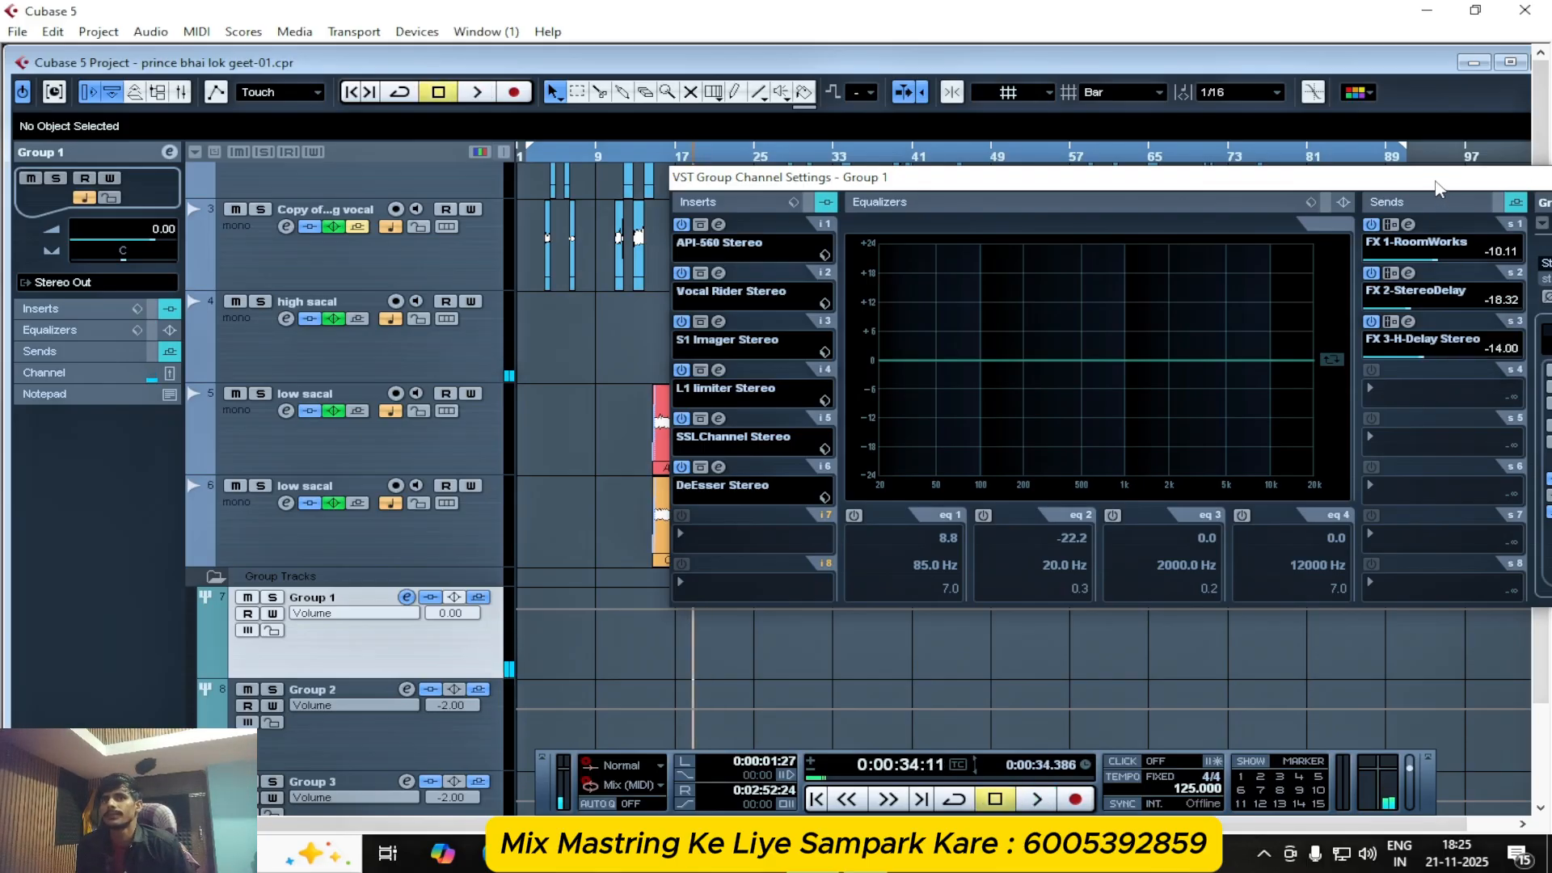
left_click_drag(1437, 183, 1329, 206)
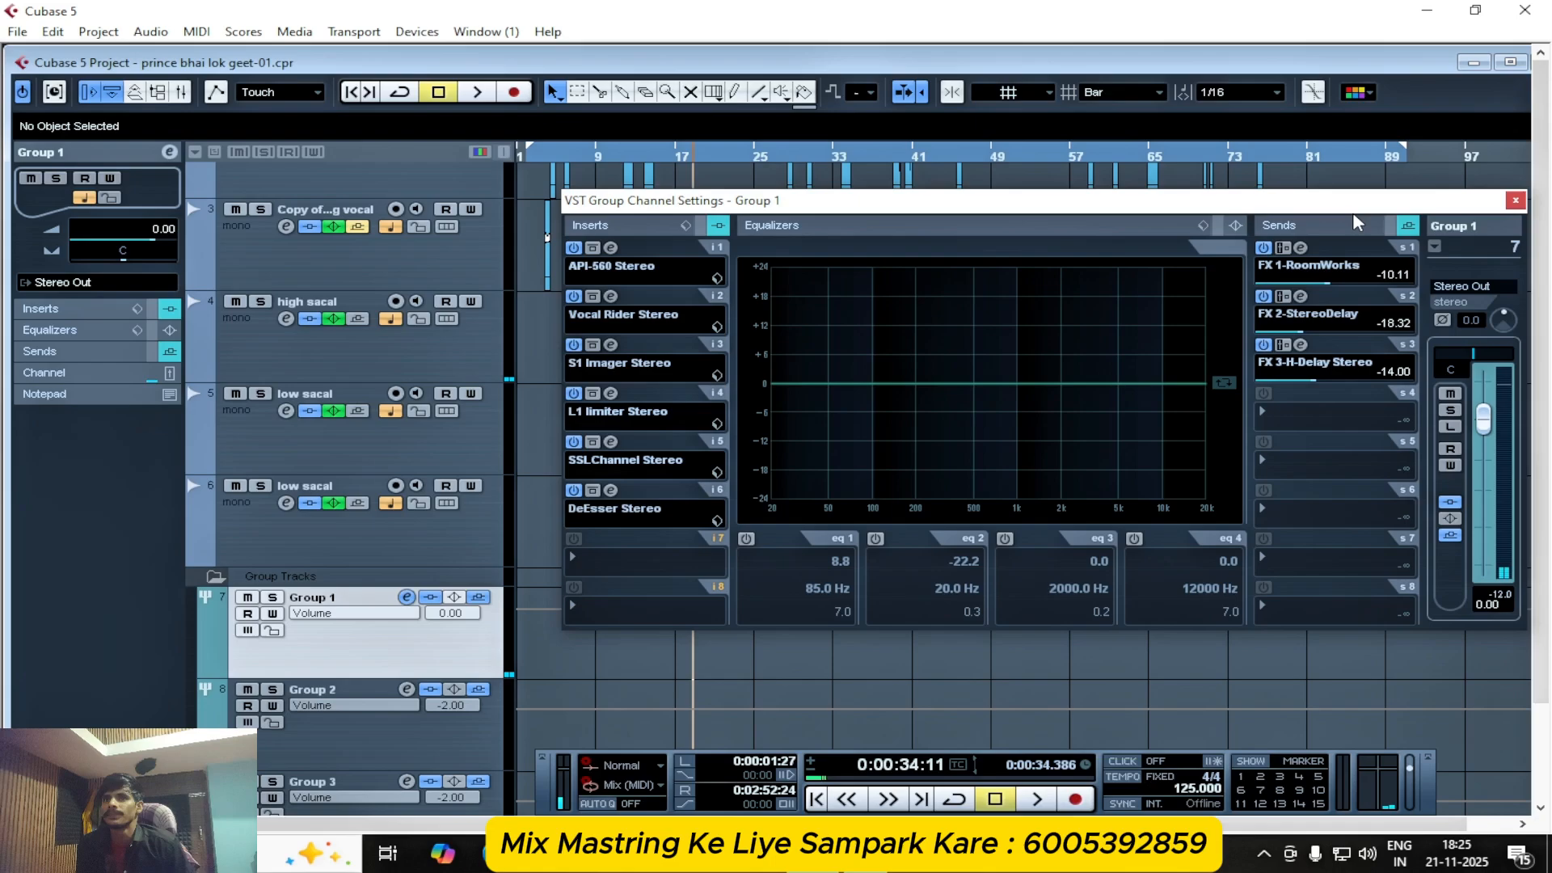
left_click(1517, 202)
- Set Group 2's FX 3-H-Delay Stereo send level to -14.00 and close its channel settings
scroll(682, 571, "down", 3)
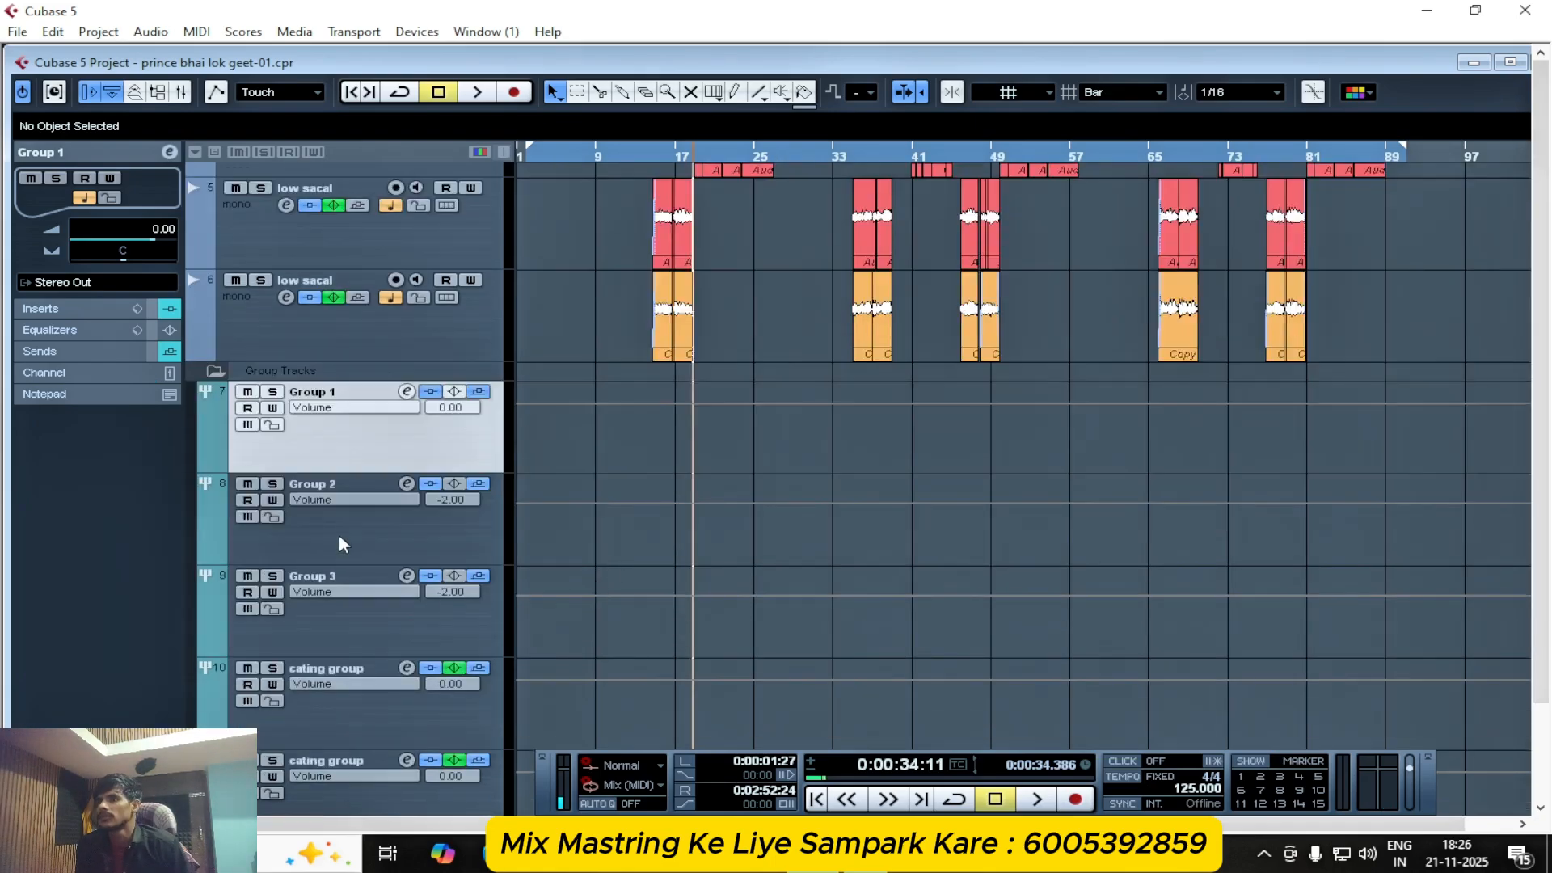
left_click(343, 544)
left_click(407, 483)
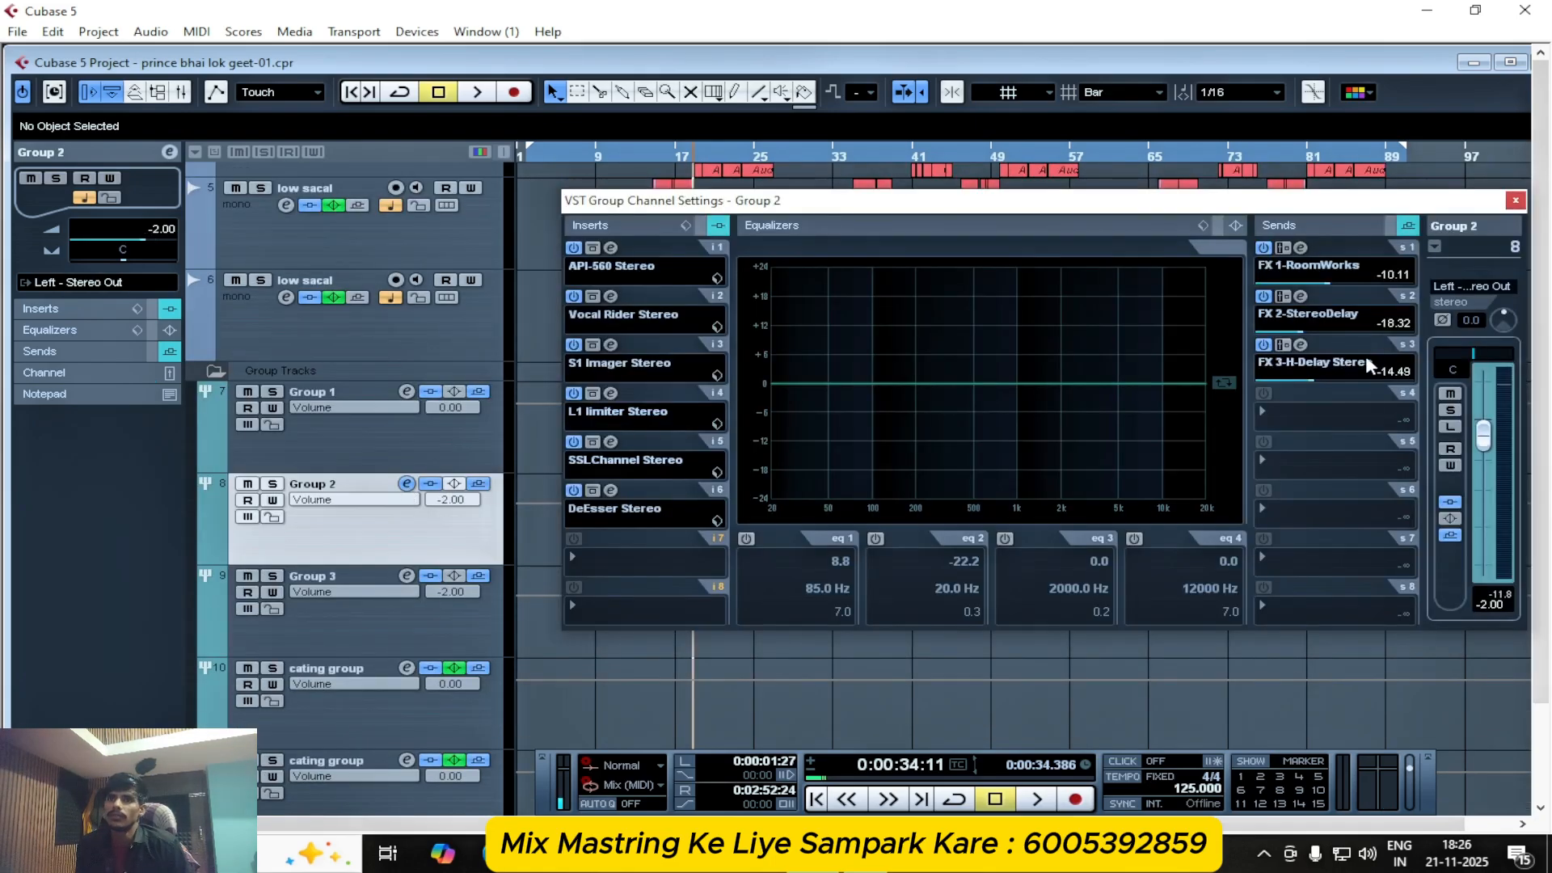
left_click(1313, 377)
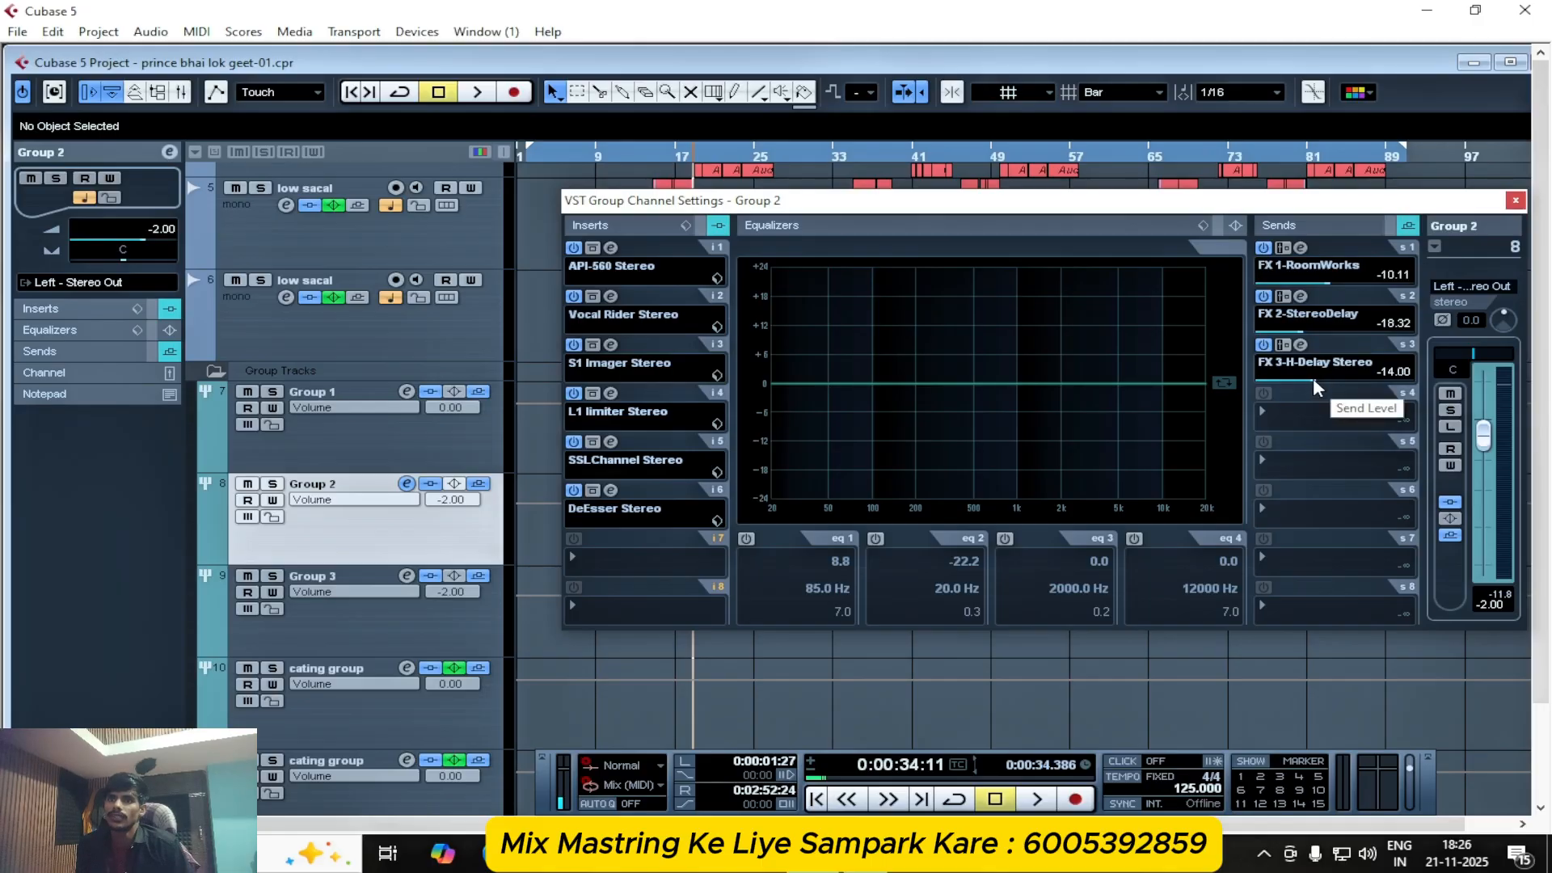
left_click(1517, 201)
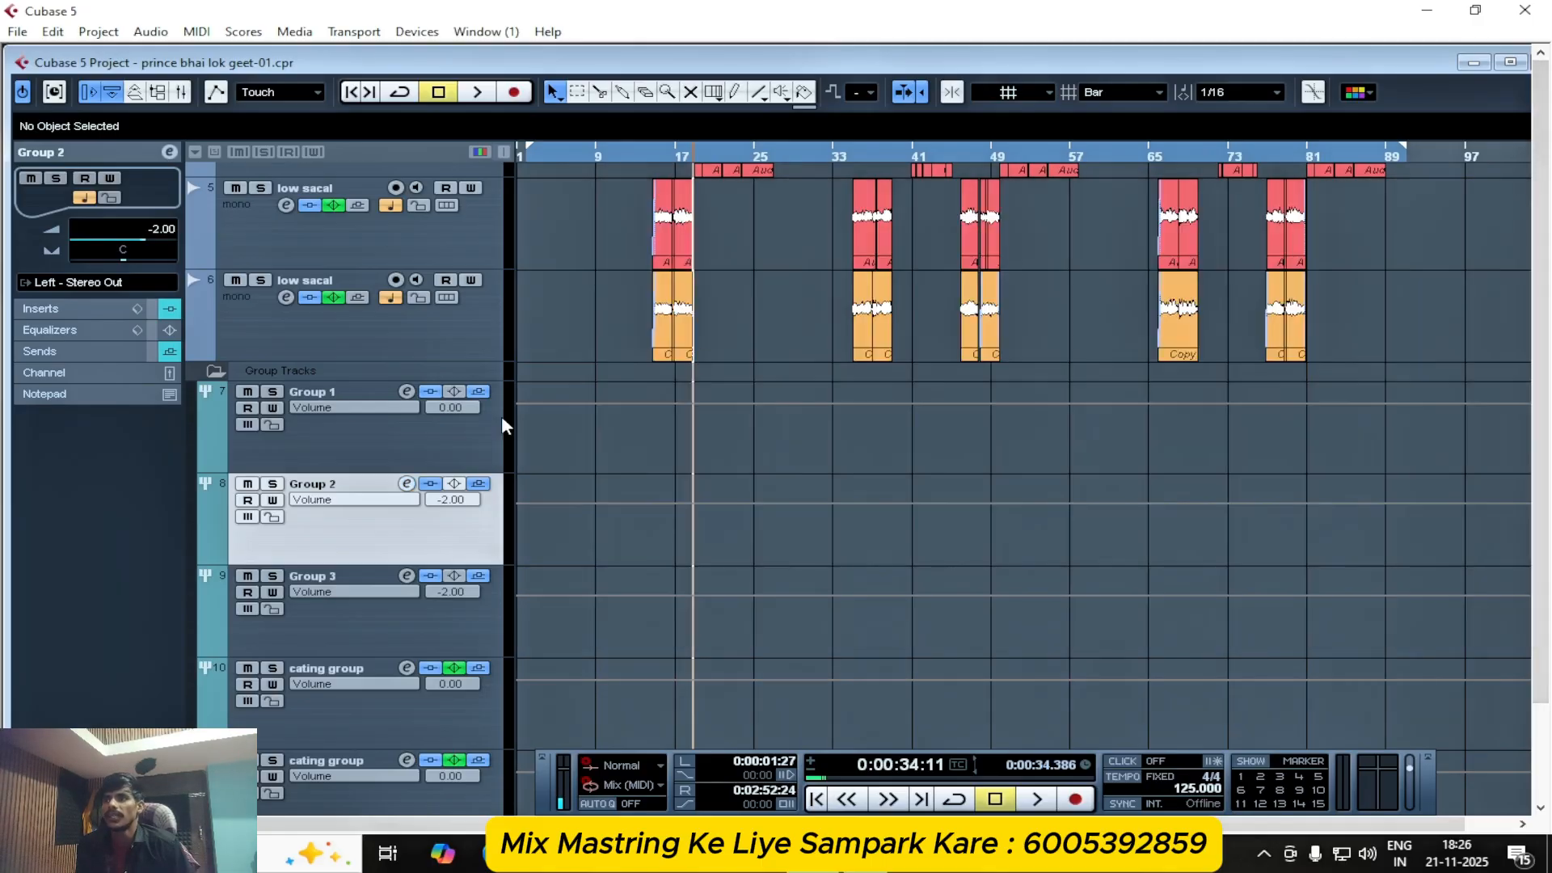
- Set Group 3's FX 3-H-Delay Stereo send level to -14.00 and close its channel settings
left_click(405, 584)
left_click(407, 576)
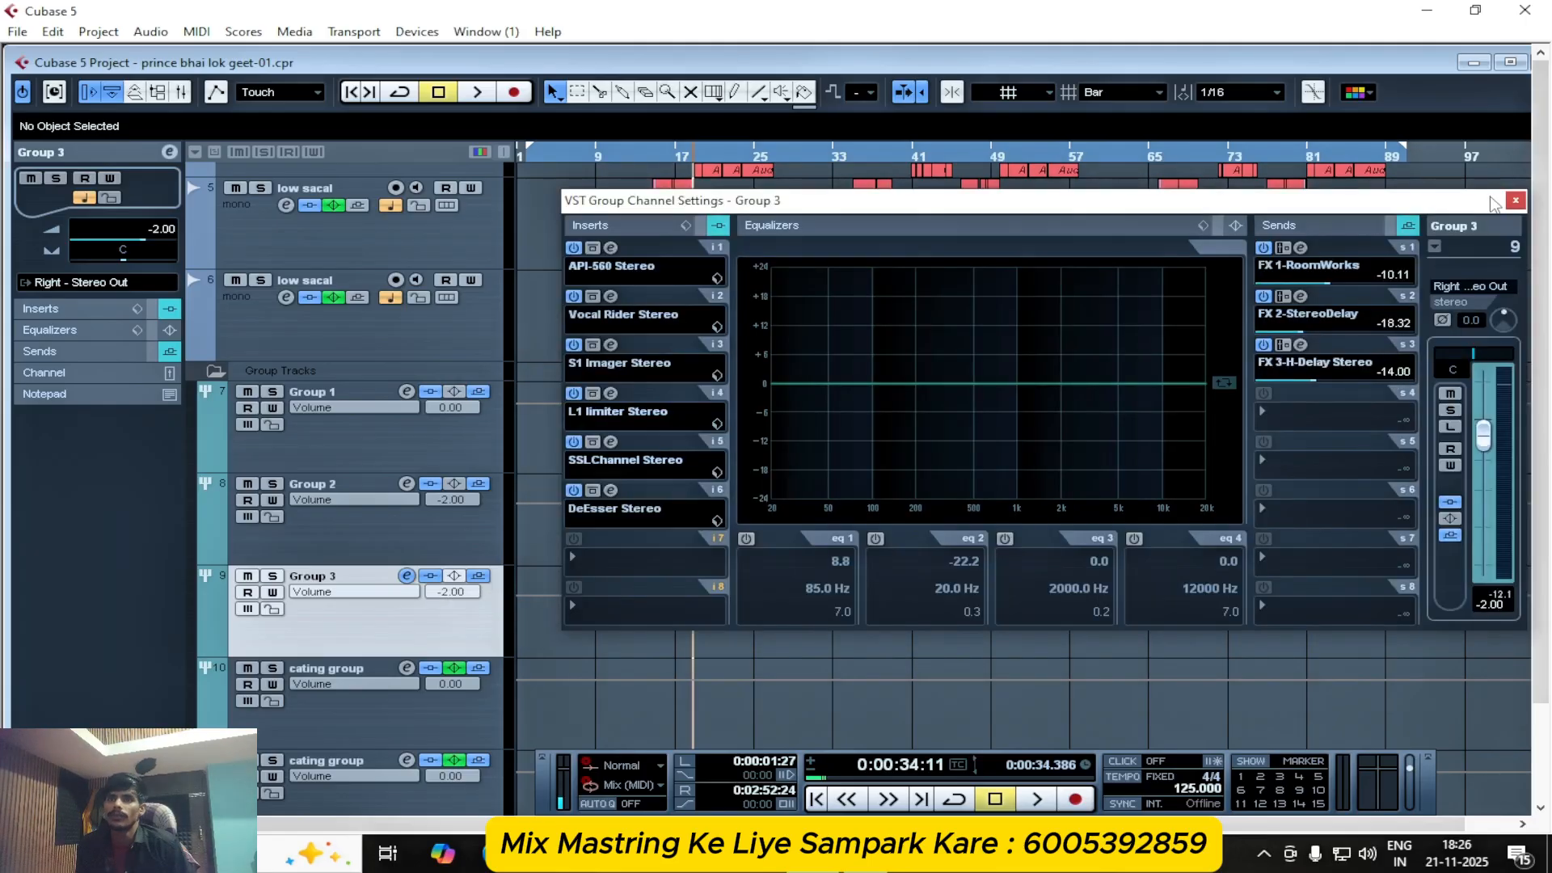
left_click(1515, 201)
- Play the song from about 0:26 through the low sacal and high sacal vocal sections to hear the delay, and stop it
scroll(836, 574, "up", 3)
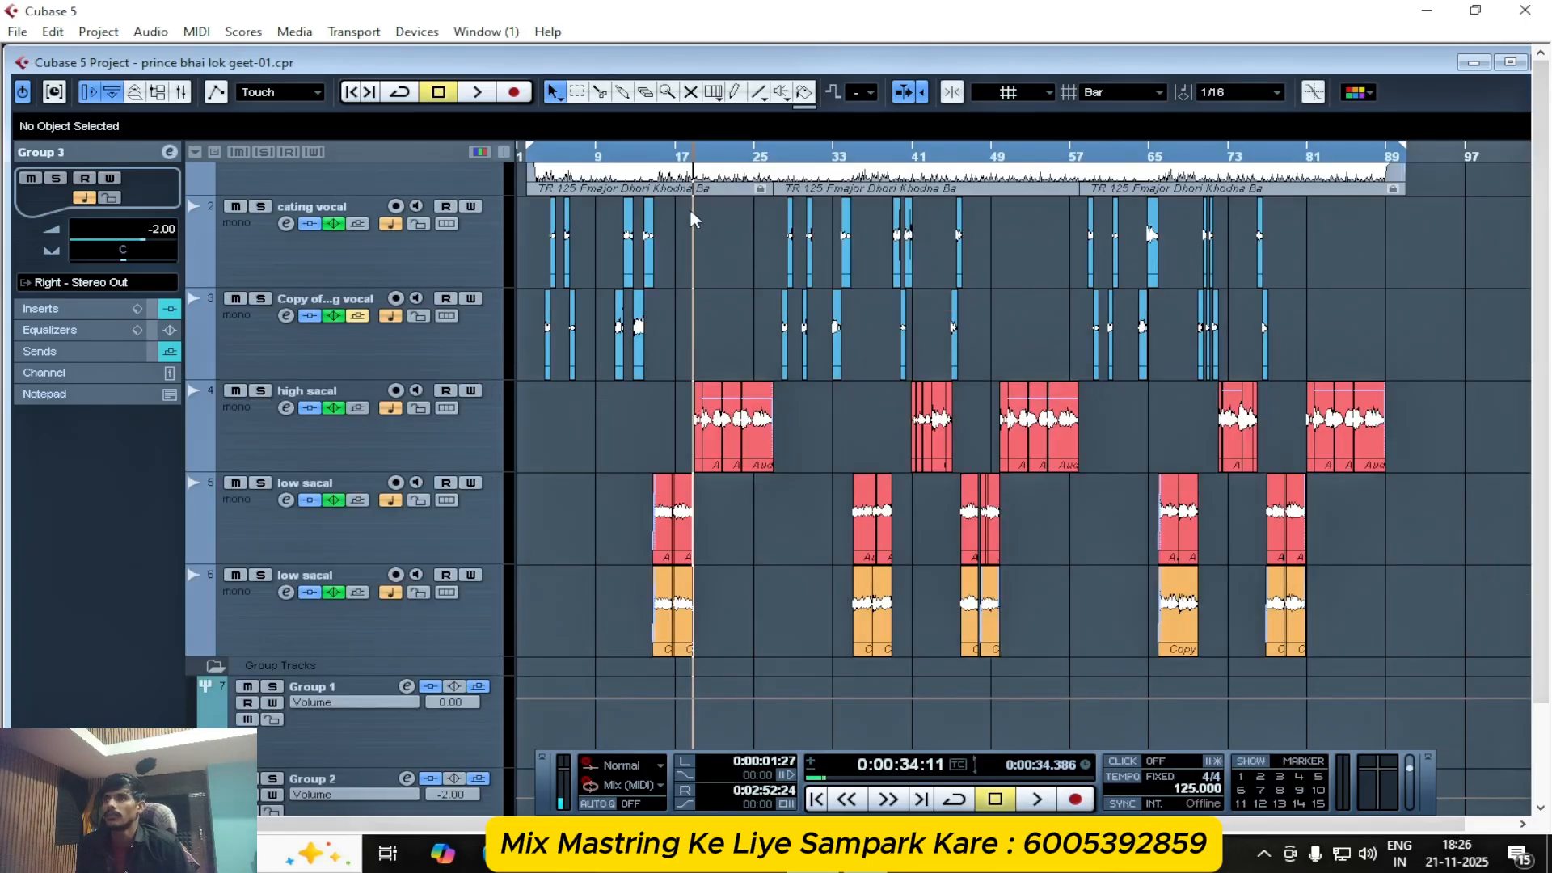
left_click_drag(659, 167, 1210, 338)
left_click_drag(970, 167, 970, 65)
scroll(1398, 616, "down", 1)
key("space")
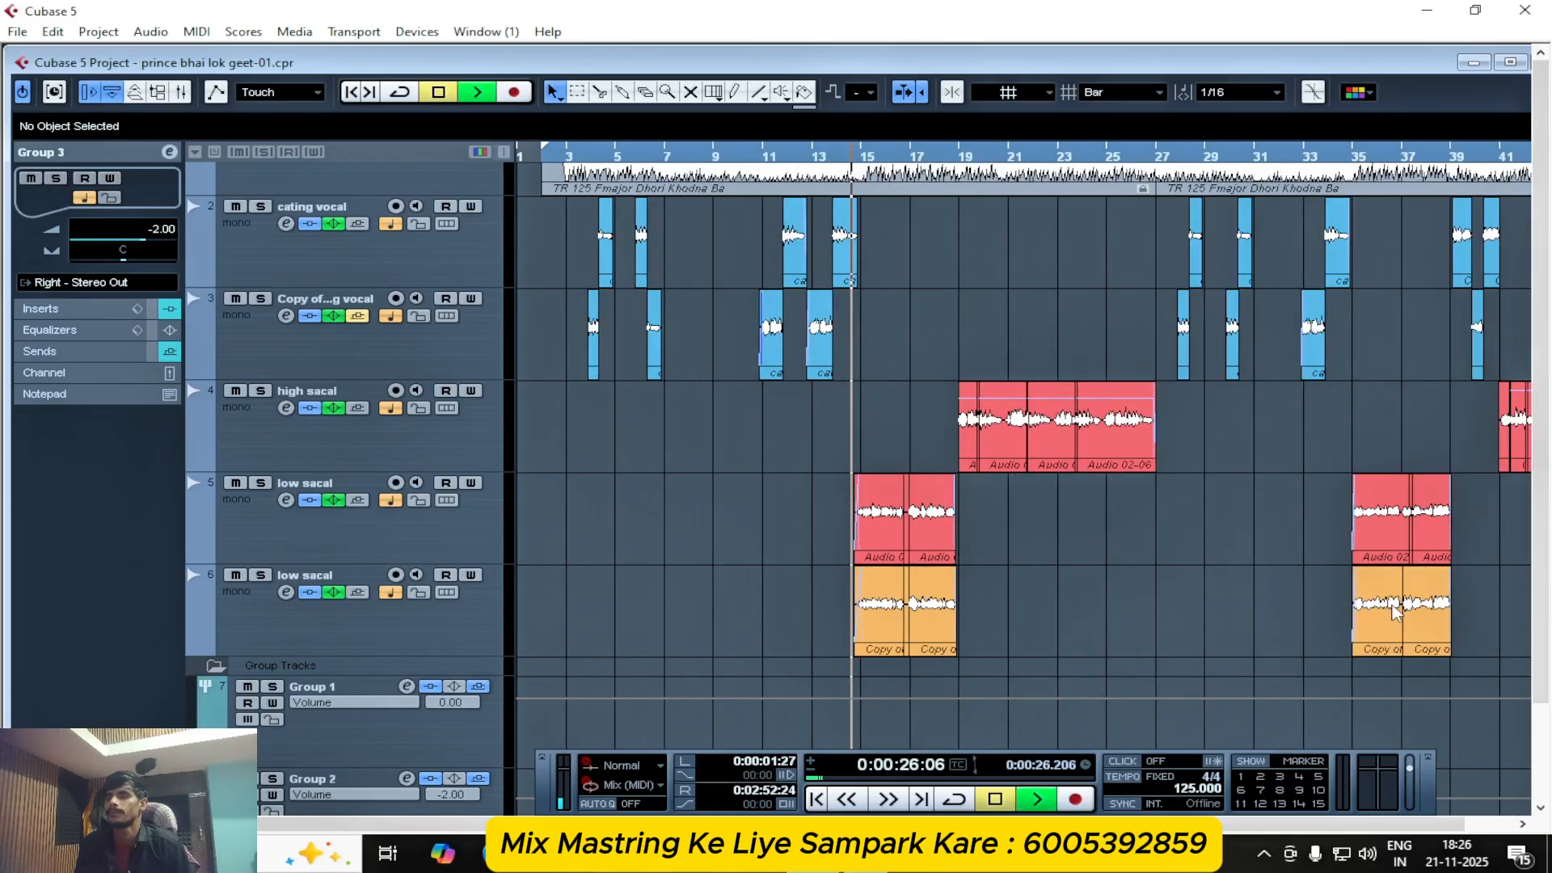
scroll(1237, 589, "up", 1)
scroll(1340, 592, "up", 2)
scroll(1340, 593, "down", 5)
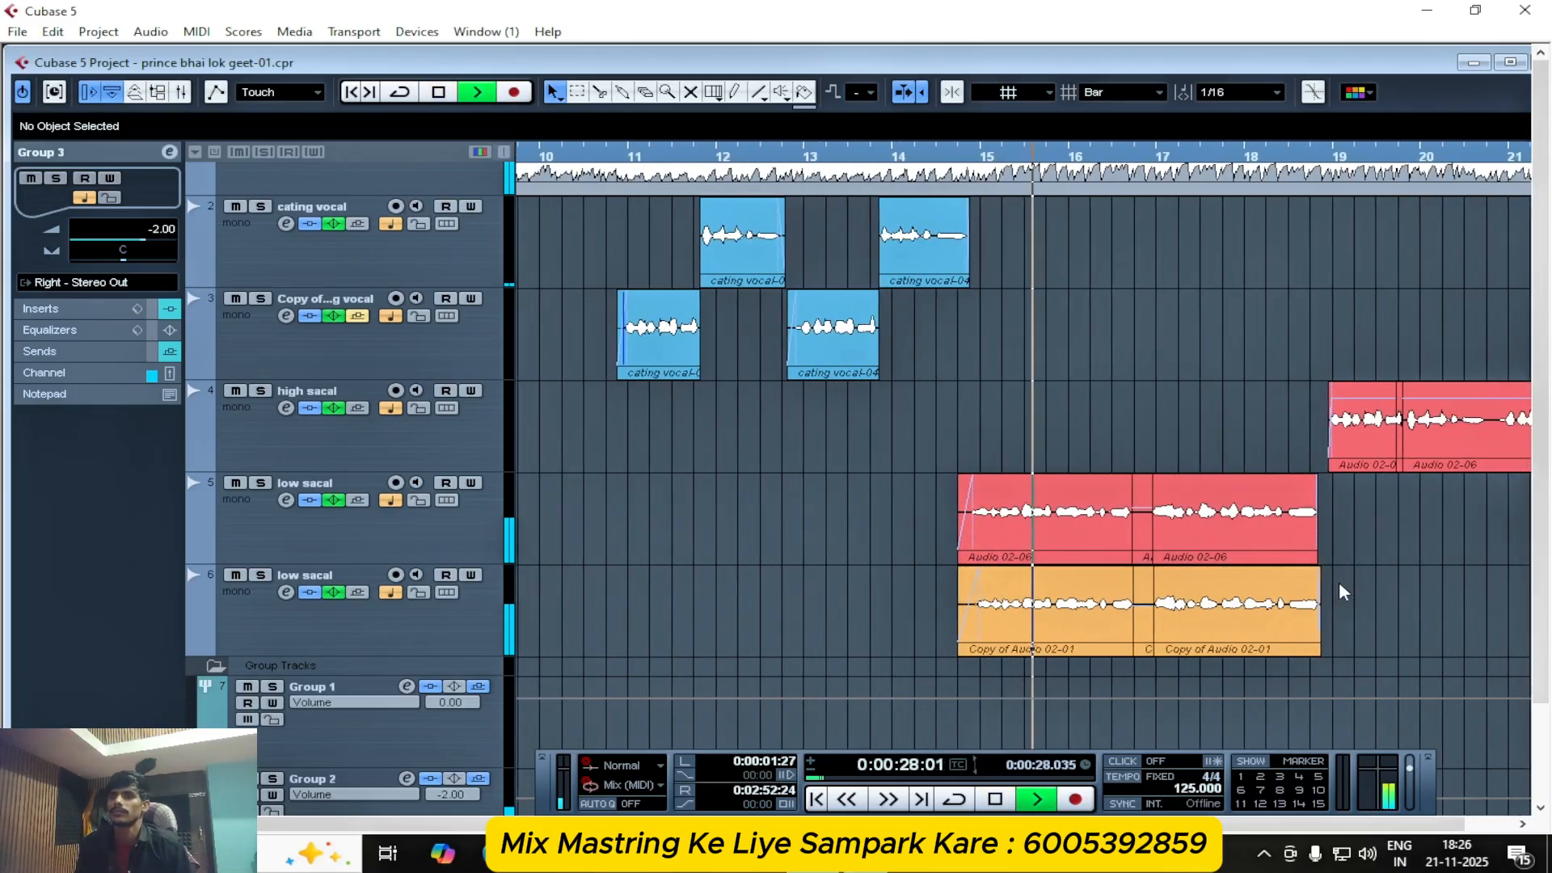
scroll(1076, 596, "down", 2)
scroll(1075, 597, "up", 2)
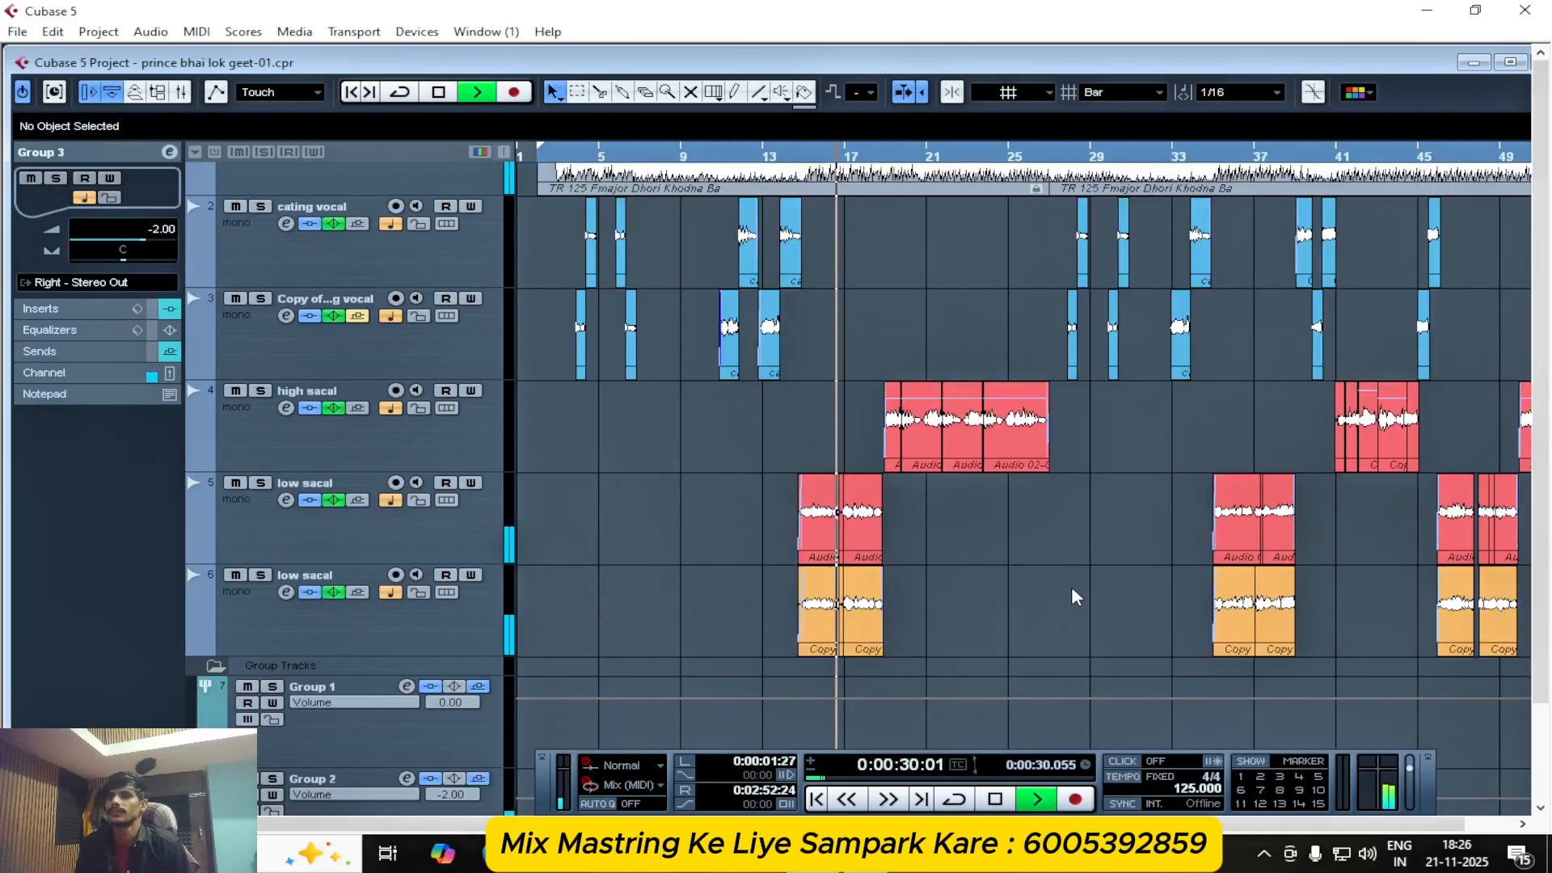
scroll(1073, 596, "up", 6)
scroll(1209, 596, "down", 4)
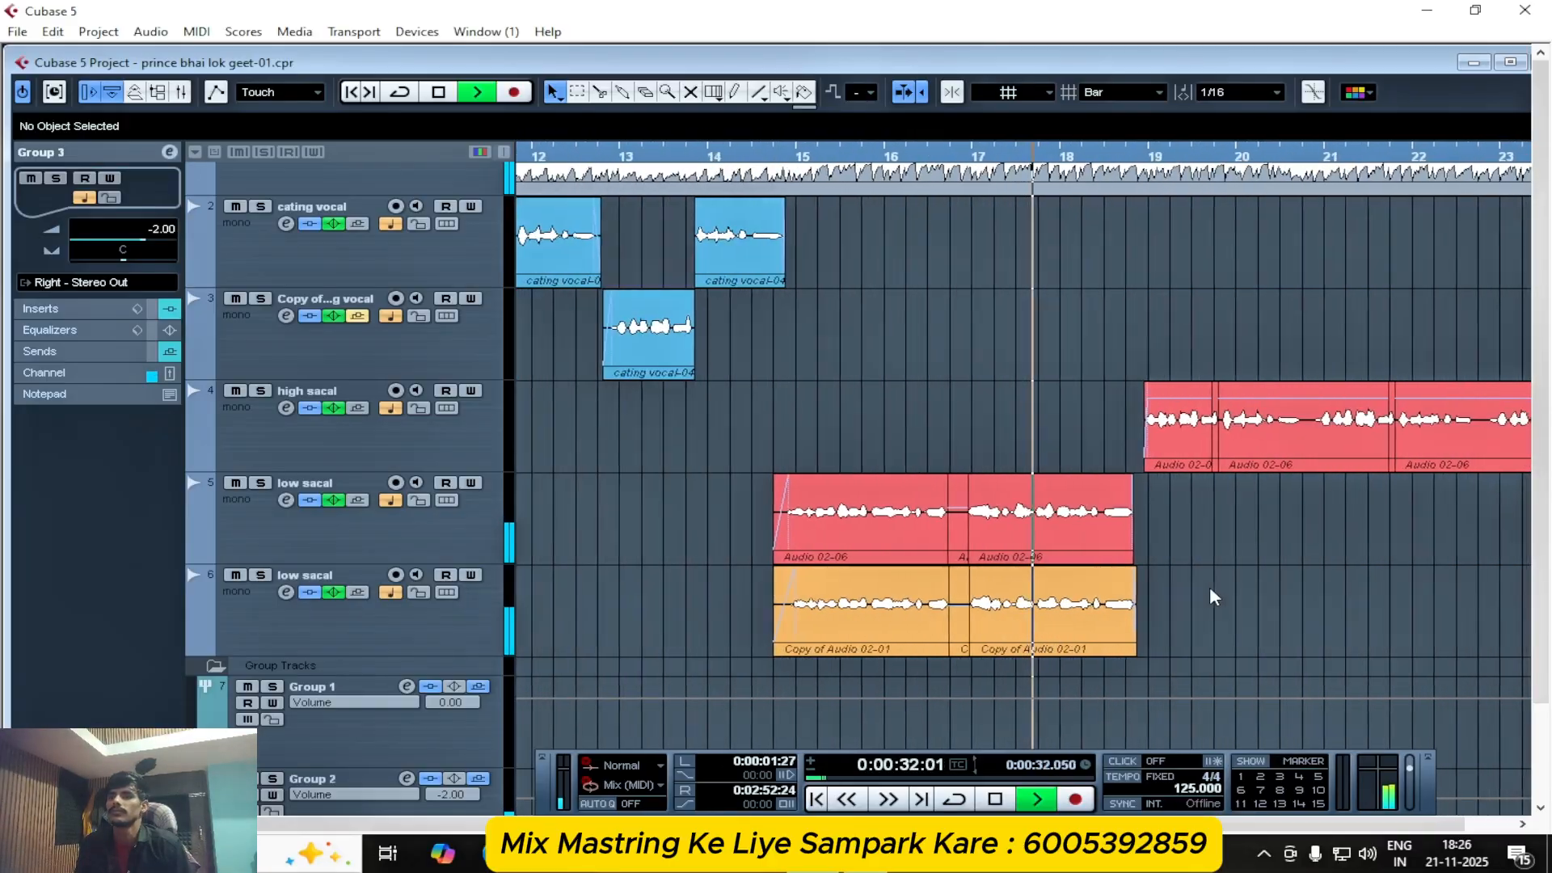
scroll(1209, 596, "up", 3)
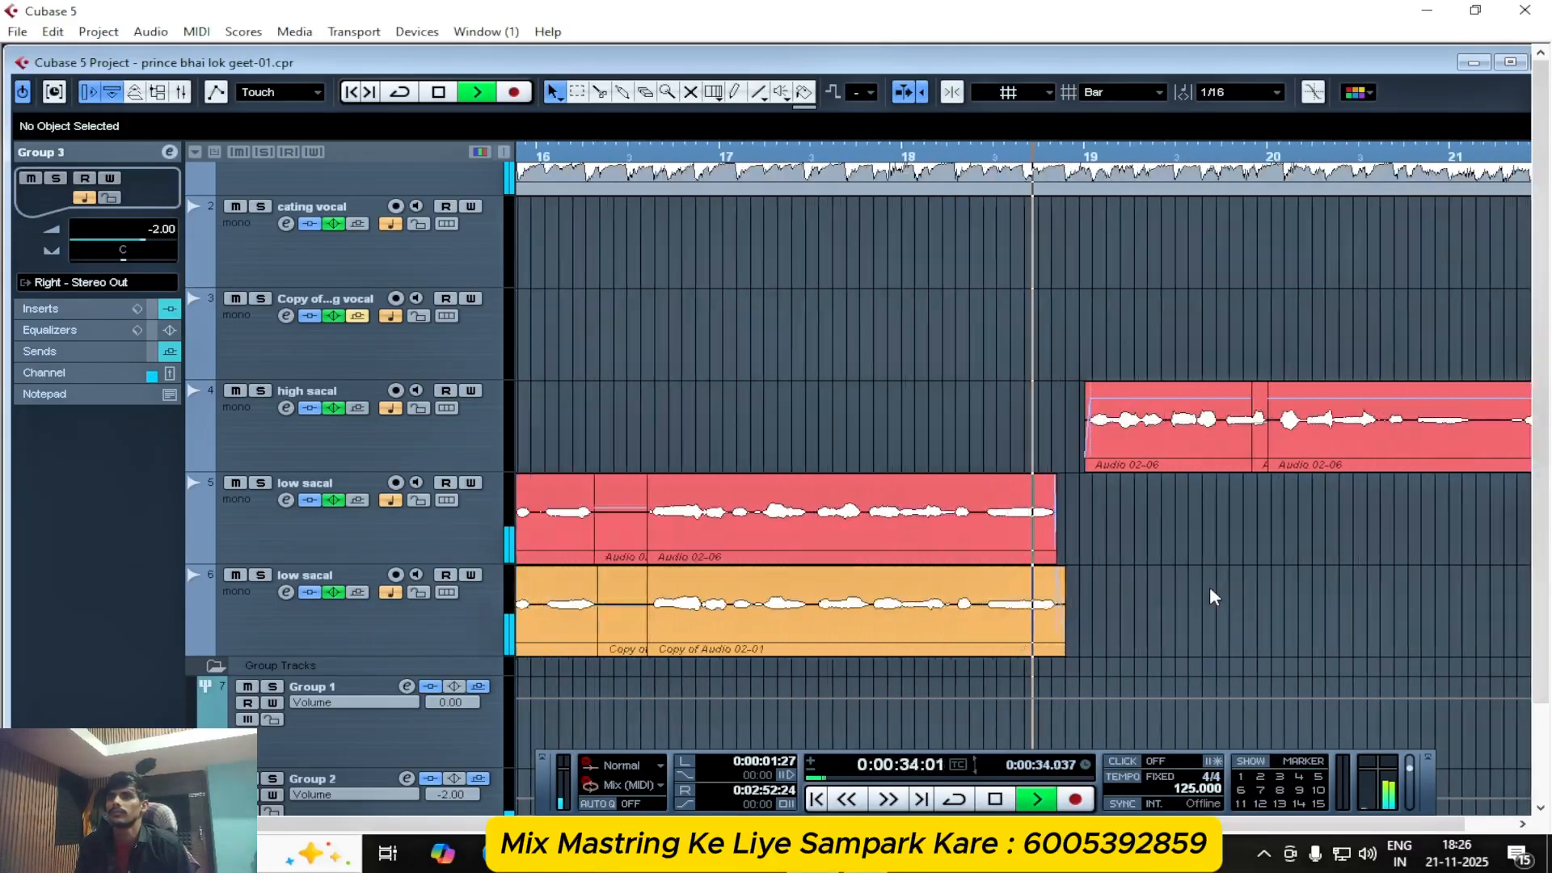
scroll(1210, 596, "down", 3)
scroll(1229, 584, "down", 4)
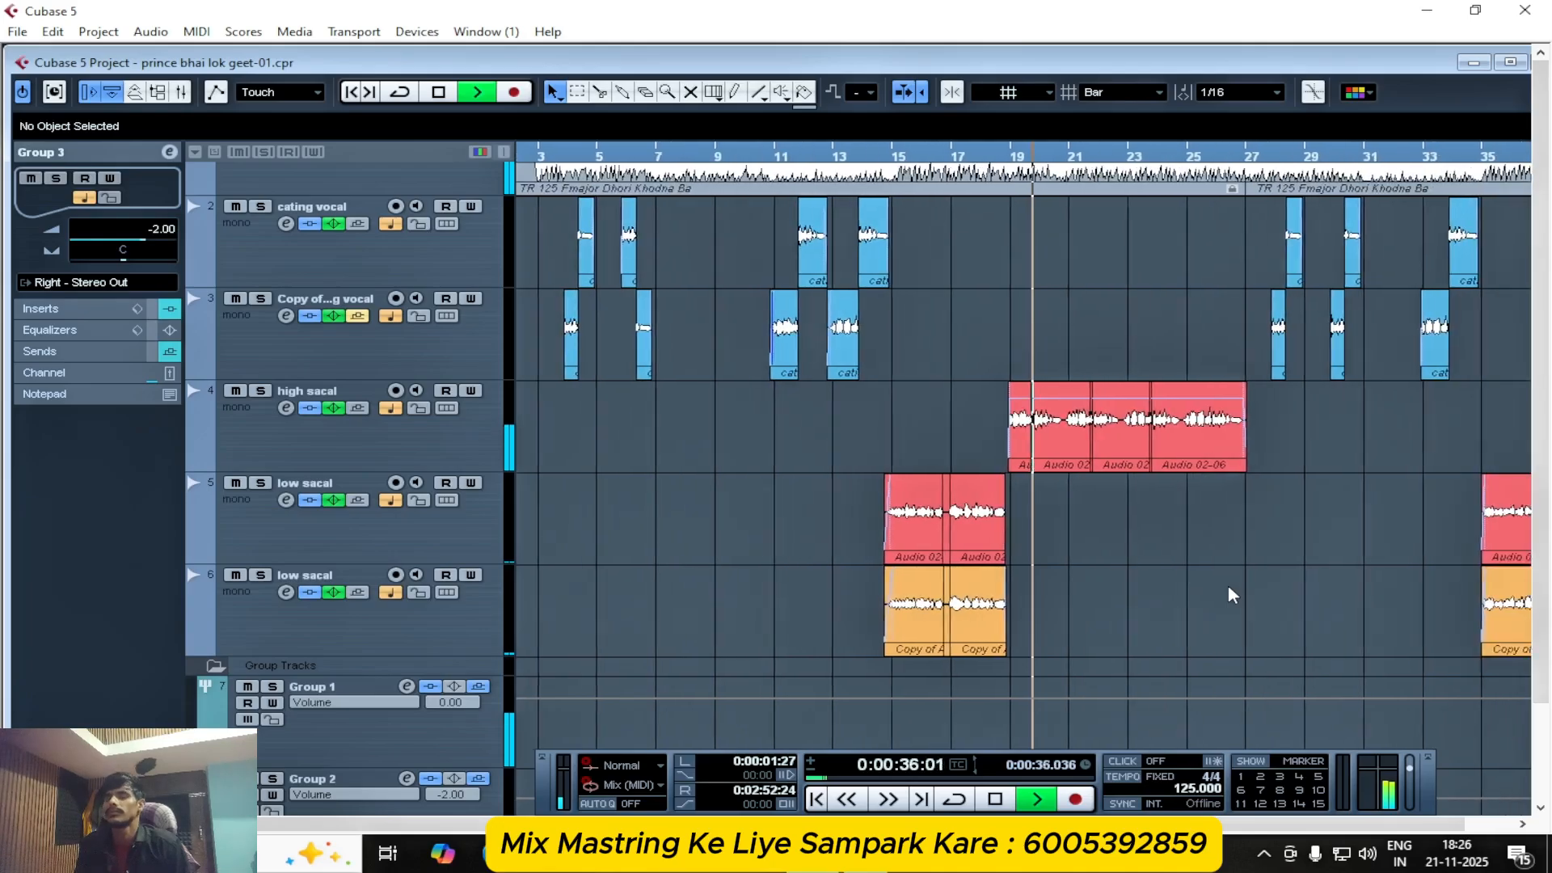
scroll(1123, 580, "up", 5)
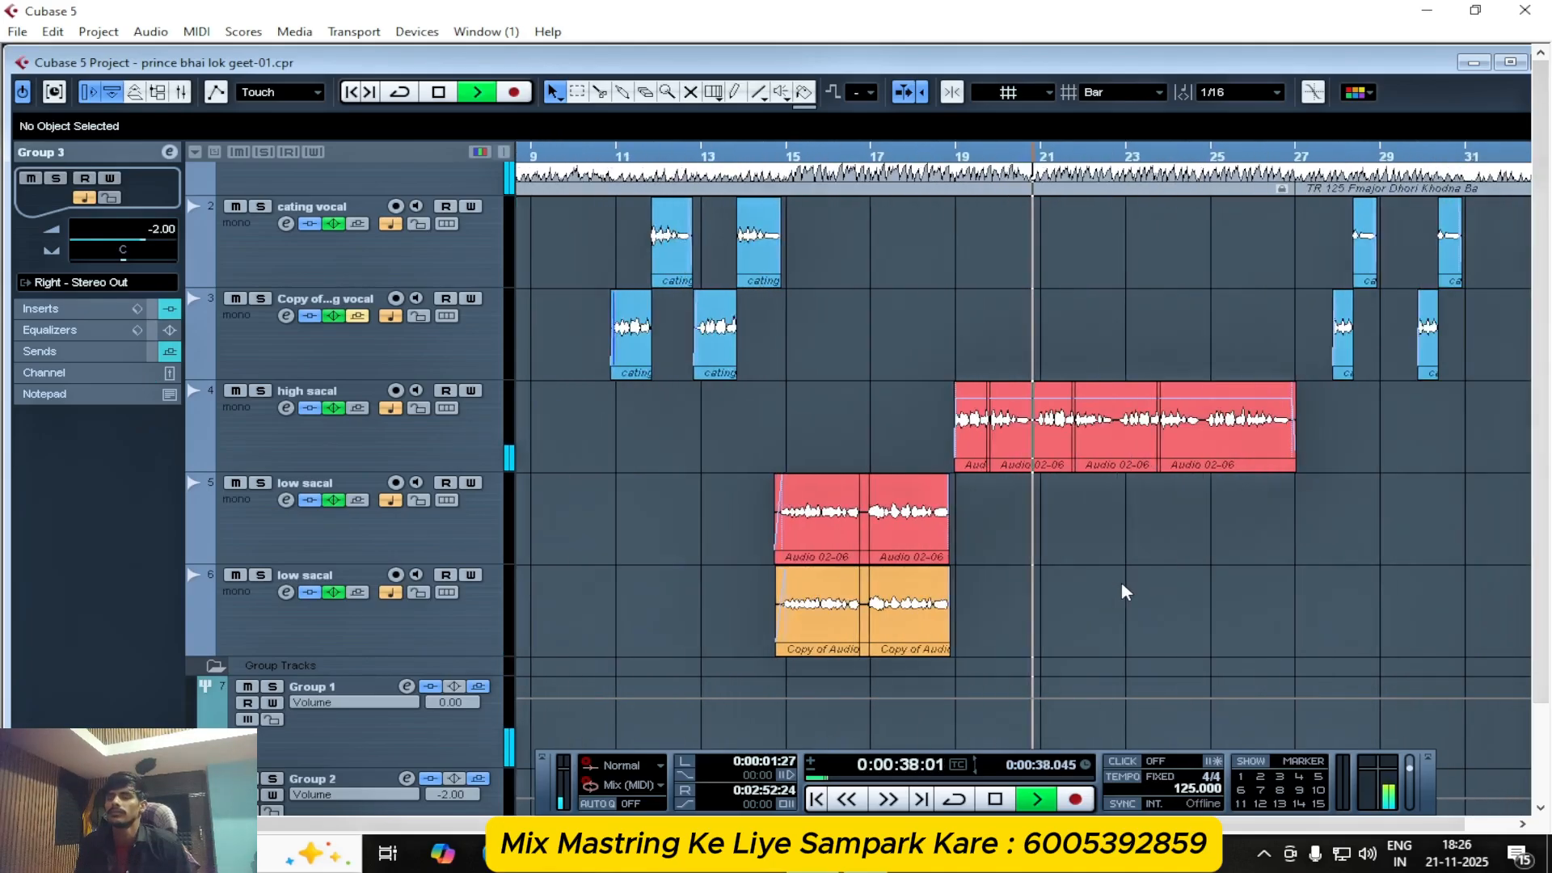
scroll(1232, 604, "down", 5)
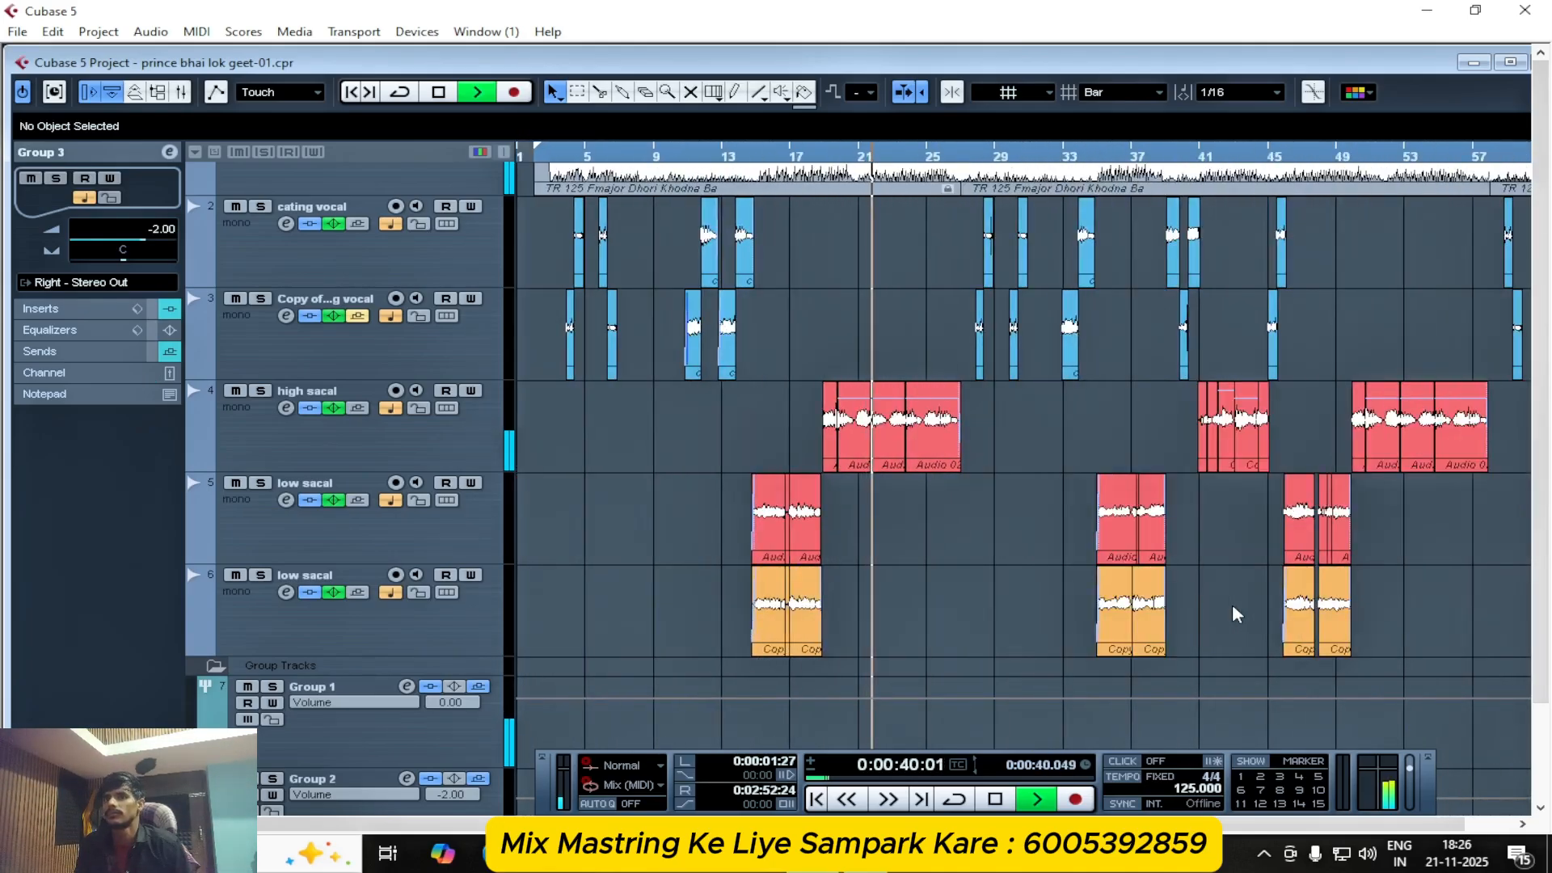
key("space")
scroll(1058, 587, "down", 5)
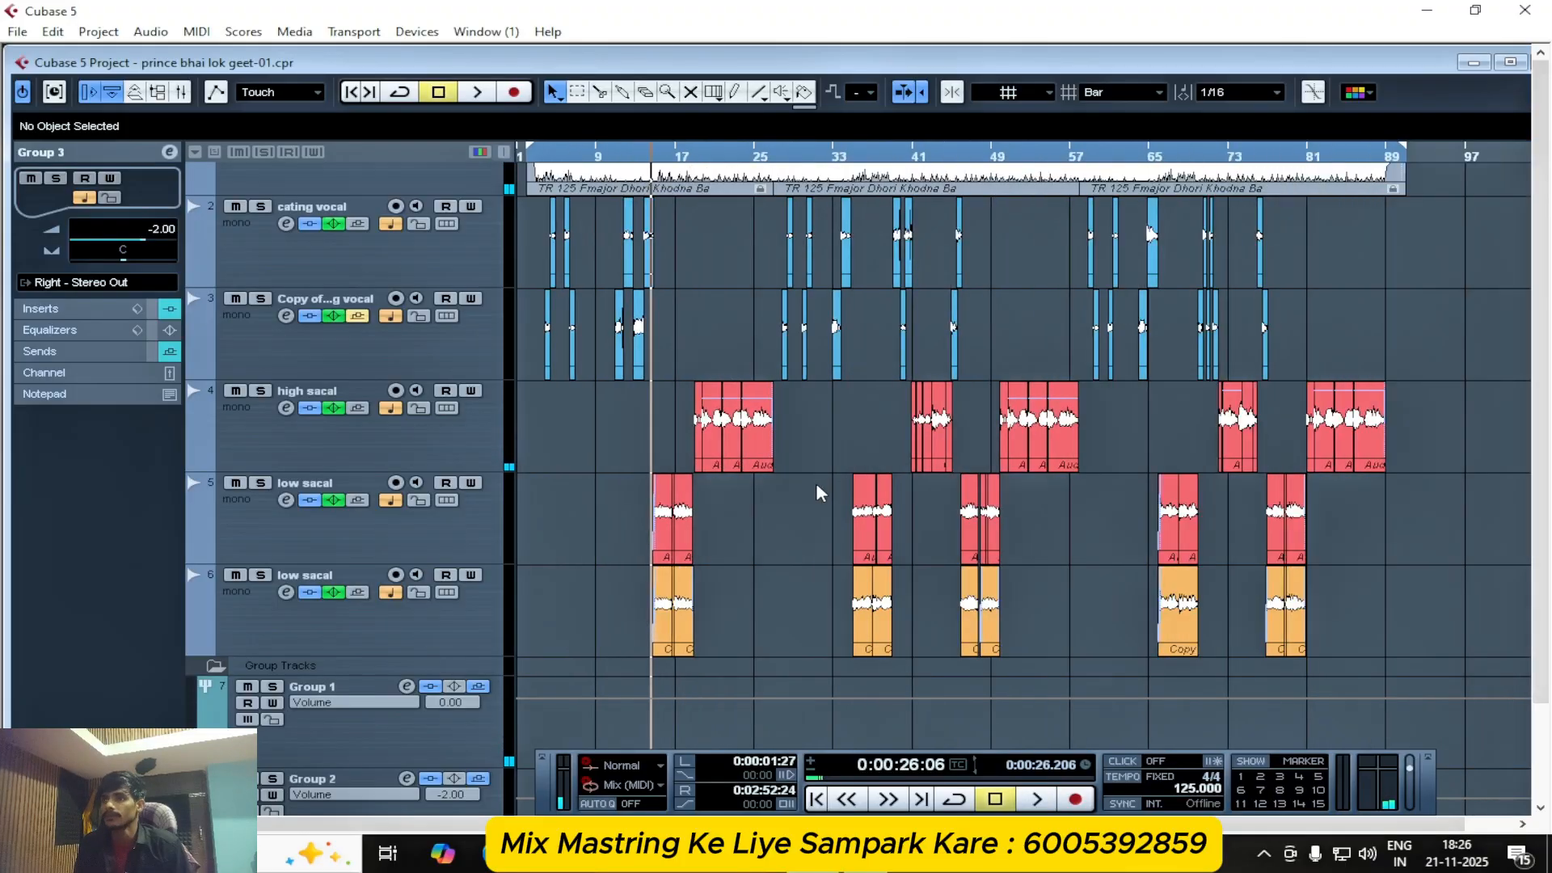
key("F3")
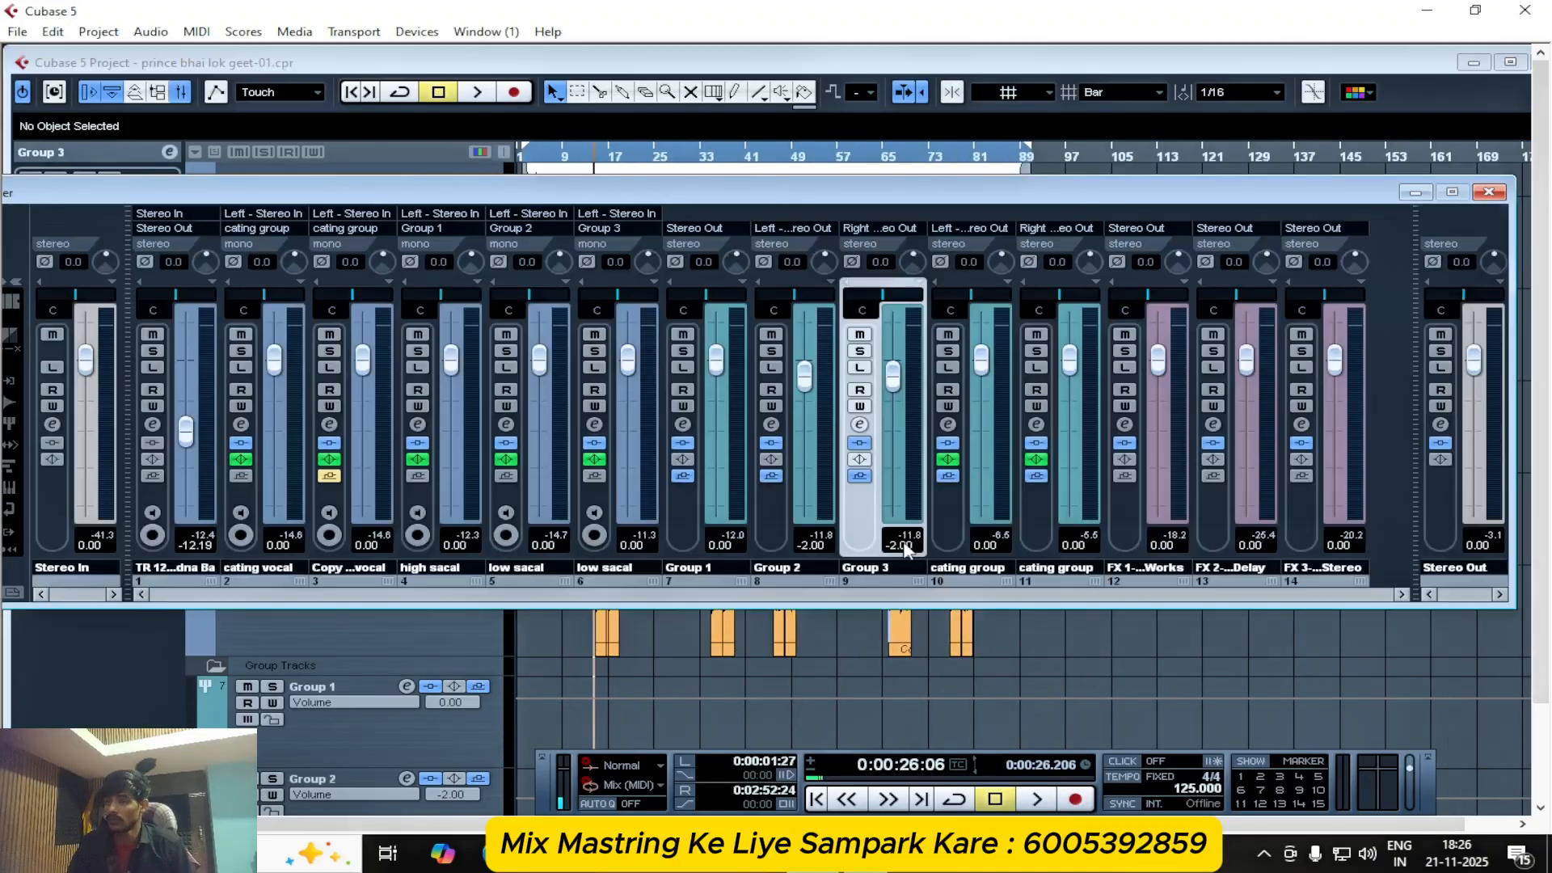
left_click_drag(1009, 200, 935, 219)
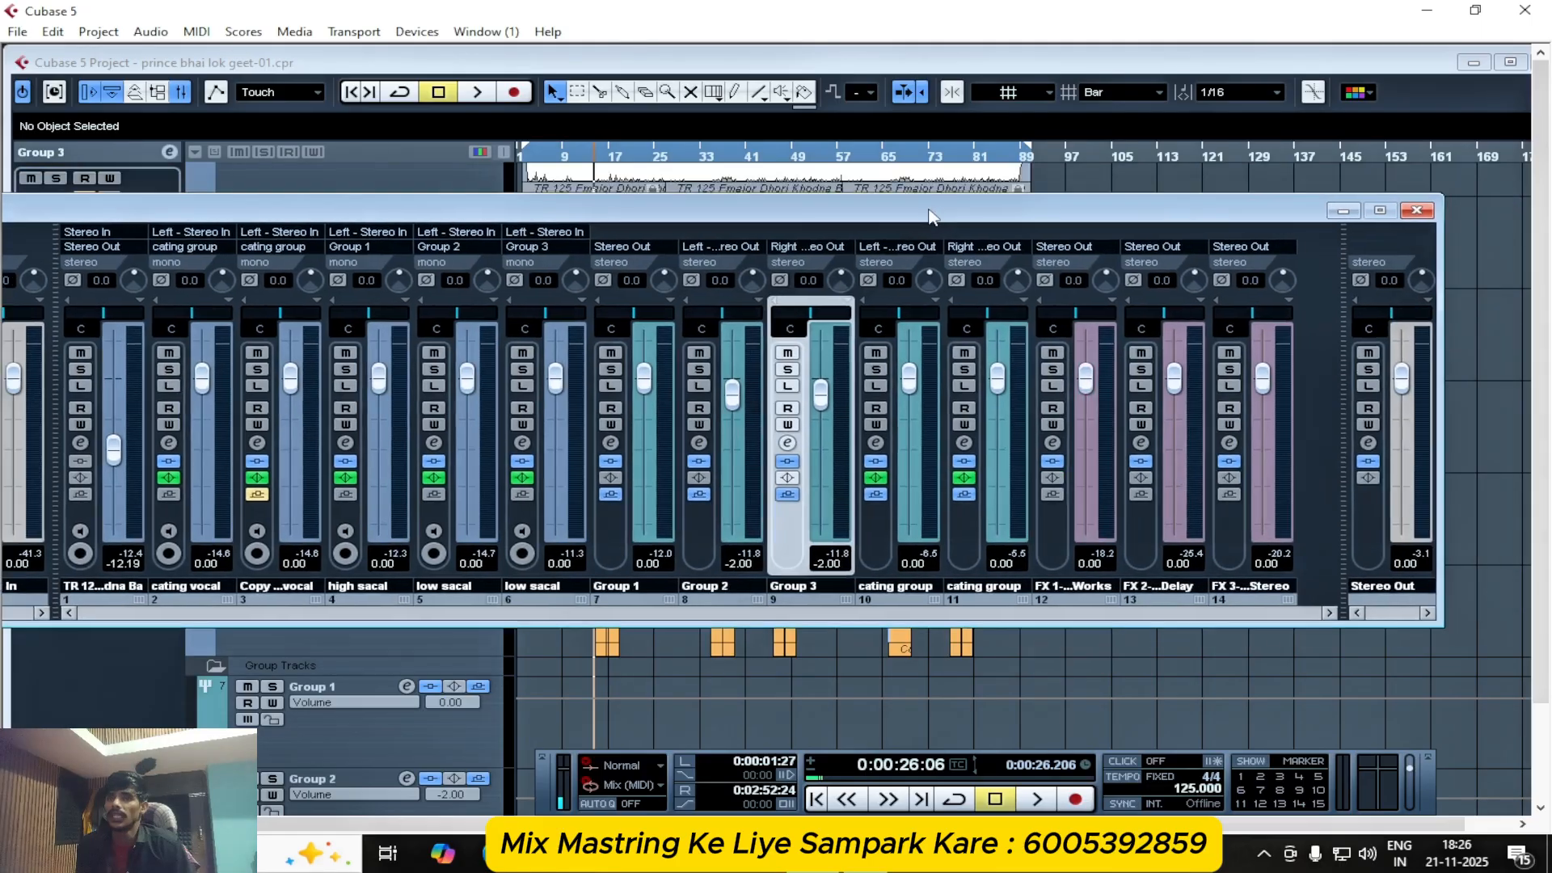
left_click(1366, 445)
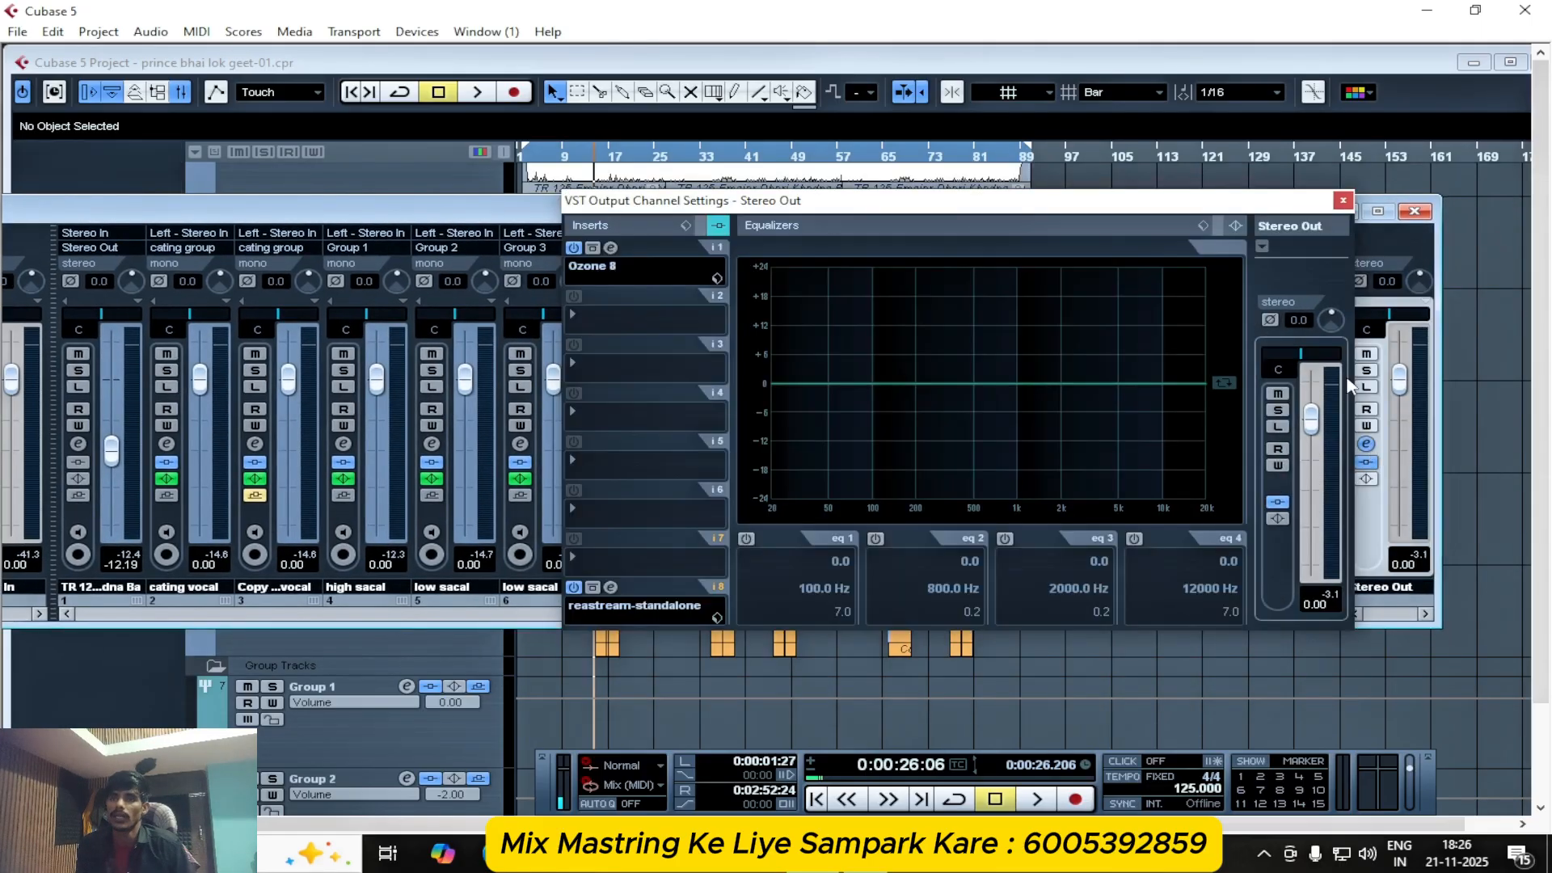
left_click_drag(1091, 210, 871, 201)
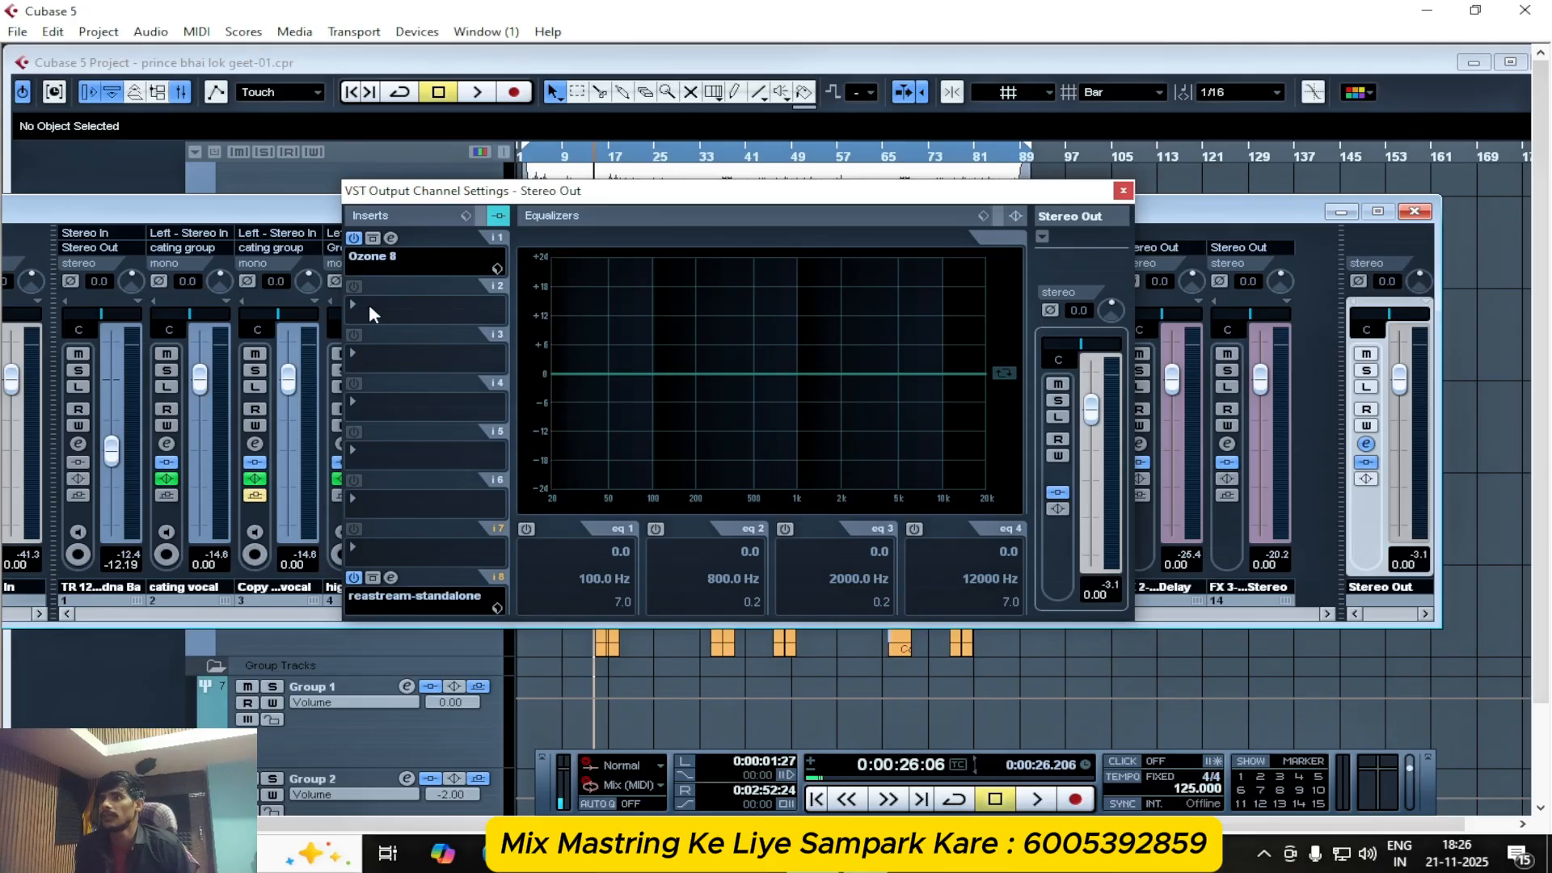
left_click(370, 314)
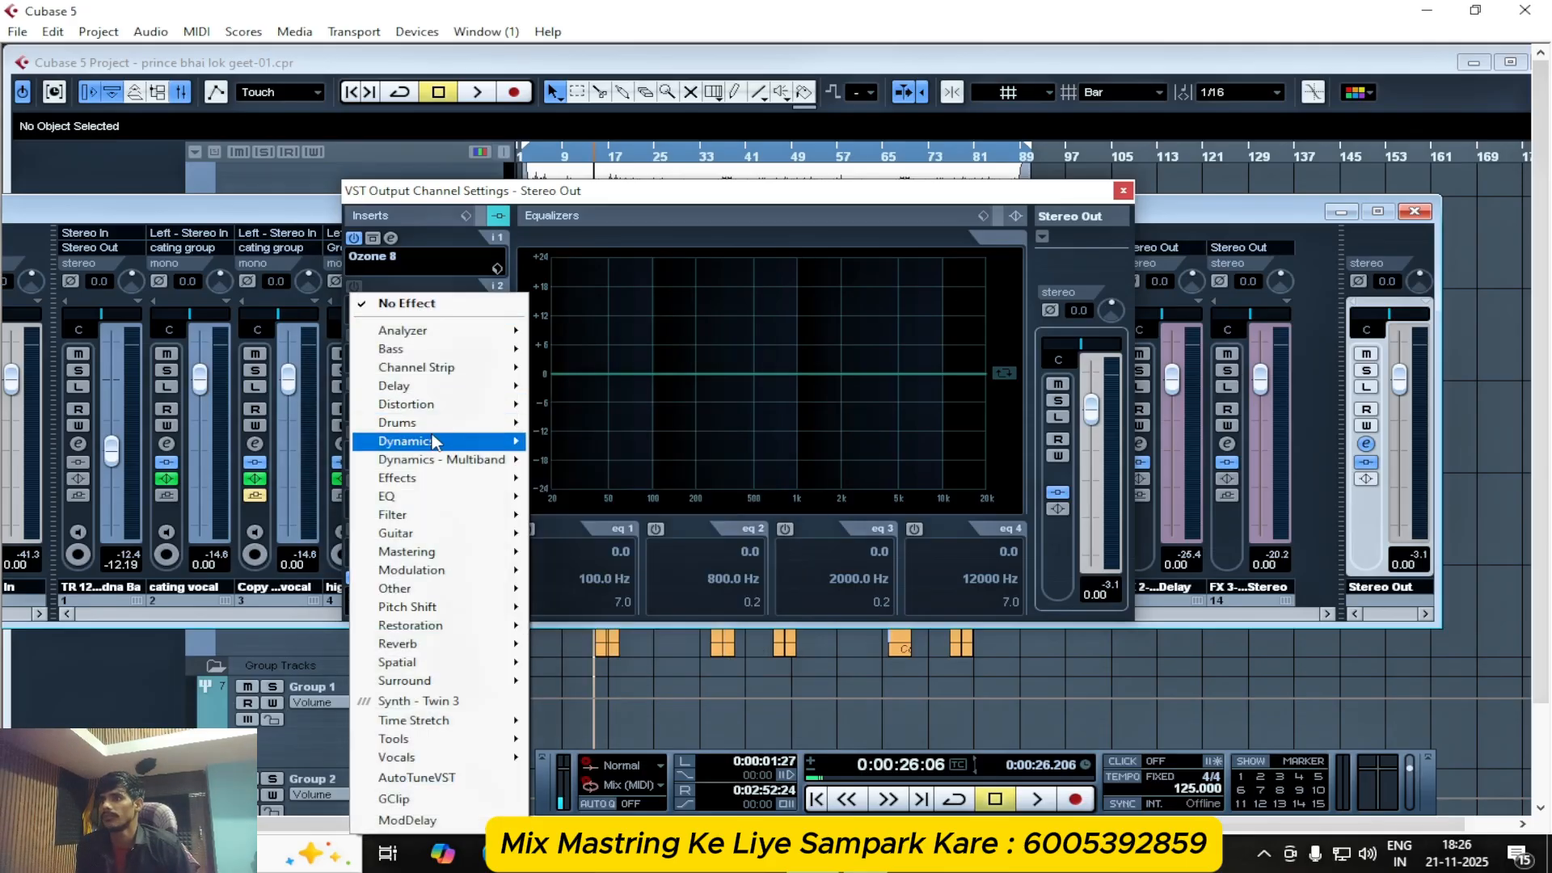
mouse_move(434, 443)
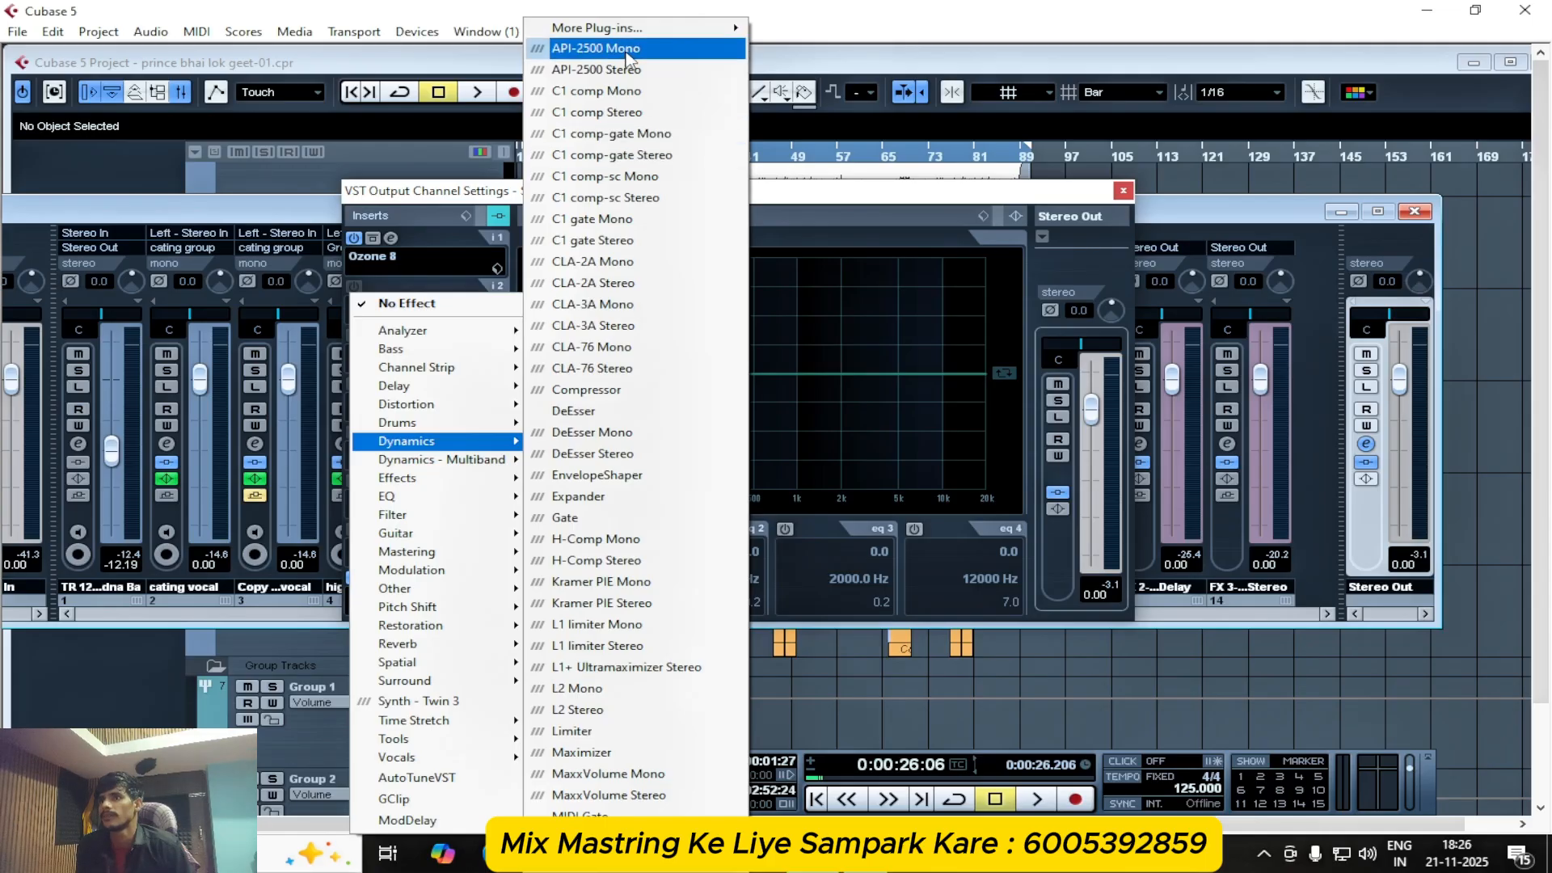
mouse_move(630, 29)
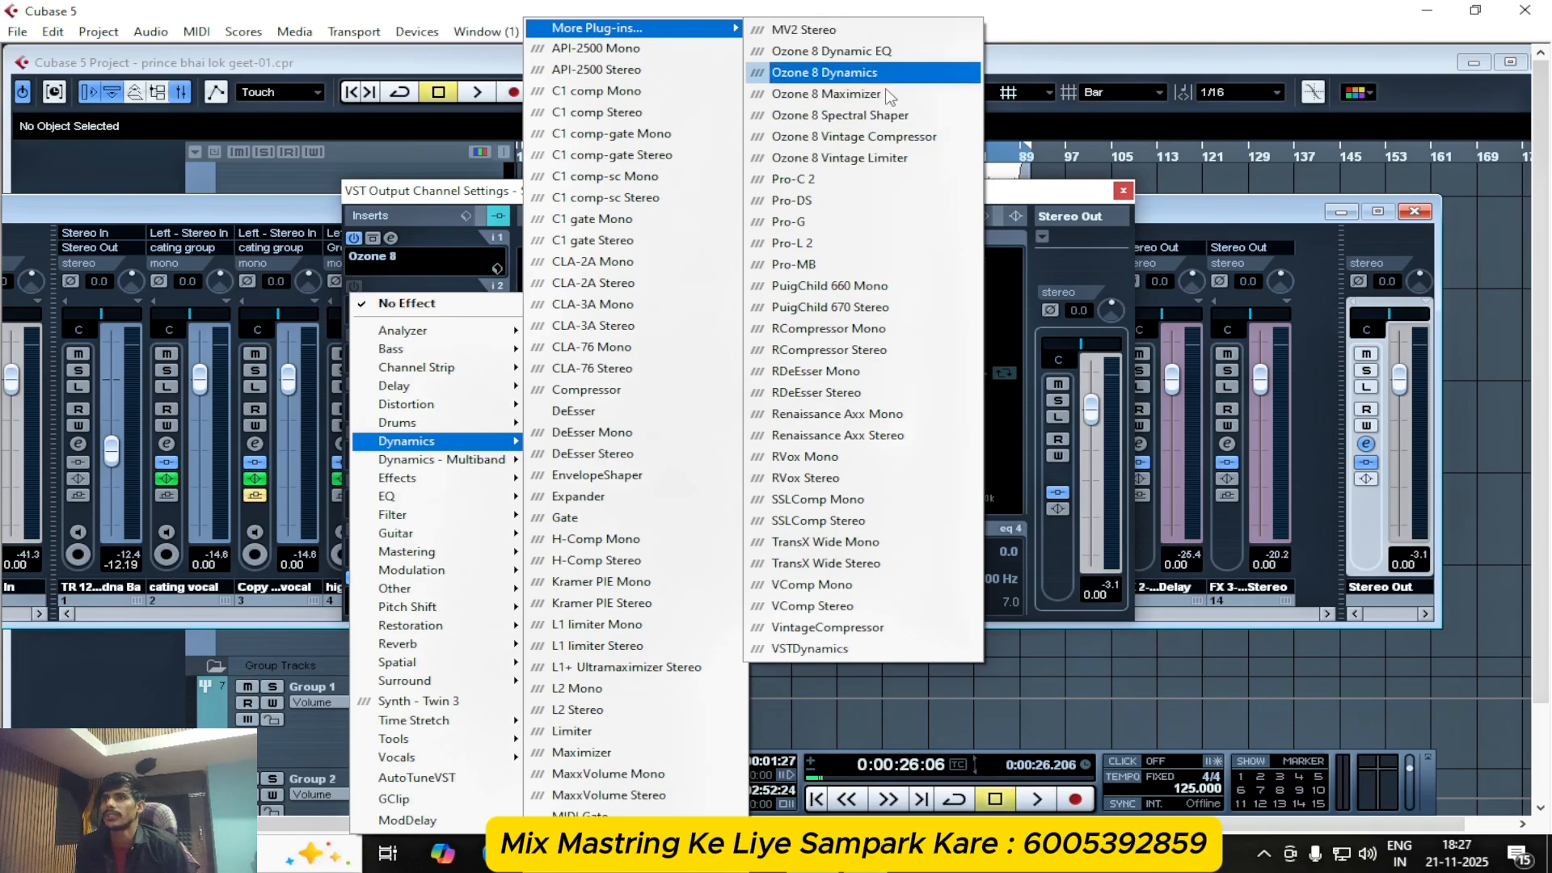
left_click(834, 246)
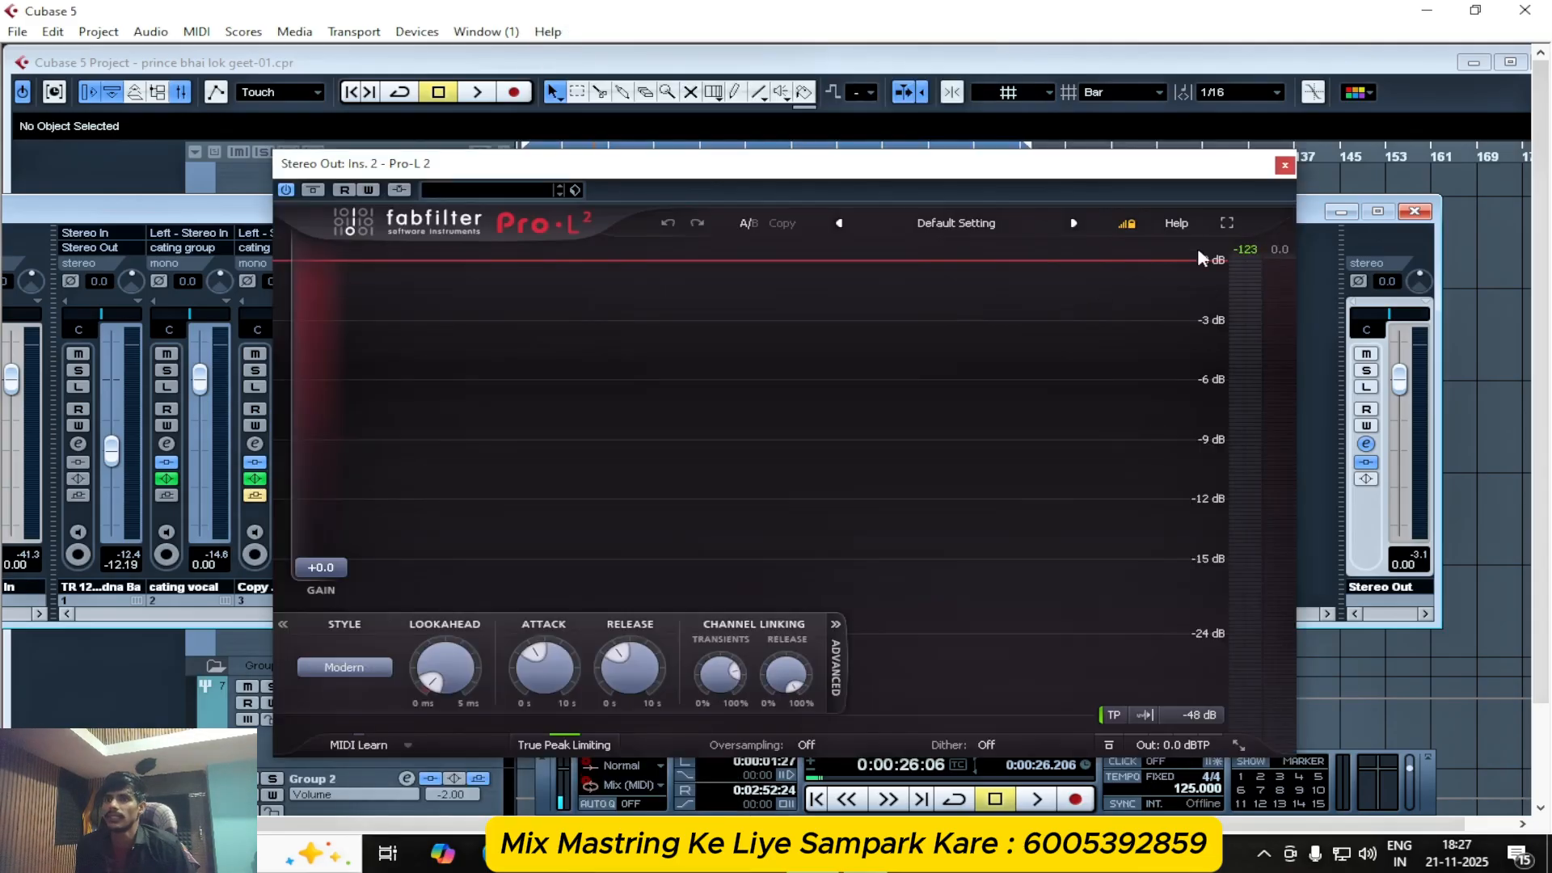
- Arrange the Pro-L 2 and channel settings windows side by side and narrow Pro-L 2 to uncover the Stereo Out fader
left_click_drag(952, 167, 1136, 191)
left_click_drag(510, 199, 299, 182)
left_click_drag(848, 184, 786, 198)
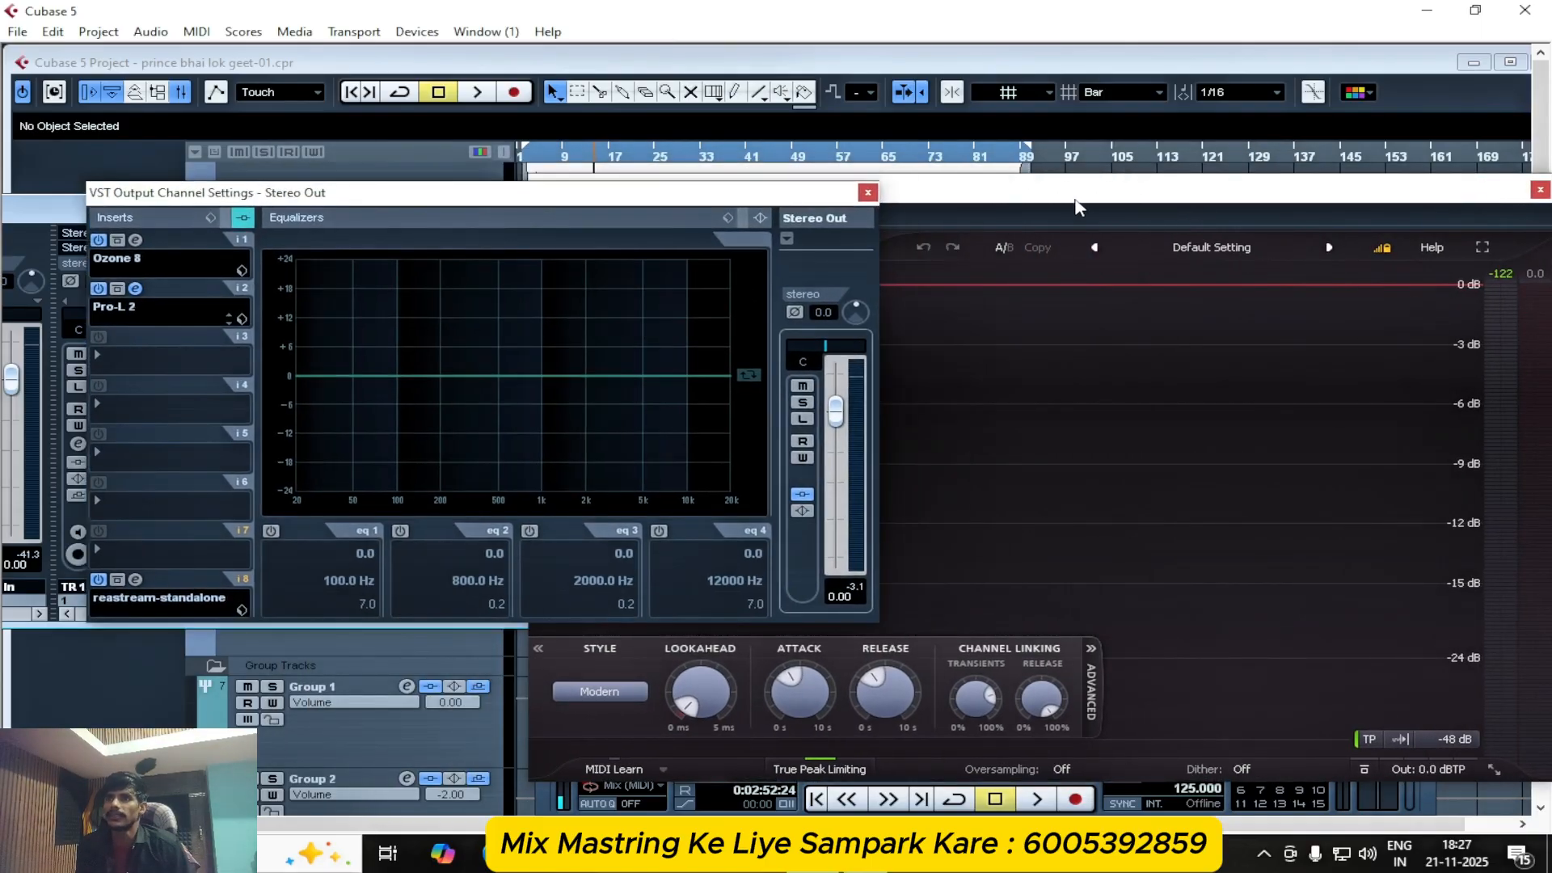
left_click_drag(1076, 202, 932, 135)
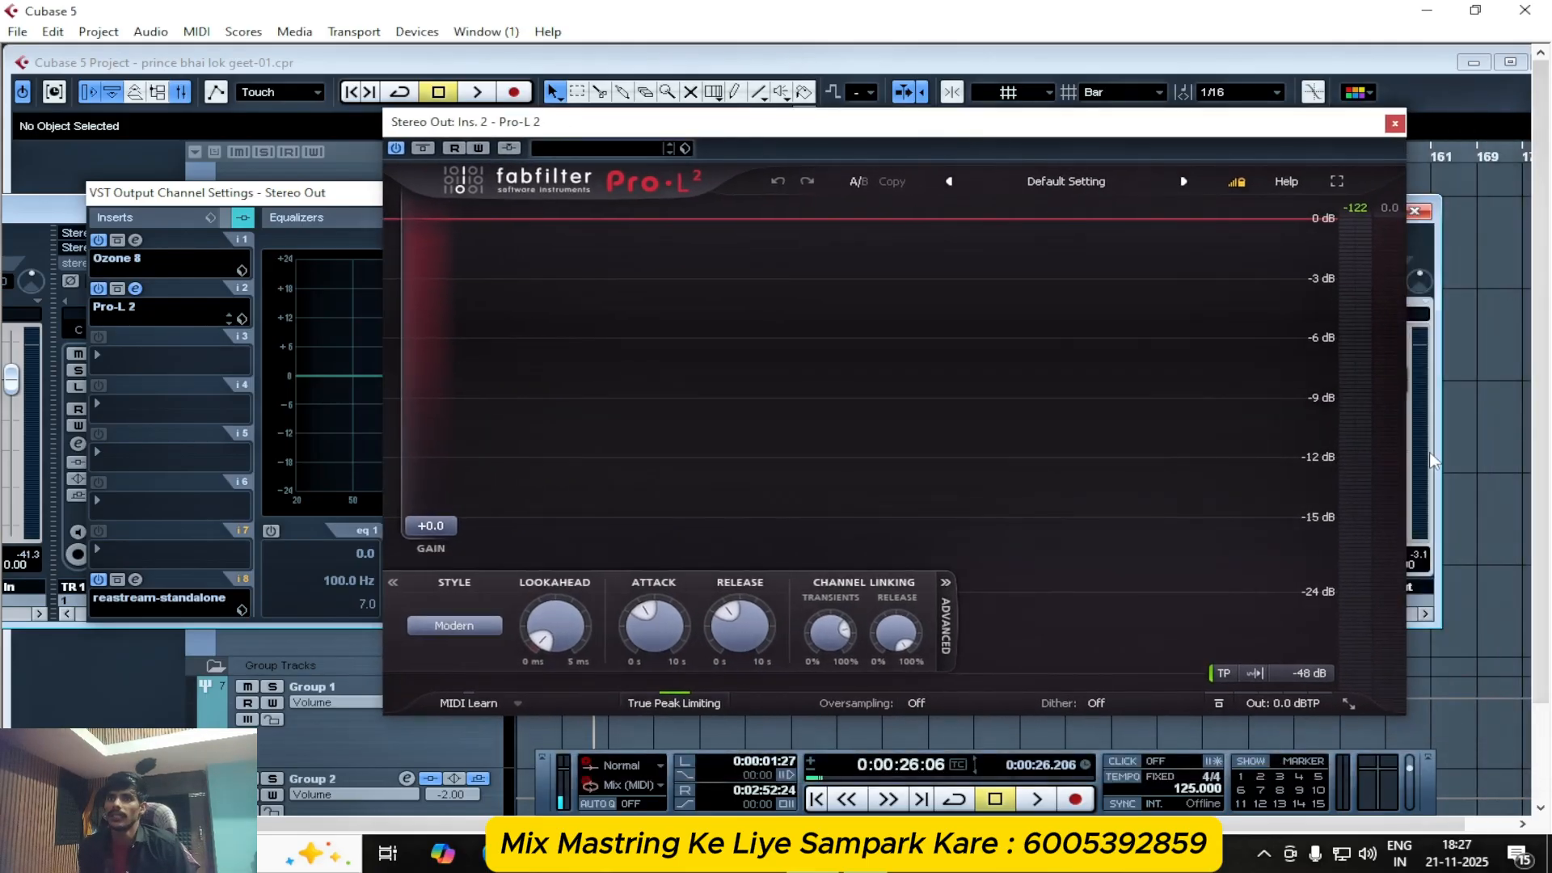
left_click_drag(1411, 459, 1211, 460)
- Play the song twice to examine the peaks in Pro-L 2 and on the Stereo Out meter, and widen the plug-in window
key("space")
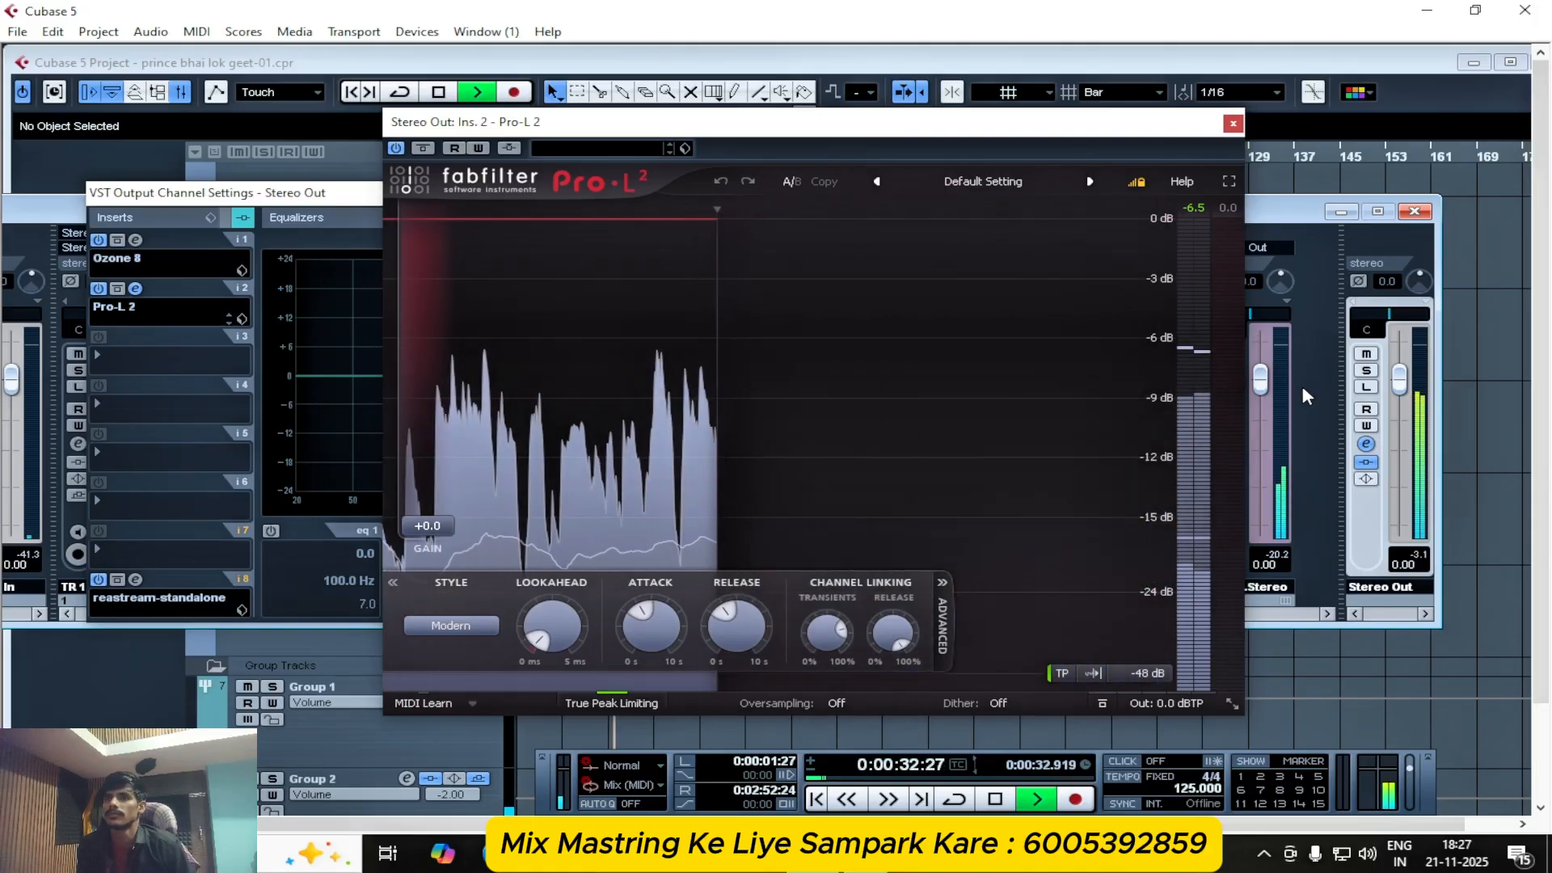
key("space")
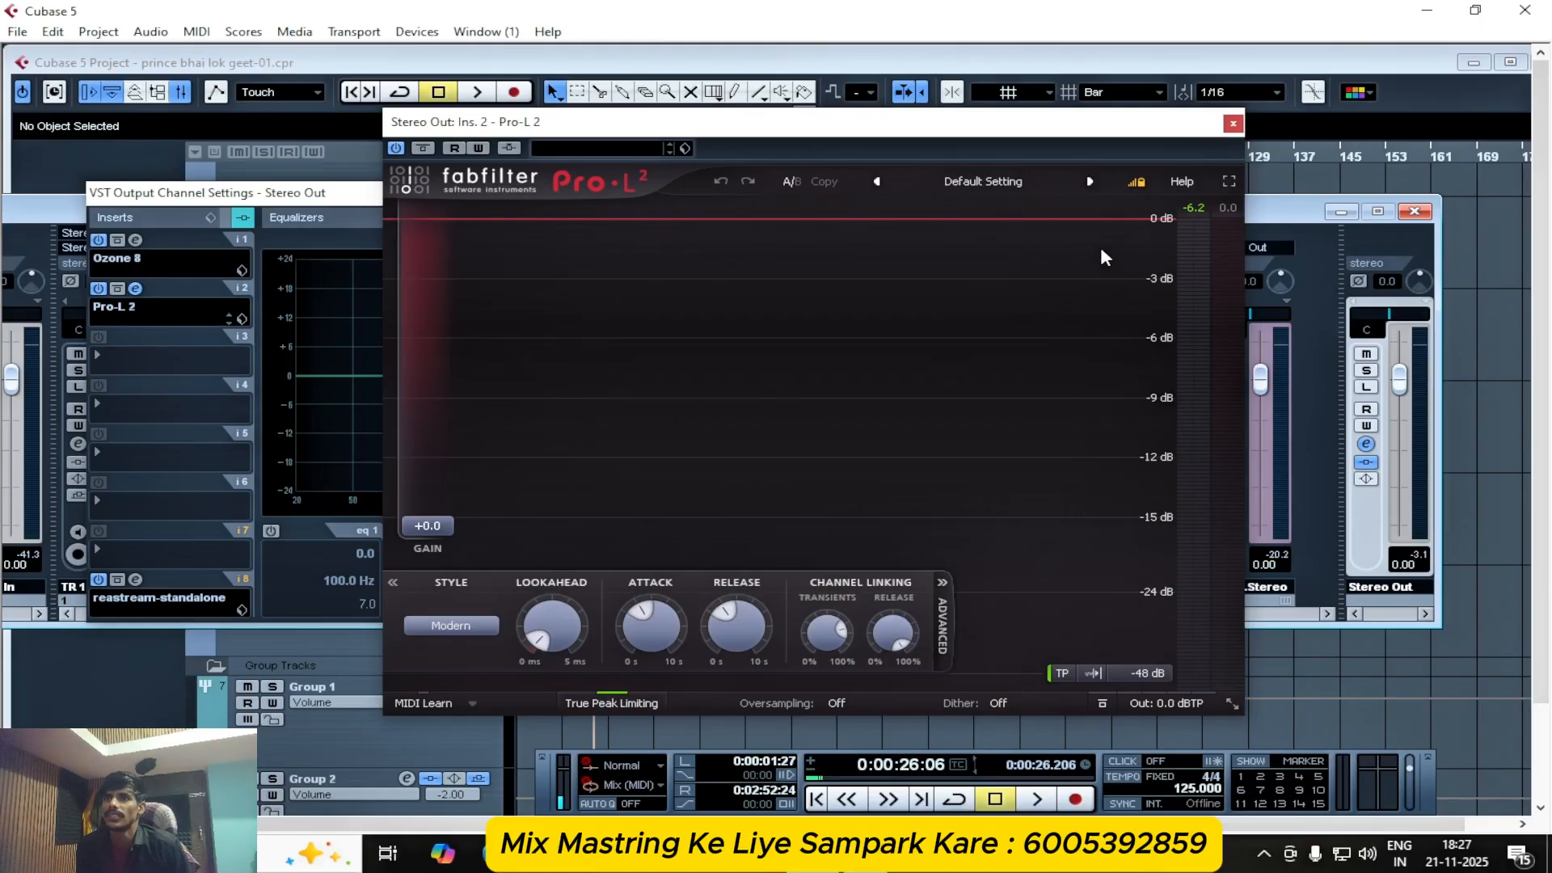
key("space")
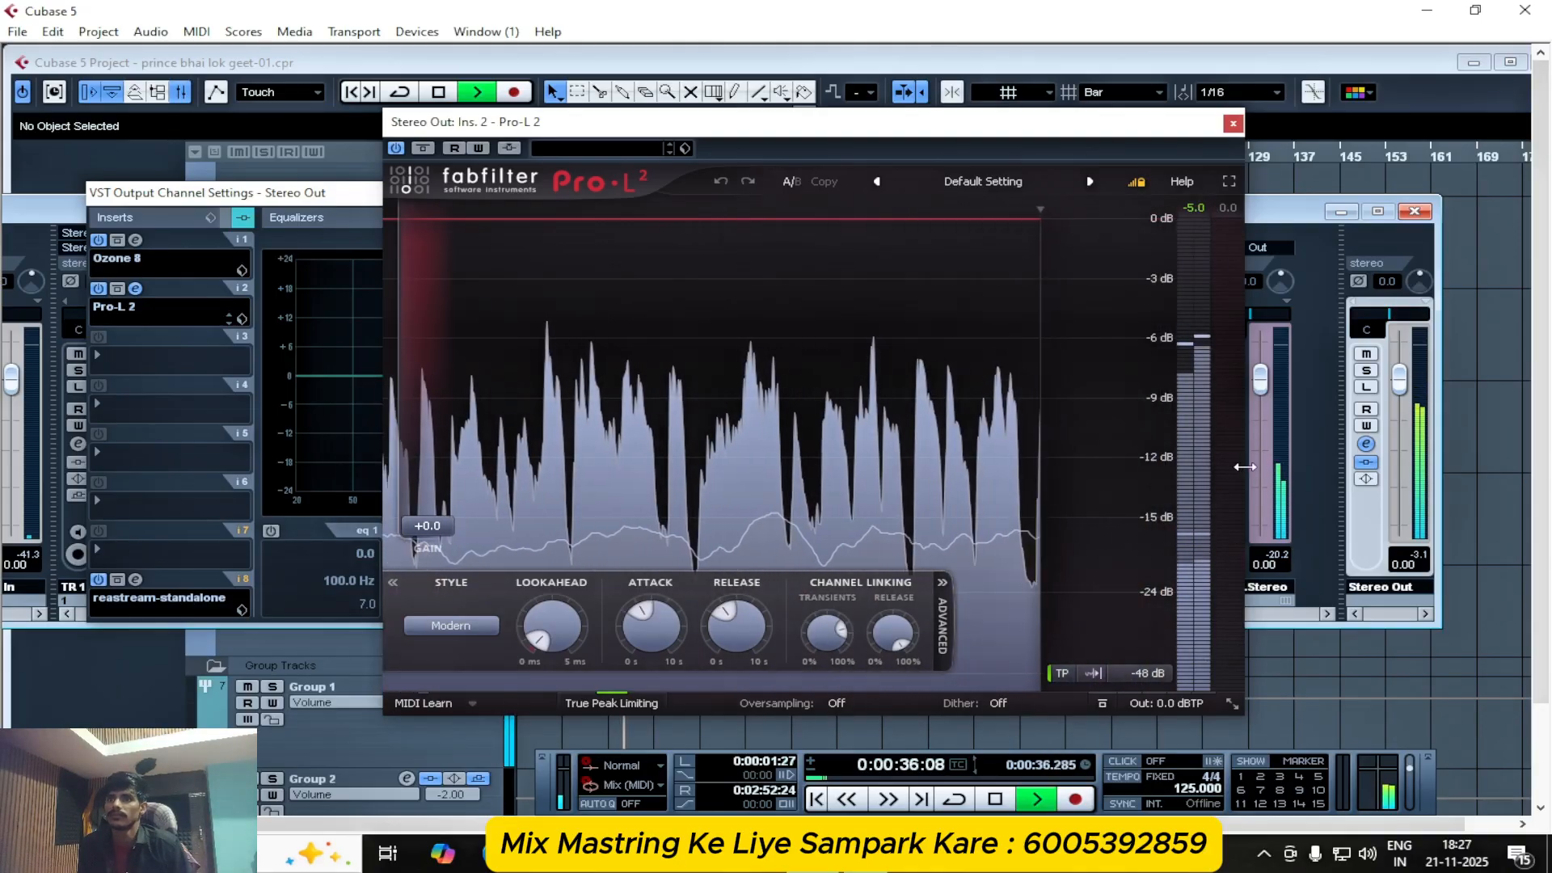
left_click_drag(1246, 460, 1441, 467)
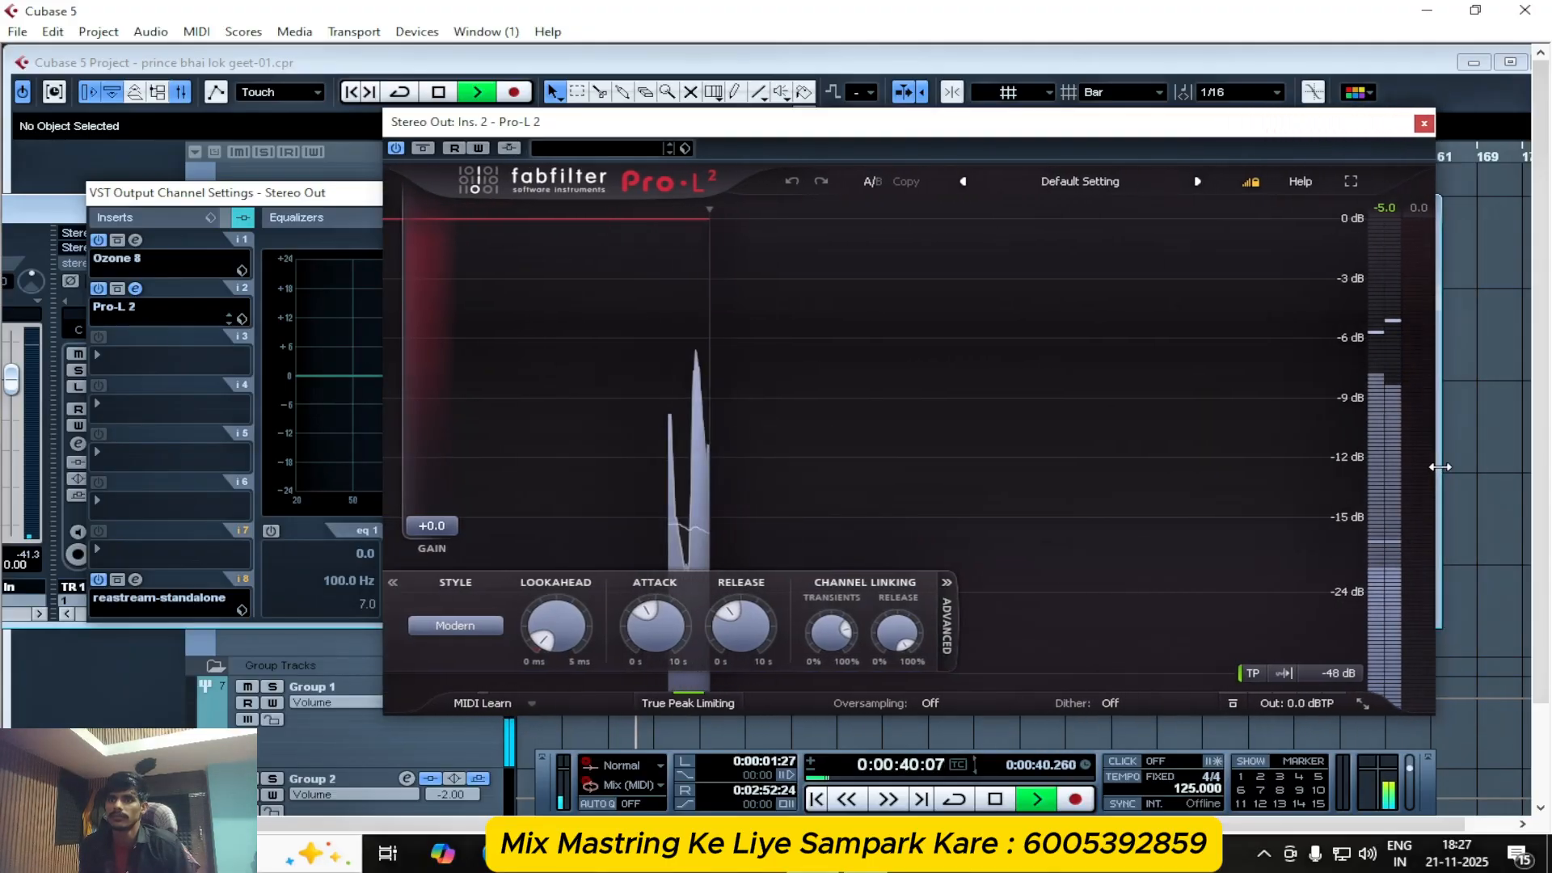
key("space")
- Show Pro-L 2's output level control, play the song briefly, stop it, and close the plug-in window
mouse_move(1306, 702)
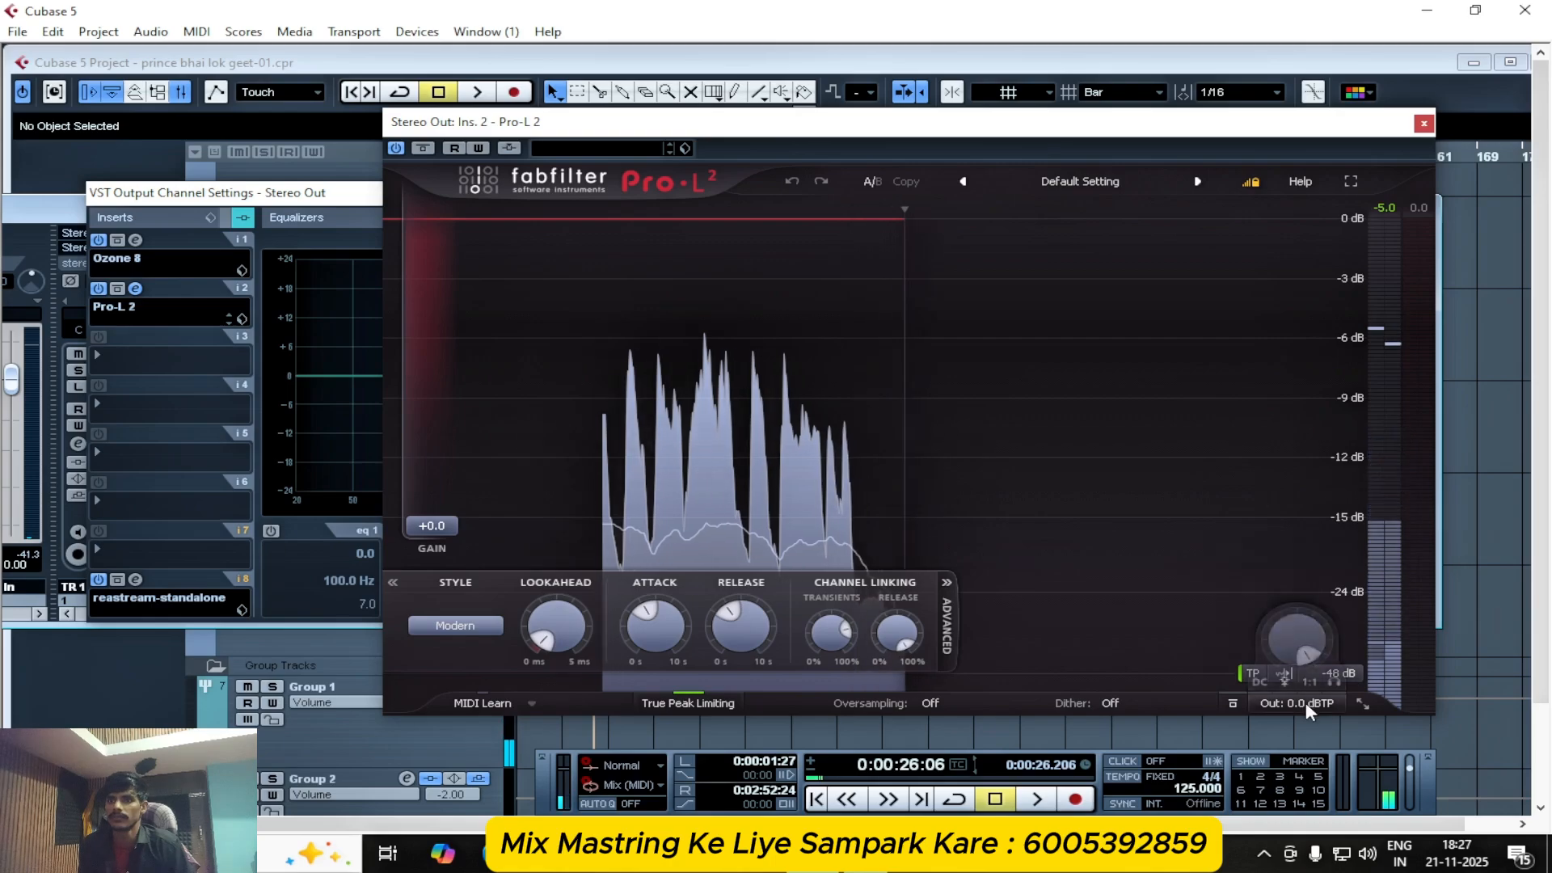
key("space")
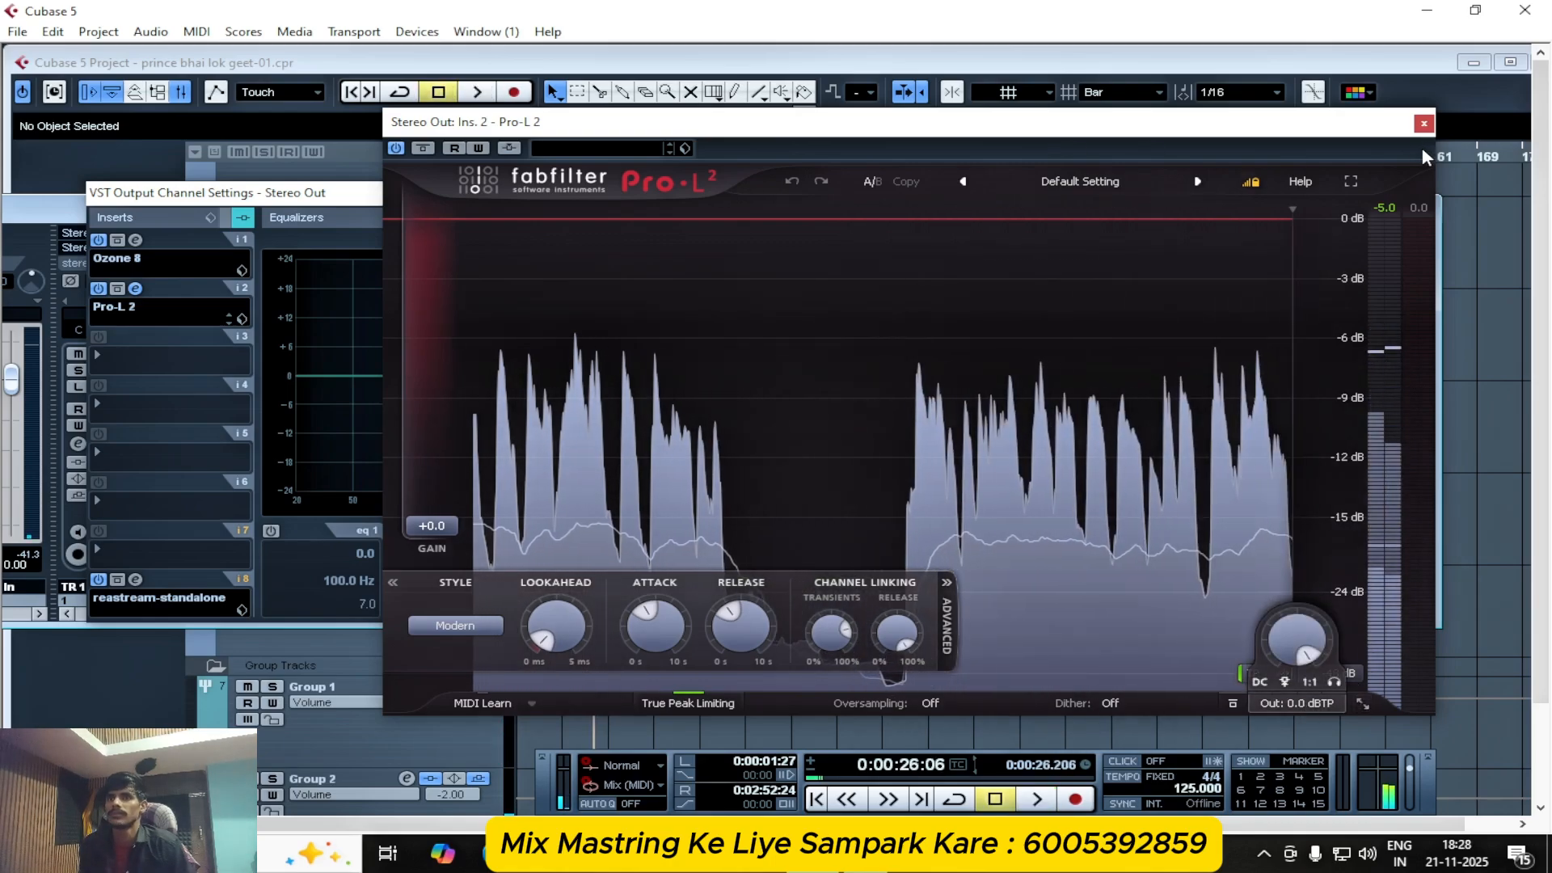
key("space")
left_click(1424, 123)
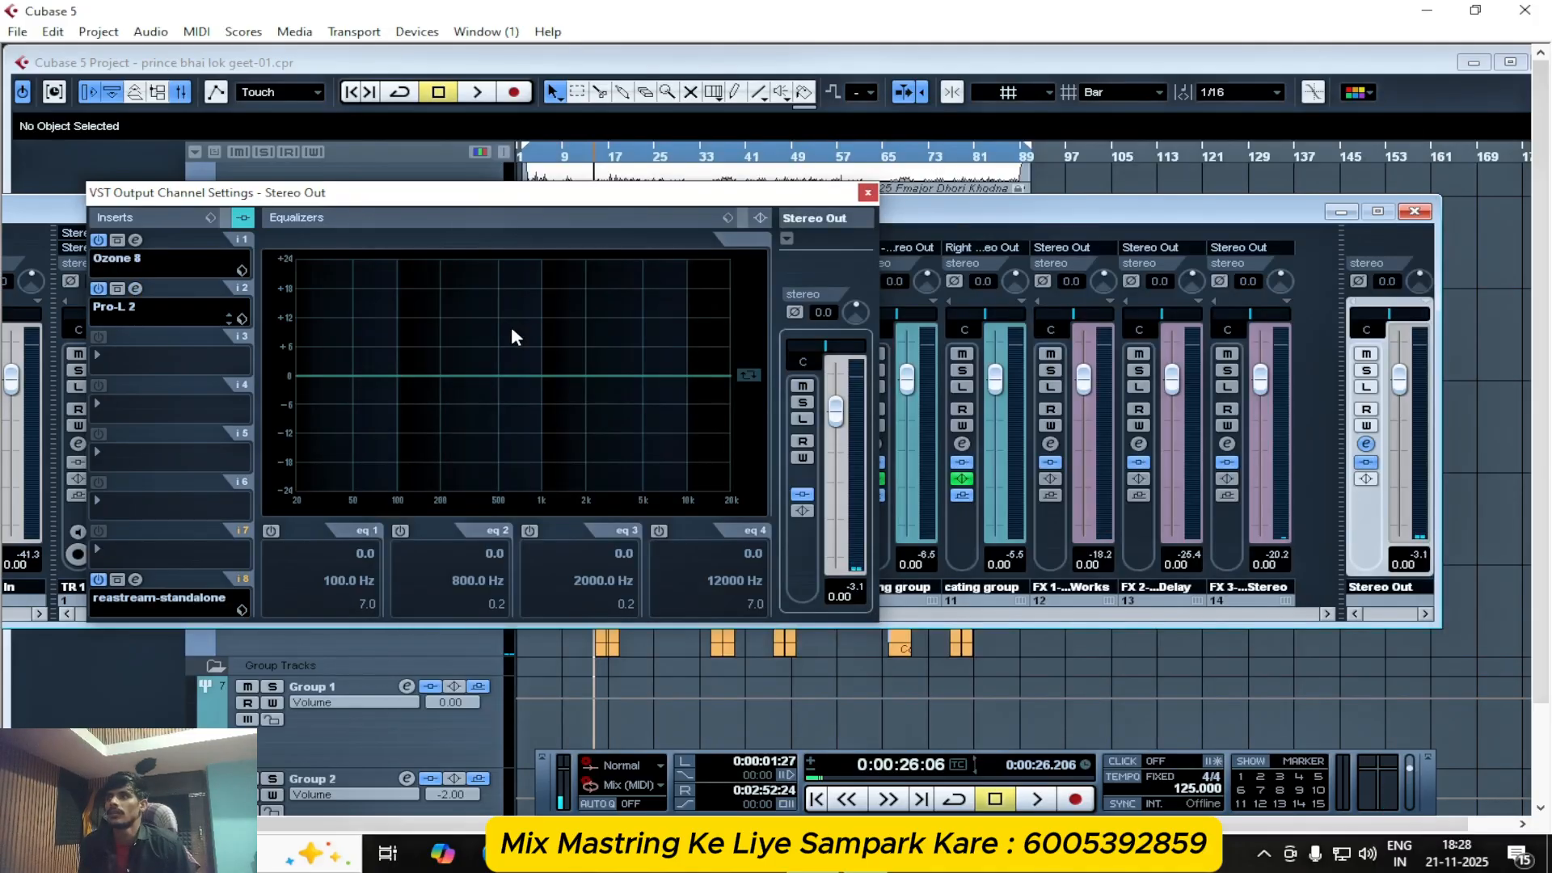
- Move the Stereo Out channel settings window aside and remove Pro-L 2 from its second insert slot
left_click_drag(626, 205, 963, 219)
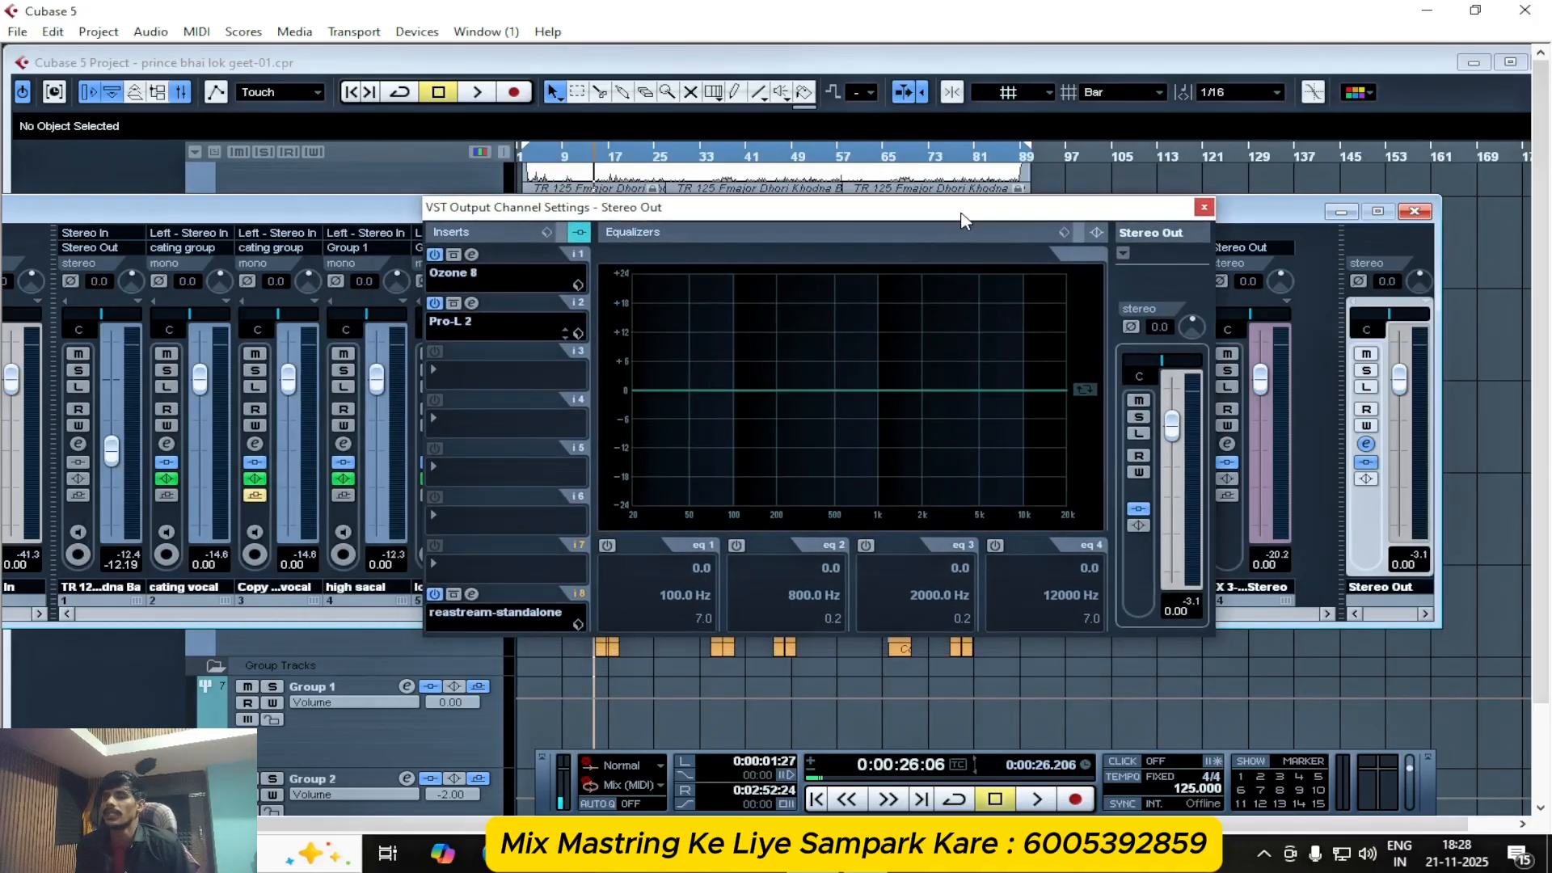
left_click(518, 289)
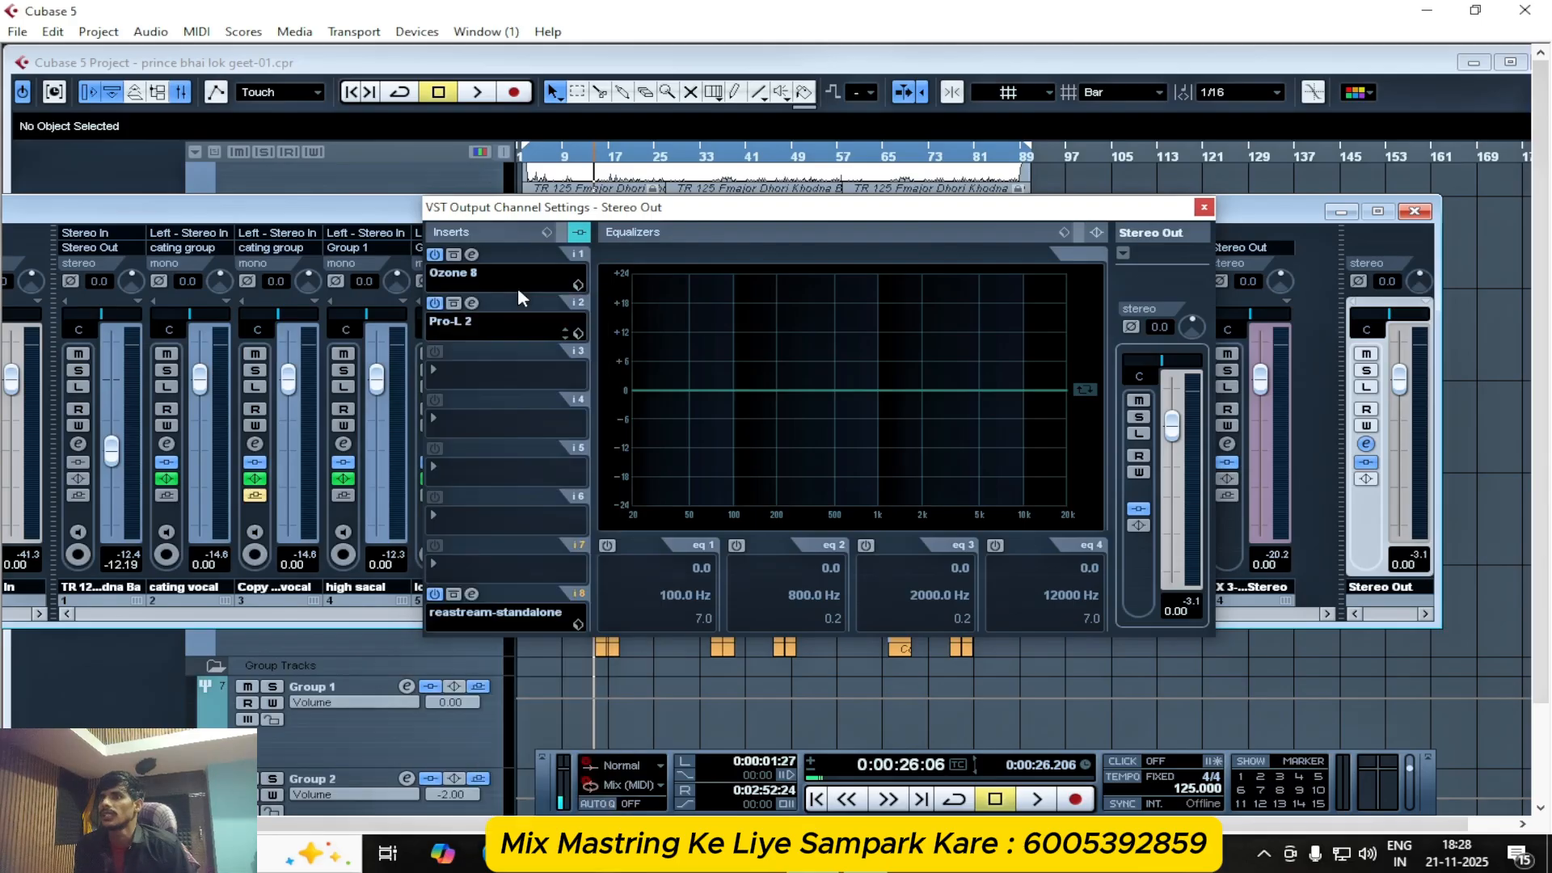
left_click(451, 323)
left_click(462, 299)
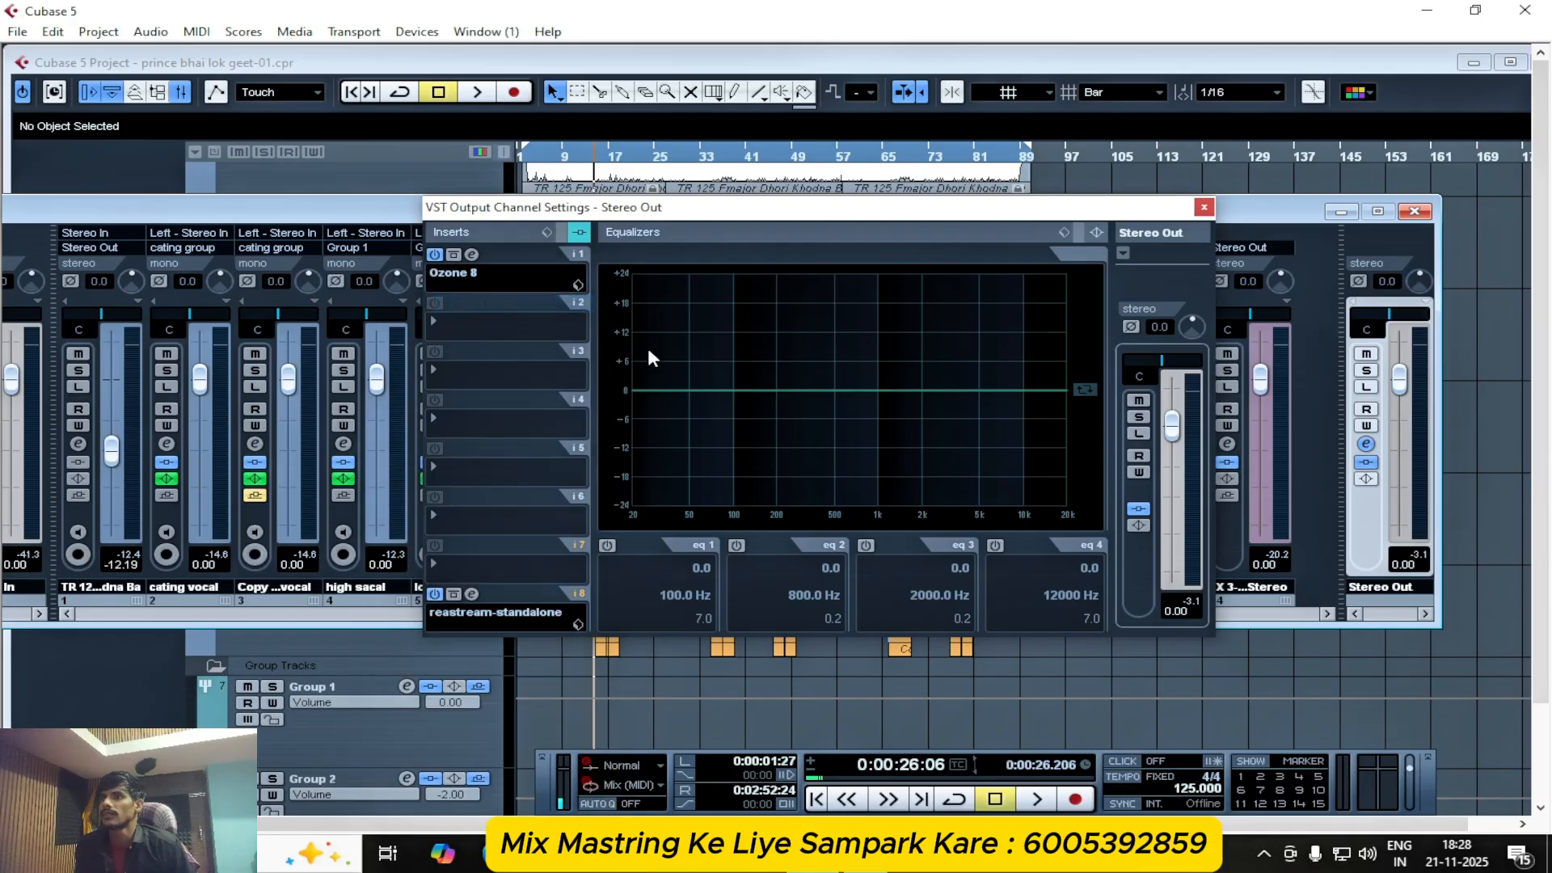
- Load the SSLComp Stereo dynamics plug-in in the Stereo Out's second insert slot
left_click(455, 326)
mouse_move(518, 441)
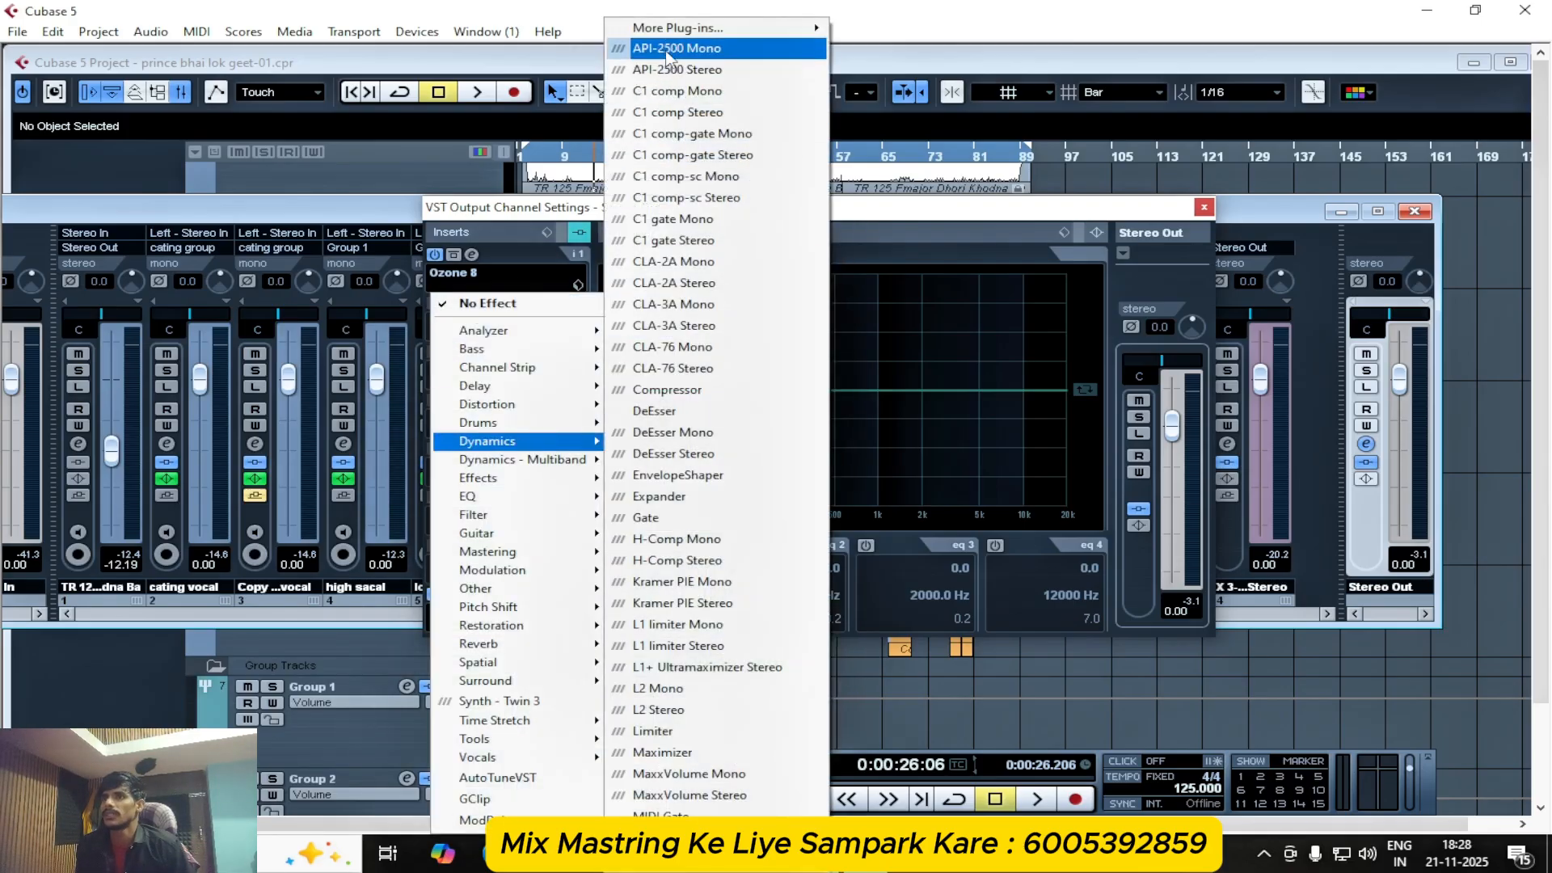
mouse_move(712, 29)
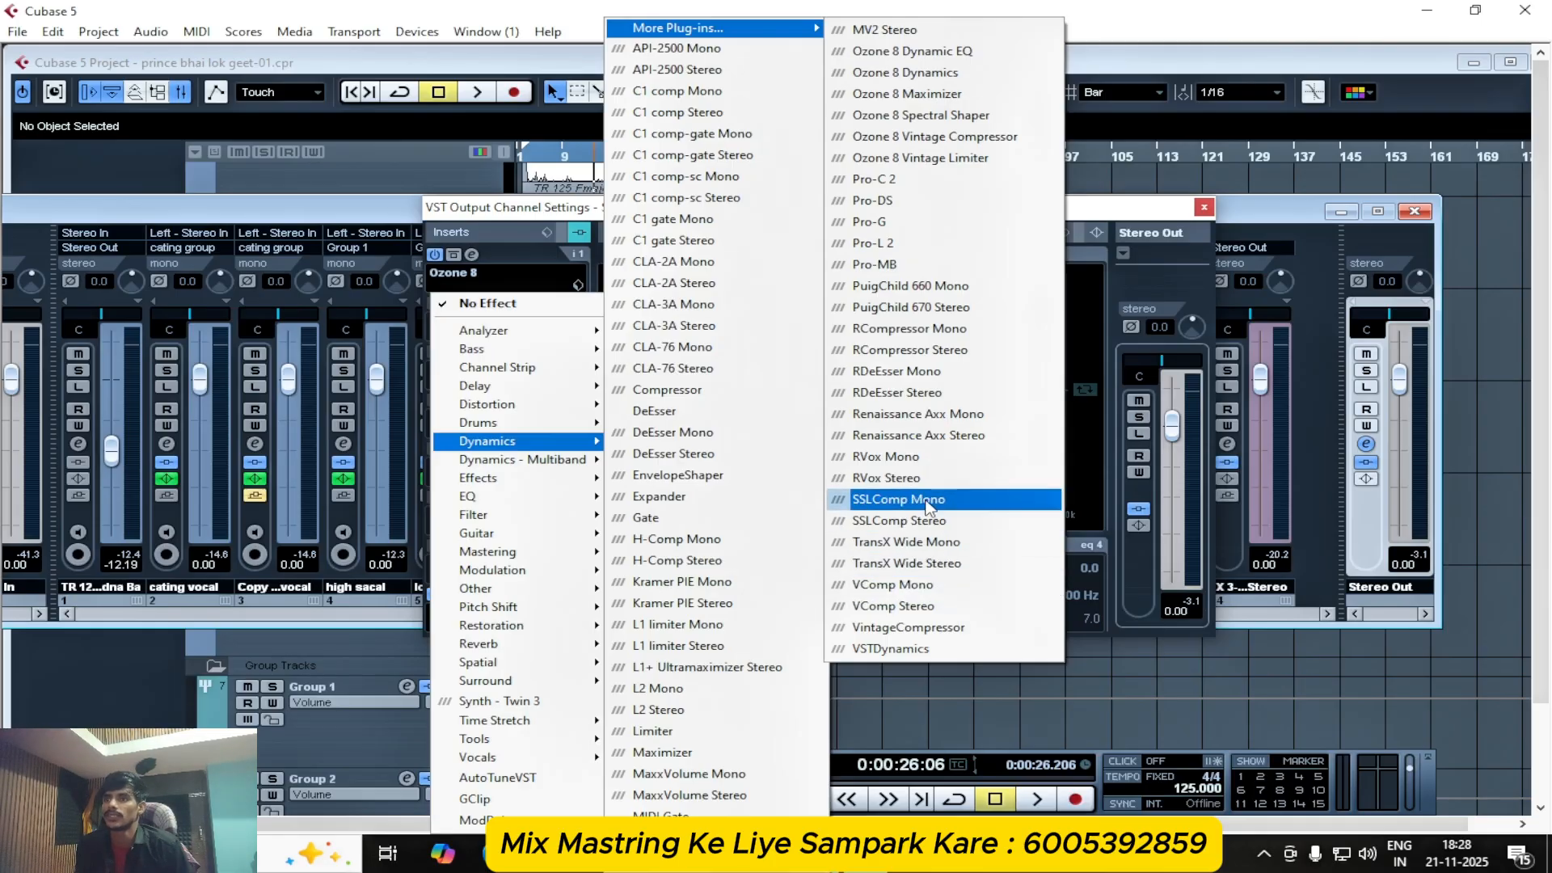
left_click(910, 527)
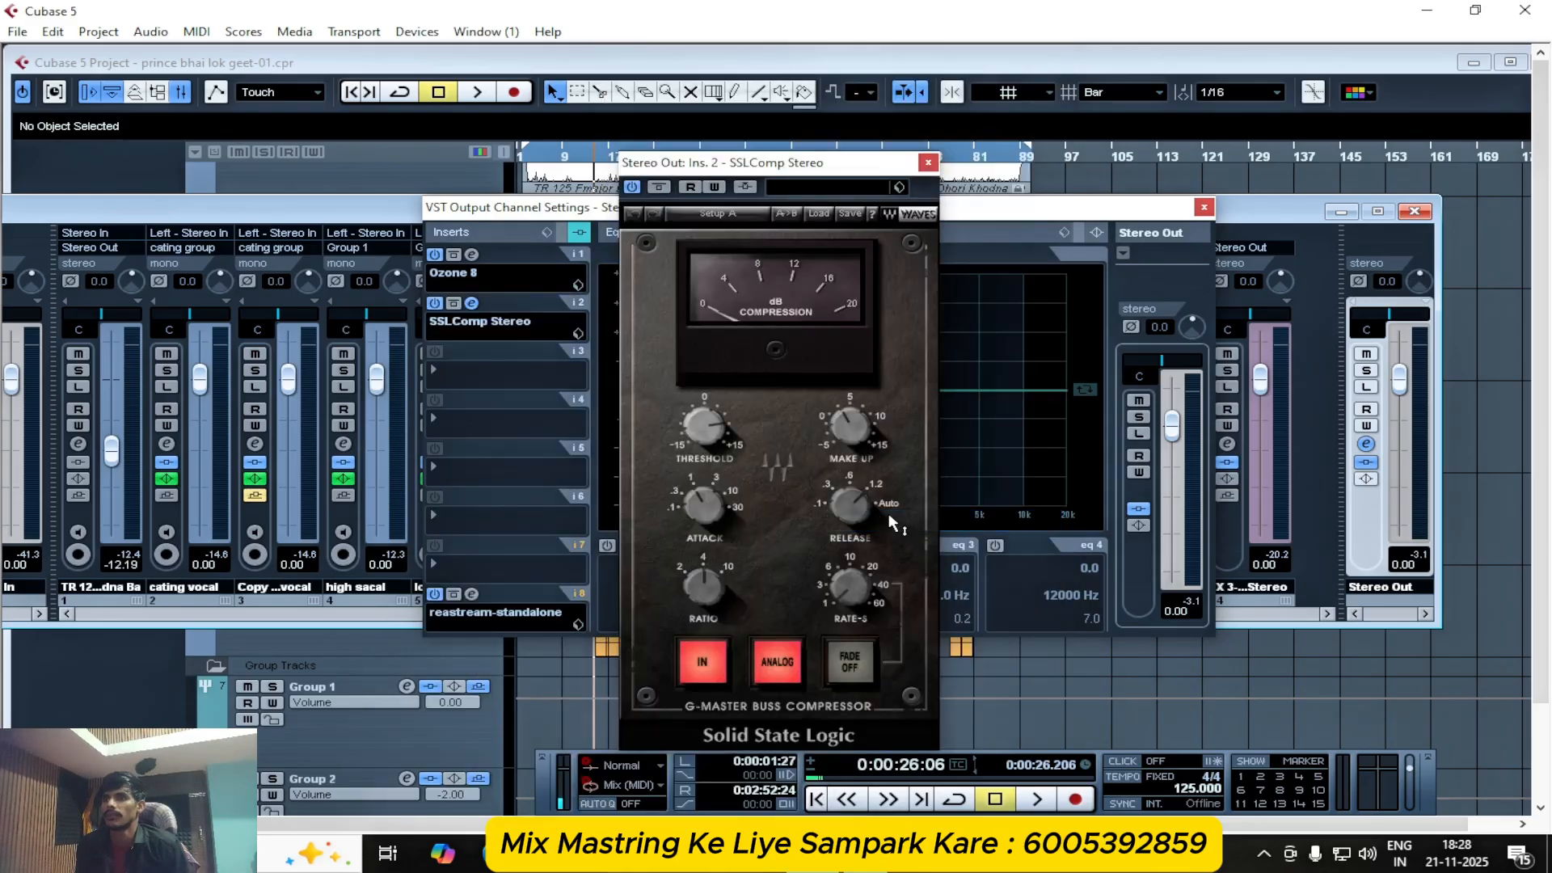
- Play the song, restarting it as needed, and set the SSLComp's attack to 3 ms and adjust its release
key("space")
left_click_drag(773, 165, 814, 169)
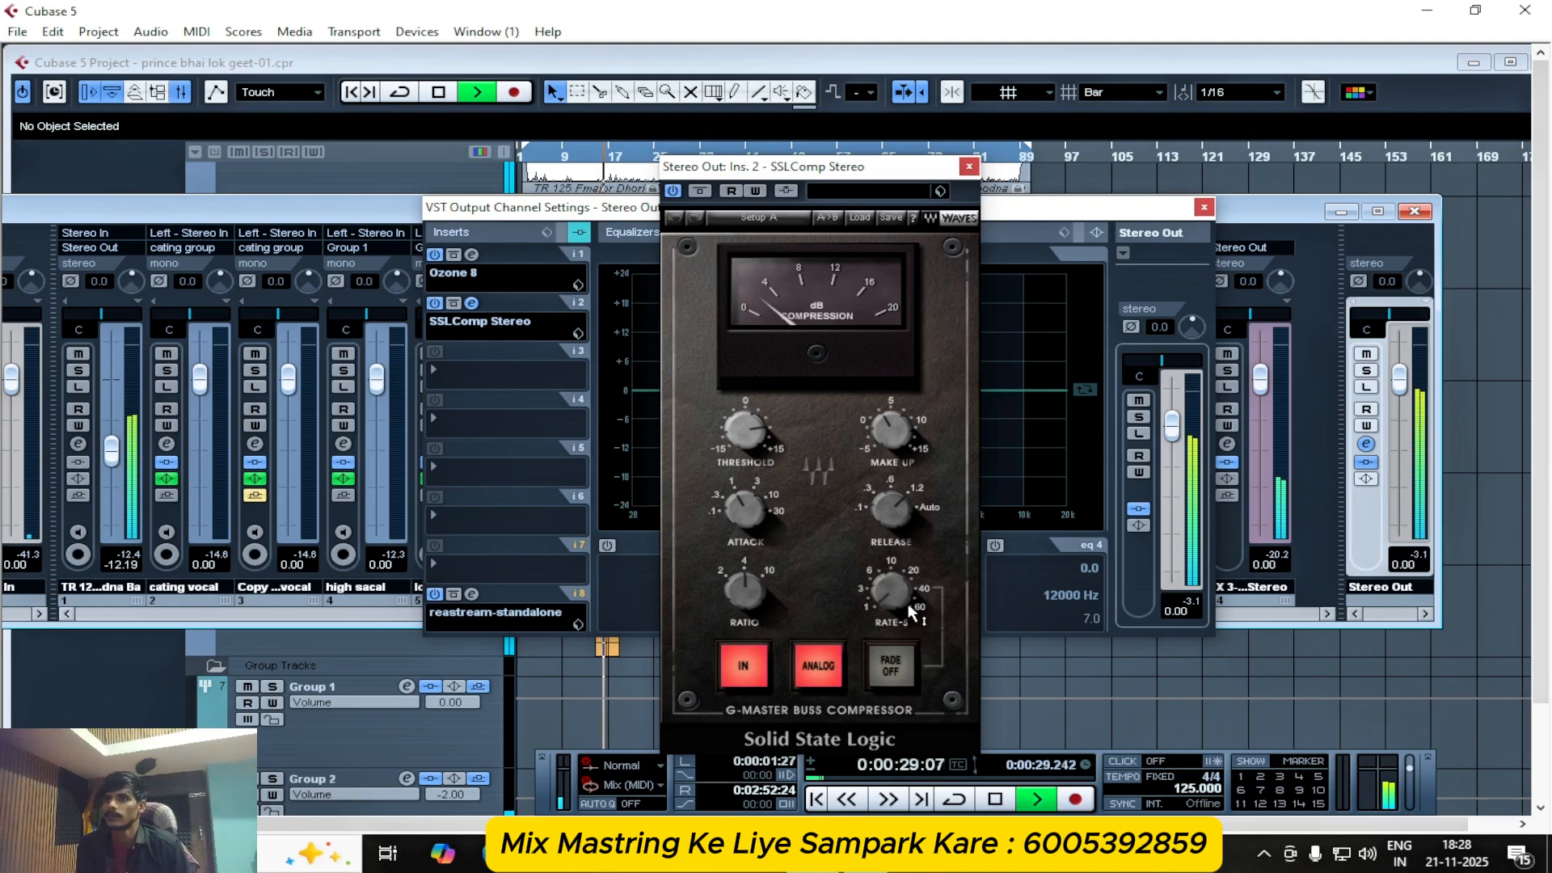
key("space")
left_click_drag(744, 513, 745, 497)
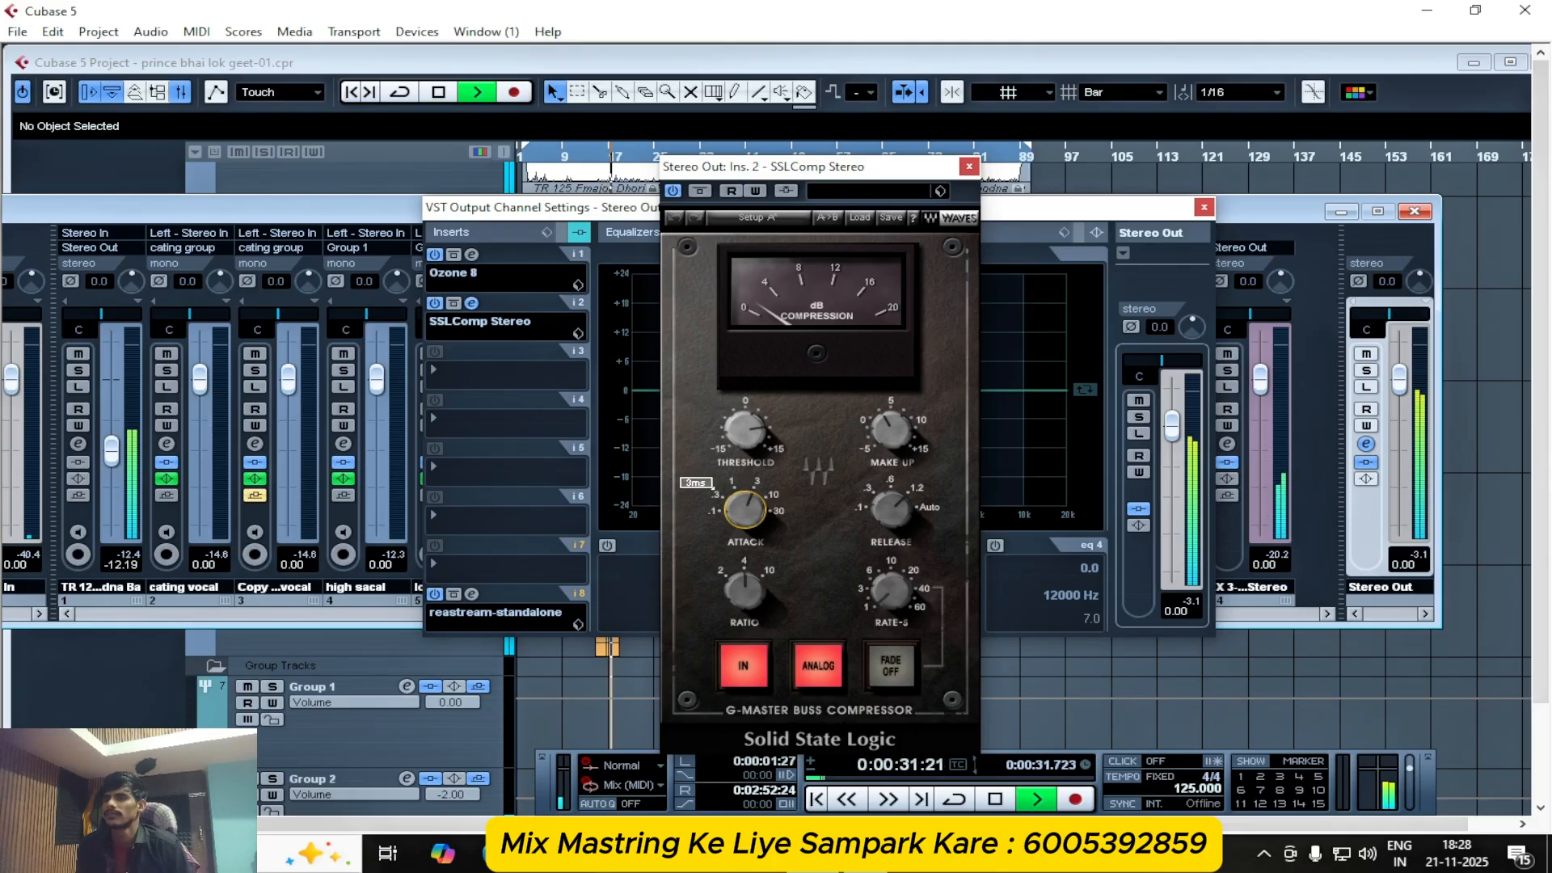
key("space")
key("space")
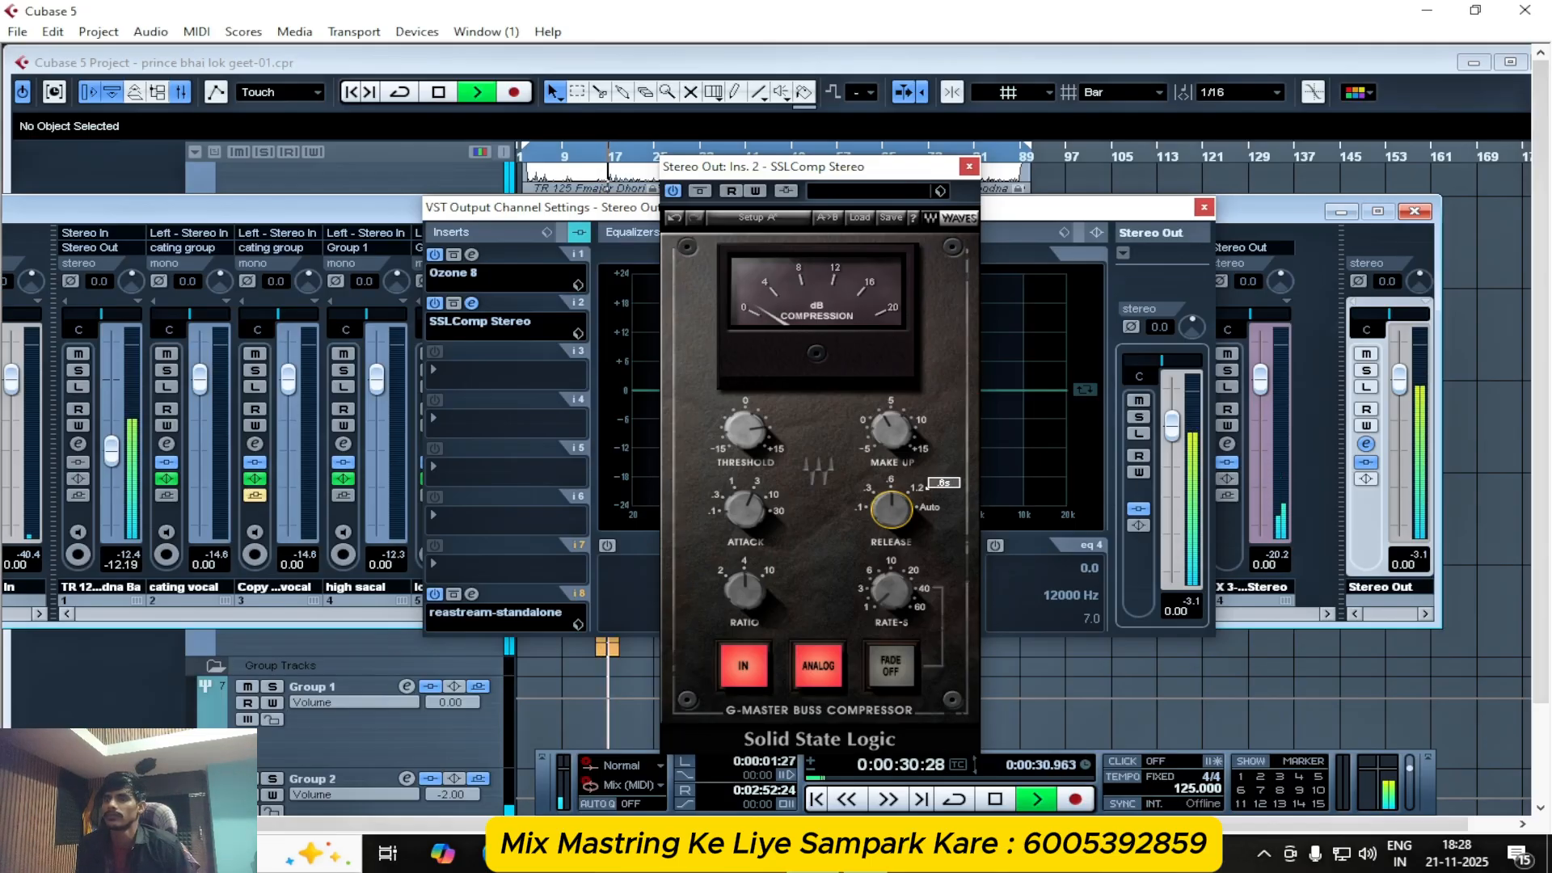
key("space")
key("space")
- Adjust the SSLComp's threshold, switch off its Analog option, and compare the sound with the effect bypassed and active
mouse_move(745, 424)
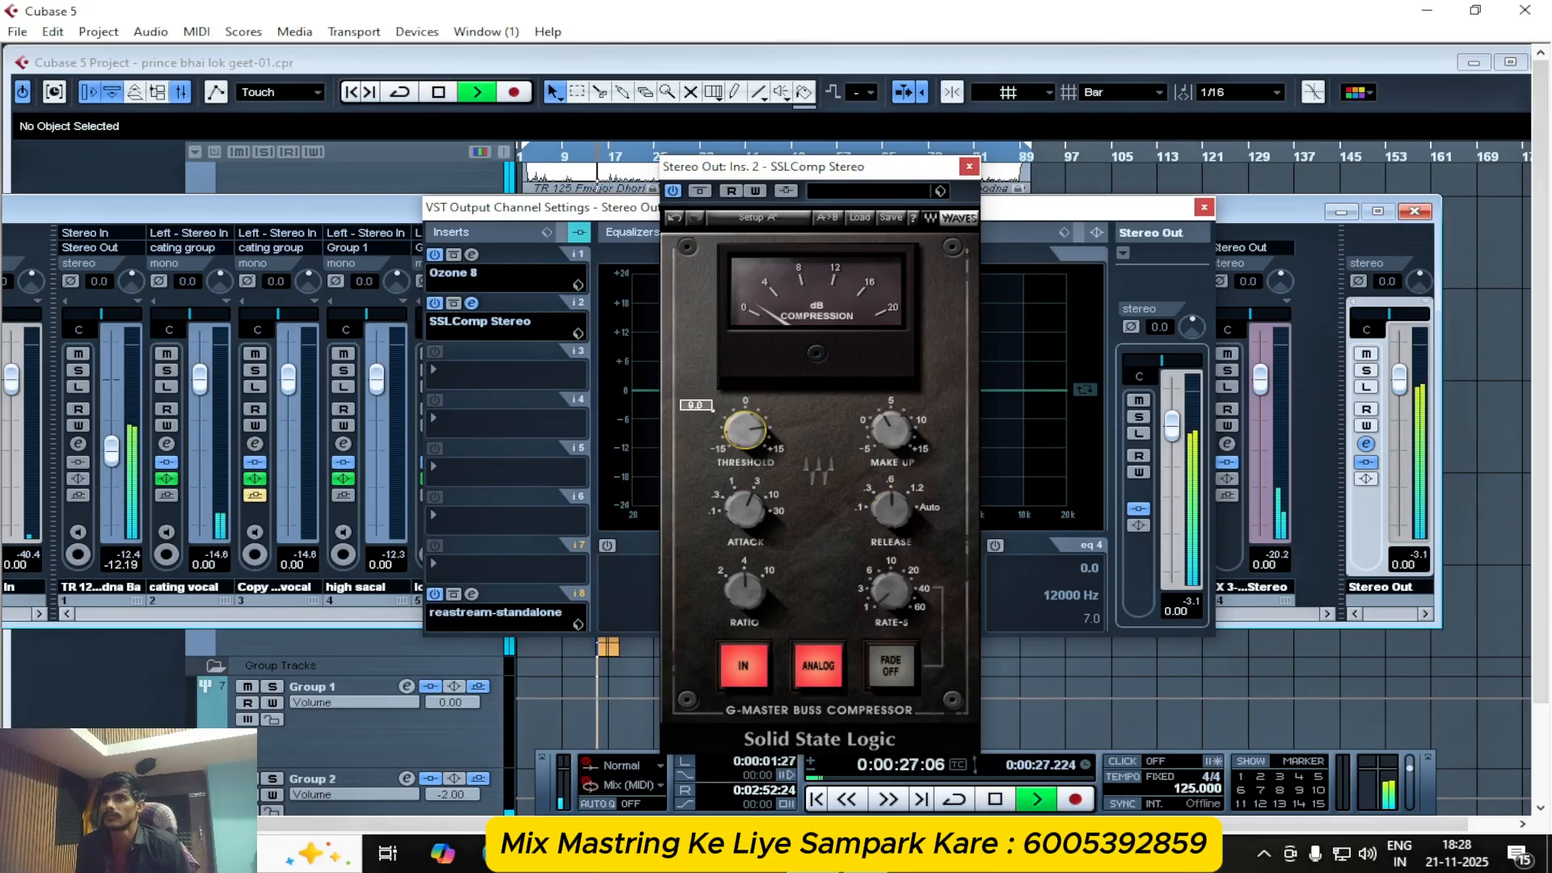
left_click_drag(745, 424, 745, 439)
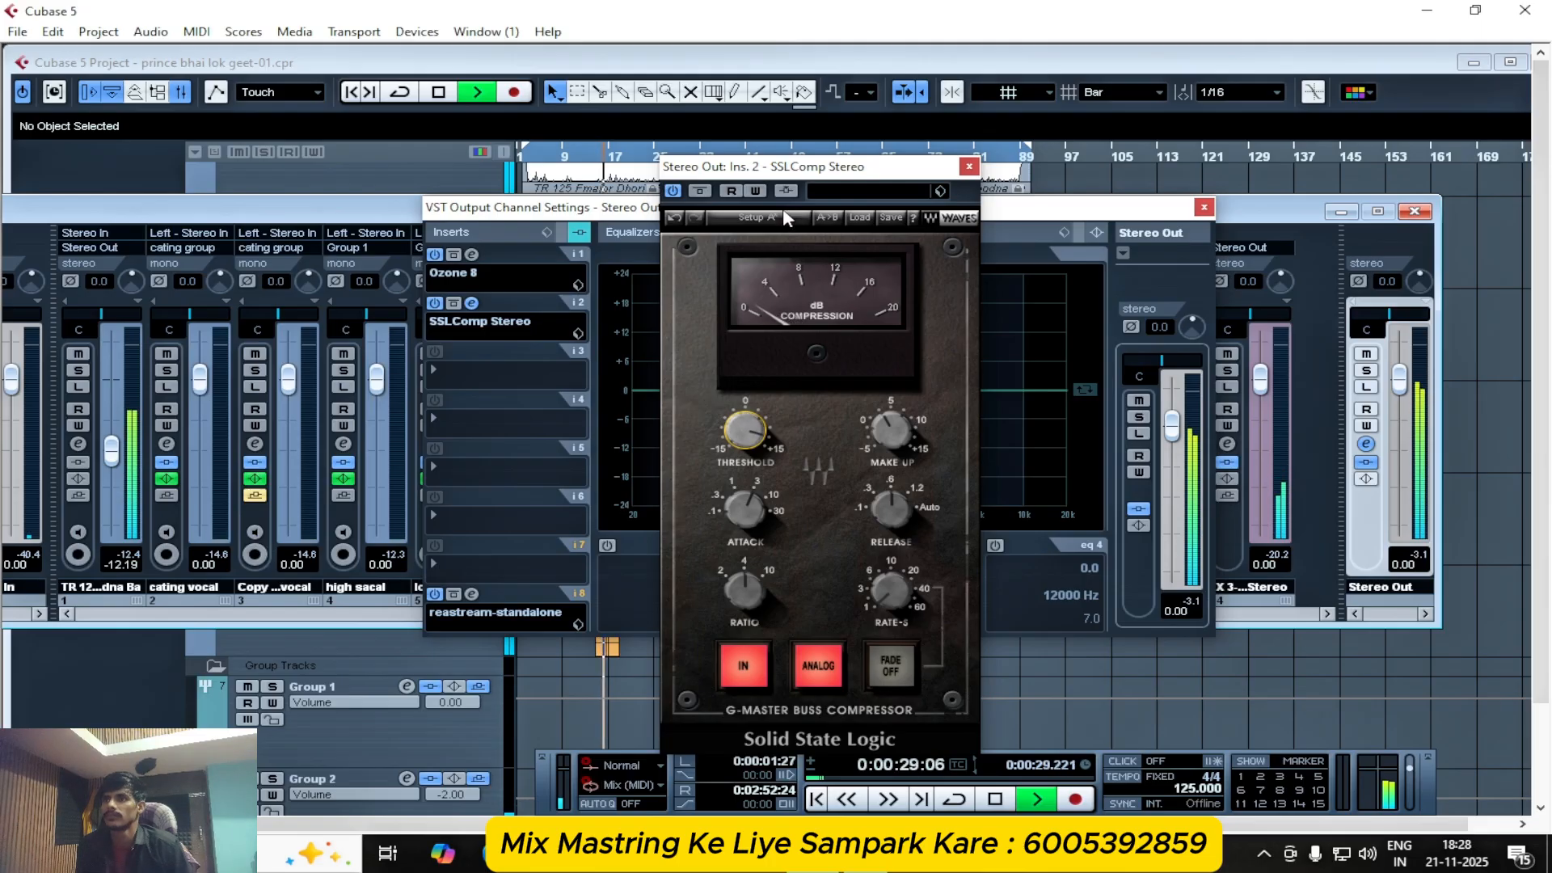
left_click(674, 190)
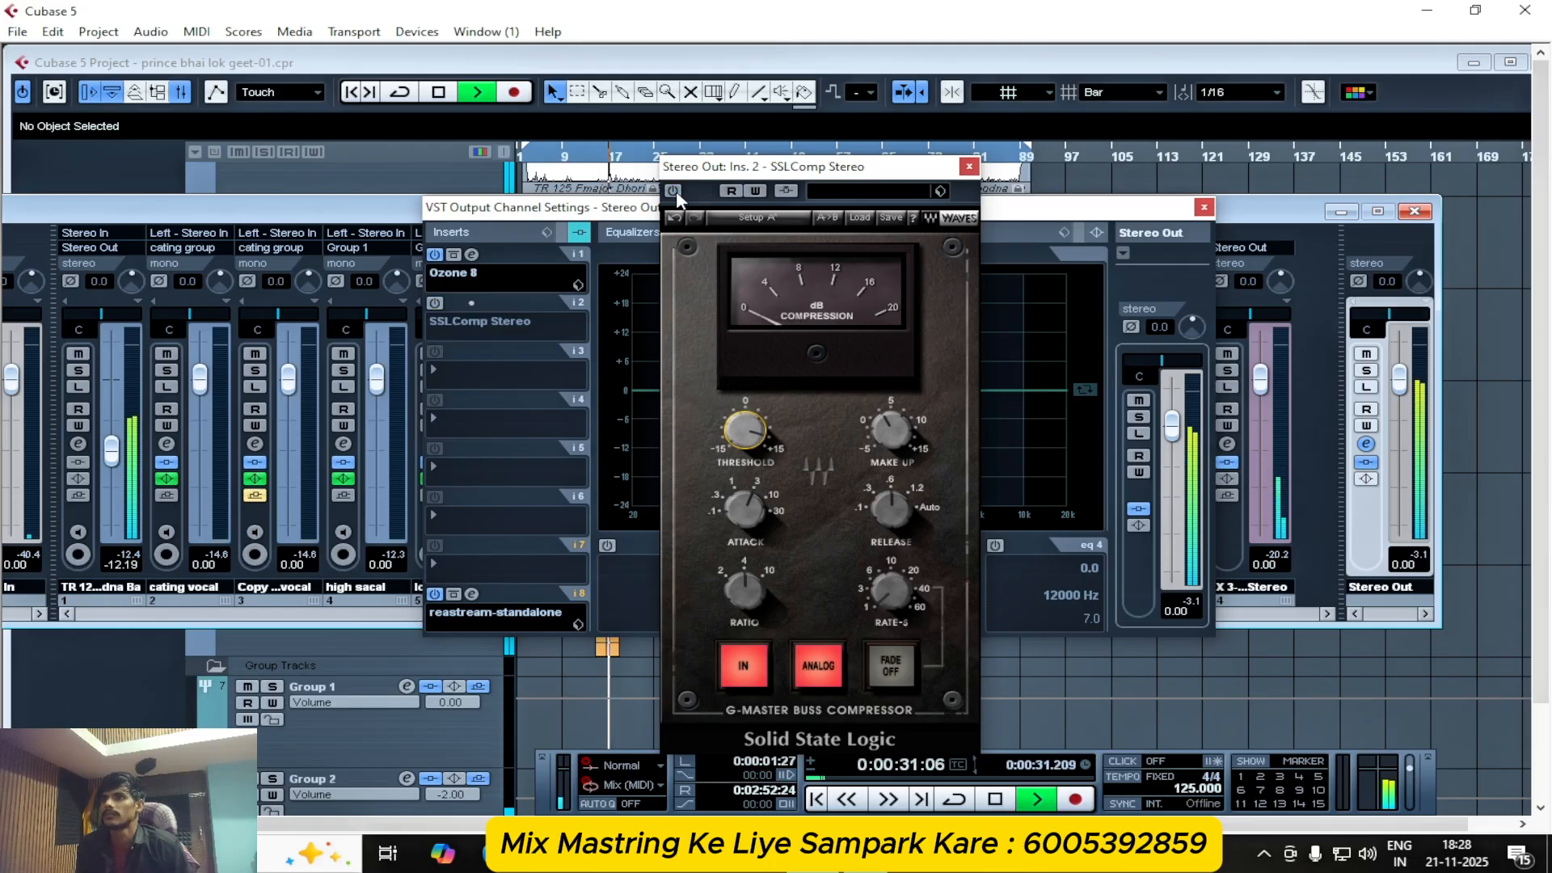
left_click(674, 190)
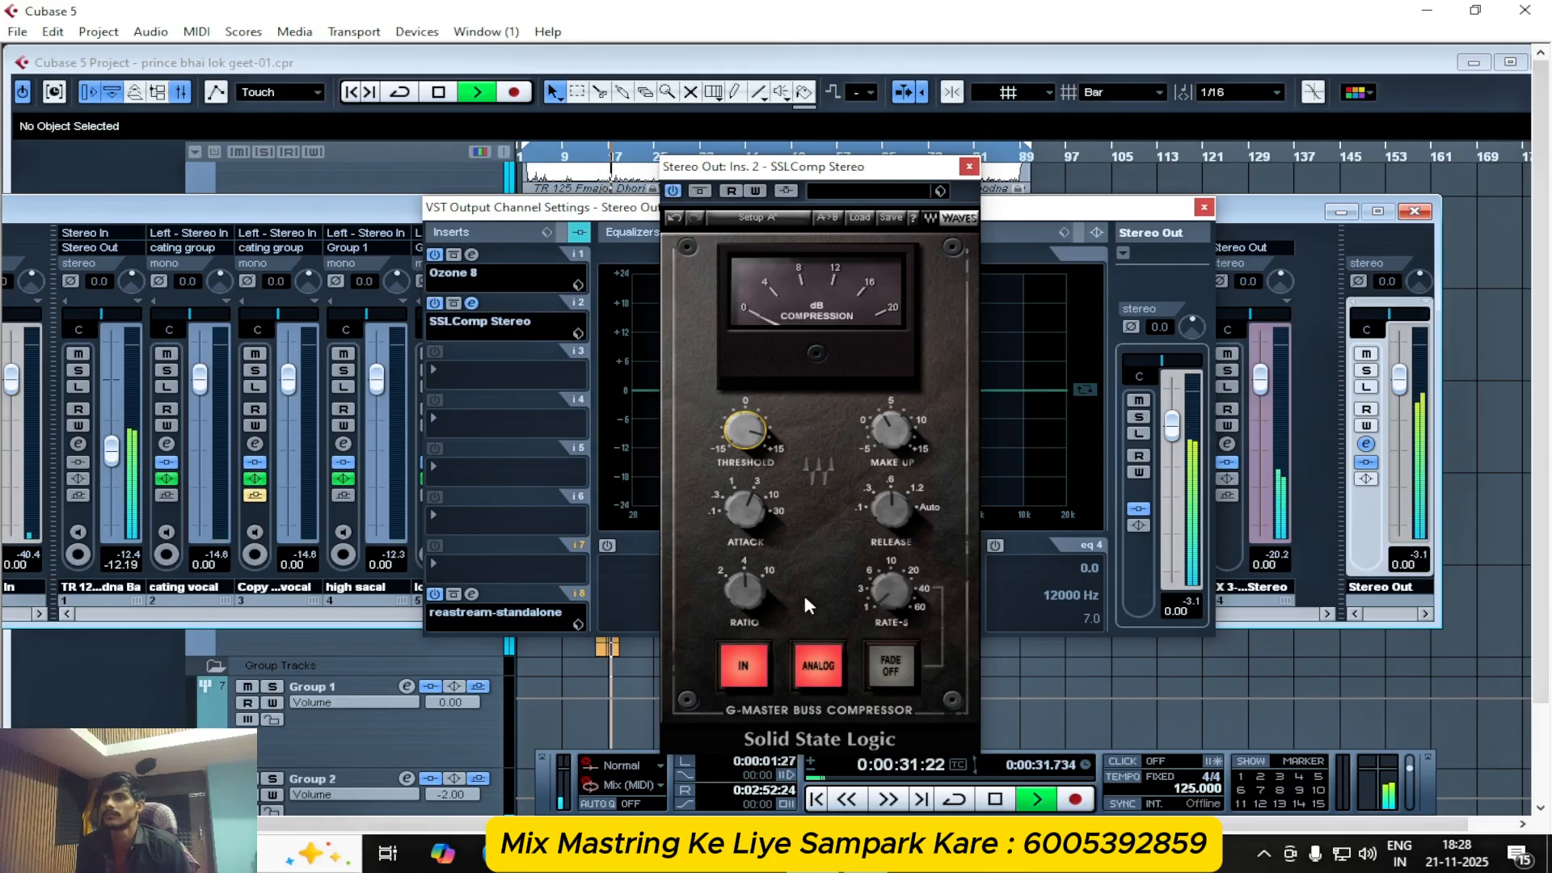
left_click(673, 191)
left_click(673, 192)
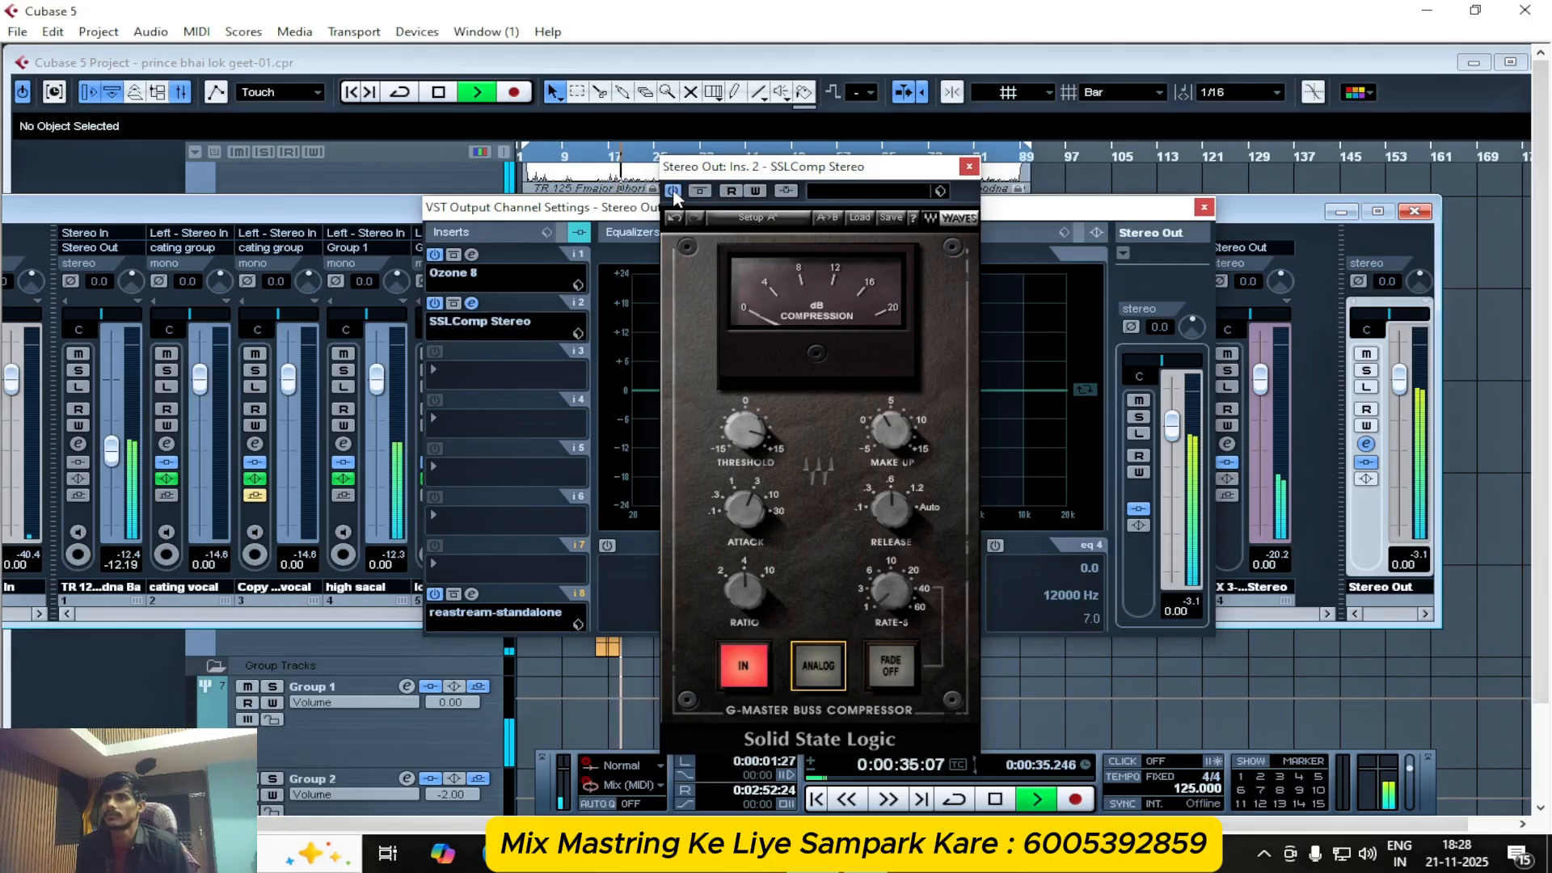
- Lower the SSLComp's threshold to about 7.0 for more compression and restart the song playback
left_click_drag(736, 429, 737, 443)
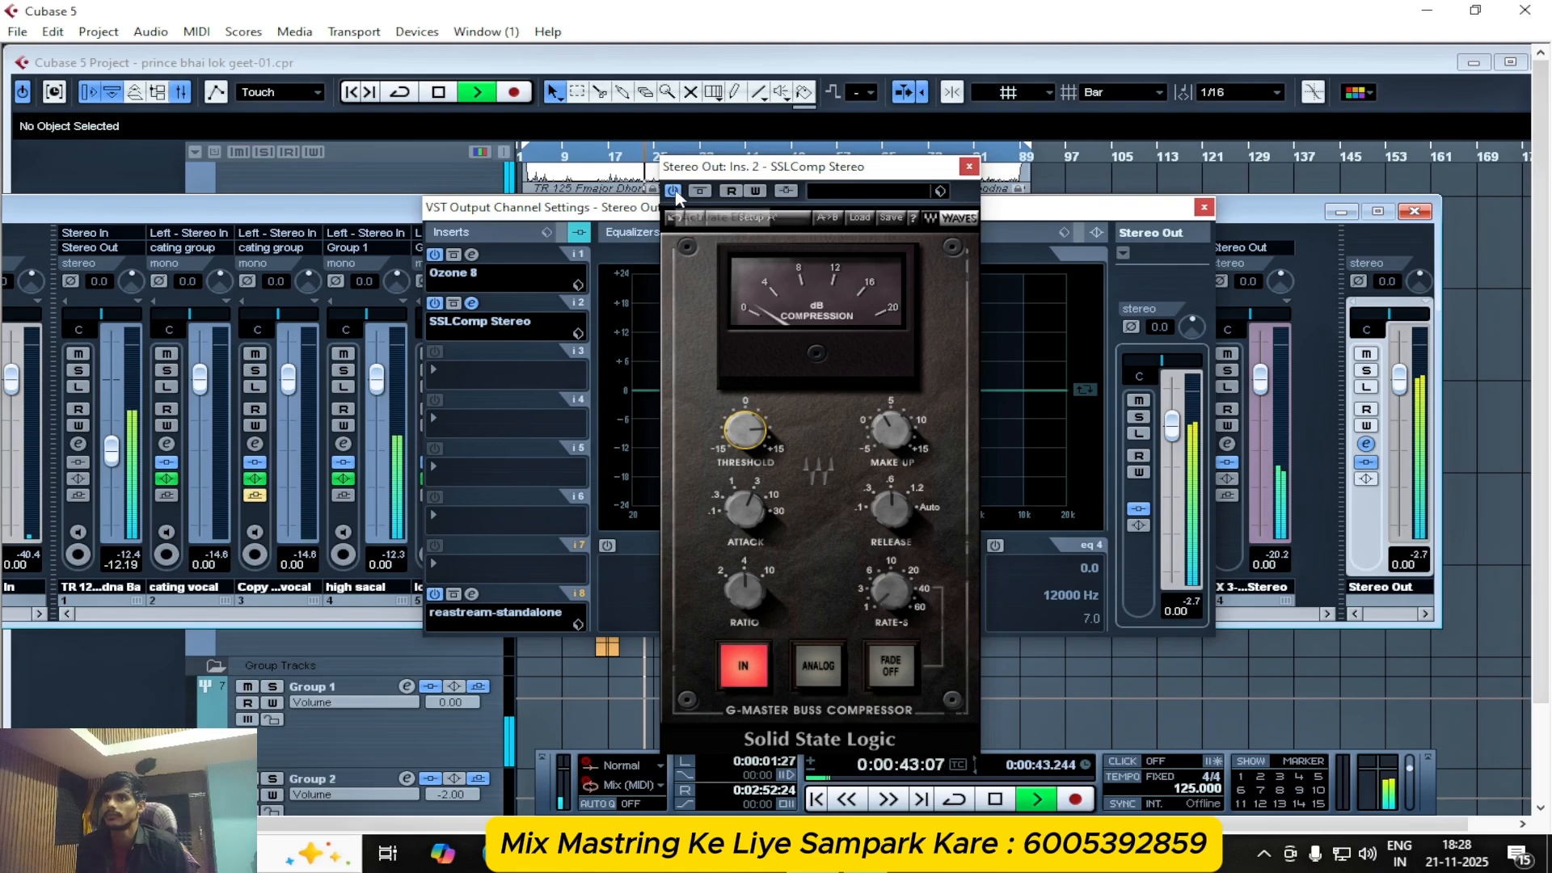
left_click_drag(757, 453, 757, 465)
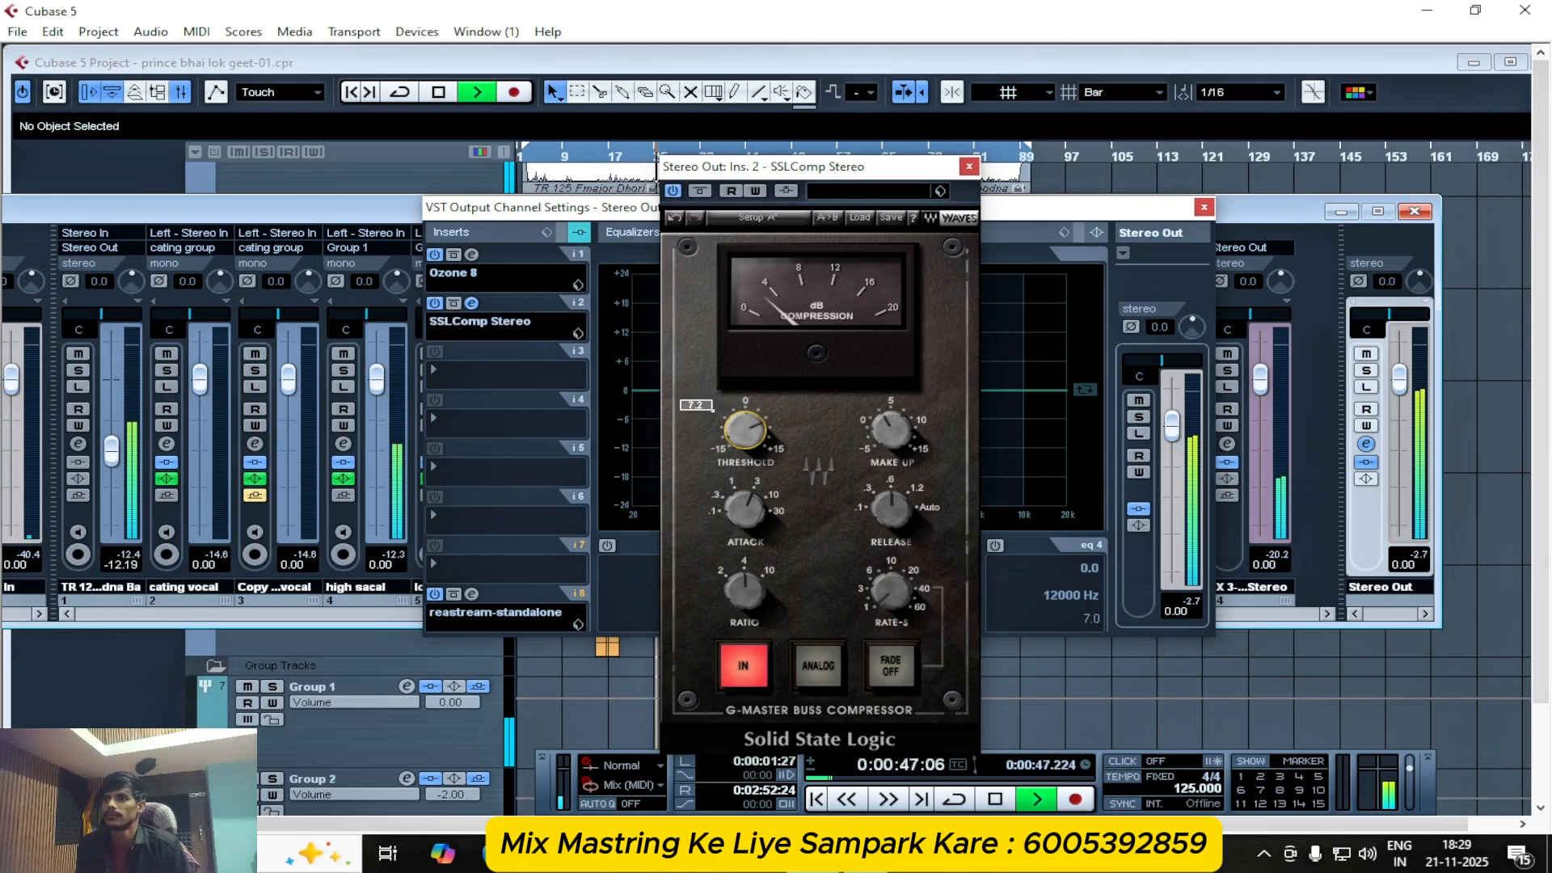
key("space")
key("space")
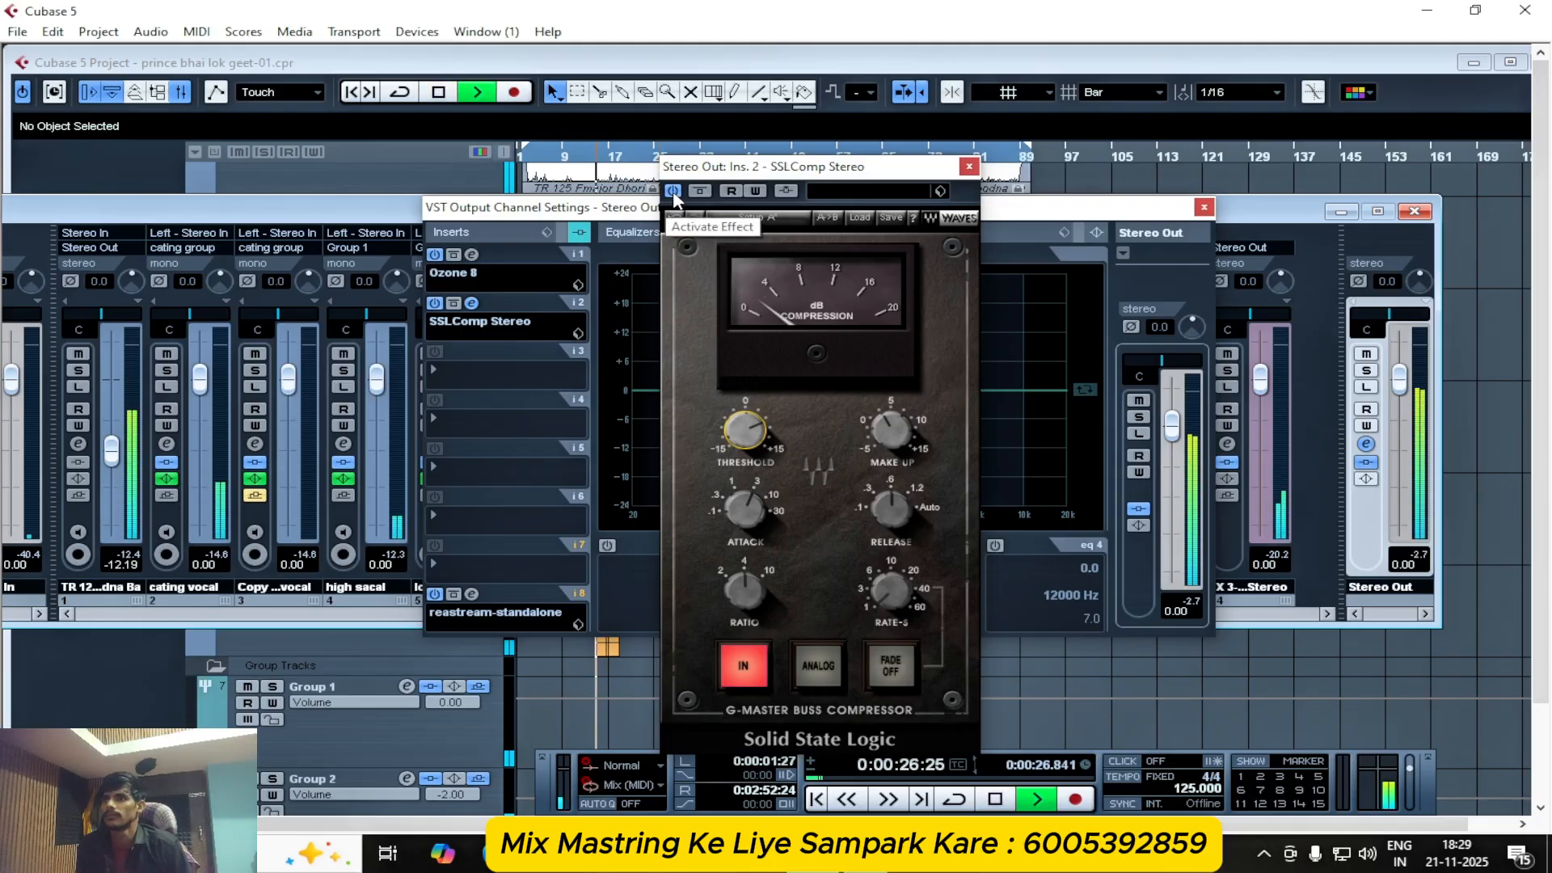
- Bypass and reactivate the SSLComp repeatedly during playback to compare the mix with and without the compression
left_click(673, 192)
left_click(673, 192)
left_click(673, 191)
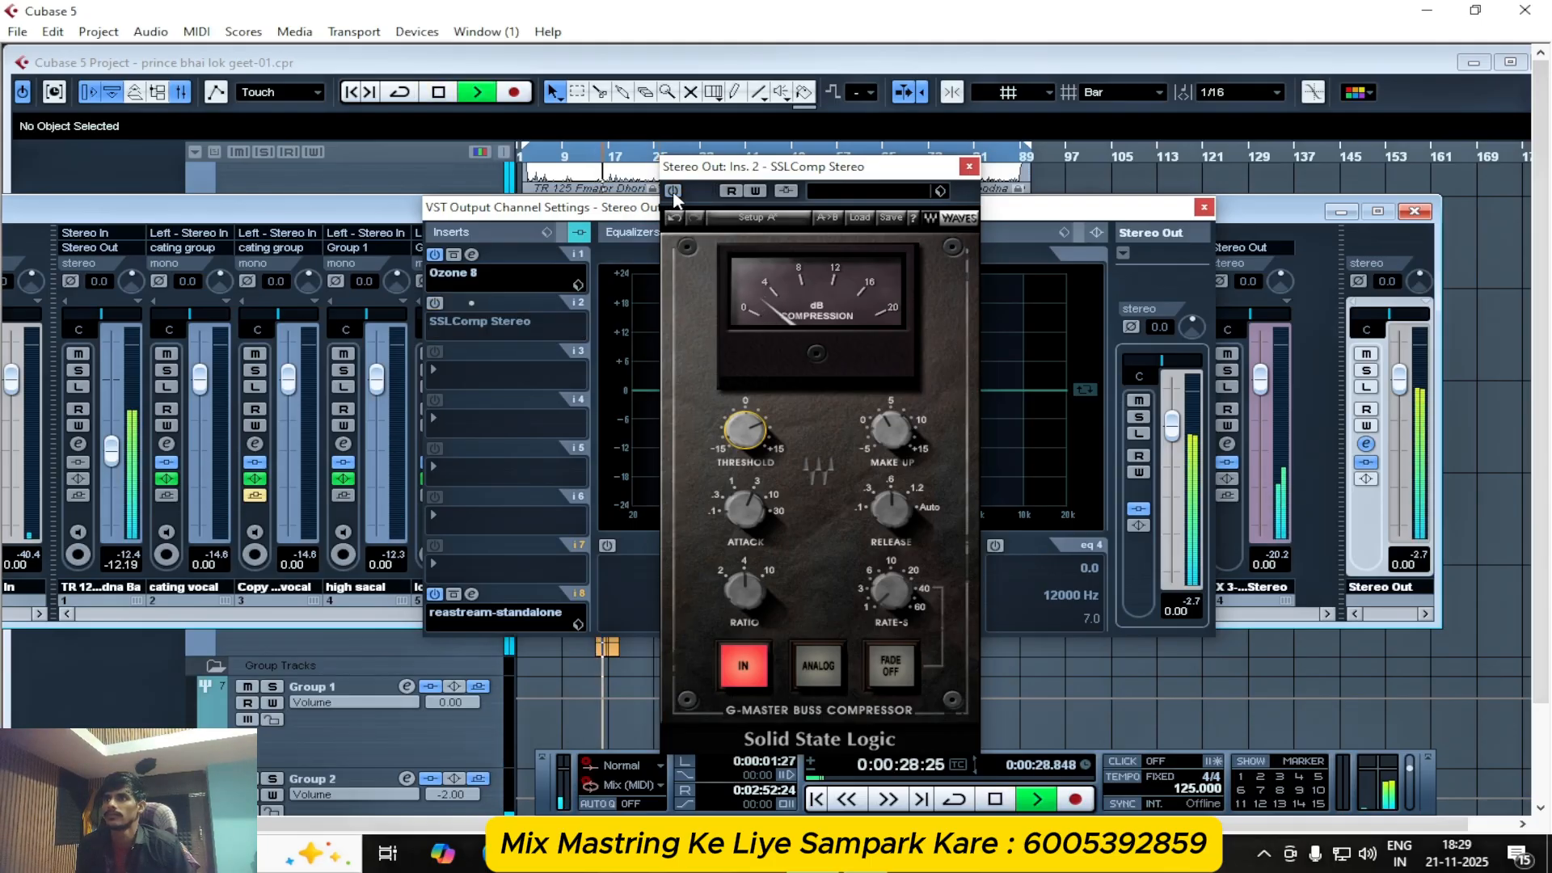
left_click(672, 191)
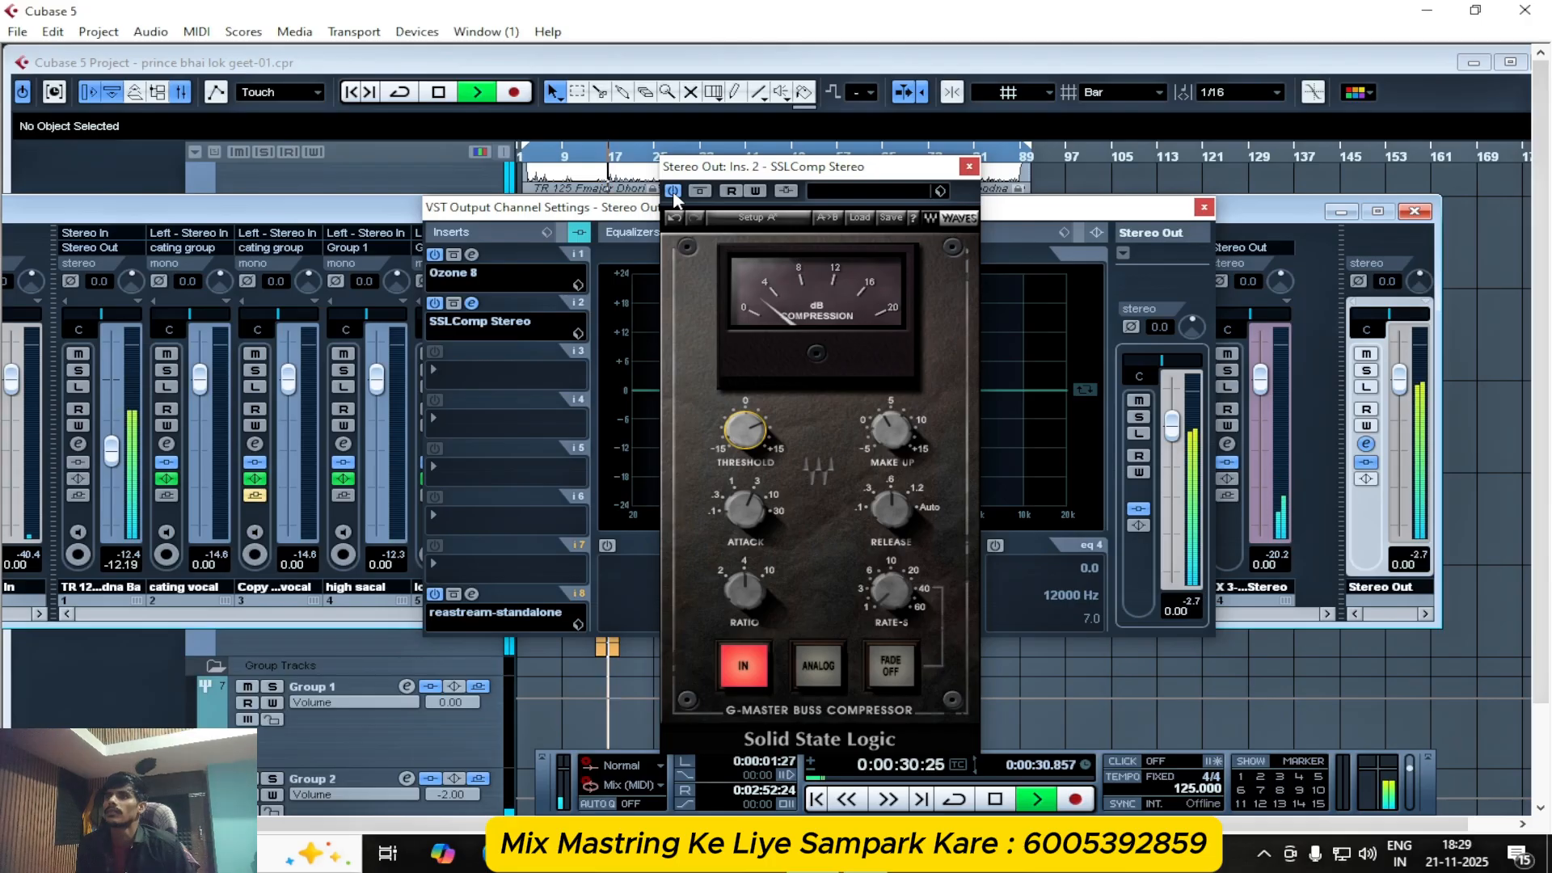
left_click(673, 191)
left_click(673, 192)
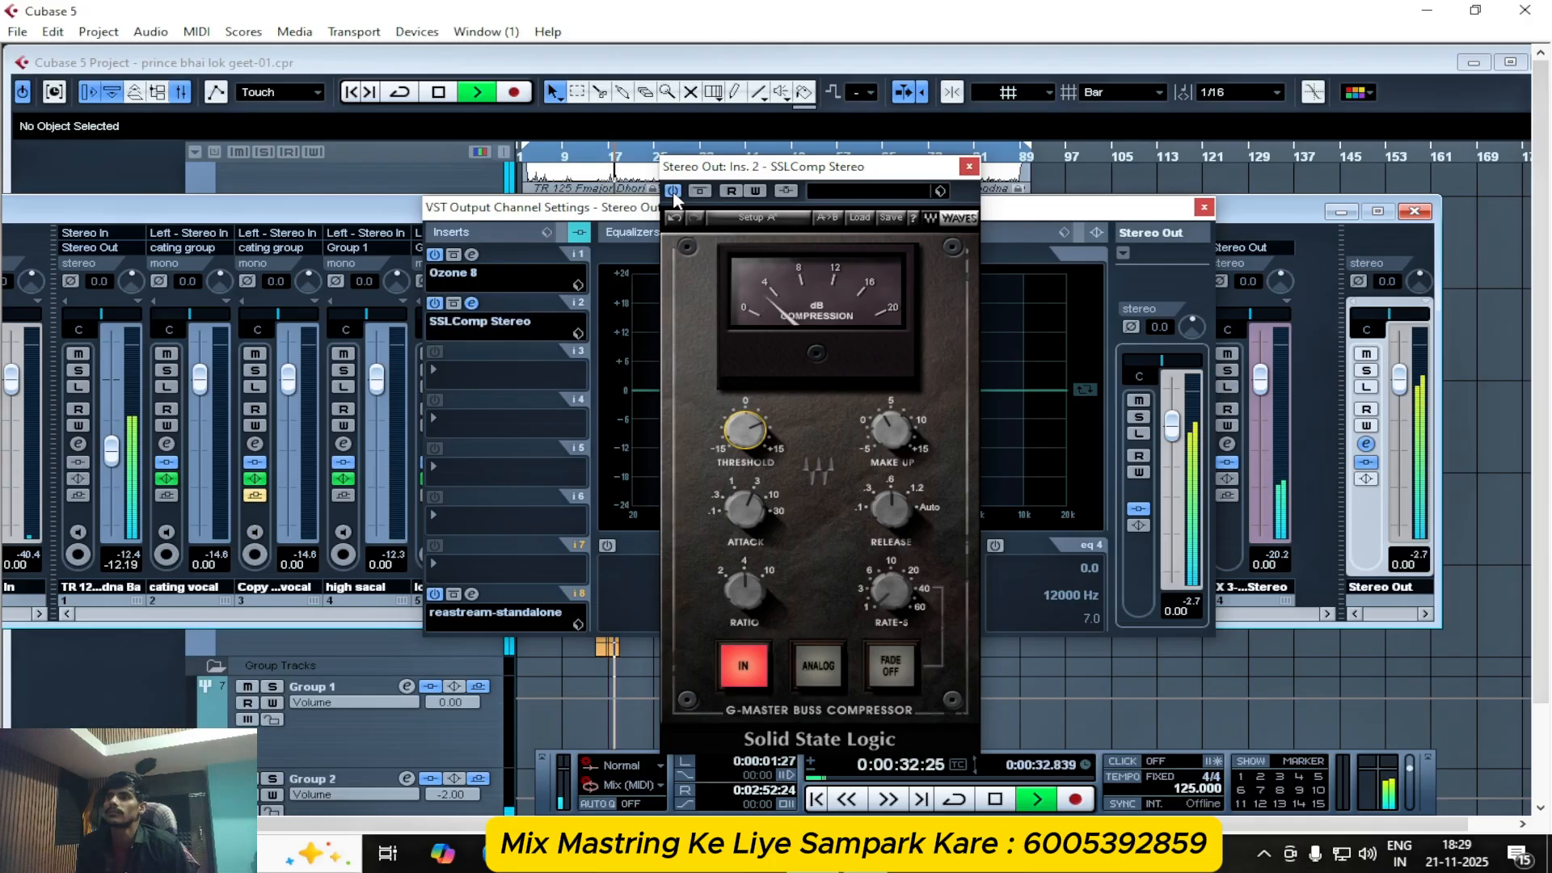
left_click(672, 192)
left_click(673, 192)
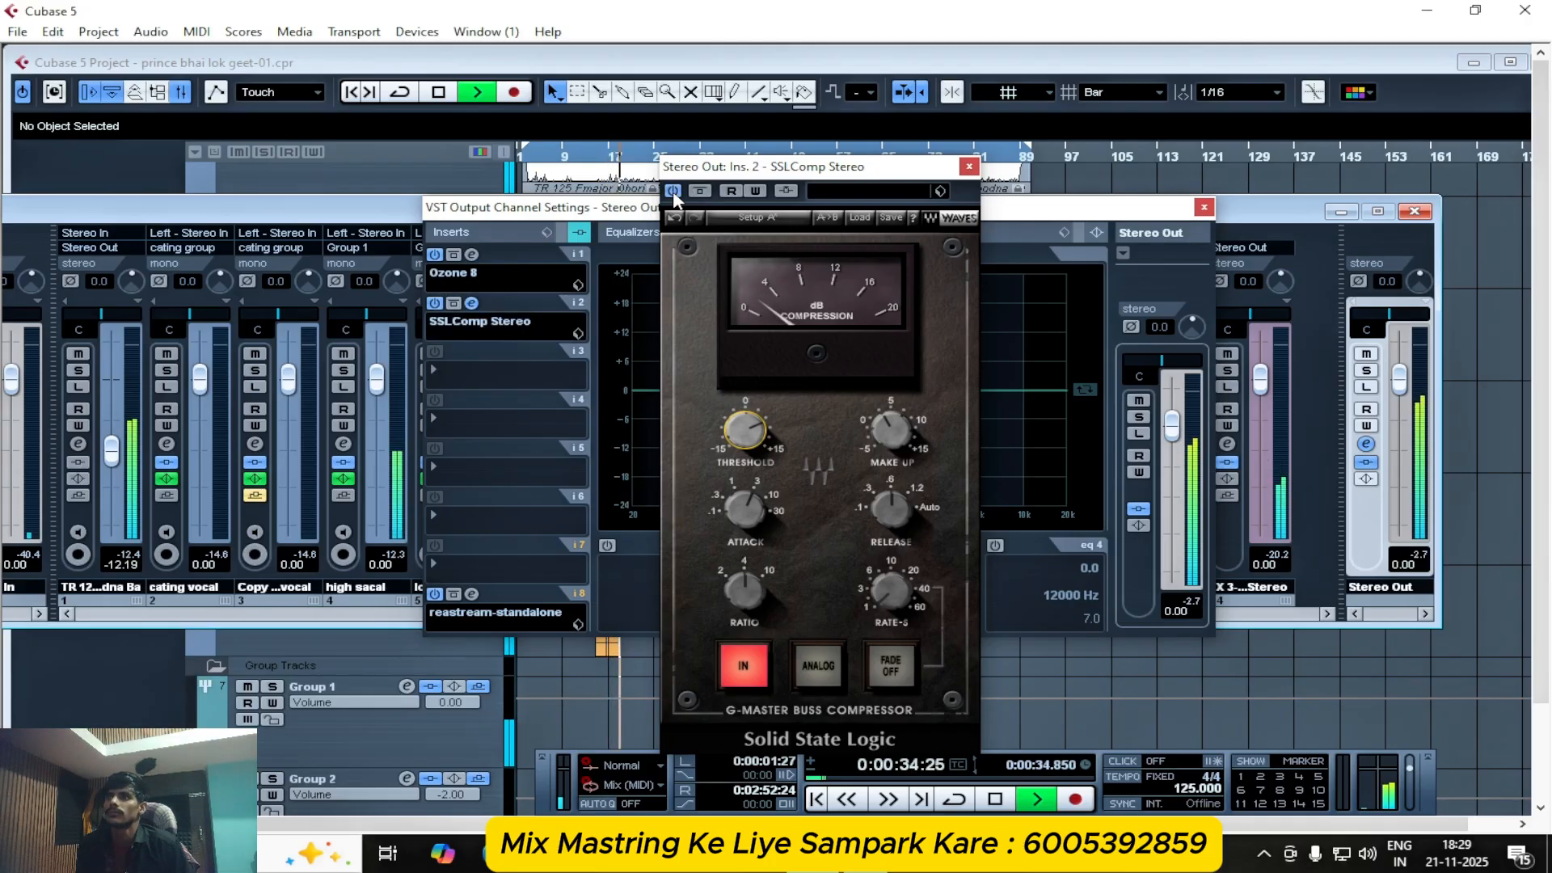
left_click(672, 192)
left_click(672, 192)
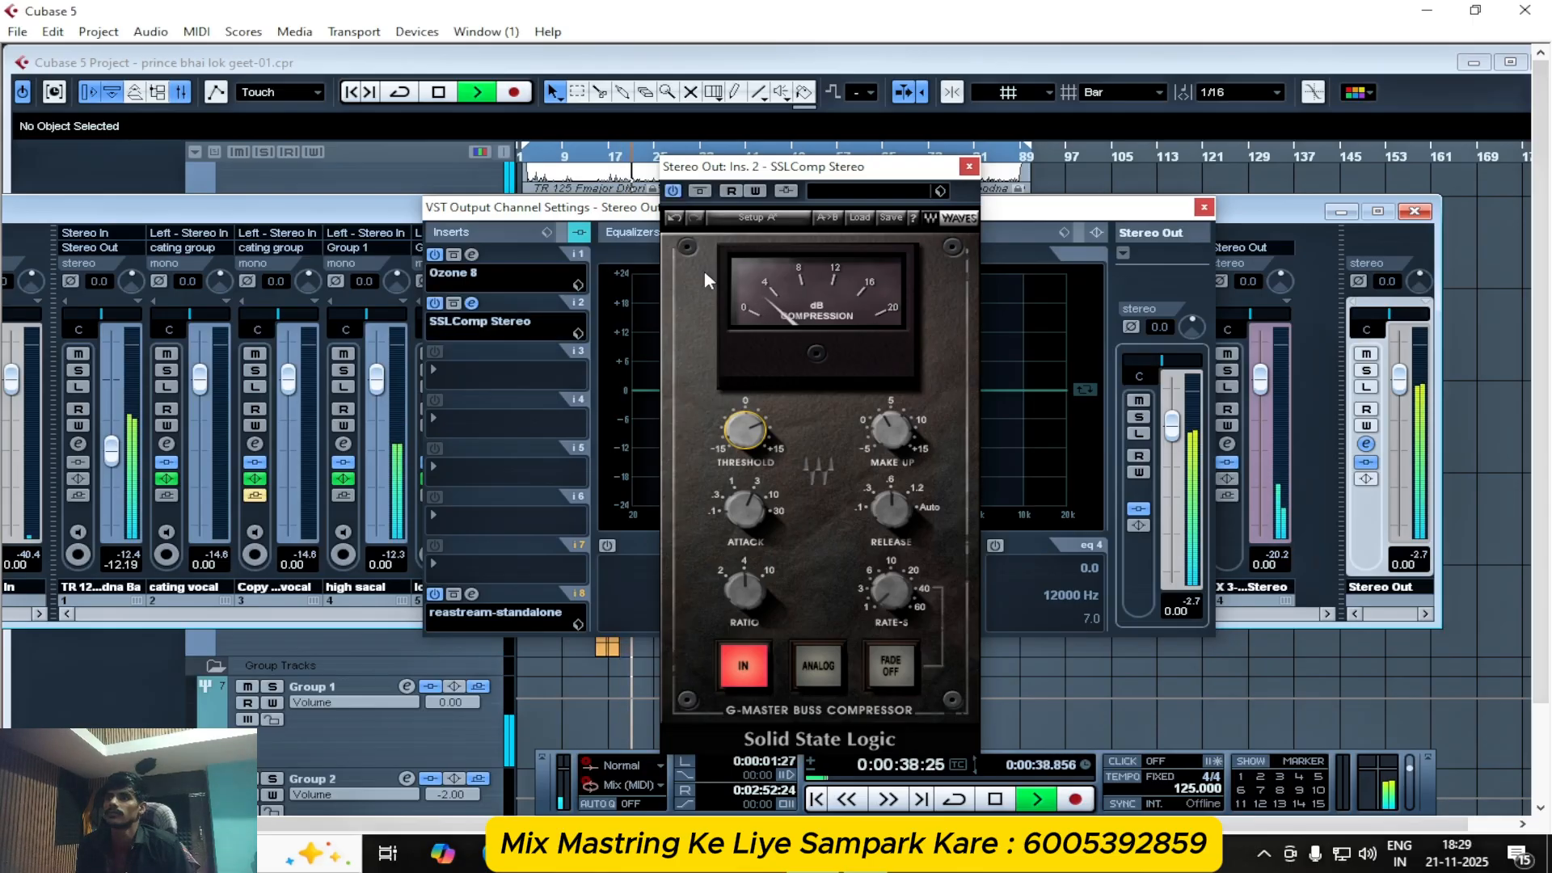
left_click(674, 190)
left_click(674, 191)
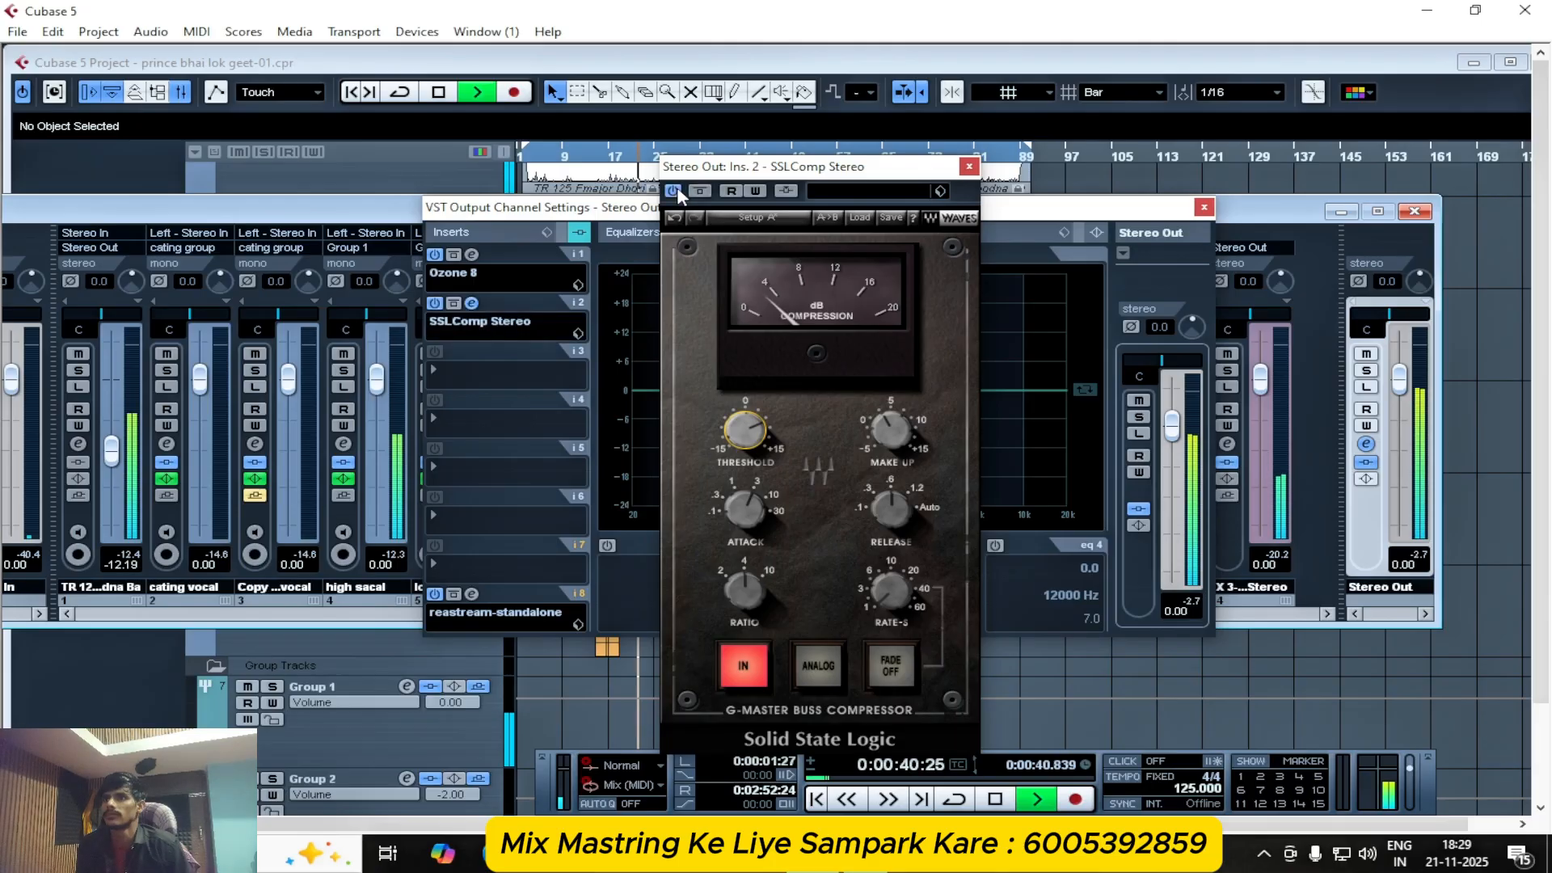
- Bypass the SSLComp, fine-tune its threshold to about 6.8, and restart the song from around bar 13
left_click(674, 190)
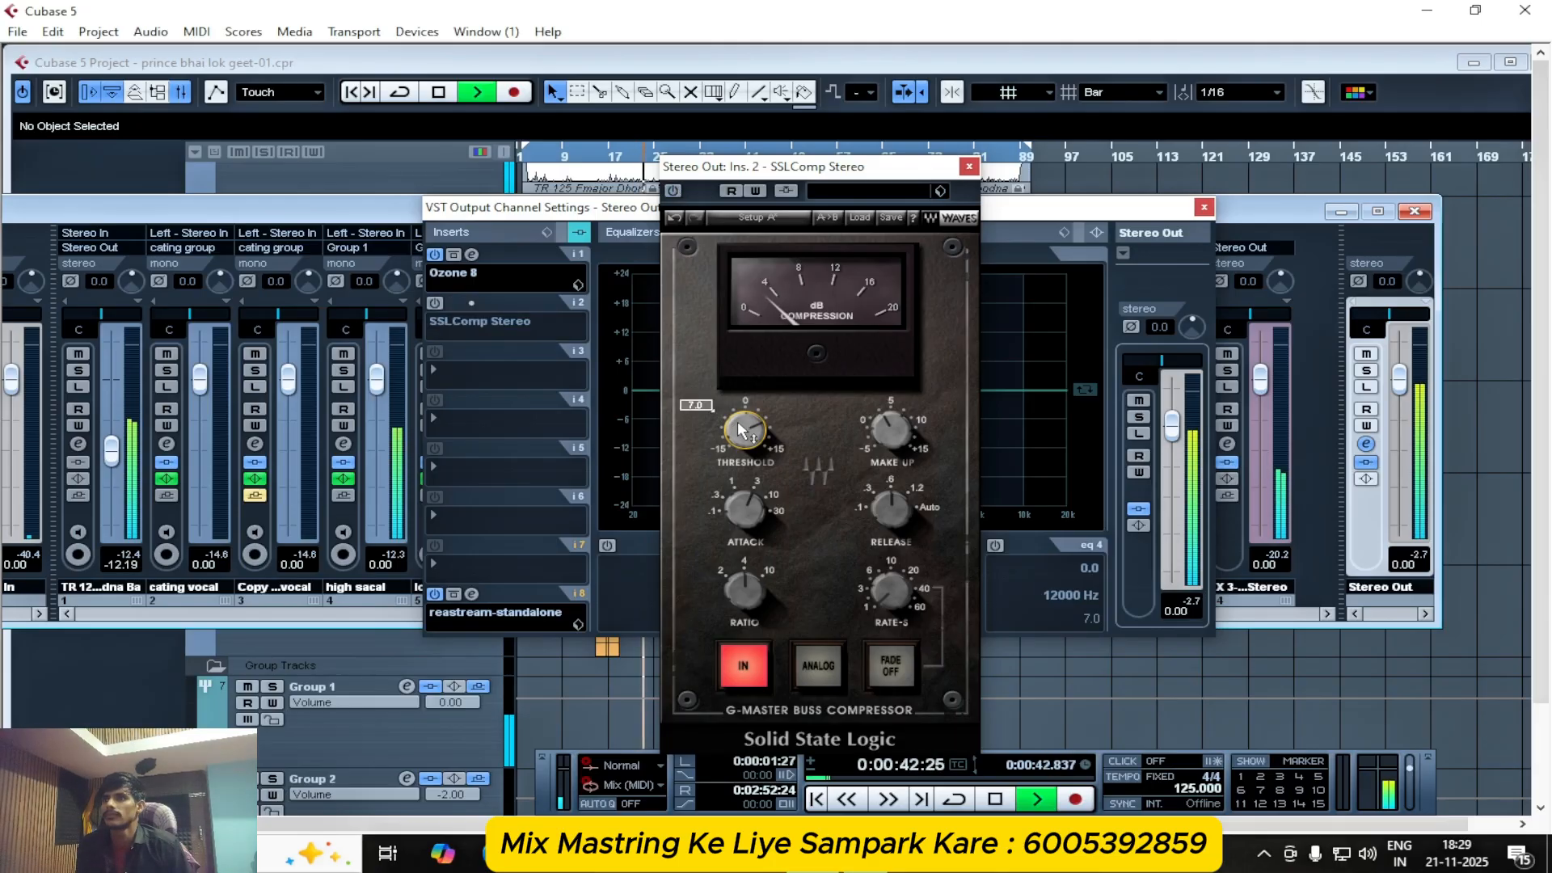
left_click_drag(725, 421, 724, 425)
left_click(595, 154)
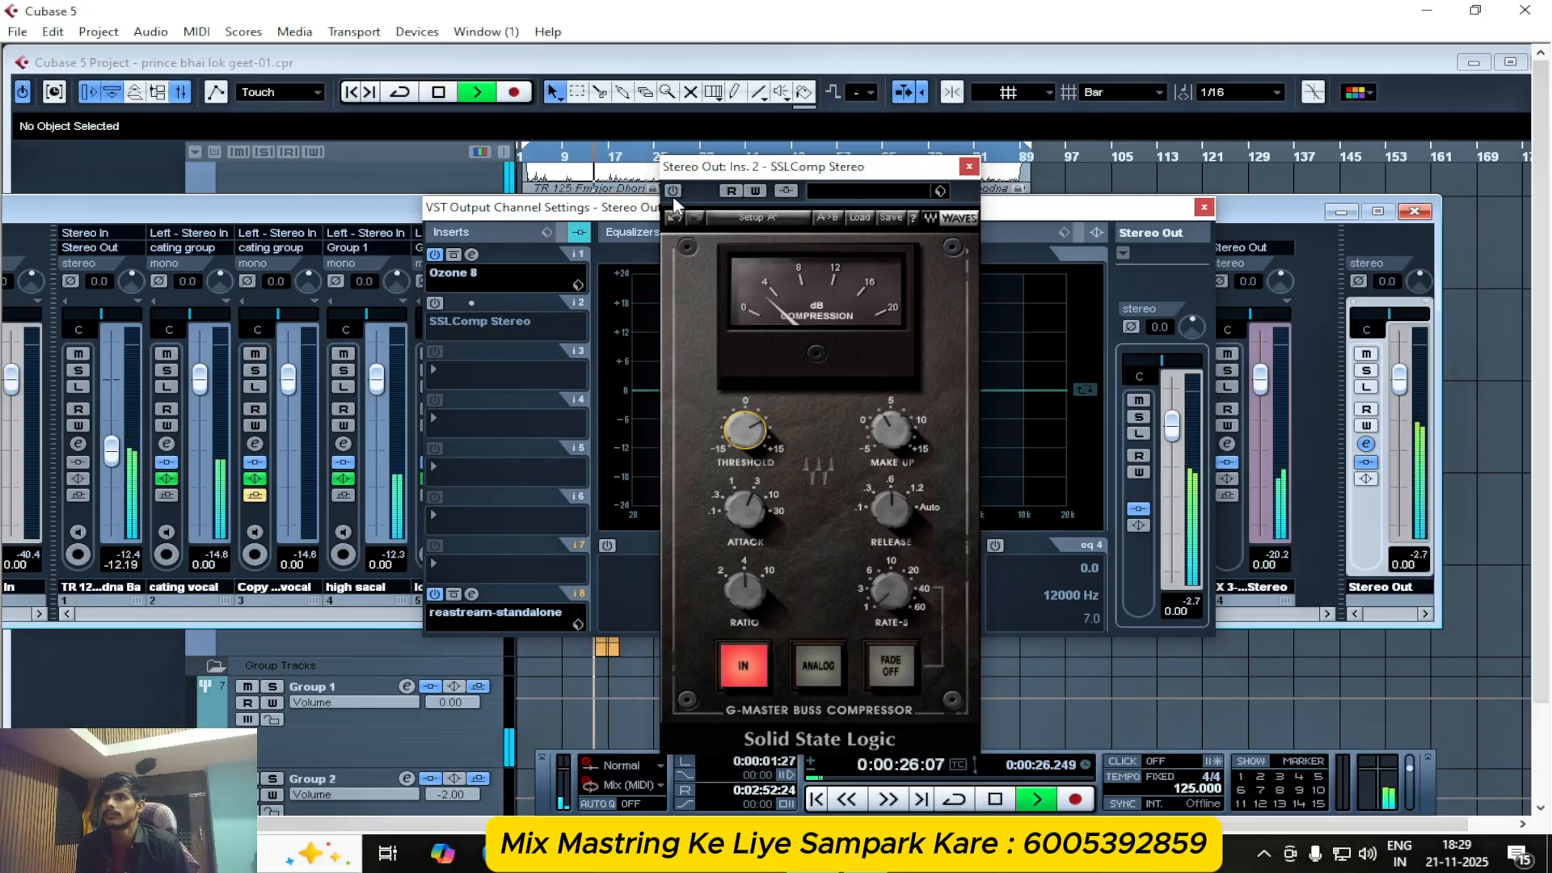
- Toggle the SSLComp on and off while the song plays to check the adjusted threshold, leave it active, and stop playback
left_click(673, 191)
left_click(672, 190)
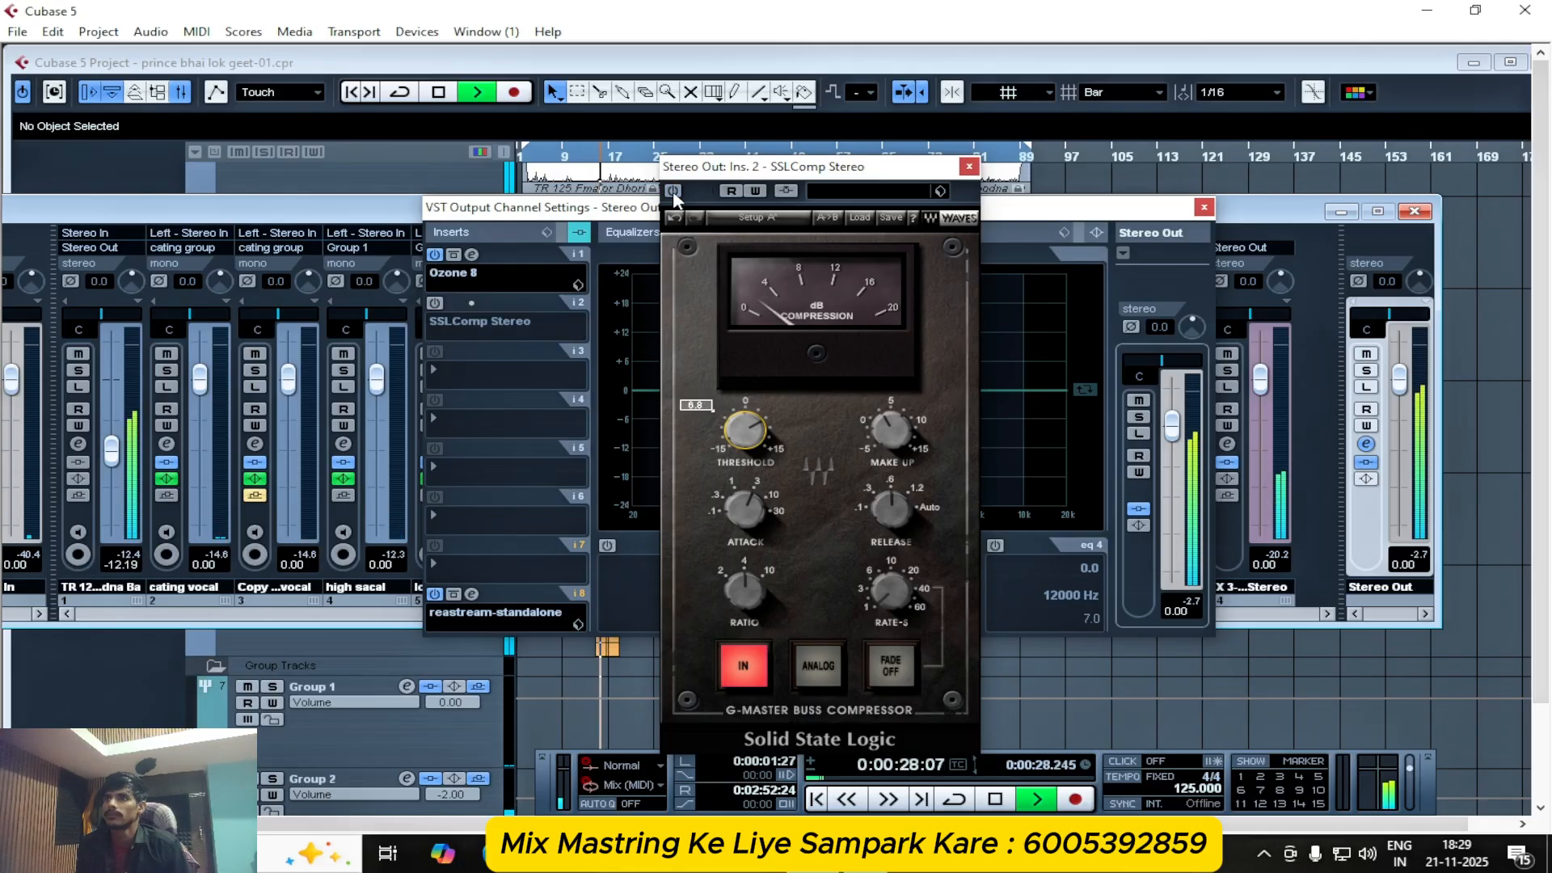
left_click(673, 190)
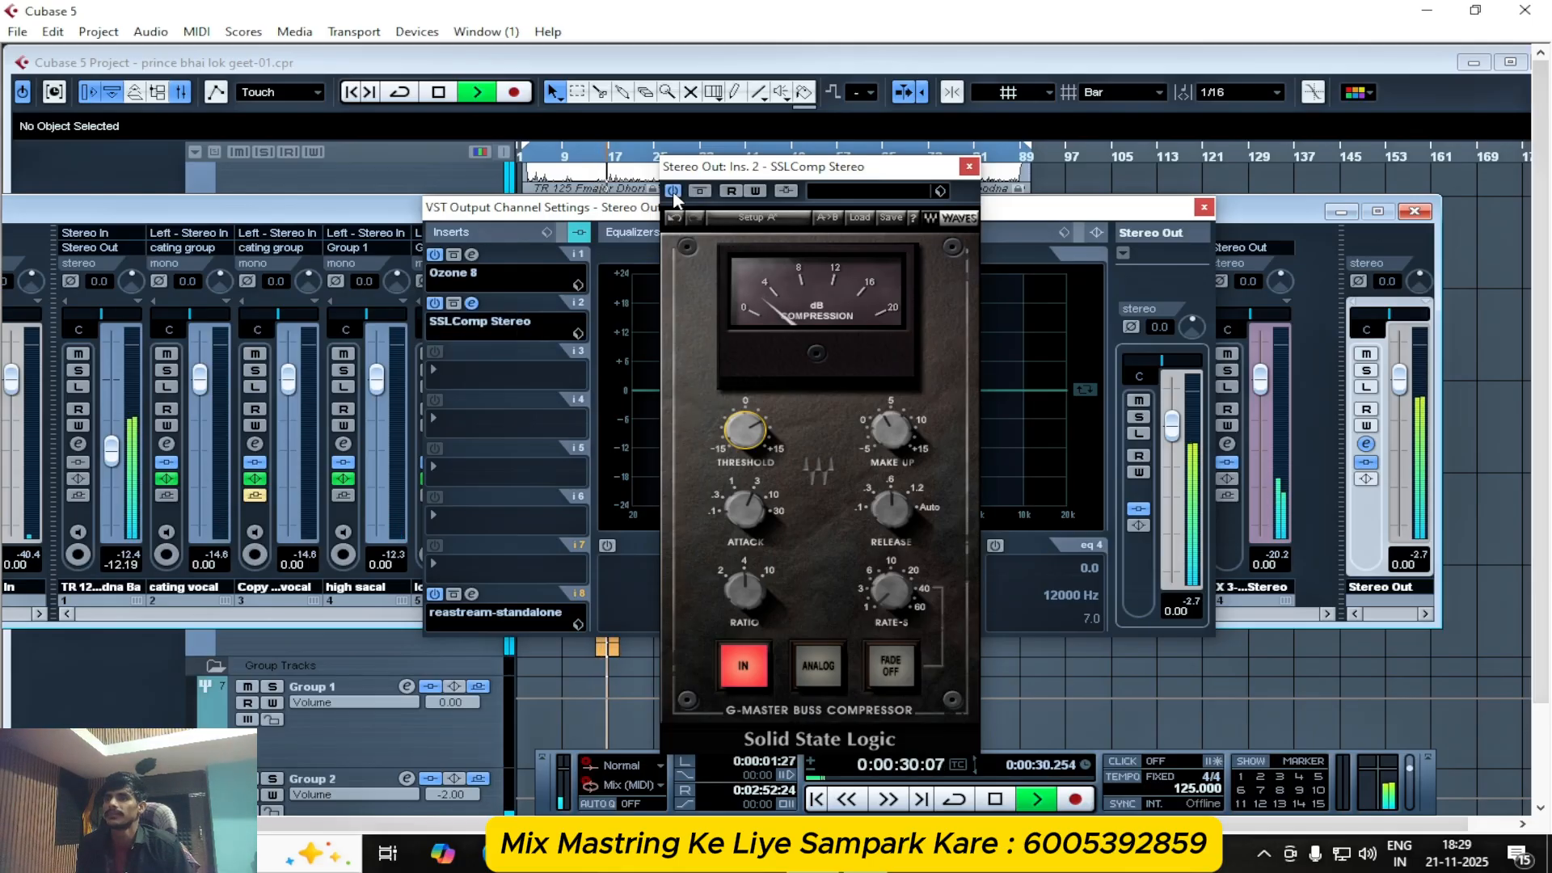
left_click(673, 191)
left_click(672, 191)
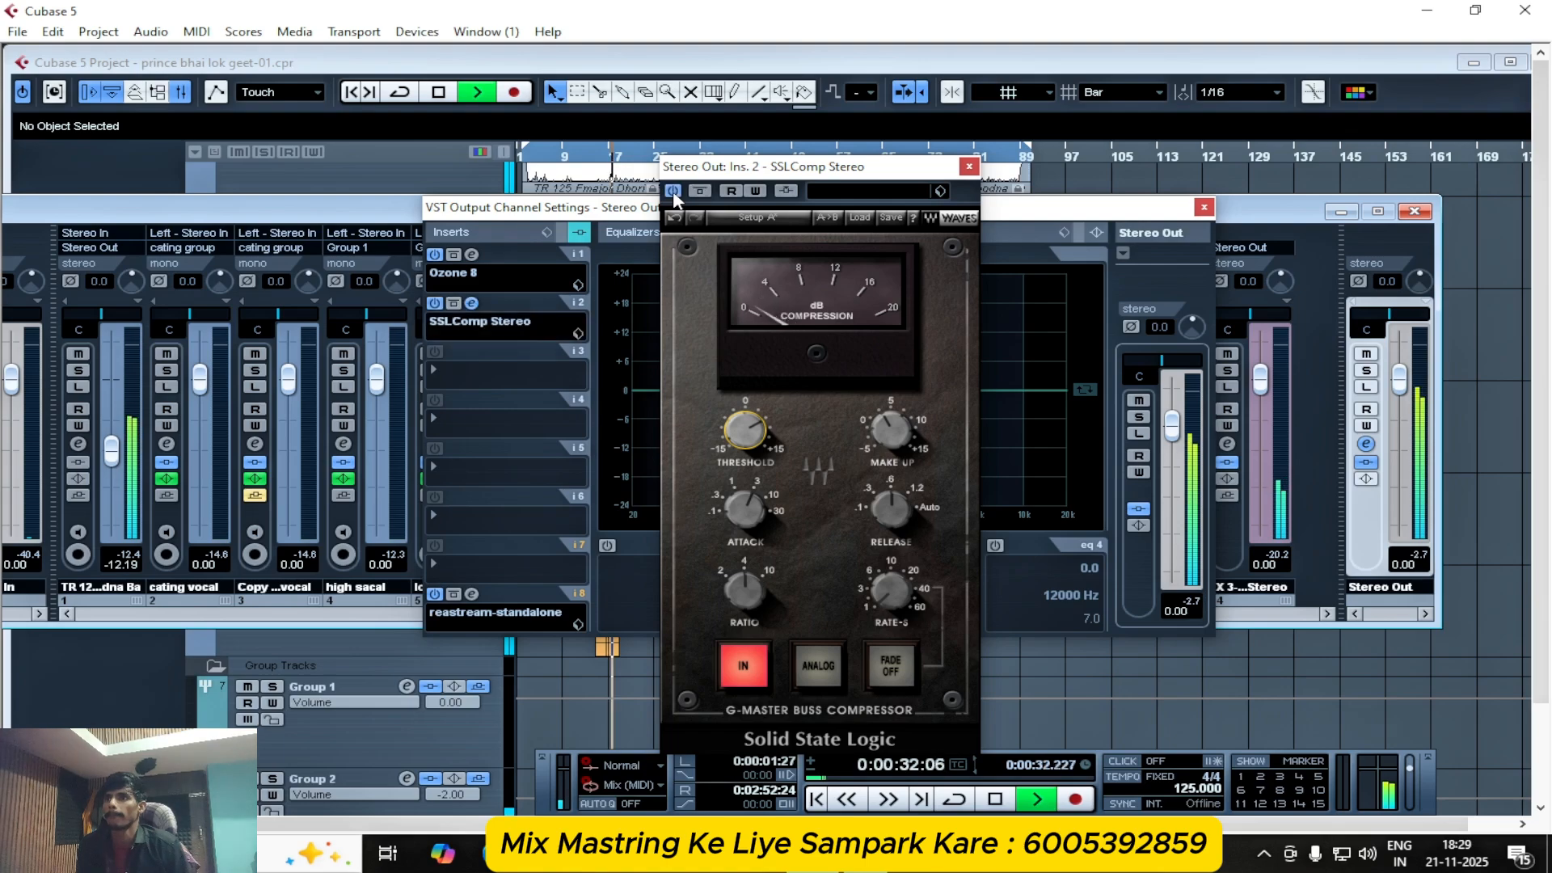
left_click(673, 191)
left_click(673, 191)
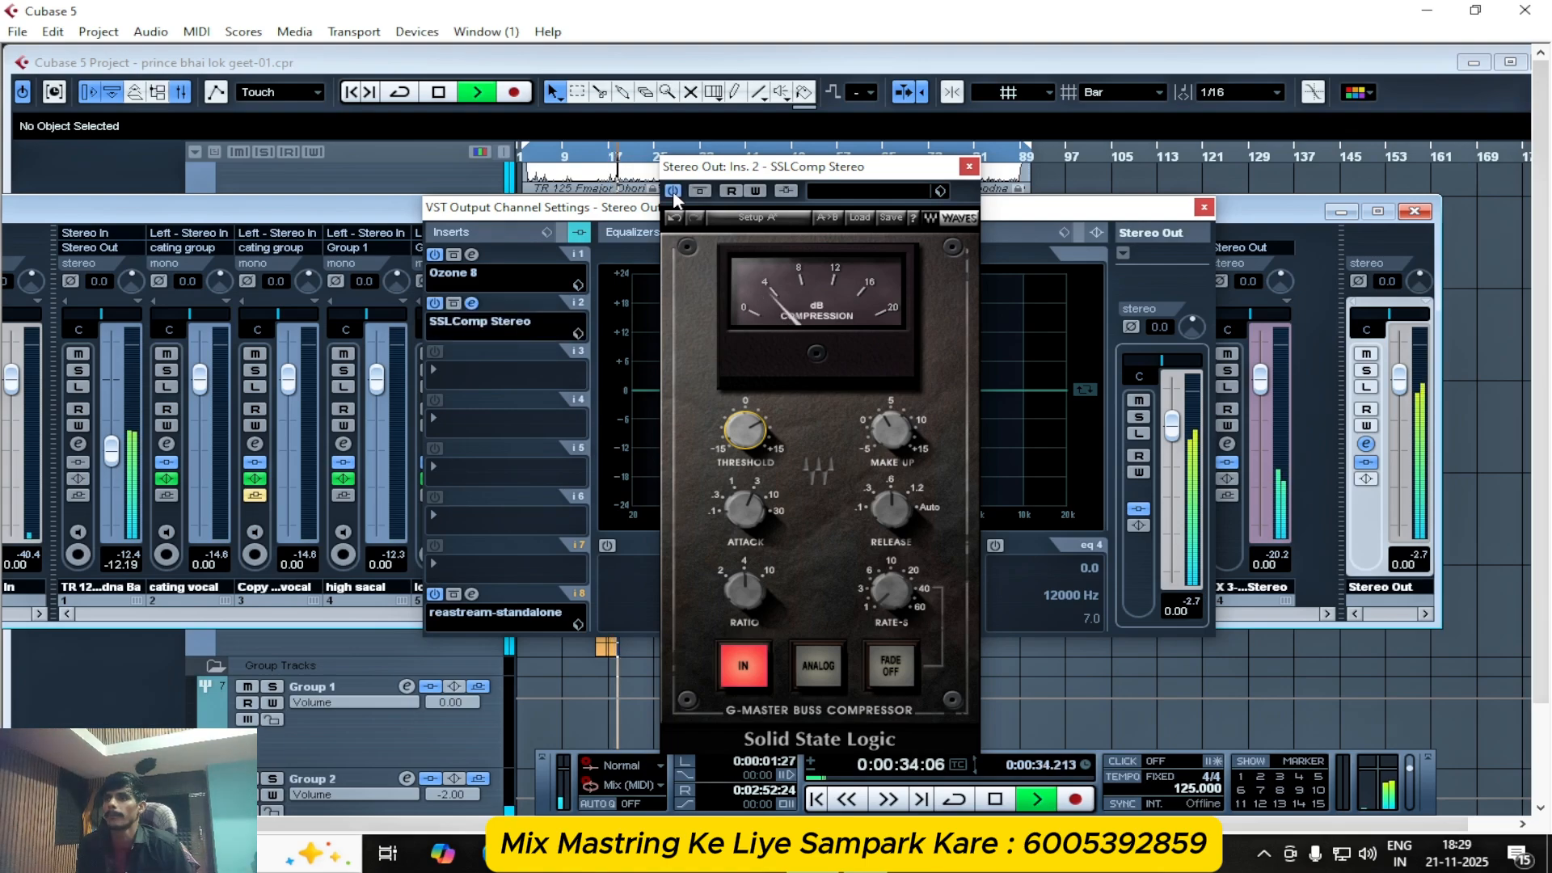
left_click(673, 191)
left_click(673, 191)
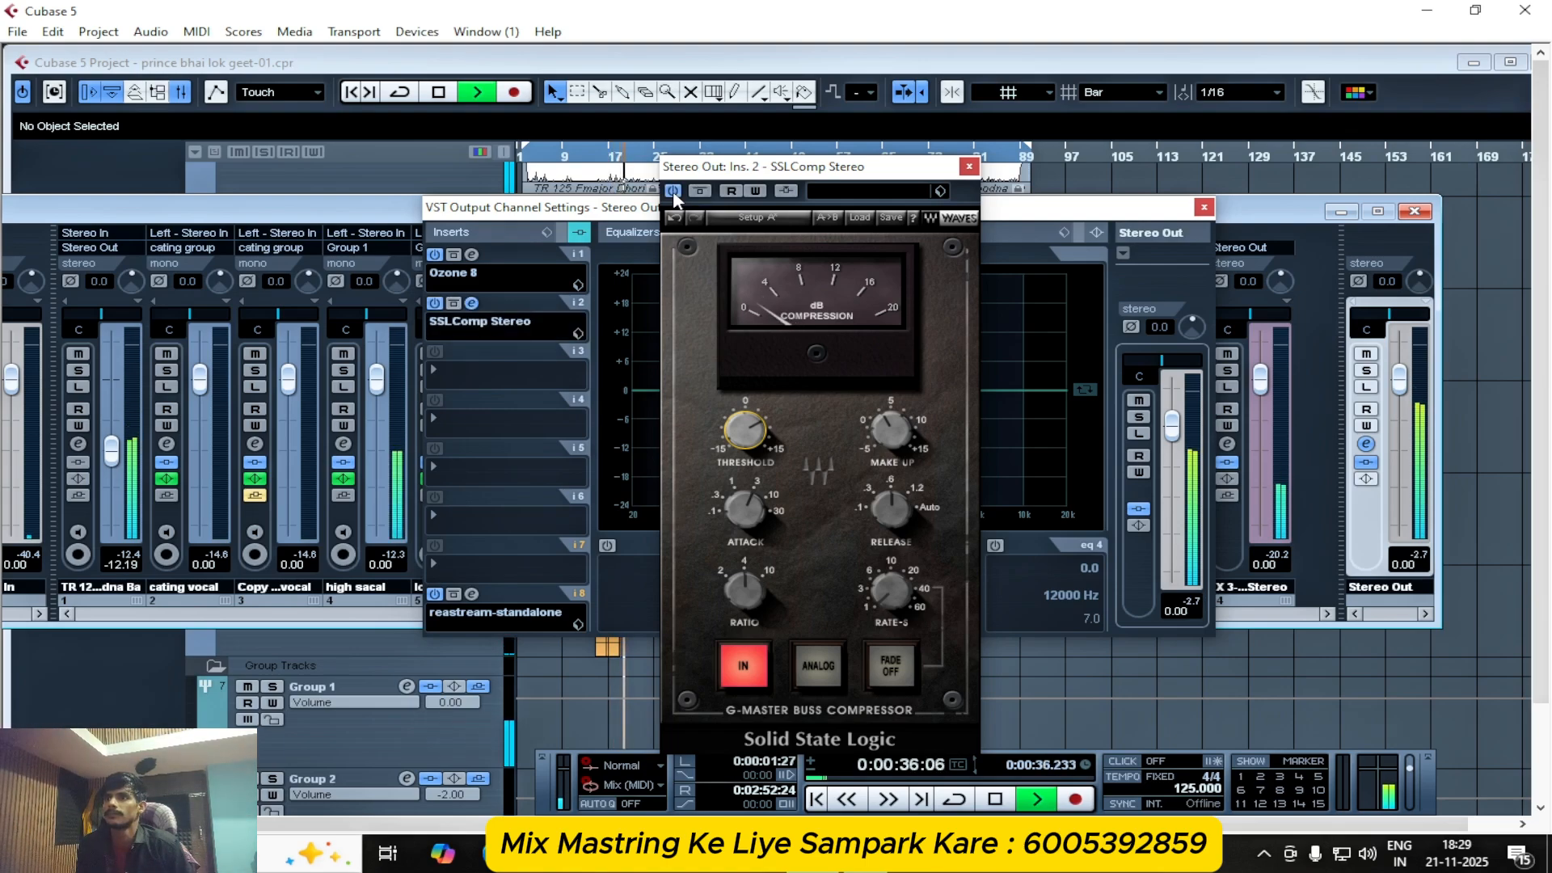
left_click(673, 191)
left_click(673, 191)
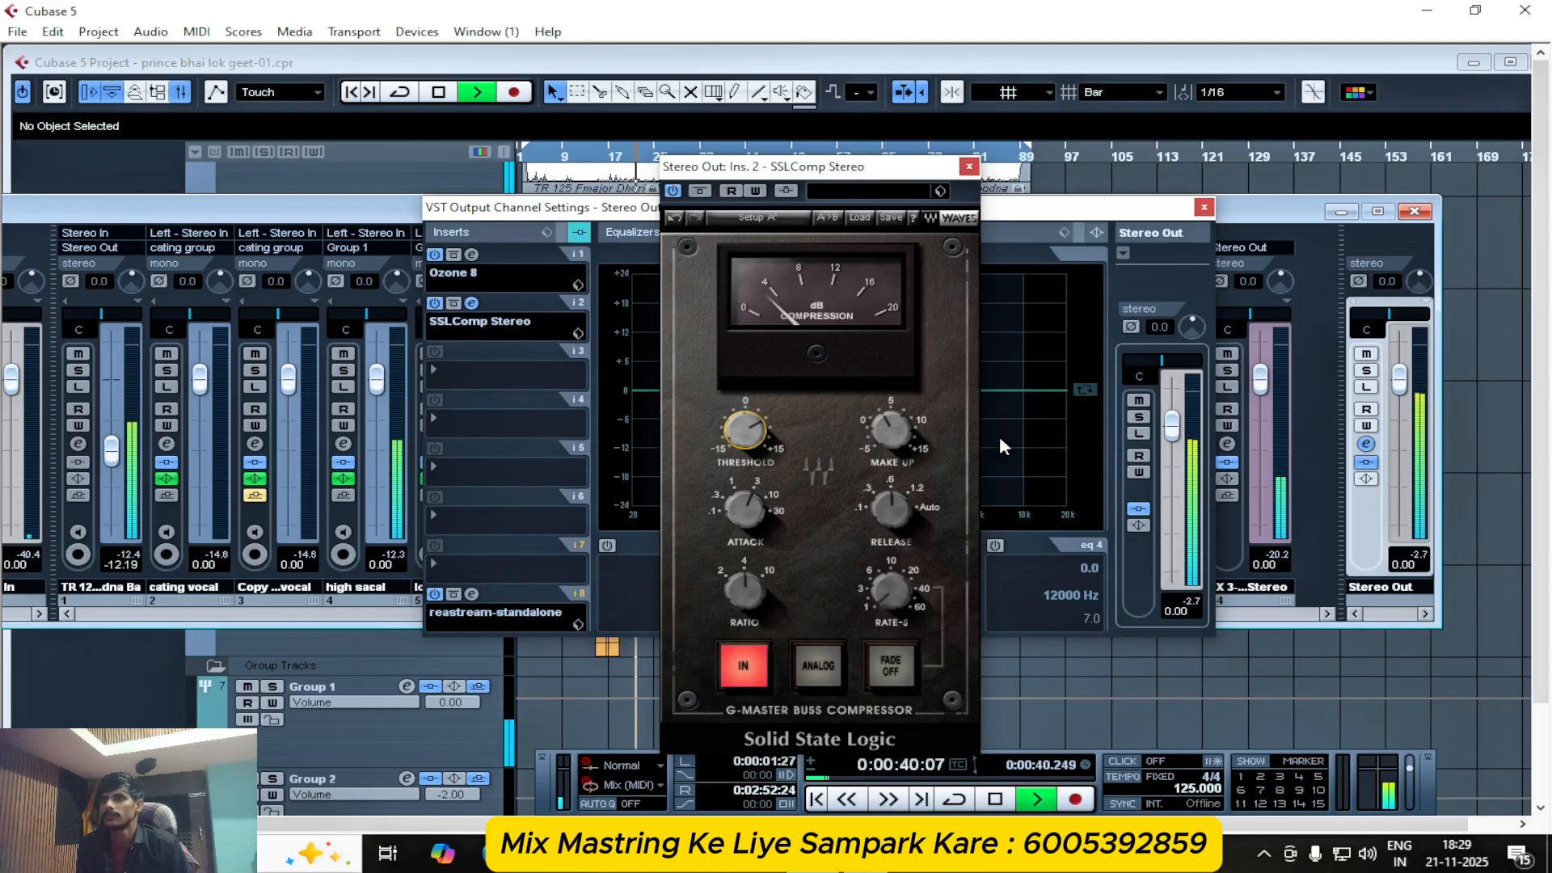
key("space")
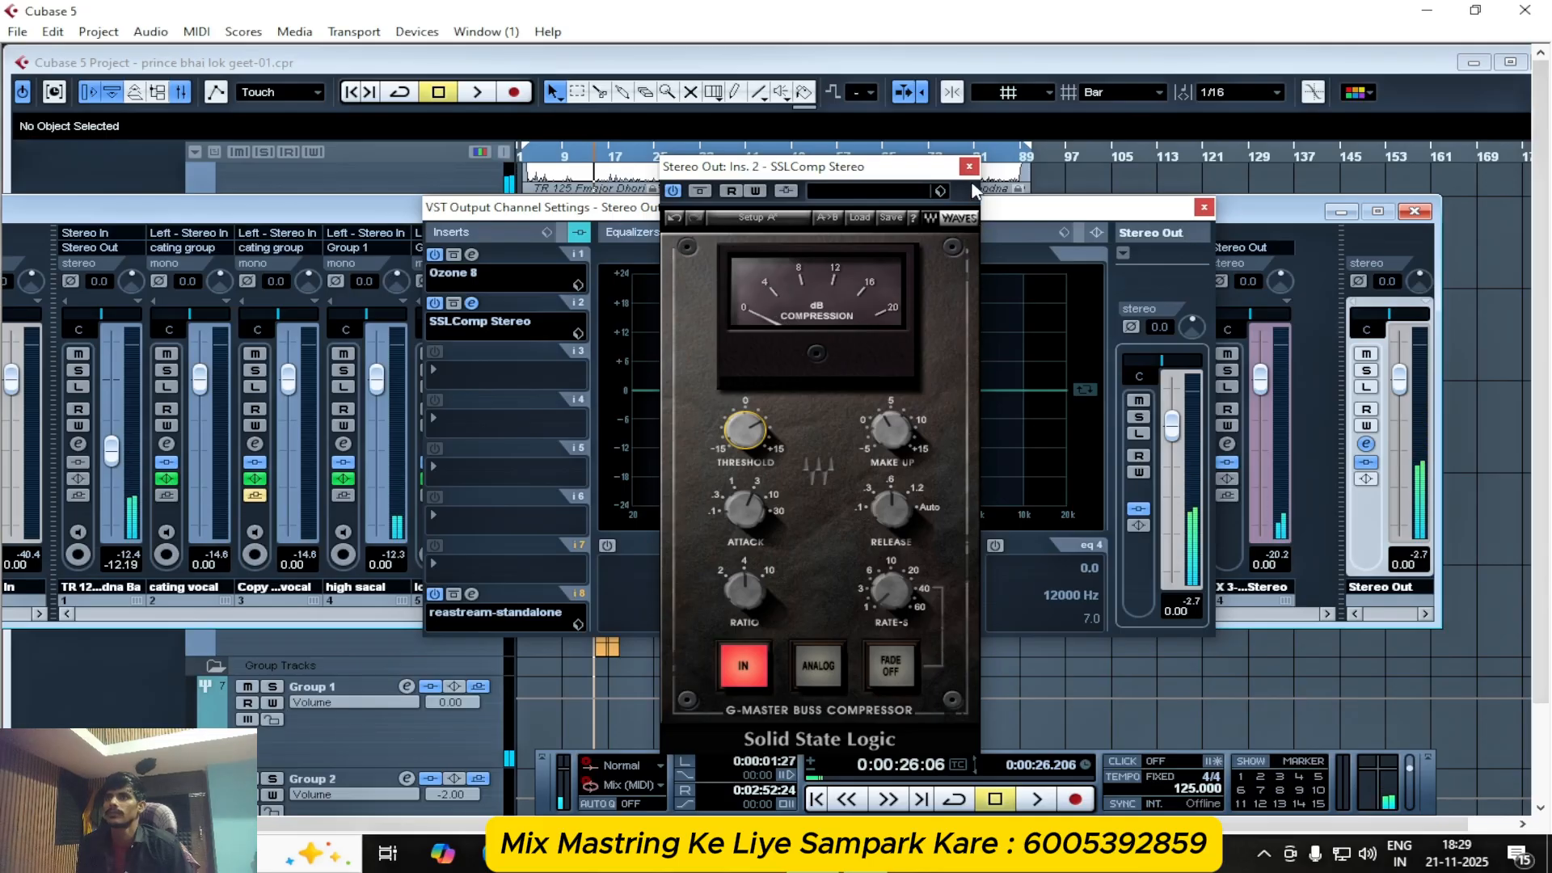
- Play the song briefly with the SSLComp active, stop it, close the plug-in window, and reposition the channel settings window
key("space")
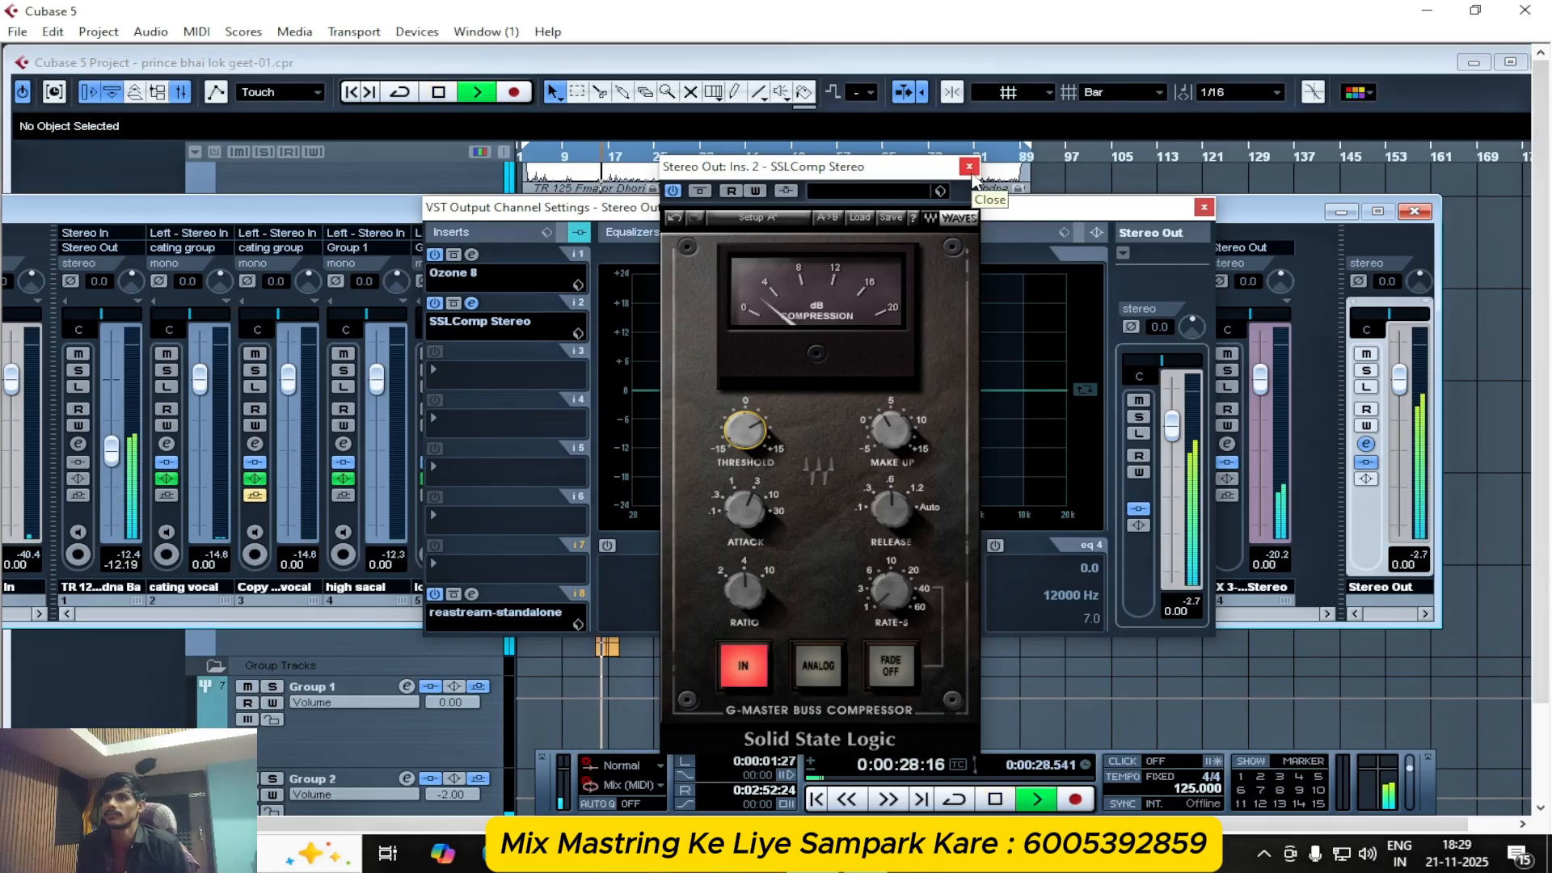
key("space")
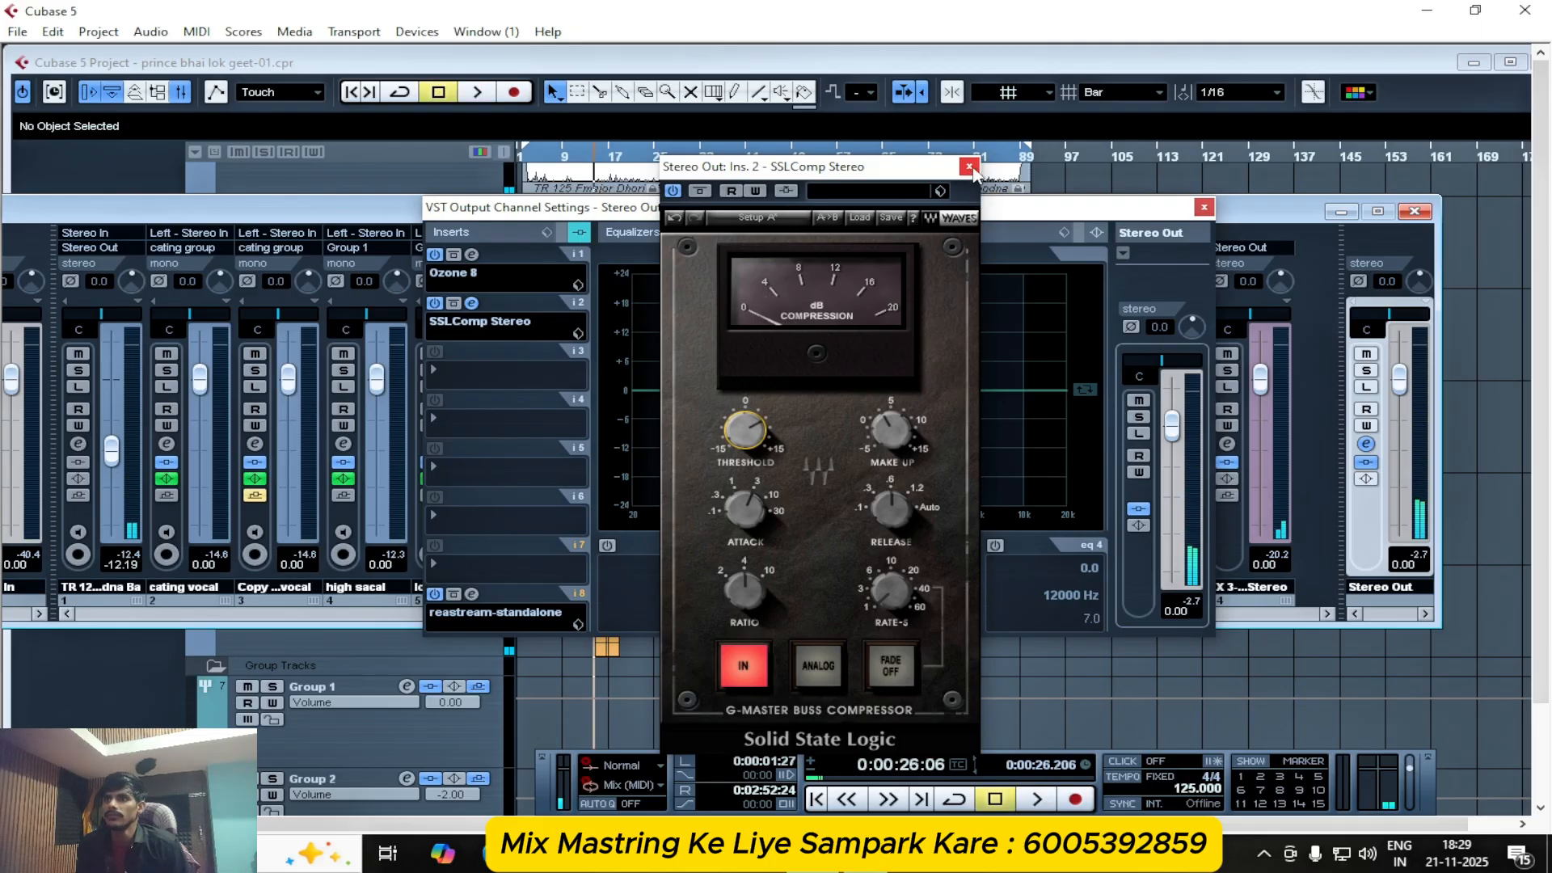
left_click(969, 167)
left_click_drag(972, 214, 1027, 201)
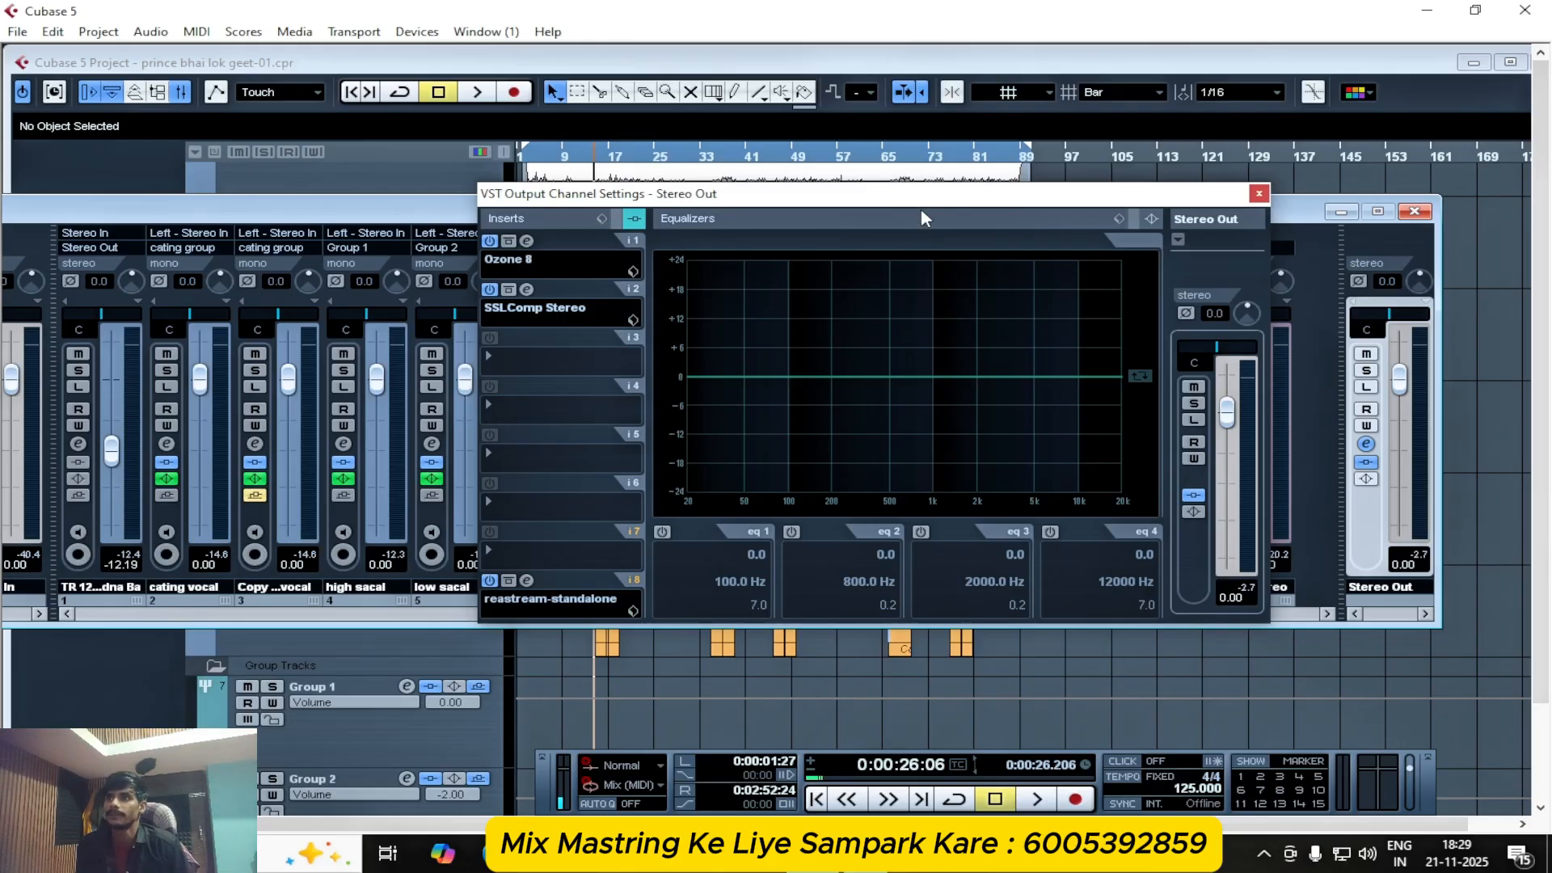
- Insert Ozone 8 Maximizer in the third insert slot of Stereo Out and reposition its window
left_click(516, 364)
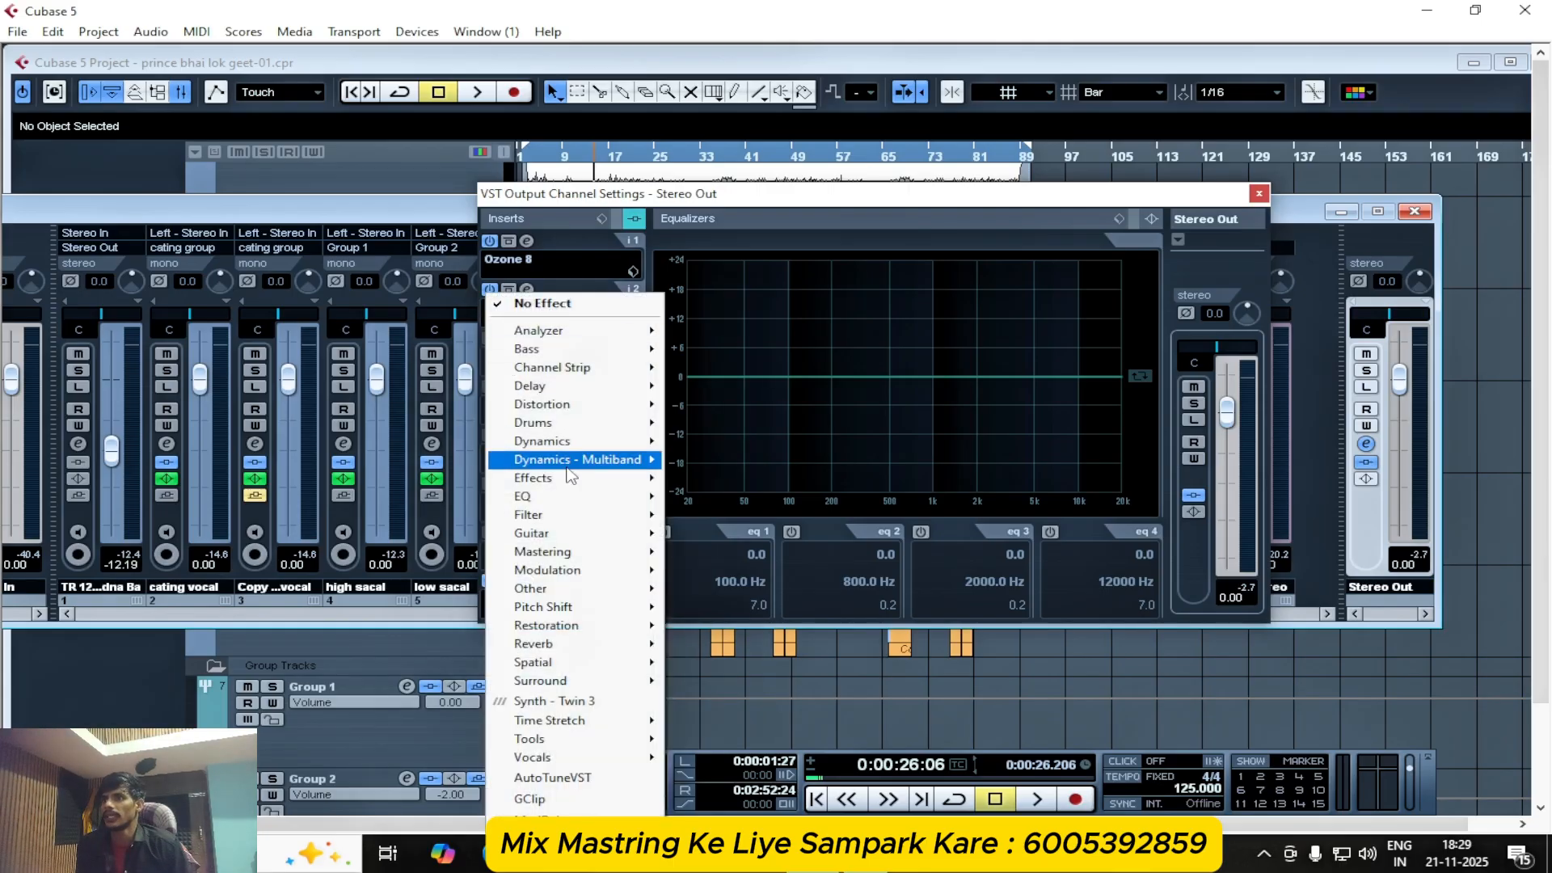
mouse_move(565, 440)
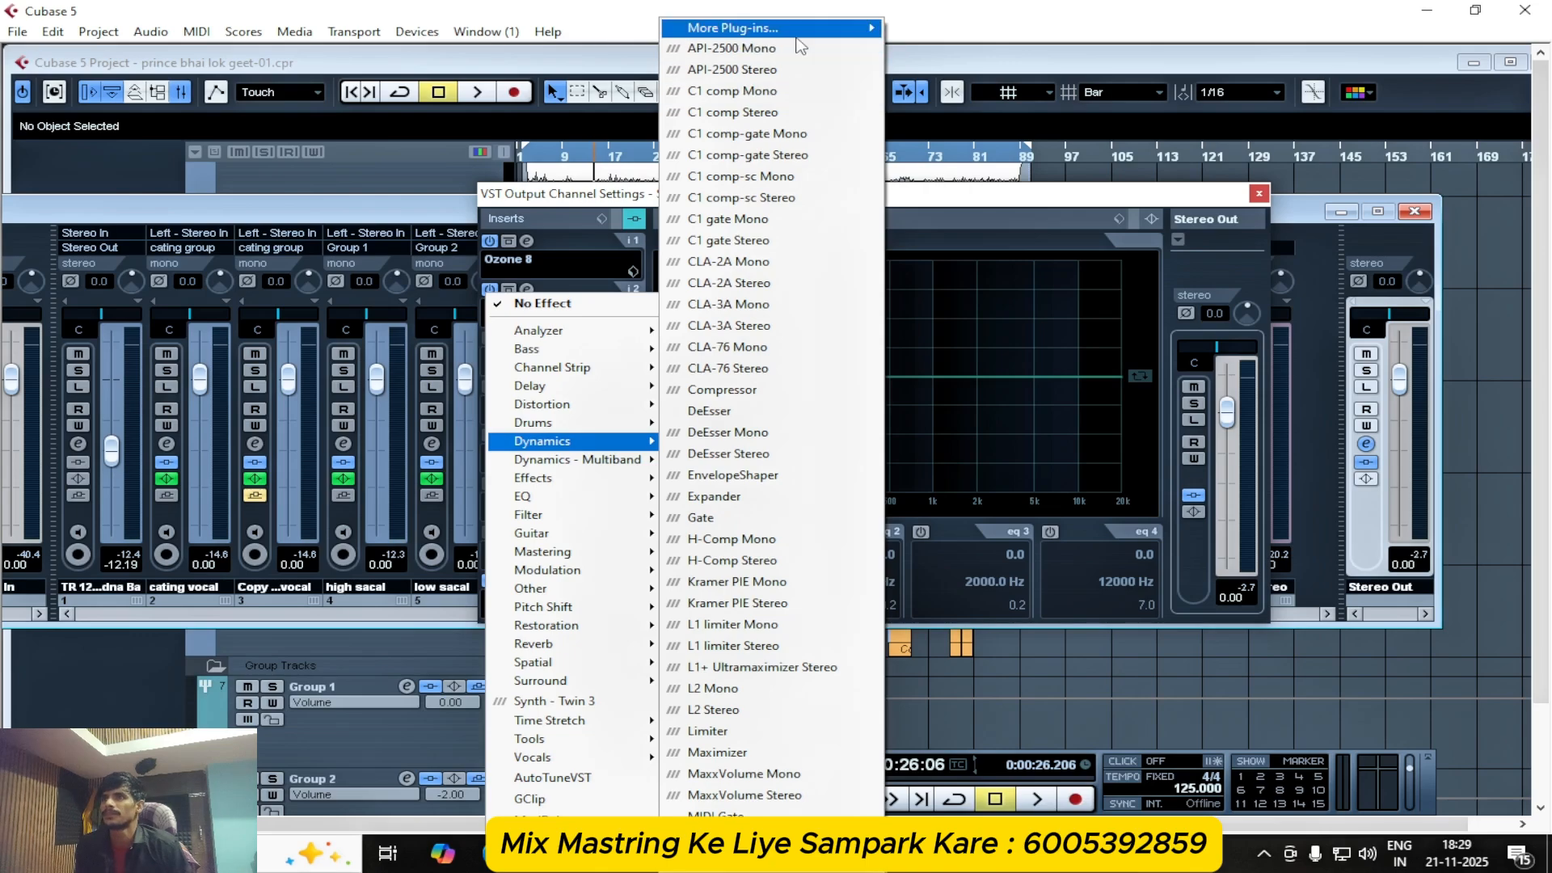
mouse_move(798, 38)
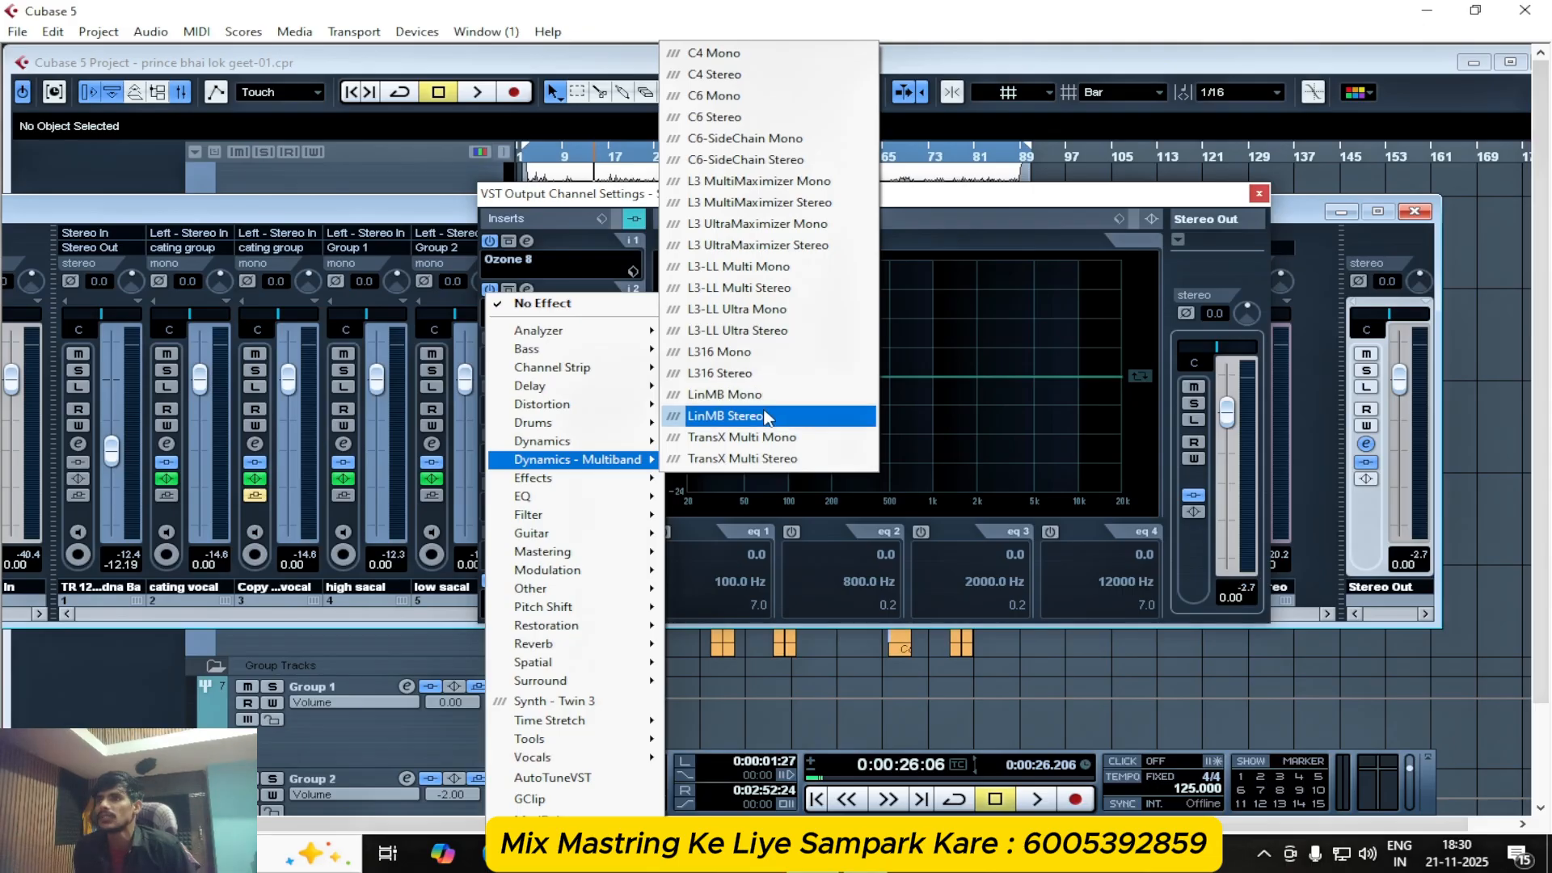
mouse_move(527, 517)
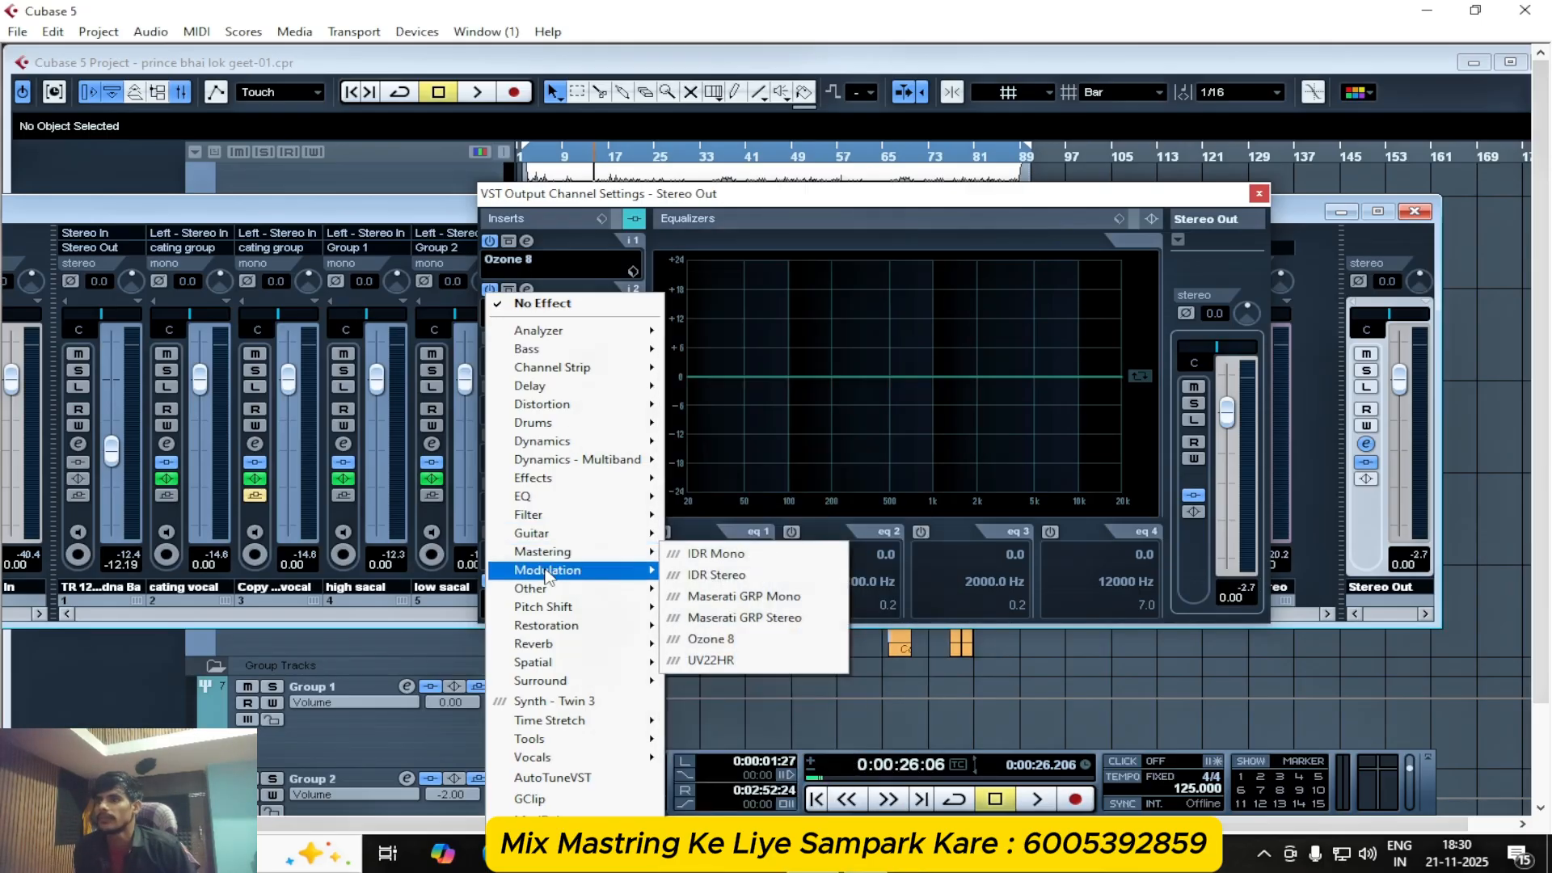
mouse_move(546, 572)
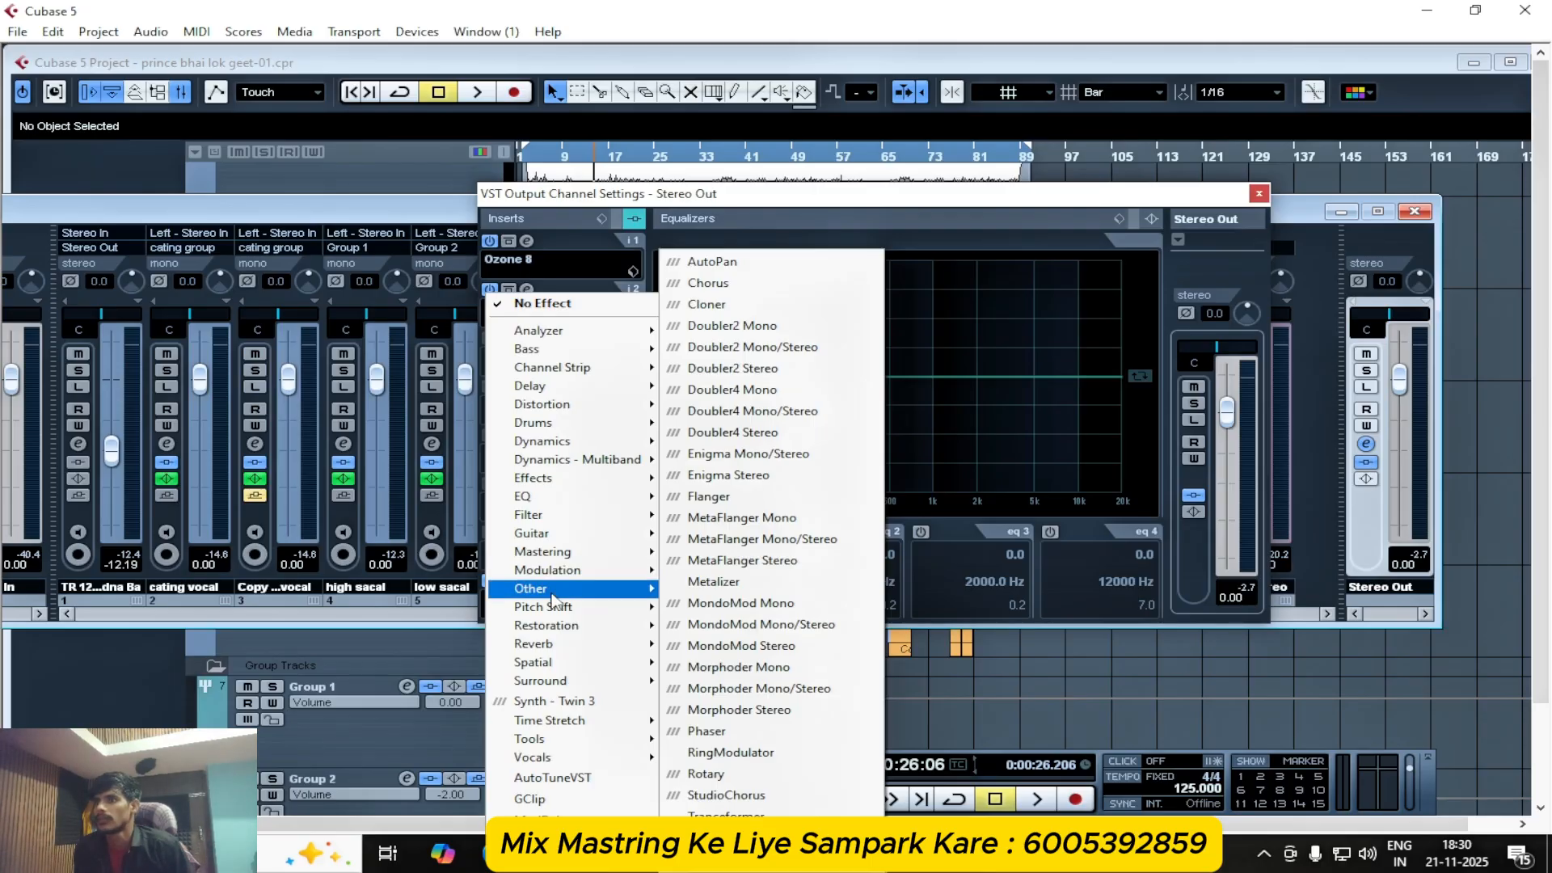
mouse_move(568, 627)
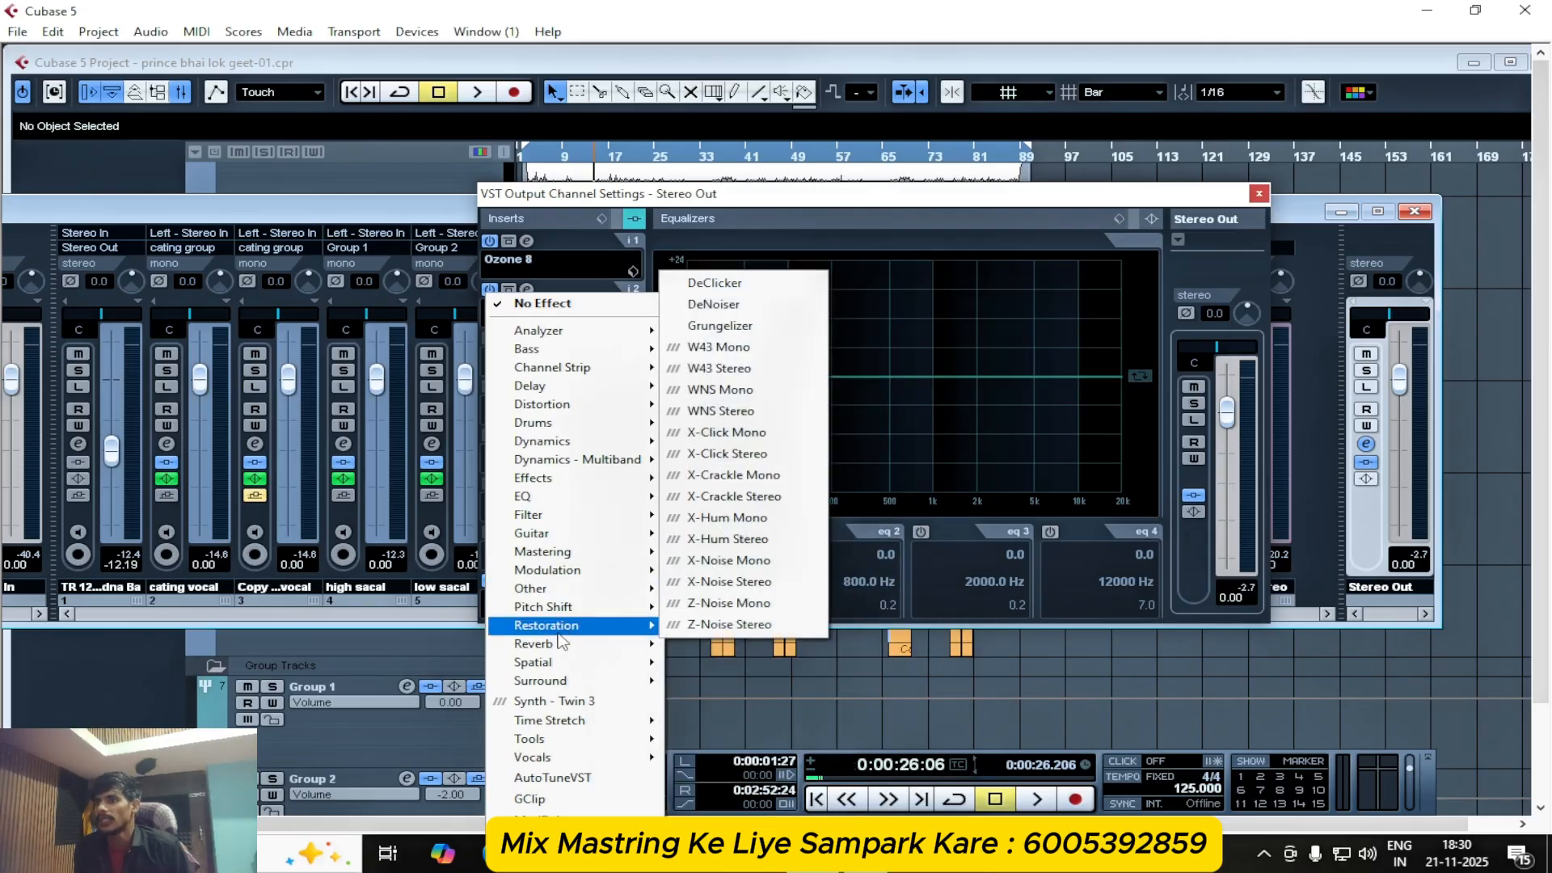
mouse_move(555, 666)
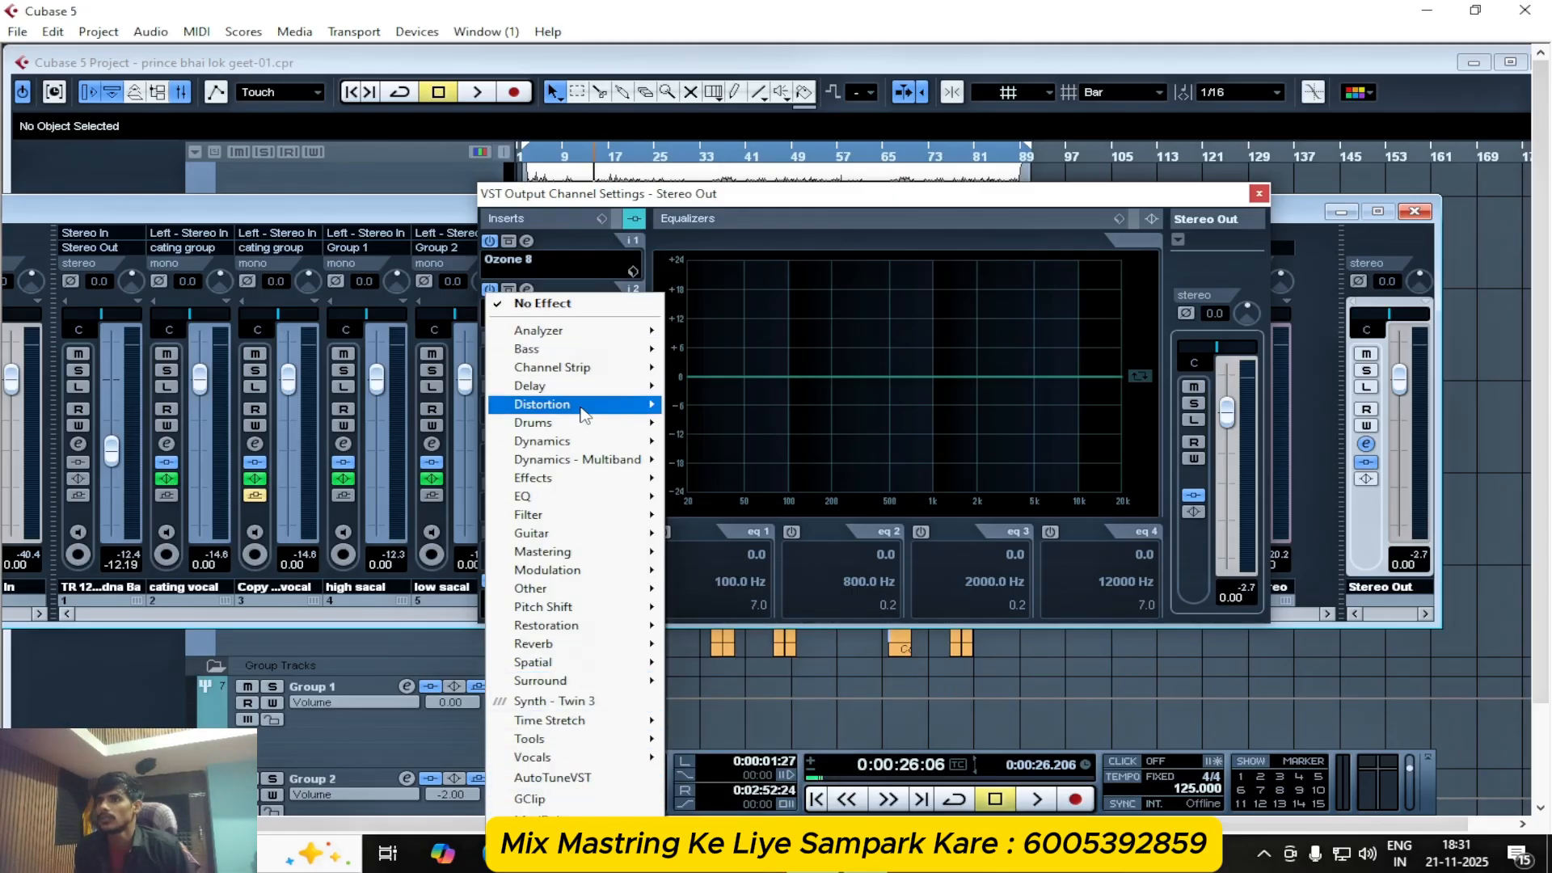
mouse_move(590, 383)
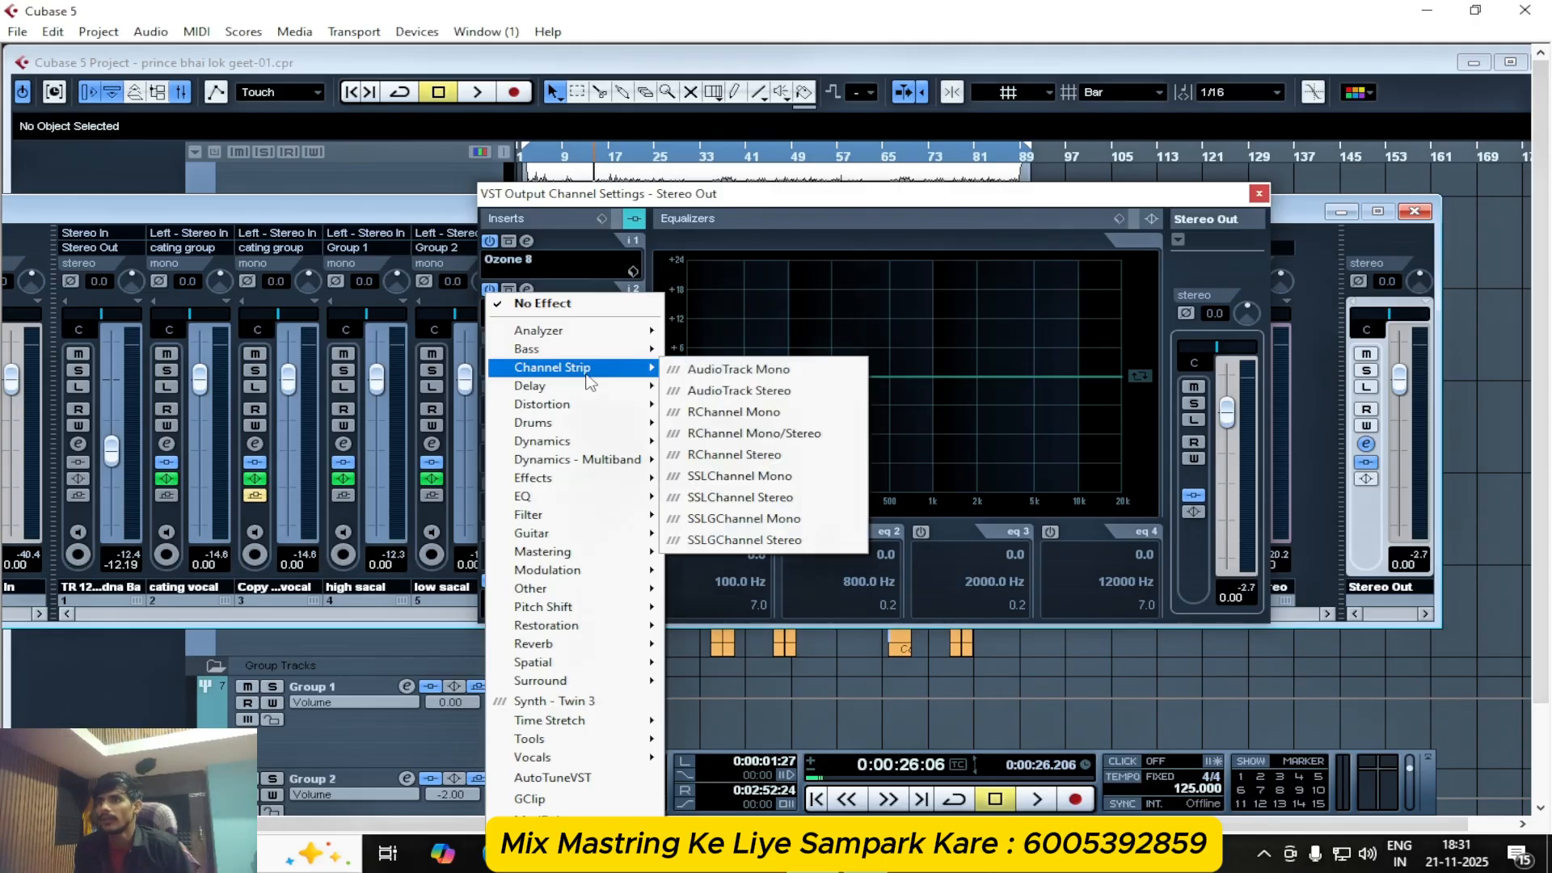
mouse_move(590, 351)
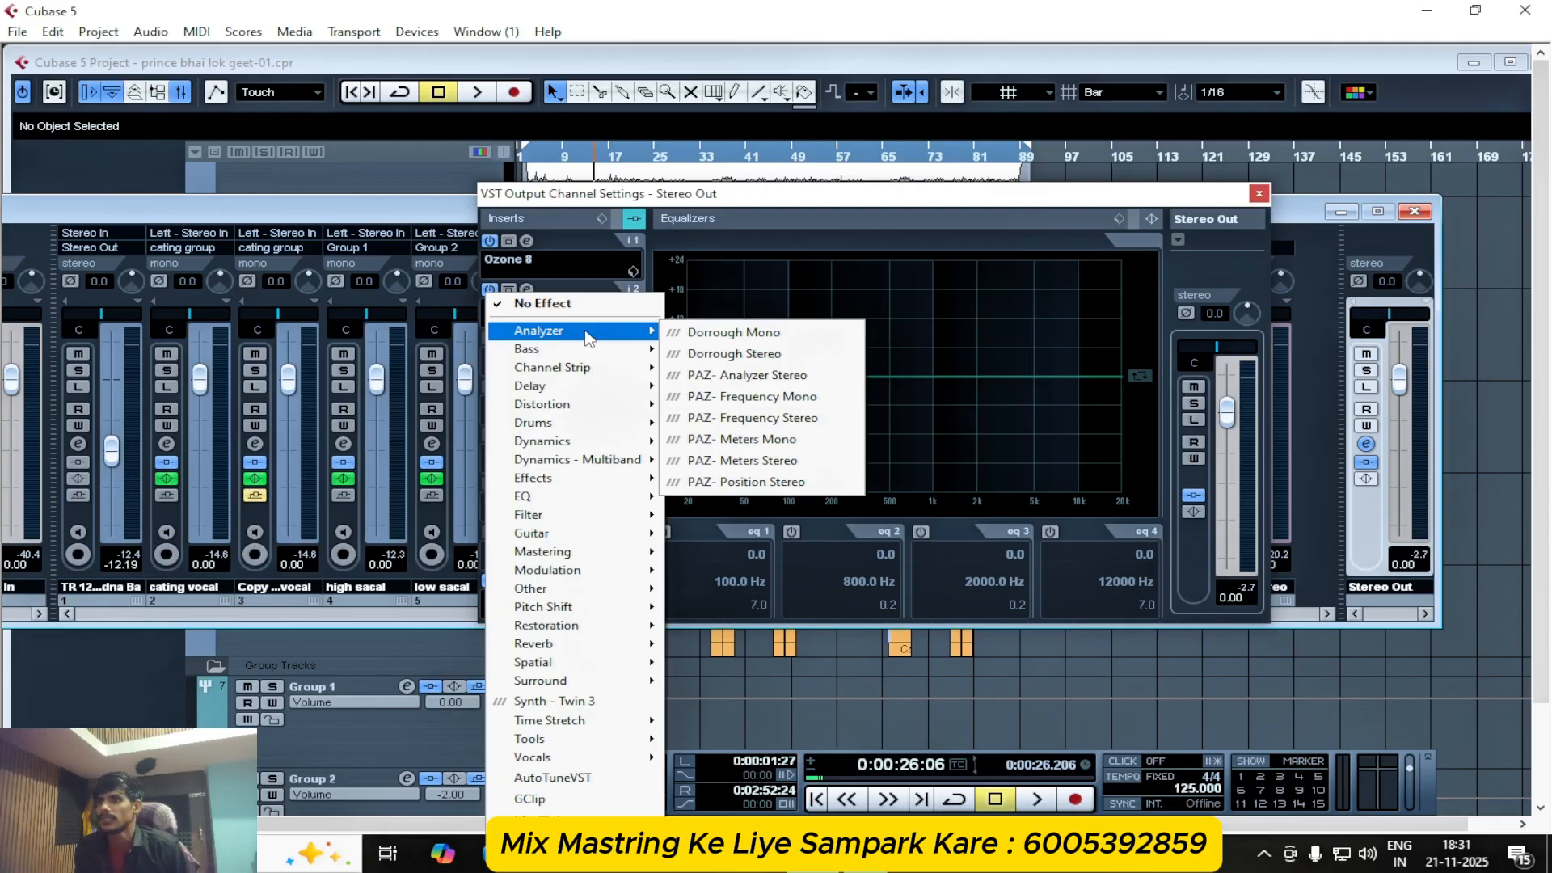
mouse_move(594, 410)
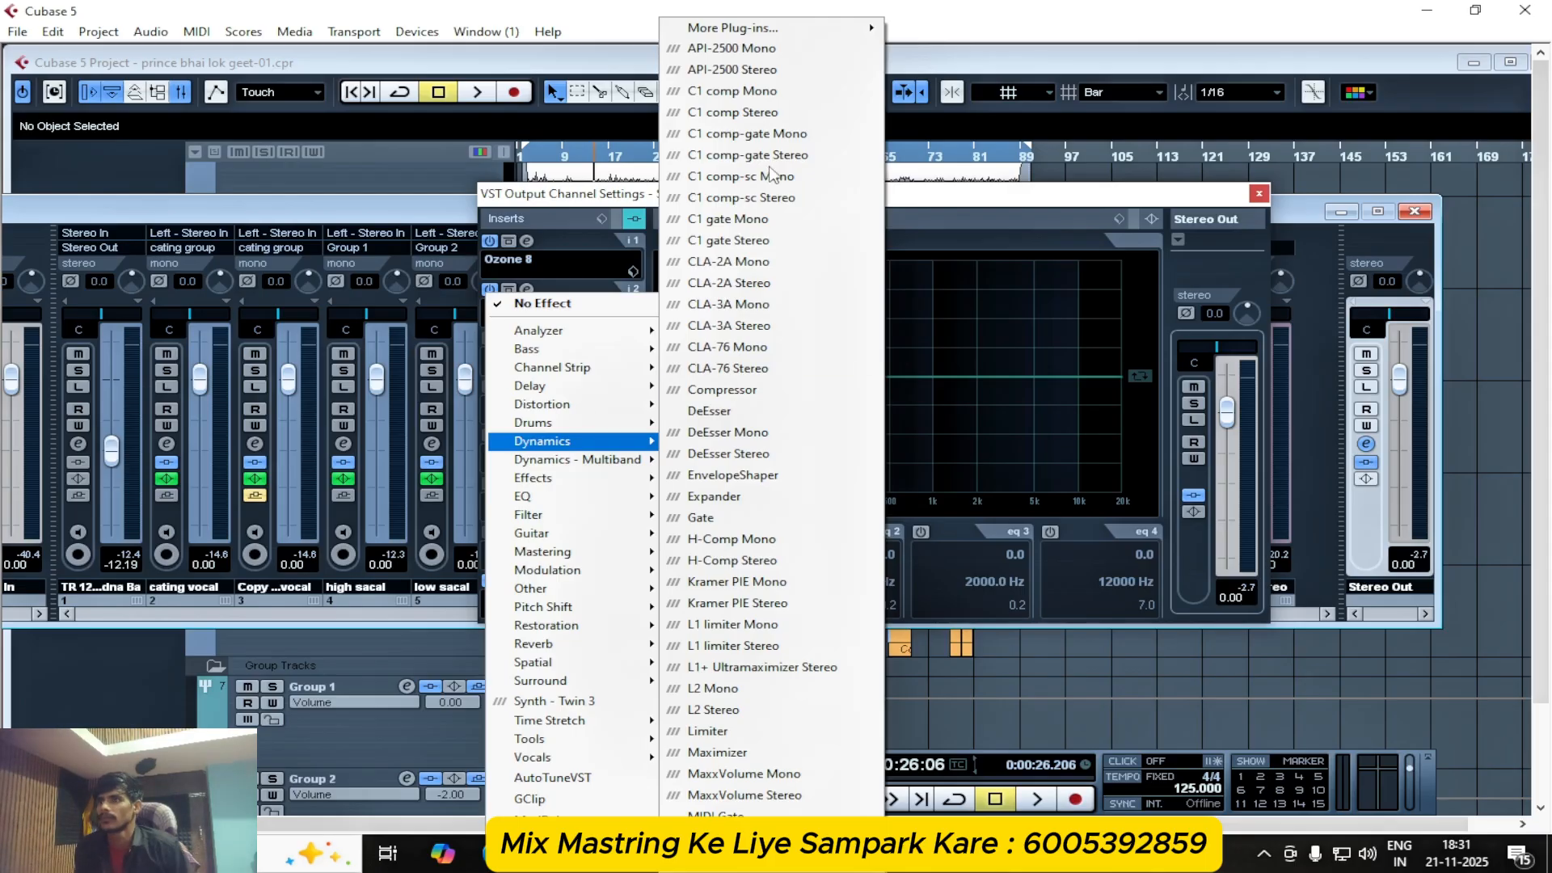
mouse_move(748, 37)
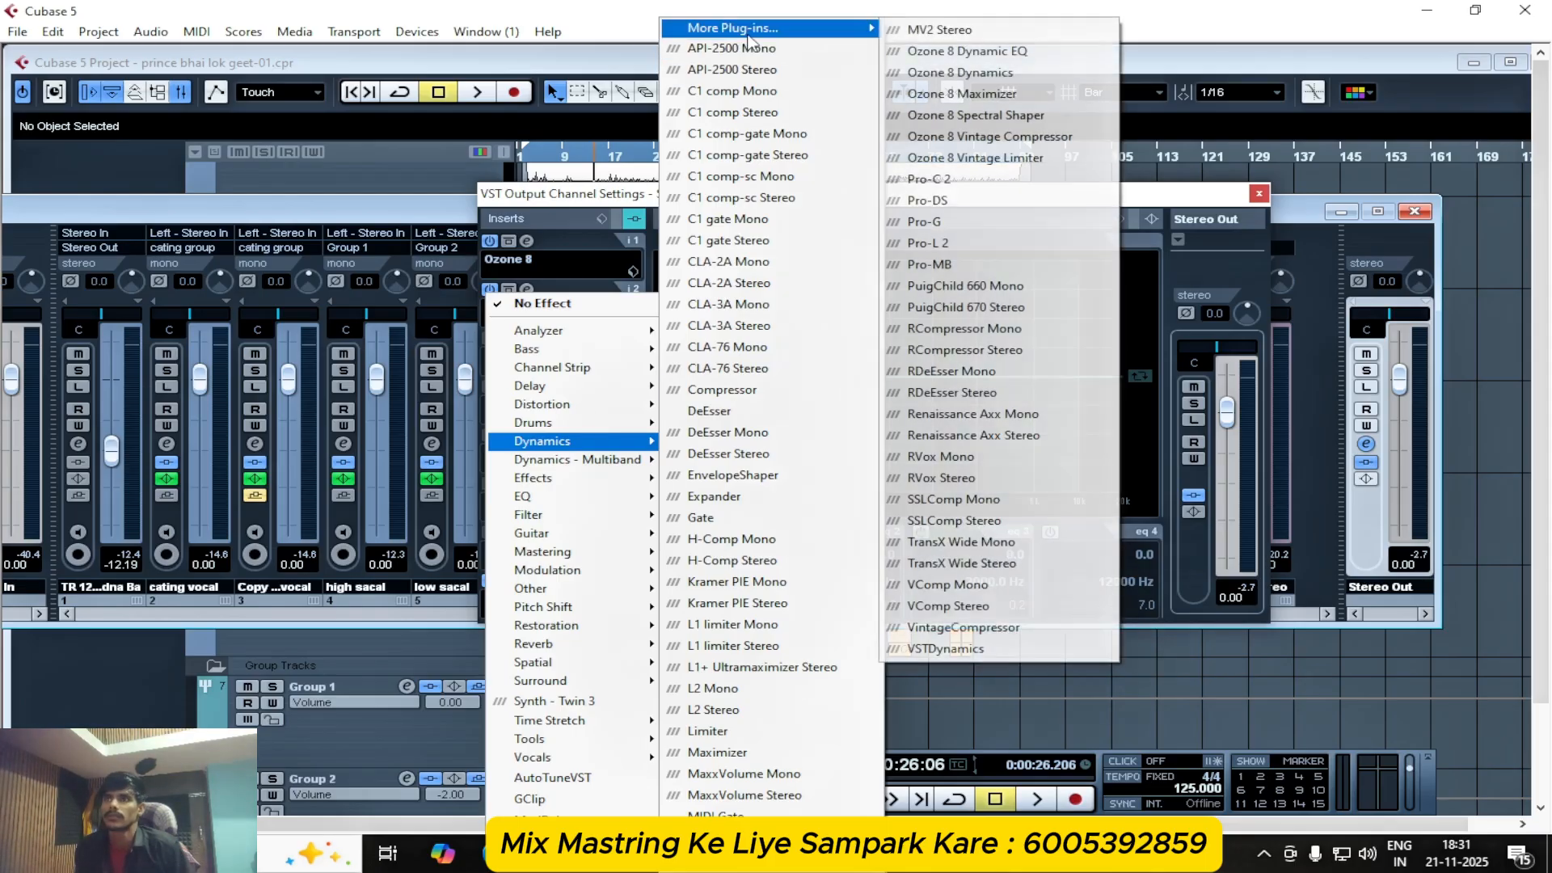
left_click(983, 95)
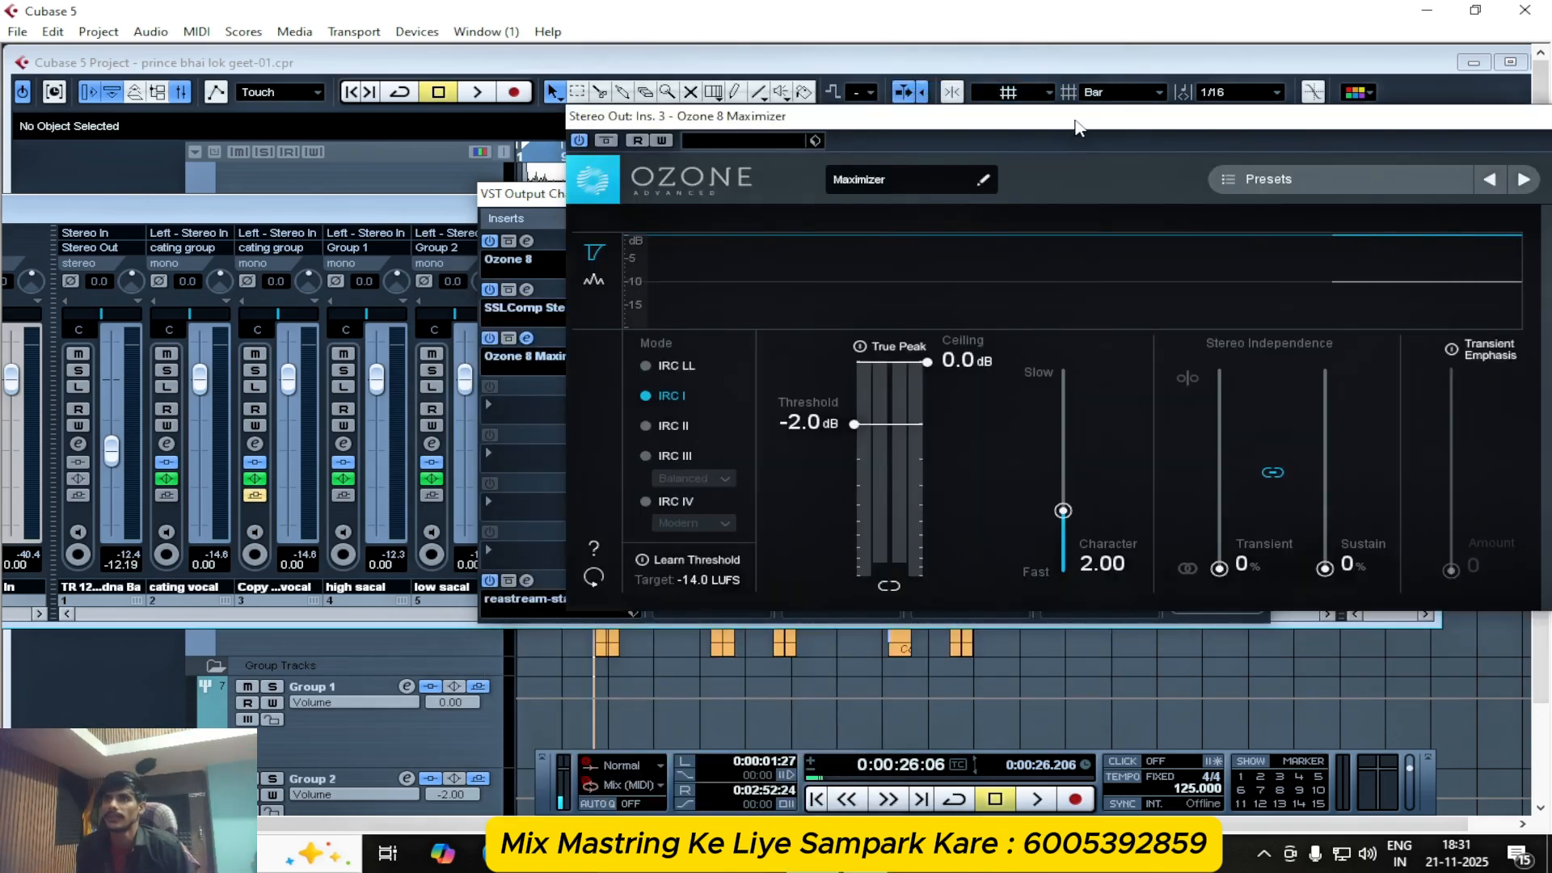
left_click_drag(1075, 127, 753, 143)
- Play the song and run the Maximizer's Learn Threshold with a -14.0 LUFS target, ending the learning and stopping playback
key("space")
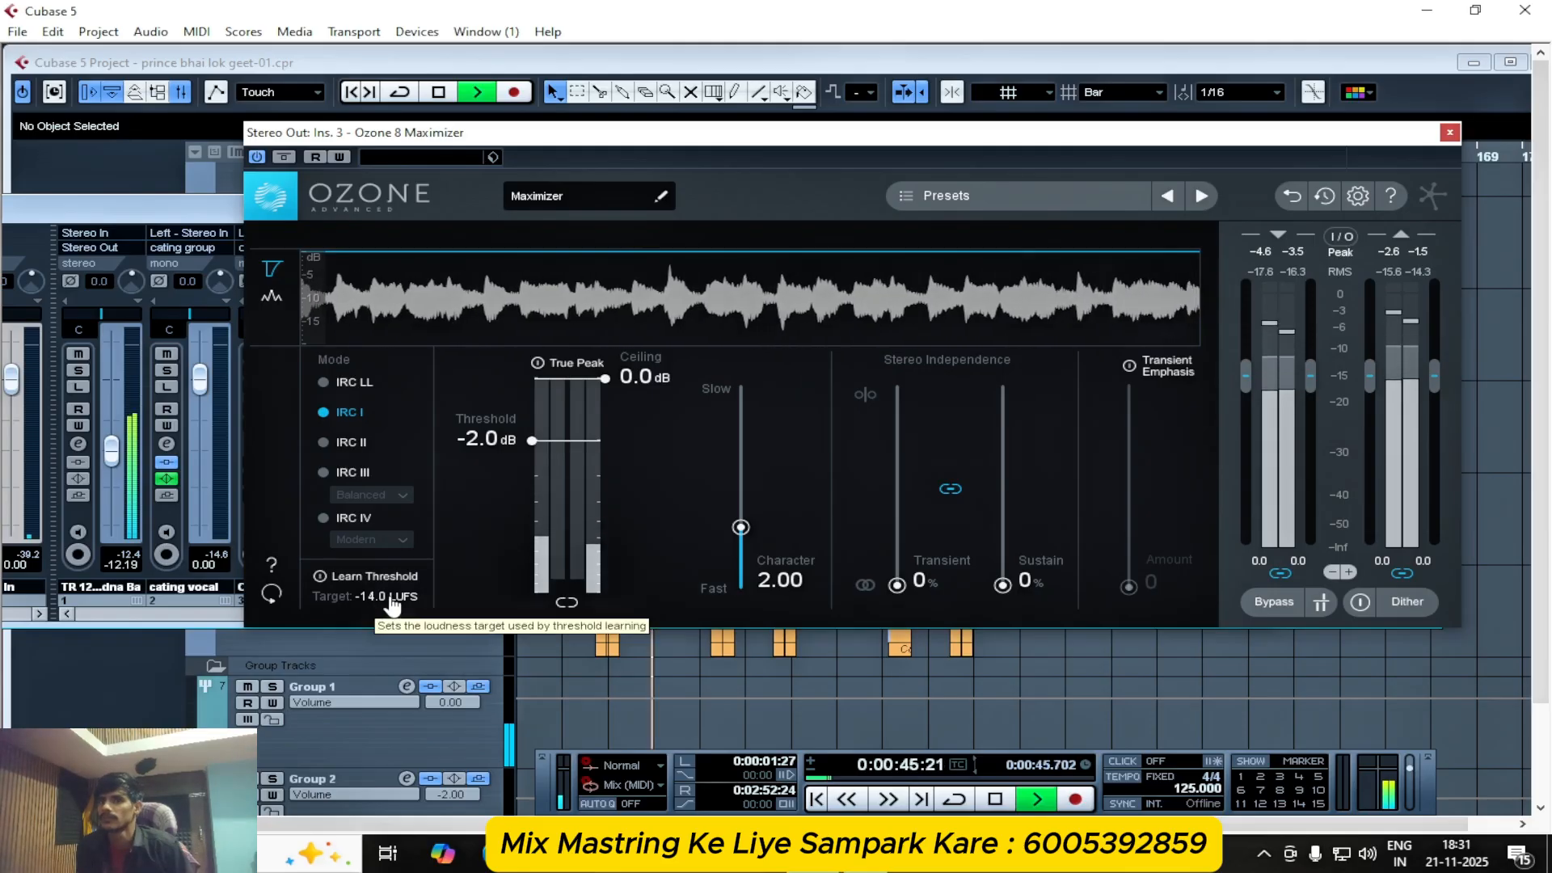
key("space")
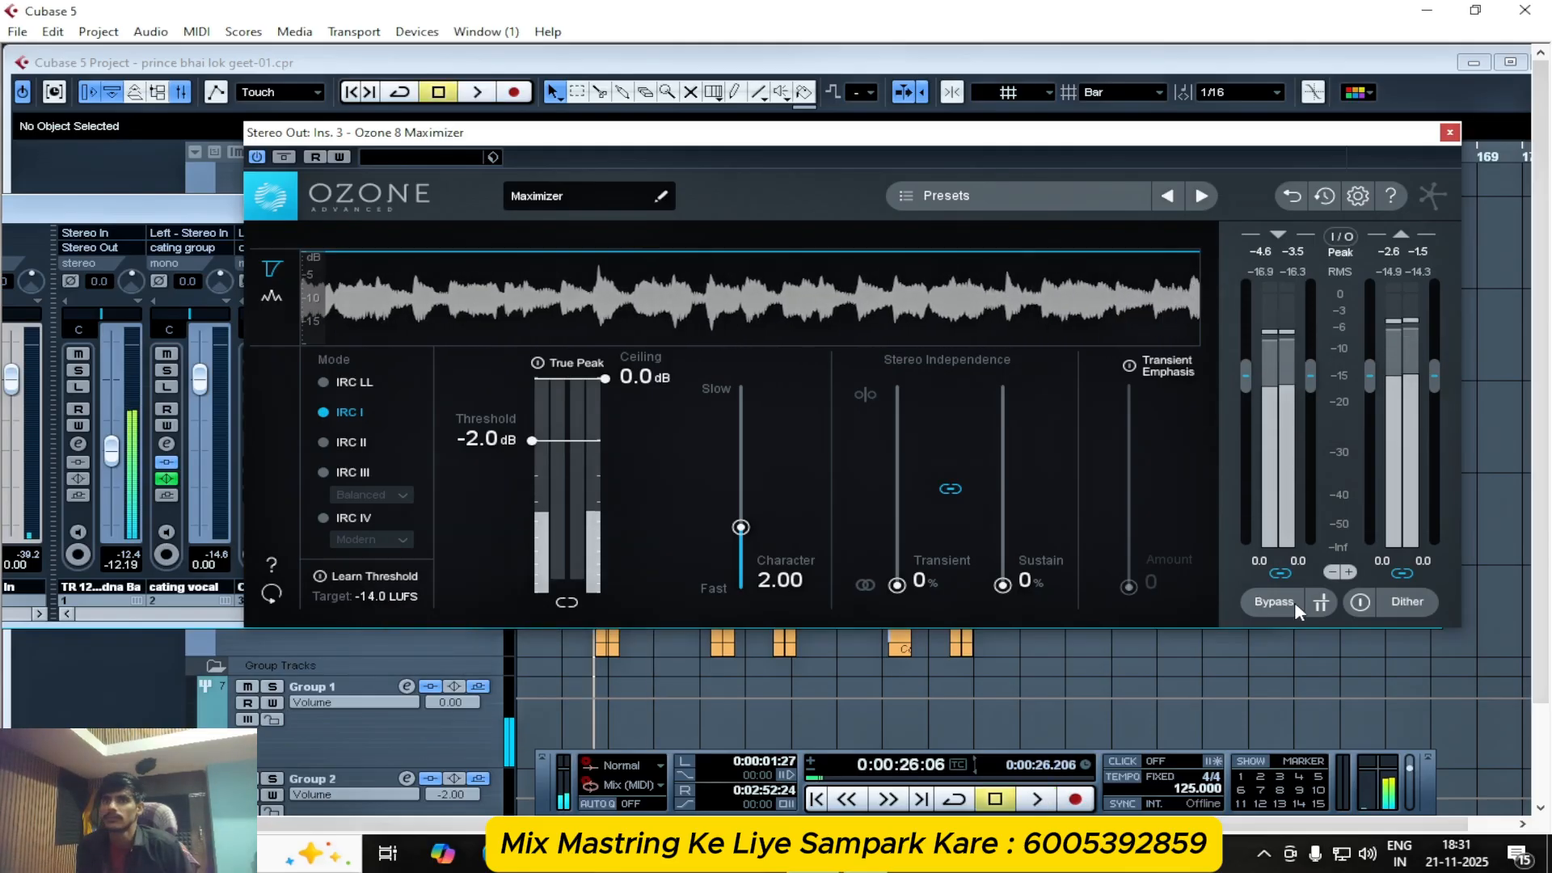
key("space")
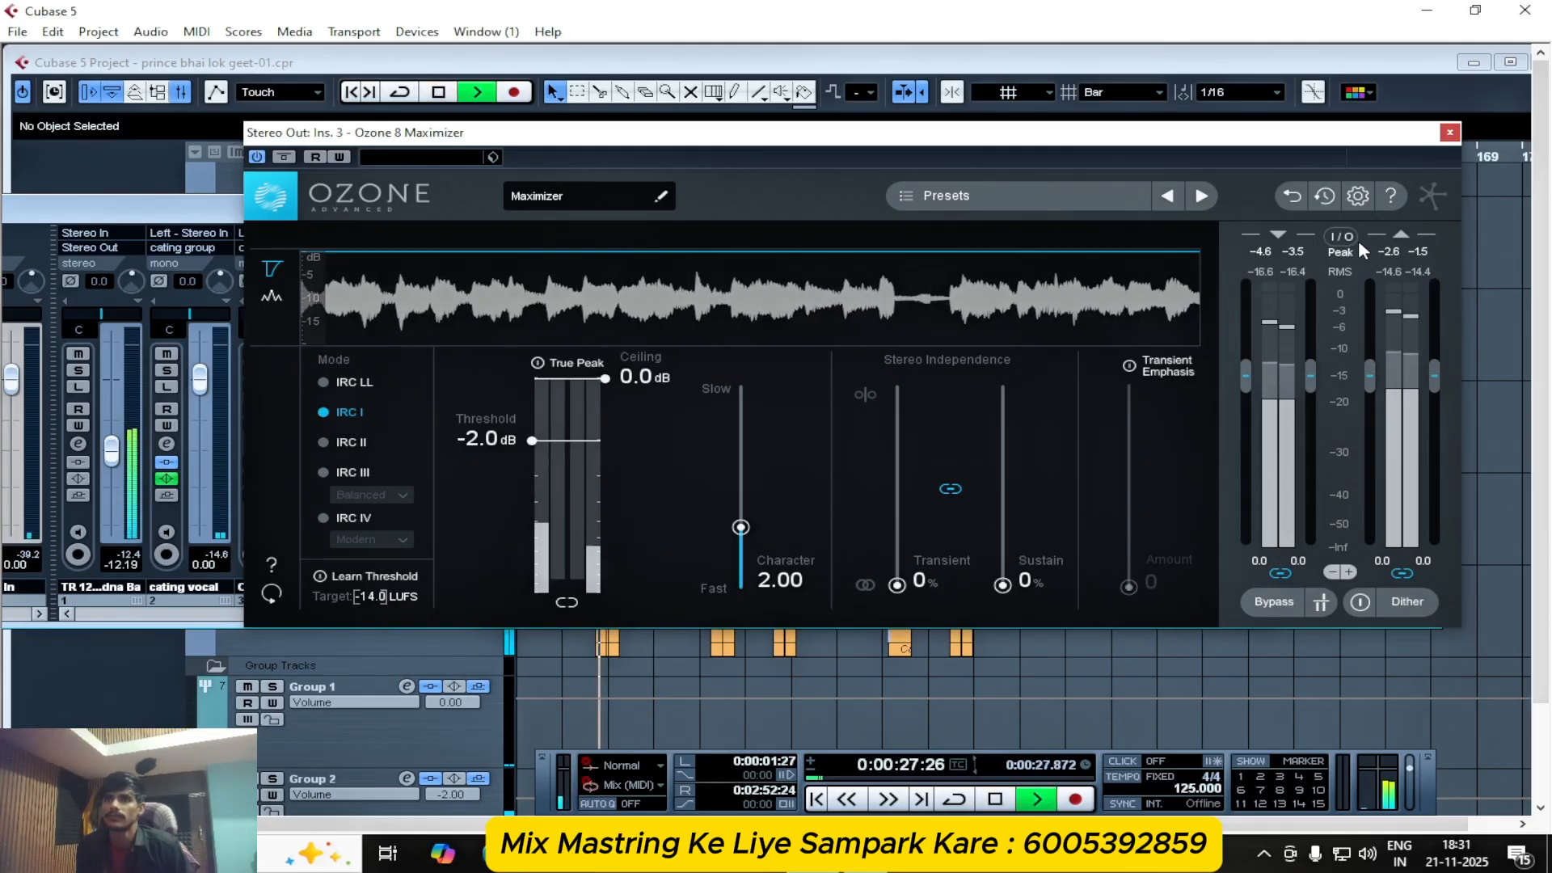
double_click(376, 597)
key("Return")
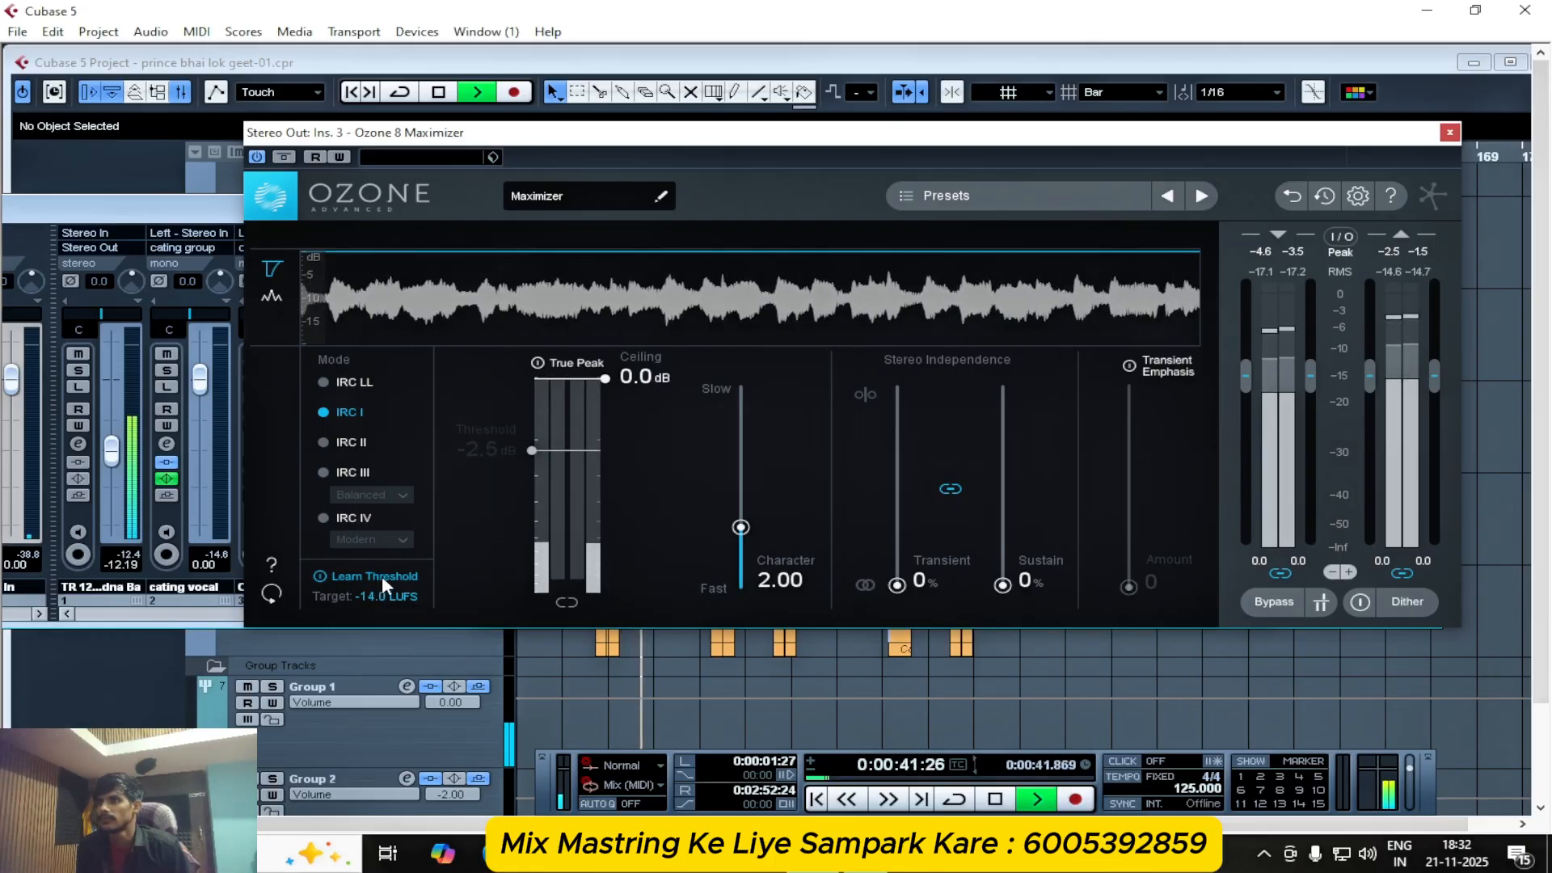
left_click(381, 576)
key("space")
- Restart the song, relearn the Maximizer threshold for the same -14.0 LUFS target, and stop playback
key("space")
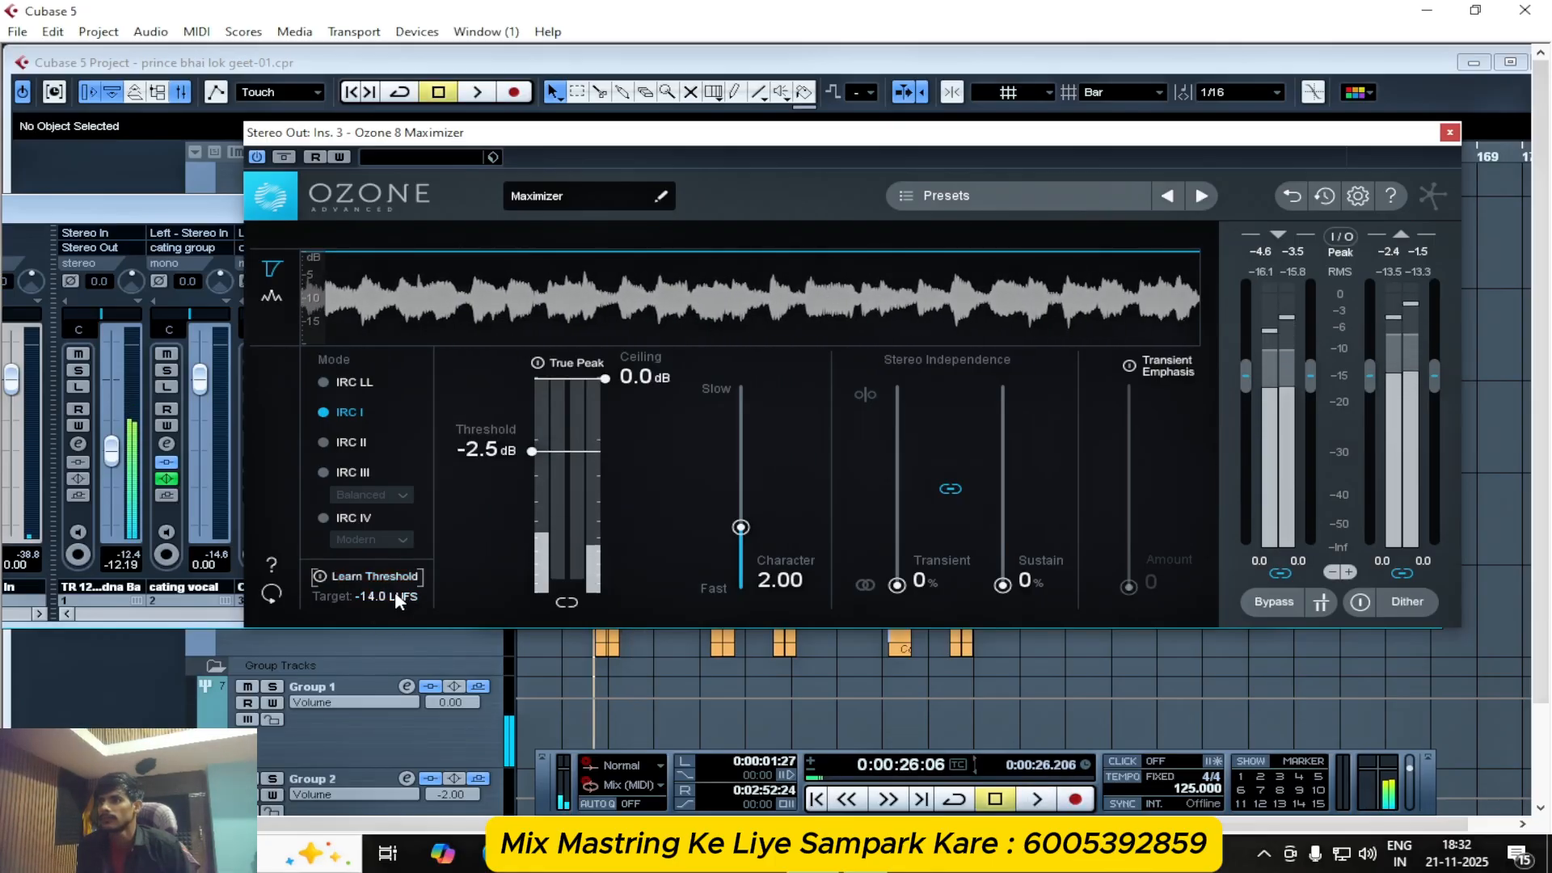
double_click(374, 596)
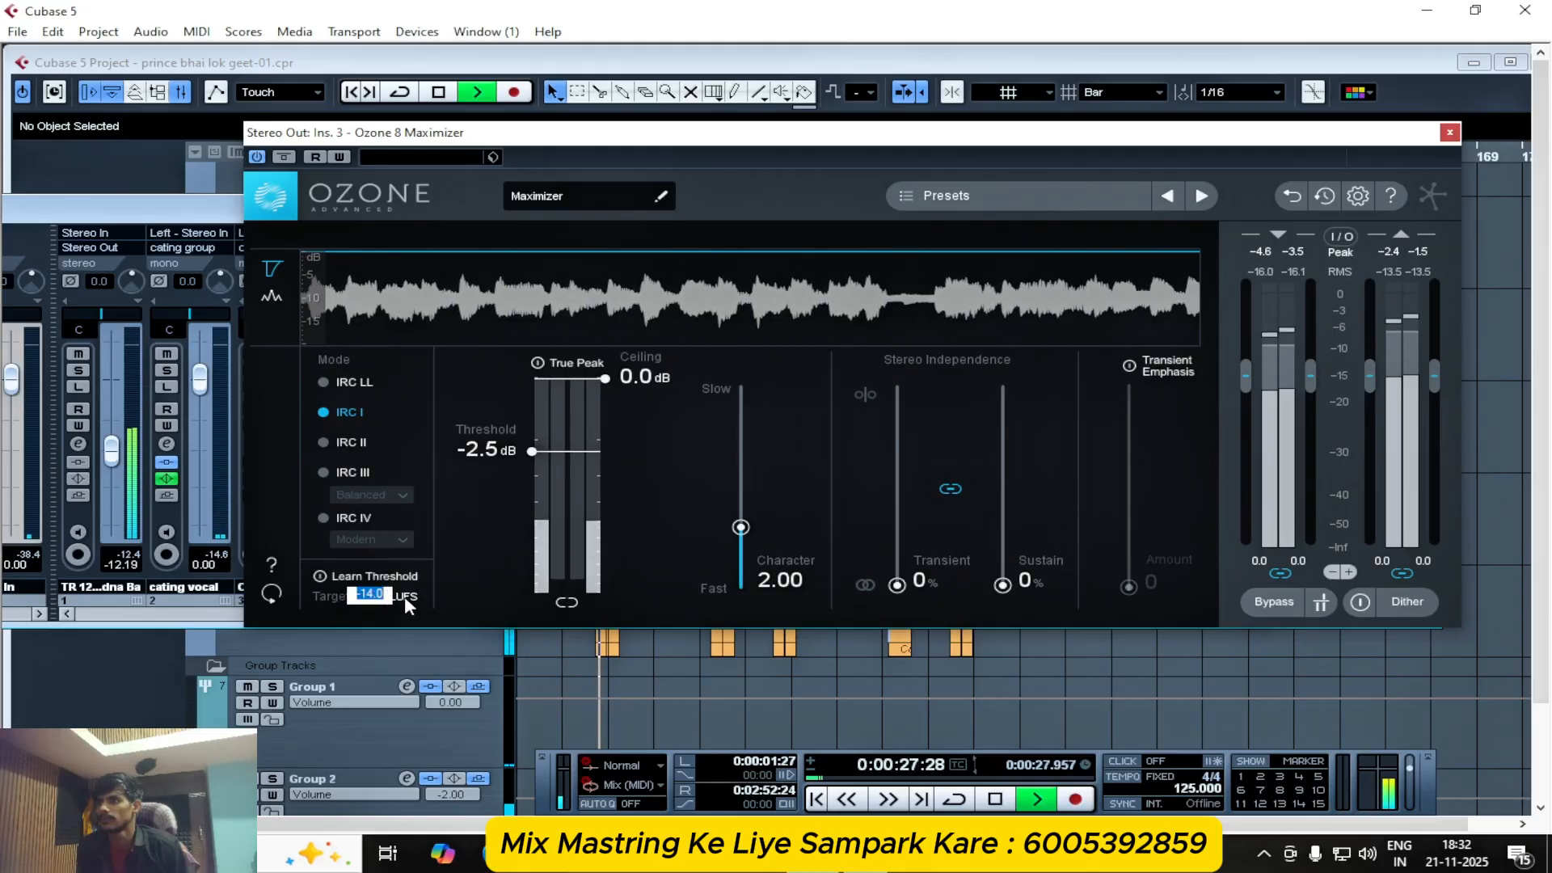
left_click(404, 596)
left_click(382, 575)
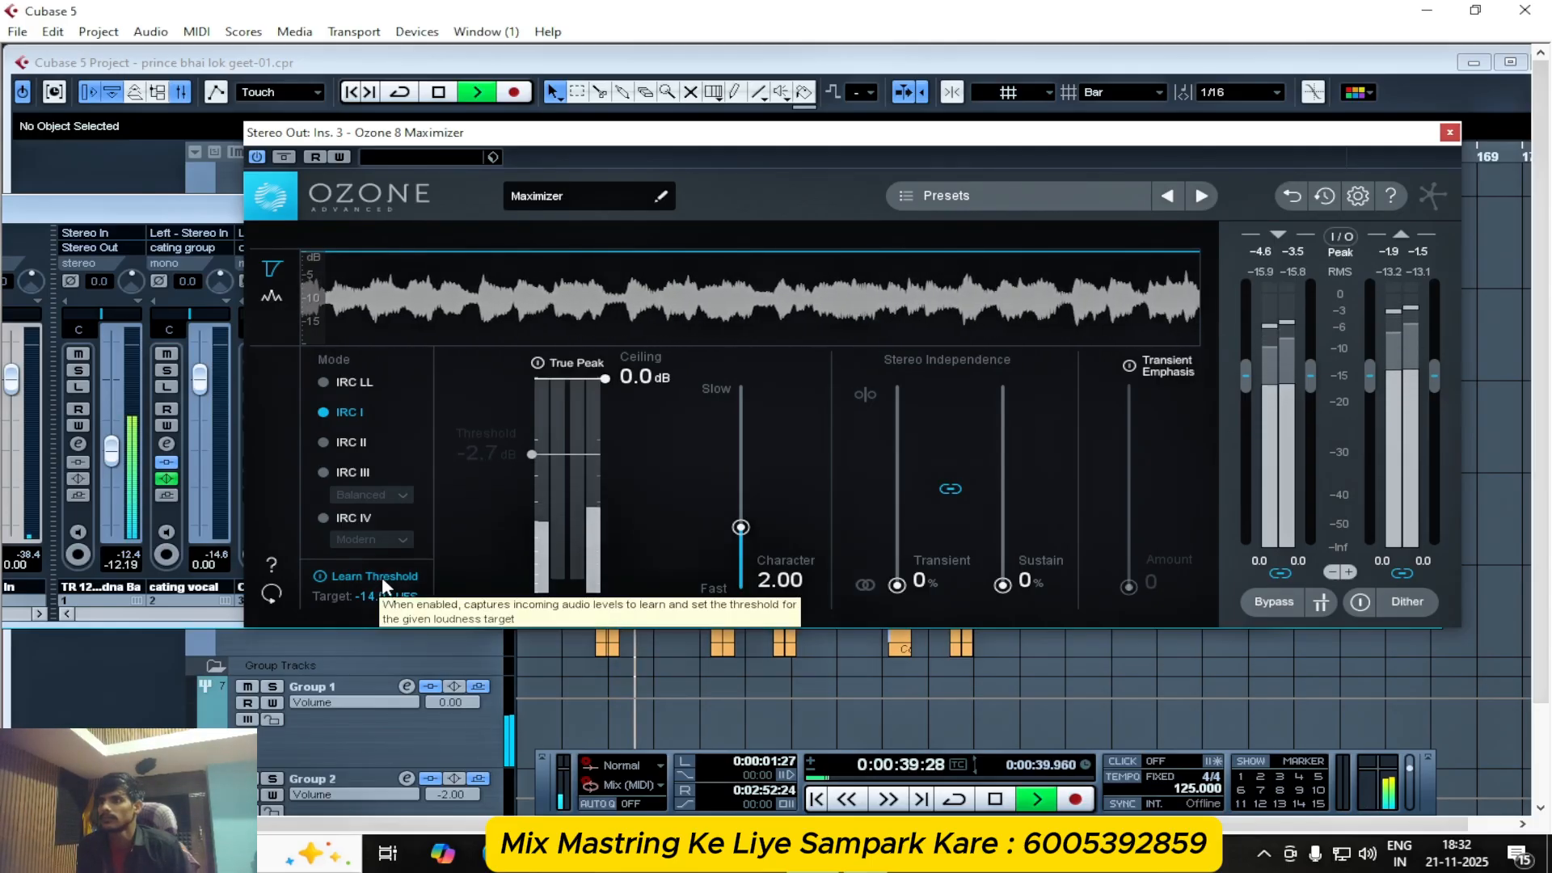
left_click(382, 576)
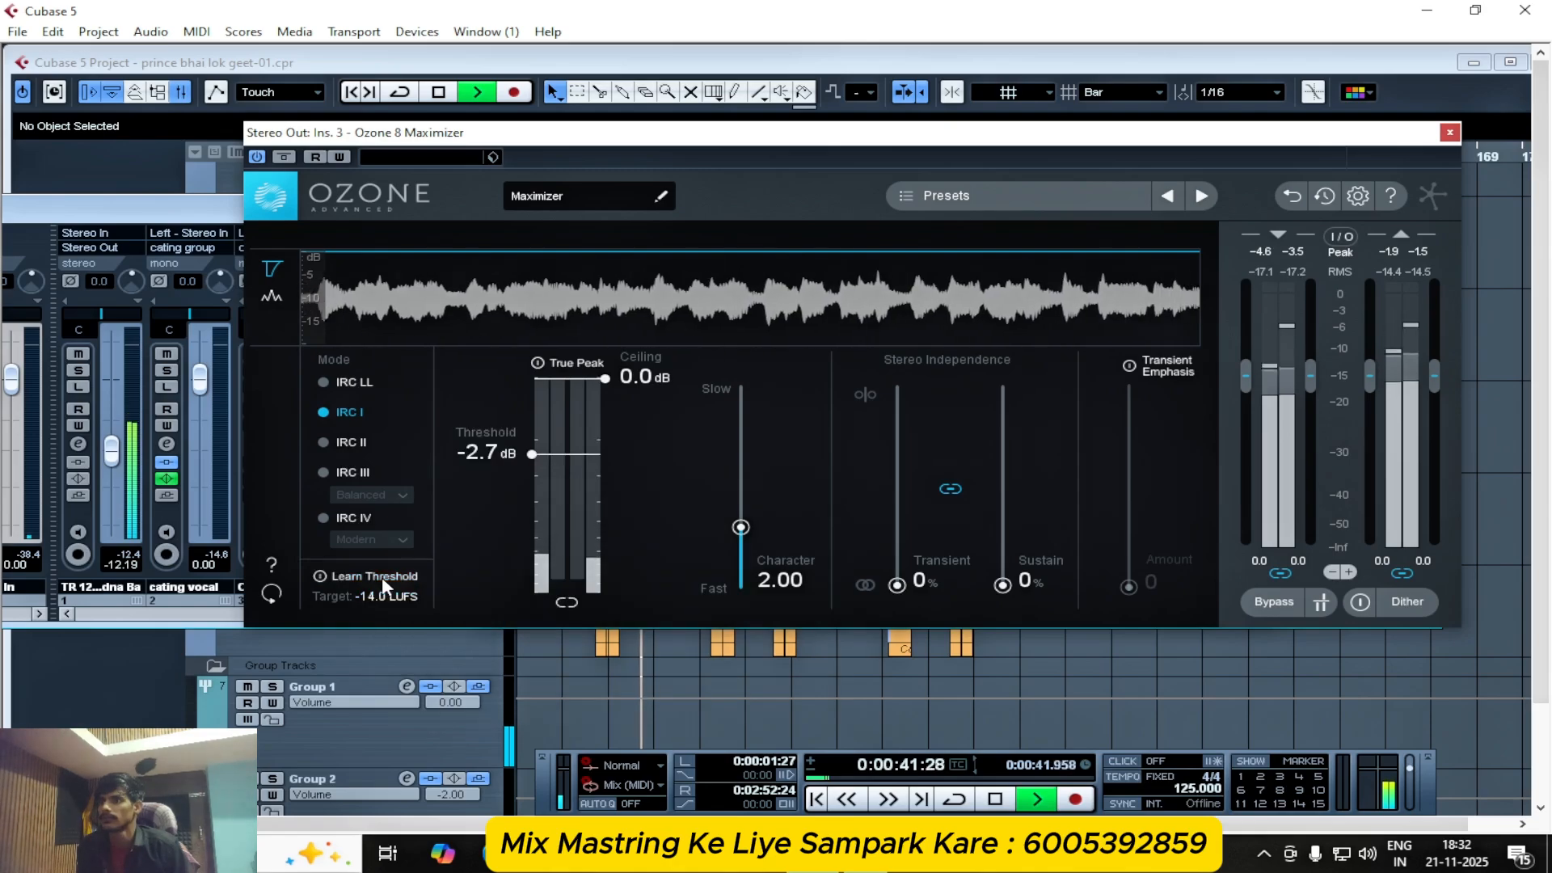
key("space")
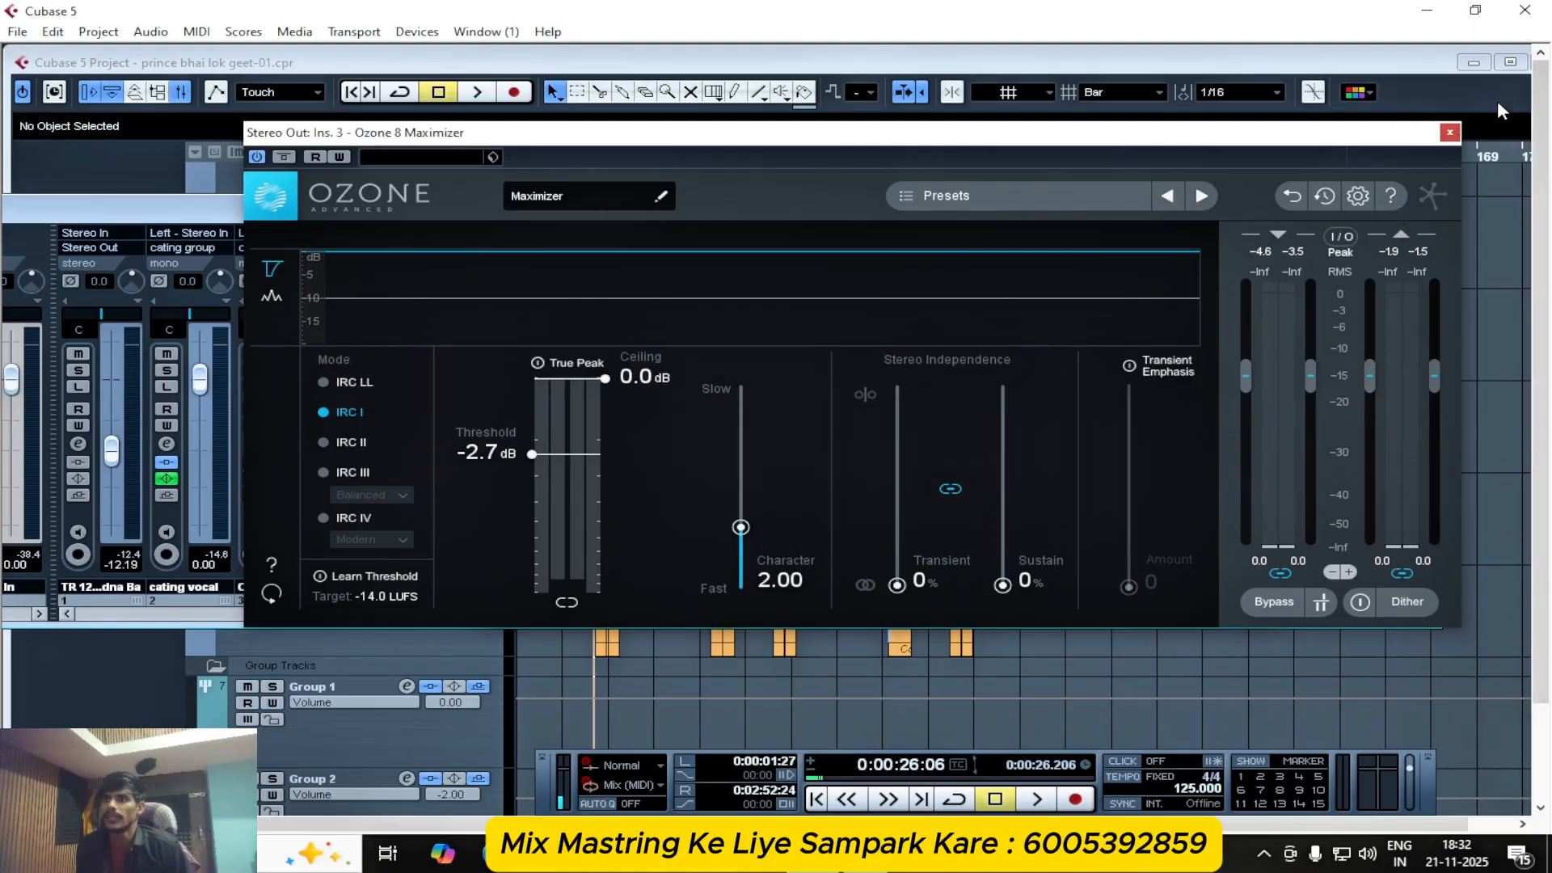
- Close the Maximizer window and rearrange the channel settings and mixer windows so the Stereo Out fader stays visible
left_click(1450, 134)
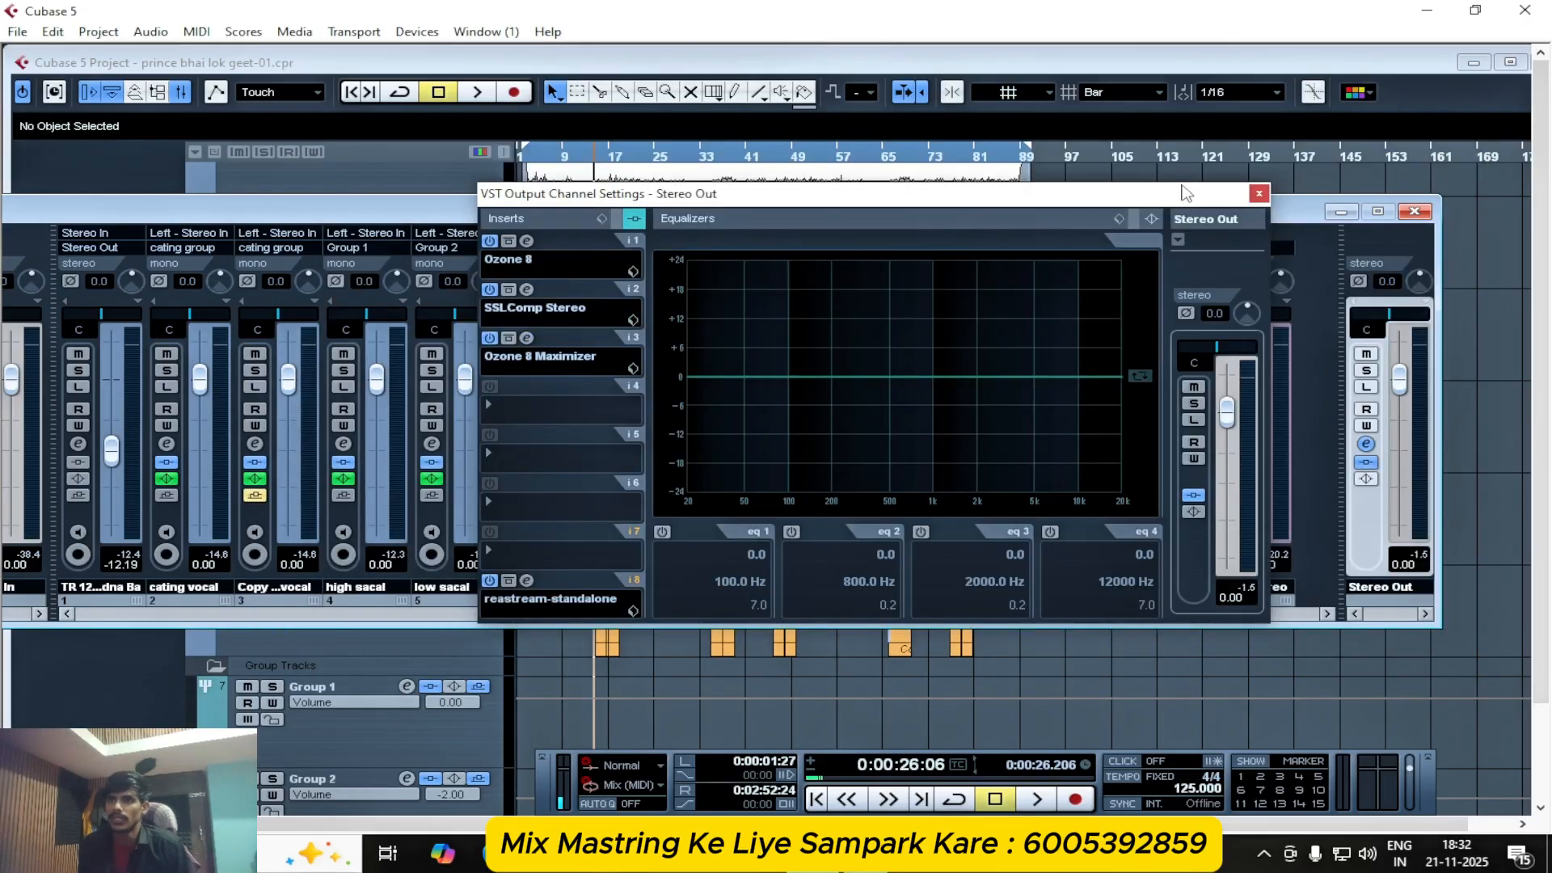
left_click_drag(1181, 202, 901, 250)
left_click_drag(1272, 215, 1296, 207)
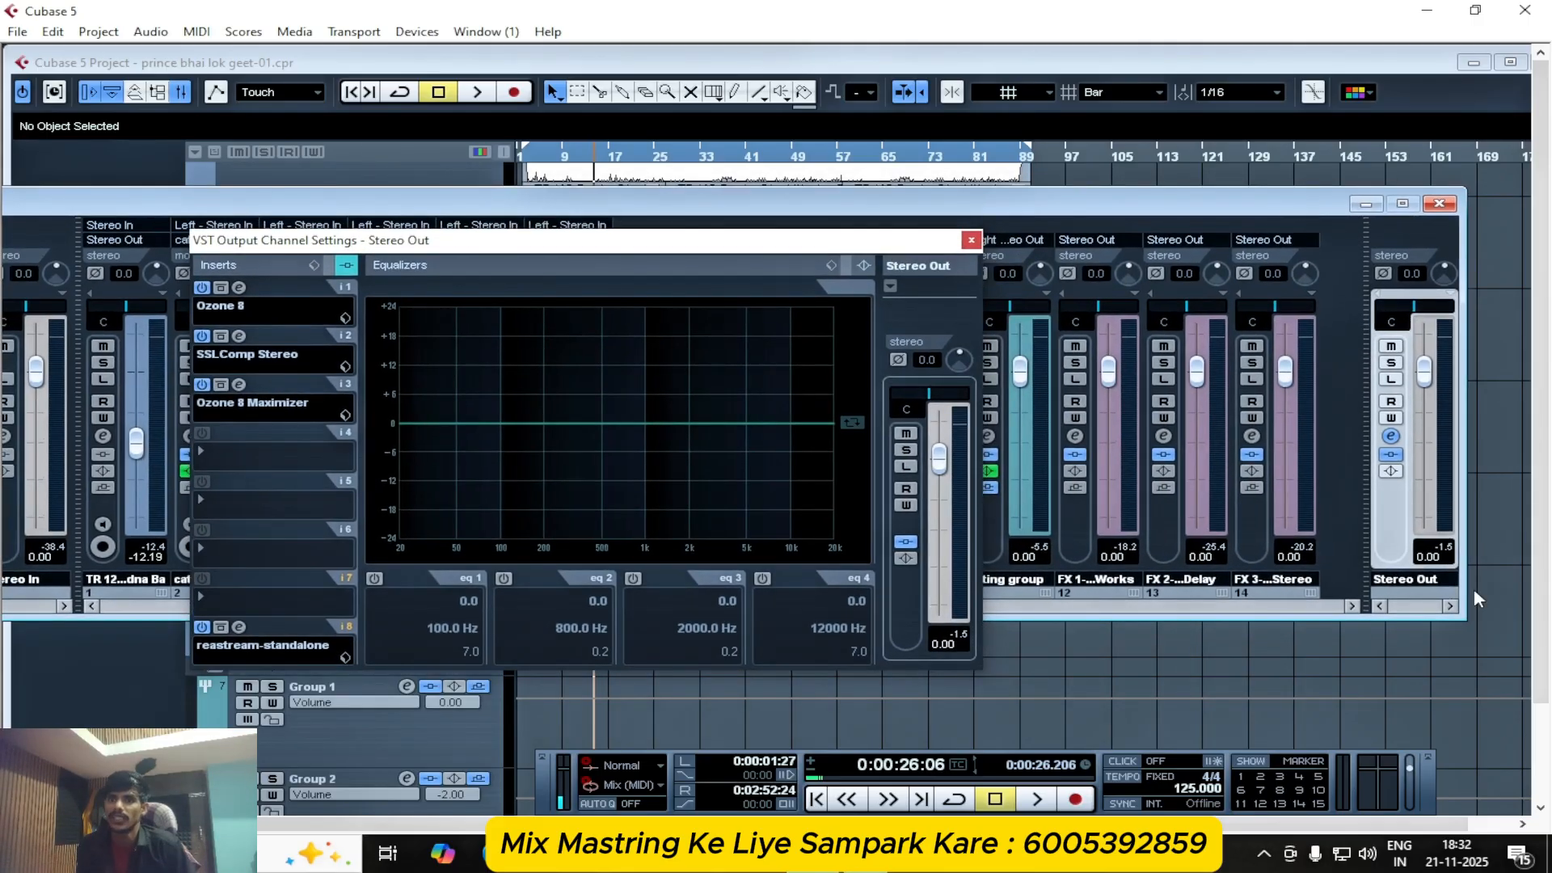
- Play the song with the Maximizer reopened beside the mixer, check the Stereo Out meter, and stop playback
key("space")
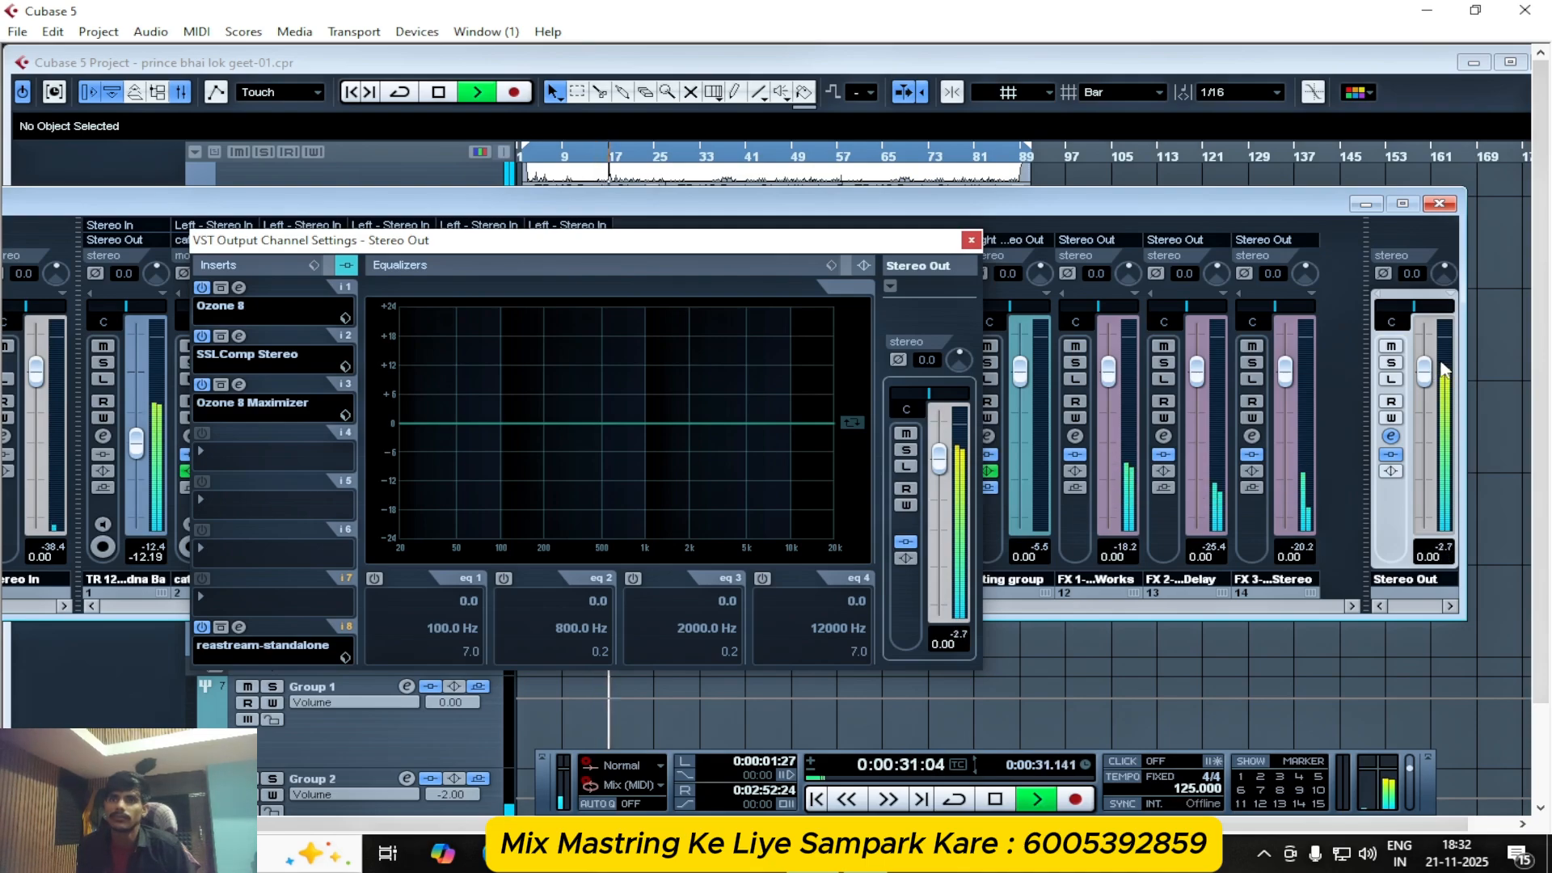
left_click(239, 386)
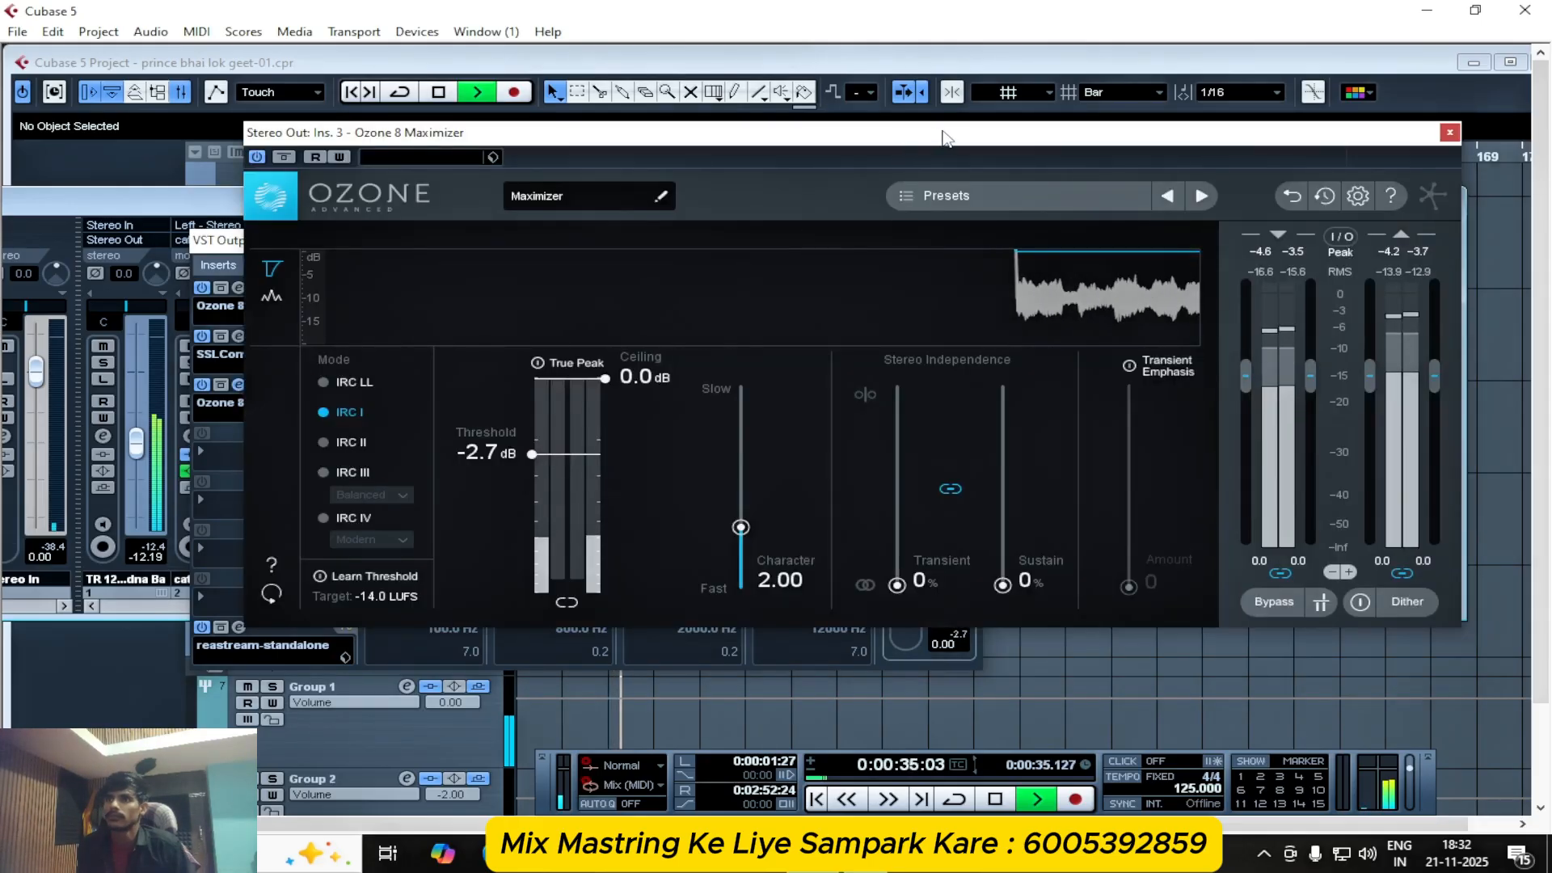
left_click_drag(962, 144, 733, 145)
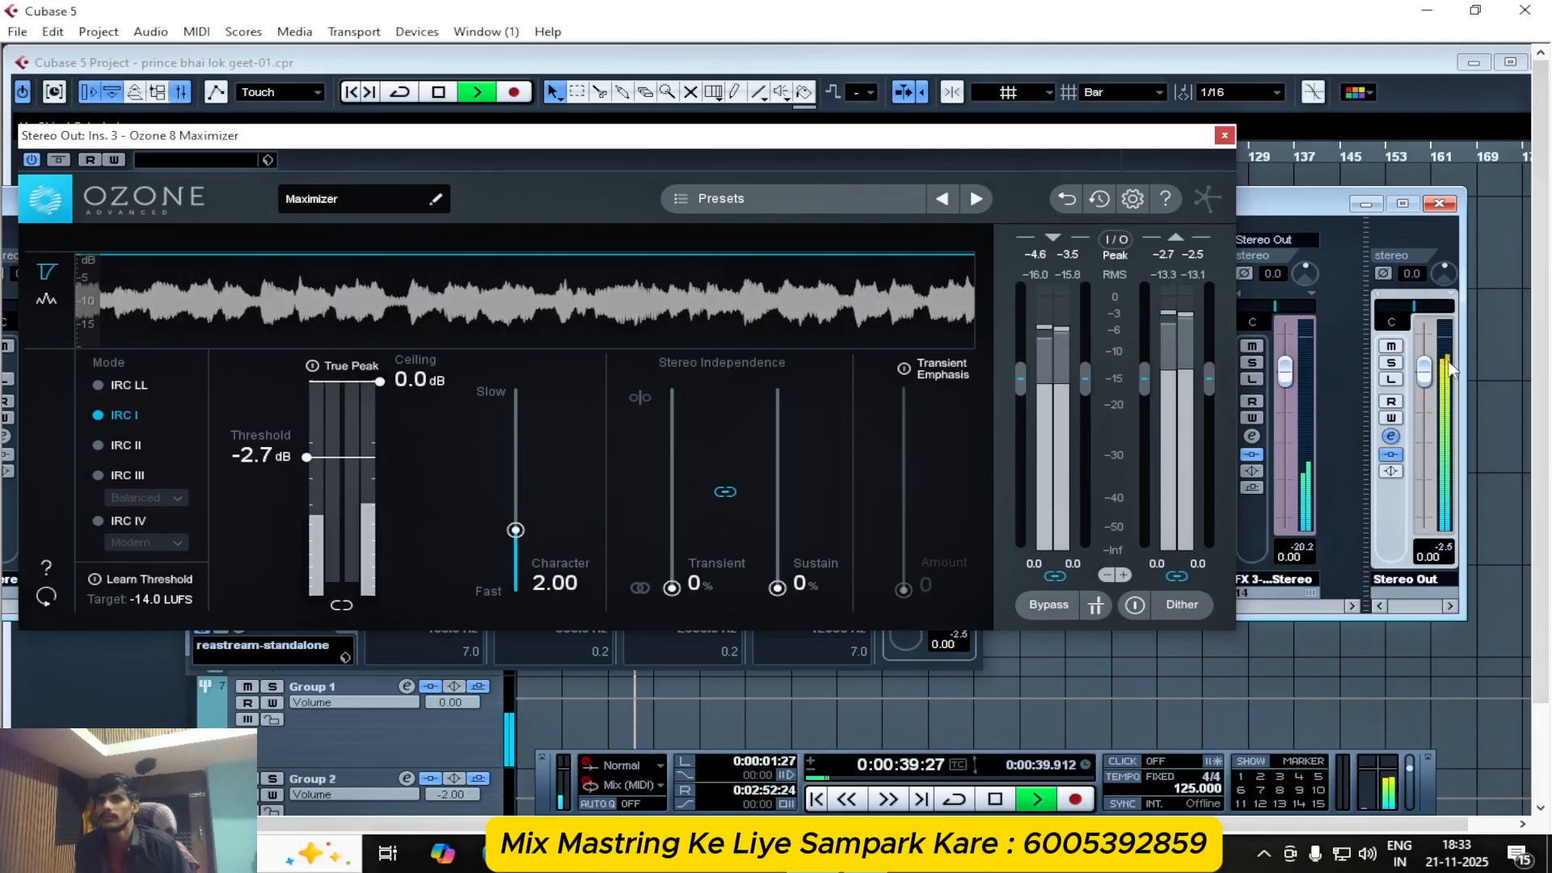
key("space")
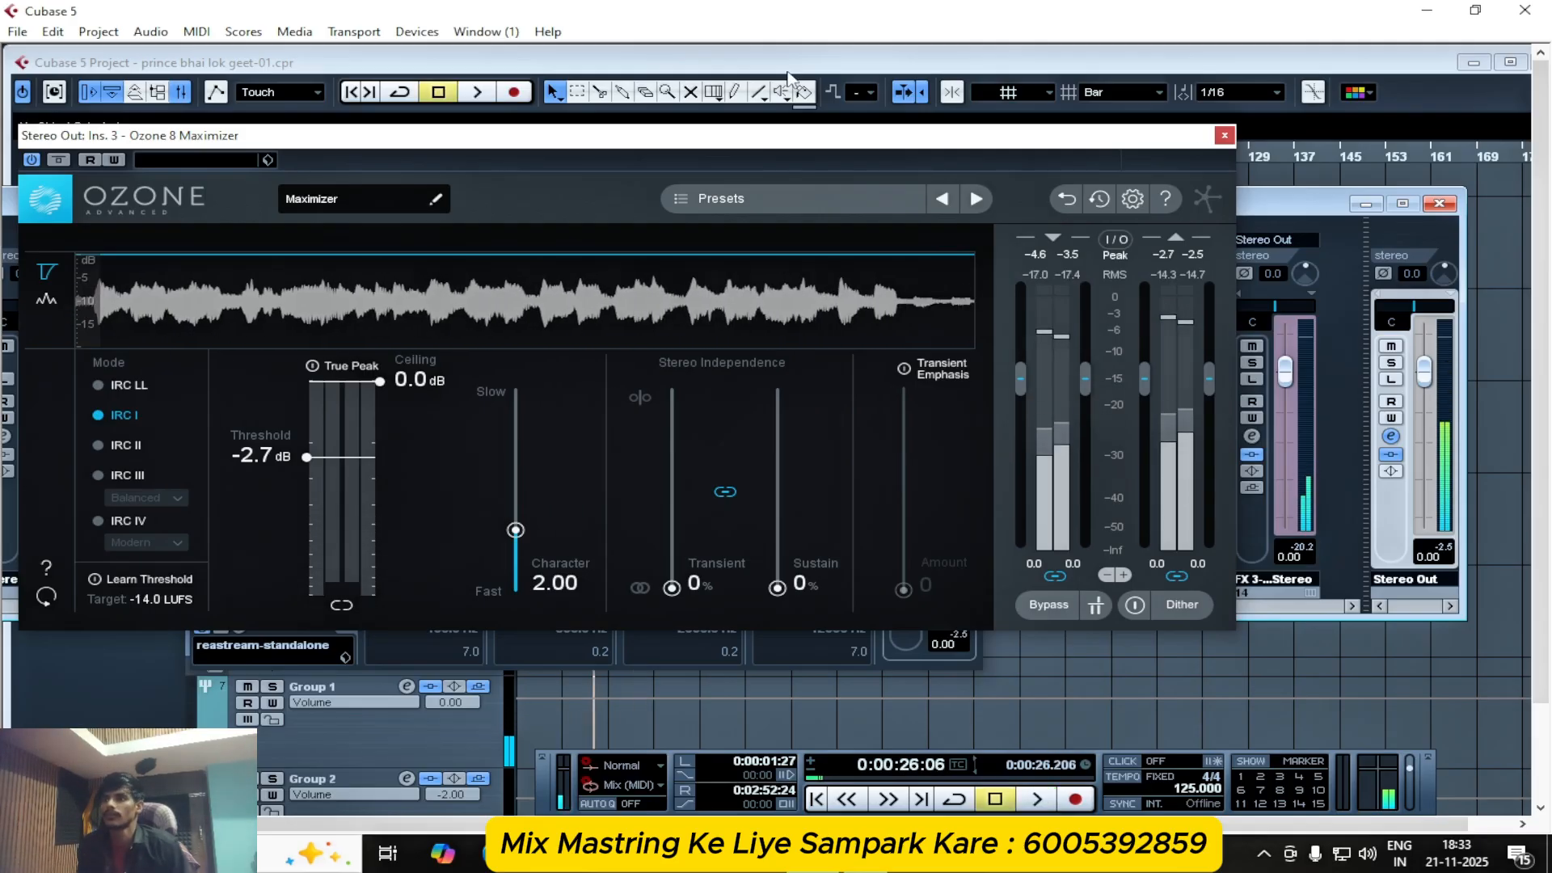
- Close the Maximizer window and remove Ozone 8 Maximizer from the third Stereo Out insert, discarding its changes
left_click_drag(596, 138, 667, 145)
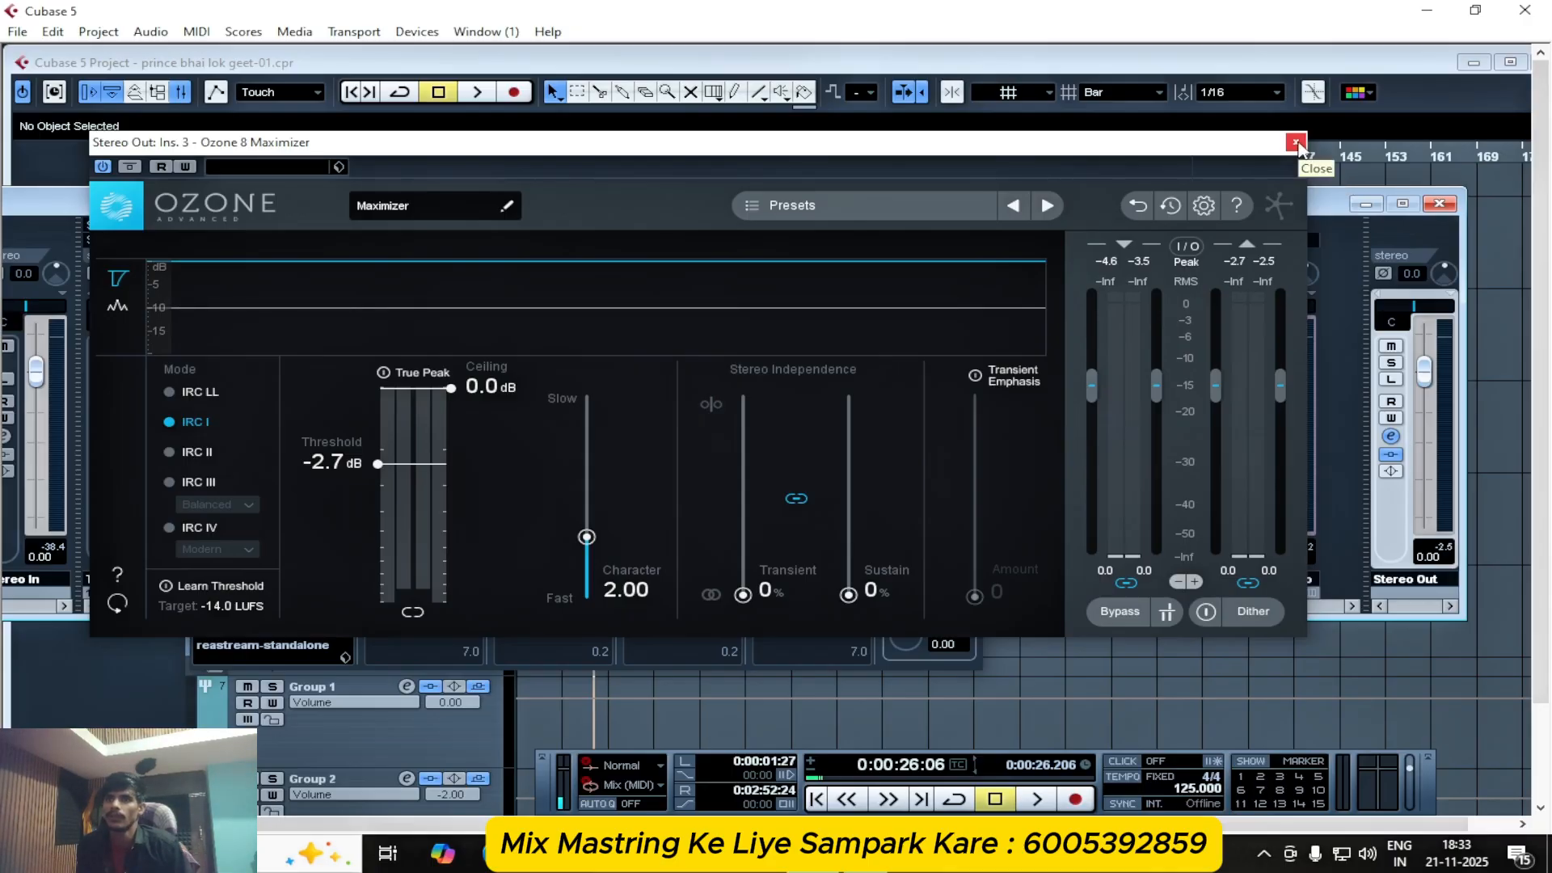
left_click(1296, 143)
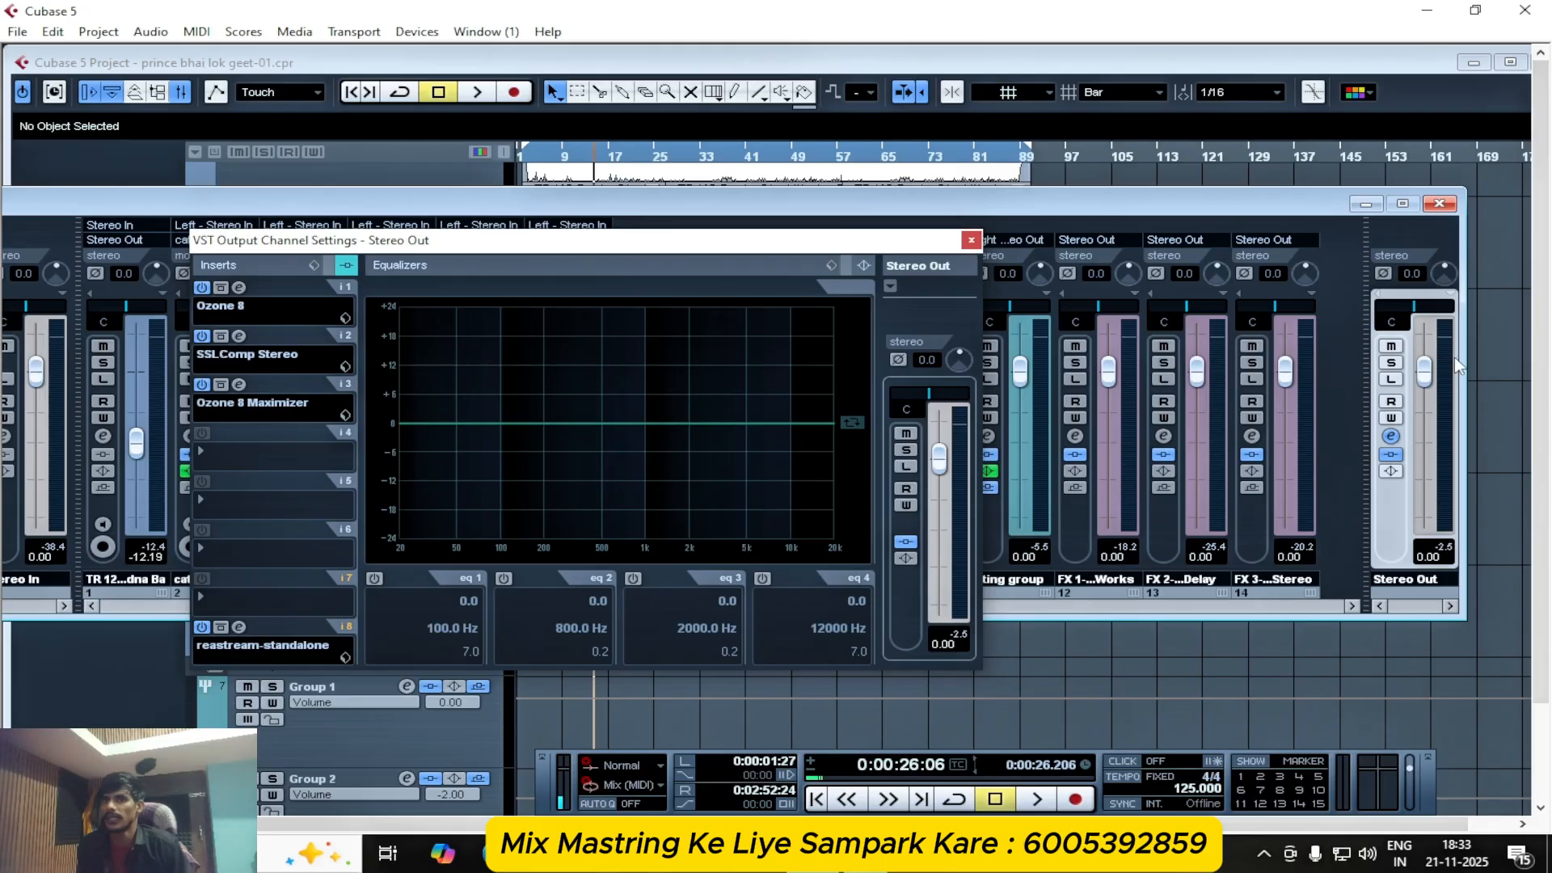
left_click(254, 405)
left_click(308, 312)
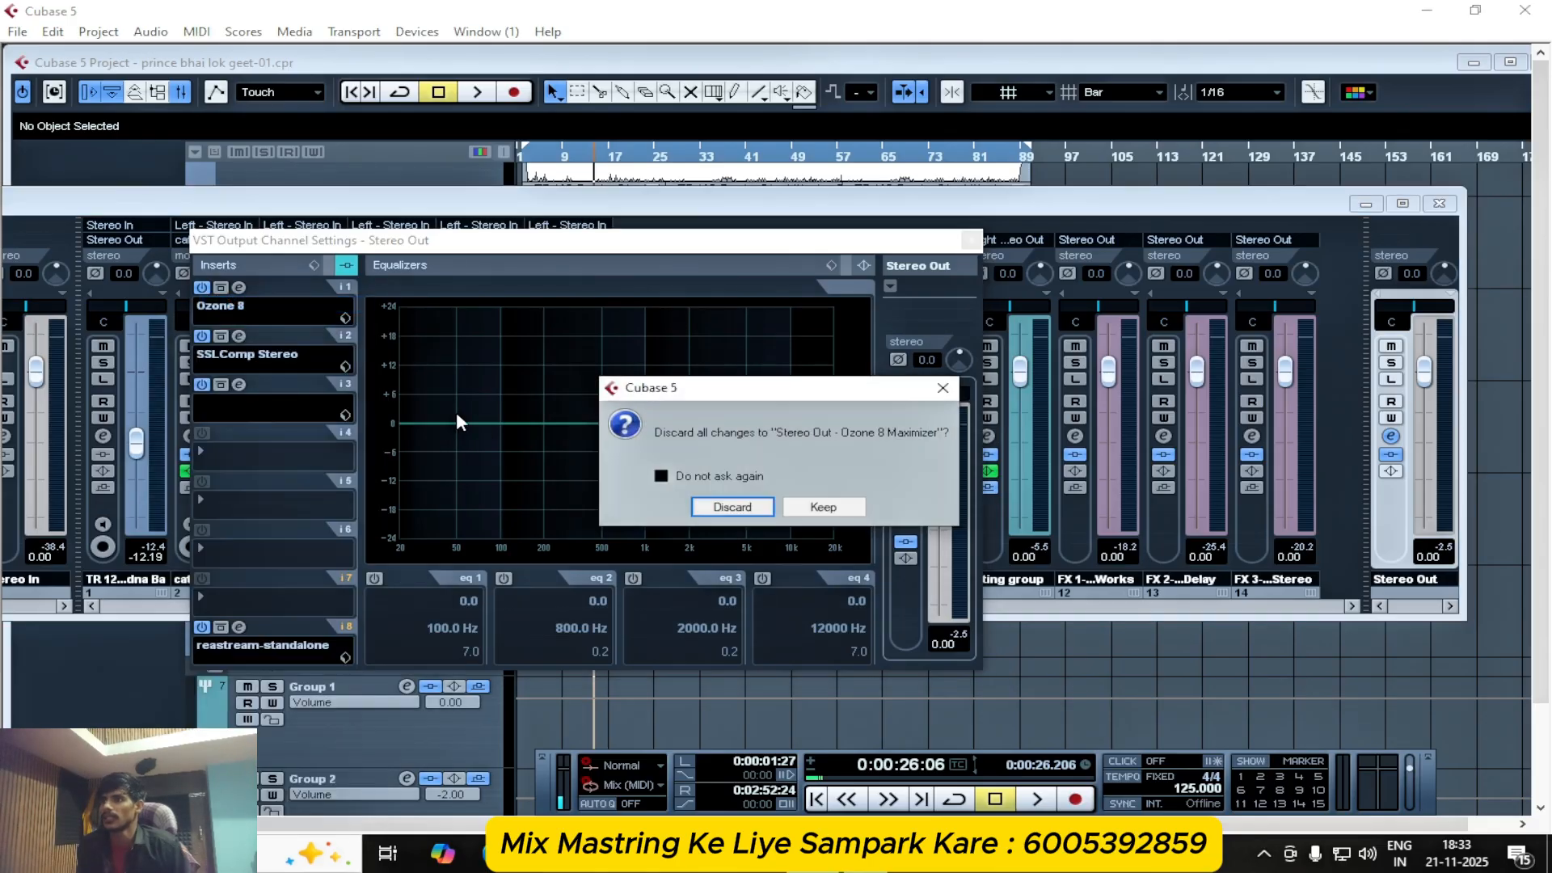
left_click(719, 508)
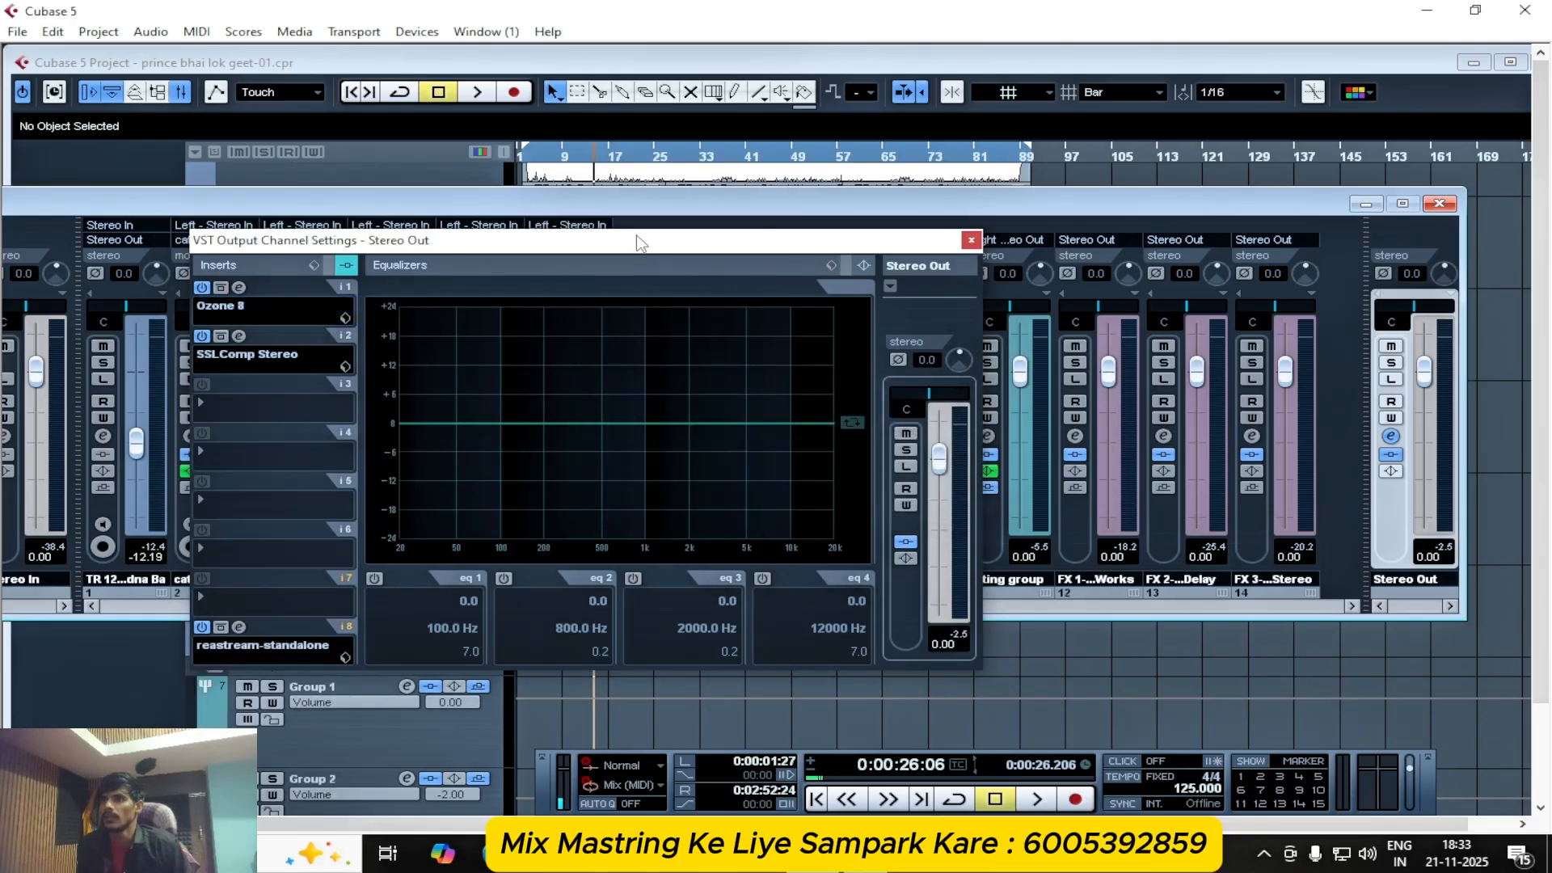
- Insert the L2 Stereo limiter in the third insert slot of Stereo Out and reposition its window
left_click_drag(641, 243, 670, 246)
left_click(255, 422)
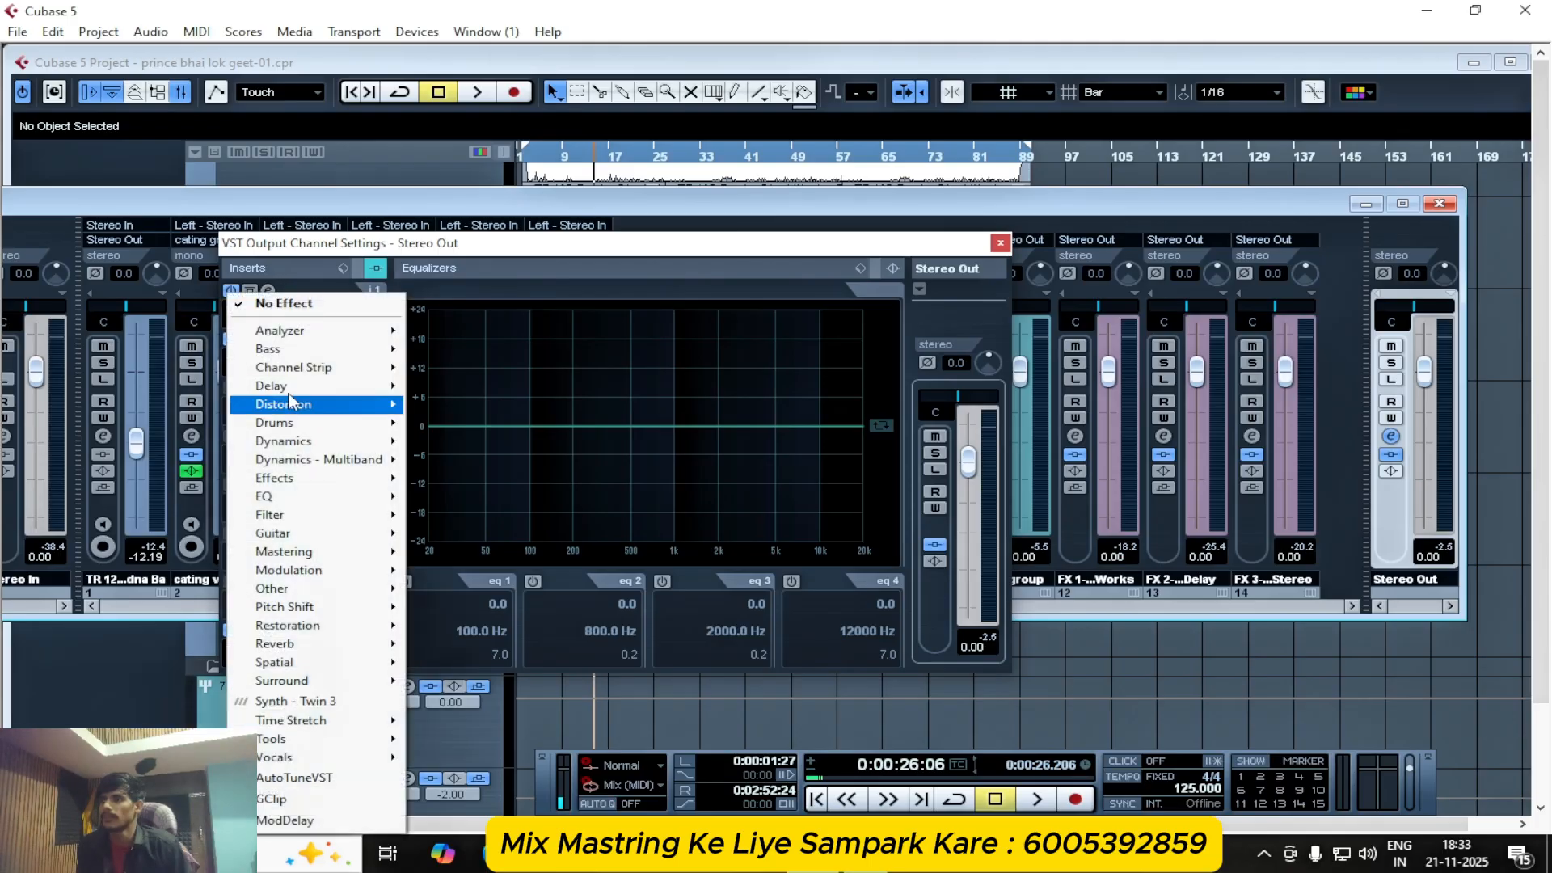
mouse_move(331, 445)
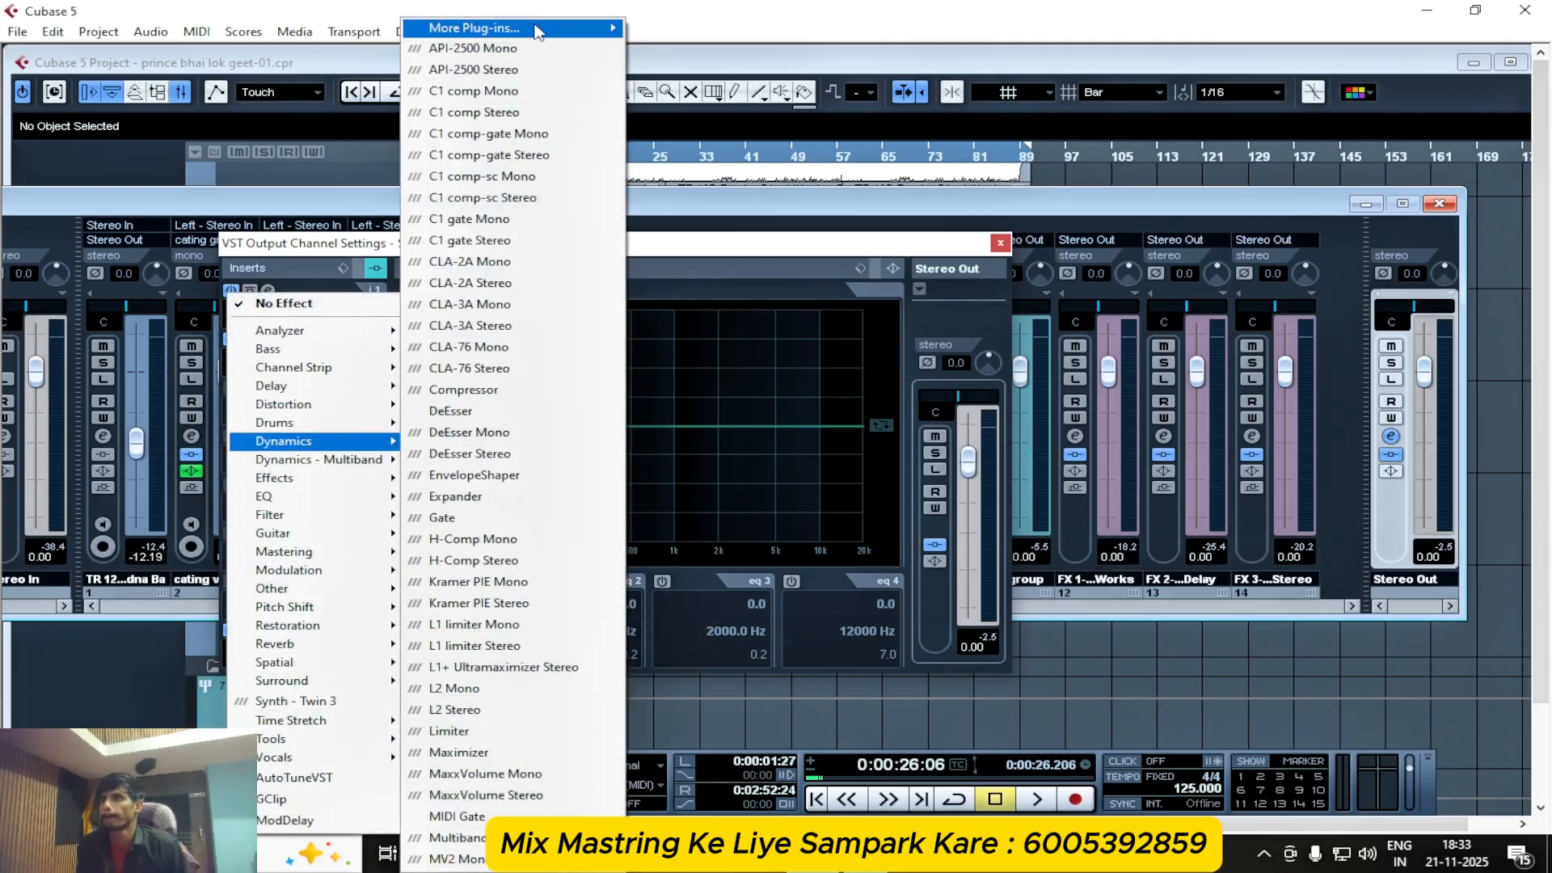
left_click(454, 712)
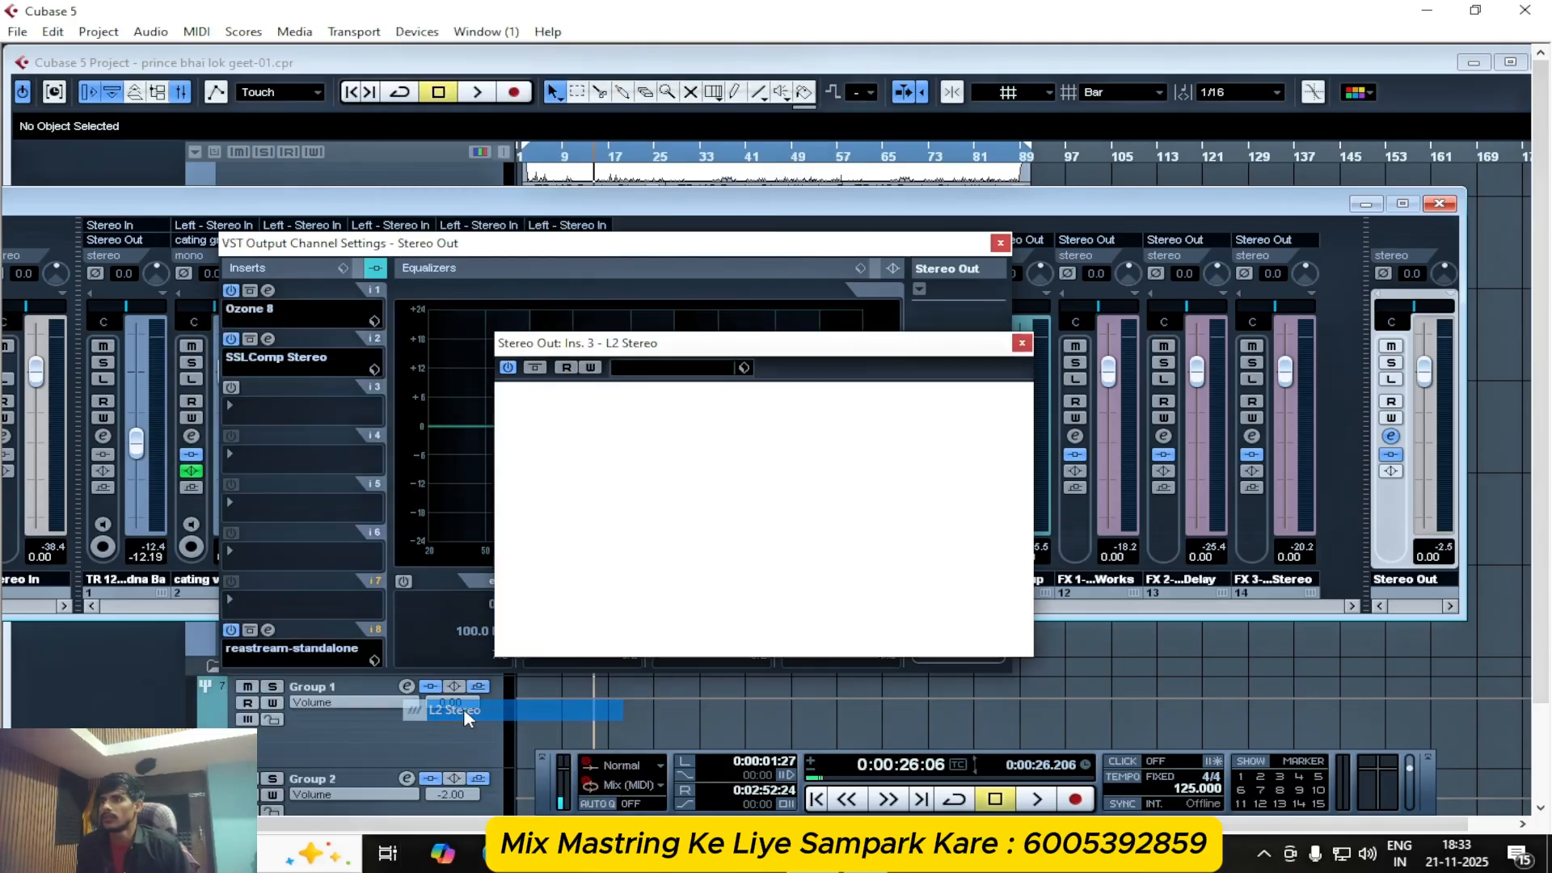
left_click_drag(760, 346, 675, 335)
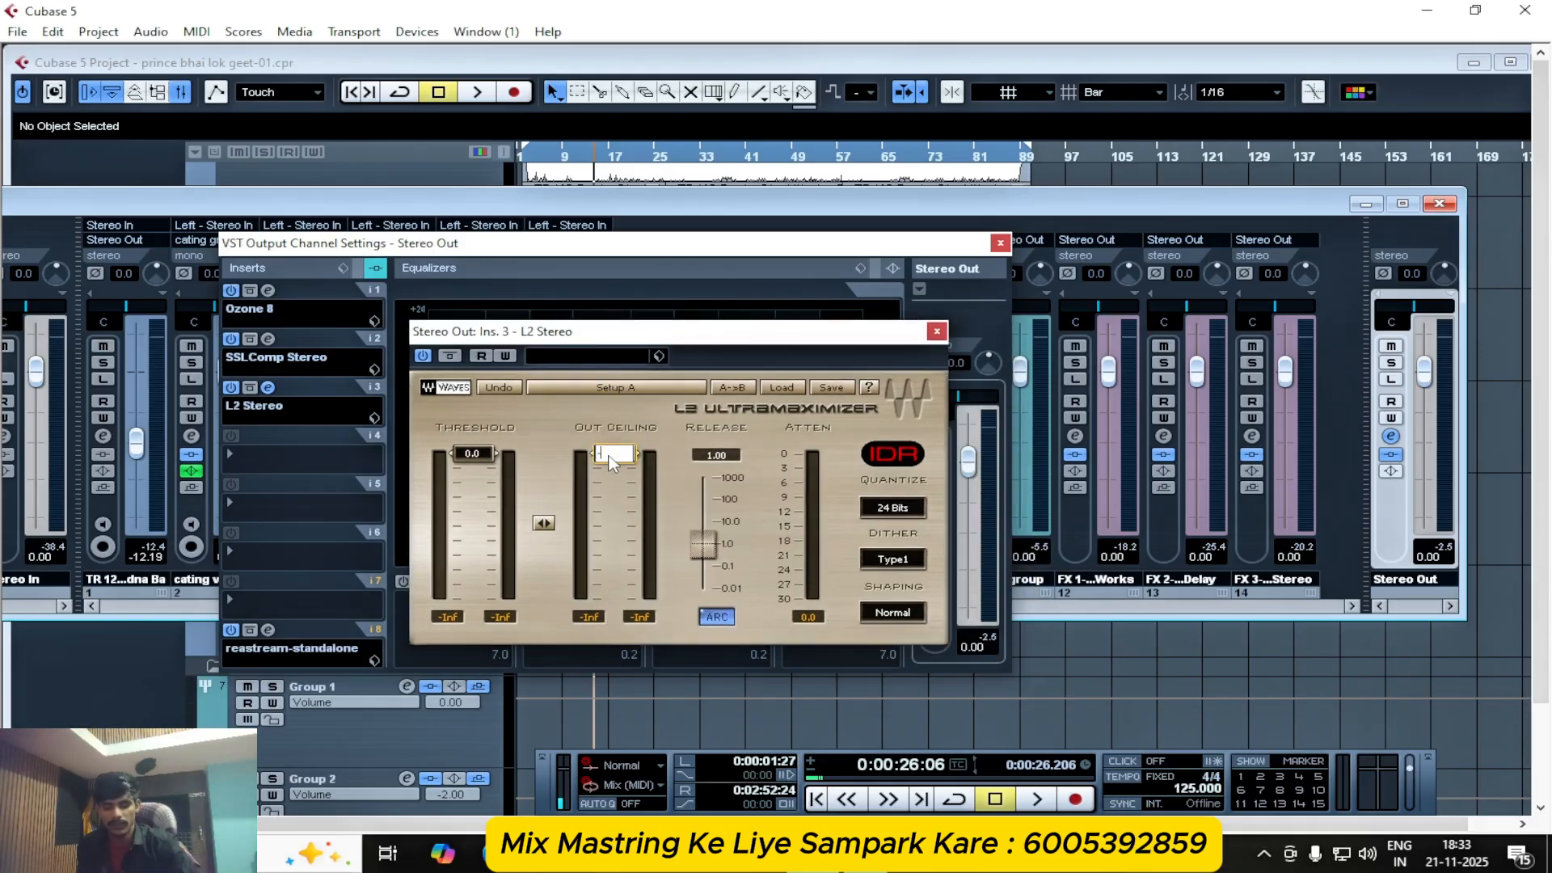
- Set the L2 Stereo output ceiling to -1.0 and move its window clear of the Stereo Out fader
type("-1")
key("Return")
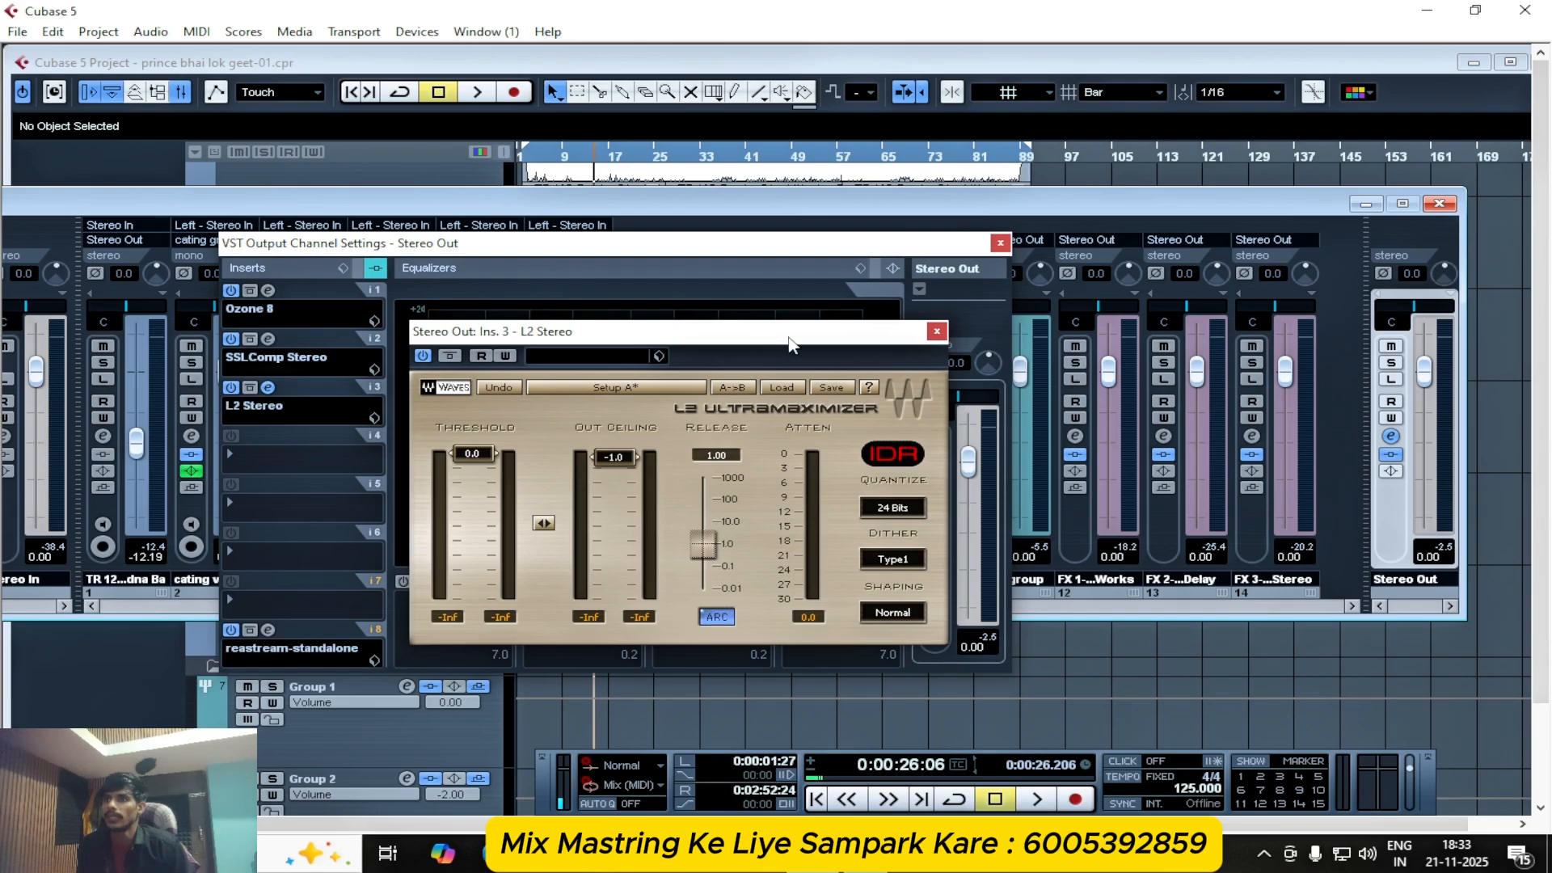
left_click_drag(789, 338, 633, 288)
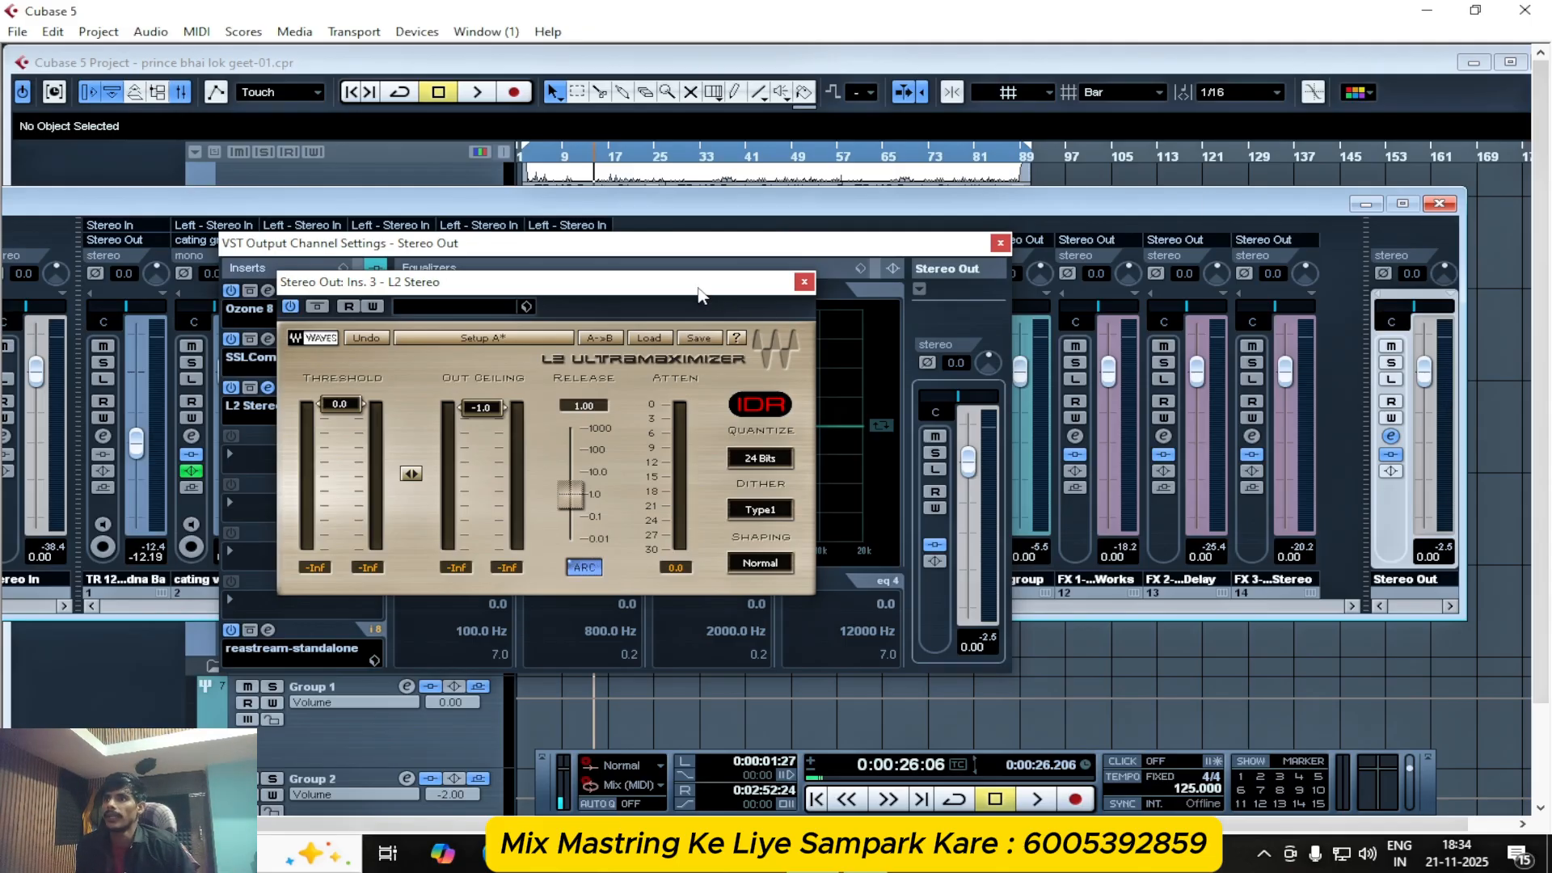
left_click_drag(686, 292, 679, 291)
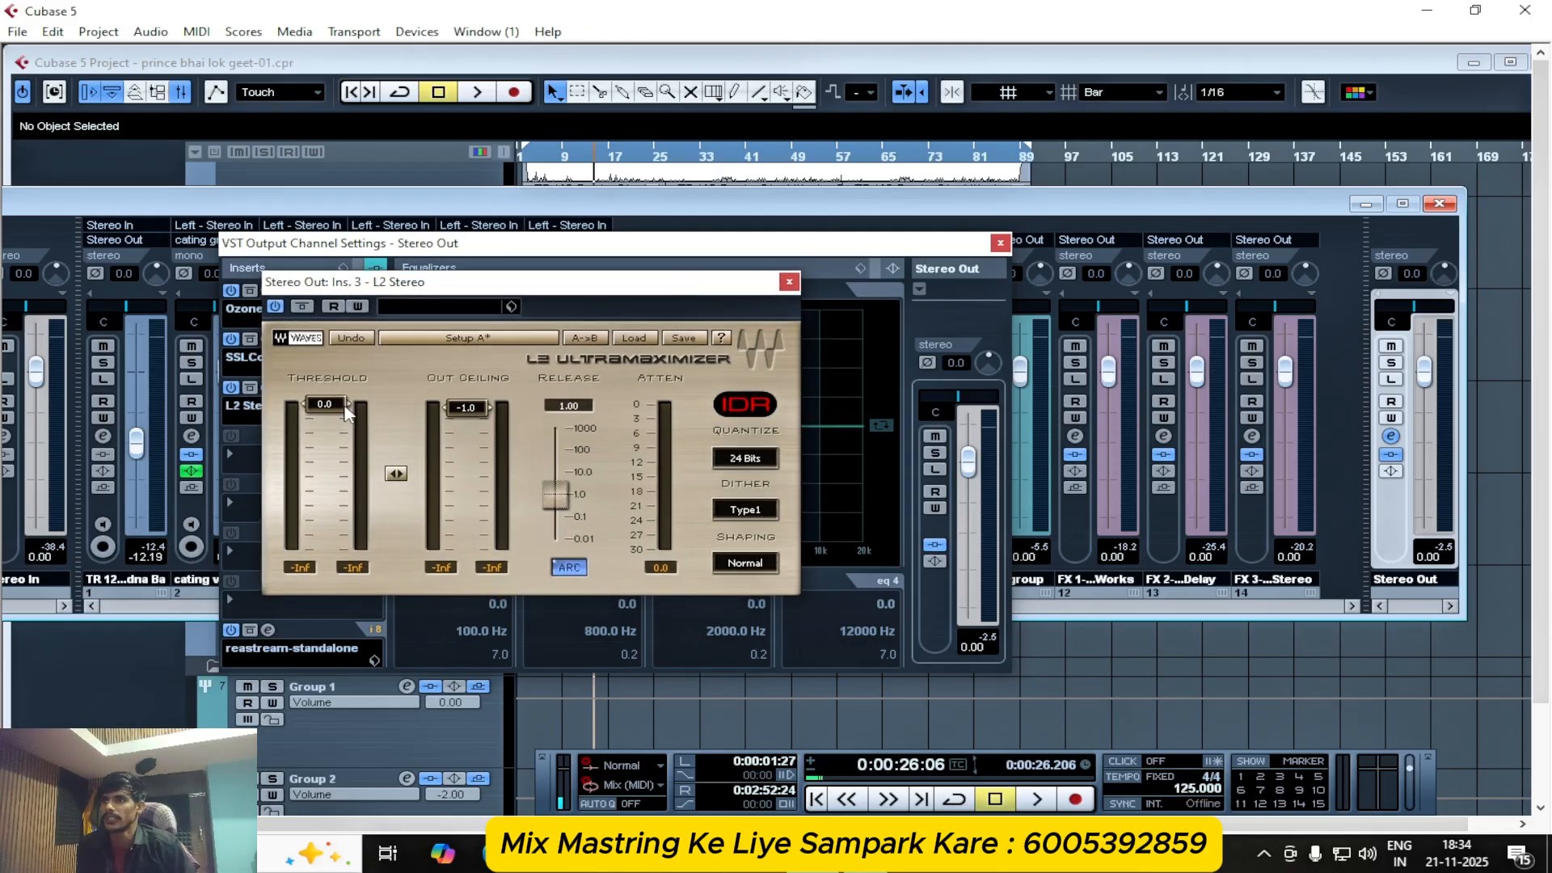
- Lower the L2 threshold to -4.0 while the song plays, and stop playback
key("space")
left_click_drag(348, 413, 348, 426)
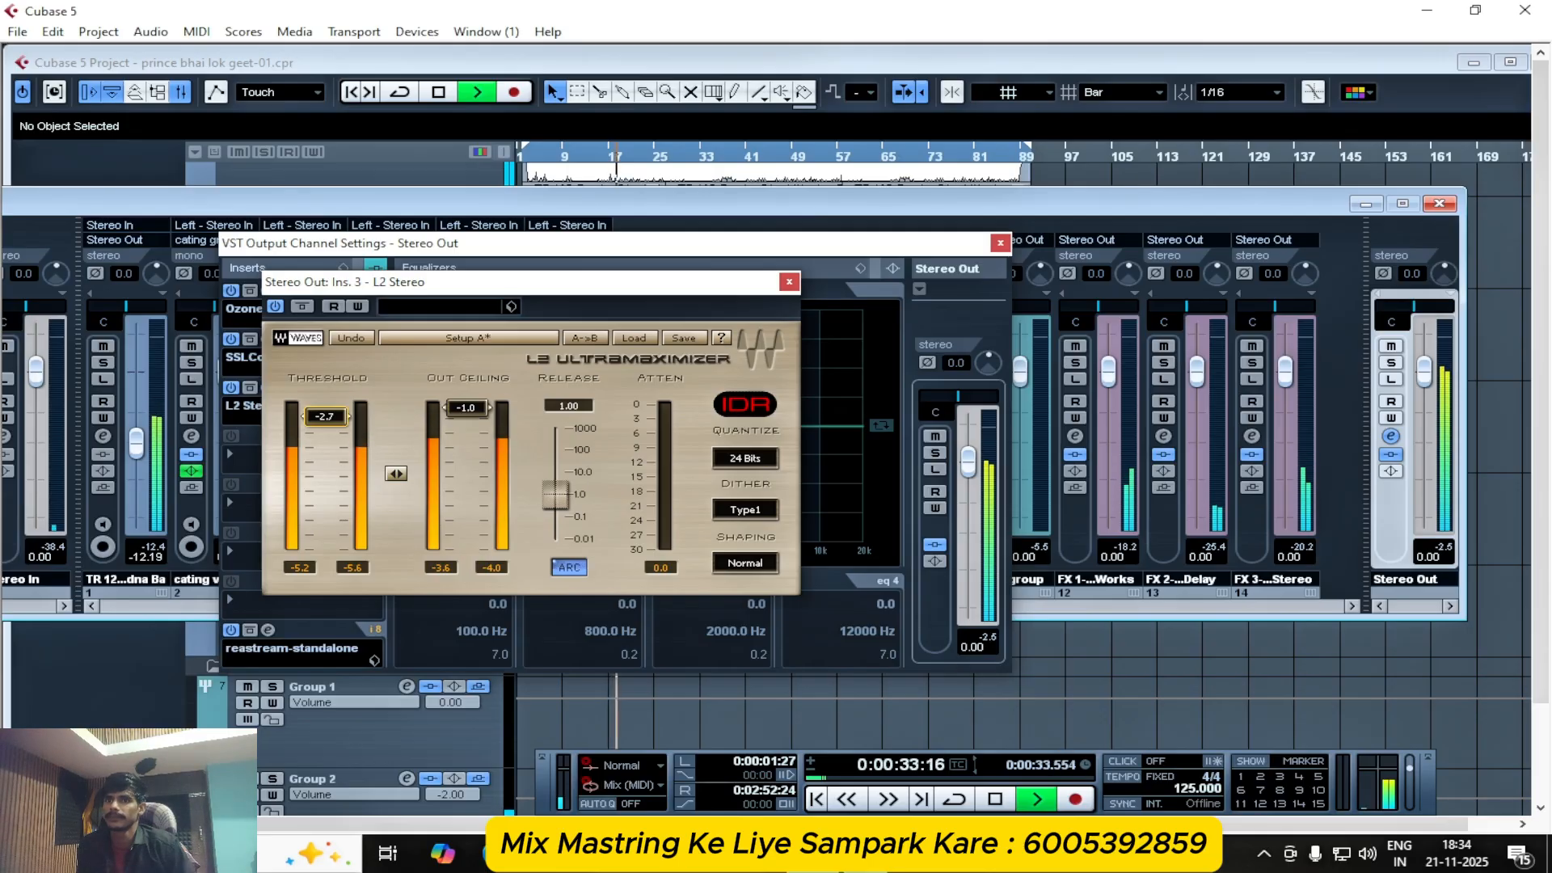
left_click_drag(326, 417, 326, 422)
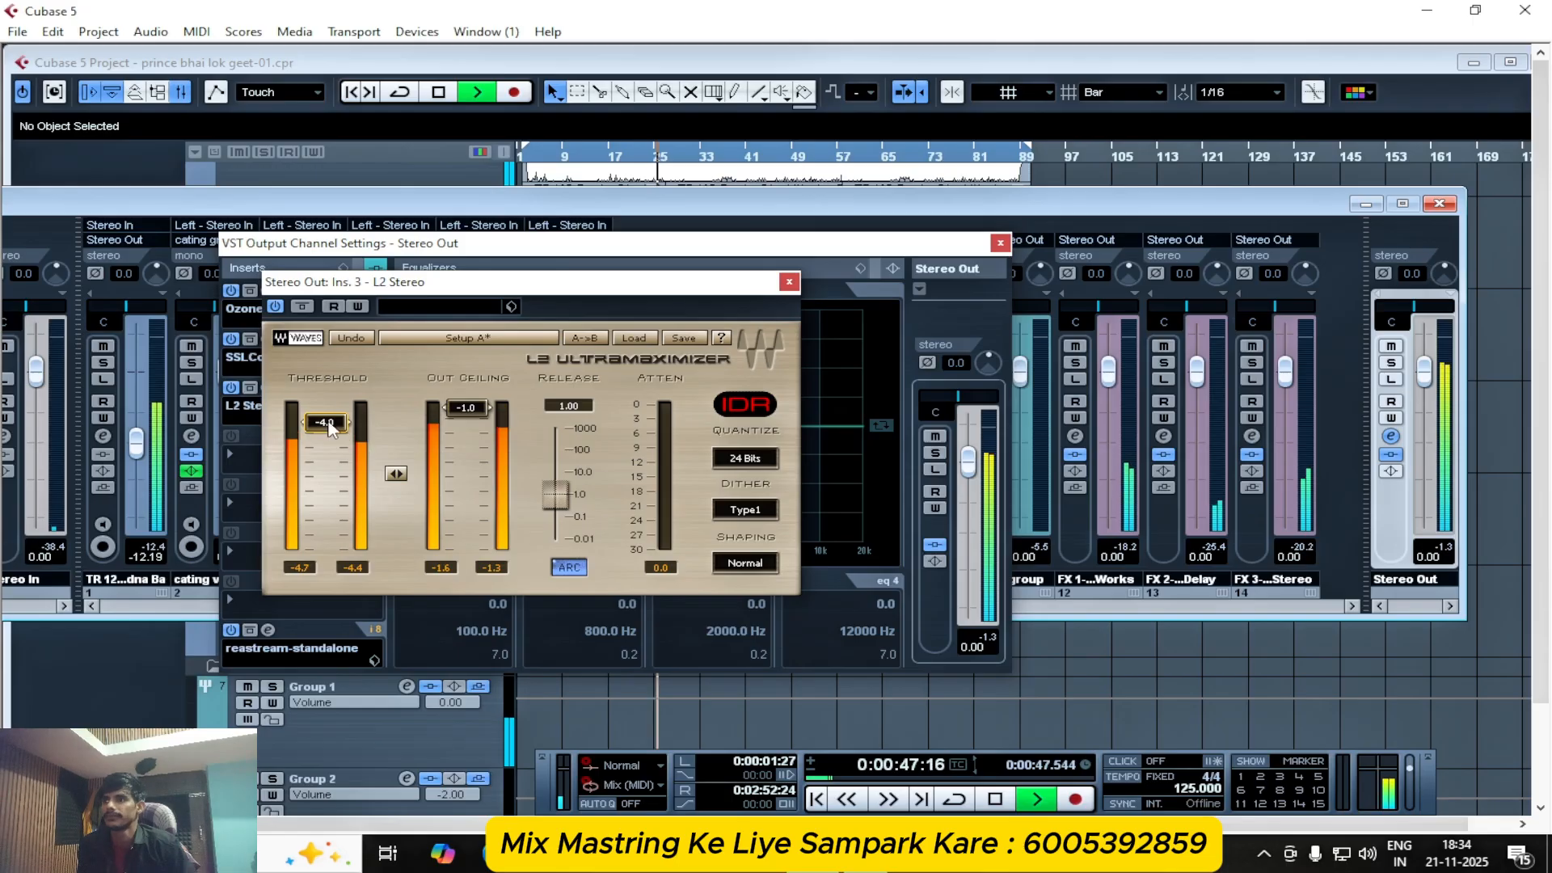
key("space")
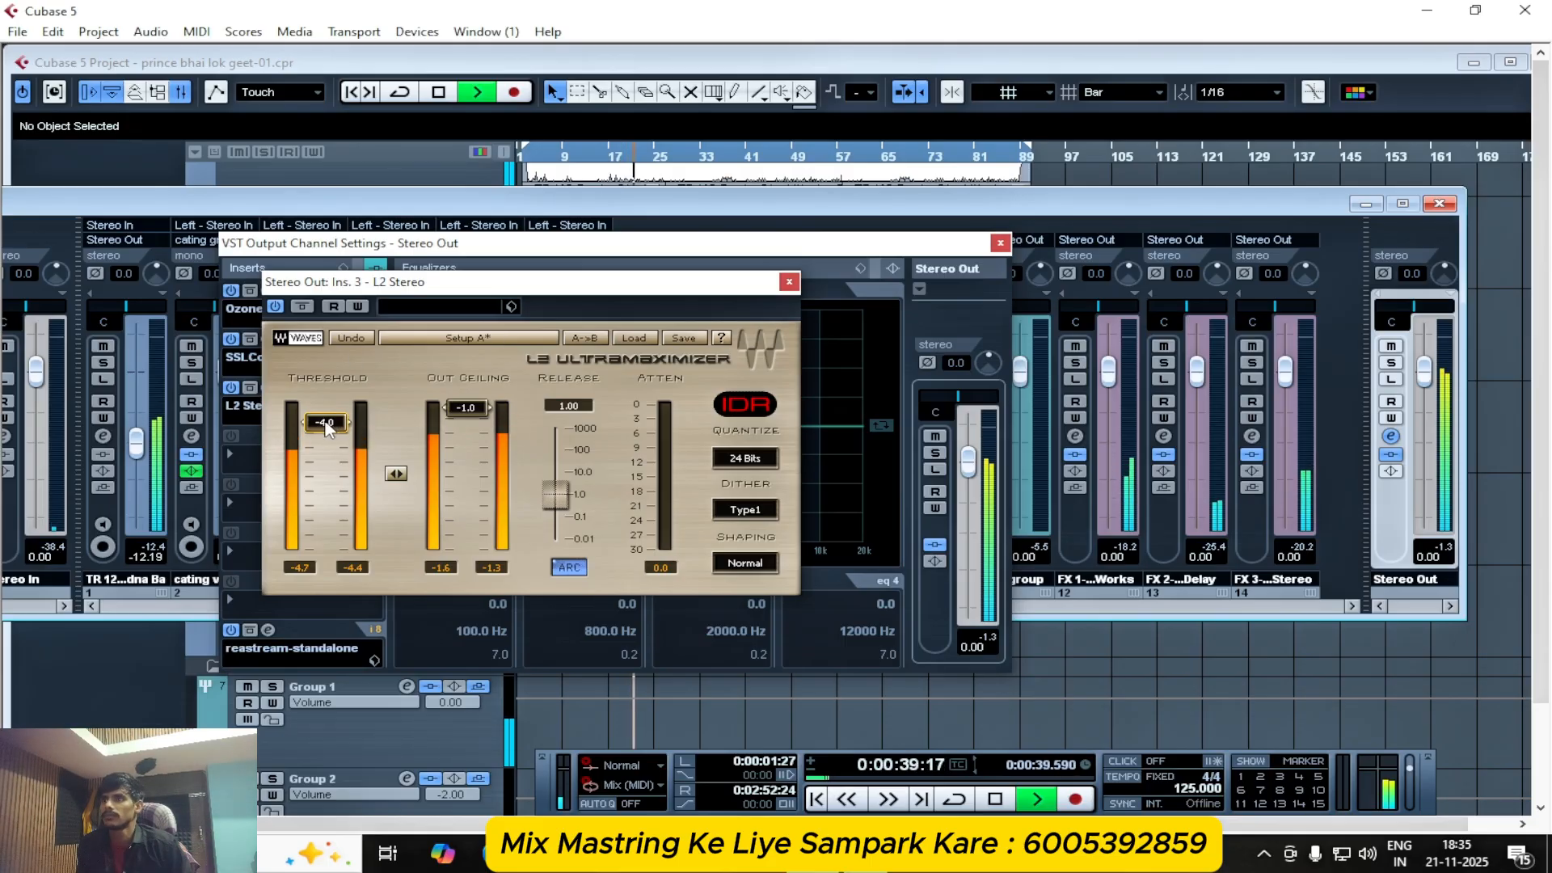
left_click_drag(328, 428, 327, 431)
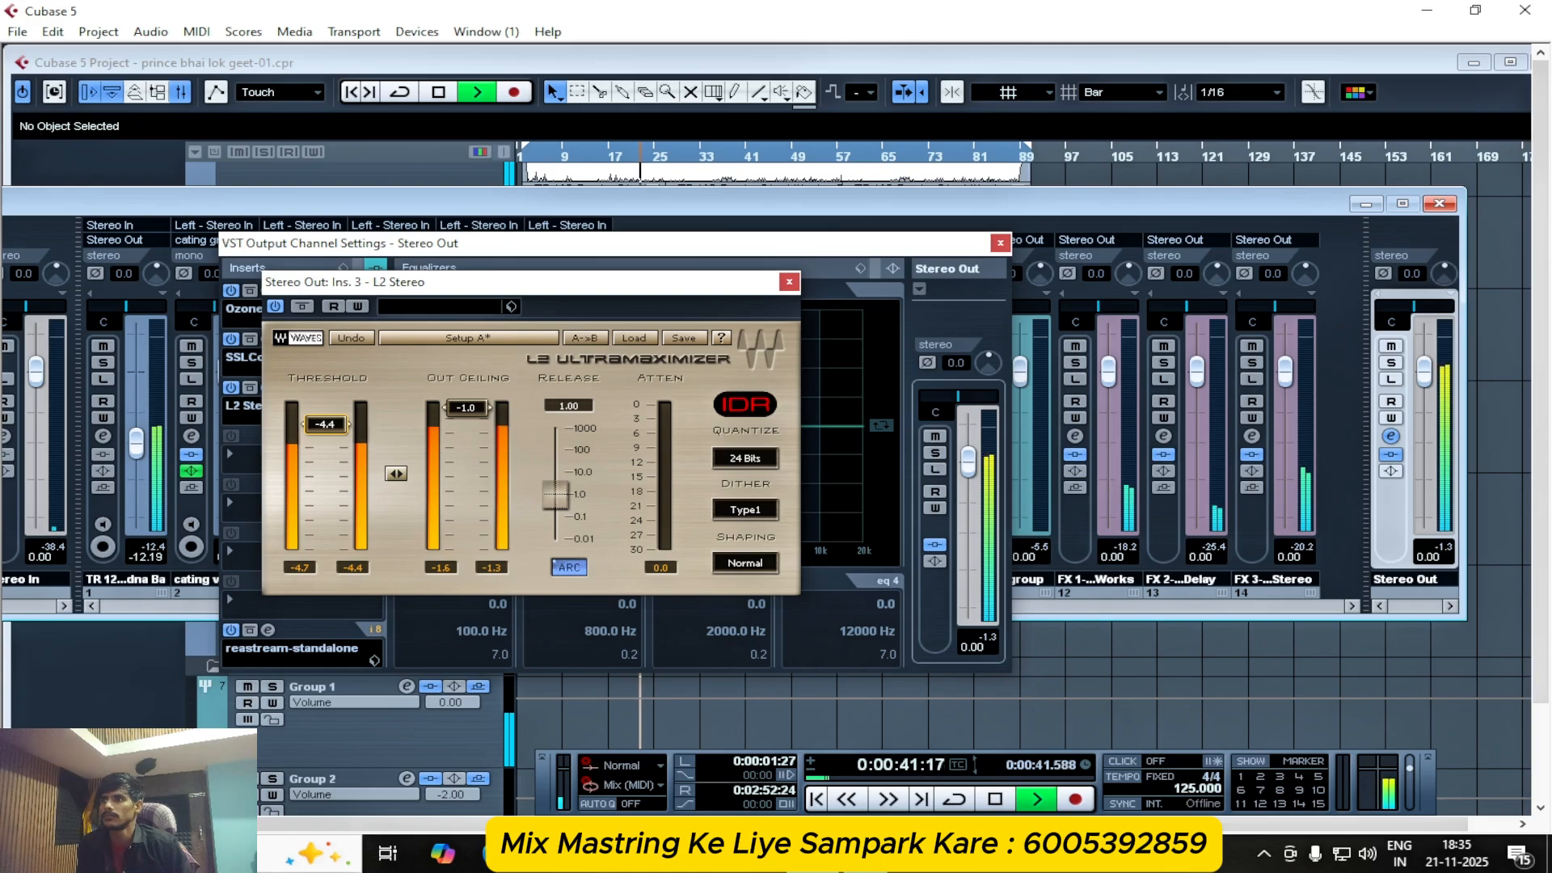
left_click_drag(325, 425, 325, 422)
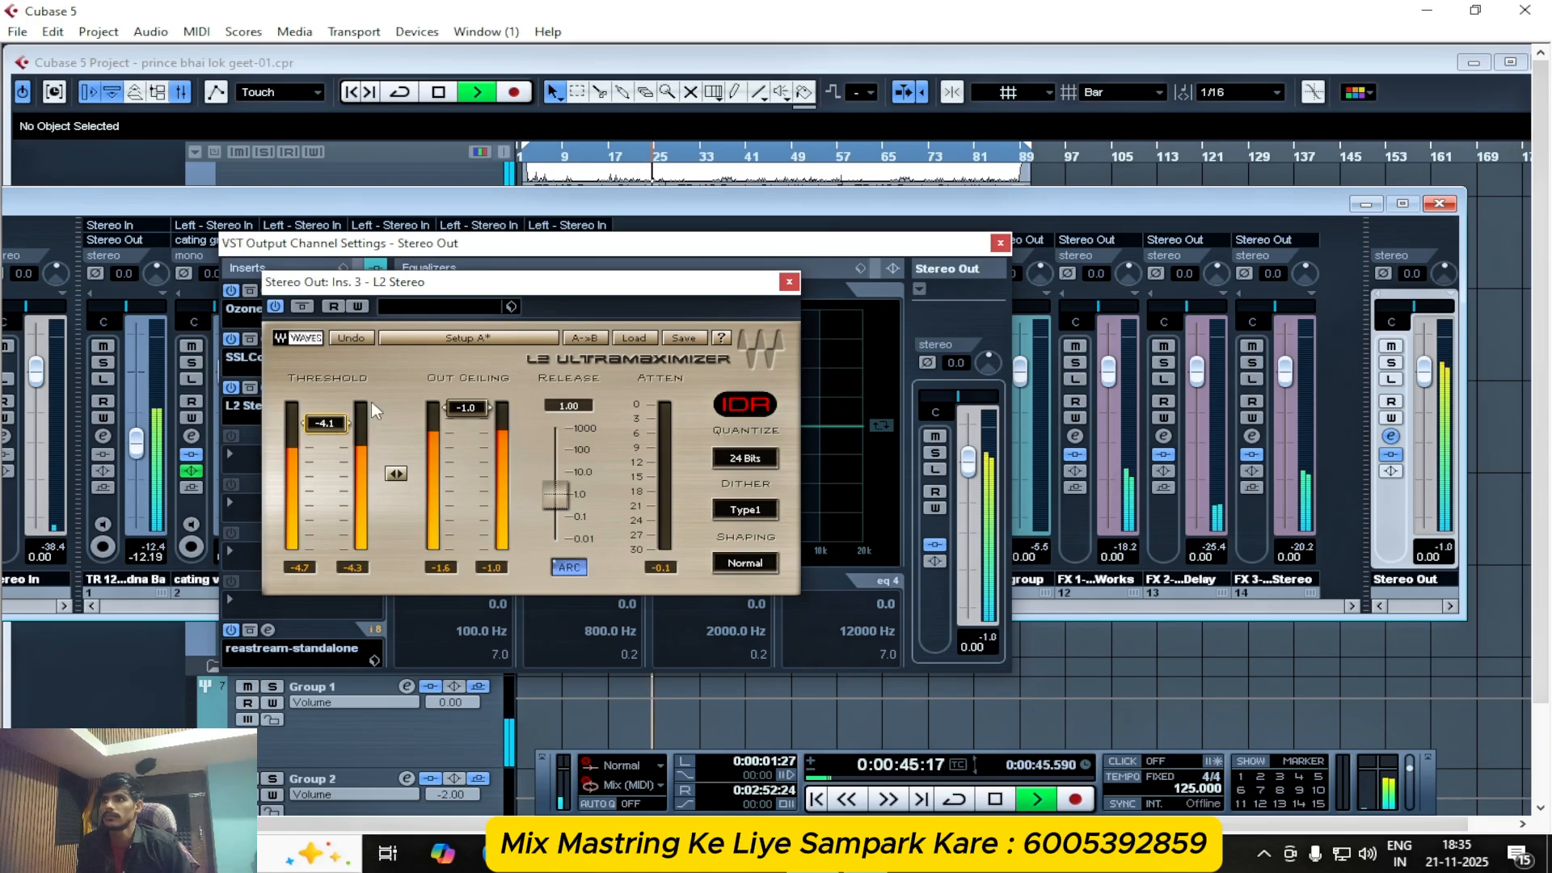
left_click_drag(325, 423, 325, 424)
key("space")
- Replay the section with the L2 limiter active, check the Stereo Out peak level, and stop playback
key("space")
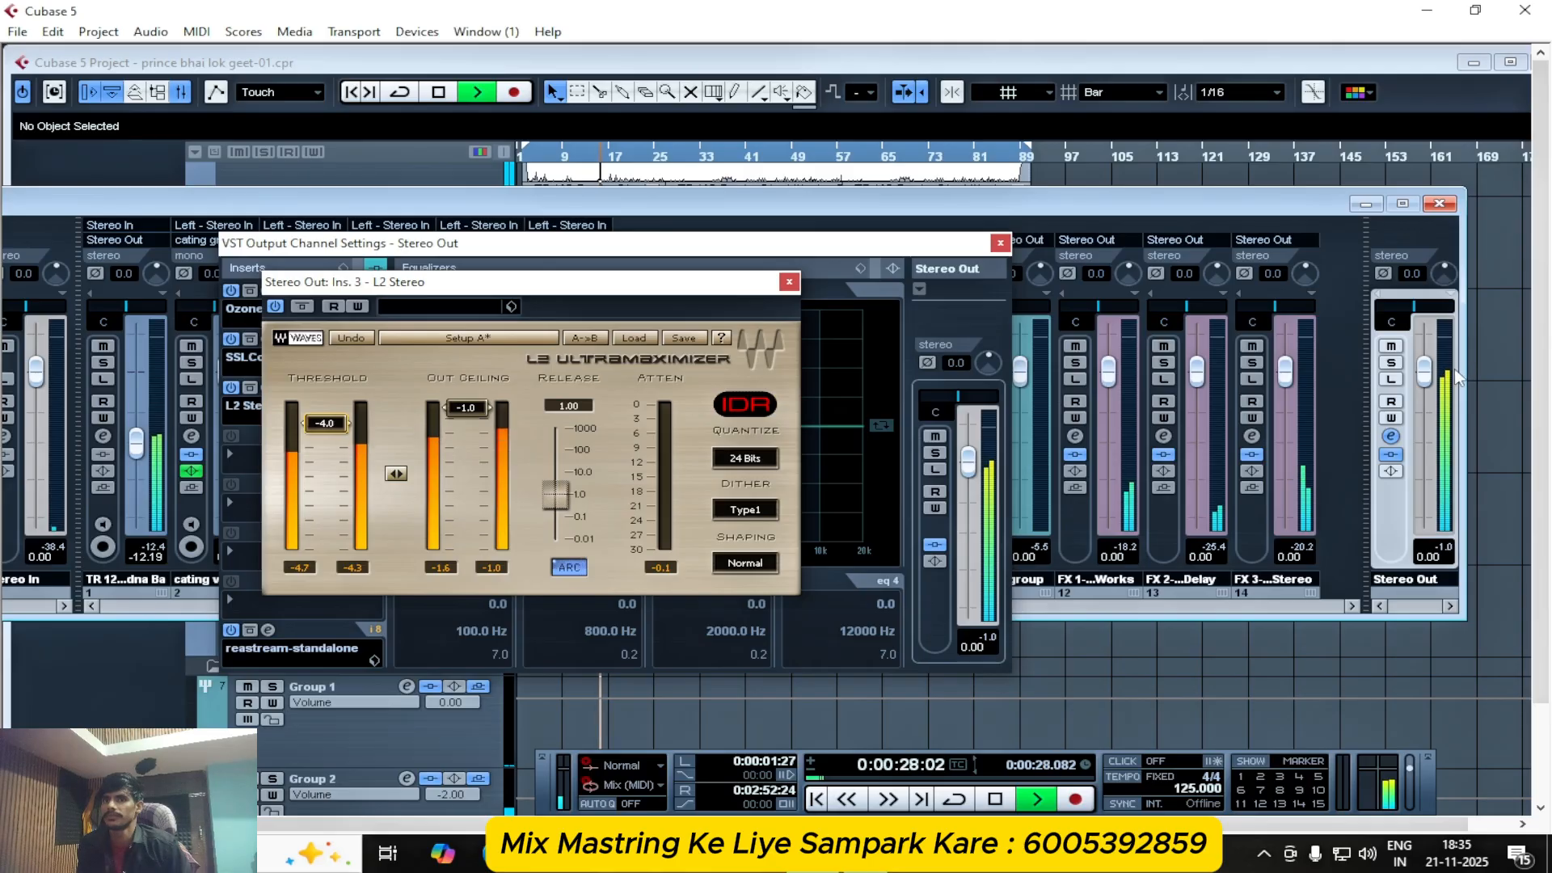
key("space")
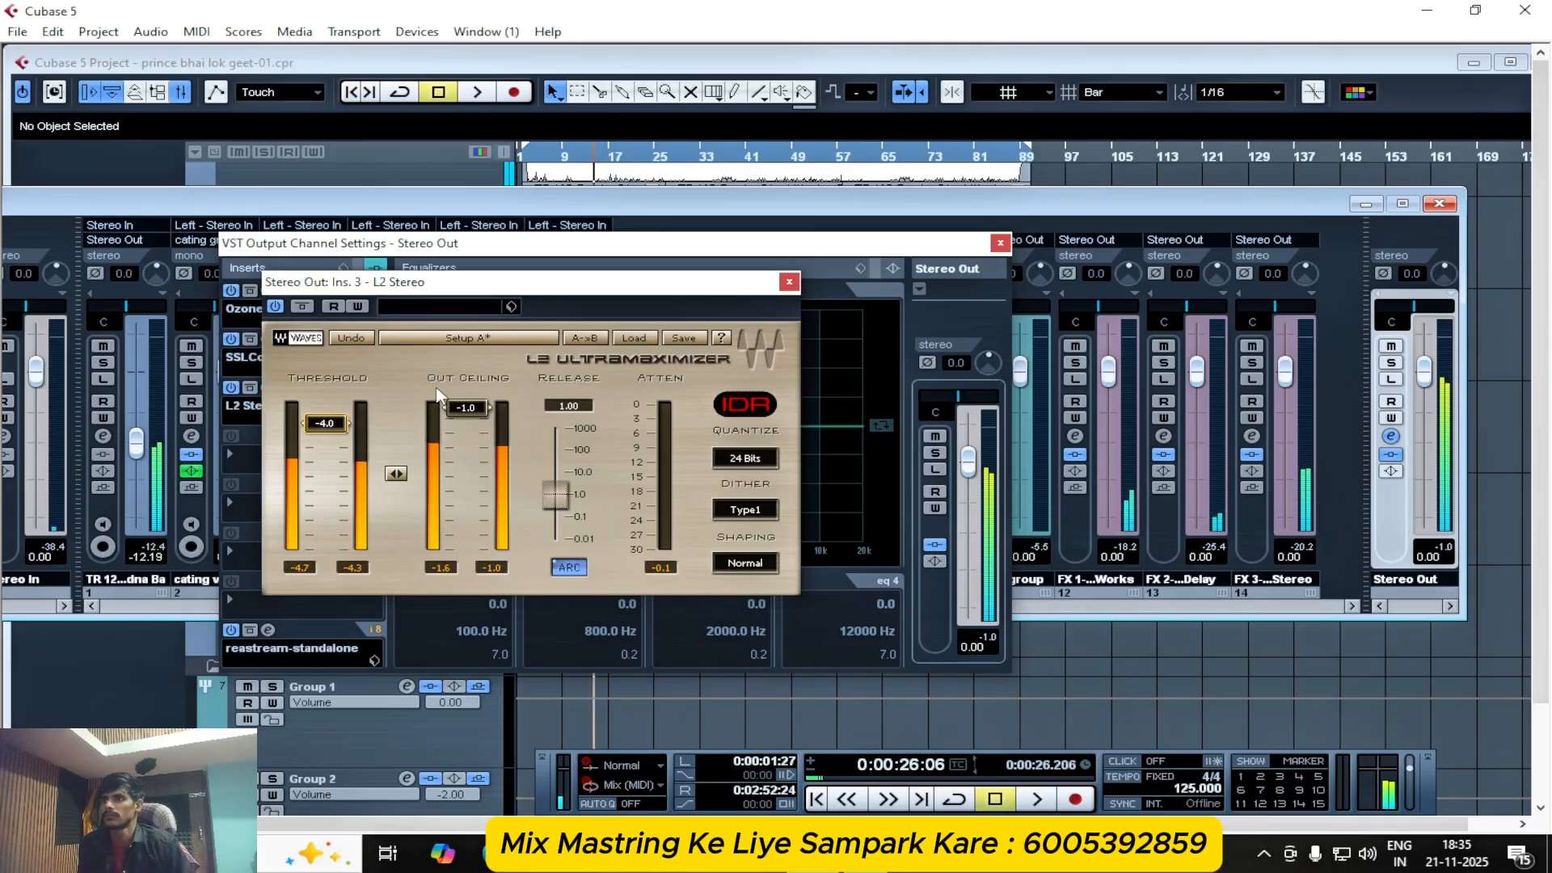
key("space")
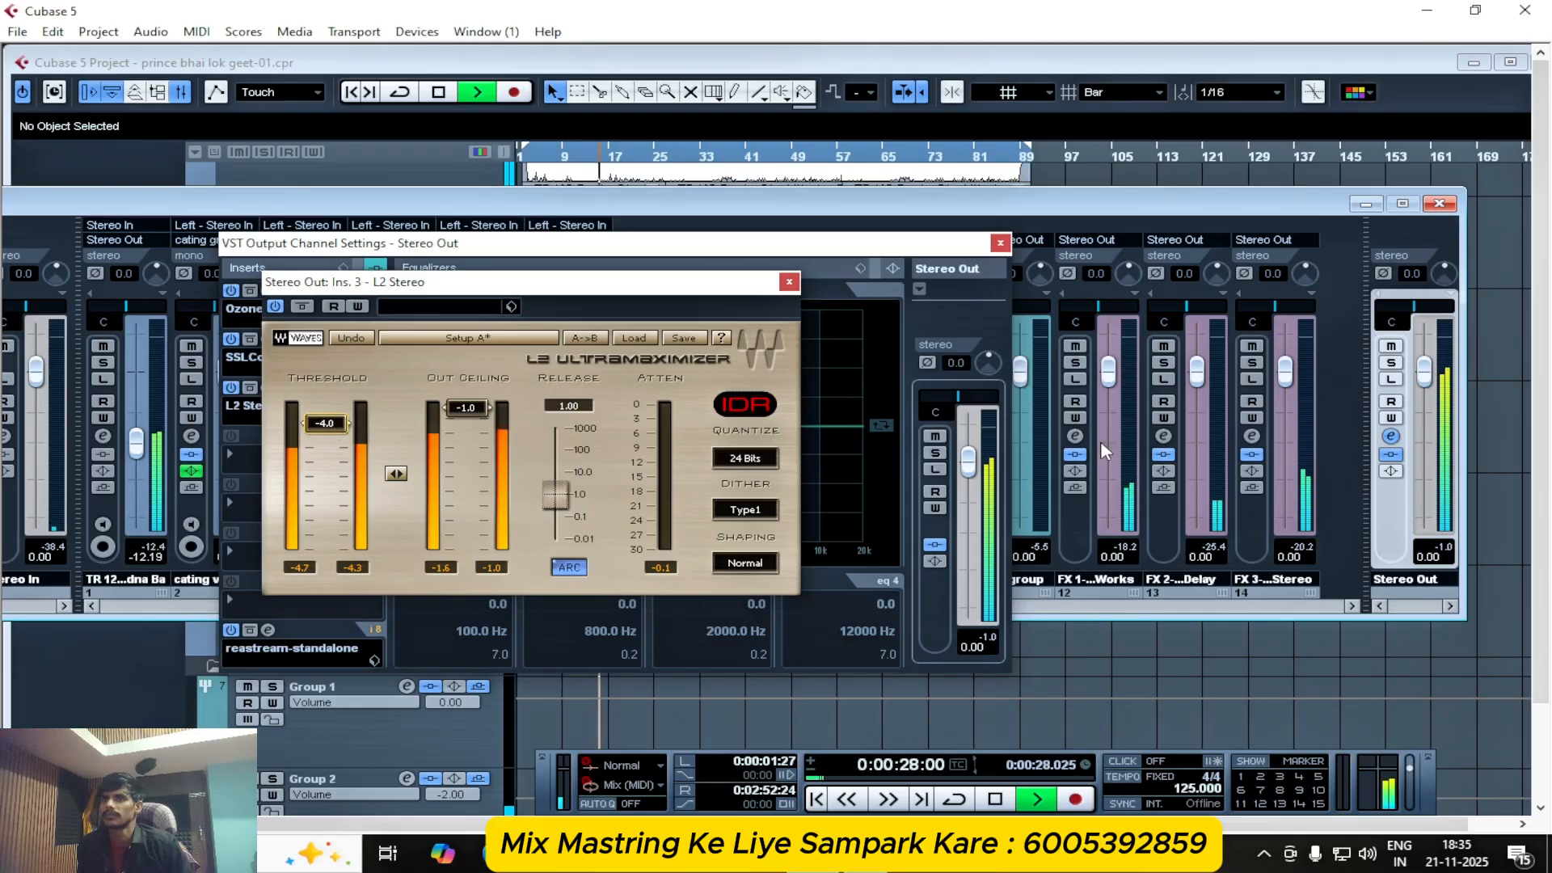
key("space")
- Close the L2 Stereo, channel settings and mixer windows, check the recording in OBS, and return to the Cubase project
left_click(789, 282)
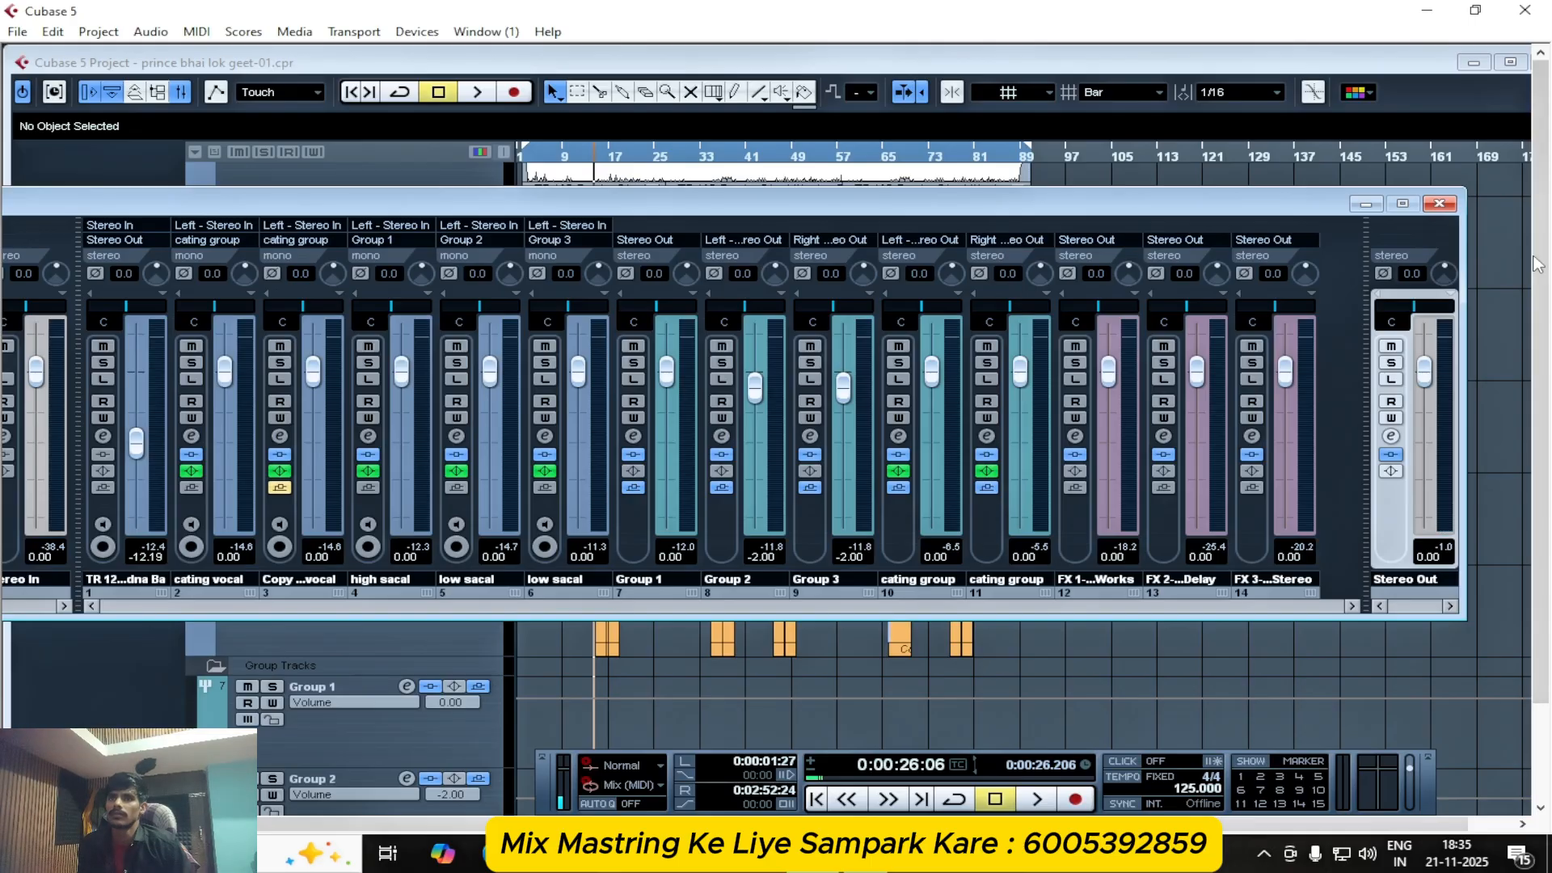
left_click(1439, 203)
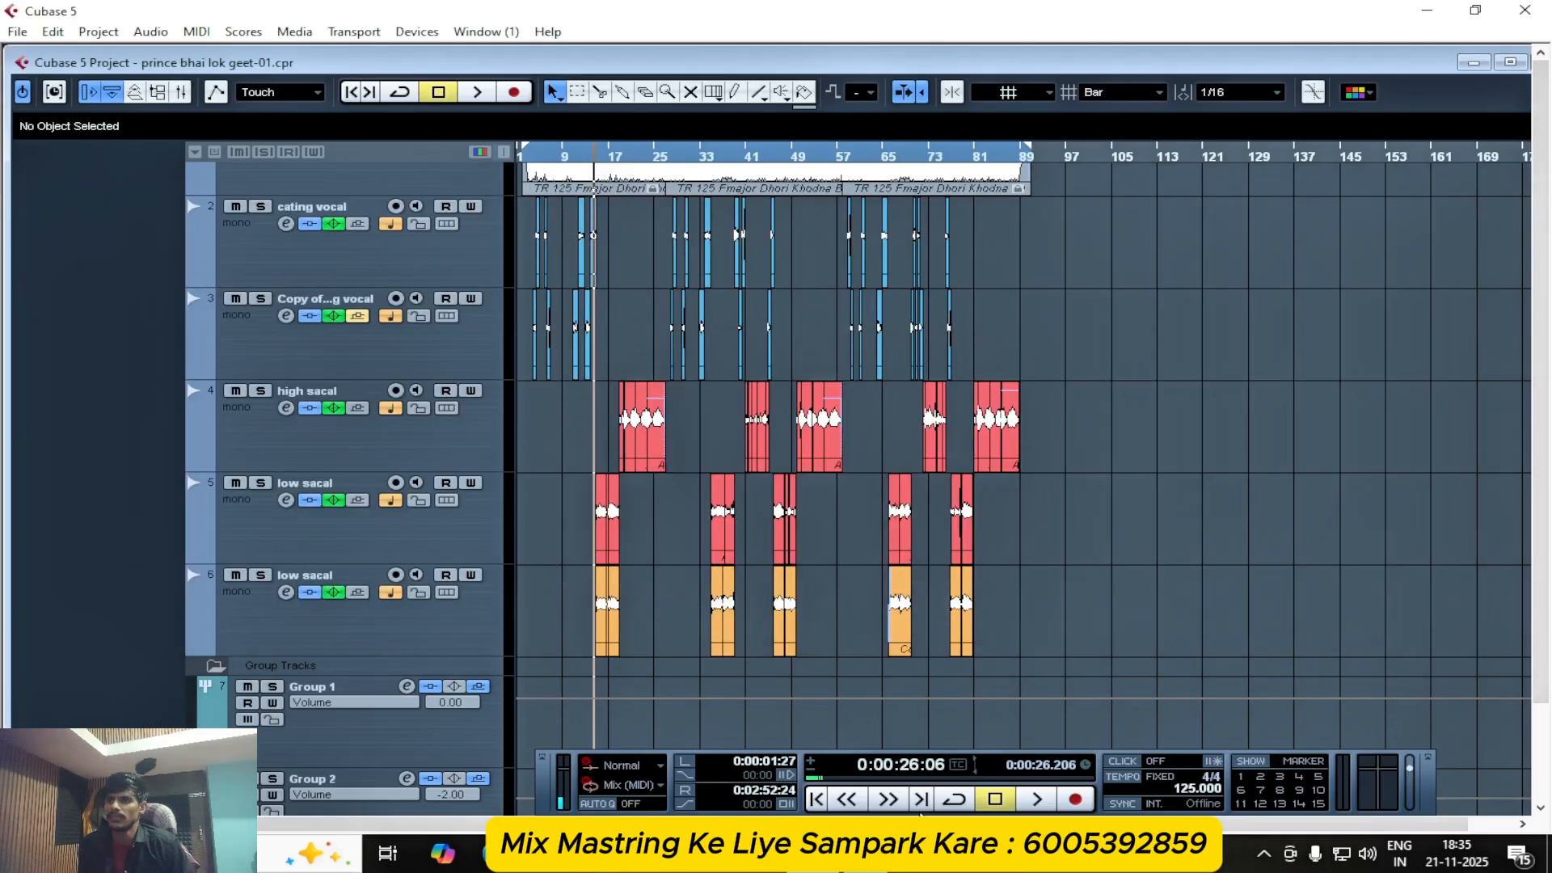
left_click(866, 855)
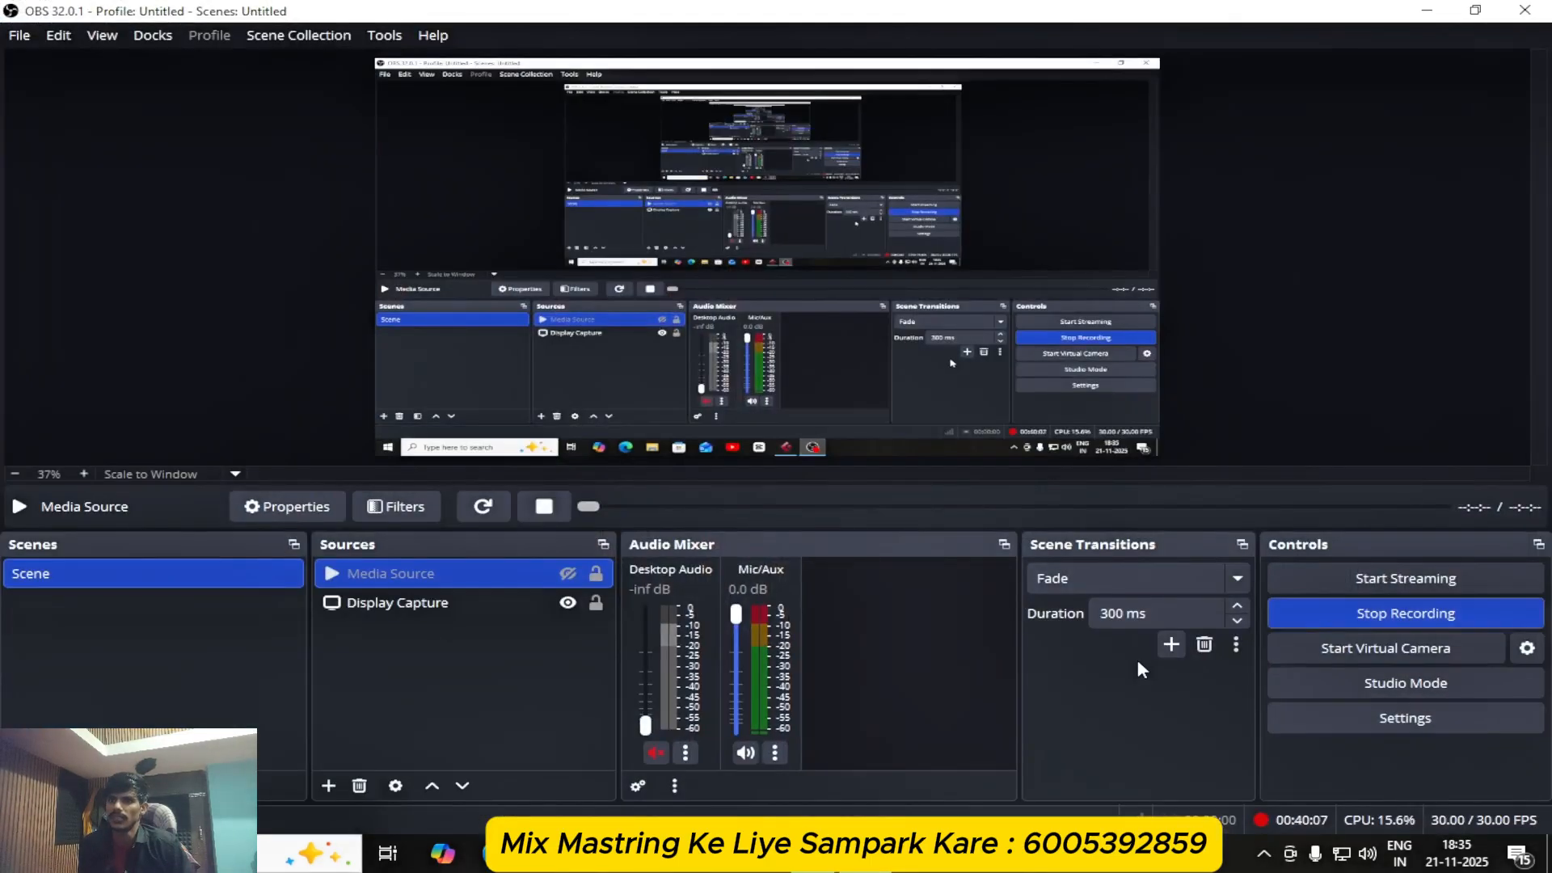
left_click(1427, 11)
- Move the playback cursor to about bar 40 and inspect the surrounding vocal clips up close
key("h")
key("h")
key("h")
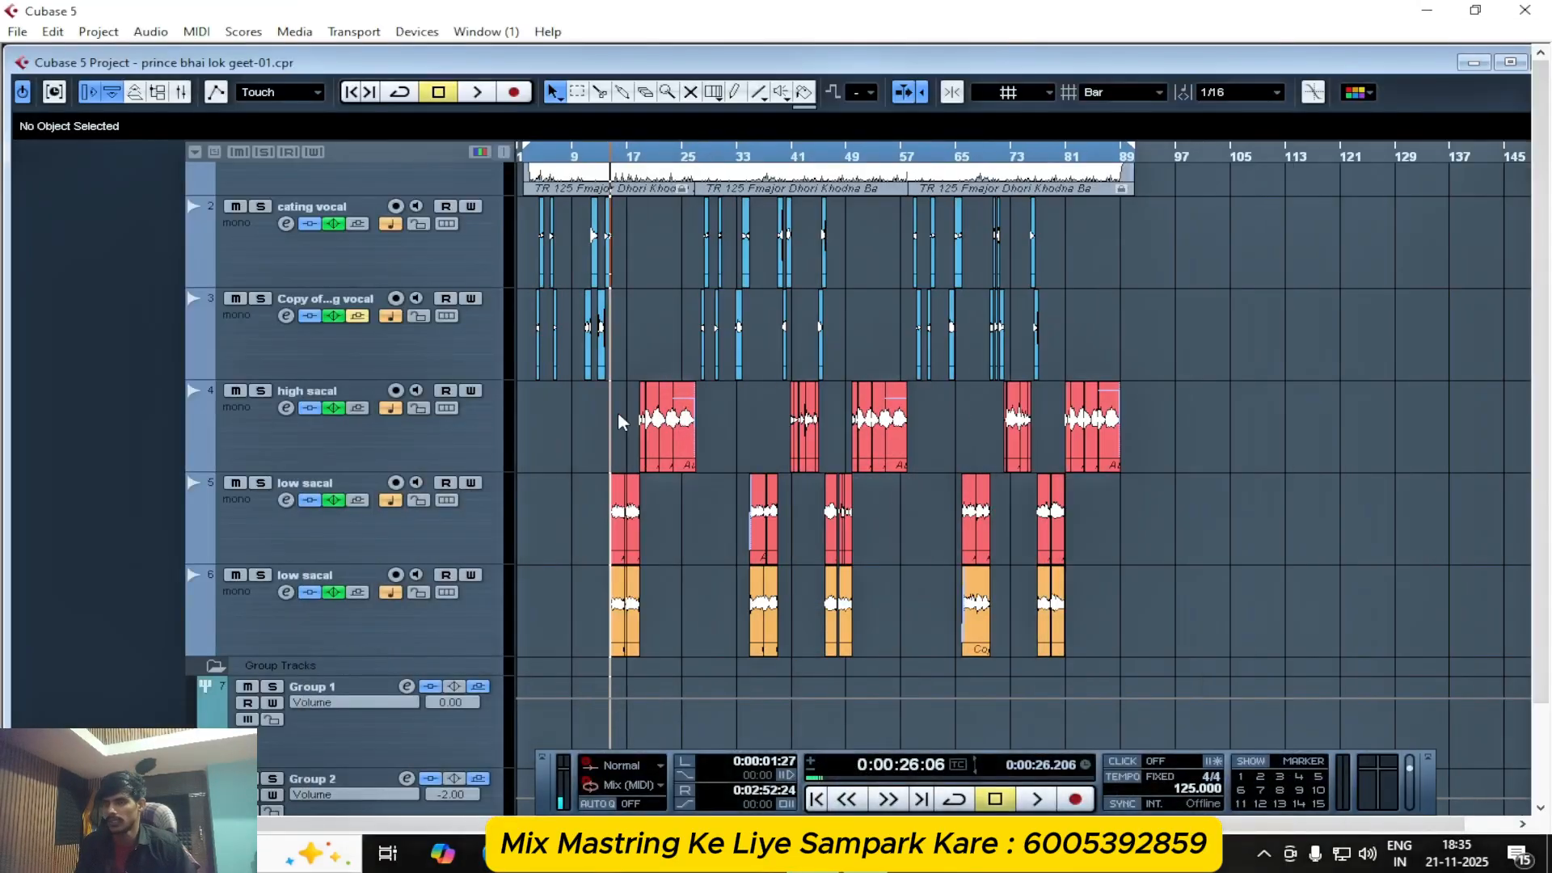
key("g")
key("g")
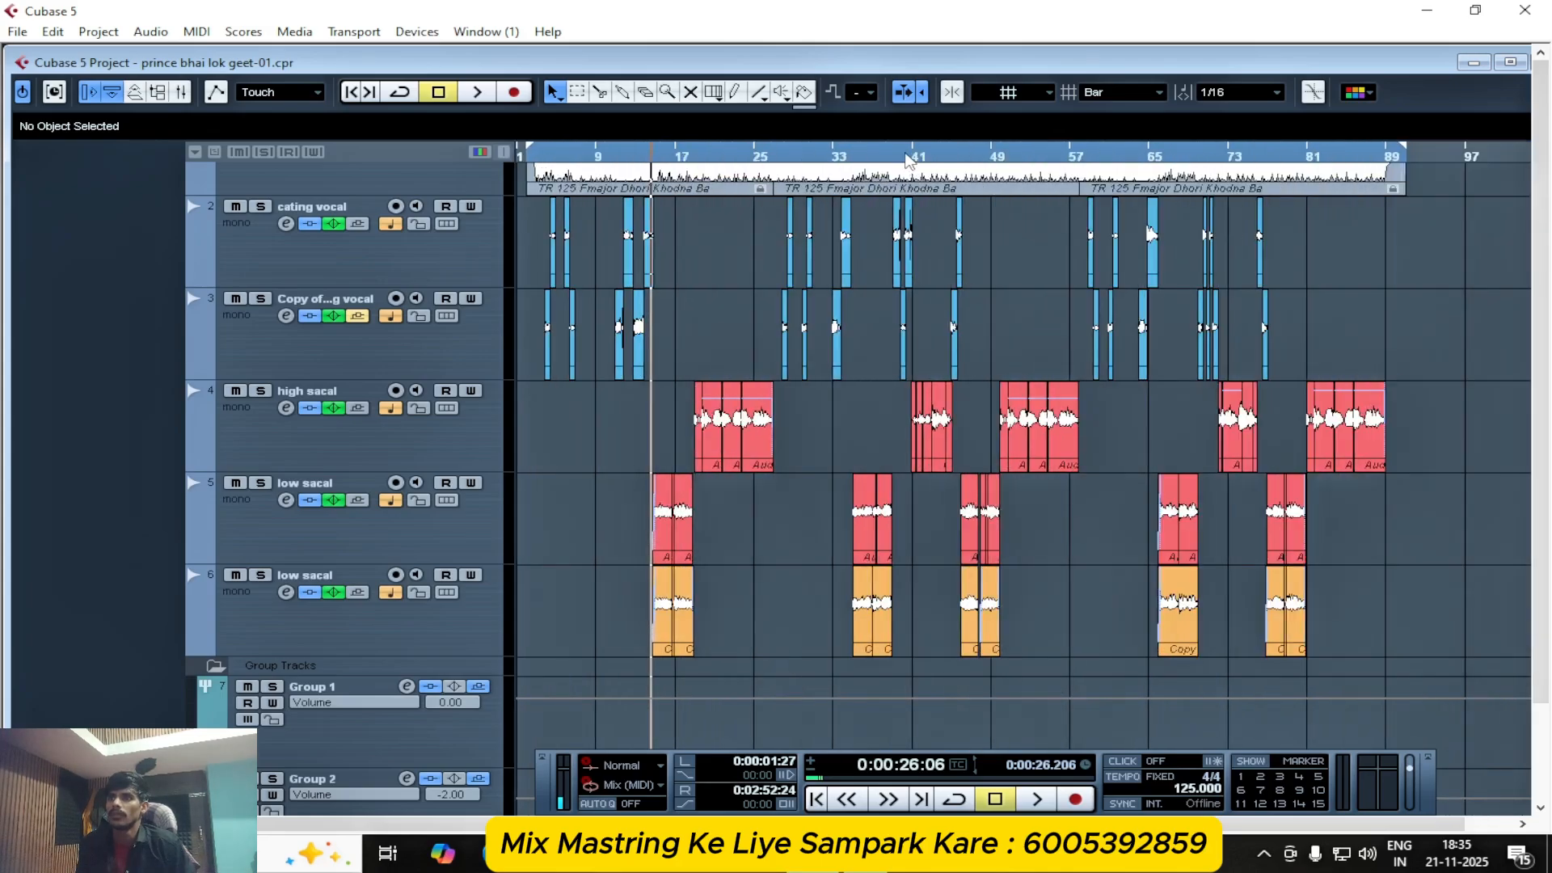
left_click(905, 155)
key("h")
key("h")
key("h")
key("h")
key("h")
key("h")
key("h")
key("h")
key("h")
key("h")
key("h")
key("h")
key("g")
key("g")
key("g")
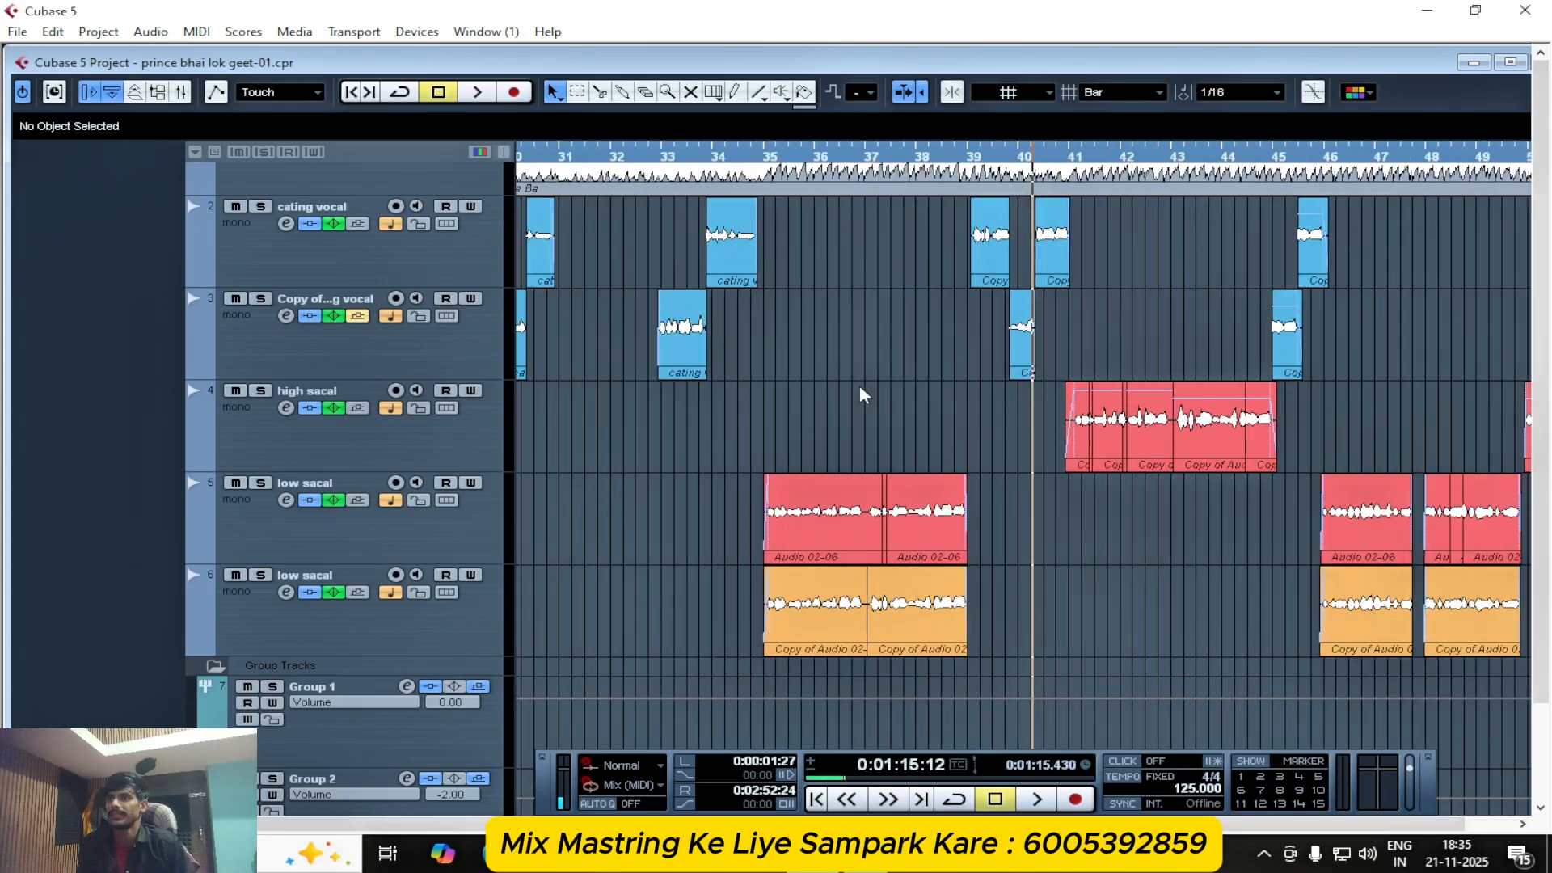
key("g")
key("g")
- Place the playback cursor at about bar 35, where the second group of low sacal clips starts
left_click(901, 156)
key("h")
key("h")
key("h")
key("h")
key("h")
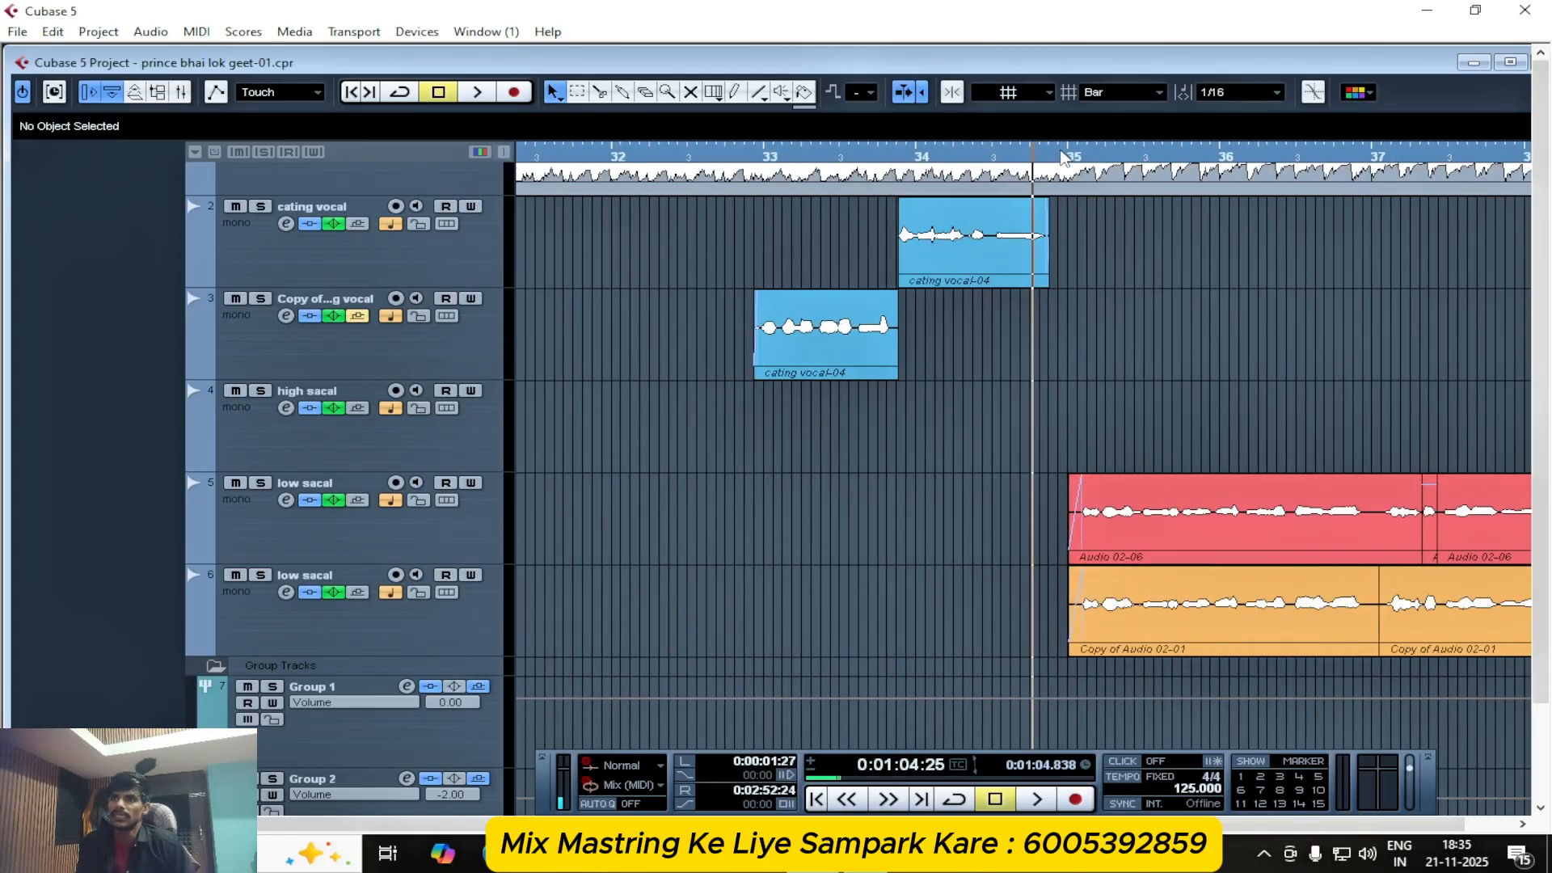
key("g")
key("g")
key("g")
key("g")
key("g")
key("g")
key("g")
key("g")
key("g")
key("g")
key("g")
key("g")
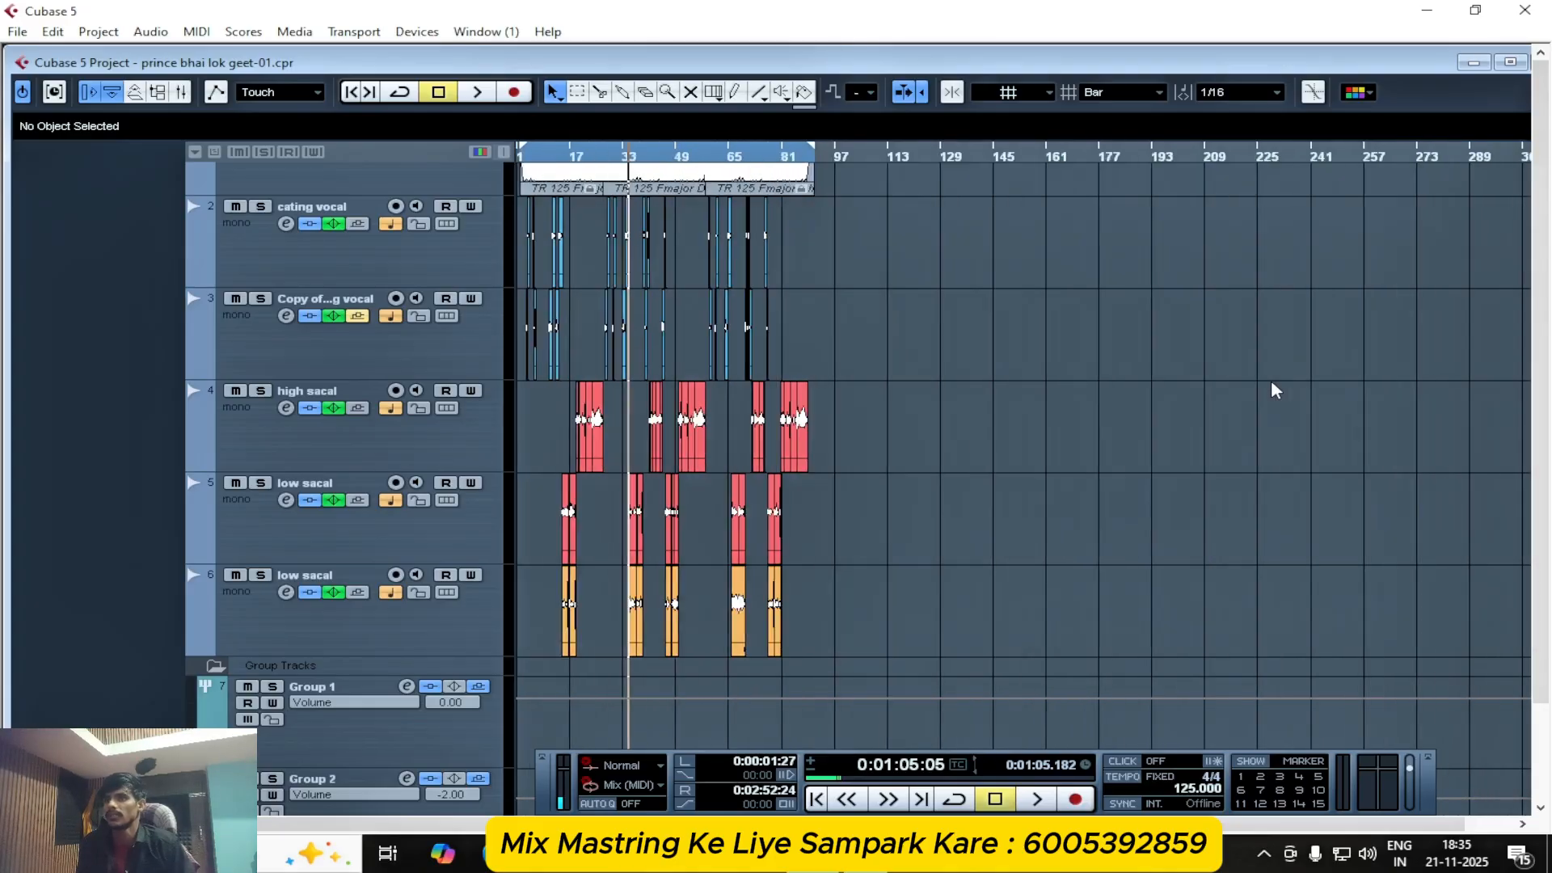
key("h")
key("h")
key("h")
key("h")
key("h")
key("h")
key("h")
key("h")
key("h")
- Play the song from bar 35 to judge the low sacal and high sacal levels, and stop playback
key("space")
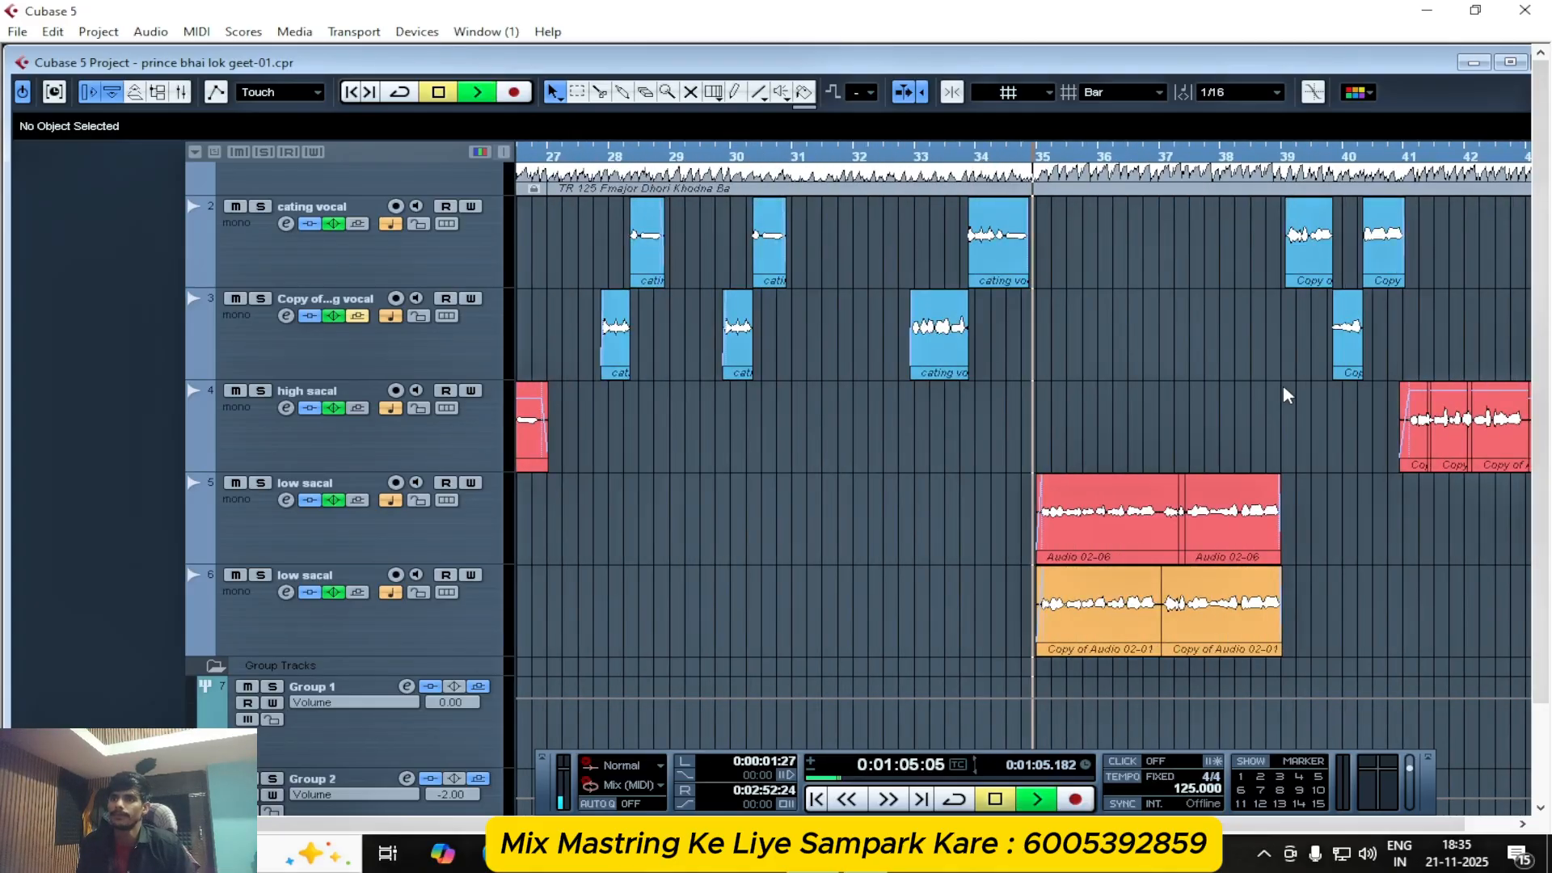
key("g")
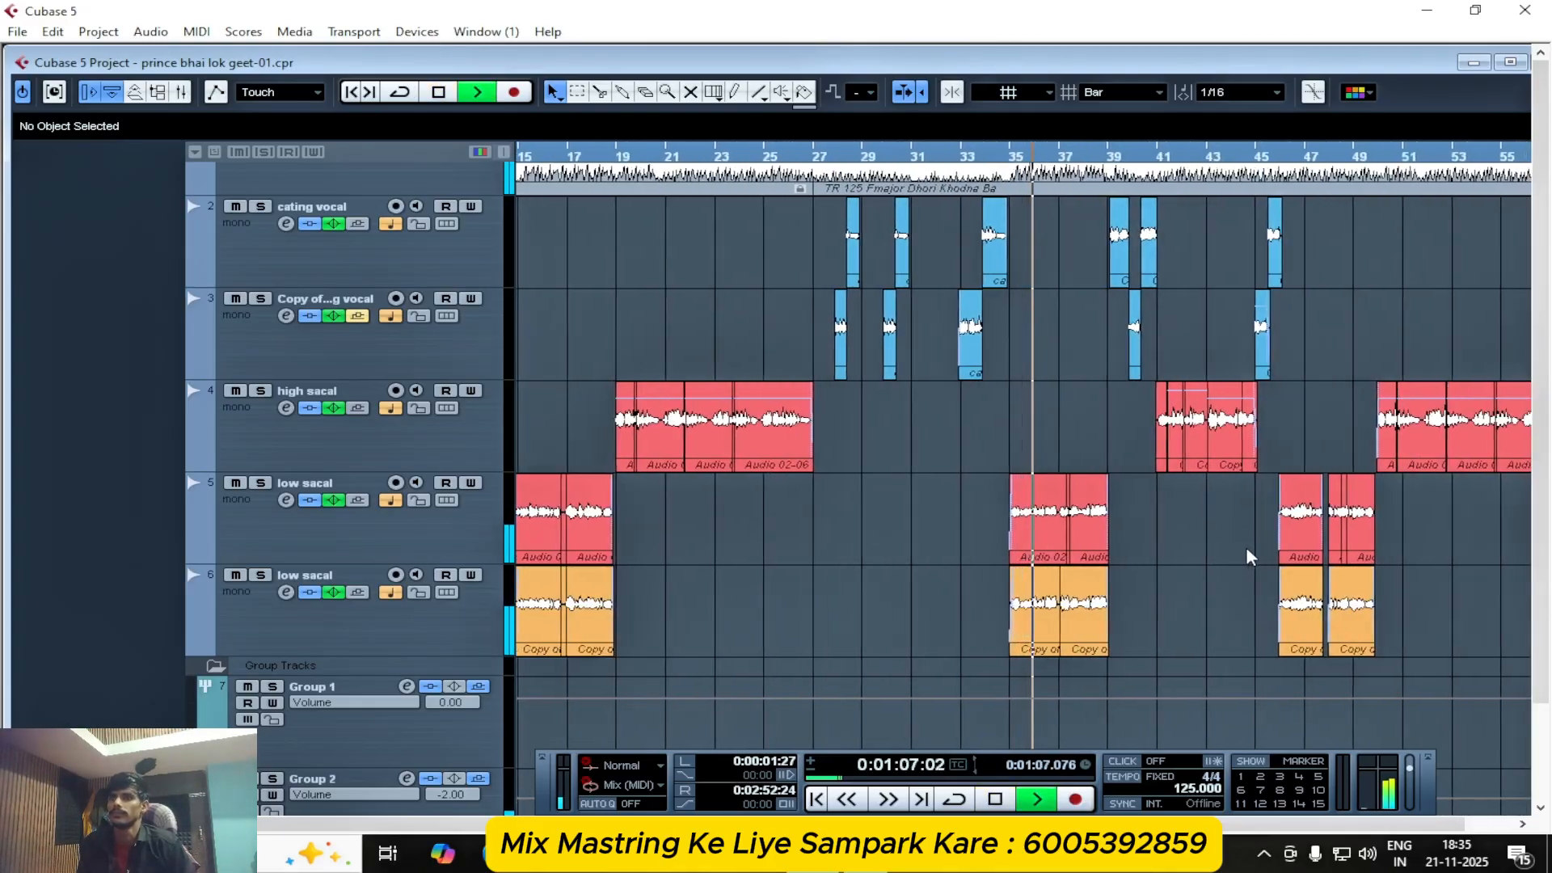
scroll(1213, 558, "down", 3)
scroll(1198, 561, "up", 3)
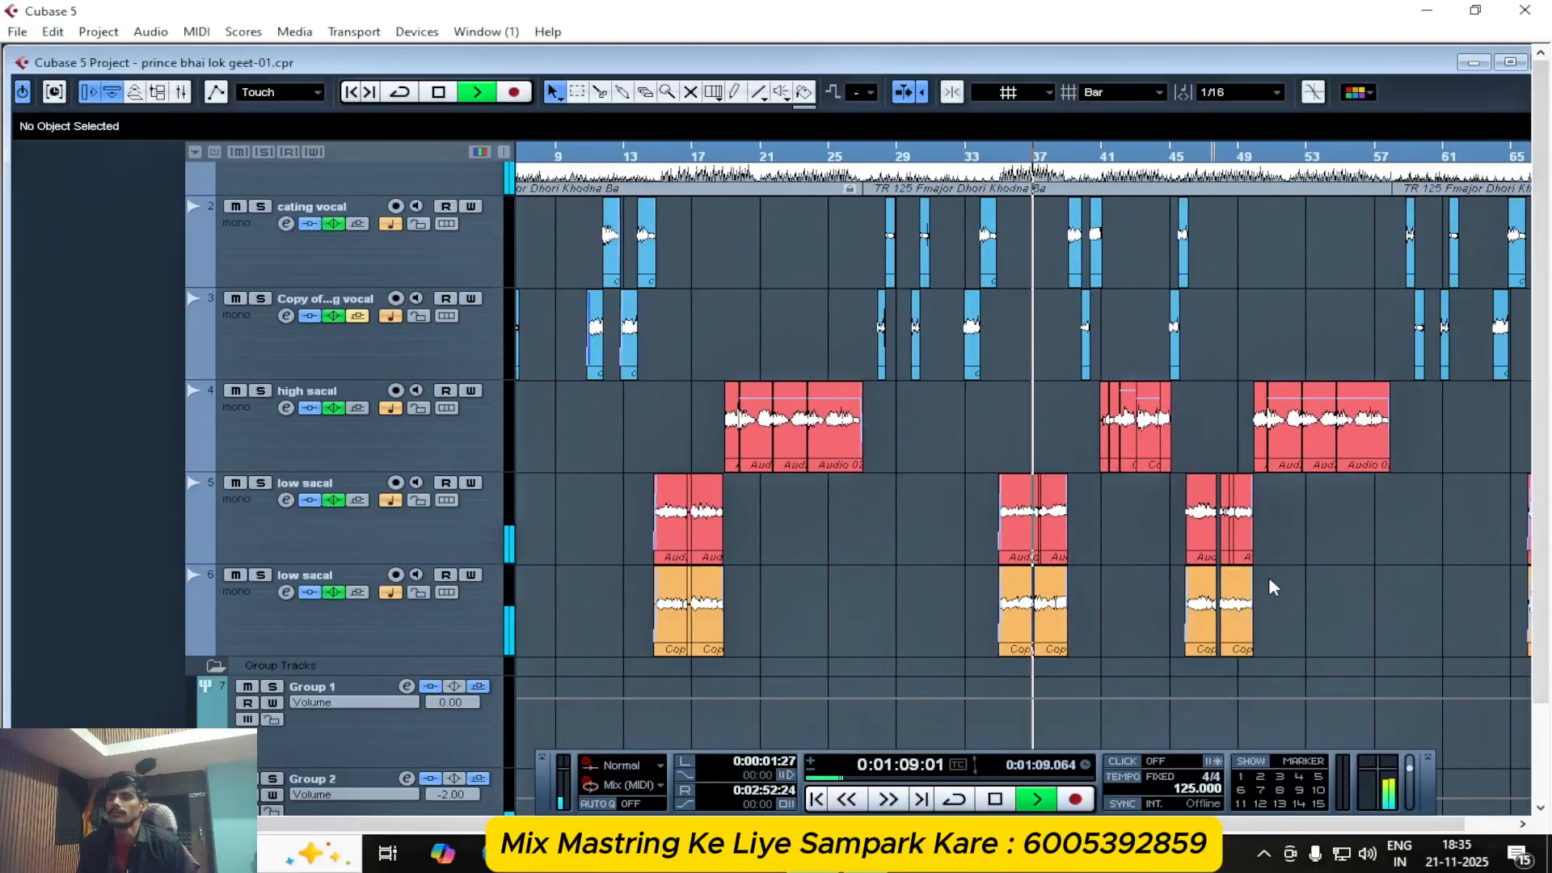
scroll(1249, 556, "down", 3)
scroll(1226, 559, "up", 3)
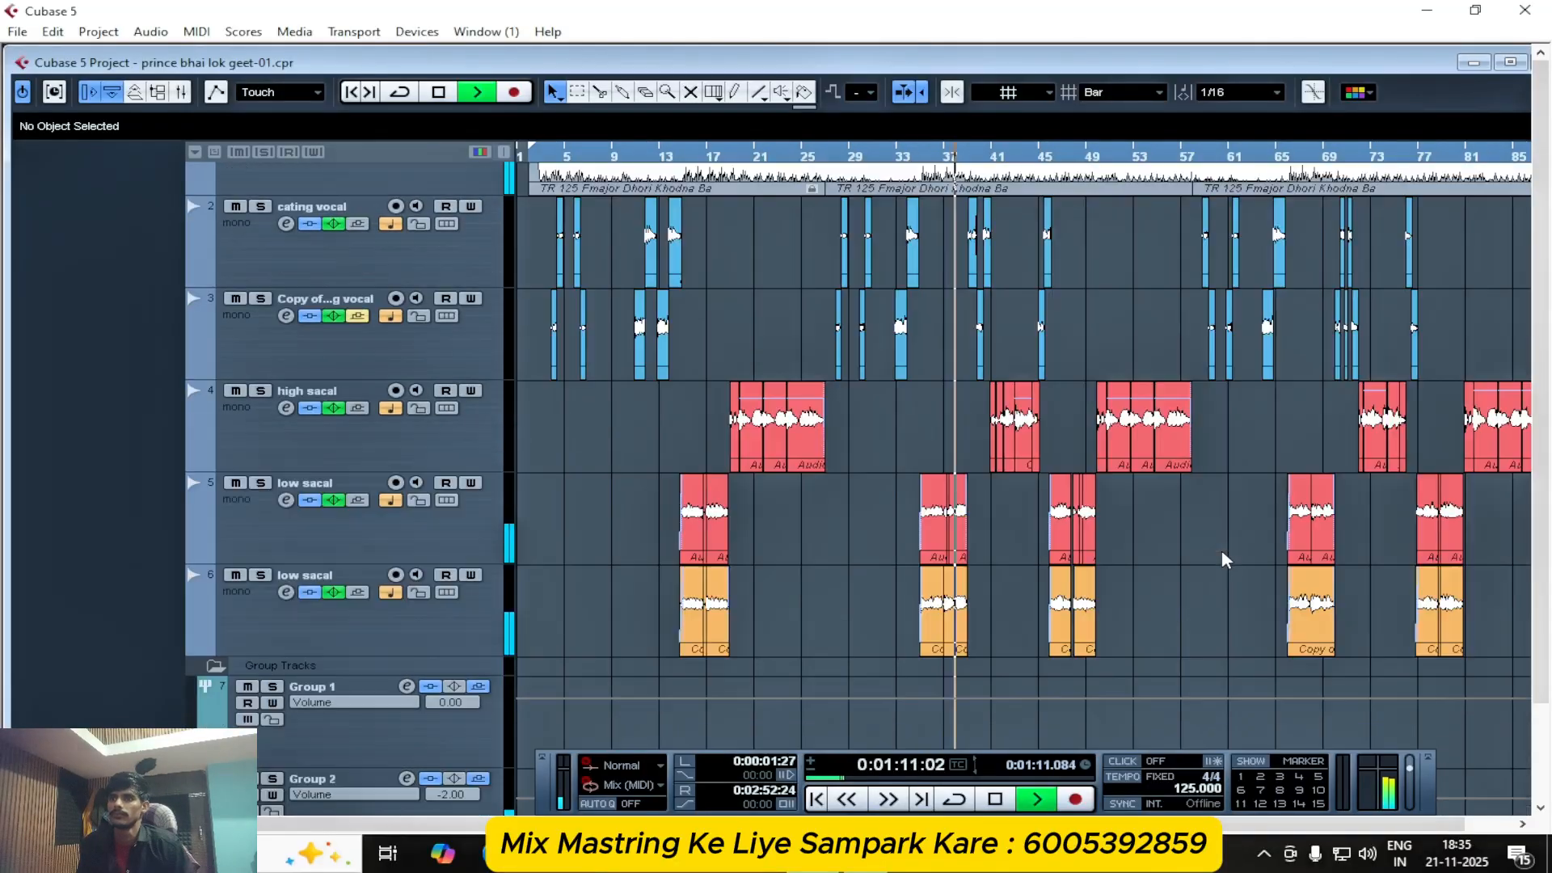
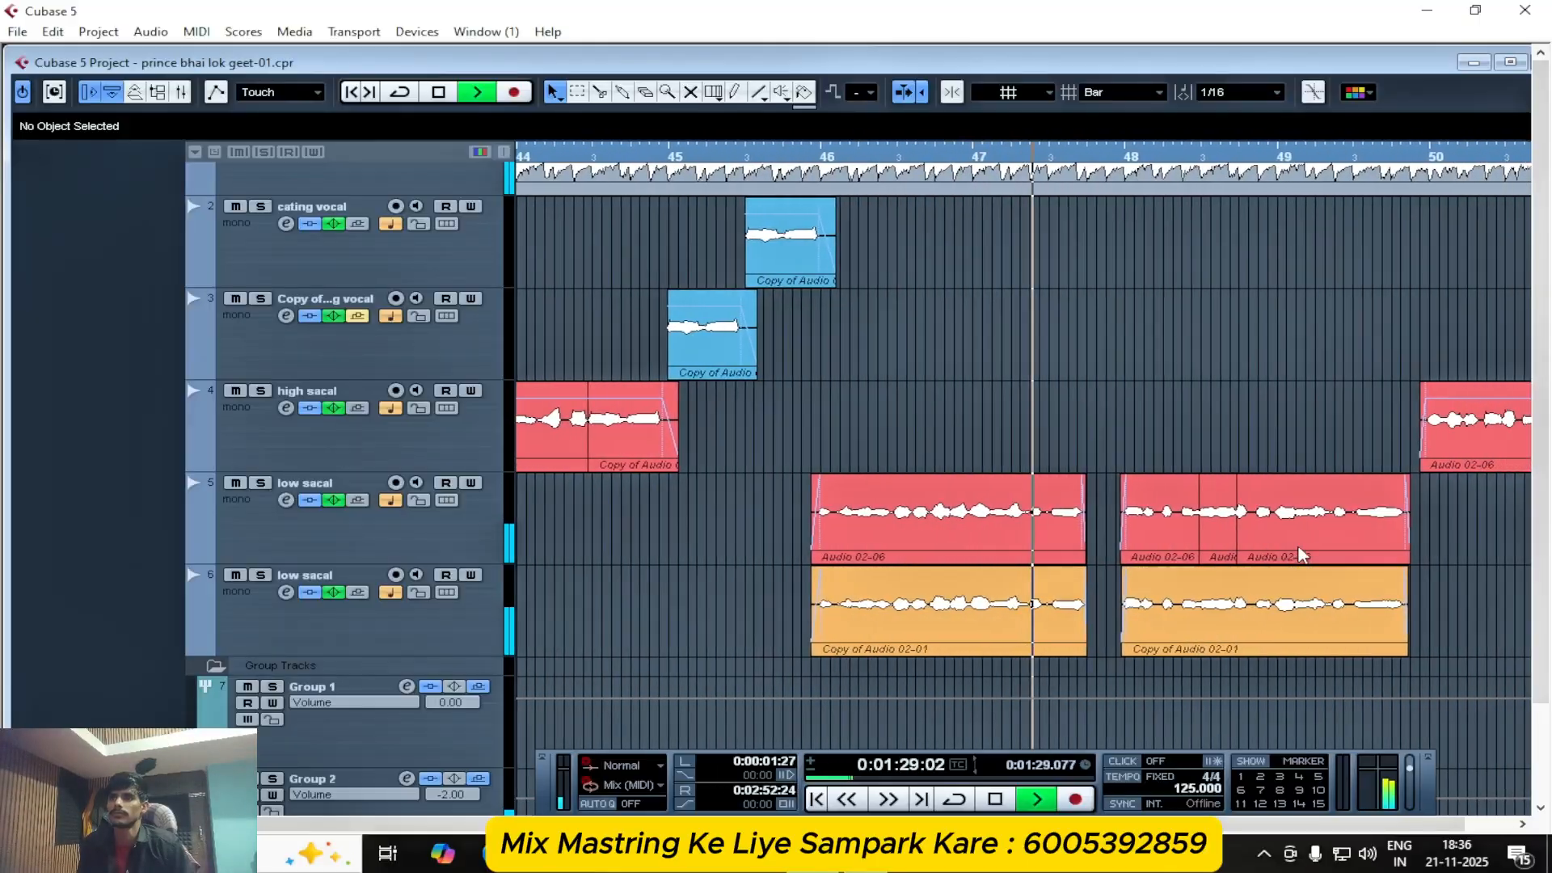
key("space")
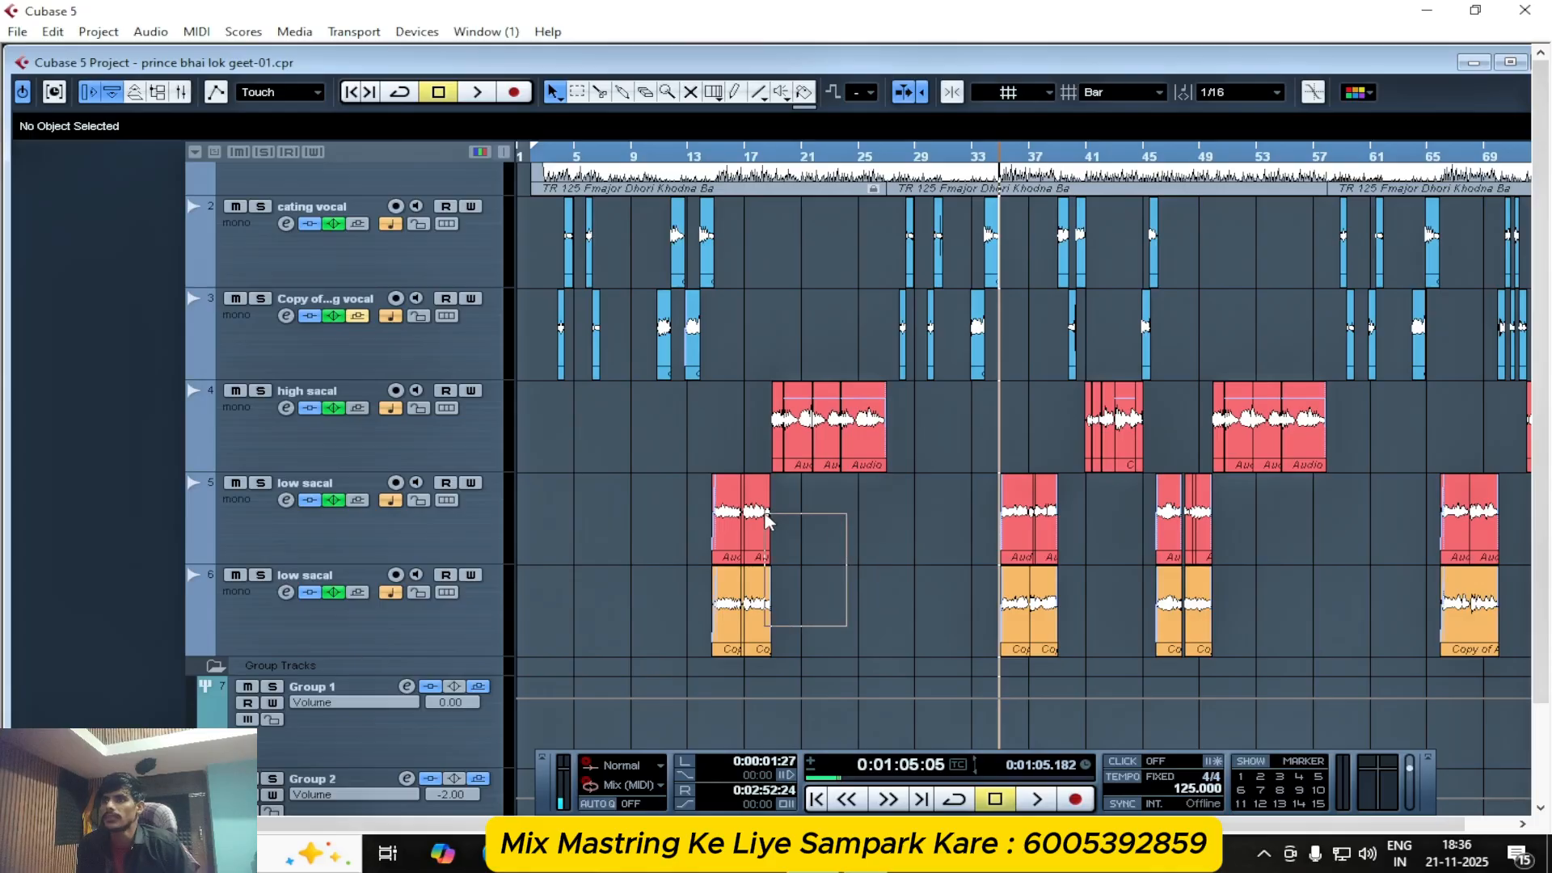
- Select the first group of clips on both low sacal tracks and check their clip volume
left_click_drag(694, 521, 697, 518)
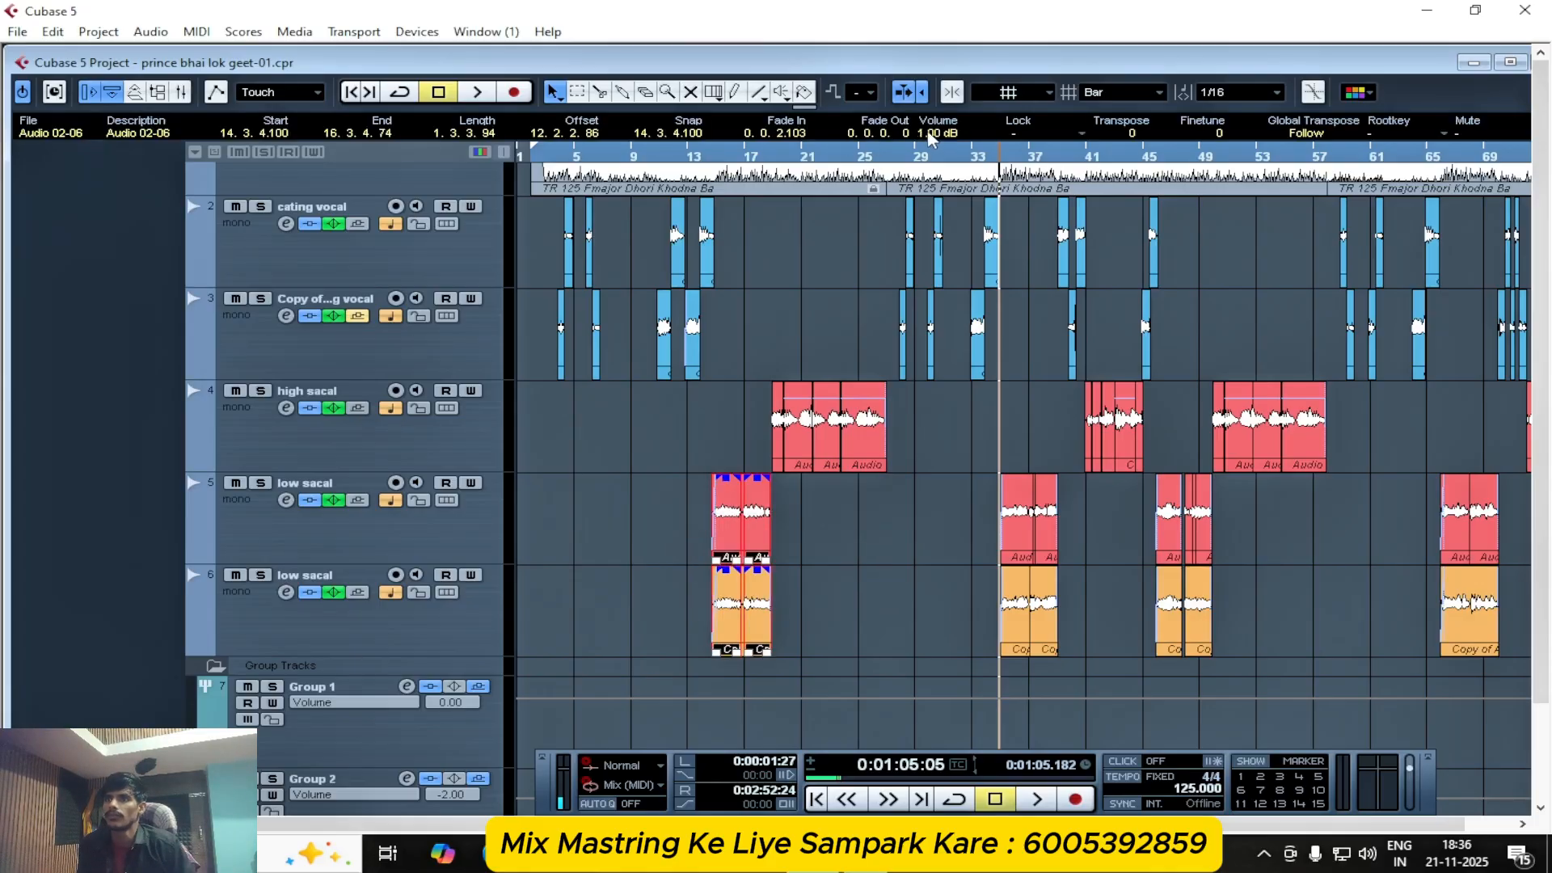
key("g")
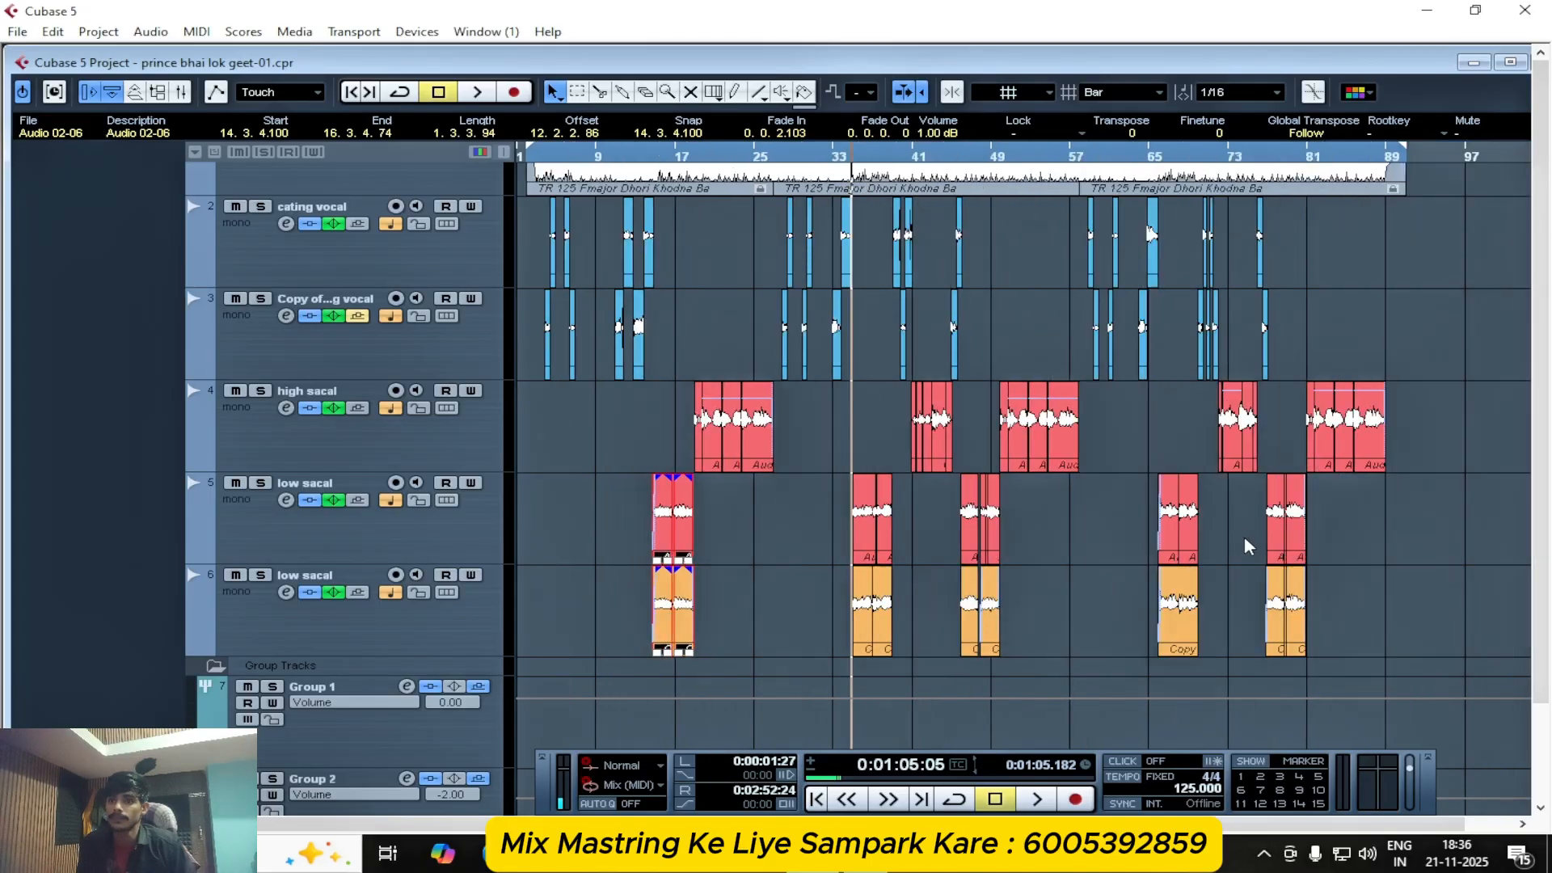
- Play the section from just before bar 66 to hear its low sacal clips, and stop playback
left_click(1156, 162)
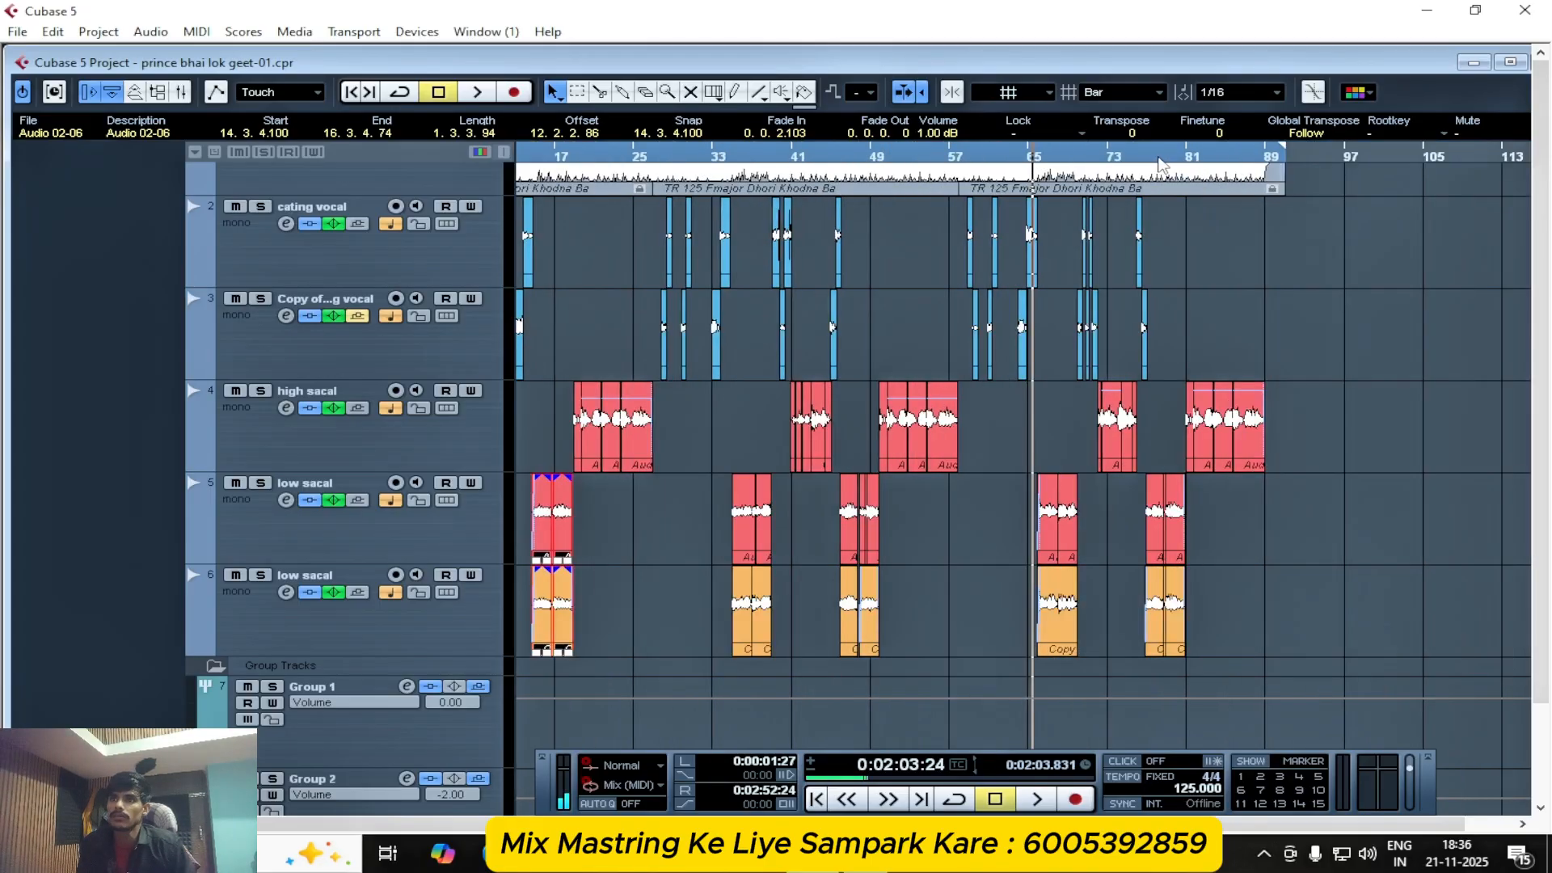
key("h")
key("h")
key("space")
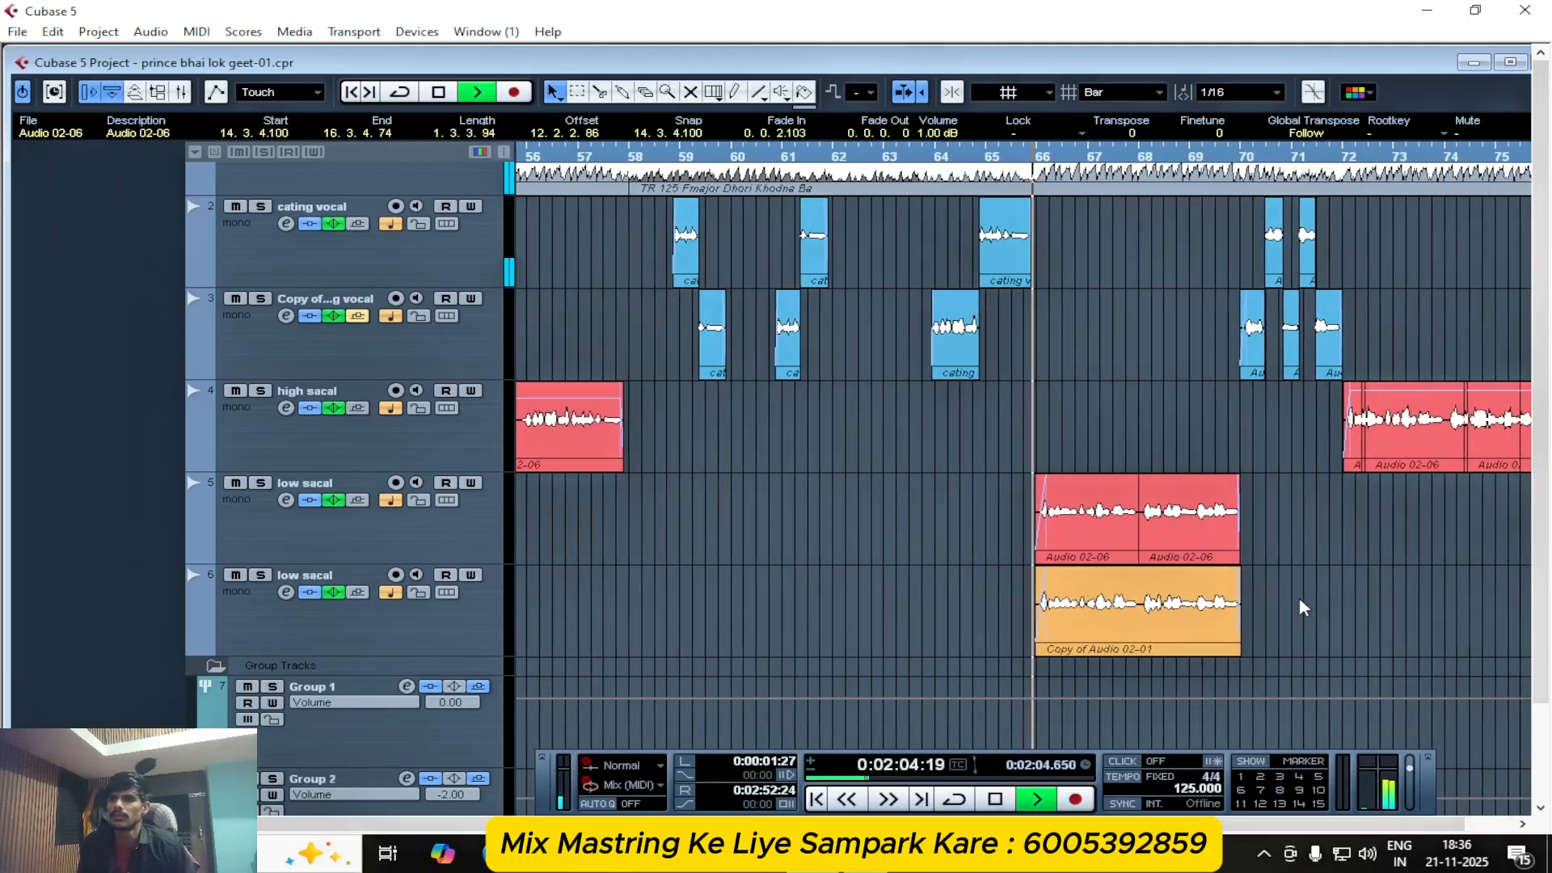
key("g")
key("g")
key("g")
key("g")
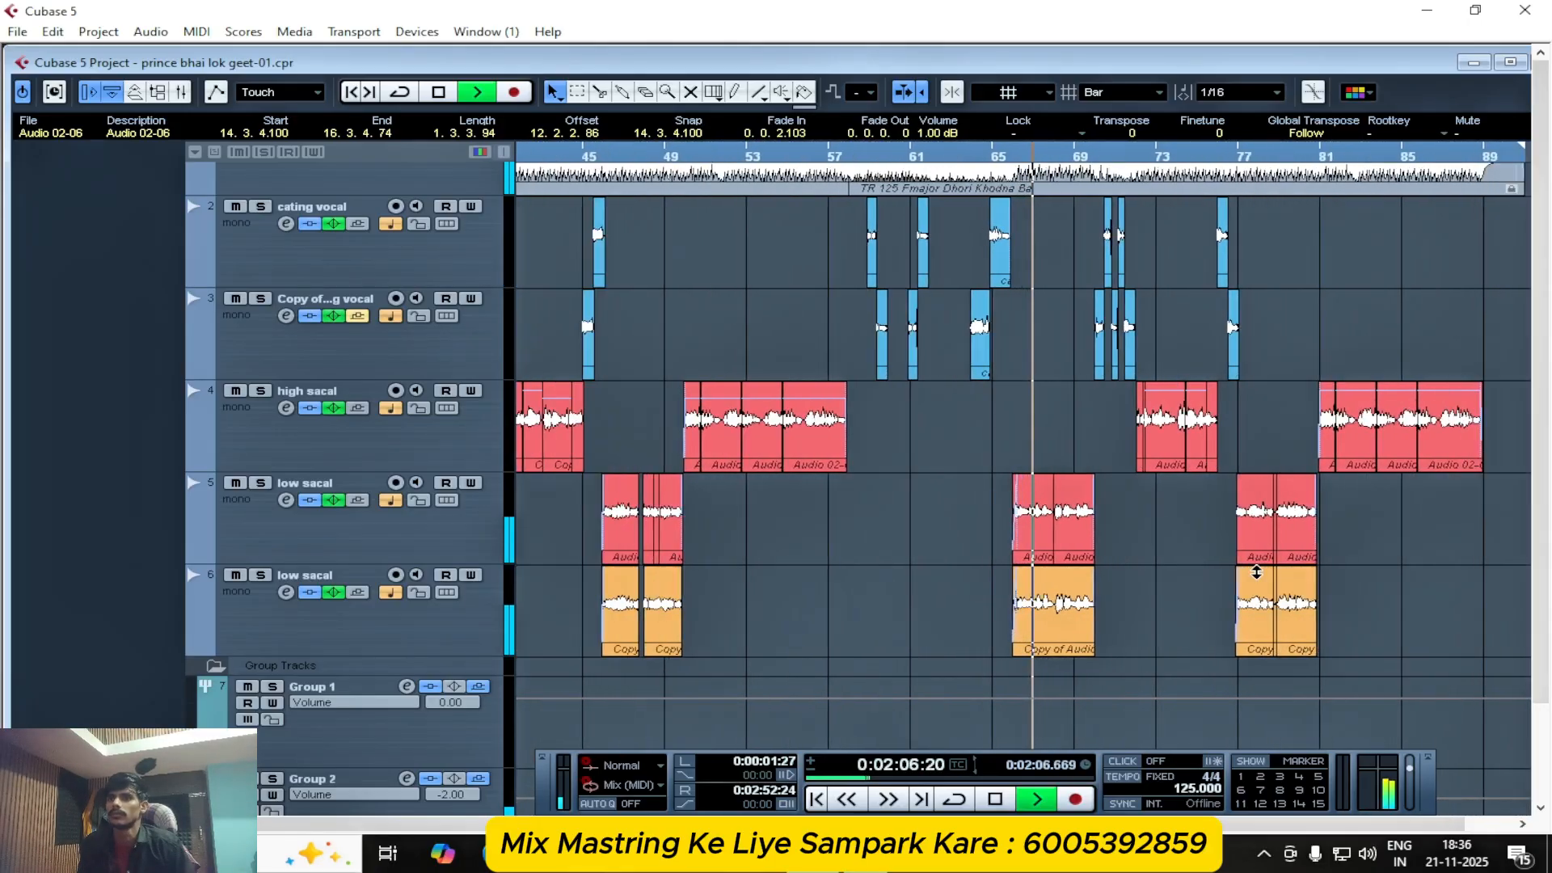
key("g")
key("g")
key("g")
key("space")
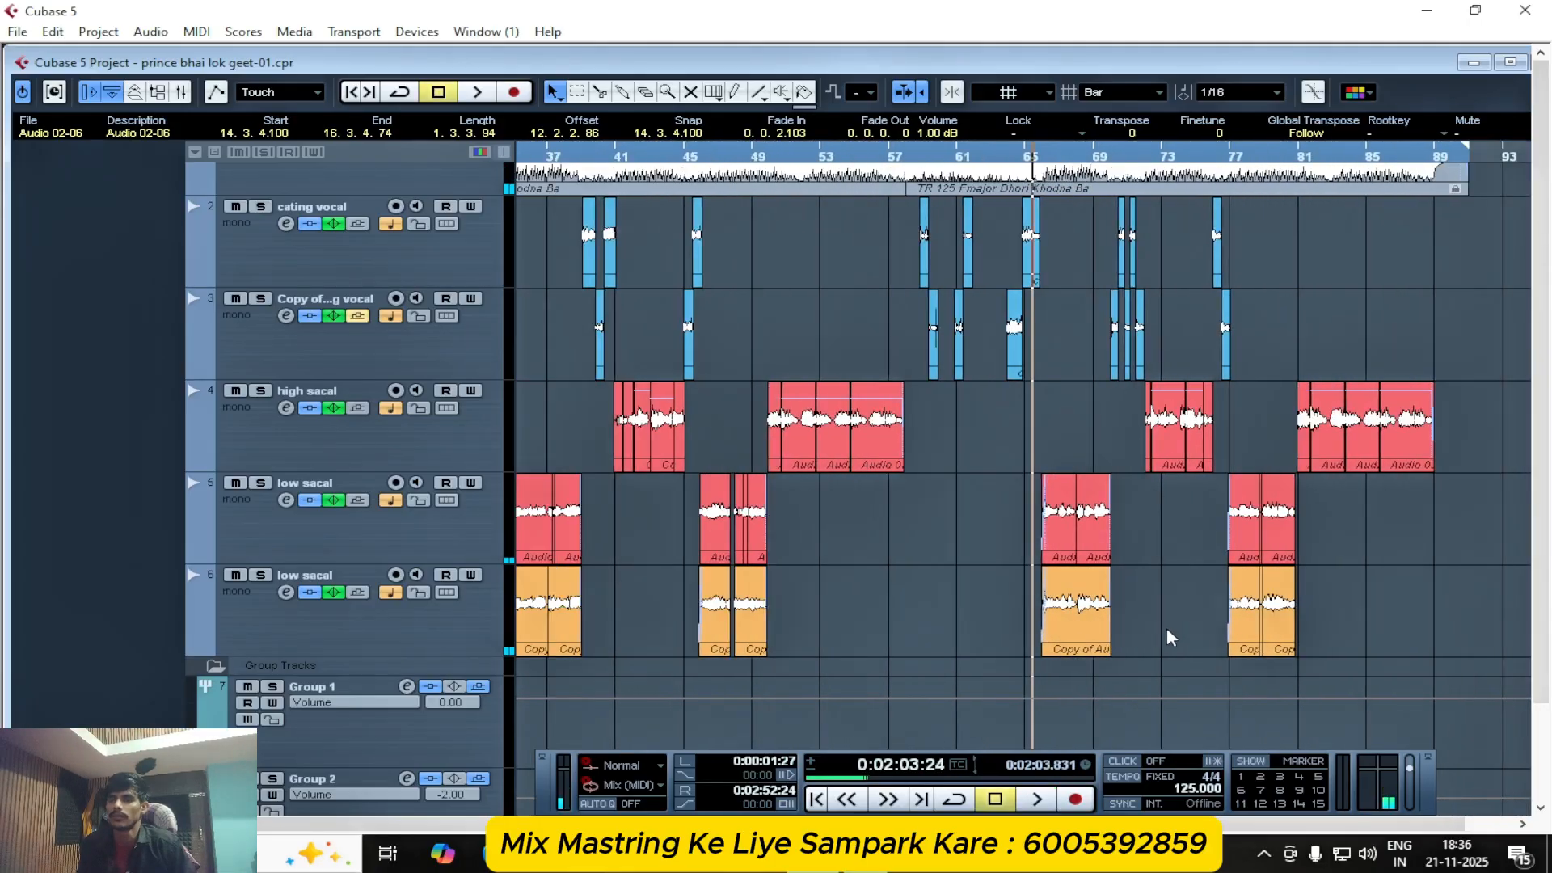
- Select the clips starting near bar 66 on both low sacal tracks and set their volume to -1.00 dB
left_click_drag(1168, 639, 1035, 535)
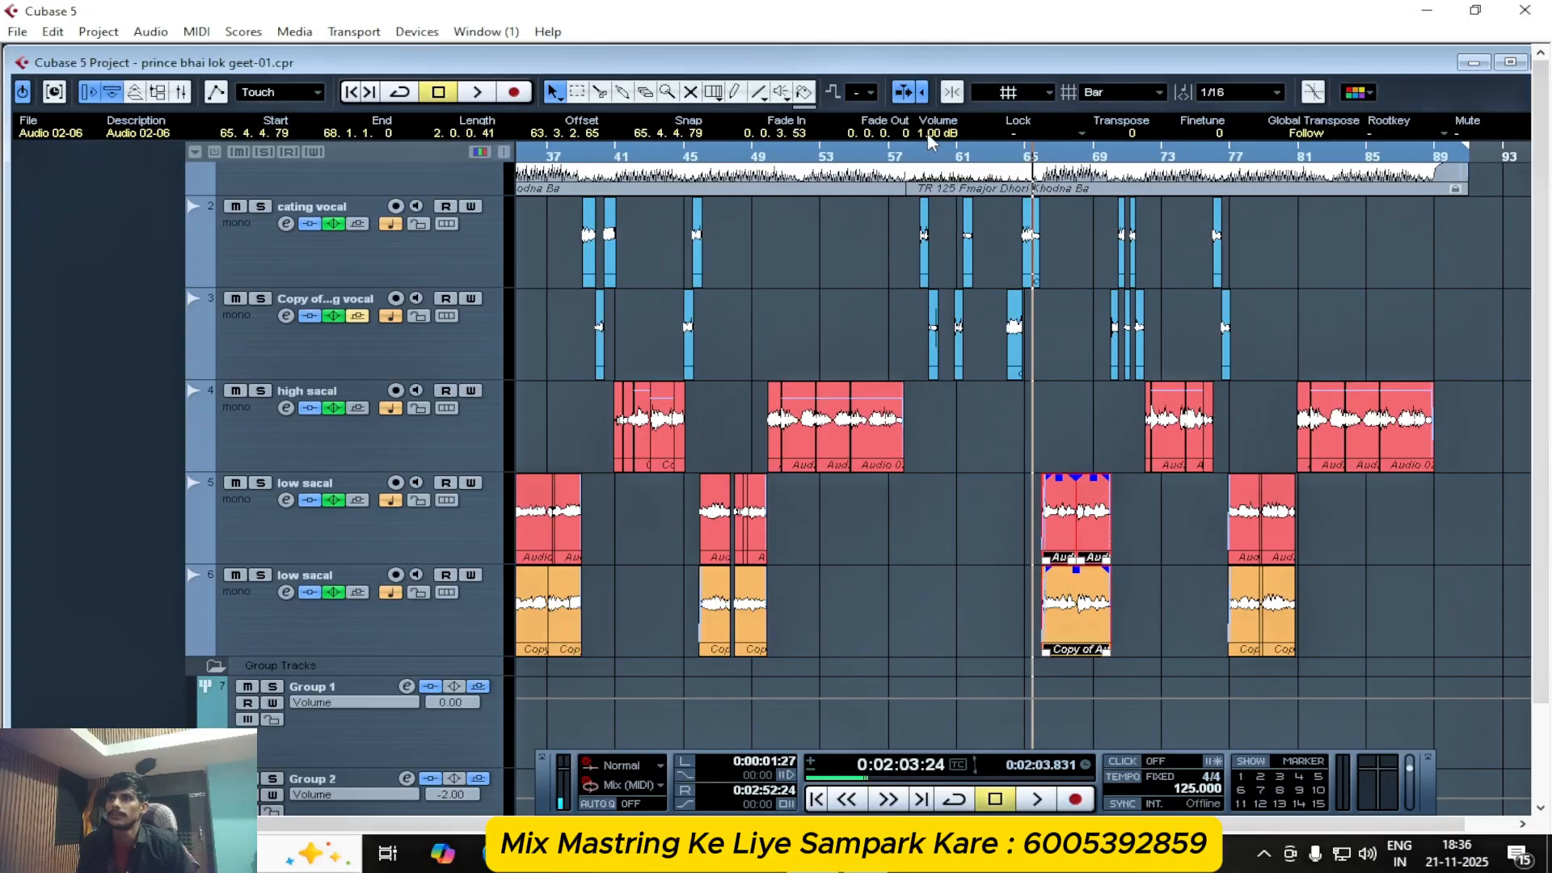
scroll(932, 134, "down", 1)
scroll(931, 134, "down", 1)
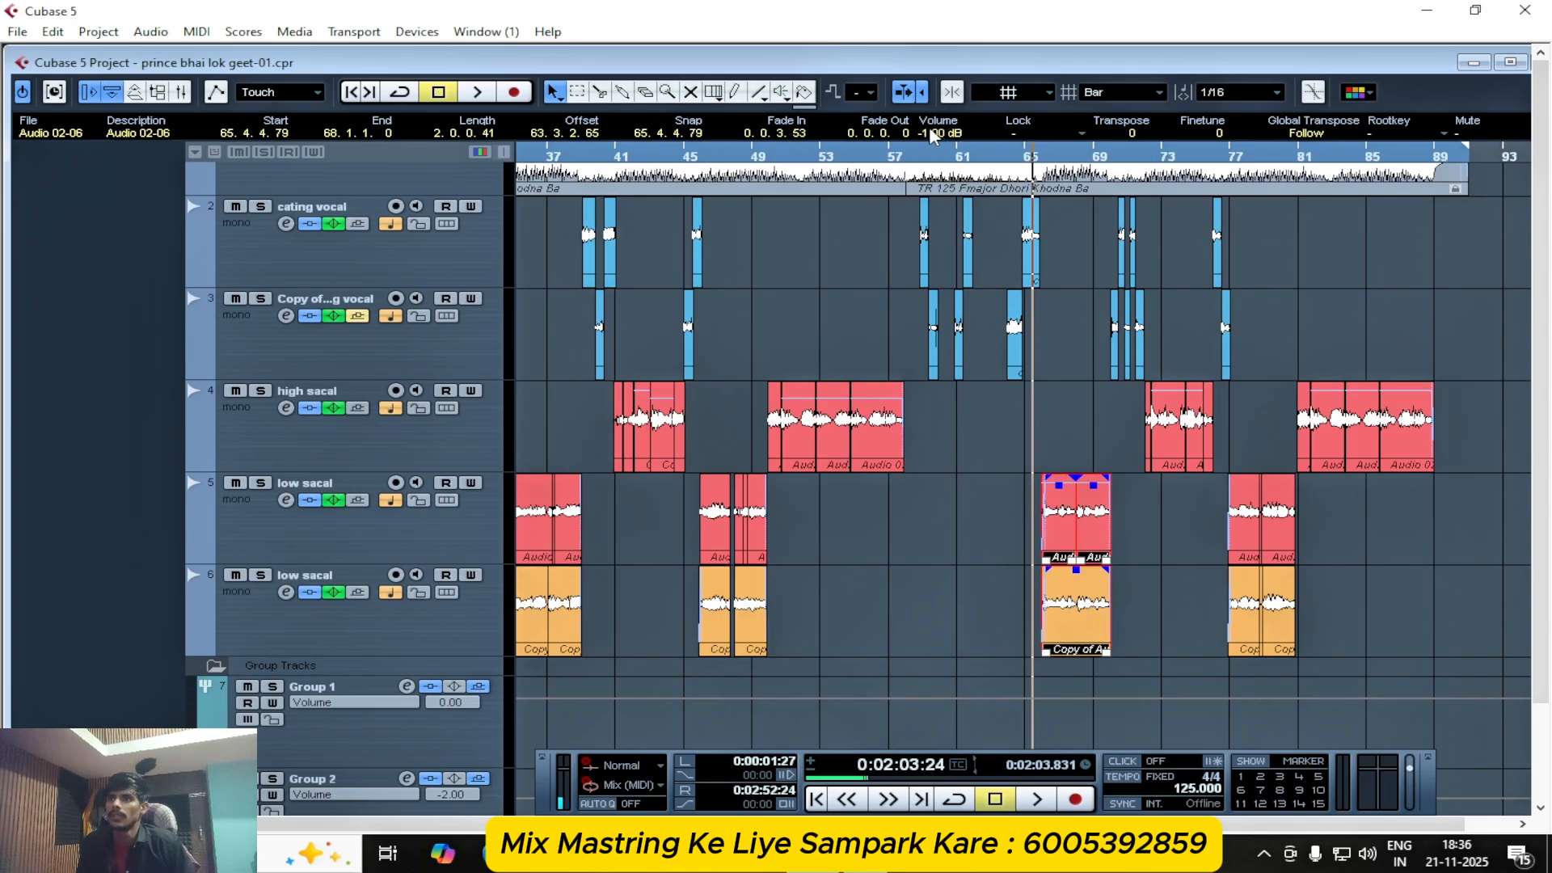
- Return the playback cursor to the start of the first low sacal clips, at about 26 seconds
key("g")
key("g")
key("g")
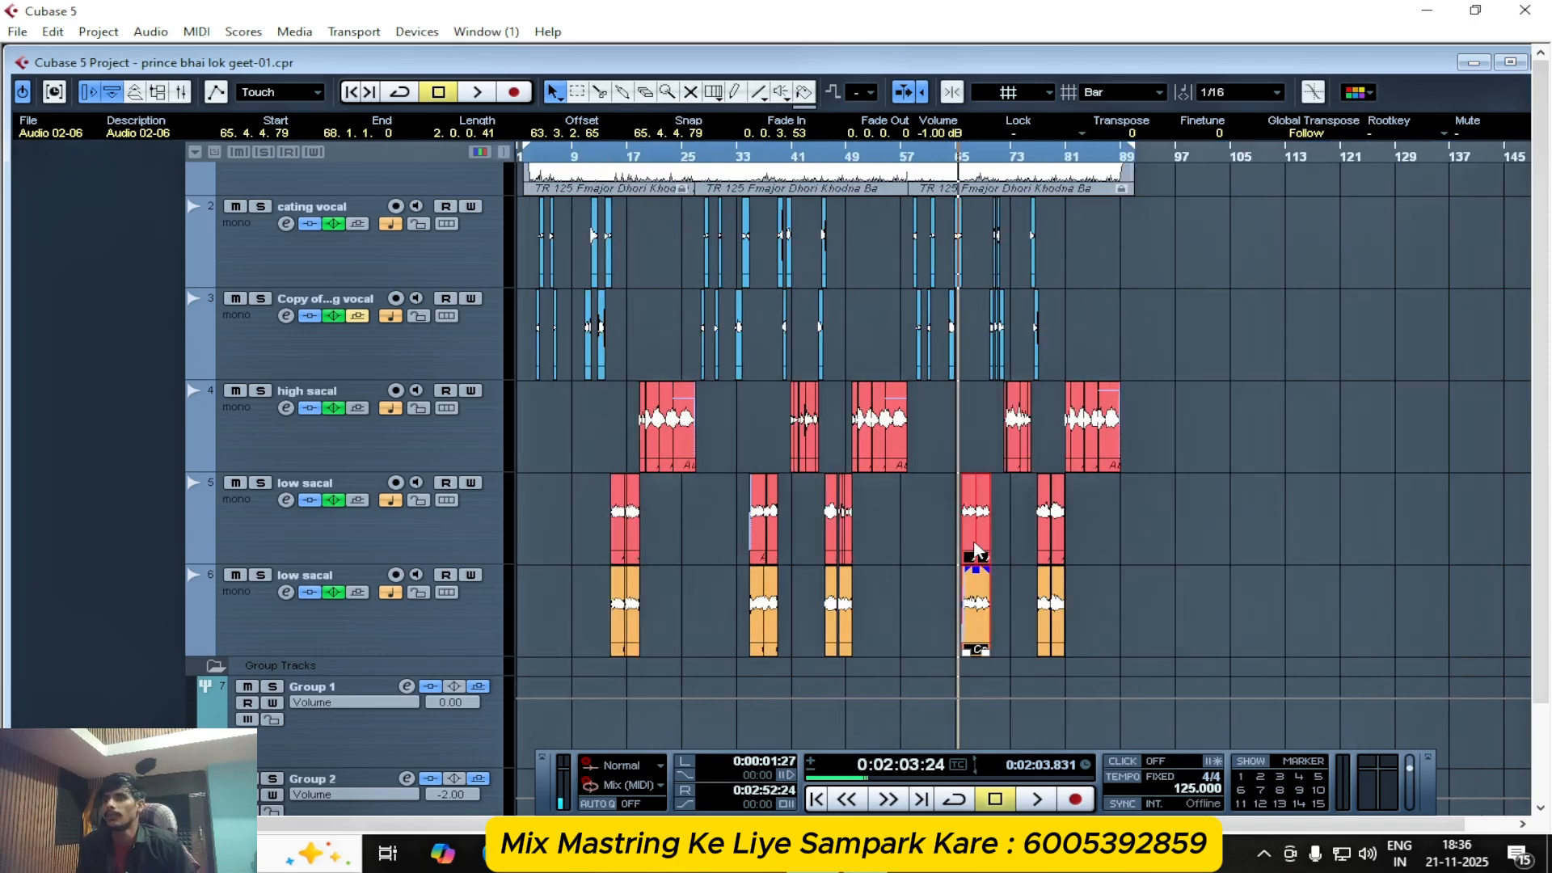
key("g")
left_click(596, 164)
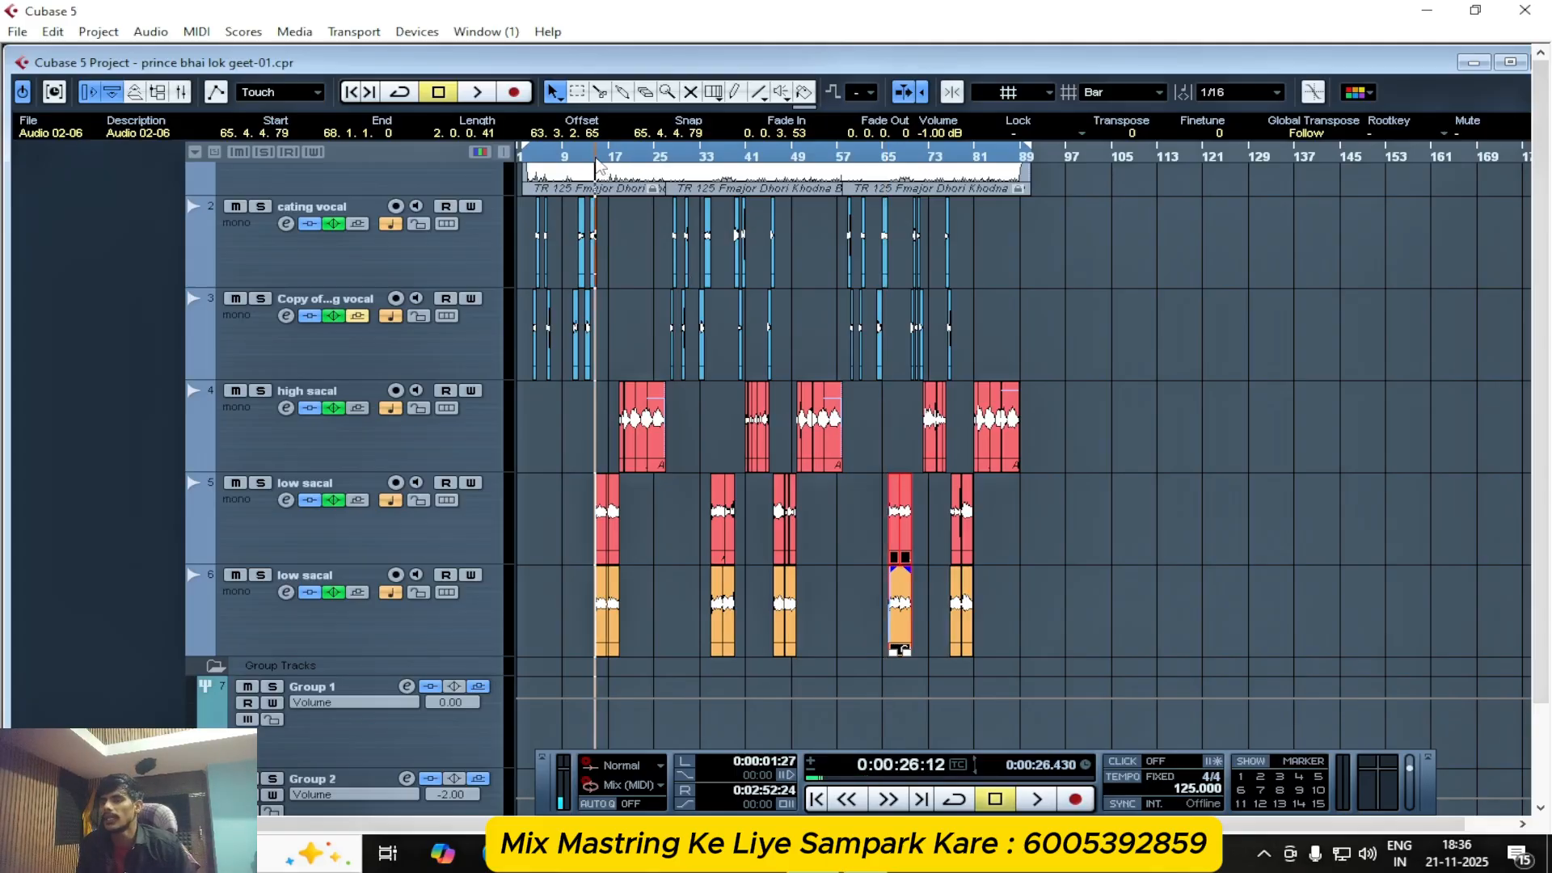
key("h")
key("h")
key("h")
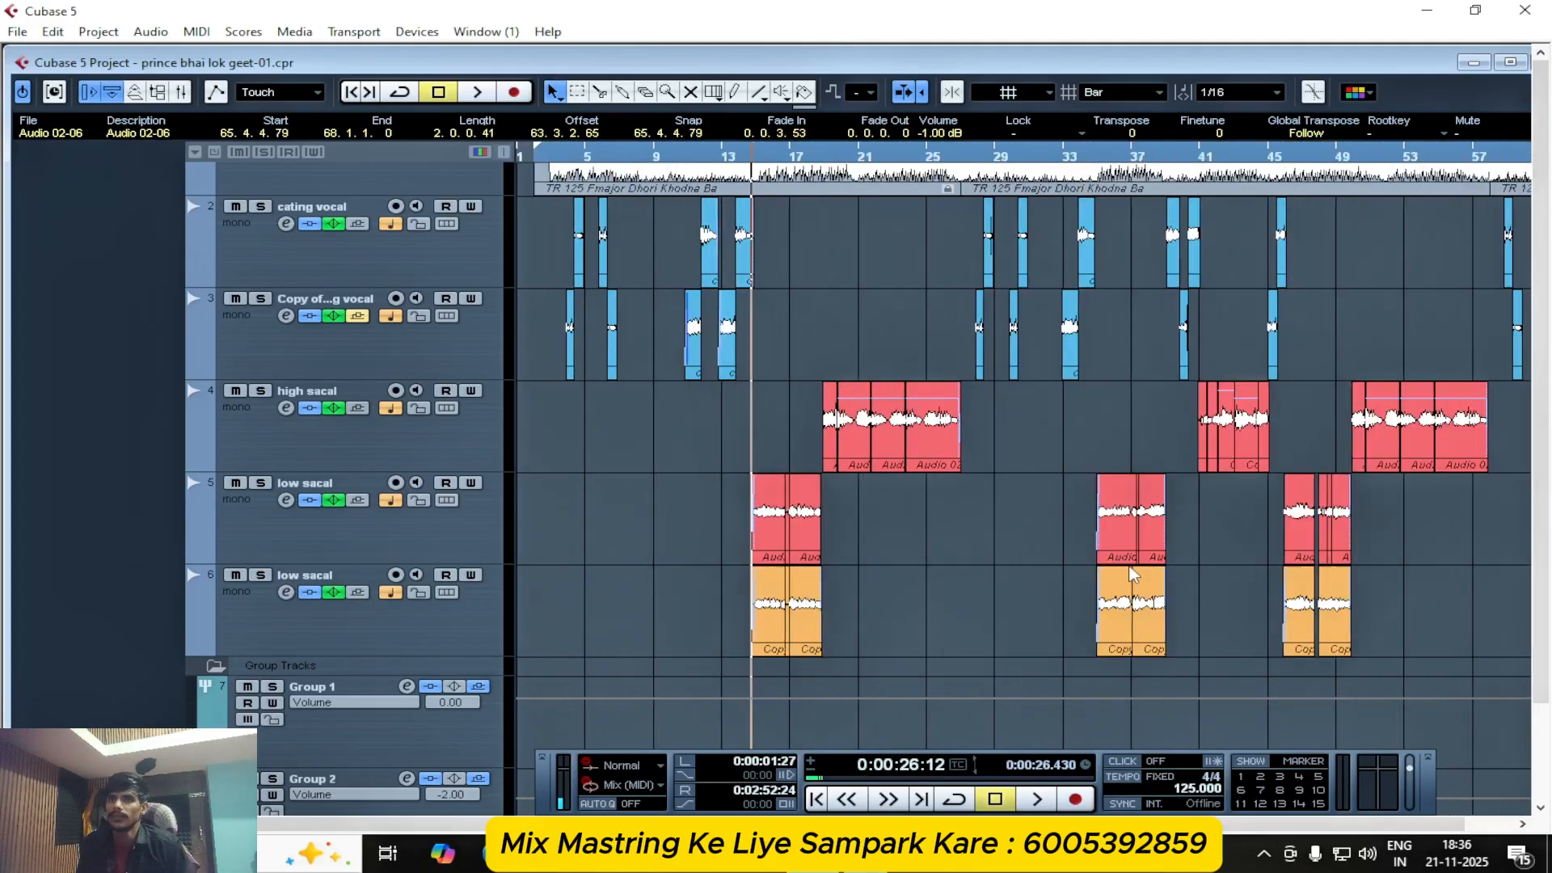
key("g")
key("g")
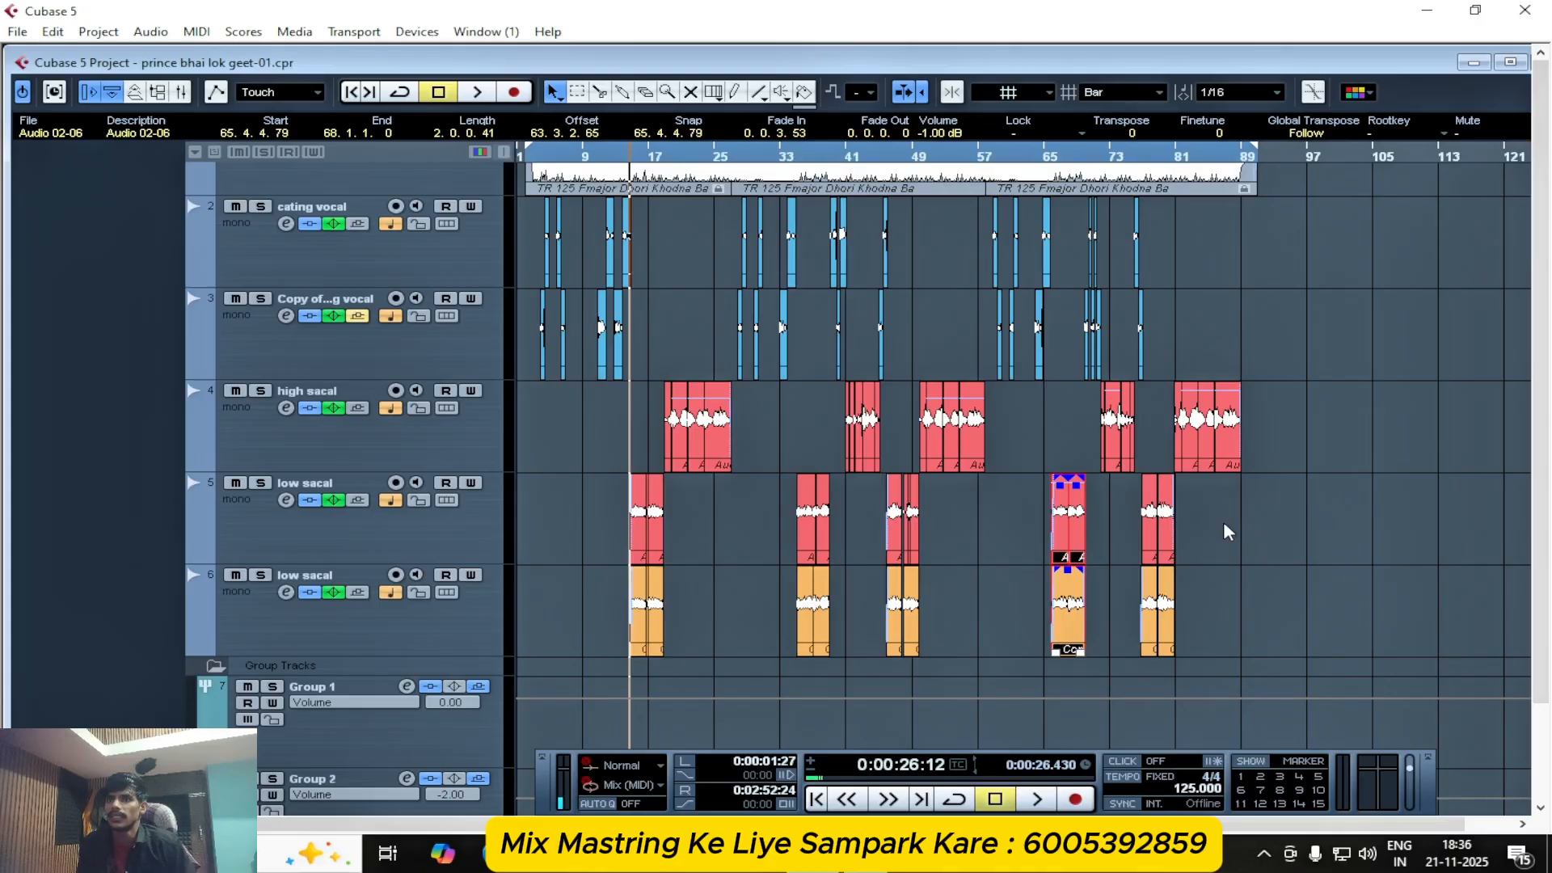
left_click(1227, 531)
key("h")
key("h")
key("g")
key("g")
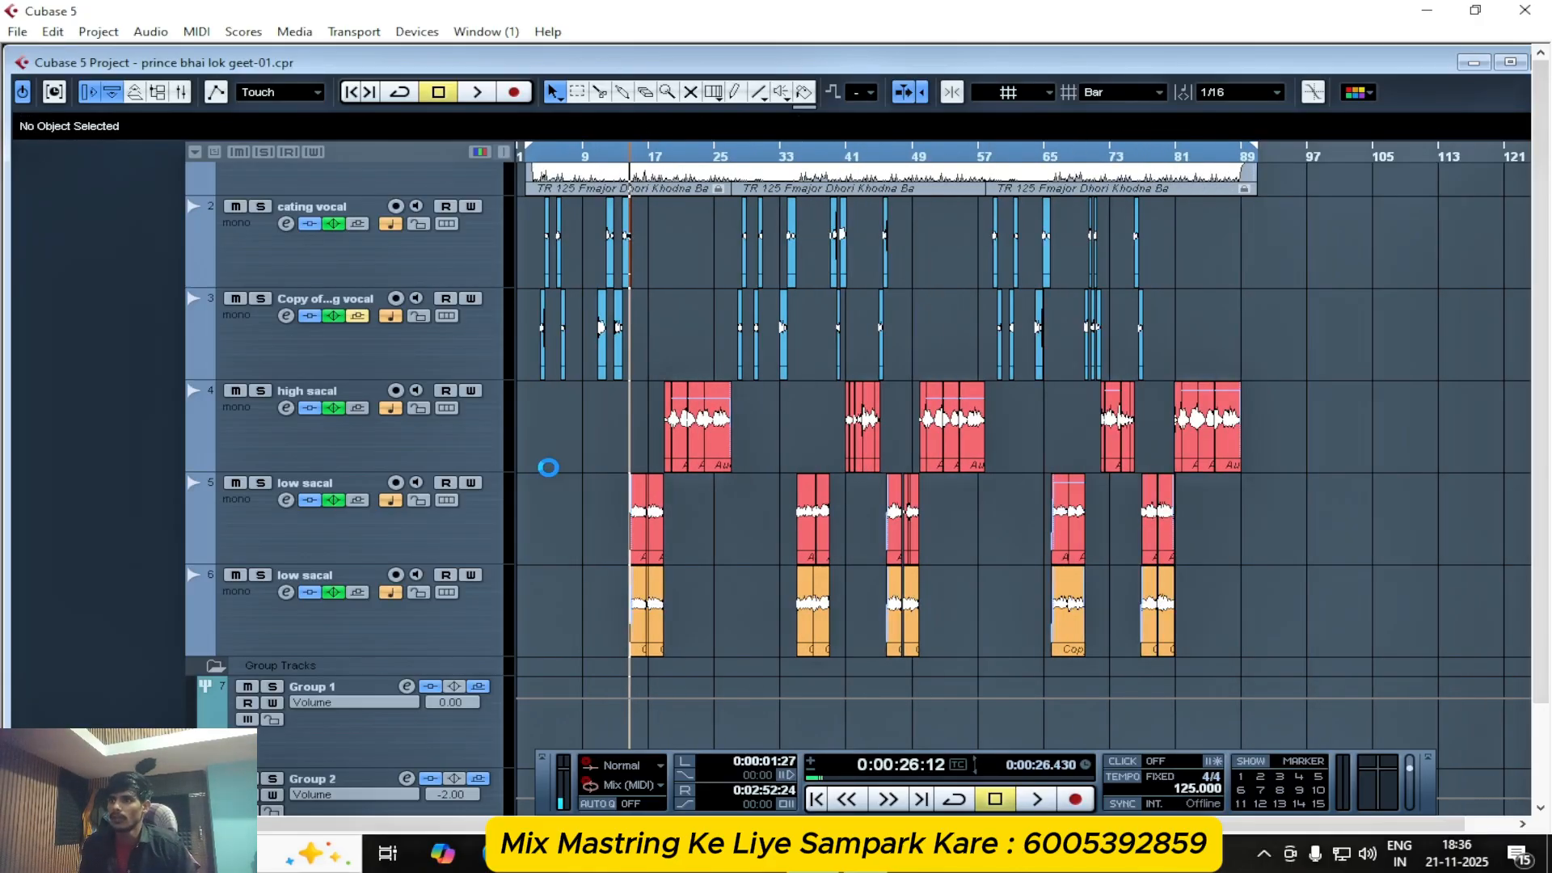
key("h")
key("h")
key("h")
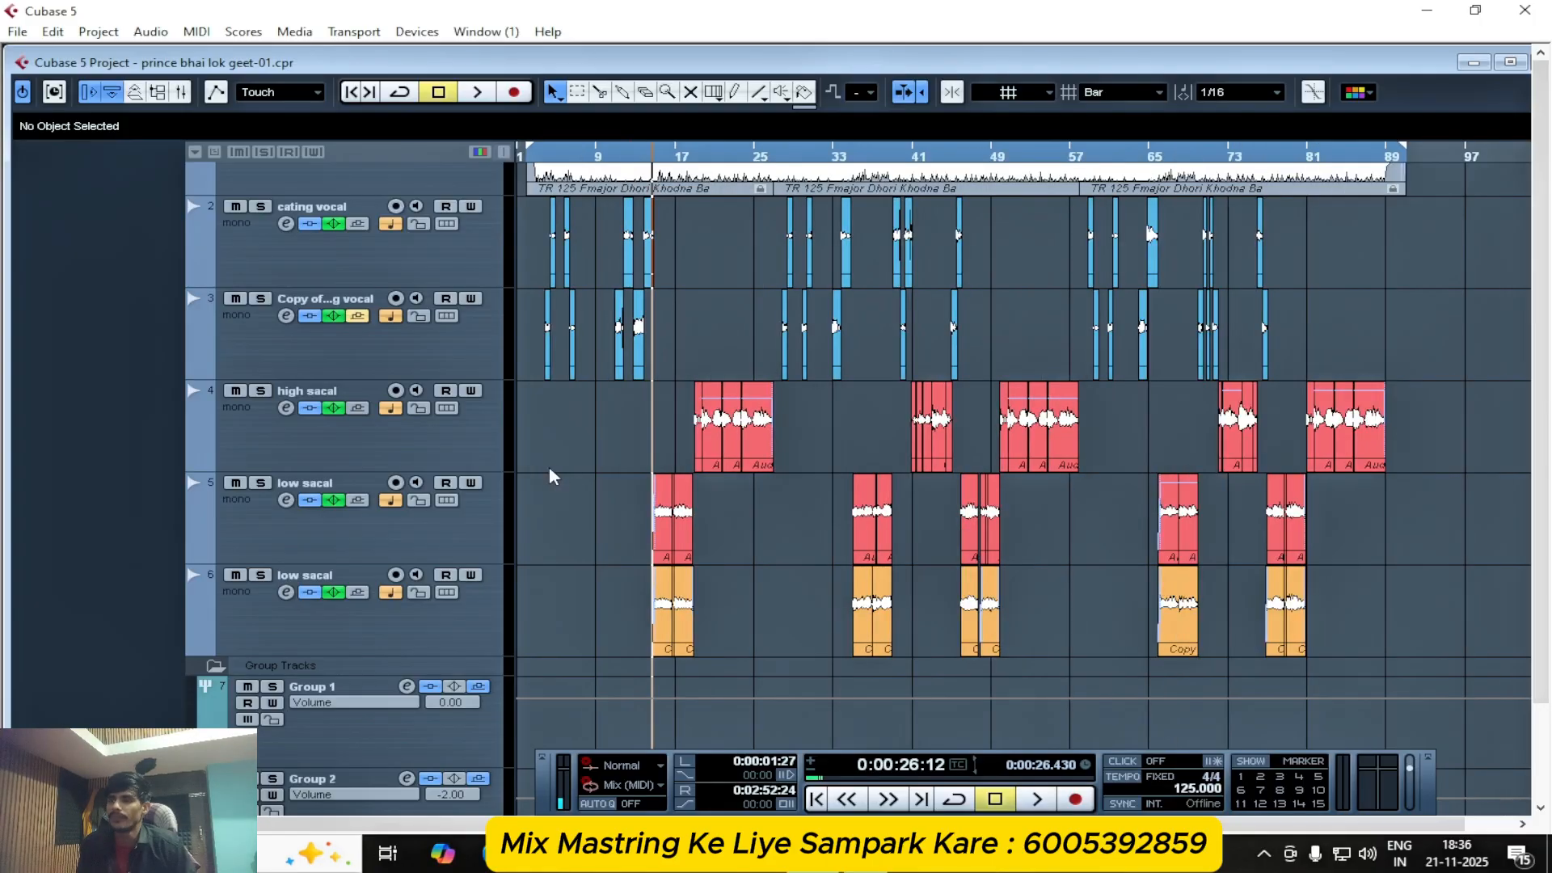
scroll(881, 499, "up", 1)
key("g")
key("g")
key("g")
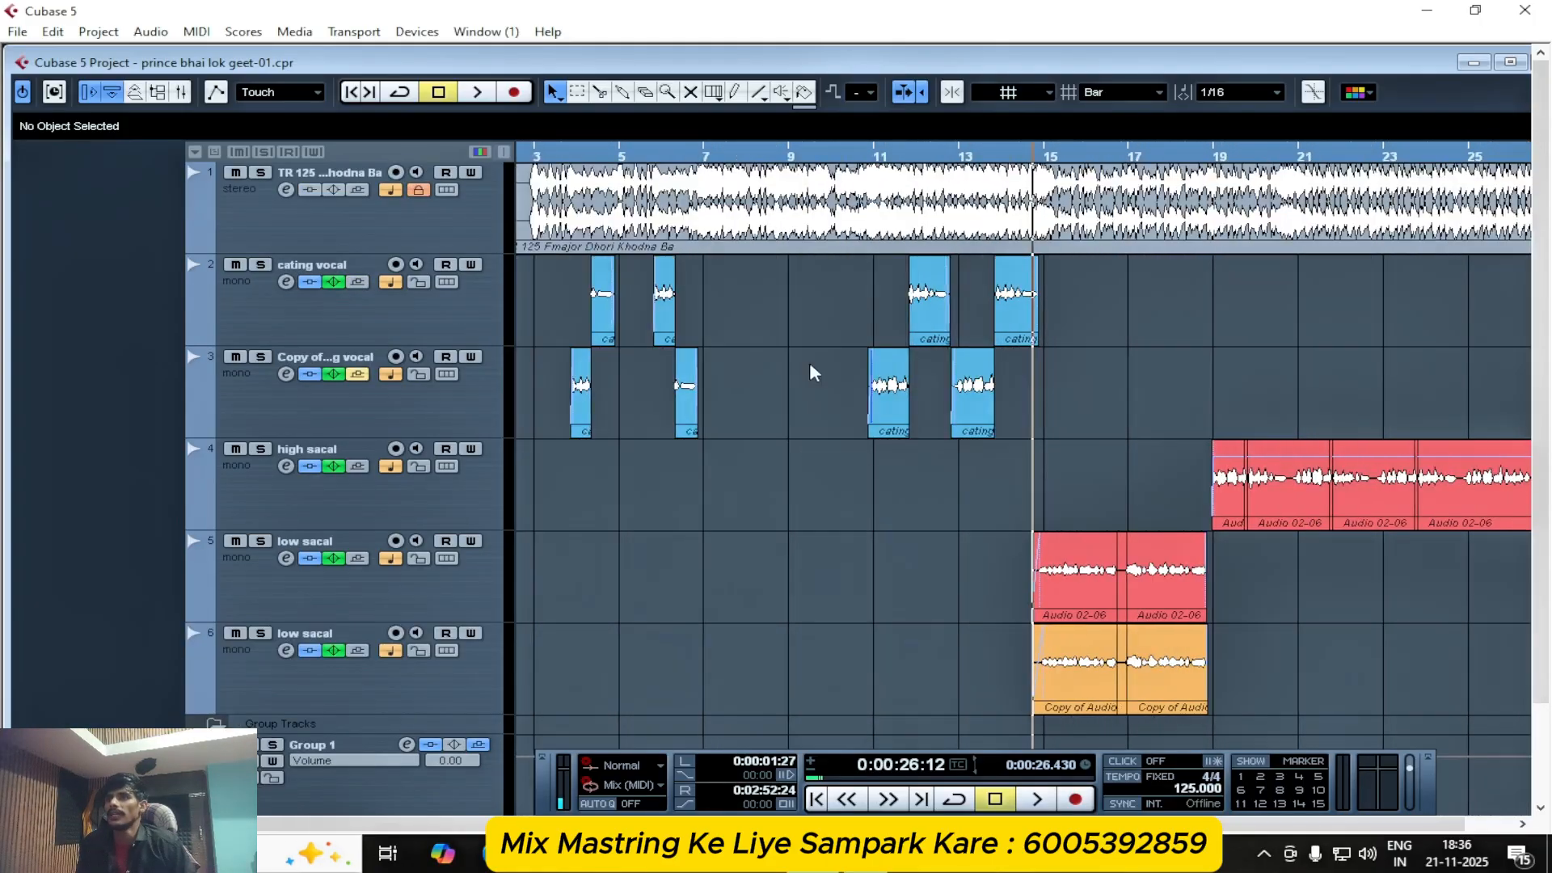
- Set the volume of the cating group routed to the left Stereo Out to -2.00 dB in its channel settings
scroll(586, 619, "down", 4)
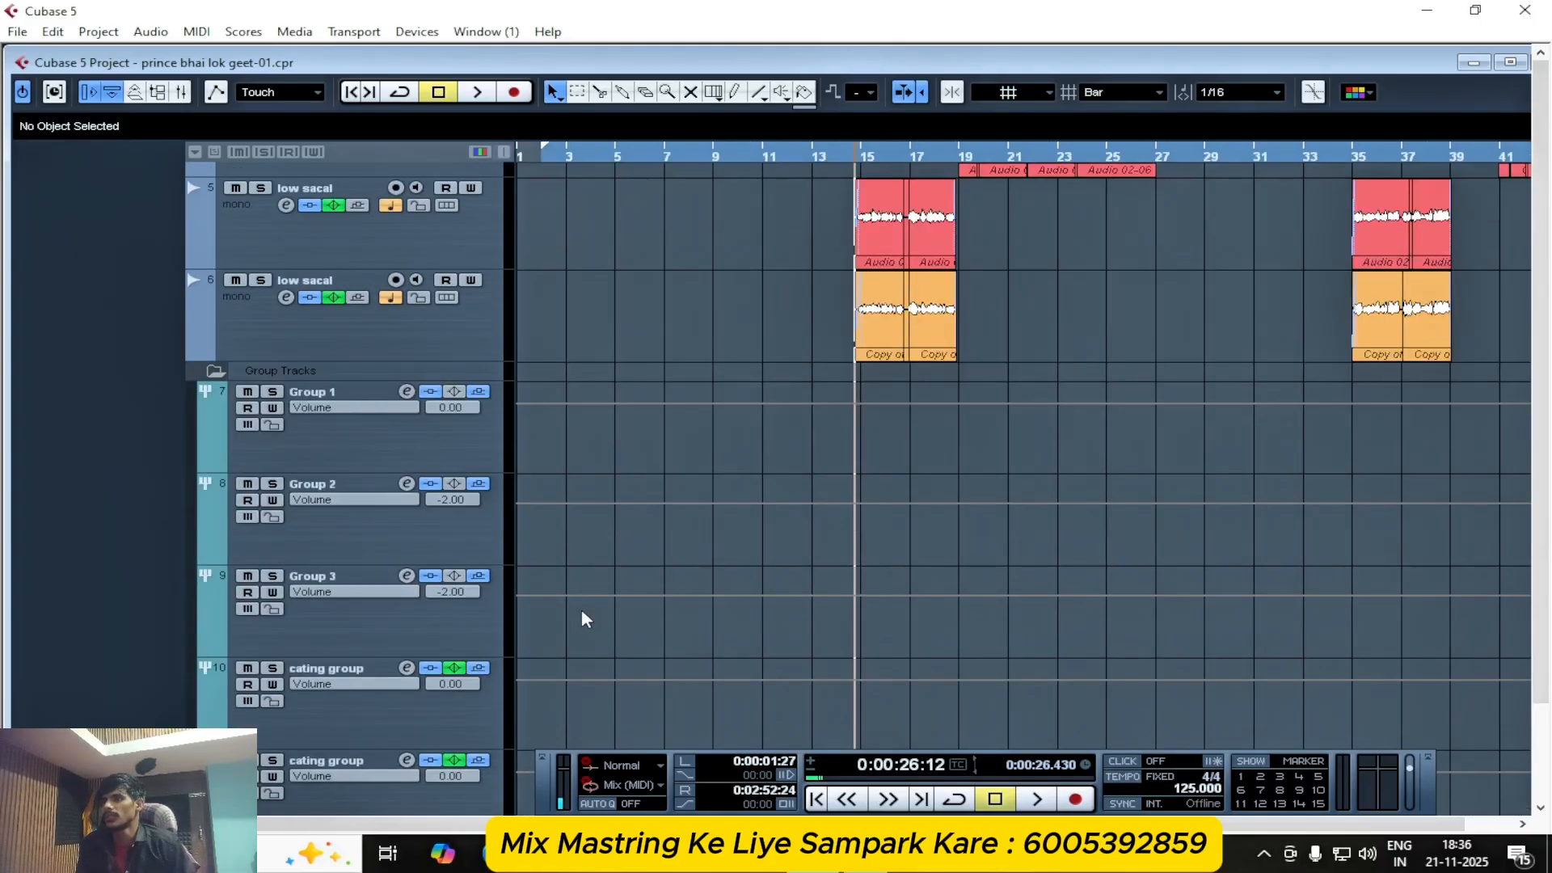
left_click(420, 616)
left_click(399, 707)
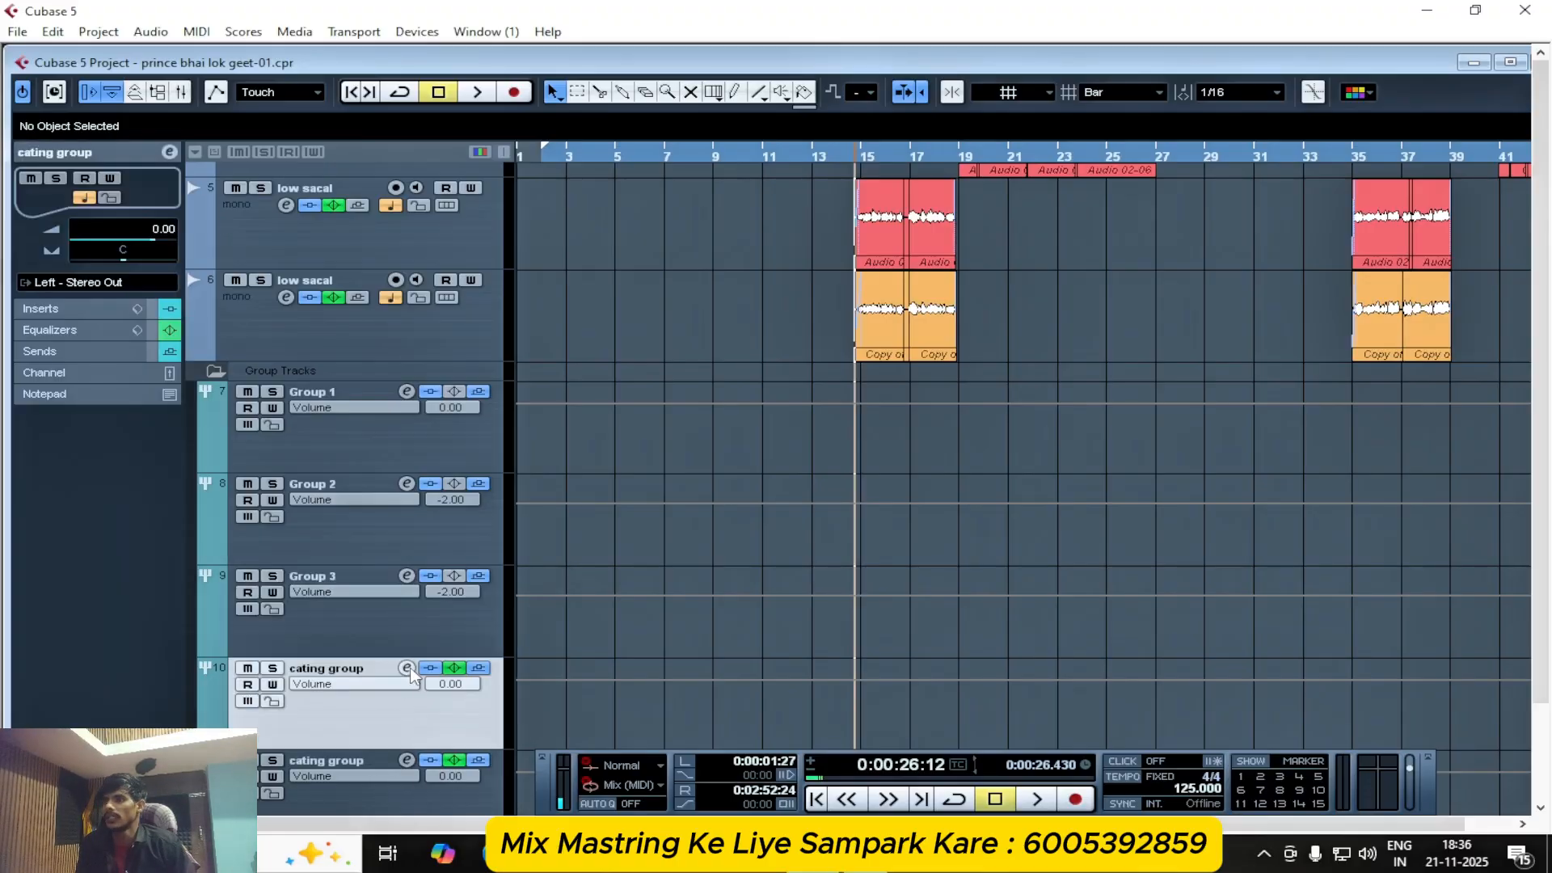
left_click(407, 668)
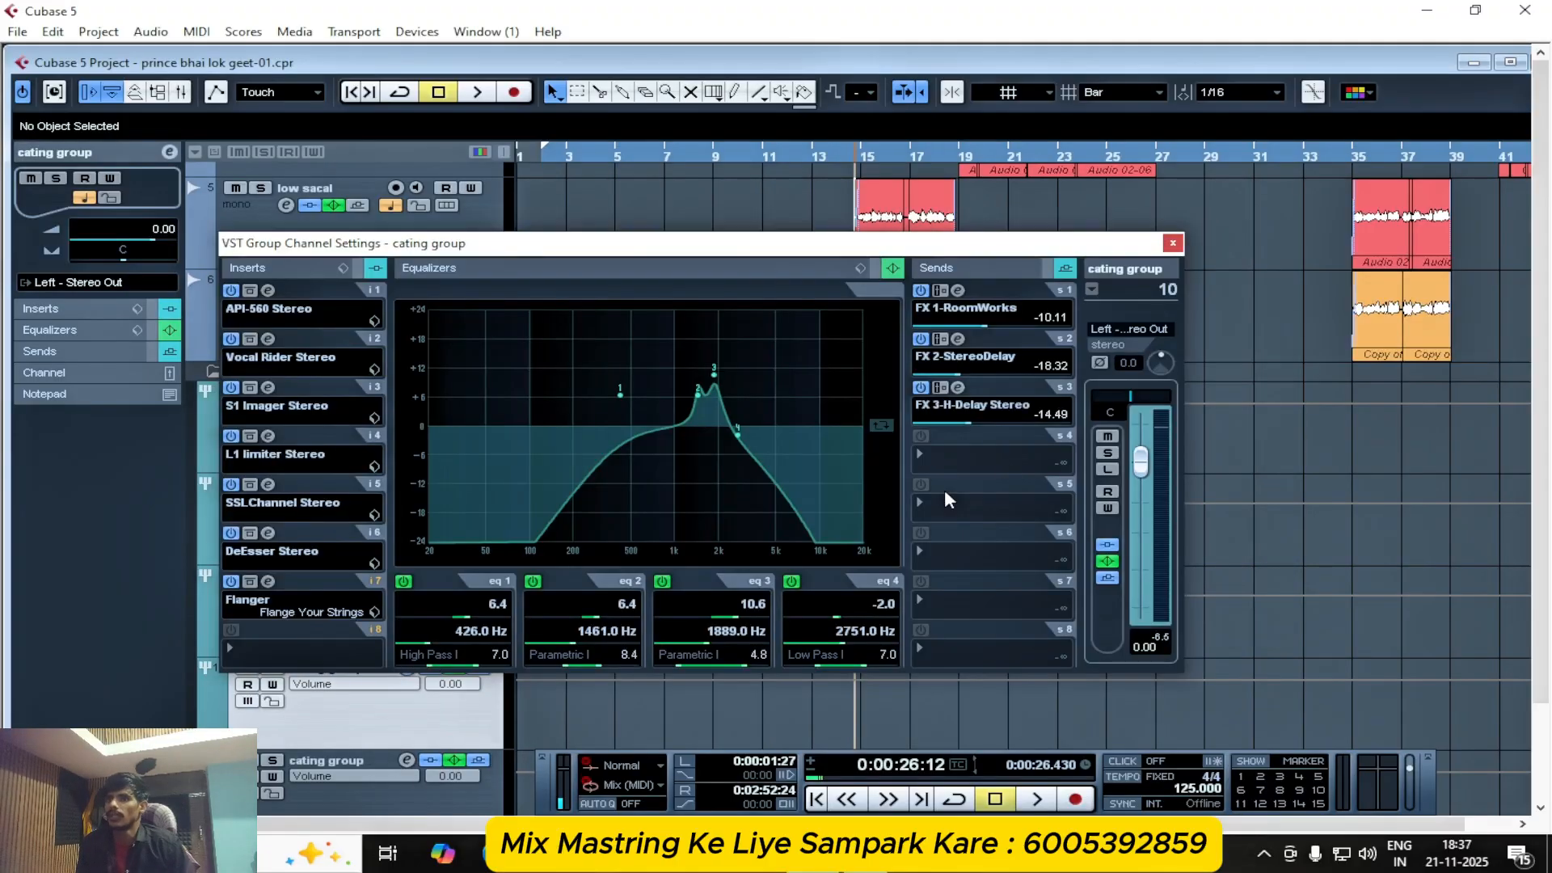
left_click(1148, 646)
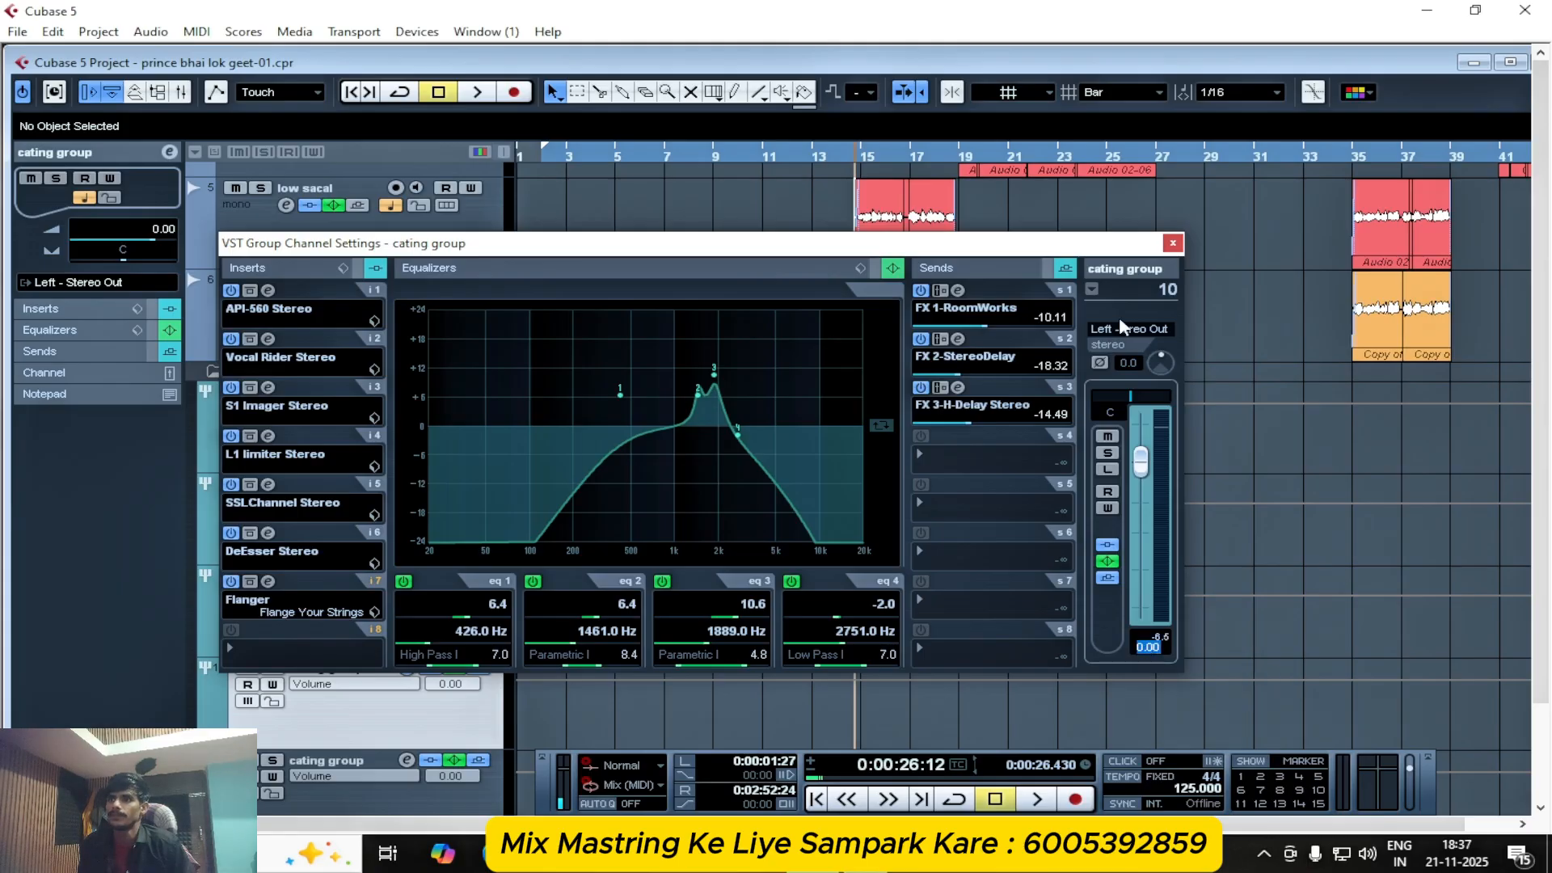
type("-2")
key("Return")
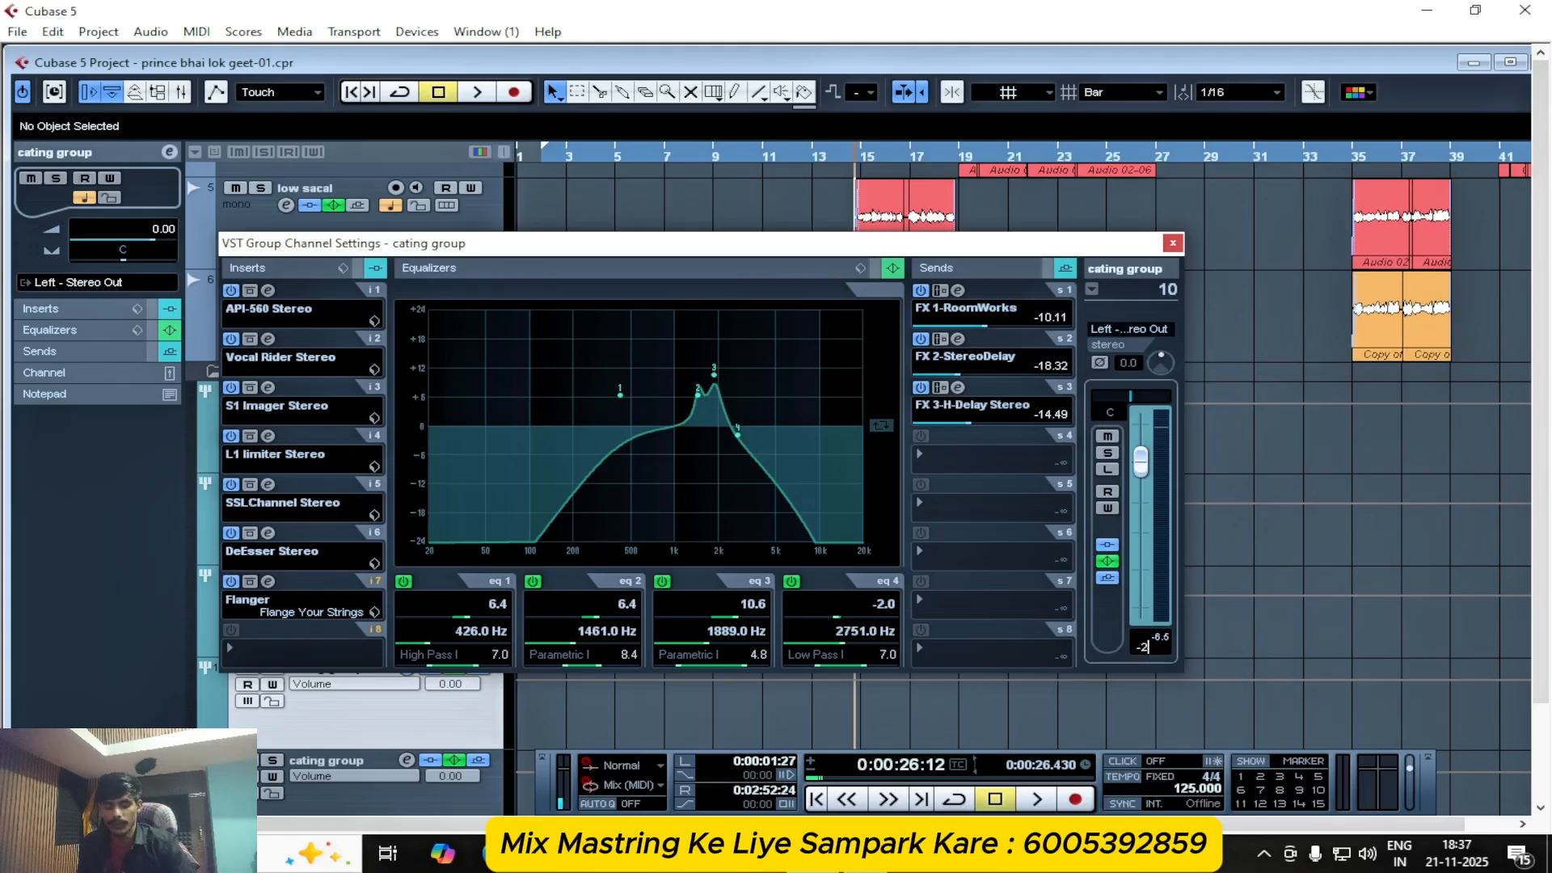
left_click(1175, 244)
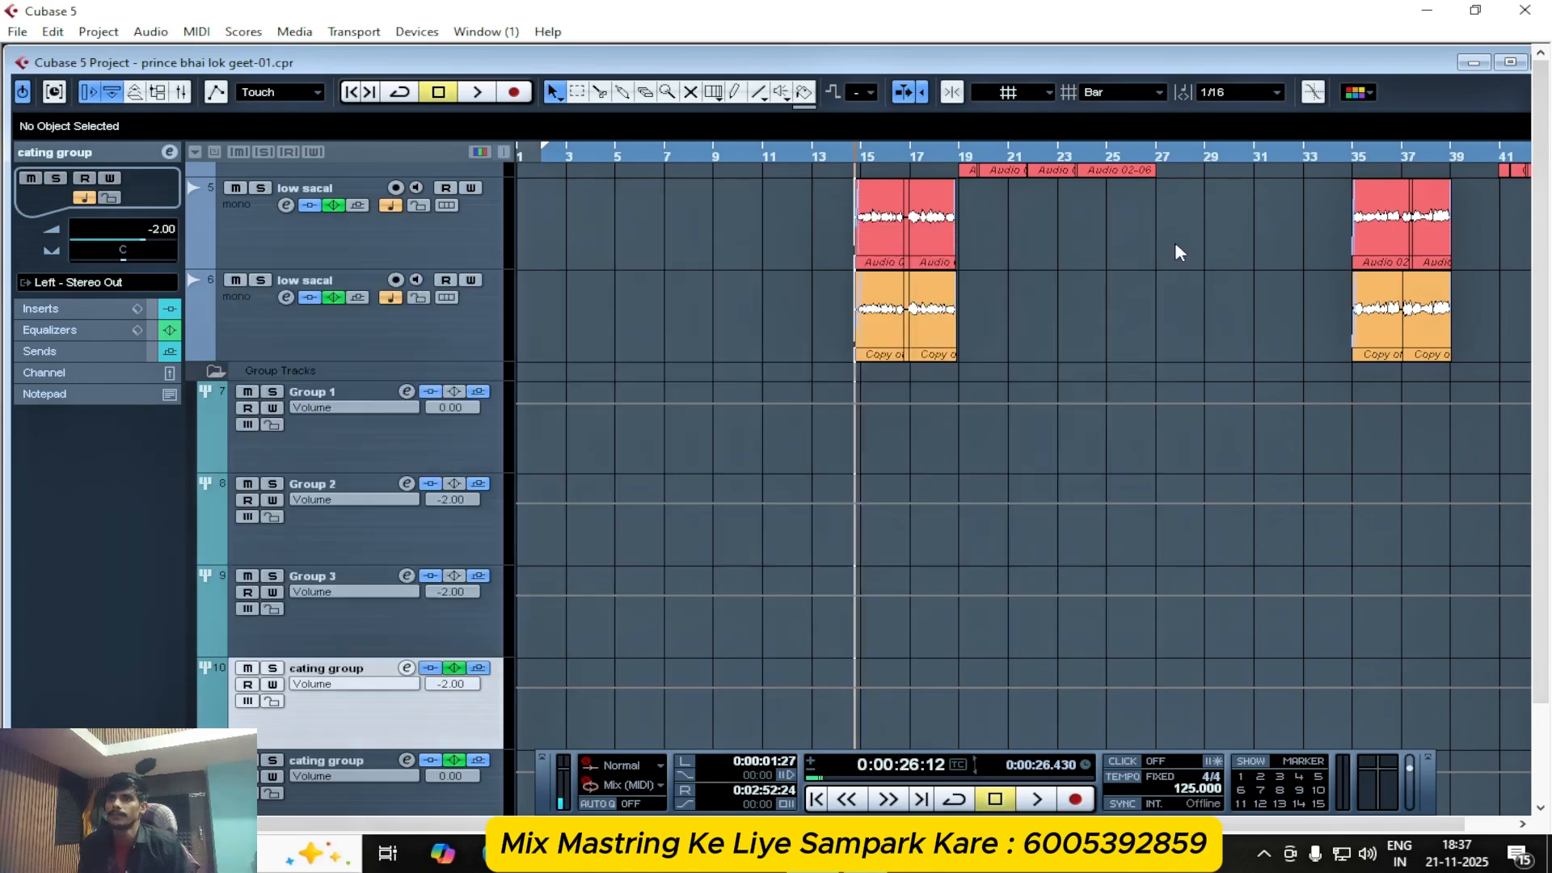
- Set the volume of the cating group routed to the right Stereo Out to -2.00 dB in its channel settings
left_click(398, 785)
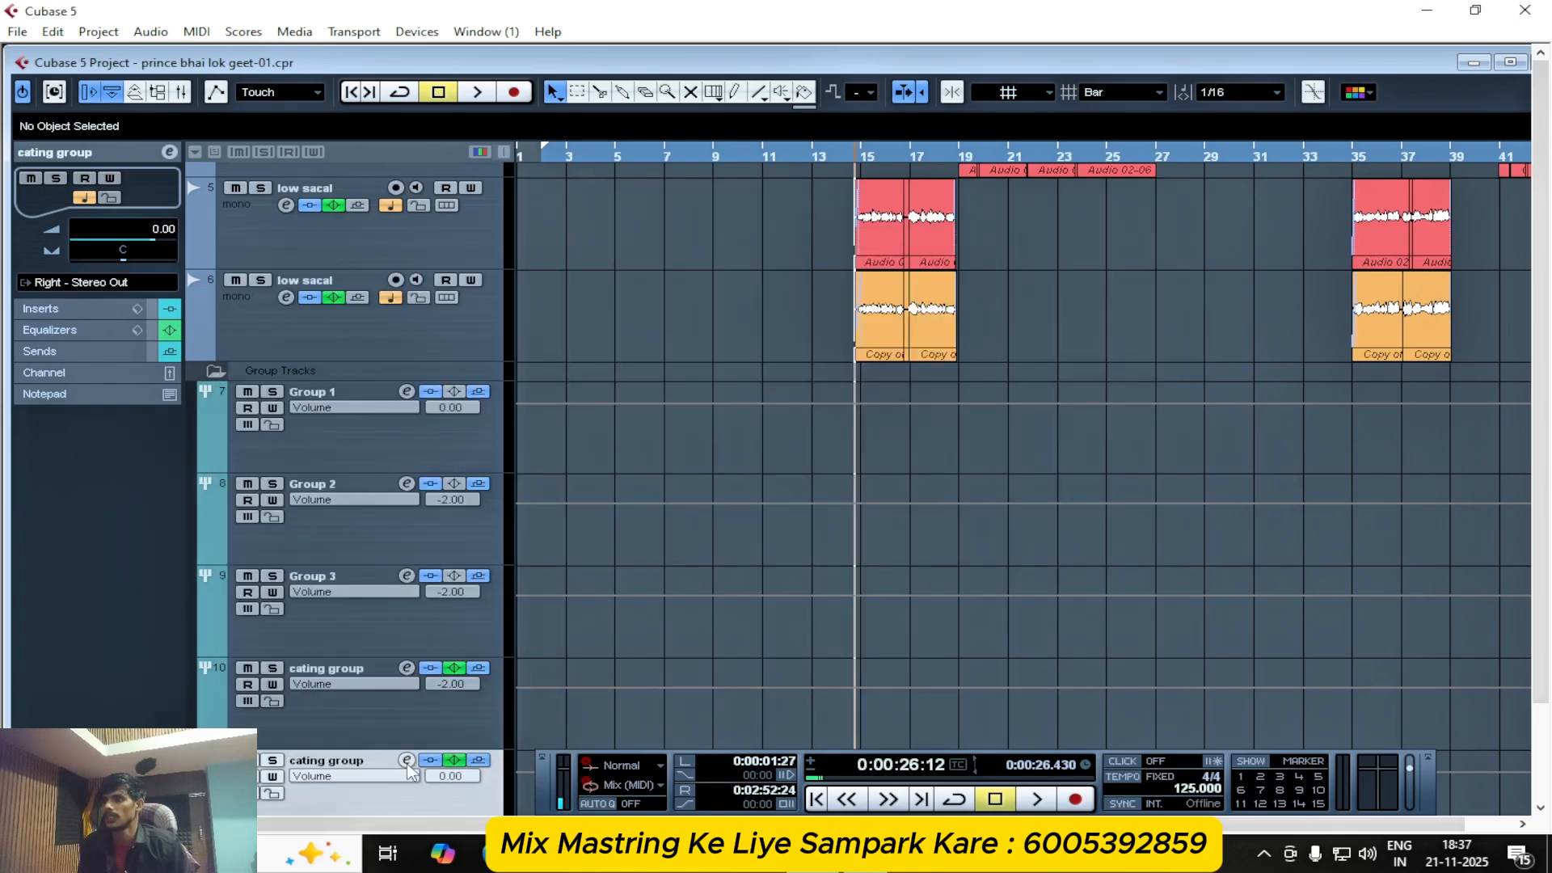
left_click(407, 760)
left_click(1147, 647)
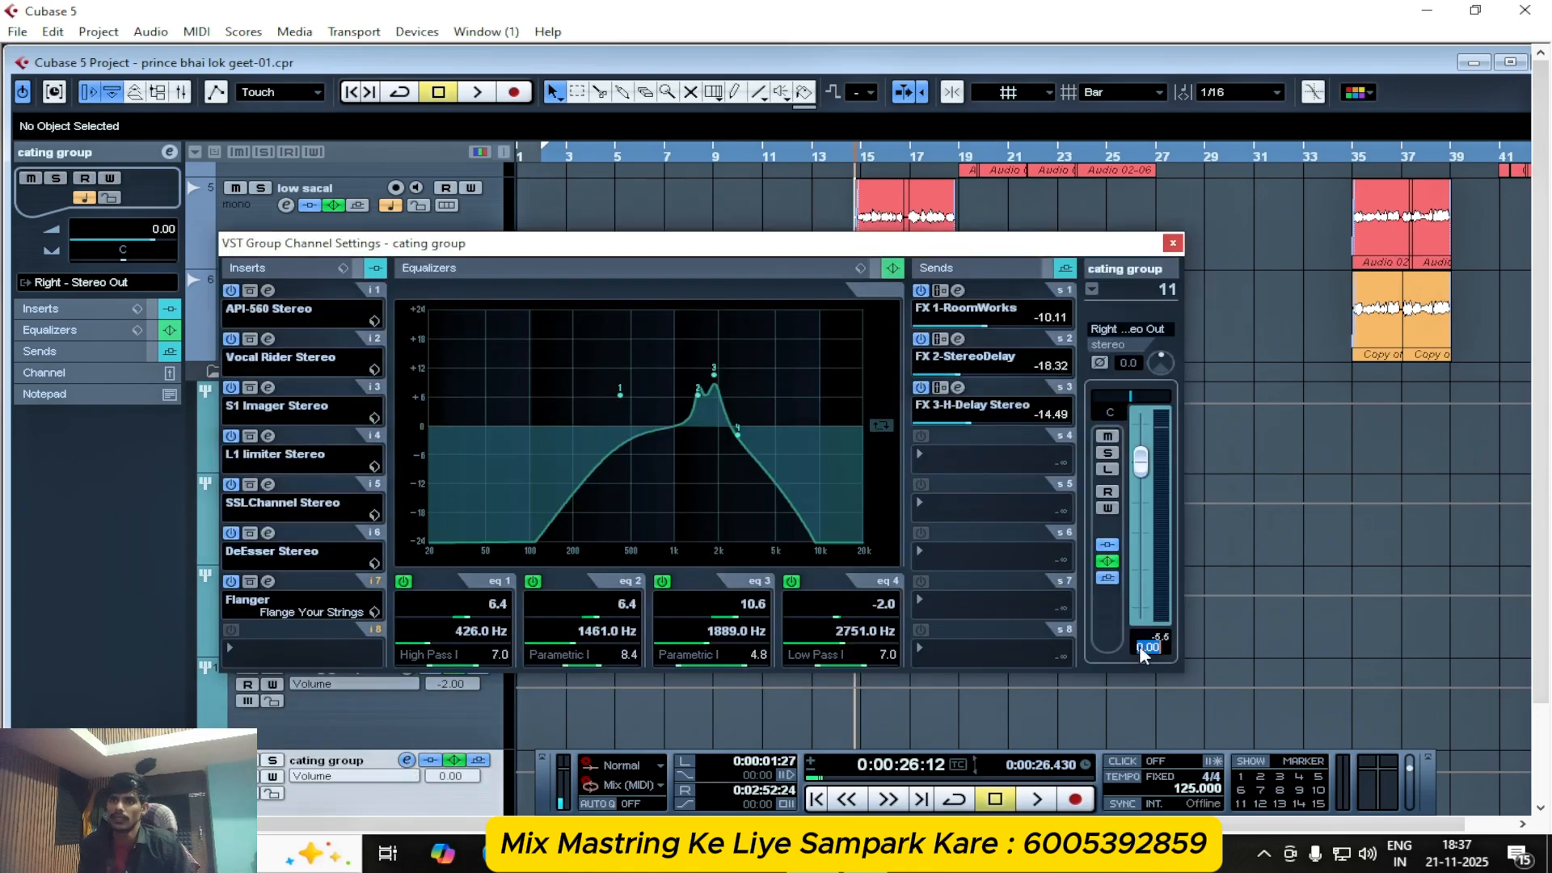
type("-2")
key("Return")
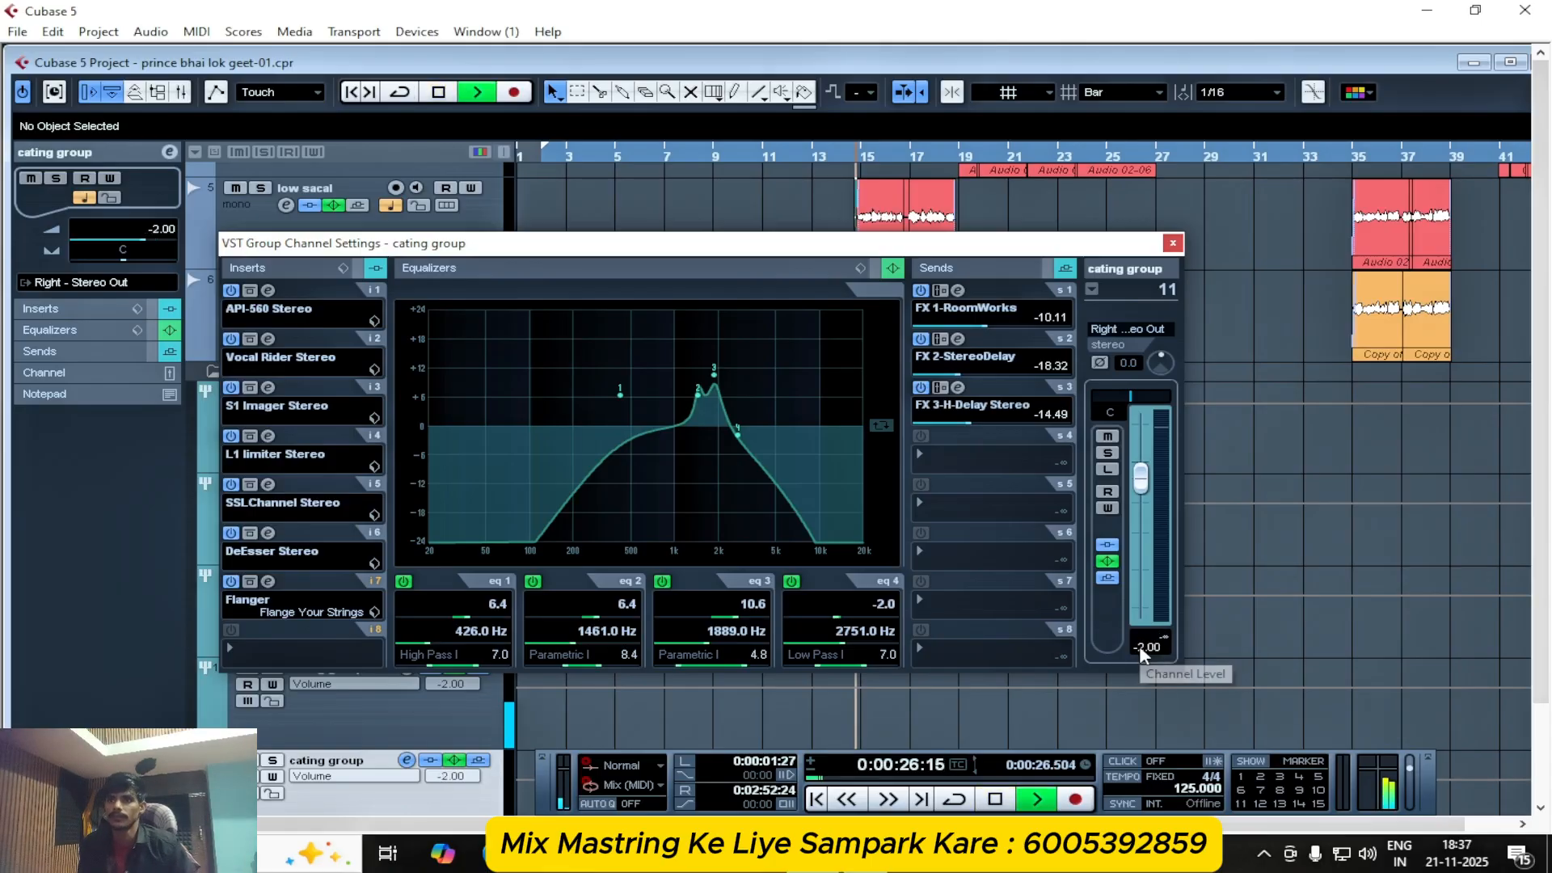
left_click(1174, 242)
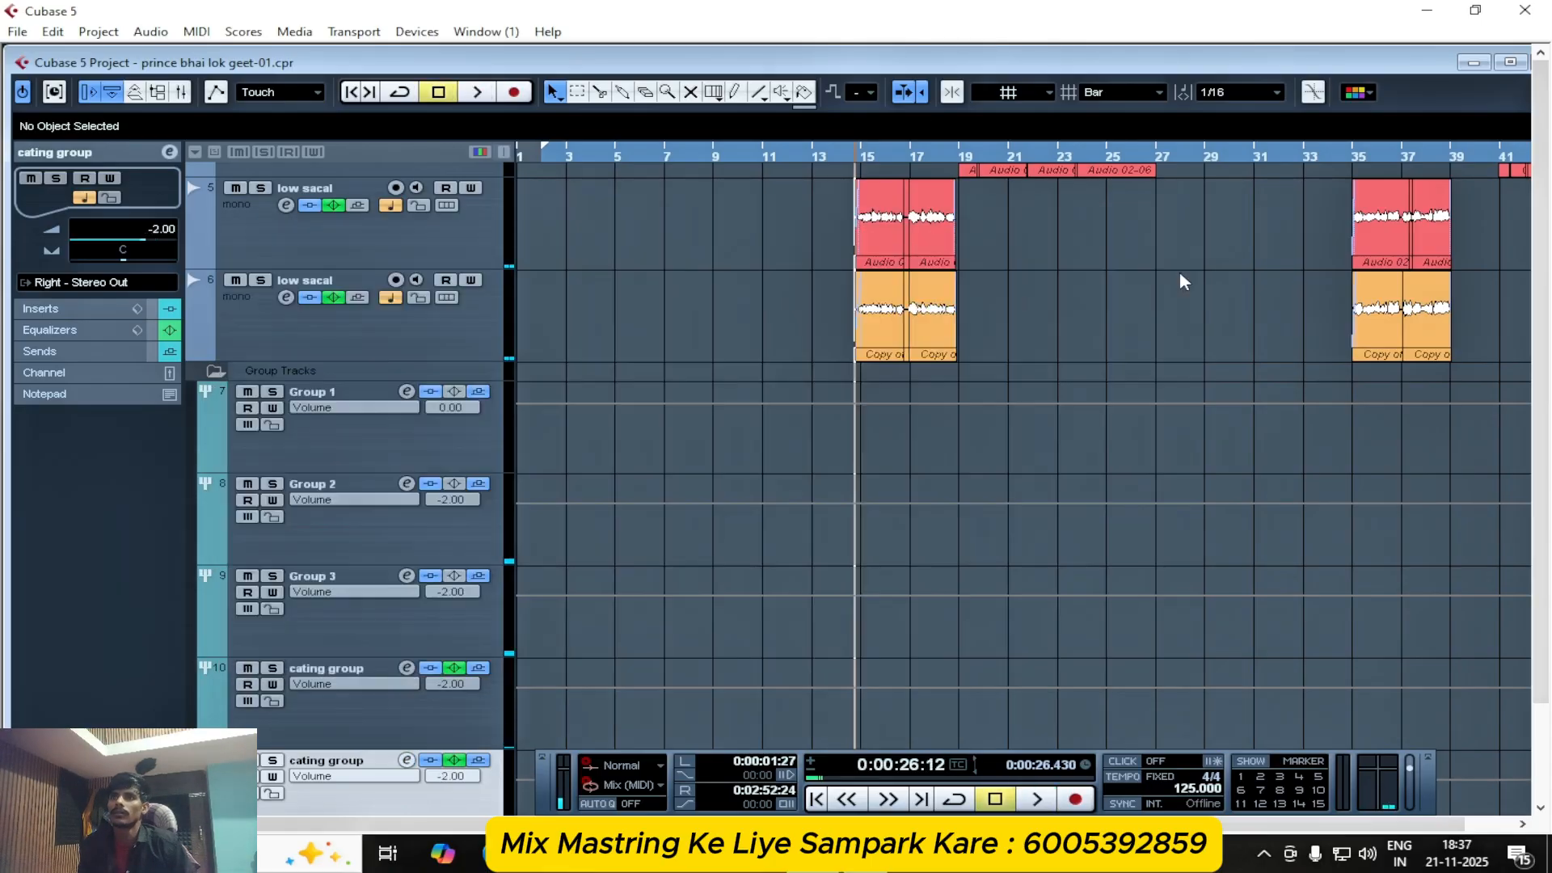
- Play the song from about 18 seconds to hear the cating vocal clips leading into the first low sacal section
scroll(1176, 340, "up", 5)
left_click(752, 156)
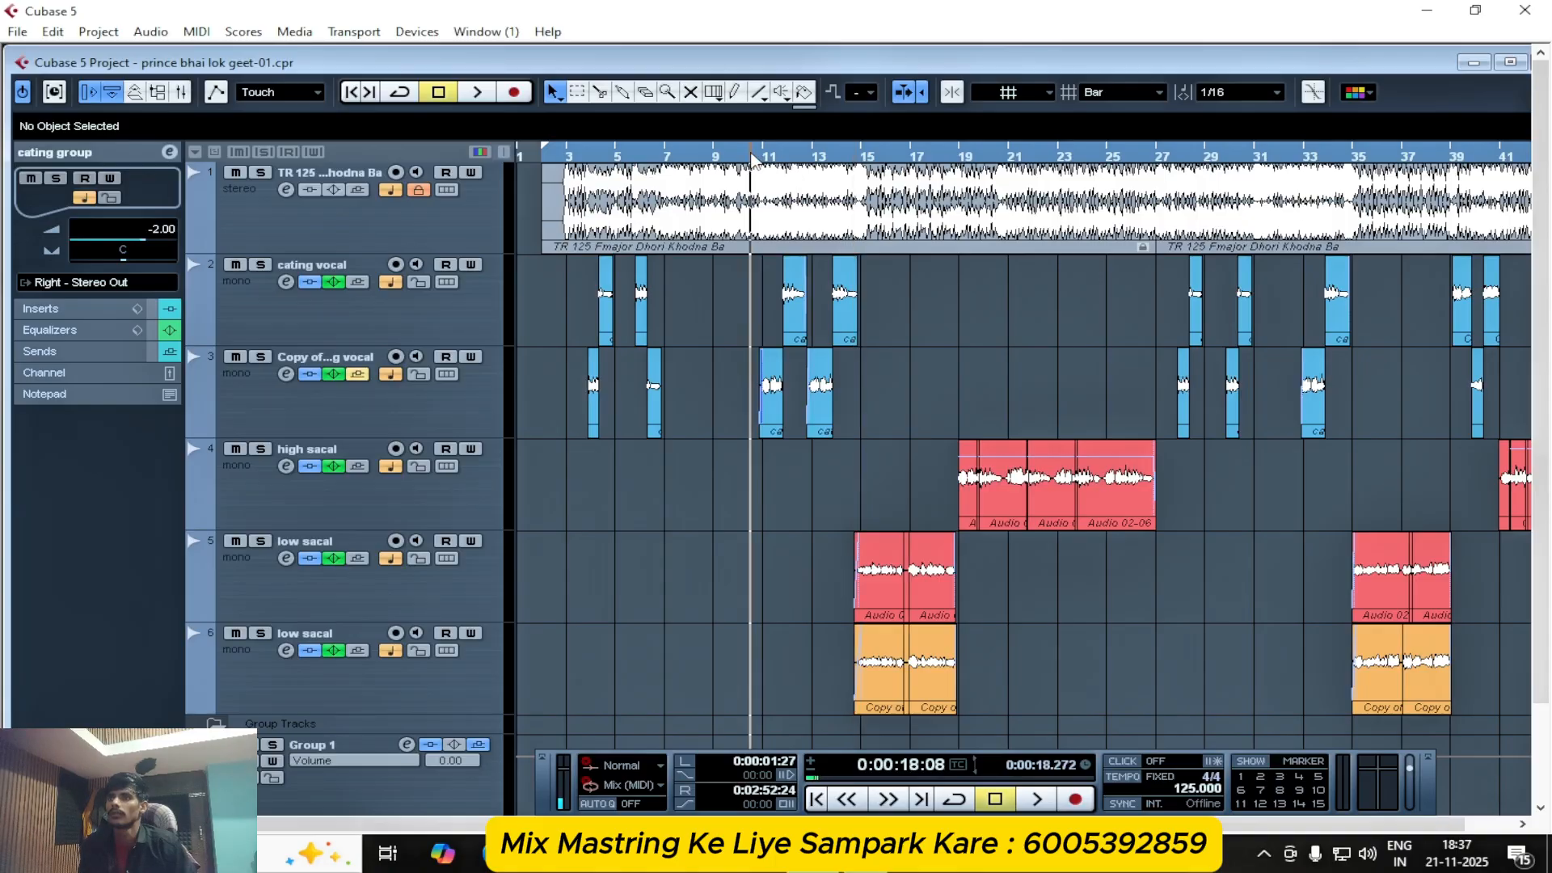
key("space")
key("h")
key("h")
key("h")
key("h")
key("h")
key("h")
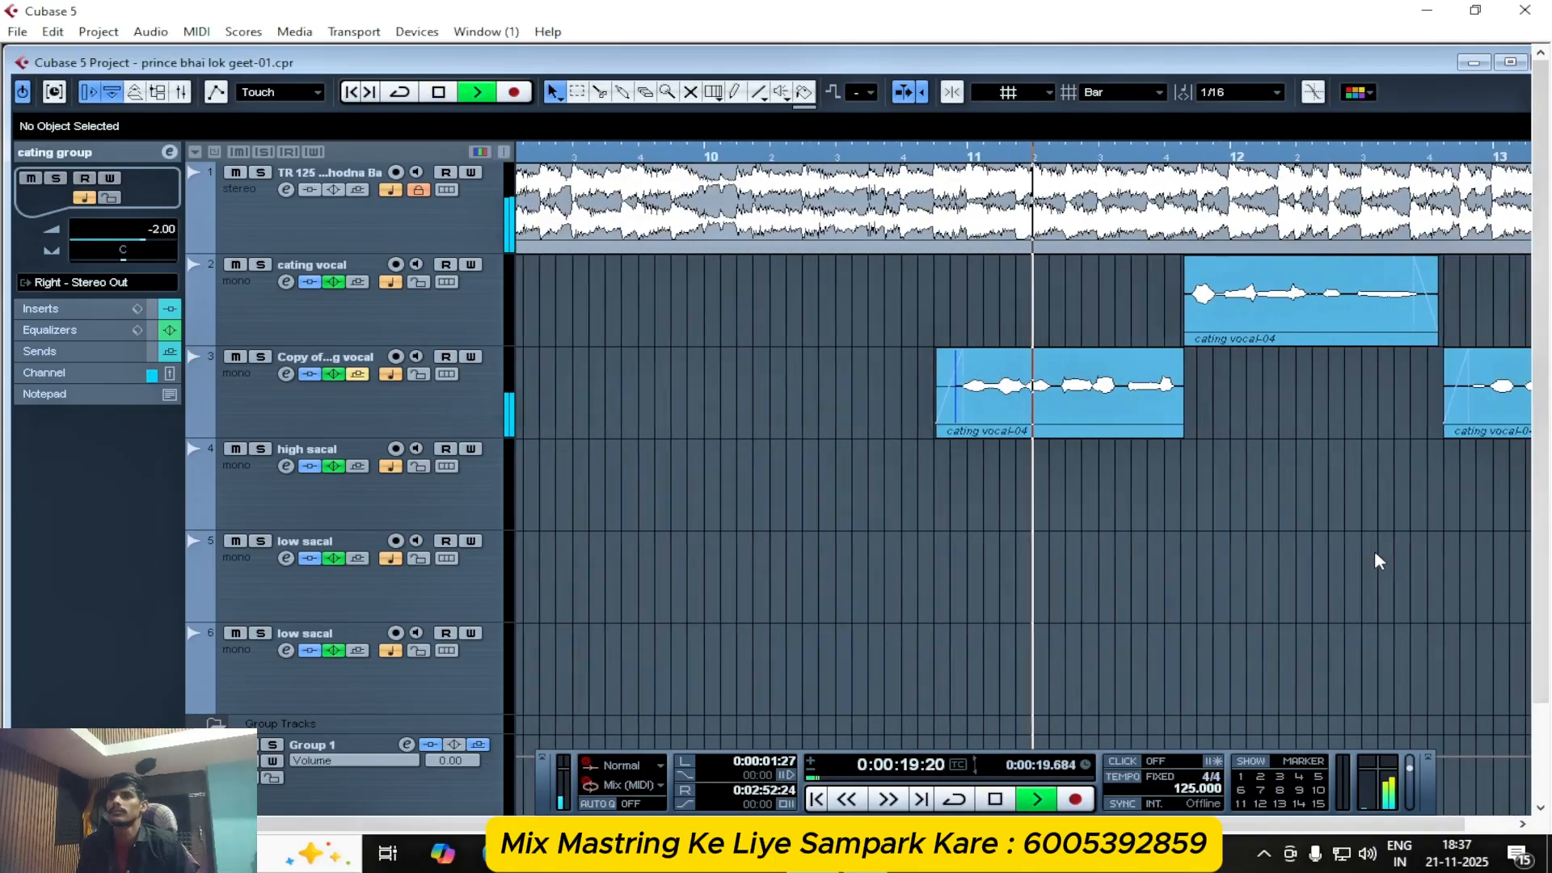
key("g")
key("g")
key("g")
key("g")
key("g")
key("g")
key("g")
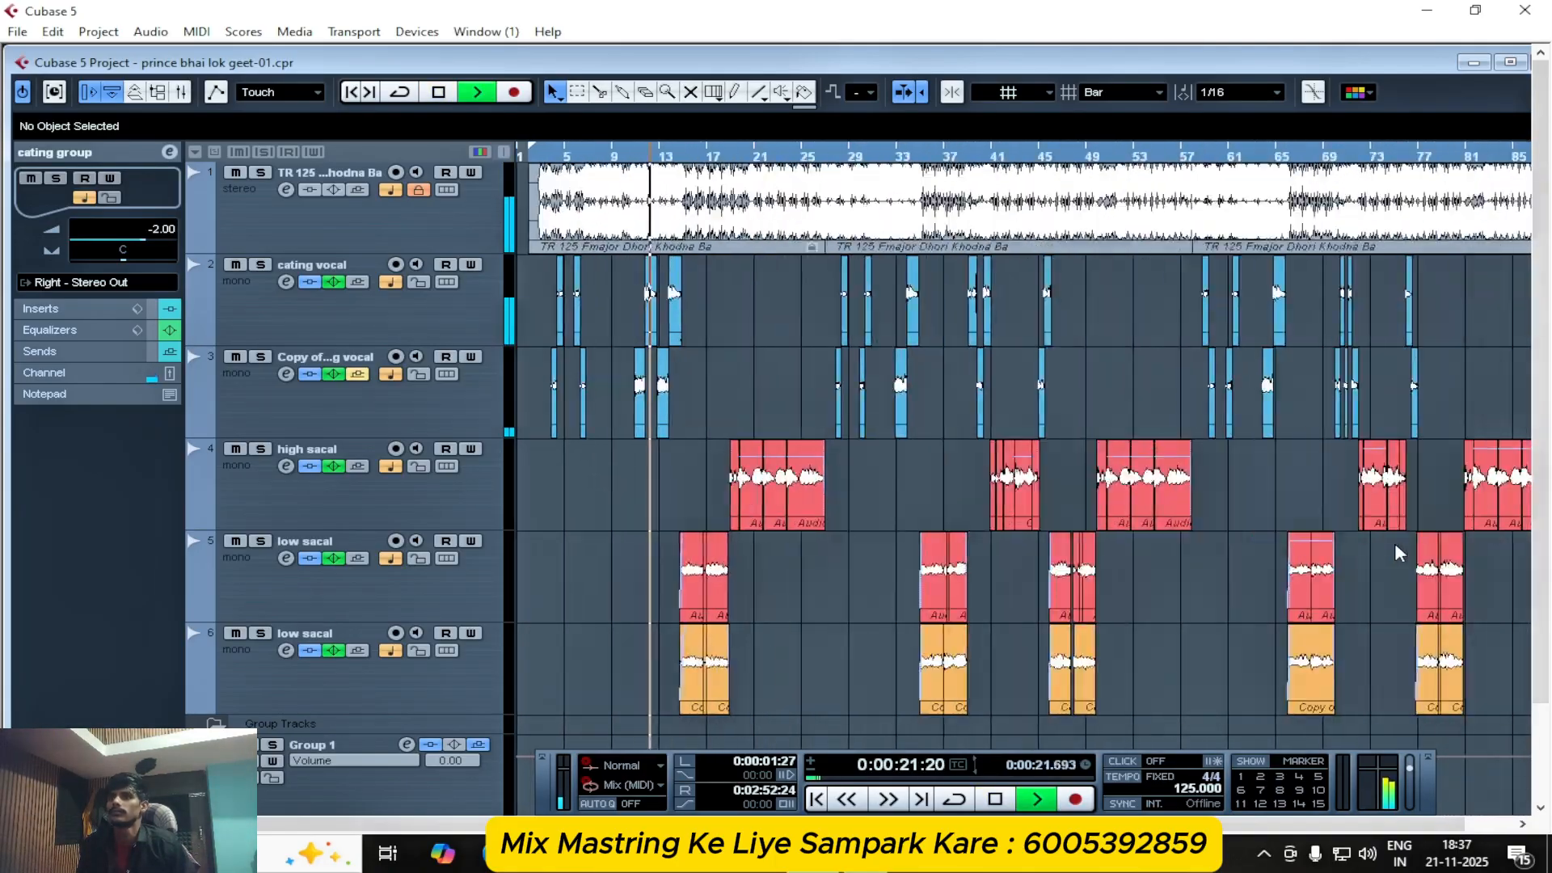
key("h")
key("h")
key("h")
key("h")
key("h")
key("h")
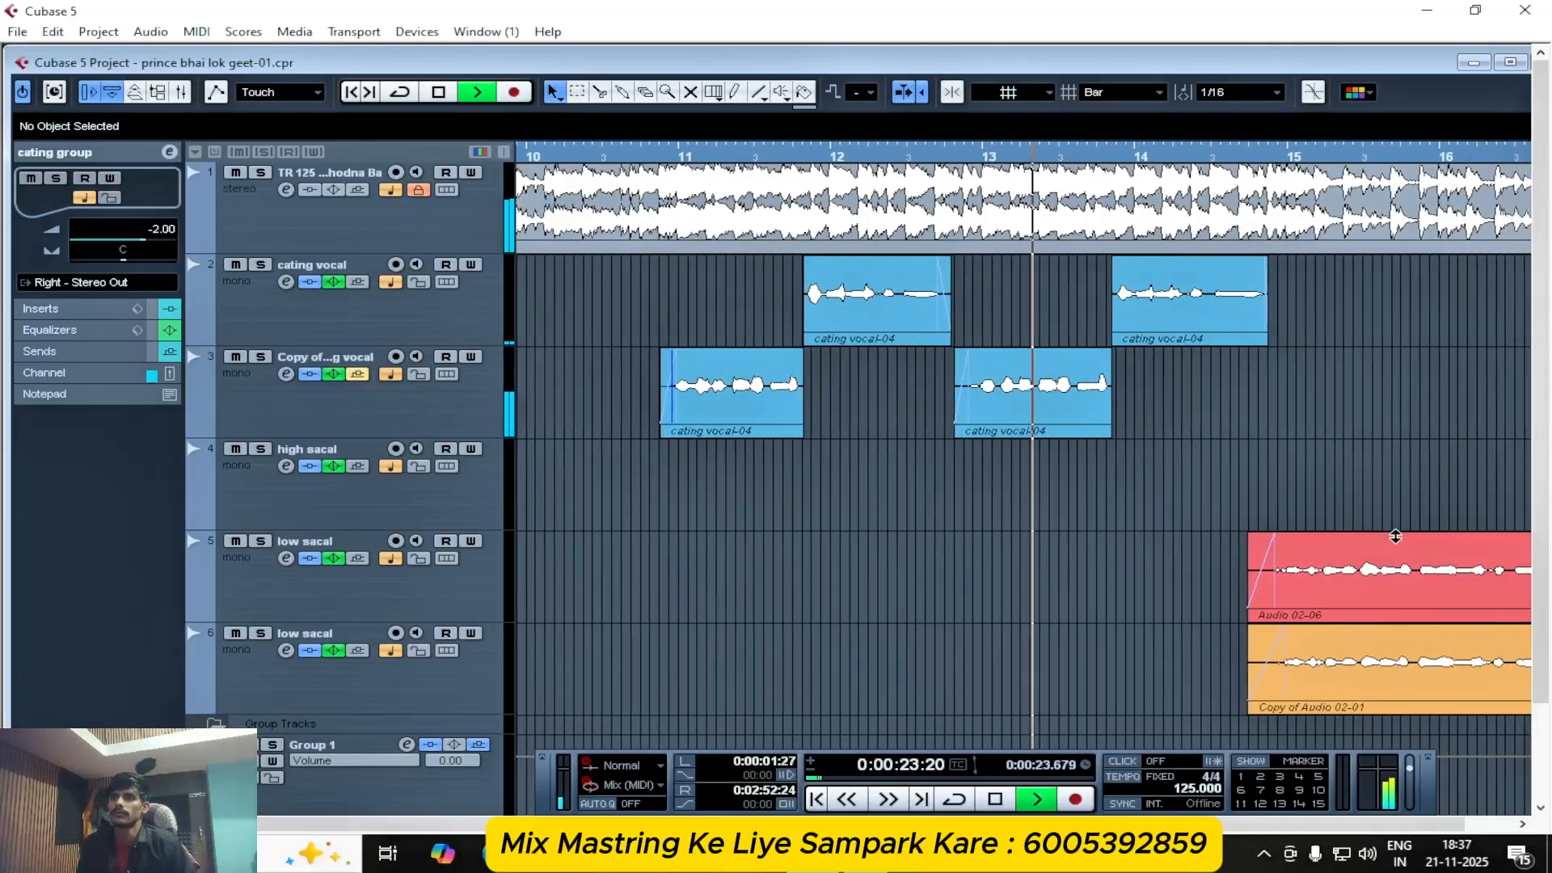
key("g")
key("g")
key("g")
key("g")
key("g")
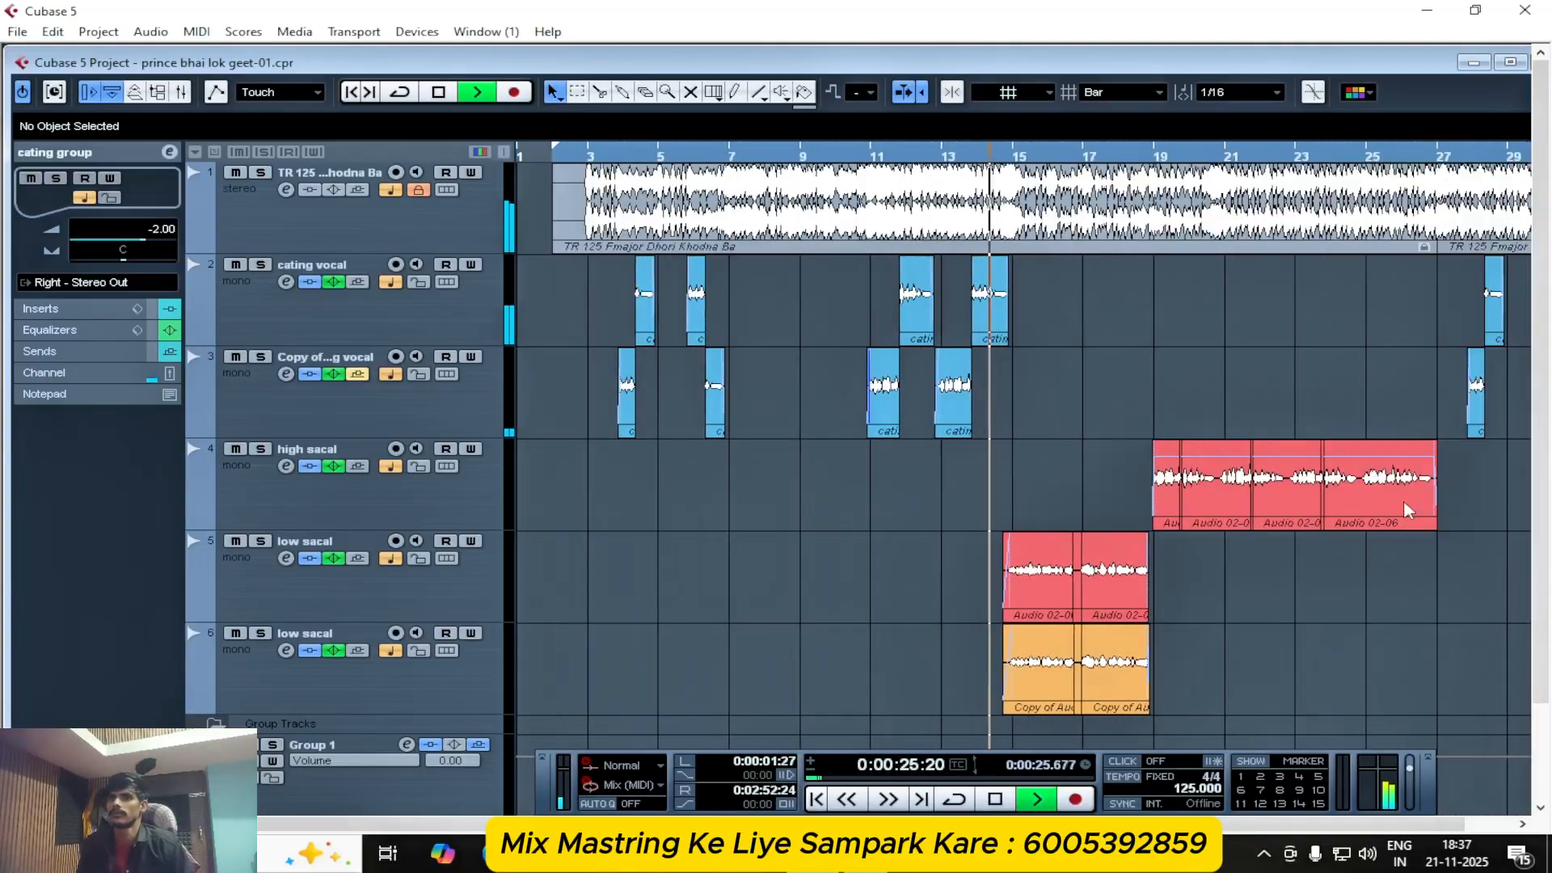
key("g")
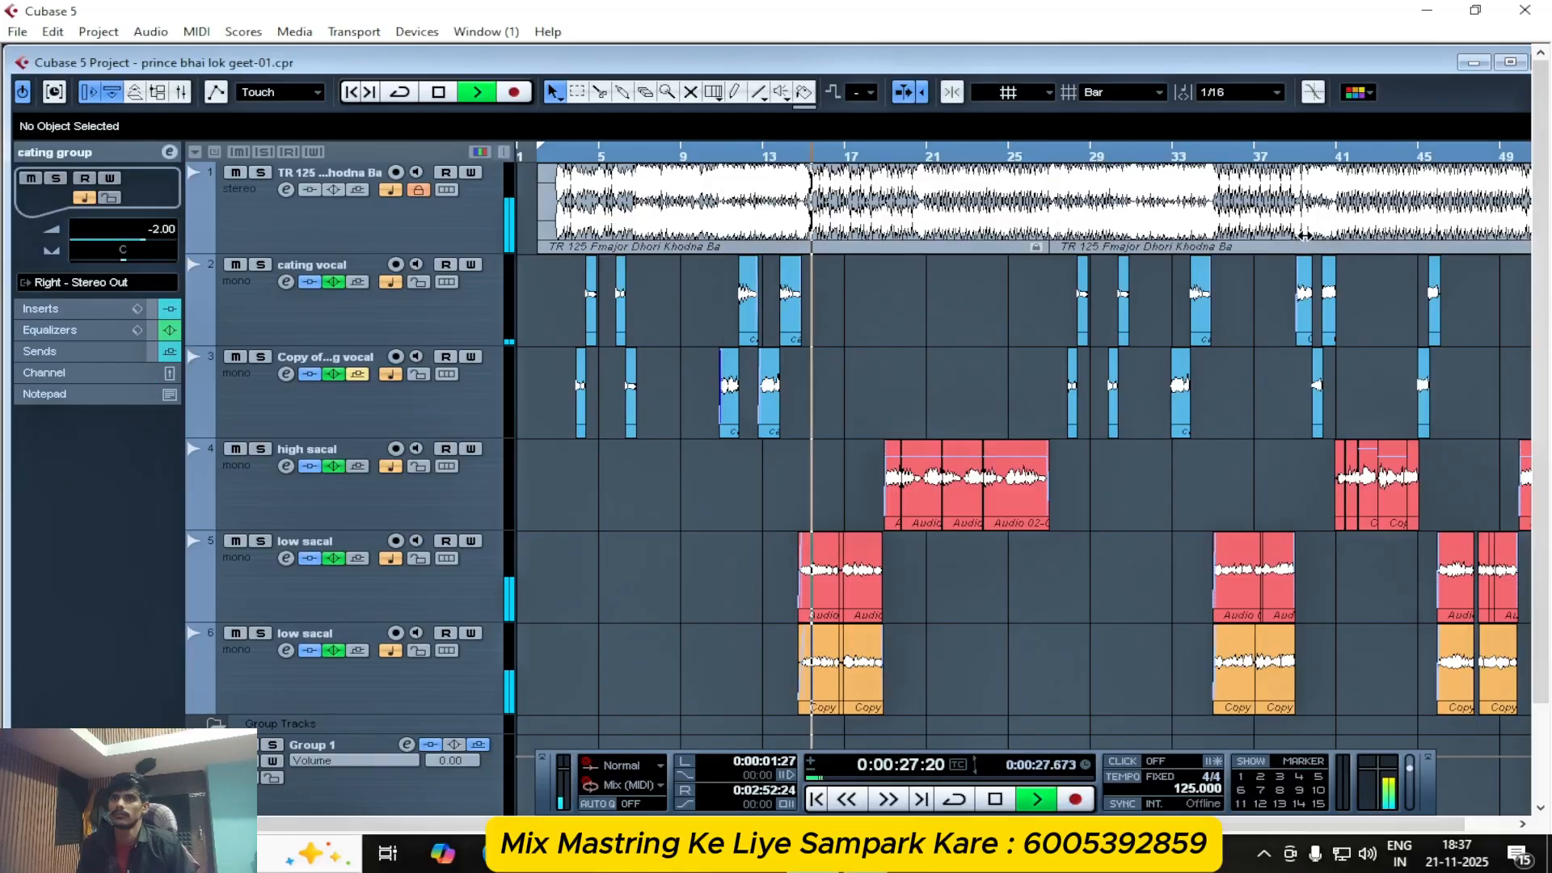
- Continue playback from about bar 38 to hear the cating vocals before the second high sacal section, and stop playback
left_click(1286, 156)
key("h")
key("h")
key("h")
key("h")
key("h")
key("h")
key("h")
key("h")
key("h")
key("h")
key("h")
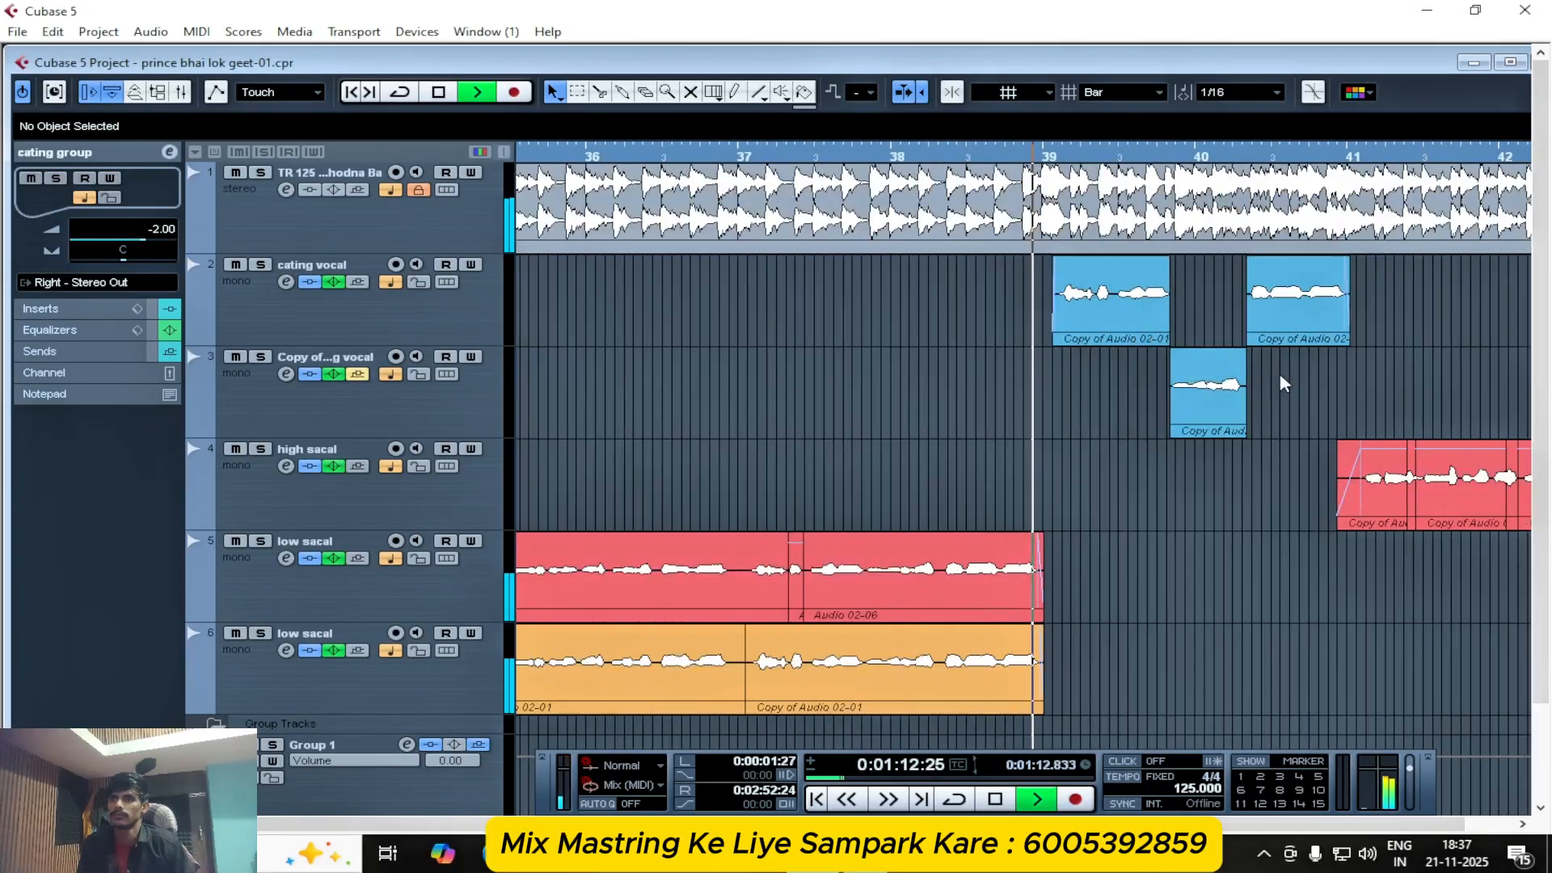
key("g")
key("g")
key("h")
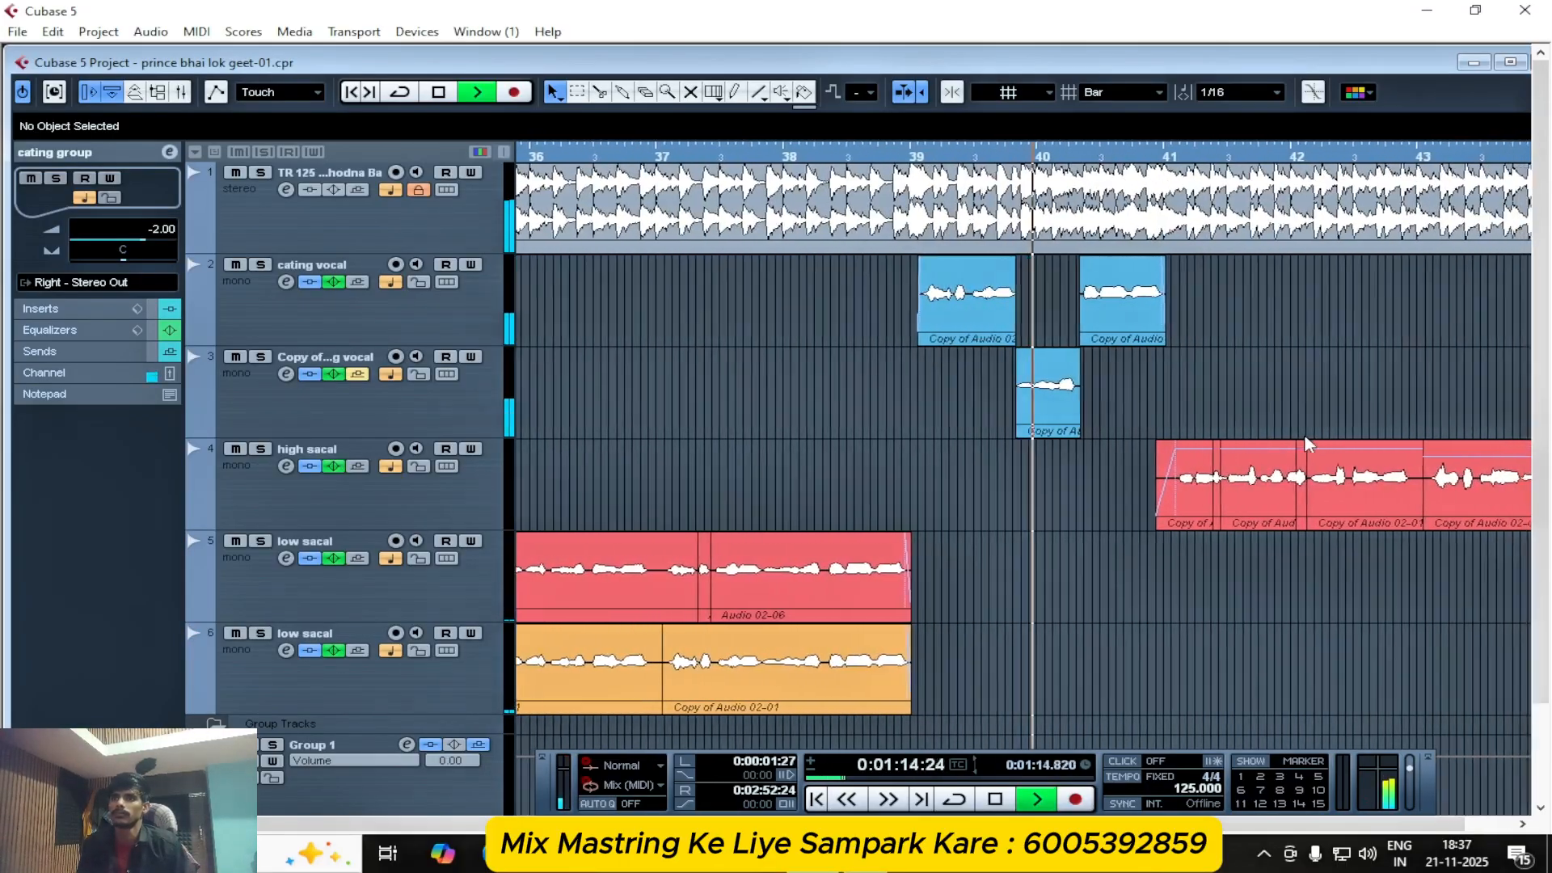
key("h")
key("h")
key("h")
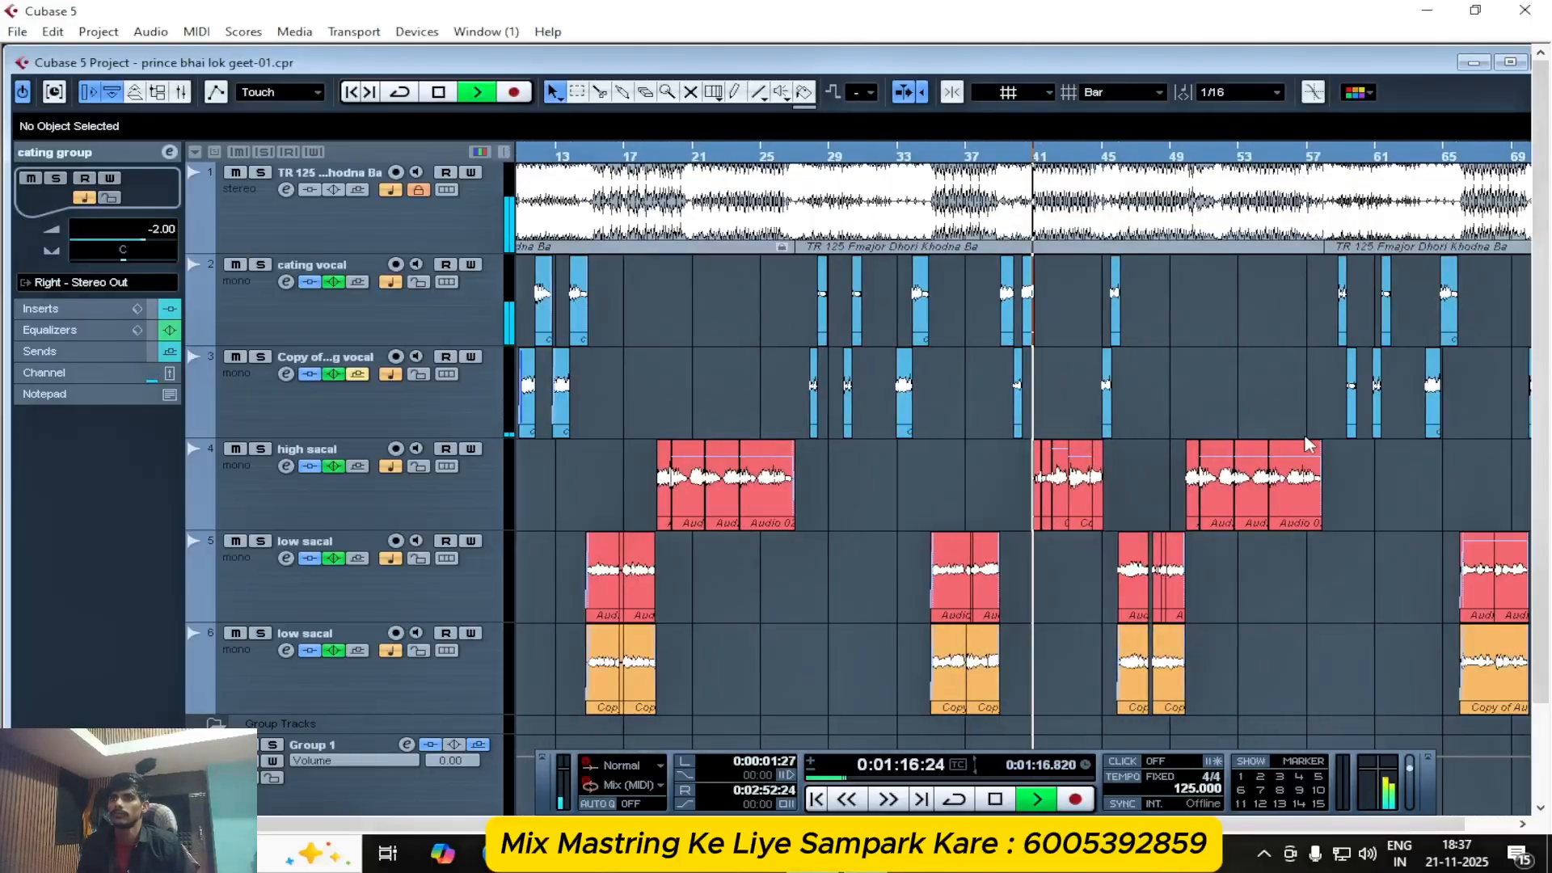
key("space")
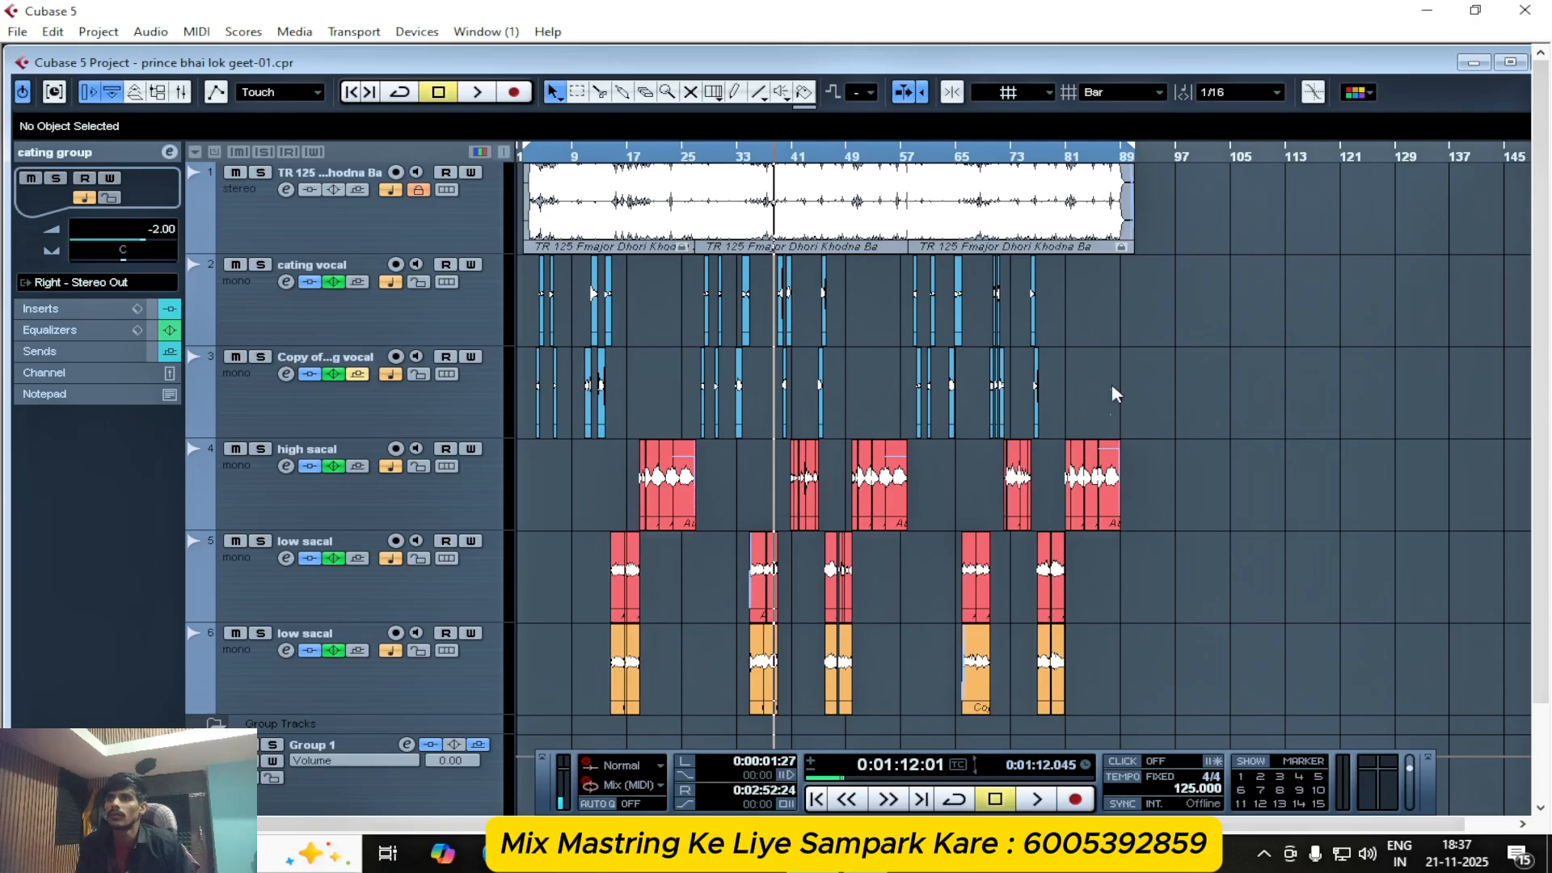
- Select all clips on both cating vocal tracks, set their clip volume to -2.00 dB, and clear the selection
left_click_drag(527, 294, 526, 294)
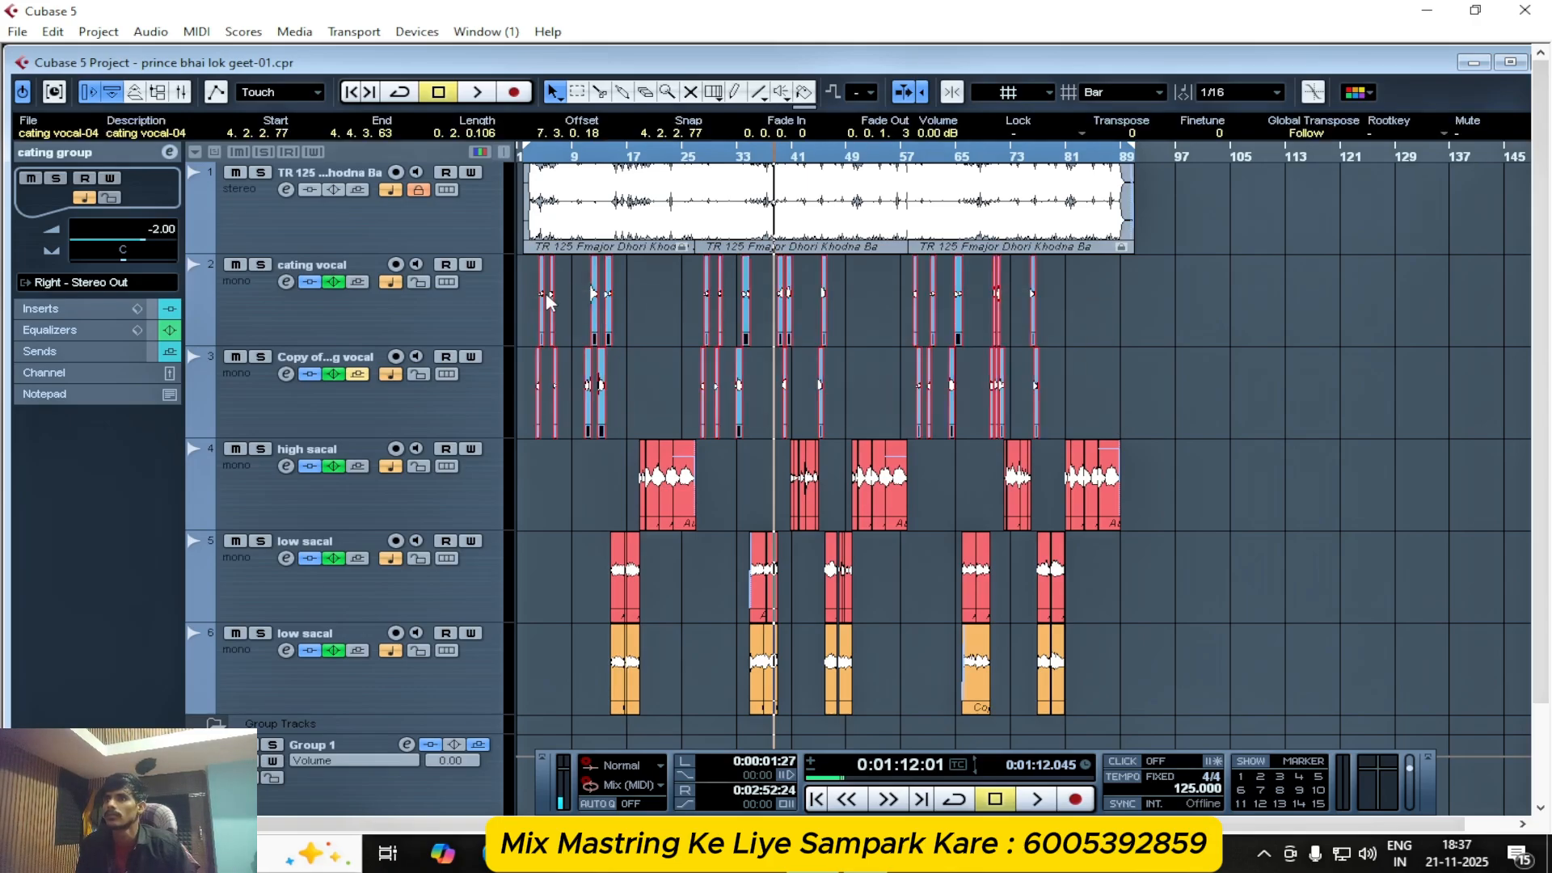
key("h")
key("h")
key("h")
key("h")
key("g")
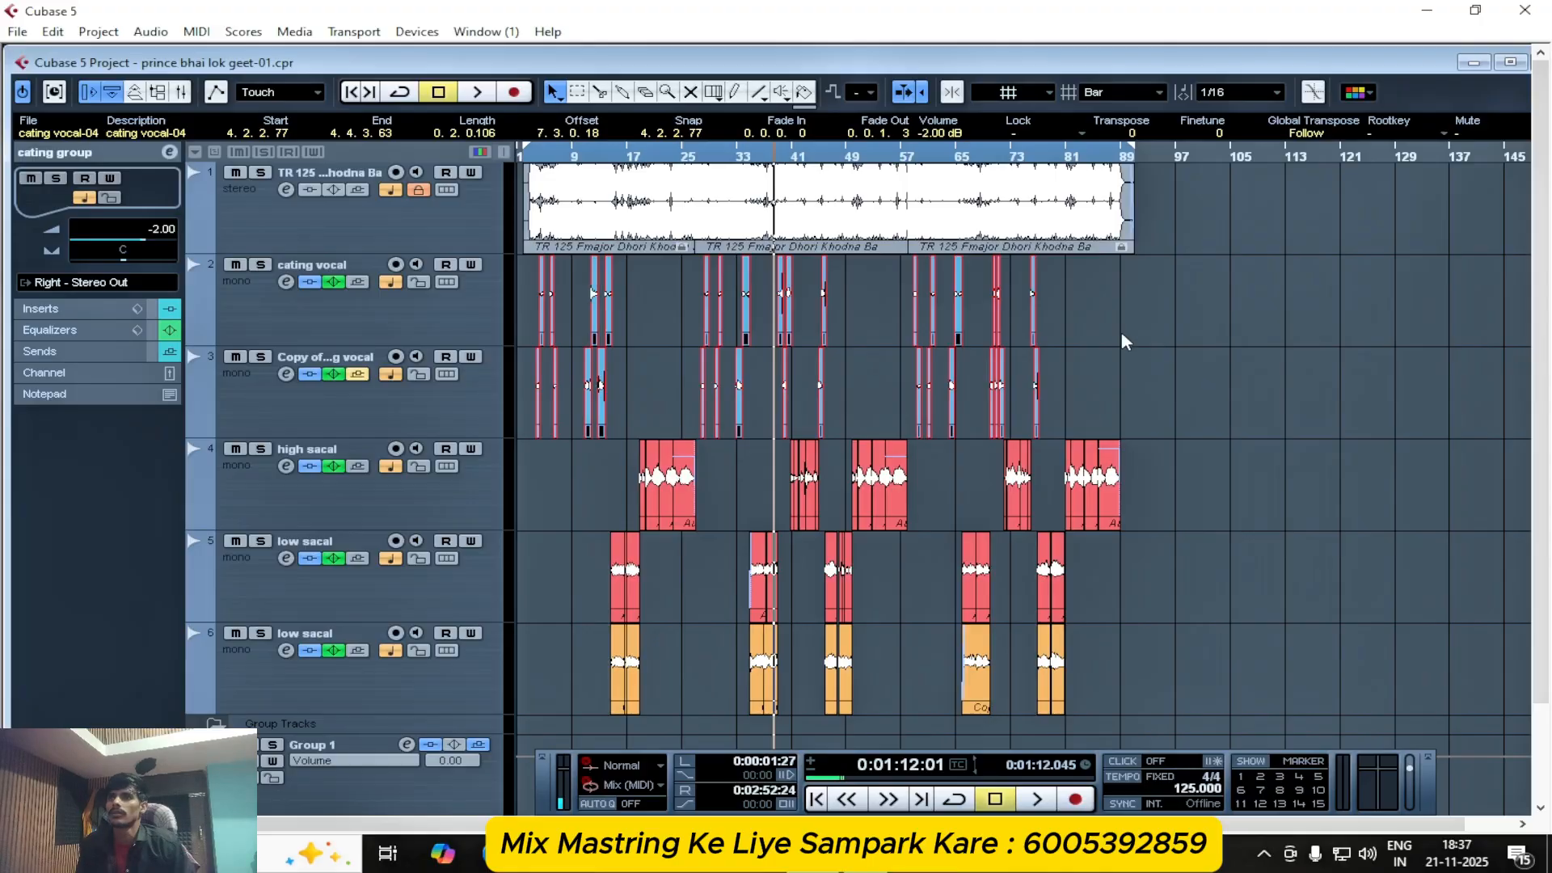
left_click(1122, 340)
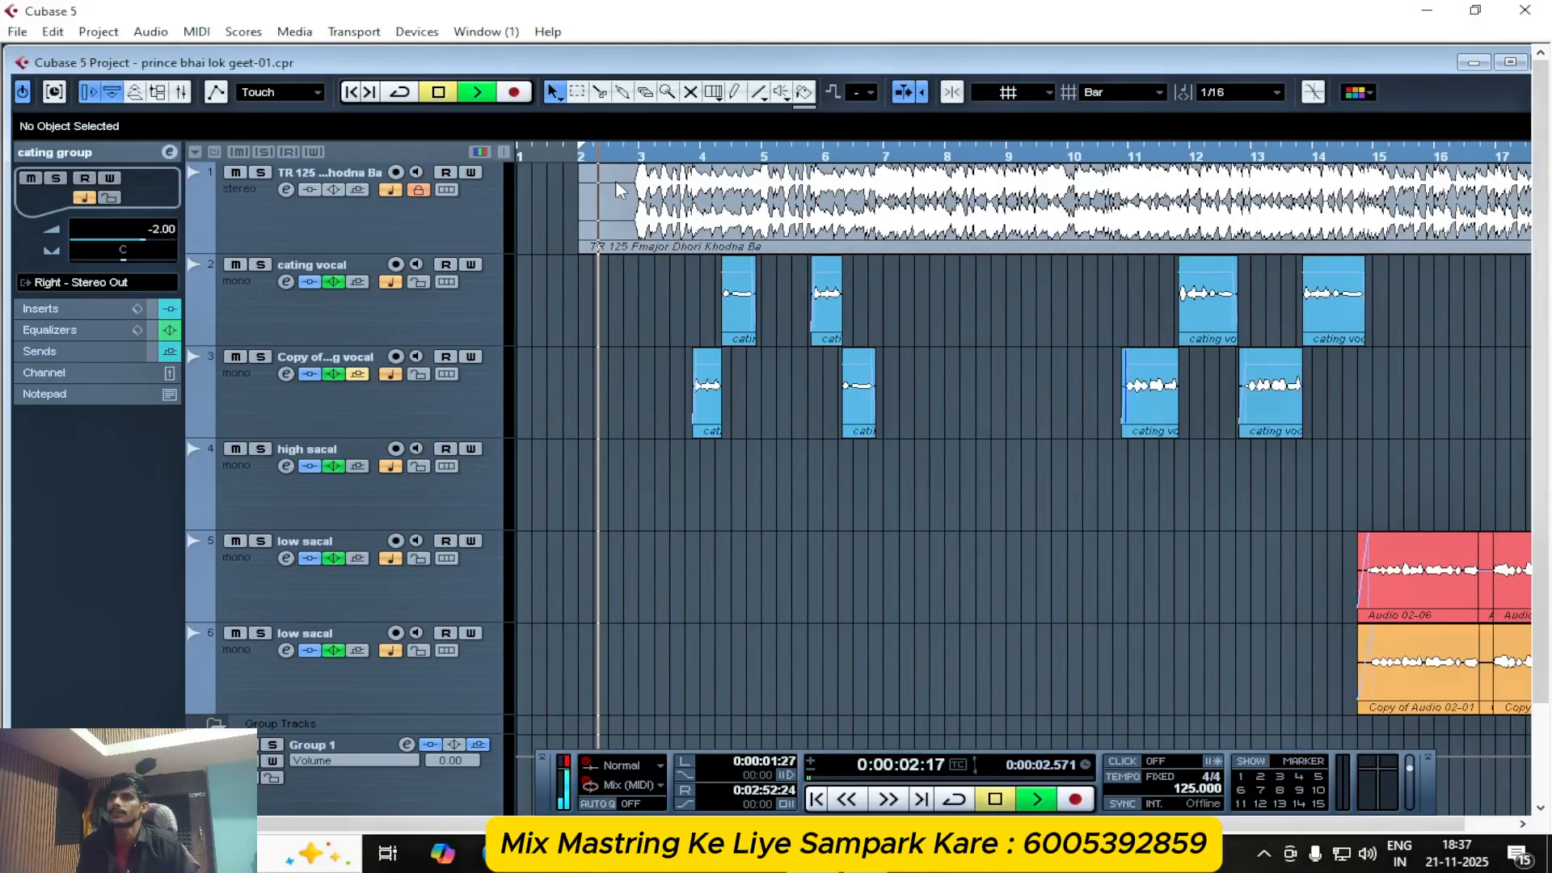
- Play the song from about 2 seconds to hear the opening cating vocal clips, and stop playback
key("space")
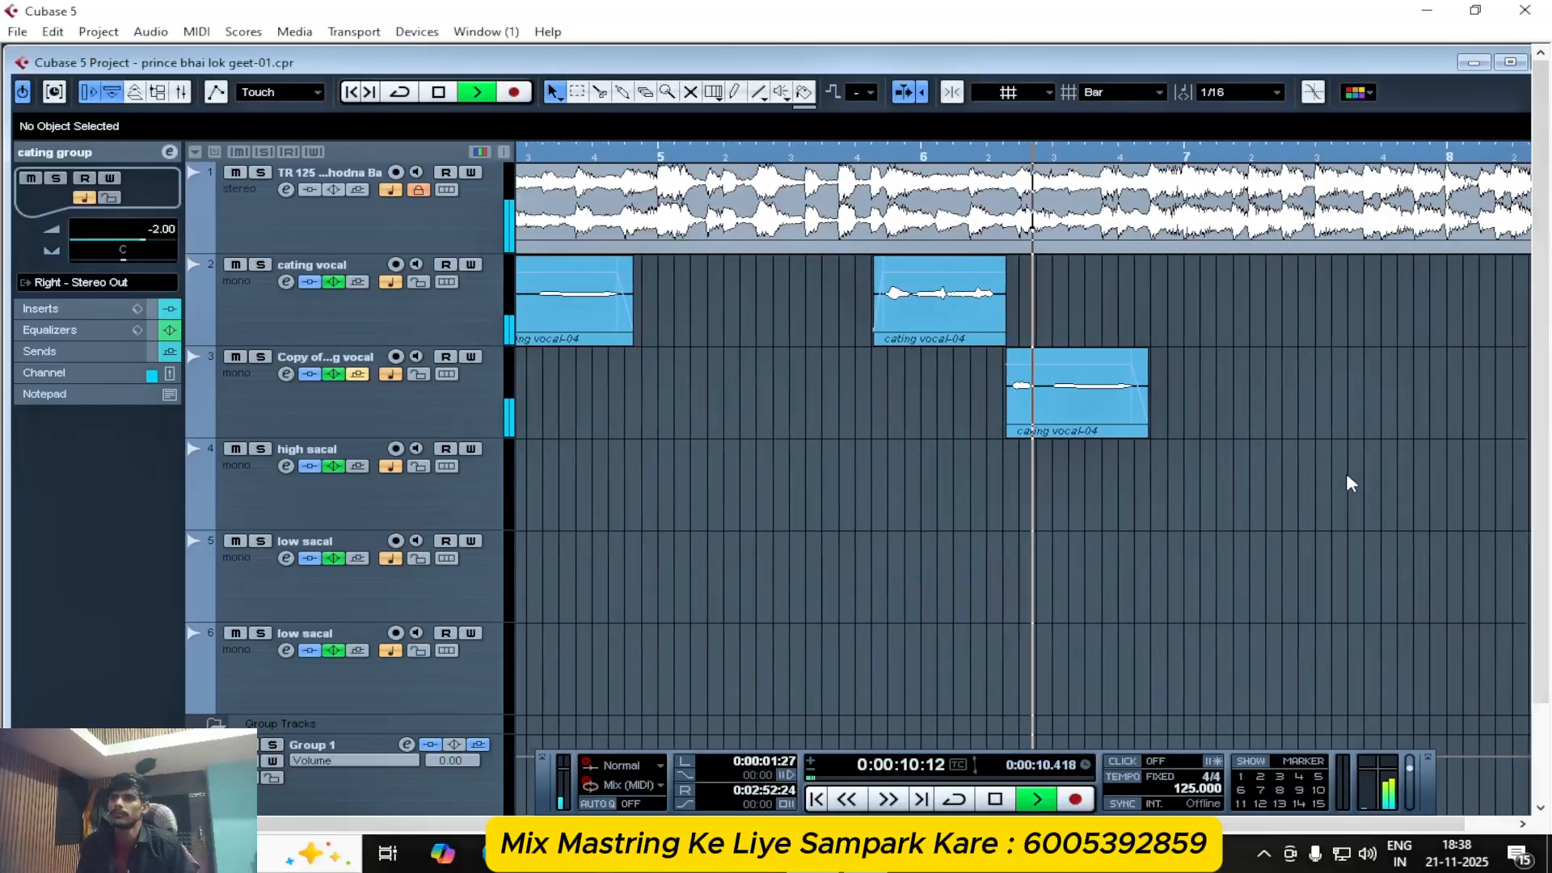
key("g")
key("g")
key("g")
key("g")
key("g")
key("g")
key("space")
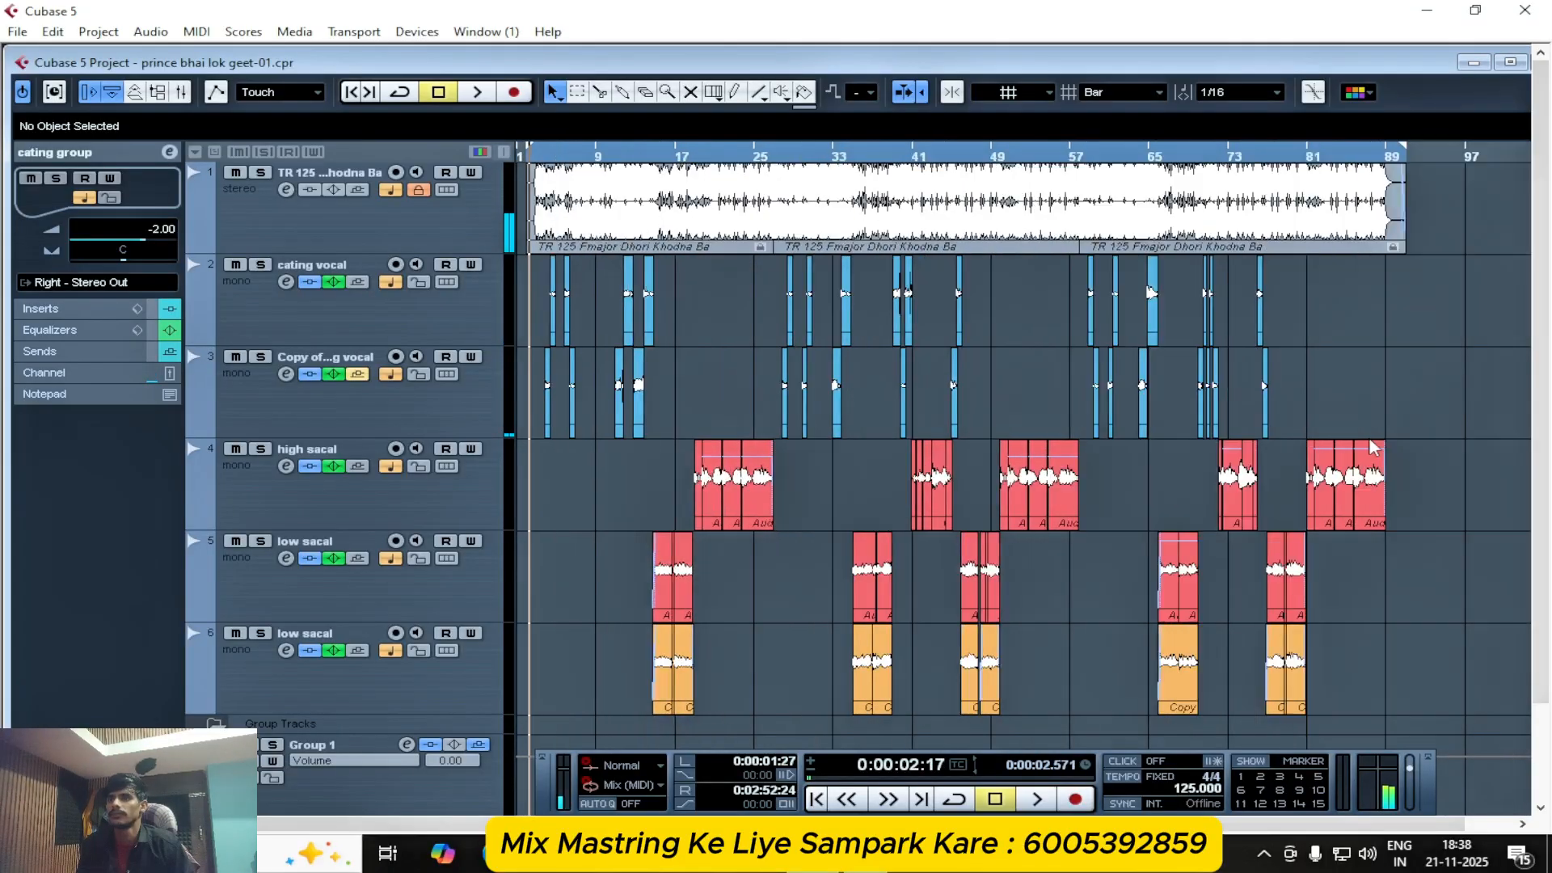
key("g")
key("g")
key("g")
scroll(1274, 428, "down", 1)
scroll(1273, 427, "up", 1)
key("h")
key("h")
key("h")
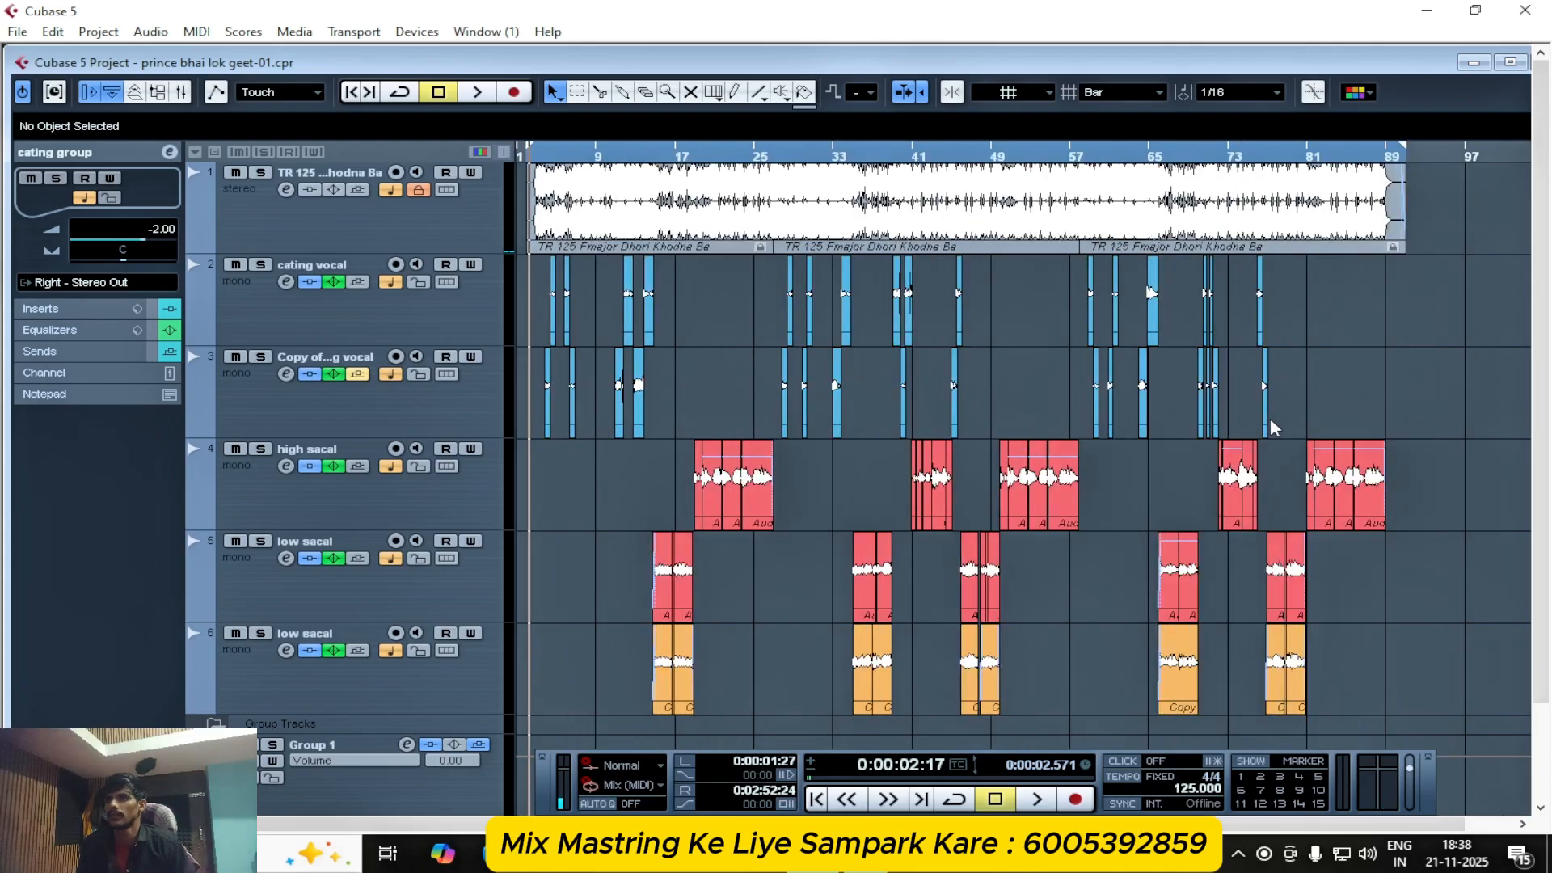
key("g")
key("h")
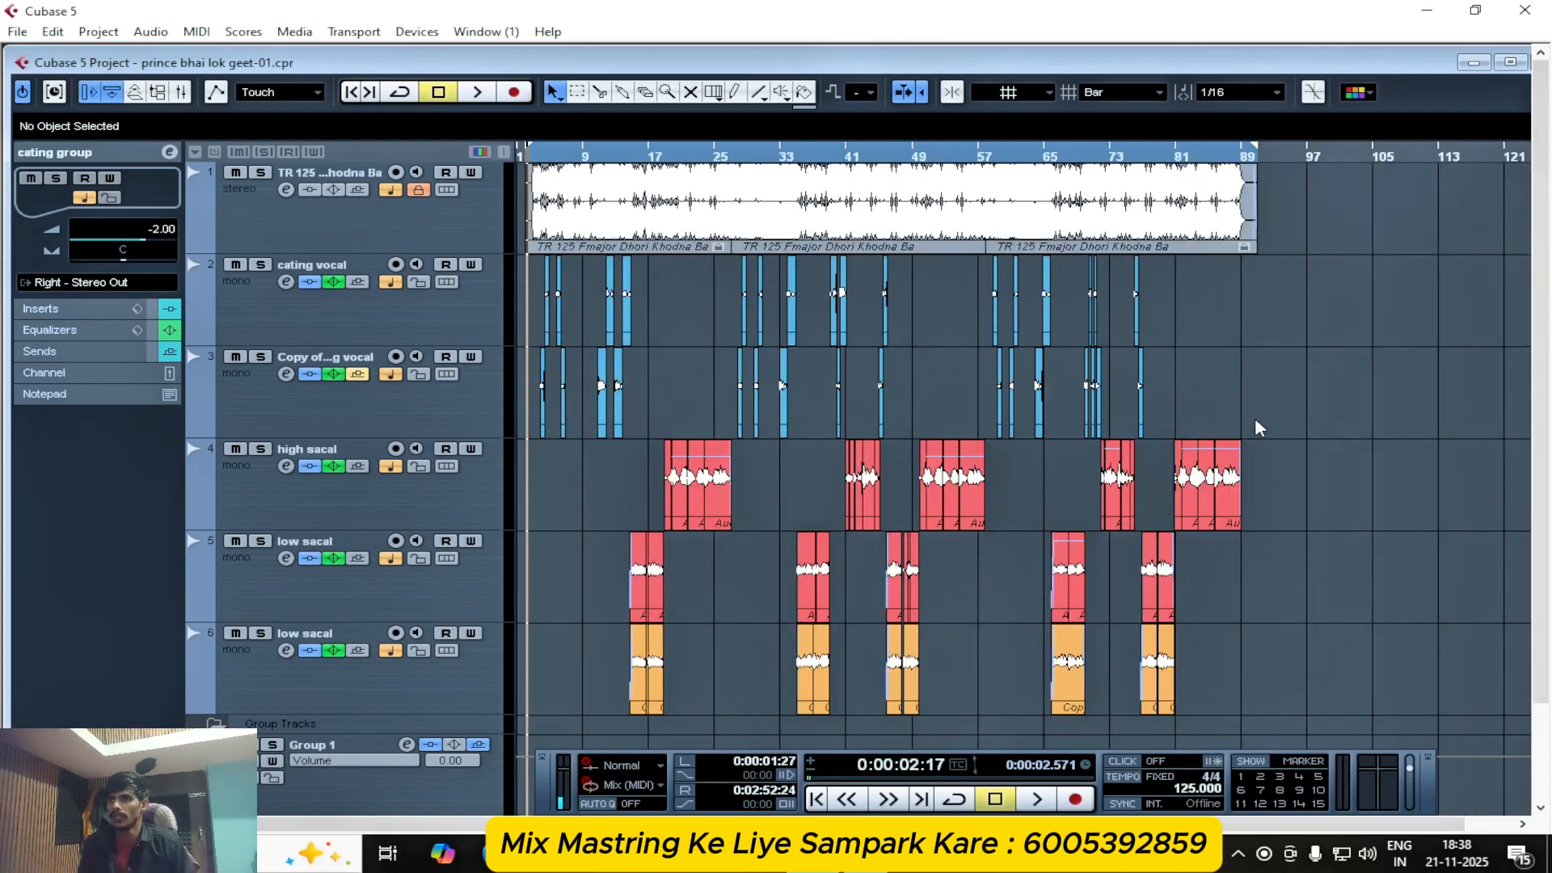
- Select all clips in the project and open the Export Audio Mixdown settings
key("ctrl+a")
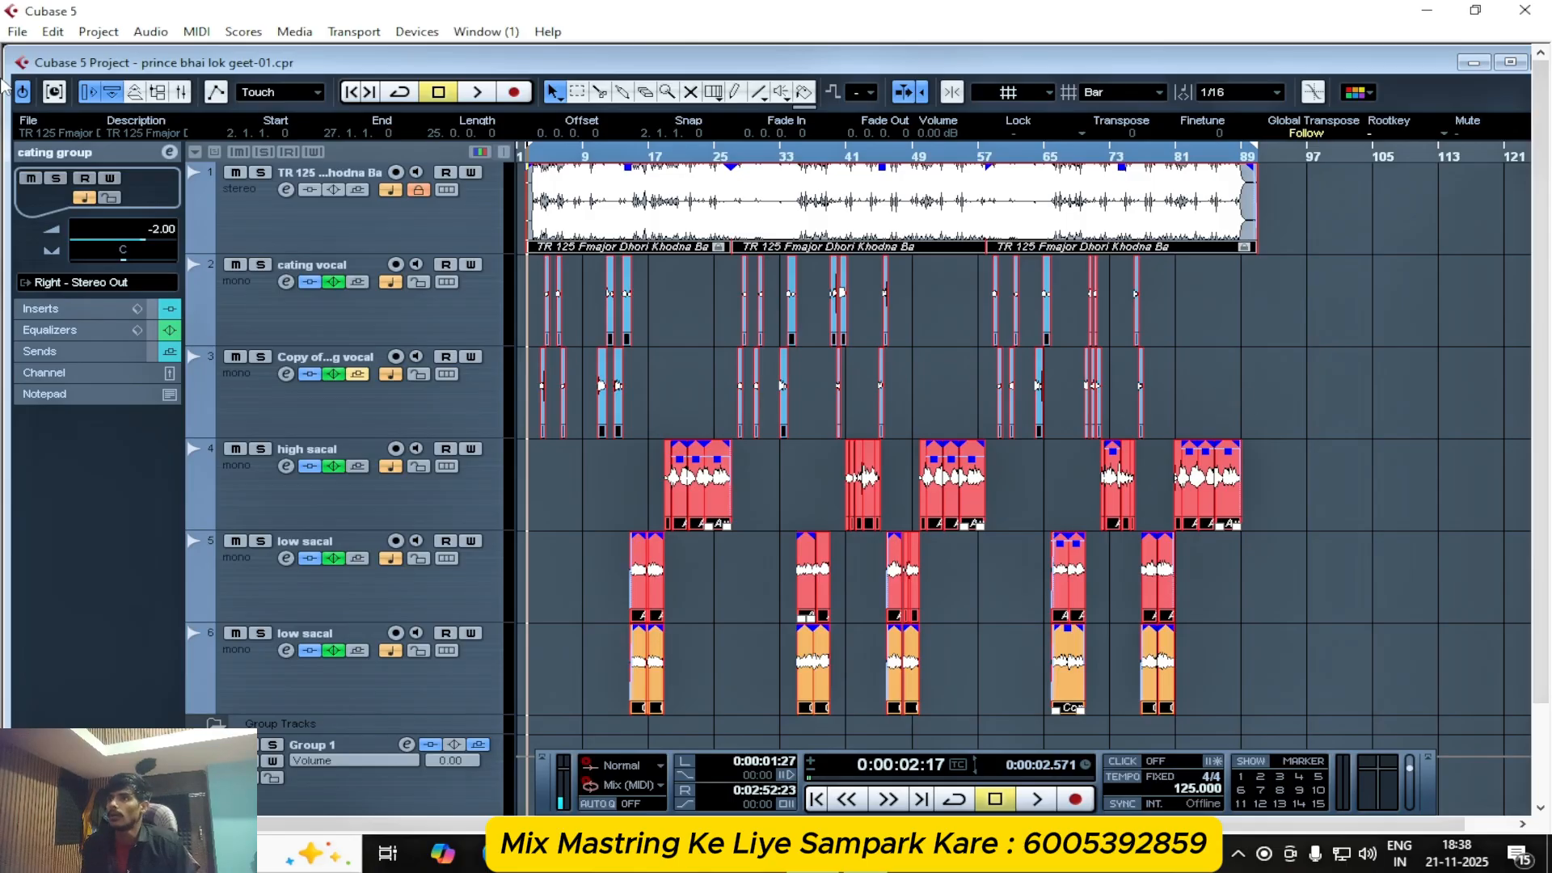
left_click(18, 32)
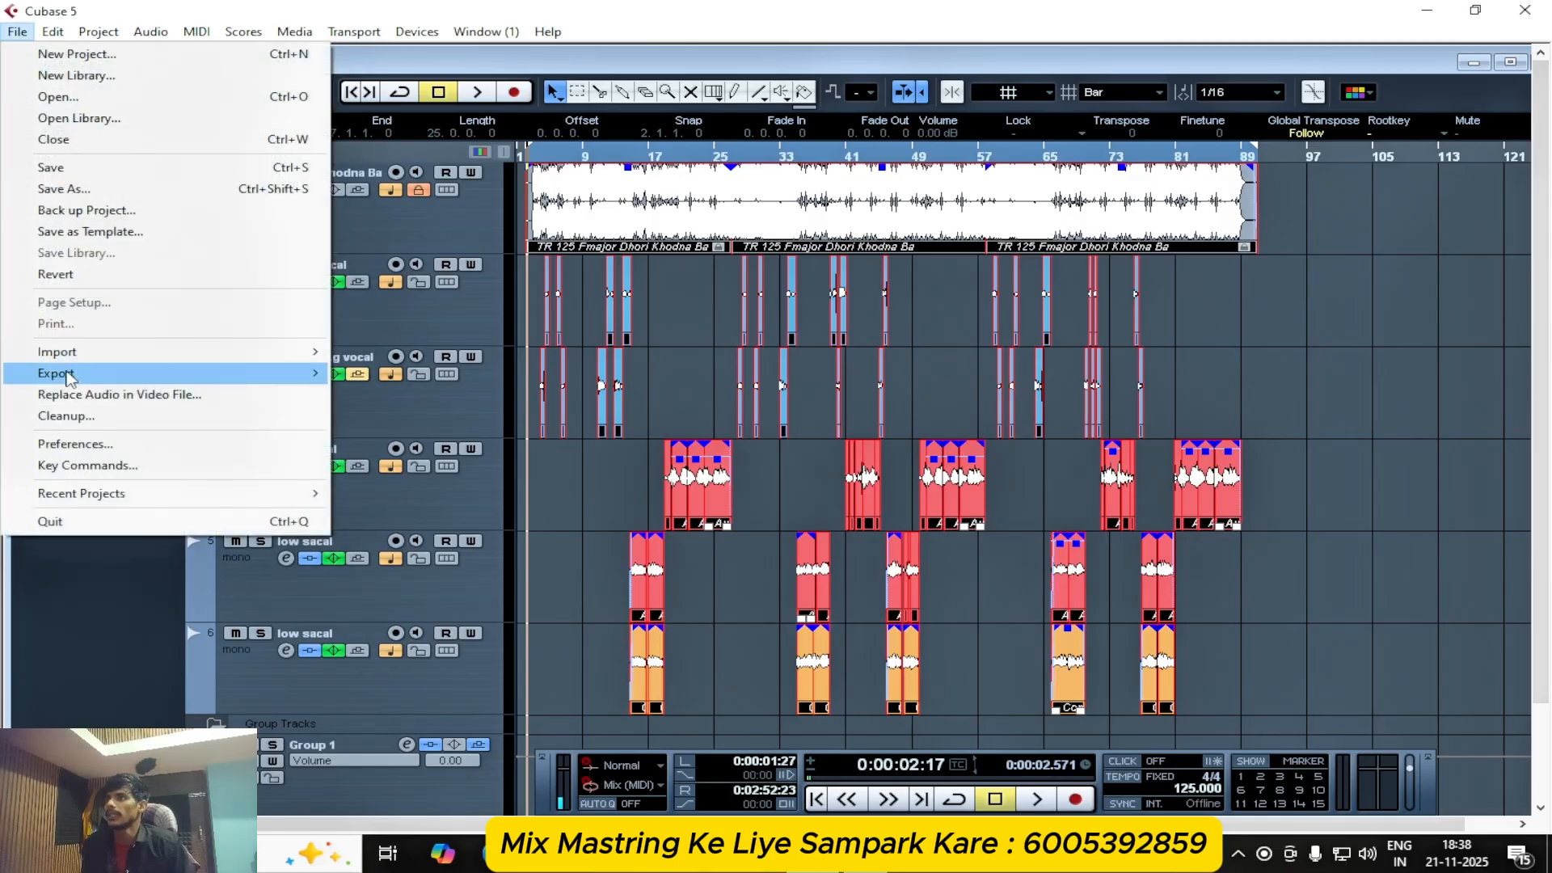
mouse_move(69, 374)
left_click(436, 413)
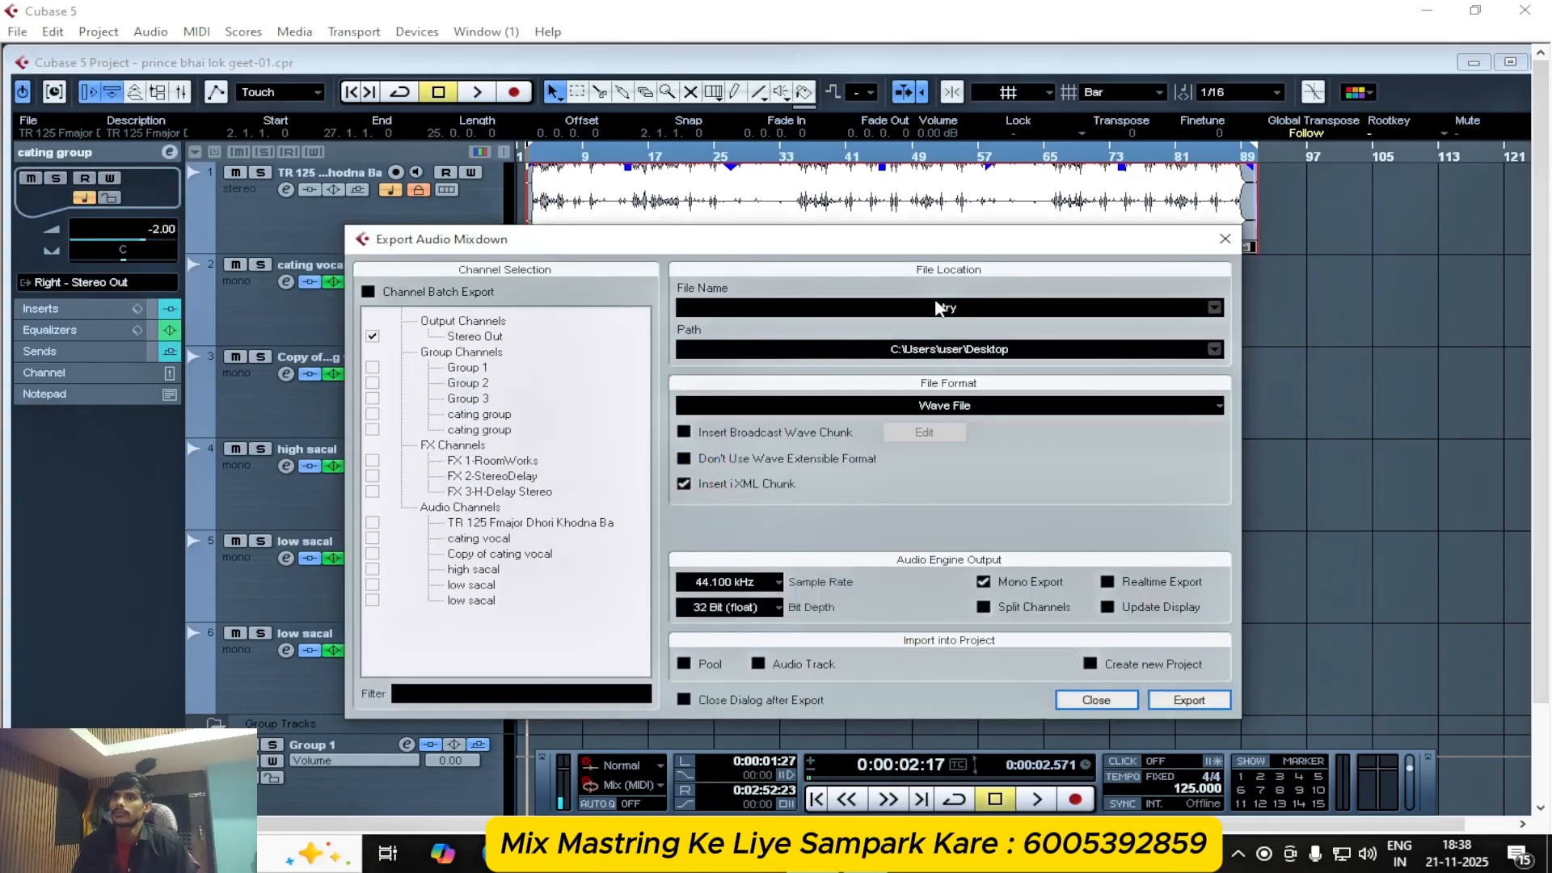
- Replace the mixdown's file name with "kamariya sakhi" followed by the artist's name
key("BackSpace")
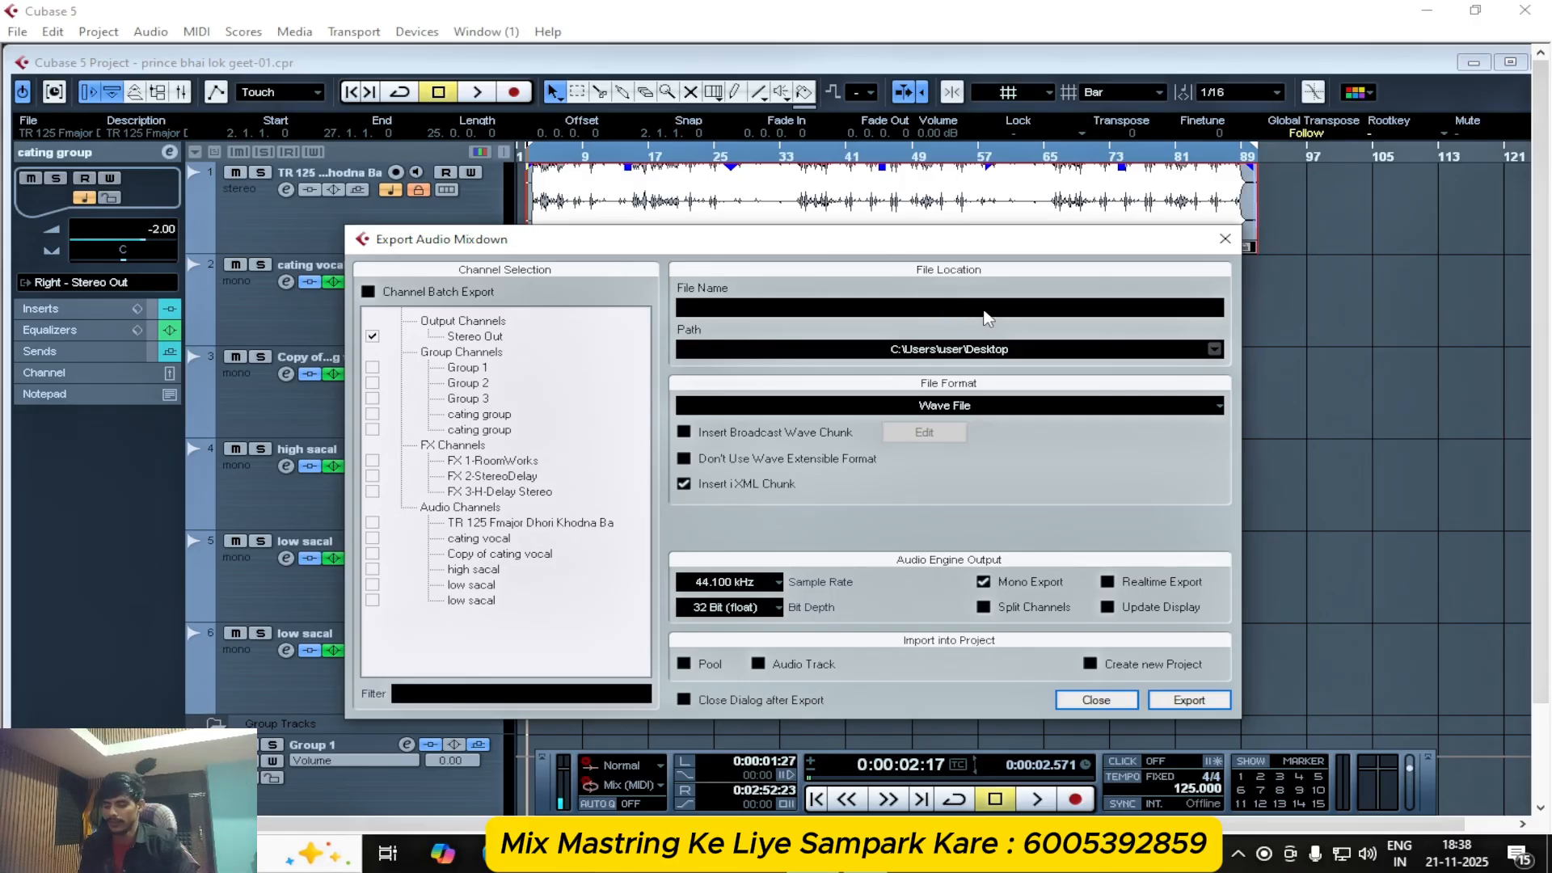
type("kamari")
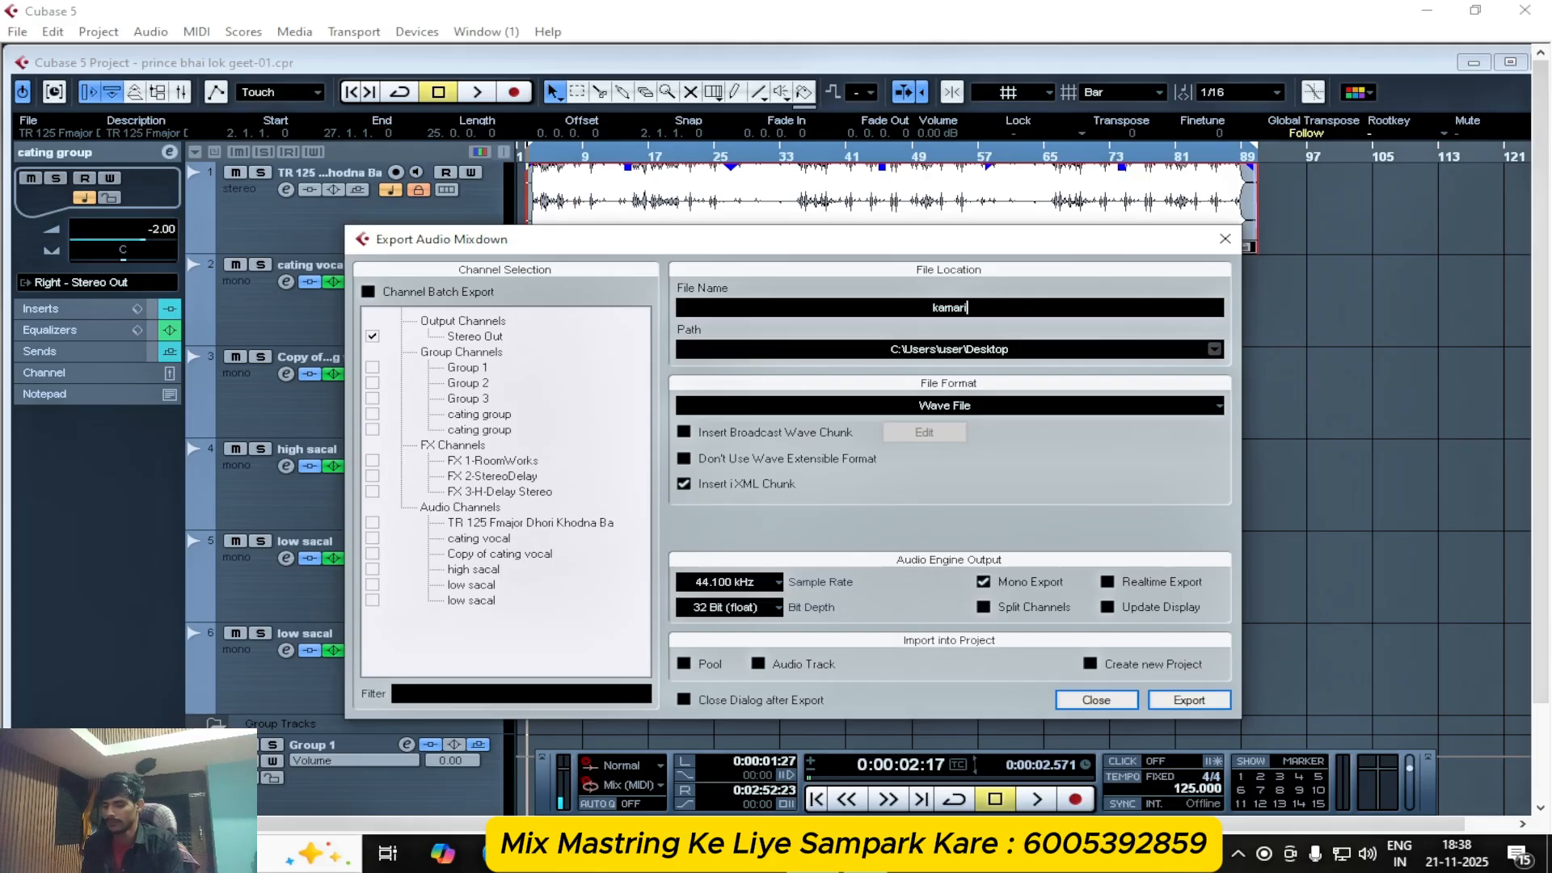
type("ya sa")
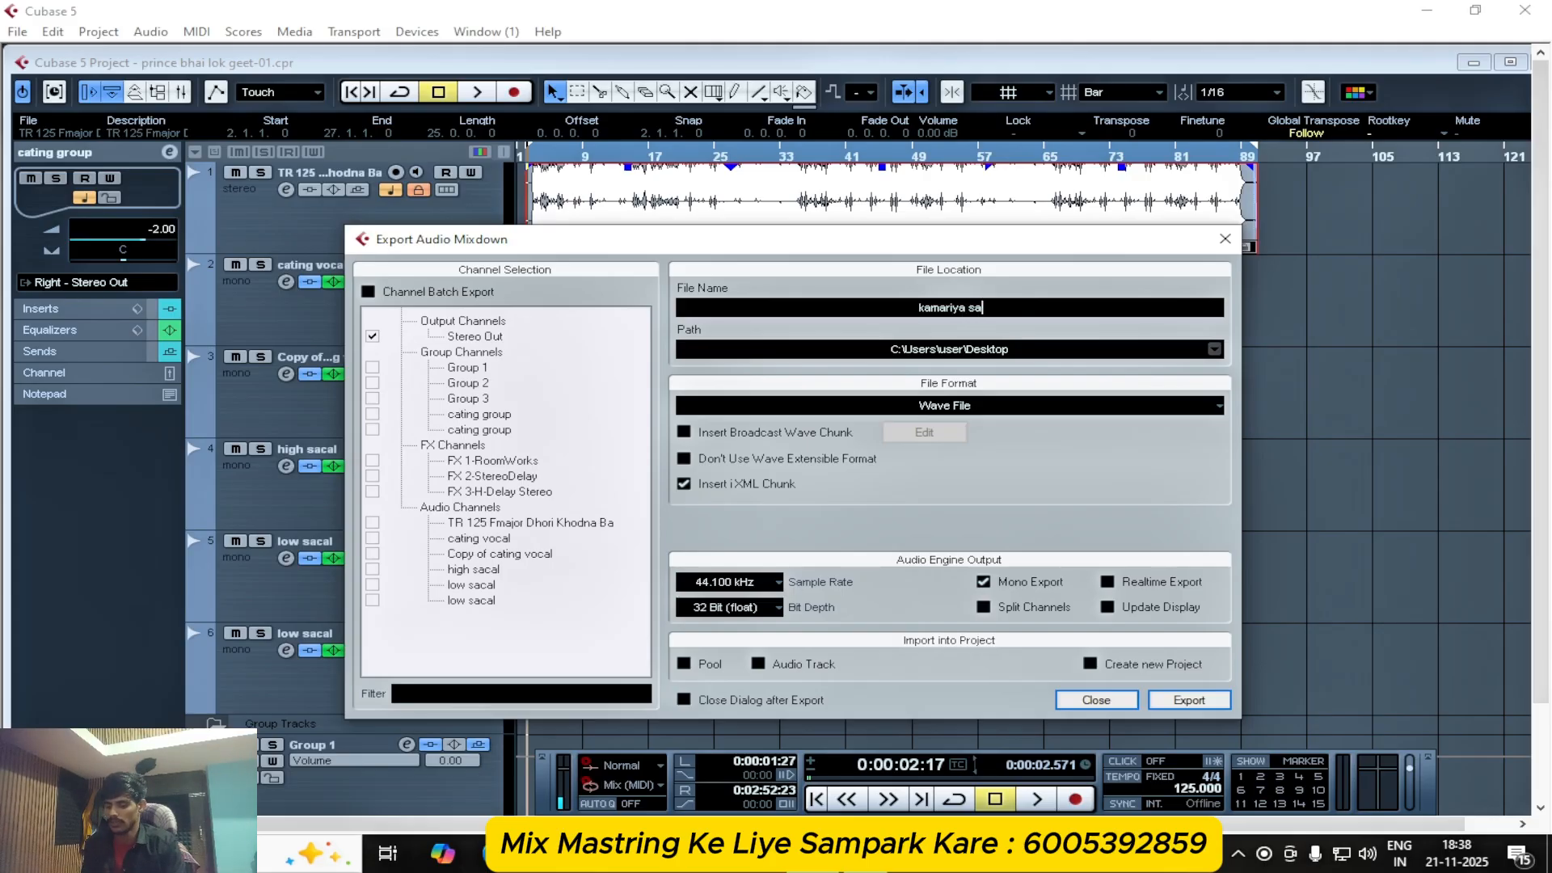
type("khi princ")
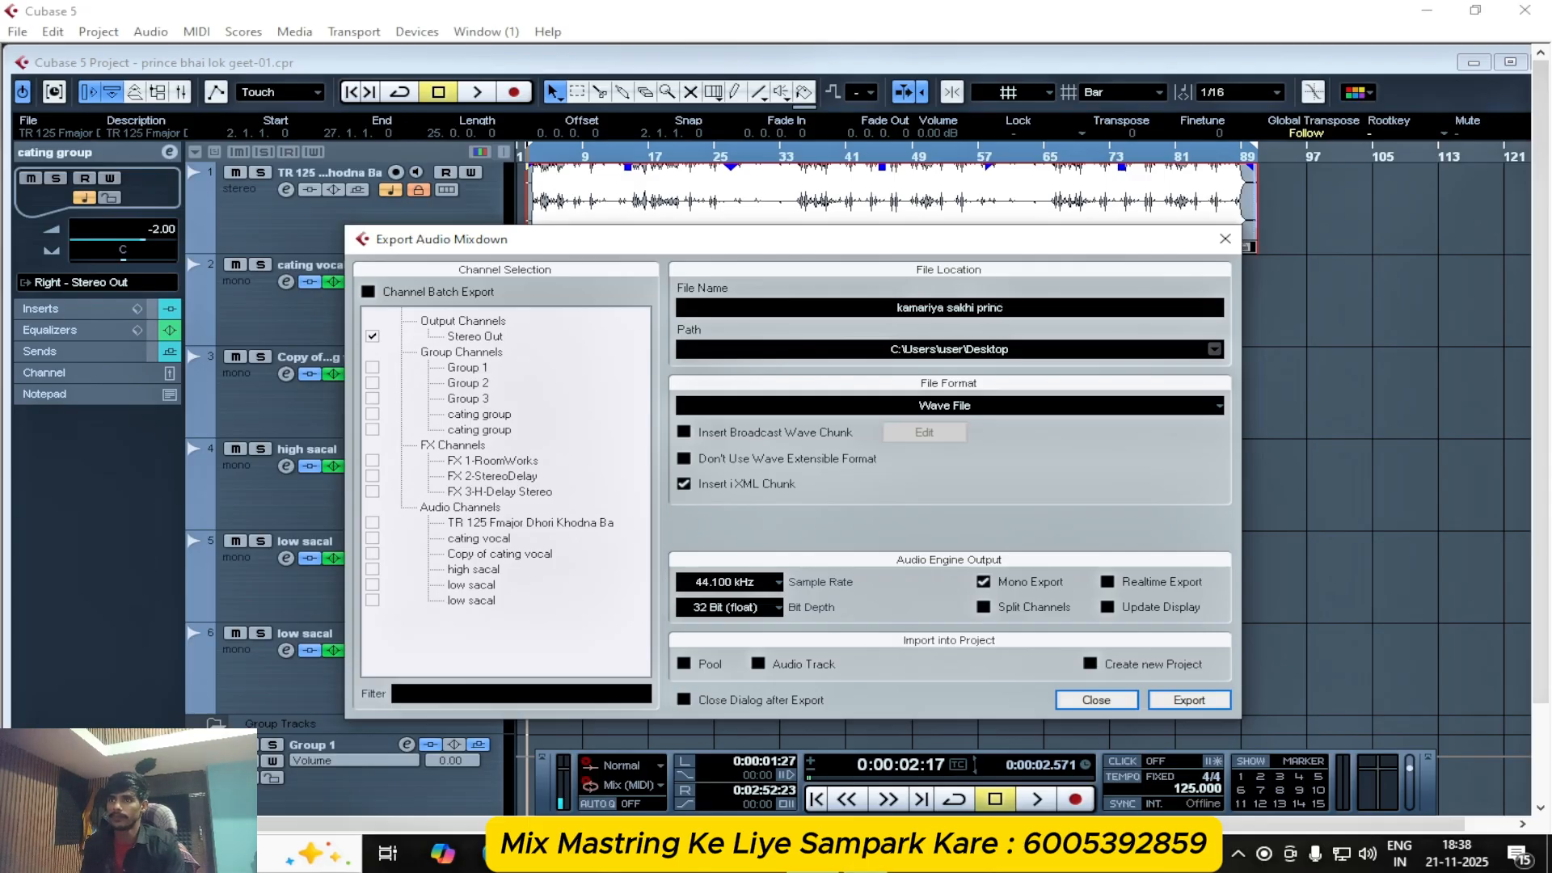
key("BackSpace")
key("BackSpace")
key("BackSpace")
key("BackSpace")
key("BackSpace")
key("BackSpace")
type("prinve")
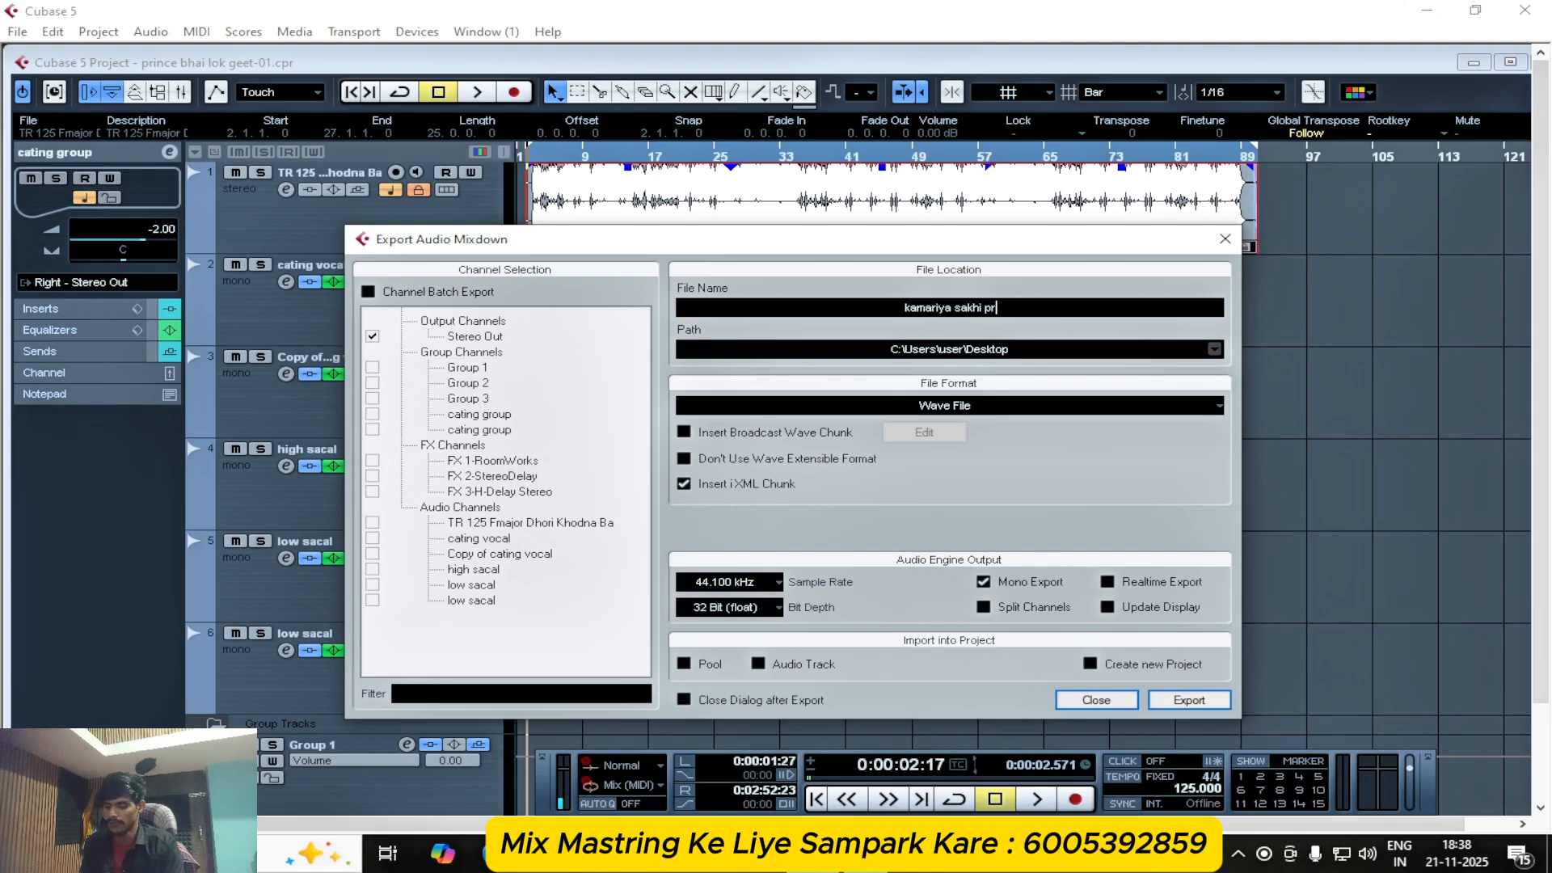
key("BackSpace")
key("BackSpace")
type("ce ")
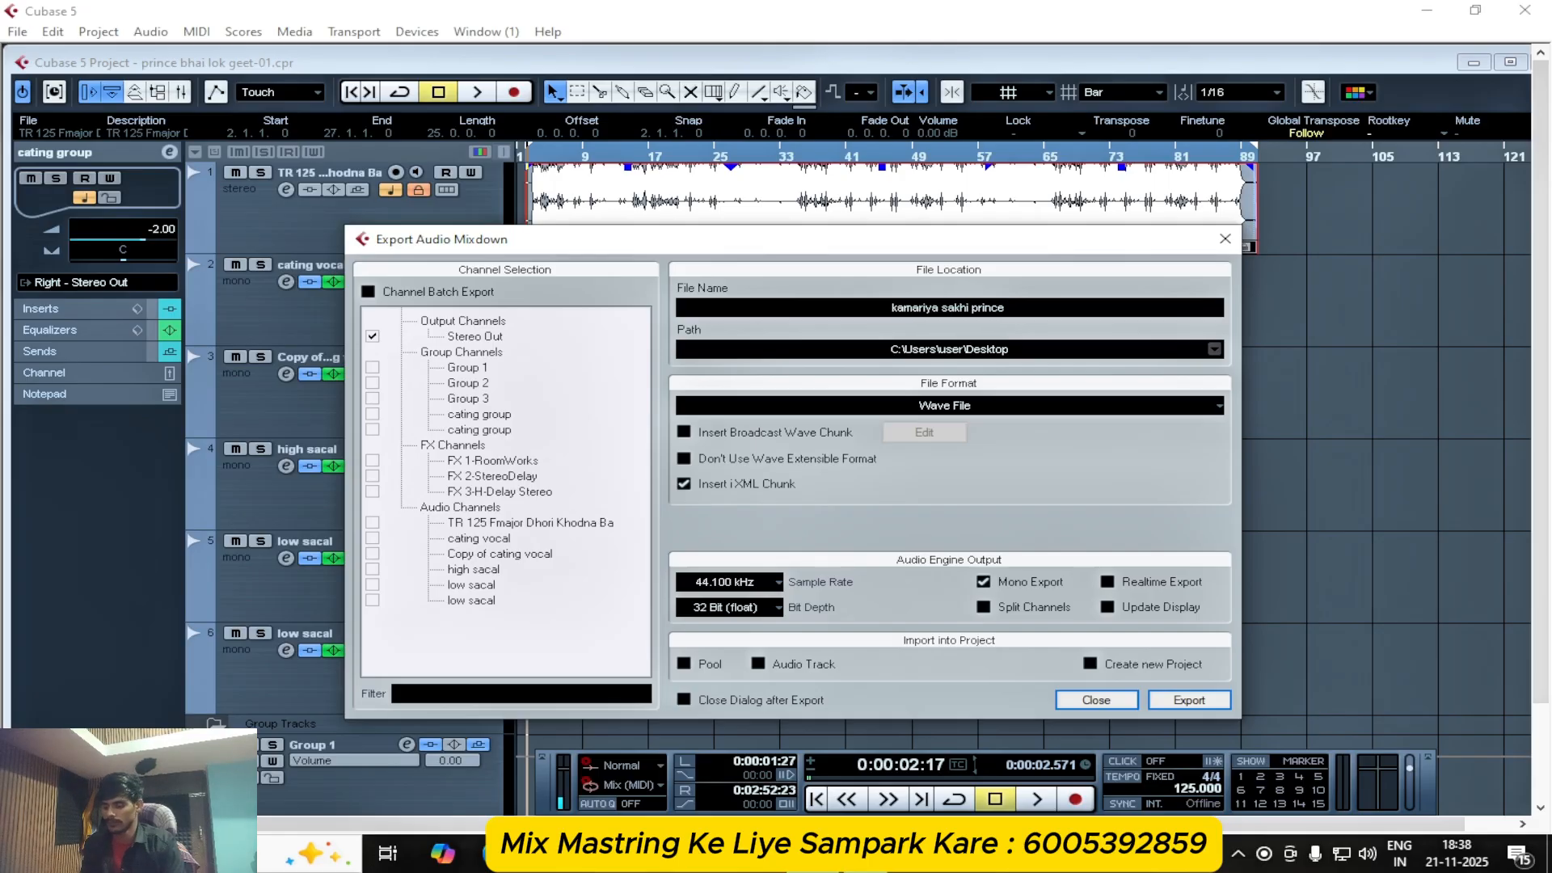
type("bhai")
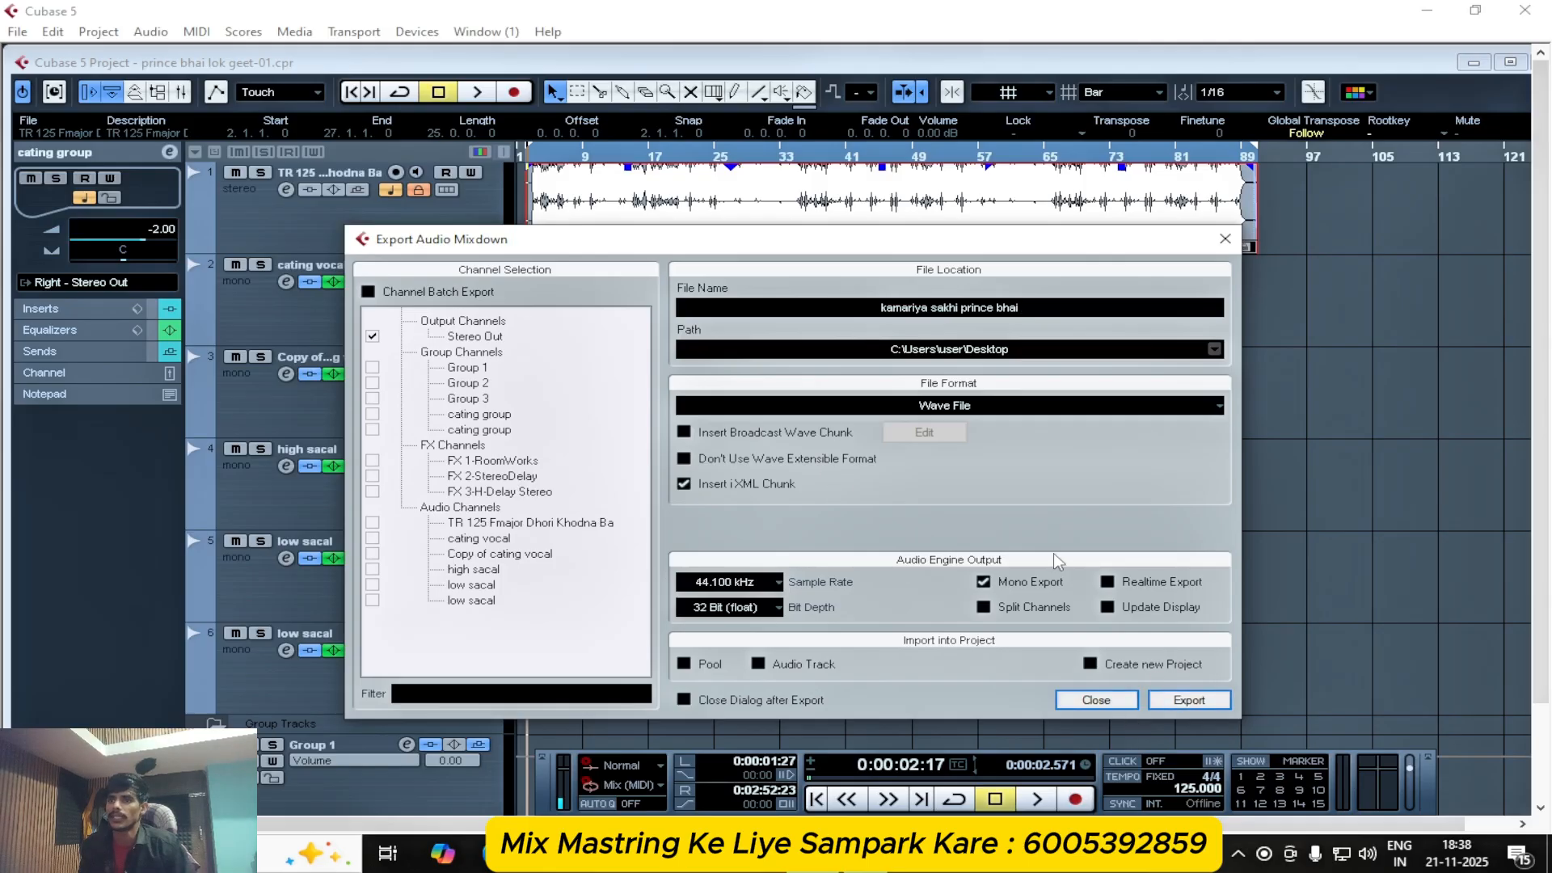
- Turn off Mono Export, export the Stereo Out mixdown as a Wave file to the Desktop, and close the export settings
left_click(984, 582)
left_click(1189, 701)
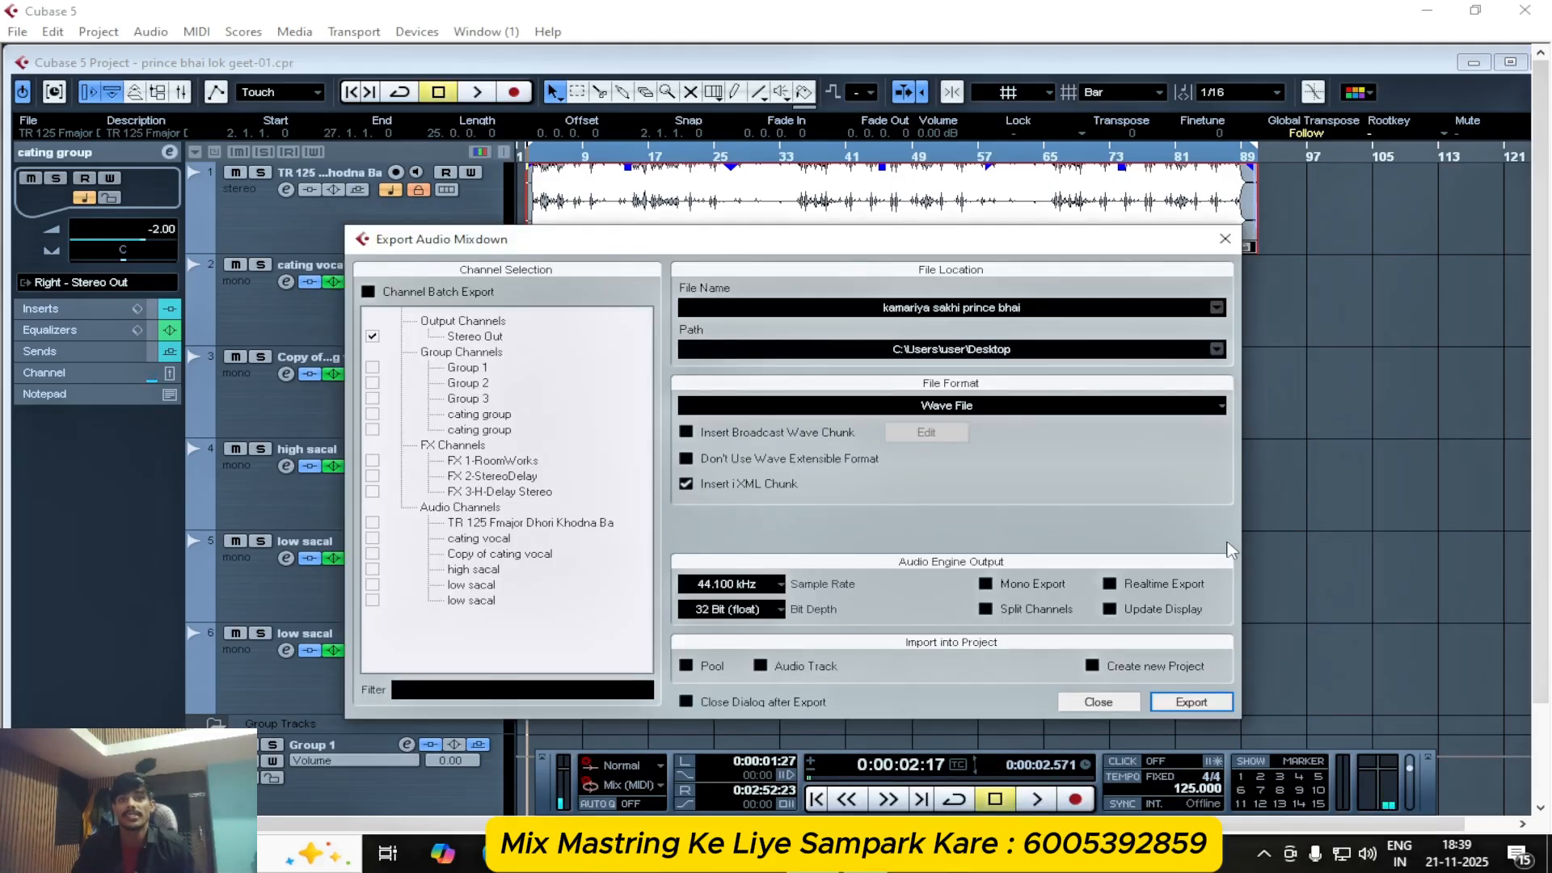
left_click(1098, 702)
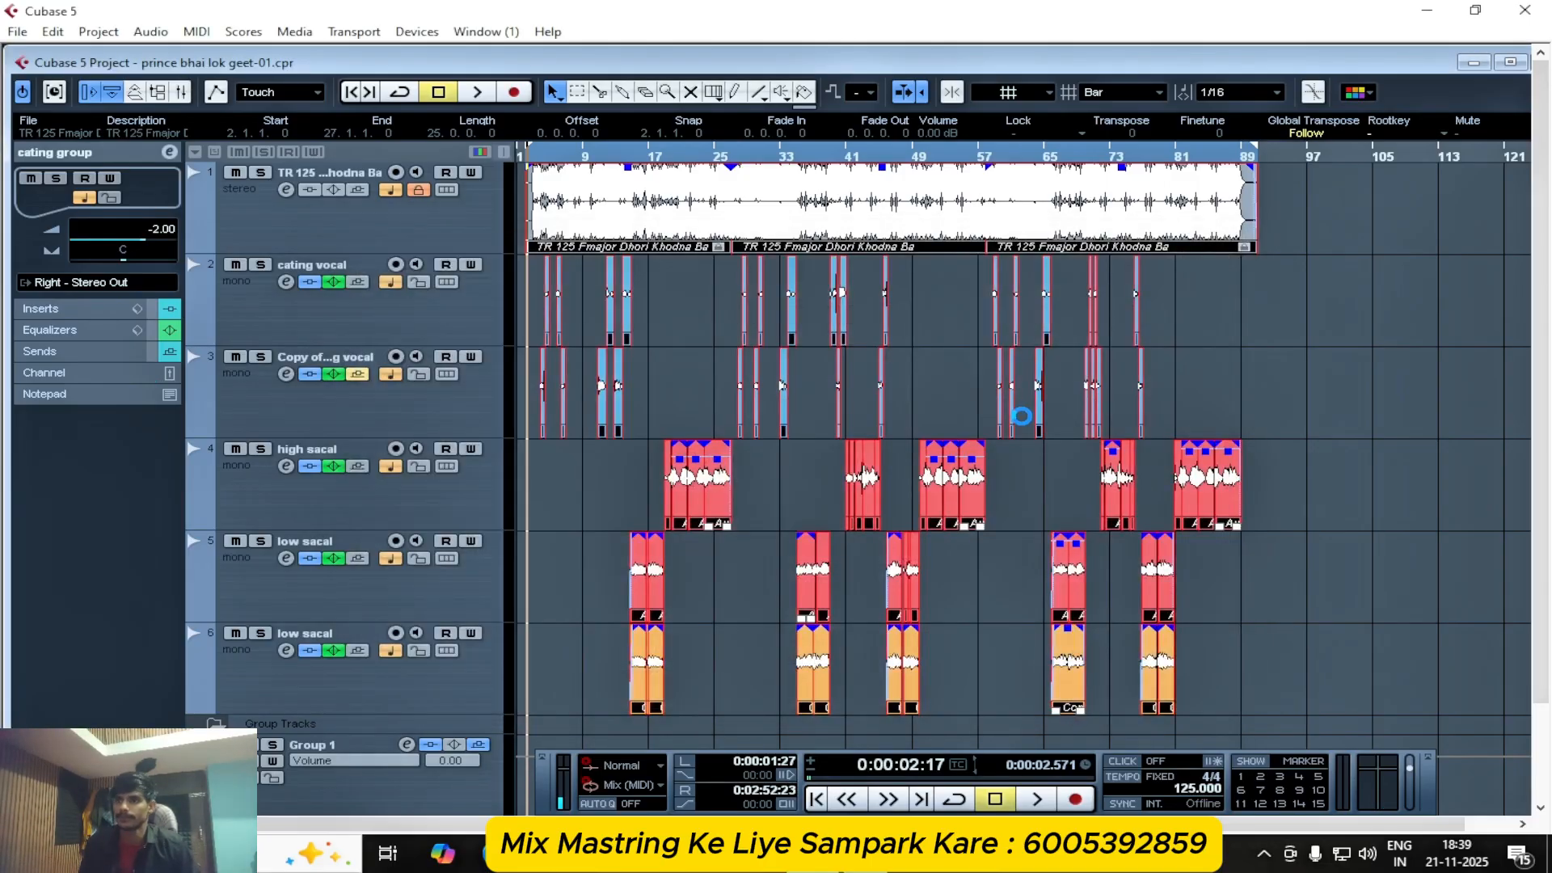